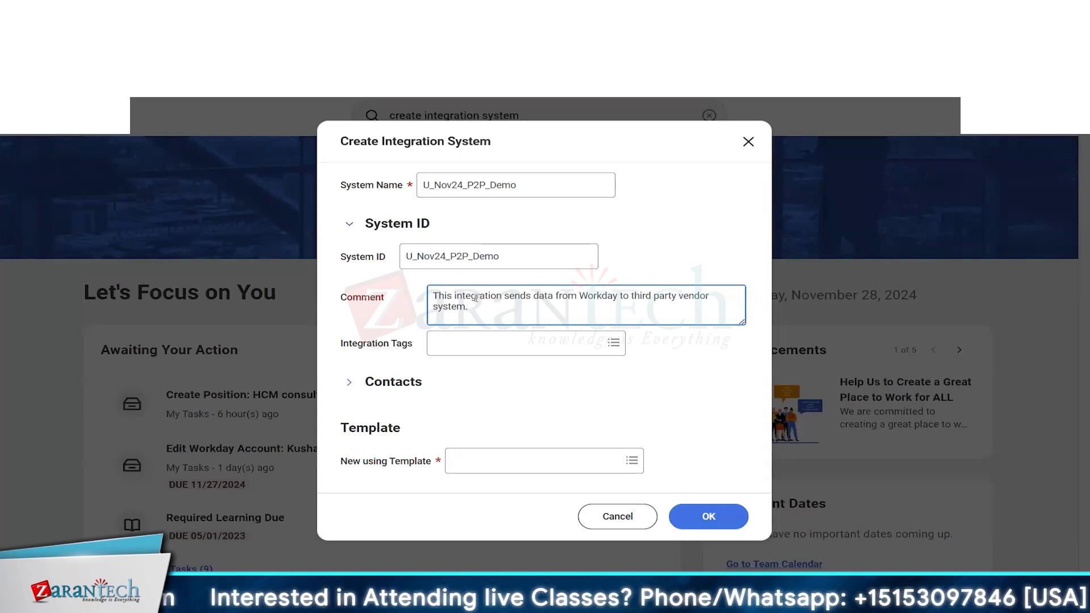
Step: Assign the Payroll integration tag to the new integration system
{"action": "left_click", "coordinate": [612, 343]}
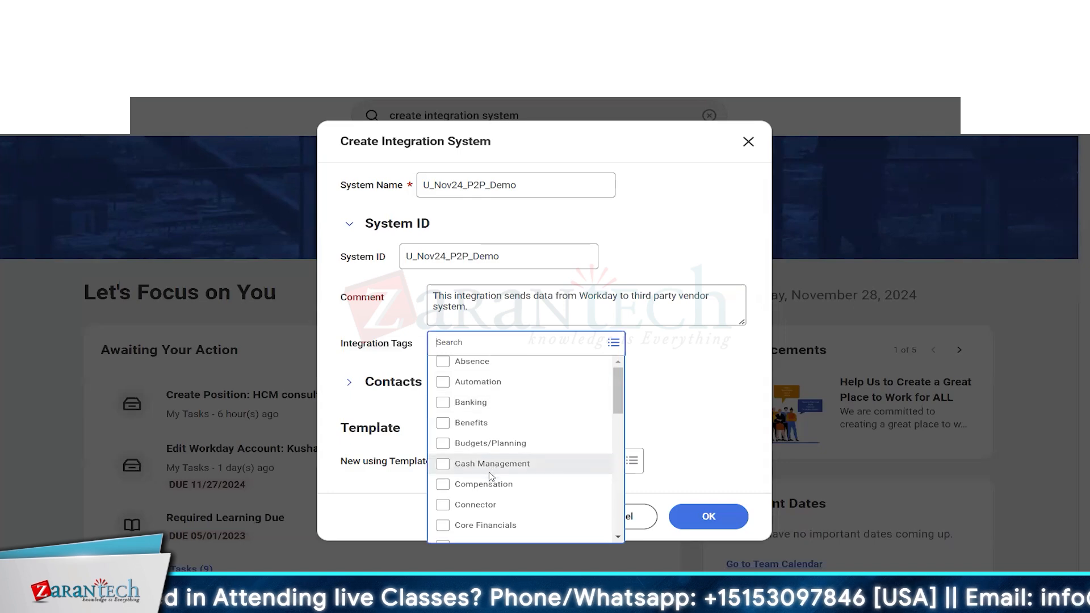
{"action": "scroll", "coordinate": [492, 477], "scroll_direction": "down", "scroll_amount": 5}
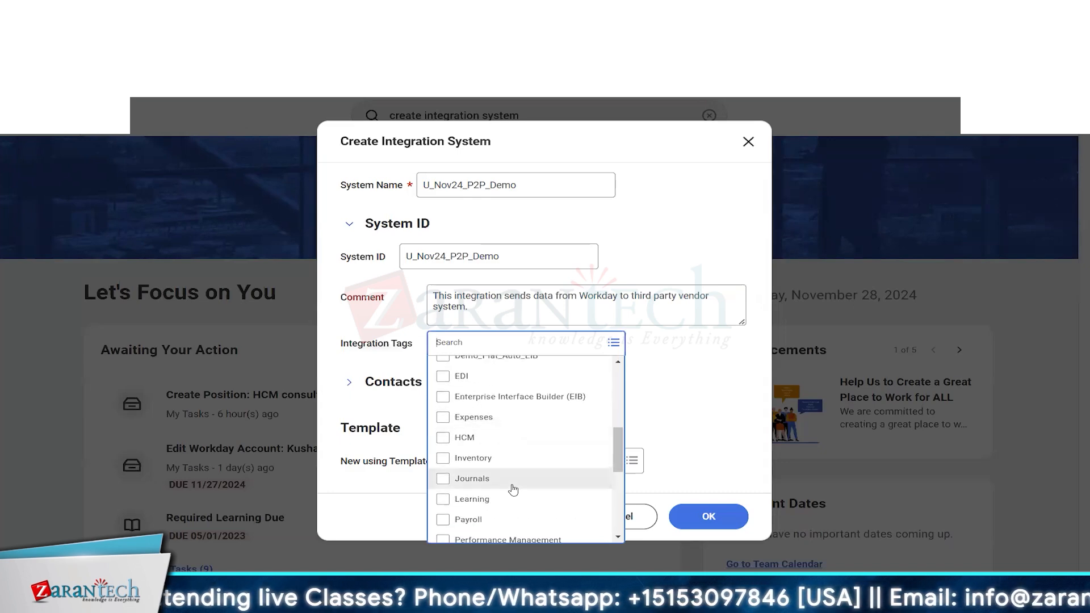
{"action": "scroll", "coordinate": [513, 490], "scroll_direction": "down", "scroll_amount": 5}
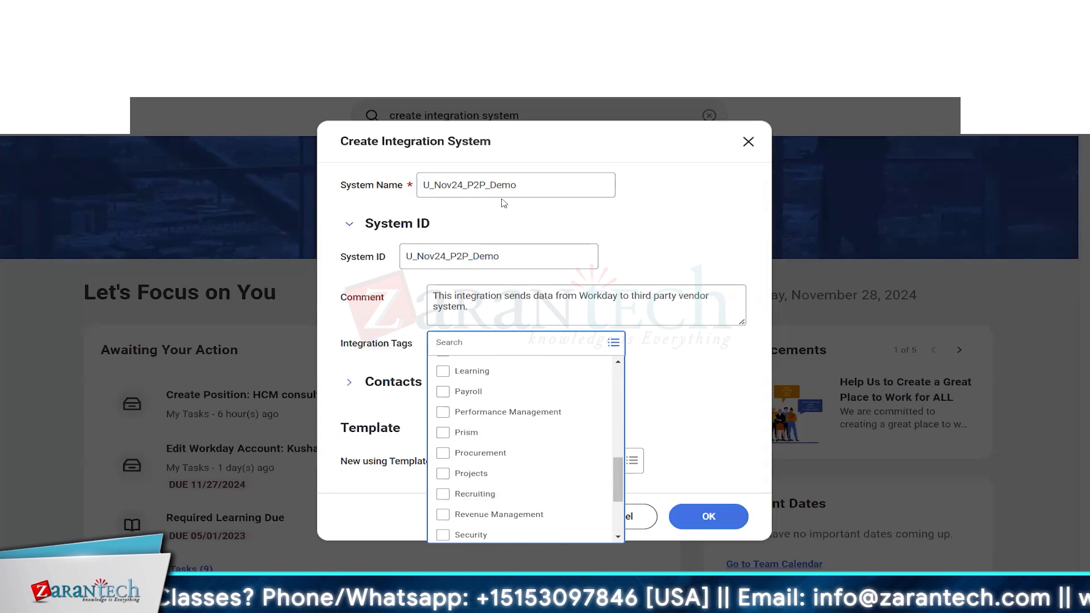
{"action": "left_click", "coordinate": [480, 392]}
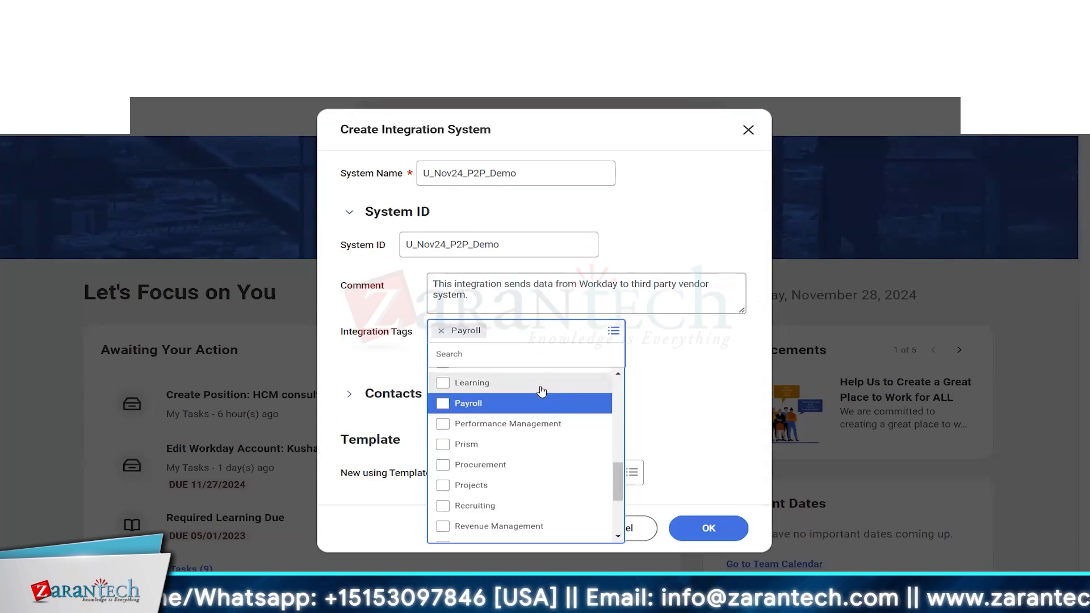
{"action": "left_click", "coordinate": [684, 376]}
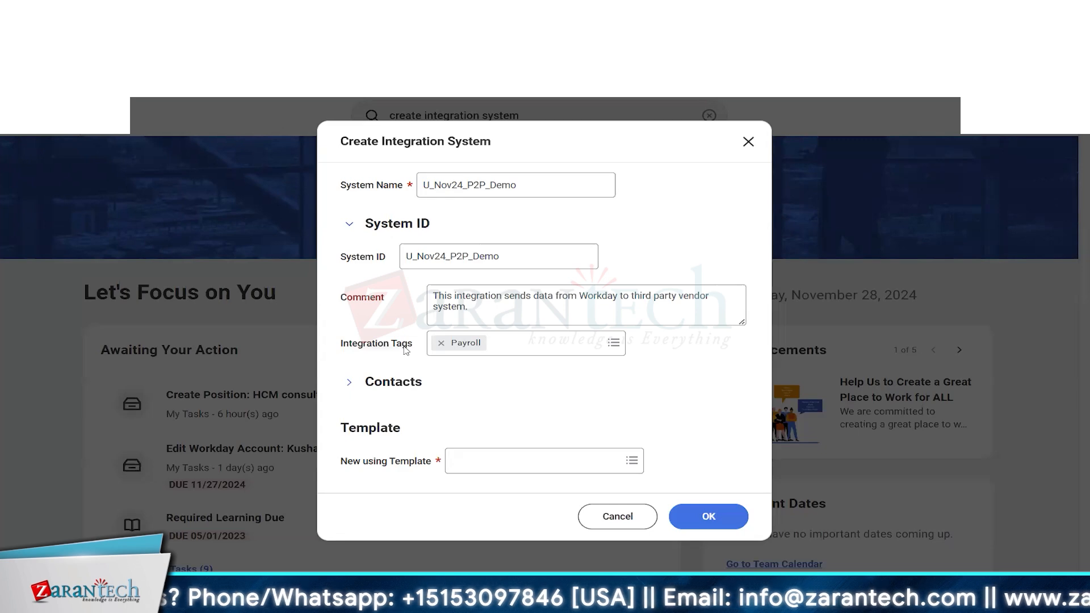
Step: Expand the Contacts section to check its contents, and collapse it again without adding a contact
{"action": "left_click", "coordinate": [350, 381]}
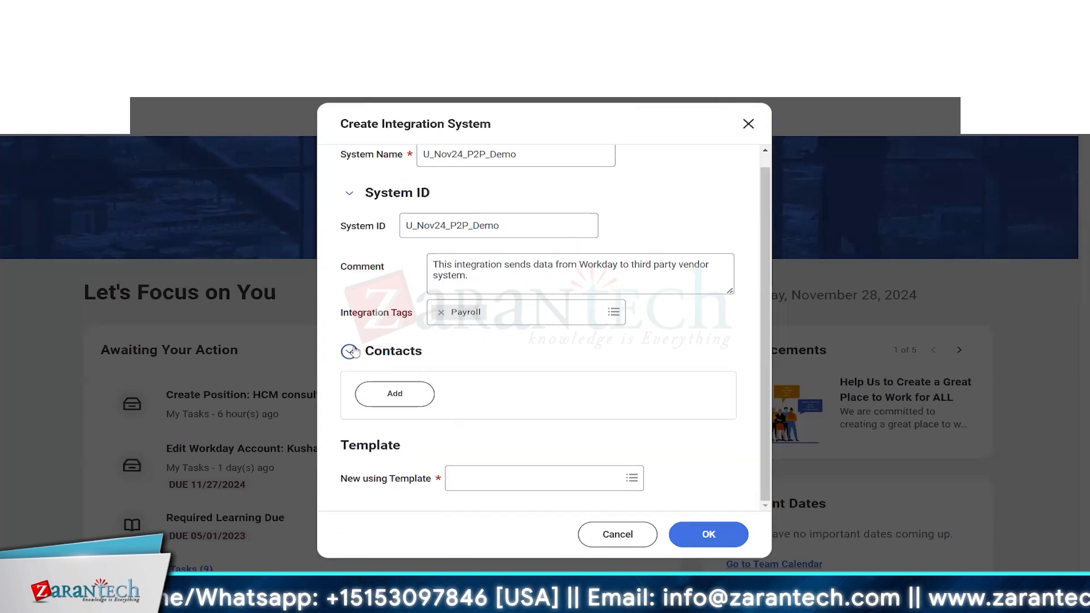
{"action": "left_click", "coordinate": [350, 350]}
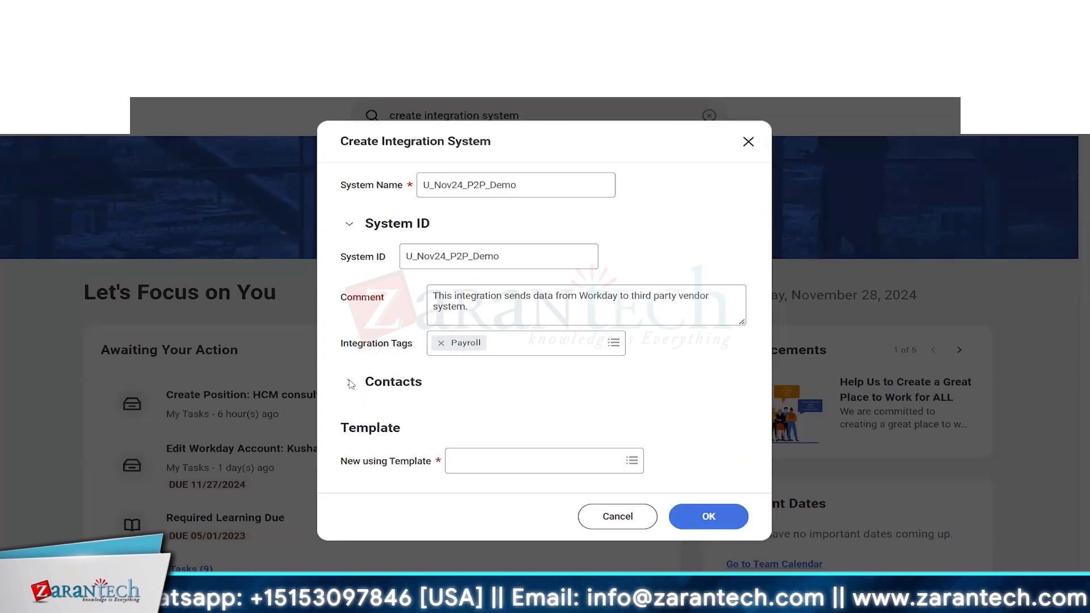
{"action": "left_click", "coordinate": [350, 384]}
{"action": "left_click", "coordinate": [352, 367]}
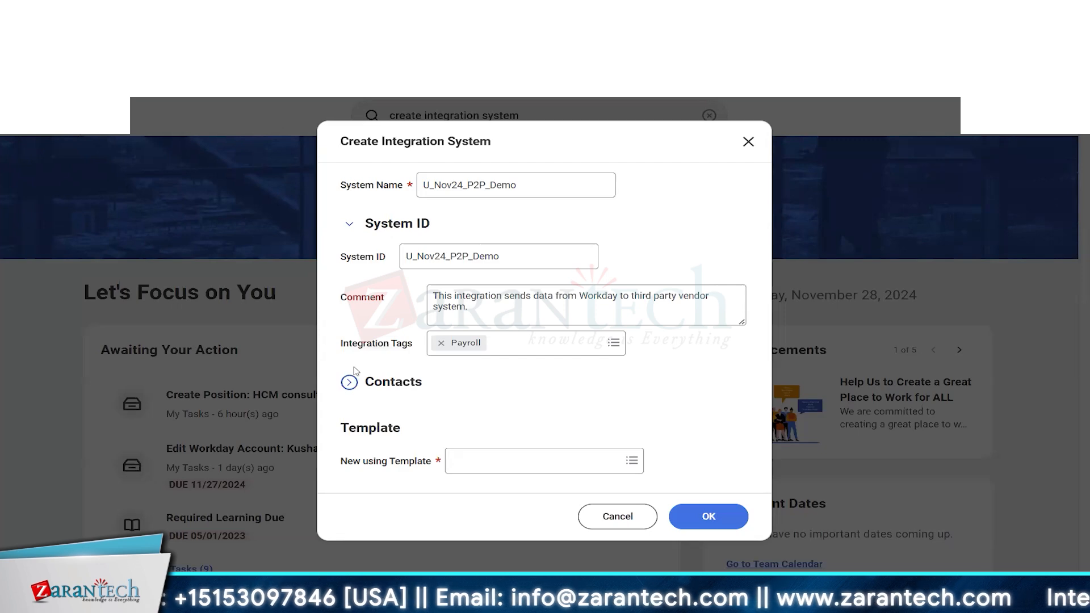
{"action": "left_click", "coordinate": [334, 437]}
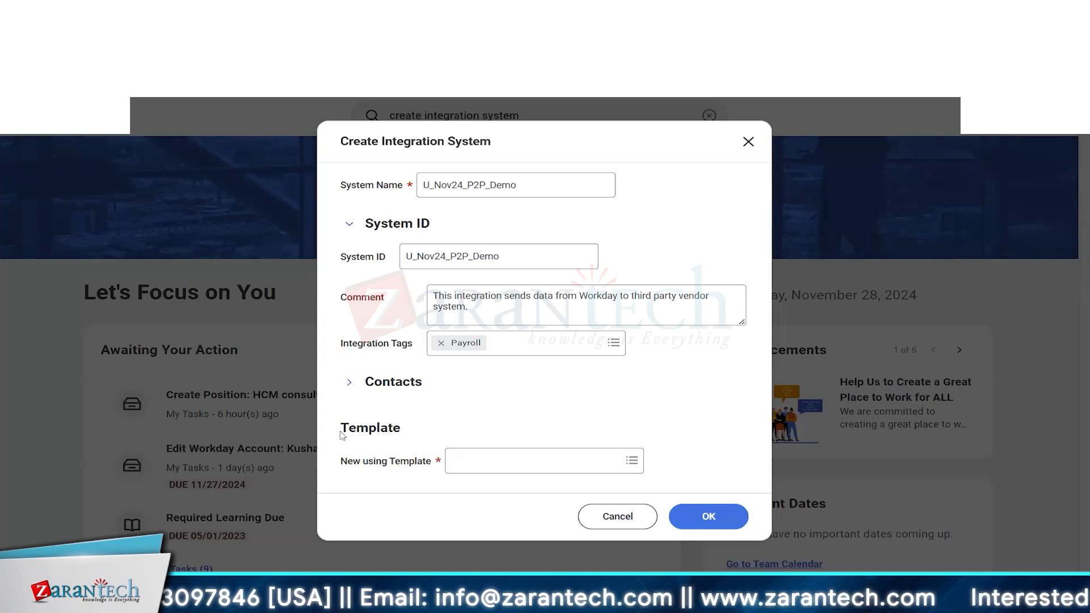
{"action": "double_click", "coordinate": [354, 425]}
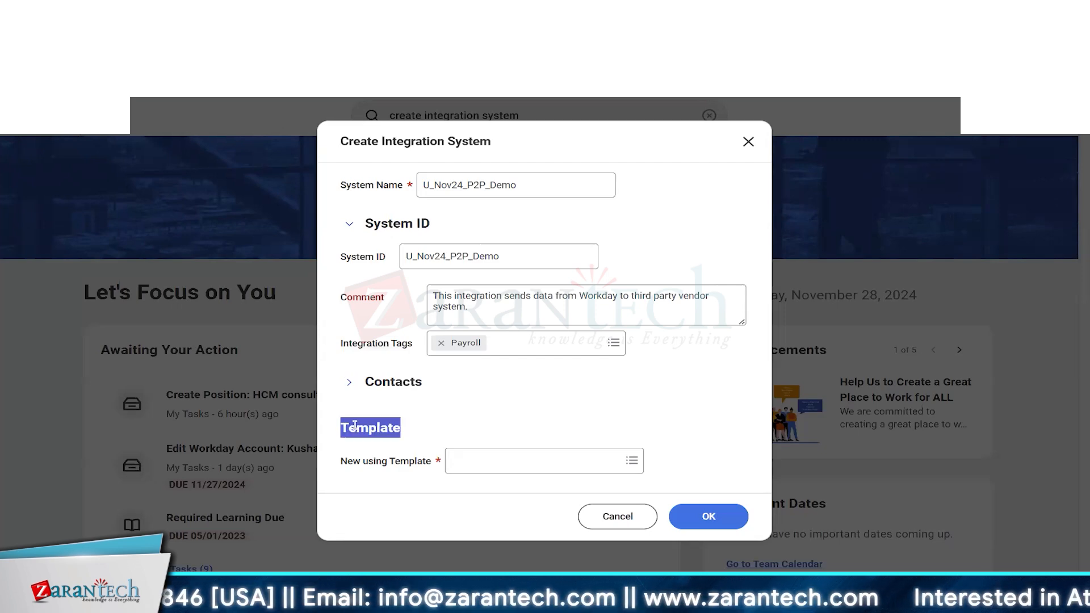
Step: Choose CIGNA: FSA from all integration templates as the new system's template and submit the form
{"action": "left_click", "coordinate": [347, 463]}
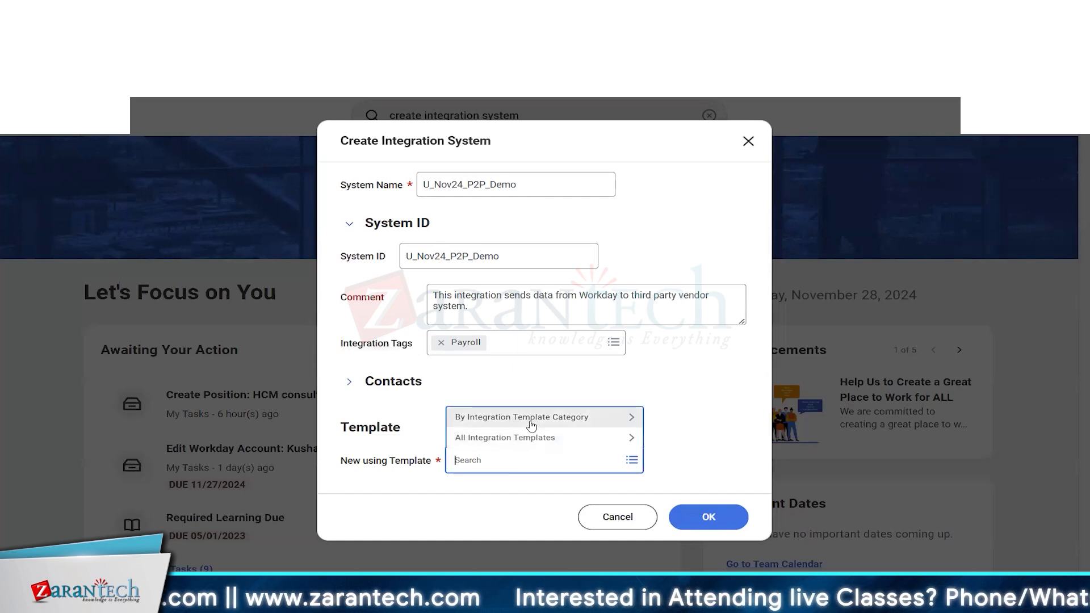
{"action": "left_click", "coordinate": [520, 440]}
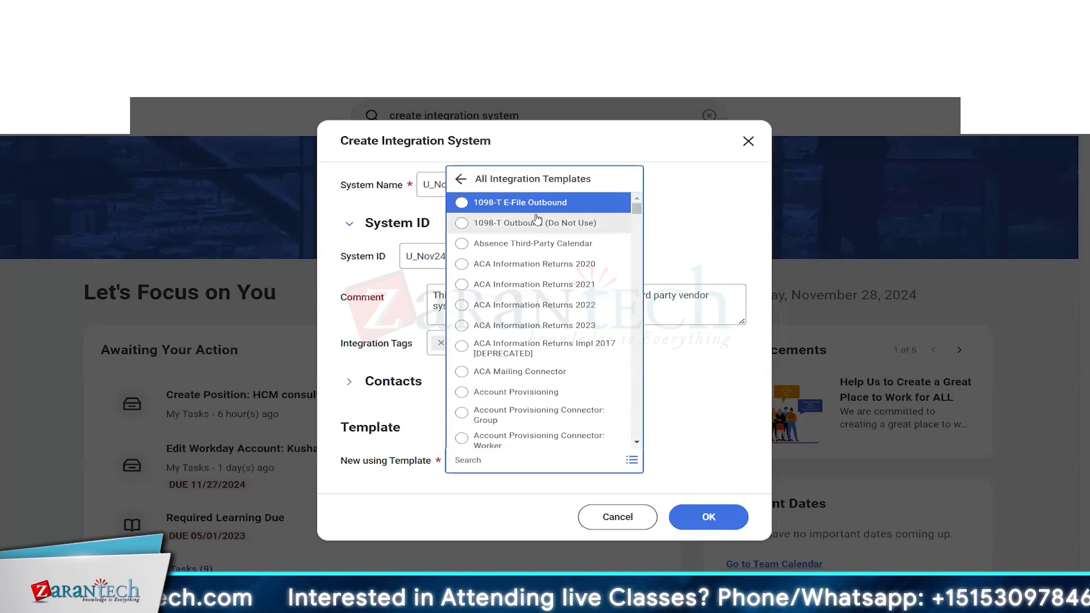
{"action": "scroll", "coordinate": [527, 236], "scroll_direction": "down", "scroll_amount": 5}
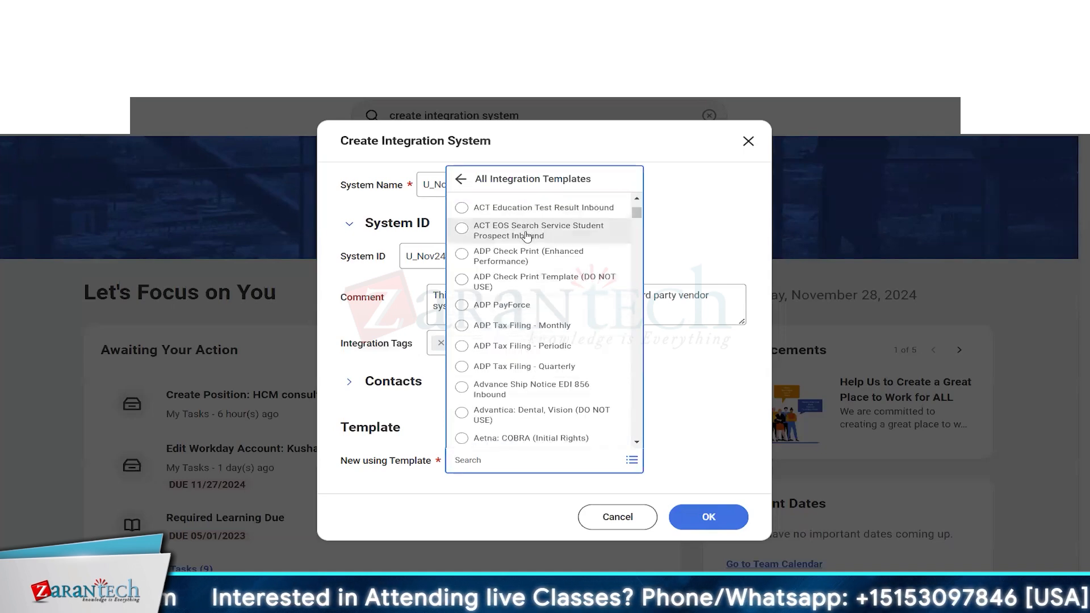
{"action": "scroll", "coordinate": [523, 329], "scroll_direction": "down", "scroll_amount": 2}
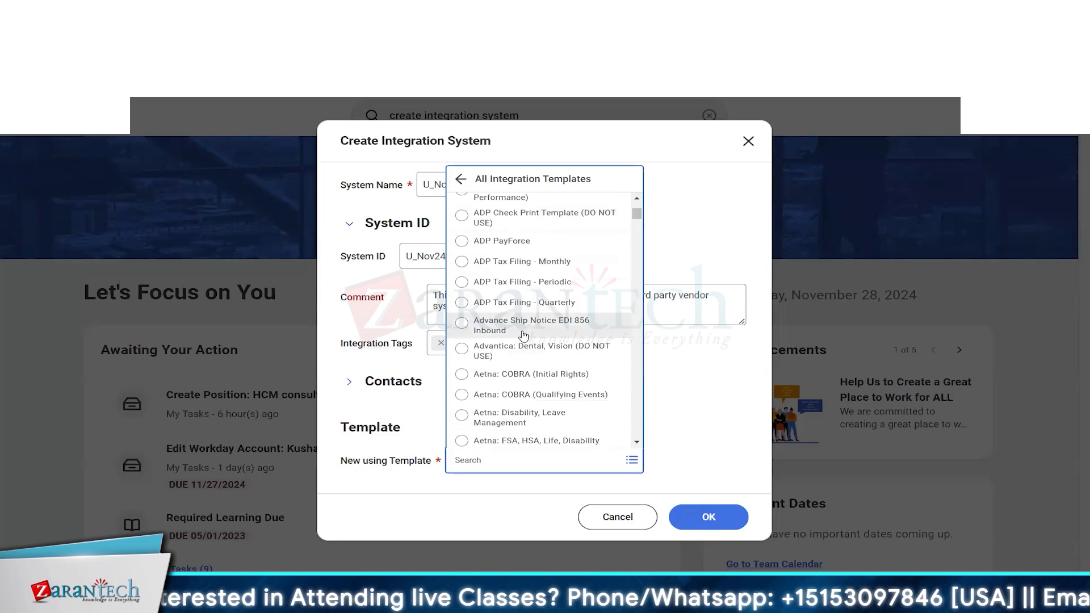
{"action": "scroll", "coordinate": [523, 335], "scroll_direction": "down", "scroll_amount": 4}
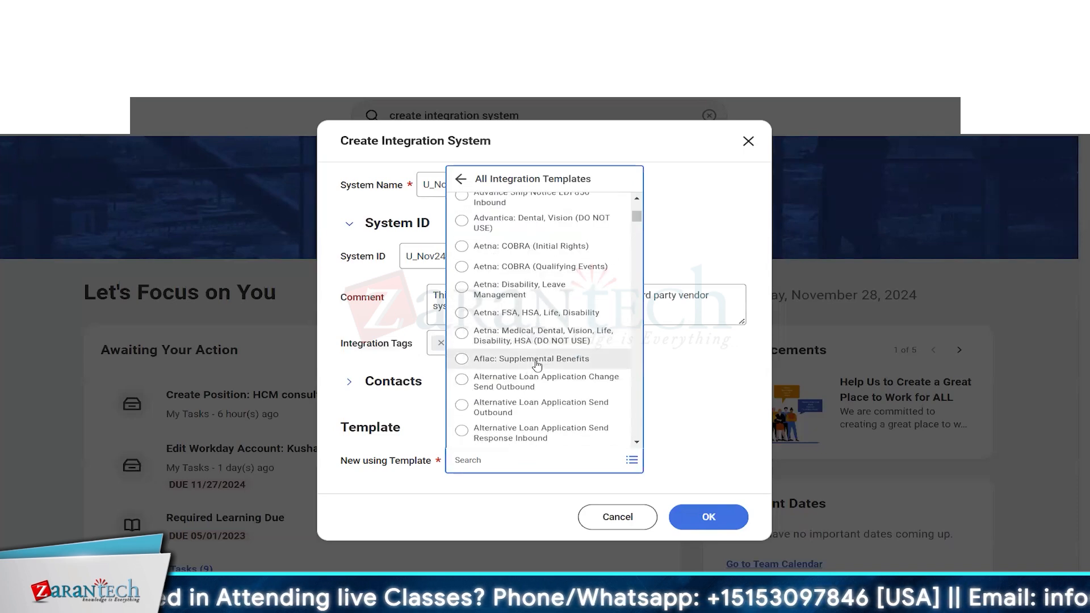
{"action": "scroll", "coordinate": [528, 358], "scroll_direction": "up", "scroll_amount": 6}
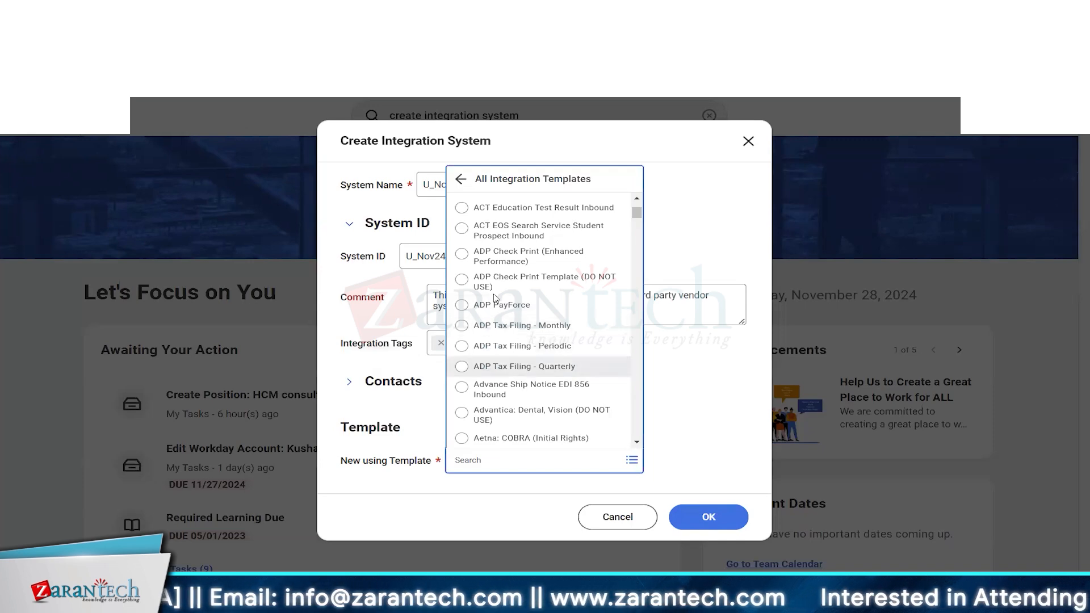
{"action": "scroll", "coordinate": [494, 299], "scroll_direction": "down", "scroll_amount": 1}
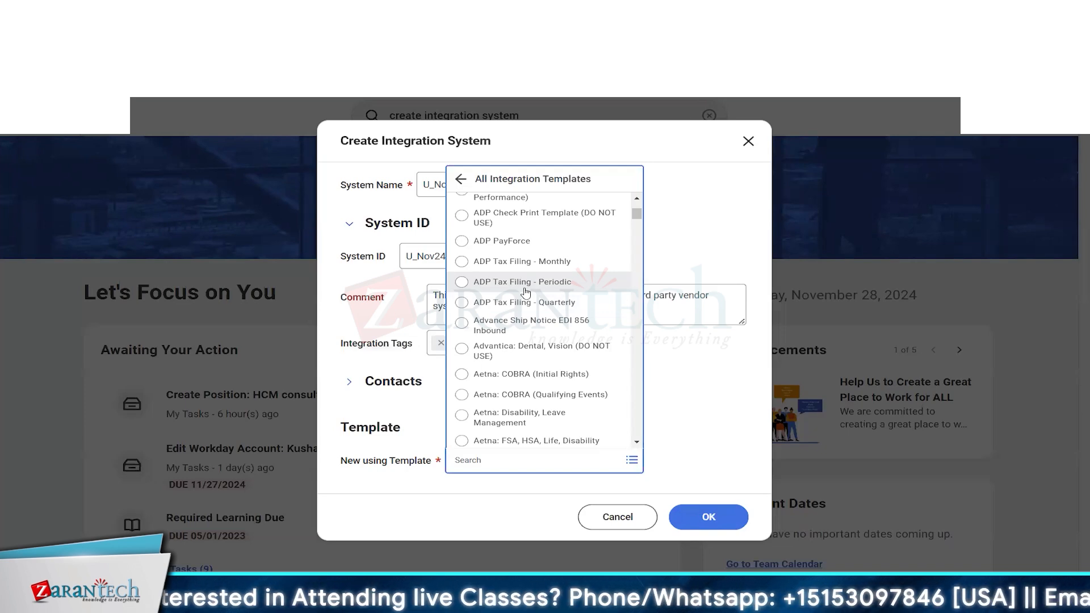
{"action": "scroll", "coordinate": [525, 293], "scroll_direction": "down", "scroll_amount": 10}
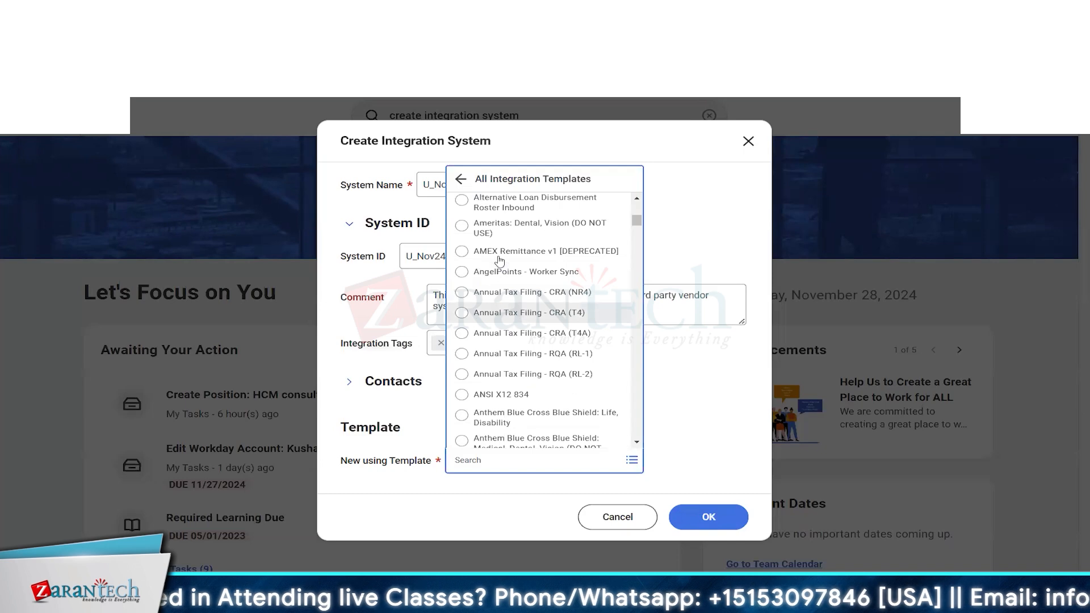
{"action": "scroll", "coordinate": [500, 261], "scroll_direction": "up", "scroll_amount": 3}
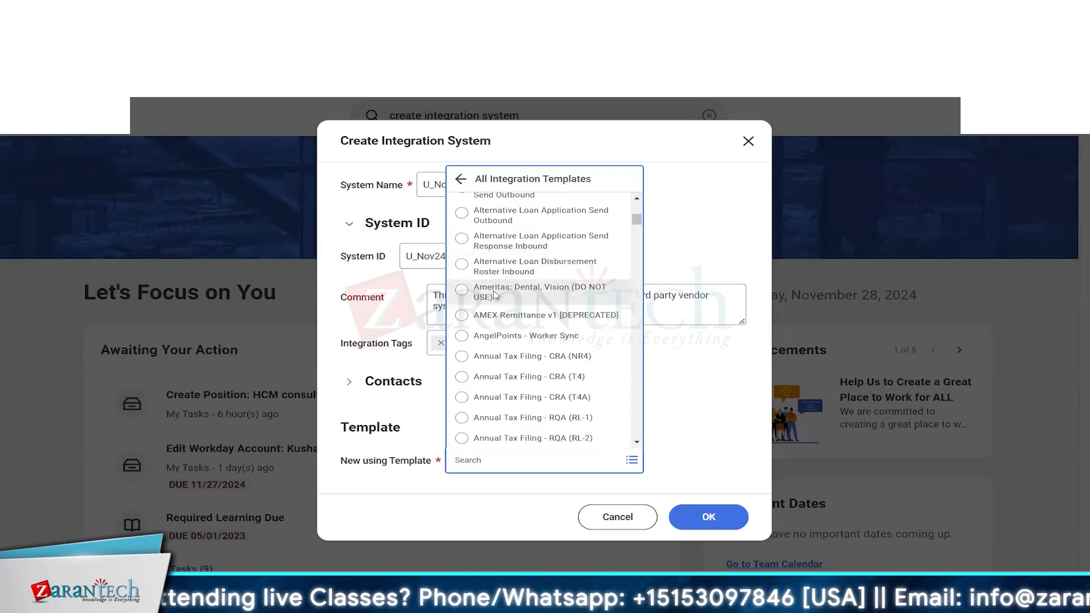
{"action": "scroll", "coordinate": [495, 295], "scroll_direction": "down", "scroll_amount": 5}
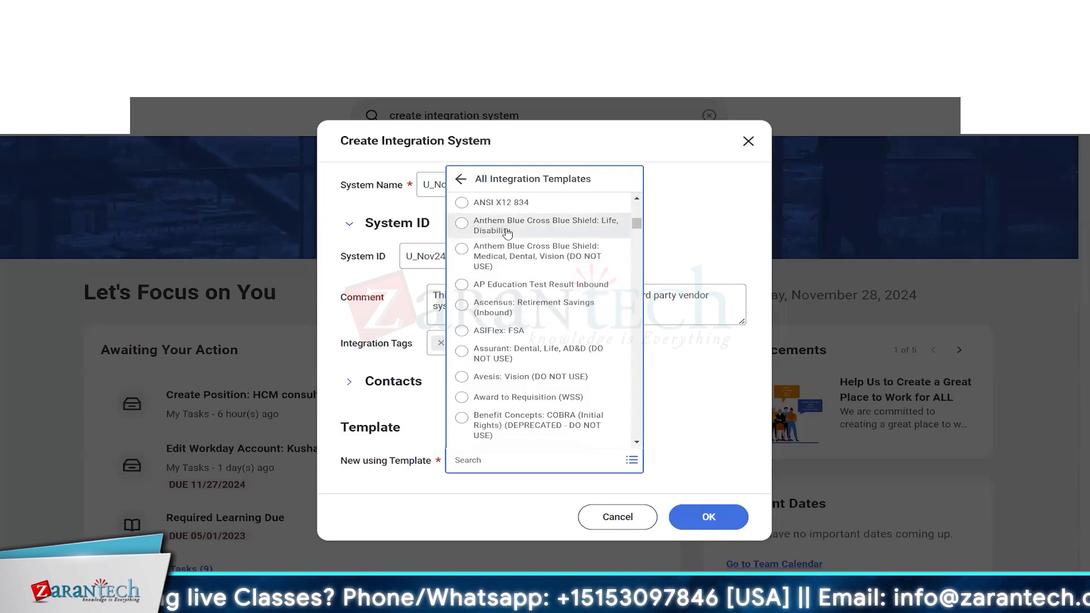
{"action": "scroll", "coordinate": [516, 267], "scroll_direction": "down", "scroll_amount": 3}
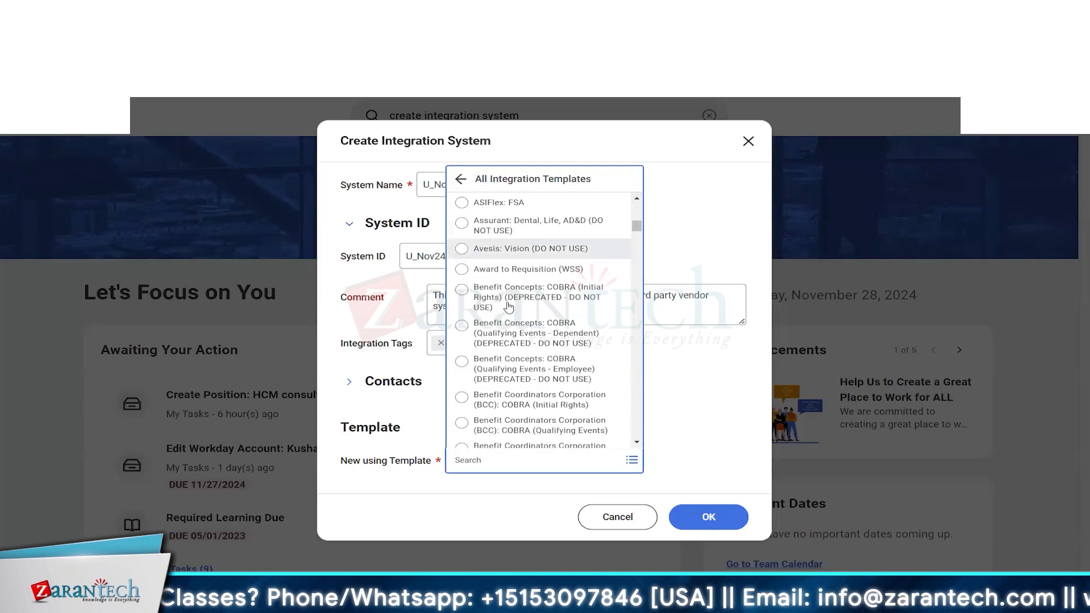
{"action": "scroll", "coordinate": [519, 312], "scroll_direction": "down", "scroll_amount": 6}
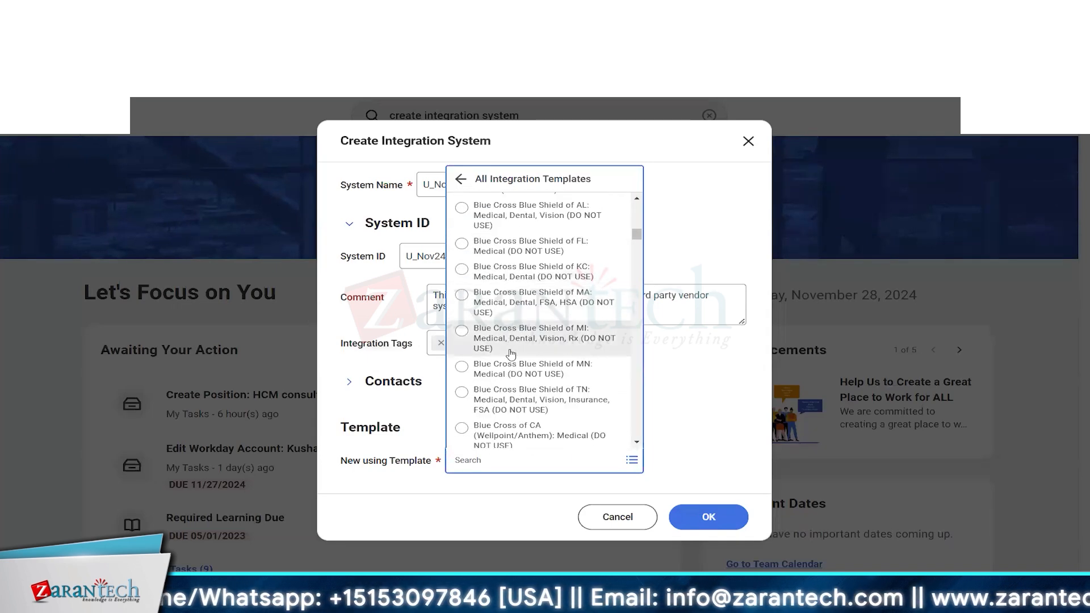
{"action": "scroll", "coordinate": [511, 352], "scroll_direction": "down", "scroll_amount": 3}
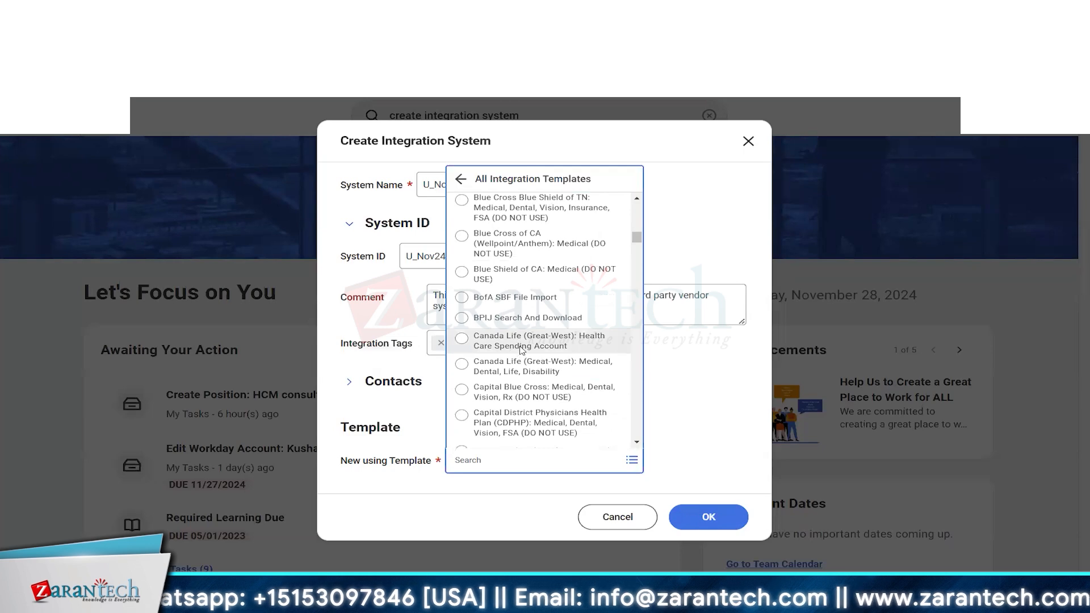
{"action": "scroll", "coordinate": [514, 352], "scroll_direction": "down", "scroll_amount": 4}
{"action": "scroll", "coordinate": [521, 350], "scroll_direction": "down", "scroll_amount": 4}
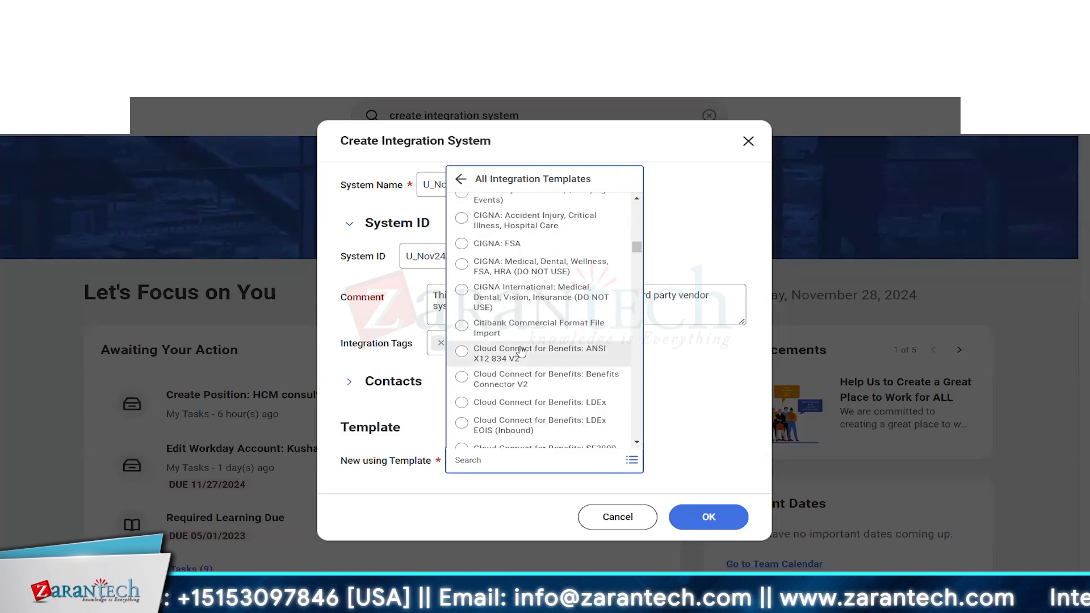
{"action": "left_click", "coordinate": [510, 245]}
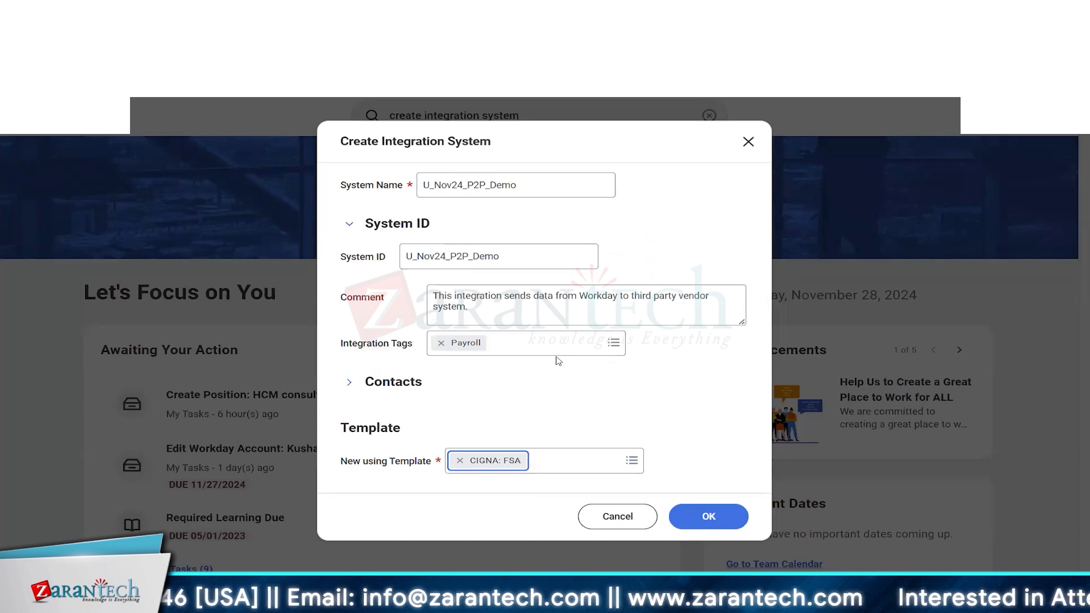
{"action": "left_click", "coordinate": [667, 383]}
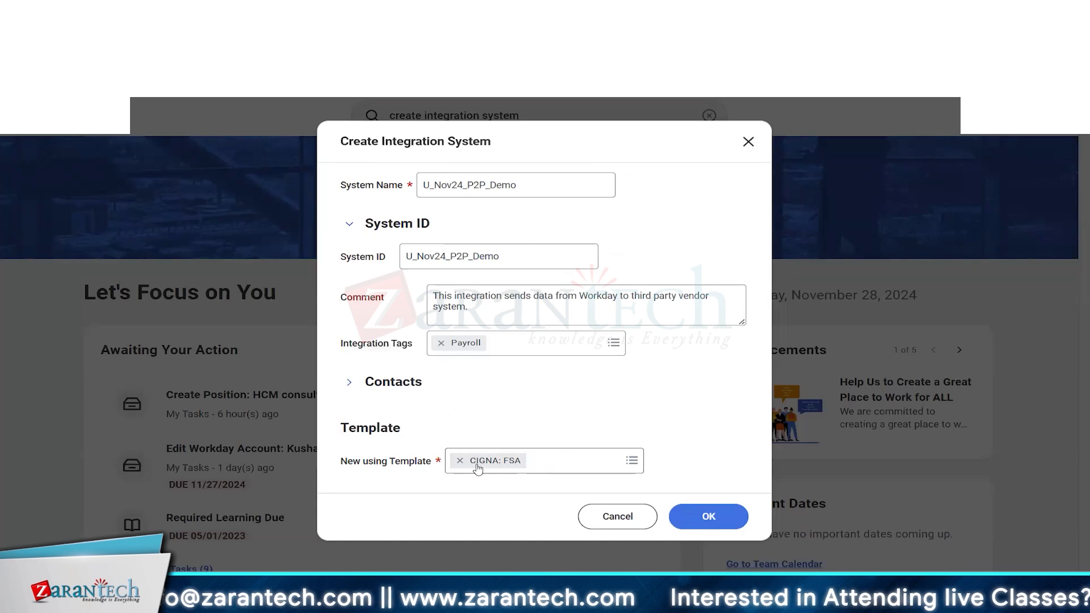
{"action": "left_click", "coordinate": [707, 517]}
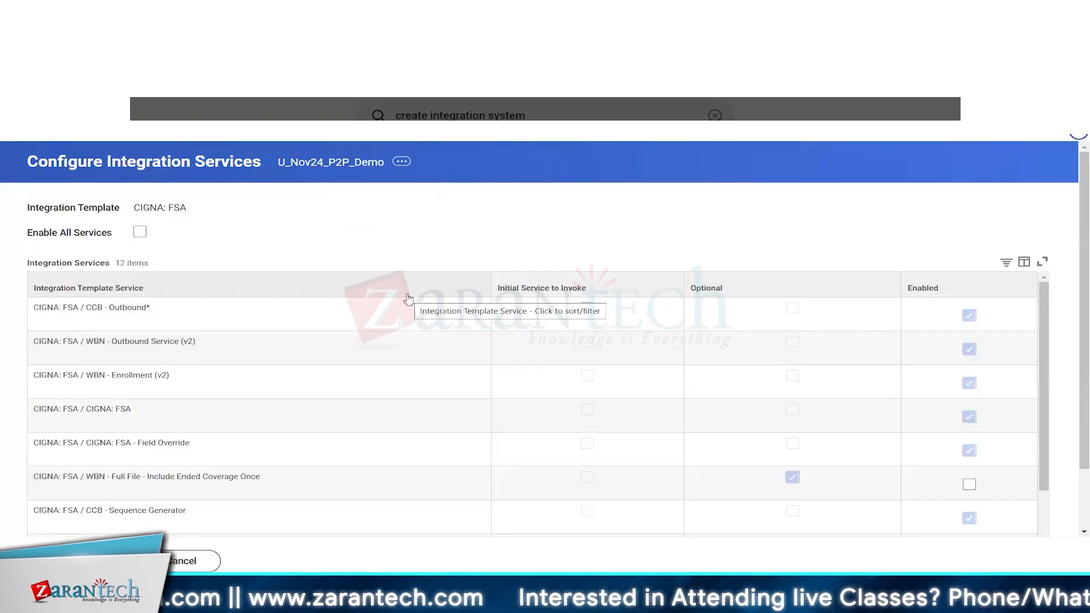
Step: Examine the CIGNA: FSA template's integration services, including the initial service to invoke and which services are optional or enabled
{"action": "left_click_drag", "start_coordinate": [33, 233], "coordinate": [88, 239]}
{"action": "scroll", "coordinate": [280, 221], "scroll_direction": "down", "scroll_amount": 2}
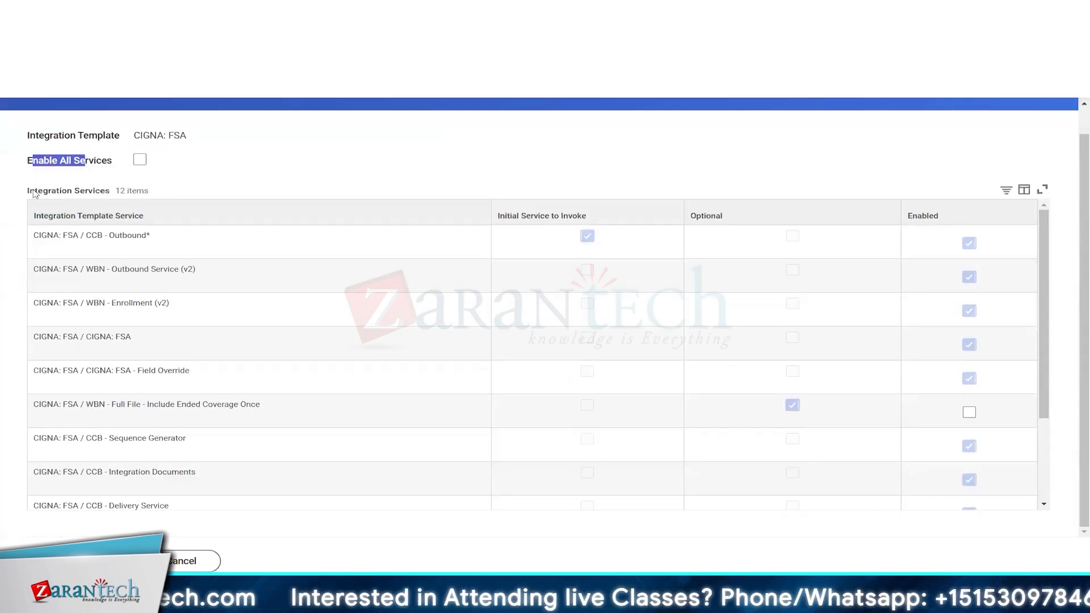
{"action": "scroll", "coordinate": [73, 164], "scroll_direction": "up", "scroll_amount": 1}
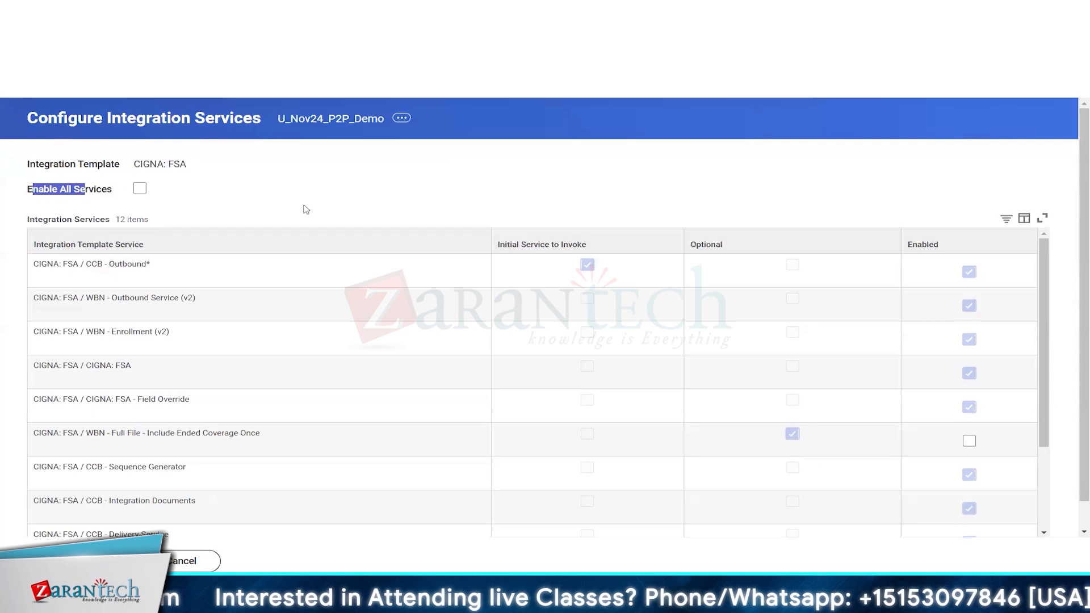
{"action": "scroll", "coordinate": [306, 209], "scroll_direction": "down", "scroll_amount": 1}
{"action": "scroll", "coordinate": [306, 210], "scroll_direction": "up", "scroll_amount": 1}
{"action": "left_click_drag", "start_coordinate": [30, 219], "coordinate": [98, 220]}
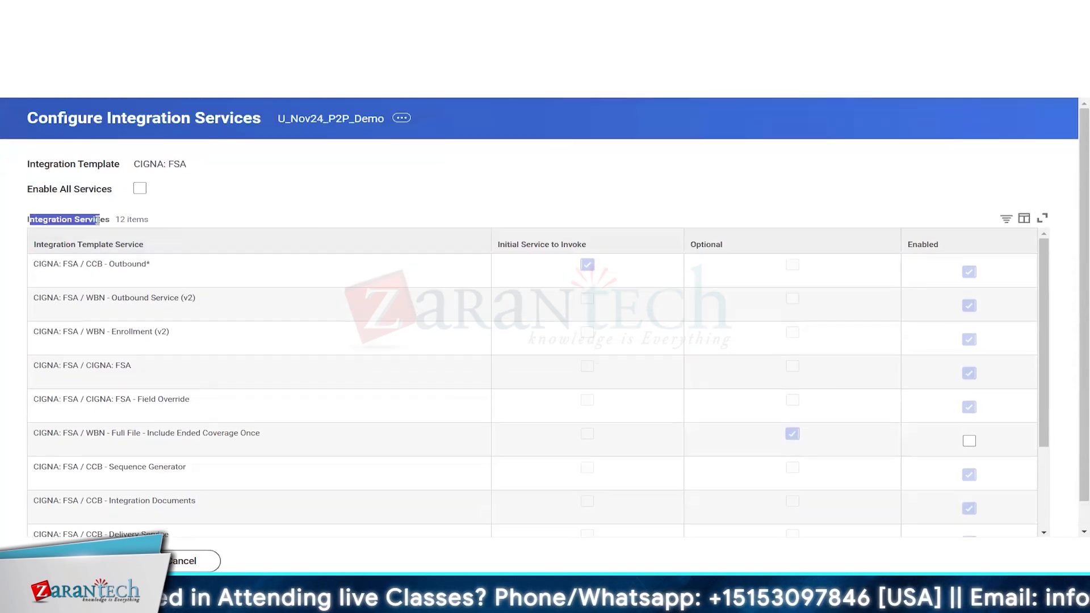
{"action": "left_click_drag", "start_coordinate": [99, 220], "coordinate": [101, 220]}
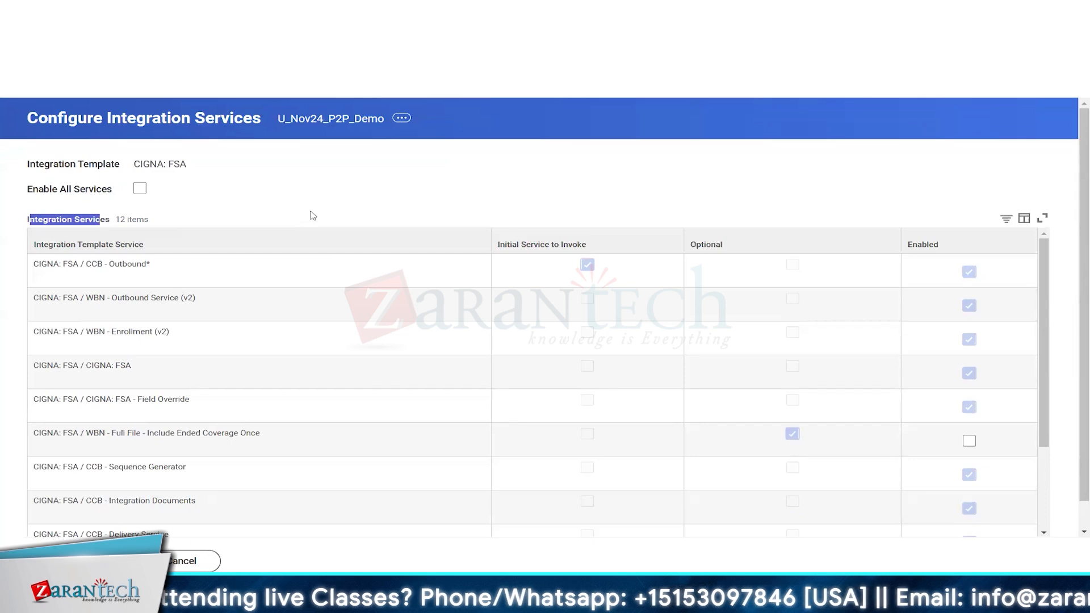
{"action": "left_click", "coordinate": [413, 267]}
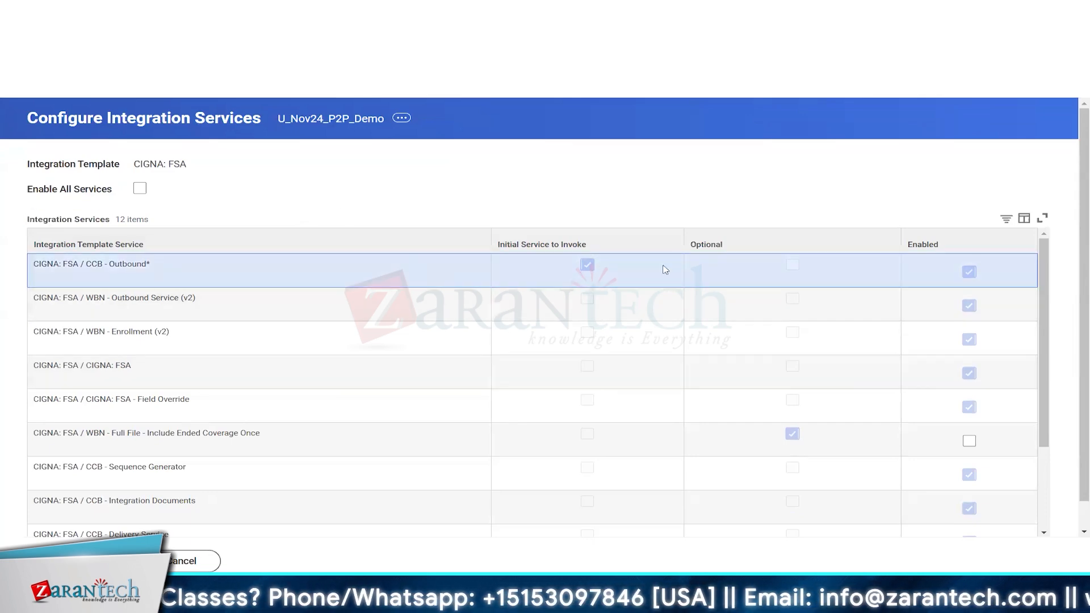
{"action": "scroll", "coordinate": [653, 207], "scroll_direction": "down", "scroll_amount": 2}
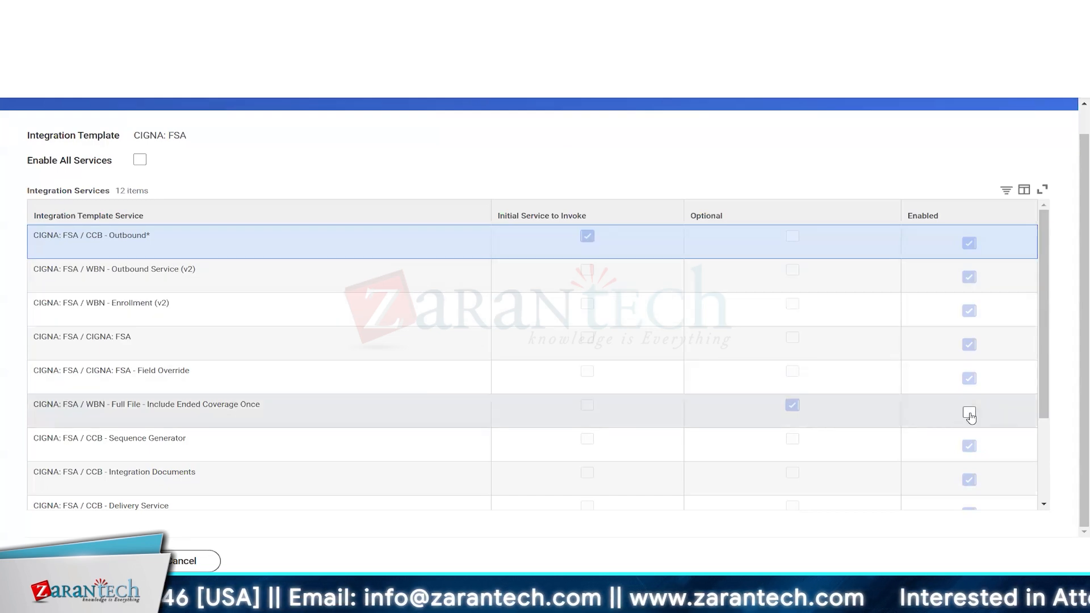
{"action": "left_click", "coordinate": [410, 420]}
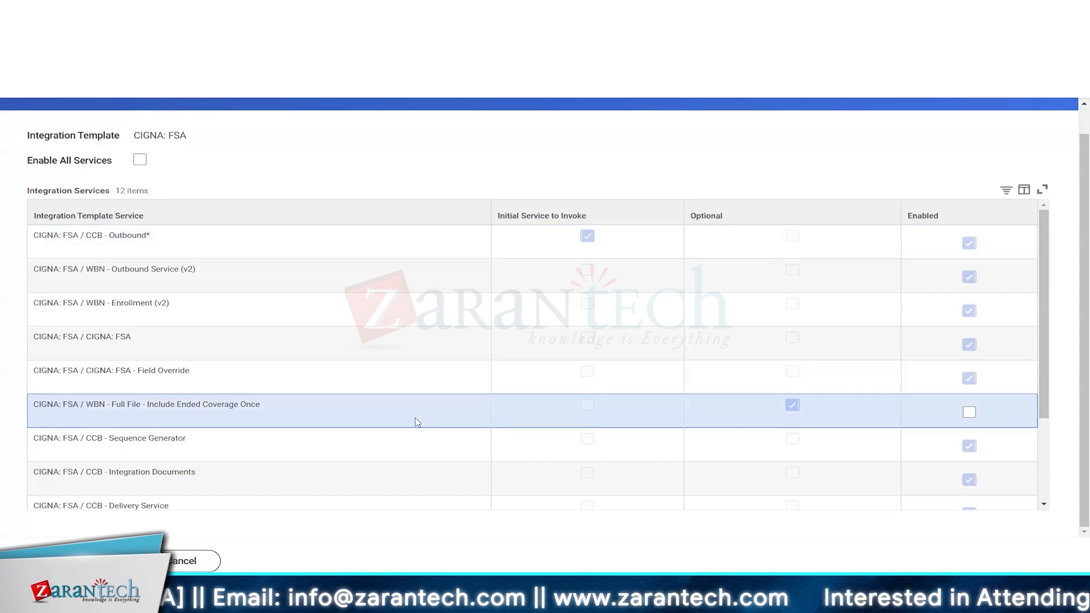
{"action": "scroll", "coordinate": [576, 308], "scroll_direction": "down", "scroll_amount": 1}
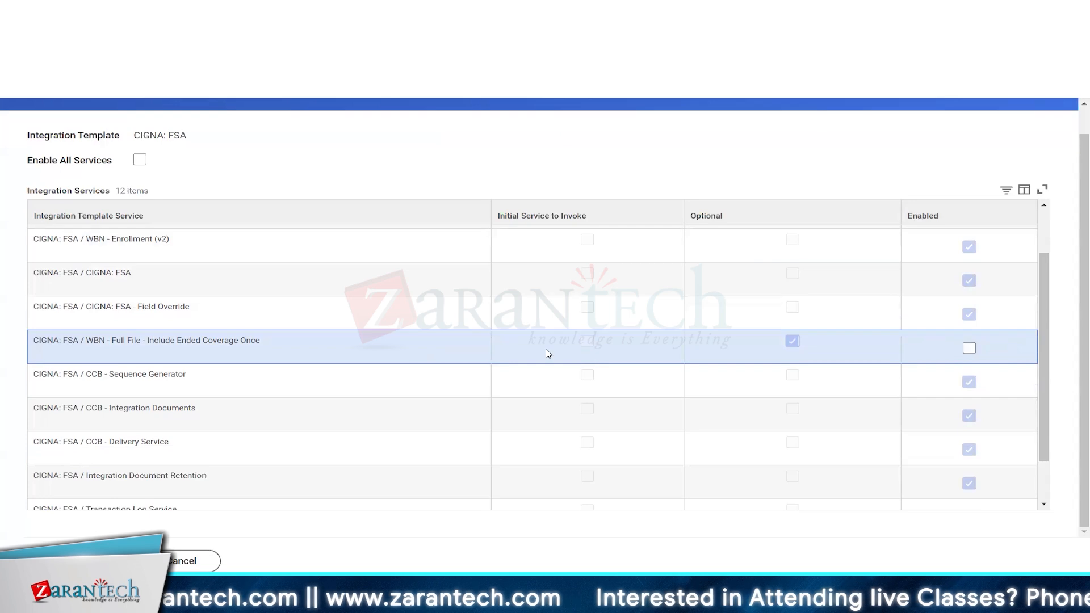
Step: Examine the template's optional services, WBN - Full File - Include Ended Coverage Once and CCB - Debug Service, and whether they are enabled
{"action": "scroll", "coordinate": [867, 370], "scroll_direction": "down", "scroll_amount": 2}
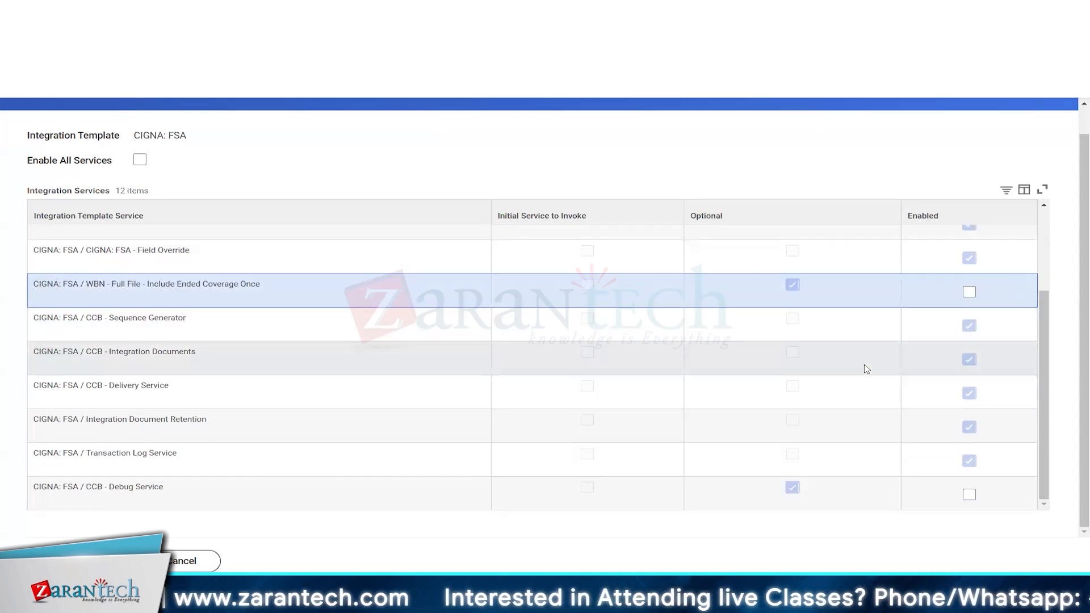
{"action": "scroll", "coordinate": [546, 252], "scroll_direction": "up", "scroll_amount": 2}
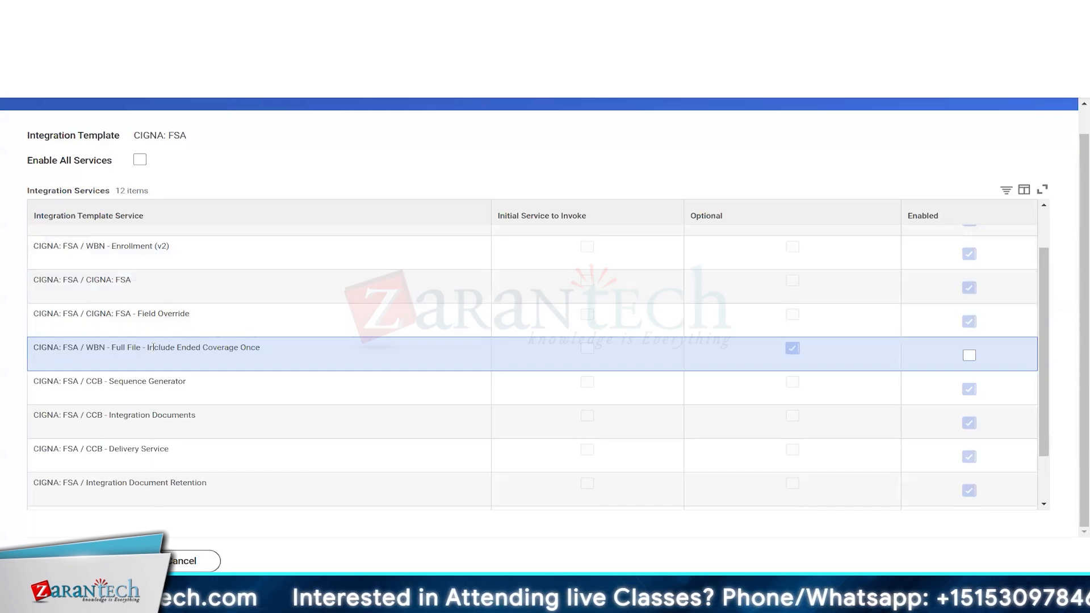
{"action": "left_click_drag", "start_coordinate": [154, 347], "coordinate": [243, 349]}
{"action": "left_click", "coordinate": [221, 344]}
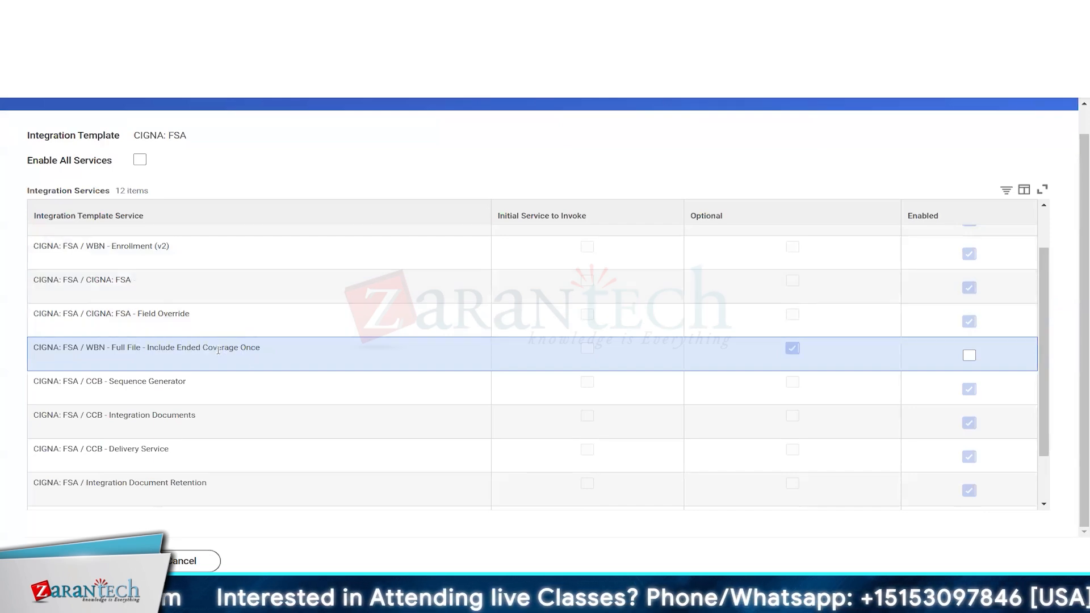
{"action": "triple_click", "coordinate": [219, 350]}
{"action": "left_click", "coordinate": [279, 352]}
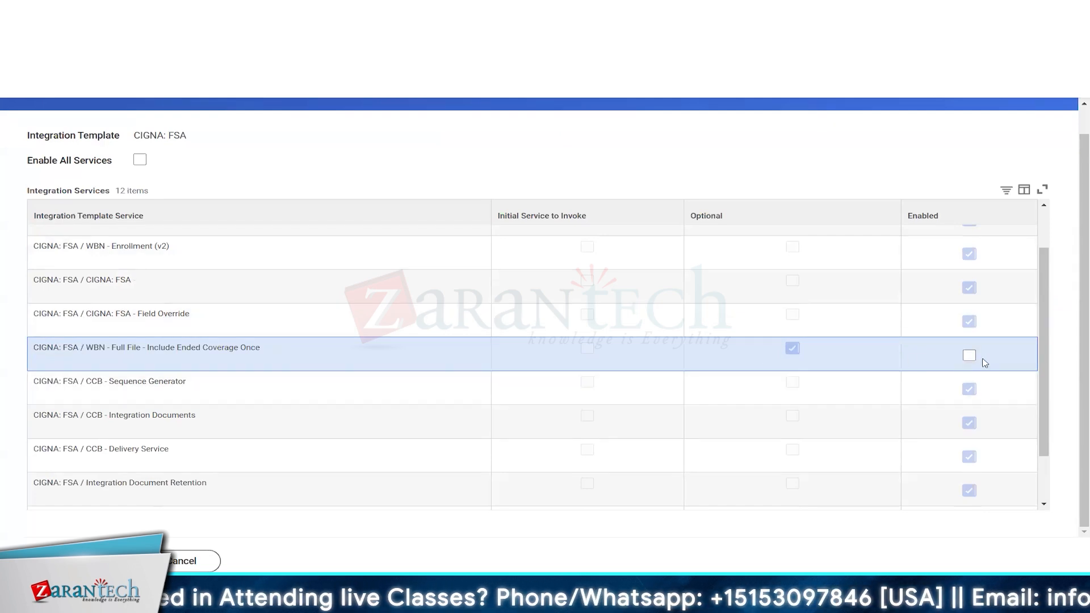
{"action": "scroll", "coordinate": [876, 355], "scroll_direction": "down", "scroll_amount": 1}
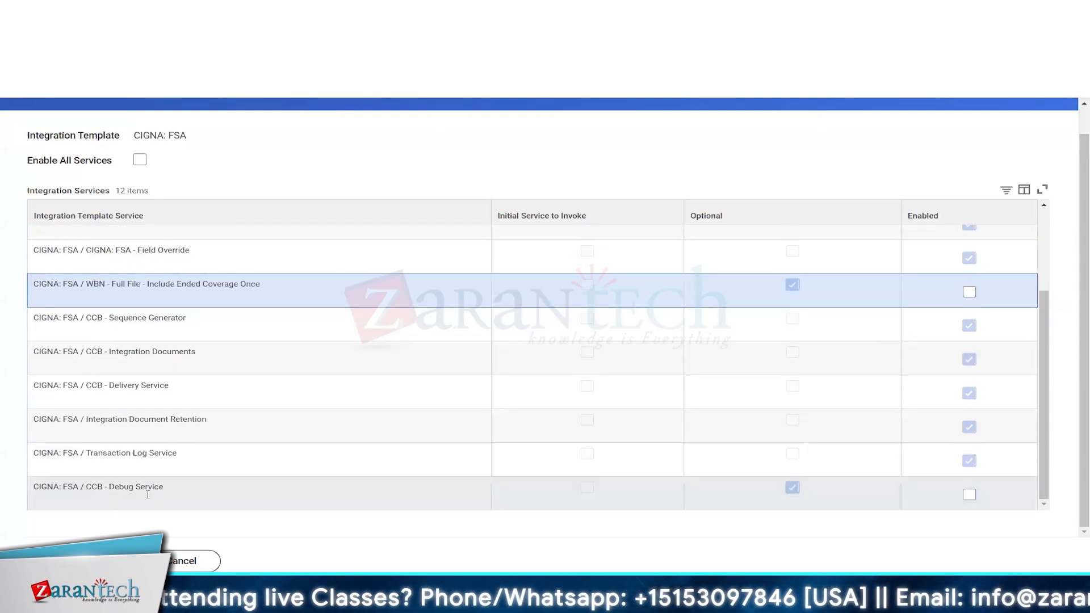
{"action": "left_click_drag", "start_coordinate": [202, 492], "coordinate": [312, 491]}
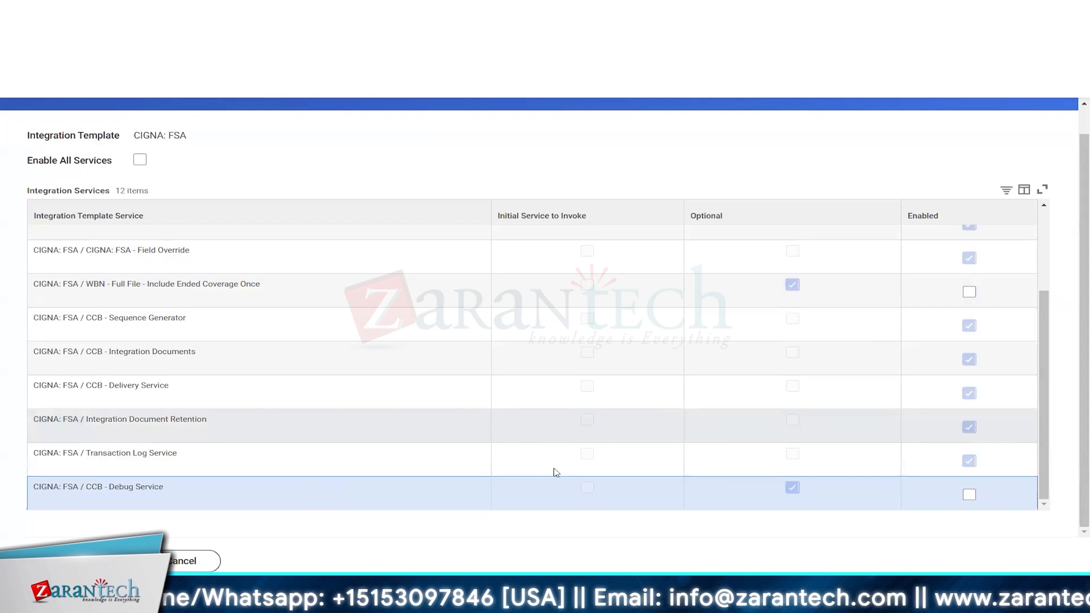
Step: Submit the CIGNA: FSA template's integration services, leaving both optional services disabled
{"action": "scroll", "coordinate": [482, 452], "scroll_direction": "up", "scroll_amount": 3}
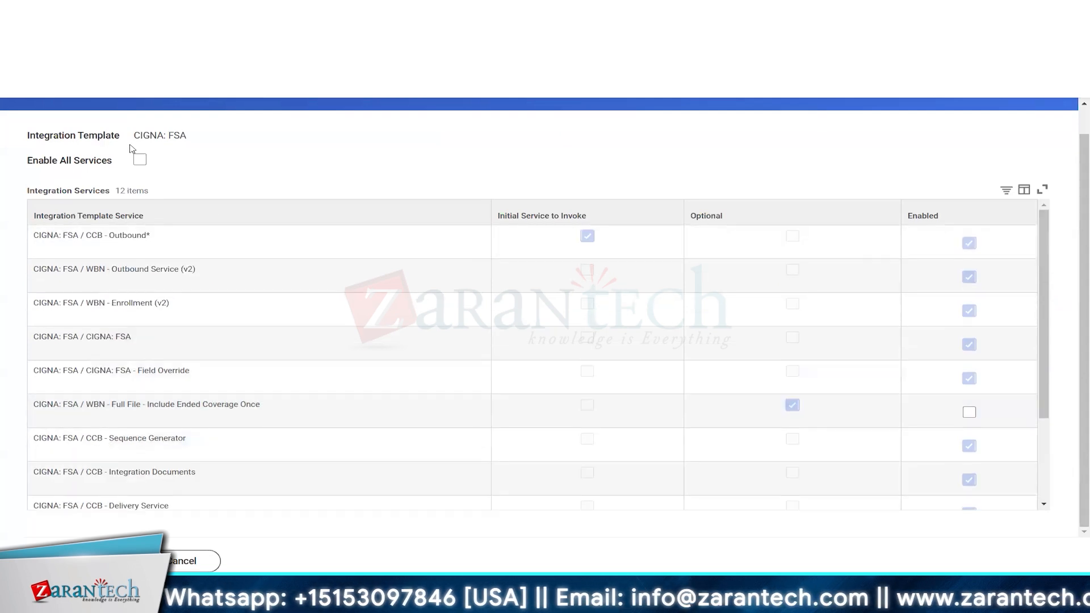
{"action": "triple_click", "coordinate": [220, 146]}
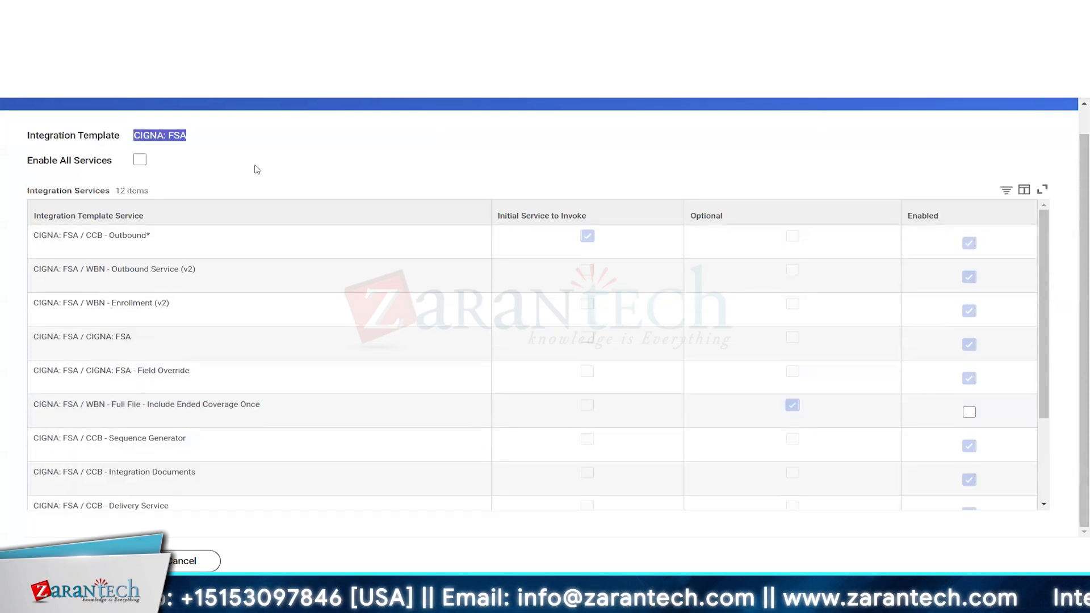
{"action": "left_click_drag", "start_coordinate": [30, 191], "coordinate": [110, 192]}
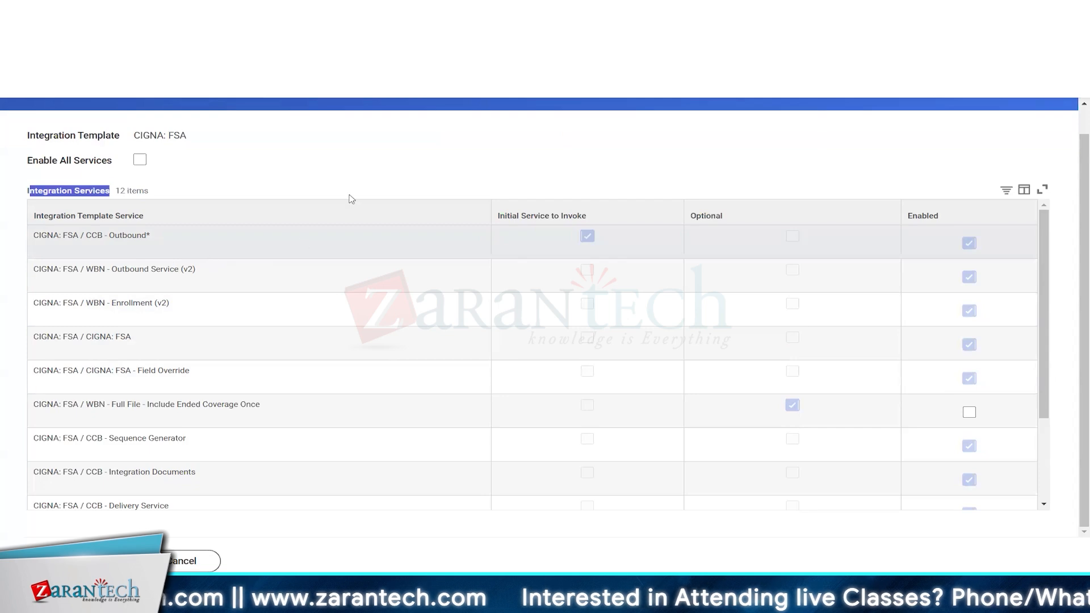
{"action": "scroll", "coordinate": [276, 458], "scroll_direction": "down", "scroll_amount": 3}
{"action": "left_click", "coordinate": [276, 458]}
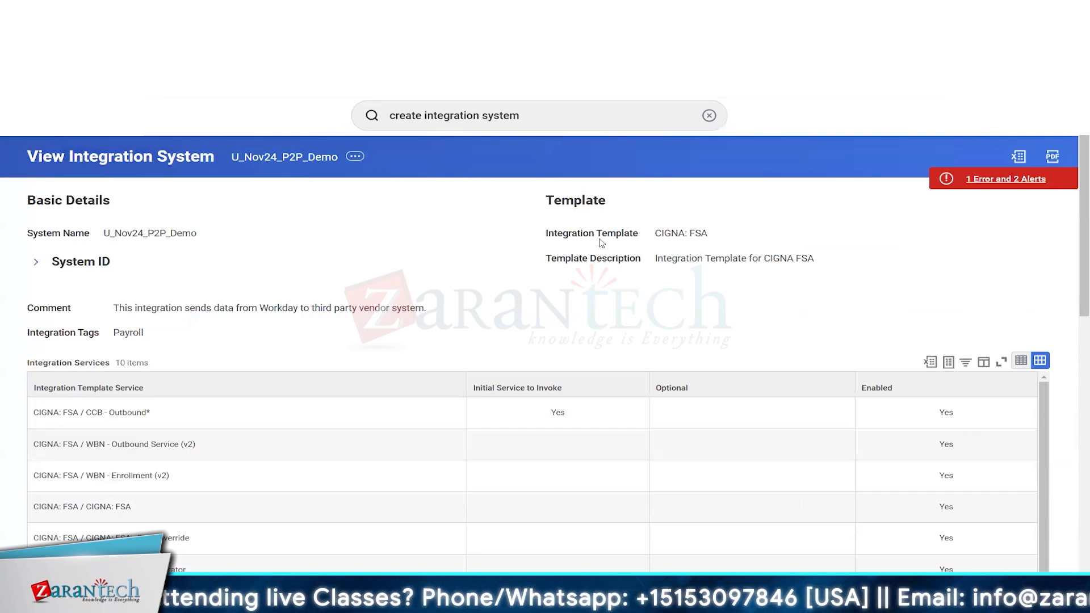
Step: Review the new integration system's name, template, template description and list of enabled integration services
{"action": "double_click", "coordinate": [123, 234]}
{"action": "left_click_drag", "start_coordinate": [671, 232], "coordinate": [740, 235]}
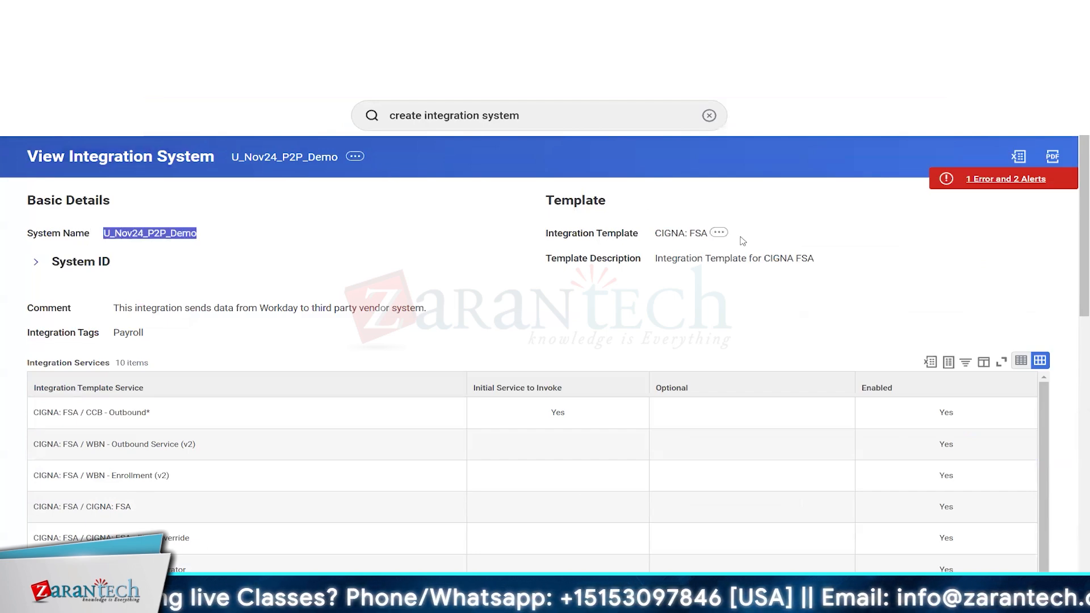
{"action": "left_click_drag", "start_coordinate": [665, 260], "coordinate": [813, 267]}
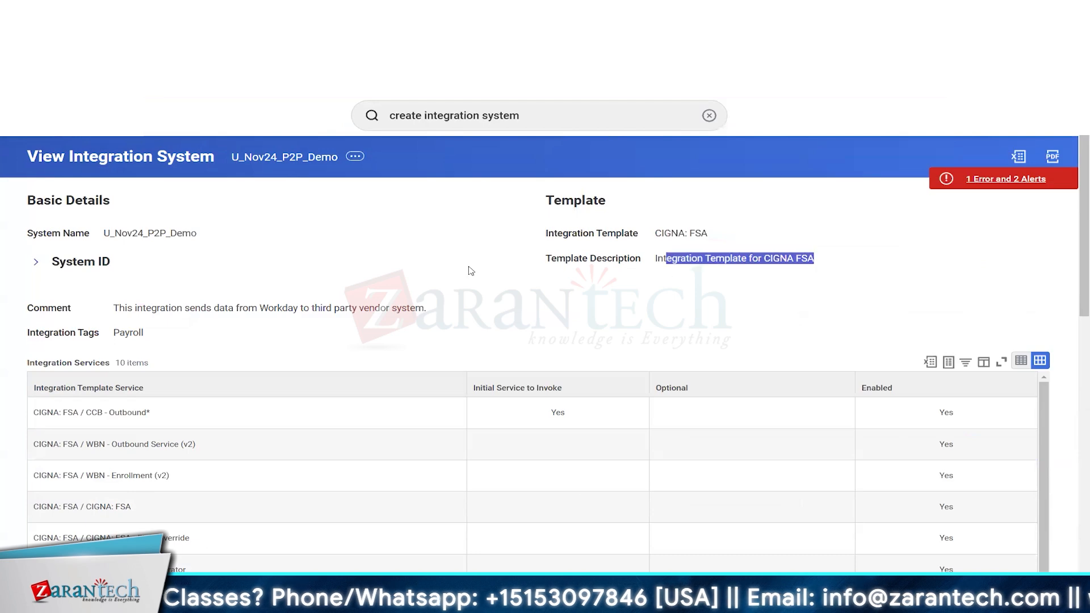
{"action": "left_click", "coordinate": [468, 267]}
{"action": "scroll", "coordinate": [470, 272], "scroll_direction": "down", "scroll_amount": 3}
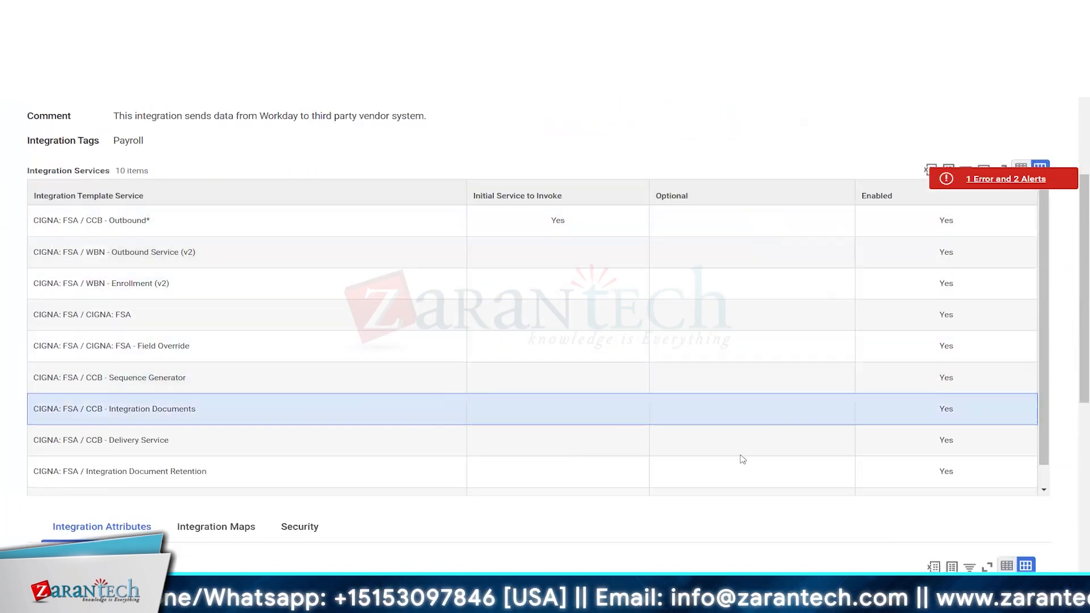
{"action": "scroll", "coordinate": [722, 400], "scroll_direction": "down", "scroll_amount": 1}
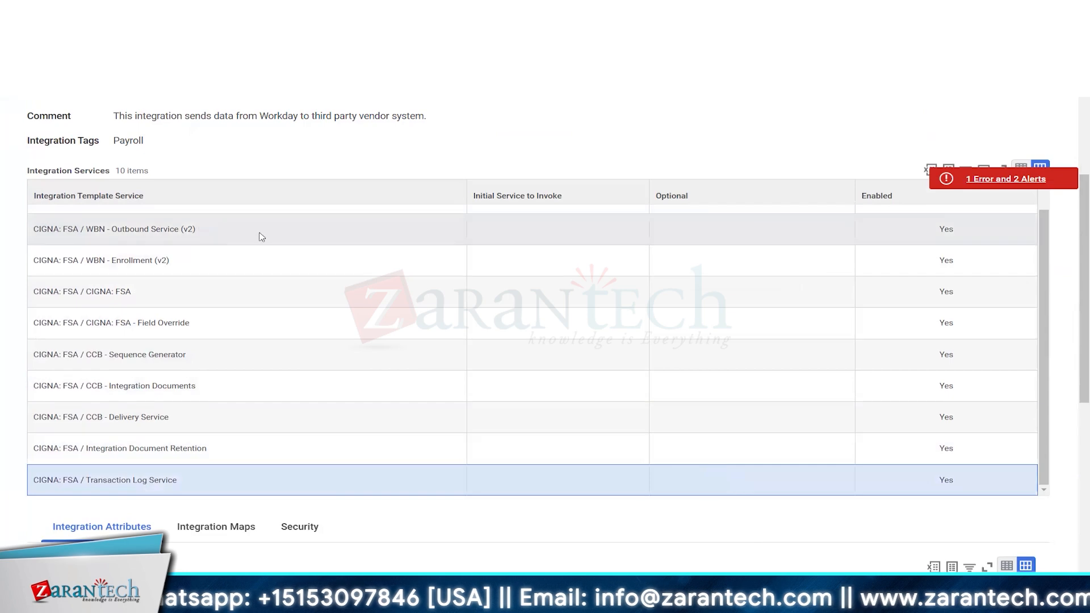
Step: Open the integration system's error and alert details and read the full page error text with its recommended configuration task
{"action": "scroll", "coordinate": [500, 181], "scroll_direction": "up", "scroll_amount": 4}
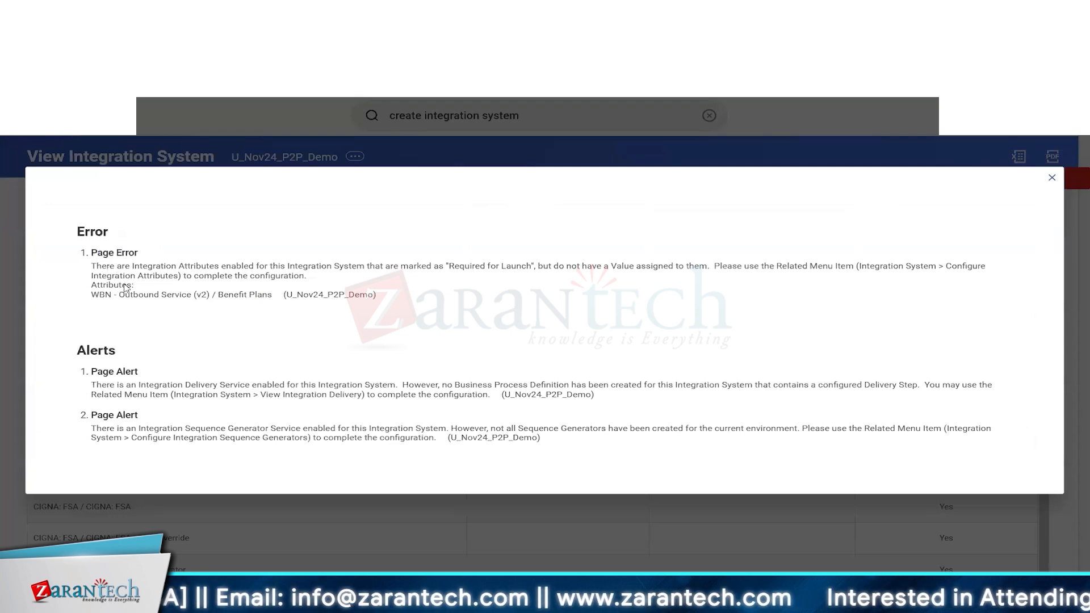
{"action": "left_click_drag", "start_coordinate": [102, 267], "coordinate": [196, 266]}
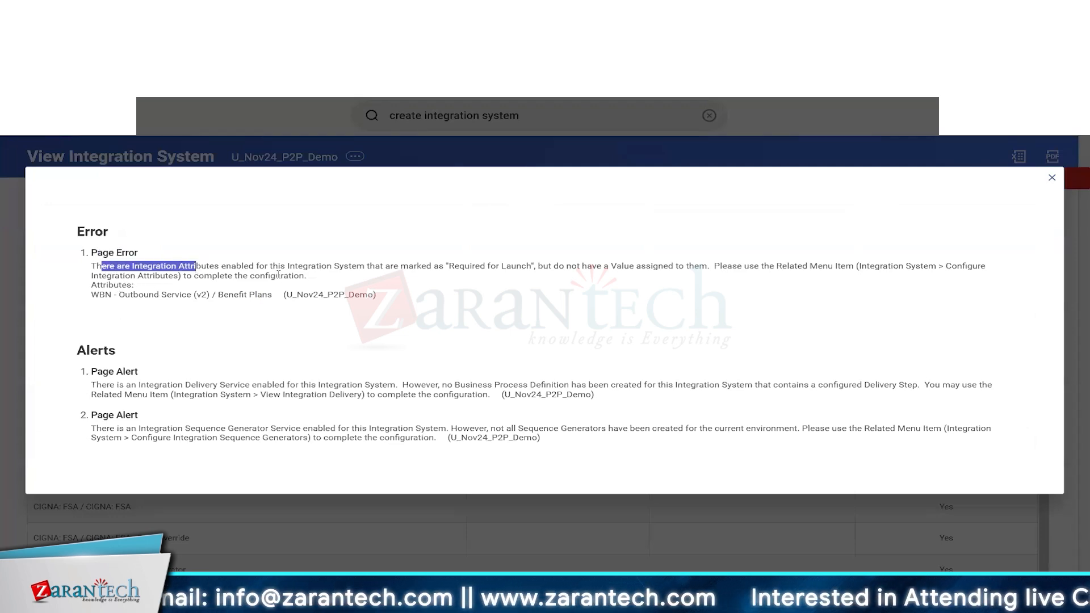
{"action": "left_click_drag", "start_coordinate": [308, 267], "coordinate": [384, 267]}
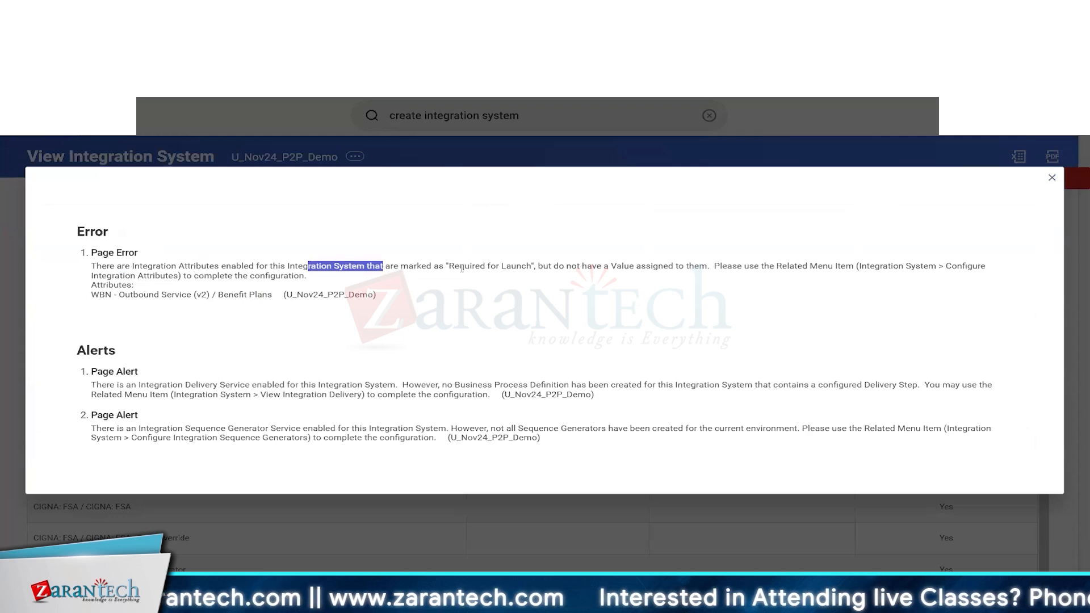
{"action": "left_click_drag", "start_coordinate": [460, 267], "coordinate": [521, 266]}
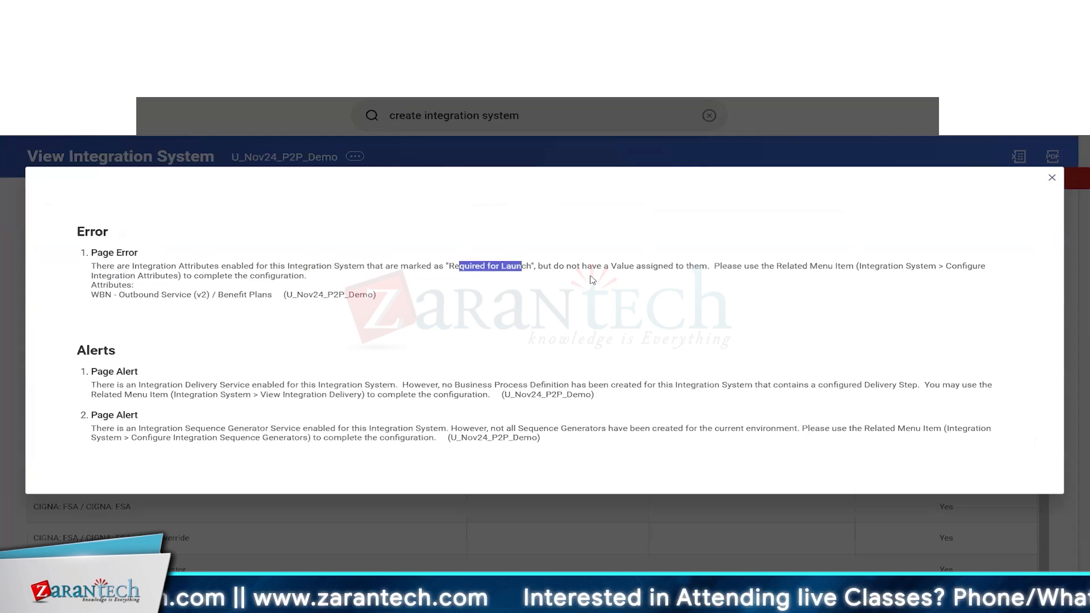
{"action": "left_click_drag", "start_coordinate": [646, 266], "coordinate": [846, 267]}
{"action": "left_click", "coordinate": [788, 270]}
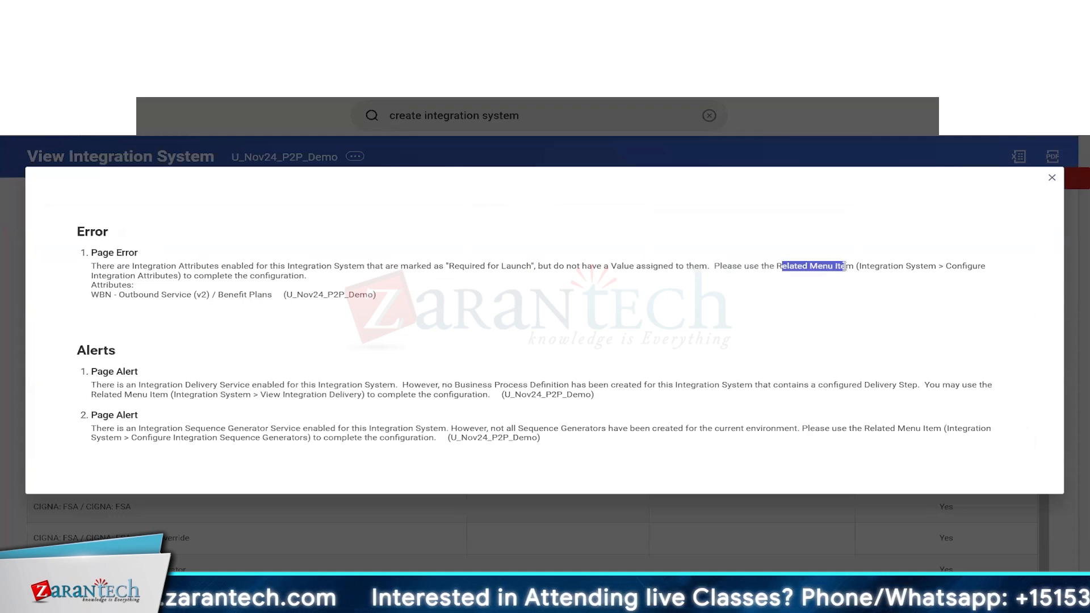
{"action": "left_click_drag", "start_coordinate": [160, 275], "coordinate": [125, 276]}
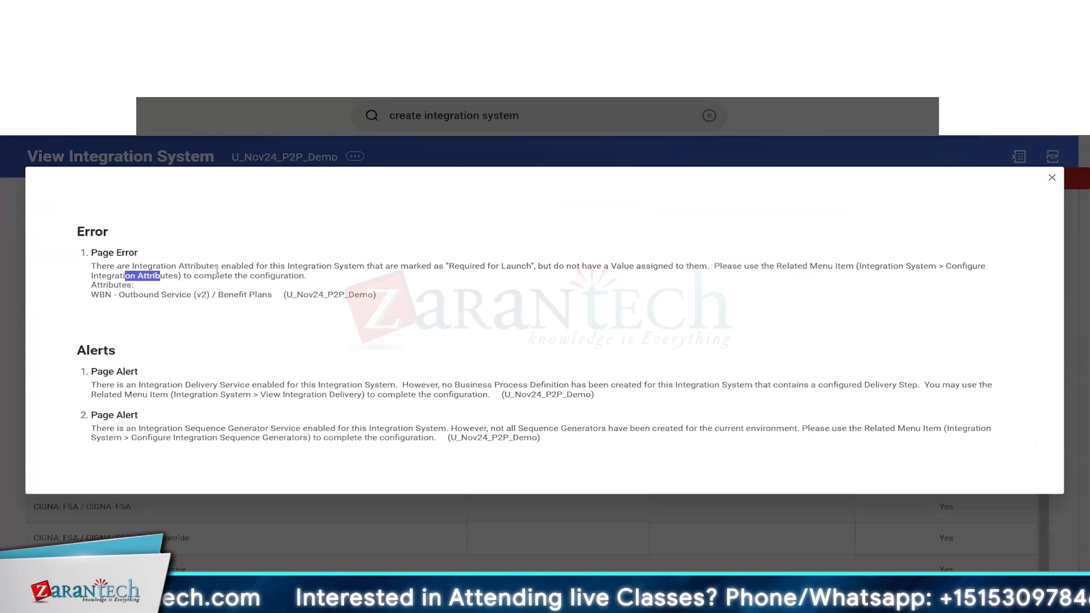
{"action": "left_click_drag", "start_coordinate": [212, 276], "coordinate": [299, 270]}
{"action": "left_click_drag", "start_coordinate": [148, 295], "coordinate": [168, 295]}
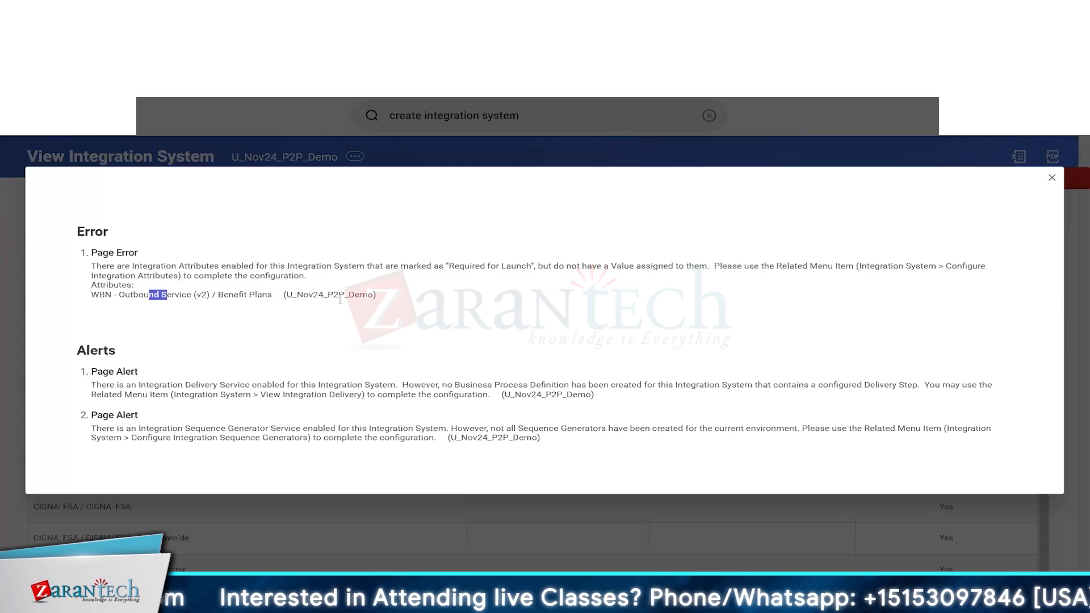
{"action": "double_click", "coordinate": [320, 295]}
{"action": "left_click", "coordinate": [158, 310]}
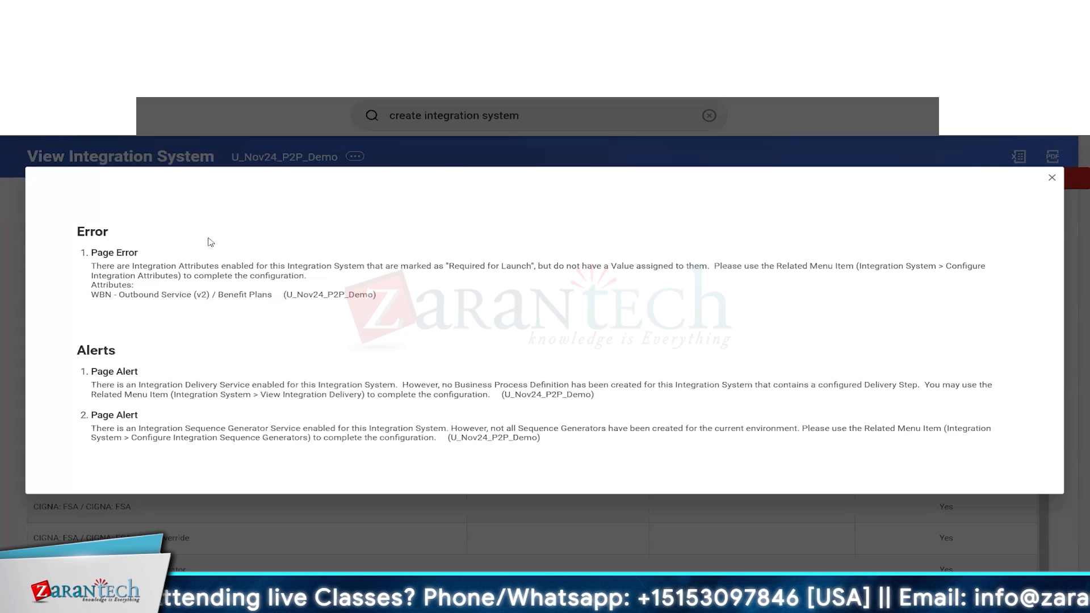
Step: Examine which service and attribute the page error names, and close the error and alert details
{"action": "left_click_drag", "start_coordinate": [91, 295], "coordinate": [291, 297]}
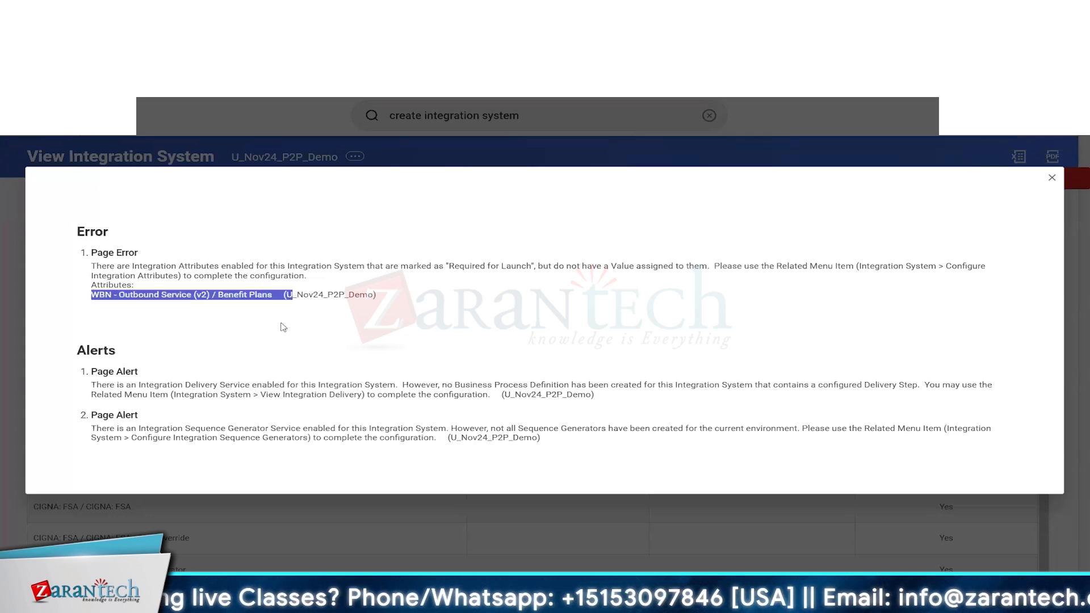
{"action": "left_click", "coordinate": [281, 325]}
{"action": "left_click_drag", "start_coordinate": [408, 294], "coordinate": [396, 317]}
{"action": "left_click", "coordinate": [390, 316]}
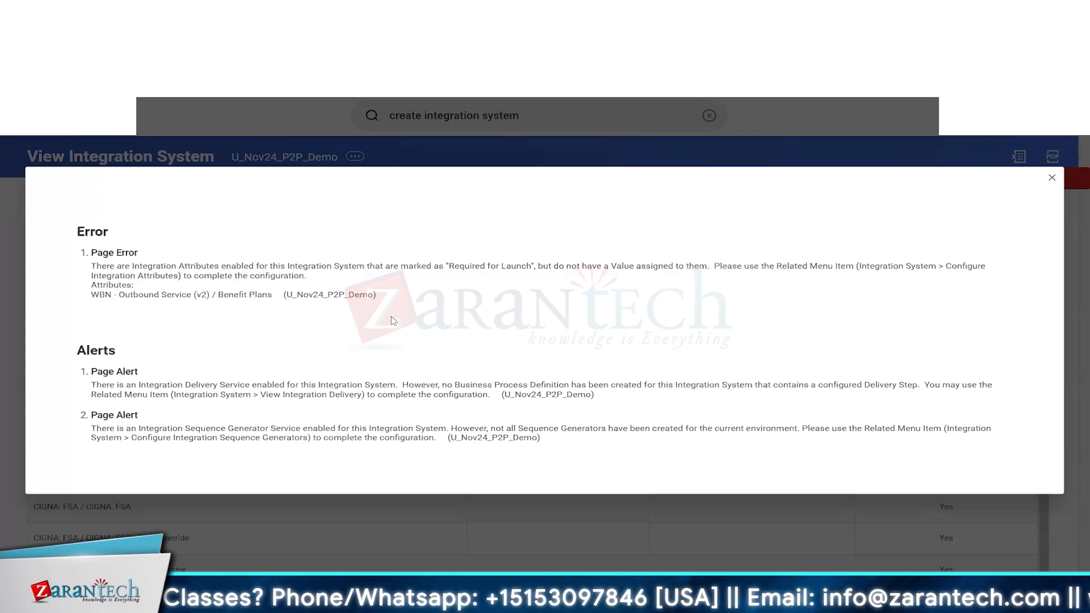
{"action": "triple_click", "coordinate": [102, 255]}
{"action": "left_click", "coordinate": [185, 310]}
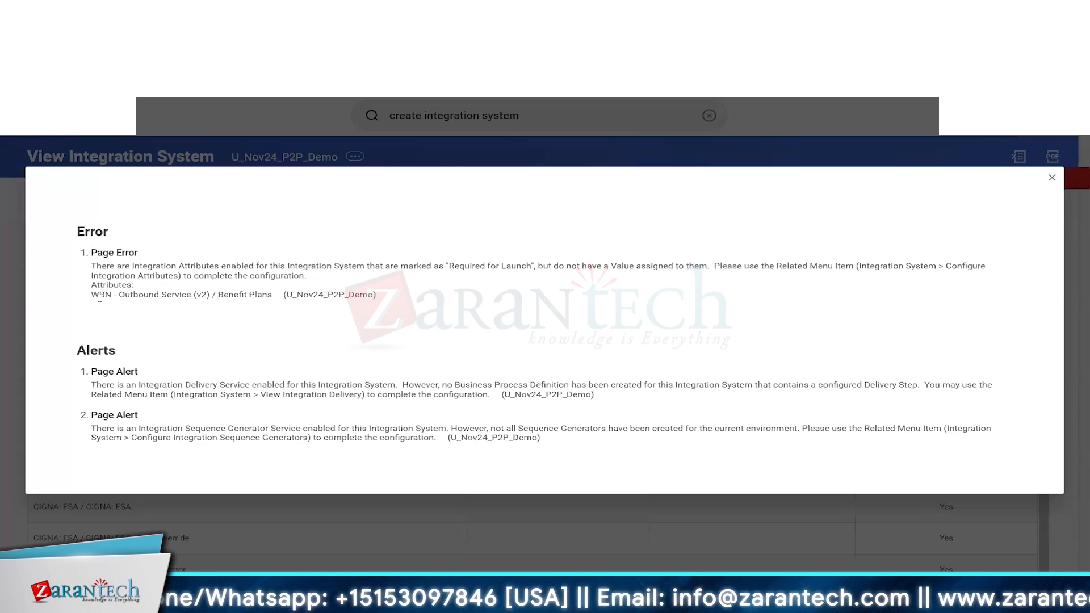
{"action": "mouse_move", "coordinate": [304, 294]}
{"action": "left_mouse_down"}
{"action": "mouse_move", "coordinate": [218, 295]}
{"action": "mouse_move", "coordinate": [298, 294]}
{"action": "left_mouse_up"}
{"action": "left_click", "coordinate": [204, 291]}
{"action": "left_click", "coordinate": [90, 295]}
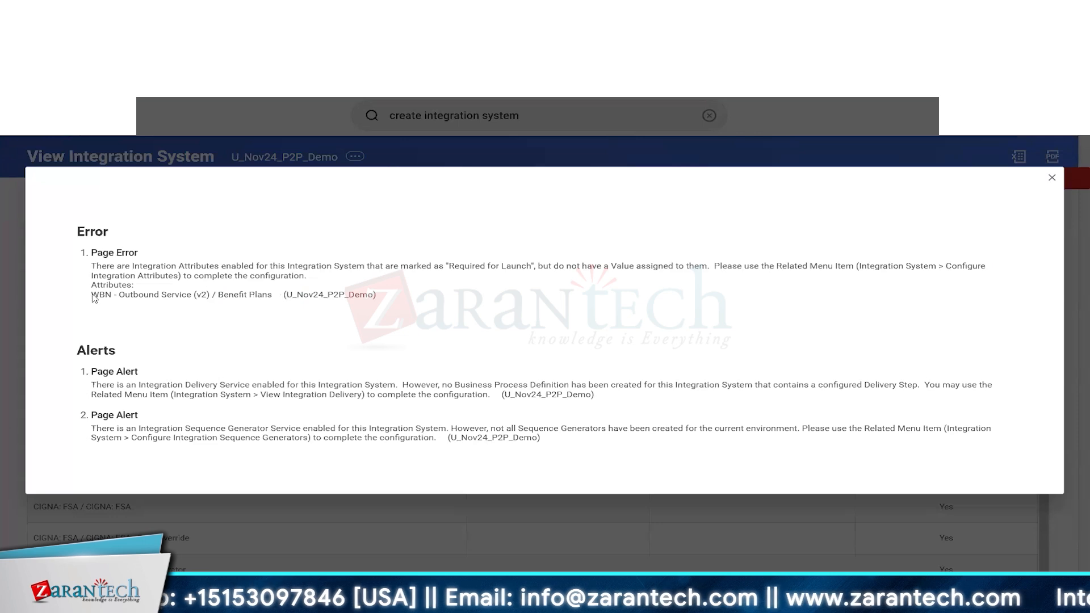
{"action": "left_click_drag", "start_coordinate": [91, 295], "coordinate": [208, 298]}
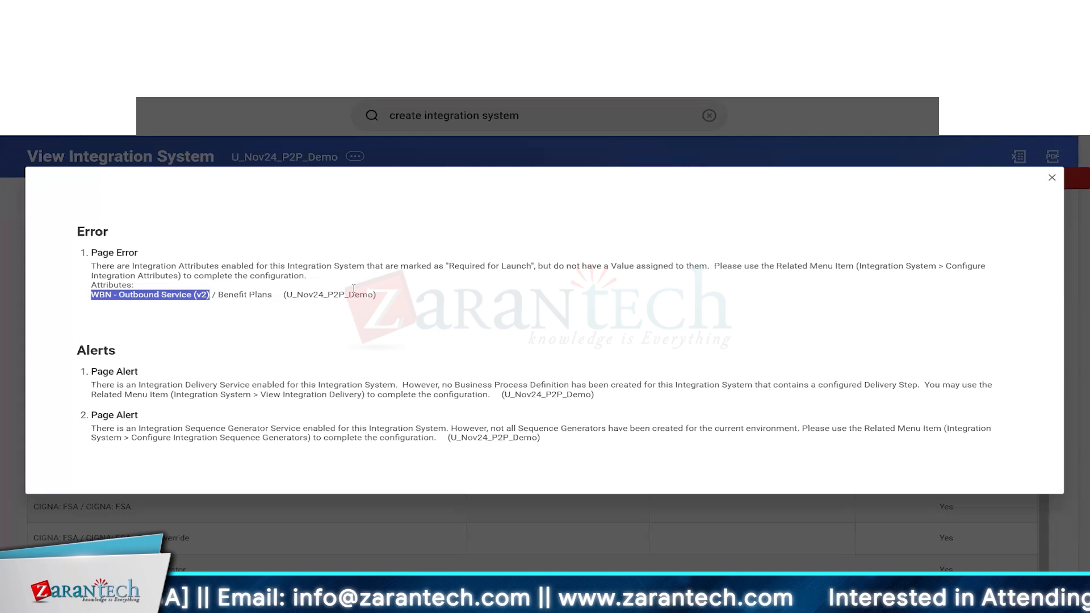
{"action": "left_click_drag", "start_coordinate": [98, 254], "coordinate": [140, 256]}
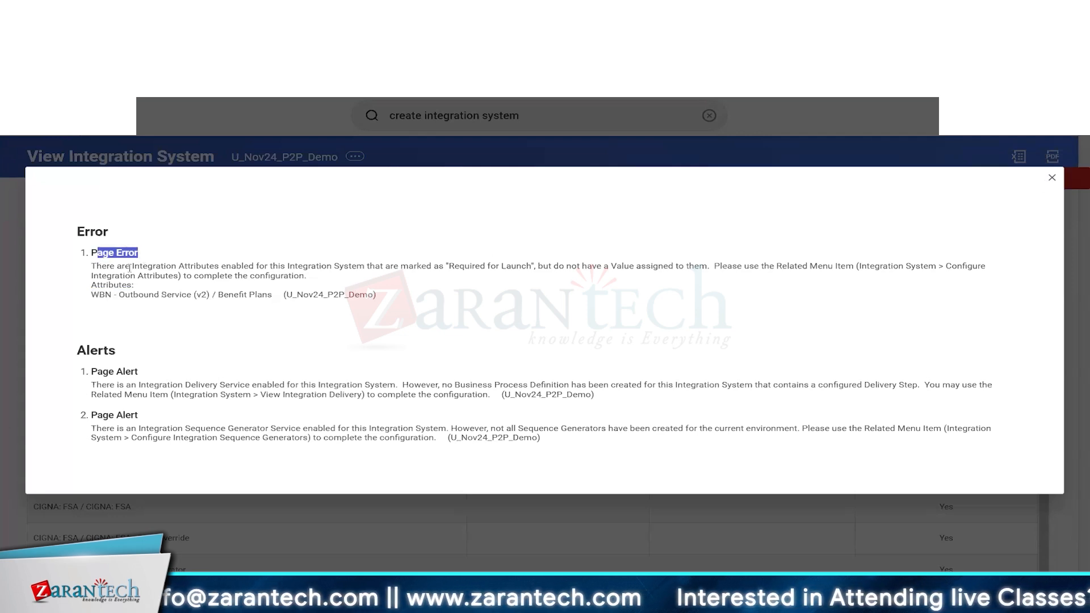
{"action": "left_click_drag", "start_coordinate": [99, 294], "coordinate": [274, 296]}
{"action": "left_click", "coordinate": [223, 297]}
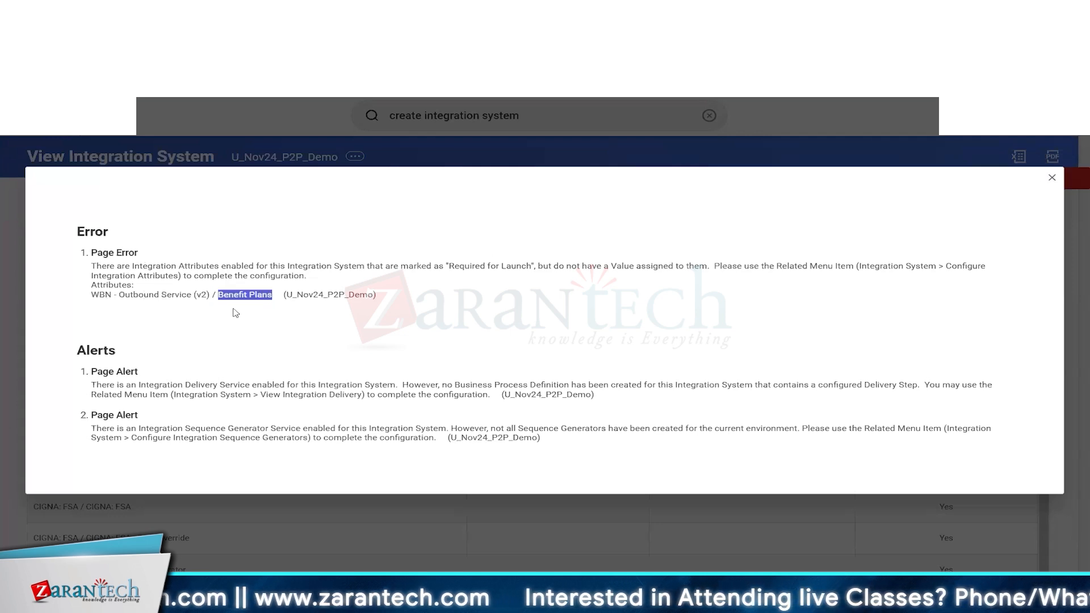
{"action": "left_click", "coordinate": [1052, 177]}
Step: Examine the system's integration attributes, focusing on the description, options and value of Benefit Plans under WBN - Outbound Service (v2)
{"action": "scroll", "coordinate": [2, 375], "scroll_direction": "down", "scroll_amount": 5}
{"action": "scroll", "coordinate": [1, 375], "scroll_direction": "down", "scroll_amount": 4}
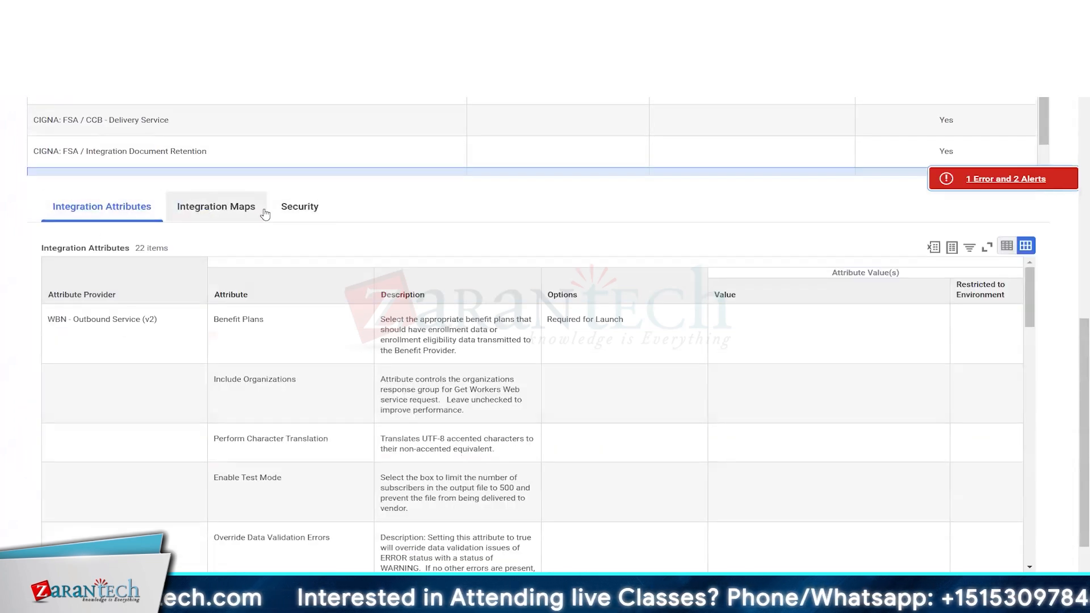
{"action": "scroll", "coordinate": [87, 341], "scroll_direction": "up", "scroll_amount": 2}
{"action": "left_click", "coordinate": [86, 341]}
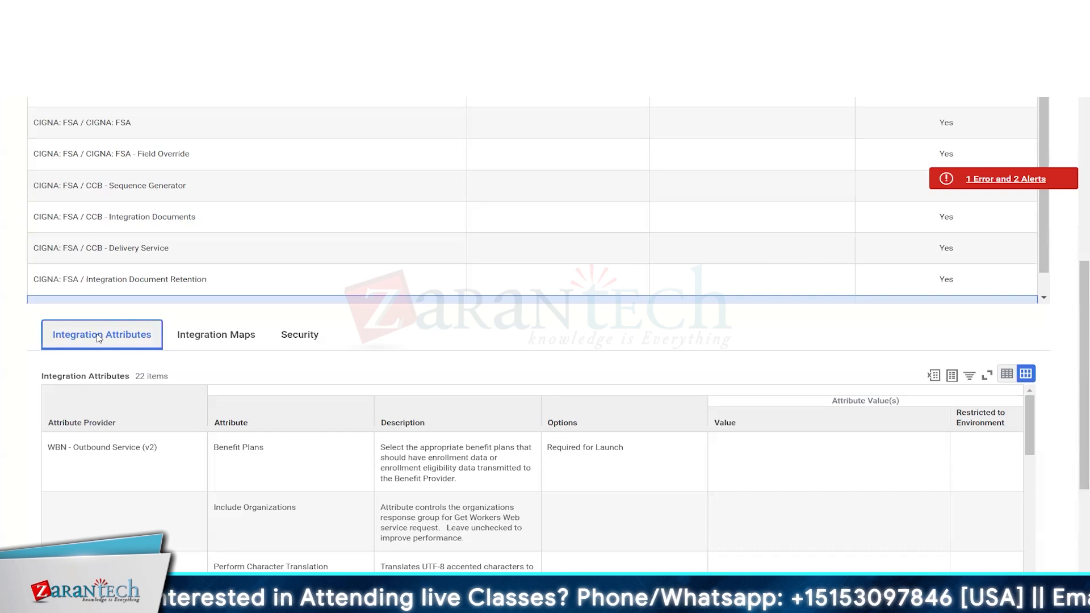
{"action": "scroll", "coordinate": [12, 349], "scroll_direction": "up", "scroll_amount": 6}
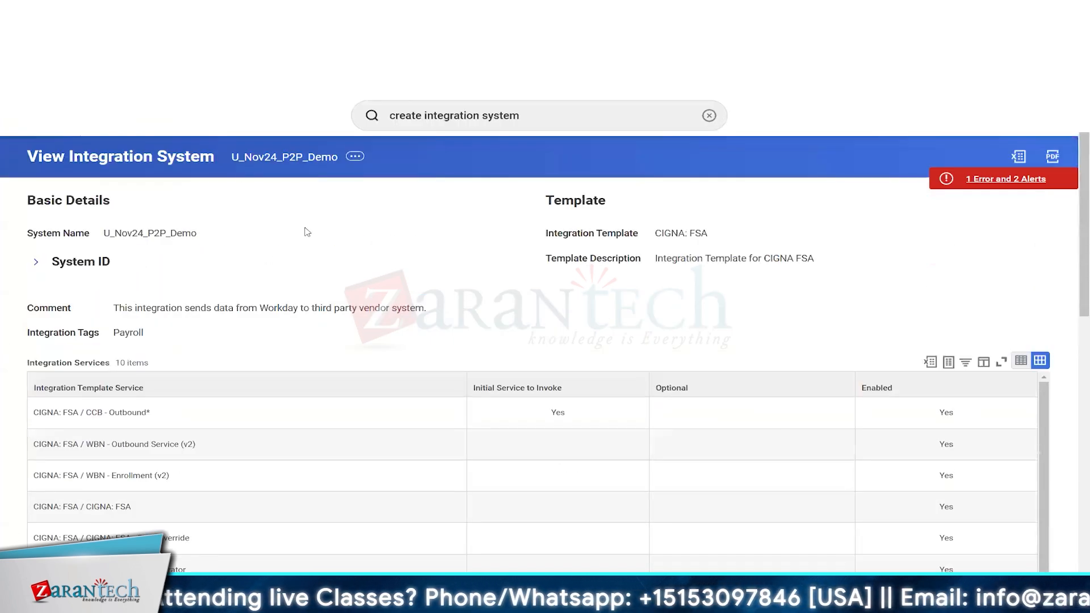
{"action": "scroll", "coordinate": [136, 278], "scroll_direction": "down", "scroll_amount": 10}
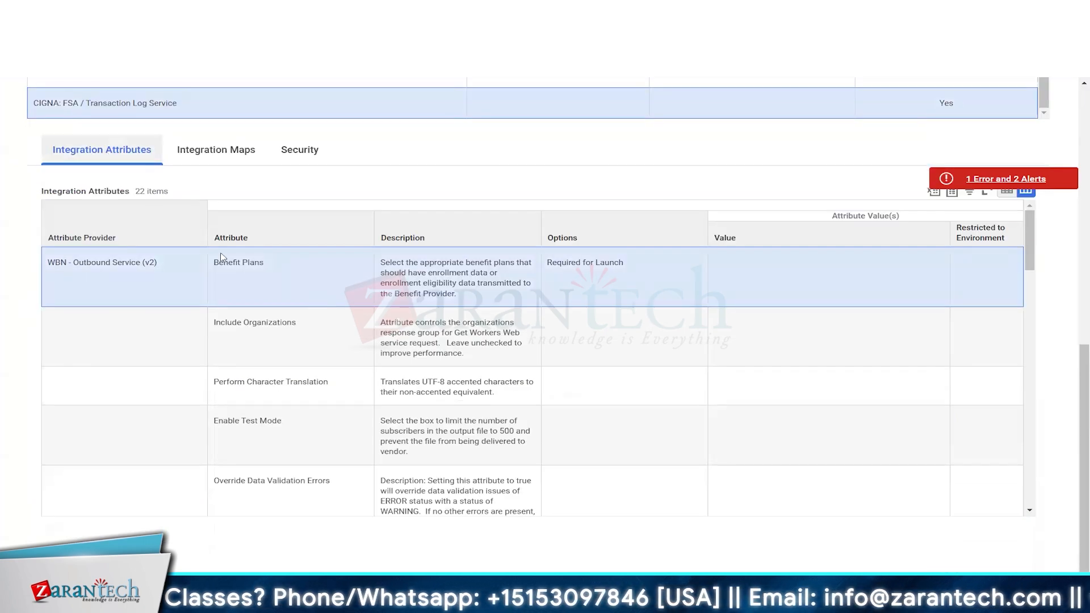
{"action": "left_click", "coordinate": [113, 159]}
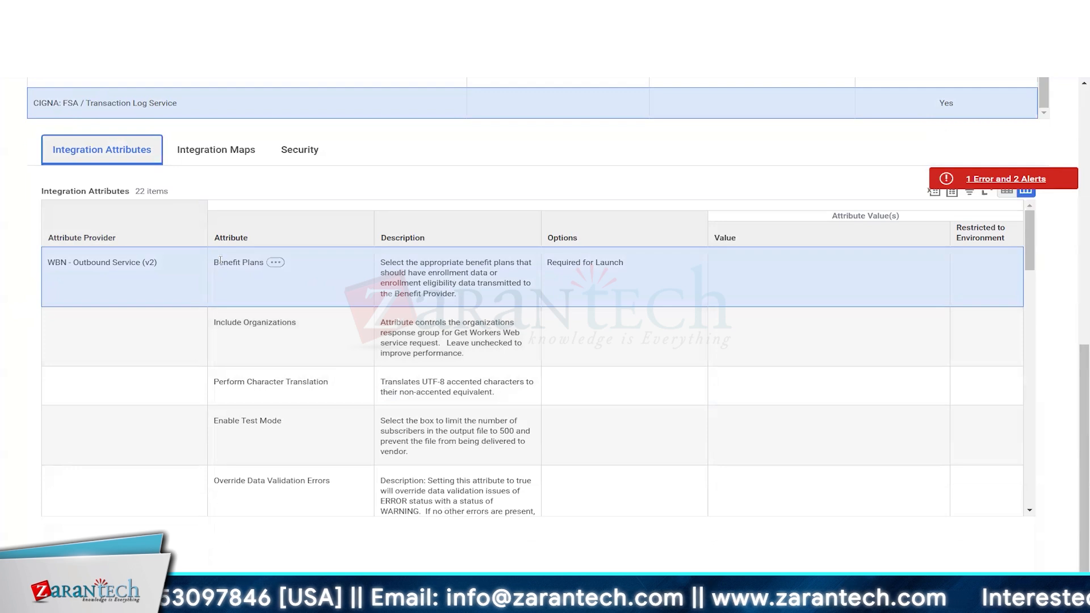
{"action": "left_click", "coordinate": [272, 331]}
{"action": "left_click", "coordinate": [331, 299]}
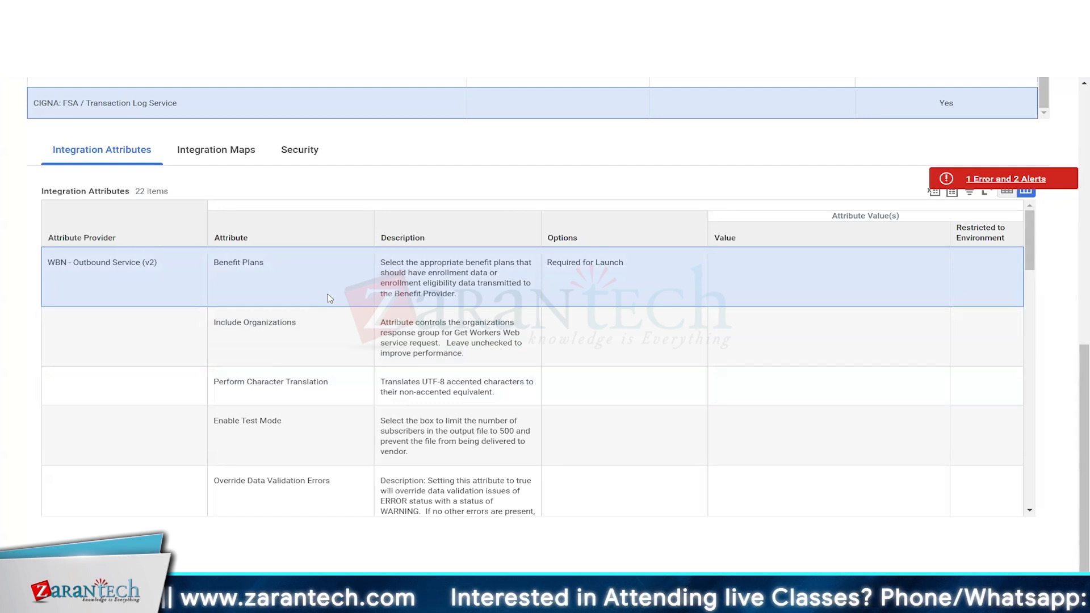
Step: Look through the integration attributes from Benefit Plans down to Send Empty File, checking each one's description, options and value
{"action": "scroll", "coordinate": [330, 298], "scroll_direction": "up", "scroll_amount": 10}
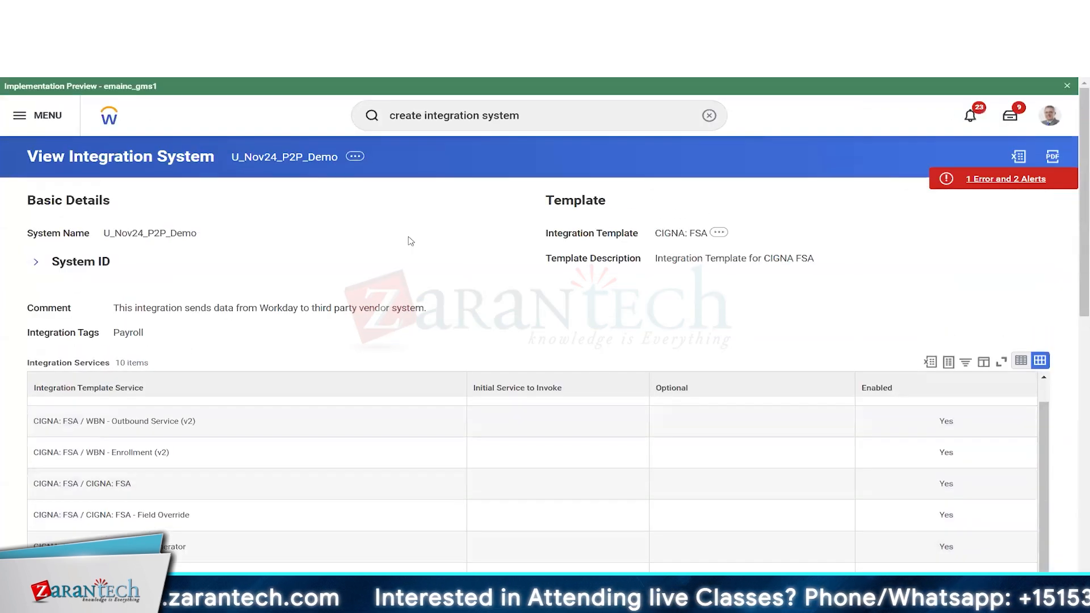
{"action": "scroll", "coordinate": [411, 241], "scroll_direction": "down", "scroll_amount": 10}
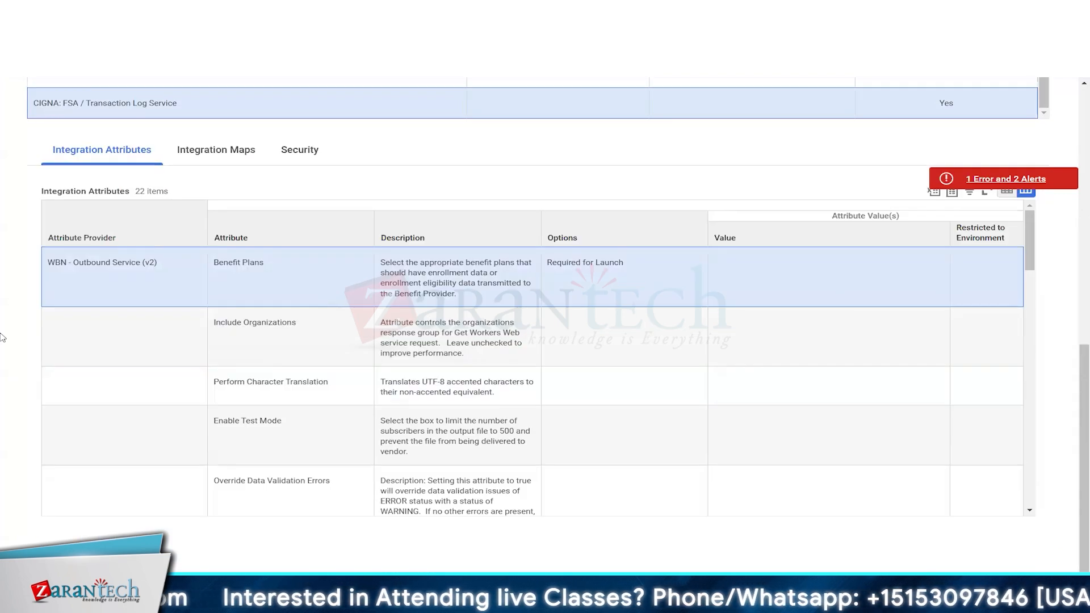
{"action": "left_click", "coordinate": [632, 345]}
{"action": "scroll", "coordinate": [629, 342], "scroll_direction": "down", "scroll_amount": 2}
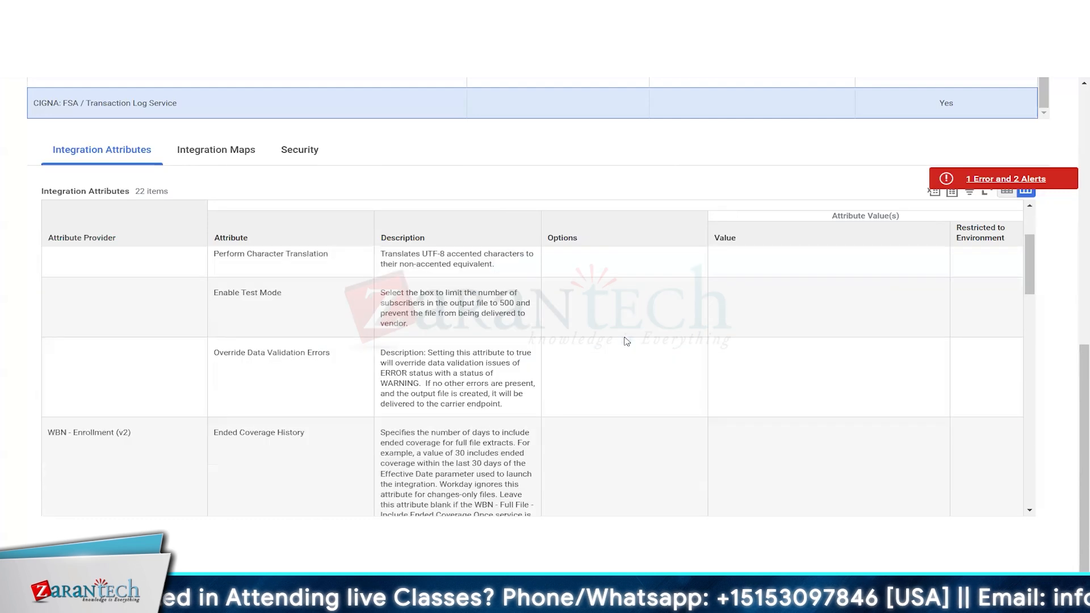
{"action": "scroll", "coordinate": [619, 340], "scroll_direction": "up", "scroll_amount": 2}
{"action": "left_click", "coordinate": [614, 384]}
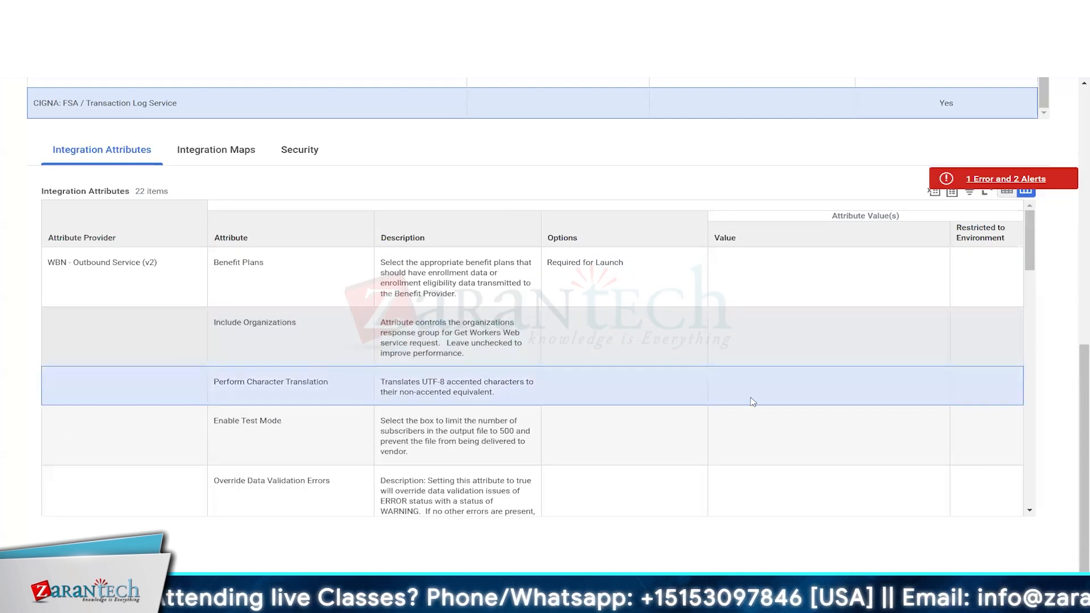
{"action": "left_click", "coordinate": [370, 295]}
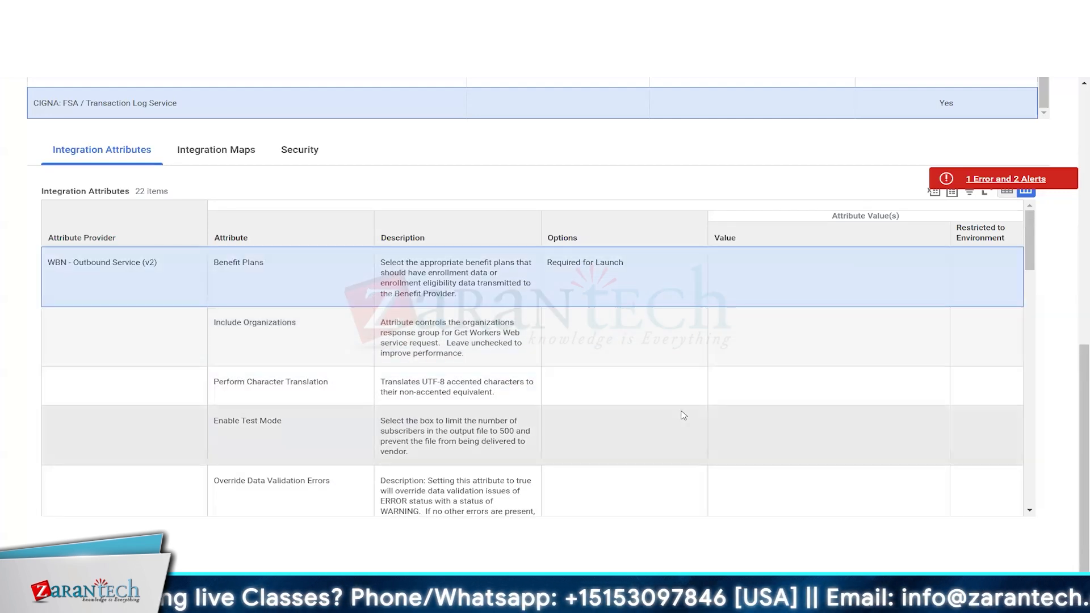
{"action": "scroll", "coordinate": [683, 414], "scroll_direction": "down", "scroll_amount": 6}
{"action": "left_click", "coordinate": [448, 402]}
{"action": "scroll", "coordinate": [332, 363], "scroll_direction": "down", "scroll_amount": 5}
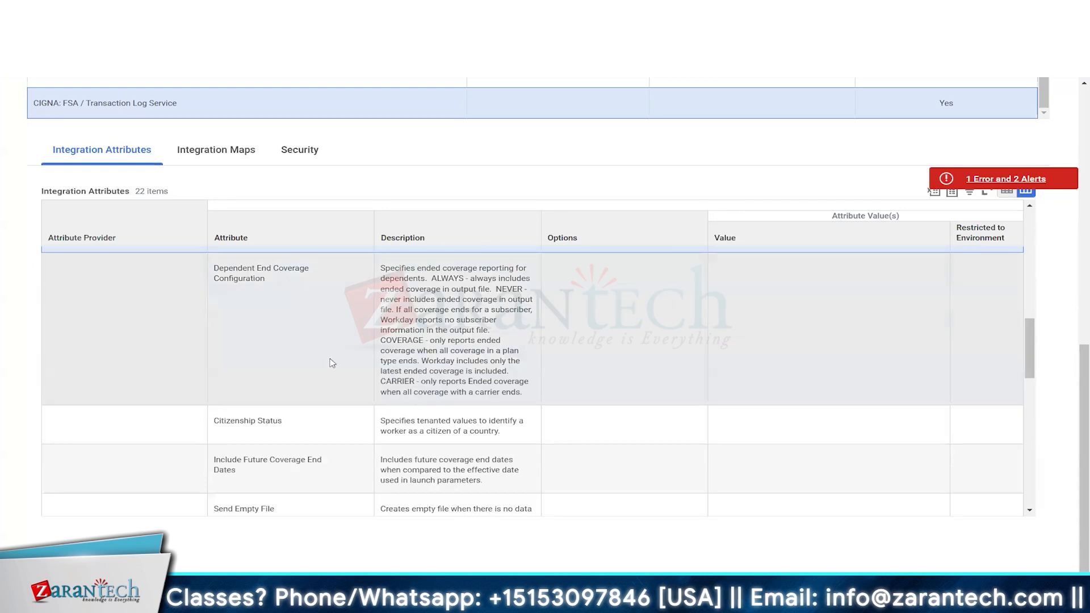
Step: Check the system's integration template, and read through the remaining attributes, especially those whose attribute provider is CIGNA: FSA
{"action": "scroll", "coordinate": [8, 322], "scroll_direction": "up", "scroll_amount": 10}
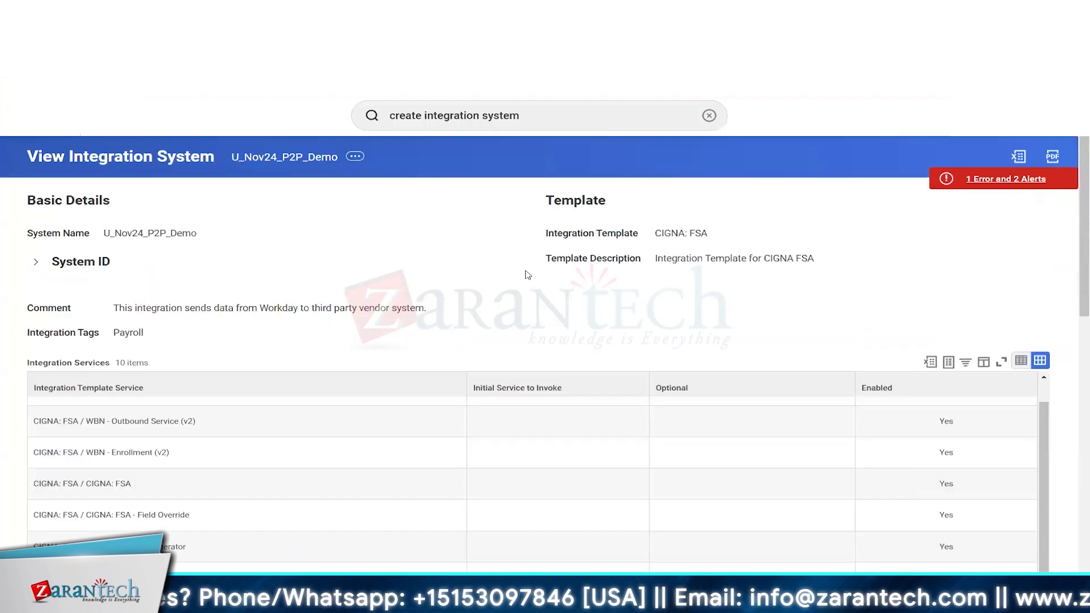
{"action": "left_click_drag", "start_coordinate": [563, 233], "coordinate": [638, 234]}
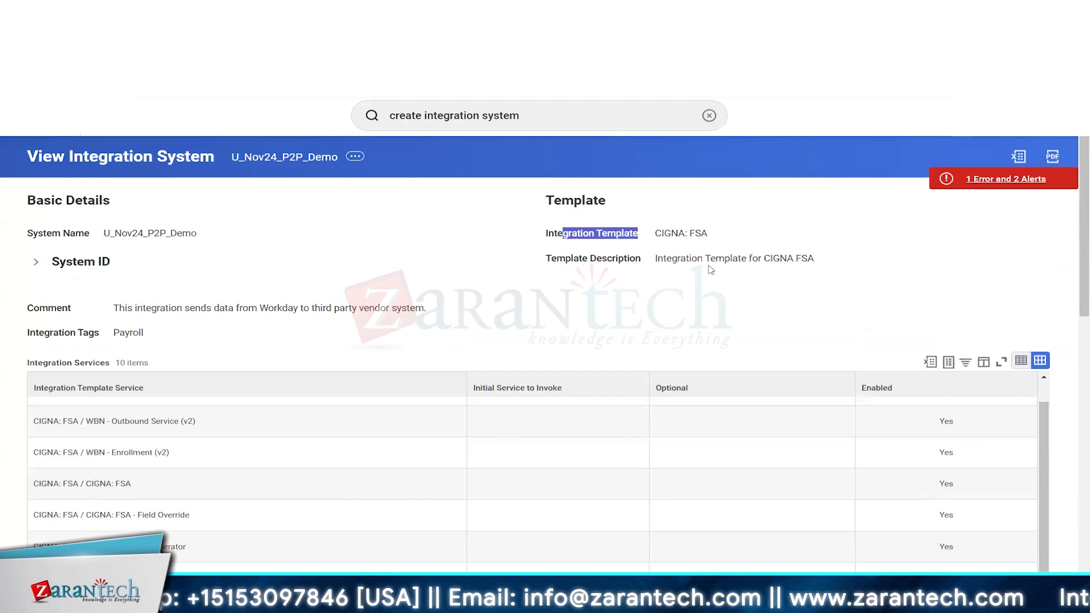
{"action": "double_click", "coordinate": [602, 234]}
{"action": "scroll", "coordinate": [81, 260], "scroll_direction": "down", "scroll_amount": 10}
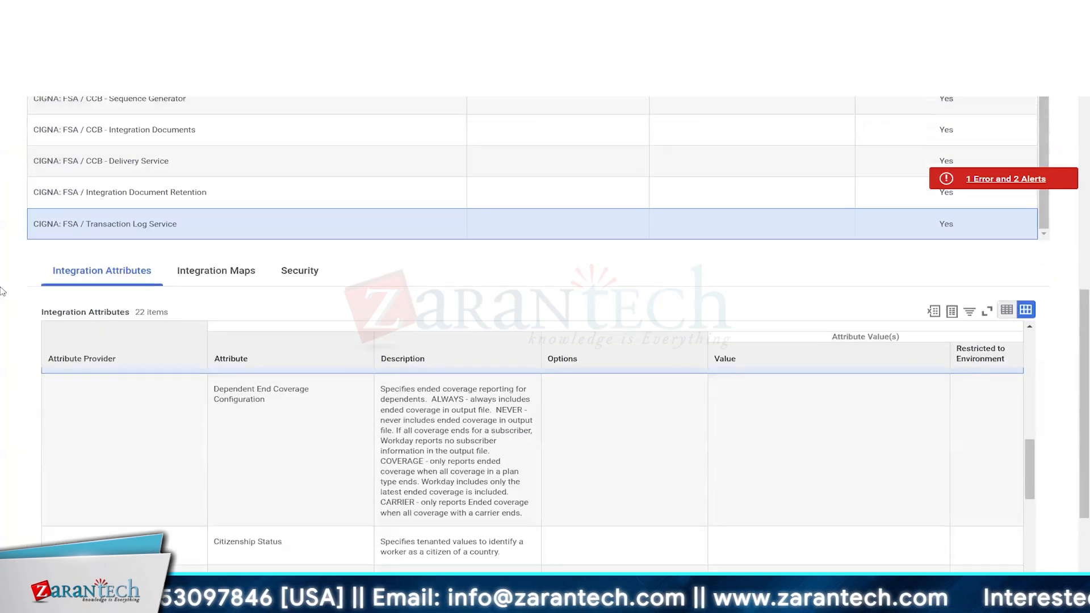
{"action": "scroll", "coordinate": [319, 365], "scroll_direction": "down", "scroll_amount": 4}
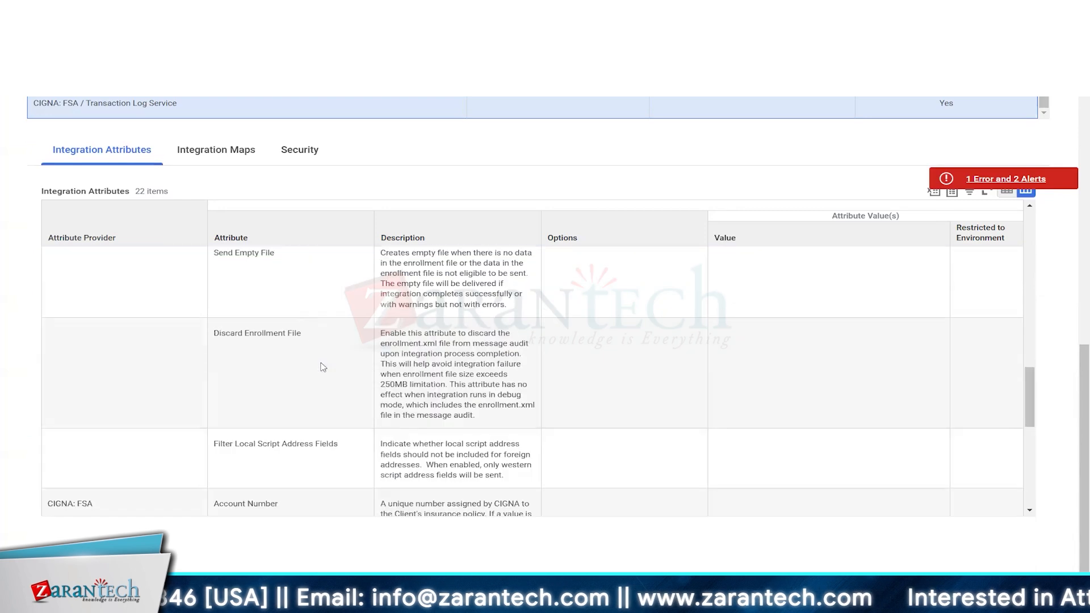
{"action": "scroll", "coordinate": [318, 367], "scroll_direction": "down", "scroll_amount": 1}
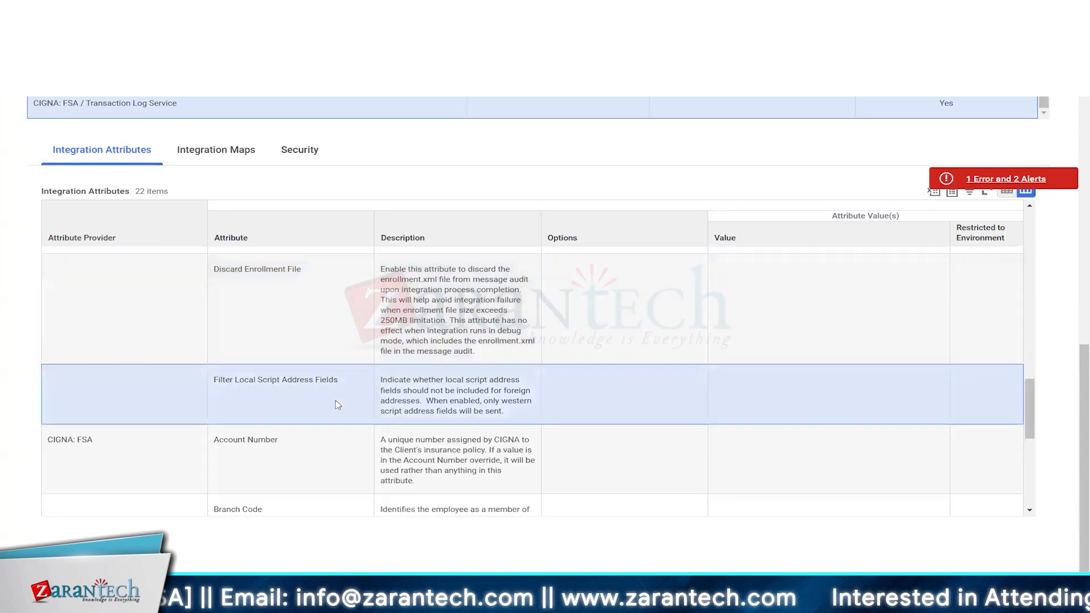
{"action": "scroll", "coordinate": [286, 262], "scroll_direction": "down", "scroll_amount": 2}
{"action": "scroll", "coordinate": [286, 262], "scroll_direction": "down", "scroll_amount": 2}
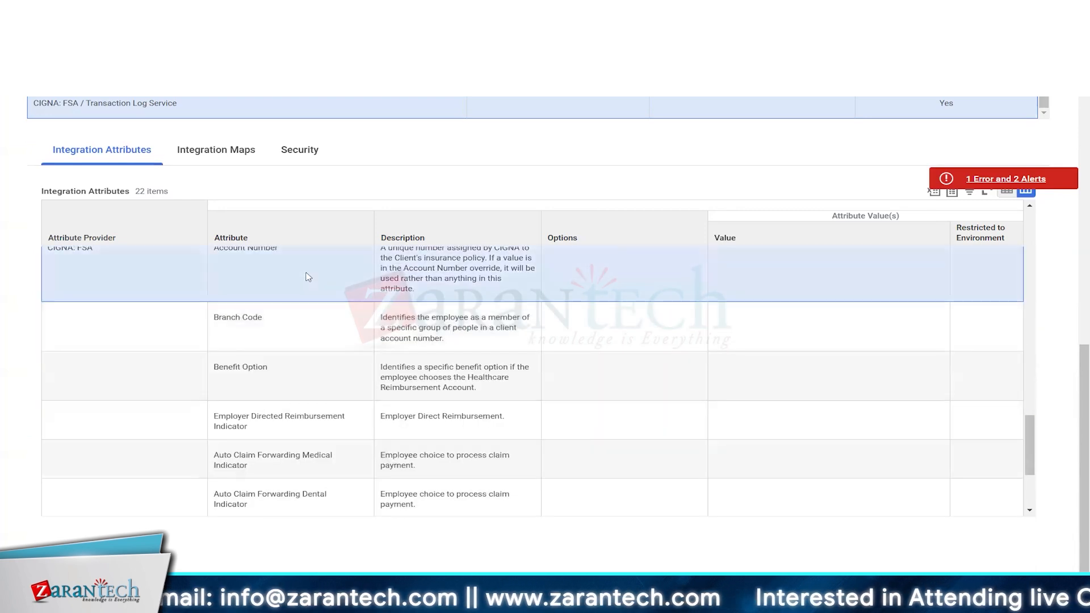
{"action": "scroll", "coordinate": [307, 276], "scroll_direction": "up", "scroll_amount": 3}
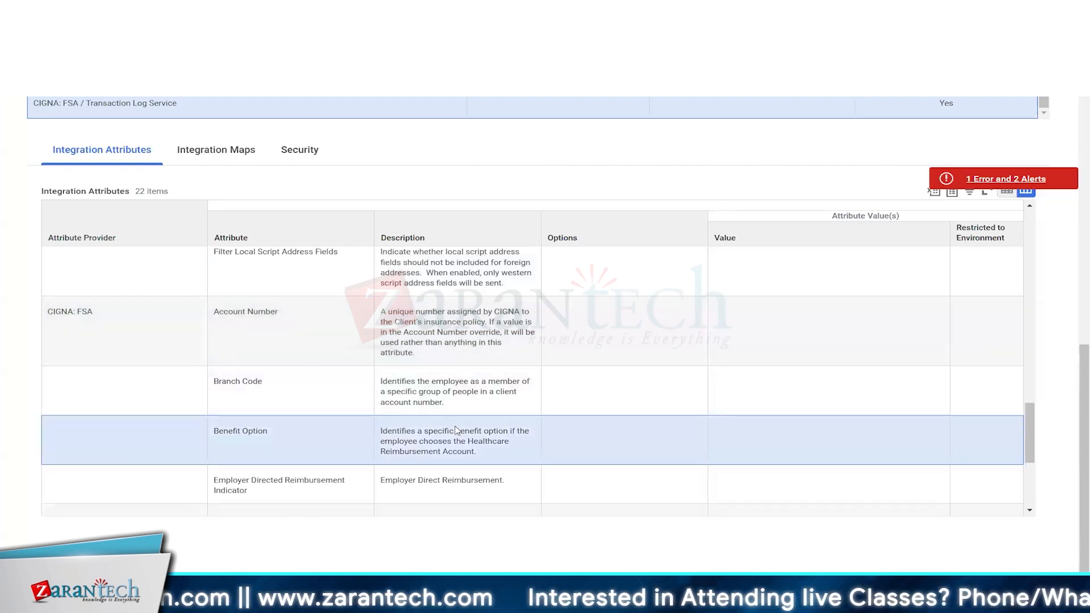
{"action": "double_click", "coordinate": [71, 311]}
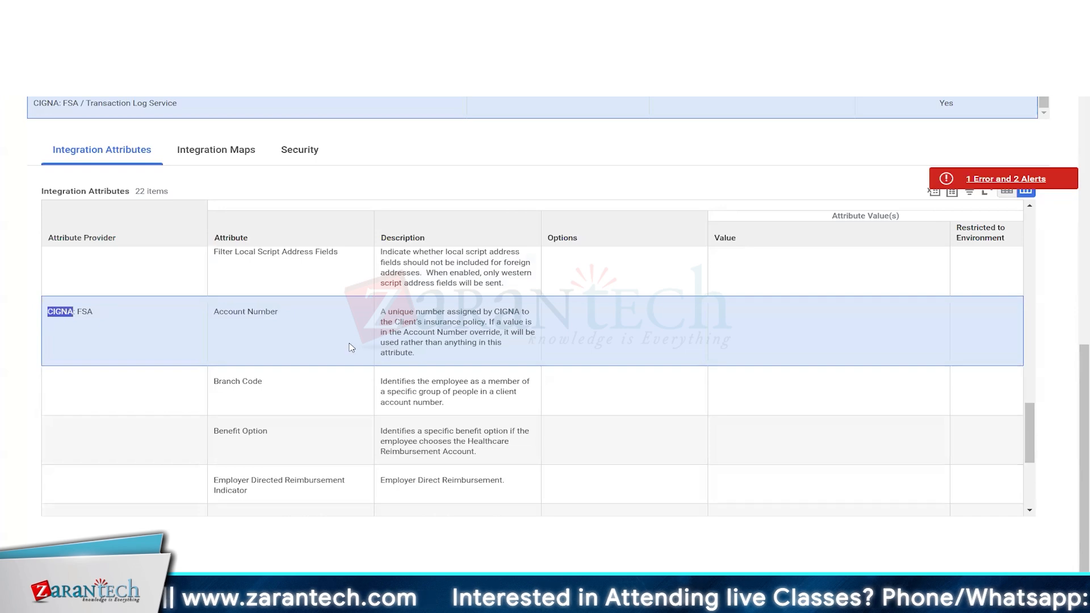
{"action": "scroll", "coordinate": [361, 364], "scroll_direction": "down", "scroll_amount": 5}
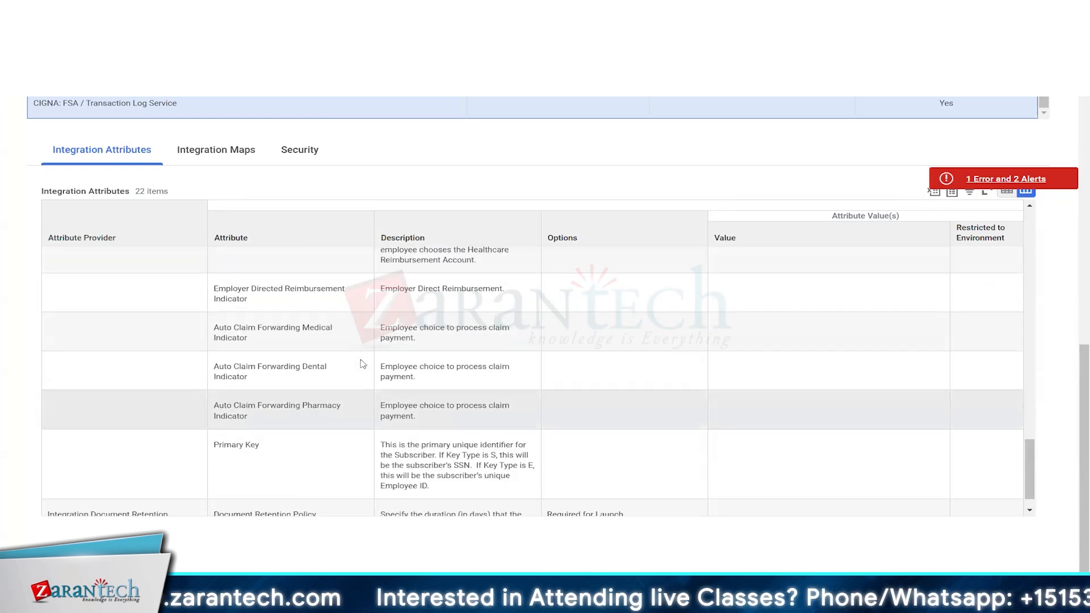
{"action": "scroll", "coordinate": [363, 364], "scroll_direction": "up", "scroll_amount": 5}
{"action": "scroll", "coordinate": [641, 385], "scroll_direction": "up", "scroll_amount": 10}
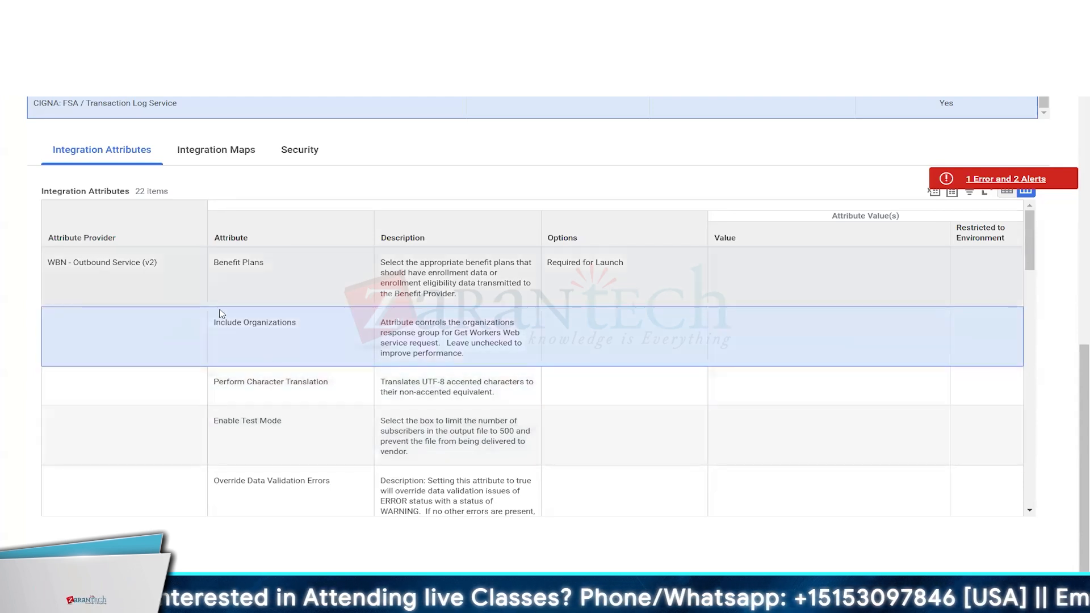
Step: Compare the options of Benefit Plans with those of the other attributes under WBN - Outbound Service (v2), from Include Organizations to Override Data Validation Errors
{"action": "left_click_drag", "start_coordinate": [221, 320], "coordinate": [285, 454]}
{"action": "left_click", "coordinate": [287, 456]}
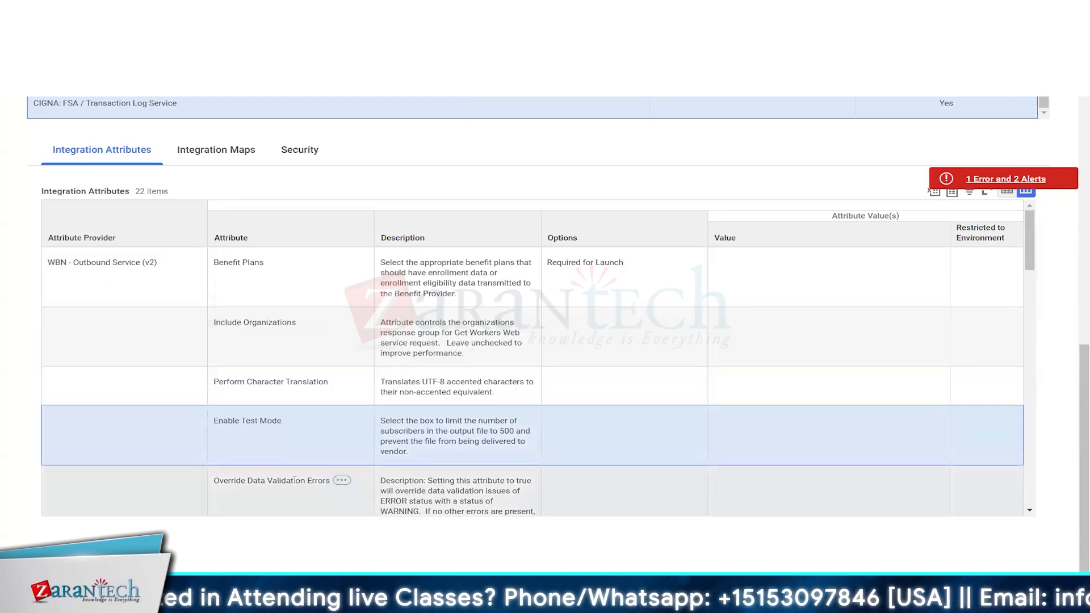
{"action": "double_click", "coordinate": [288, 480]}
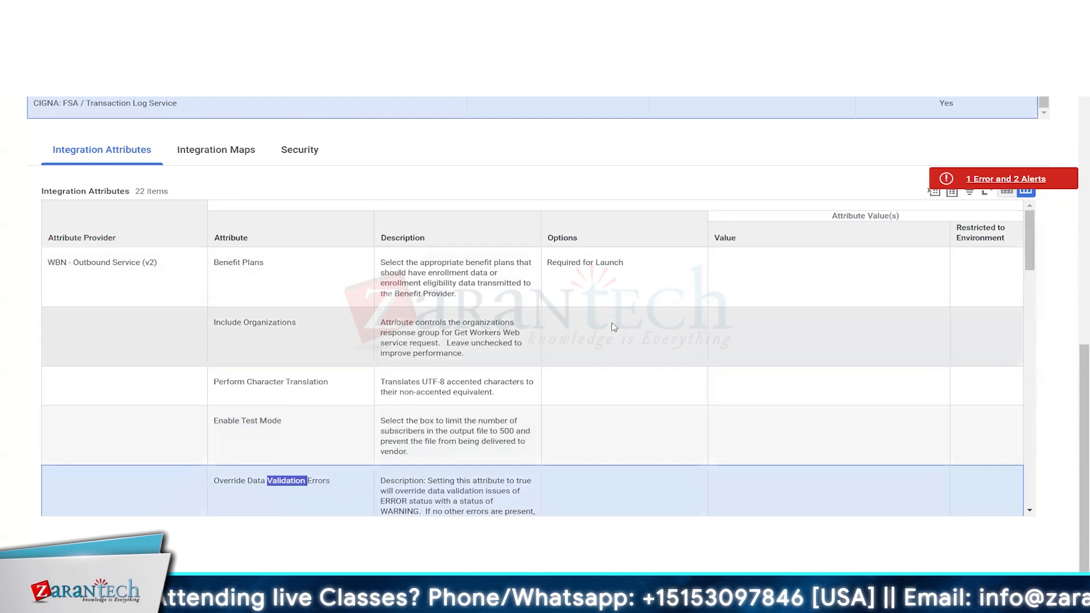
{"action": "left_click", "coordinate": [614, 326]}
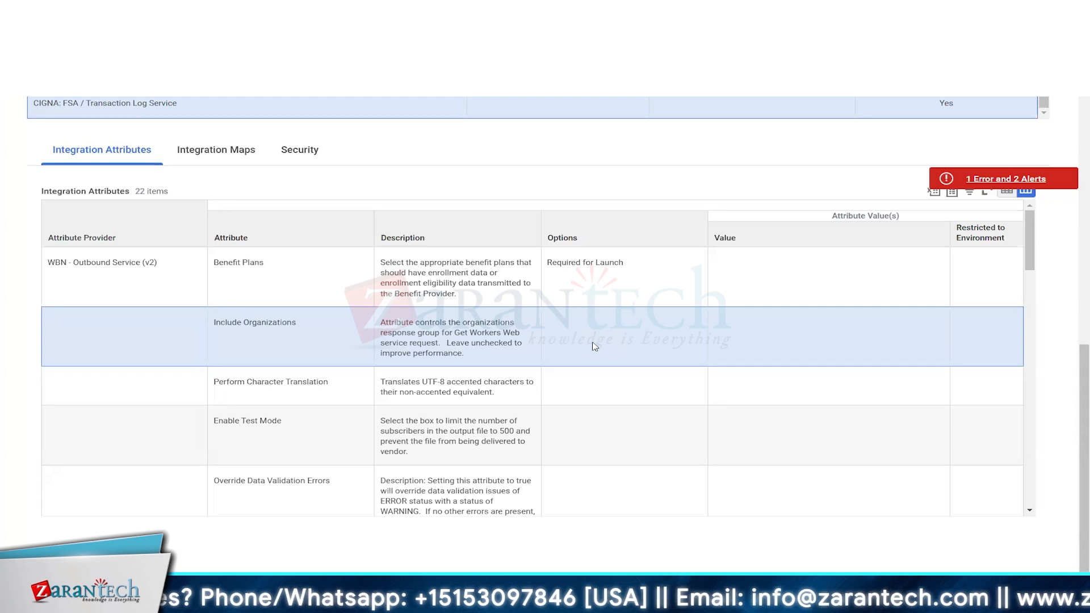
{"action": "left_click", "coordinate": [633, 285]}
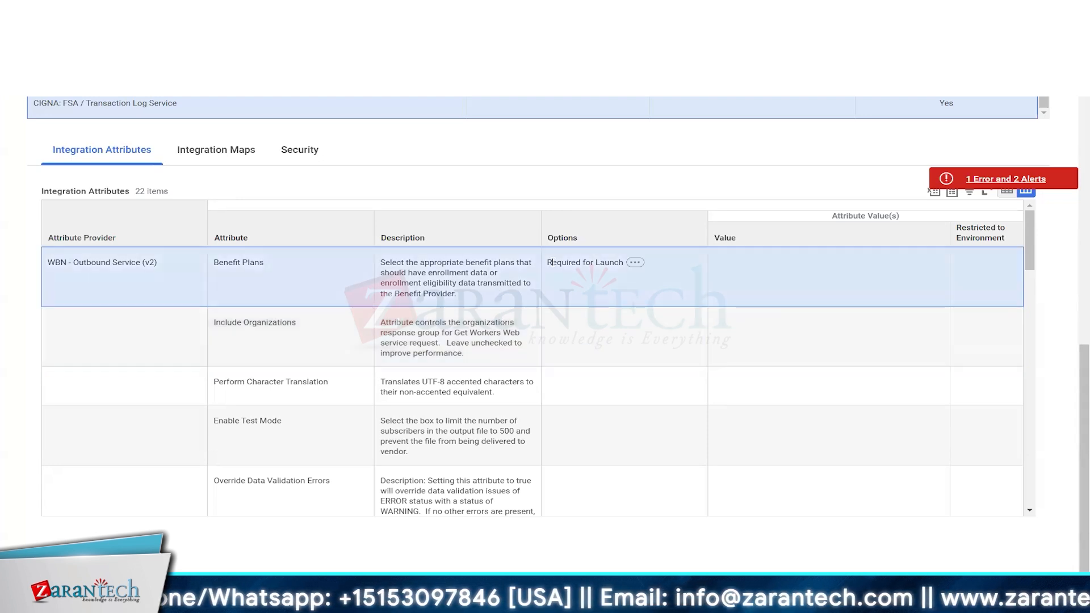
{"action": "left_click_drag", "start_coordinate": [552, 262], "coordinate": [620, 265]}
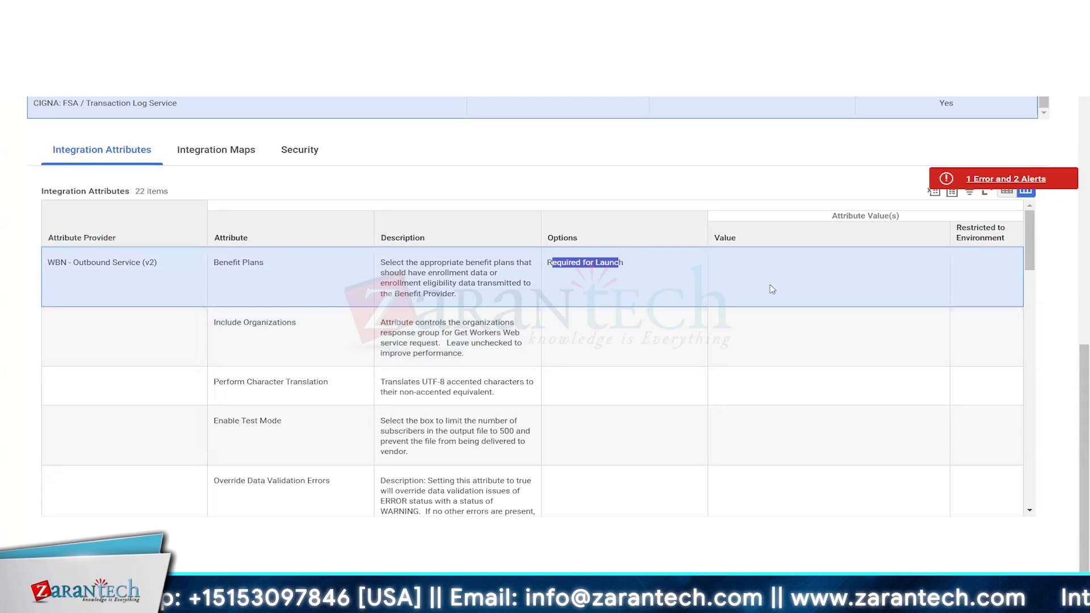
{"action": "left_click", "coordinate": [756, 279]}
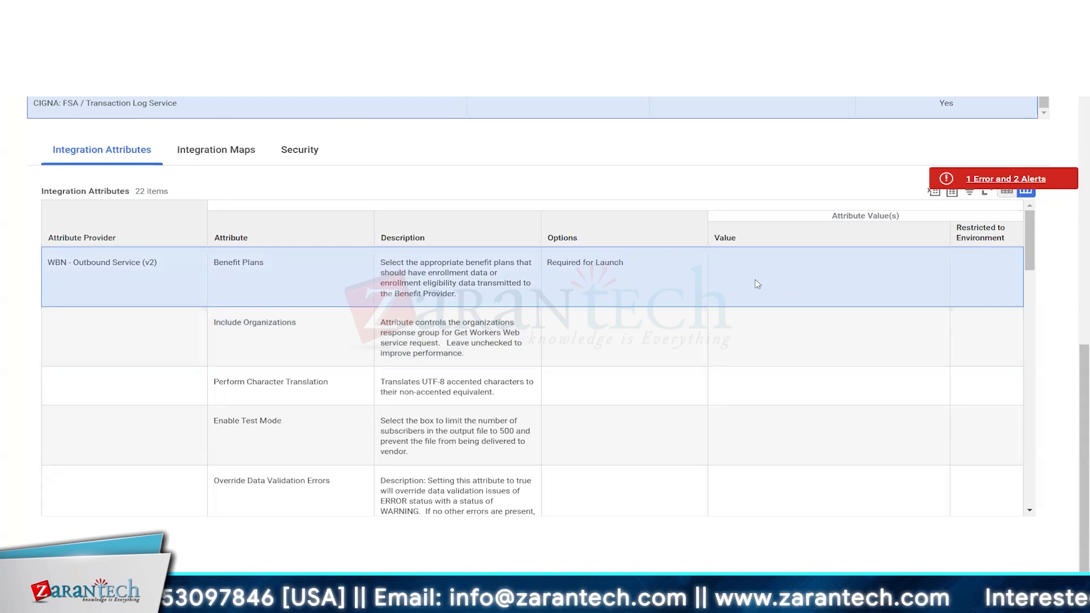
{"action": "left_click_drag", "start_coordinate": [546, 264], "coordinate": [617, 285]}
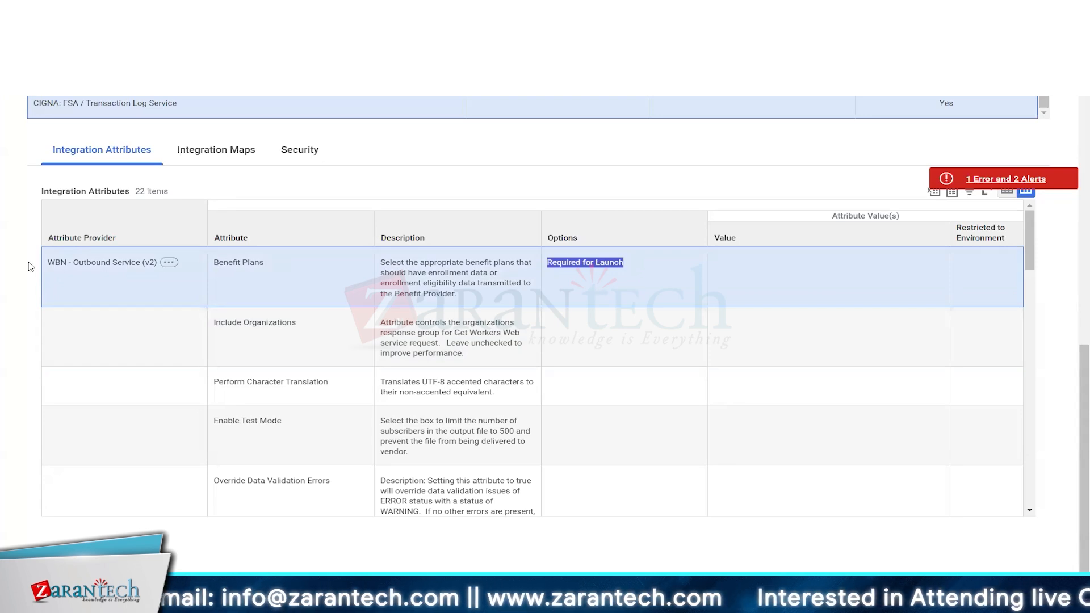
{"action": "left_click", "coordinate": [614, 293]}
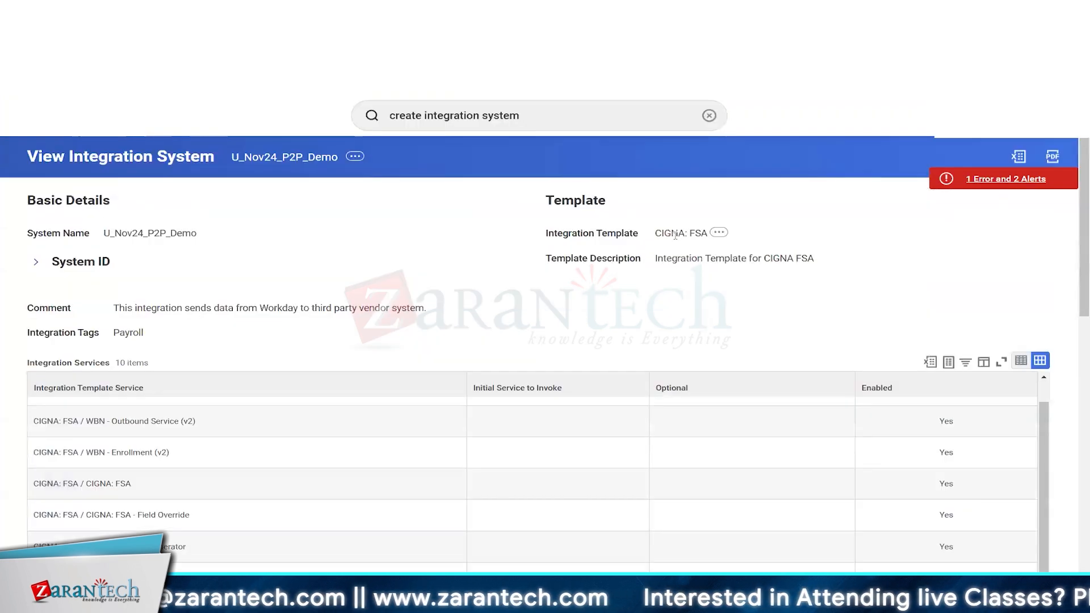
Step: Examine how the system's integration template relates to the Benefit Plans attribute, including that attribute's options and value
{"action": "double_click", "coordinate": [674, 233]}
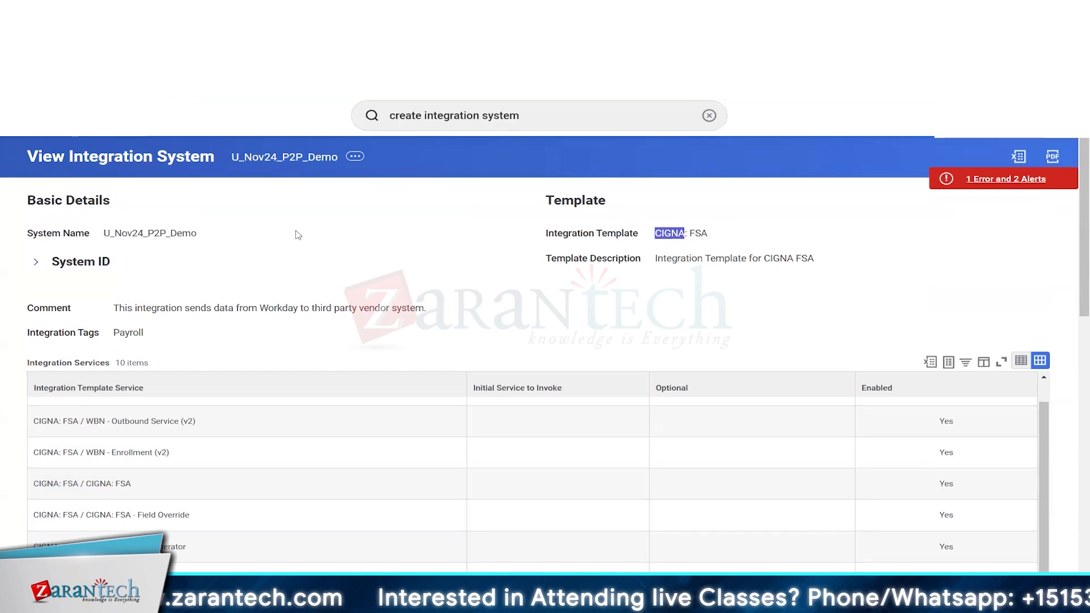
{"action": "scroll", "coordinate": [8, 285], "scroll_direction": "down", "scroll_amount": 5}
{"action": "scroll", "coordinate": [9, 285], "scroll_direction": "down", "scroll_amount": 1}
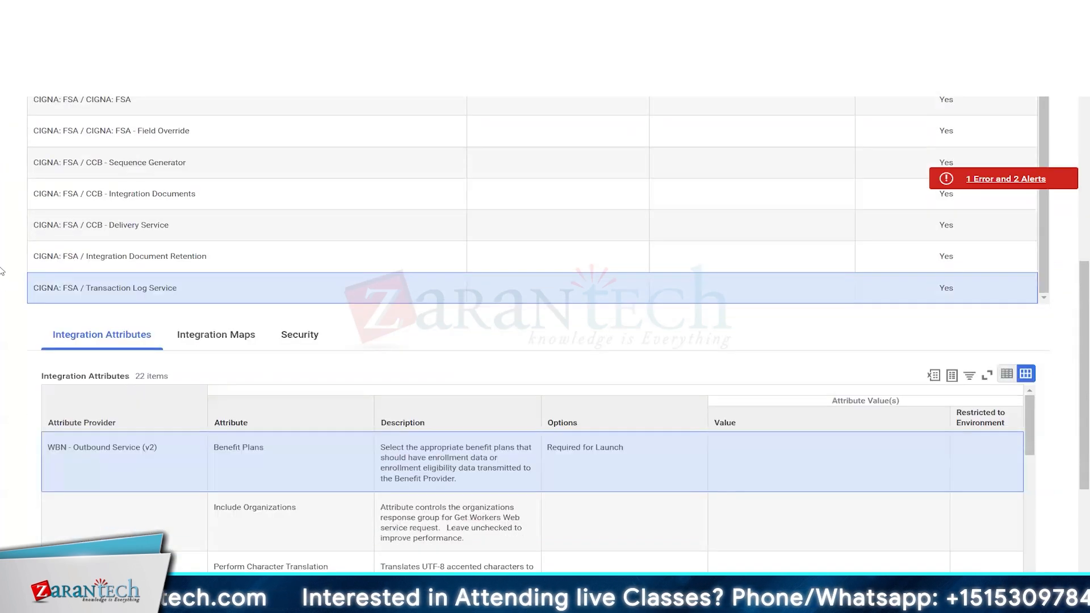
{"action": "scroll", "coordinate": [387, 355], "scroll_direction": "down", "scroll_amount": 2}
{"action": "left_click_drag", "start_coordinate": [214, 319], "coordinate": [317, 342]}
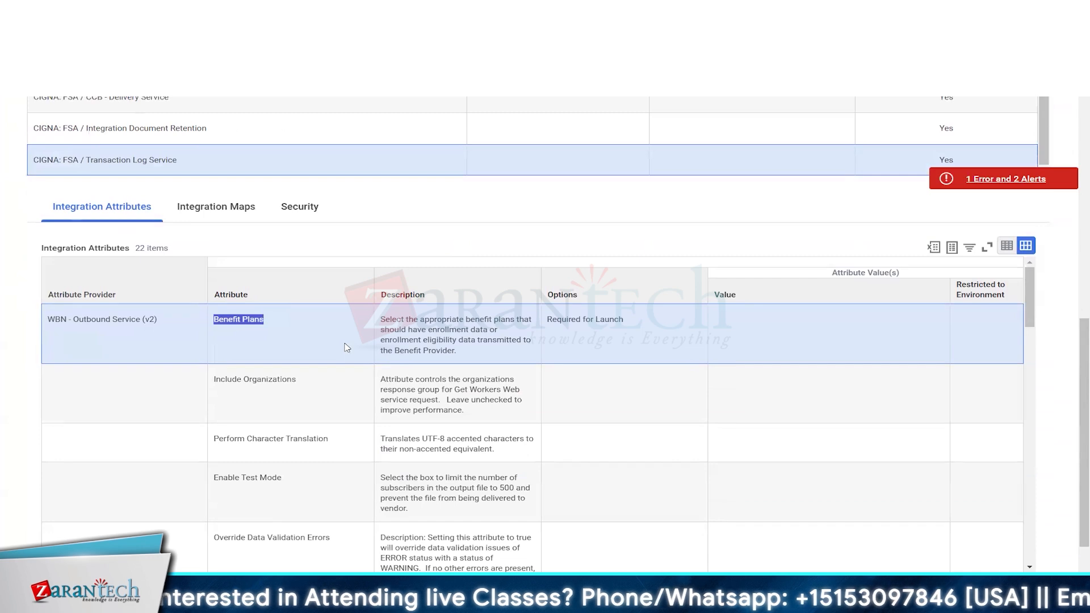
{"action": "scroll", "coordinate": [341, 345], "scroll_direction": "up", "scroll_amount": 10}
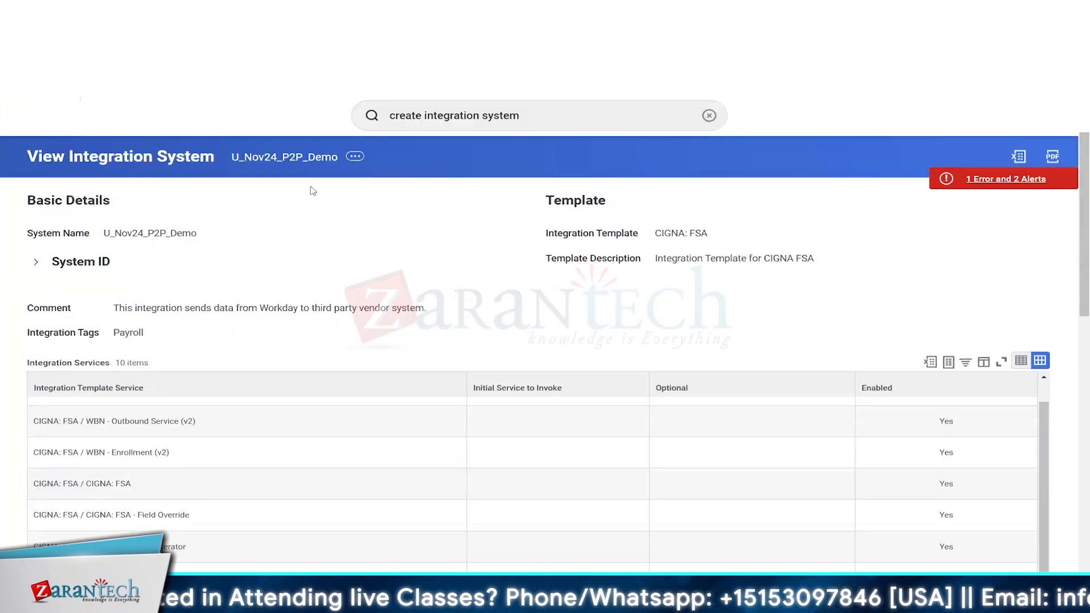
{"action": "left_click_drag", "start_coordinate": [548, 232], "coordinate": [706, 235]}
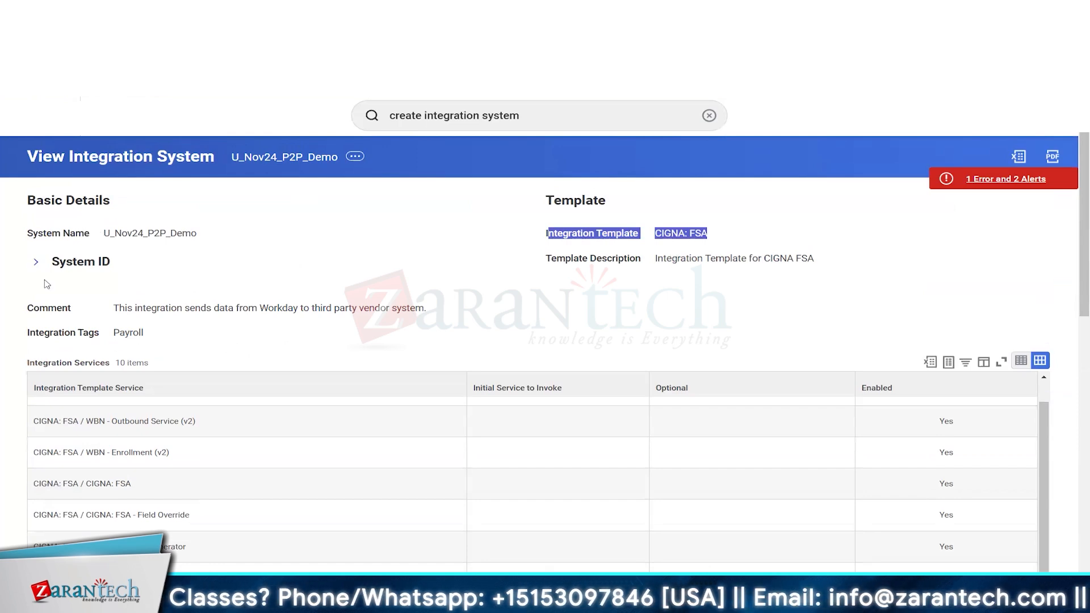
{"action": "scroll", "coordinate": [273, 385], "scroll_direction": "down", "scroll_amount": 10}
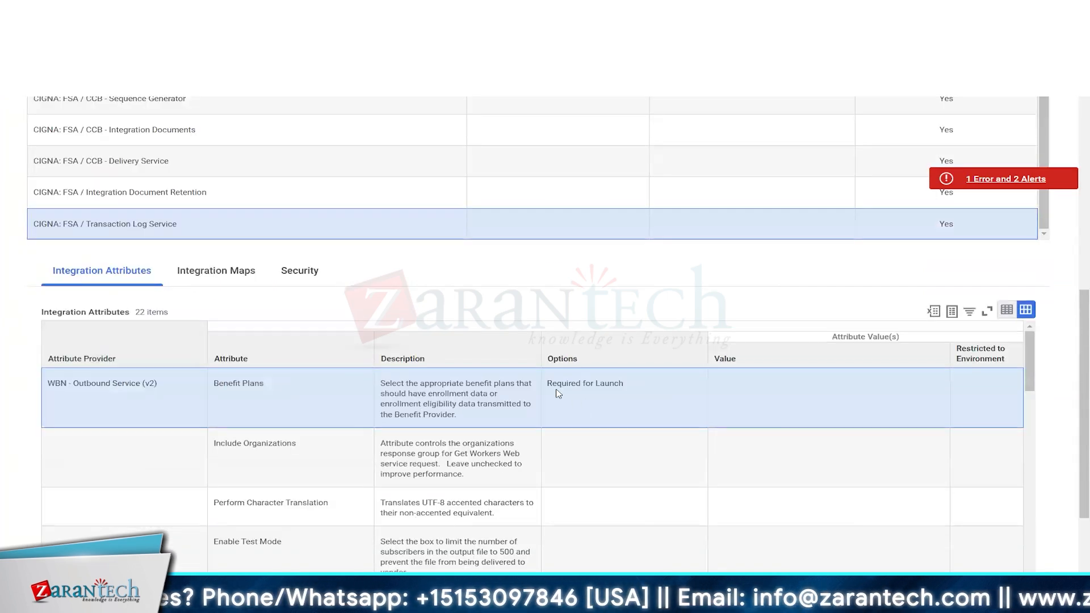
{"action": "double_click", "coordinate": [226, 388]}
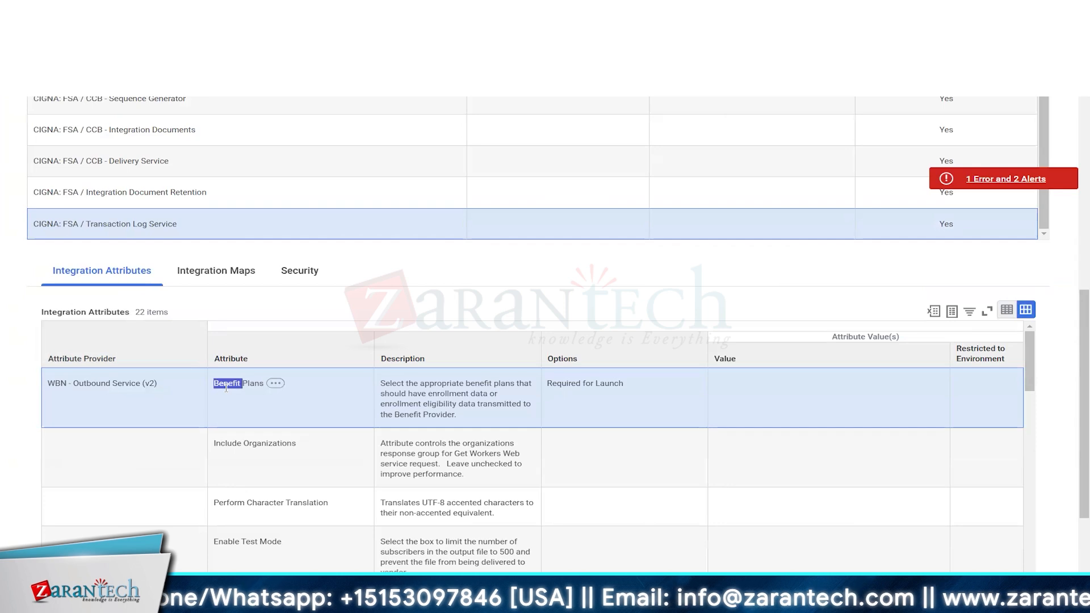
{"action": "triple_click", "coordinate": [226, 388]}
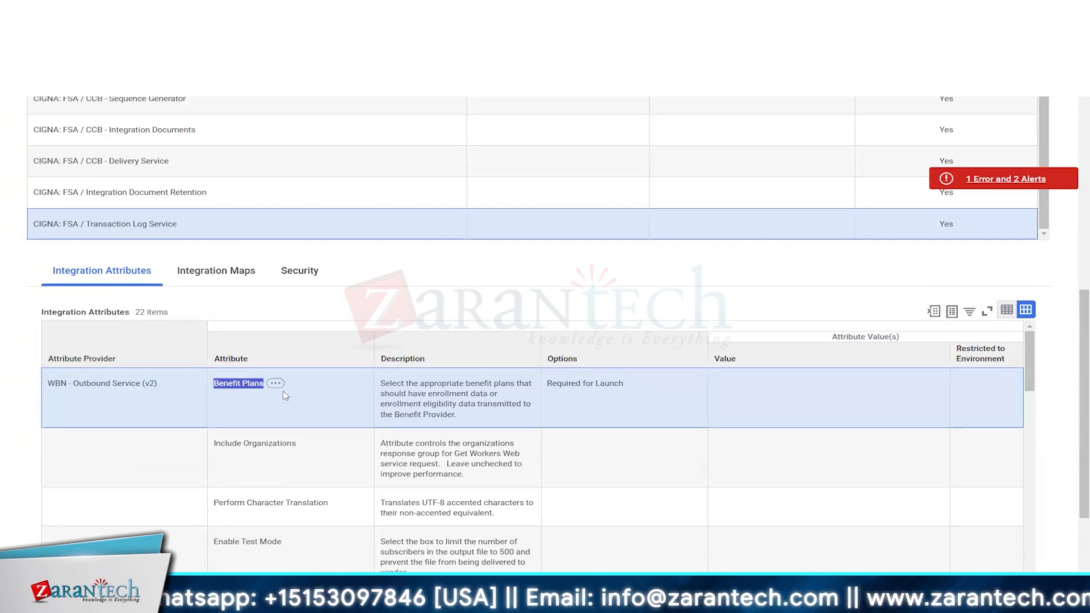
{"action": "scroll", "coordinate": [354, 225], "scroll_direction": "up", "scroll_amount": 6}
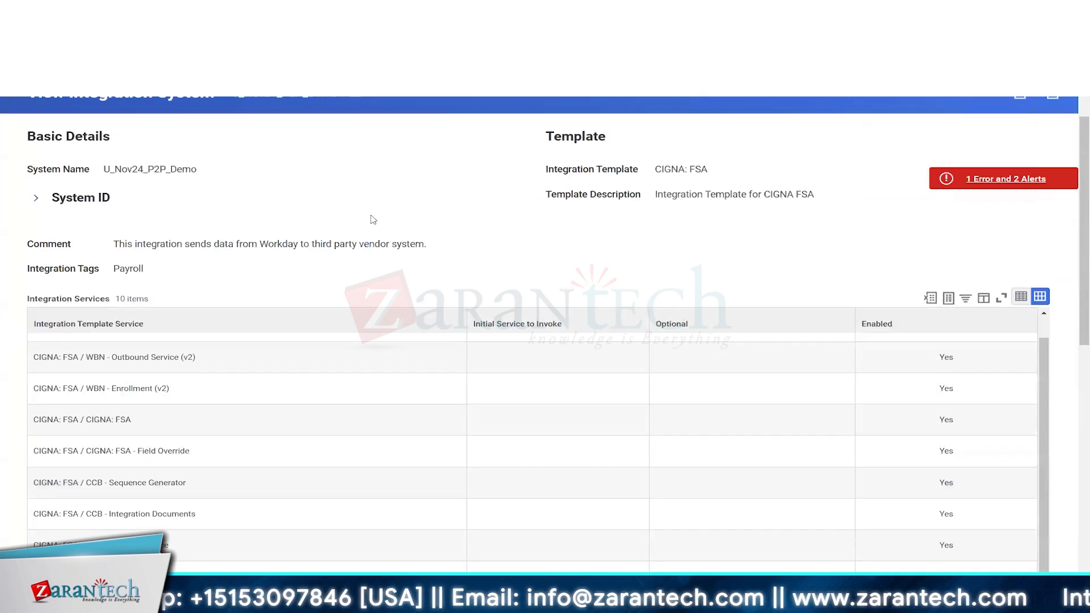
{"action": "scroll", "coordinate": [373, 220], "scroll_direction": "down", "scroll_amount": 8}
{"action": "left_click", "coordinate": [800, 291]}
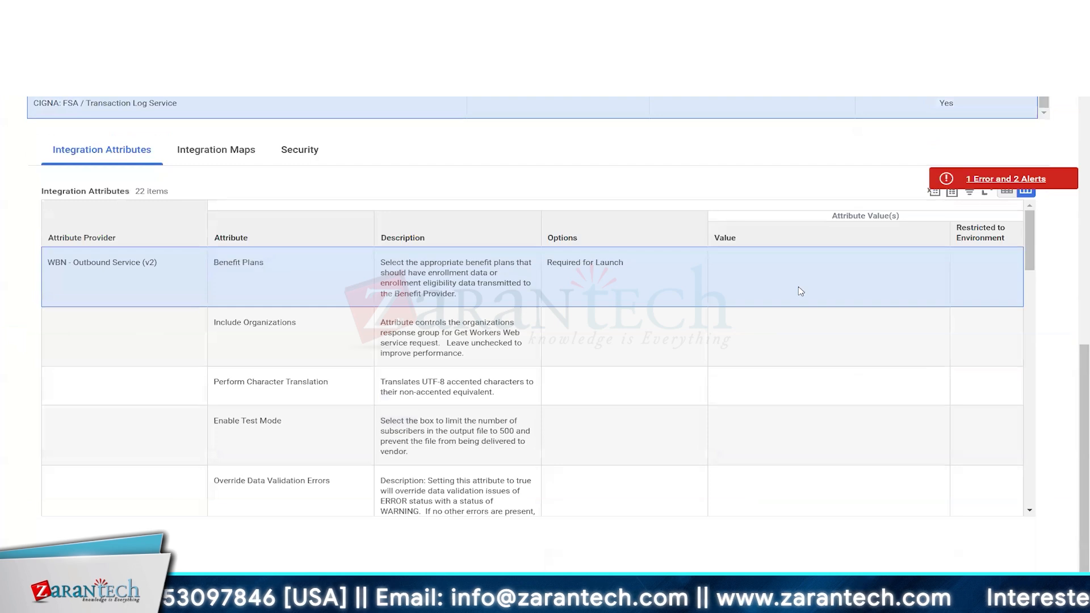
{"action": "scroll", "coordinate": [356, 163], "scroll_direction": "up", "scroll_amount": 7}
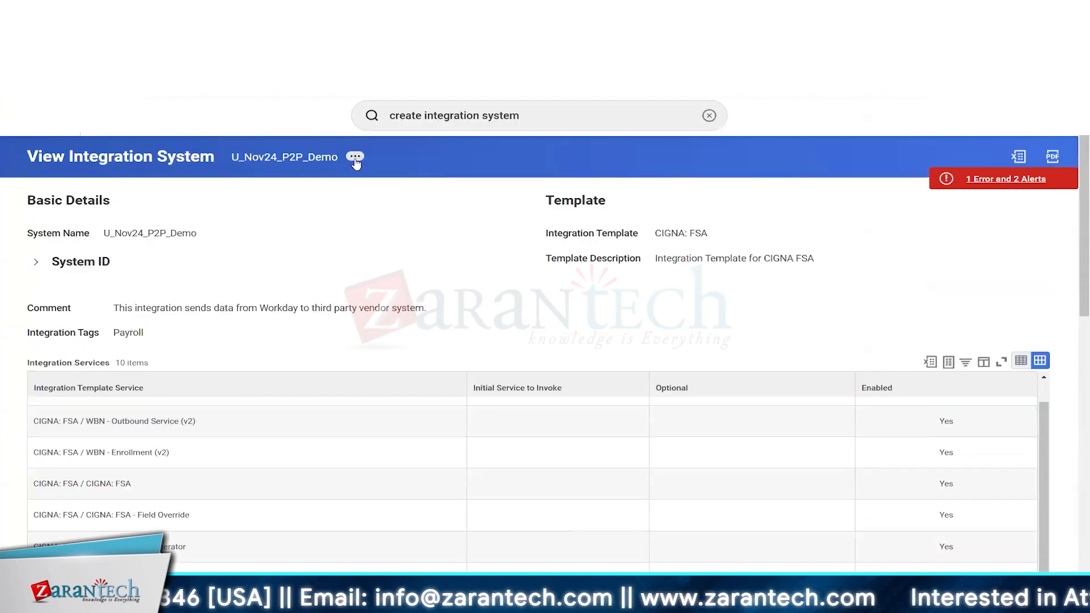
Step: Open the integration attributes of the U_Nov24_P2P_Demo integration system for configuration
{"action": "left_click", "coordinate": [355, 161]}
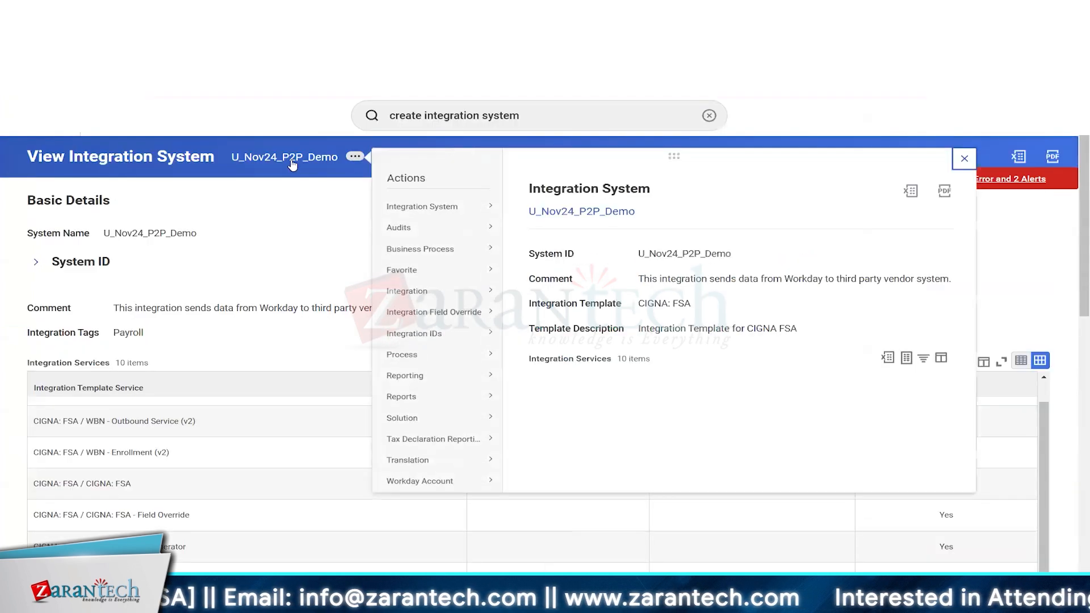
{"action": "mouse_move", "coordinate": [436, 210]}
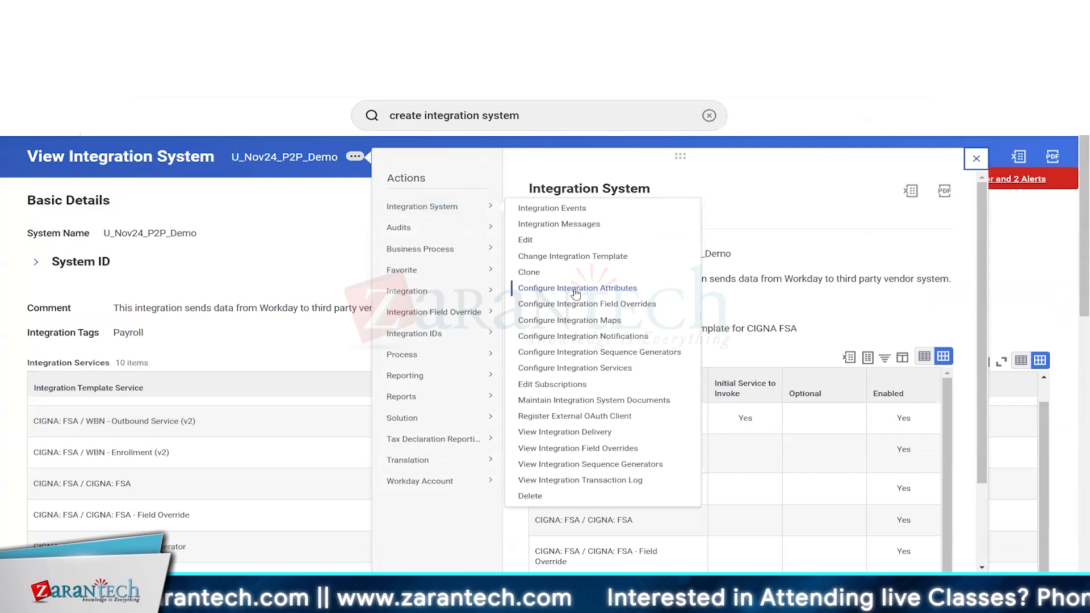
{"action": "left_click", "coordinate": [576, 293]}
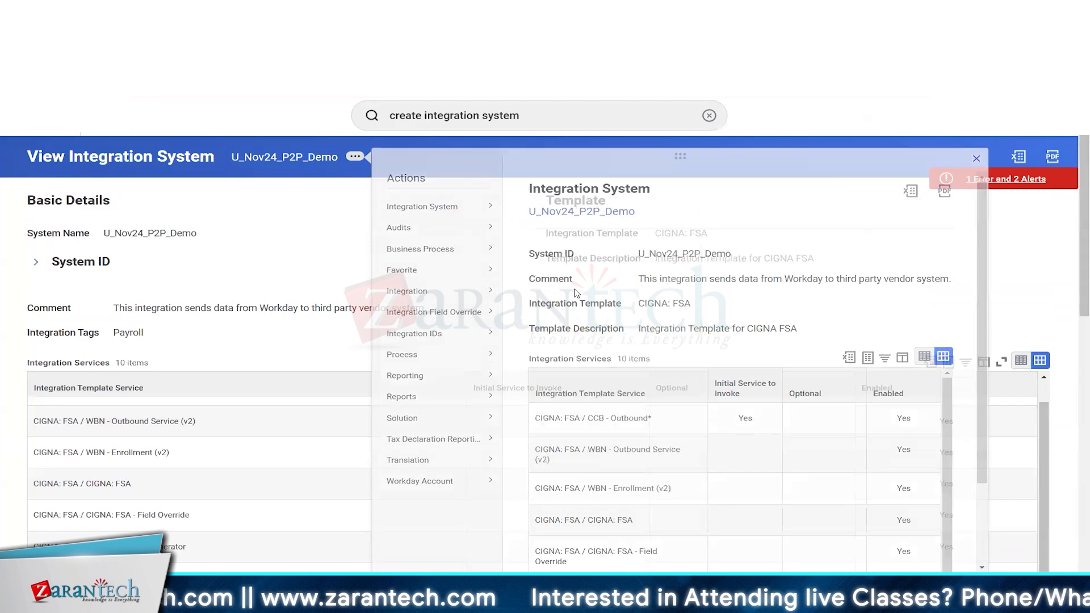
Step: Add a Benefit Plans value containing Basic Group Life - NN Life (Employee), Liberty Mutual (Employee) and AXA Ireland (Employee)
{"action": "scroll", "coordinate": [460, 195], "scroll_direction": "down", "scroll_amount": 2}
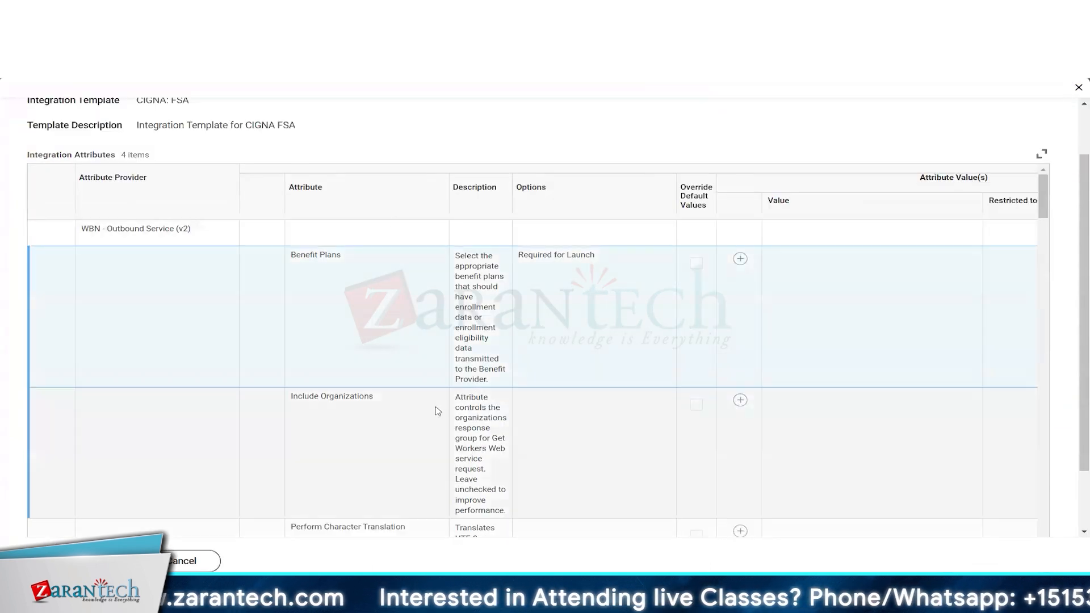
{"action": "left_click", "coordinate": [740, 258]}
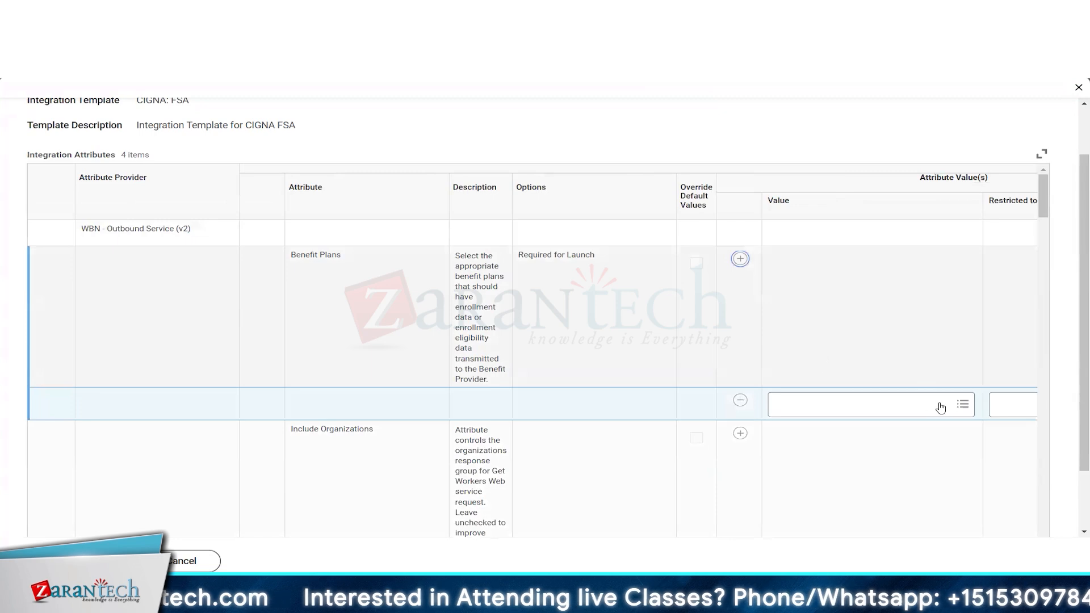
{"action": "left_click", "coordinate": [972, 405]}
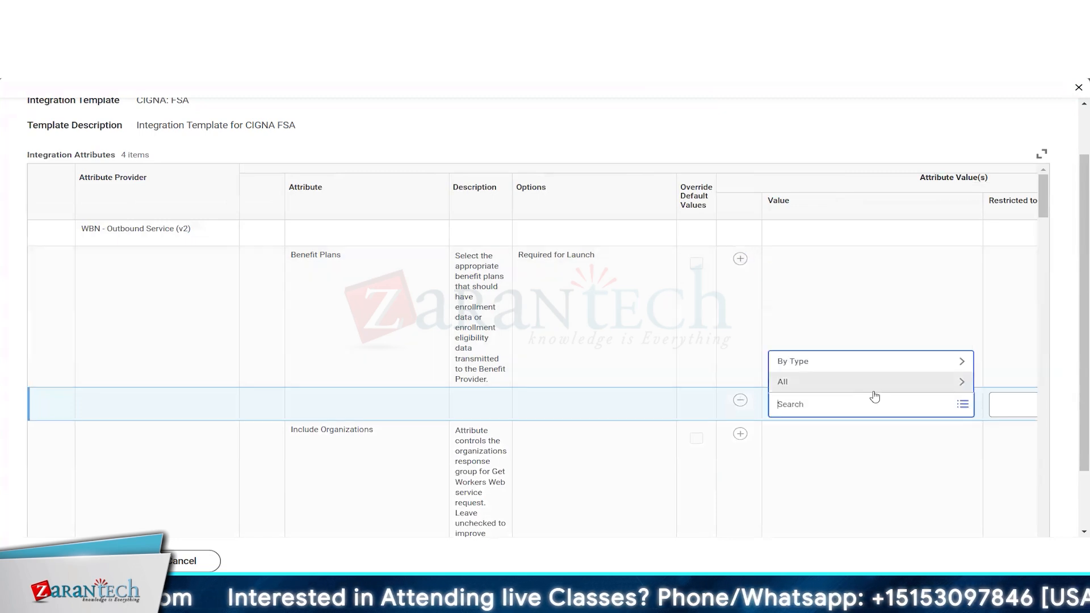
{"action": "left_click", "coordinate": [873, 388]}
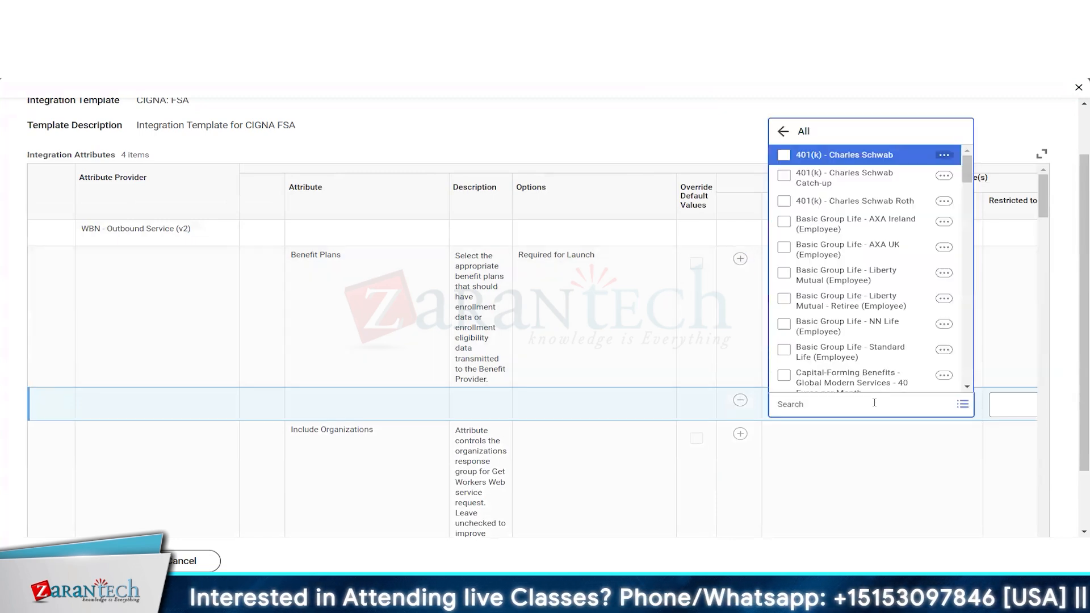
{"action": "left_click", "coordinate": [840, 327]}
{"action": "left_click", "coordinate": [835, 275]}
{"action": "left_click", "coordinate": [826, 223]}
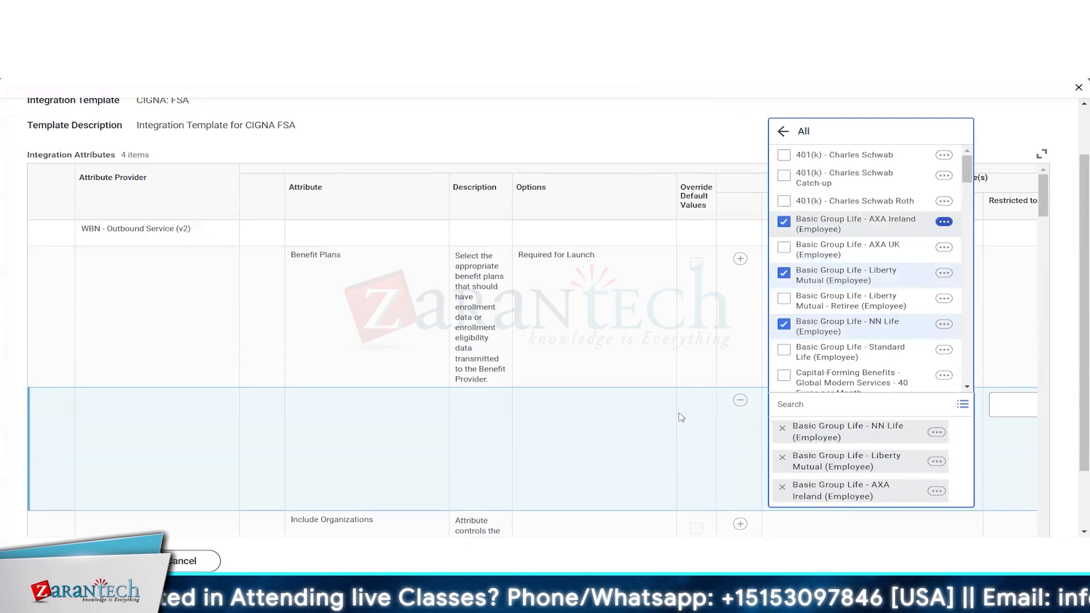
{"action": "left_click", "coordinate": [642, 430]}
Step: Examine the Restricted to Environment setting that accompanies the new Benefit Plans value
{"action": "scroll", "coordinate": [876, 516], "scroll_direction": "down", "scroll_amount": 1}
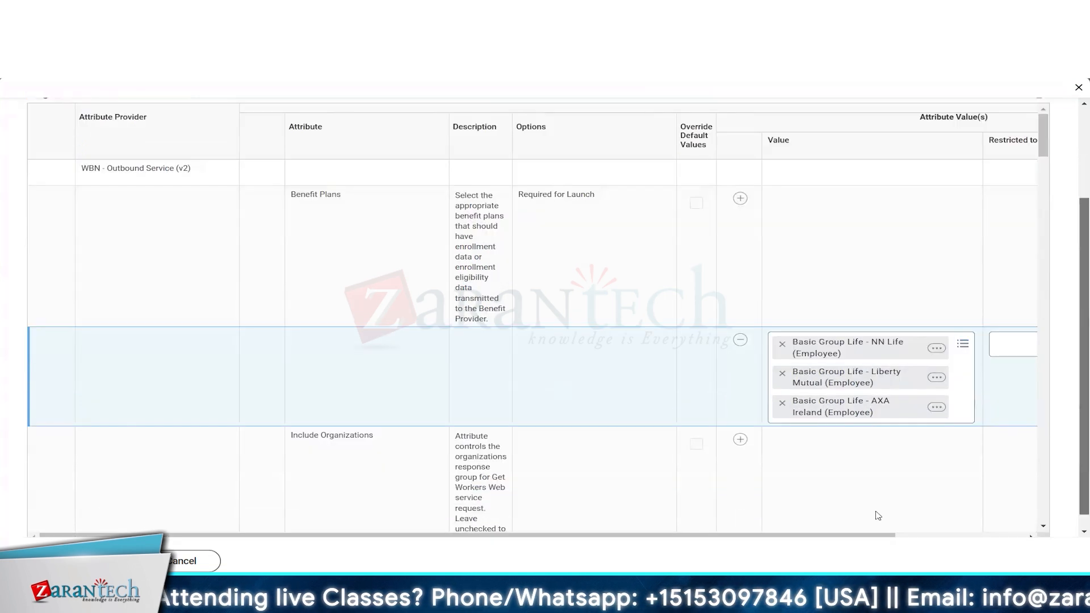
{"action": "scroll", "coordinate": [962, 499], "scroll_direction": "right", "scroll_amount": 3}
{"action": "scroll", "coordinate": [941, 448], "scroll_direction": "up", "scroll_amount": 2}
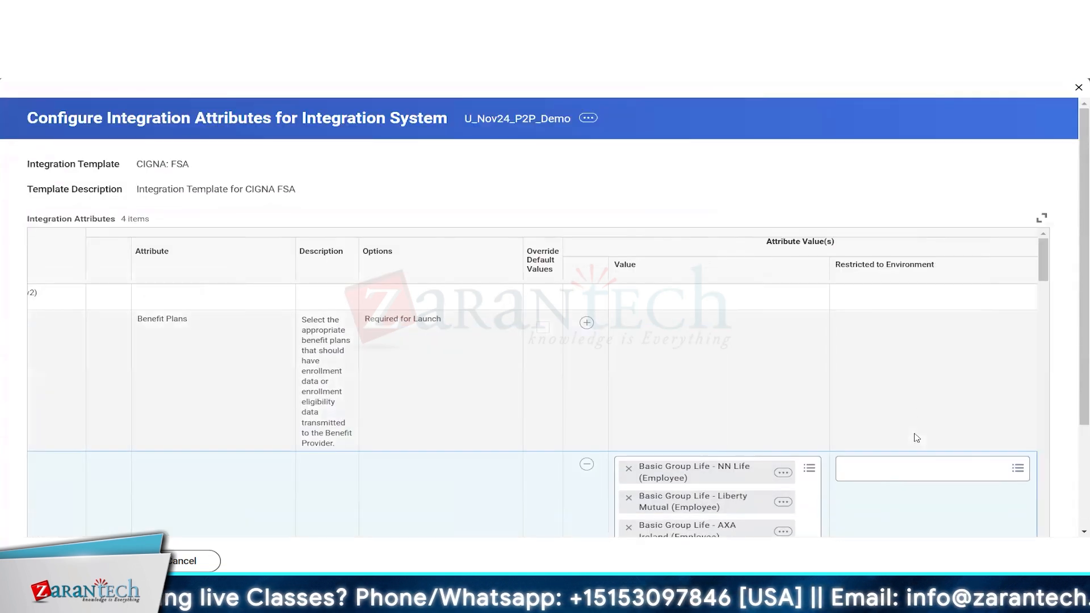
{"action": "scroll", "coordinate": [942, 409], "scroll_direction": "down", "scroll_amount": 1}
{"action": "left_click_drag", "start_coordinate": [840, 201], "coordinate": [929, 200]}
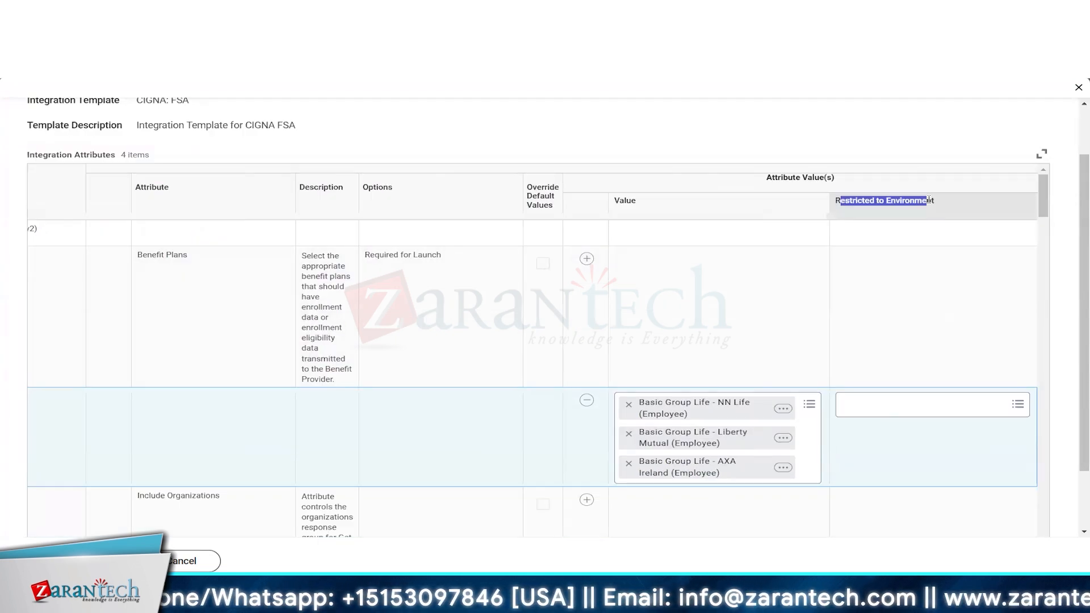
{"action": "left_click", "coordinate": [850, 201]}
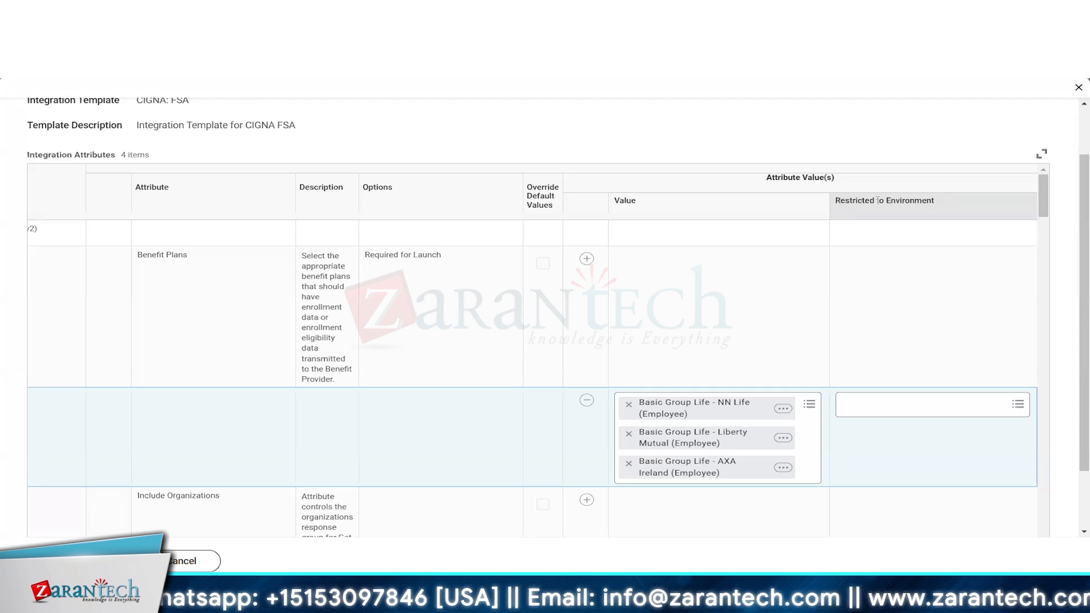
{"action": "left_click_drag", "start_coordinate": [841, 201], "coordinate": [906, 238]}
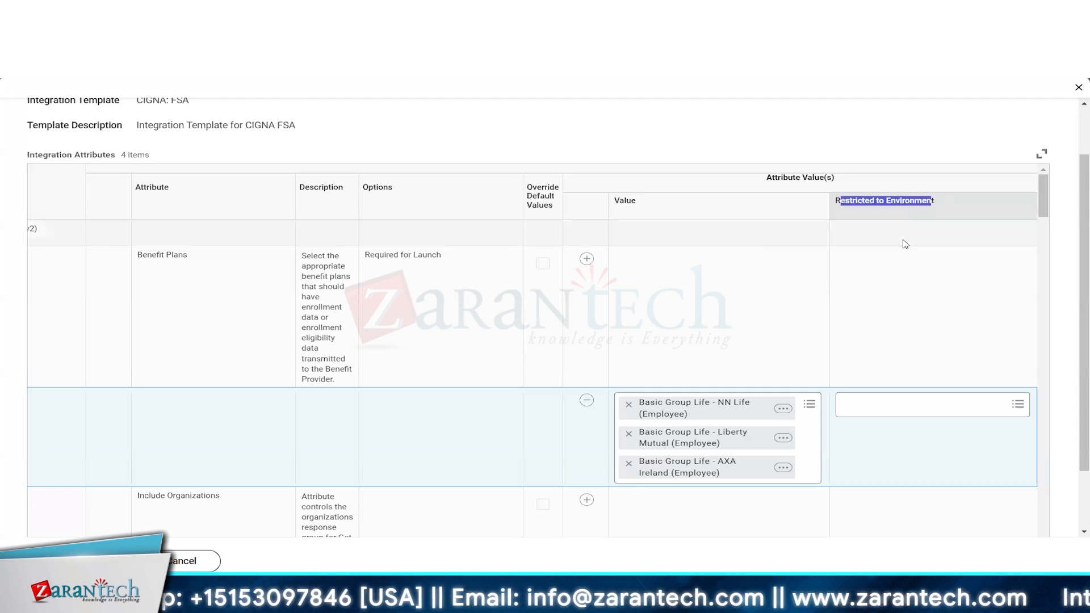
{"action": "left_click_drag", "start_coordinate": [845, 201], "coordinate": [919, 202]}
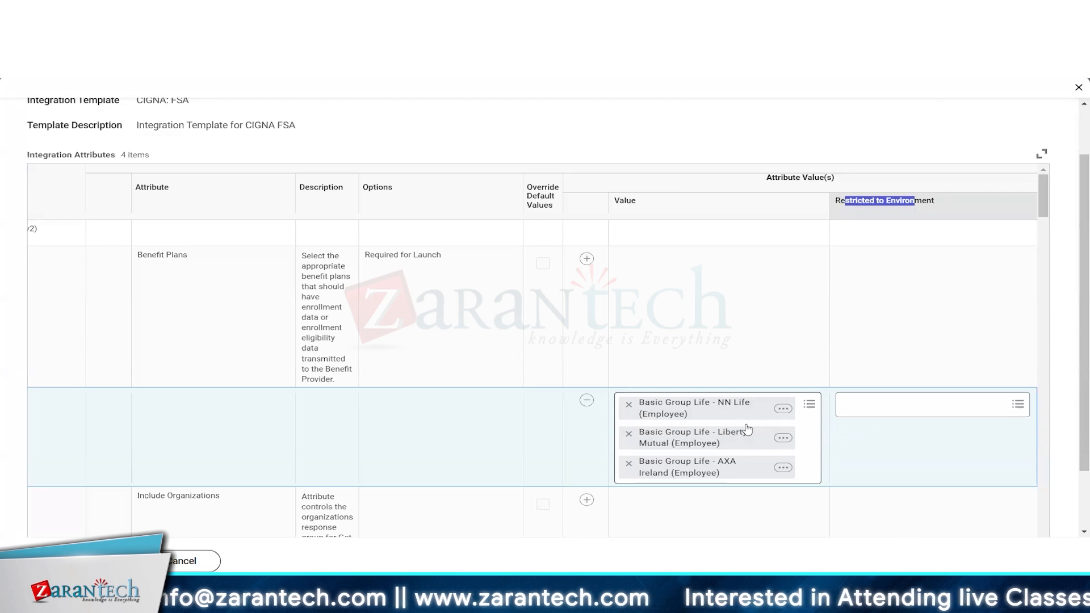
{"action": "left_click", "coordinate": [896, 325]}
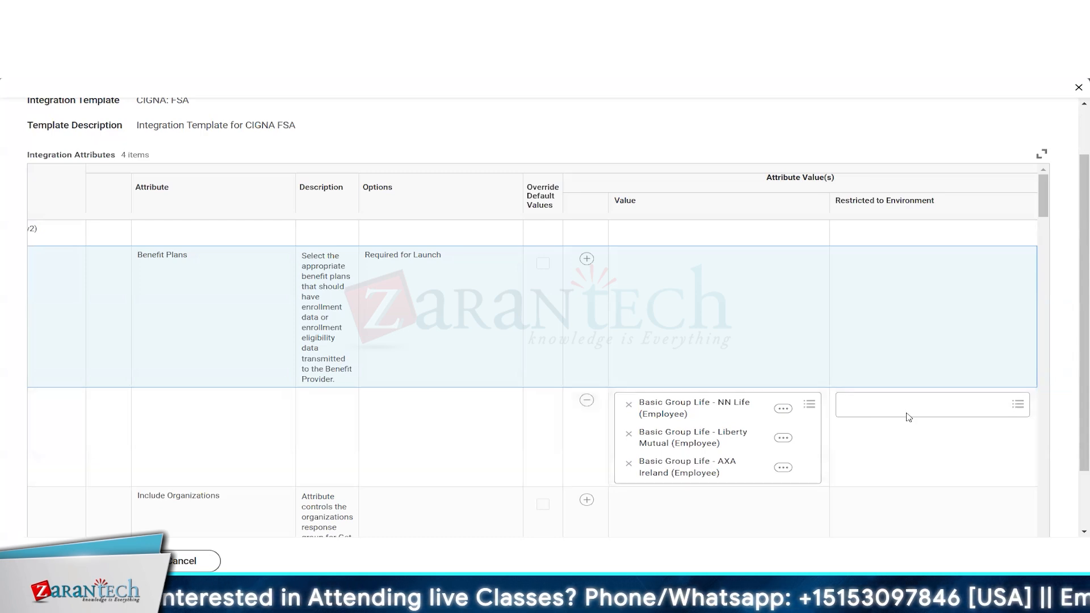
Step: Restrict the Basic Group Life value of Benefit Plans to the WCP Development and Implementation environments
{"action": "left_click", "coordinate": [909, 410]}
{"action": "left_click", "coordinate": [875, 382]}
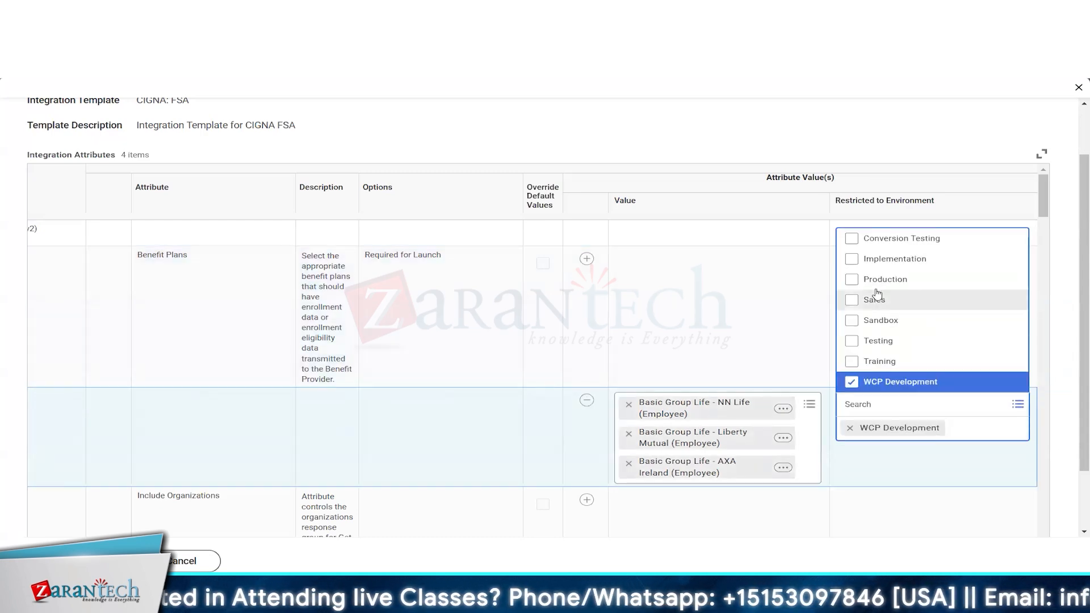
{"action": "left_click", "coordinate": [880, 259]}
Step: Add a second Benefit Plans value with Fringe Benefits - Global Modern Services betriebliche Altersversorung (bAV) and Fitness-Club Mitgliedschaft, restricted to Production
{"action": "left_click", "coordinate": [586, 260]}
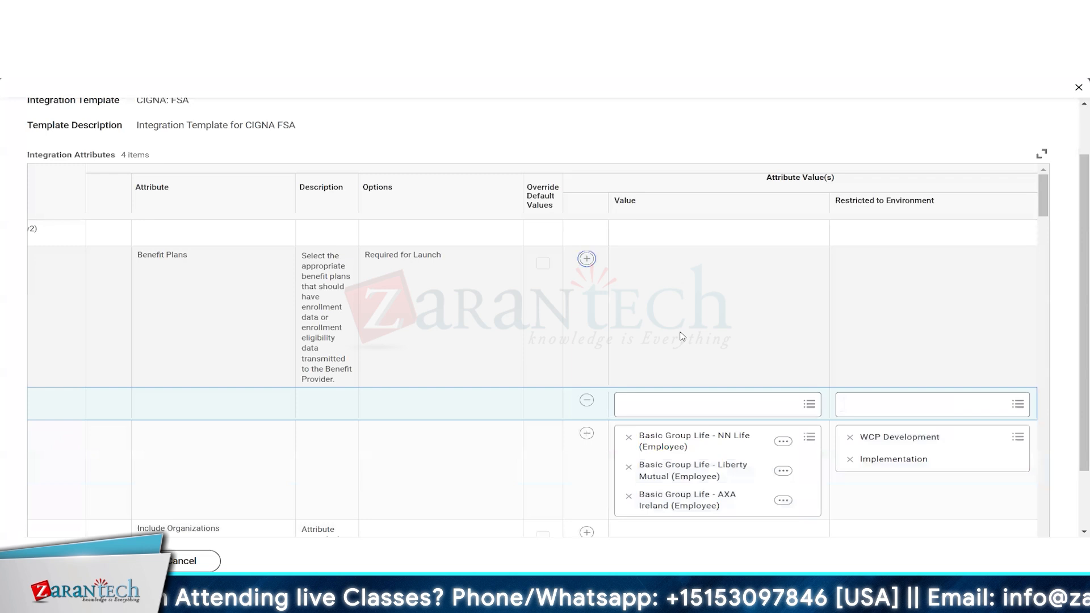
{"action": "left_click", "coordinate": [658, 400]}
{"action": "left_click", "coordinate": [659, 383]}
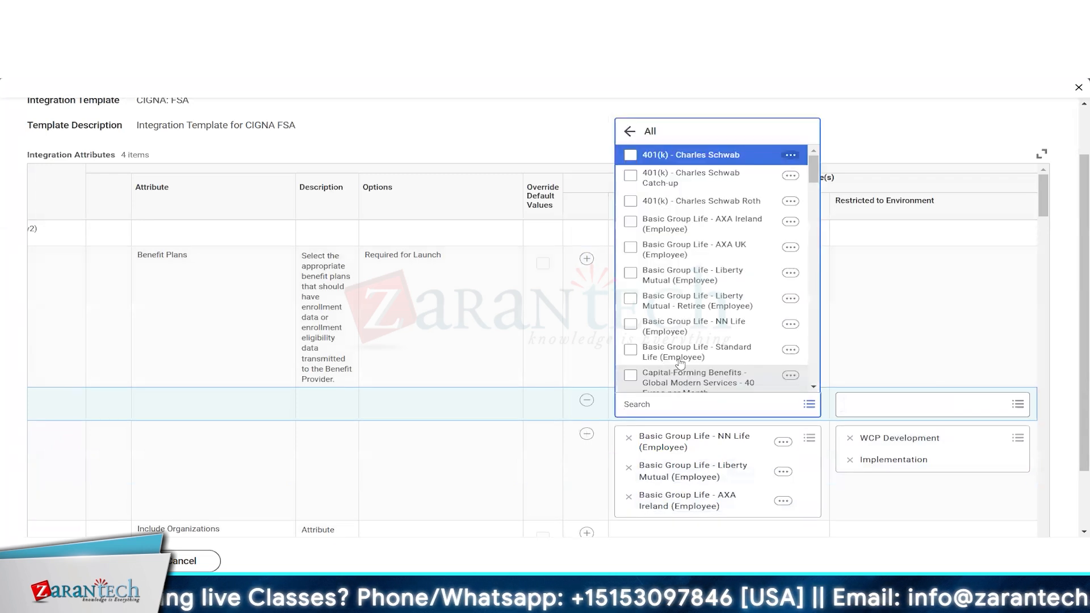
{"action": "scroll", "coordinate": [684, 341], "scroll_direction": "down", "scroll_amount": 5}
{"action": "left_click", "coordinate": [682, 266]}
{"action": "left_click", "coordinate": [682, 300]}
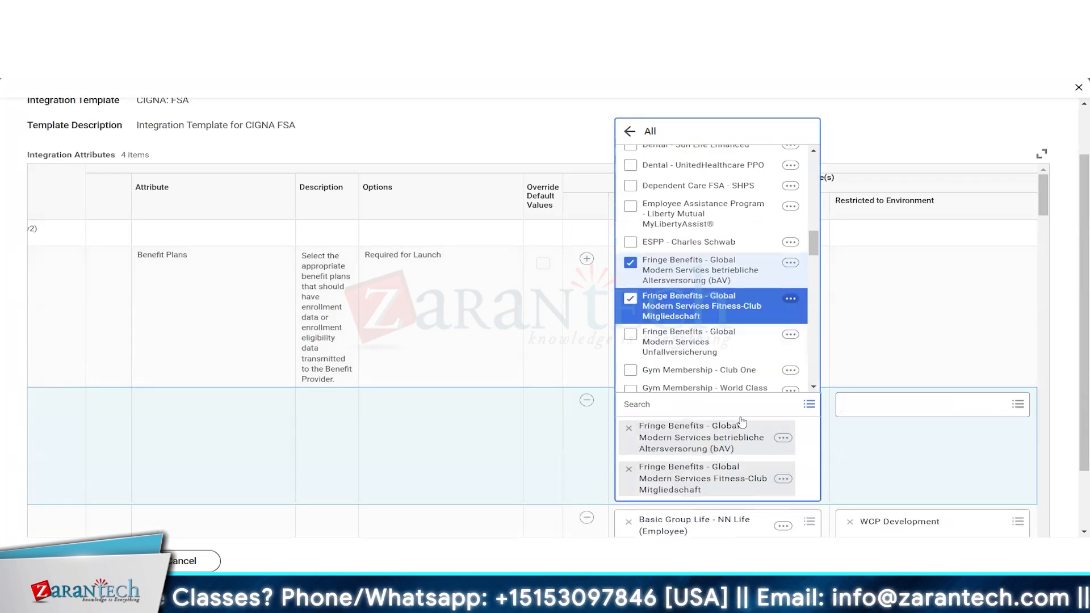
{"action": "left_click", "coordinate": [920, 405]}
{"action": "left_click", "coordinate": [885, 279]}
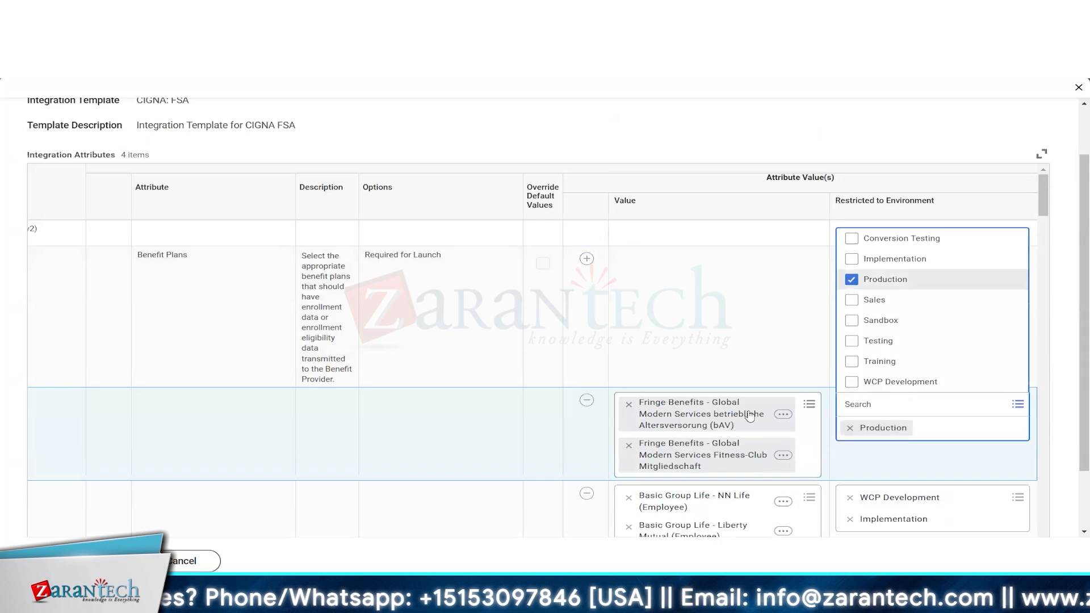
{"action": "left_click", "coordinate": [493, 427]}
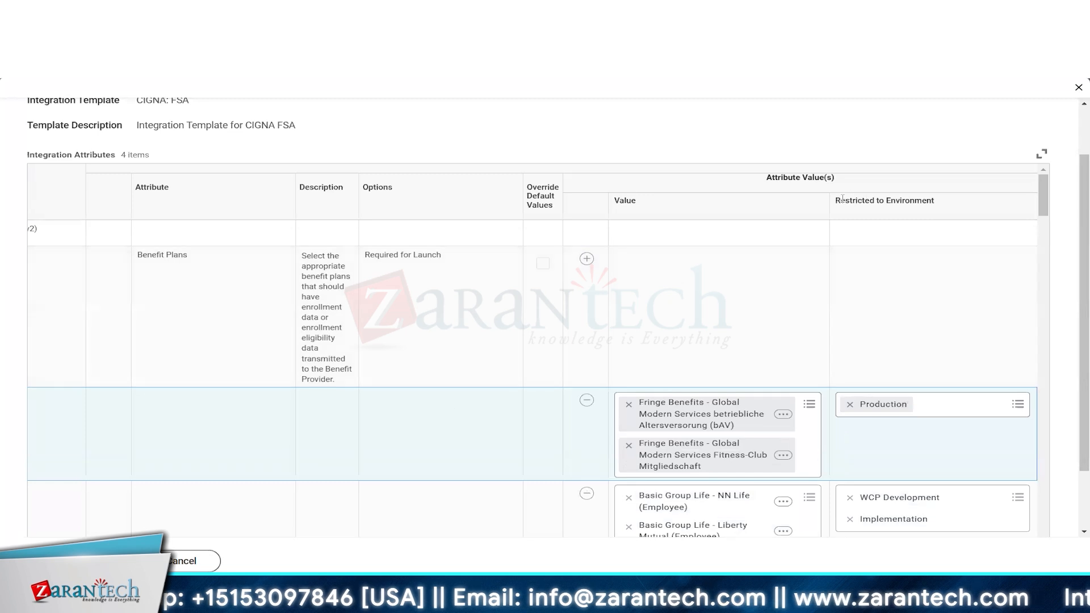
Step: Delete the Fringe Benefits value row from Benefit Plans and clear both environment restrictions from the Basic Group Life row
{"action": "left_click_drag", "start_coordinate": [955, 200], "coordinate": [841, 201]}
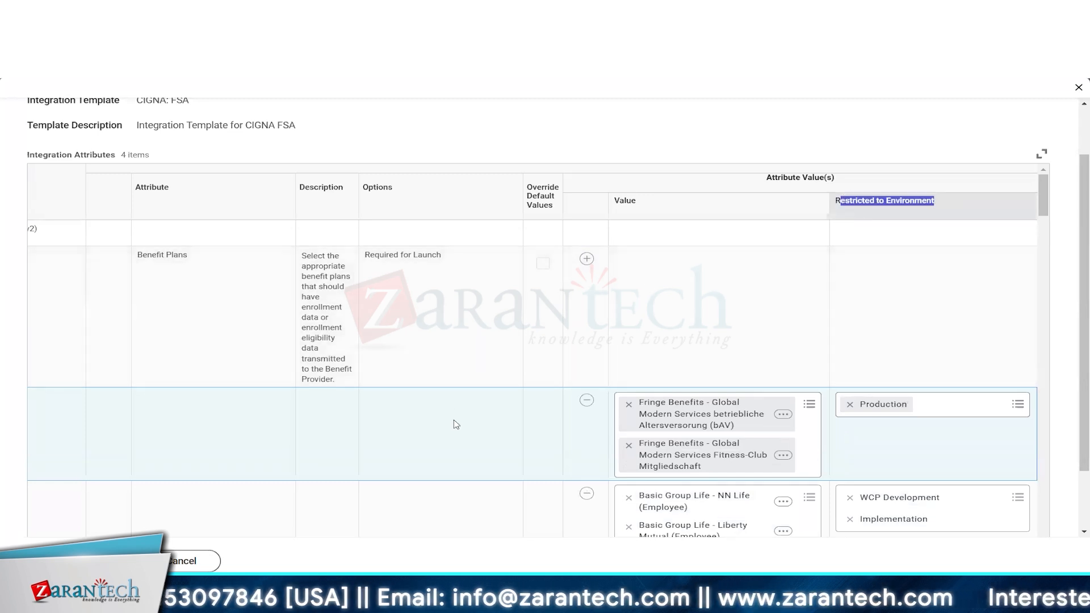
{"action": "scroll", "coordinate": [457, 424], "scroll_direction": "down", "scroll_amount": 1}
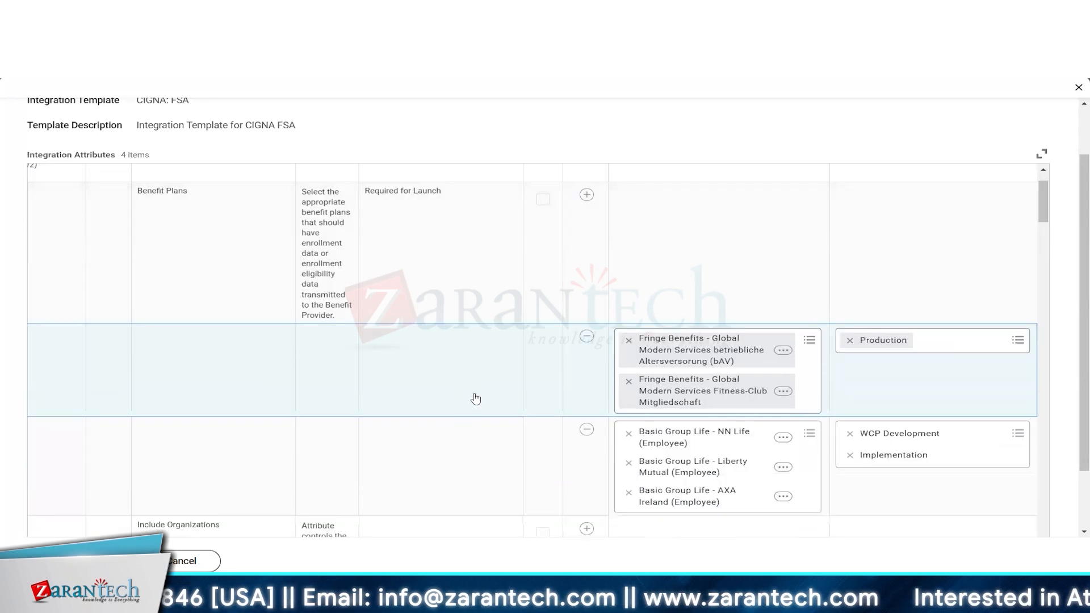
{"action": "left_click", "coordinate": [587, 338]}
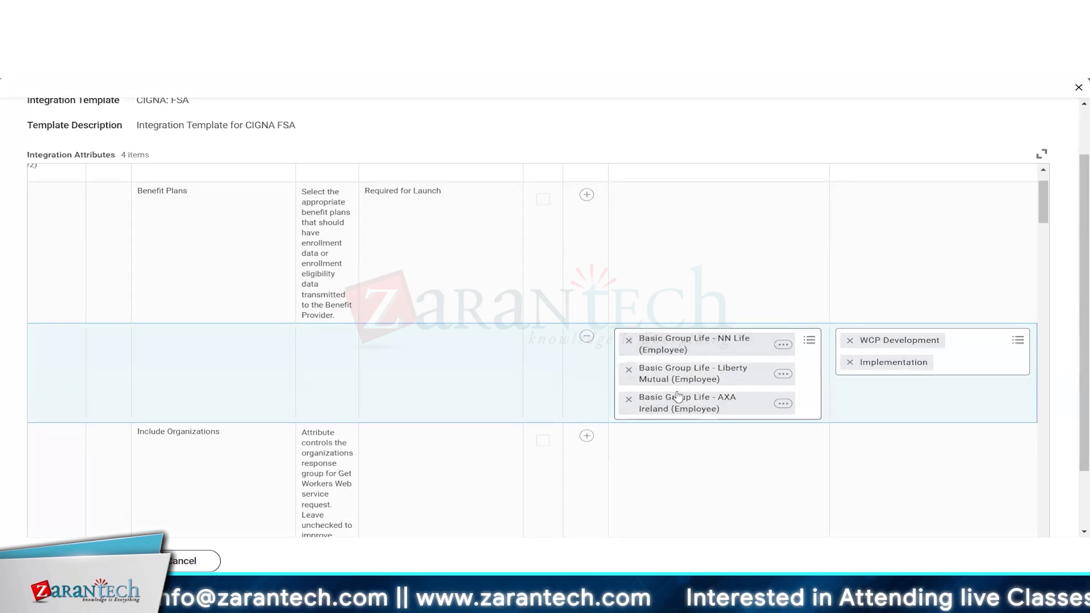
{"action": "left_click", "coordinate": [850, 363]}
{"action": "left_click", "coordinate": [850, 341]}
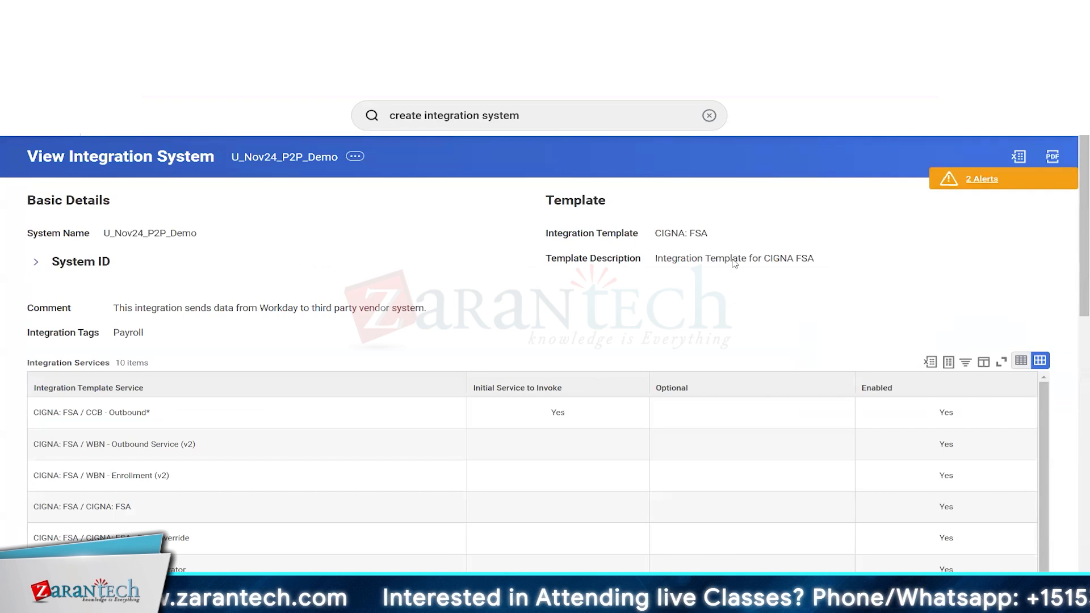
Step: Check the saved Benefit Plans attribute of the integration system, including its values and options
{"action": "scroll", "coordinate": [467, 297], "scroll_direction": "down", "scroll_amount": 6}
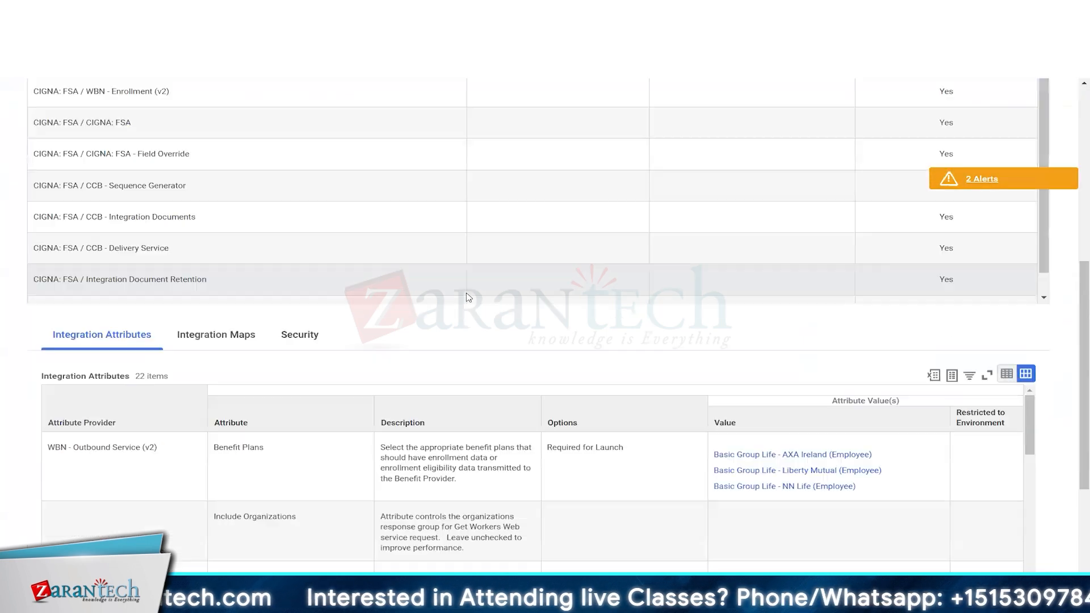
{"action": "left_click", "coordinate": [235, 447]}
{"action": "left_click_drag", "start_coordinate": [223, 447], "coordinate": [258, 447]}
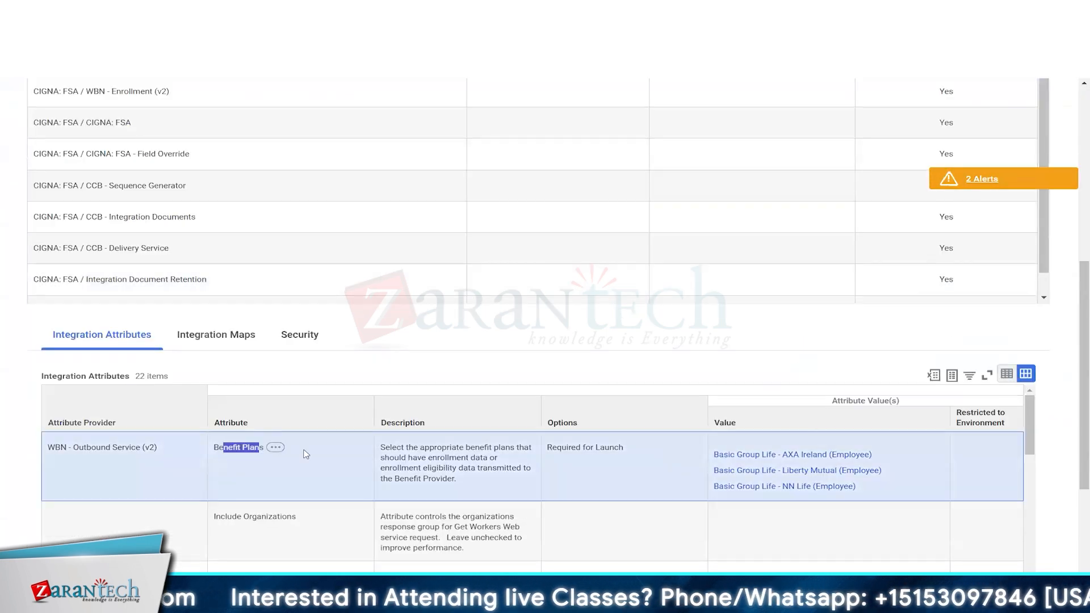
{"action": "left_click", "coordinate": [337, 475]}
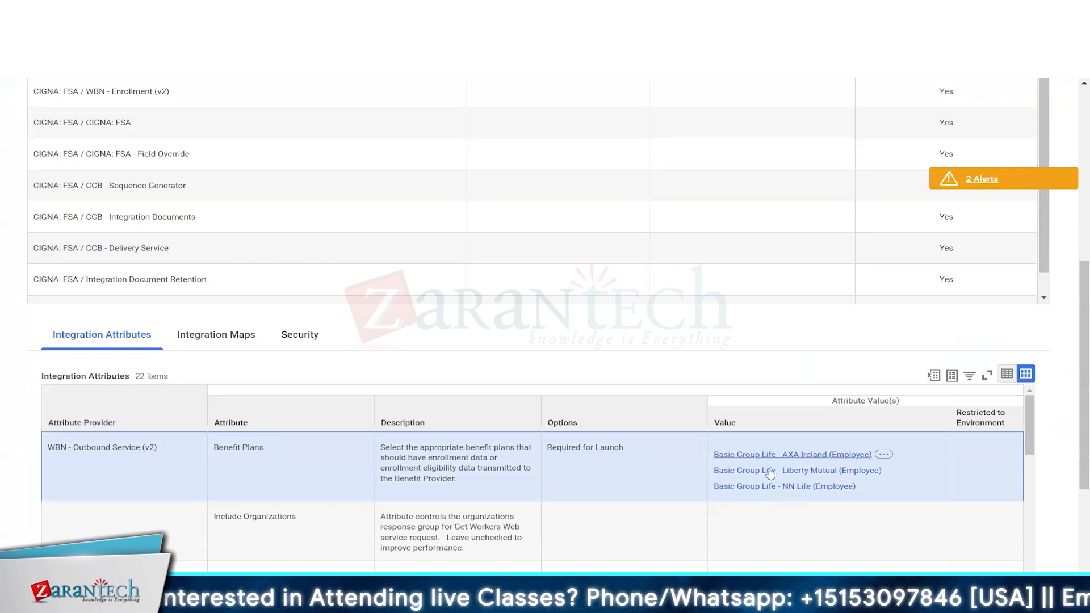
{"action": "scroll", "coordinate": [542, 406], "scroll_direction": "down", "scroll_amount": 3}
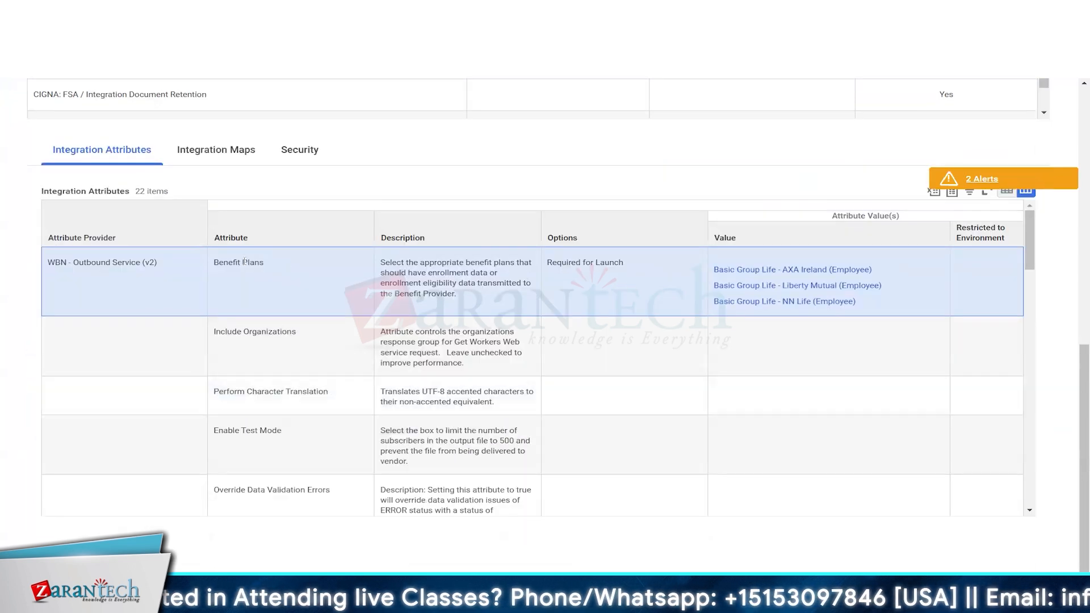
{"action": "triple_click", "coordinate": [244, 262]}
{"action": "triple_click", "coordinate": [566, 267]}
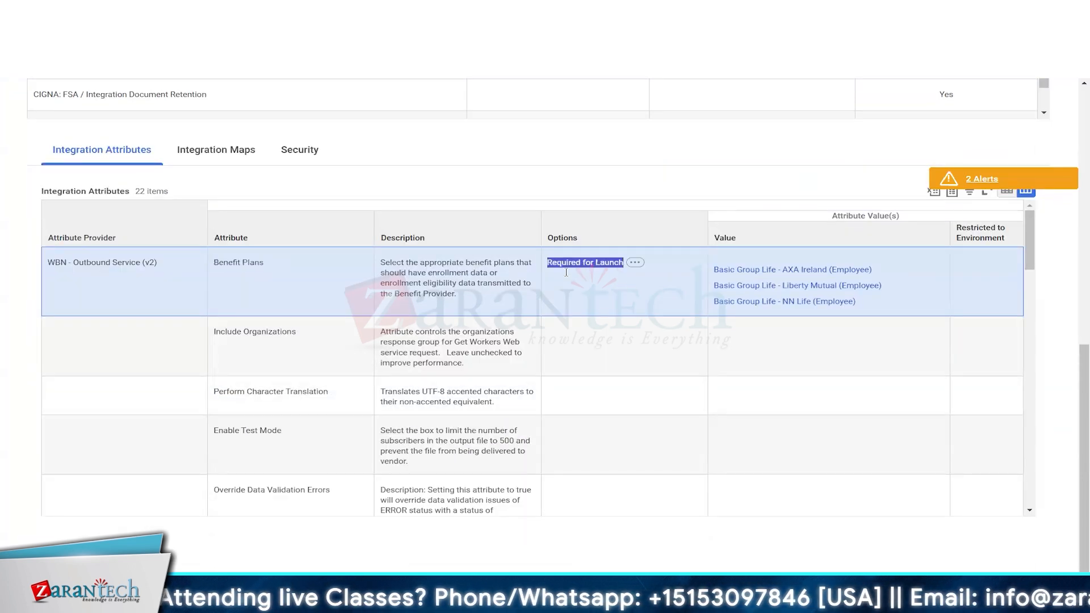
{"action": "left_click", "coordinate": [604, 313]}
Step: Review the integration services and the remaining attributes down to Document Retention Policy, checking its options and value
{"action": "scroll", "coordinate": [21, 281], "scroll_direction": "up", "scroll_amount": 8}
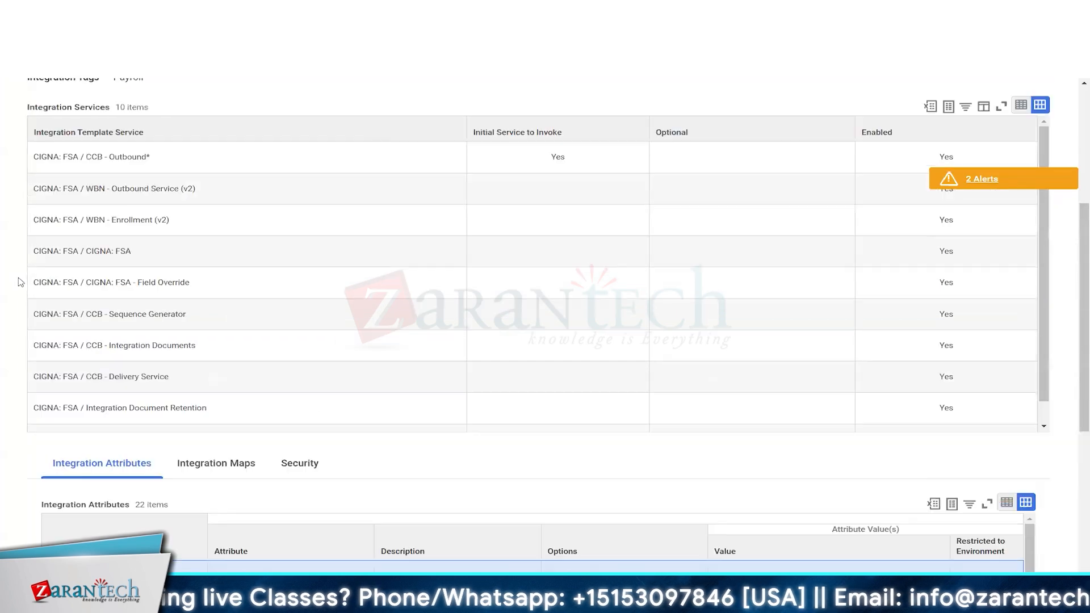
{"action": "scroll", "coordinate": [23, 323], "scroll_direction": "down", "scroll_amount": 3}
{"action": "scroll", "coordinate": [22, 322], "scroll_direction": "down", "scroll_amount": 3}
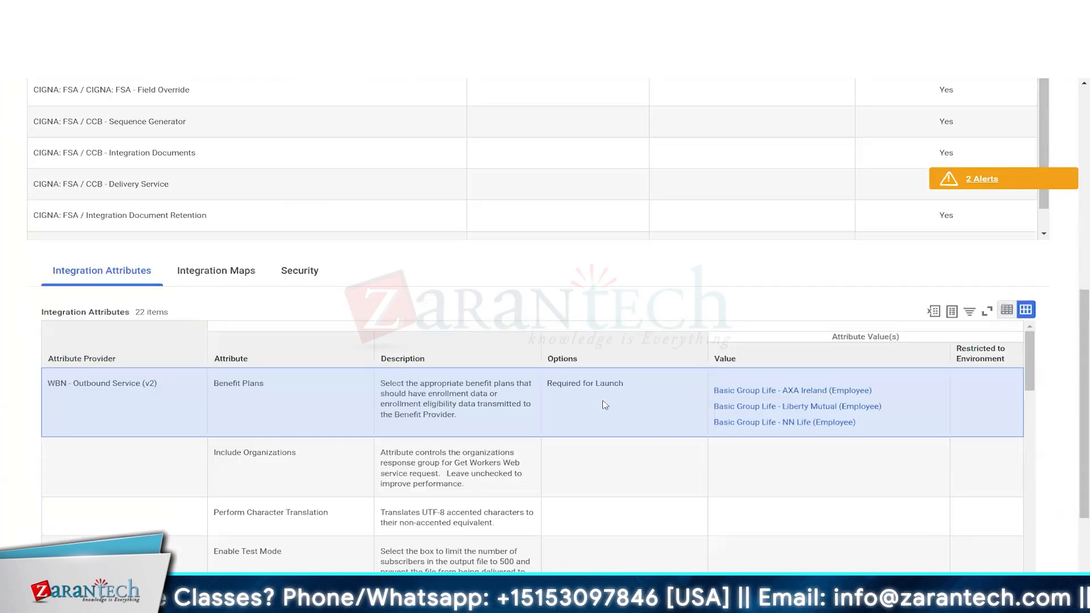
{"action": "scroll", "coordinate": [591, 353], "scroll_direction": "down", "scroll_amount": 2}
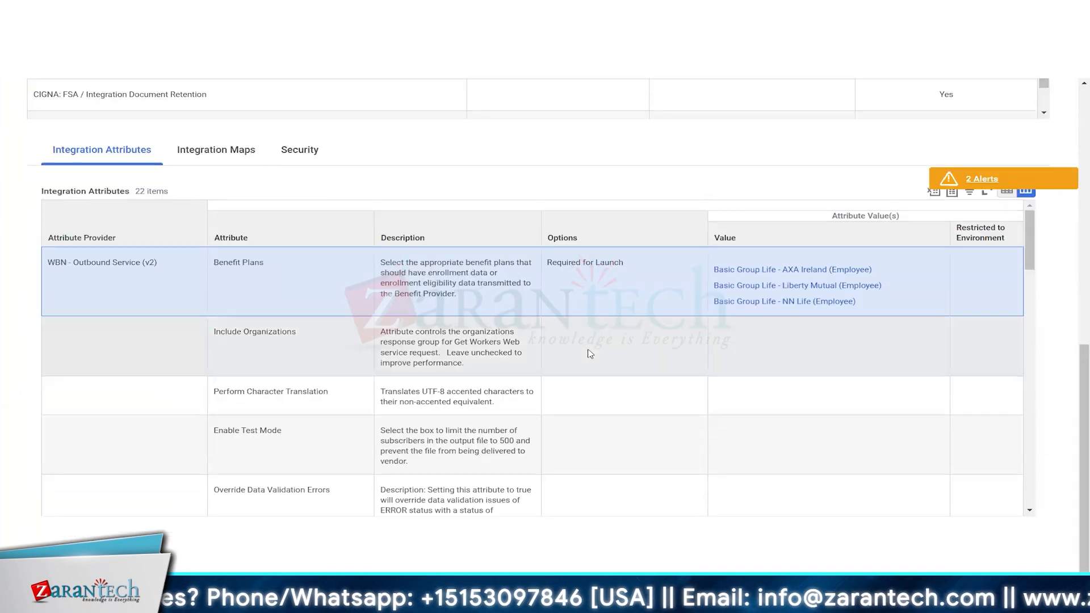
{"action": "scroll", "coordinate": [591, 354], "scroll_direction": "down", "scroll_amount": 10}
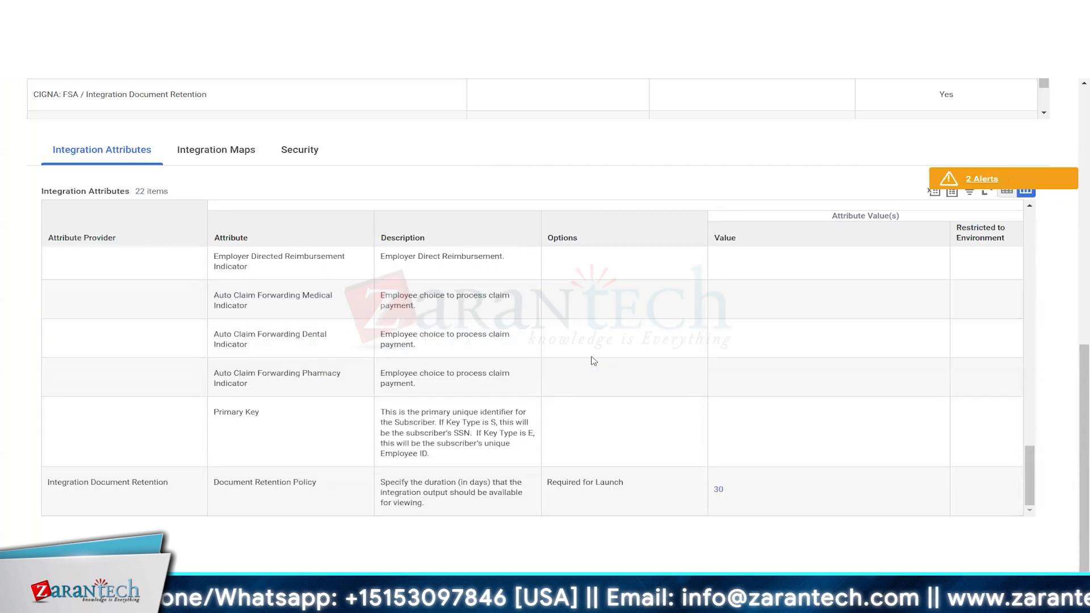
{"action": "left_click", "coordinate": [652, 498]}
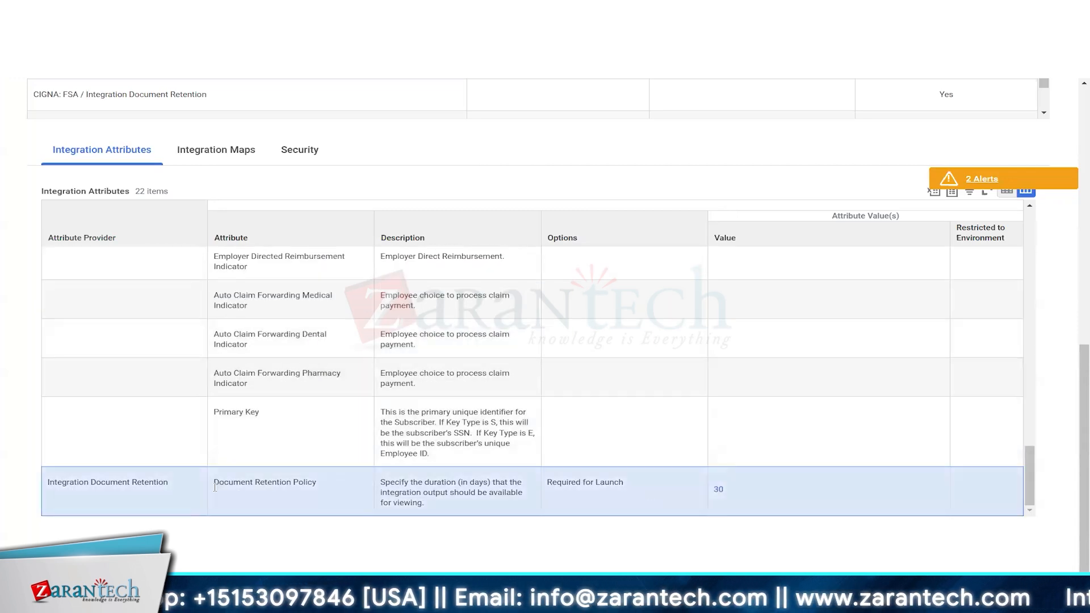
Step: Examine the Document Retention Policy attribute, including its description, launch requirement and value
{"action": "left_click_drag", "start_coordinate": [219, 482], "coordinate": [314, 482]}
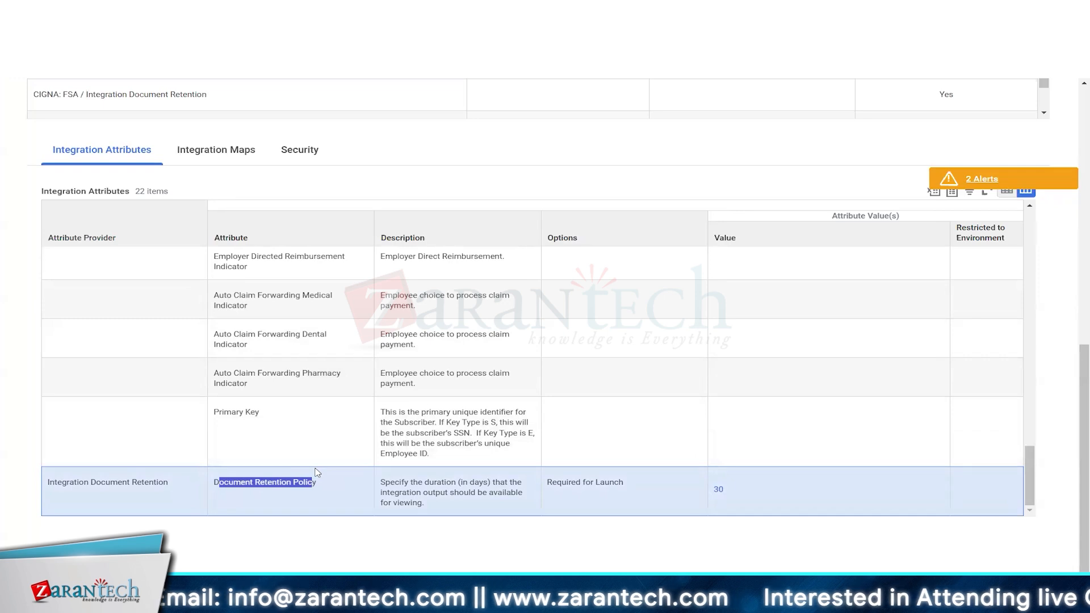
{"action": "left_click_drag", "start_coordinate": [557, 503], "coordinate": [596, 504]}
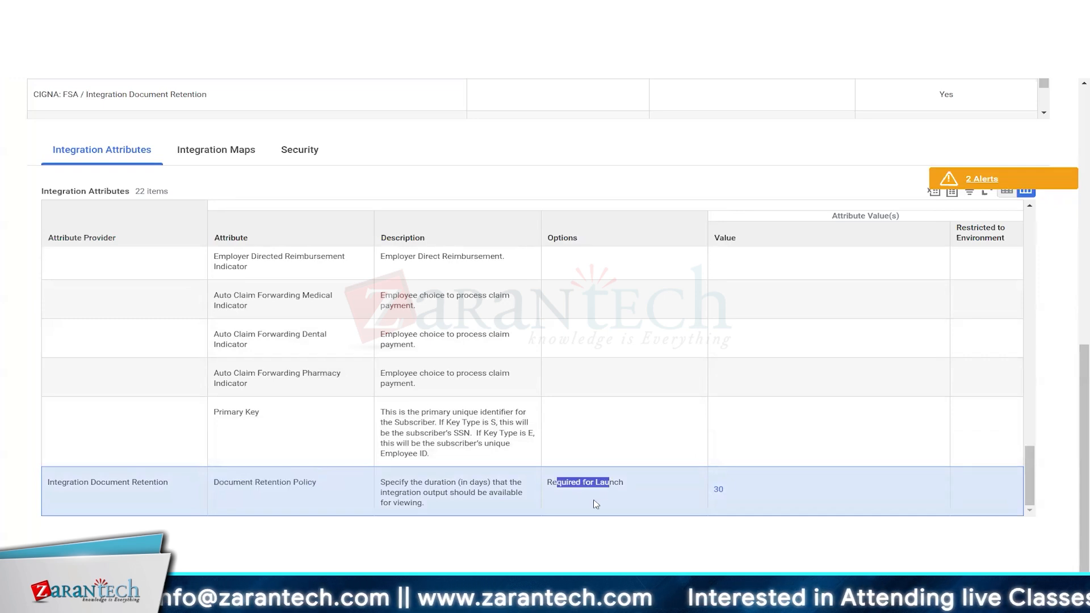
{"action": "left_click", "coordinate": [596, 505]}
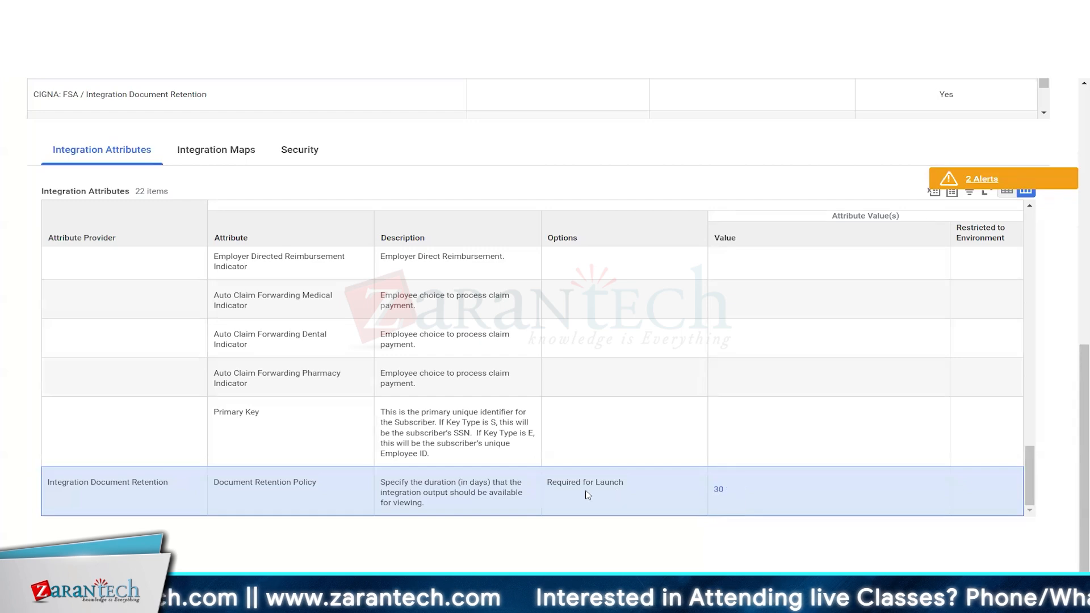
{"action": "left_click_drag", "start_coordinate": [229, 482], "coordinate": [308, 483]}
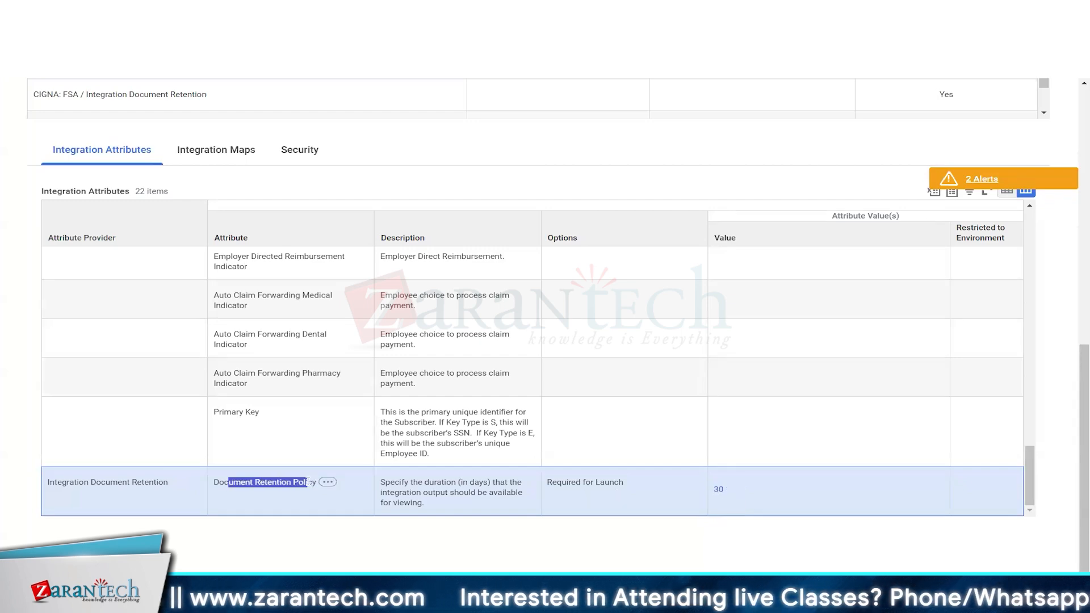
{"action": "scroll", "coordinate": [308, 482], "scroll_direction": "up", "scroll_amount": 10}
{"action": "scroll", "coordinate": [253, 155], "scroll_direction": "up", "scroll_amount": 5}
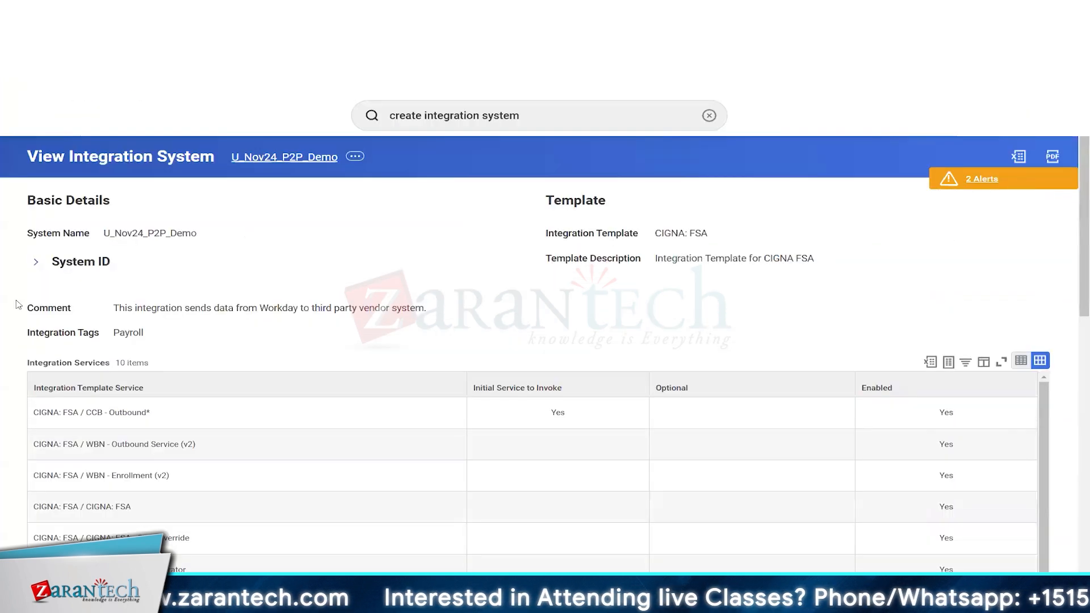
{"action": "scroll", "coordinate": [2, 324], "scroll_direction": "down", "scroll_amount": 10}
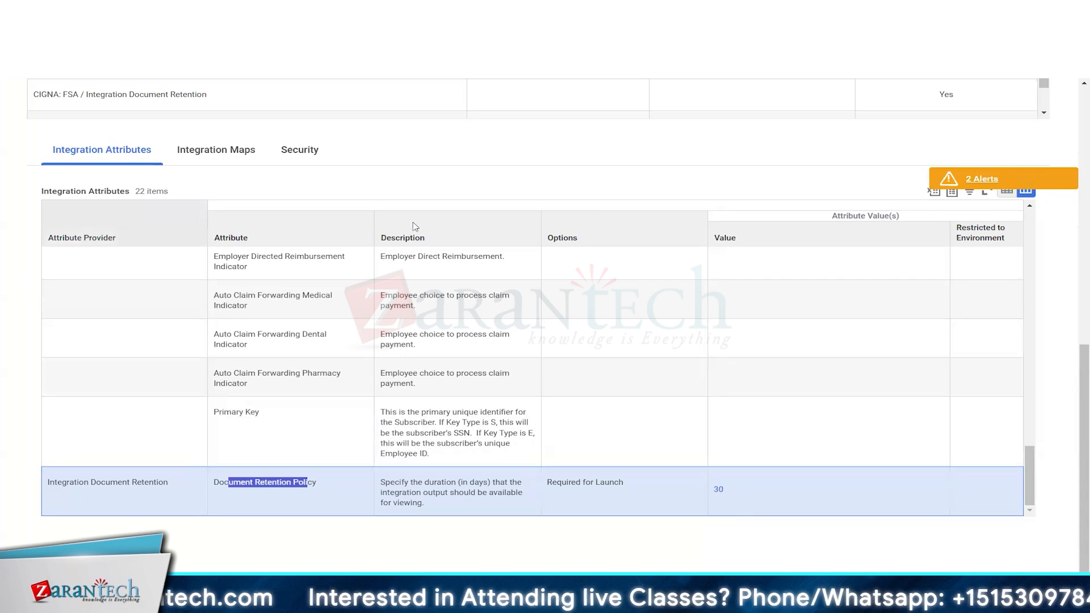
{"action": "triple_click", "coordinate": [409, 491]}
{"action": "left_click", "coordinate": [629, 499]}
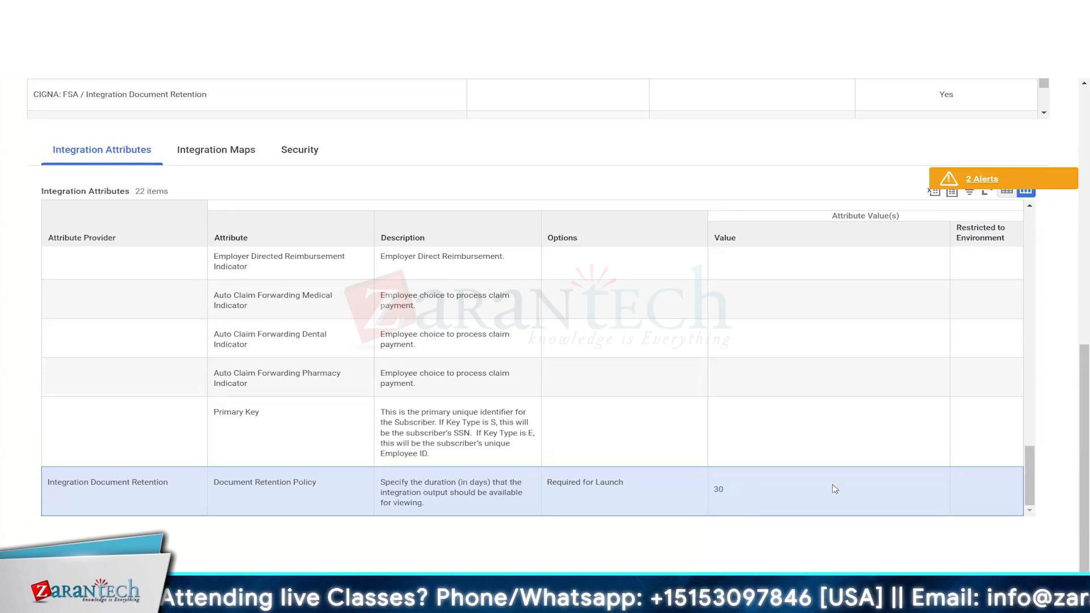
{"action": "mouse_move", "coordinate": [722, 490]}
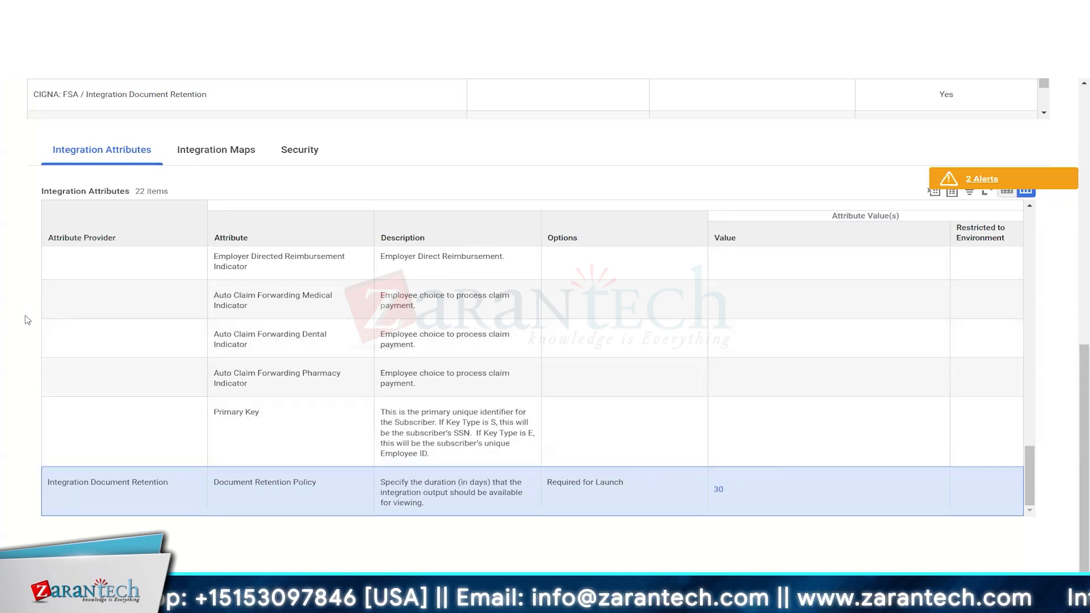
Step: View the integration maps of the integration system and examine the Enrollment Relationship and Marital Status maps with their descriptions
{"action": "scroll", "coordinate": [25, 320], "scroll_direction": "up", "scroll_amount": 2}
{"action": "left_click", "coordinate": [219, 279]}
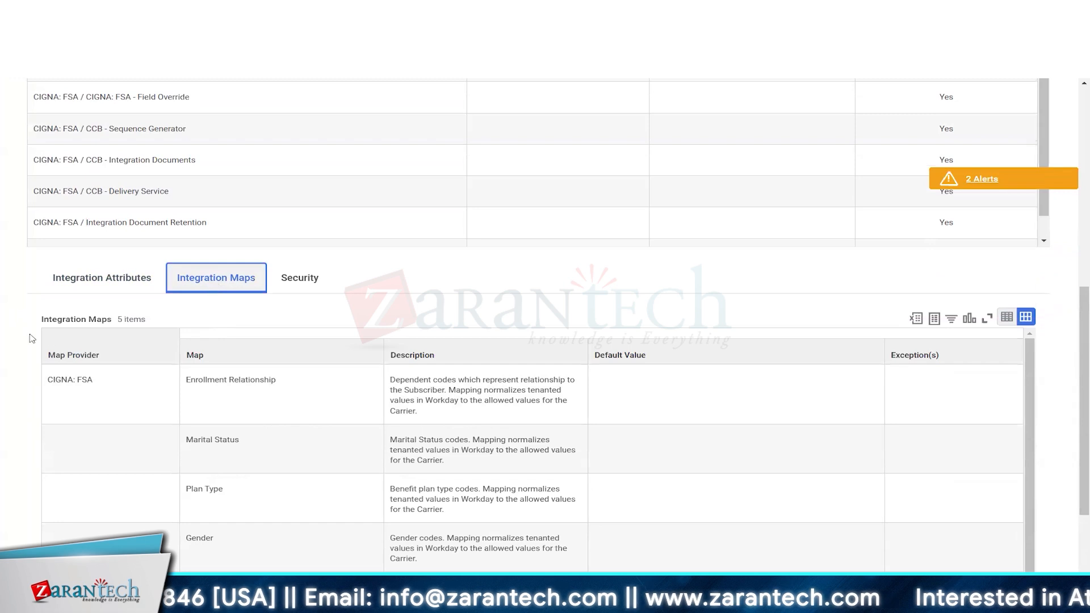
{"action": "scroll", "coordinate": [24, 340], "scroll_direction": "down", "scroll_amount": 2}
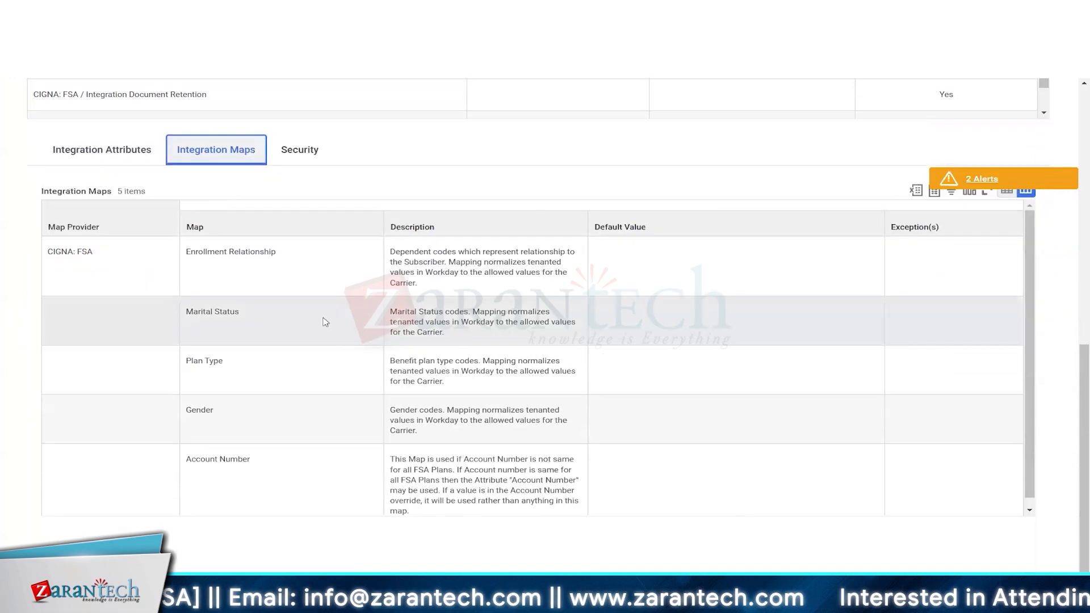
{"action": "left_click", "coordinate": [319, 277]}
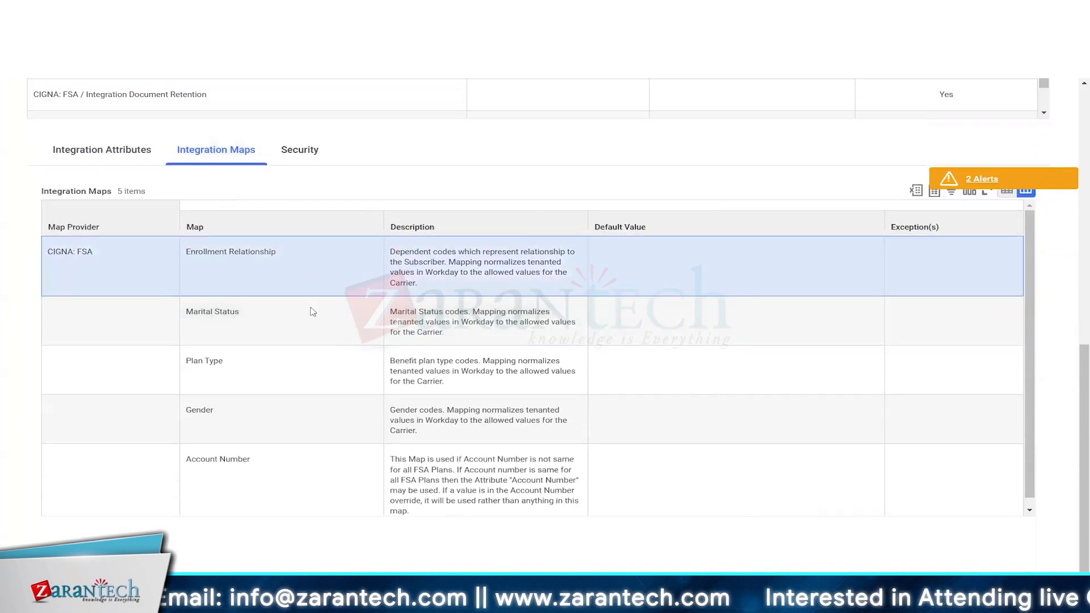
{"action": "left_click", "coordinate": [313, 311]}
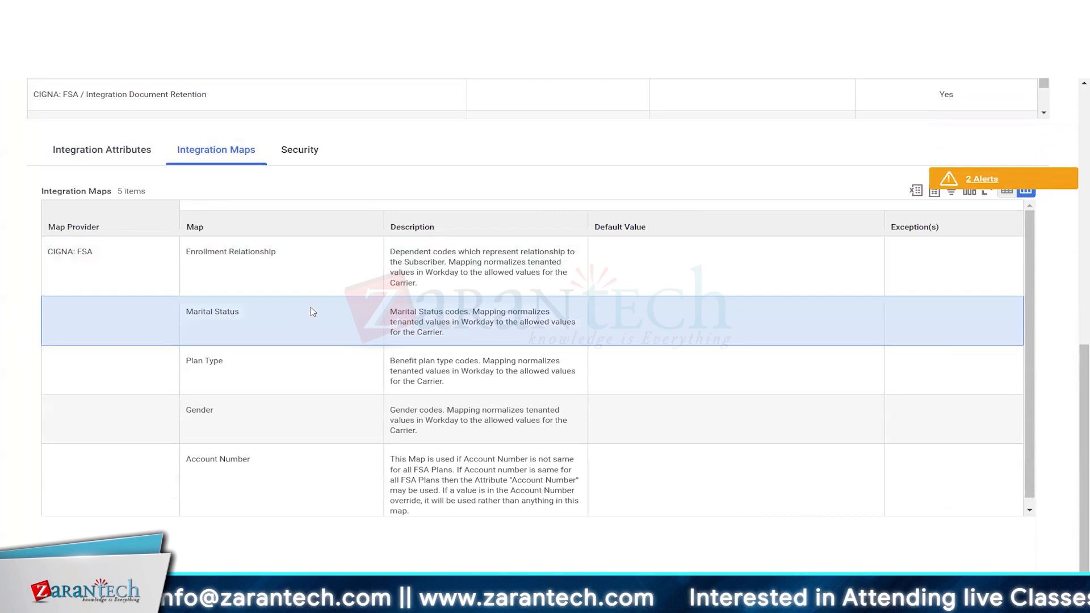
{"action": "scroll", "coordinate": [659, 231], "scroll_direction": "up", "scroll_amount": 5}
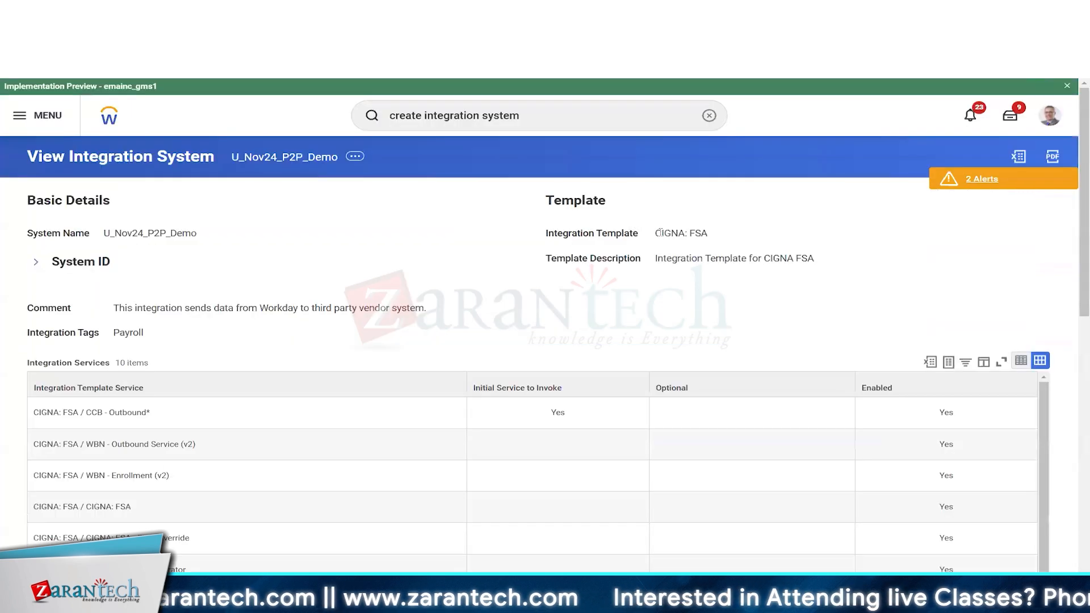
{"action": "scroll", "coordinate": [22, 253], "scroll_direction": "down", "scroll_amount": 8}
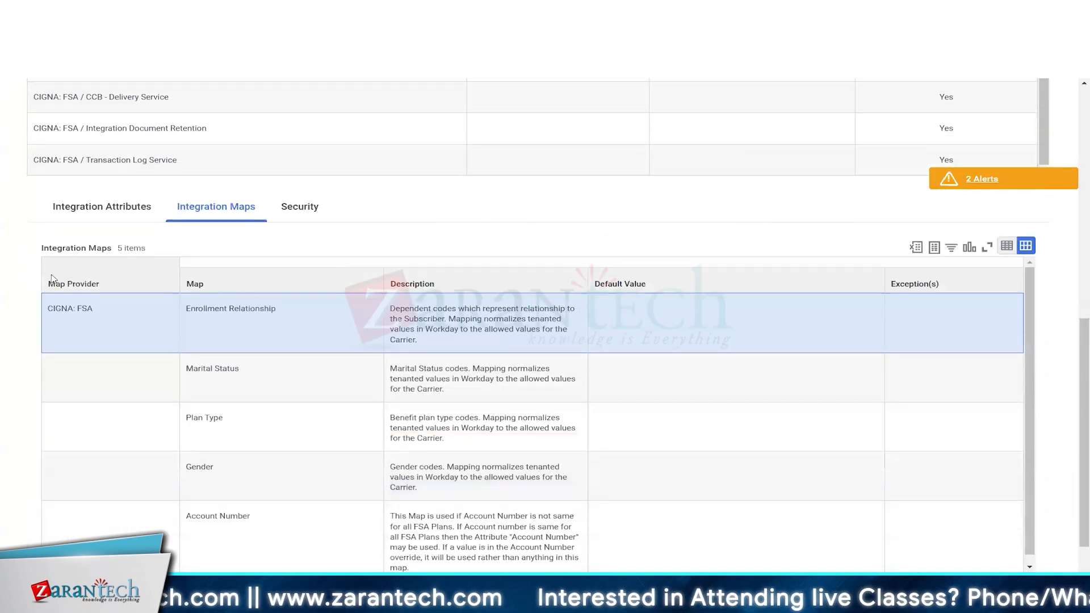
{"action": "left_click", "coordinate": [330, 374]}
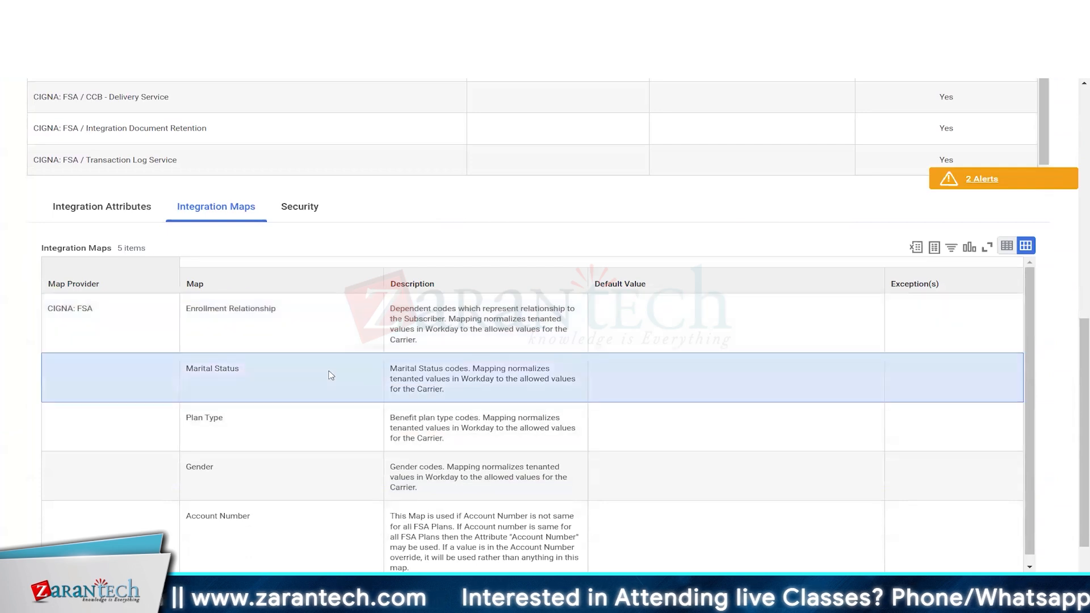
{"action": "scroll", "coordinate": [325, 427], "scroll_direction": "down", "scroll_amount": 1}
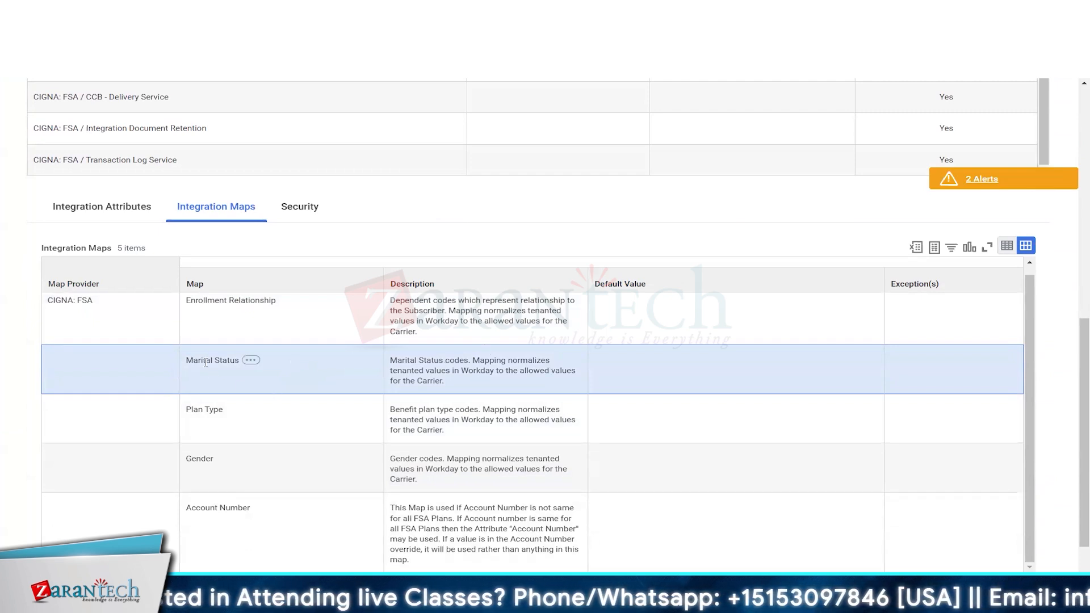
{"action": "left_click_drag", "start_coordinate": [193, 361], "coordinate": [230, 362]}
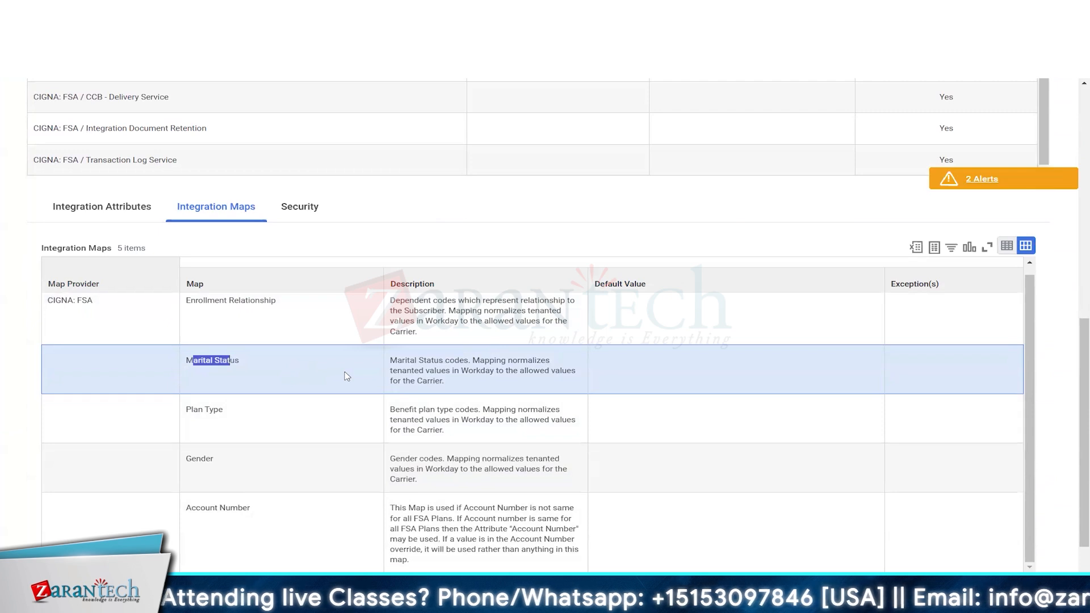
{"action": "left_click", "coordinate": [346, 377]}
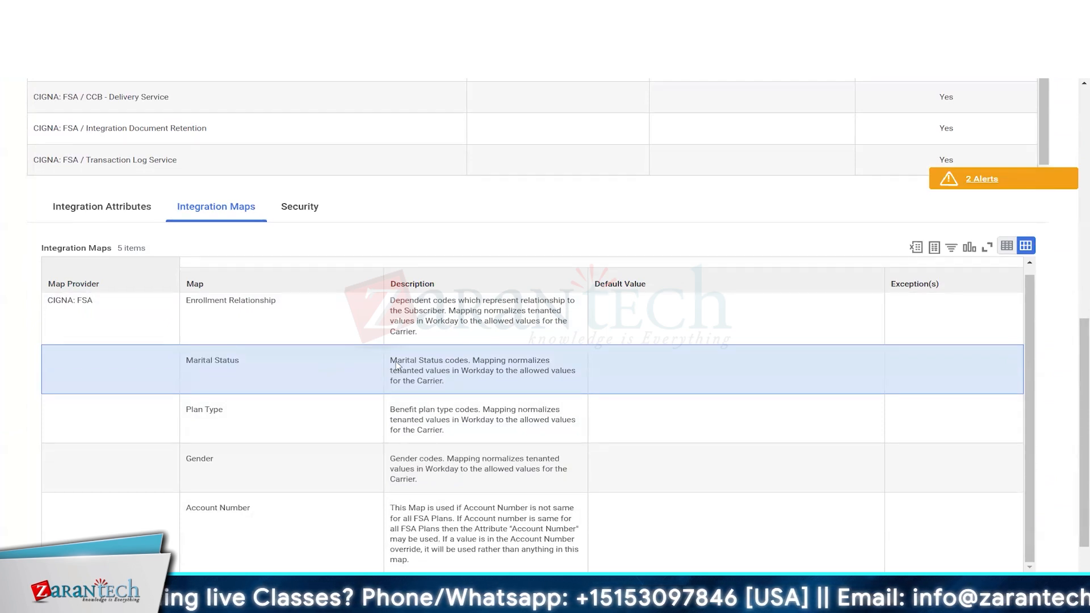
{"action": "left_click_drag", "start_coordinate": [397, 365], "coordinate": [455, 364]}
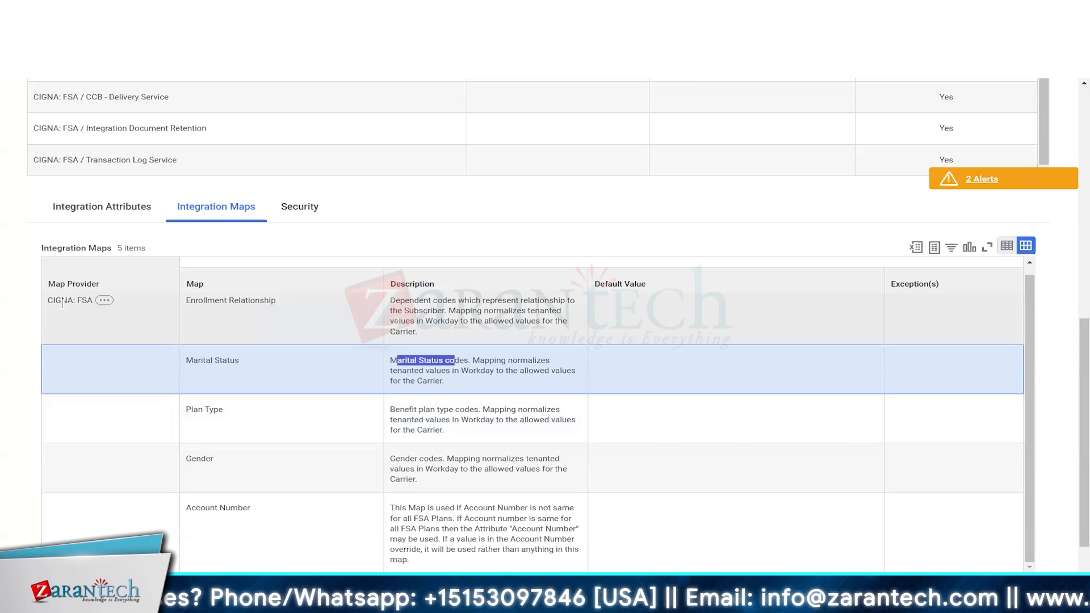
Step: Review the CIGNA: FSA map provider and each of its maps, from Enrollment Relationship down to Account Number
{"action": "double_click", "coordinate": [62, 304]}
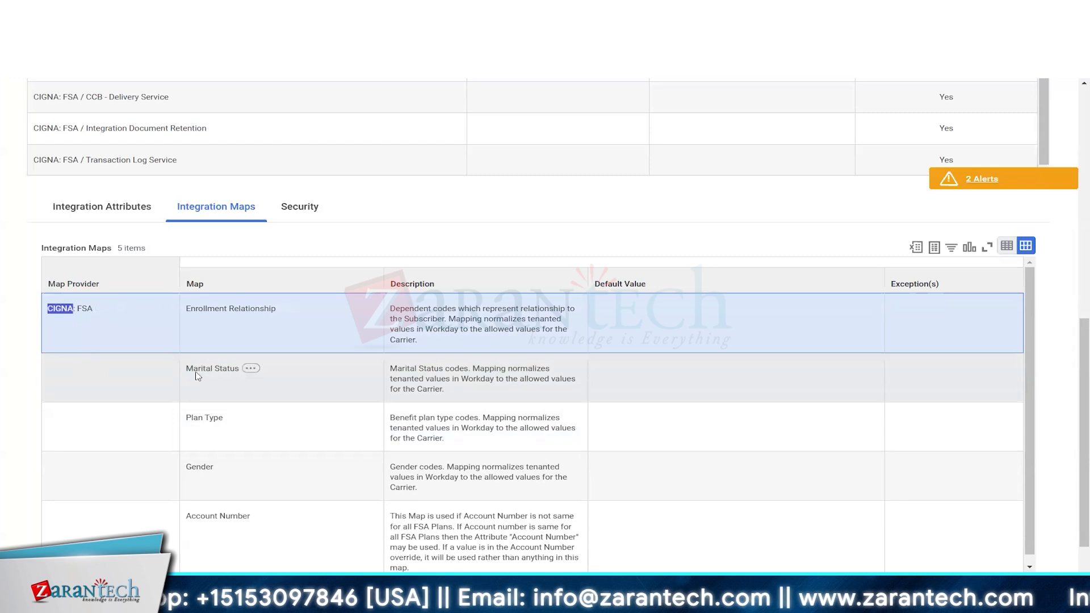
{"action": "left_click", "coordinate": [298, 390]}
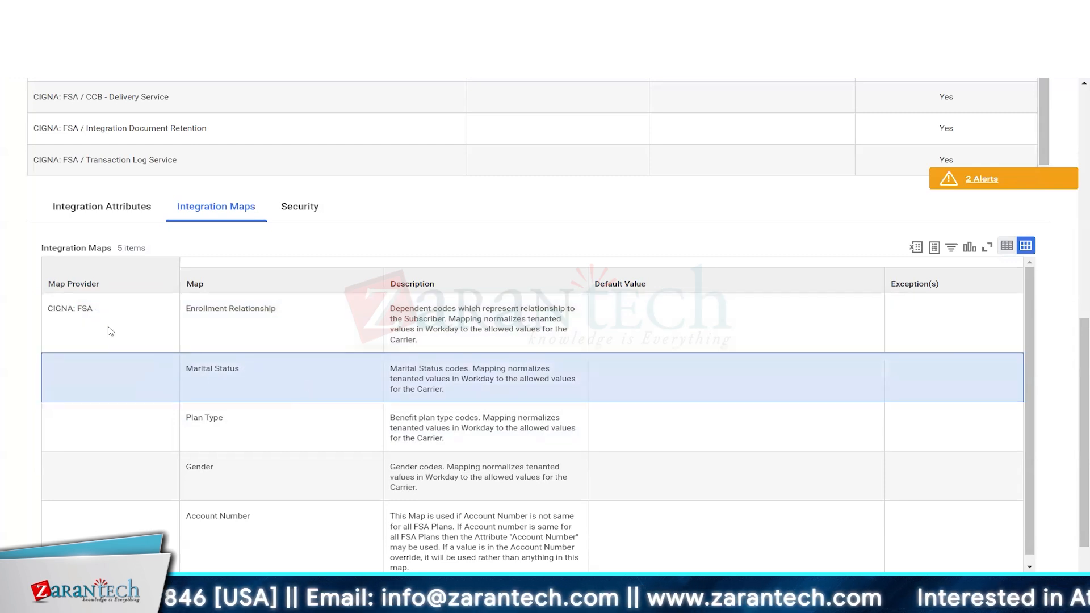
{"action": "double_click", "coordinate": [61, 309]}
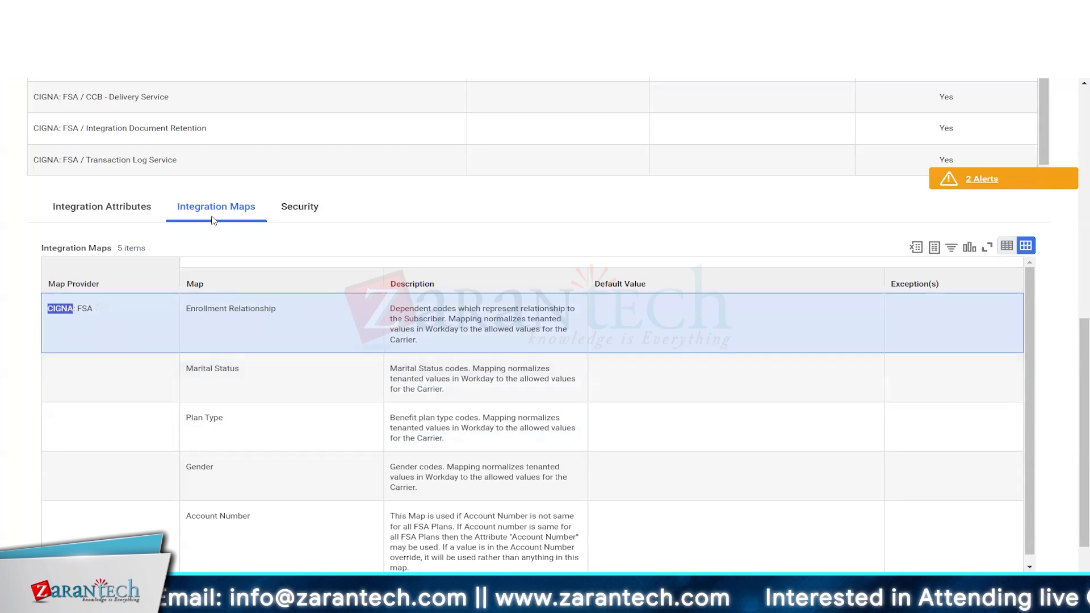
{"action": "left_click", "coordinate": [211, 217]}
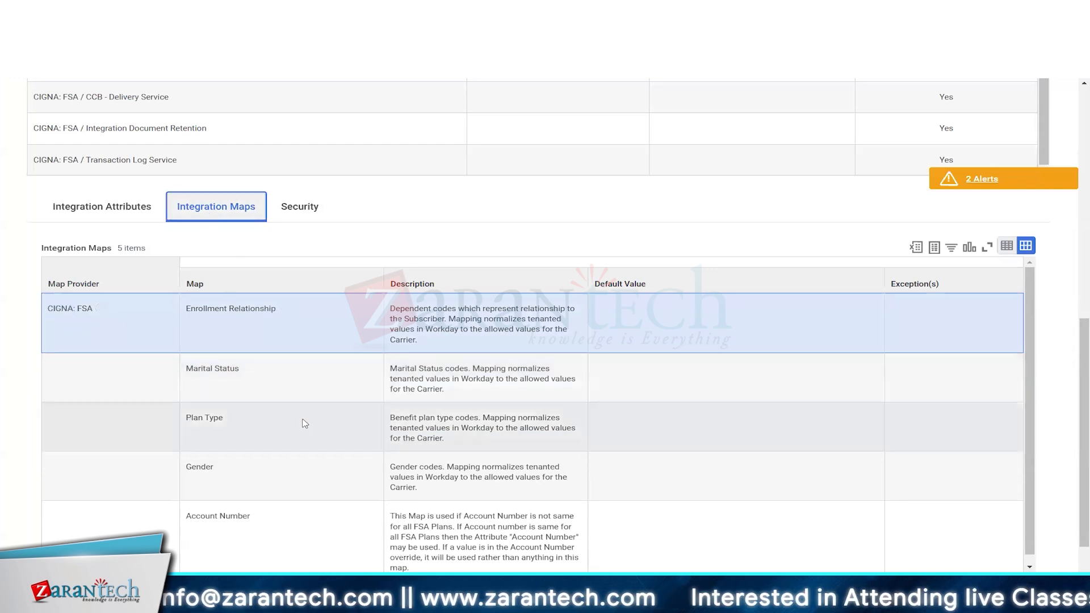
{"action": "left_click", "coordinate": [293, 377]}
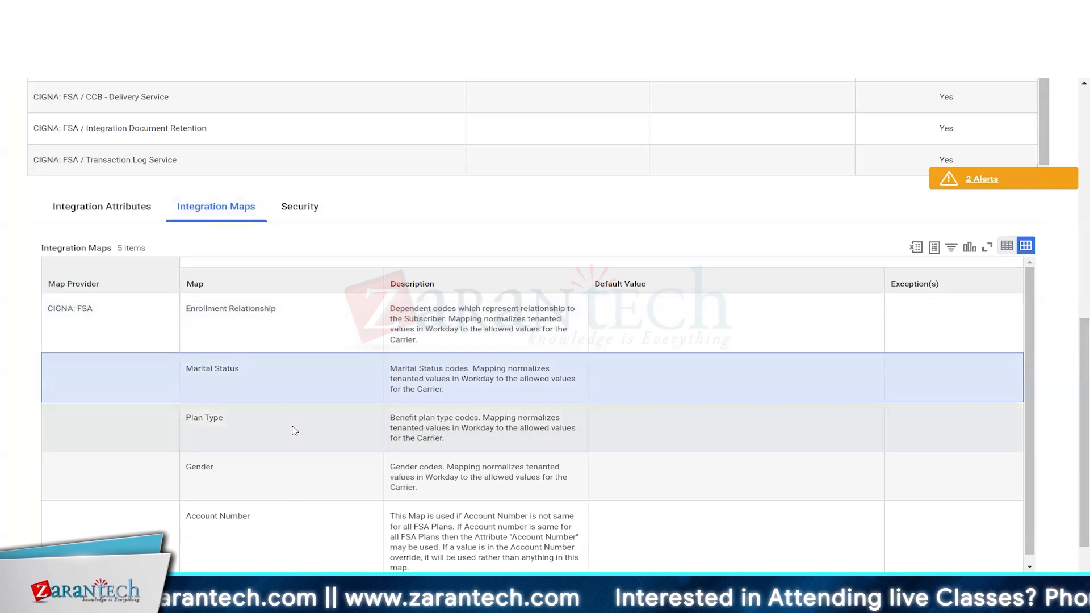
{"action": "left_click", "coordinate": [292, 428]}
{"action": "left_click", "coordinate": [290, 476]}
{"action": "left_click", "coordinate": [299, 527]}
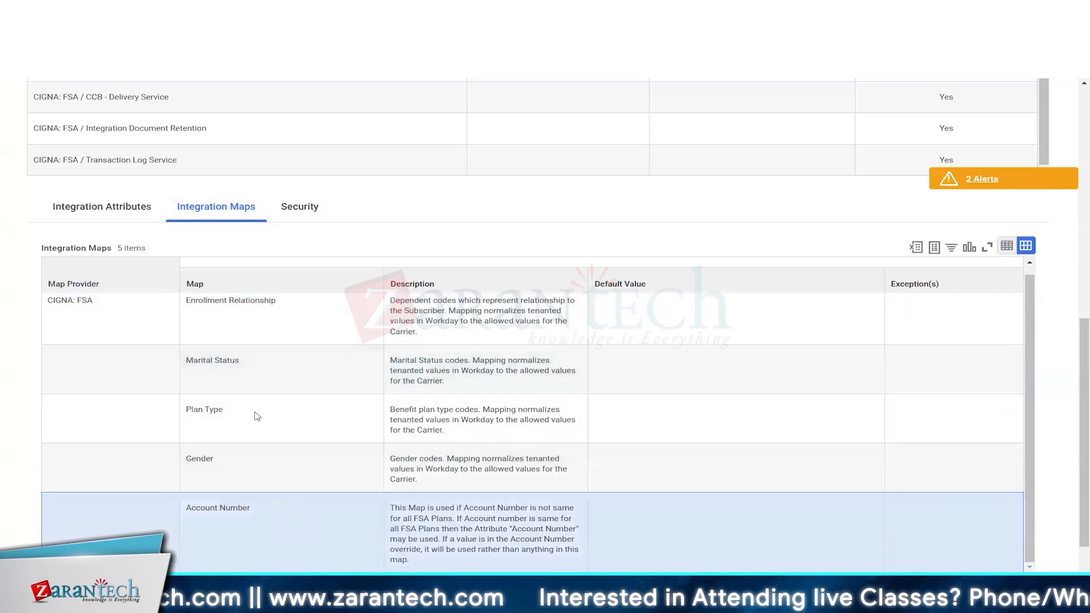
{"action": "double_click", "coordinate": [67, 301]}
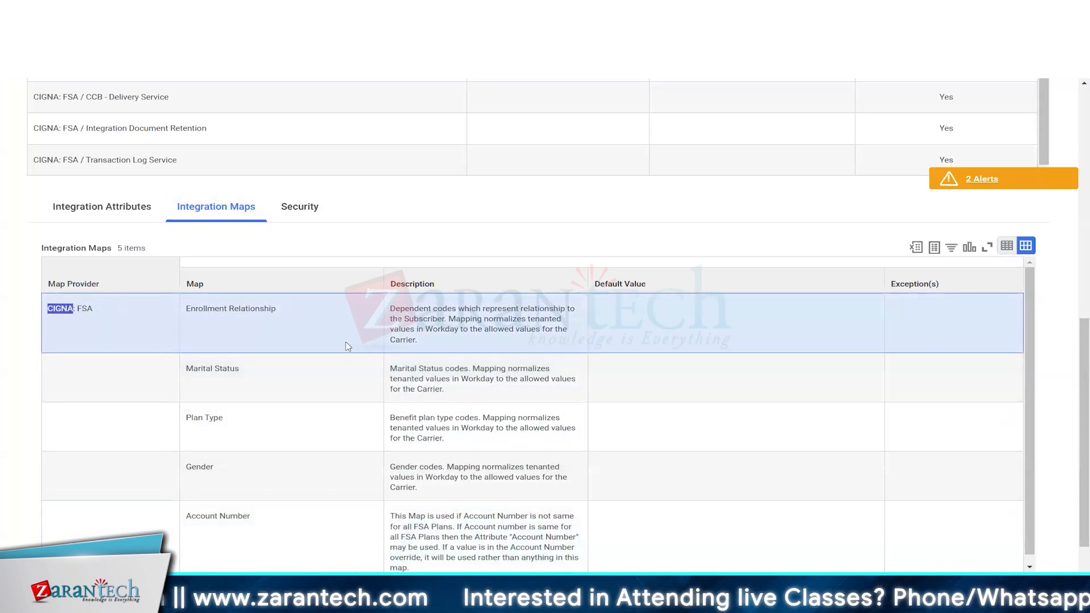
{"action": "left_click", "coordinate": [312, 332]}
{"action": "left_click", "coordinate": [307, 378]}
{"action": "left_click", "coordinate": [299, 426]}
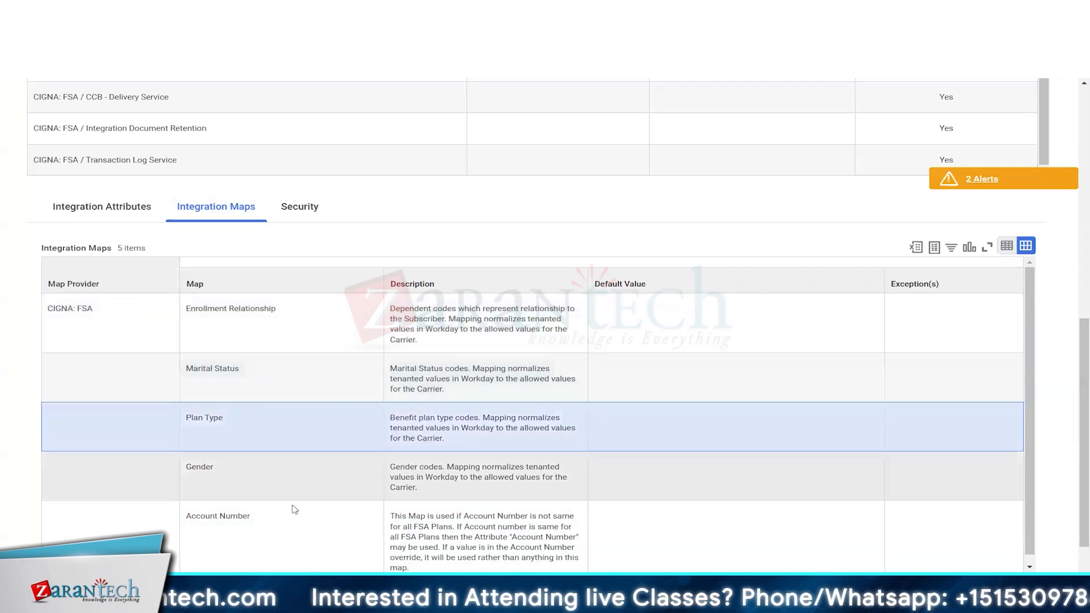
{"action": "left_click", "coordinate": [295, 514]}
{"action": "left_click", "coordinate": [296, 480]}
{"action": "left_click", "coordinate": [170, 332]}
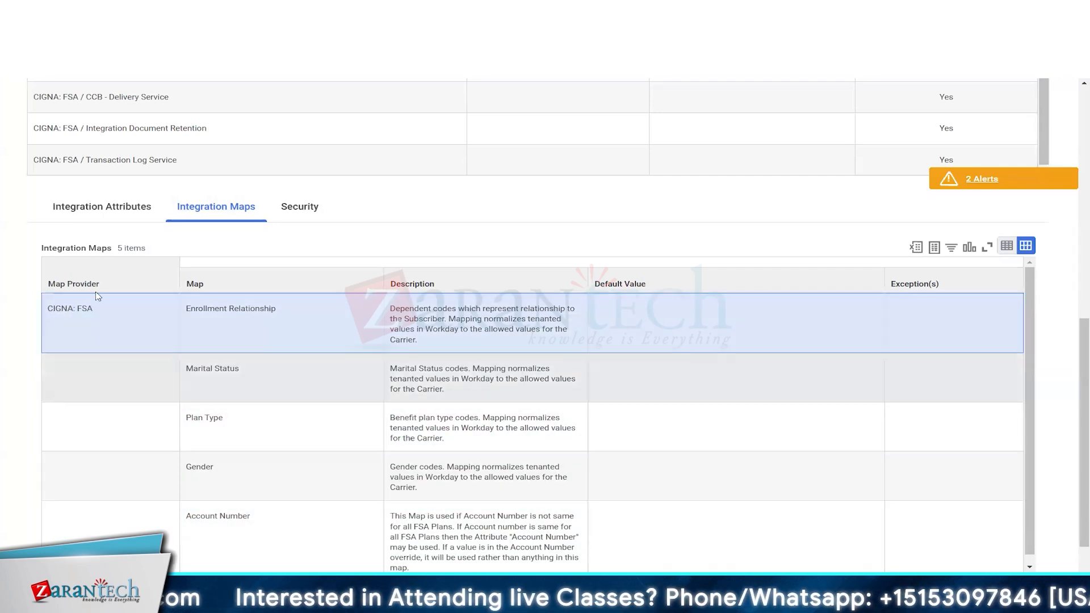
Step: Open the integration maps configuration for the U_Nov24_P2P_Demo integration system
{"action": "scroll", "coordinate": [11, 258], "scroll_direction": "up", "scroll_amount": 5}
{"action": "scroll", "coordinate": [12, 258], "scroll_direction": "up", "scroll_amount": 3}
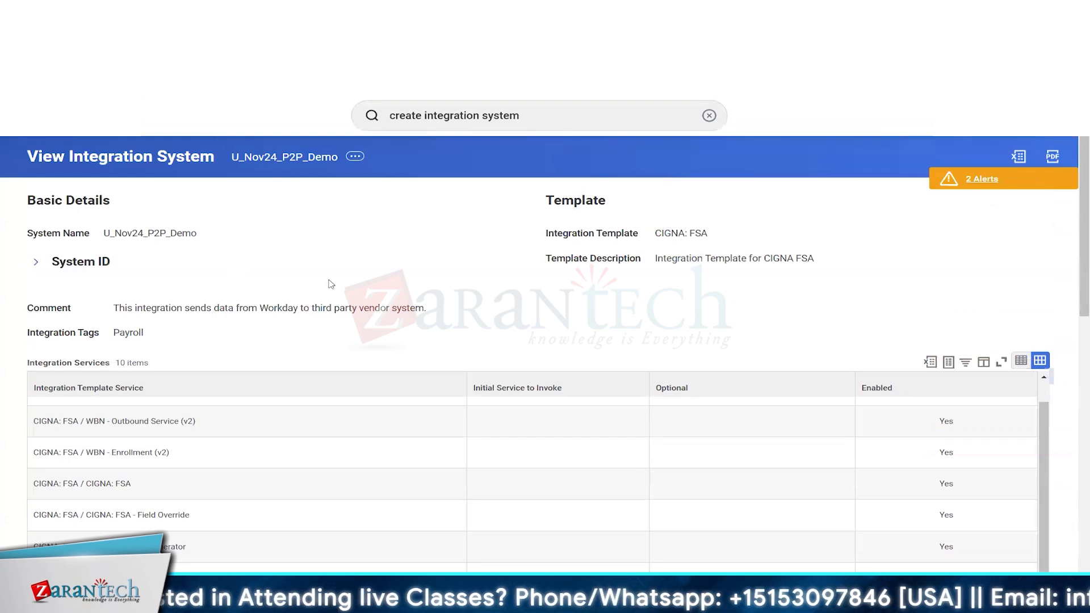
{"action": "left_click", "coordinate": [356, 160]}
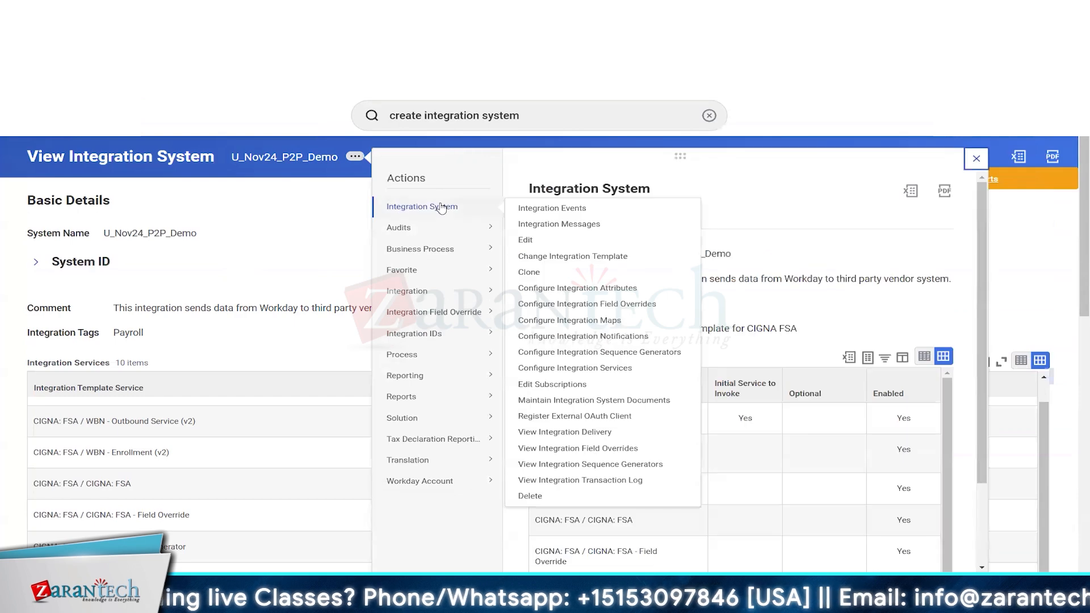
{"action": "left_click", "coordinate": [564, 322]}
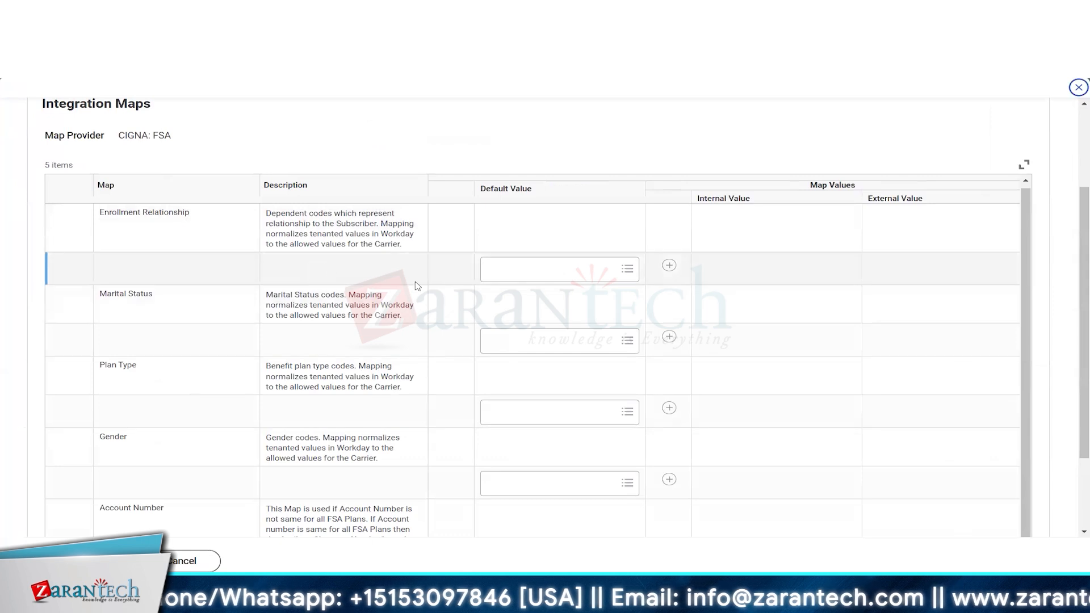
Step: Add a value row to the Marital Status map with internal value Single (Argentina) and external value S
{"action": "left_click", "coordinate": [209, 309]}
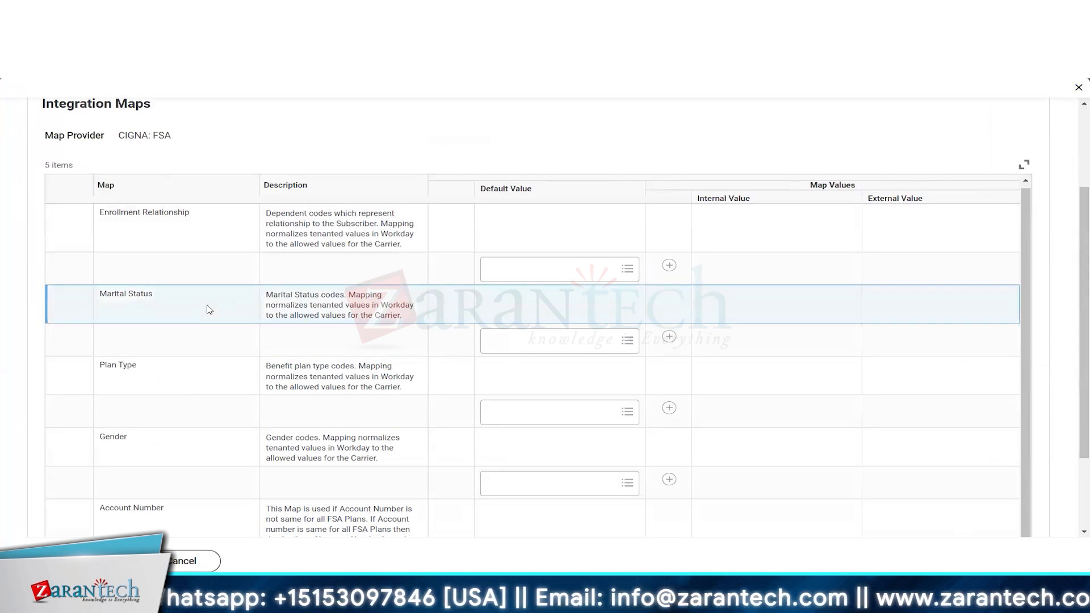
{"action": "left_click_drag", "start_coordinate": [106, 294], "coordinate": [215, 305]}
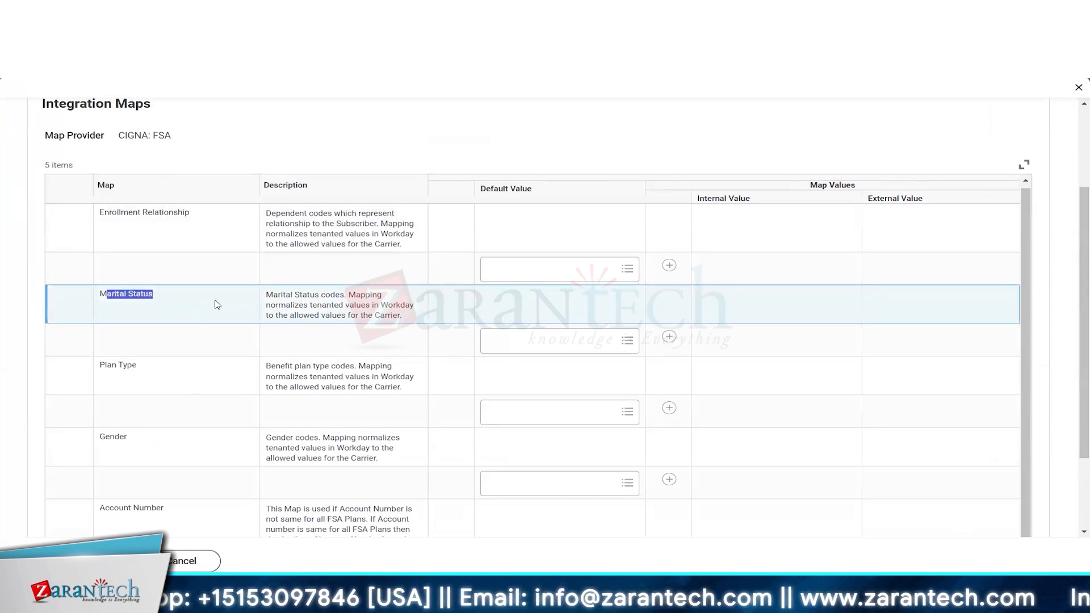
{"action": "left_click", "coordinate": [670, 338]}
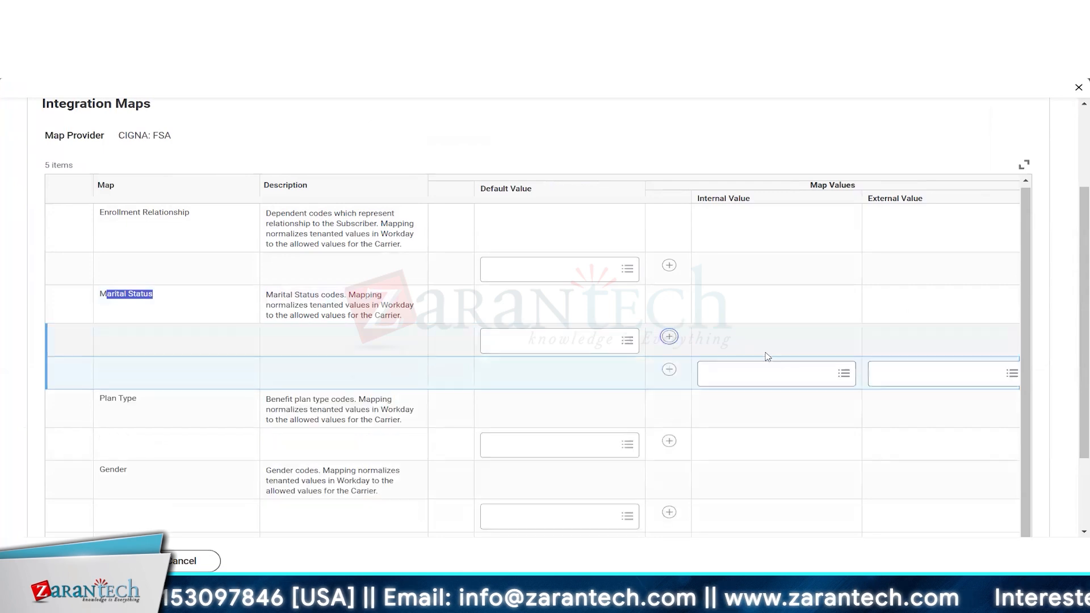
{"action": "left_click", "coordinate": [844, 374]}
{"action": "left_click", "coordinate": [749, 397]}
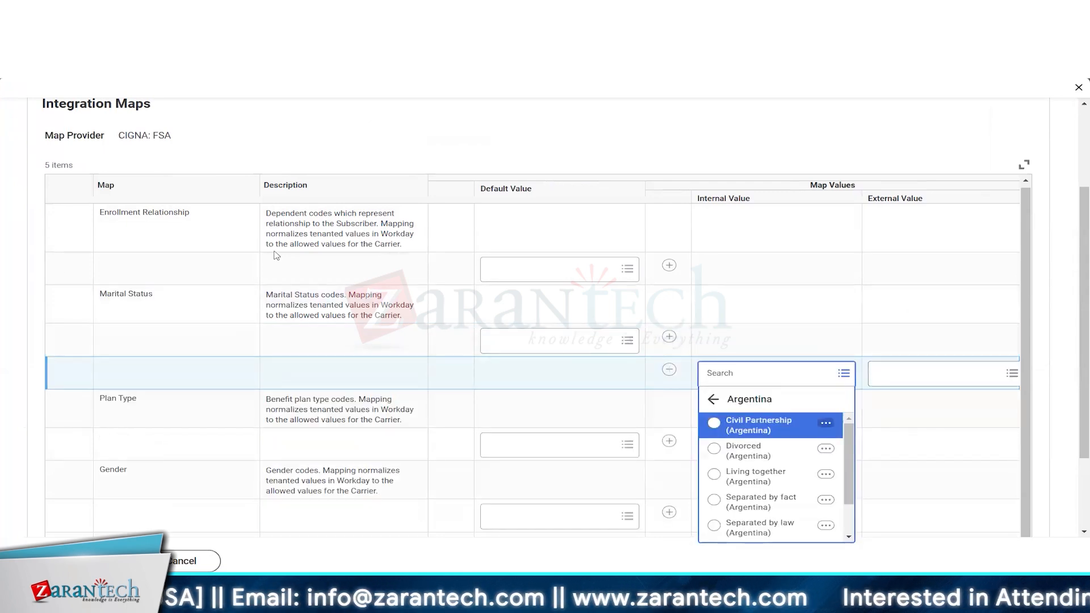
{"action": "scroll", "coordinate": [747, 502], "scroll_direction": "down", "scroll_amount": 1}
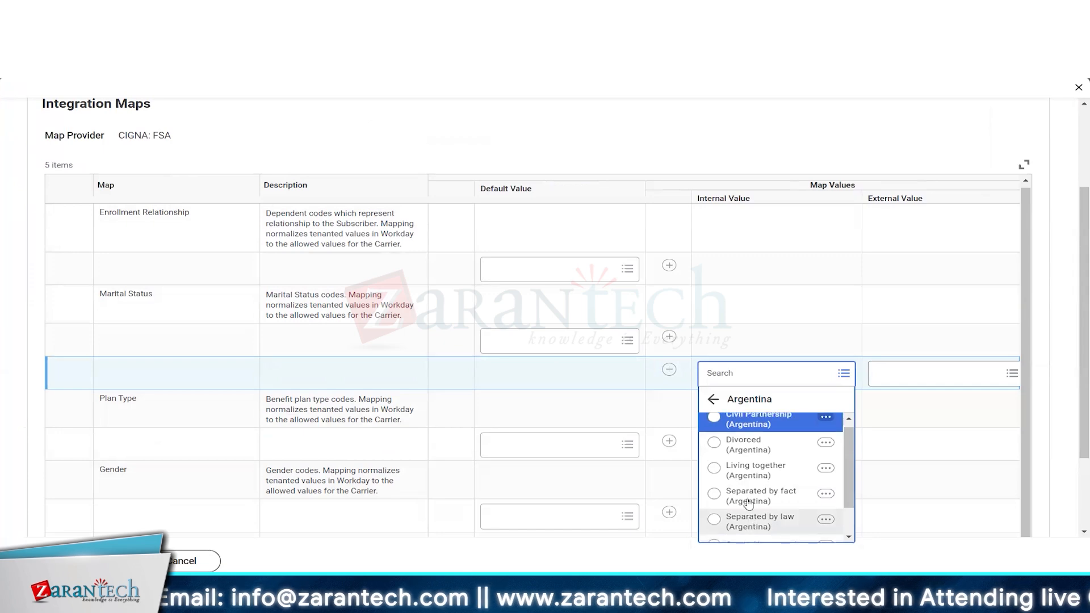
{"action": "left_click", "coordinate": [745, 502]}
{"action": "left_click", "coordinate": [595, 380]}
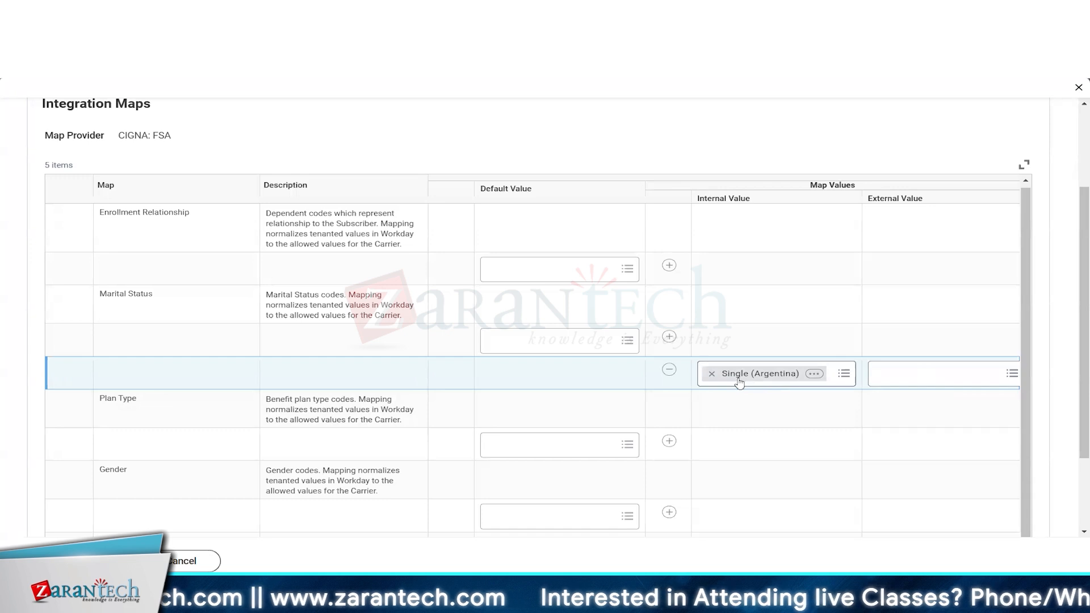
{"action": "left_click", "coordinate": [942, 382]}
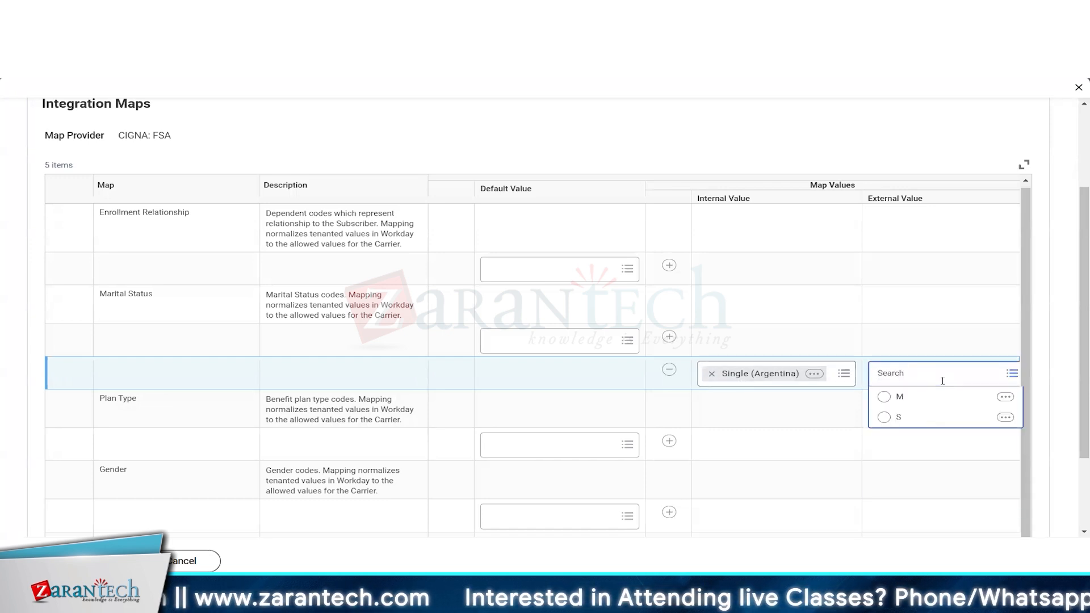
{"action": "left_click", "coordinate": [904, 418]}
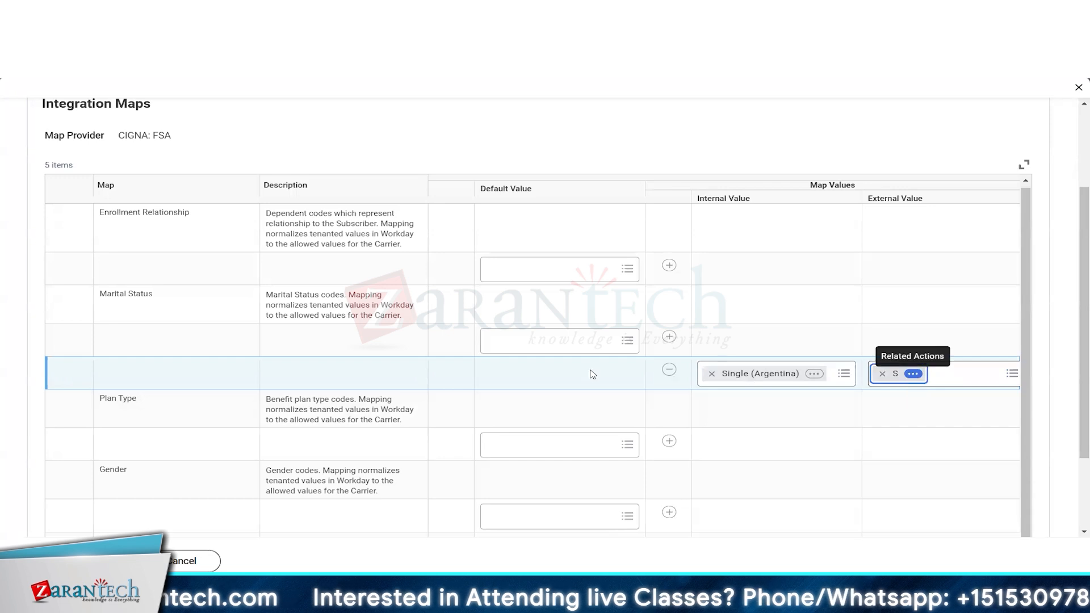
Step: Add another Marital Status map row with internal value Divorced (Argentina) and external value M
{"action": "left_click", "coordinate": [669, 337]}
{"action": "left_click", "coordinate": [737, 375]}
{"action": "left_click", "coordinate": [761, 422]}
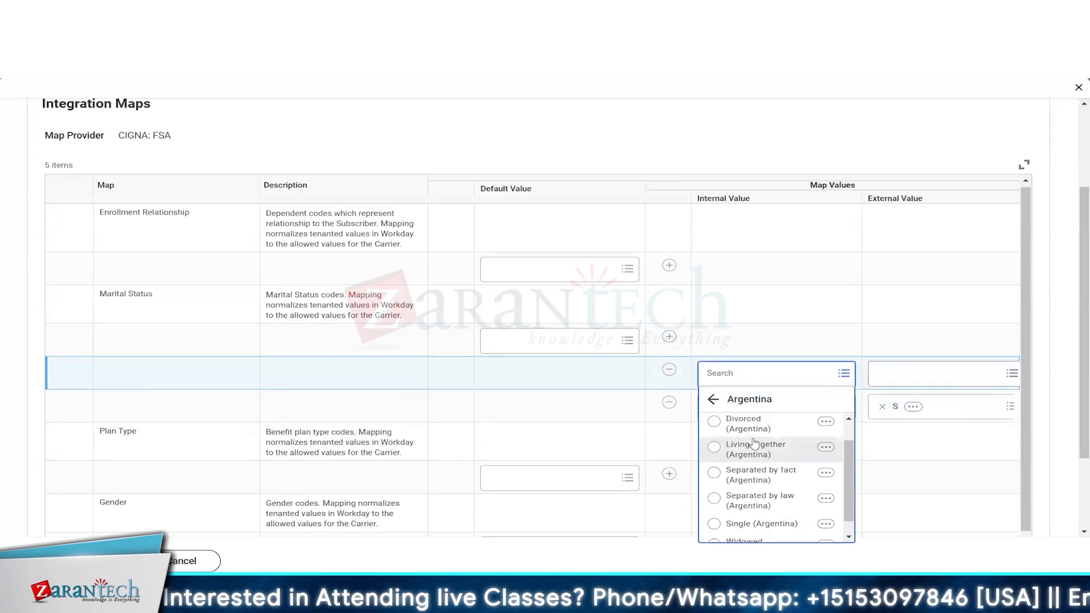
{"action": "left_click", "coordinate": [752, 450]}
{"action": "left_click", "coordinate": [901, 373]}
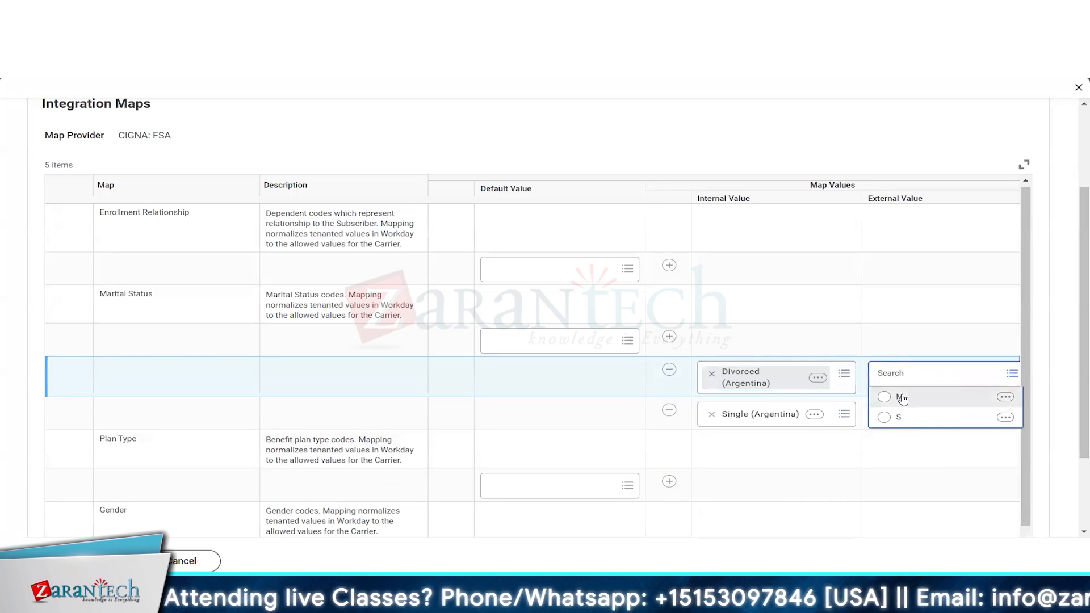
{"action": "left_click", "coordinate": [902, 398]}
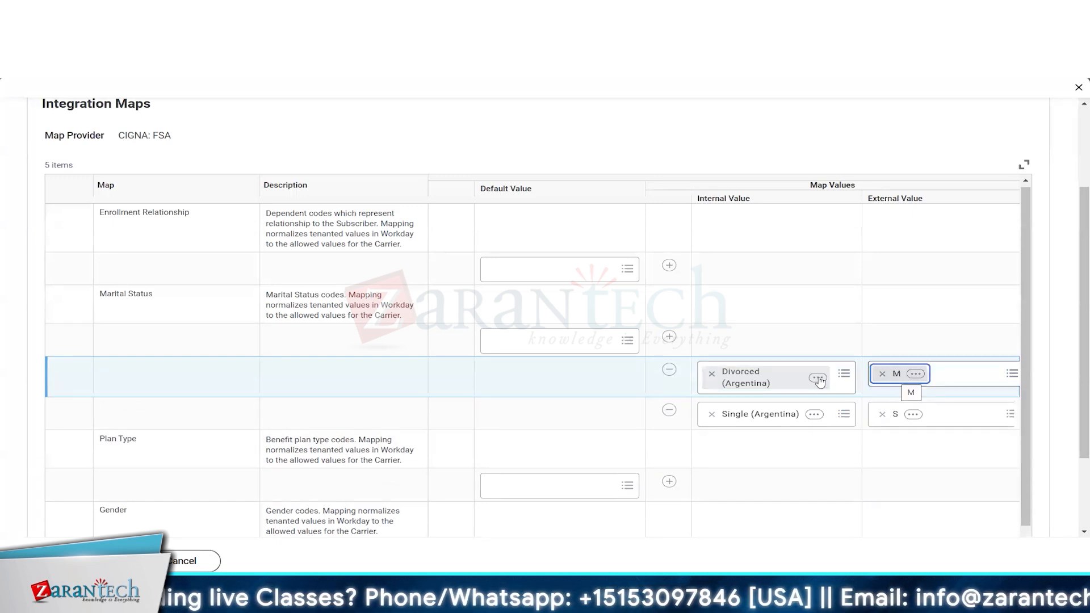
{"action": "left_click", "coordinate": [601, 377]}
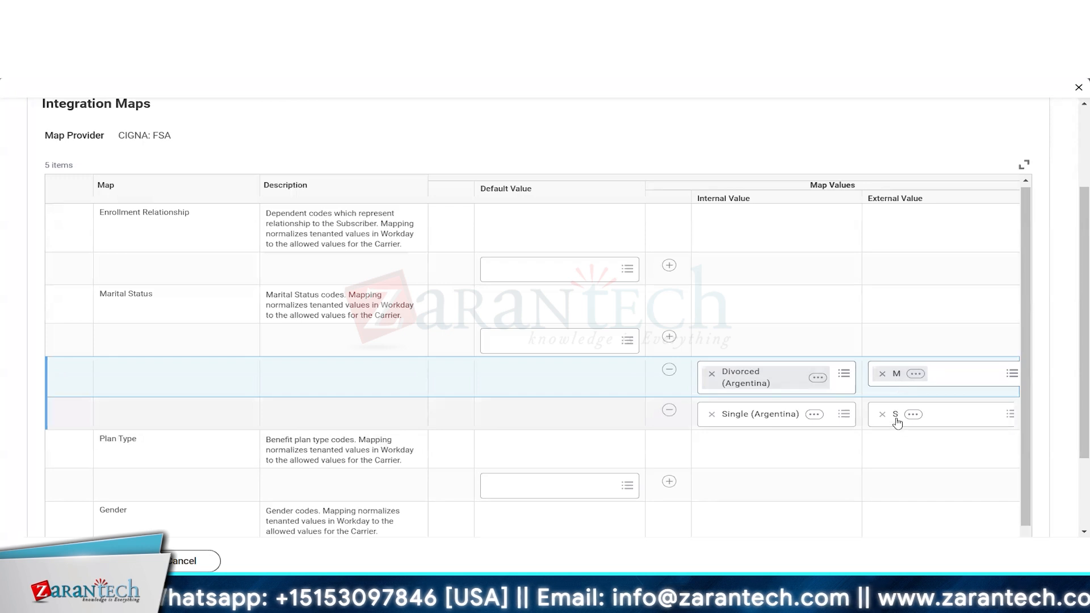
Step: Review the external values that CIGNA allows for the Divorced (Argentina) mapping, keeping the current selection
{"action": "left_click", "coordinate": [1010, 374]}
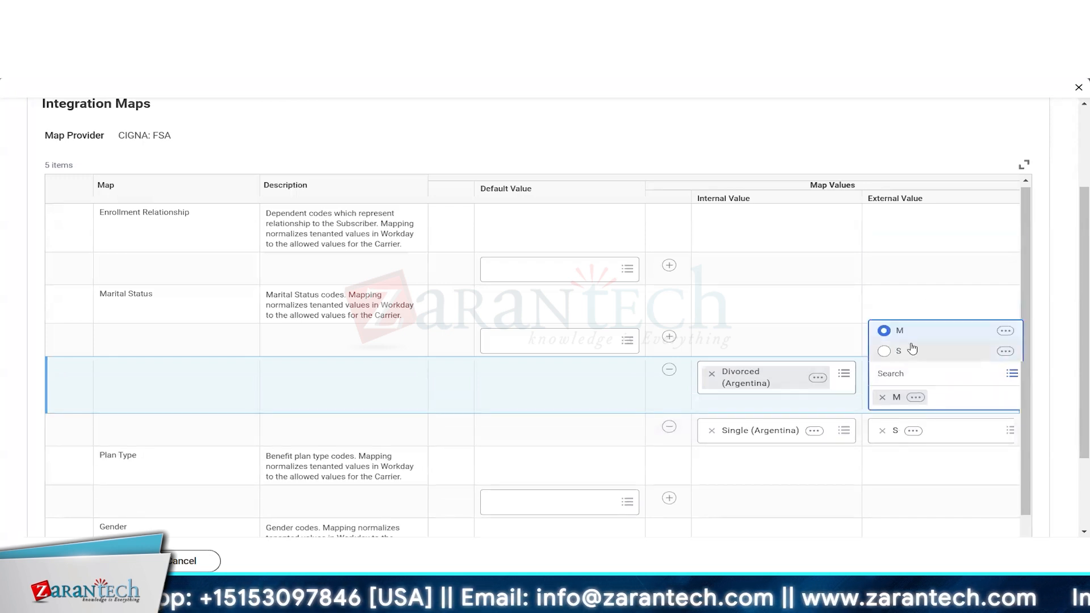
{"action": "left_click", "coordinate": [577, 390]}
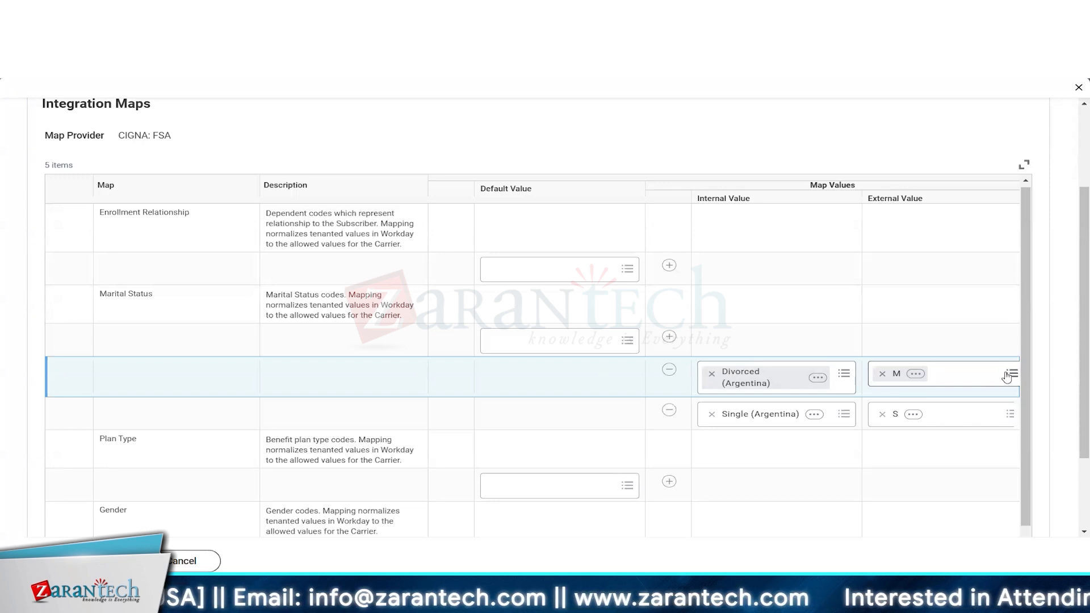
{"action": "double_click", "coordinate": [133, 135]}
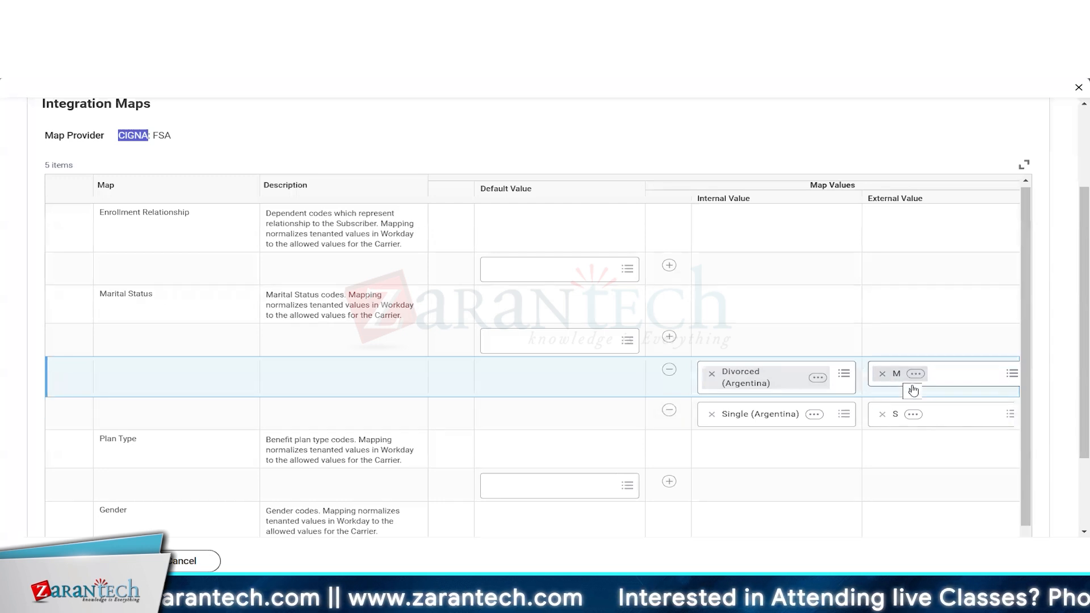
{"action": "left_click", "coordinate": [1012, 375]}
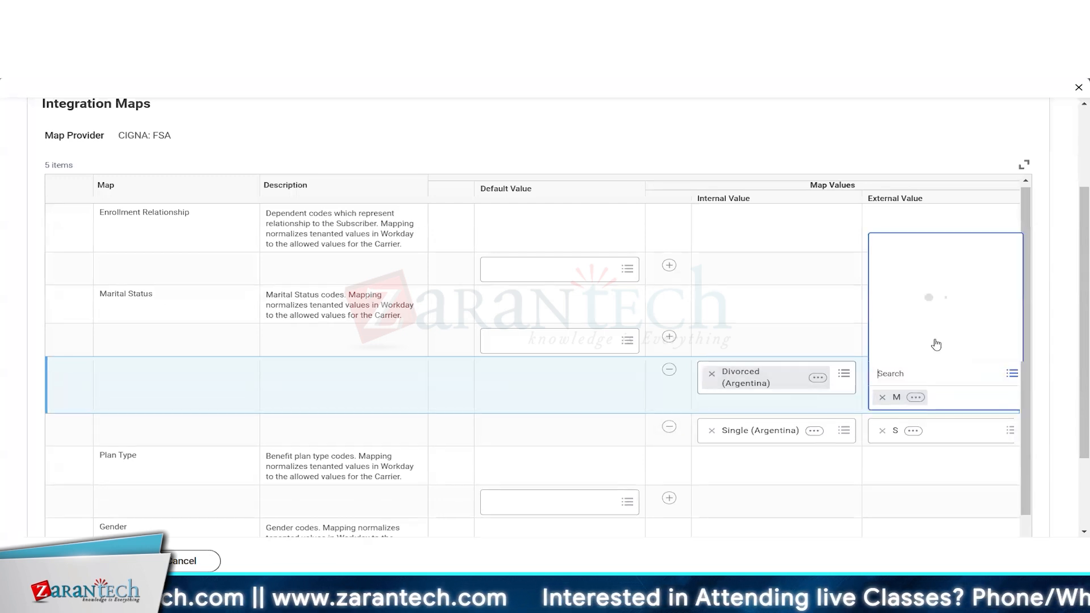
{"action": "left_click", "coordinate": [563, 396]}
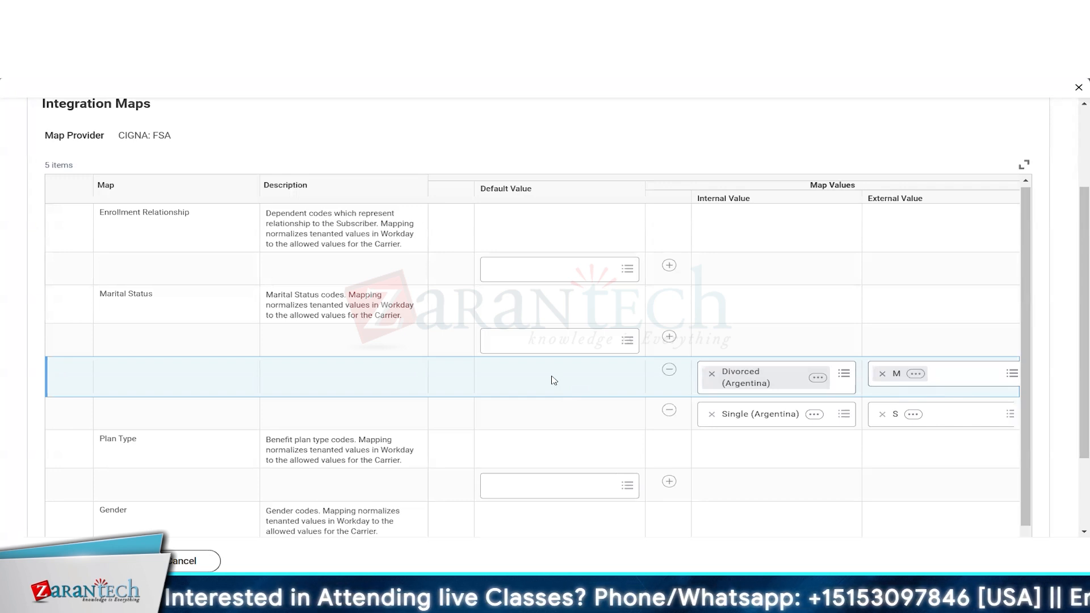
Step: Set the default value of the Marital Status map to S
{"action": "left_click", "coordinate": [610, 346]}
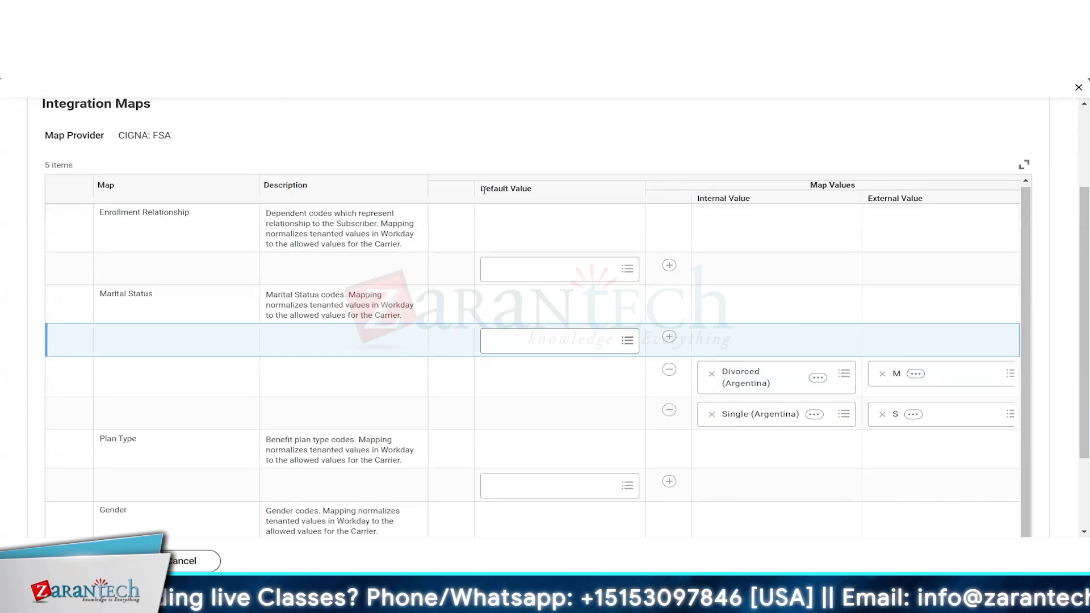
{"action": "left_click_drag", "start_coordinate": [484, 190], "coordinate": [525, 196]}
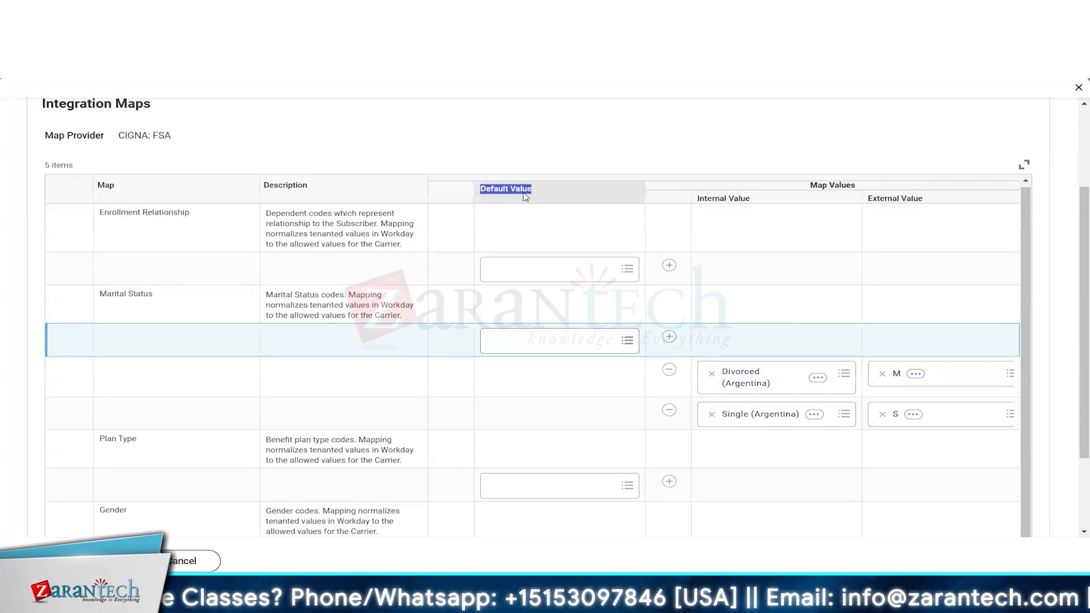
{"action": "left_click", "coordinate": [438, 373]}
{"action": "left_click", "coordinate": [545, 341]}
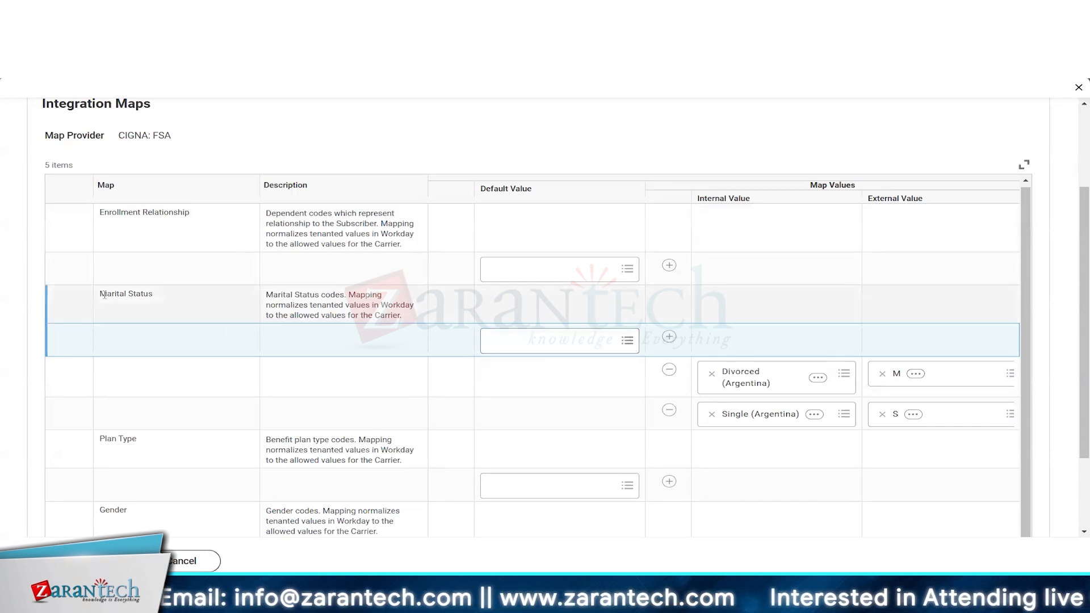
{"action": "left_click_drag", "start_coordinate": [105, 295], "coordinate": [191, 301]}
{"action": "left_click", "coordinate": [455, 351]}
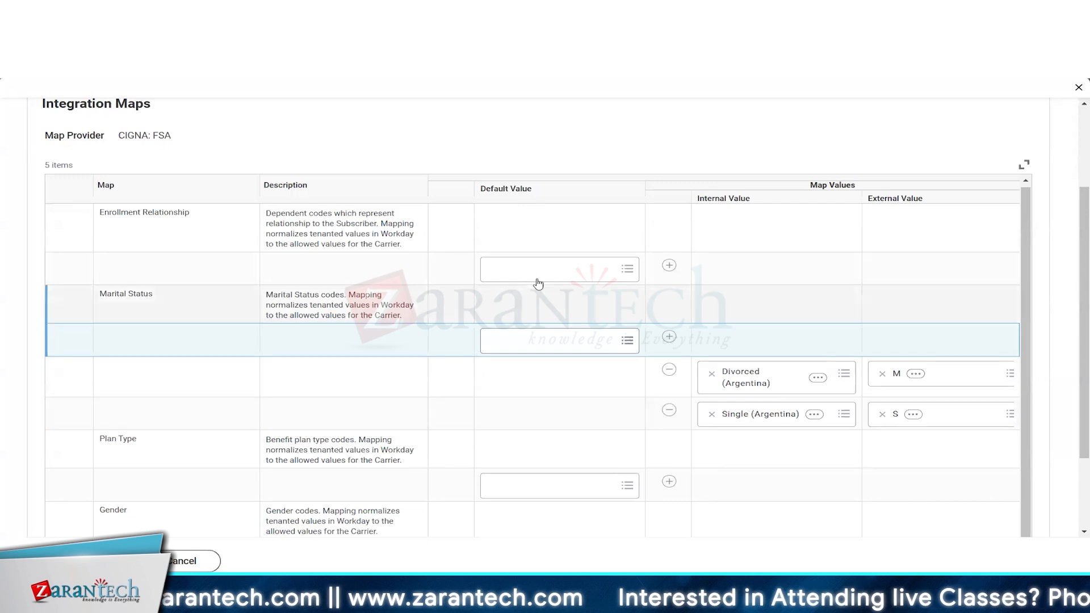
{"action": "left_click", "coordinate": [628, 343]}
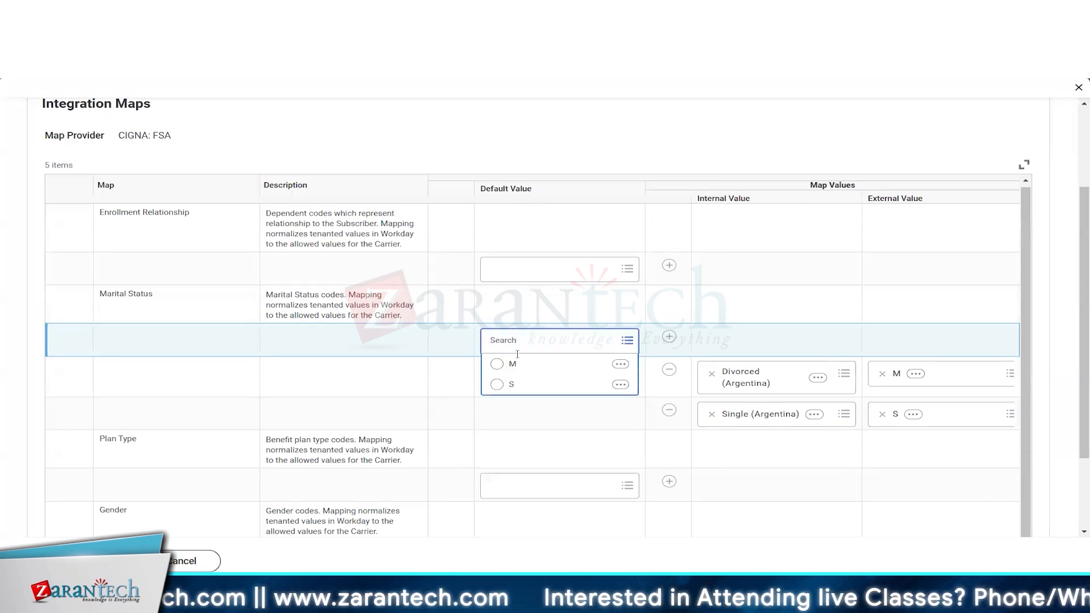
{"action": "left_click", "coordinate": [537, 385]}
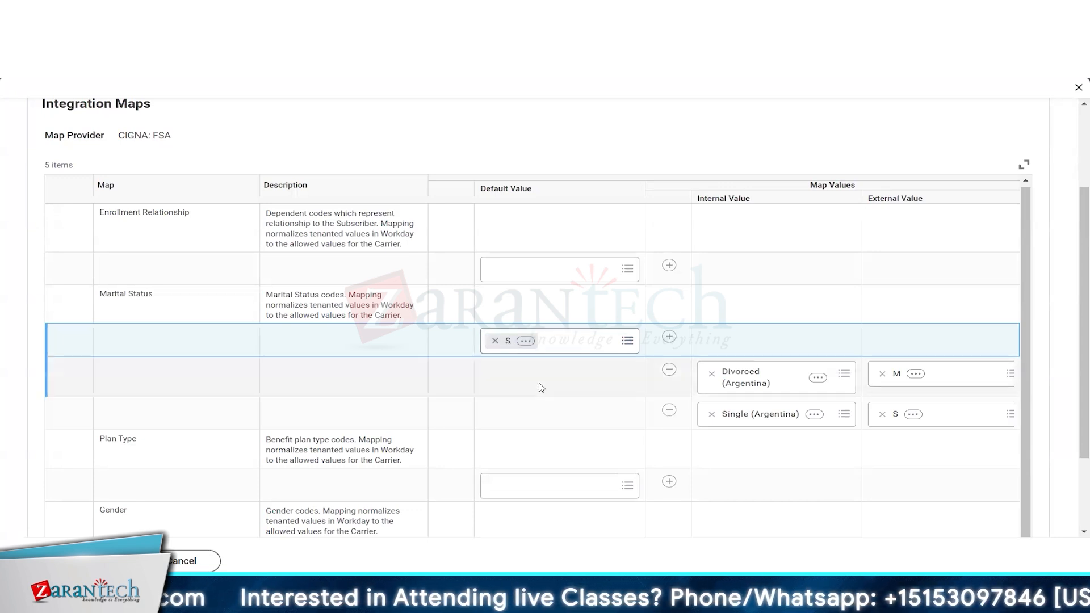
{"action": "left_click", "coordinate": [744, 381]}
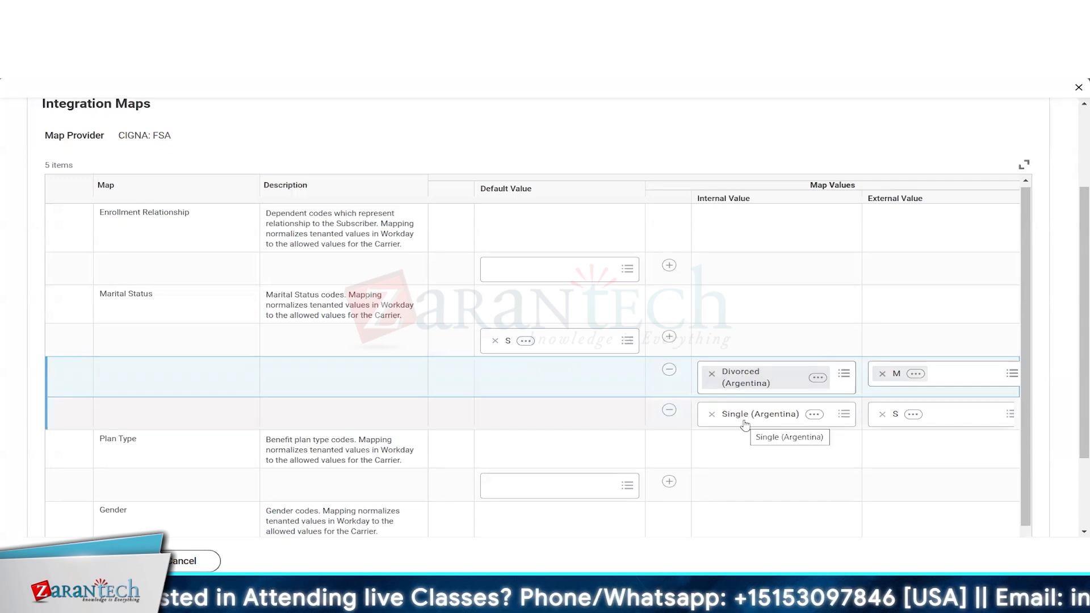
{"action": "left_click", "coordinate": [499, 341]}
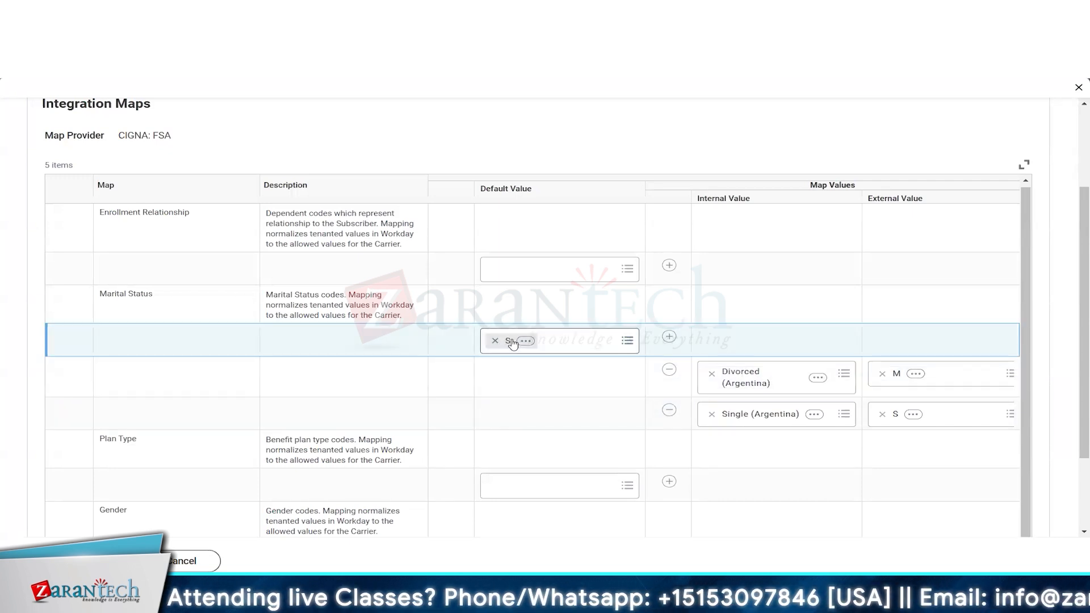
Step: Review the remaining Plan Type, Gender and Account Number maps and their descriptions
{"action": "scroll", "coordinate": [374, 341], "scroll_direction": "down", "scroll_amount": 1}
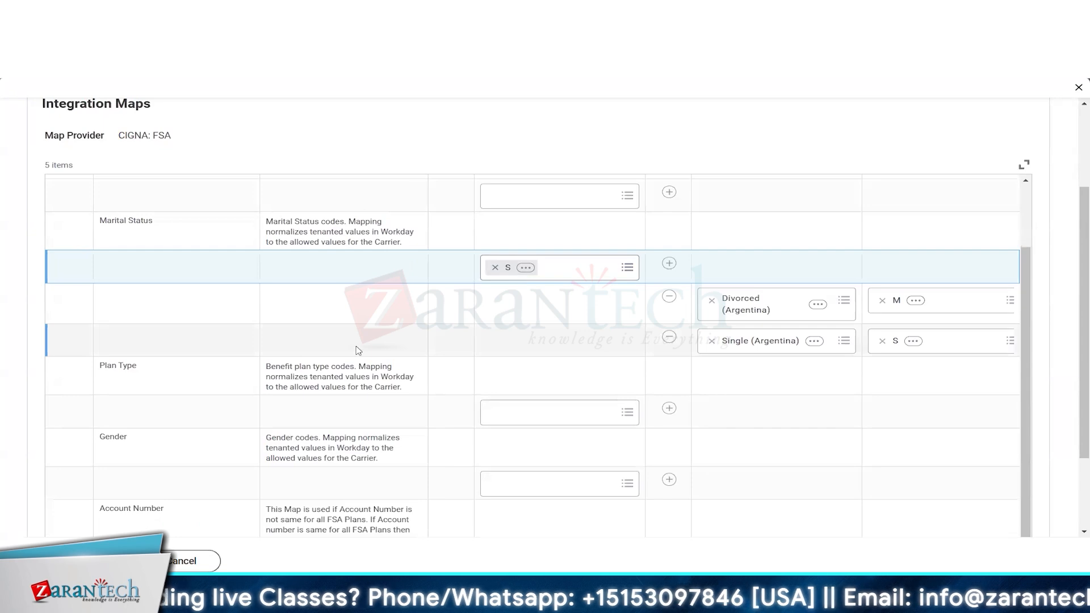
{"action": "left_click", "coordinate": [176, 379]}
{"action": "left_click", "coordinate": [189, 443]}
{"action": "scroll", "coordinate": [197, 467], "scroll_direction": "down", "scroll_amount": 1}
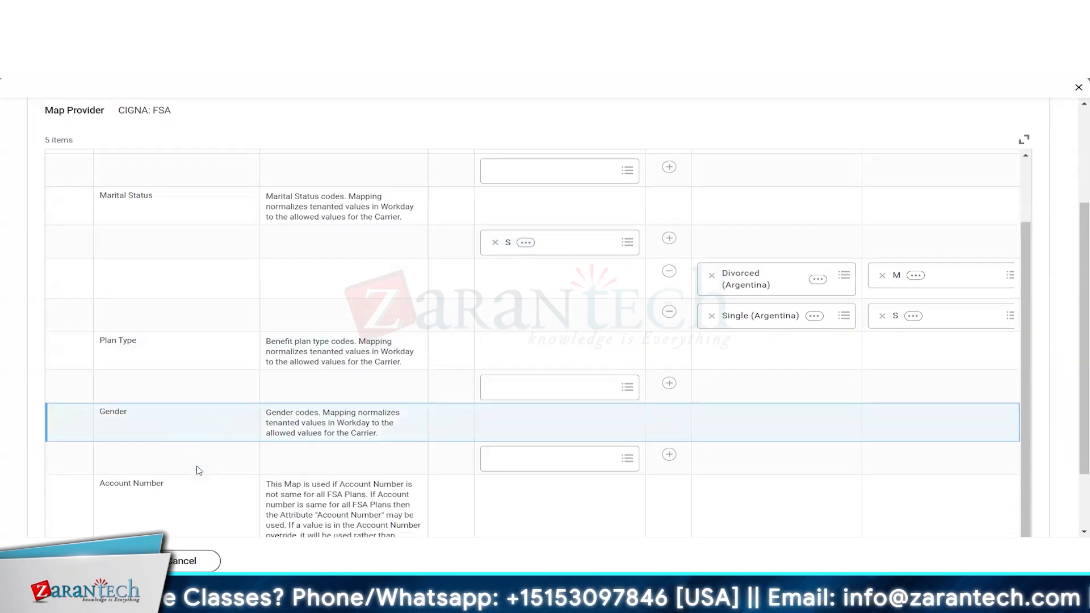
{"action": "scroll", "coordinate": [199, 470], "scroll_direction": "down", "scroll_amount": 1}
{"action": "left_click", "coordinate": [200, 427]}
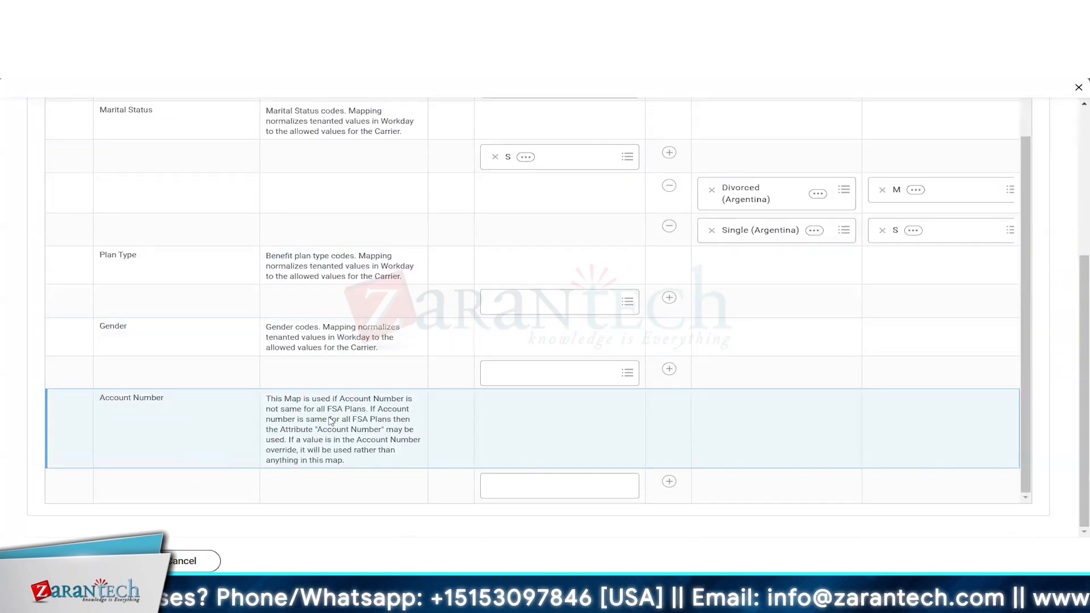
Step: Save the integration maps configuration and display the integration maps on the integration system's page
{"action": "scroll", "coordinate": [237, 309], "scroll_direction": "up", "scroll_amount": 5}
{"action": "left_click", "coordinate": [212, 377]}
{"action": "scroll", "coordinate": [209, 388], "scroll_direction": "down", "scroll_amount": 1}
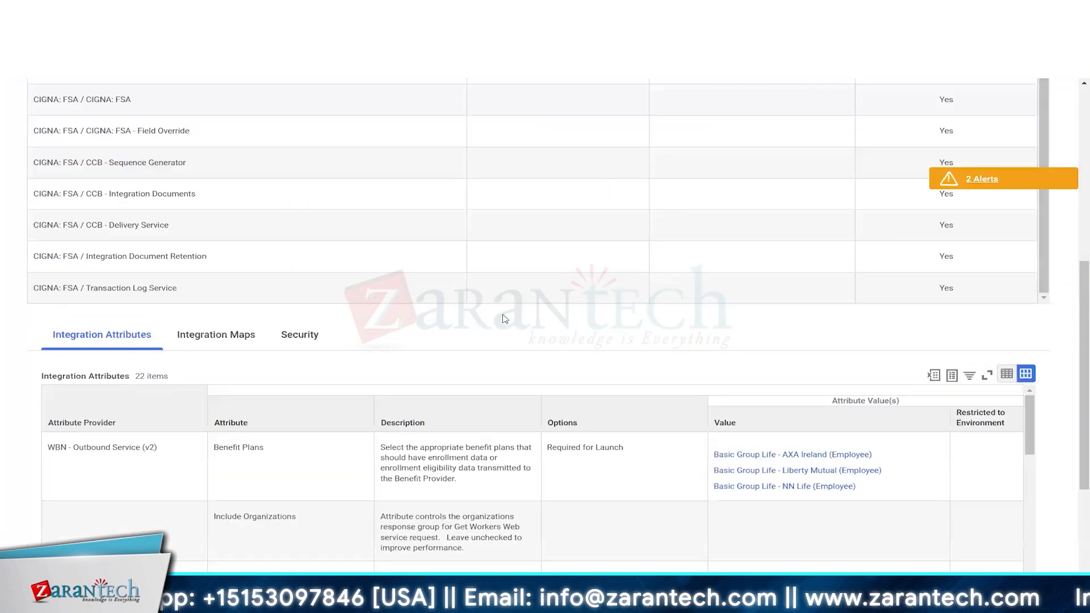
{"action": "scroll", "coordinate": [504, 319], "scroll_direction": "down", "scroll_amount": 1}
{"action": "left_click", "coordinate": [201, 271]}
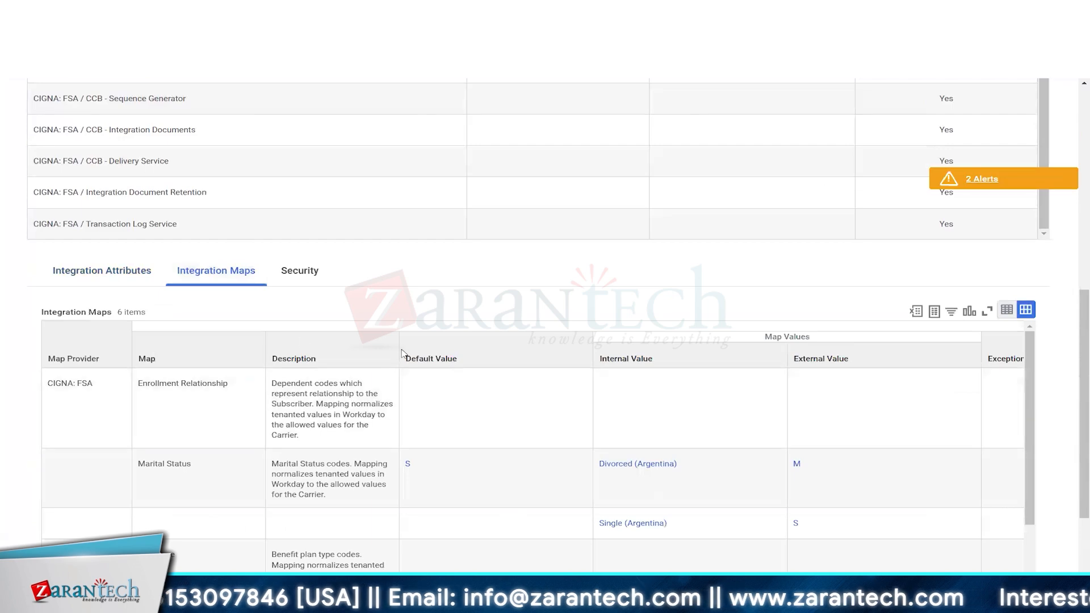
Step: Examine the saved Marital Status map with its default, internal and external values
{"action": "left_click", "coordinate": [513, 482]}
{"action": "scroll", "coordinate": [513, 459], "scroll_direction": "down", "scroll_amount": 1}
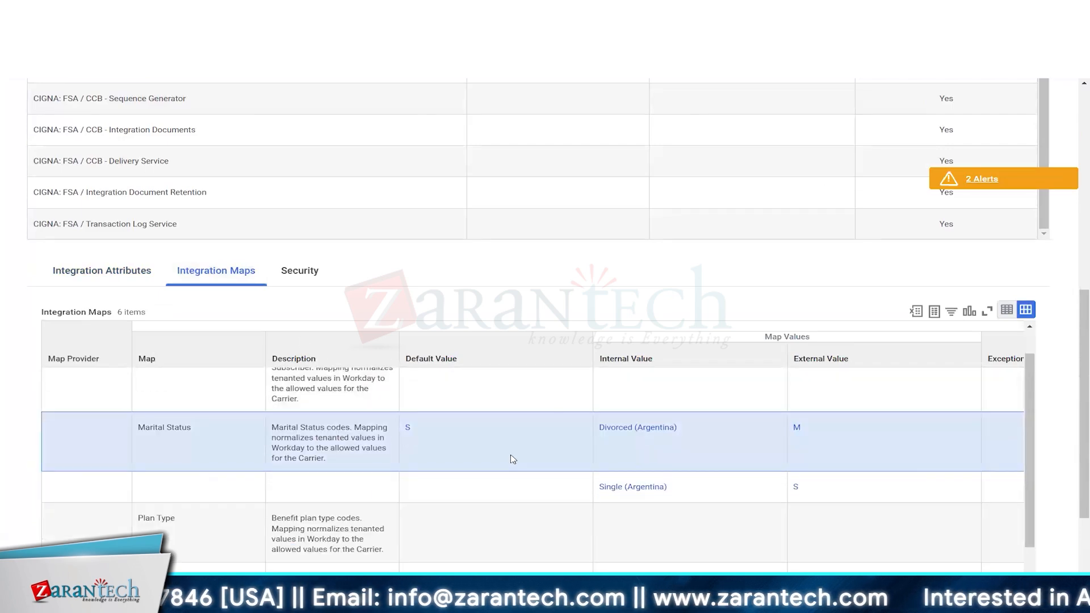
{"action": "scroll", "coordinate": [506, 445], "scroll_direction": "down", "scroll_amount": 2}
{"action": "scroll", "coordinate": [506, 445], "scroll_direction": "up", "scroll_amount": 3}
{"action": "scroll", "coordinate": [20, 401], "scroll_direction": "down", "scroll_amount": 2}
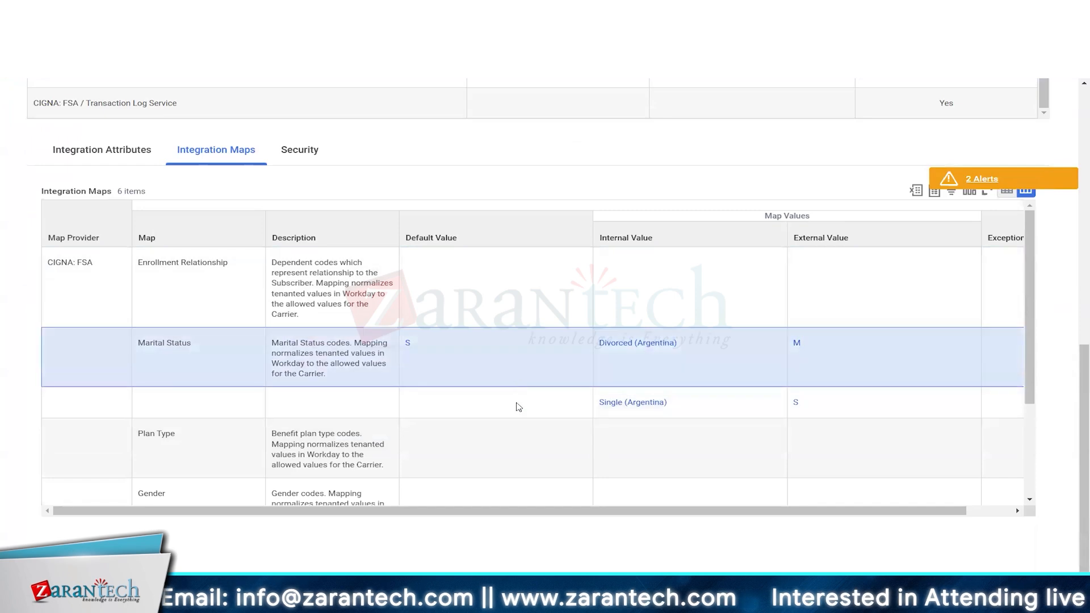
{"action": "scroll", "coordinate": [518, 407], "scroll_direction": "up", "scroll_amount": 2}
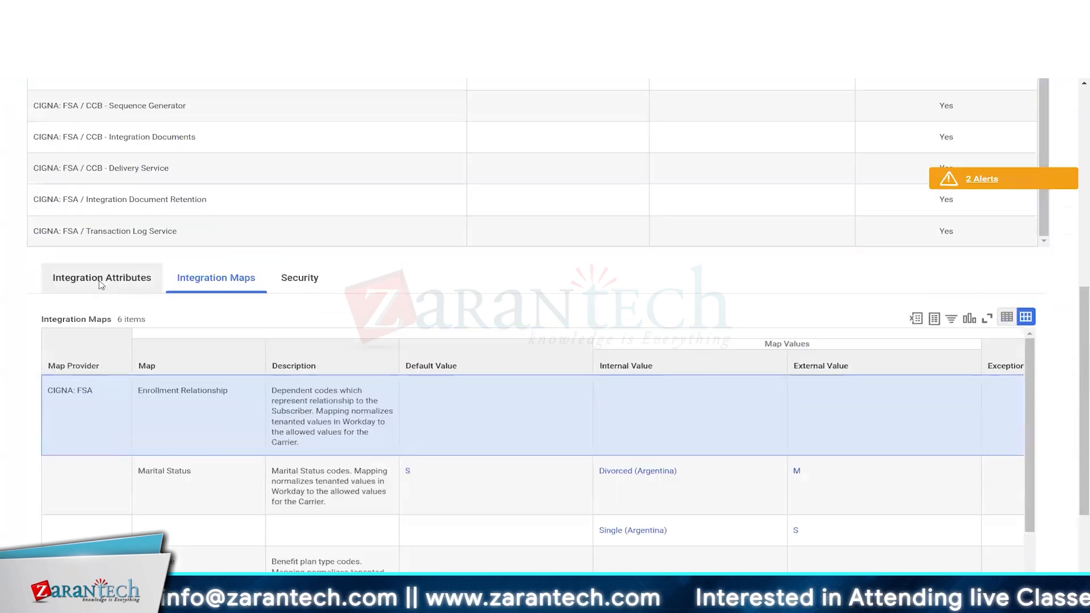
Step: View the integration attributes of the integration system and return to its integration maps
{"action": "left_click", "coordinate": [101, 284]}
{"action": "left_click", "coordinate": [215, 287]}
{"action": "left_click", "coordinate": [102, 282]}
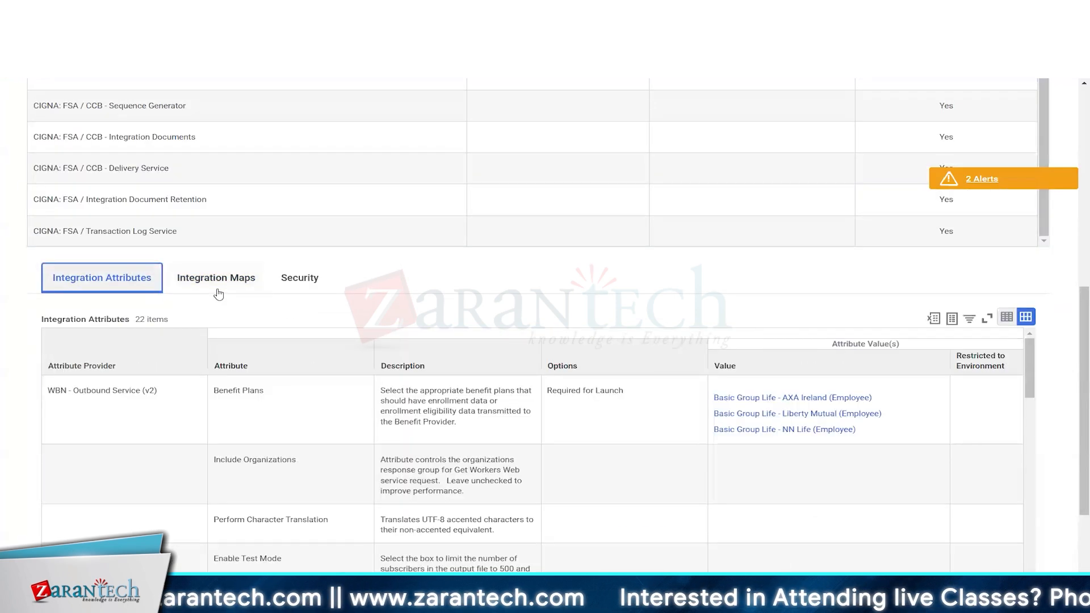
{"action": "left_click", "coordinate": [218, 291]}
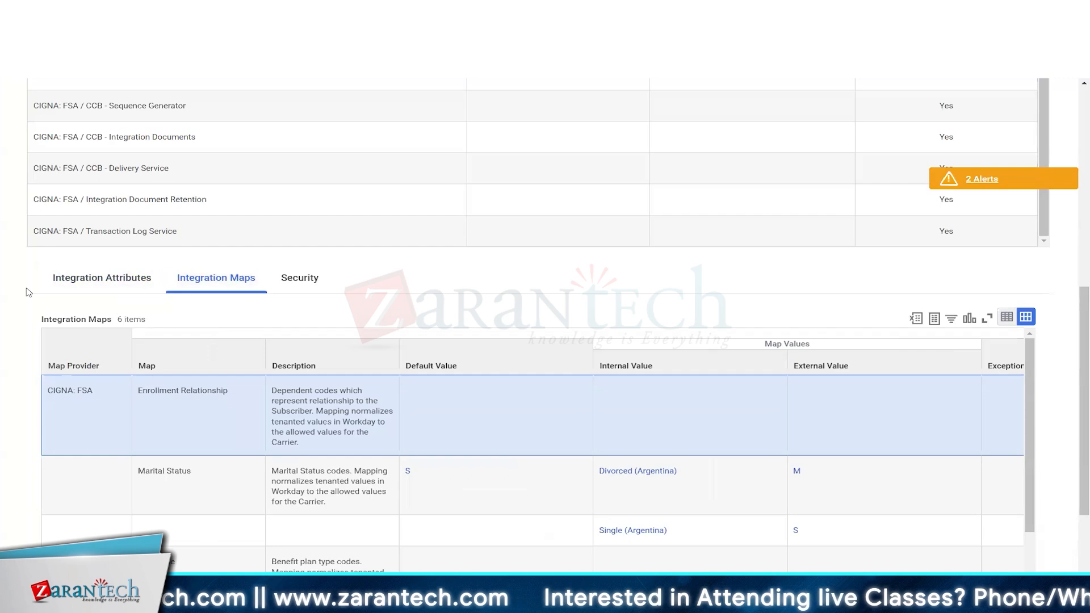
Step: Compare the integration system's integration attributes with its integration maps, ending on the attributes
{"action": "scroll", "coordinate": [28, 293], "scroll_direction": "up", "scroll_amount": 1}
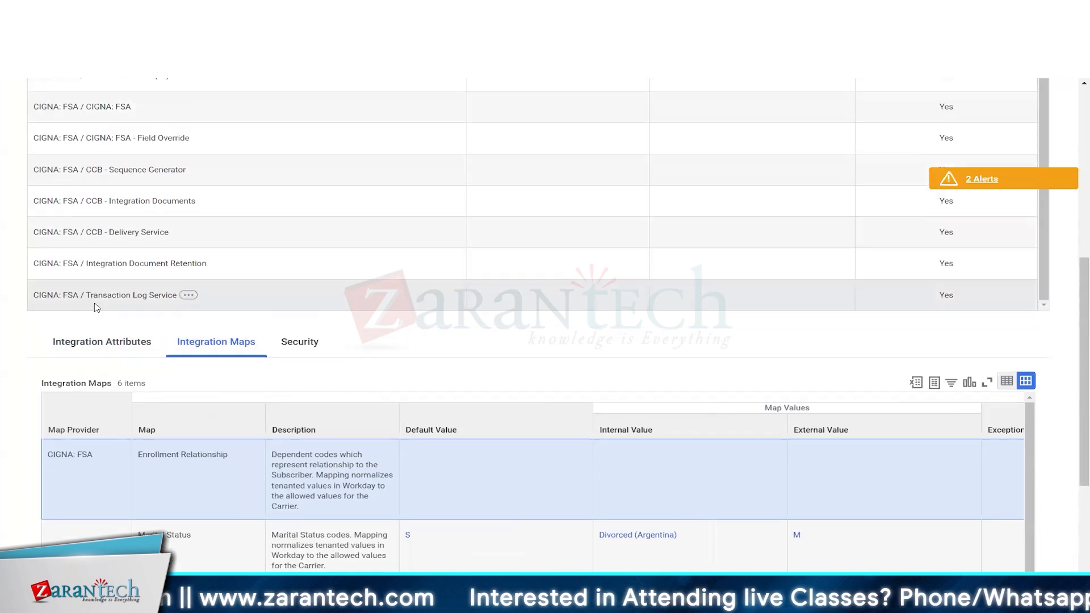
{"action": "left_click", "coordinate": [96, 346]}
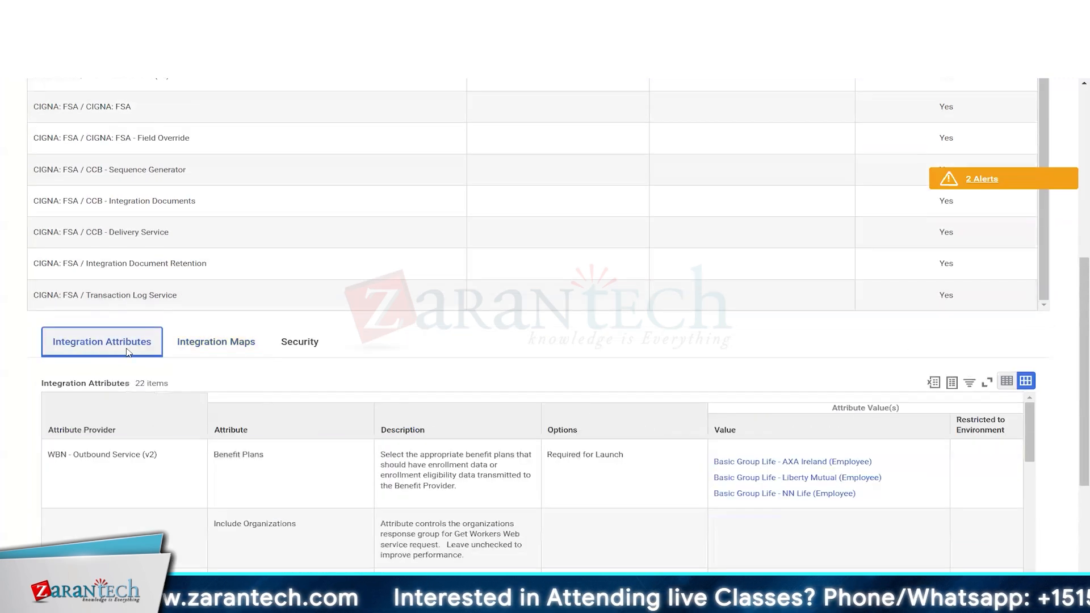
{"action": "left_click", "coordinate": [216, 352]}
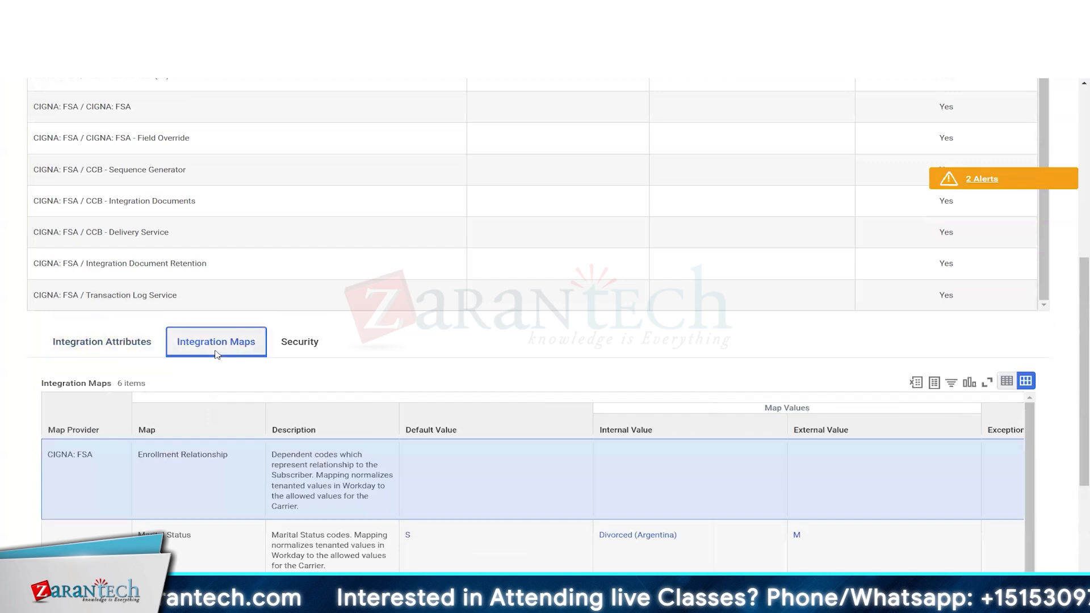
{"action": "left_click", "coordinate": [105, 347]}
Step: Examine the integration system's basic details and the CIGNA: FSA integration template it uses
{"action": "scroll", "coordinate": [311, 277], "scroll_direction": "up", "scroll_amount": 6}
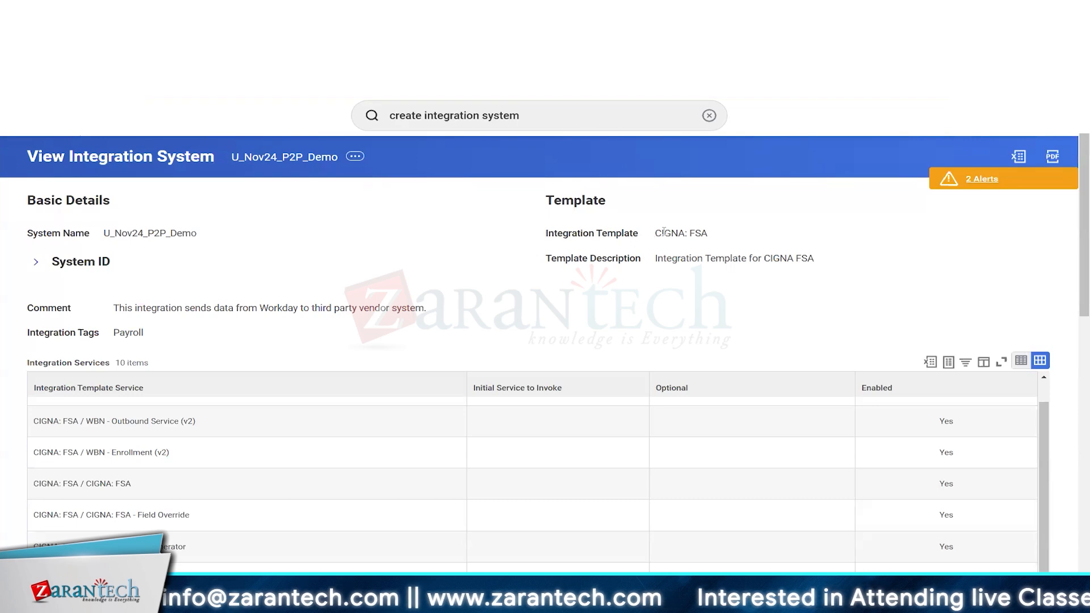
{"action": "double_click", "coordinate": [664, 232]}
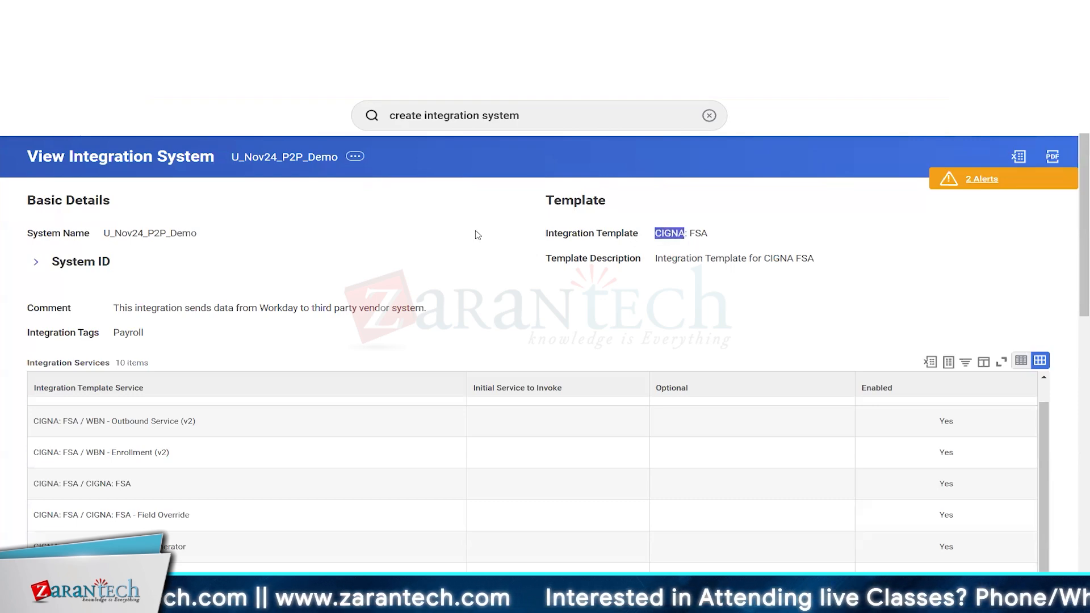
{"action": "scroll", "coordinate": [9, 296], "scroll_direction": "down", "scroll_amount": 5}
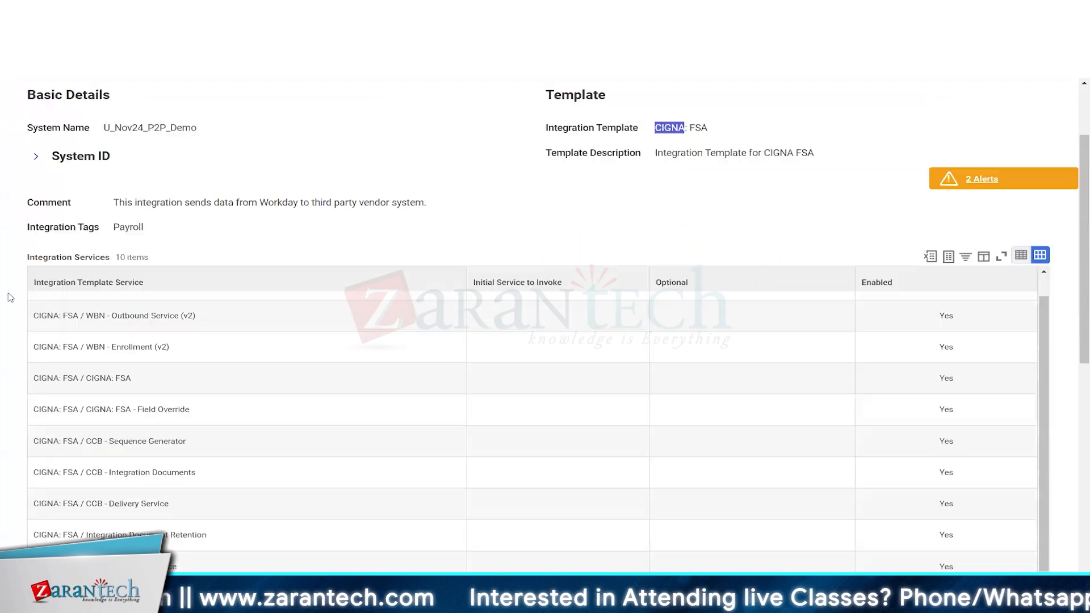
{"action": "scroll", "coordinate": [10, 296], "scroll_direction": "up", "scroll_amount": 5}
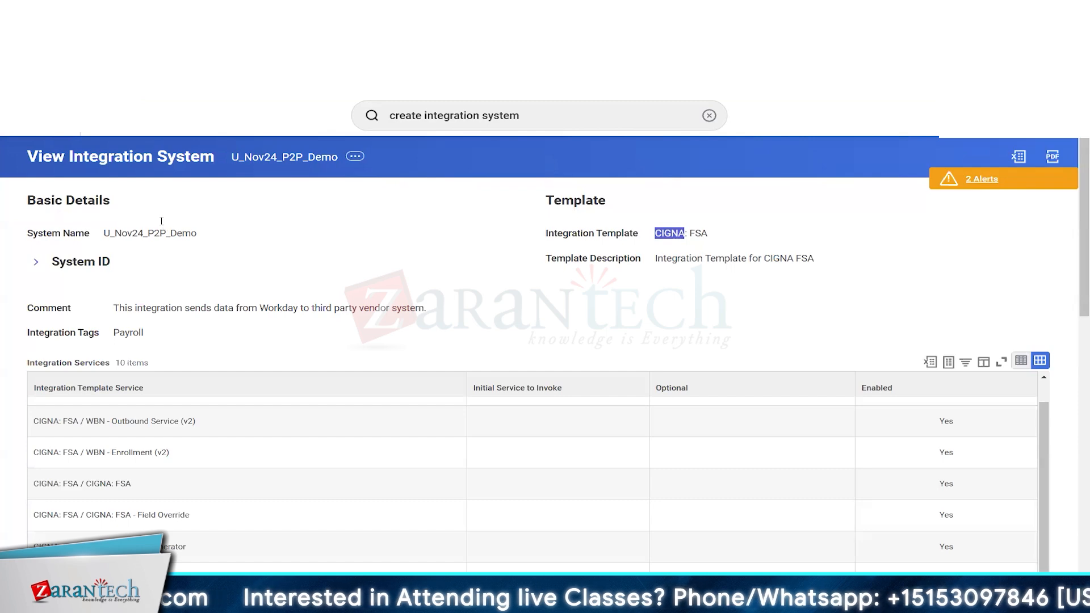
{"action": "left_click", "coordinate": [163, 231]}
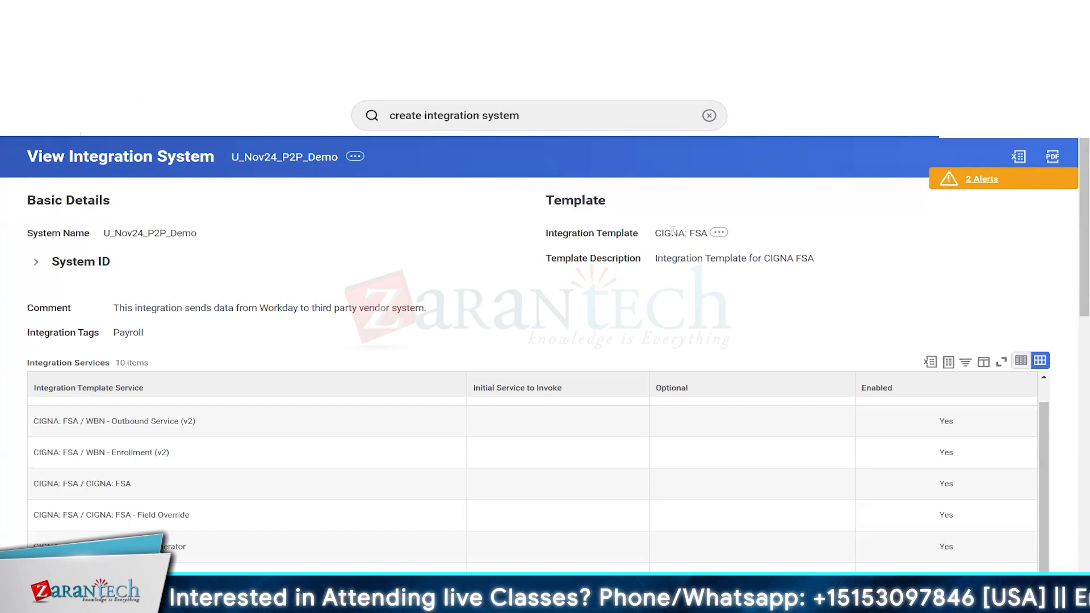
{"action": "double_click", "coordinate": [673, 231]}
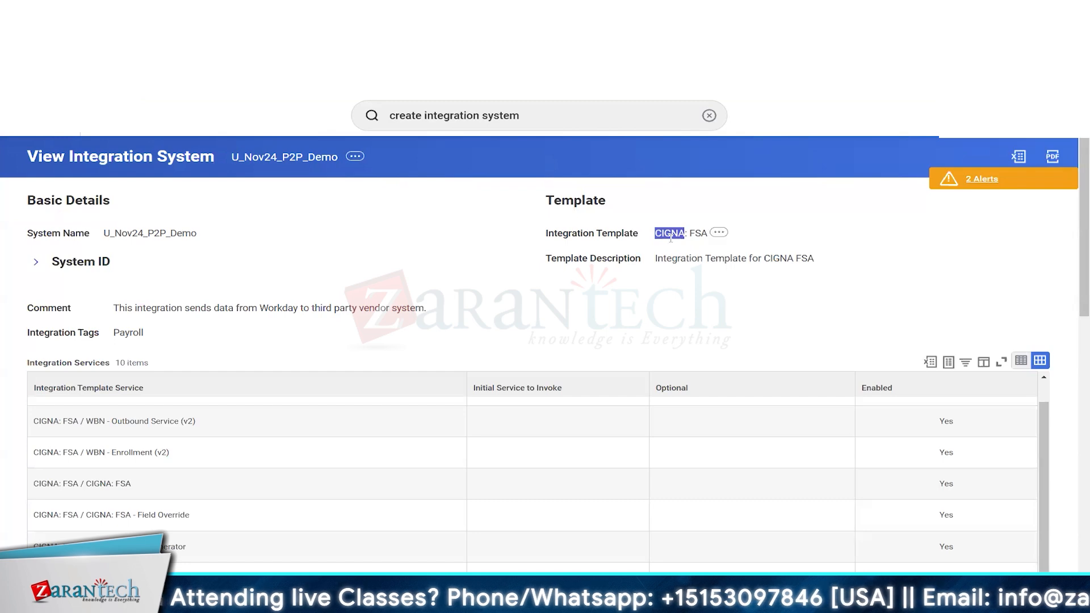
{"action": "double_click", "coordinate": [669, 234]}
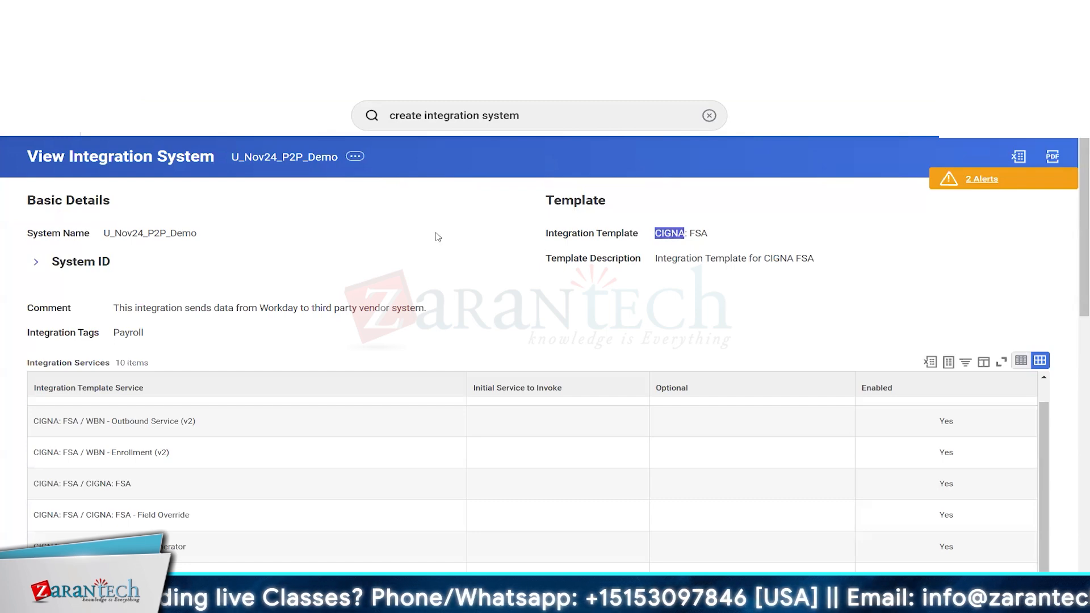
{"action": "scroll", "coordinate": [439, 237], "scroll_direction": "down", "scroll_amount": 1}
{"action": "scroll", "coordinate": [437, 237], "scroll_direction": "up", "scroll_amount": 1}
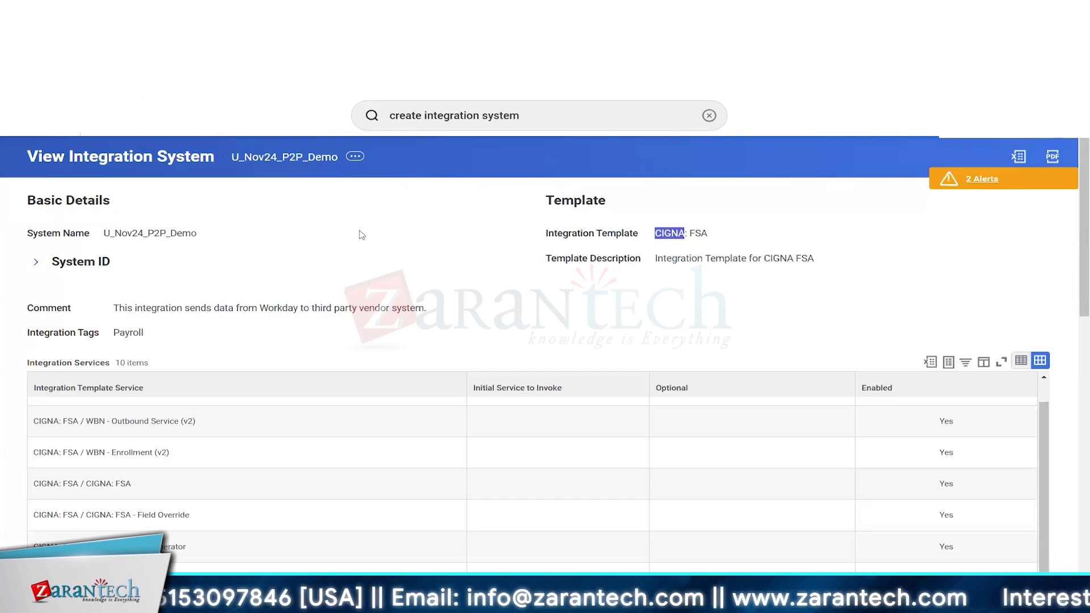
Step: Examine the CIGNA: FSA - Field Override service in the list of integration services
{"action": "scroll", "coordinate": [41, 372], "scroll_direction": "down", "scroll_amount": 2}
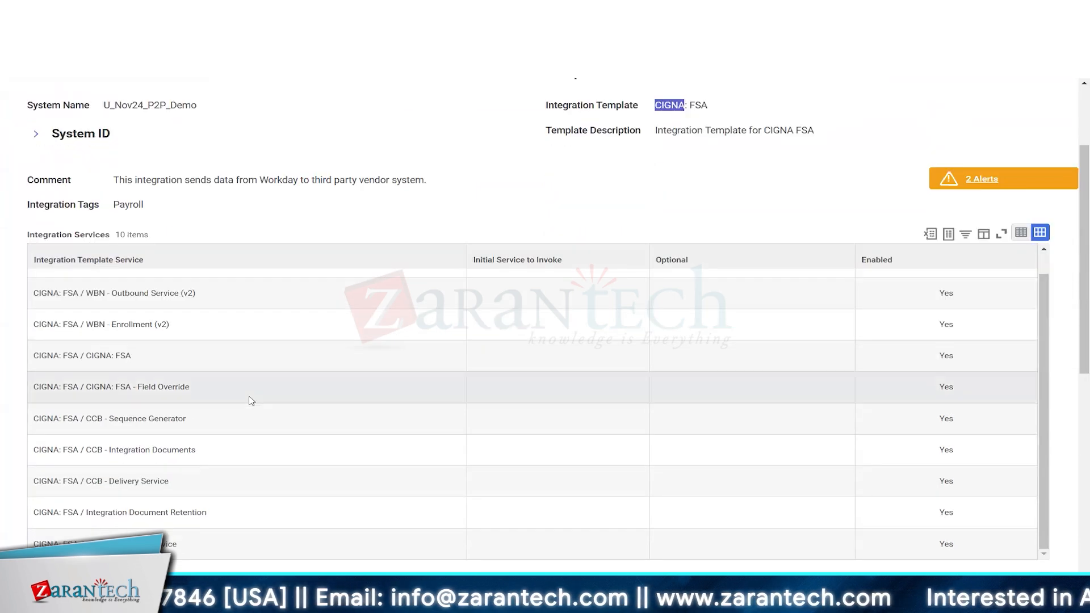
{"action": "left_click", "coordinate": [251, 401]}
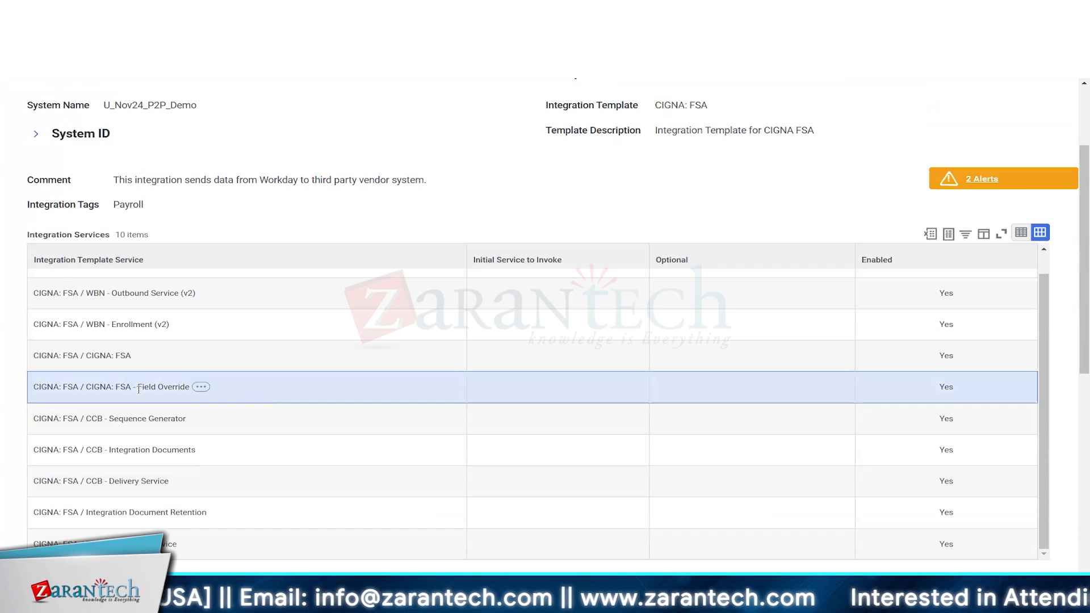
{"action": "left_click_drag", "start_coordinate": [138, 389], "coordinate": [320, 392]}
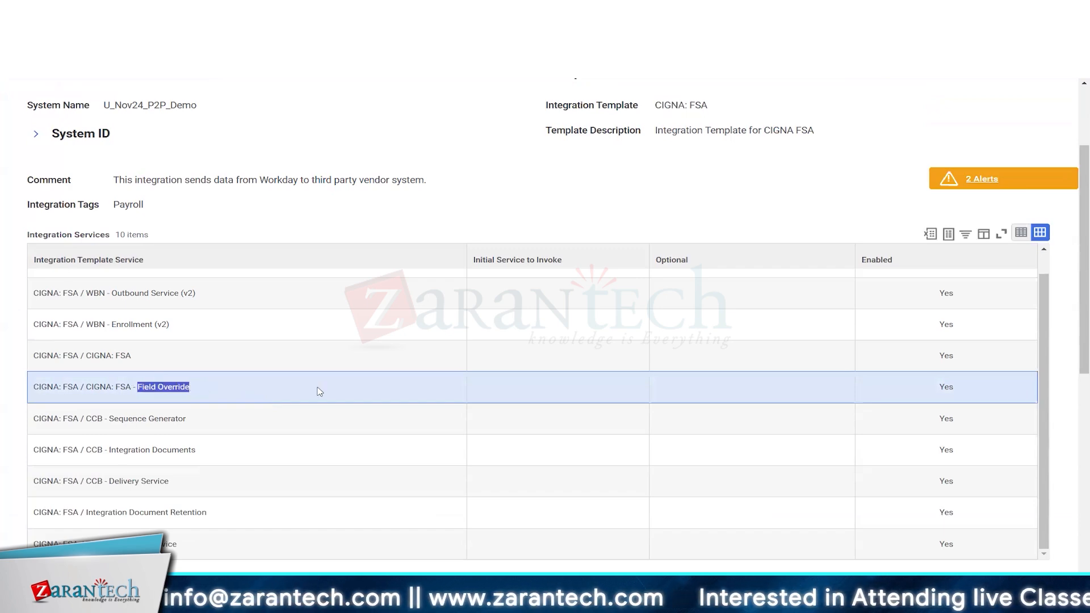
{"action": "left_click", "coordinate": [158, 390]}
{"action": "left_click_drag", "start_coordinate": [139, 387], "coordinate": [187, 388]}
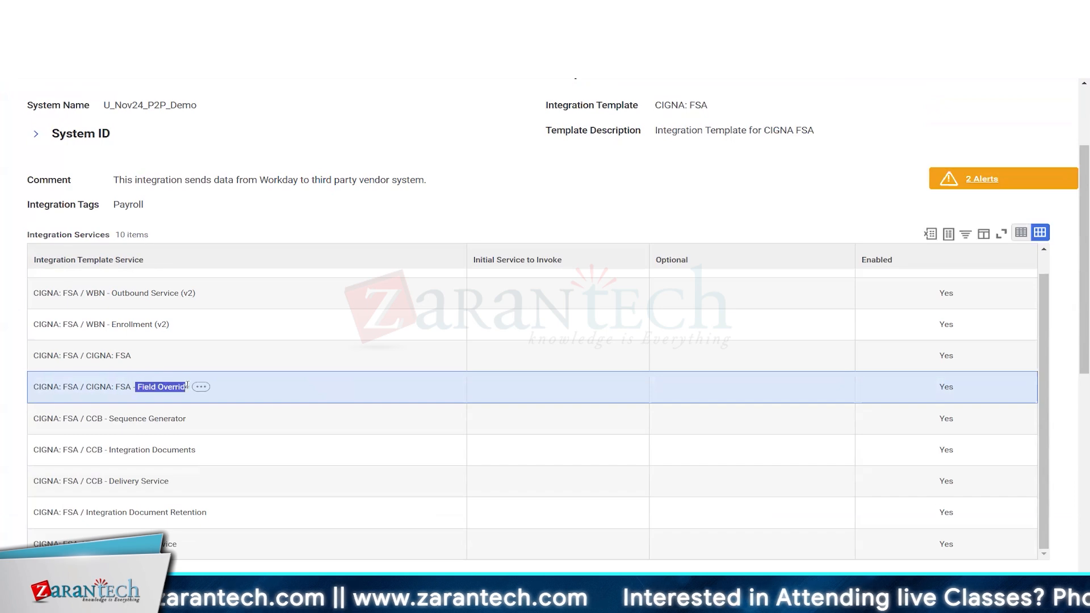
{"action": "left_click", "coordinate": [291, 391]}
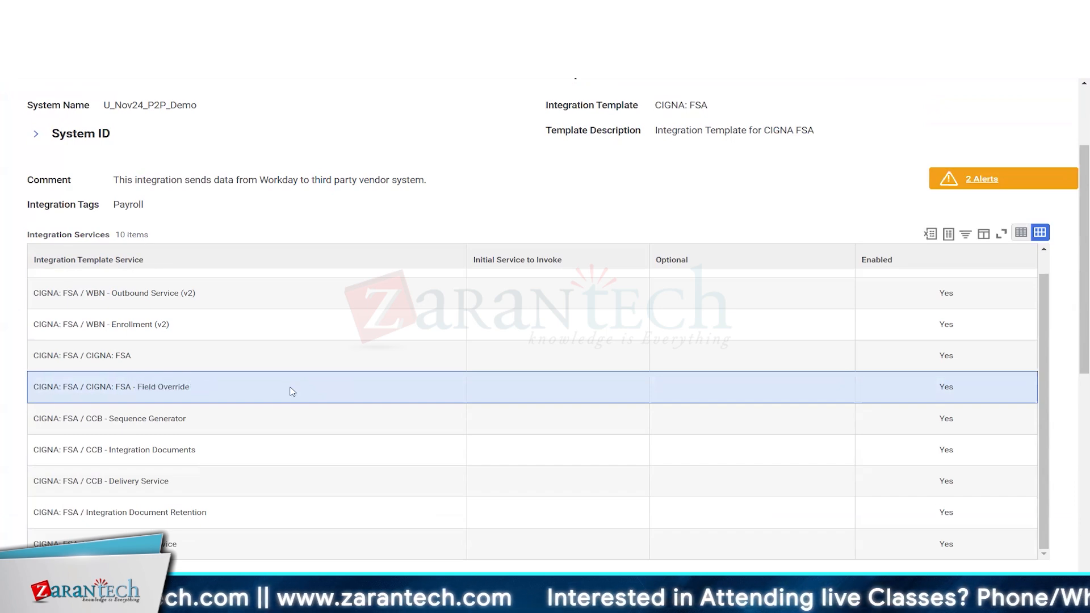
{"action": "scroll", "coordinate": [291, 392], "scroll_direction": "up", "scroll_amount": 2}
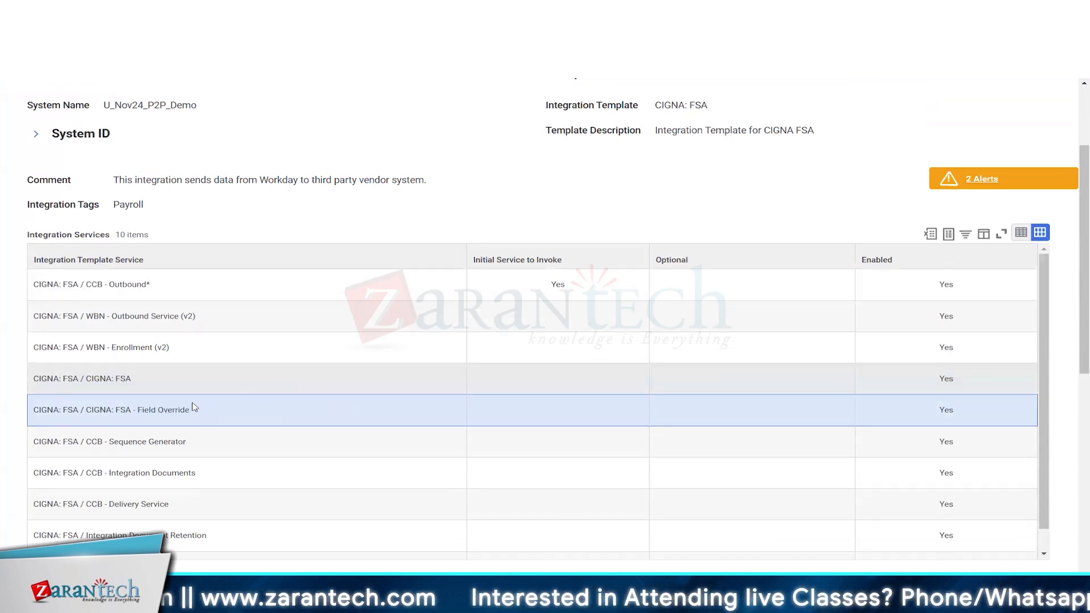
{"action": "left_click_drag", "start_coordinate": [137, 410], "coordinate": [176, 410]}
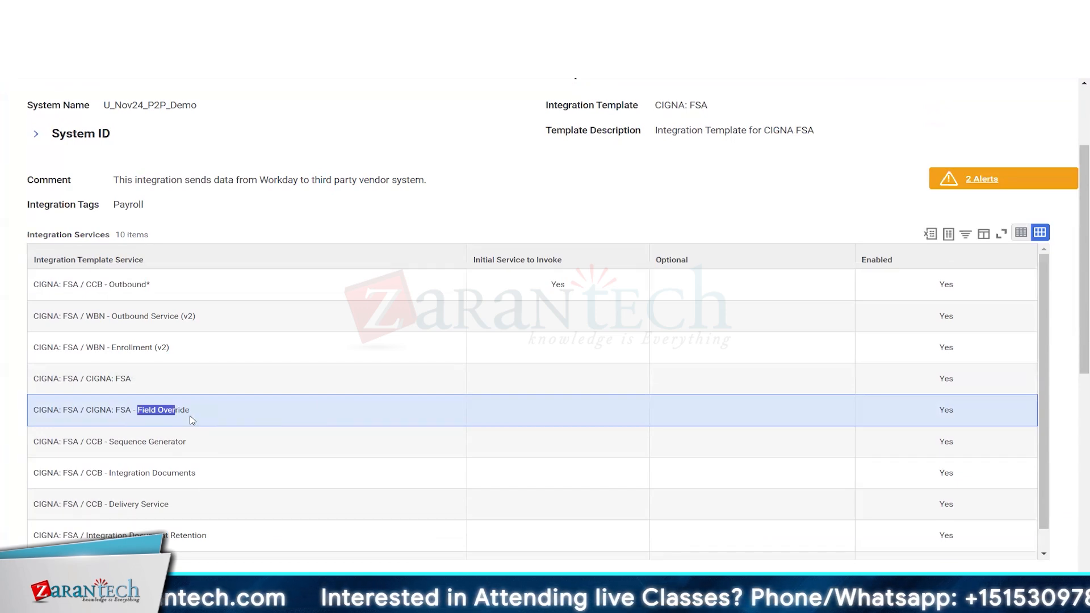
{"action": "left_click", "coordinate": [255, 419]}
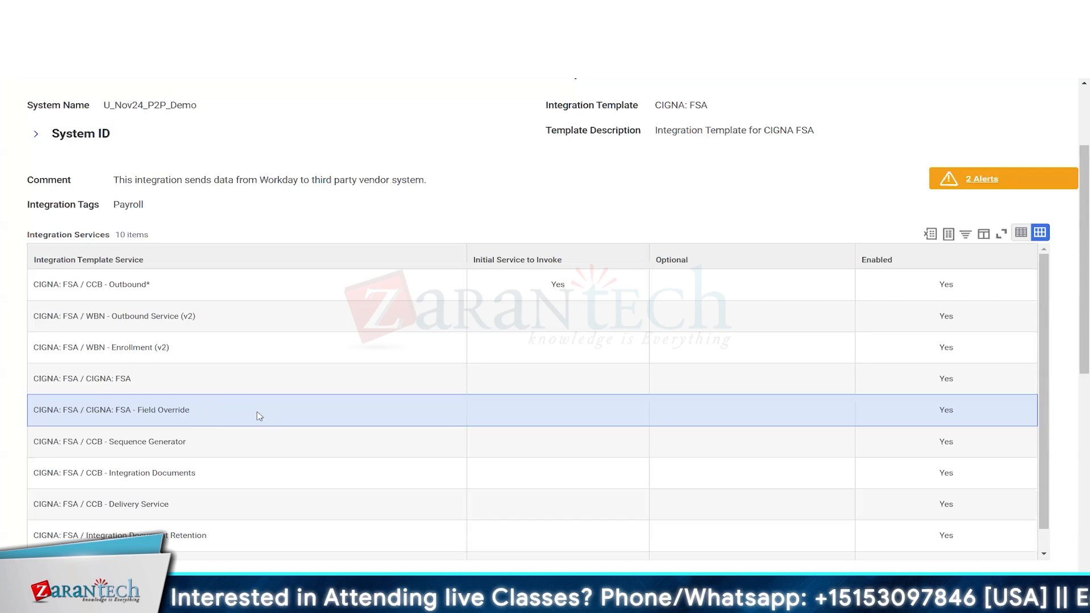
{"action": "double_click", "coordinate": [50, 413]}
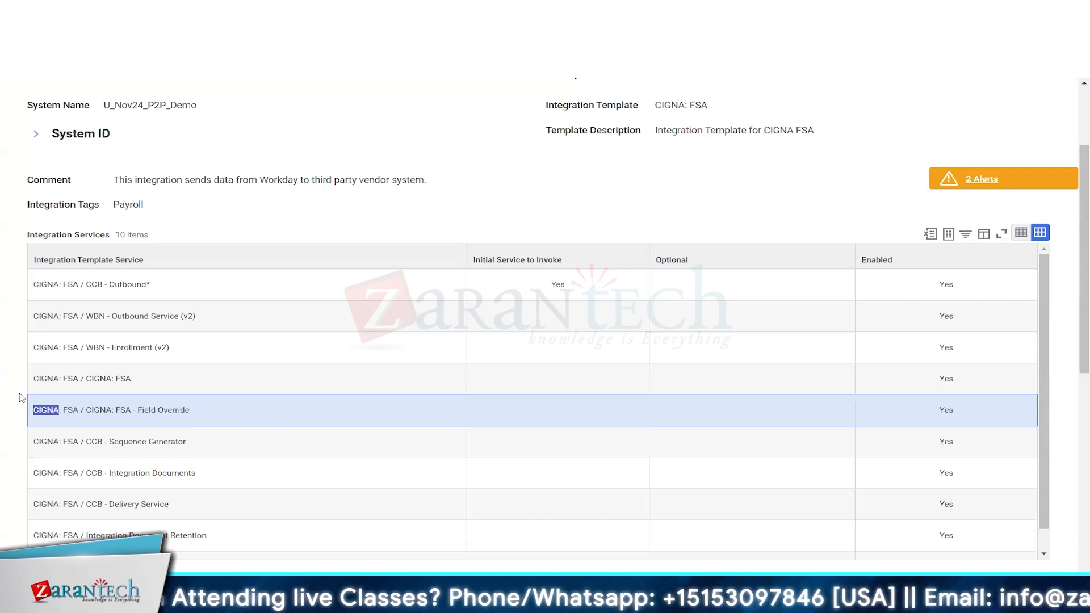
Step: Review the integration system header, the Field Override service row and the integration attributes below the services list
{"action": "scroll", "coordinate": [16, 398], "scroll_direction": "up", "scroll_amount": 1}
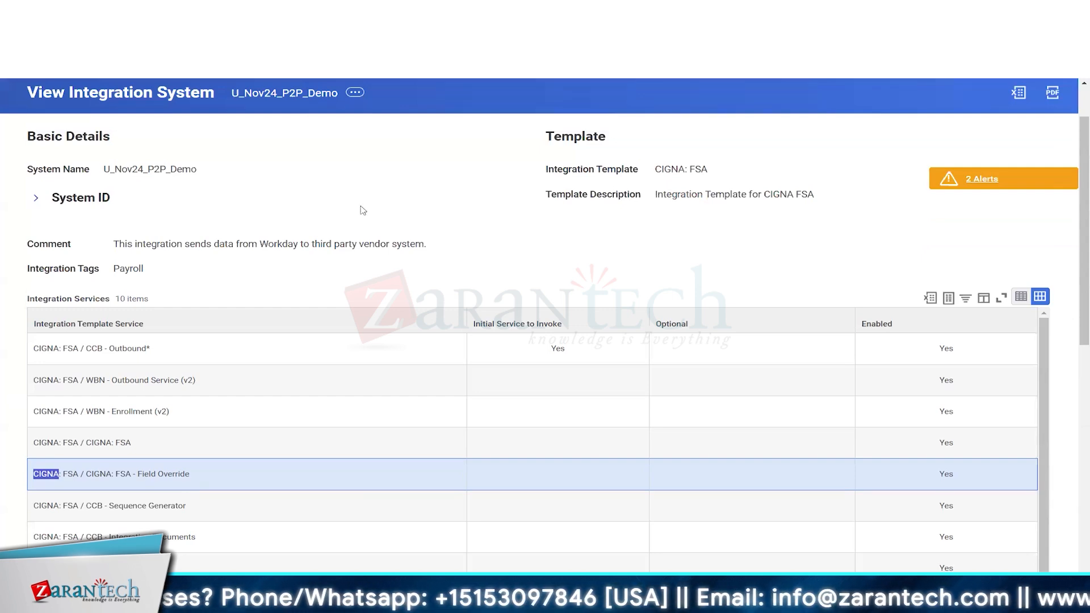
{"action": "left_click", "coordinate": [181, 96]}
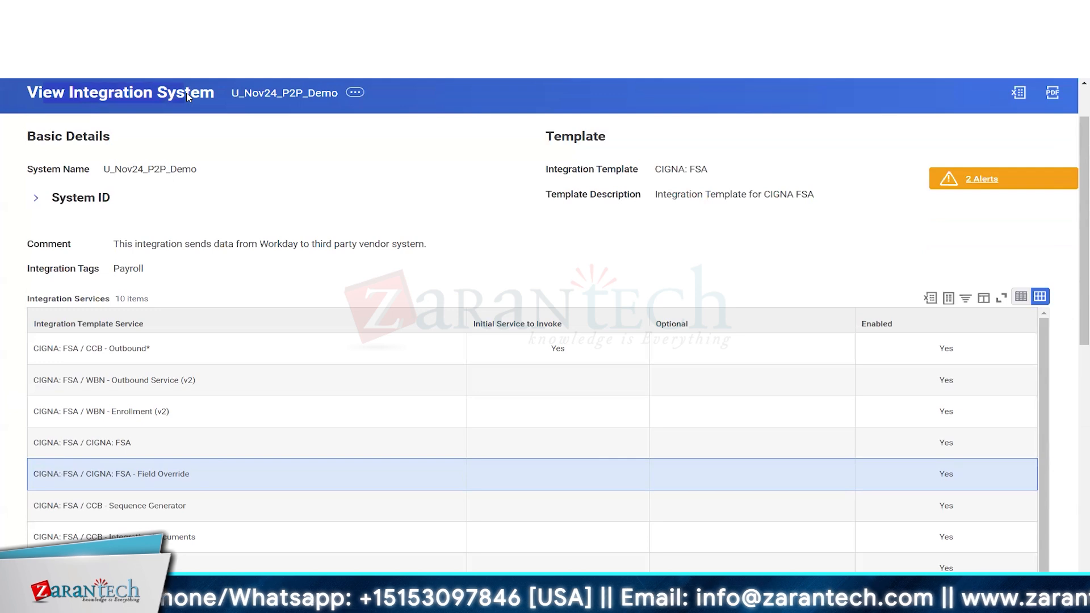
{"action": "scroll", "coordinate": [305, 200], "scroll_direction": "down", "scroll_amount": 2}
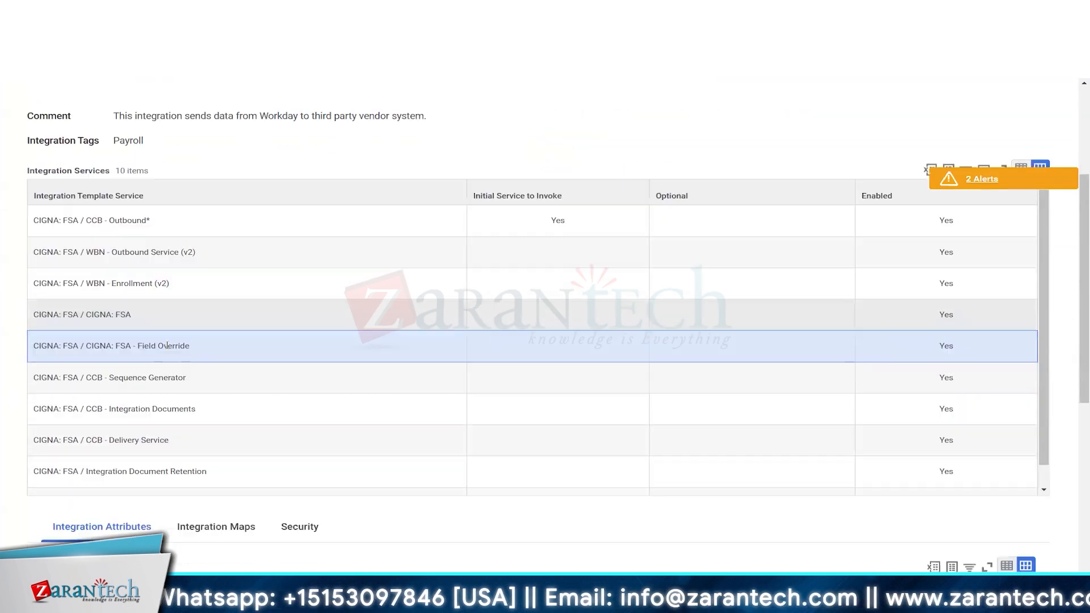
{"action": "left_click_drag", "start_coordinate": [137, 346], "coordinate": [193, 345]}
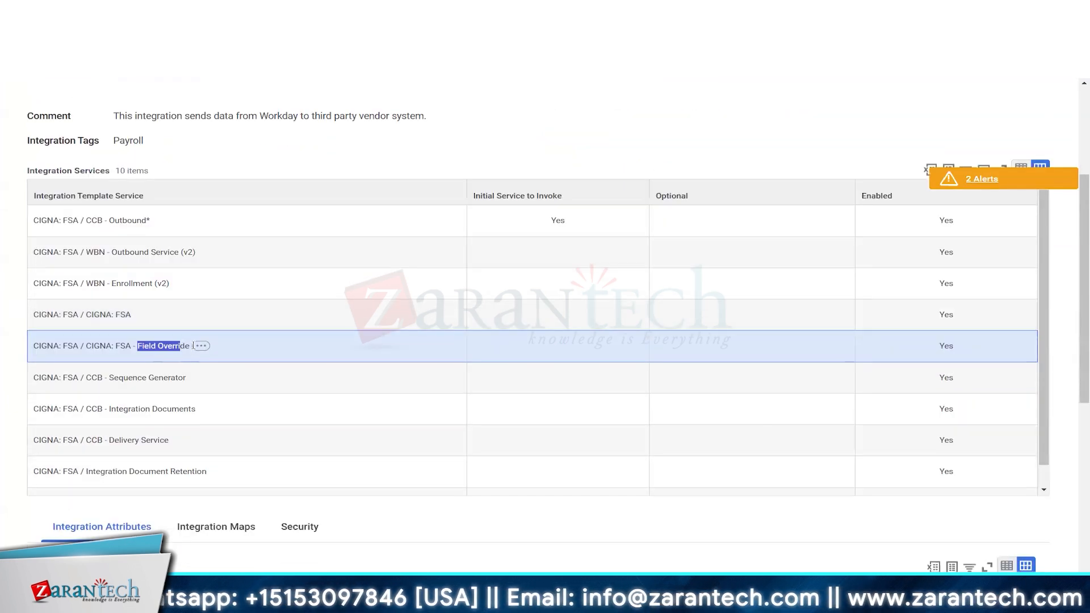
{"action": "left_click", "coordinate": [7, 327]}
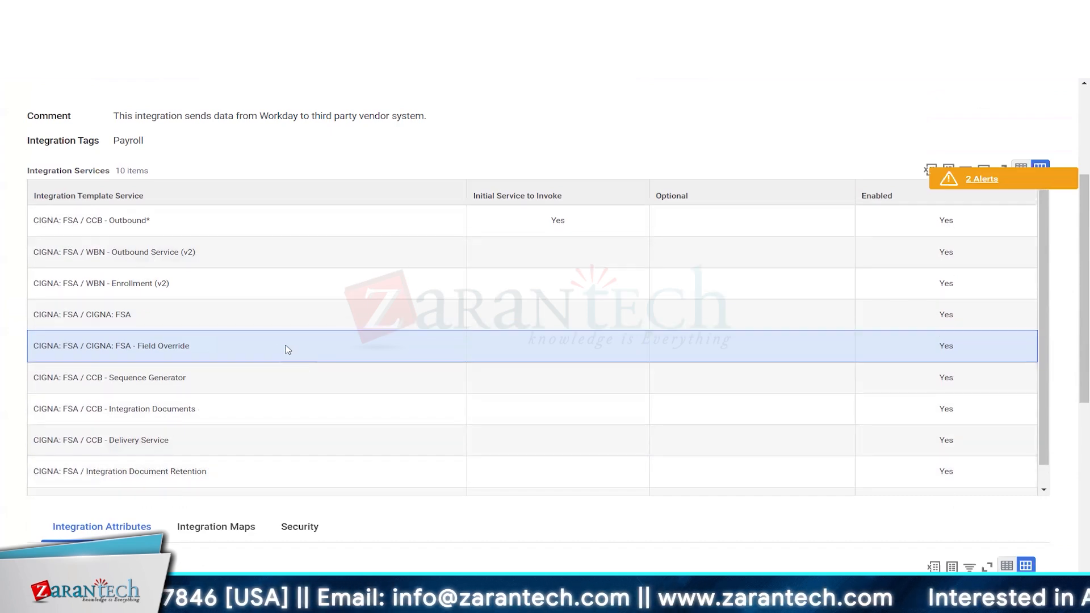
{"action": "scroll", "coordinate": [288, 349], "scroll_direction": "up", "scroll_amount": 2}
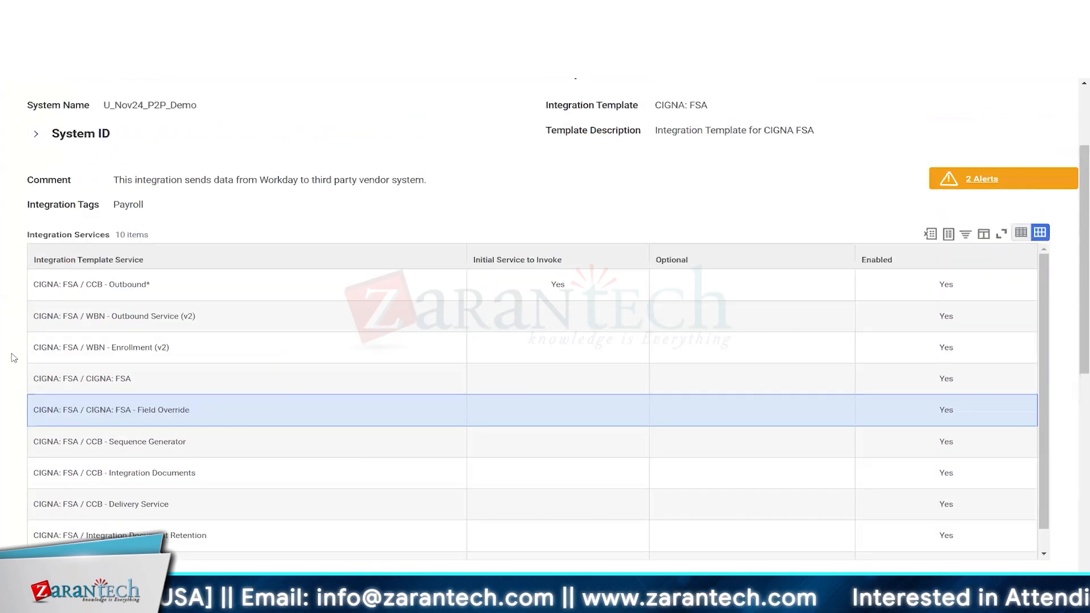
{"action": "scroll", "coordinate": [12, 358], "scroll_direction": "down", "scroll_amount": 3}
{"action": "scroll", "coordinate": [14, 357], "scroll_direction": "down", "scroll_amount": 2}
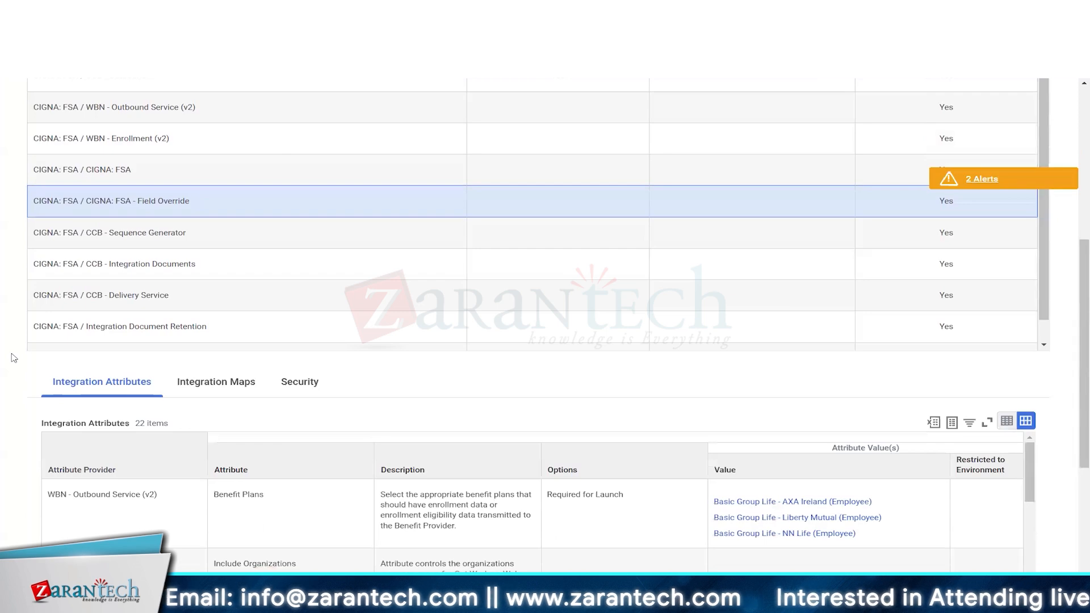
Step: Return to the system's template details and review the Integration Template field and its CIGNA value
{"action": "scroll", "coordinate": [226, 227], "scroll_direction": "up", "scroll_amount": 8}
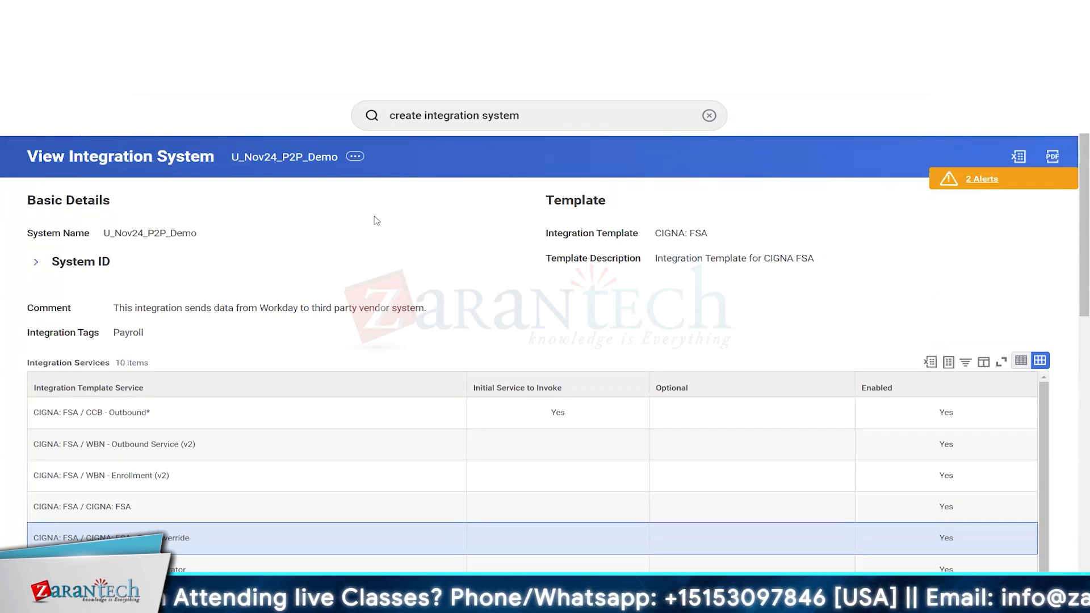
{"action": "double_click", "coordinate": [669, 233]}
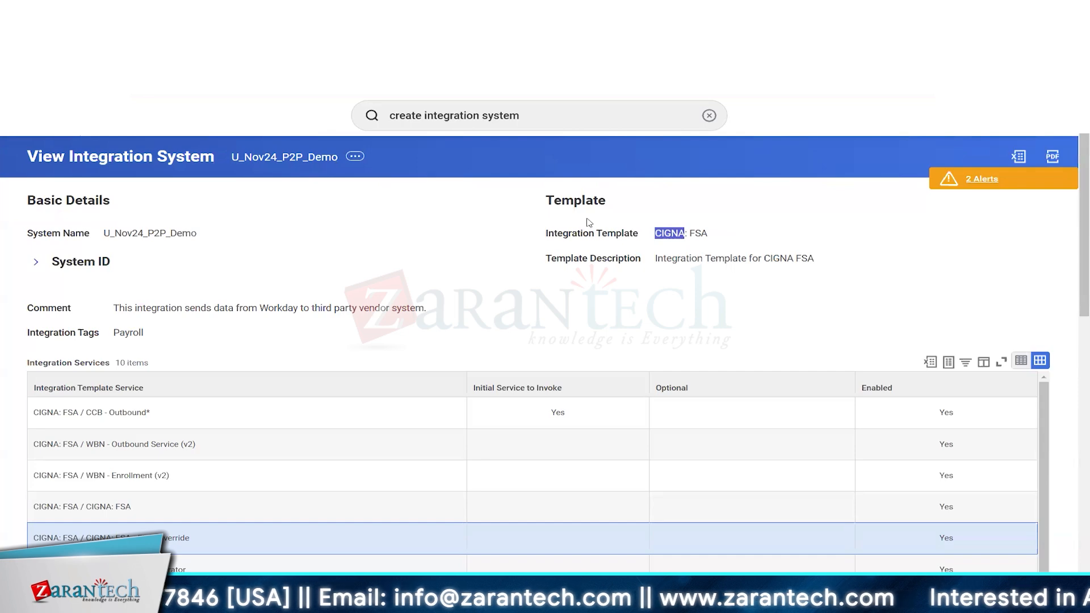
{"action": "triple_click", "coordinate": [568, 235]}
{"action": "left_click", "coordinate": [417, 244]}
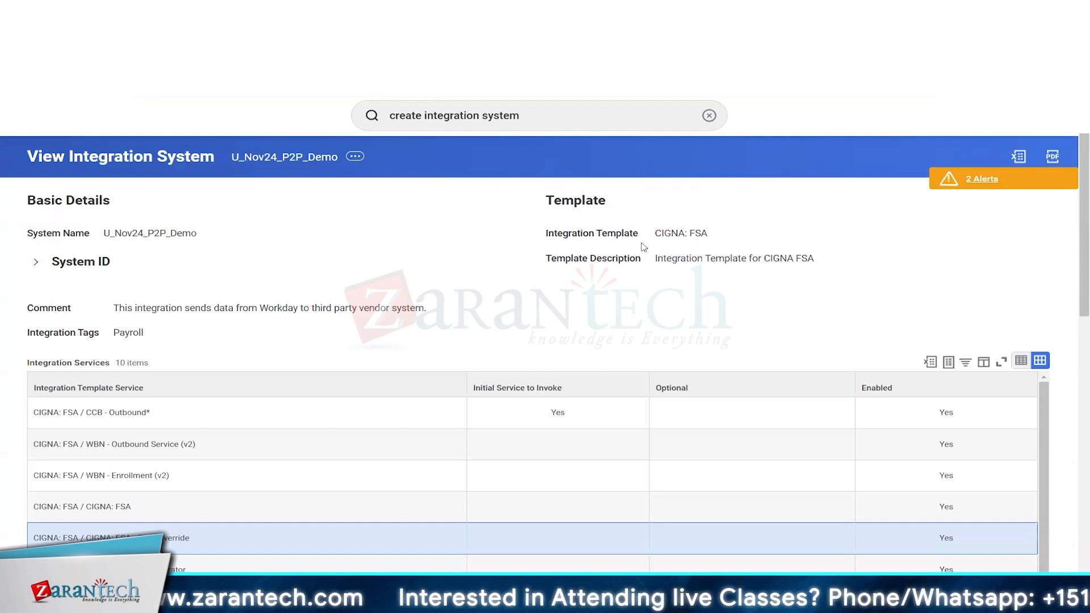
{"action": "left_click_drag", "start_coordinate": [554, 234], "coordinate": [625, 238]}
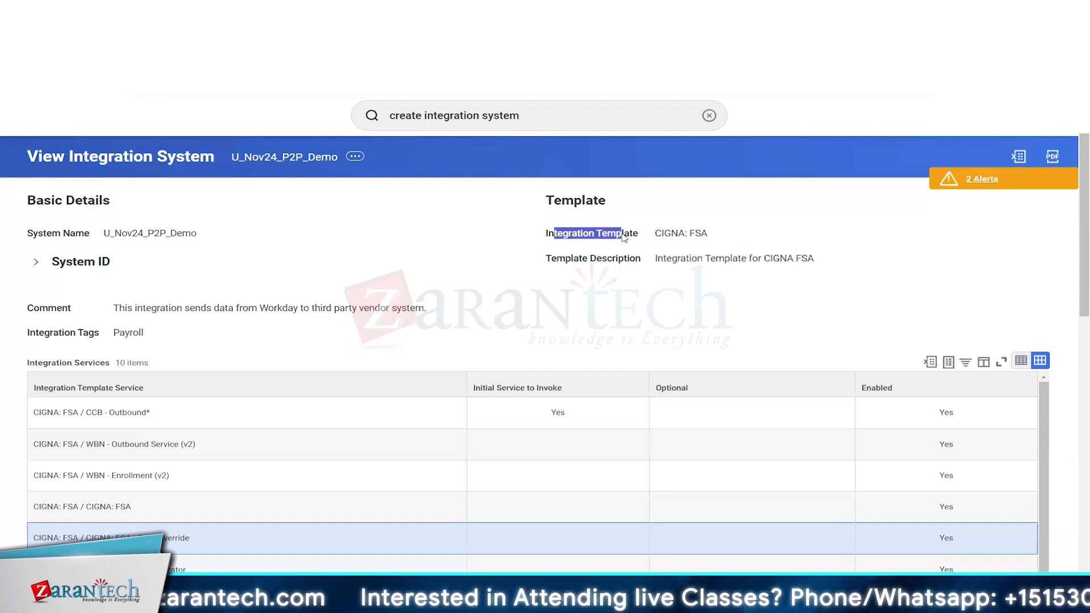
{"action": "left_click", "coordinate": [496, 224]}
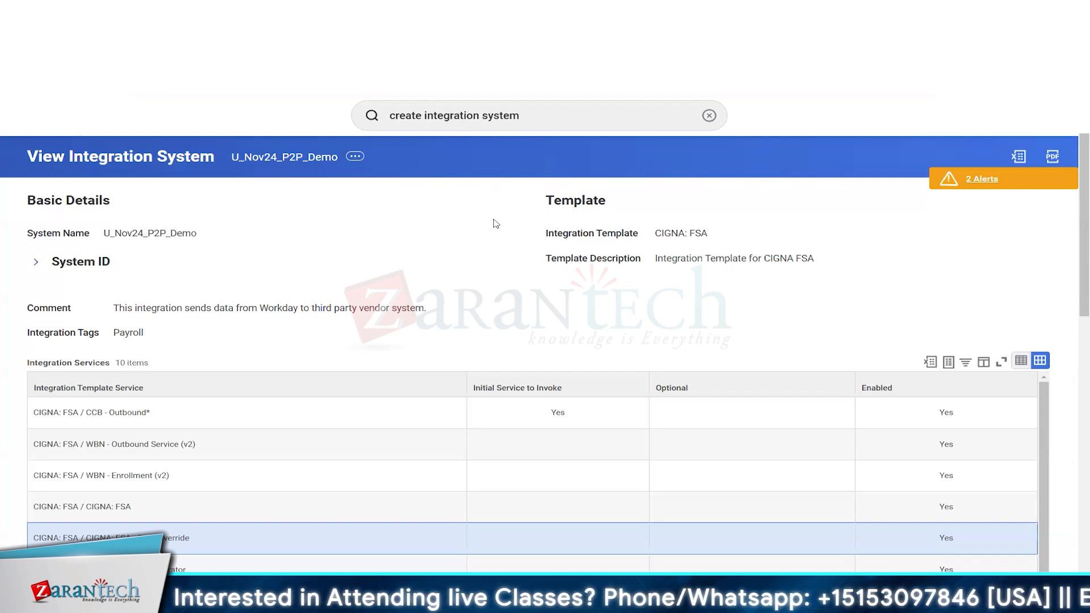
{"action": "double_click", "coordinate": [667, 233]}
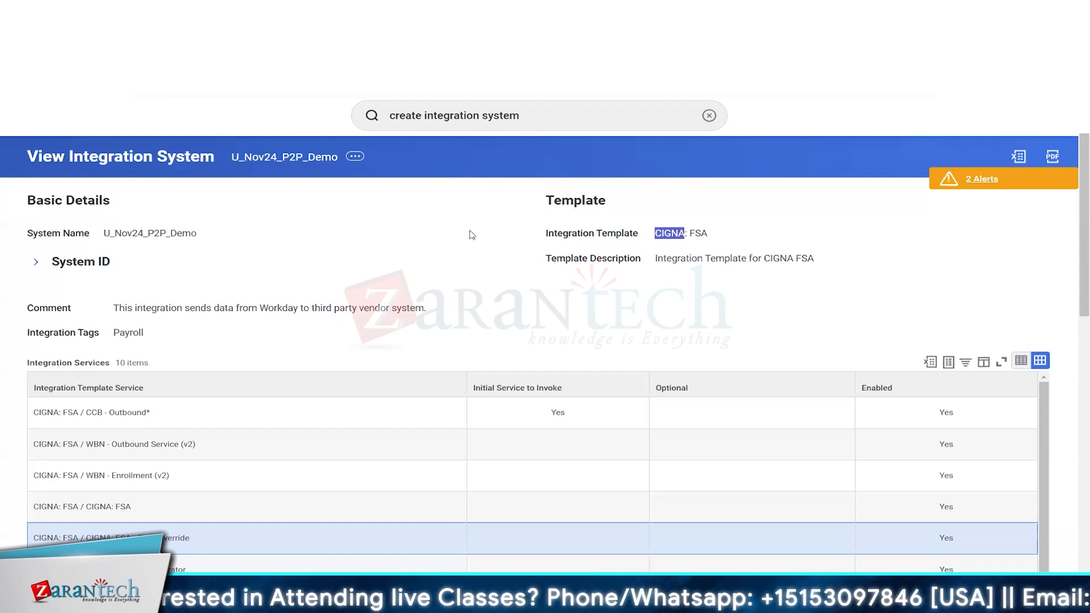
{"action": "left_click", "coordinate": [411, 233]}
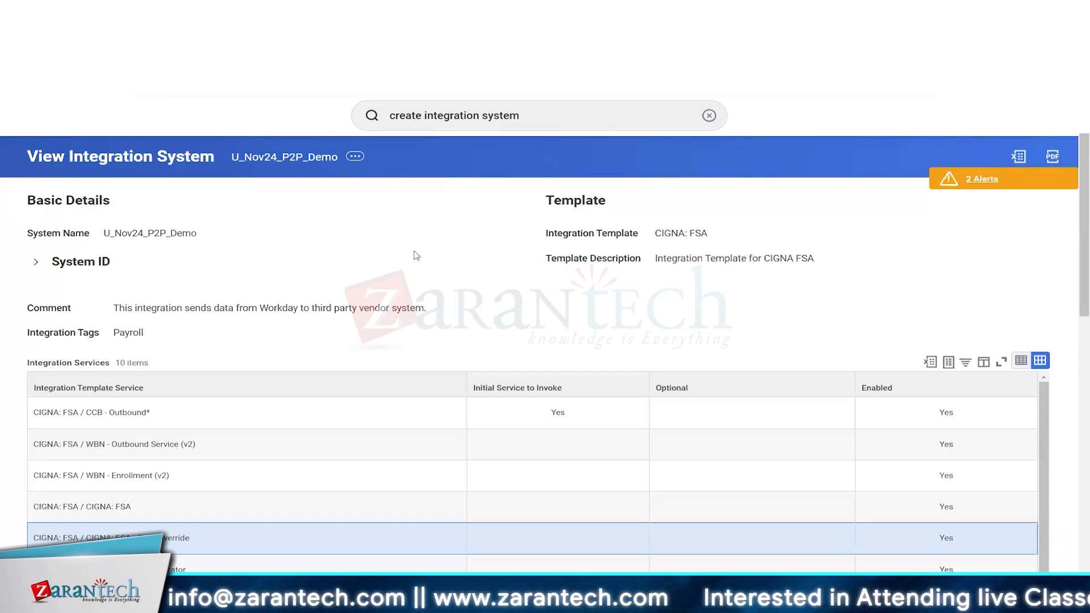
Step: Search again for create integration system and open the Create Integration System task
{"action": "left_click", "coordinate": [561, 121]}
{"action": "key", "text": "Return"}
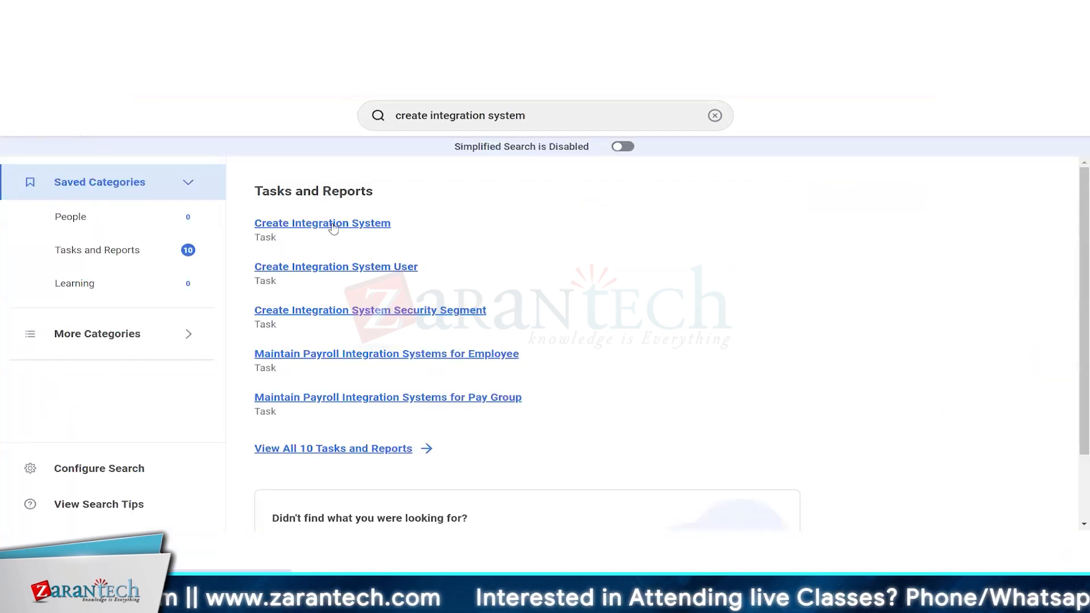
{"action": "left_click", "coordinate": [334, 224]}
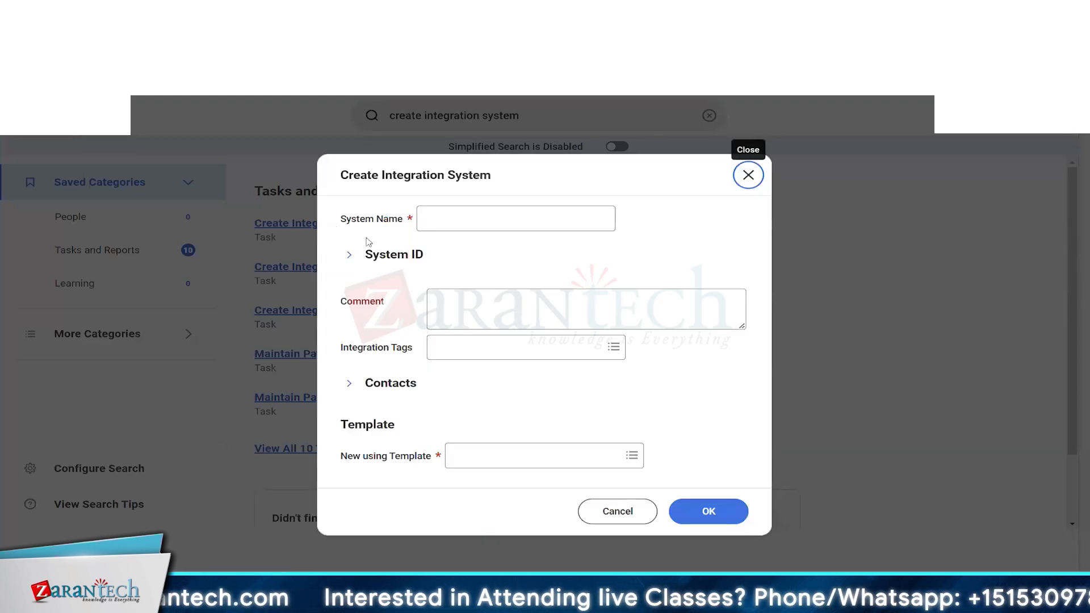
Step: Name the new integration system U_Nov24_CCW_Demo
{"action": "left_click", "coordinate": [448, 225]}
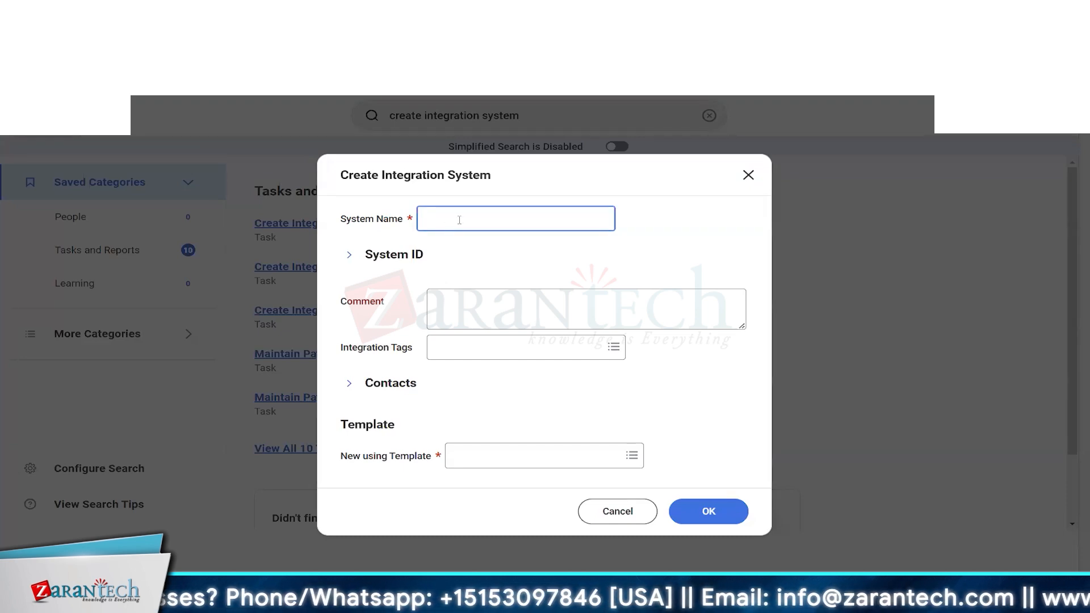
{"action": "type", "text": "U_"}
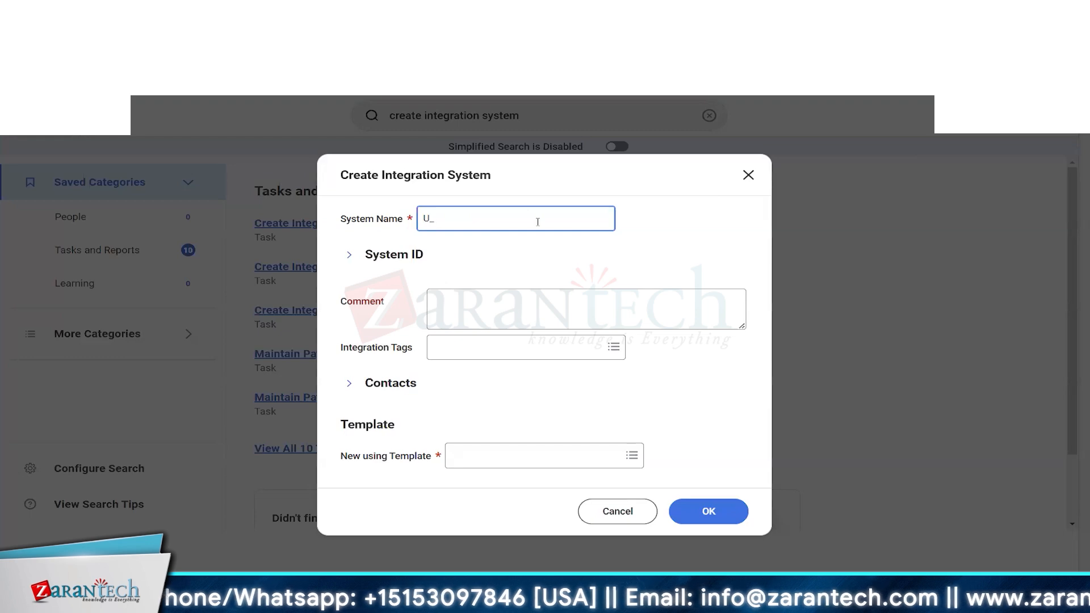
{"action": "type", "text": "Nov24_"}
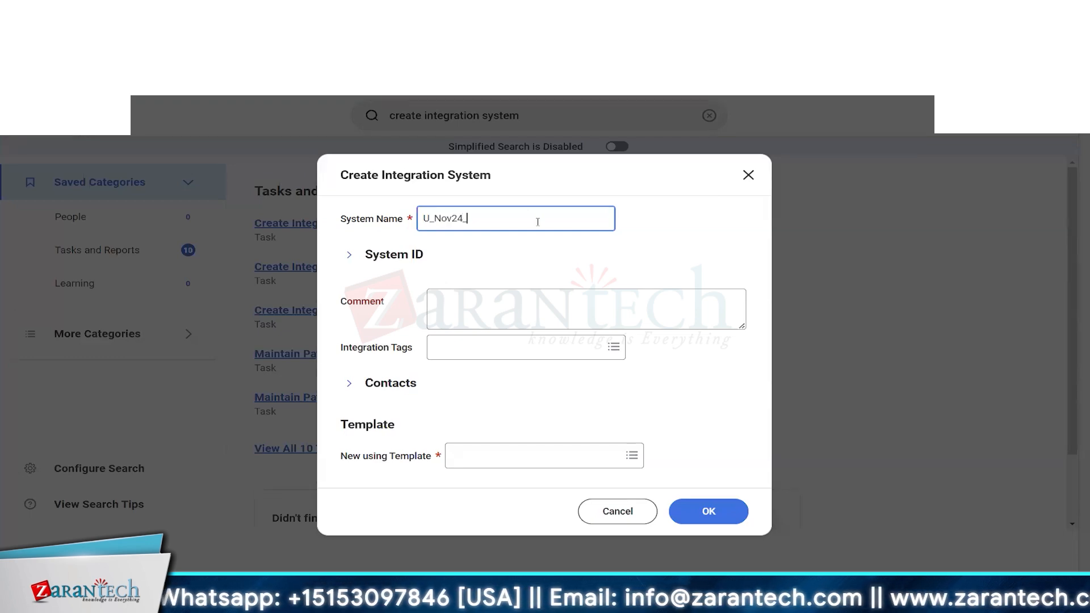
{"action": "type", "text": "CCW"}
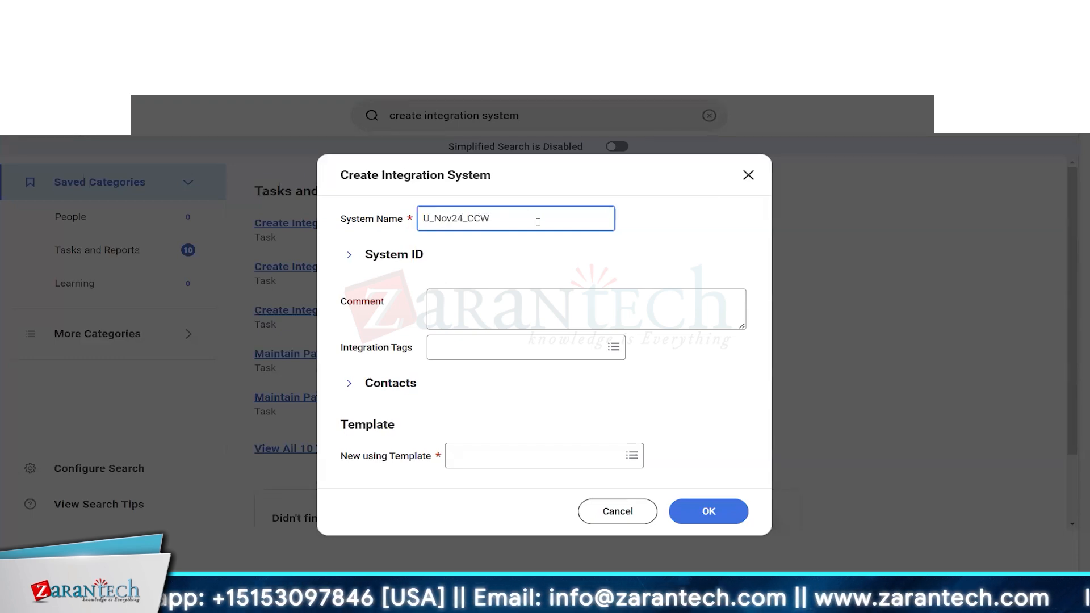
{"action": "type", "text": "_Demo"}
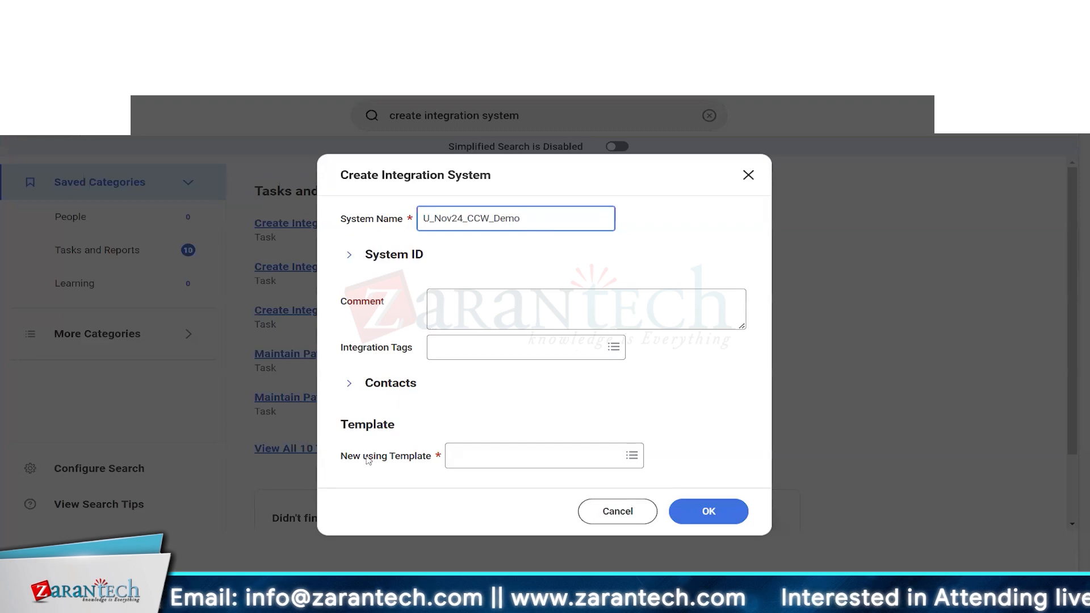
{"action": "left_click_drag", "start_coordinate": [466, 218], "coordinate": [487, 218]}
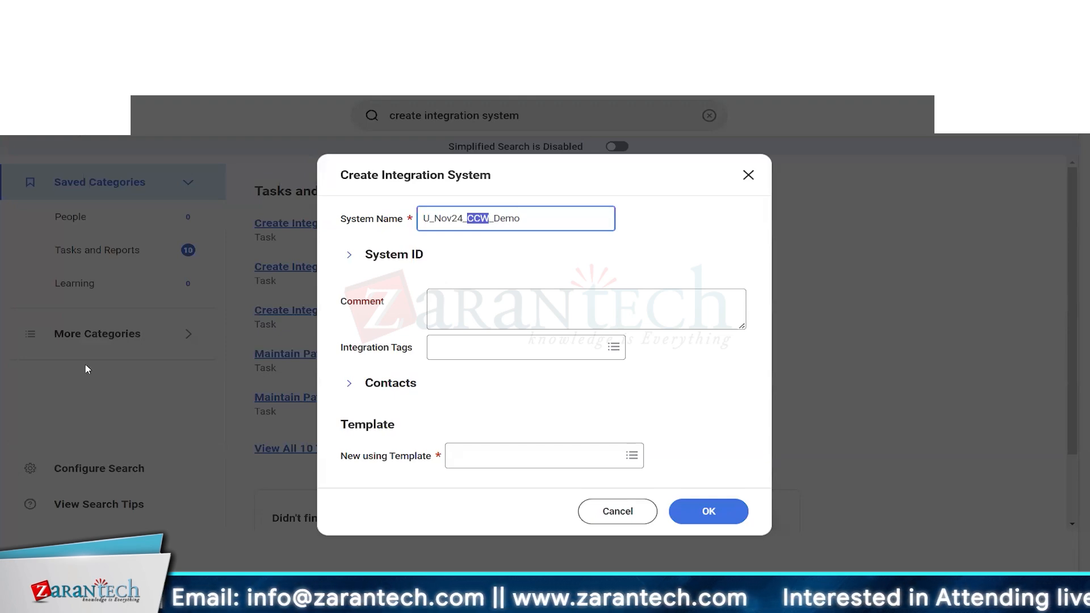
Step: Base the new system on the Core Connector: Worker template and create it
{"action": "left_click_drag", "start_coordinate": [350, 460], "coordinate": [412, 461]}
{"action": "left_click", "coordinate": [518, 459]}
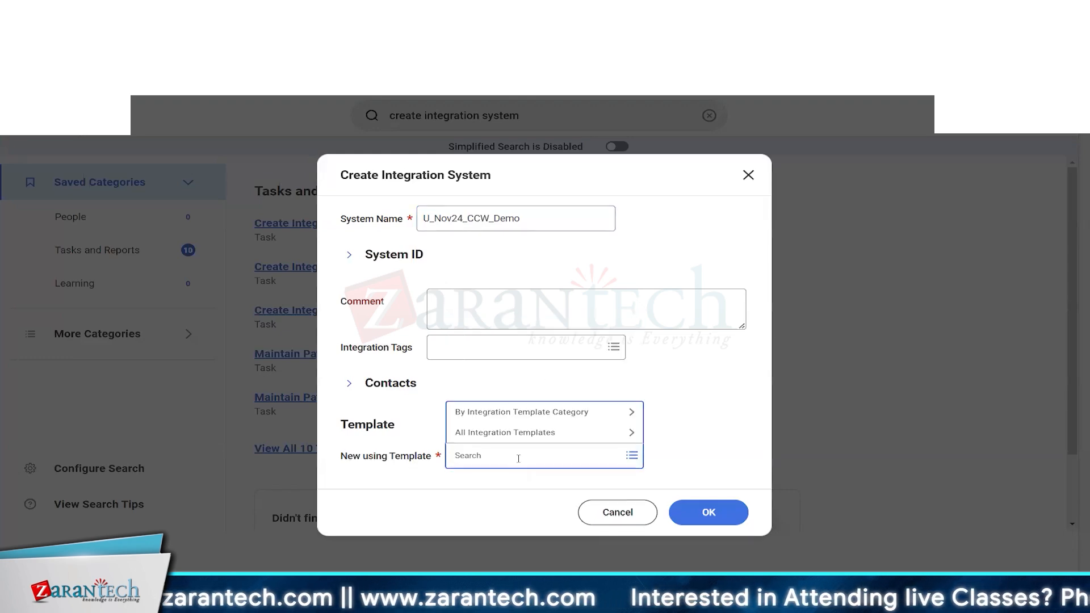
{"action": "type", "text": "core connector worker"}
{"action": "key", "text": "Return"}
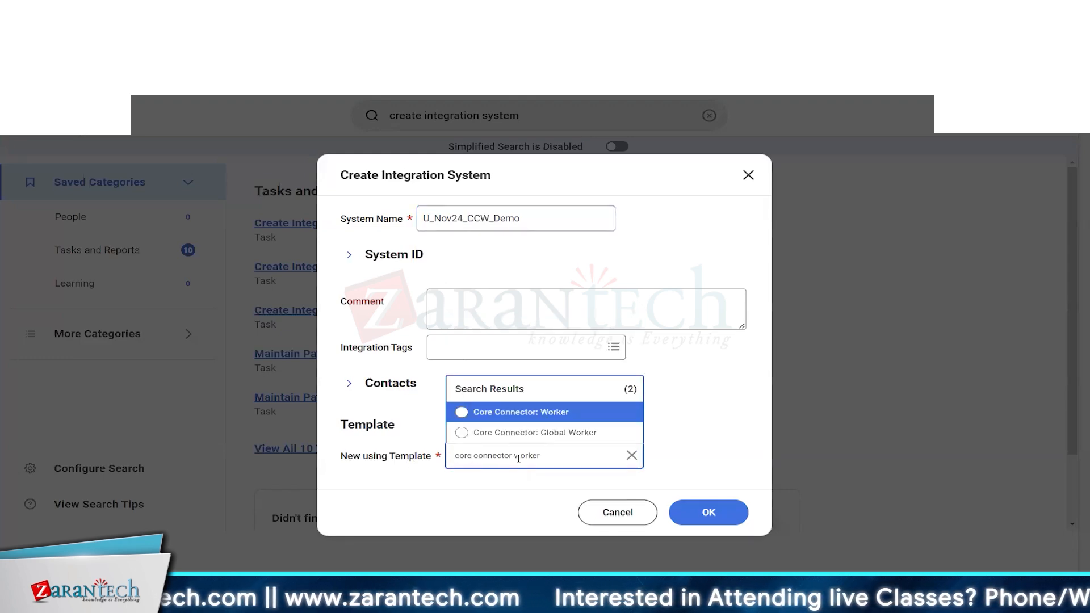
{"action": "left_click", "coordinate": [527, 415]}
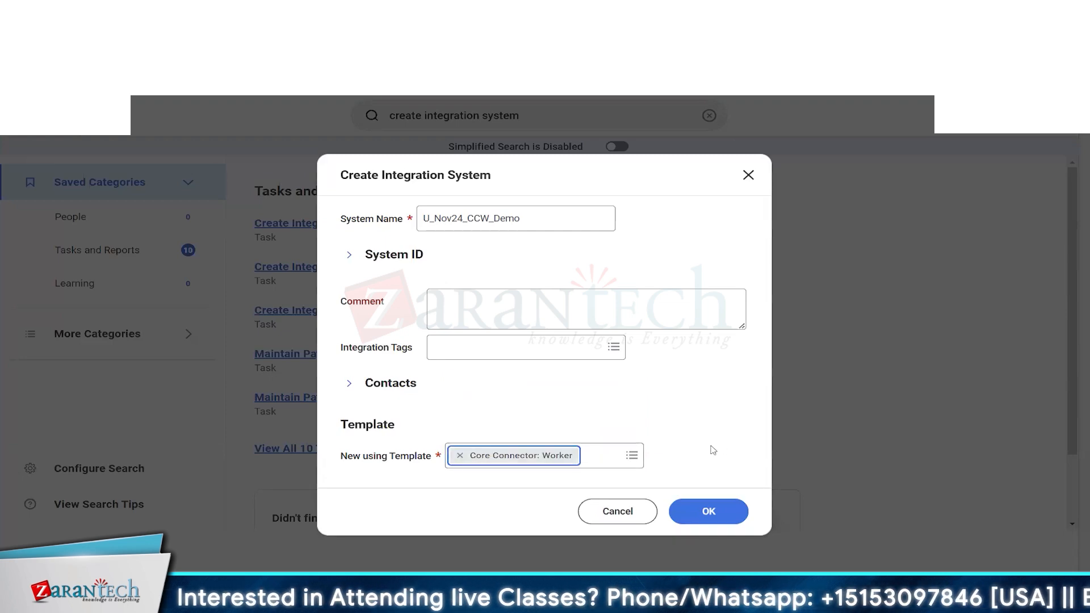
{"action": "left_click", "coordinate": [708, 511]}
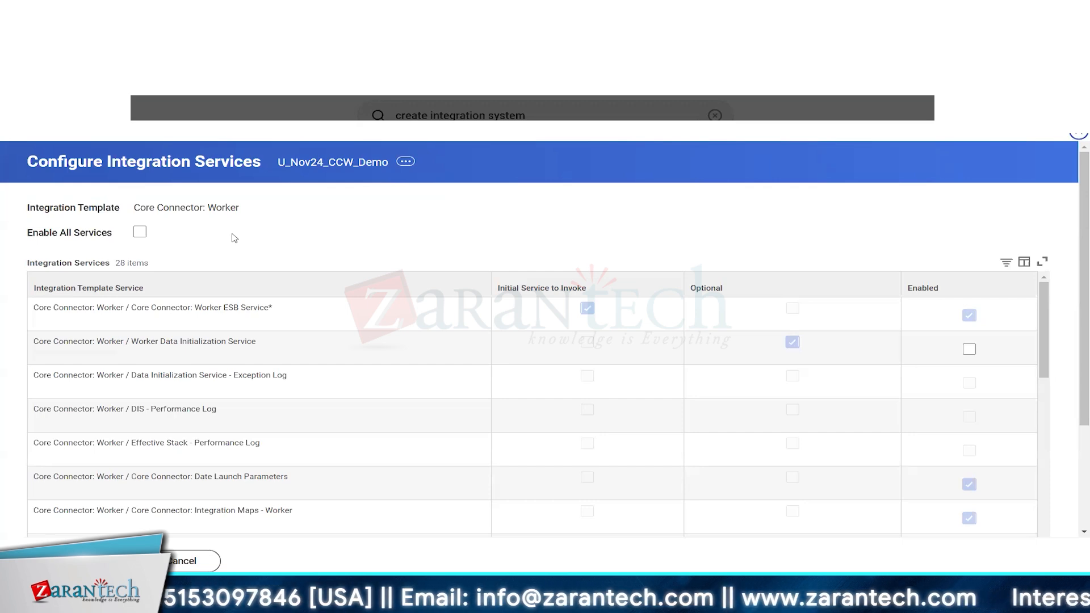
Step: Examine the Core Connector: Worker template and its first integration services, especially the optional Worker Data Initialization Service
{"action": "scroll", "coordinate": [295, 268], "scroll_direction": "down", "scroll_amount": 2}
{"action": "scroll", "coordinate": [284, 279], "scroll_direction": "up", "scroll_amount": 1}
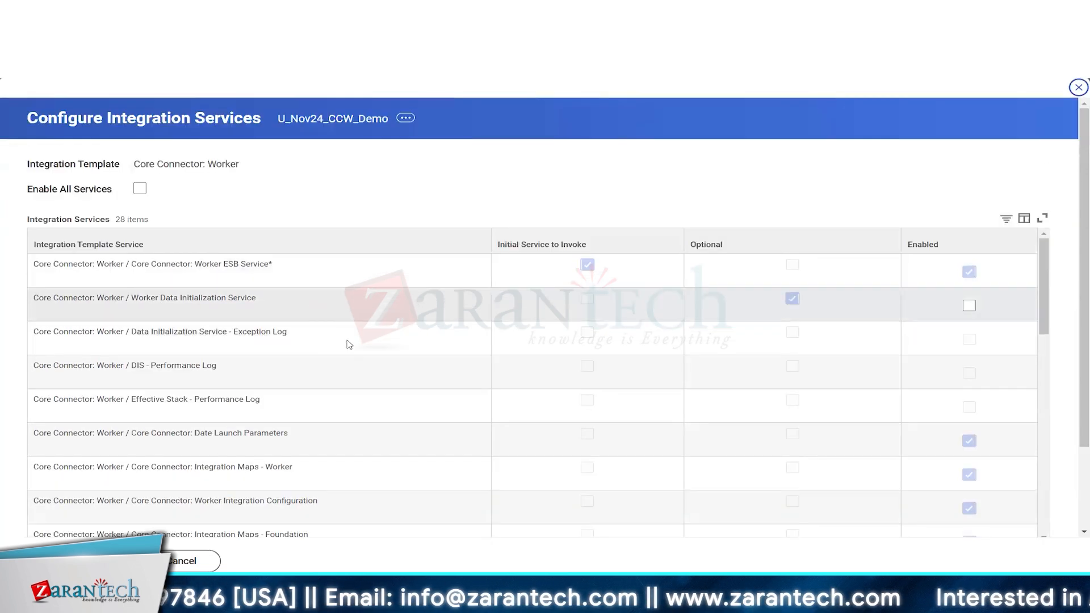
{"action": "left_click", "coordinate": [348, 344]}
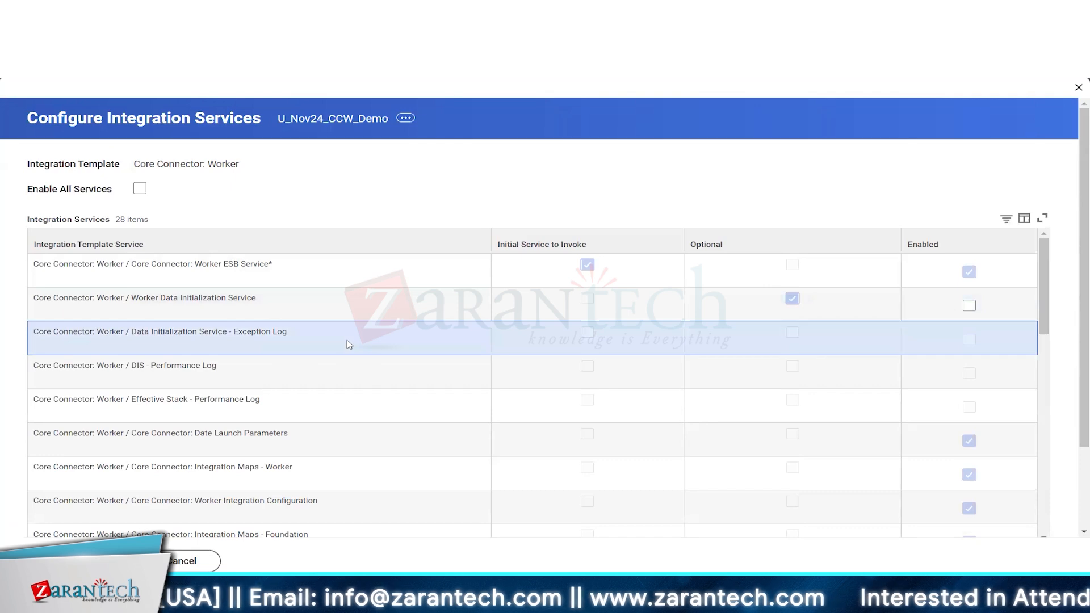
{"action": "left_click", "coordinate": [353, 314]}
{"action": "left_click", "coordinate": [339, 370]}
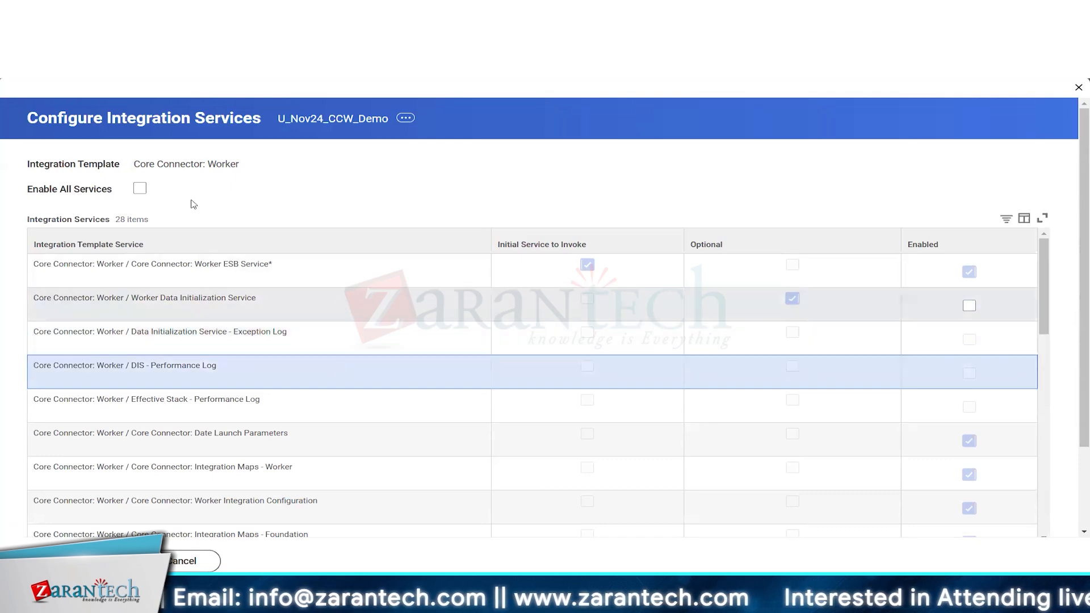
{"action": "mouse_move", "coordinate": [134, 166]}
{"action": "left_mouse_down"}
{"action": "mouse_move", "coordinate": [236, 166]}
{"action": "mouse_move", "coordinate": [123, 166]}
{"action": "left_mouse_up"}
{"action": "left_click", "coordinate": [247, 166]}
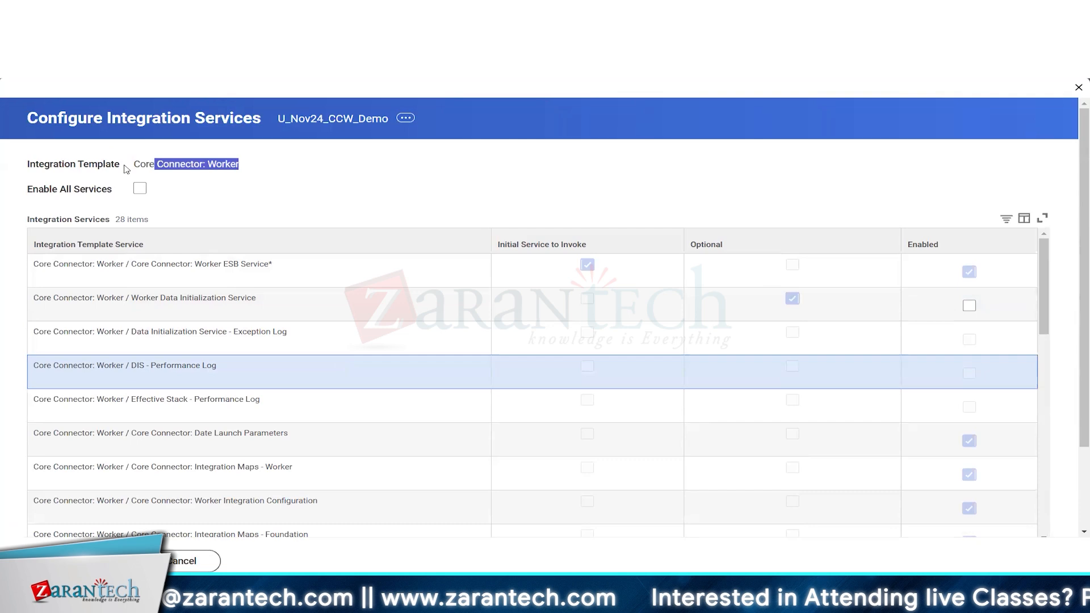
{"action": "left_click", "coordinate": [369, 181]}
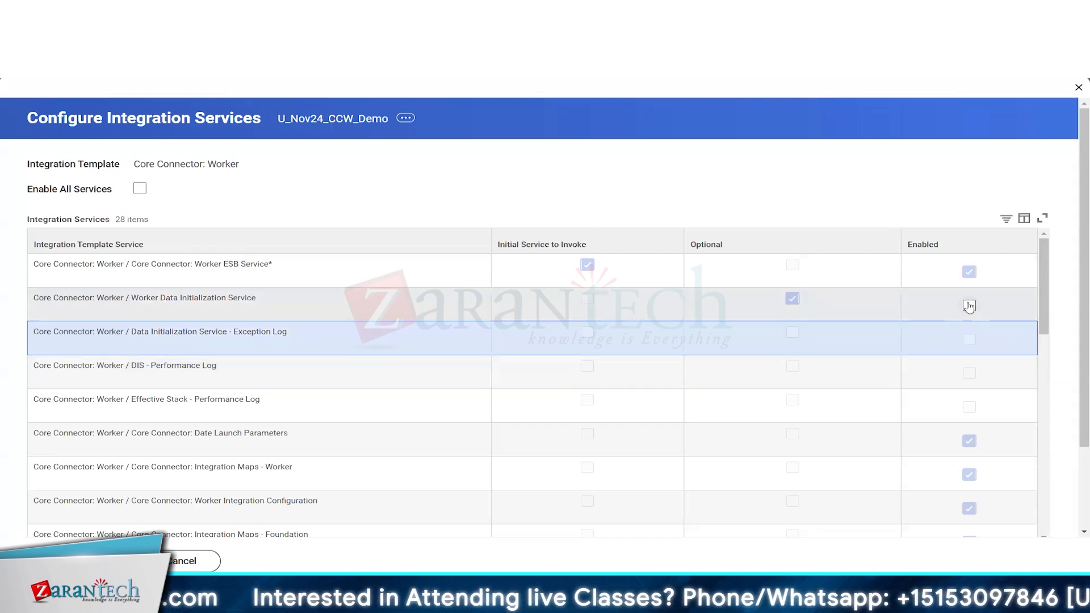
{"action": "left_click", "coordinate": [360, 301]}
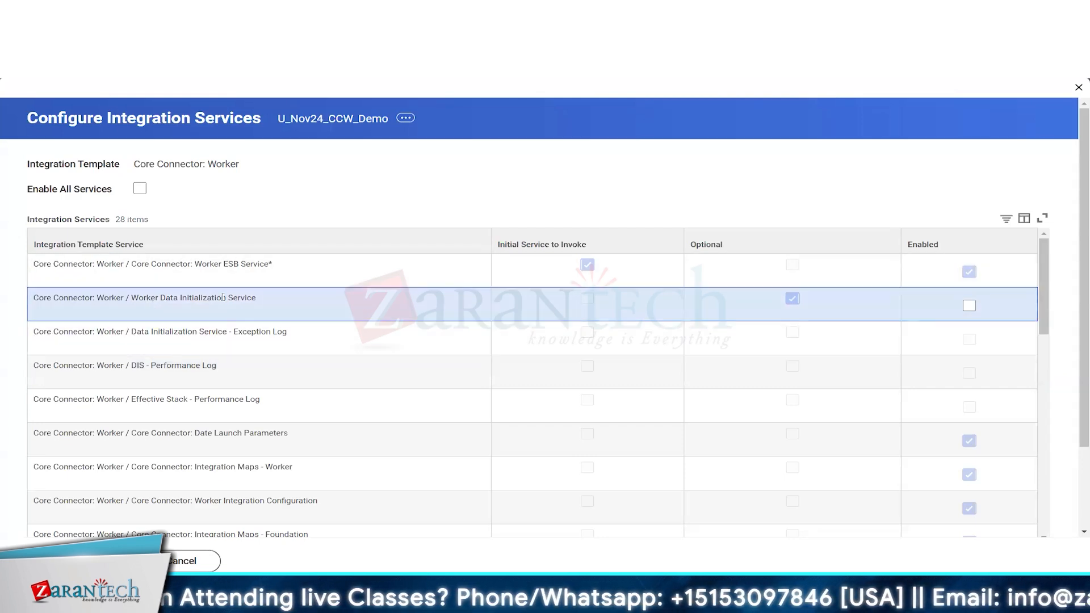
{"action": "left_click_drag", "start_coordinate": [137, 299], "coordinate": [239, 301]}
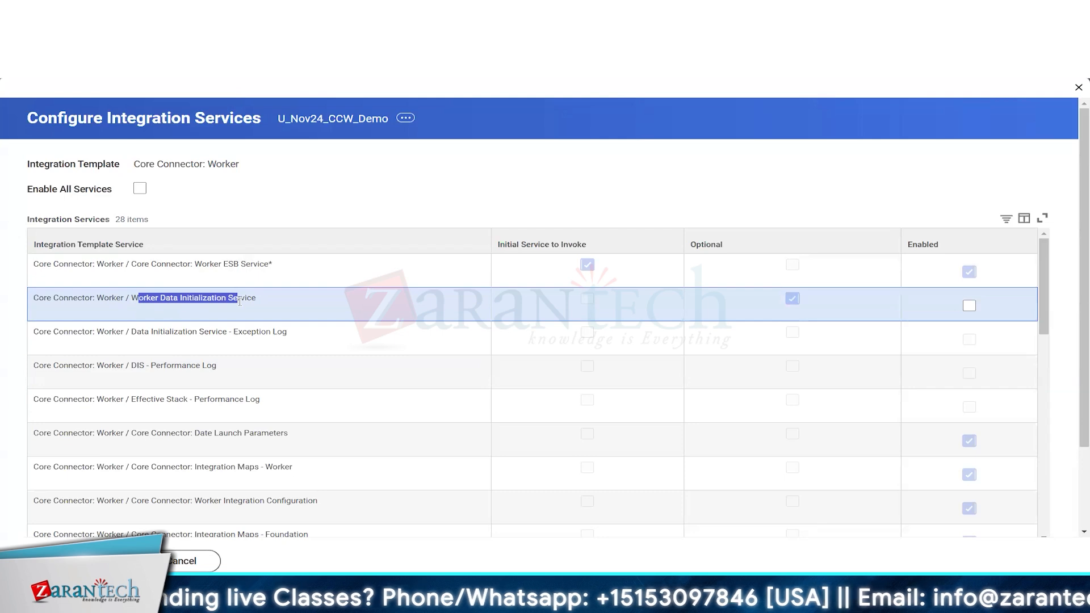
{"action": "left_click", "coordinate": [400, 347]}
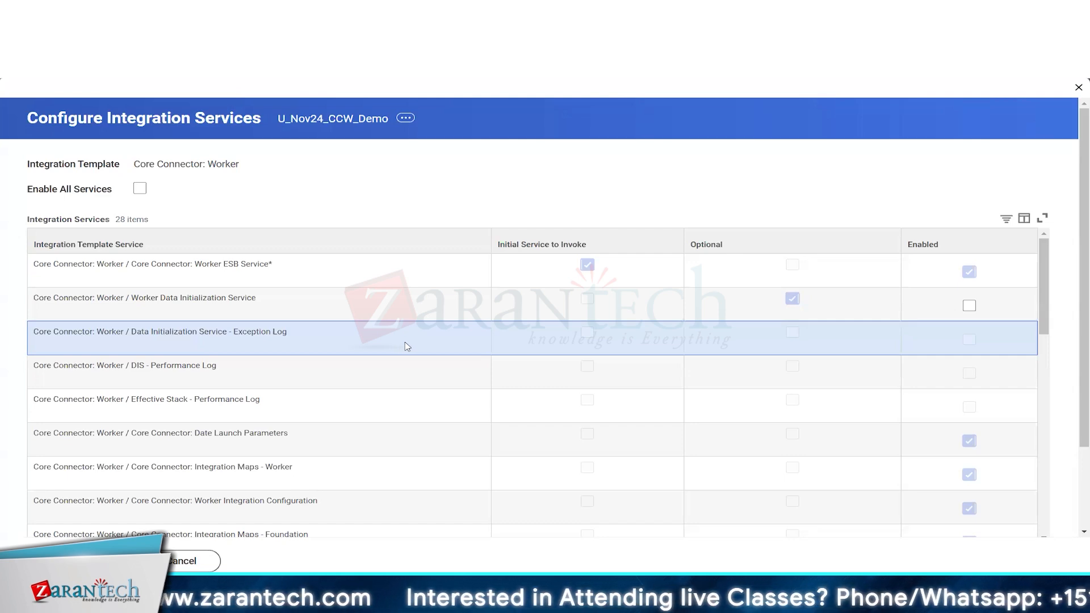
{"action": "left_click", "coordinate": [627, 313]}
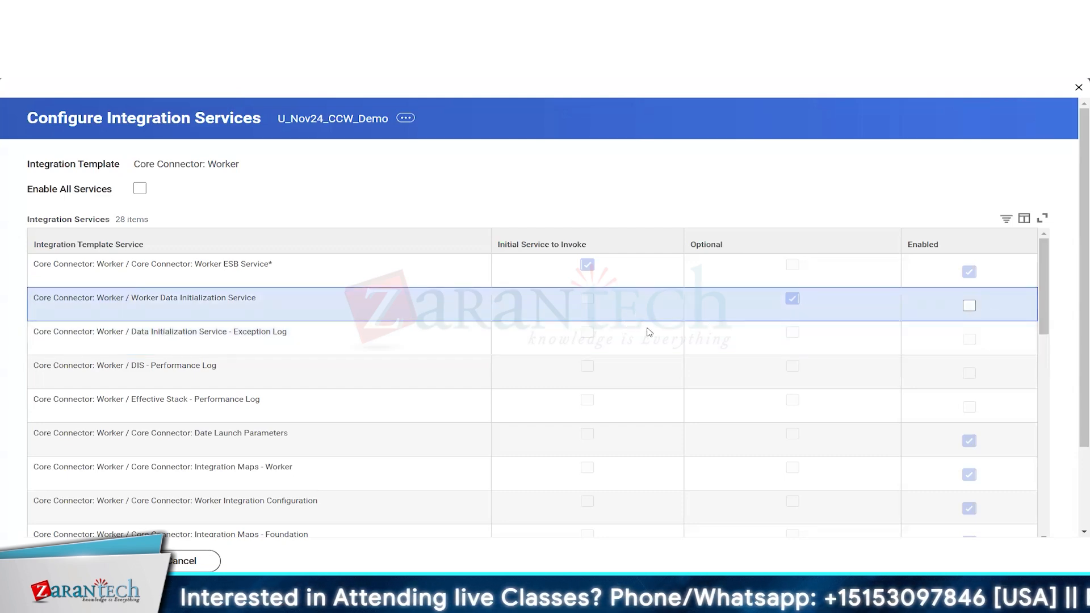
Step: Review the Date Launch Parameters and Integration Maps - Worker services in the Core Connector: Worker services list
{"action": "scroll", "coordinate": [479, 214], "scroll_direction": "down", "scroll_amount": 1}
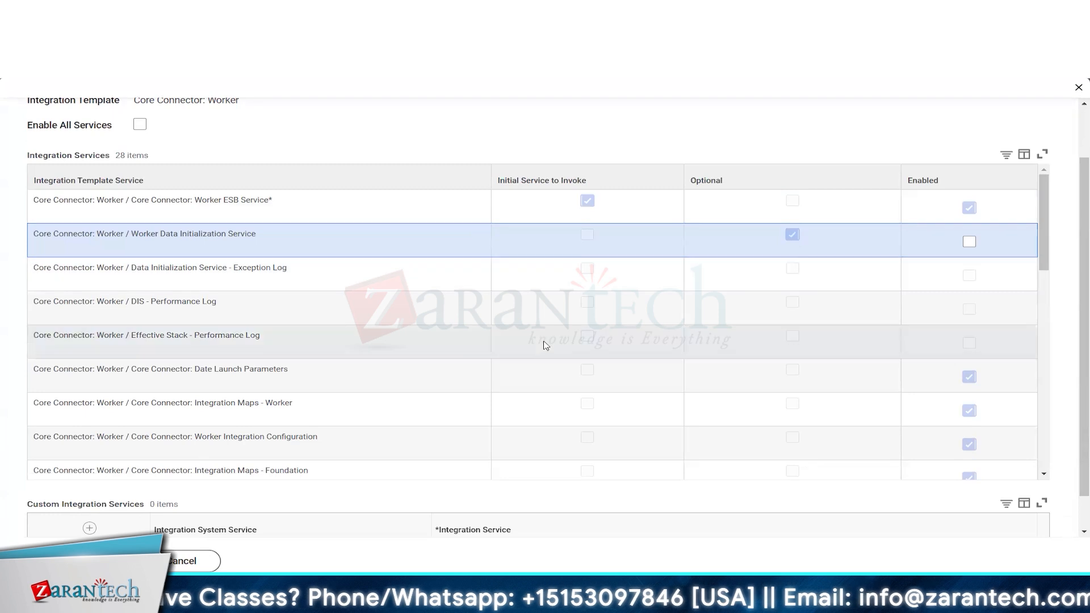
{"action": "scroll", "coordinate": [544, 345], "scroll_direction": "down", "scroll_amount": 2}
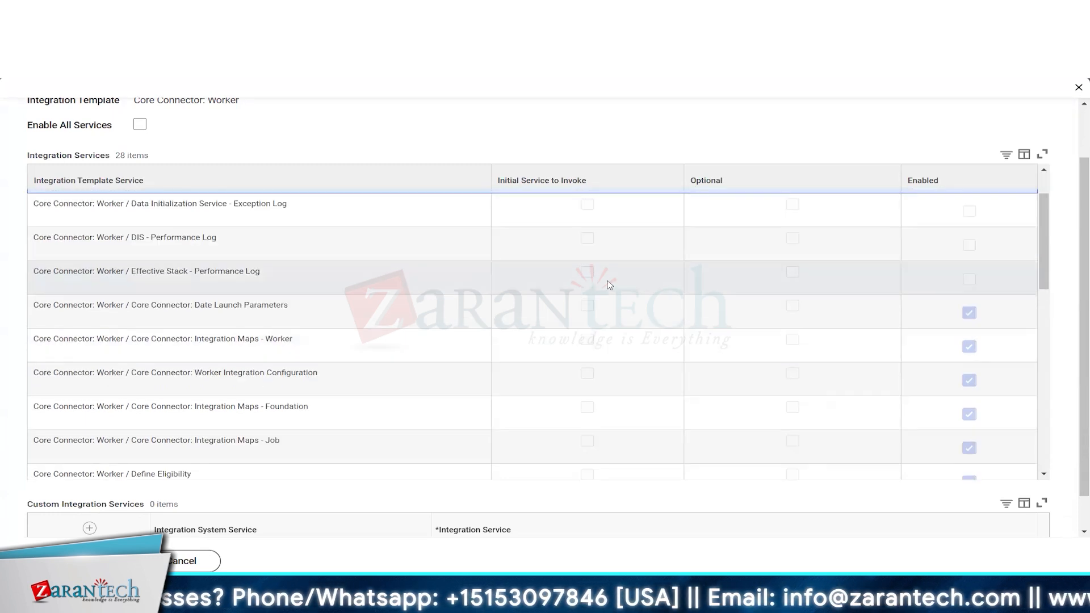
{"action": "left_click", "coordinate": [541, 321]}
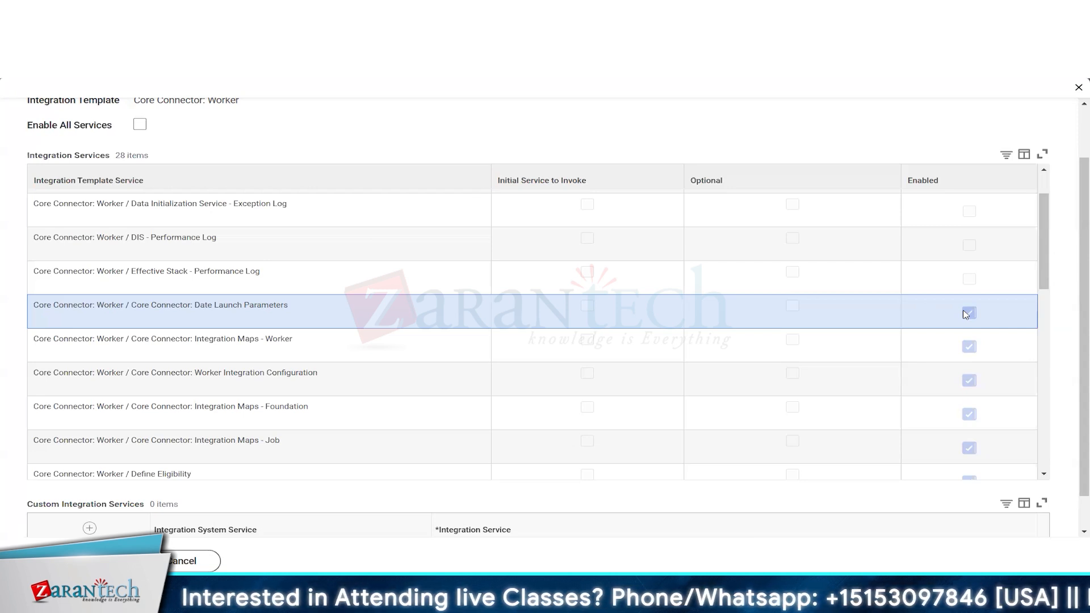
{"action": "left_click_drag", "start_coordinate": [290, 307], "coordinate": [194, 307]}
{"action": "left_click", "coordinate": [195, 305]}
{"action": "left_click", "coordinate": [290, 309]}
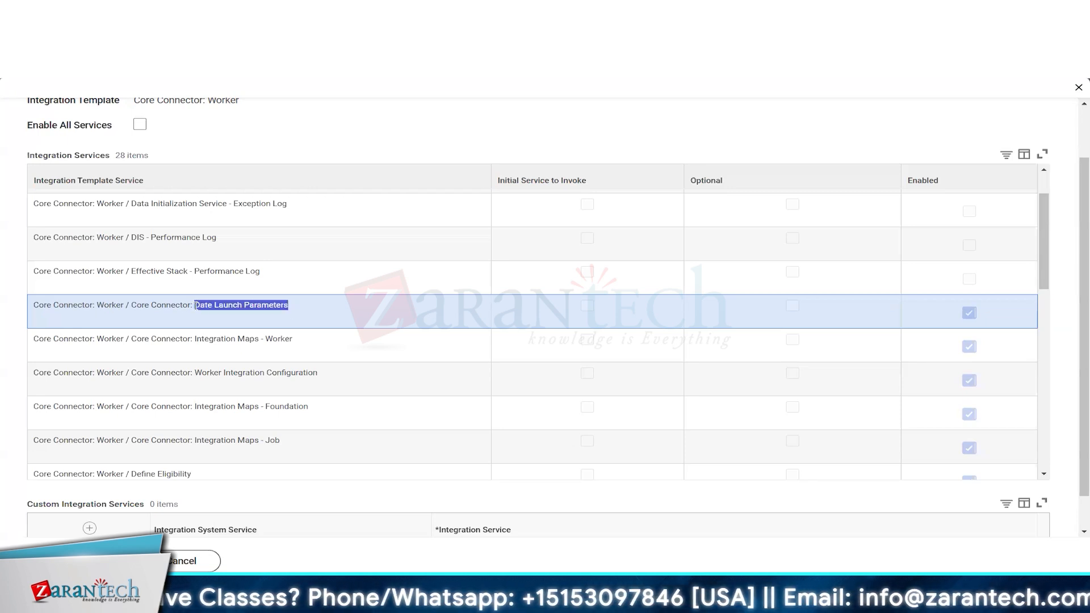
{"action": "left_click", "coordinate": [301, 320]}
{"action": "left_click", "coordinate": [351, 348]}
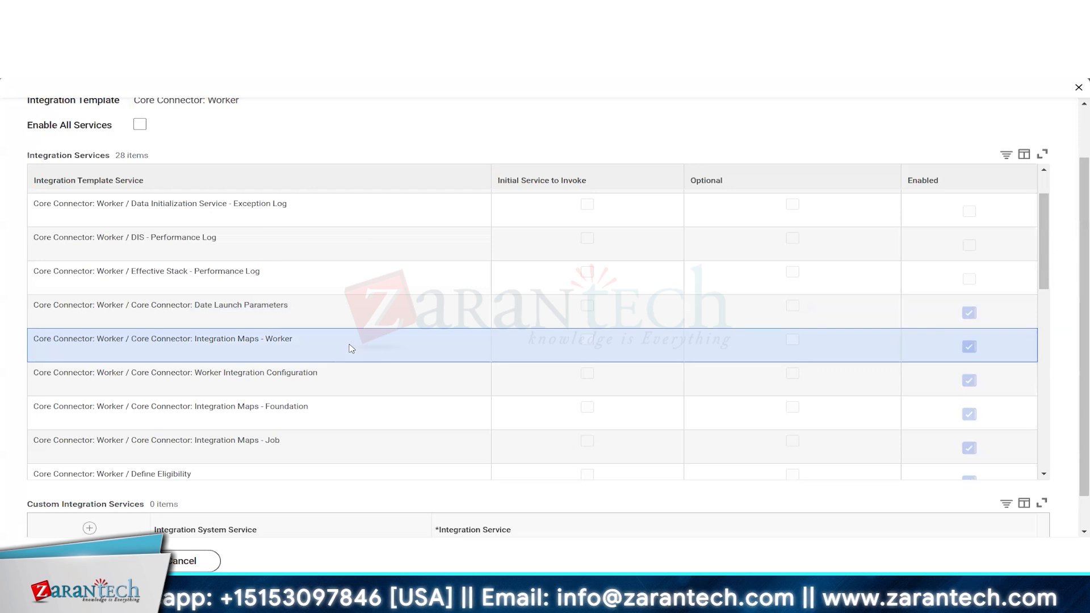
{"action": "left_click_drag", "start_coordinate": [312, 349], "coordinate": [194, 341]}
{"action": "left_click", "coordinate": [250, 349]}
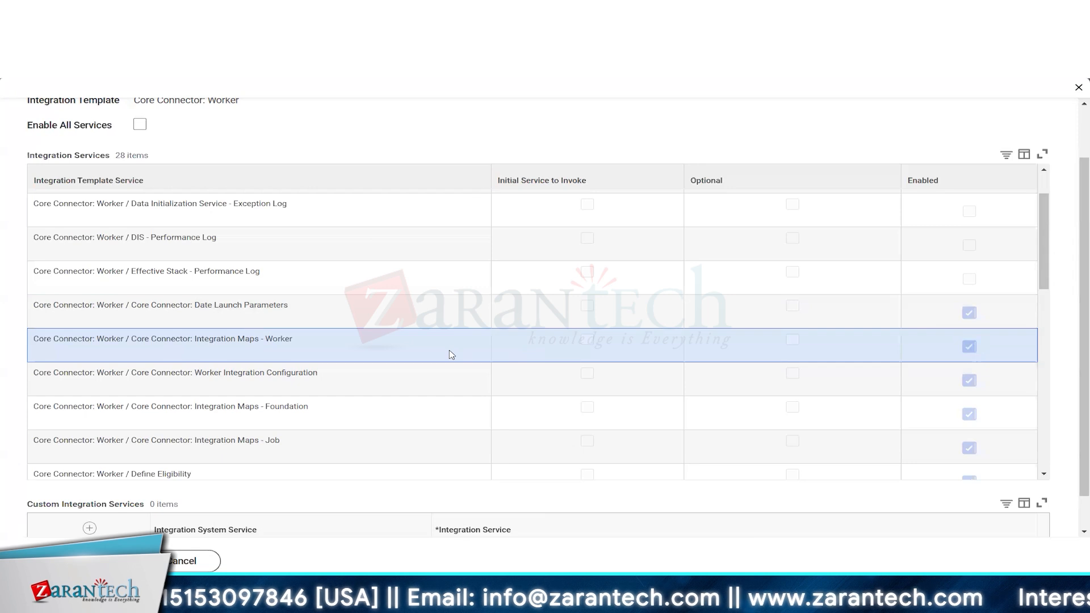
Step: Examine the Define Eligibility service in the services list against the system's Core Connector: Worker integration template
{"action": "scroll", "coordinate": [452, 355], "scroll_direction": "down", "scroll_amount": 2}
{"action": "scroll", "coordinate": [437, 355], "scroll_direction": "down", "scroll_amount": 2}
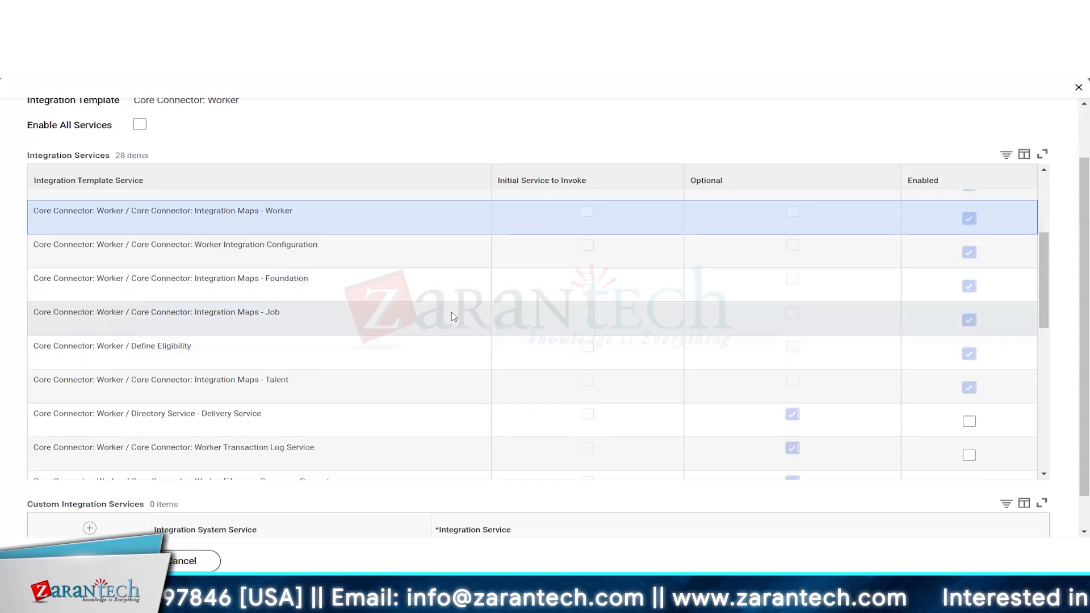
{"action": "left_click", "coordinate": [353, 357]}
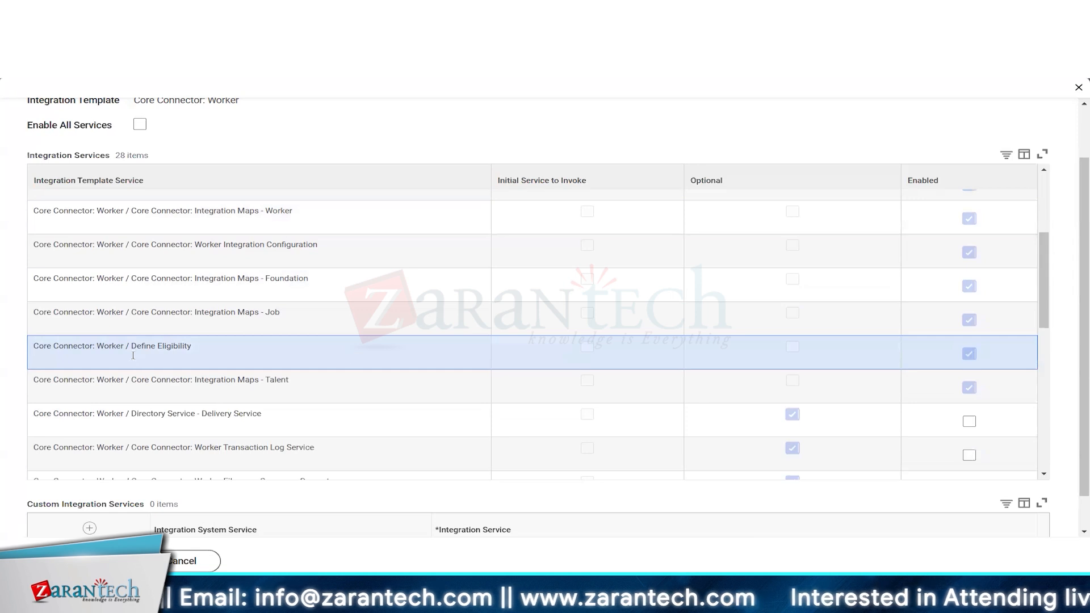
{"action": "triple_click", "coordinate": [180, 348]}
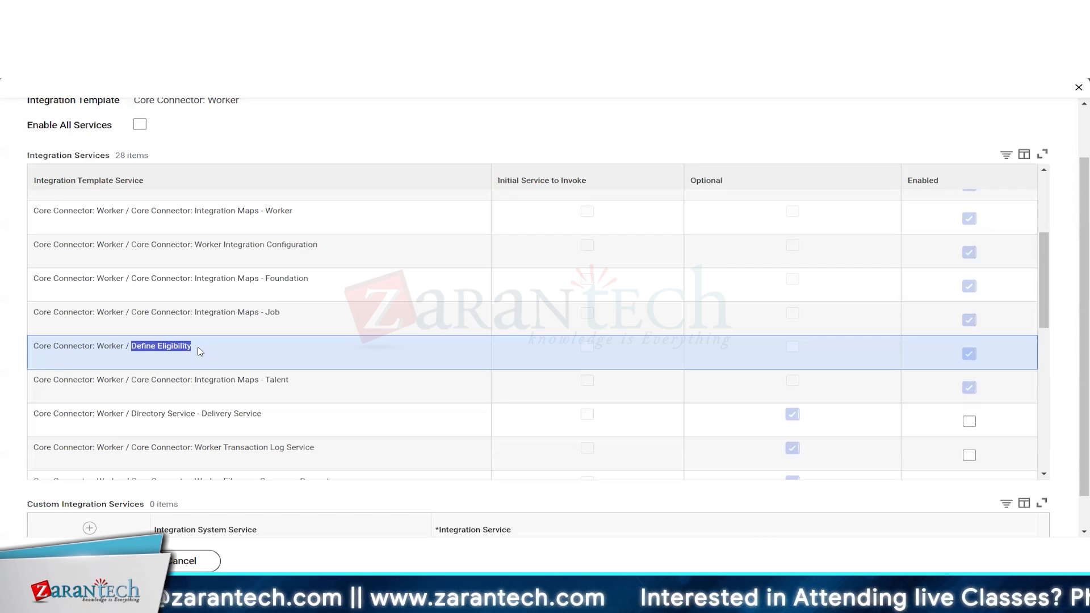
{"action": "scroll", "coordinate": [203, 352], "scroll_direction": "up", "scroll_amount": 5}
{"action": "scroll", "coordinate": [193, 153], "scroll_direction": "up", "scroll_amount": 2}
{"action": "left_click_drag", "start_coordinate": [133, 164], "coordinate": [239, 165]}
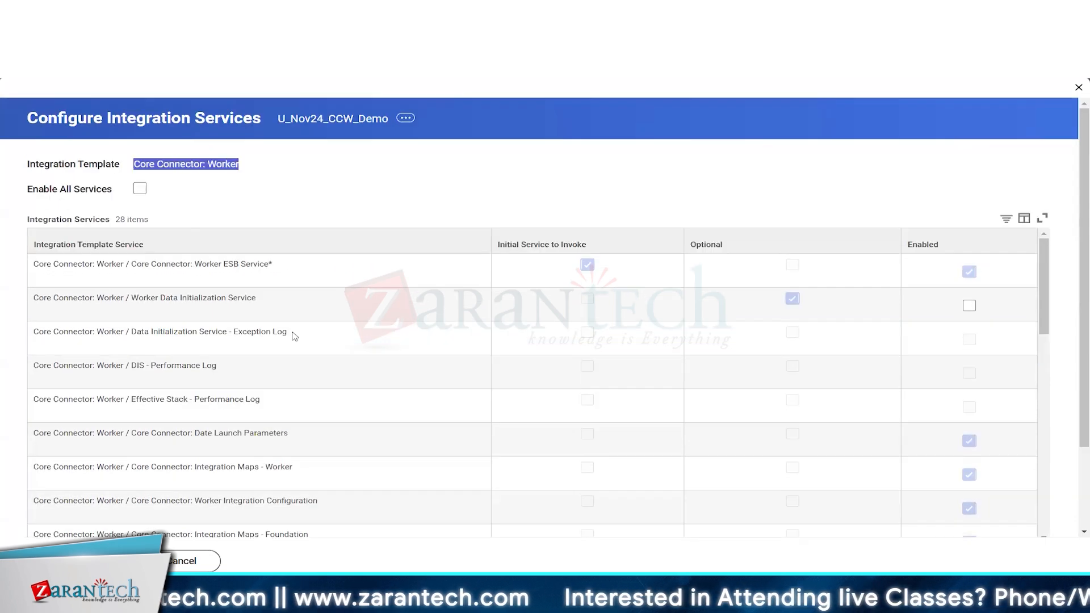
{"action": "scroll", "coordinate": [299, 343], "scroll_direction": "down", "scroll_amount": 5}
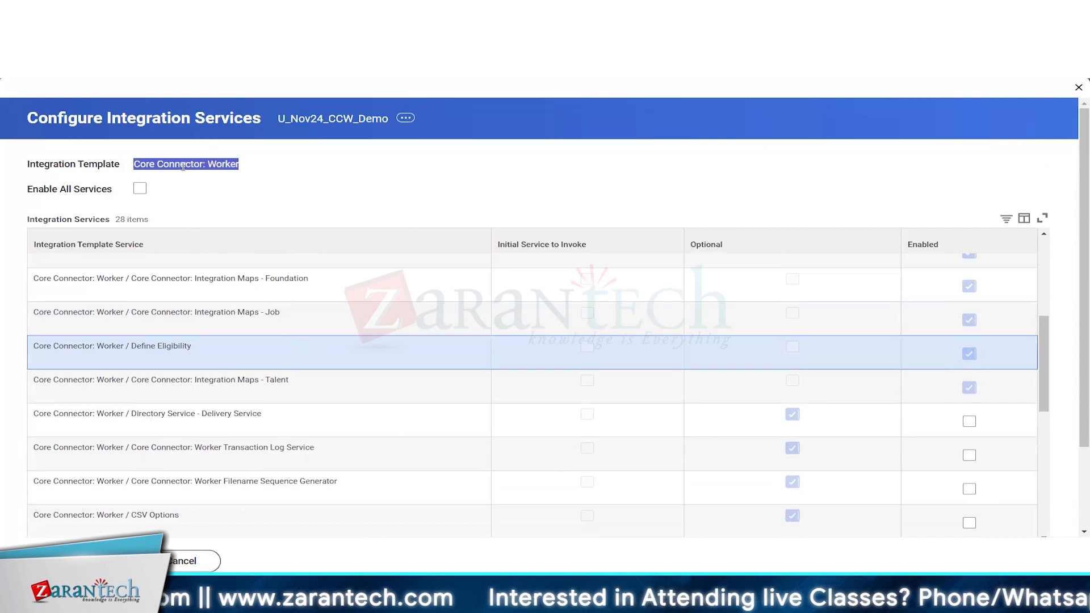
{"action": "double_click", "coordinate": [165, 347]}
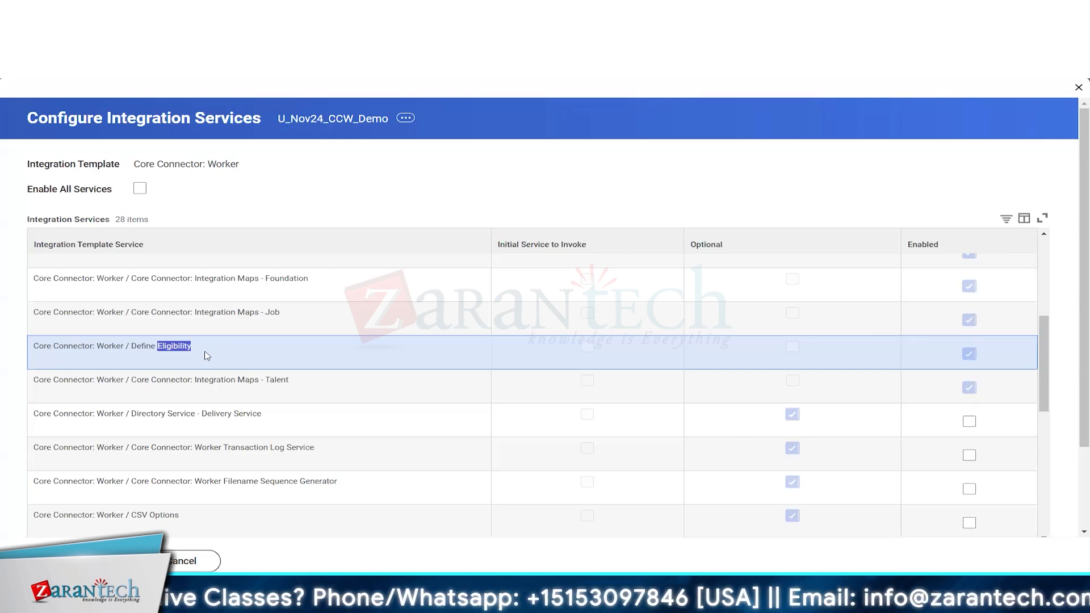
{"action": "triple_click", "coordinate": [172, 348]}
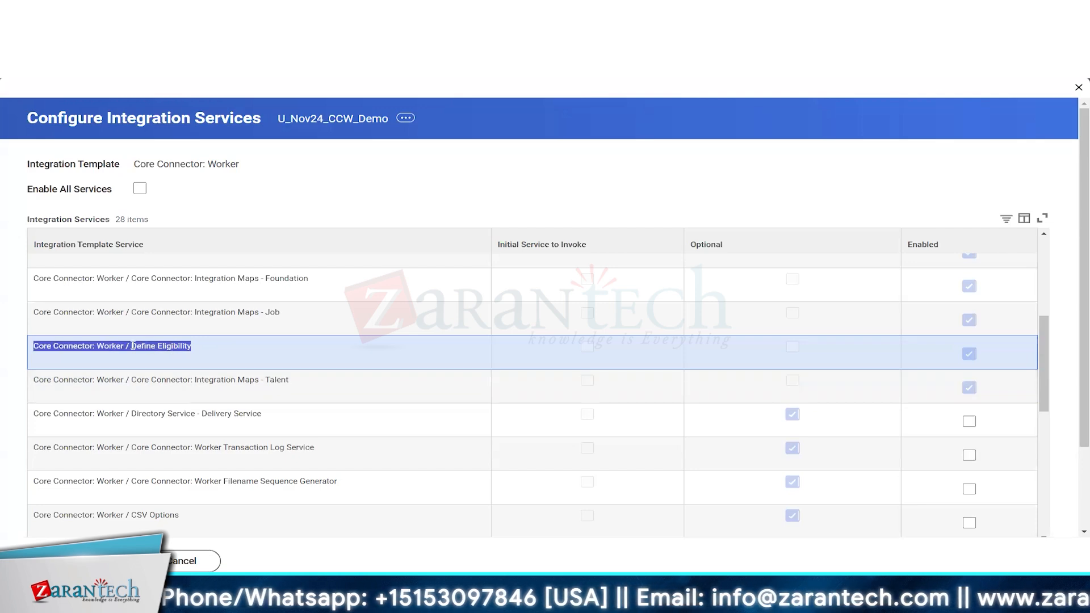
{"action": "left_click_drag", "start_coordinate": [132, 346], "coordinate": [219, 351]}
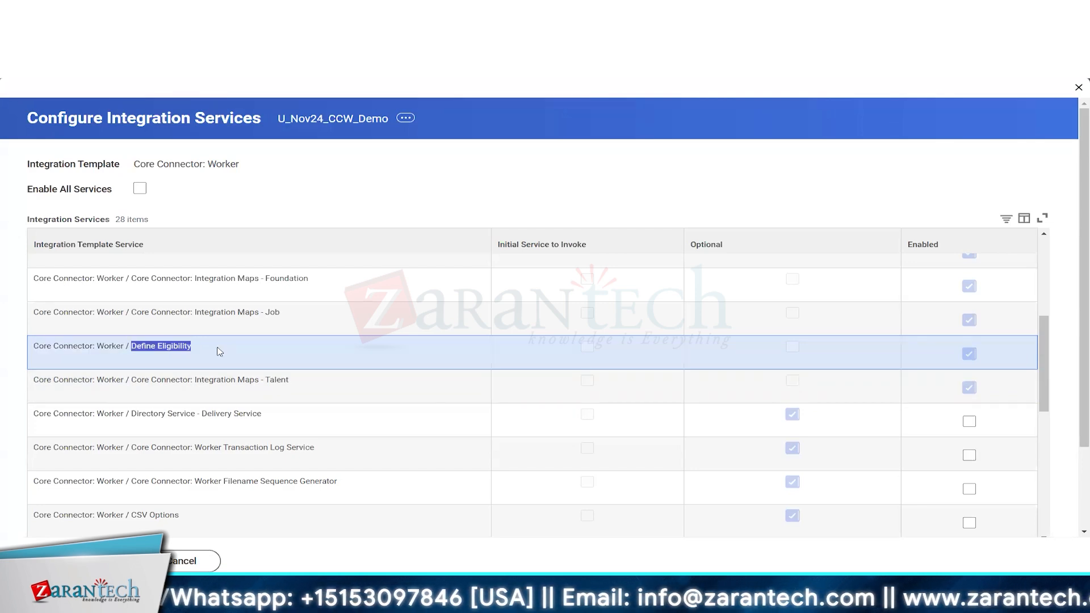
Step: Enable the optional Directory Service - Delivery Service for the Core Connector: Worker integration
{"action": "scroll", "coordinate": [220, 351], "scroll_direction": "down", "scroll_amount": 1}
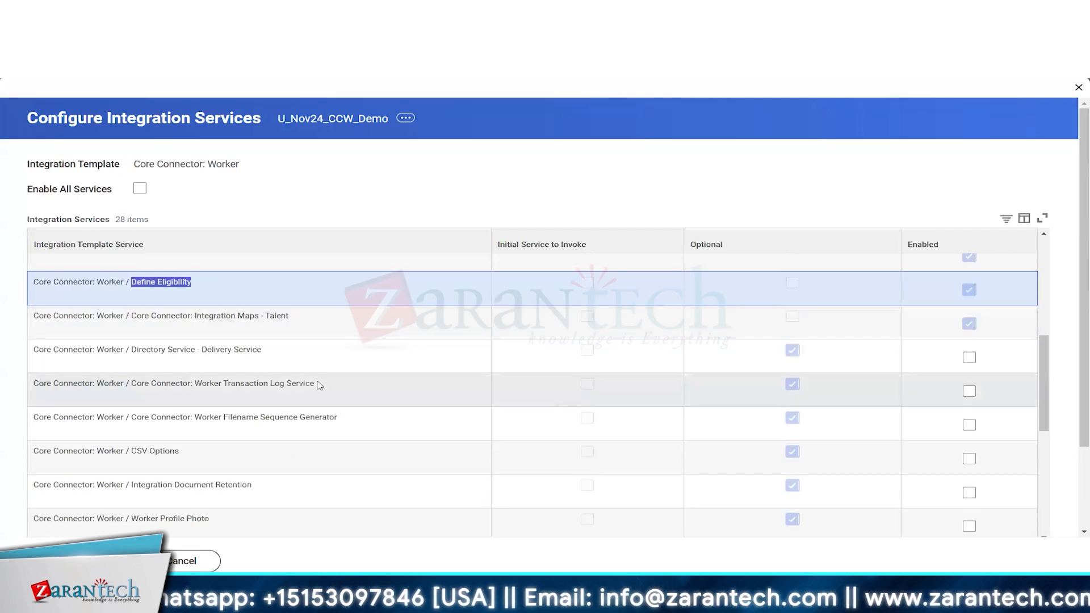
{"action": "left_click", "coordinate": [368, 366]}
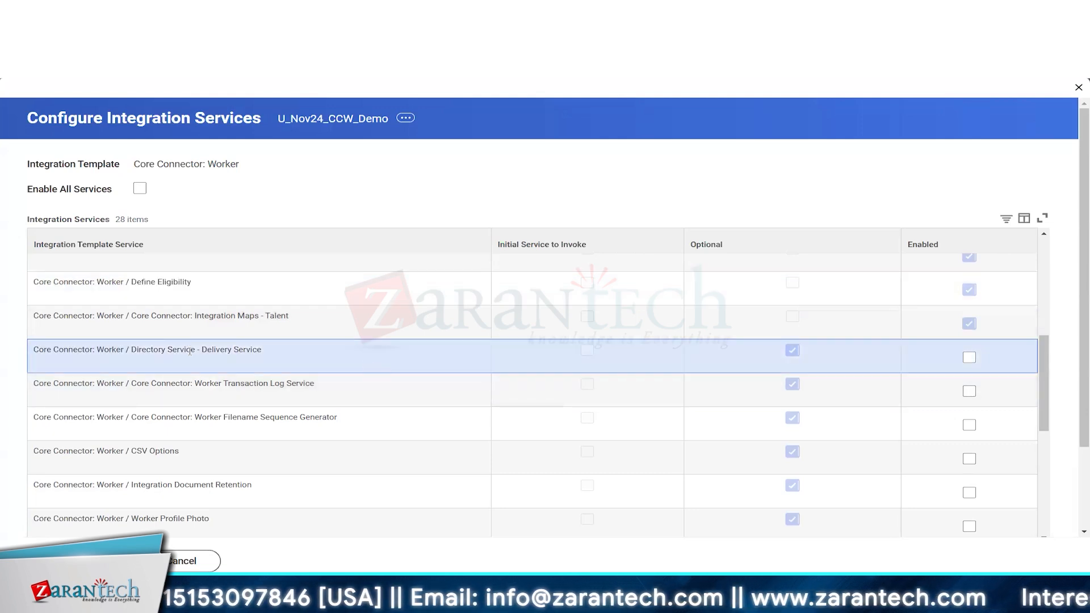
{"action": "left_click_drag", "start_coordinate": [132, 350], "coordinate": [275, 355]}
{"action": "left_click", "coordinate": [290, 355]}
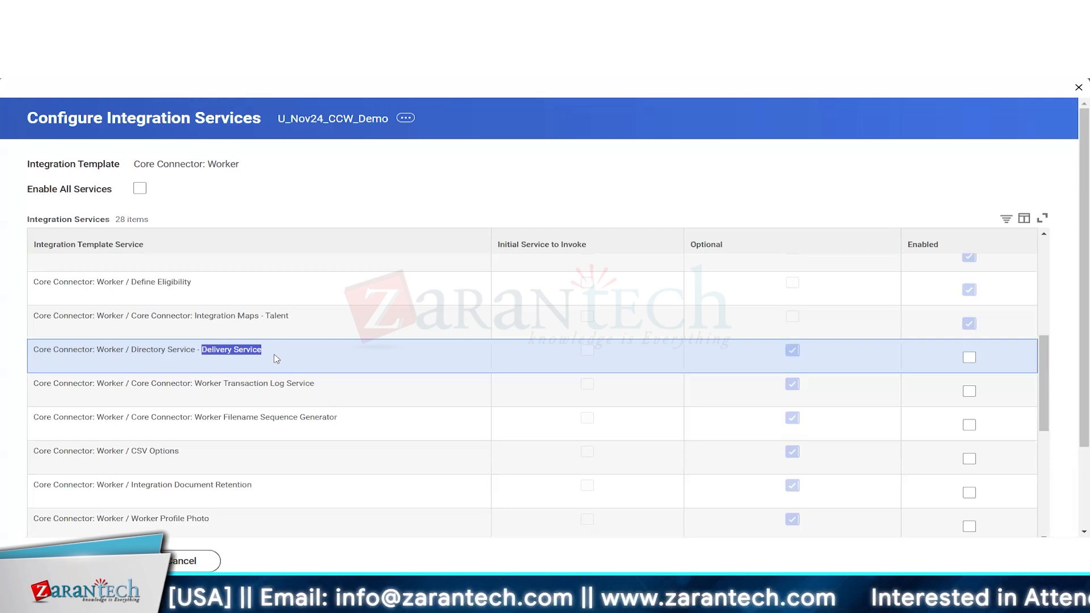
{"action": "left_click", "coordinate": [942, 370]}
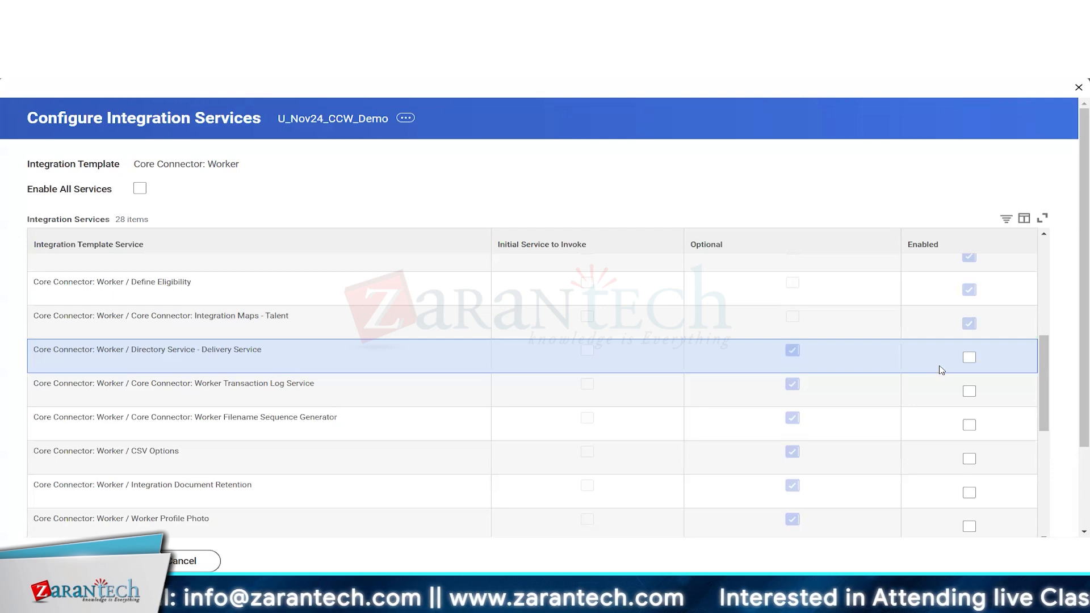
{"action": "left_click", "coordinate": [968, 357]}
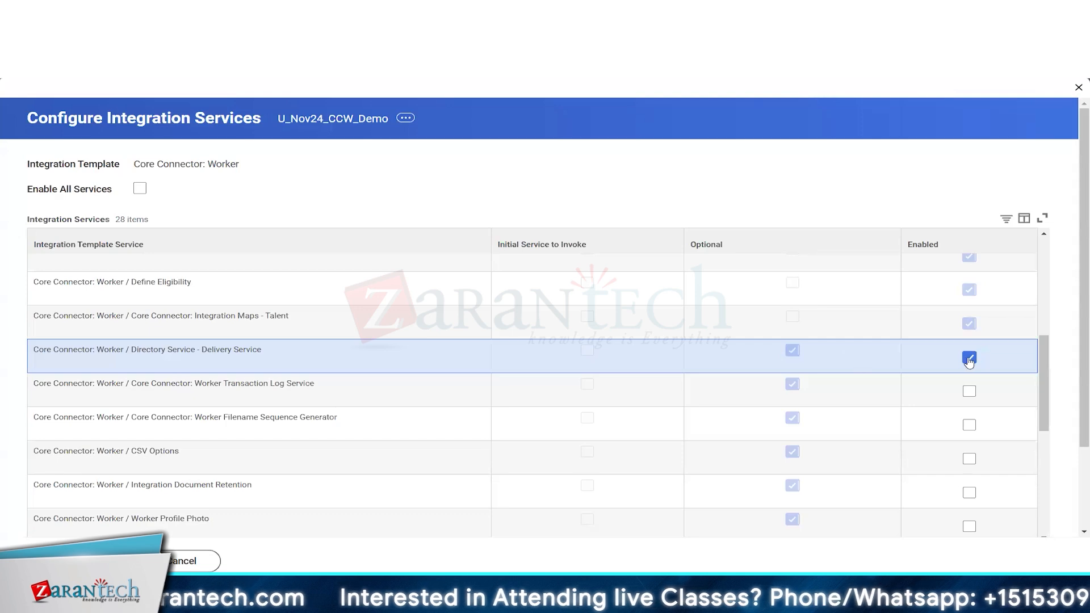
Step: Enable the Core Connector: Worker Transaction Log Service in the integration services list
{"action": "left_click", "coordinate": [211, 385]}
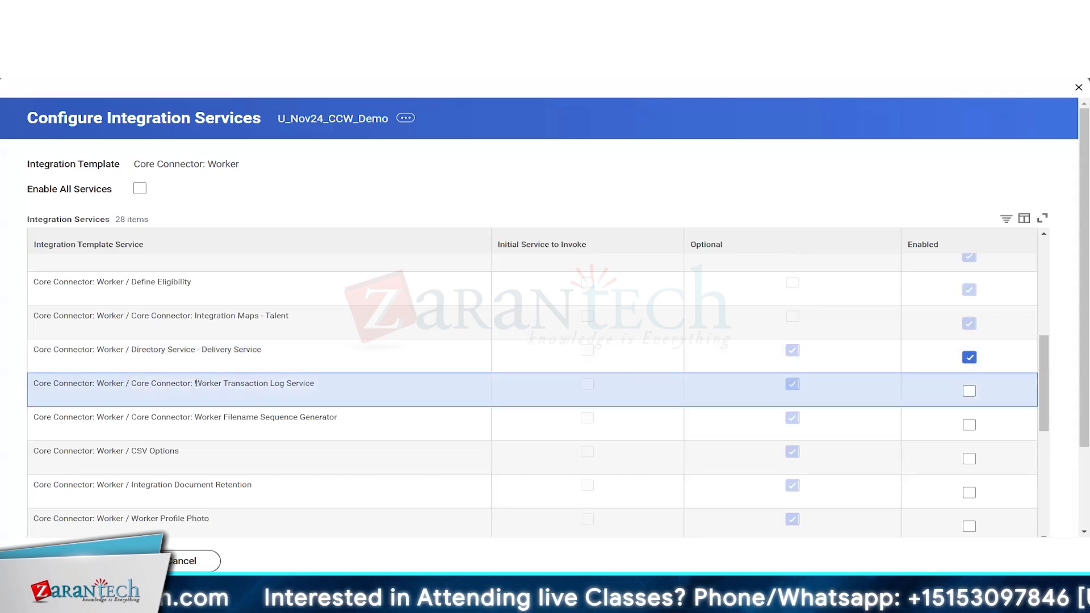
{"action": "left_click_drag", "start_coordinate": [196, 383], "coordinate": [339, 392]}
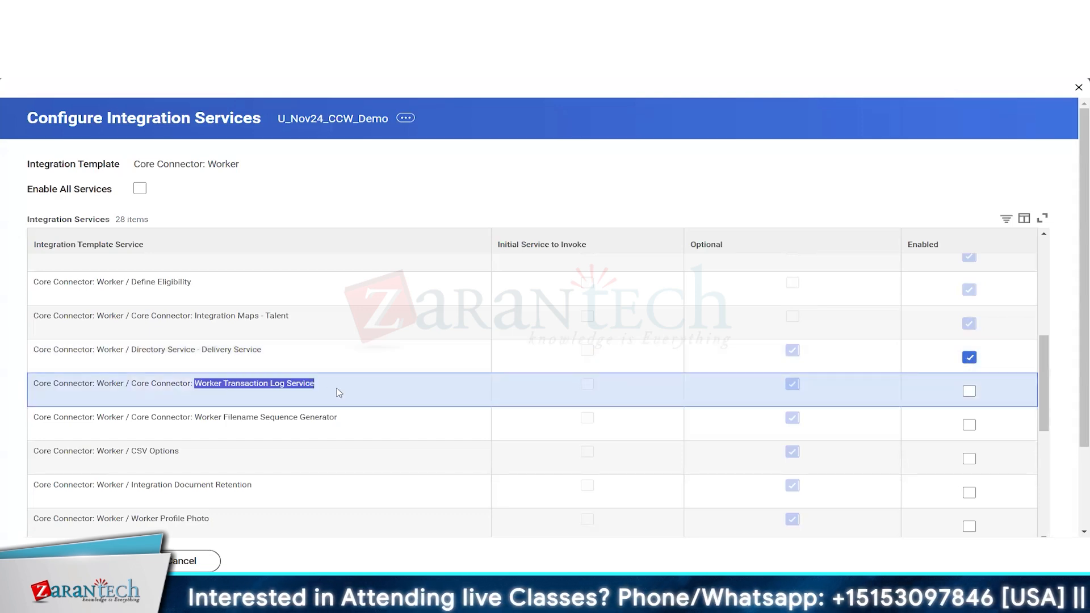
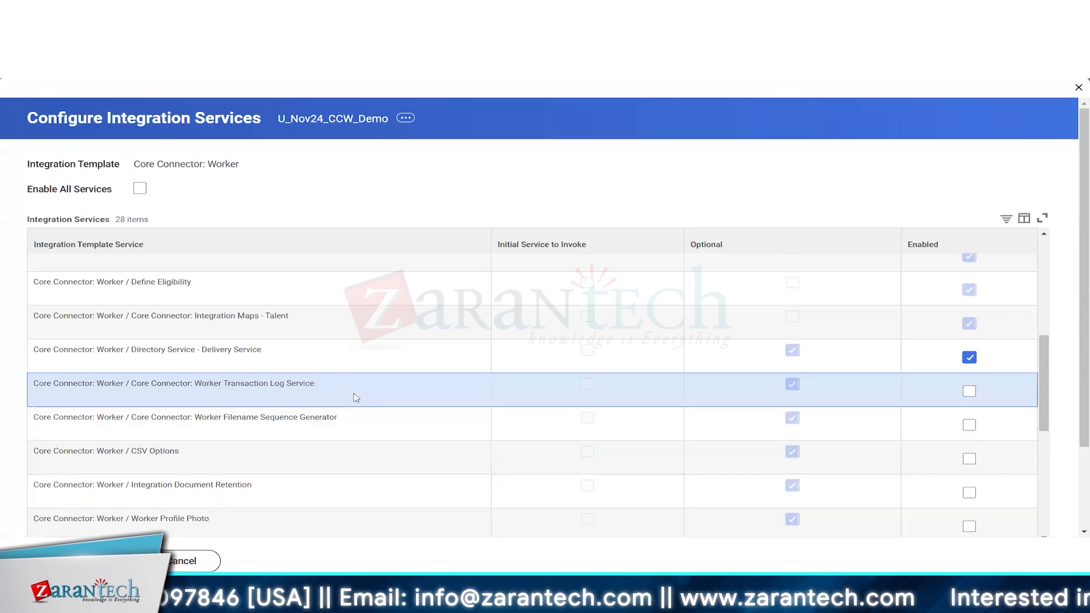
{"action": "left_click", "coordinate": [970, 391]}
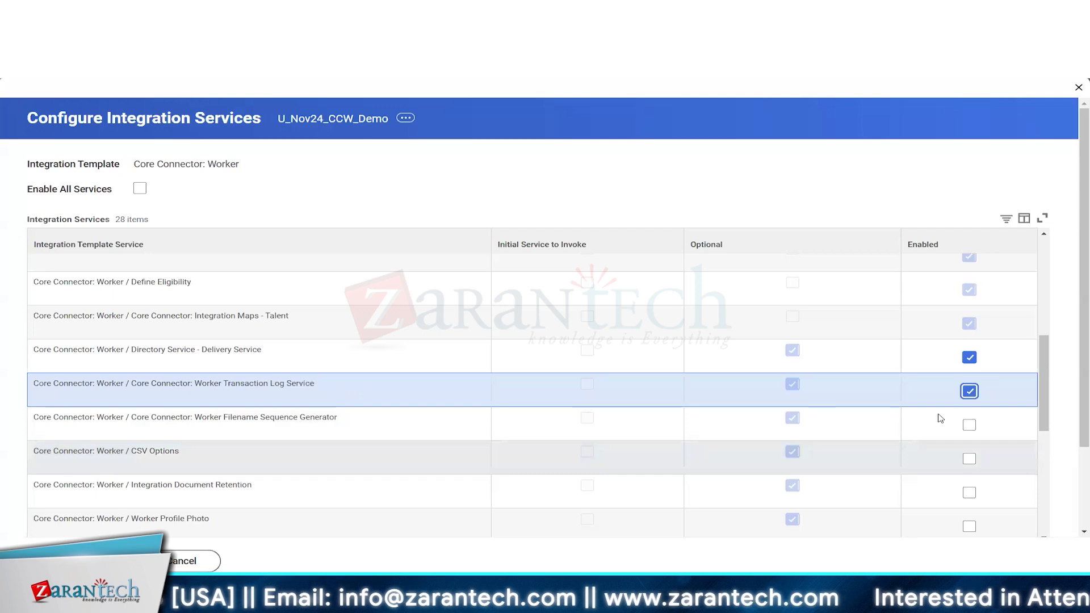
Step: Review the Core Connector: Worker Filename Sequence Generator service and enable it
{"action": "left_click", "coordinate": [450, 429]}
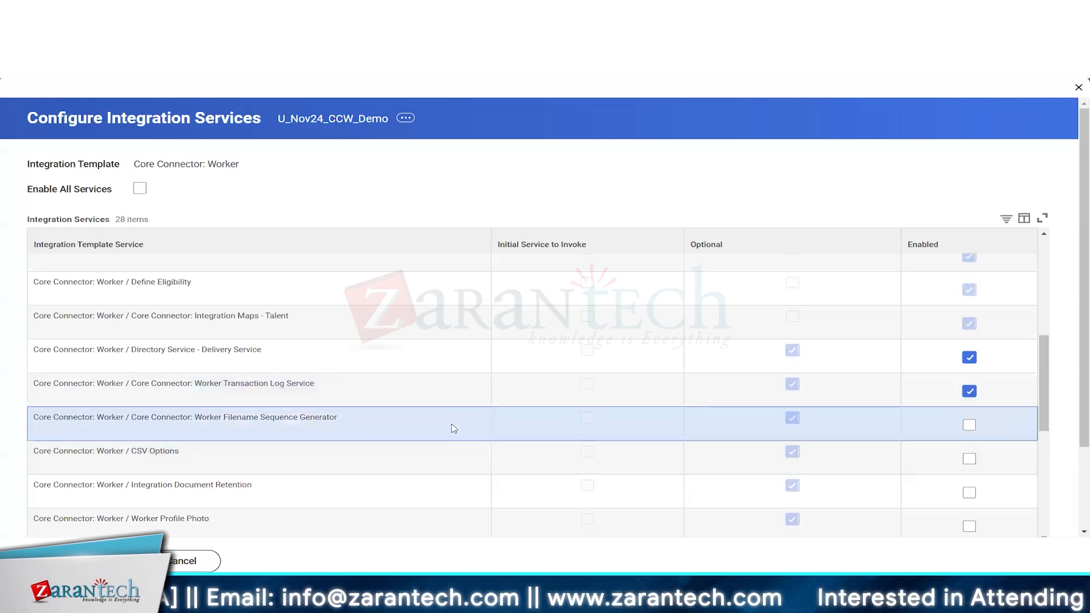
{"action": "double_click", "coordinate": [414, 427]}
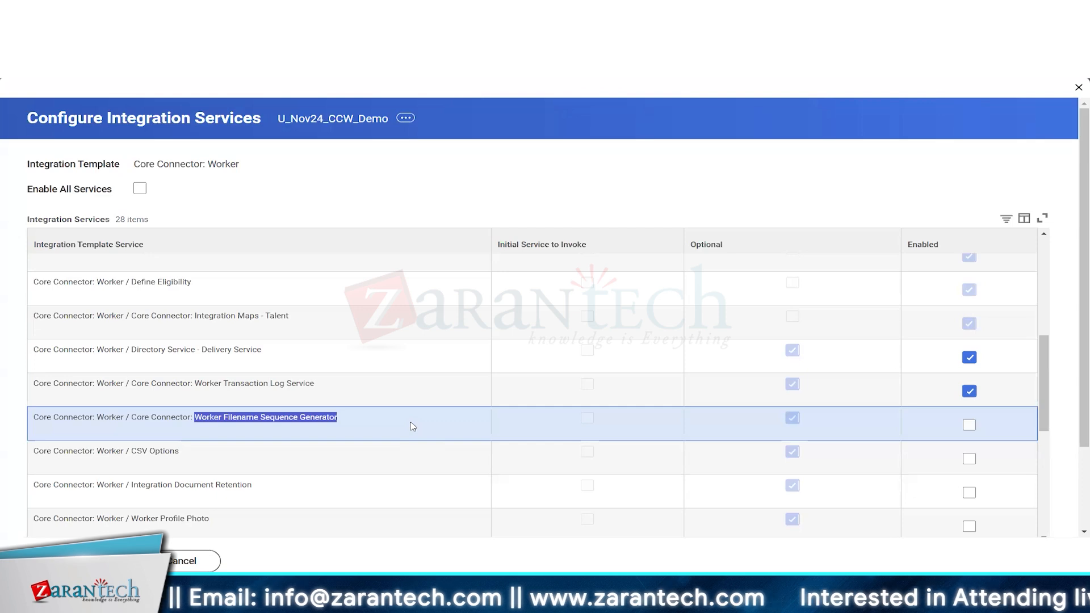
{"action": "left_click_drag", "start_coordinate": [219, 418], "coordinate": [345, 423]}
{"action": "left_click", "coordinate": [387, 421]}
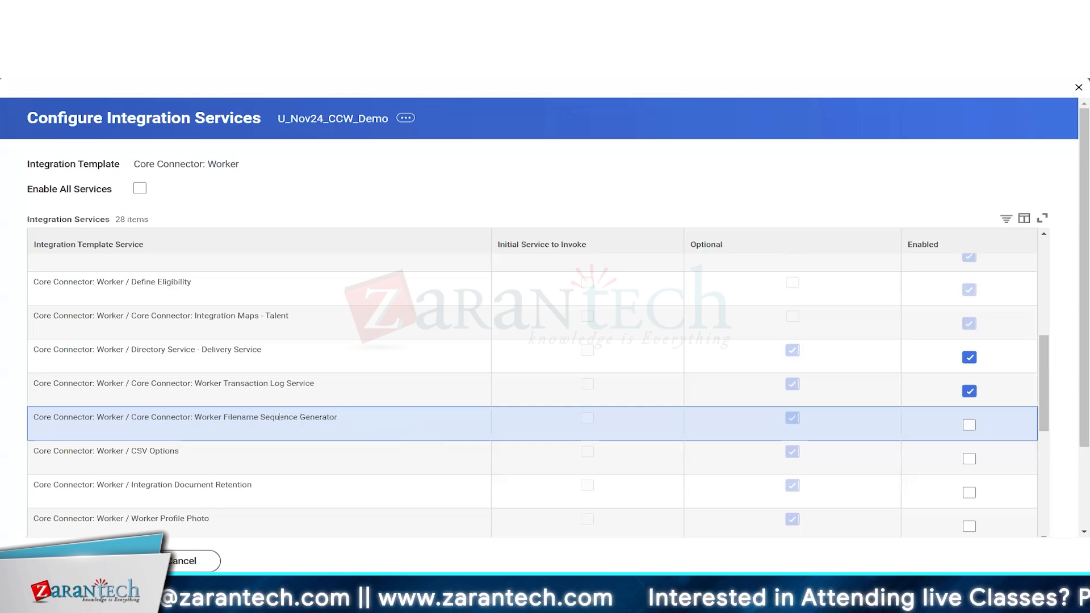
{"action": "triple_click", "coordinate": [279, 418]}
{"action": "double_click", "coordinate": [280, 417]}
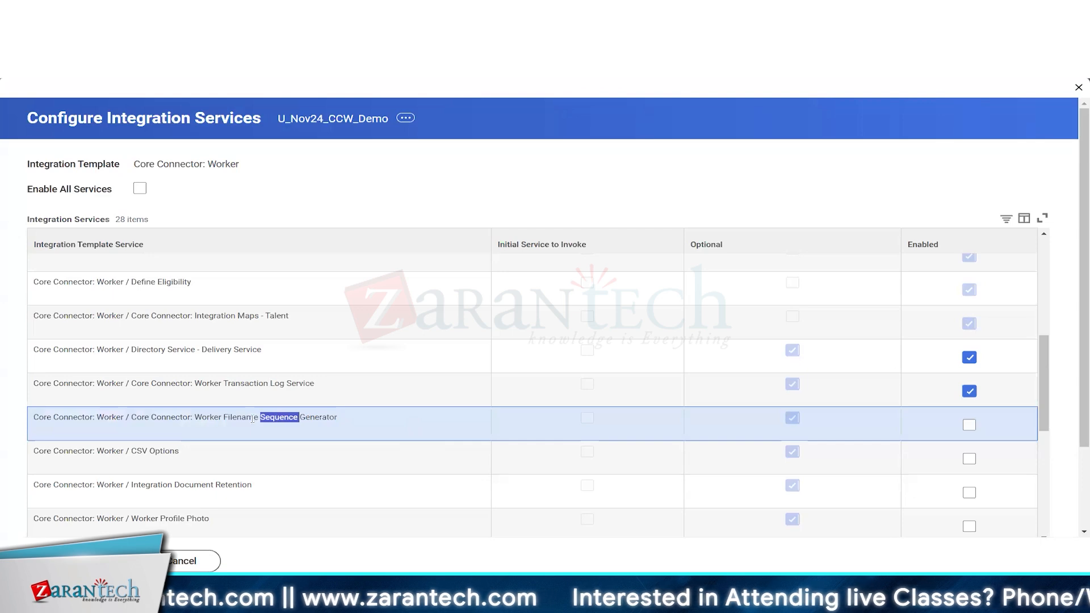
{"action": "double_click", "coordinate": [227, 419]}
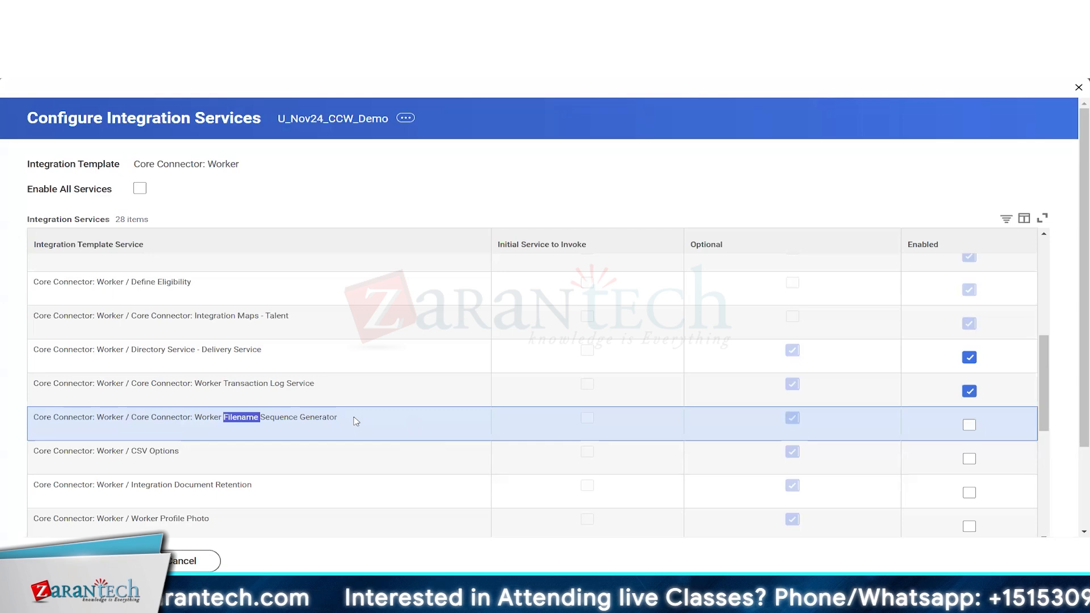
{"action": "left_click", "coordinate": [448, 420]}
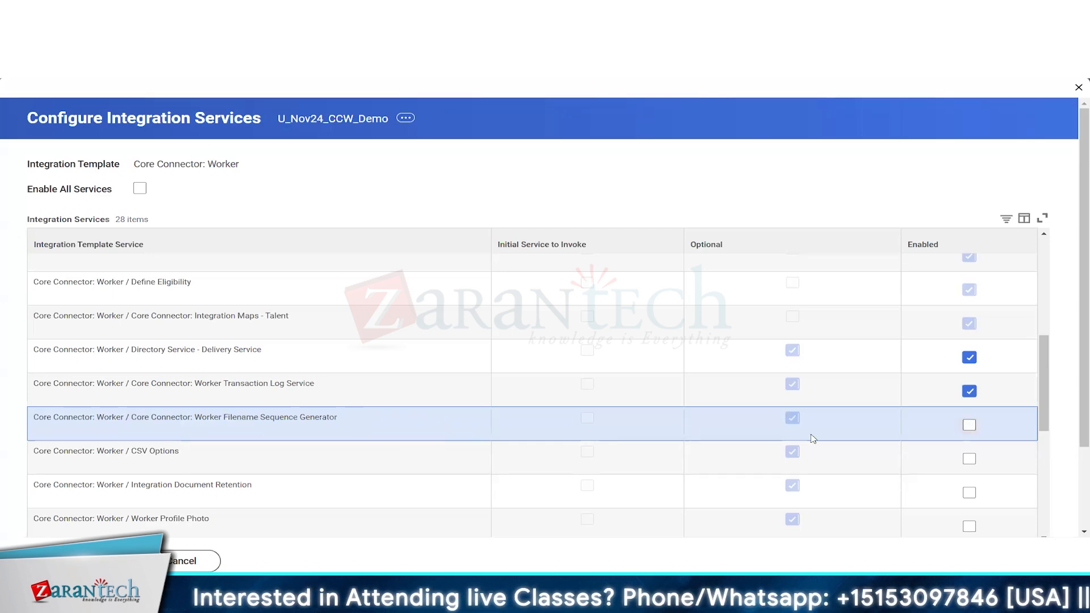
Step: Enable the optional Integration Document Retention service for the integration system
{"action": "scroll", "coordinate": [511, 415], "scroll_direction": "down", "scroll_amount": 3}
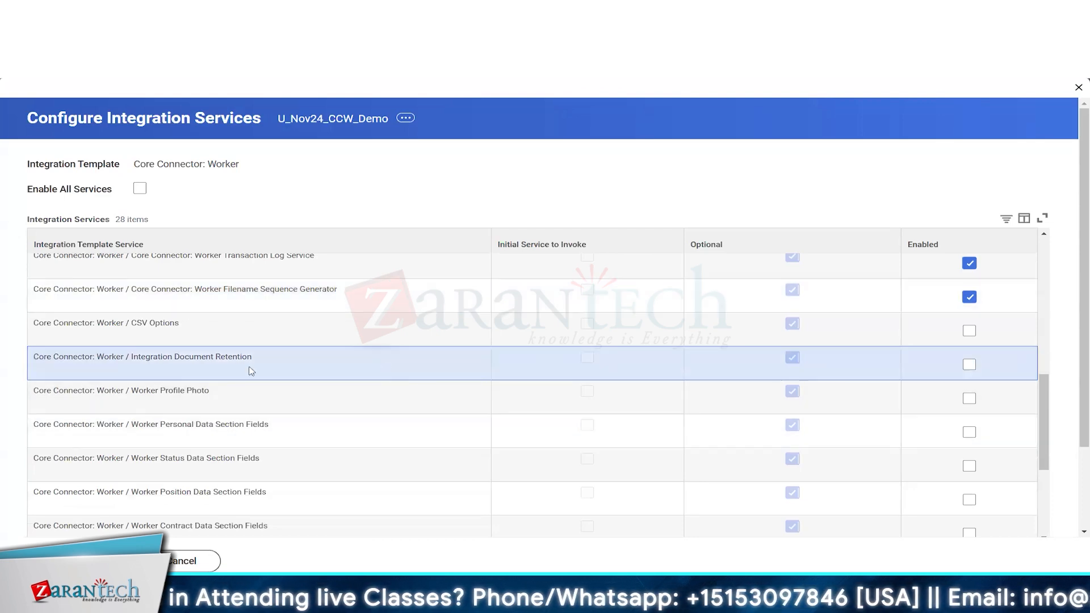
{"action": "left_click_drag", "start_coordinate": [145, 362], "coordinate": [397, 369]}
{"action": "left_click", "coordinate": [356, 370]}
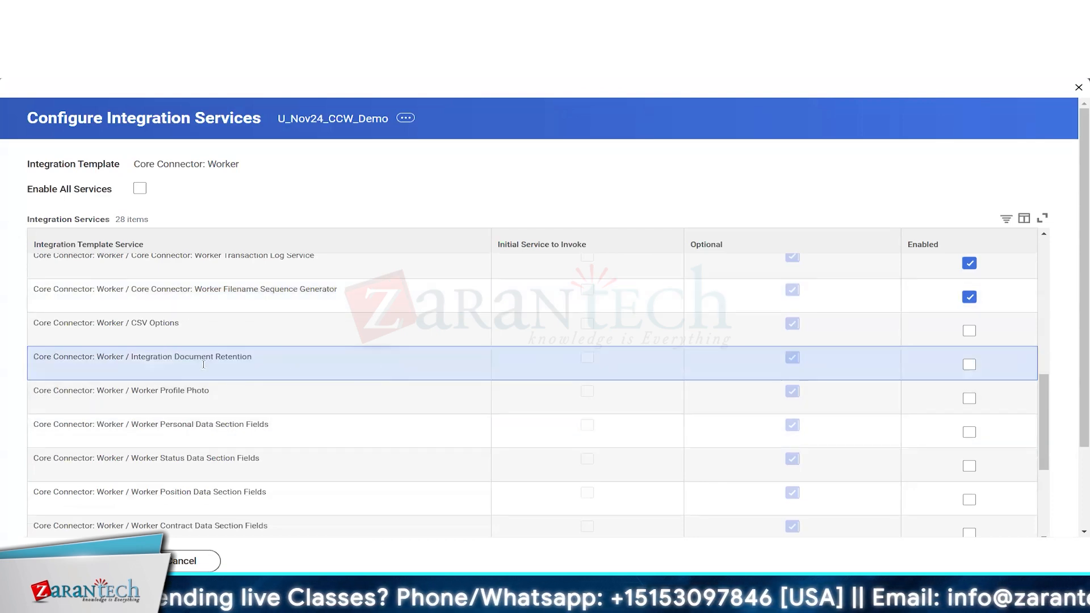
{"action": "left_click_drag", "start_coordinate": [175, 359], "coordinate": [283, 370]}
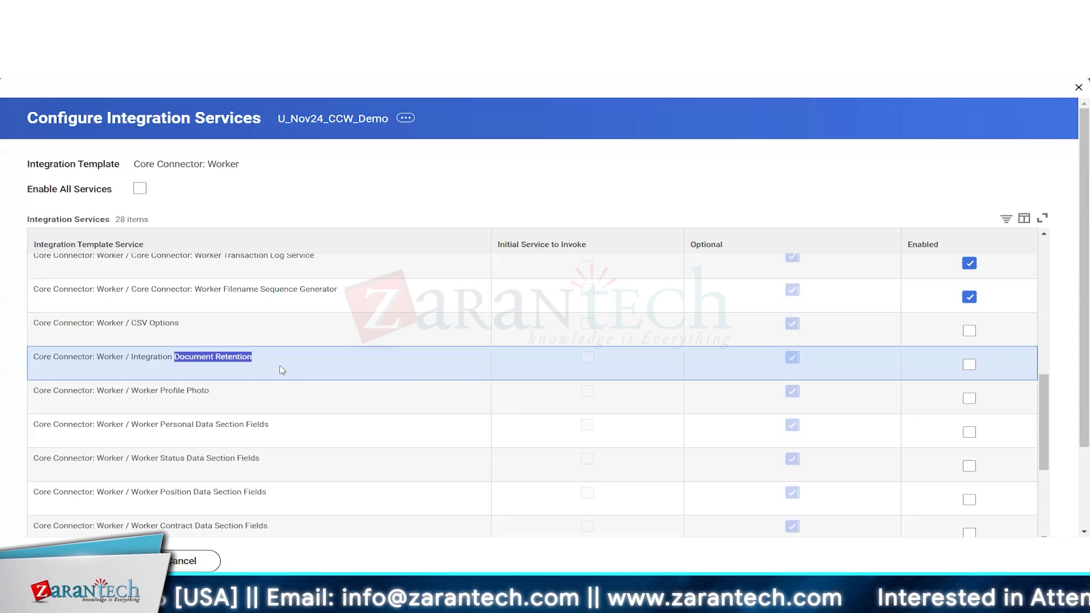
{"action": "left_click", "coordinate": [317, 358]}
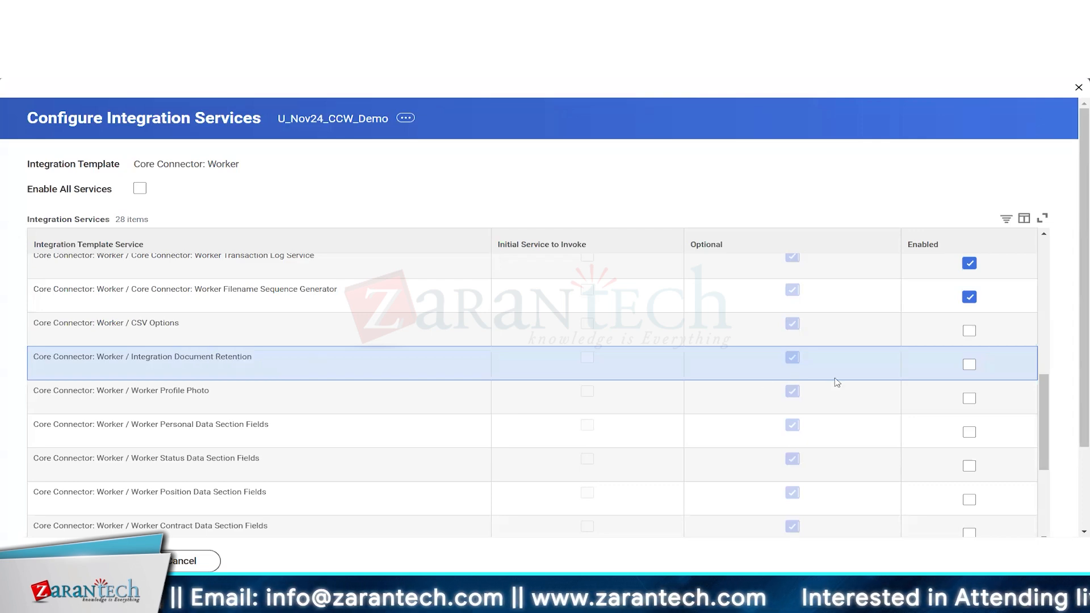
{"action": "left_click", "coordinate": [965, 367]}
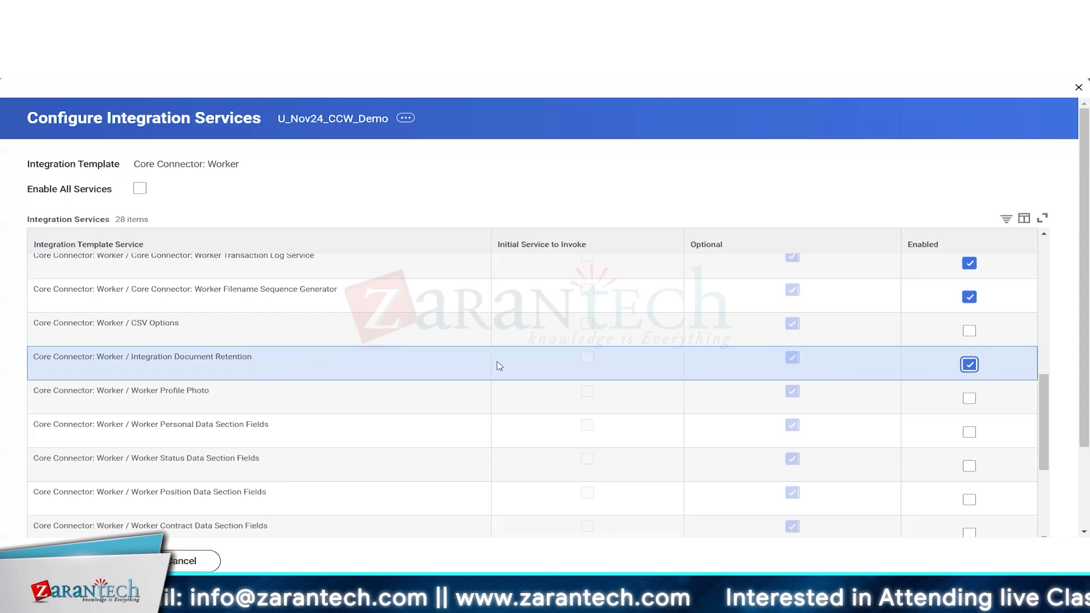
Step: Look through the Worker Profile Photo and data section field services, and enable Worker Personal Data Section Fields
{"action": "left_click", "coordinate": [352, 396]}
{"action": "scroll", "coordinate": [345, 392], "scroll_direction": "down", "scroll_amount": 1}
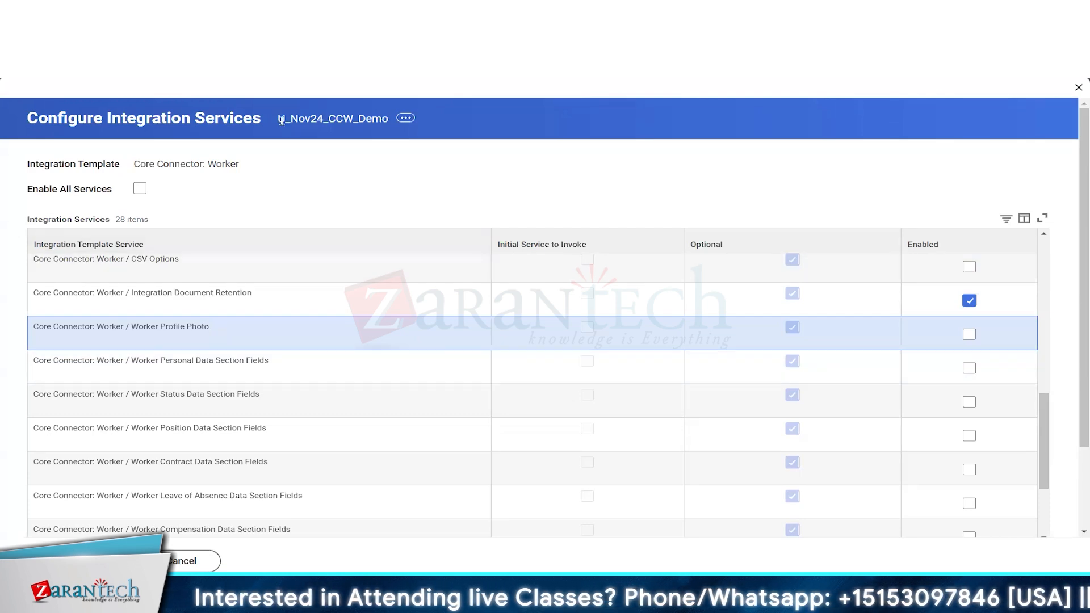
{"action": "scroll", "coordinate": [336, 370], "scroll_direction": "down", "scroll_amount": 1}
{"action": "scroll", "coordinate": [387, 368], "scroll_direction": "down", "scroll_amount": 2}
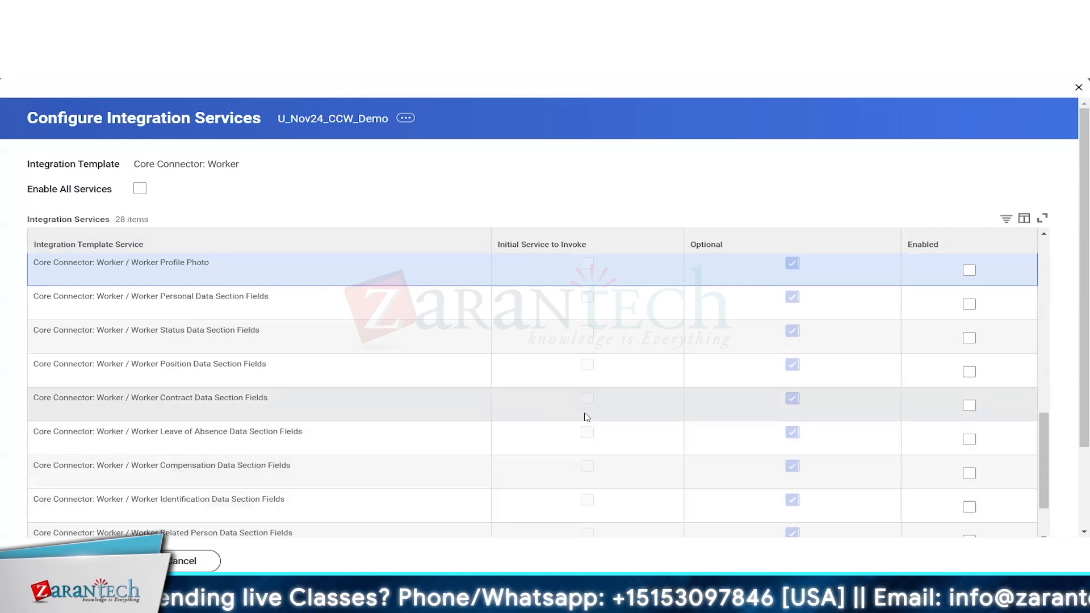
{"action": "scroll", "coordinate": [588, 418], "scroll_direction": "up", "scroll_amount": 2}
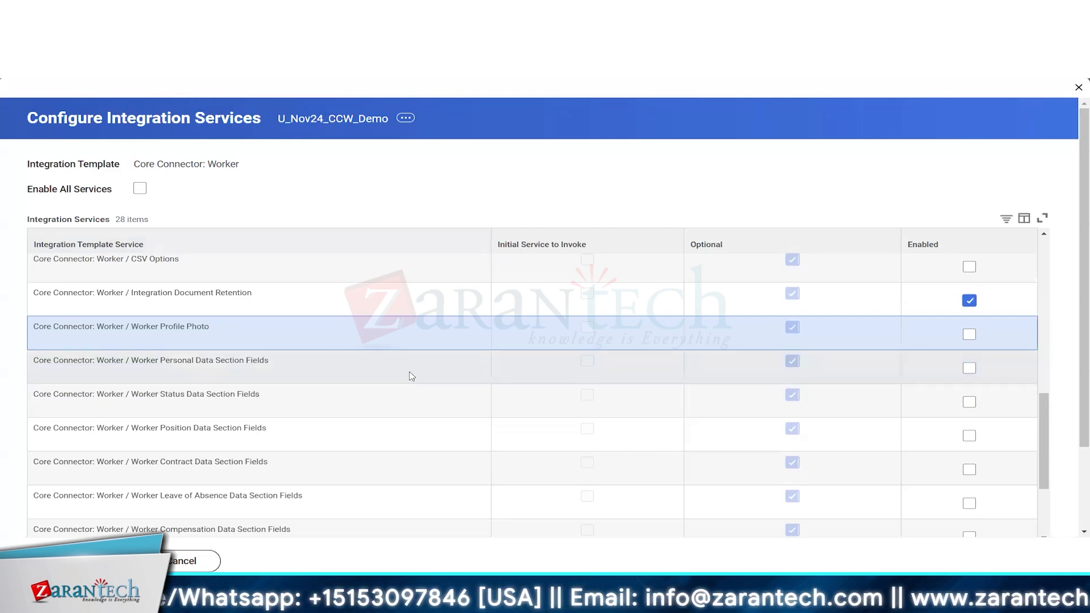
{"action": "left_click", "coordinate": [375, 375]}
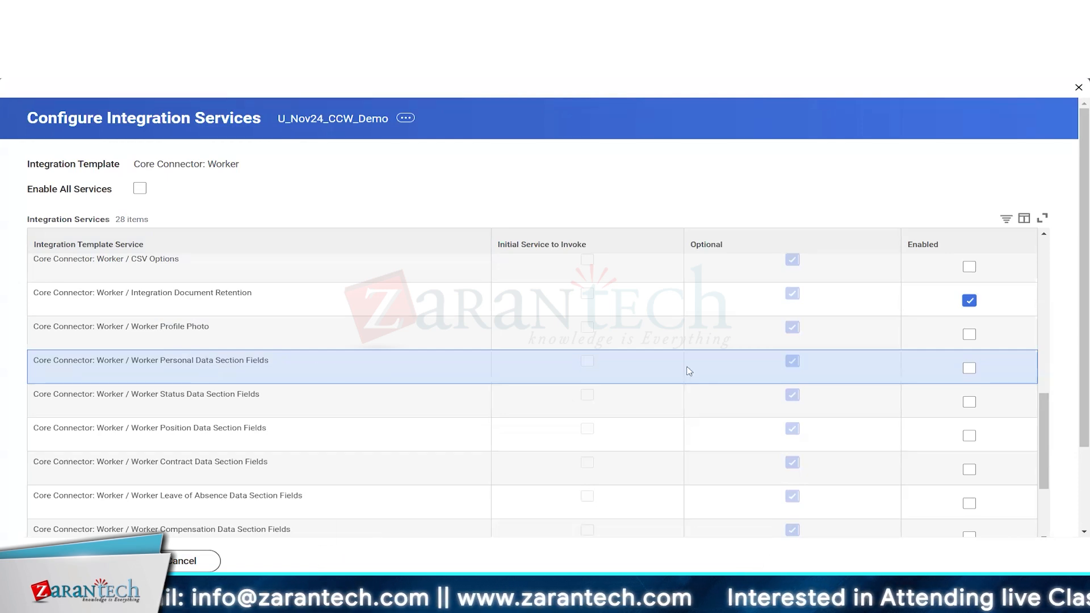
{"action": "left_click", "coordinate": [971, 370]}
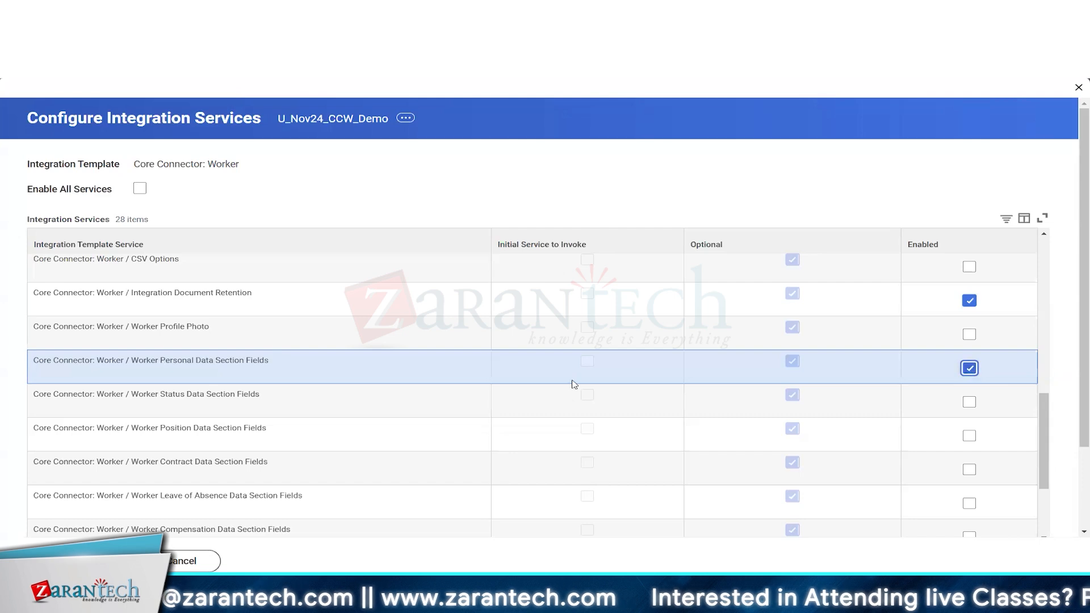
{"action": "left_click", "coordinate": [401, 367]}
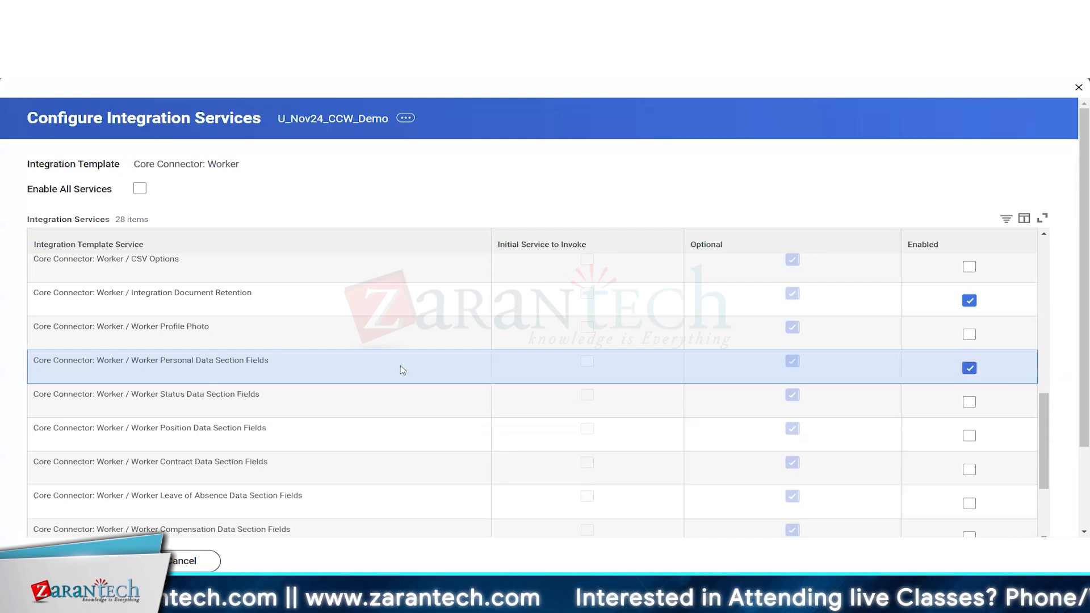
Step: Enable the Worker Position Data Section Fields service in the integration services list
{"action": "left_click", "coordinate": [346, 441]}
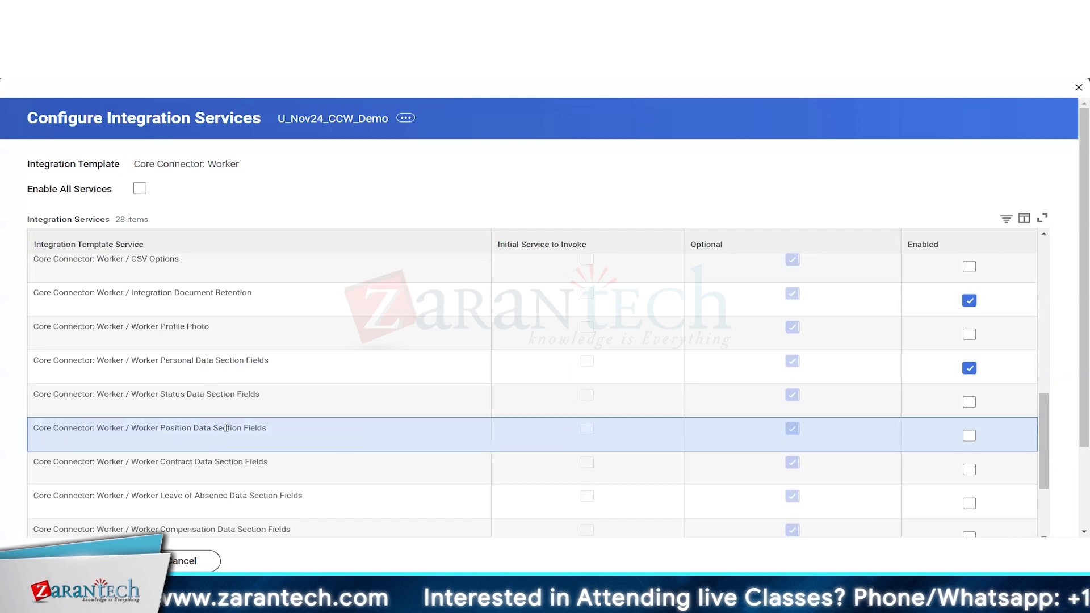
{"action": "left_click_drag", "start_coordinate": [165, 429], "coordinate": [227, 430]}
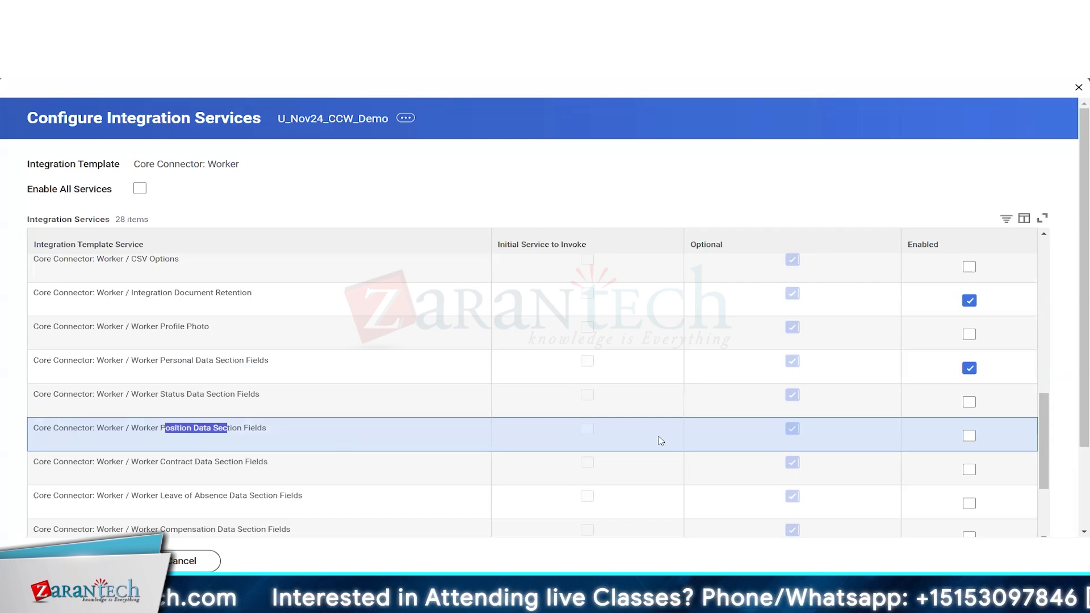
{"action": "left_click", "coordinate": [969, 436]}
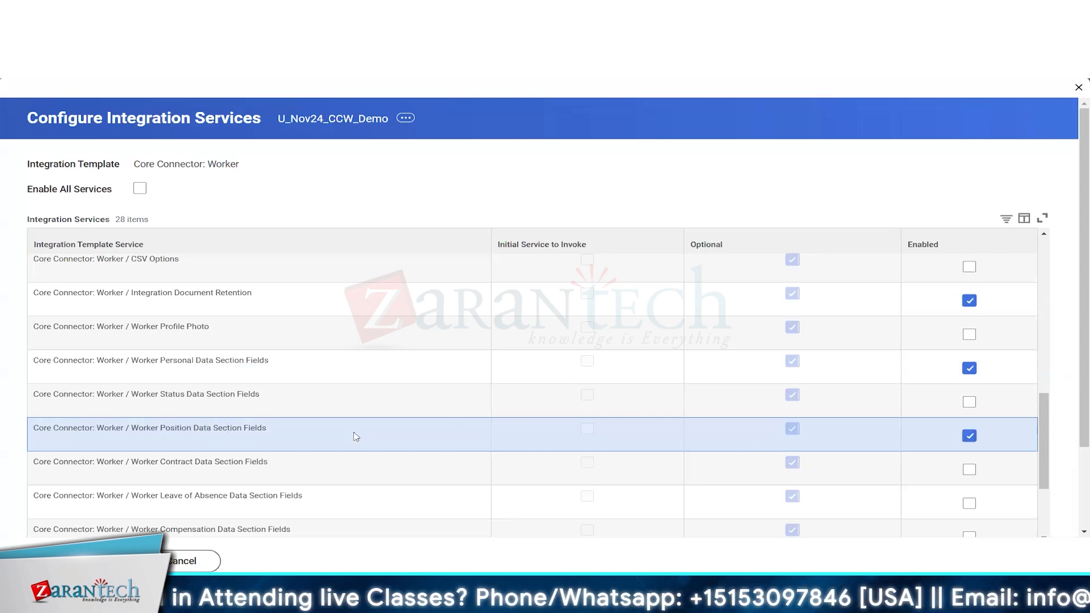
Step: Review the remaining worker data section field services and save the integration service configuration
{"action": "scroll", "coordinate": [356, 437], "scroll_direction": "down", "scroll_amount": 3}
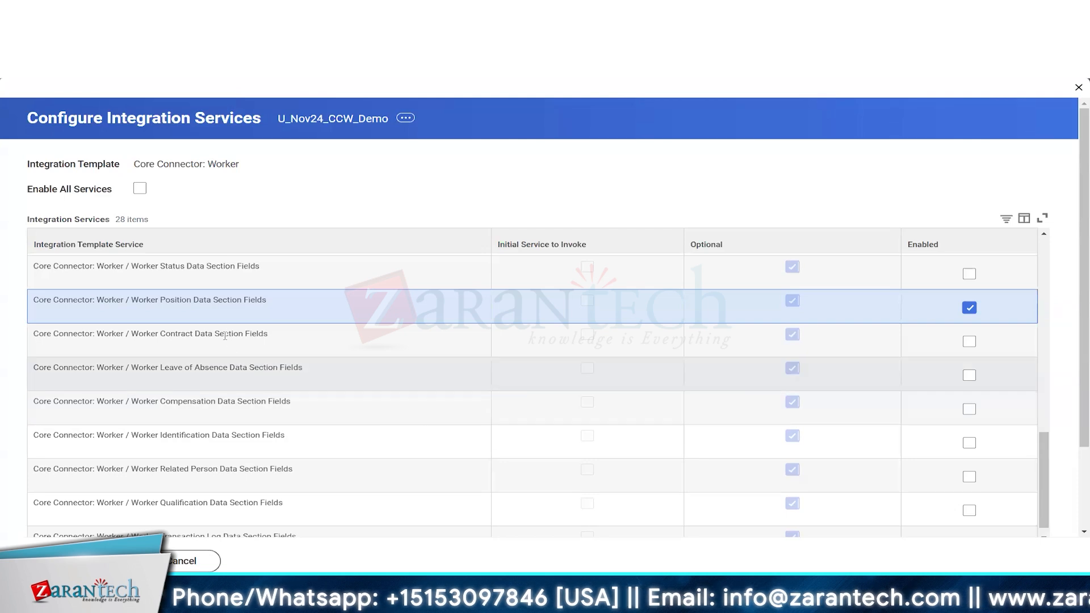
{"action": "scroll", "coordinate": [257, 429], "scroll_direction": "down", "scroll_amount": 1}
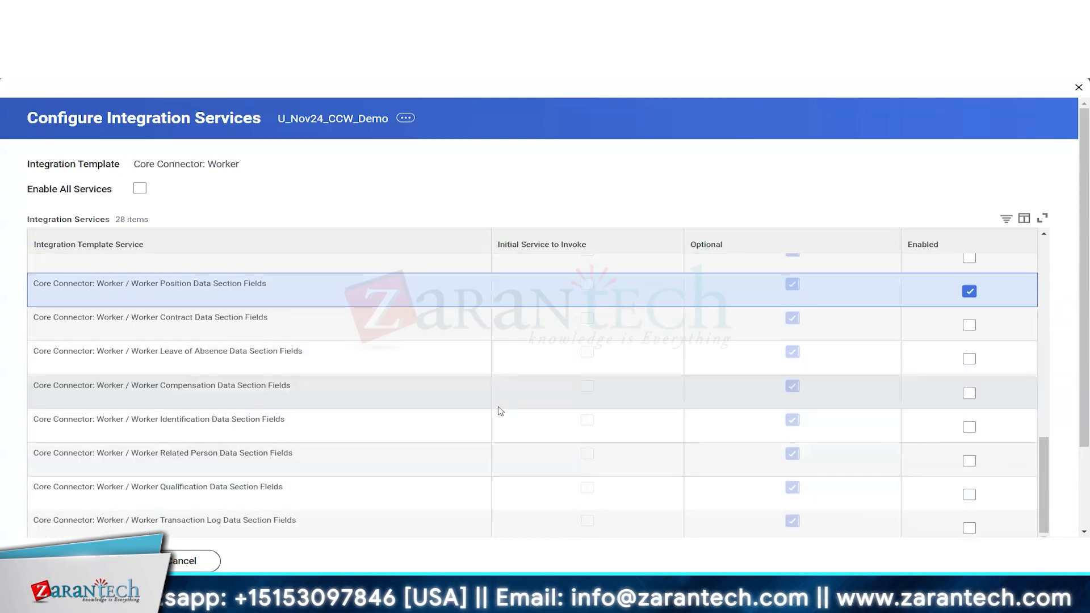
{"action": "scroll", "coordinate": [15, 352], "scroll_direction": "down", "scroll_amount": 2}
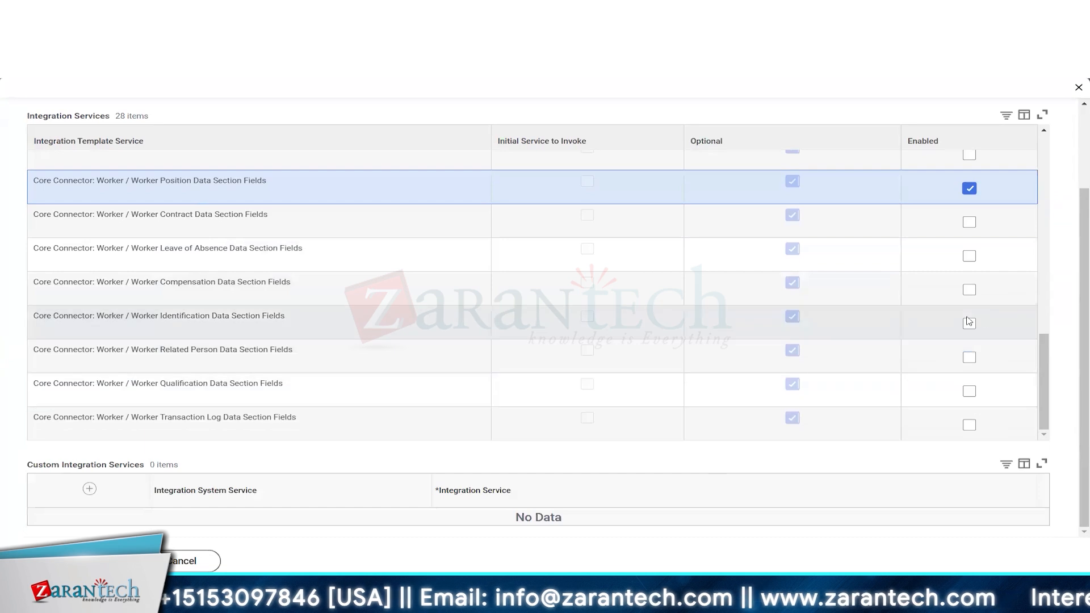
{"action": "scroll", "coordinate": [969, 318], "scroll_direction": "up", "scroll_amount": 5}
{"action": "scroll", "coordinate": [968, 321], "scroll_direction": "up", "scroll_amount": 1}
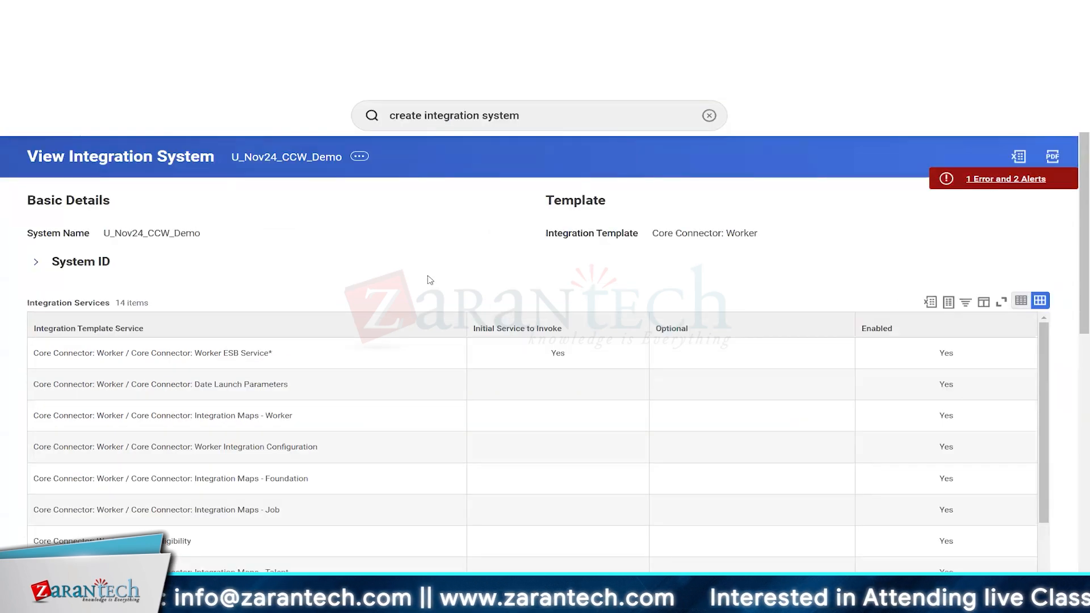
Step: Open the error and alert details and read which integration attribute is missing a value
{"action": "left_click", "coordinate": [990, 179]}
{"action": "left_click_drag", "start_coordinate": [122, 266], "coordinate": [273, 309]}
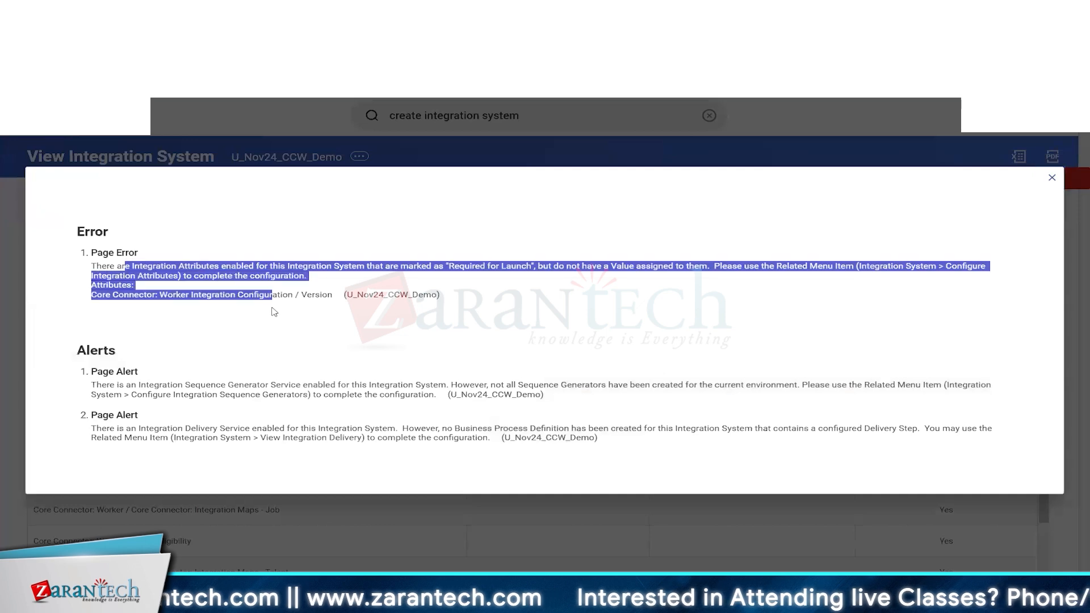
{"action": "left_click", "coordinate": [273, 308]}
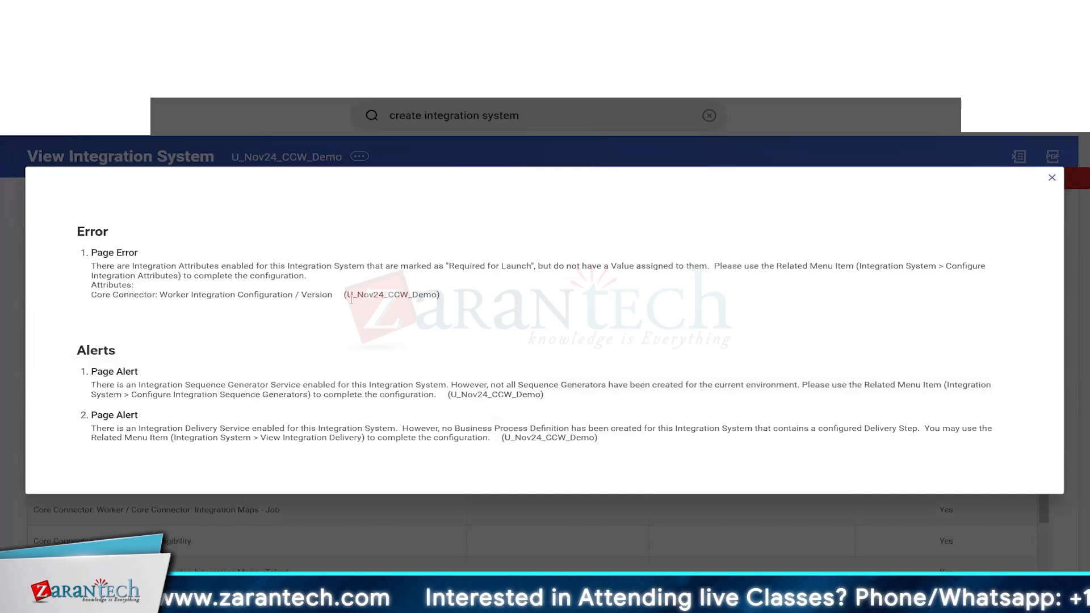
{"action": "left_click_drag", "start_coordinate": [351, 298], "coordinate": [152, 295]}
{"action": "left_click", "coordinate": [319, 294]}
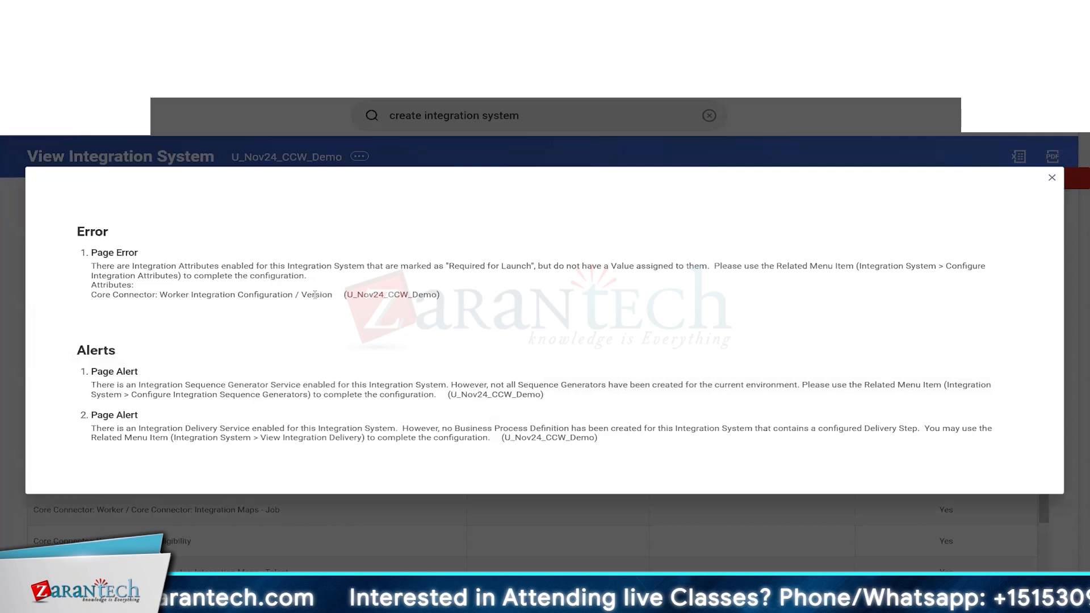
{"action": "double_click", "coordinate": [315, 295]}
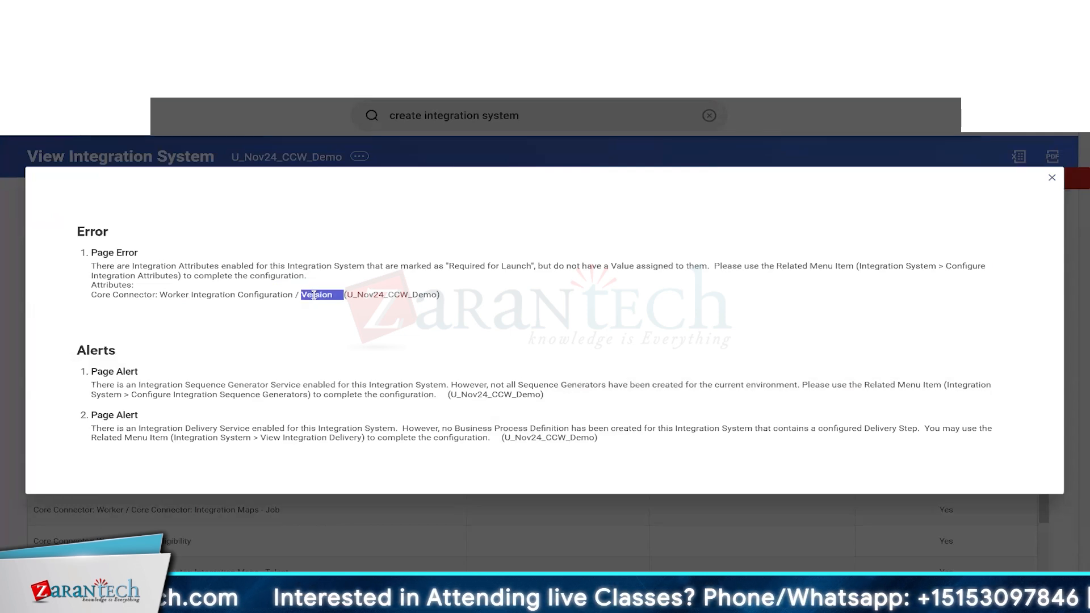
{"action": "left_click", "coordinate": [1052, 178]}
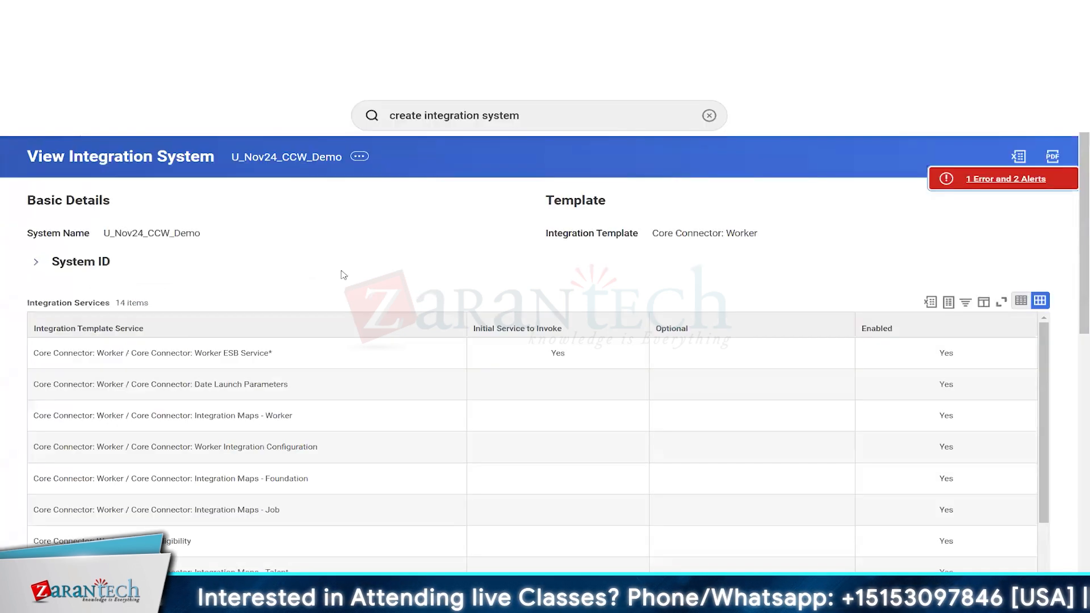
Step: Examine the Version attribute and its launch requirement in the integration attributes list
{"action": "scroll", "coordinate": [561, 322], "scroll_direction": "down", "scroll_amount": 6}
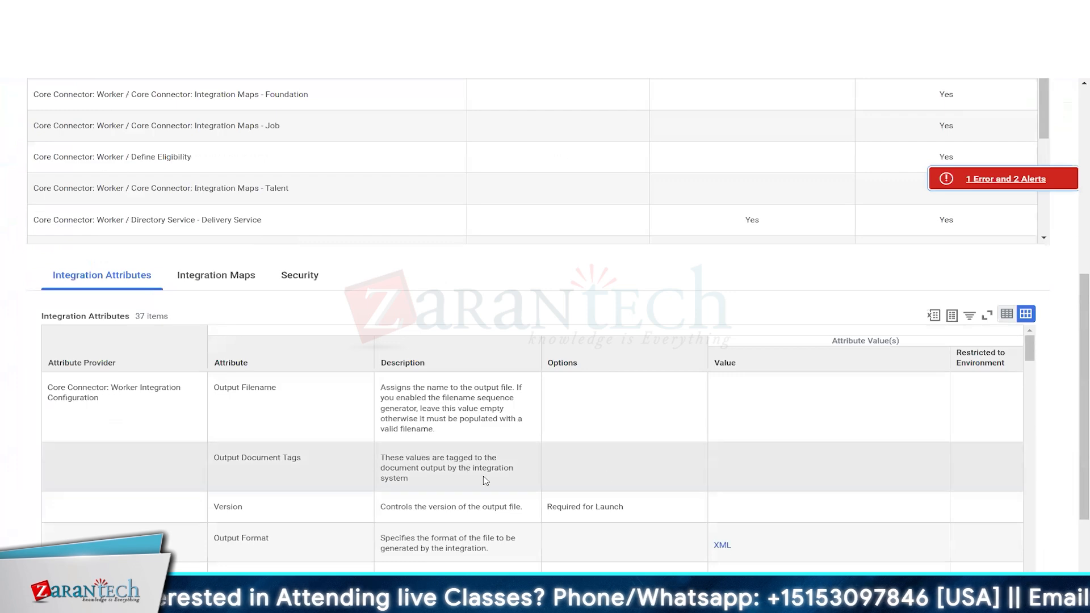
{"action": "double_click", "coordinate": [235, 507]}
{"action": "left_click_drag", "start_coordinate": [552, 506], "coordinate": [610, 507]}
{"action": "scroll", "coordinate": [373, 408], "scroll_direction": "down", "scroll_amount": 2}
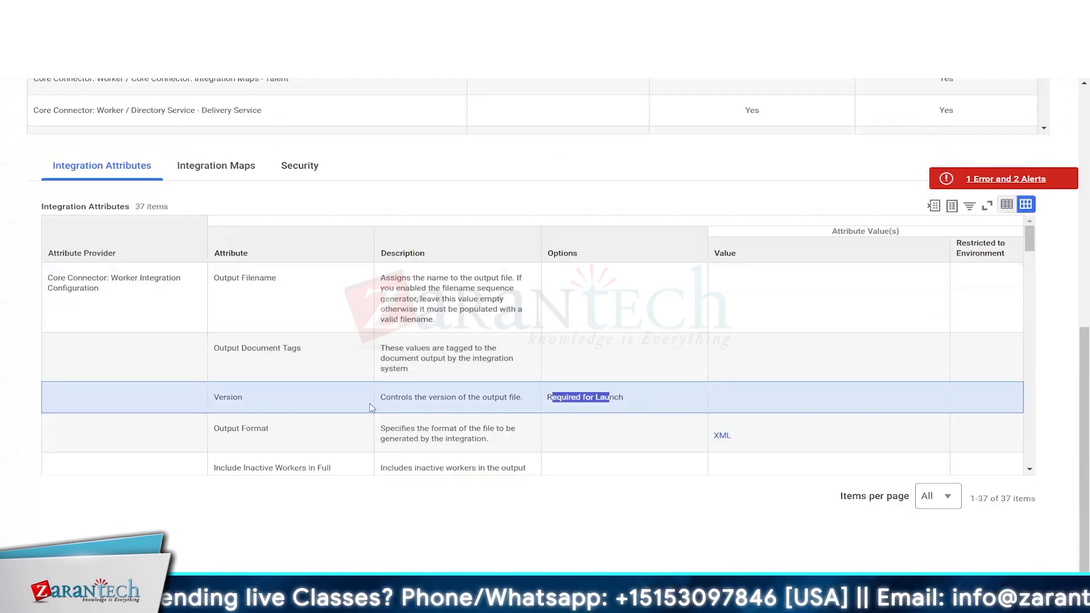
Step: Open the integration attribute configuration for U_Nov24_CCW_Demo and locate the Version attribute
{"action": "scroll", "coordinate": [175, 382], "scroll_direction": "down", "scroll_amount": 3}
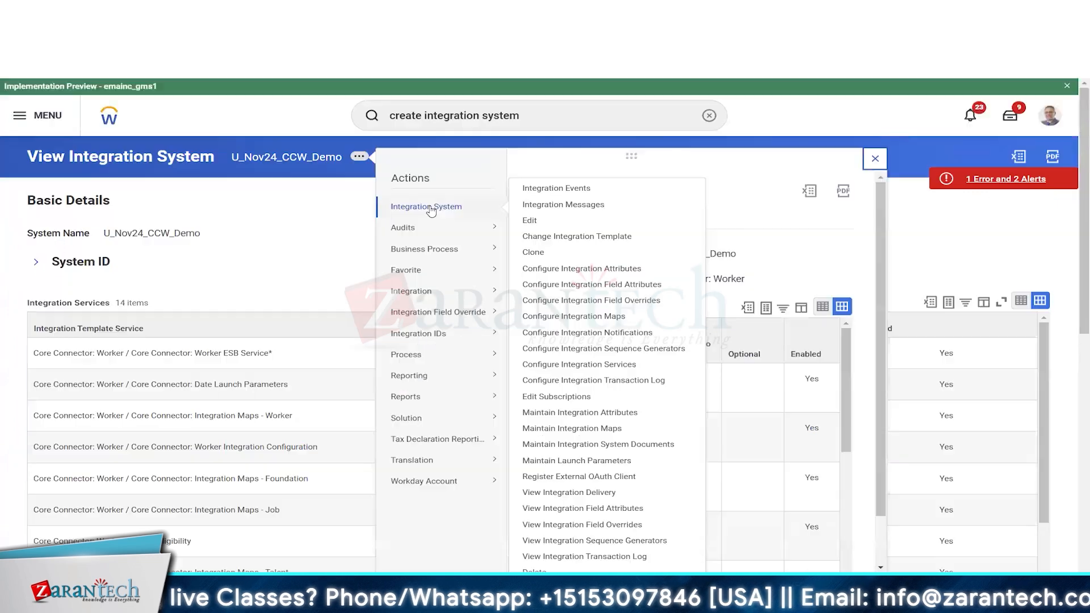
{"action": "left_click", "coordinate": [566, 269]}
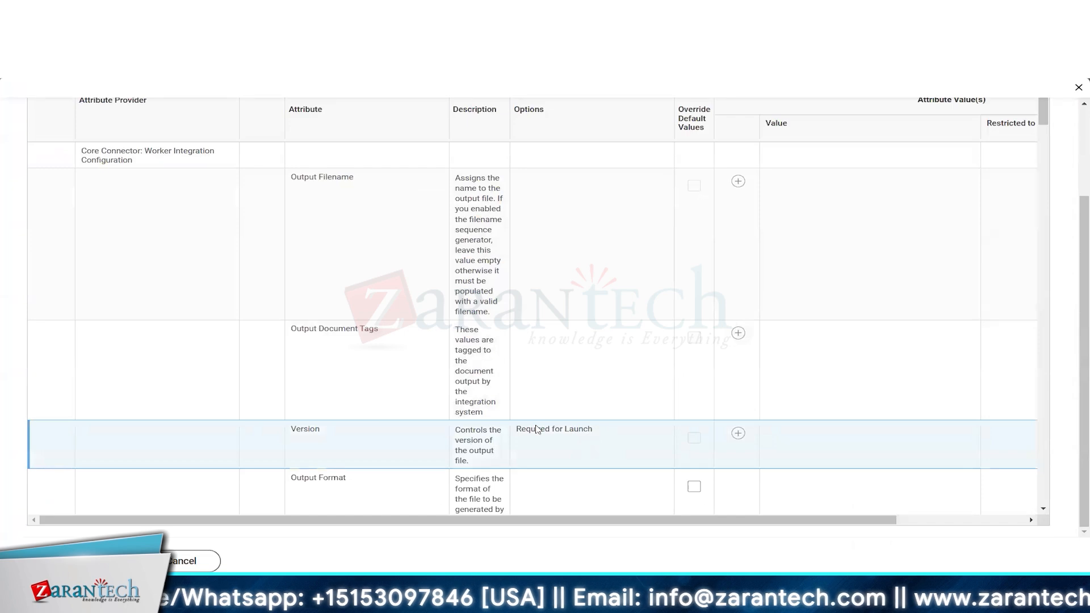
{"action": "double_click", "coordinate": [531, 429]}
{"action": "scroll", "coordinate": [548, 417], "scroll_direction": "down", "scroll_amount": 2}
Step: Add a value to the Version attribute and set it to 40.0
{"action": "left_click", "coordinate": [738, 305]}
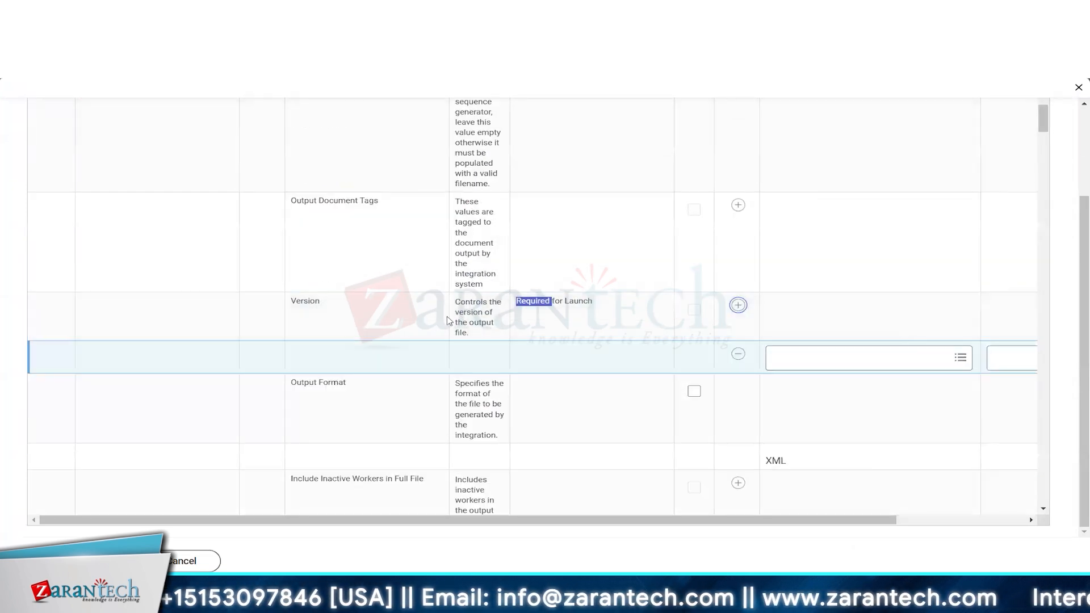
{"action": "double_click", "coordinate": [312, 302]}
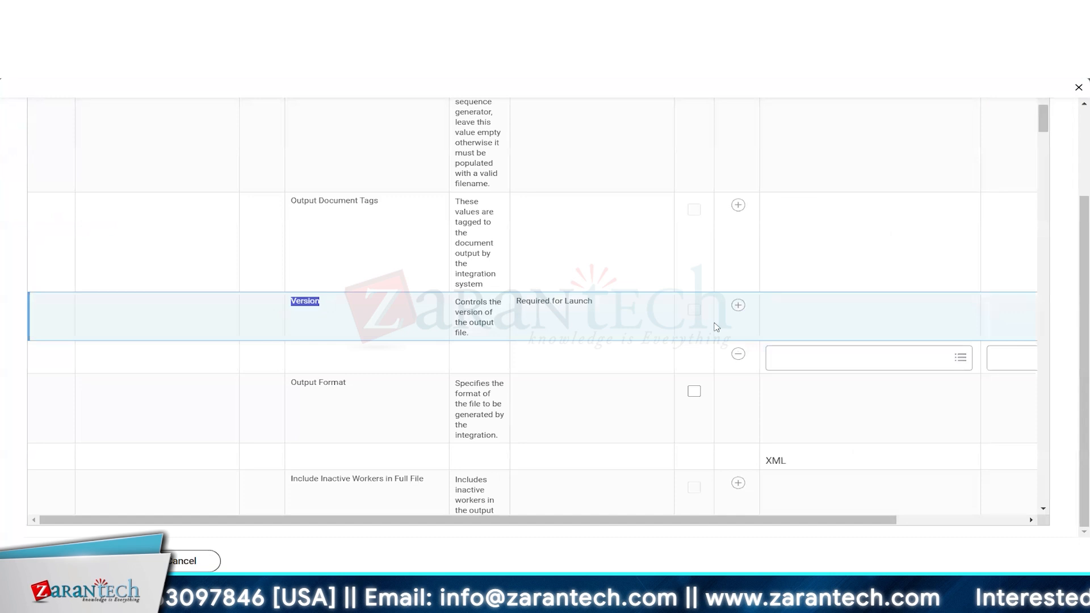
{"action": "left_click", "coordinate": [954, 364]}
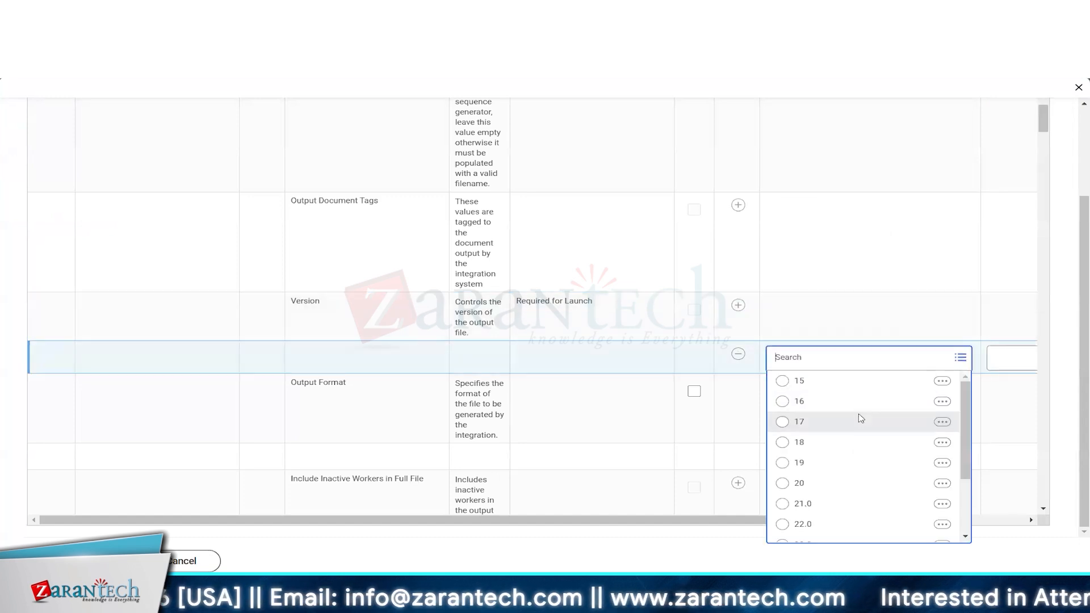
{"action": "scroll", "coordinate": [859, 418], "scroll_direction": "down", "scroll_amount": 3}
{"action": "left_click", "coordinate": [839, 530]}
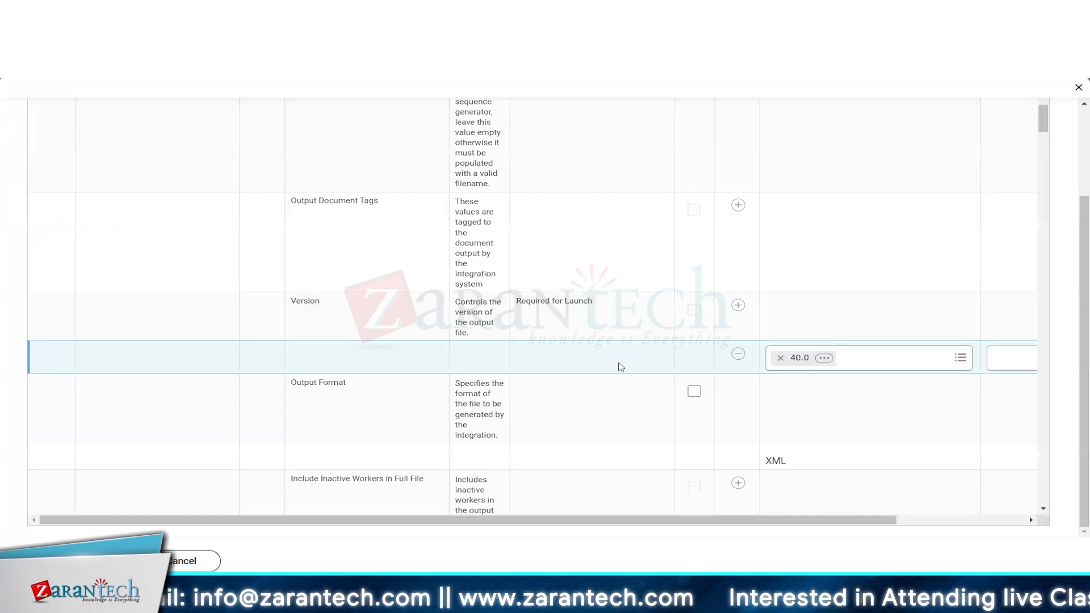
{"action": "left_click", "coordinate": [961, 357]}
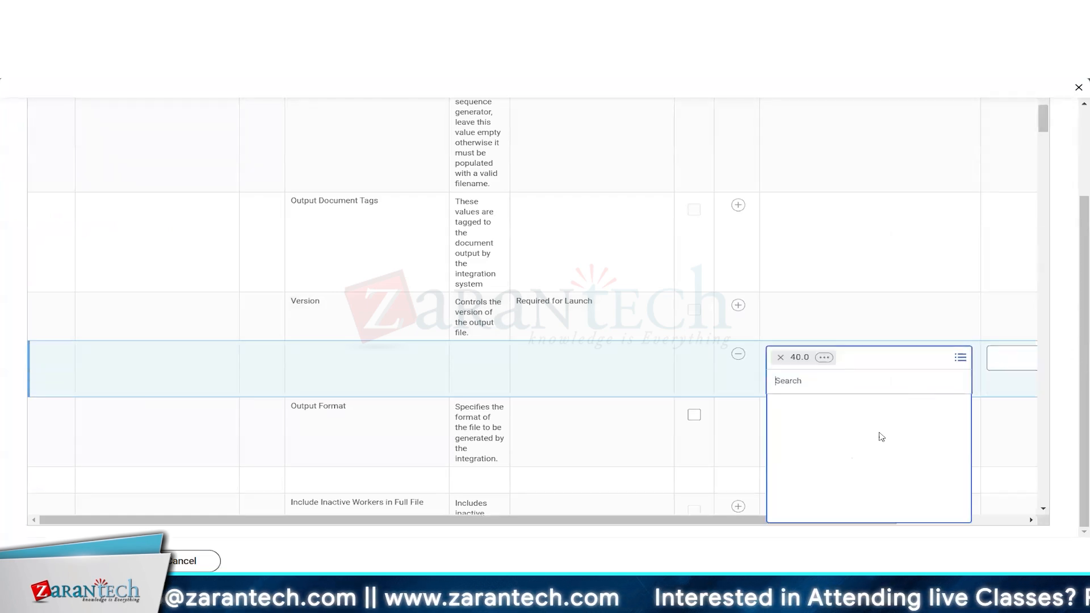
{"action": "scroll", "coordinate": [878, 433], "scroll_direction": "down", "scroll_amount": 5}
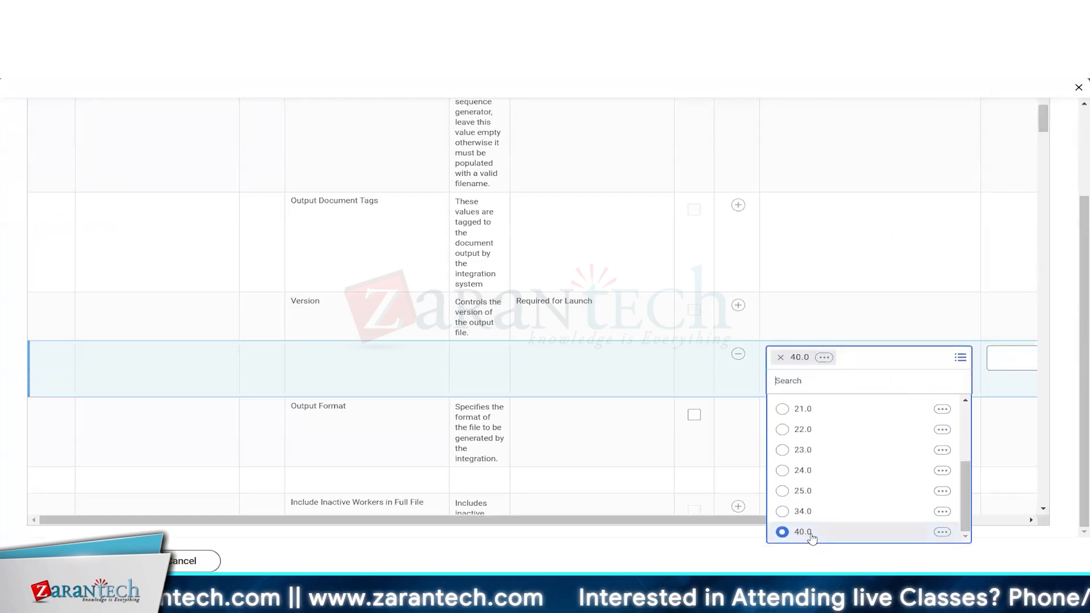
{"action": "left_click", "coordinate": [610, 385]}
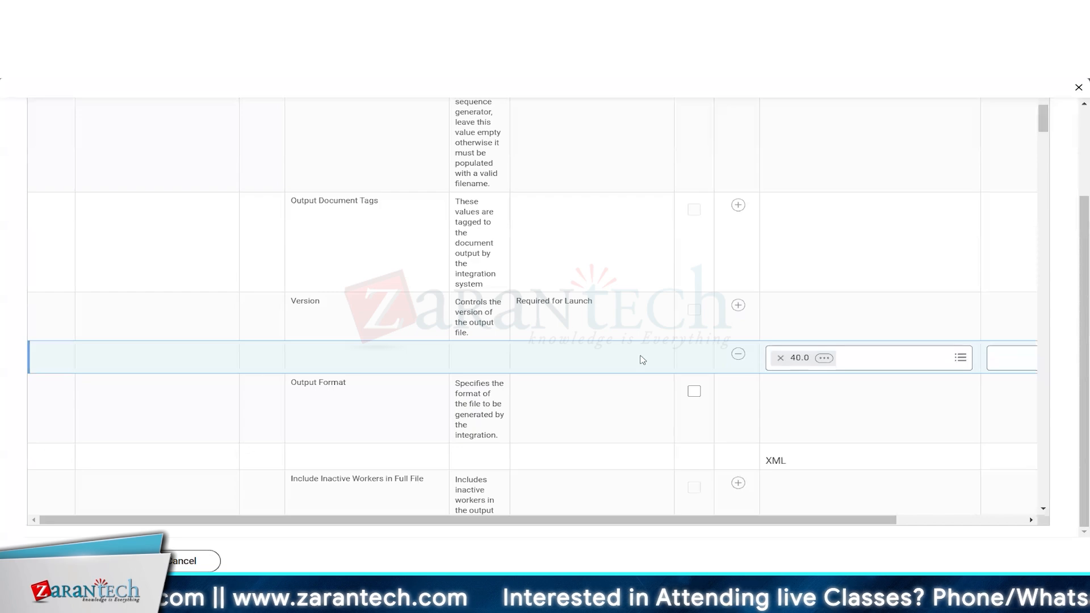
Step: Review the remaining integration attributes through Document Retention Policy, checking its description, launch requirement and default value
{"action": "scroll", "coordinate": [627, 281], "scroll_direction": "down", "scroll_amount": 6}
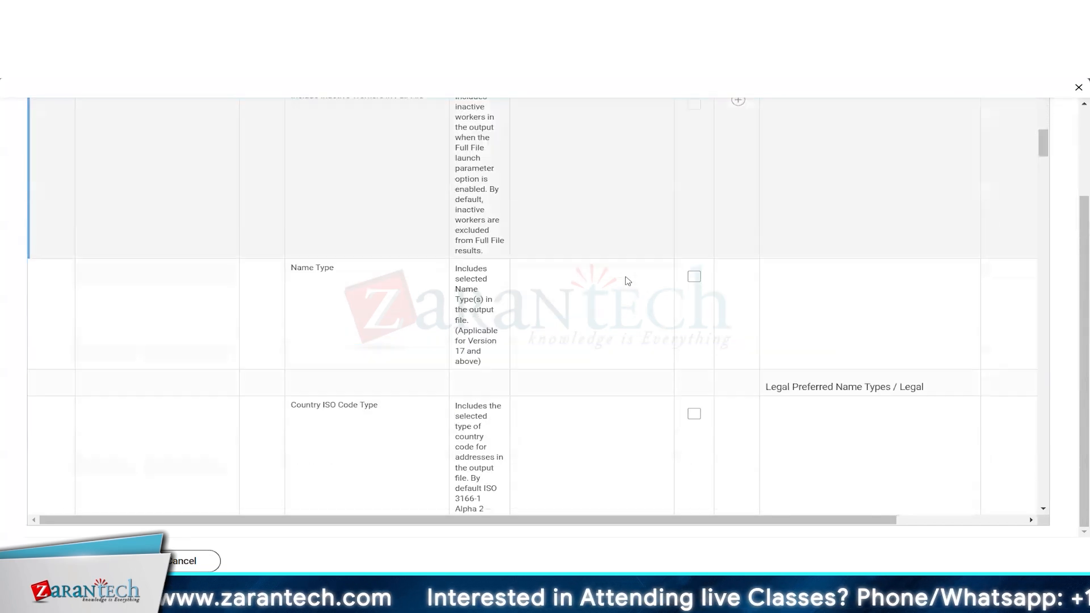
{"action": "scroll", "coordinate": [627, 281], "scroll_direction": "down", "scroll_amount": 10}
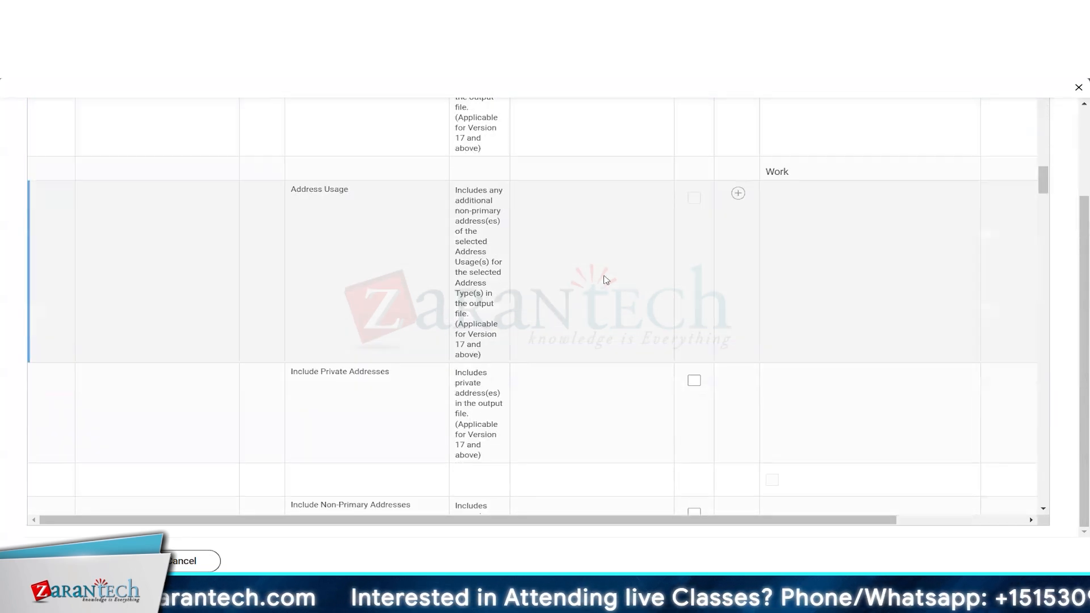
{"action": "scroll", "coordinate": [606, 280], "scroll_direction": "down", "scroll_amount": 10}
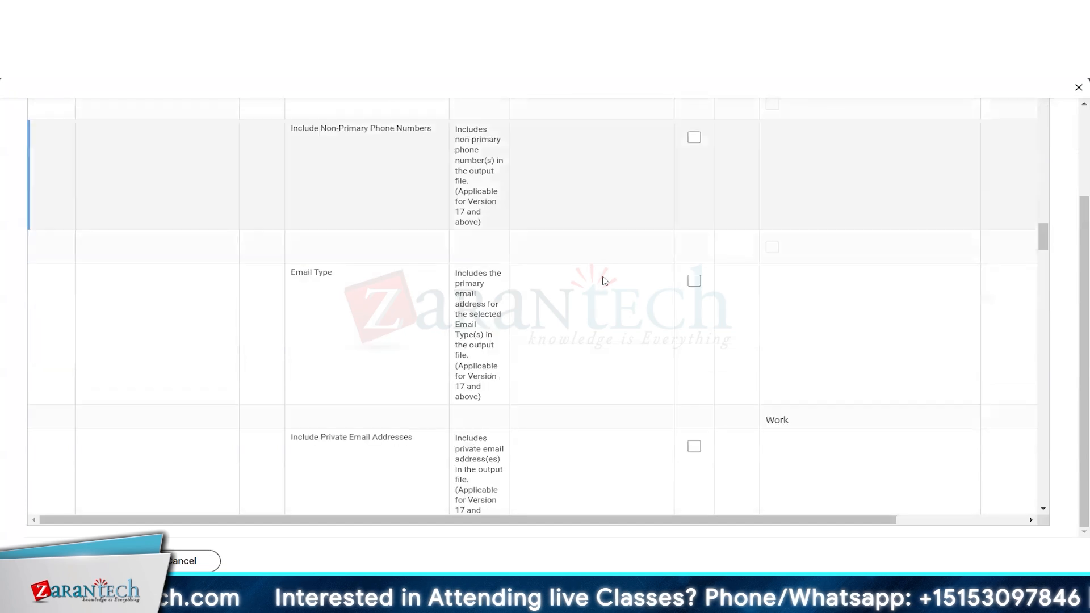
{"action": "scroll", "coordinate": [605, 281], "scroll_direction": "down", "scroll_amount": 10}
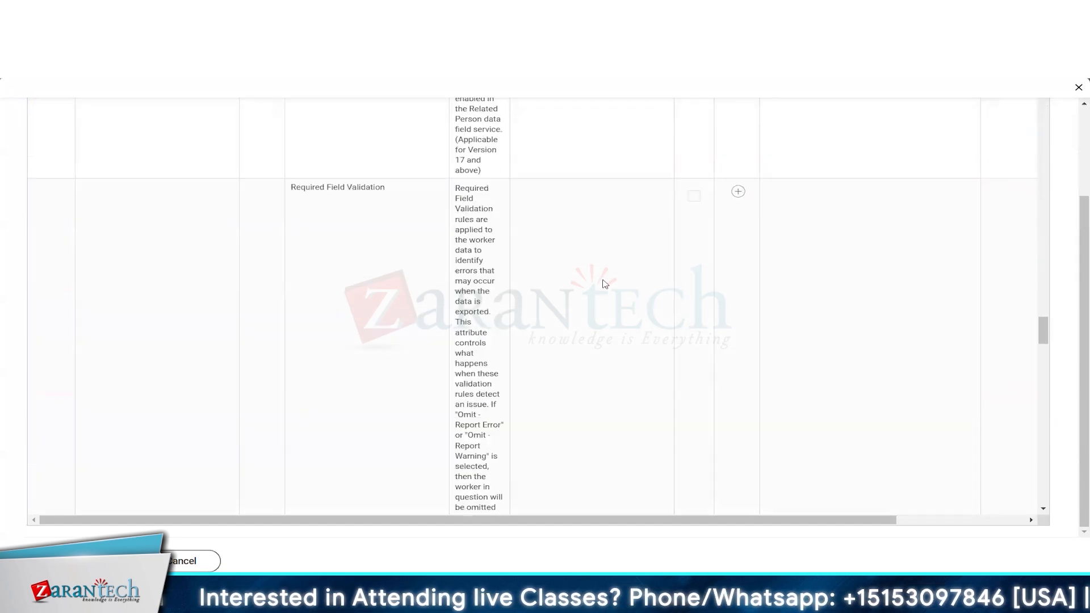
{"action": "scroll", "coordinate": [605, 283], "scroll_direction": "down", "scroll_amount": 10}
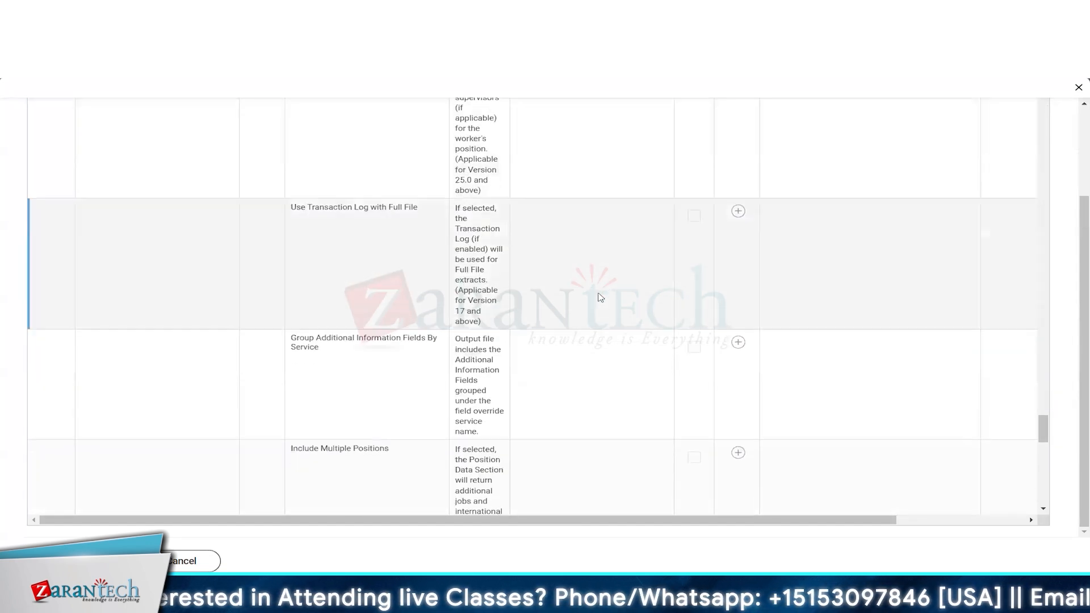
{"action": "scroll", "coordinate": [601, 297], "scroll_direction": "down", "scroll_amount": 10}
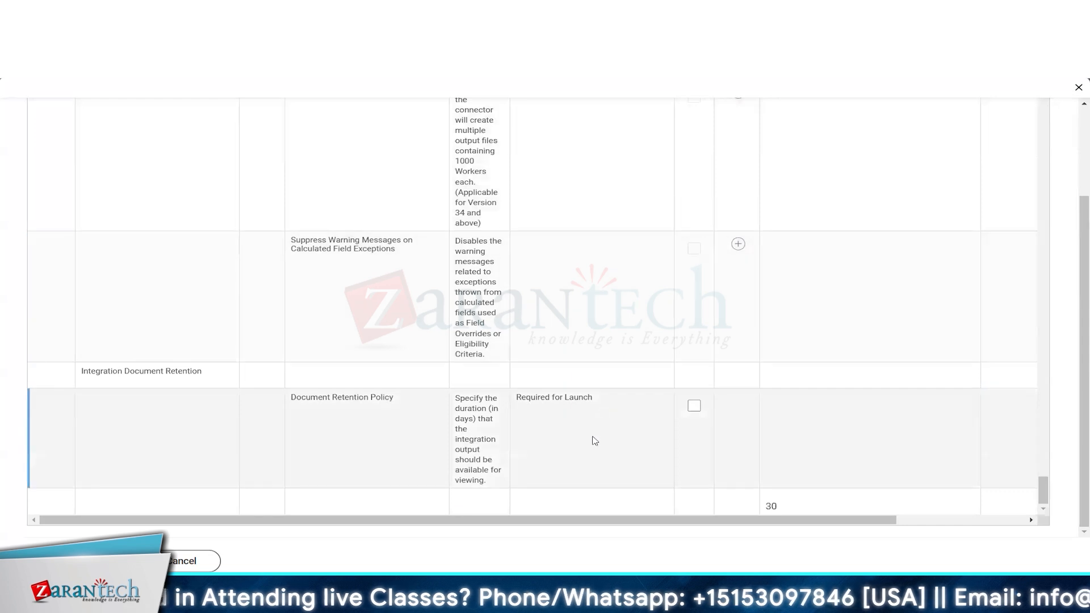
{"action": "left_click", "coordinate": [594, 441]}
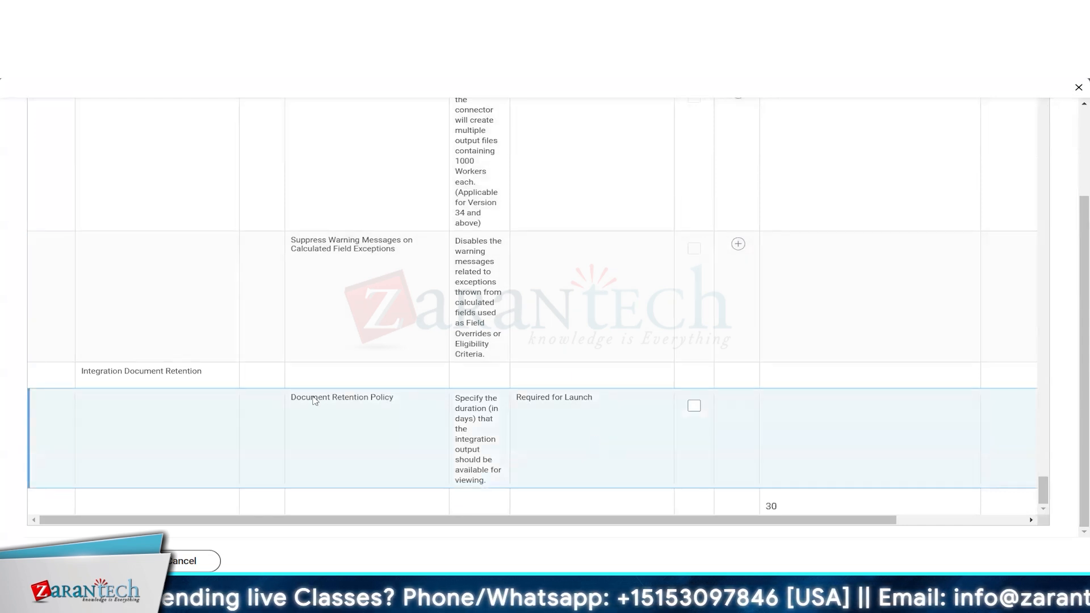
{"action": "left_click_drag", "start_coordinate": [305, 397], "coordinate": [386, 407]}
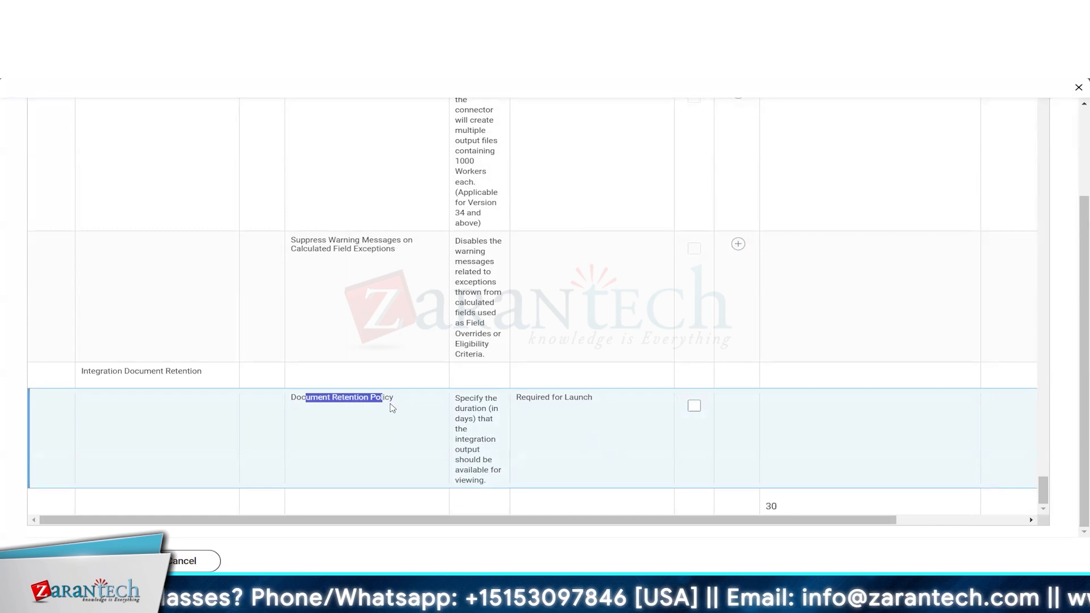
{"action": "double_click", "coordinate": [771, 506]}
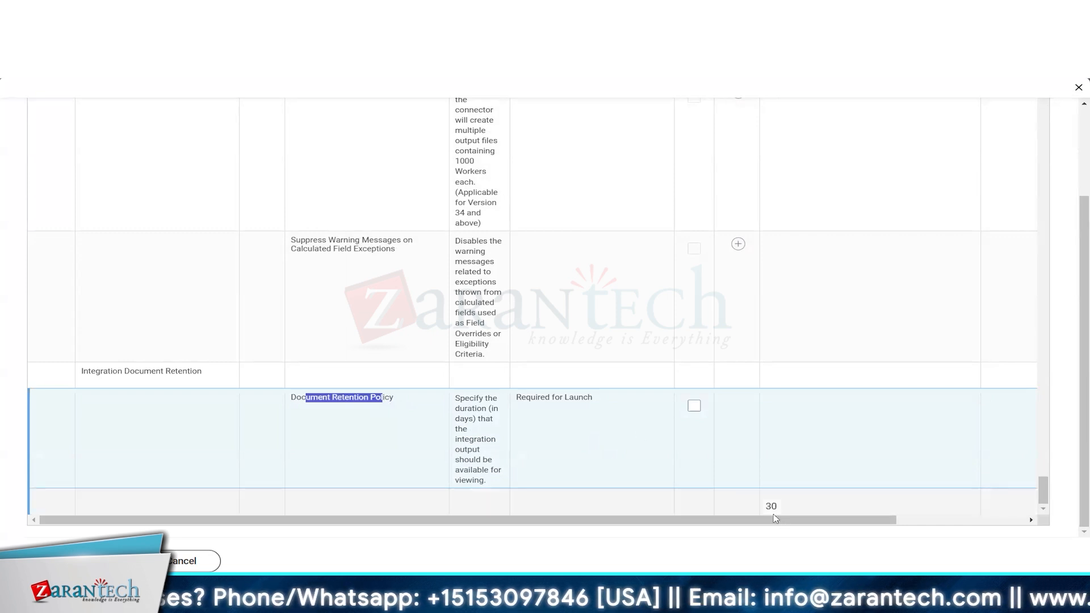
{"action": "left_click", "coordinate": [603, 452]}
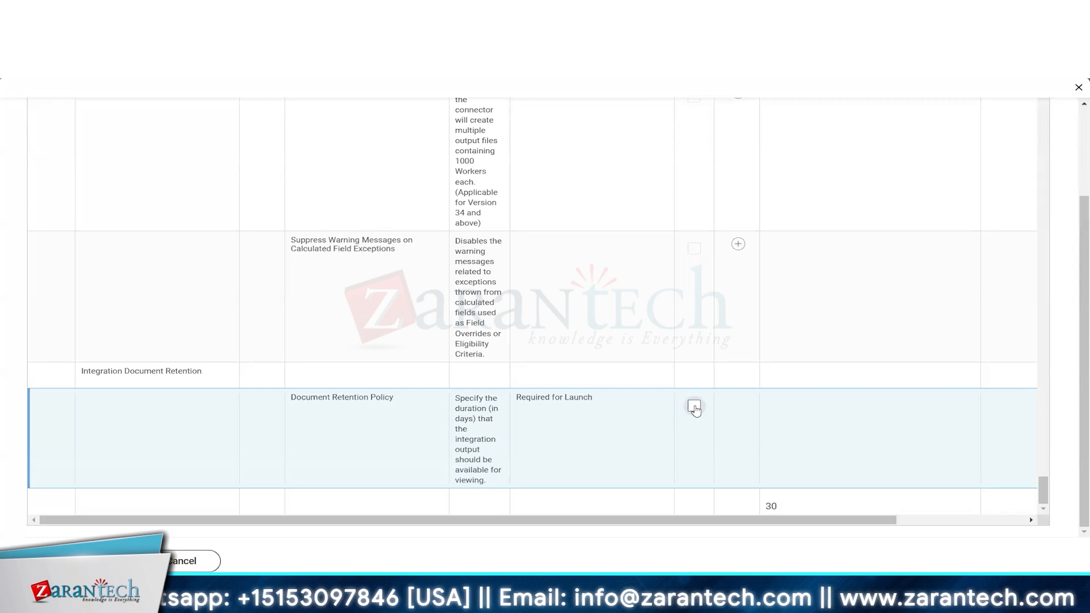
{"action": "double_click", "coordinate": [771, 506]}
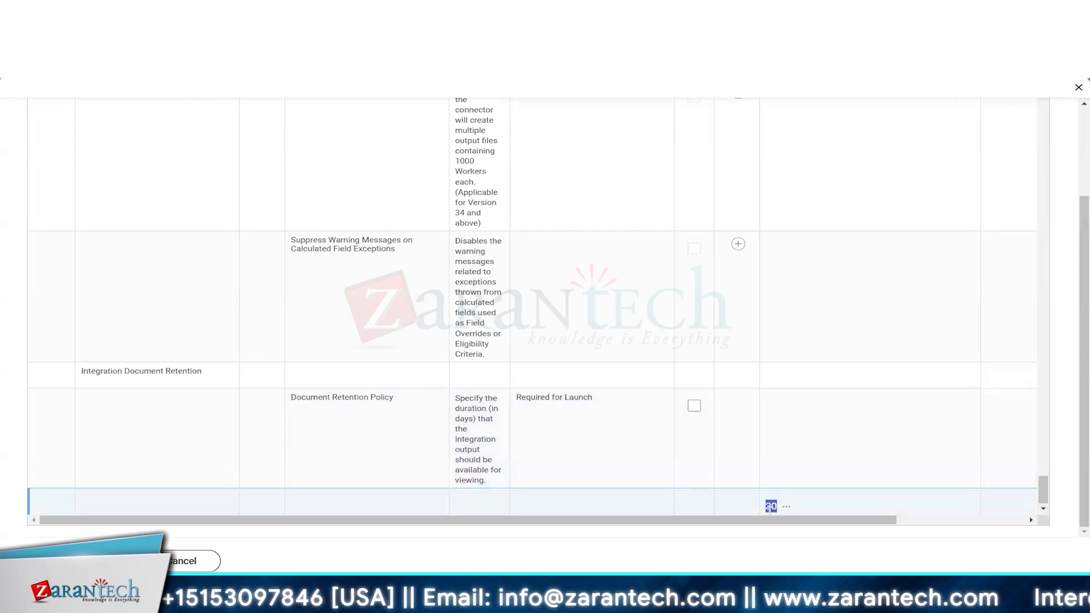
Step: Override the default Document Retention Policy with 60 days and save the integration attributes
{"action": "left_click", "coordinate": [694, 407]}
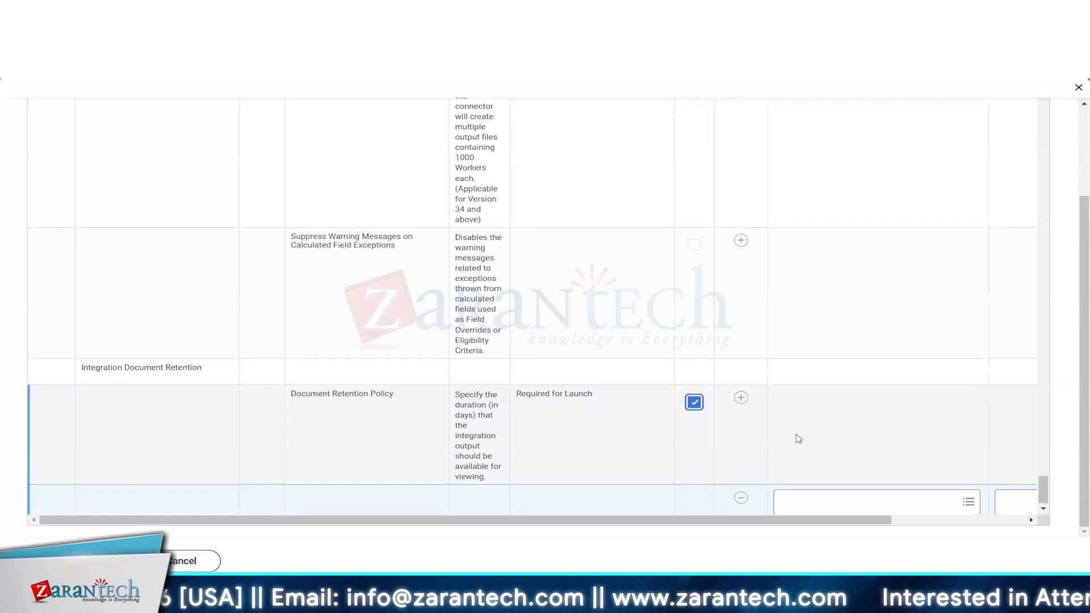
{"action": "left_click", "coordinate": [885, 500]}
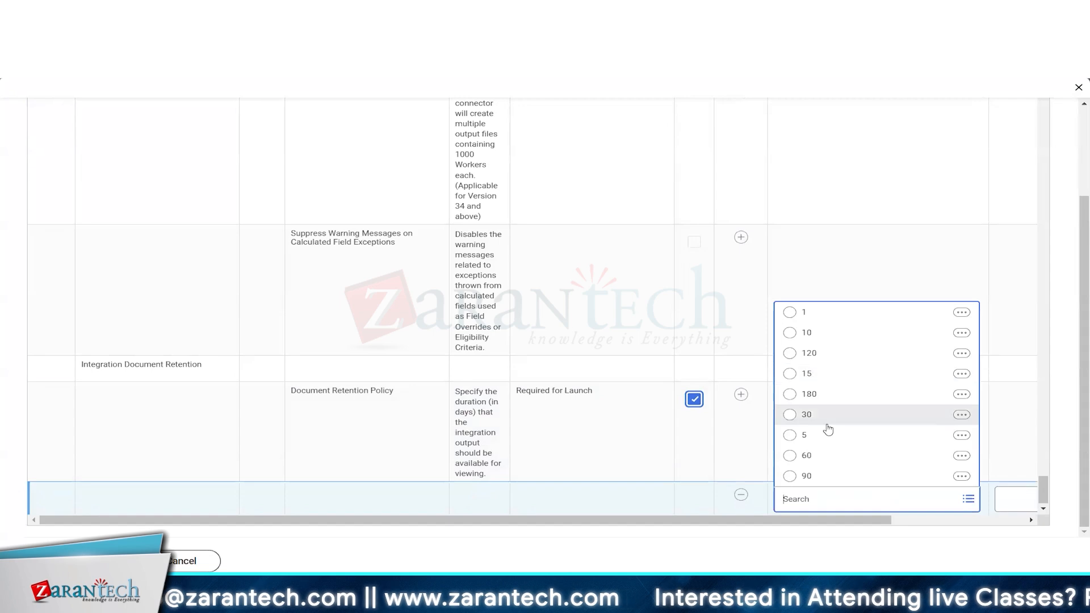
{"action": "left_click", "coordinate": [824, 462]}
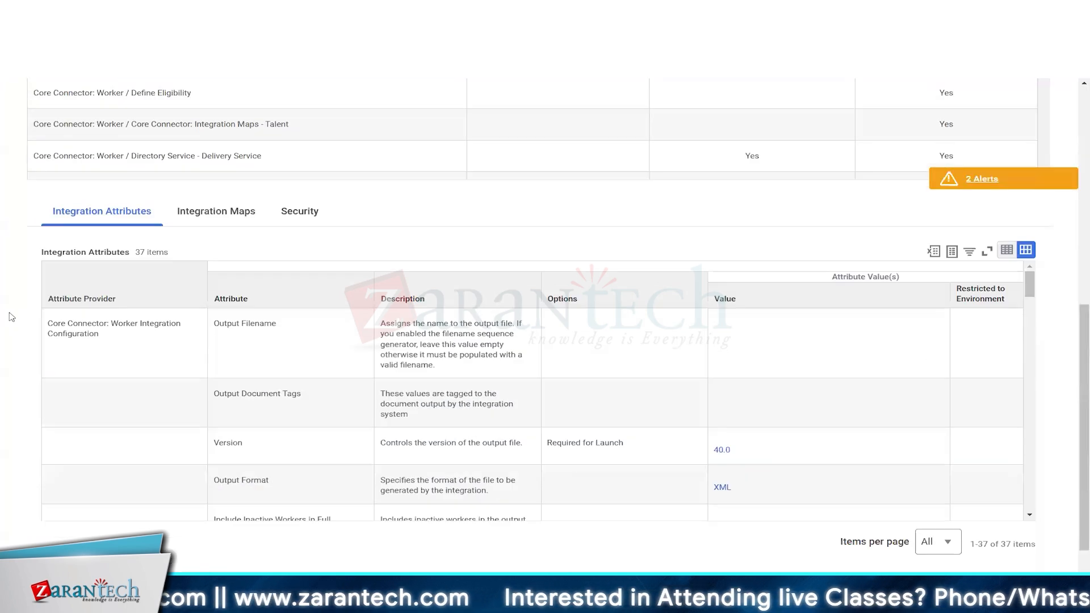
{"action": "scroll", "coordinate": [9, 315], "scroll_direction": "up", "scroll_amount": 6}
{"action": "scroll", "coordinate": [10, 315], "scroll_direction": "down", "scroll_amount": 8}
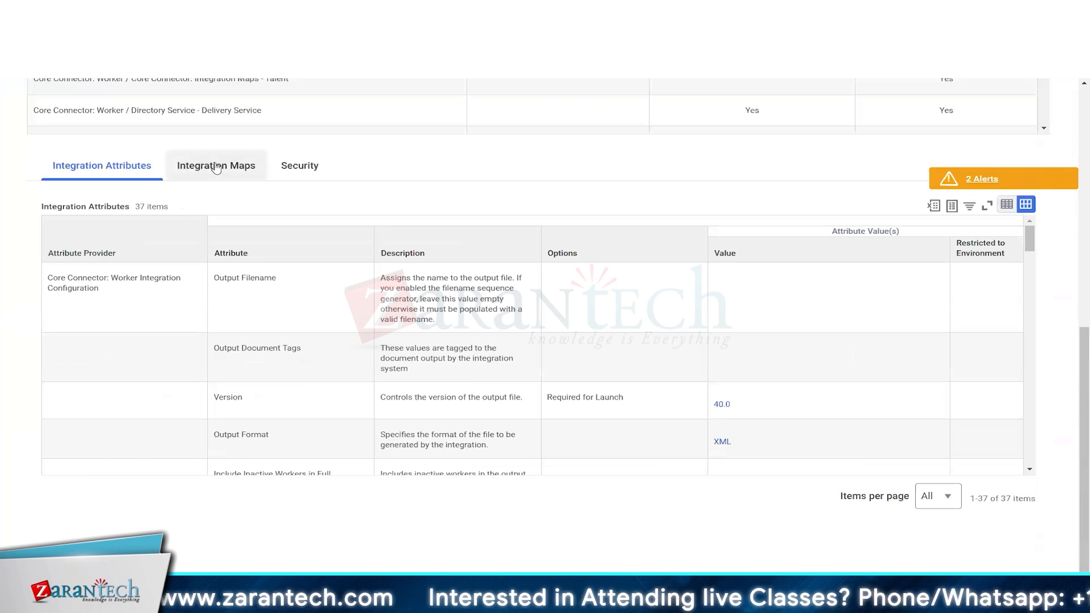
Step: Check the integration attribute count, then browse the integration maps and their item count
{"action": "left_click", "coordinate": [288, 305]}
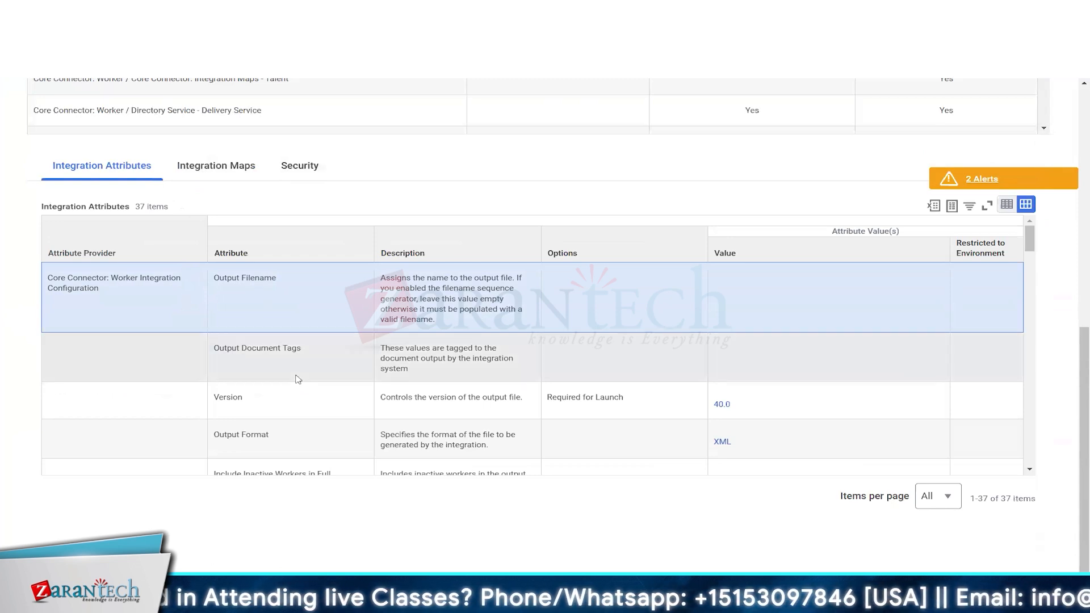
{"action": "double_click", "coordinate": [139, 207]}
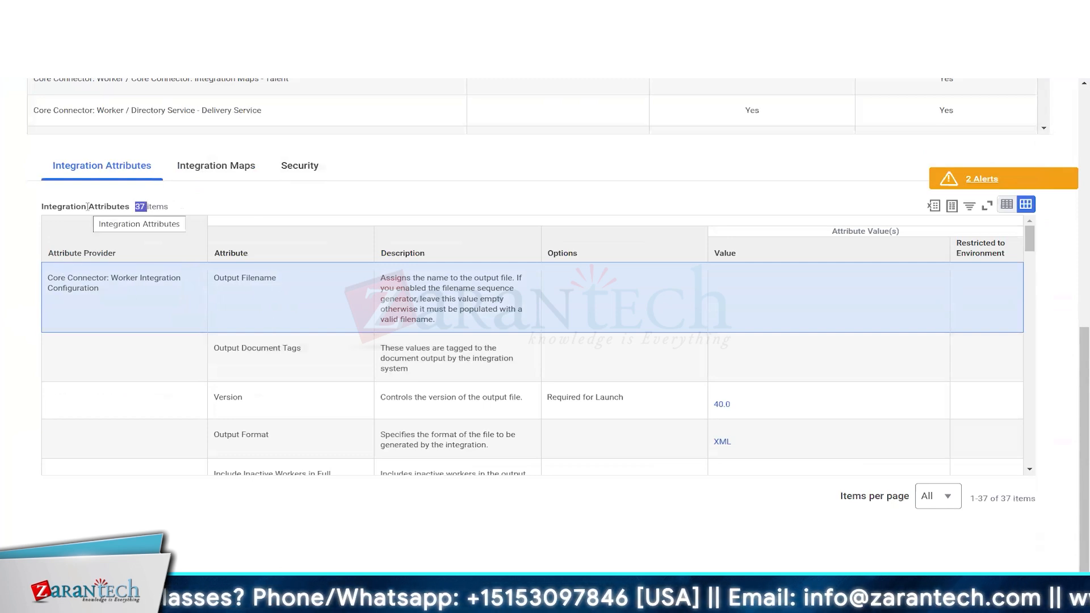
{"action": "left_click", "coordinate": [207, 179]}
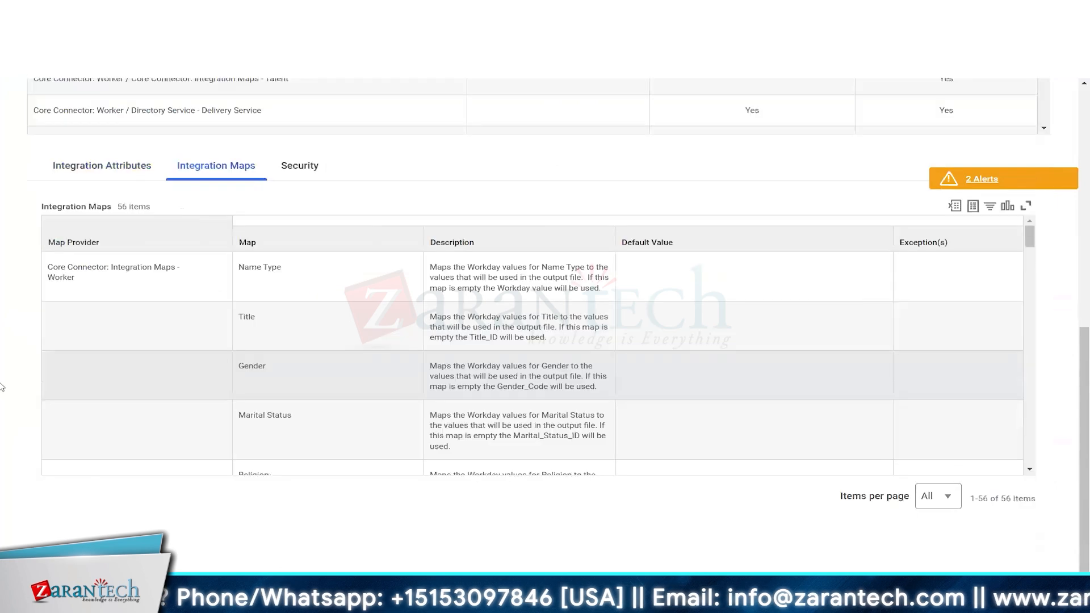
{"action": "left_click_drag", "start_coordinate": [117, 208], "coordinate": [130, 211]}
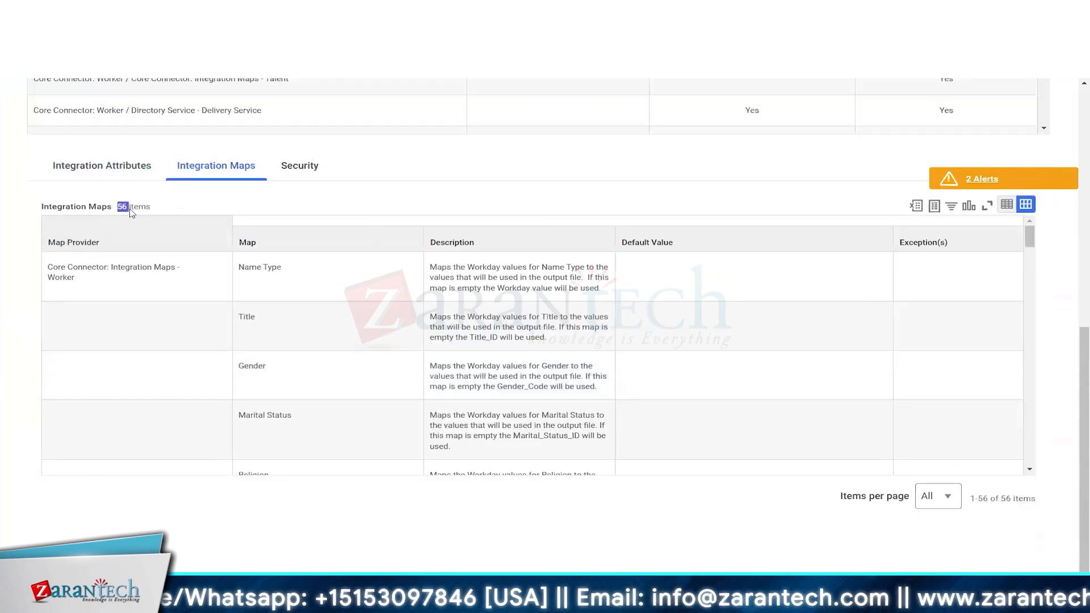
{"action": "left_click", "coordinate": [95, 210]}
{"action": "scroll", "coordinate": [316, 394], "scroll_direction": "down", "scroll_amount": 10}
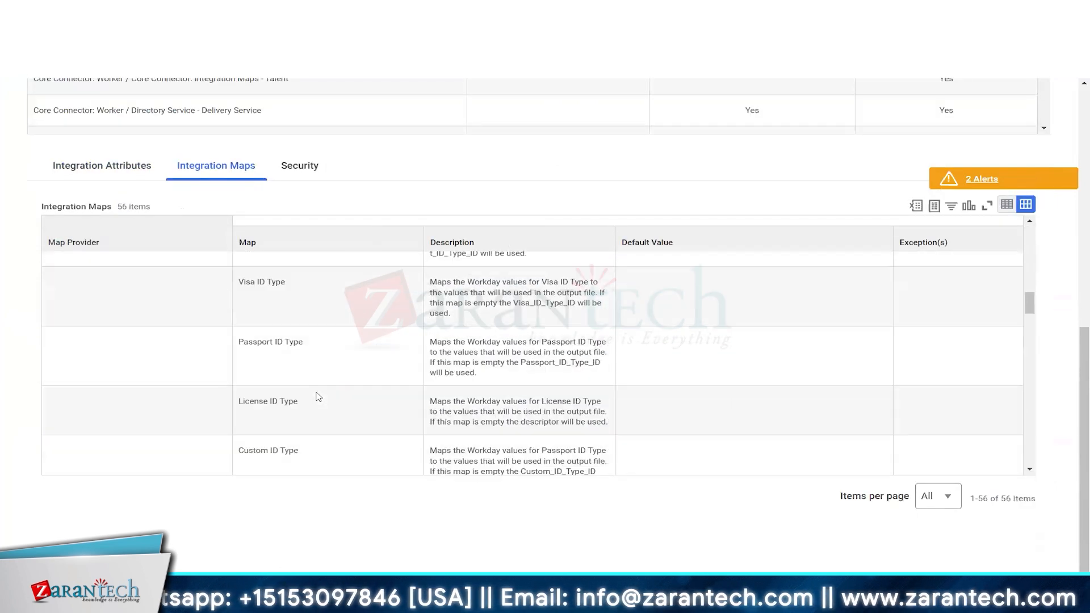
{"action": "scroll", "coordinate": [318, 396], "scroll_direction": "up", "scroll_amount": 15}
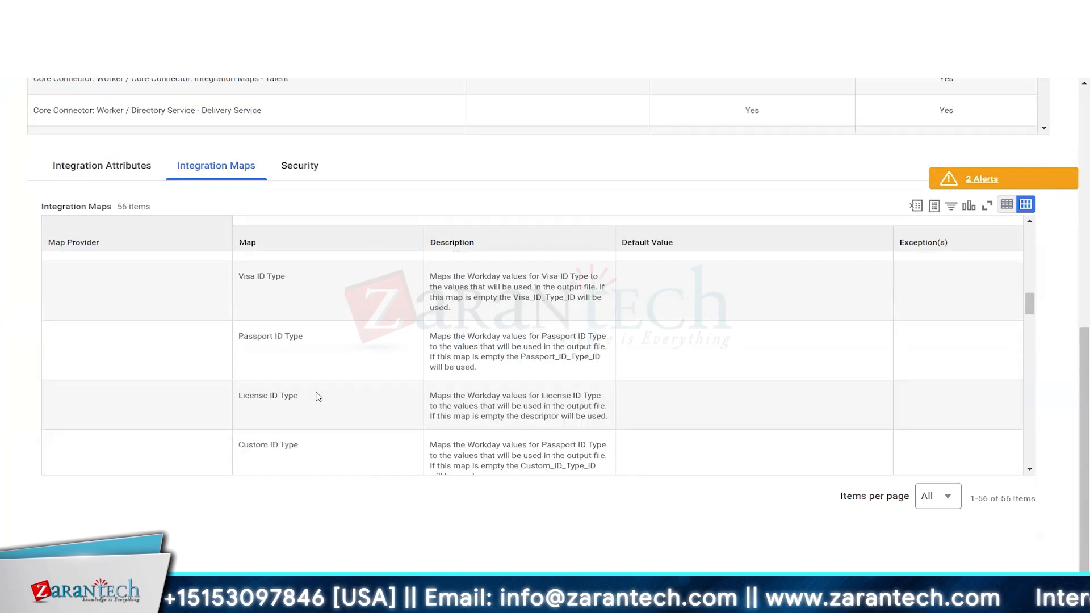
{"action": "scroll", "coordinate": [320, 397], "scroll_direction": "up", "scroll_amount": 2}
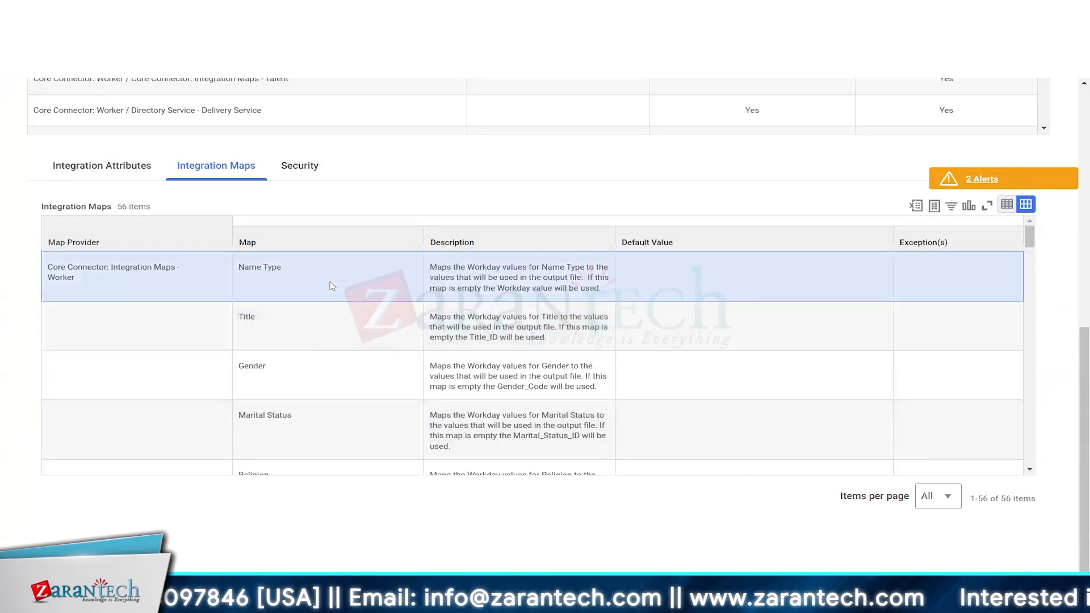
Step: Return to the integration attributes and review Version through Address Type, checking the value set for Address Type
{"action": "left_click", "coordinate": [96, 166]}
{"action": "key", "text": "Right"}
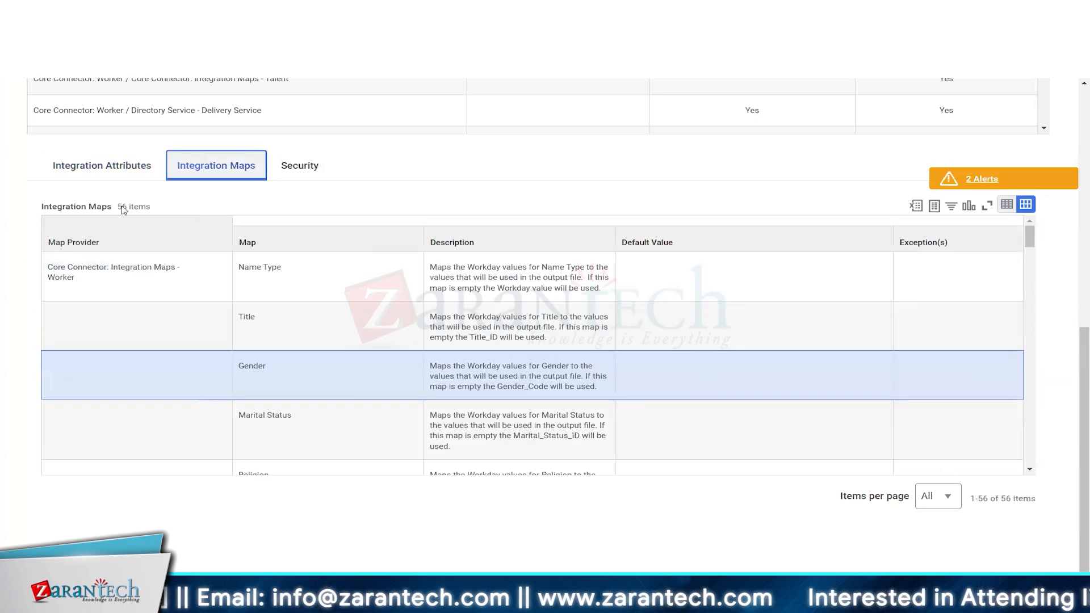
{"action": "key", "text": "Left"}
{"action": "double_click", "coordinate": [146, 208]}
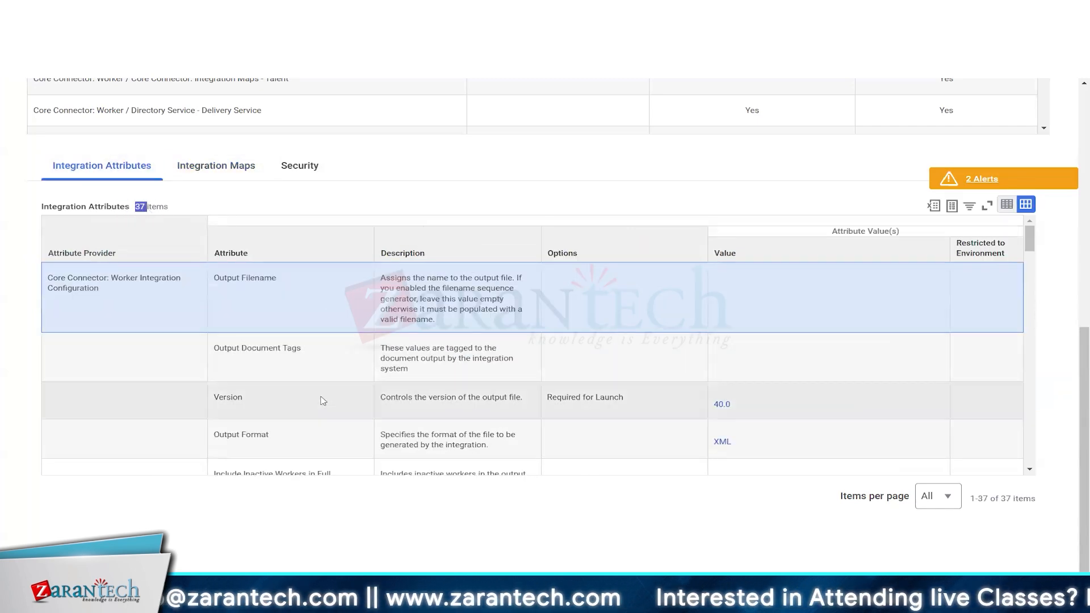
{"action": "left_click", "coordinate": [323, 400]}
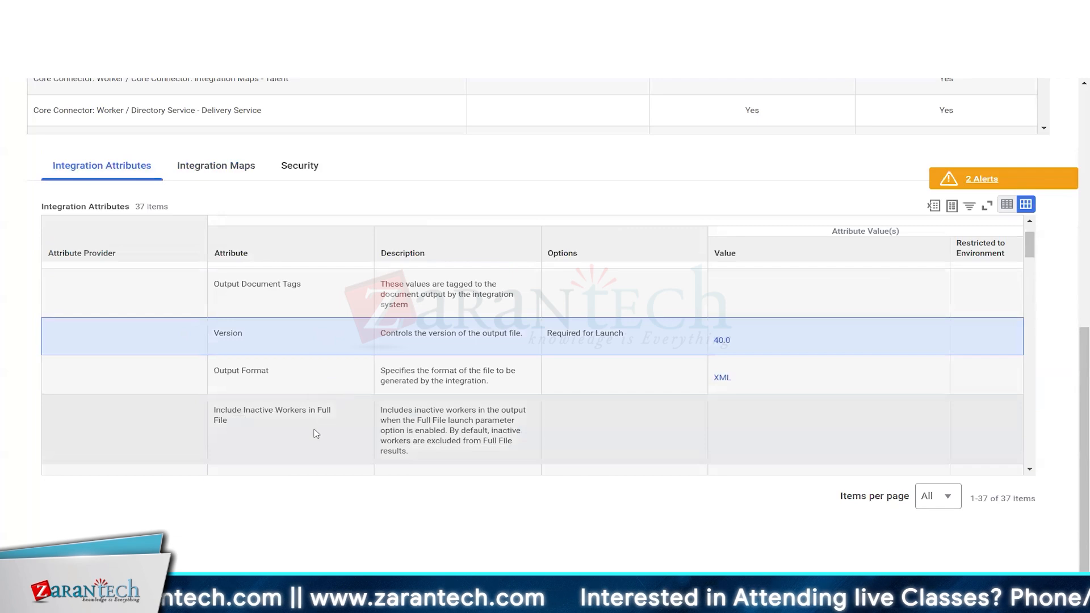
{"action": "left_click", "coordinate": [317, 435]}
{"action": "left_click", "coordinate": [319, 414]}
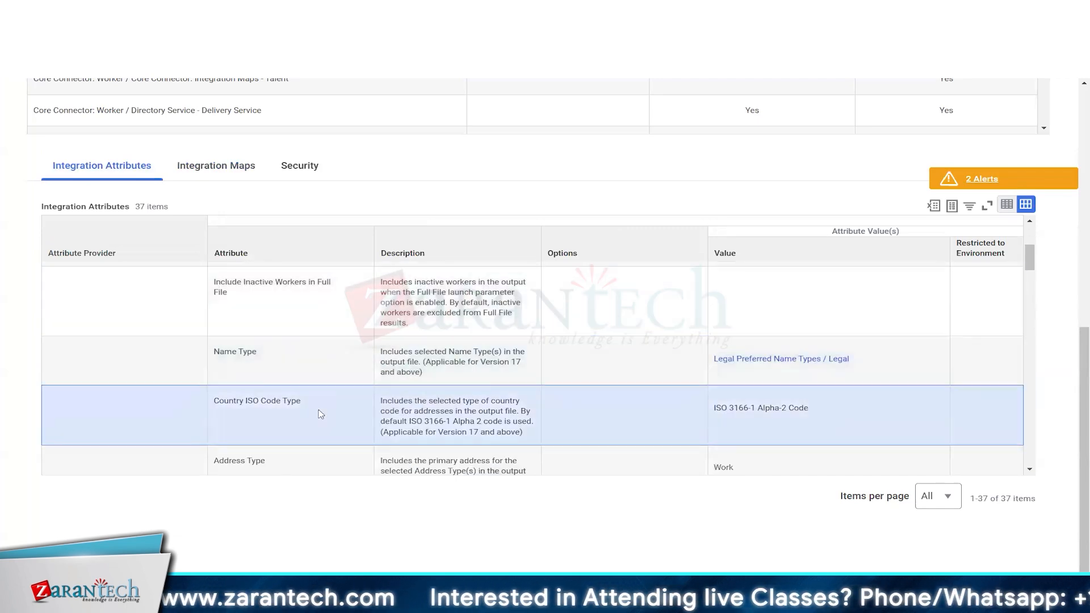
{"action": "scroll", "coordinate": [321, 414], "scroll_direction": "up", "scroll_amount": 1}
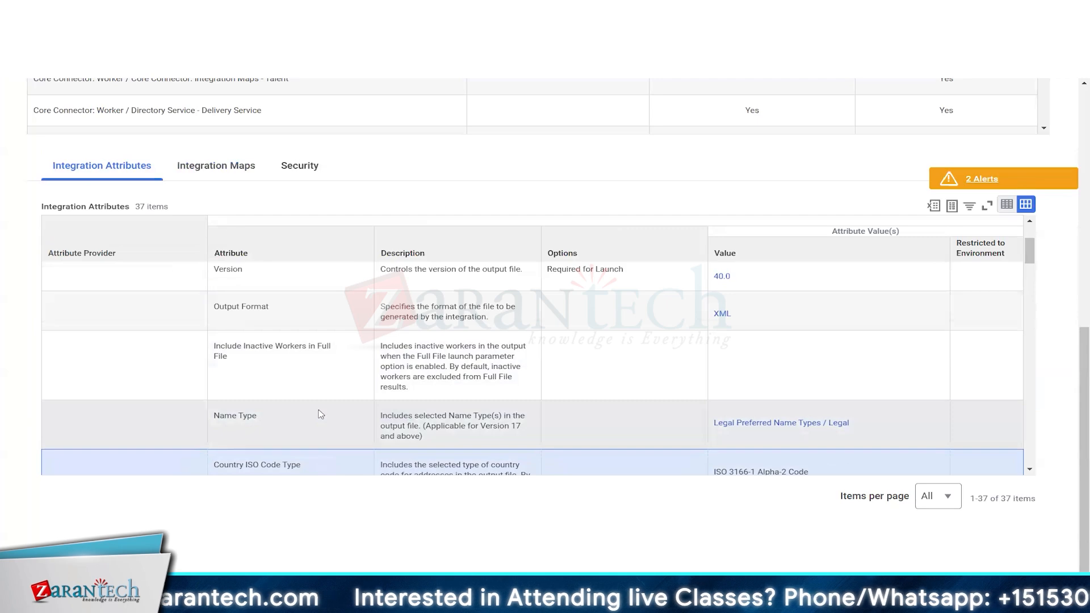
{"action": "scroll", "coordinate": [321, 414], "scroll_direction": "down", "scroll_amount": 2}
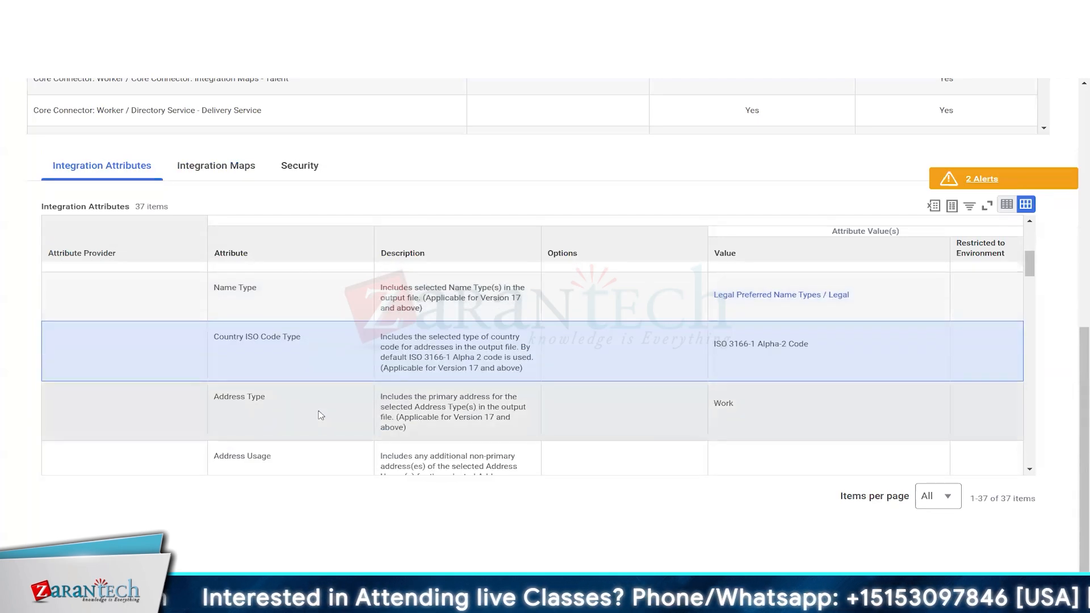
{"action": "mouse_move", "coordinate": [259, 401]}
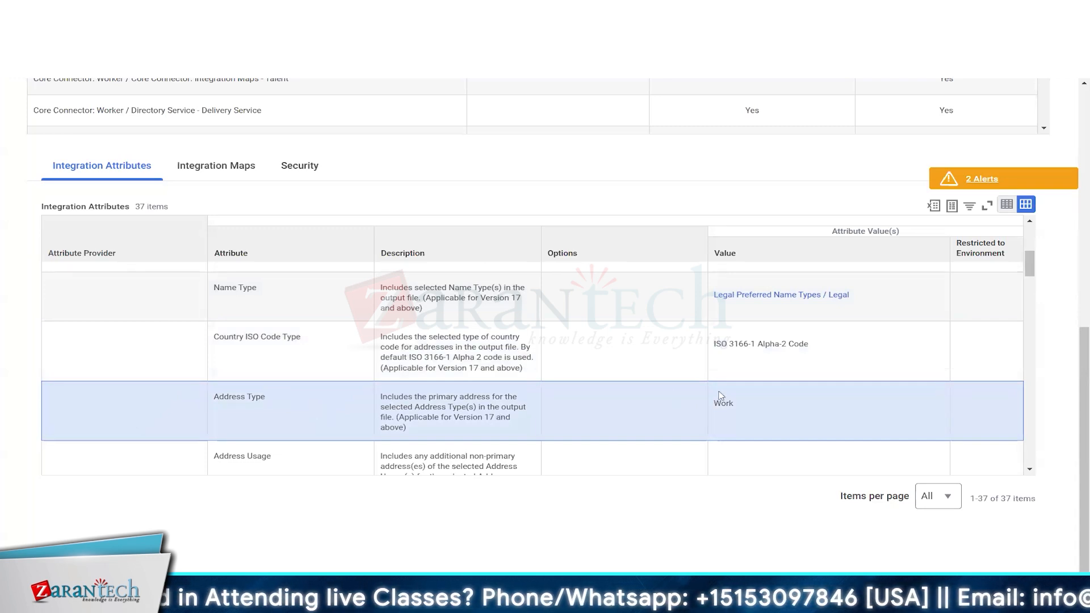
{"action": "left_click_drag", "start_coordinate": [734, 404], "coordinate": [653, 413]}
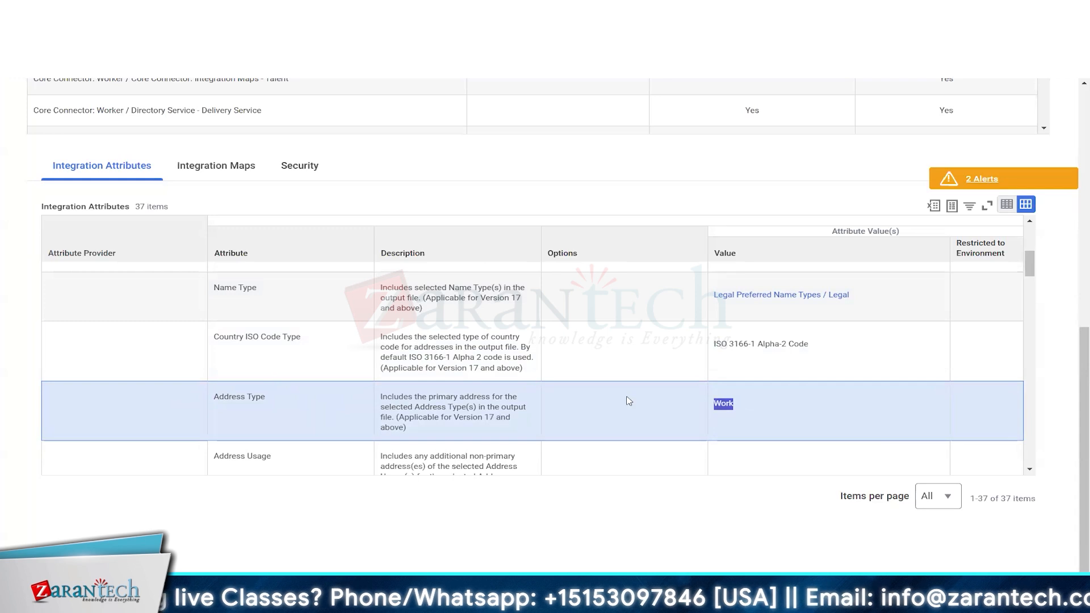
{"action": "left_click", "coordinate": [675, 409]}
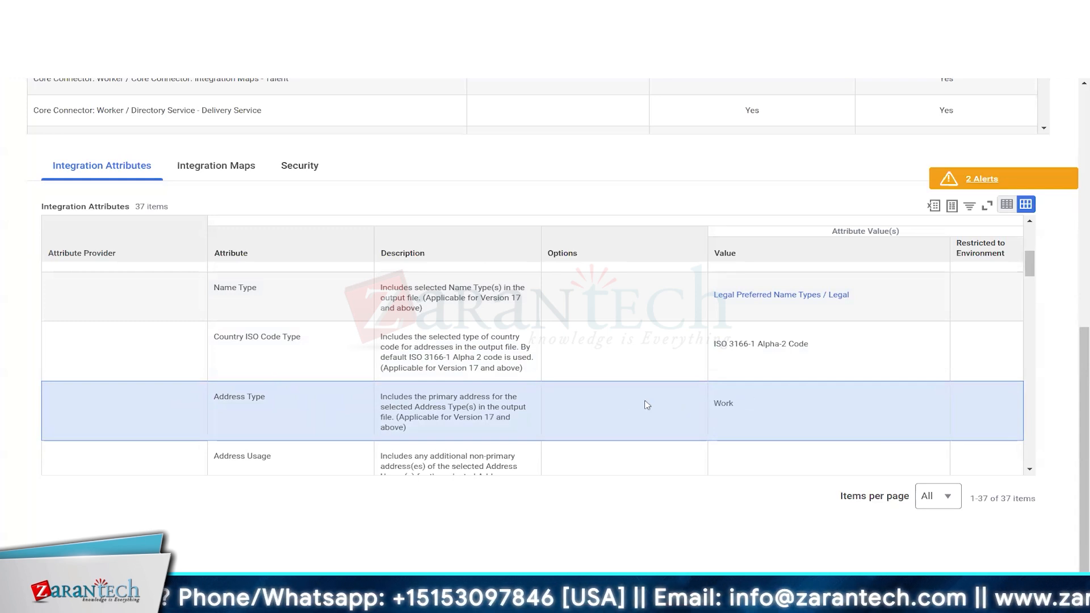
Step: Examine the Phone Type attribute's value and the settings for private and non-primary phone numbers
{"action": "scroll", "coordinate": [648, 405], "scroll_direction": "down", "scroll_amount": 5}
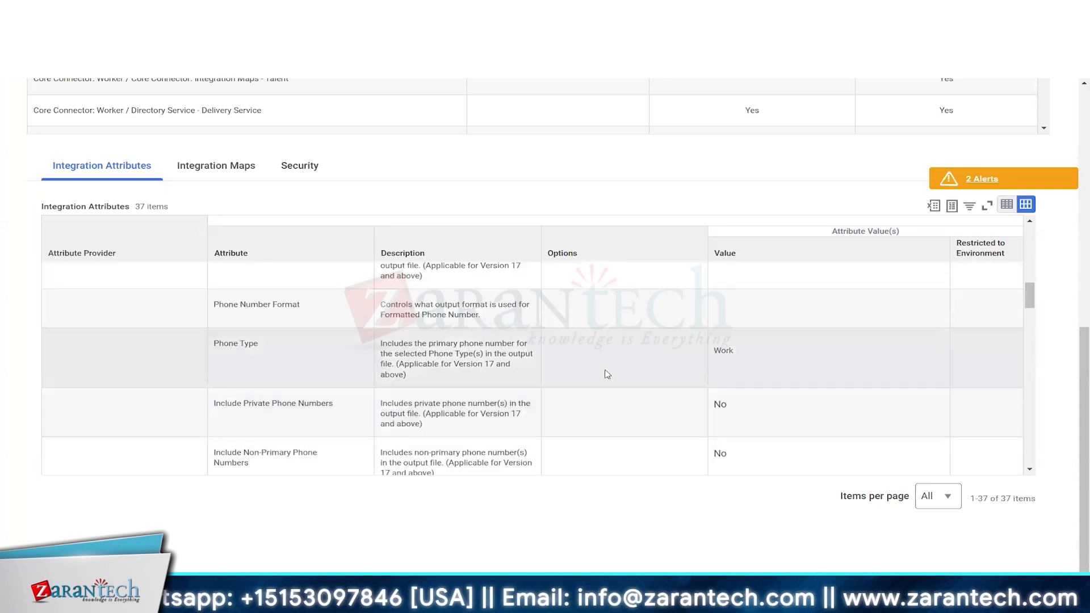
{"action": "left_click", "coordinate": [607, 374]}
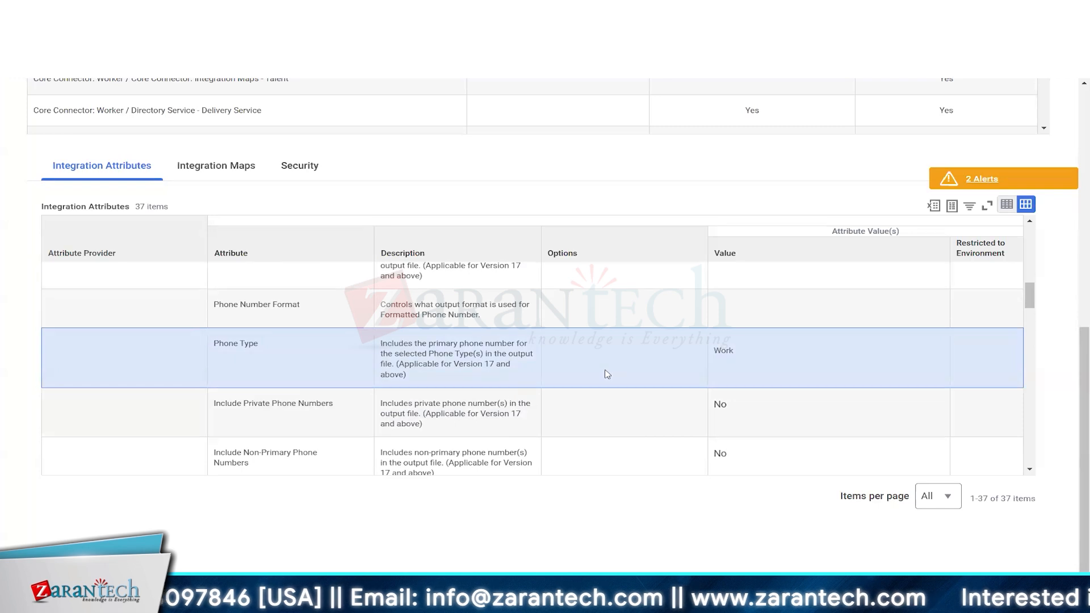
{"action": "double_click", "coordinate": [724, 351]}
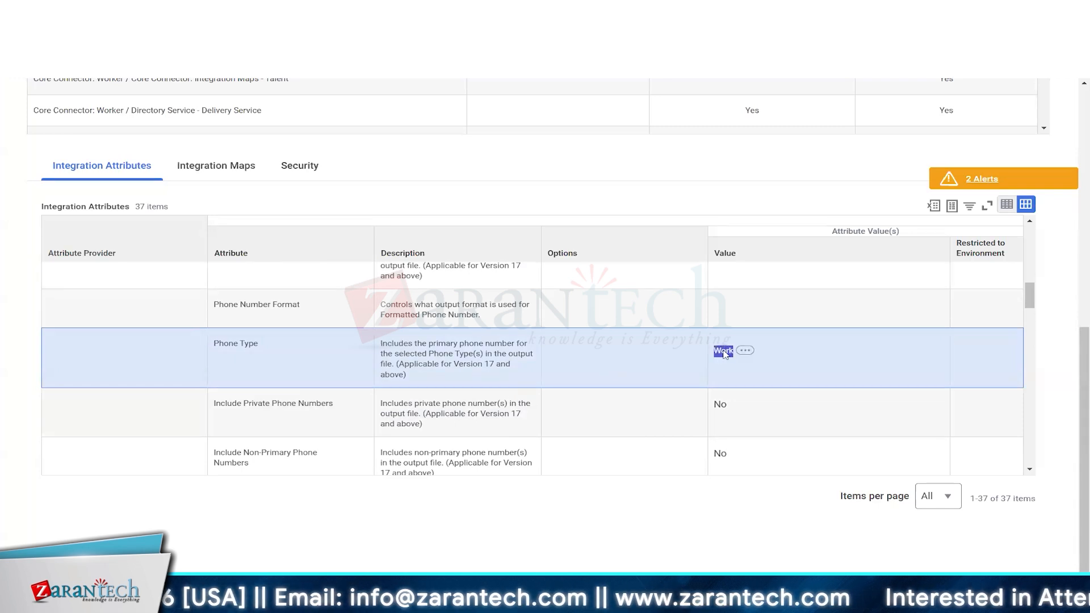
{"action": "left_click", "coordinate": [633, 353]}
{"action": "scroll", "coordinate": [634, 352], "scroll_direction": "down", "scroll_amount": 2}
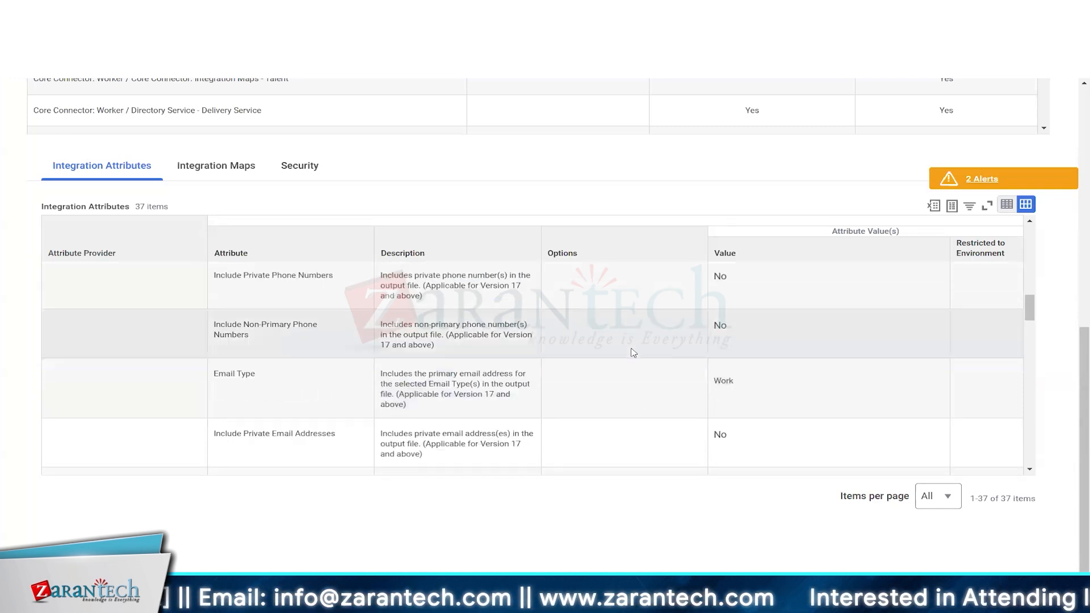
Step: Examine the Email Type attribute and the settings for including private and non-primary email addresses
{"action": "scroll", "coordinate": [638, 398], "scroll_direction": "down", "scroll_amount": 1}
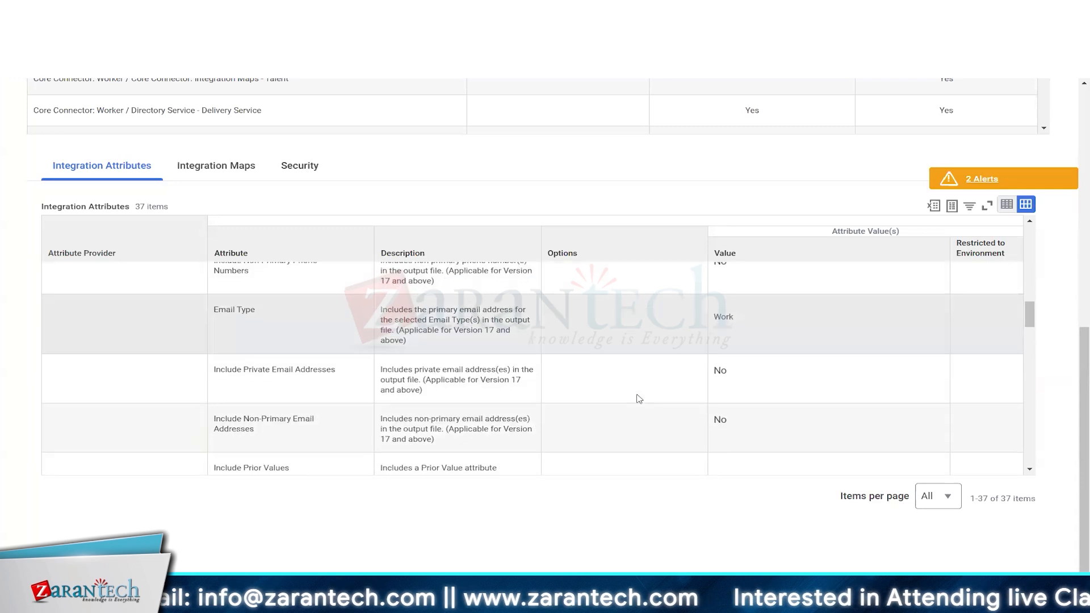
{"action": "left_click", "coordinate": [619, 336]}
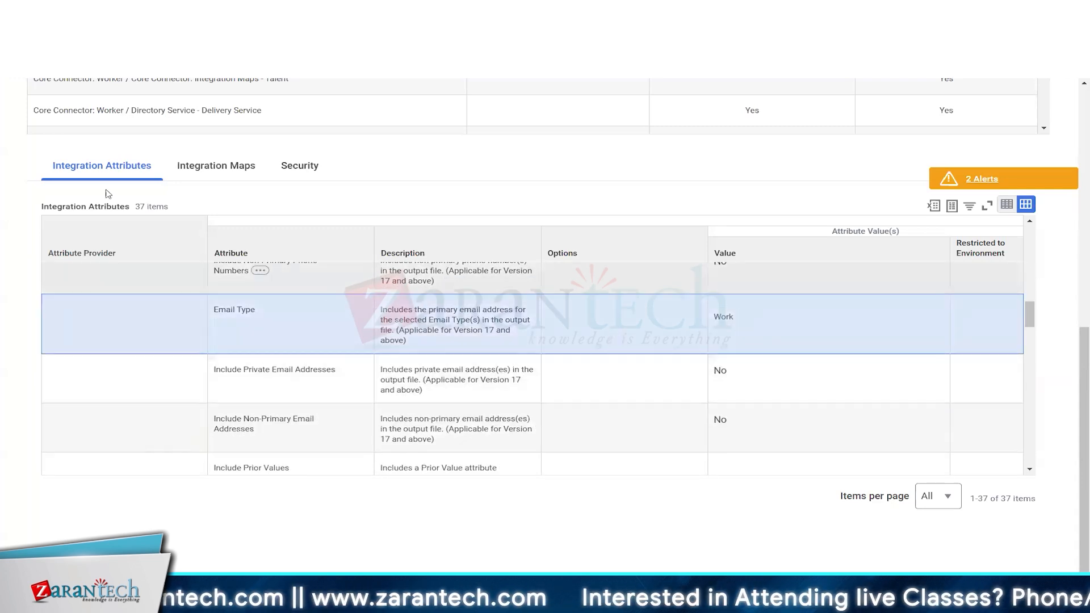
{"action": "left_click_drag", "start_coordinate": [63, 206], "coordinate": [104, 206]}
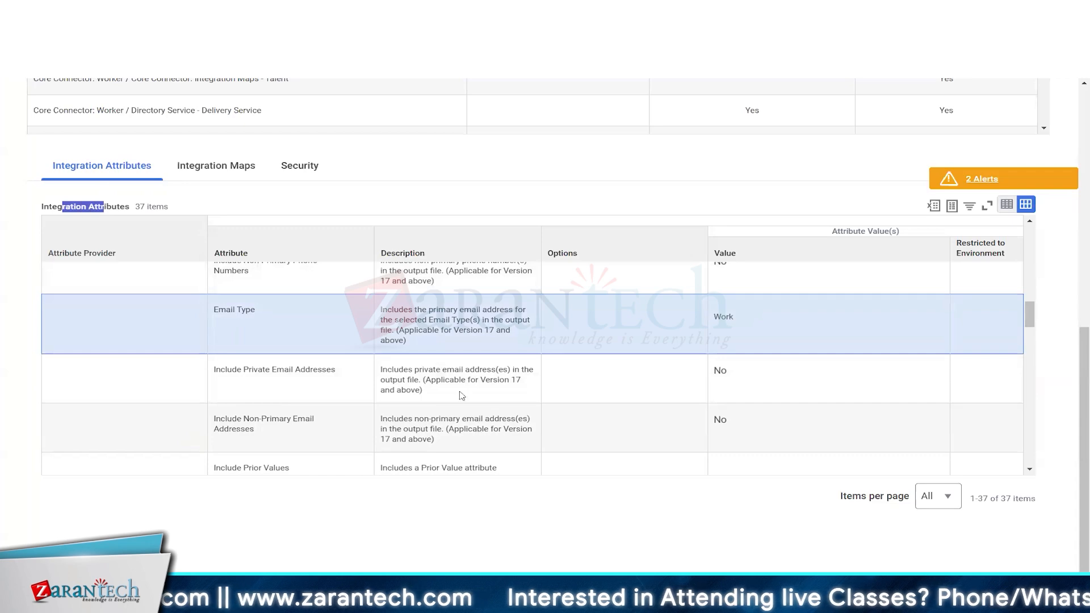
{"action": "scroll", "coordinate": [488, 401], "scroll_direction": "down", "scroll_amount": 1}
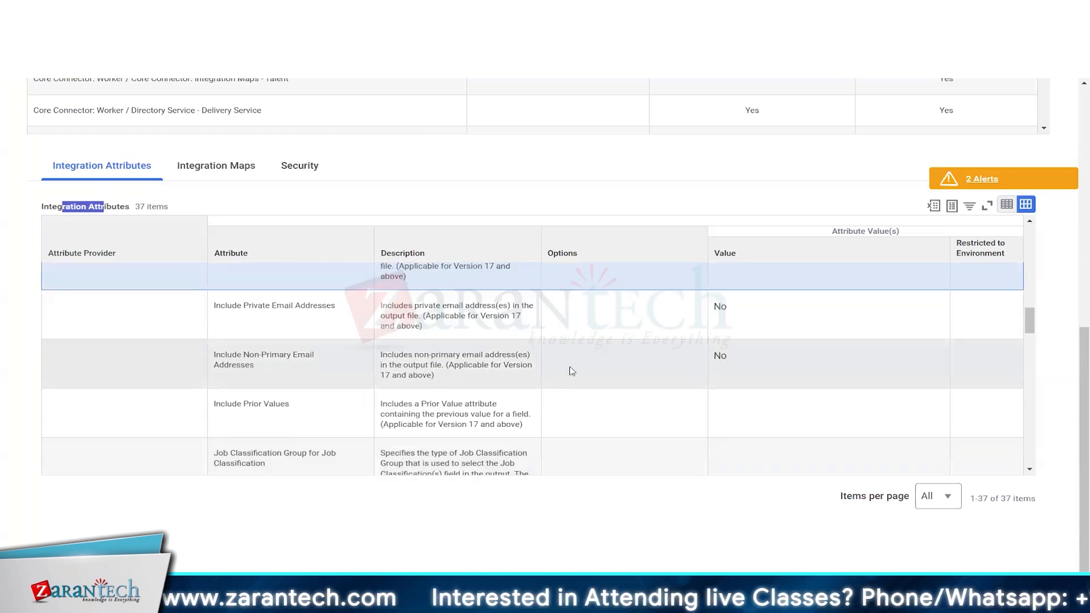
{"action": "left_click", "coordinate": [572, 370]}
{"action": "left_click", "coordinate": [583, 334]}
{"action": "scroll", "coordinate": [583, 334], "scroll_direction": "up", "scroll_amount": 1}
{"action": "left_click", "coordinate": [561, 334]}
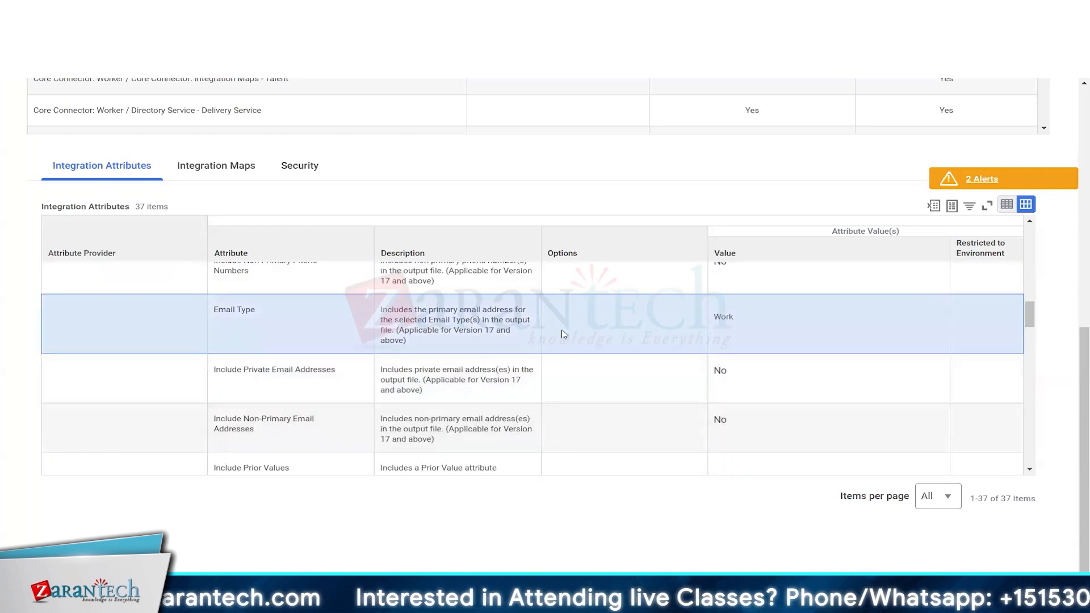
{"action": "left_click", "coordinate": [576, 379]}
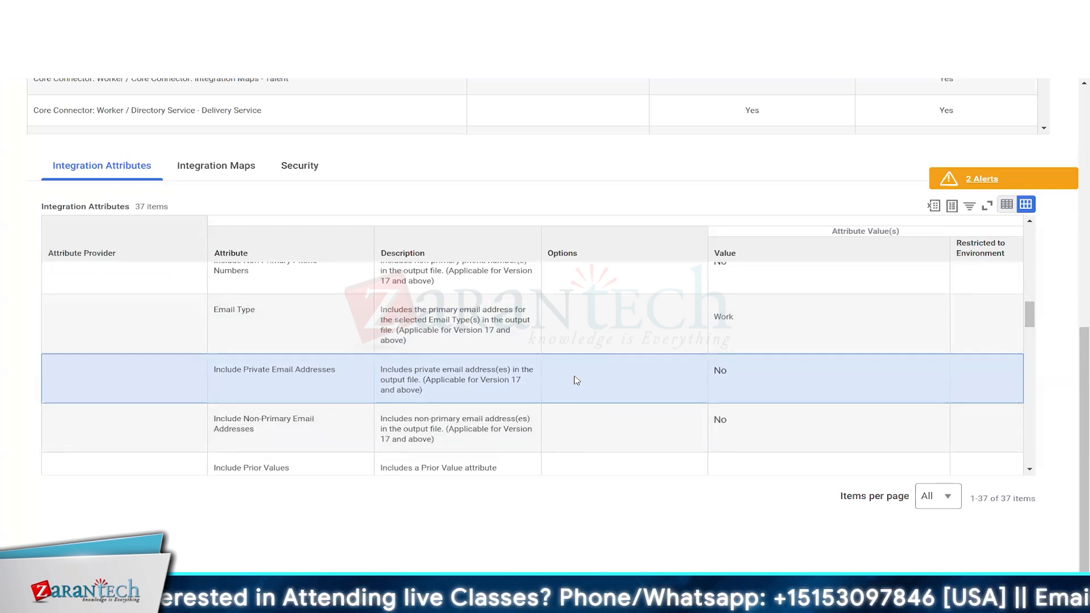
Step: Look through the identification and Related Person Type attributes down to Required Field Validation
{"action": "scroll", "coordinate": [576, 379], "scroll_direction": "down", "scroll_amount": 5}
{"action": "scroll", "coordinate": [625, 393], "scroll_direction": "down", "scroll_amount": 3}
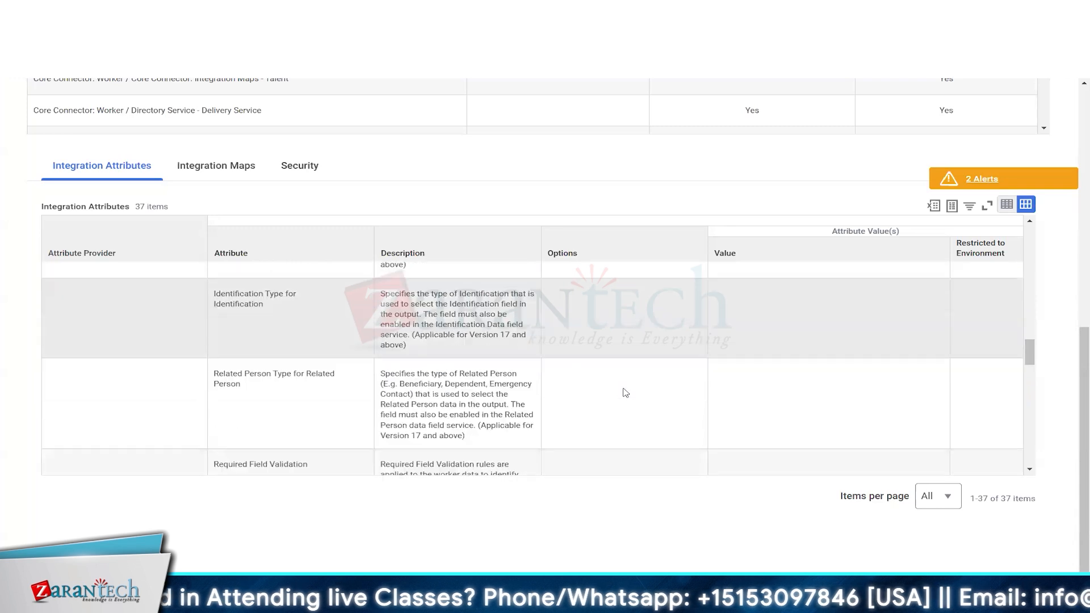
{"action": "left_click", "coordinate": [610, 349]}
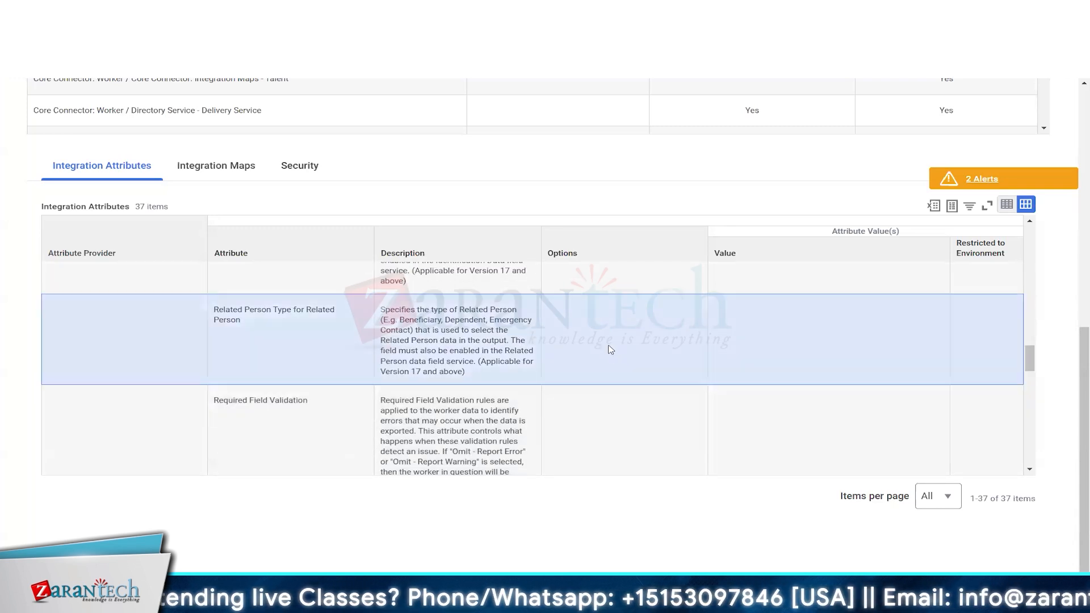
{"action": "scroll", "coordinate": [287, 394], "scroll_direction": "down", "scroll_amount": 1}
Step: Read the Required Field Validation description, focusing on the "Omit - Report Error" and "Omit - Report Warning" options
{"action": "left_click", "coordinate": [290, 394]}
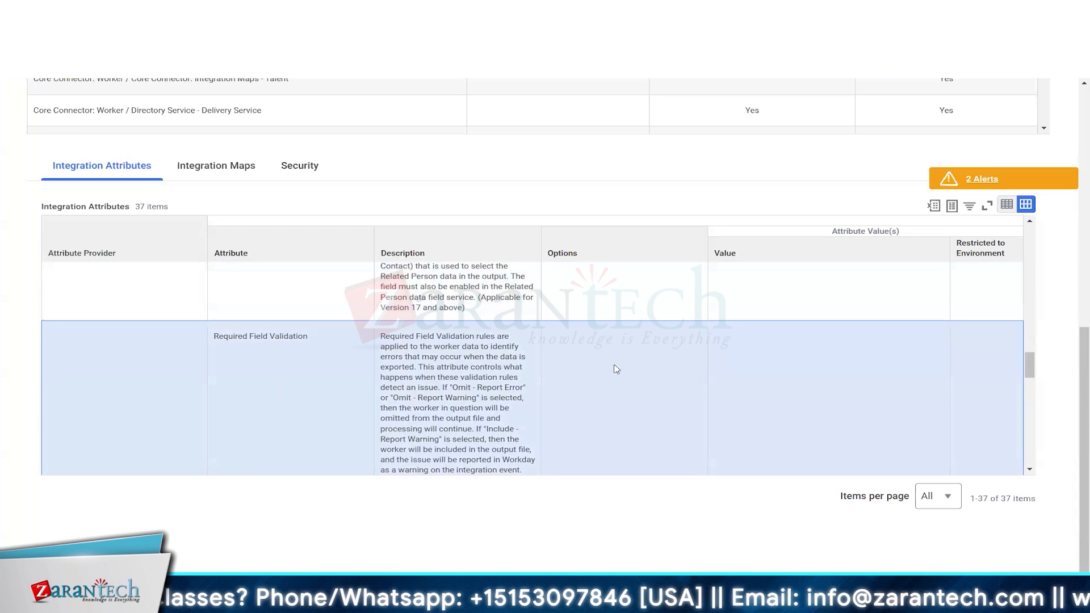
{"action": "scroll", "coordinate": [618, 370], "scroll_direction": "down", "scroll_amount": 1}
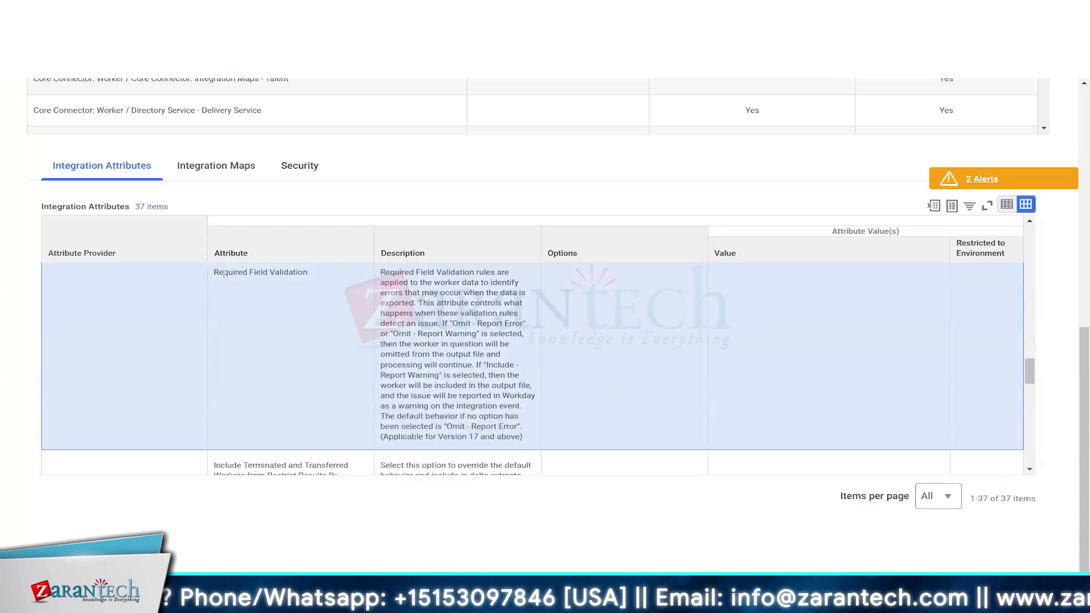
{"action": "left_click_drag", "start_coordinate": [223, 272], "coordinate": [289, 273]}
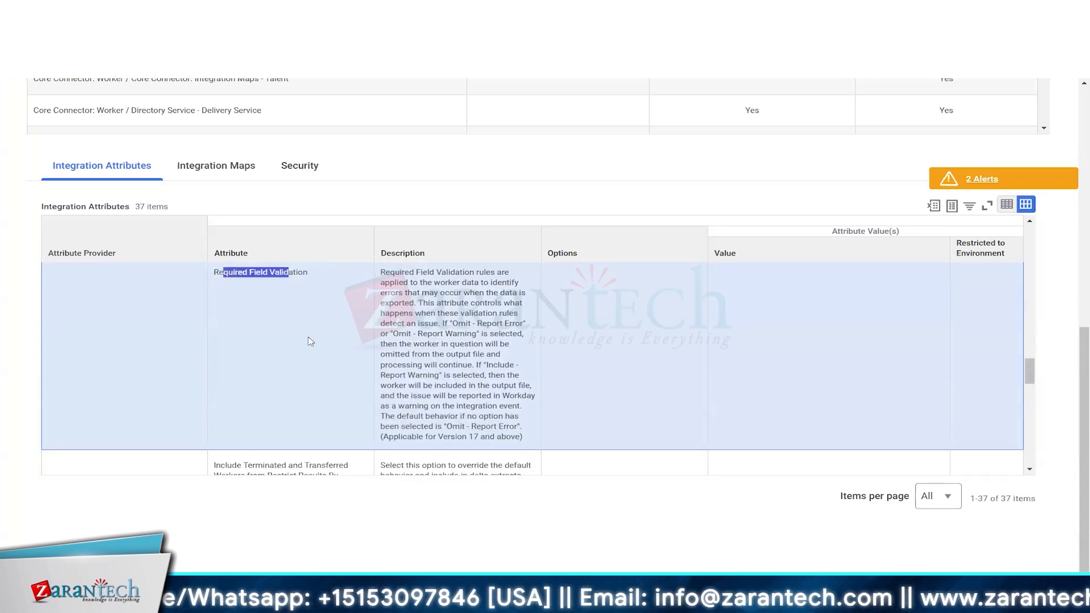
{"action": "left_click", "coordinate": [410, 306]}
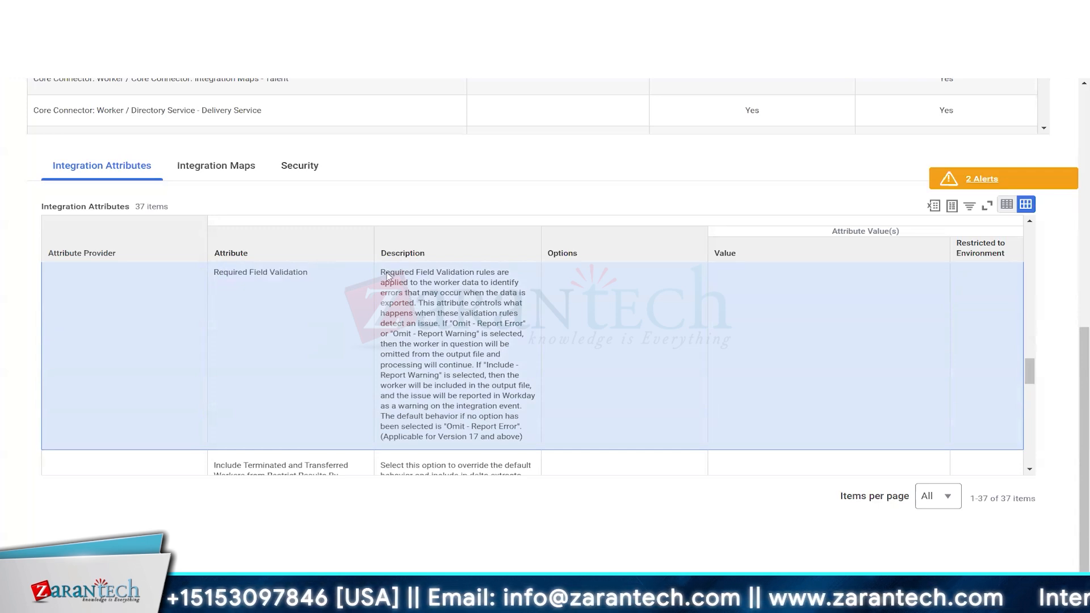
{"action": "left_click_drag", "start_coordinate": [387, 274], "coordinate": [466, 278]}
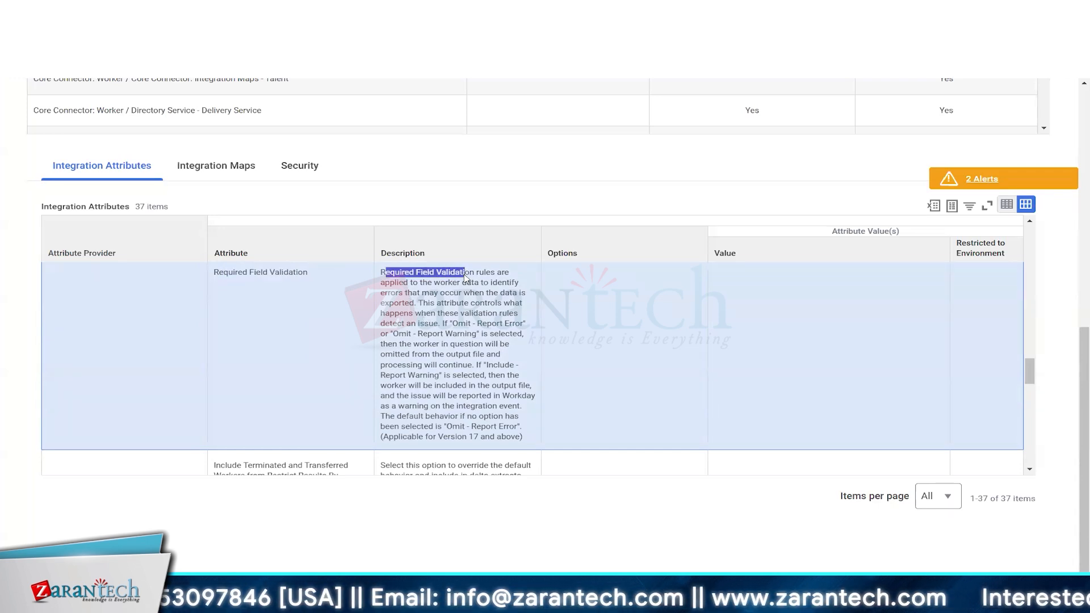
{"action": "left_click", "coordinate": [607, 319]}
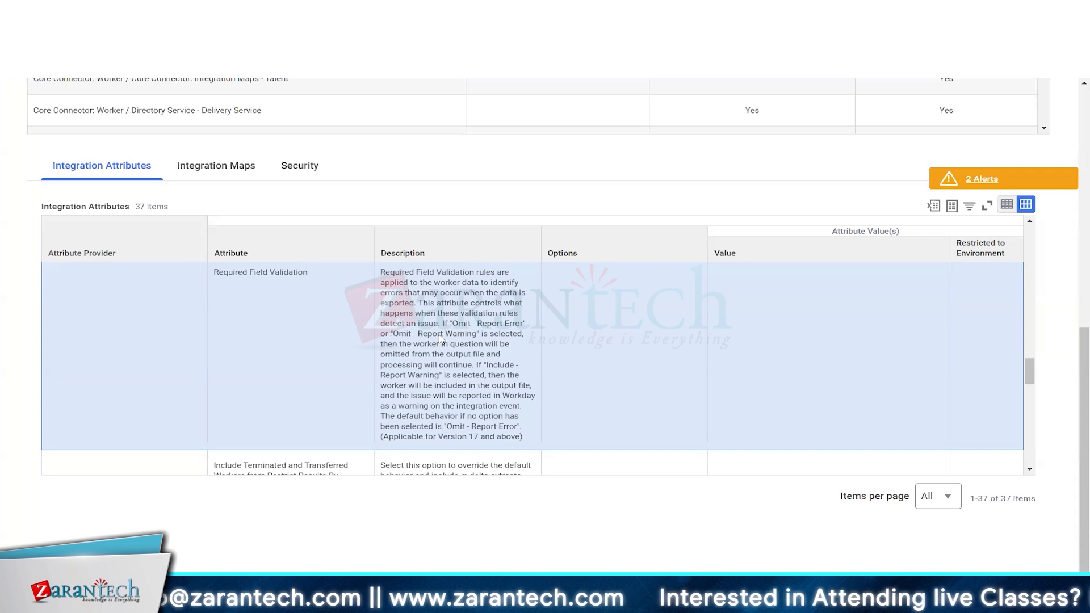
{"action": "left_click_drag", "start_coordinate": [399, 334], "coordinate": [478, 324]}
{"action": "left_click", "coordinate": [469, 333]}
{"action": "left_click", "coordinate": [515, 328]}
{"action": "left_click", "coordinate": [767, 357]}
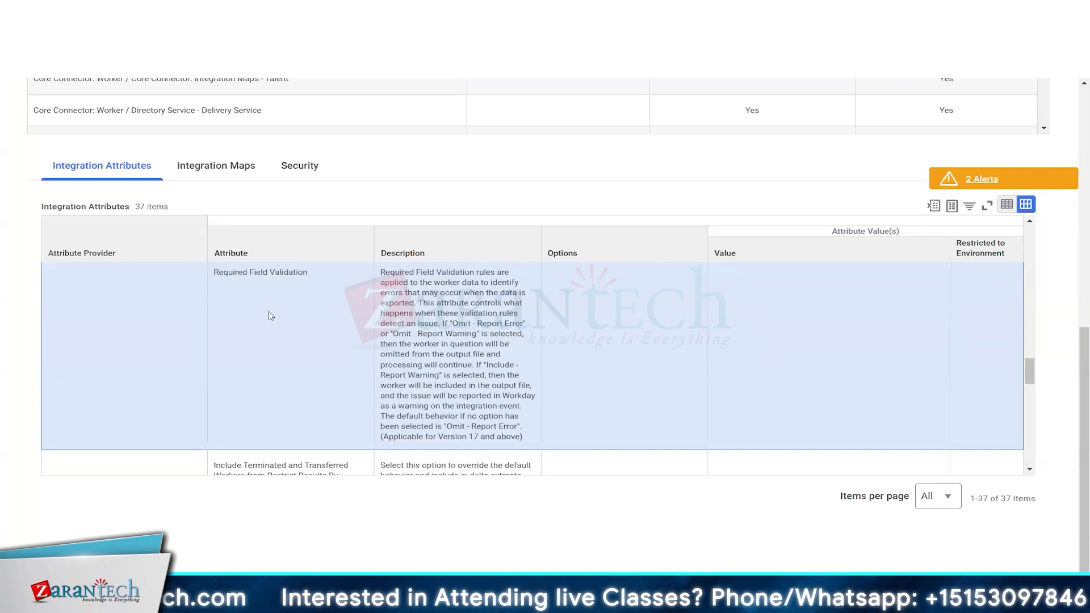
Step: Read the descriptions of the Suppress Worker Messages Audit and Suppress Audit Reports attributes
{"action": "scroll", "coordinate": [271, 315], "scroll_direction": "down", "scroll_amount": 5}
{"action": "left_click", "coordinate": [268, 352]}
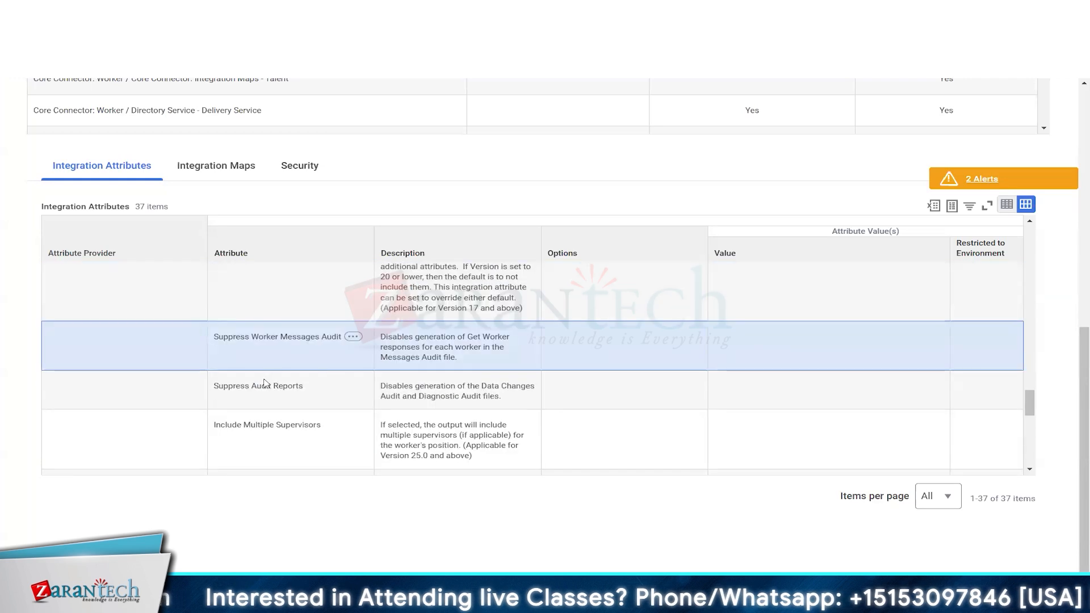
{"action": "left_click", "coordinate": [263, 406]}
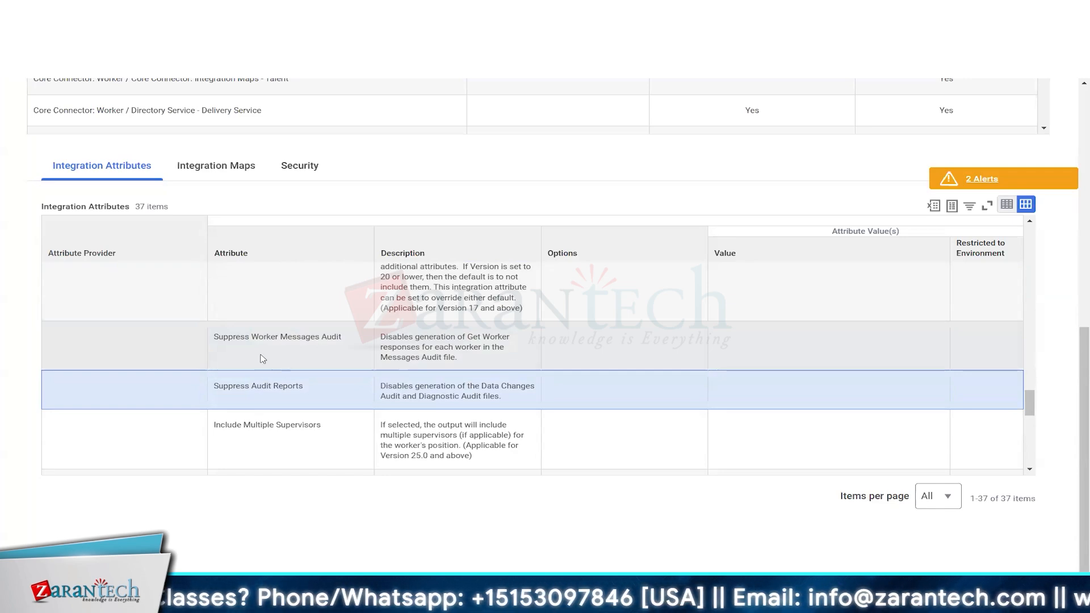
{"action": "scroll", "coordinate": [20, 240], "scroll_direction": "up", "scroll_amount": 8}
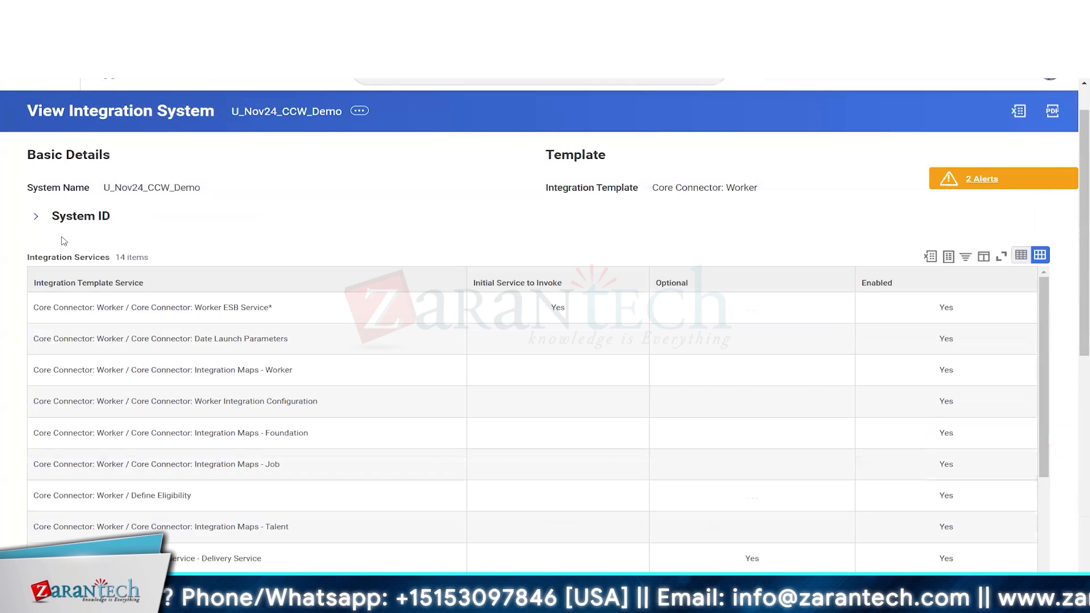
{"action": "scroll", "coordinate": [20, 289], "scroll_direction": "down", "scroll_amount": 8}
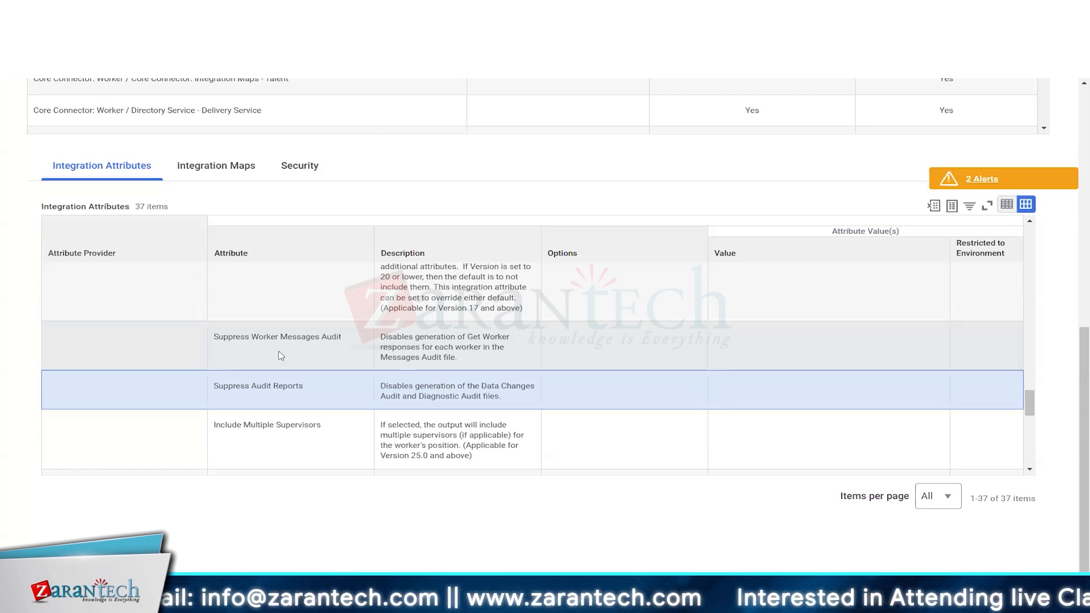
{"action": "left_click", "coordinate": [278, 356]}
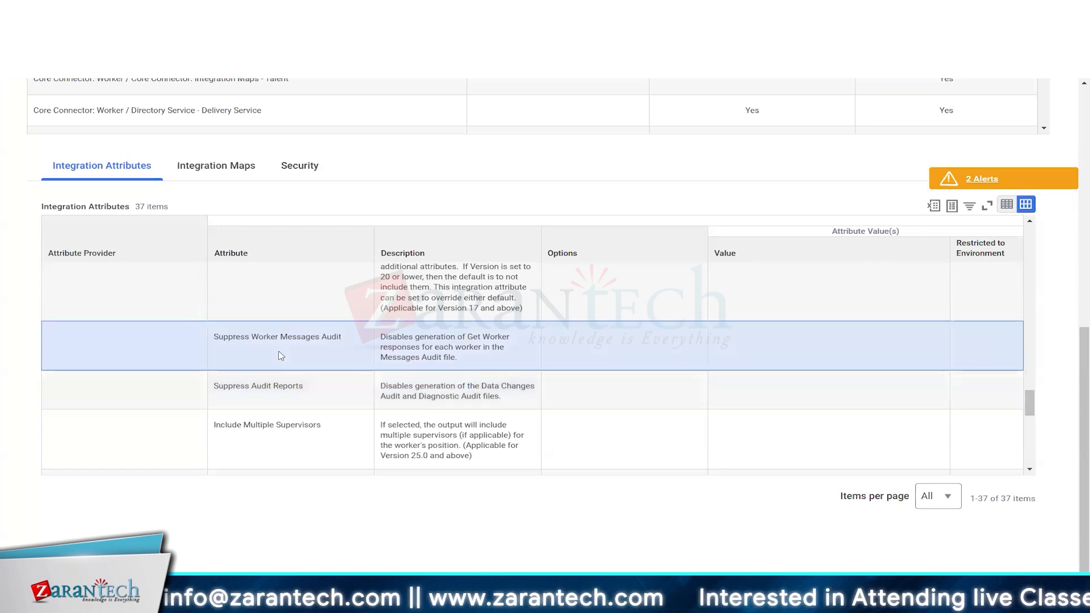
{"action": "left_click", "coordinate": [338, 393]}
{"action": "left_click", "coordinate": [352, 366]}
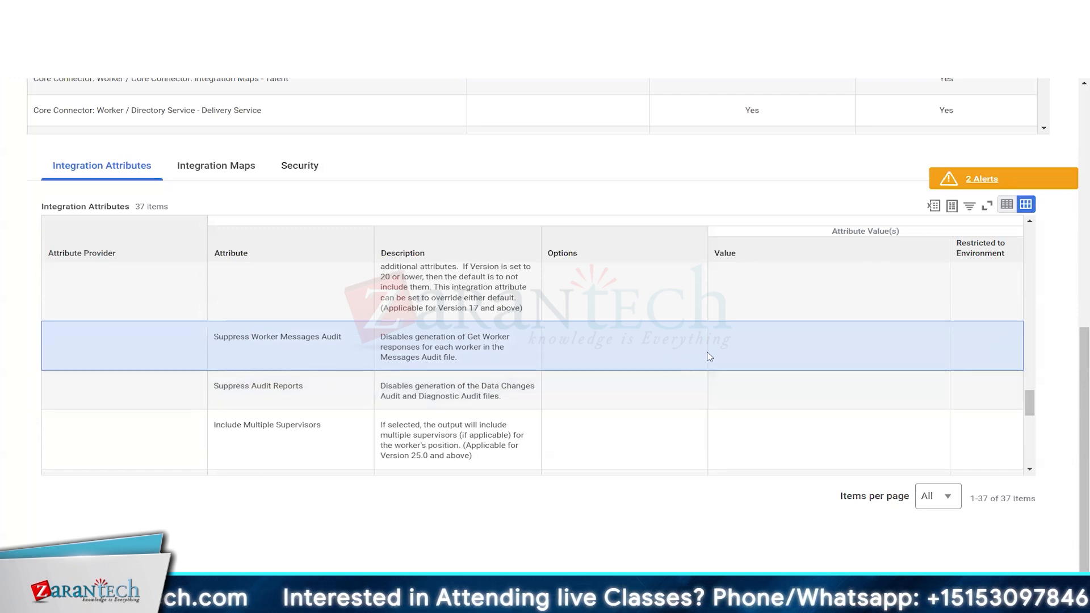
{"action": "left_click", "coordinate": [337, 392]}
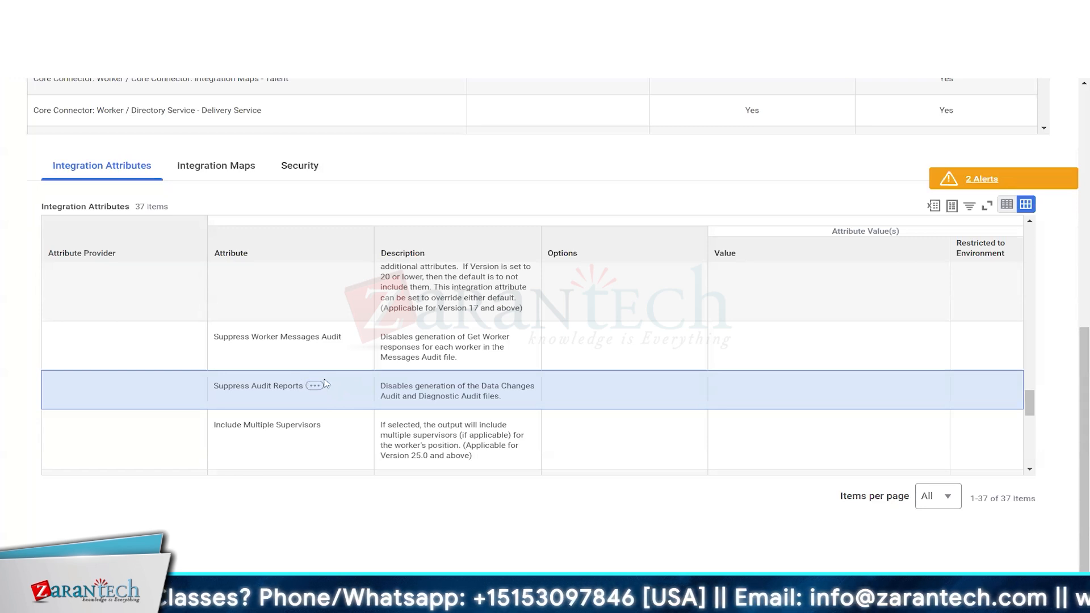
Step: Examine the Use Transaction Log with Full File attribute and its description
{"action": "scroll", "coordinate": [410, 379], "scroll_direction": "down", "scroll_amount": 2}
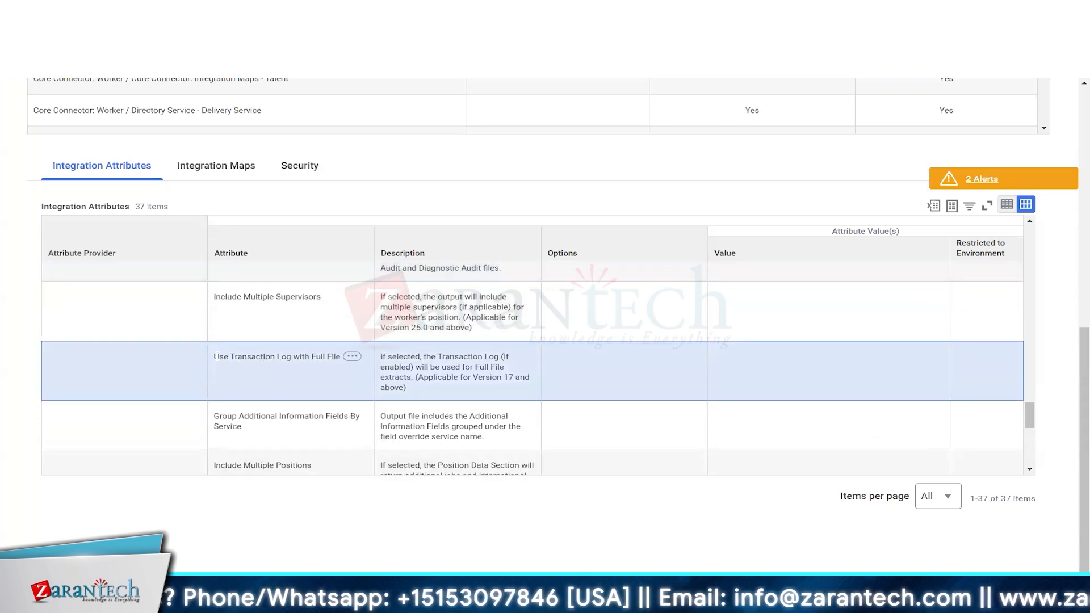
{"action": "left_click_drag", "start_coordinate": [214, 357], "coordinate": [341, 356]}
{"action": "left_click", "coordinate": [215, 364]}
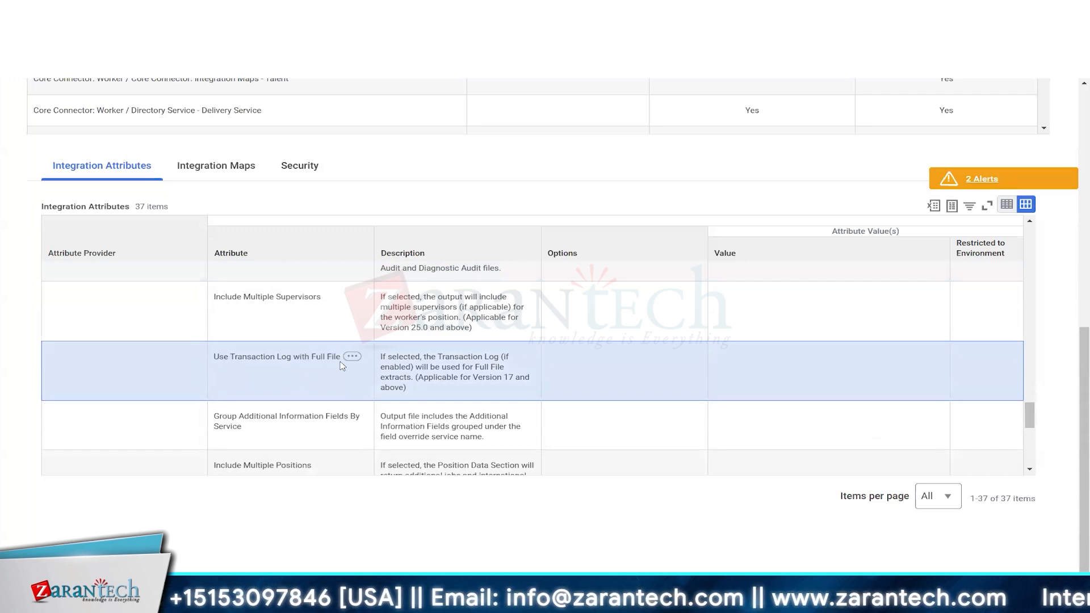
{"action": "left_click_drag", "start_coordinate": [215, 359], "coordinate": [342, 364]}
{"action": "left_click", "coordinate": [316, 376]}
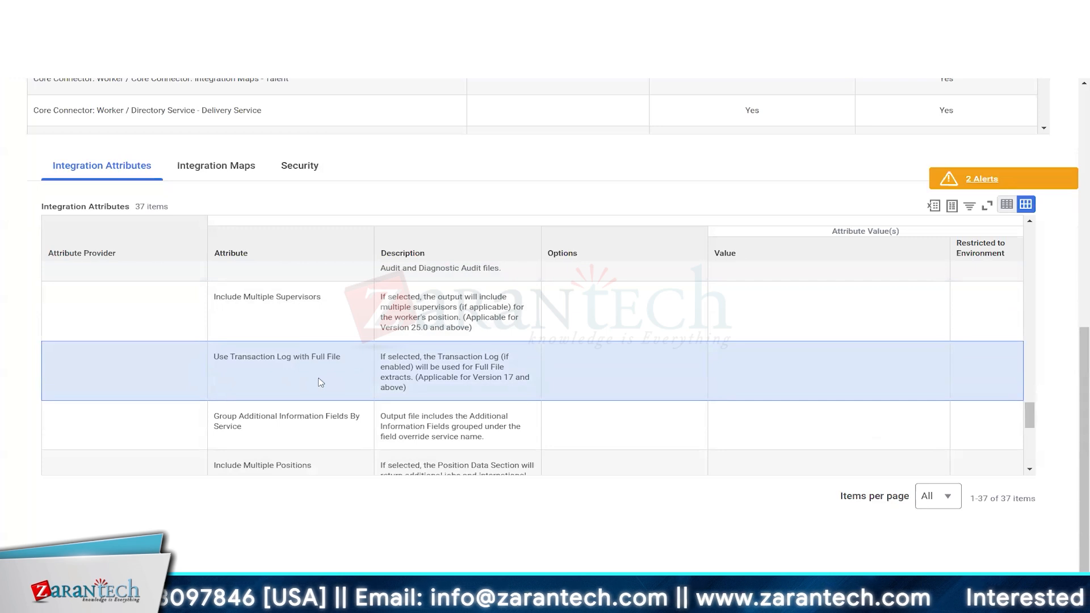
{"action": "triple_click", "coordinate": [236, 356]}
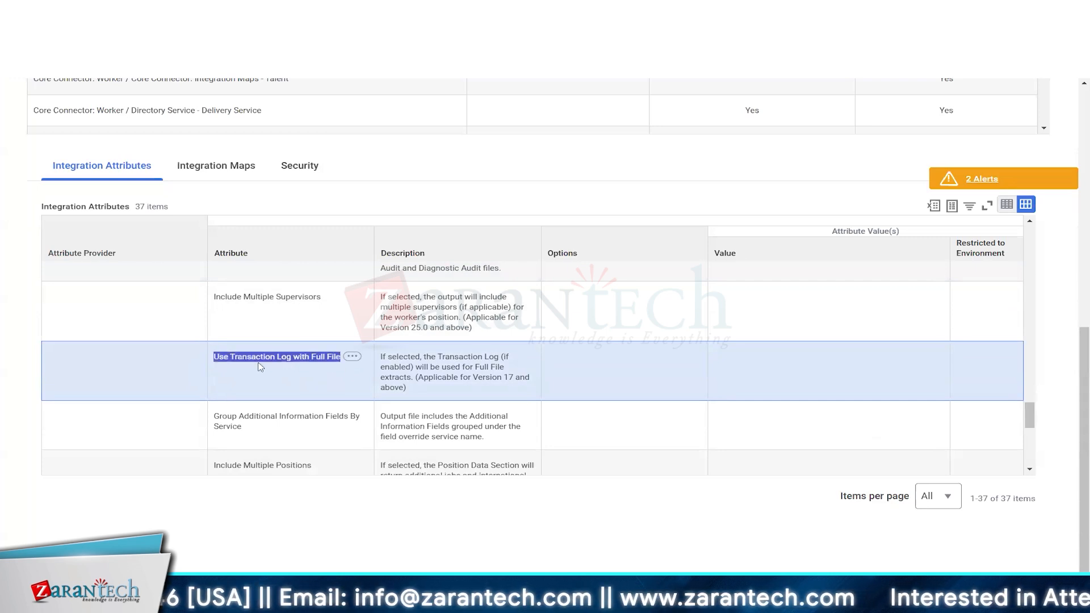
{"action": "left_click", "coordinate": [310, 358]}
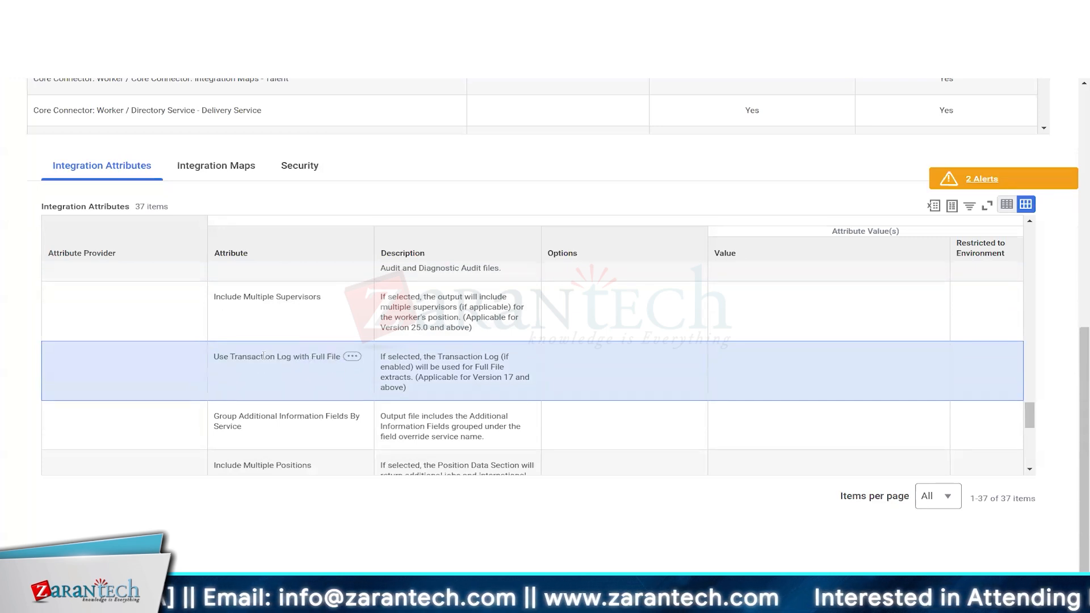
{"action": "left_click_drag", "start_coordinate": [258, 356], "coordinate": [332, 358]}
{"action": "left_click", "coordinate": [264, 375]}
{"action": "left_click_drag", "start_coordinate": [237, 358], "coordinate": [332, 362]}
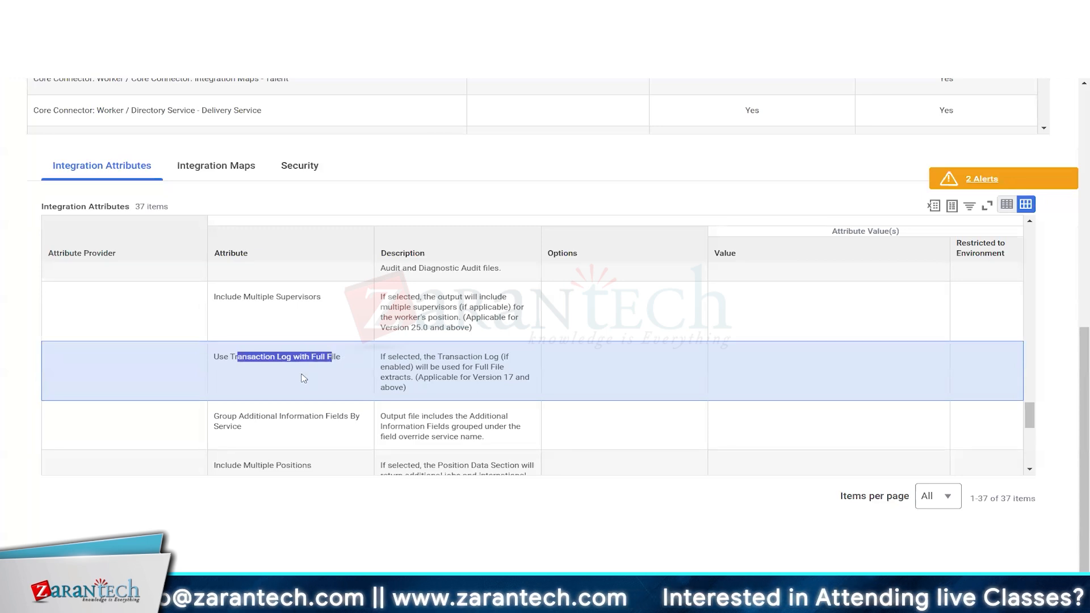
Step: Look through the remaining integration attributes down to Document Retention Policy
{"action": "scroll", "coordinate": [304, 379], "scroll_direction": "down", "scroll_amount": 3}
{"action": "scroll", "coordinate": [302, 384], "scroll_direction": "down", "scroll_amount": 2}
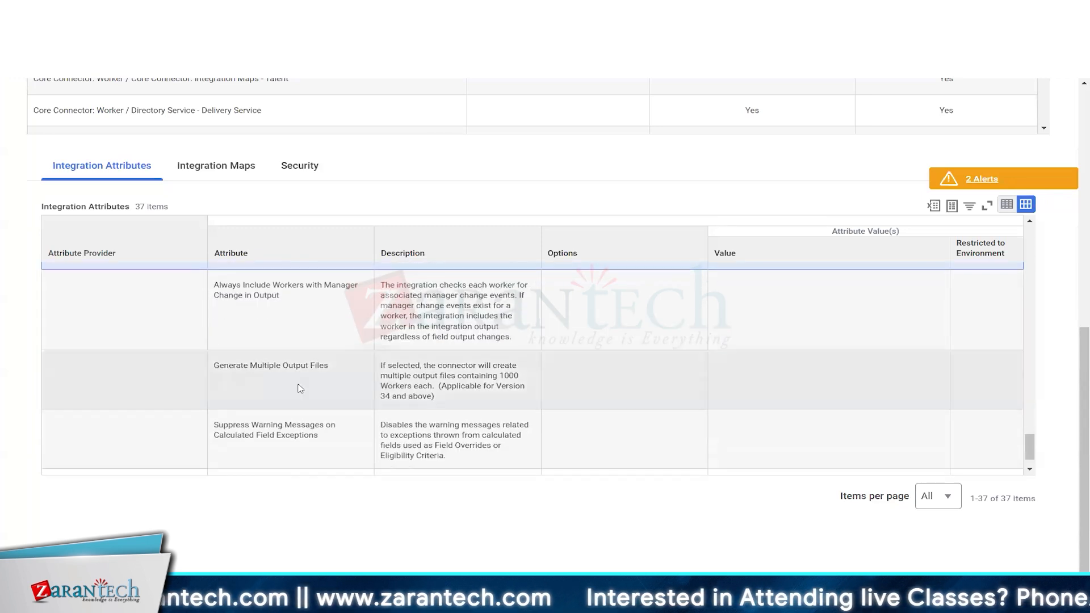
{"action": "scroll", "coordinate": [300, 389], "scroll_direction": "down", "scroll_amount": 1}
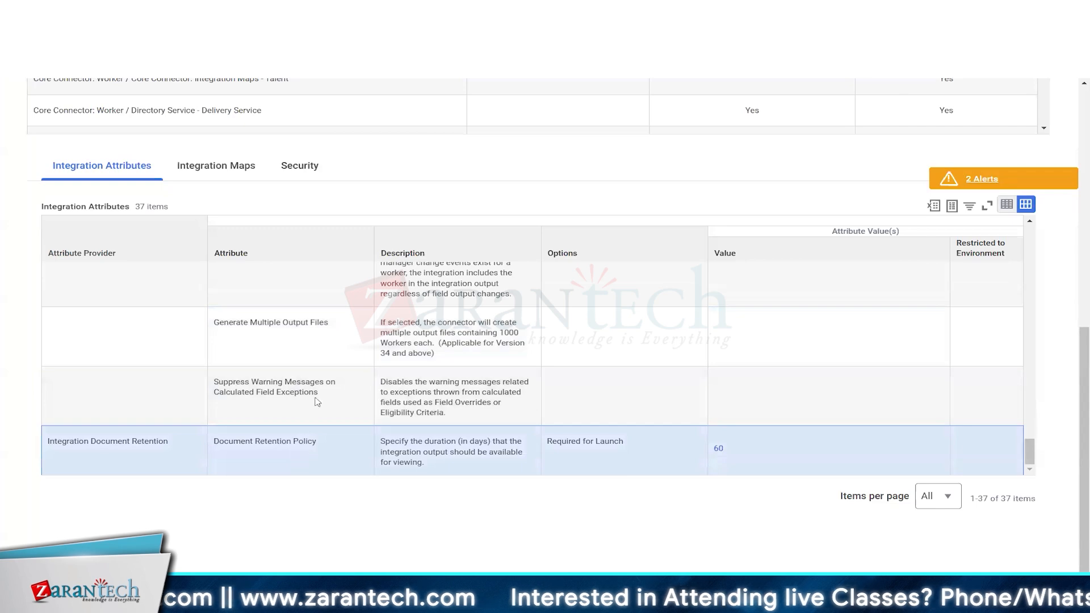
{"action": "scroll", "coordinate": [316, 401], "scroll_direction": "up", "scroll_amount": 5}
{"action": "scroll", "coordinate": [317, 401], "scroll_direction": "up", "scroll_amount": 10}
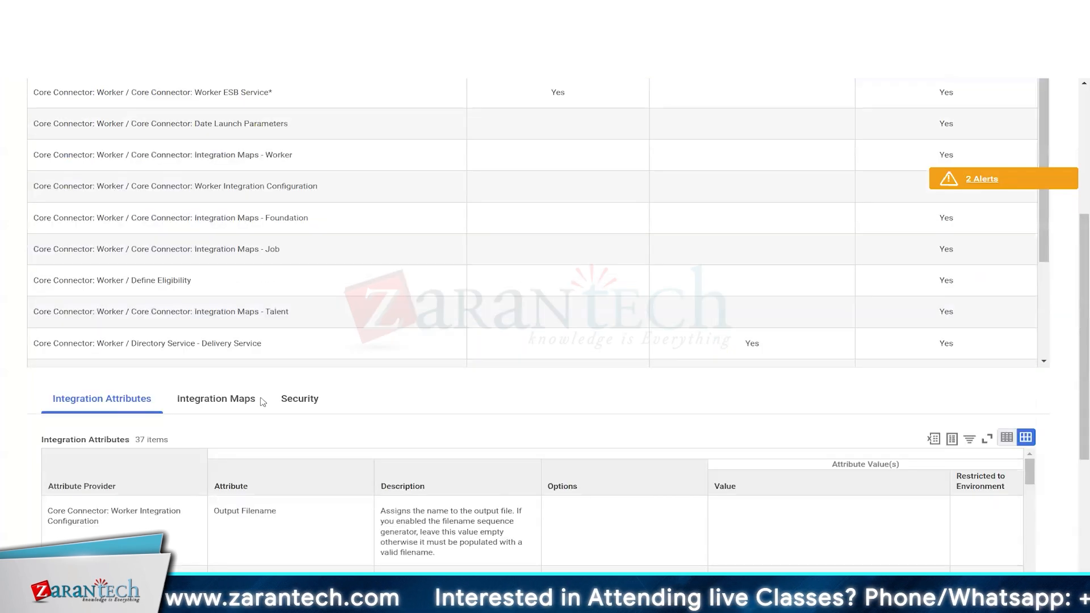
Step: Review the worker integration maps, including Name Type, Title, Gender, Marital Status, Religion and the ID types
{"action": "left_click", "coordinate": [216, 421]}
{"action": "scroll", "coordinate": [343, 404], "scroll_direction": "down", "scroll_amount": 2}
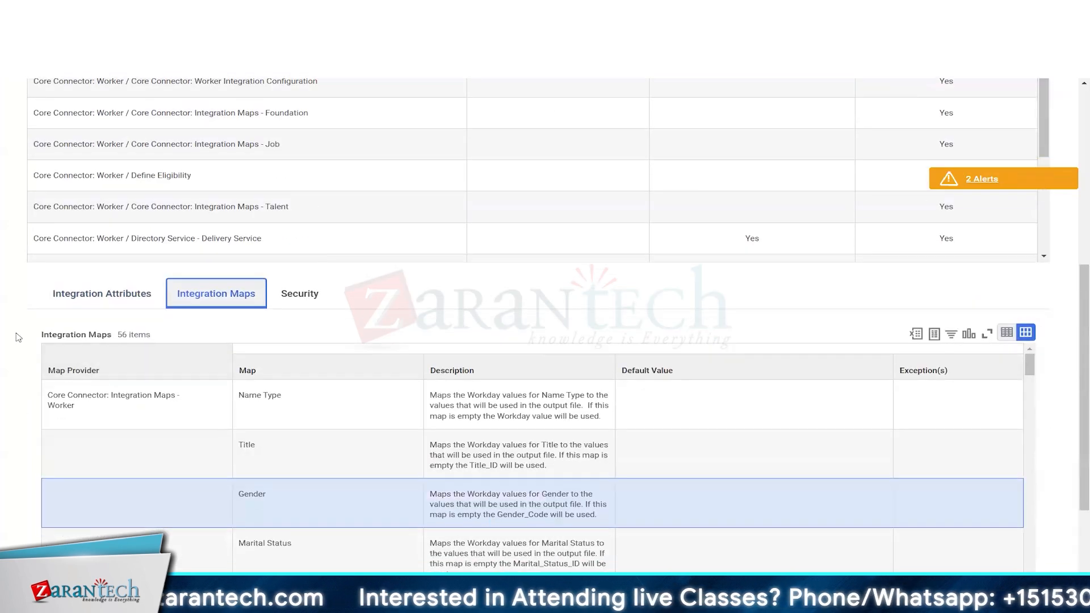
{"action": "scroll", "coordinate": [17, 337], "scroll_direction": "down", "scroll_amount": 2}
{"action": "scroll", "coordinate": [17, 336], "scroll_direction": "down", "scroll_amount": 1}
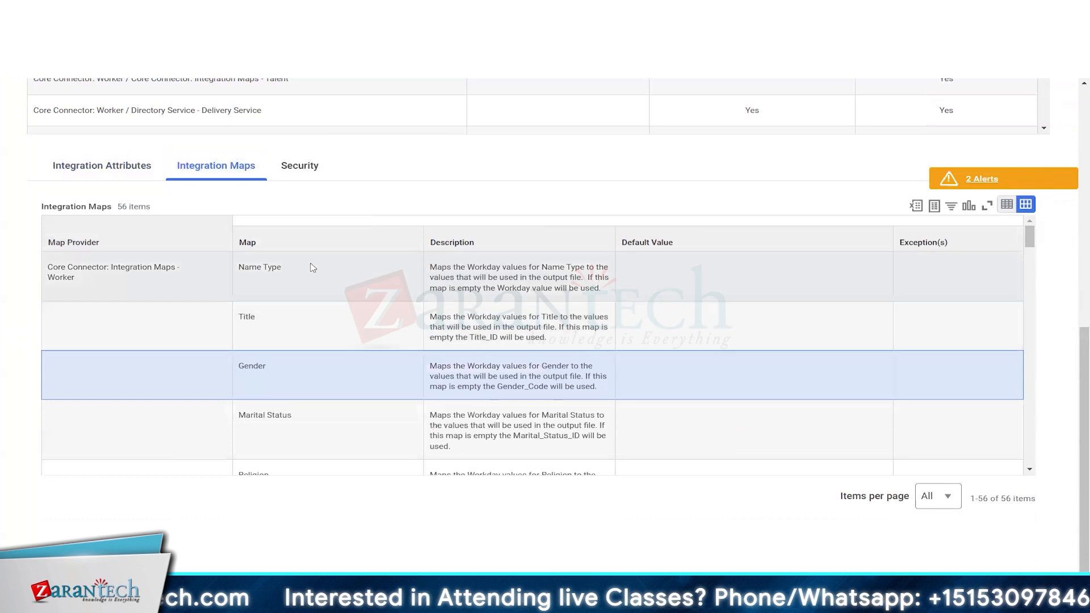
{"action": "left_click", "coordinate": [312, 267]}
{"action": "left_click", "coordinate": [312, 323]}
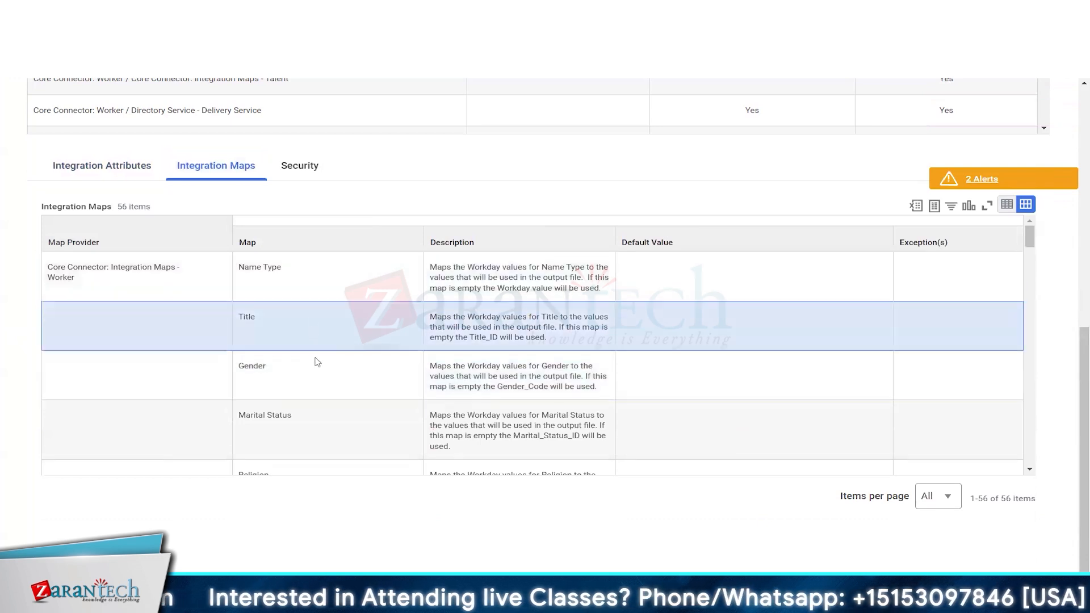
{"action": "left_click", "coordinate": [318, 365]}
{"action": "scroll", "coordinate": [358, 310], "scroll_direction": "down", "scroll_amount": 2}
{"action": "left_click", "coordinate": [358, 310]}
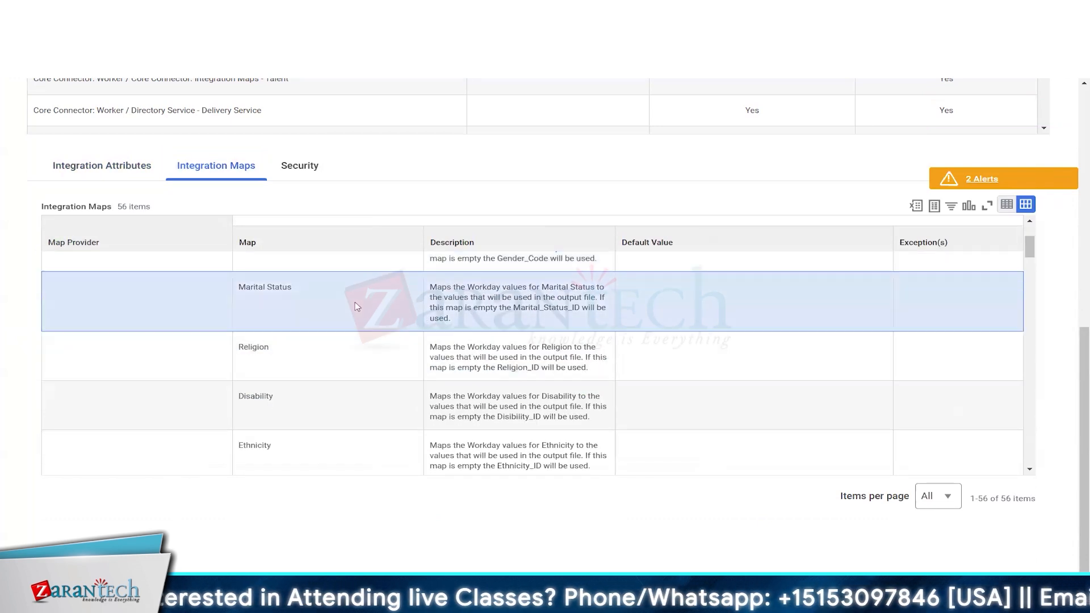
{"action": "left_click", "coordinate": [343, 346]}
{"action": "scroll", "coordinate": [341, 347], "scroll_direction": "down", "scroll_amount": 8}
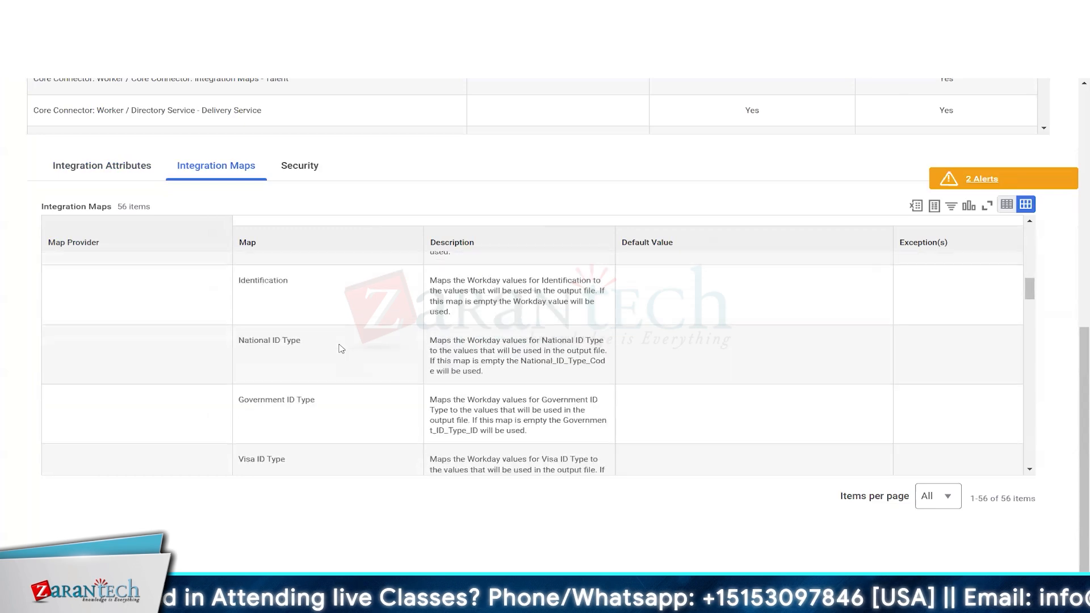
Step: Review the Foundation and Job integration maps, from Organization and Region to Hire Reason and Worker Type
{"action": "scroll", "coordinate": [340, 348], "scroll_direction": "down", "scroll_amount": 5}
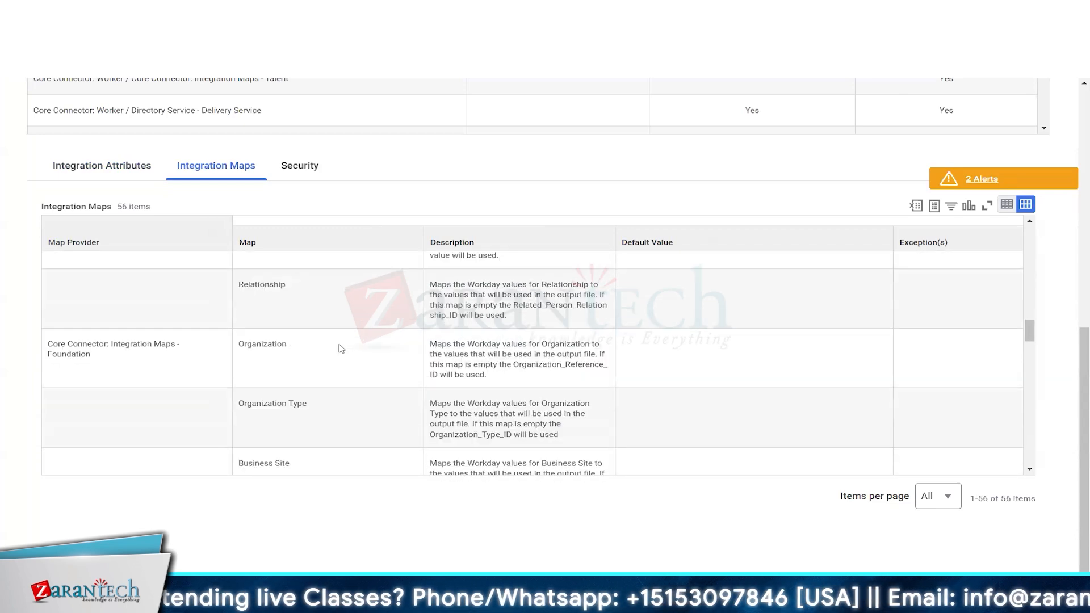
{"action": "left_click", "coordinate": [370, 364]}
{"action": "scroll", "coordinate": [369, 365], "scroll_direction": "down", "scroll_amount": 3}
{"action": "left_click", "coordinate": [369, 365]}
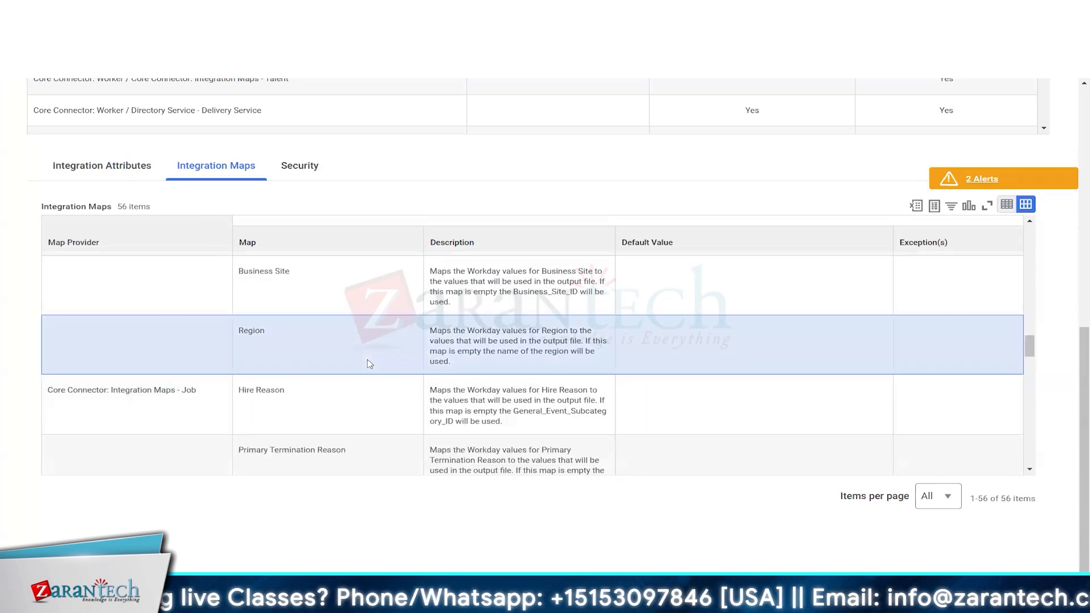
{"action": "scroll", "coordinate": [370, 364], "scroll_direction": "down", "scroll_amount": 2}
{"action": "scroll", "coordinate": [370, 364], "scroll_direction": "down", "scroll_amount": 3}
{"action": "left_click", "coordinate": [370, 364]}
Step: Revisit the integration attributes and integration maps lists, and return to the system's basic details
{"action": "left_click", "coordinate": [100, 166]}
{"action": "scroll", "coordinate": [3, 243], "scroll_direction": "up", "scroll_amount": 1}
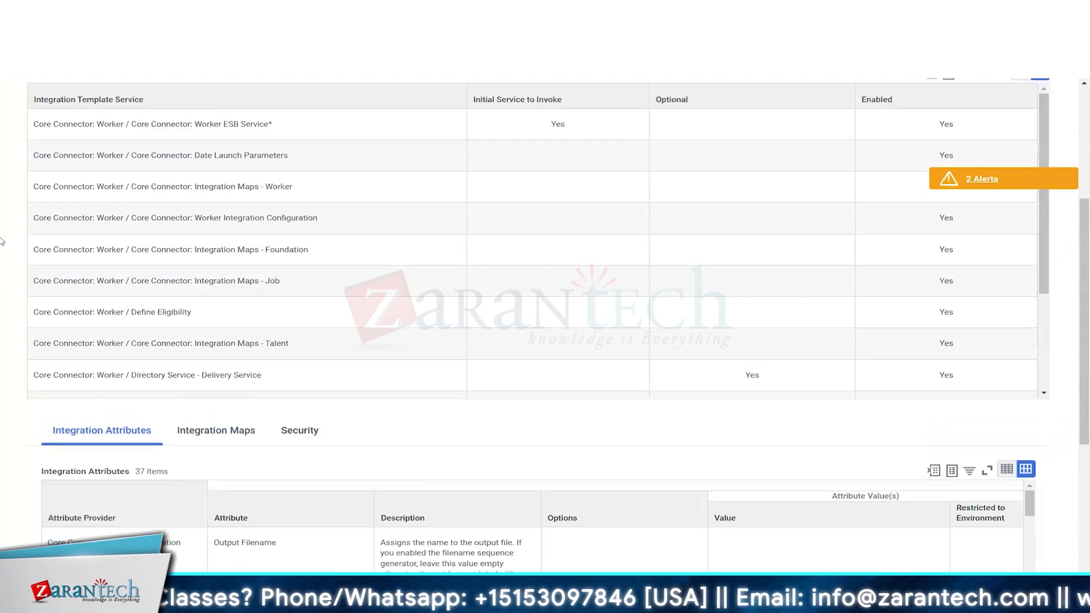
{"action": "scroll", "coordinate": [35, 235], "scroll_direction": "down", "scroll_amount": 5}
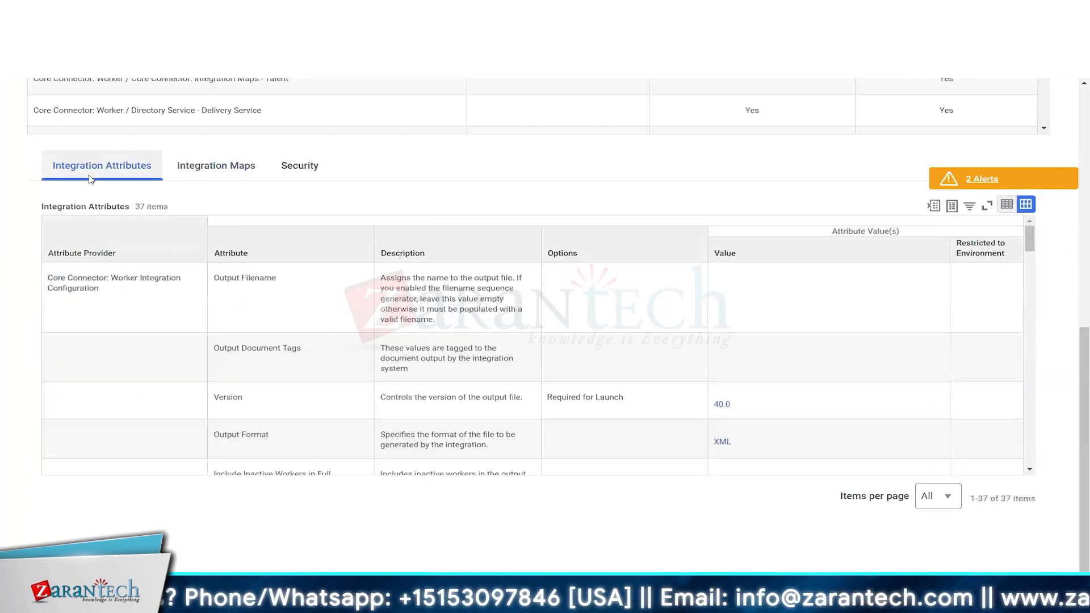
{"action": "left_click", "coordinate": [231, 175]}
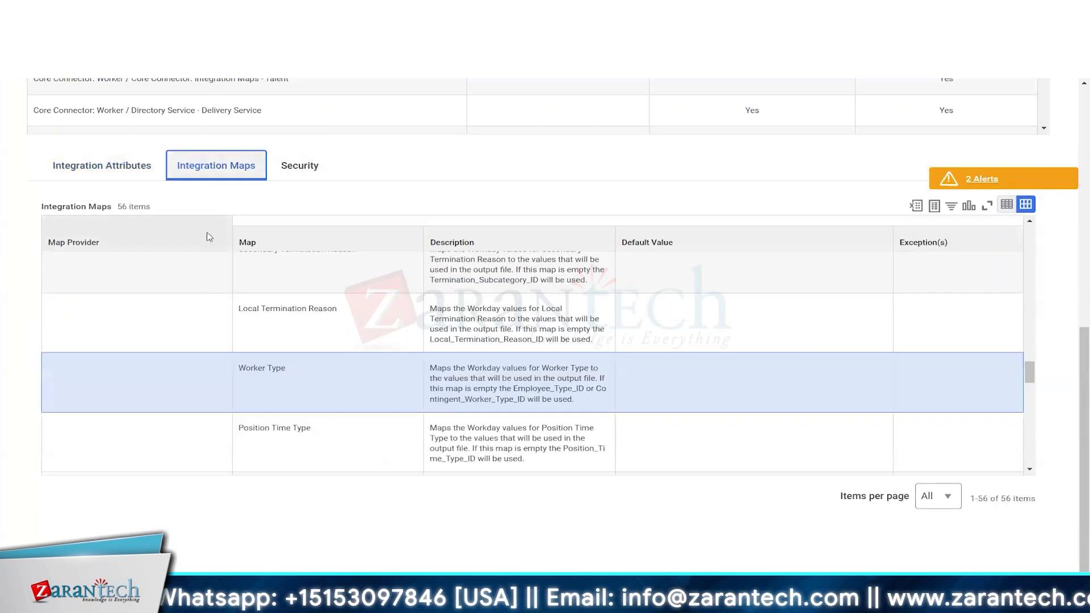
{"action": "left_click", "coordinate": [108, 177]}
{"action": "scroll", "coordinate": [23, 230], "scroll_direction": "up", "scroll_amount": 3}
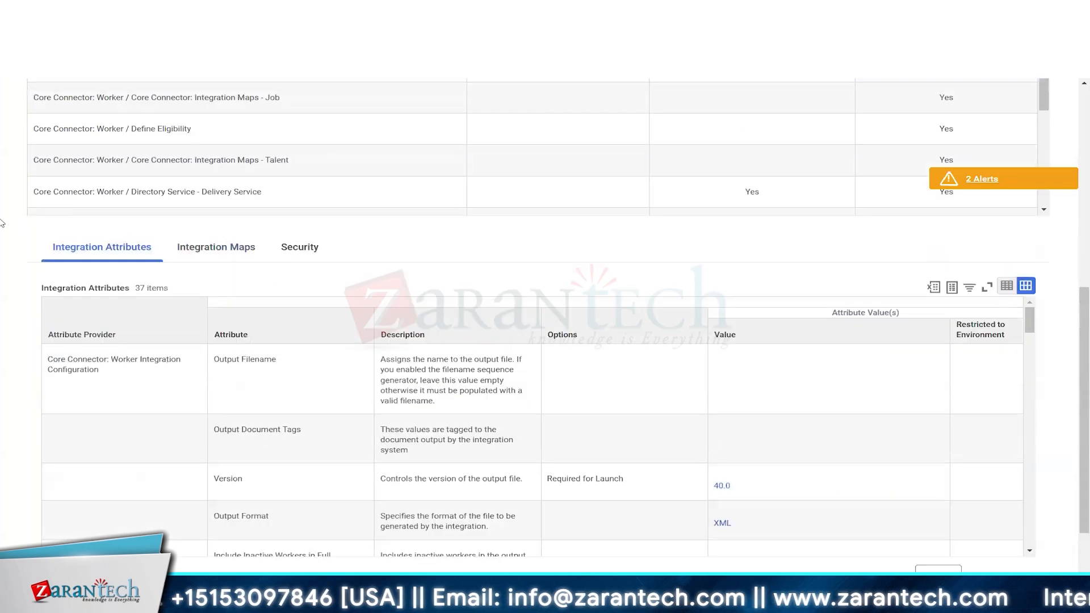
{"action": "scroll", "coordinate": [11, 227], "scroll_direction": "up", "scroll_amount": 6}
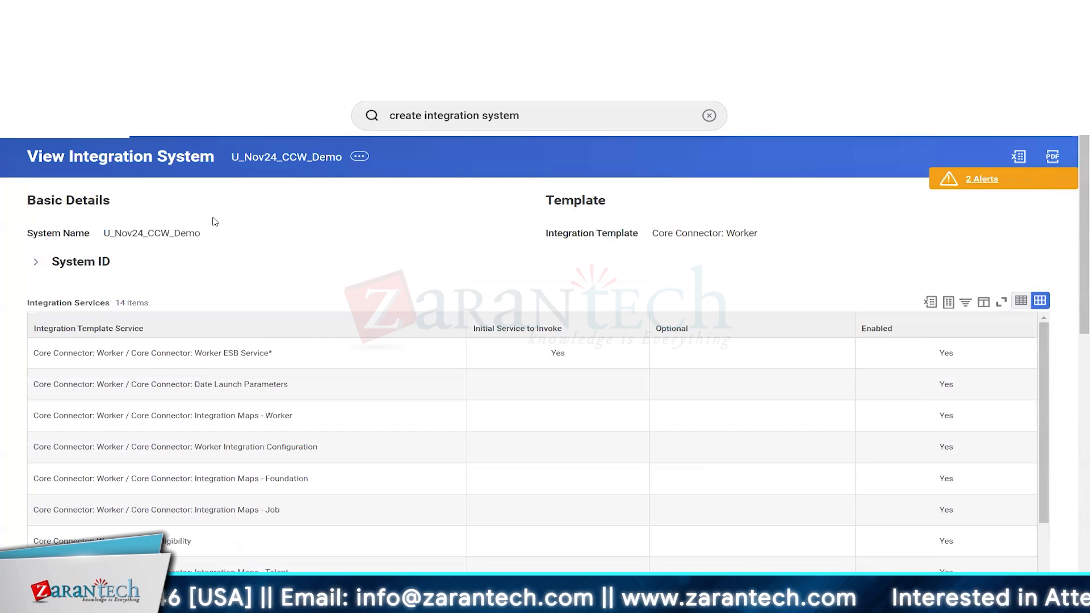
Step: Check the integration system's name and its integration template in the basic details
{"action": "scroll", "coordinate": [282, 226], "scroll_direction": "down", "scroll_amount": 1}
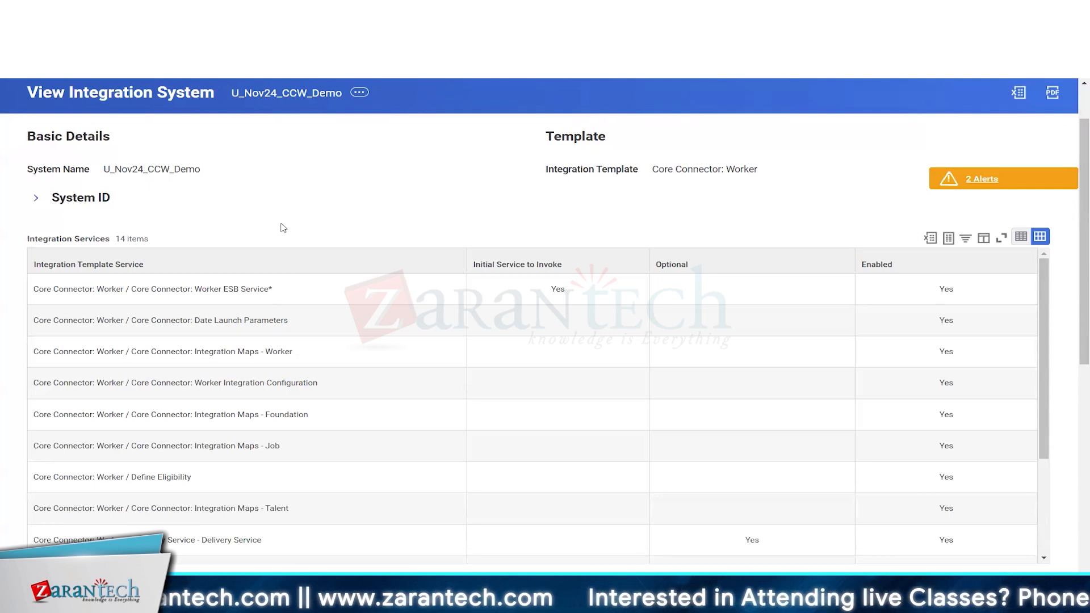
{"action": "double_click", "coordinate": [152, 171]}
{"action": "left_click", "coordinate": [352, 195]}
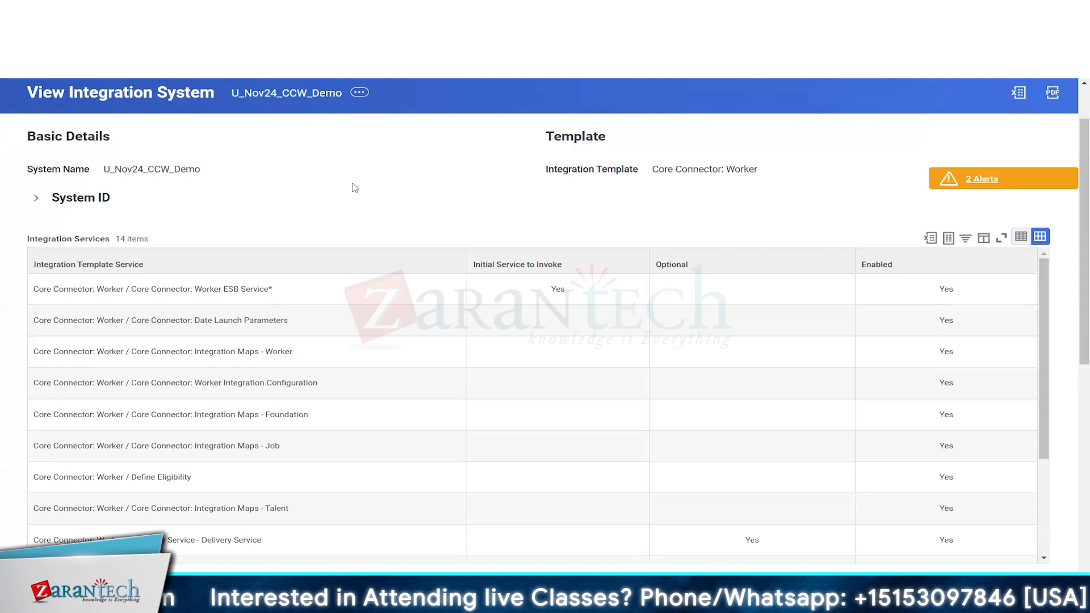
{"action": "double_click", "coordinate": [154, 173]}
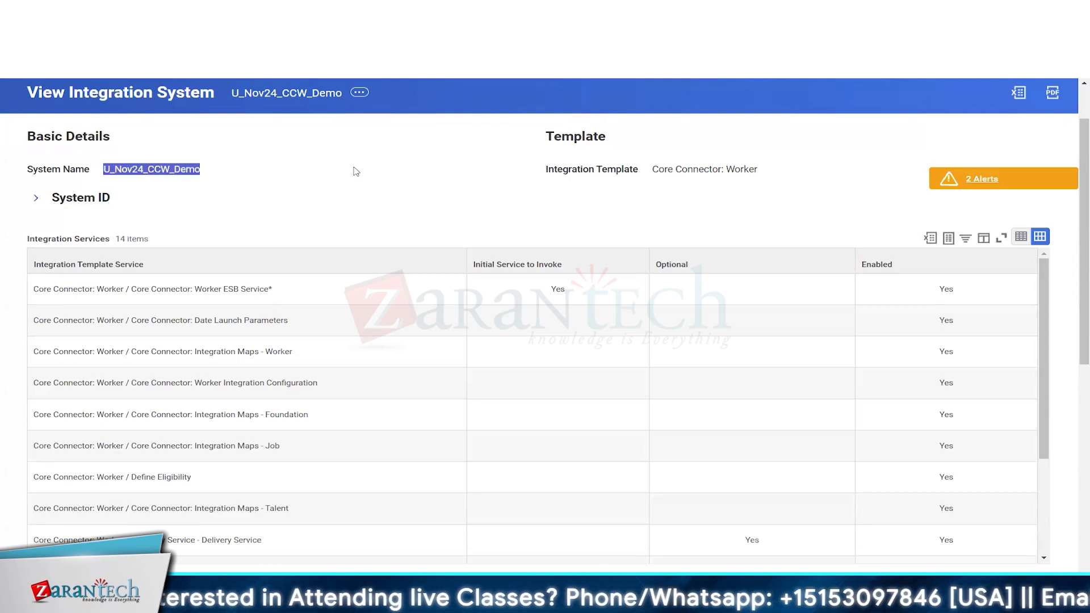
{"action": "left_click", "coordinate": [413, 170]}
{"action": "left_click_drag", "start_coordinate": [764, 169], "coordinate": [529, 162]}
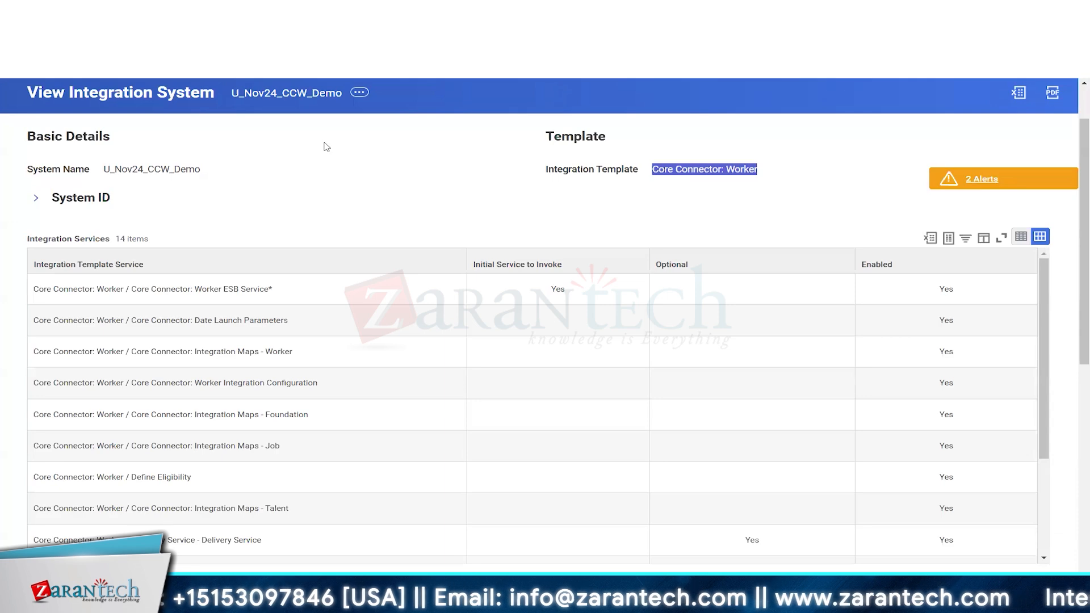
Step: Open the integration transaction log configuration for U_Nov24_CCW_Demo and examine the "Subscribe to all Transaction Types" option
{"action": "left_click", "coordinate": [360, 93]}
{"action": "mouse_move", "coordinate": [448, 148]}
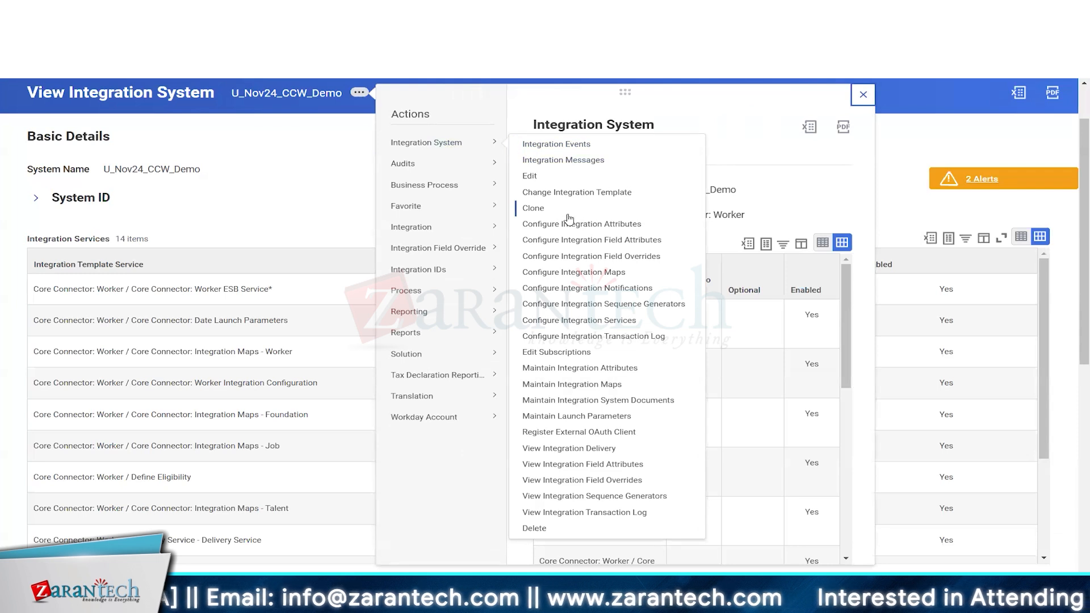
{"action": "left_click", "coordinate": [593, 339]}
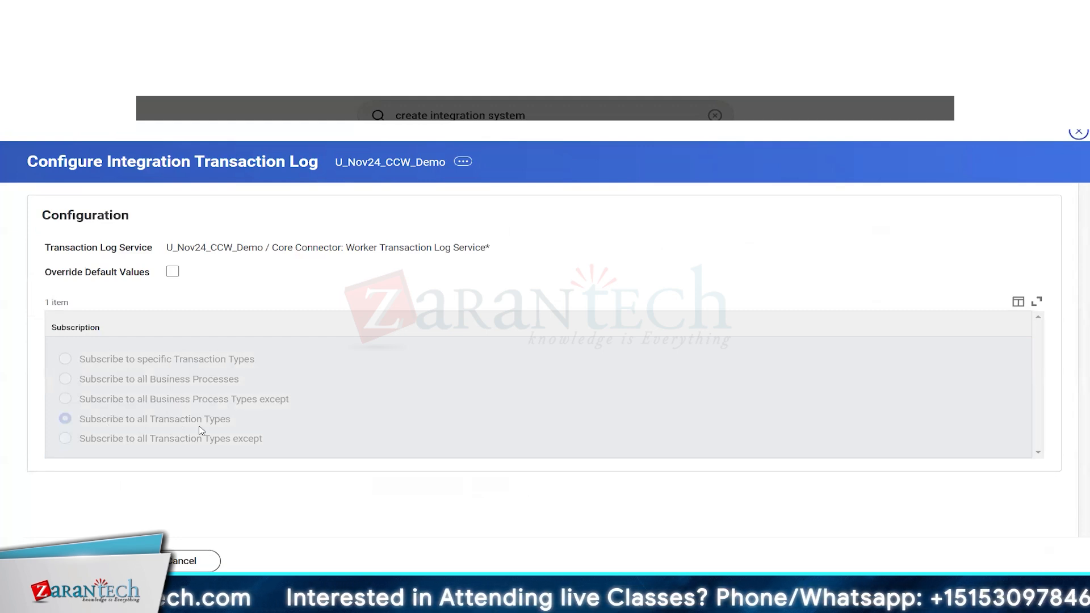
{"action": "left_click_drag", "start_coordinate": [107, 420], "coordinate": [218, 425]}
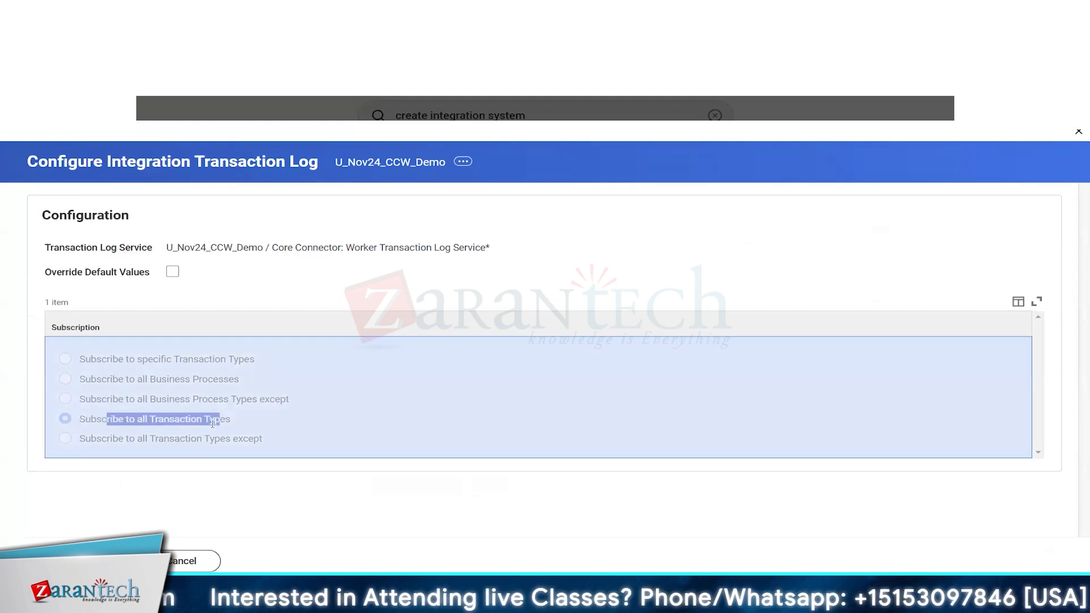
Step: Examine the "Subscribe to specific Transaction Types" option and the integration system name in the transaction log configuration
{"action": "left_click", "coordinate": [127, 365]}
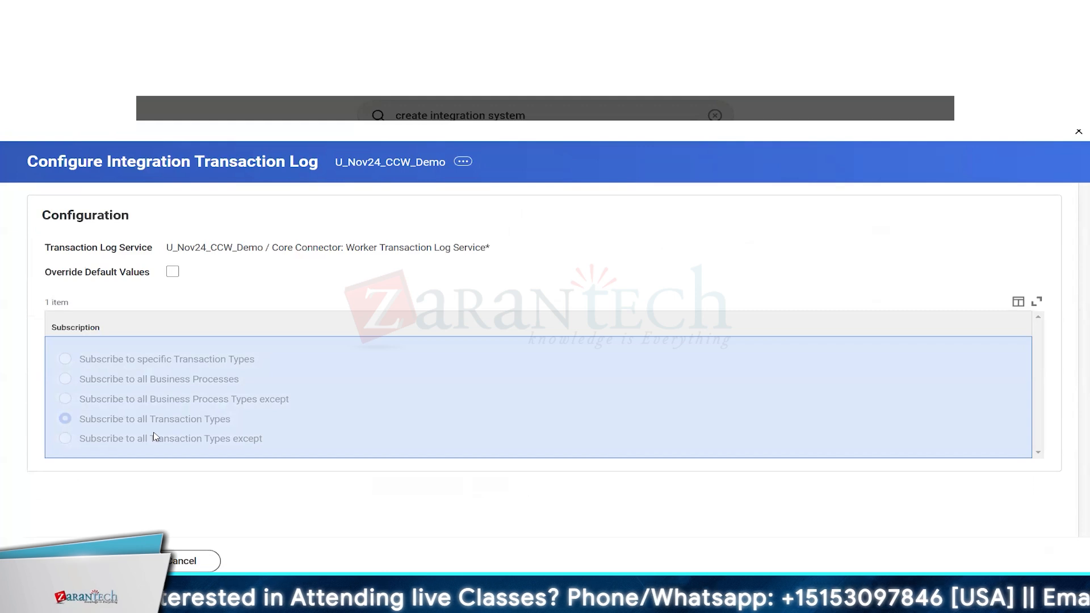
{"action": "left_click_drag", "start_coordinate": [90, 359], "coordinate": [244, 359]}
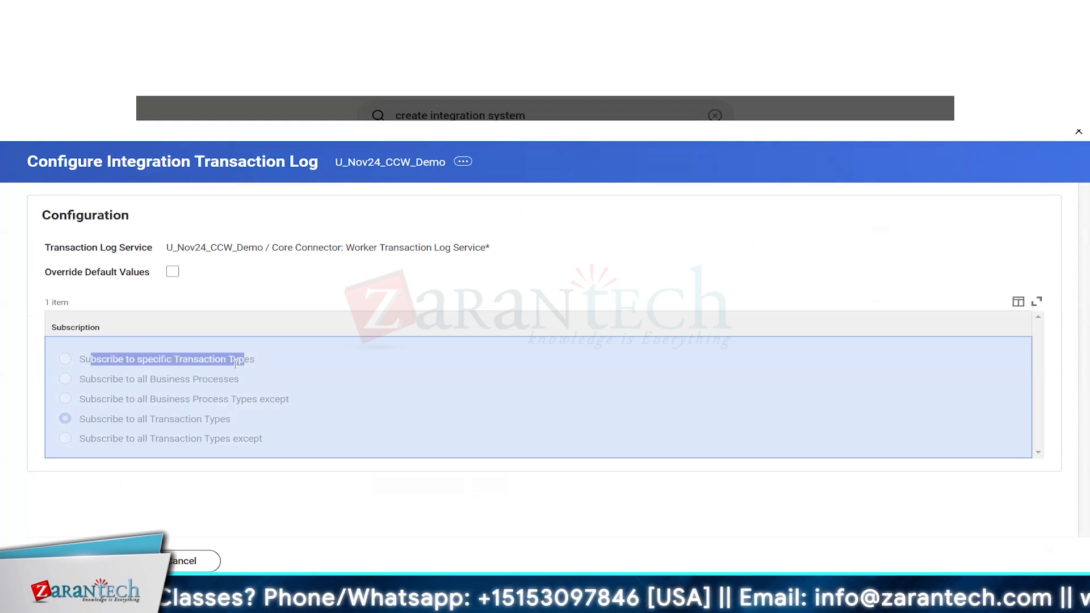
{"action": "double_click", "coordinate": [216, 360]}
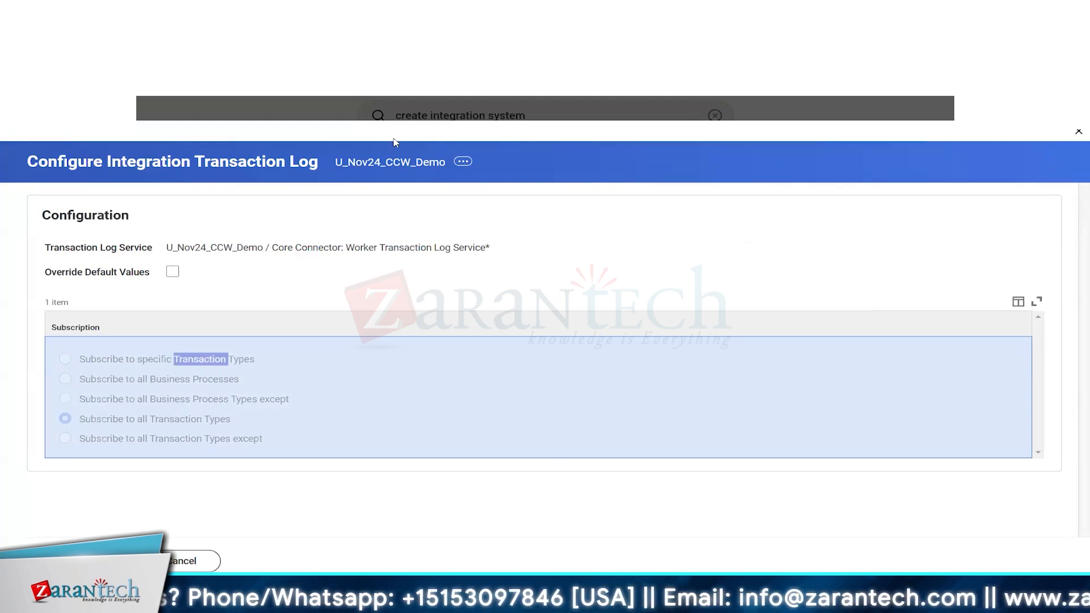
{"action": "double_click", "coordinate": [382, 162]}
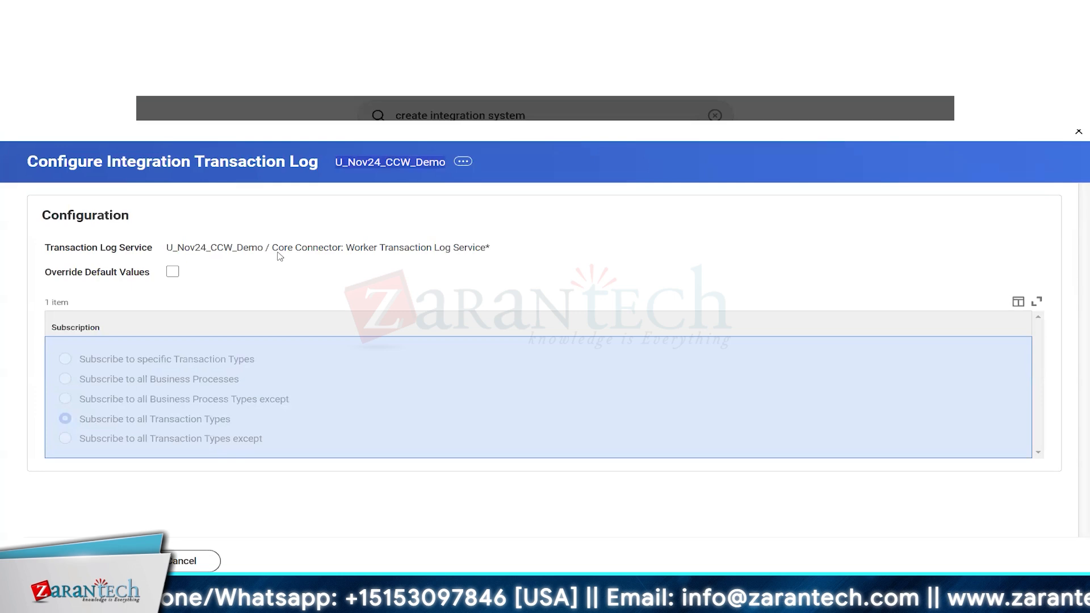
{"action": "left_click", "coordinate": [334, 224]}
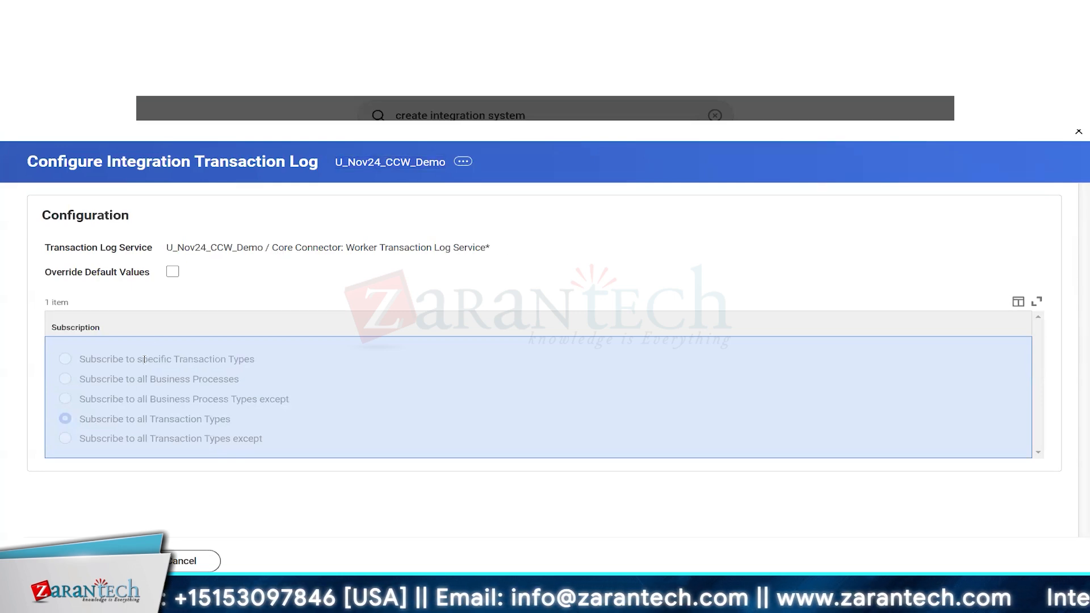
Step: Override the default values and subscribe to specific transaction types, selecting Hire Data Checkpoint for Third Party System
{"action": "left_click", "coordinate": [173, 271]}
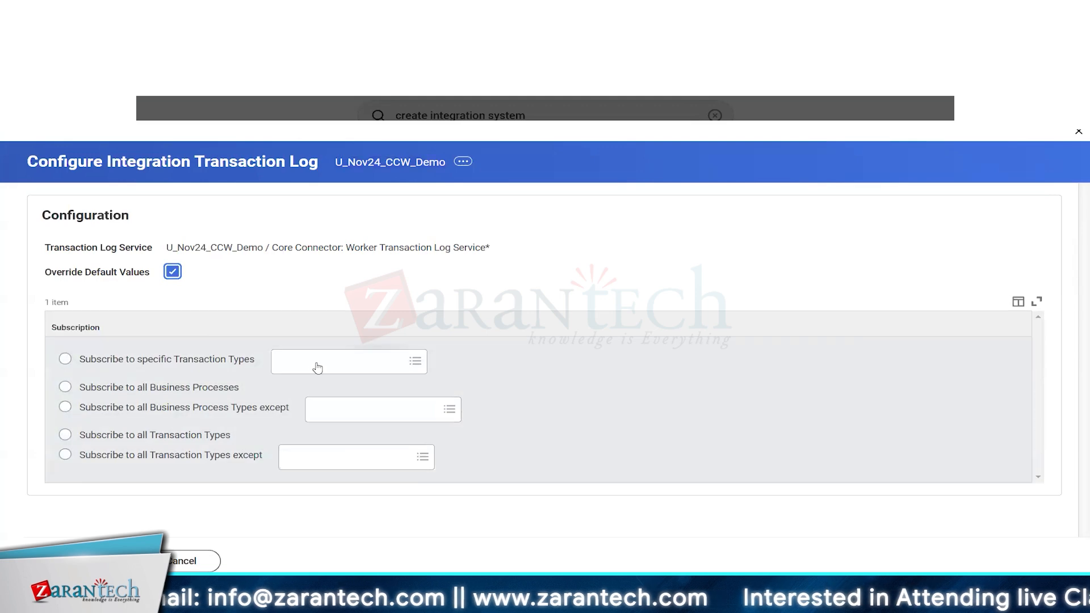
{"action": "left_click", "coordinate": [317, 364]}
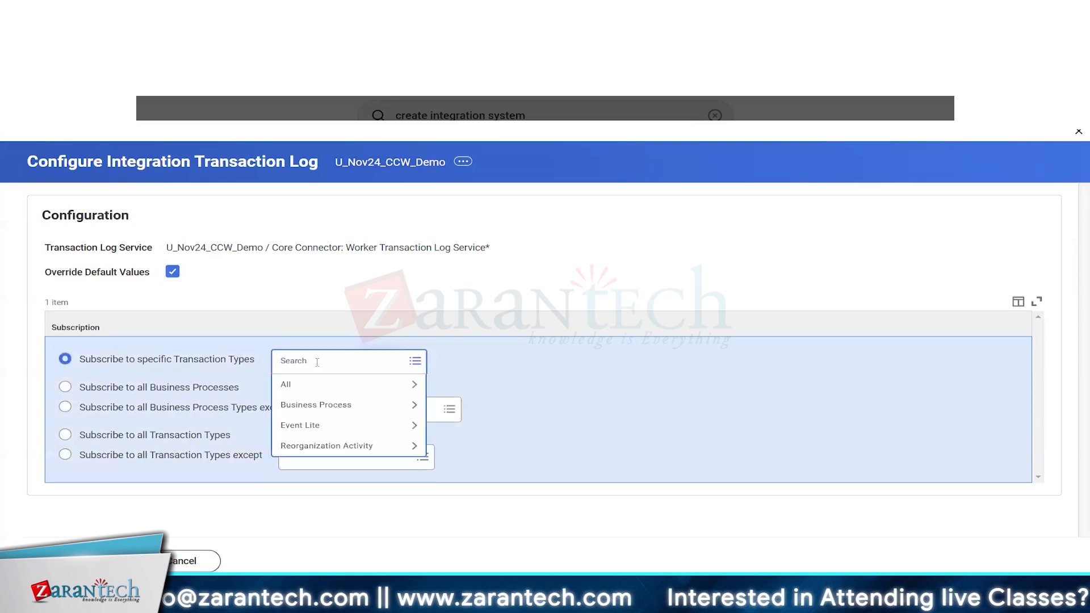
{"action": "left_click", "coordinate": [322, 404]}
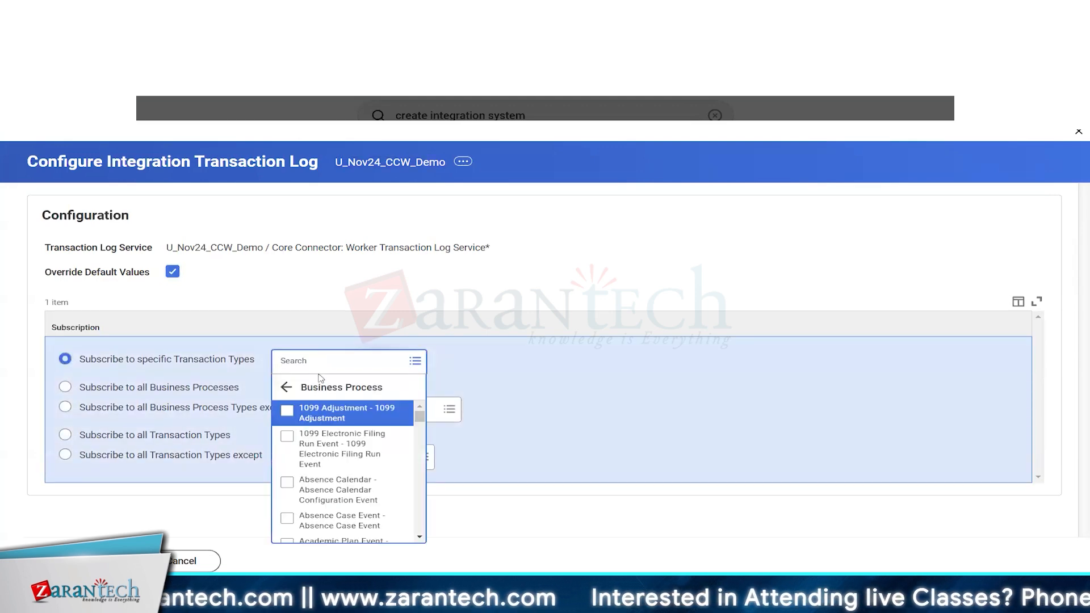
{"action": "type", "text": "Hire"}
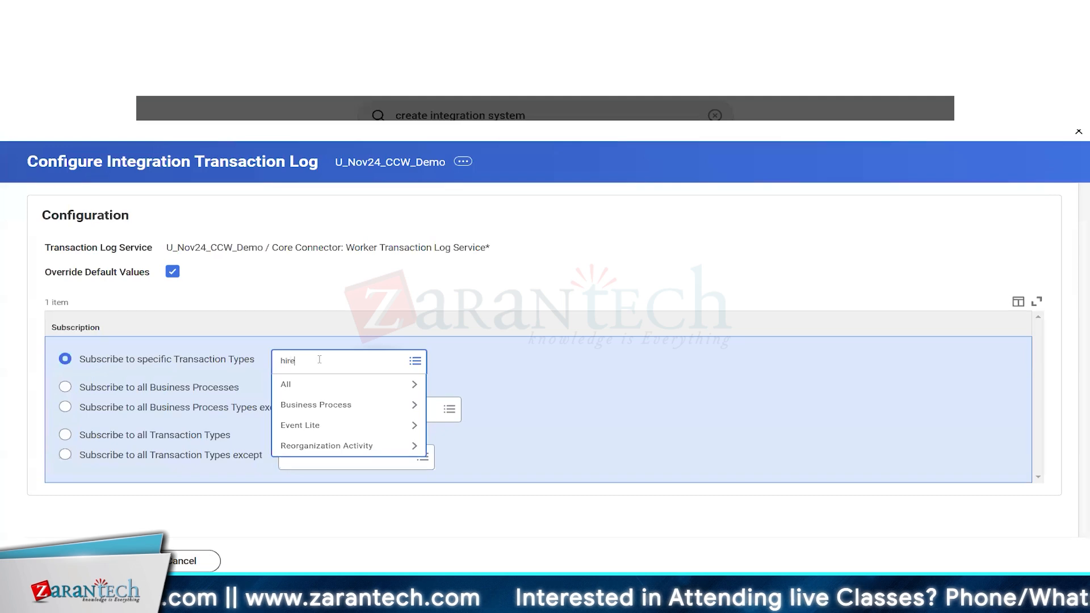
{"action": "key", "text": "Return"}
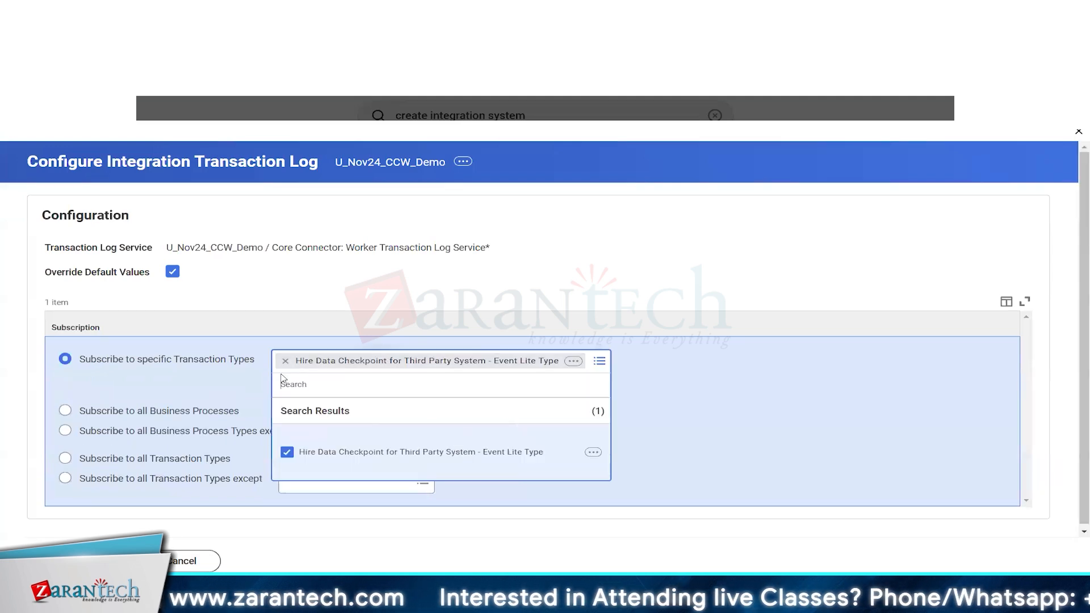
{"action": "left_click", "coordinate": [455, 294]}
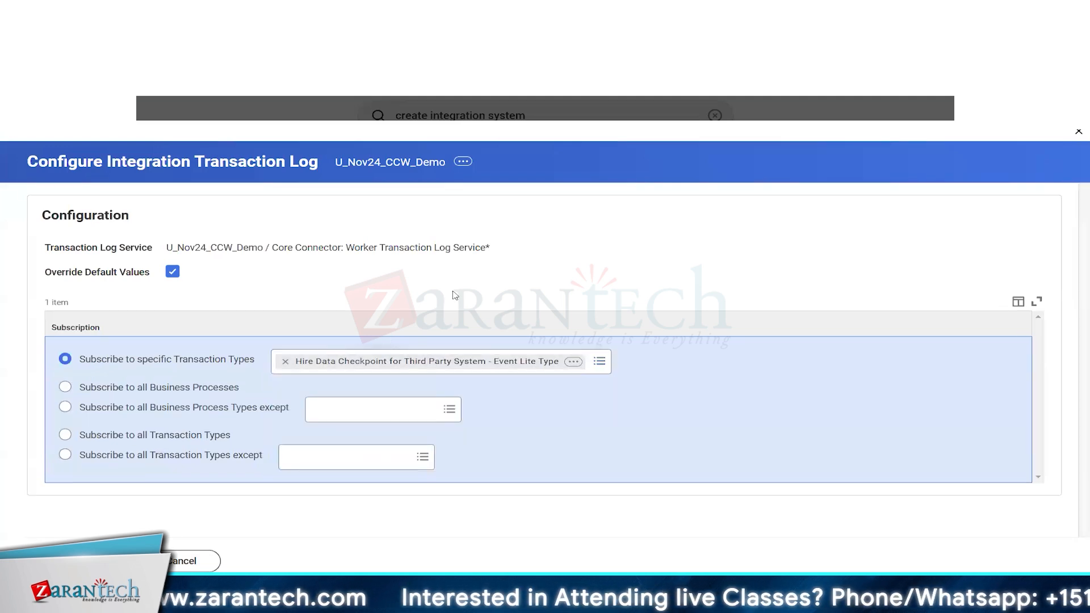
Step: Switch the transaction log subscription to all Business Processes
{"action": "left_click", "coordinate": [65, 387]}
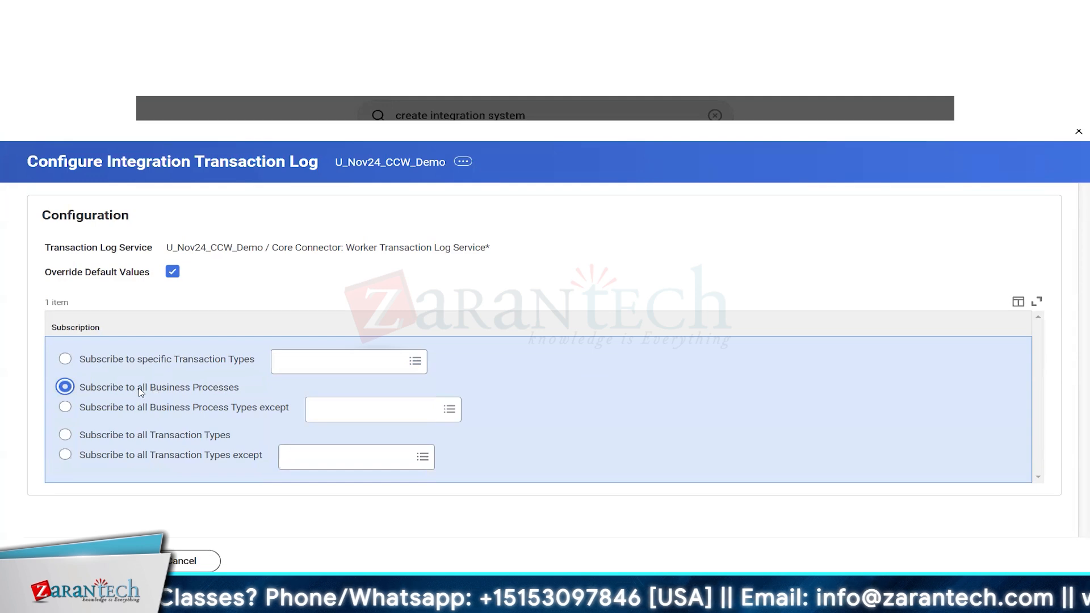
{"action": "left_click_drag", "start_coordinate": [150, 392], "coordinate": [240, 392]}
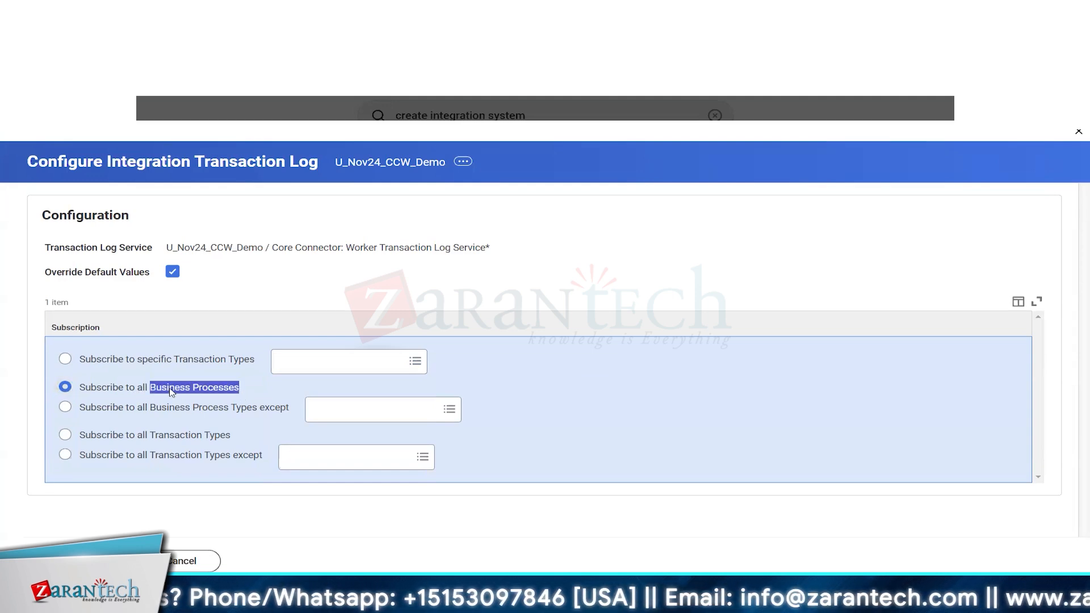
{"action": "left_click", "coordinate": [172, 392]}
Step: Subscribe to all Business Process Types except Absence Case Event
{"action": "left_click", "coordinate": [101, 410]}
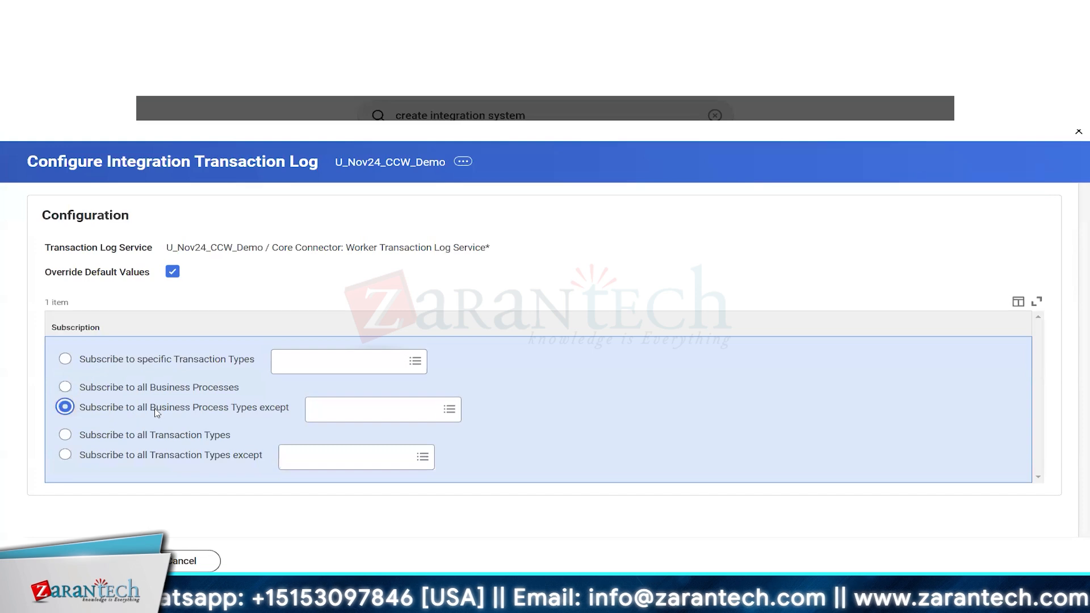
{"action": "left_click_drag", "start_coordinate": [151, 412], "coordinate": [303, 417]}
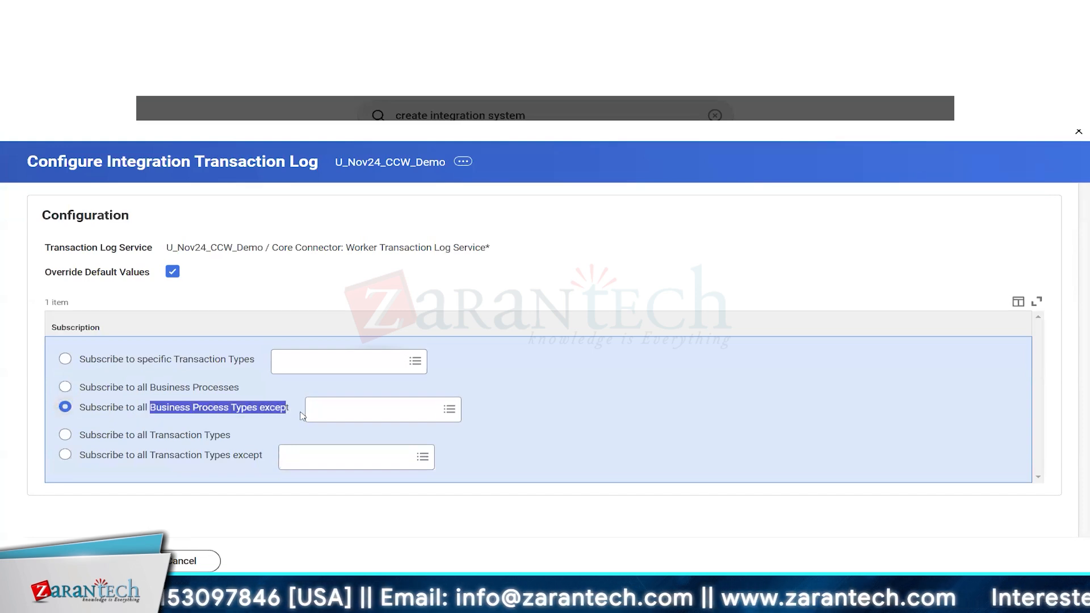
{"action": "left_click", "coordinate": [349, 413]}
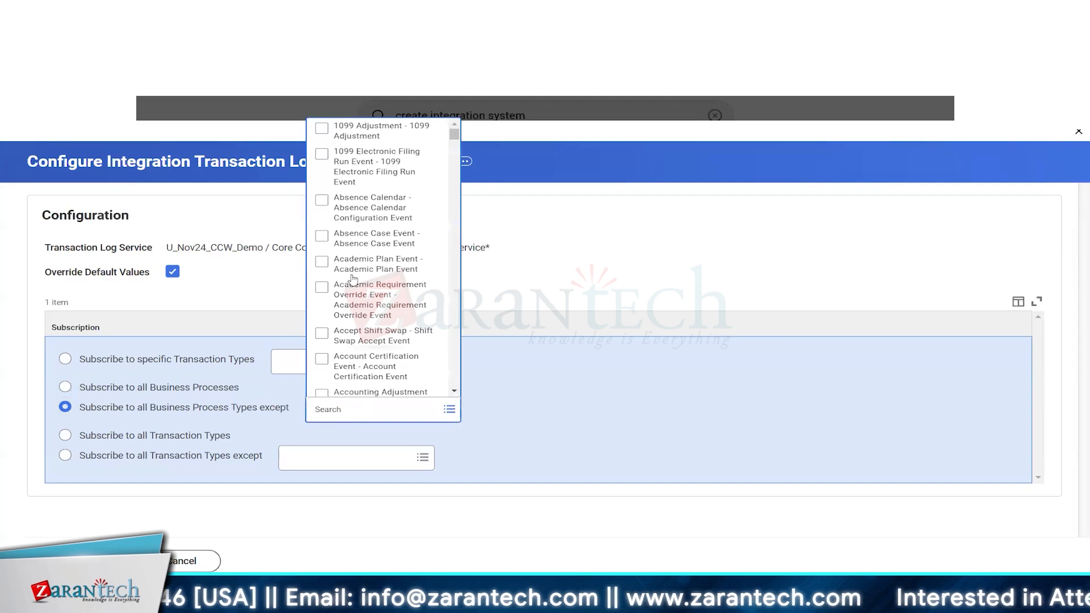
{"action": "left_click", "coordinate": [432, 240]}
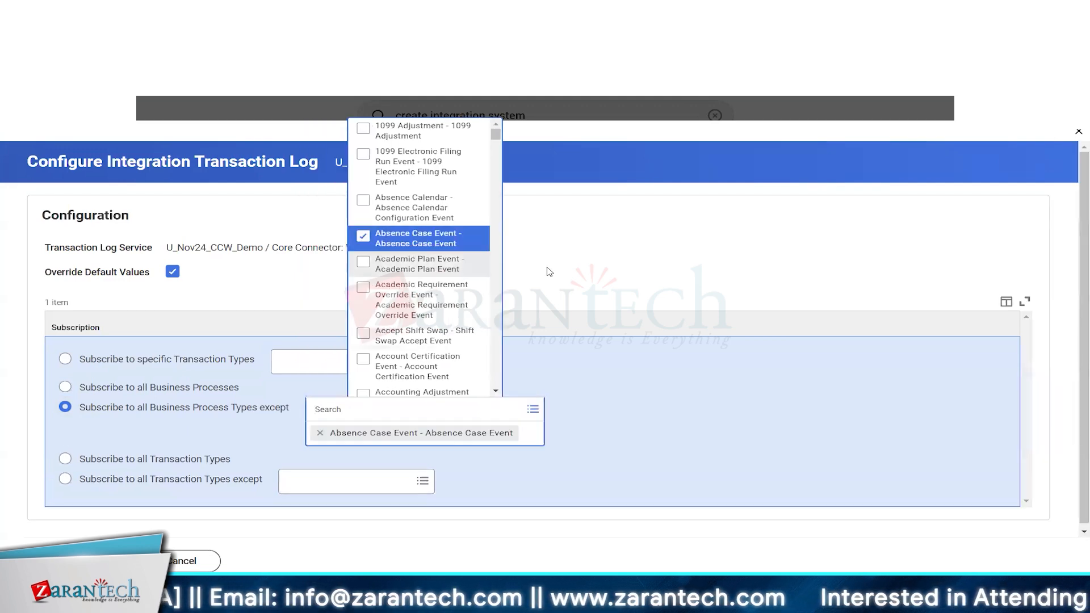
{"action": "left_click", "coordinate": [548, 270]}
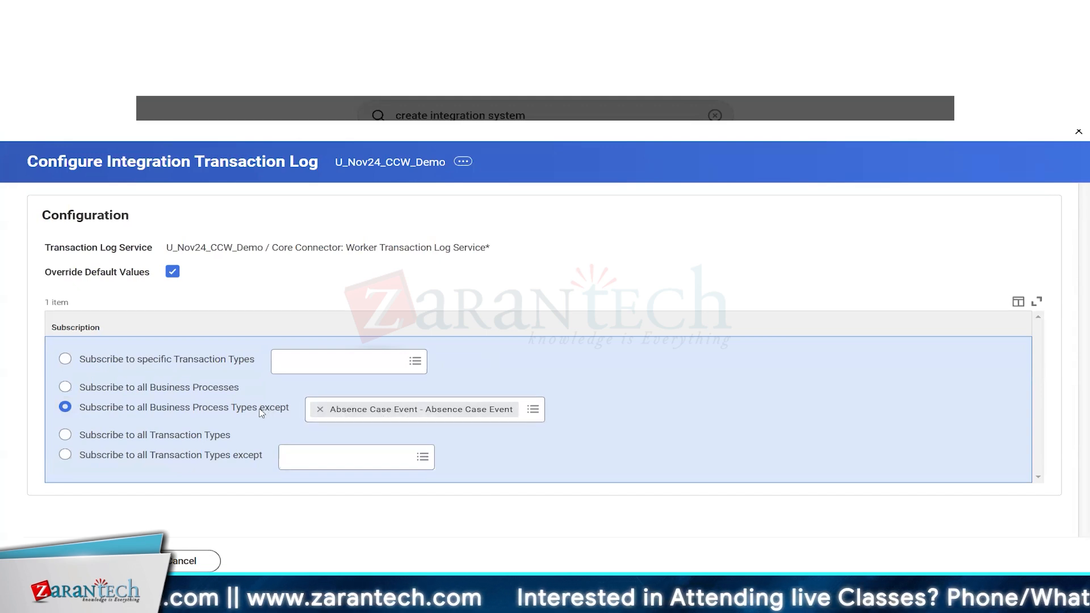
{"action": "left_click_drag", "start_coordinate": [95, 410], "coordinate": [247, 410]}
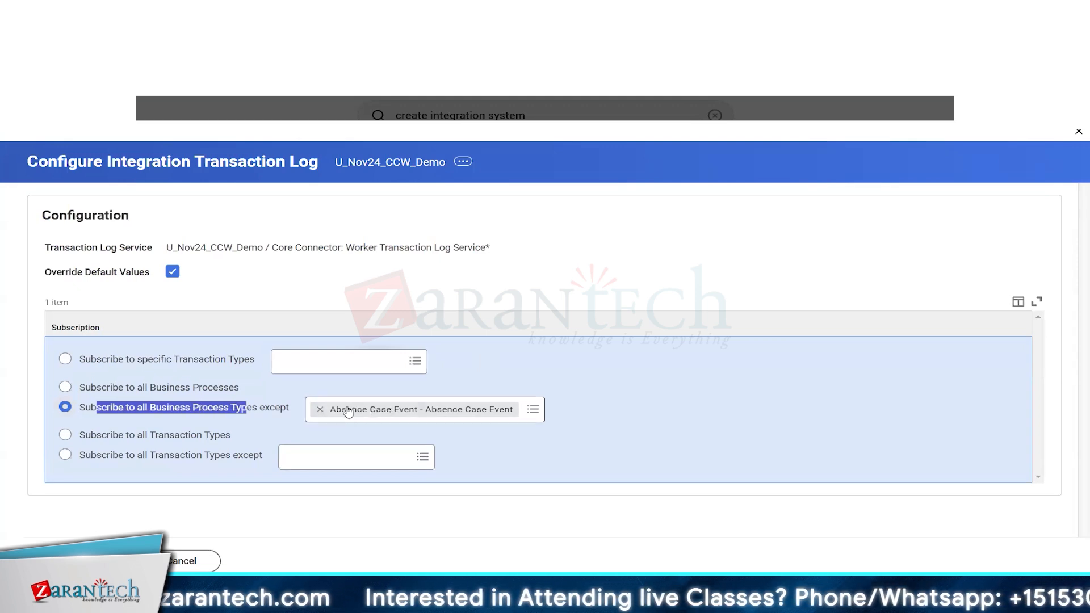
{"action": "left_click", "coordinate": [283, 409]}
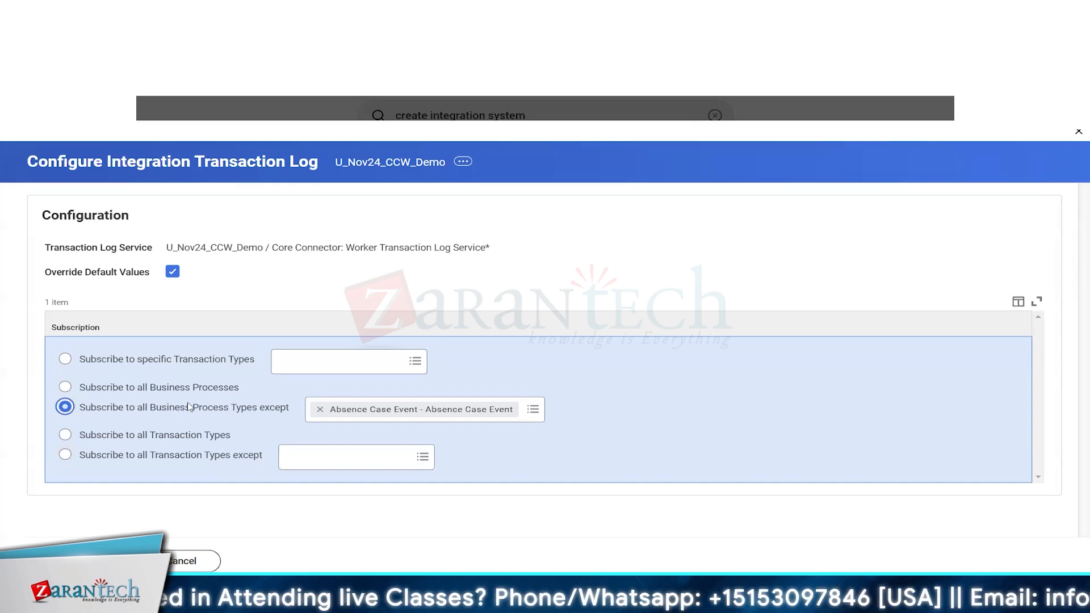
Step: Set the subscription to all Transaction Types and save the transaction log configuration
{"action": "left_click", "coordinate": [171, 437]}
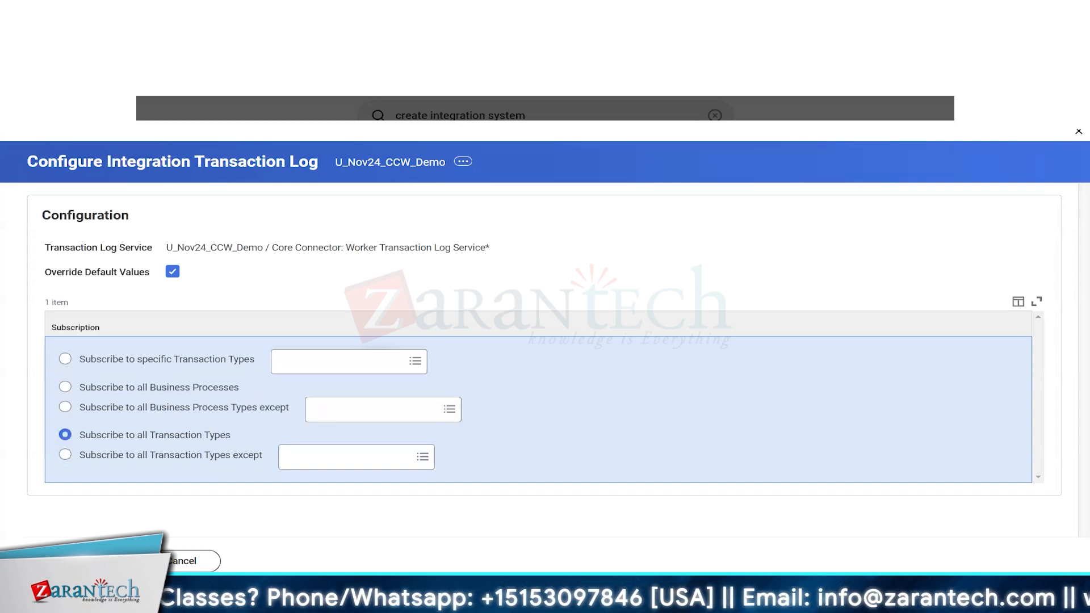
{"action": "left_click", "coordinate": [87, 561]}
{"action": "key", "text": "Return"}
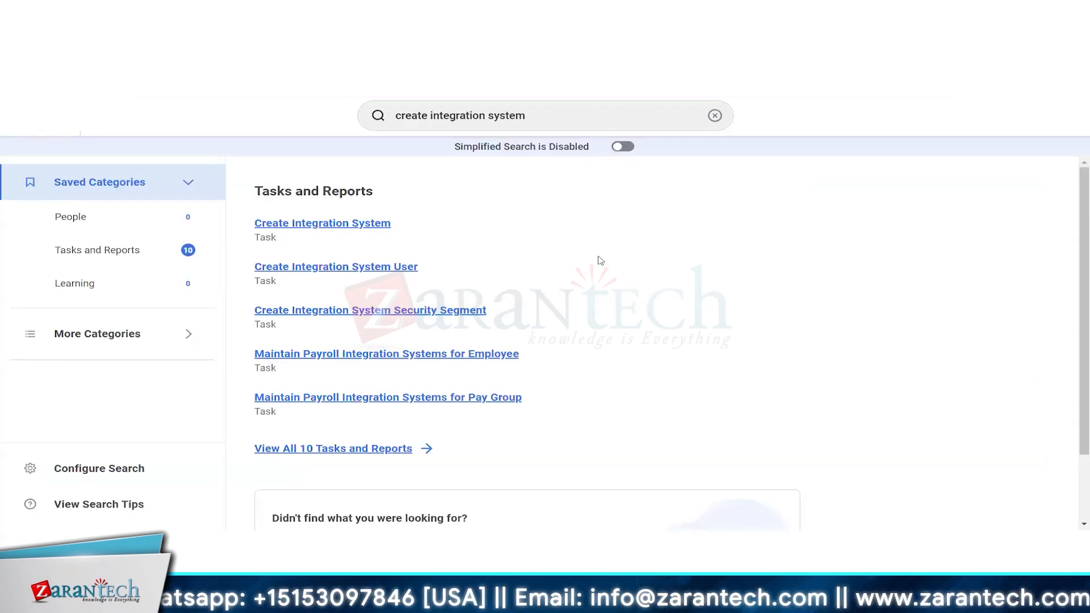
Step: Search for "intsys: u_nov24" and open the U_Nov24_CCW_Demo integration system
{"action": "left_click", "coordinate": [715, 115]}
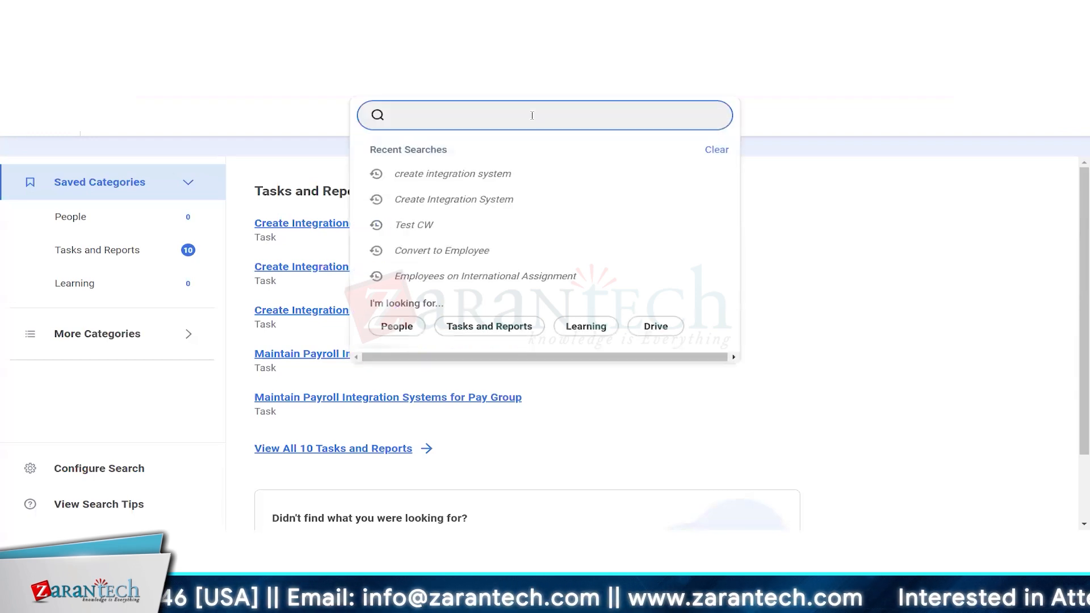
{"action": "type", "text": "intsys"}
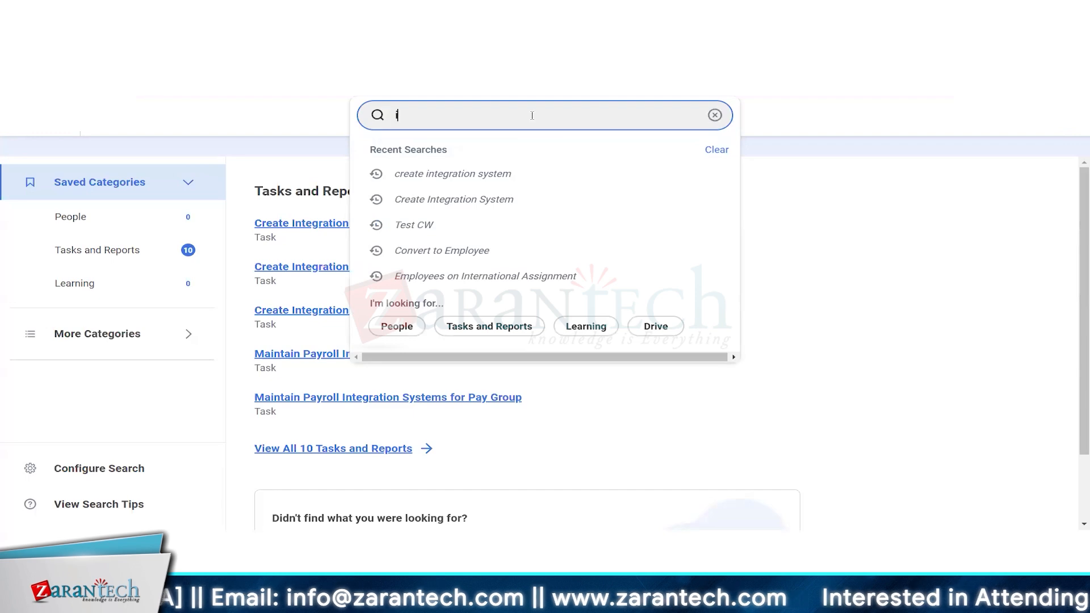
{"action": "key", "text": "Return"}
{"action": "left_click", "coordinate": [532, 115]}
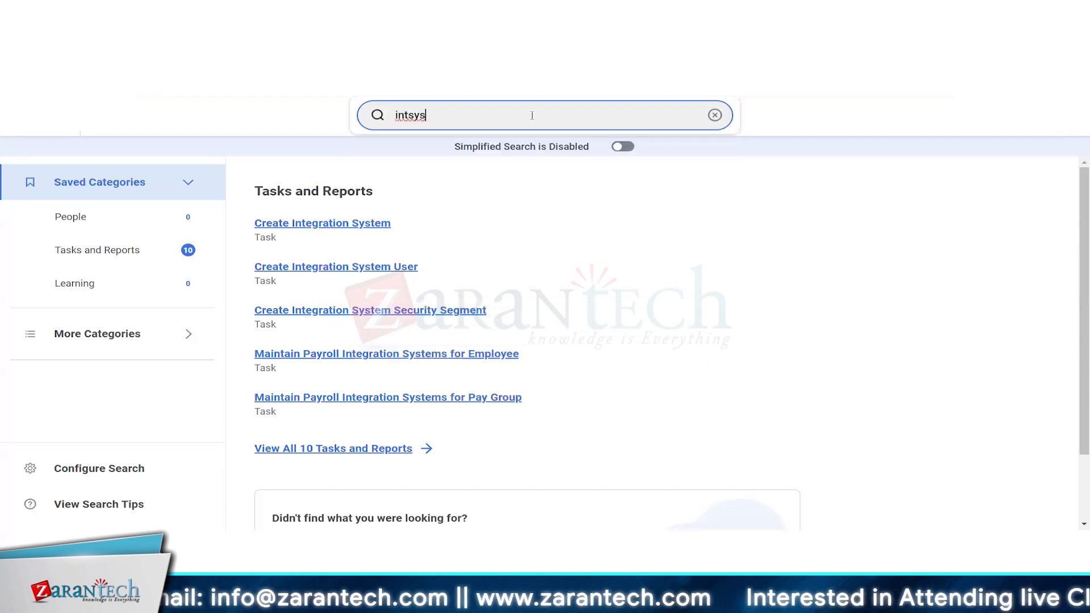
{"action": "type", "text": ": u_nov24"}
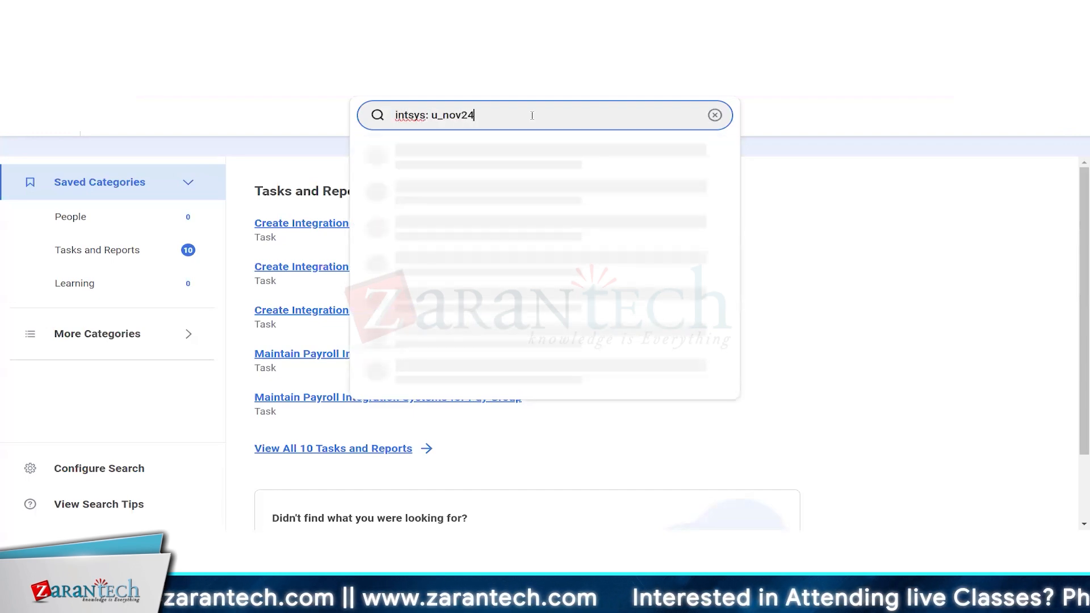
{"action": "key", "text": "Return"}
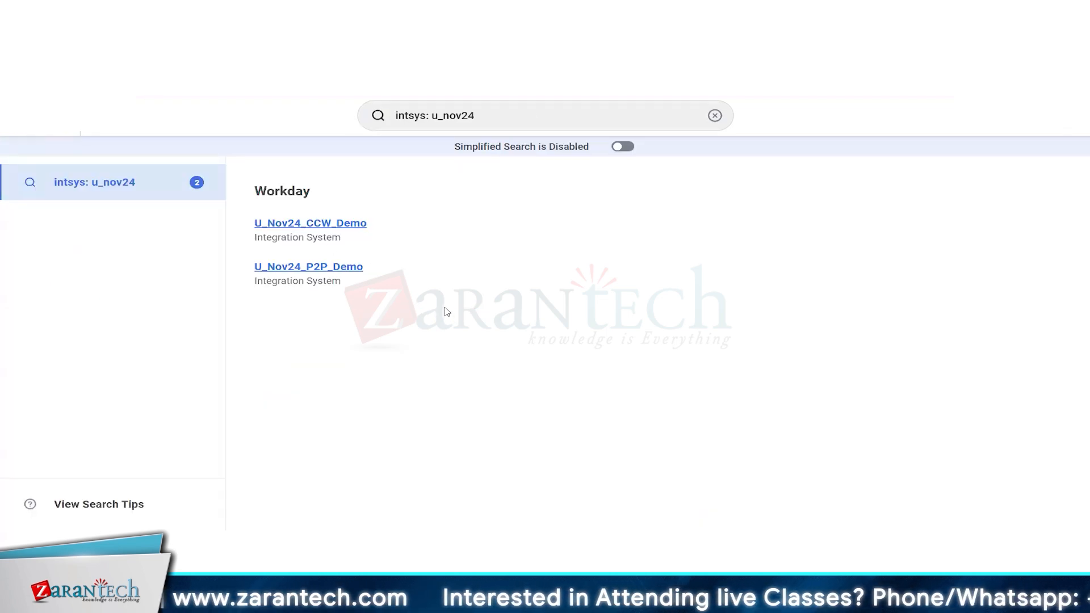
{"action": "left_click", "coordinate": [324, 227]}
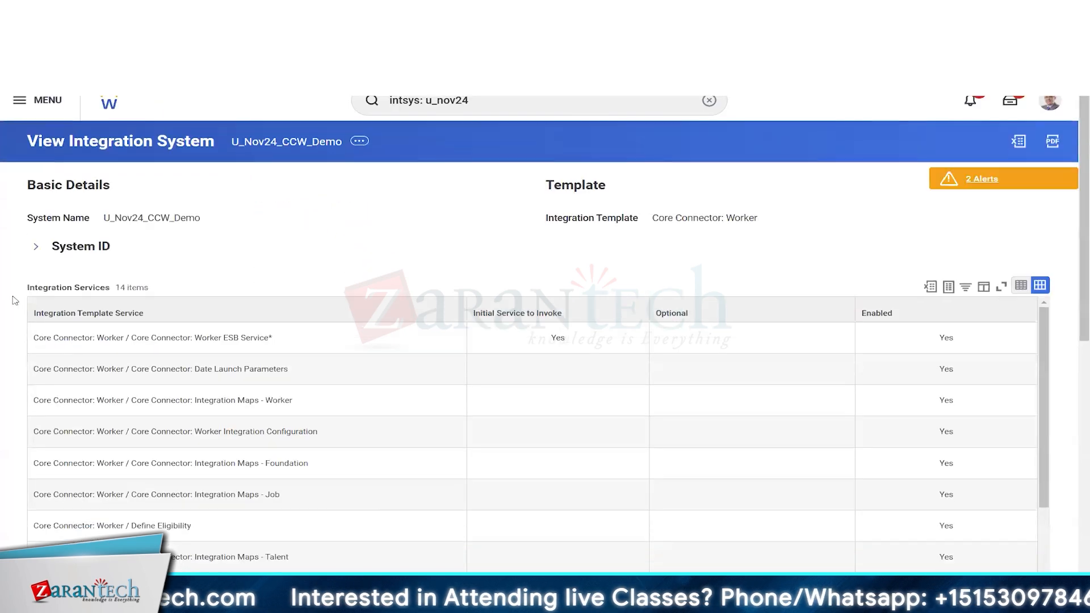
Step: Review the system's integration attributes and integration services, focusing on the Define Eligibility service
{"action": "scroll", "coordinate": [17, 301], "scroll_direction": "down", "scroll_amount": 5}
{"action": "scroll", "coordinate": [14, 300], "scroll_direction": "down", "scroll_amount": 3}
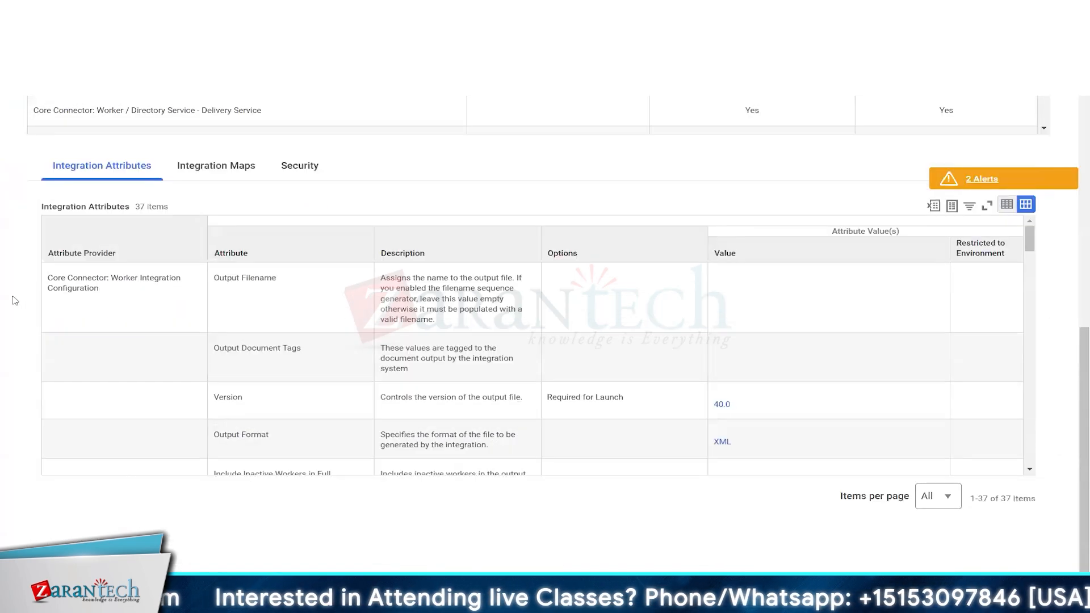
{"action": "scroll", "coordinate": [25, 284], "scroll_direction": "up", "scroll_amount": 8}
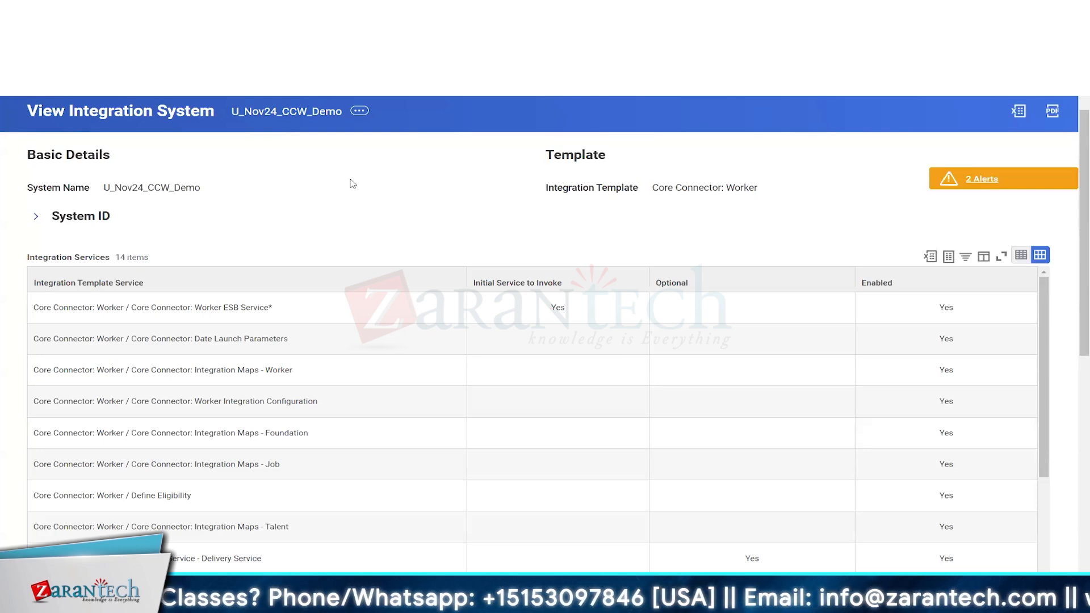
{"action": "scroll", "coordinate": [333, 444], "scroll_direction": "down", "scroll_amount": 3}
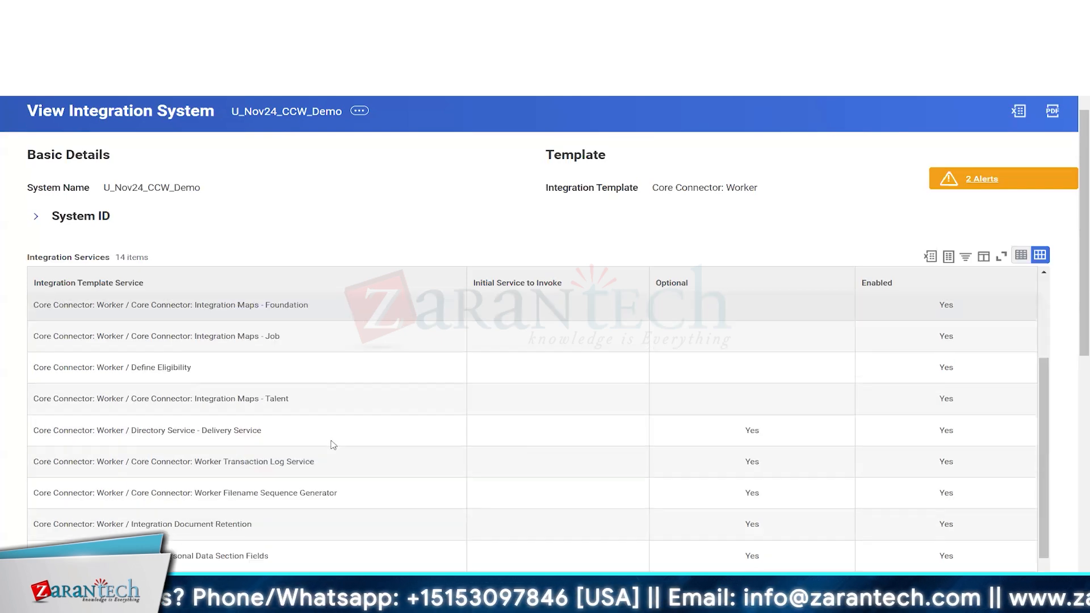
{"action": "double_click", "coordinate": [176, 368]}
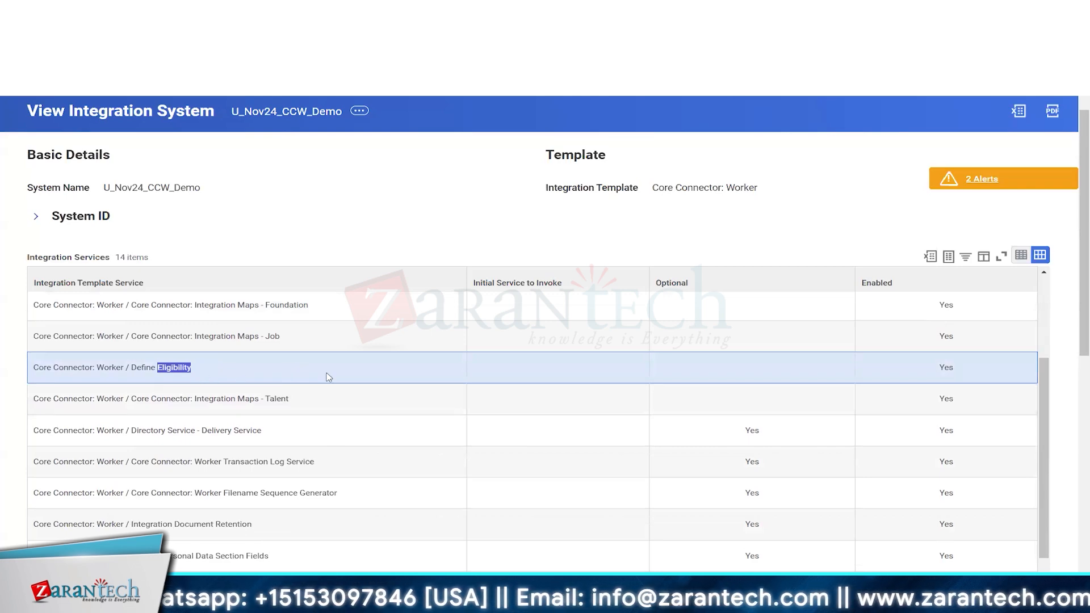
{"action": "triple_click", "coordinate": [164, 368]}
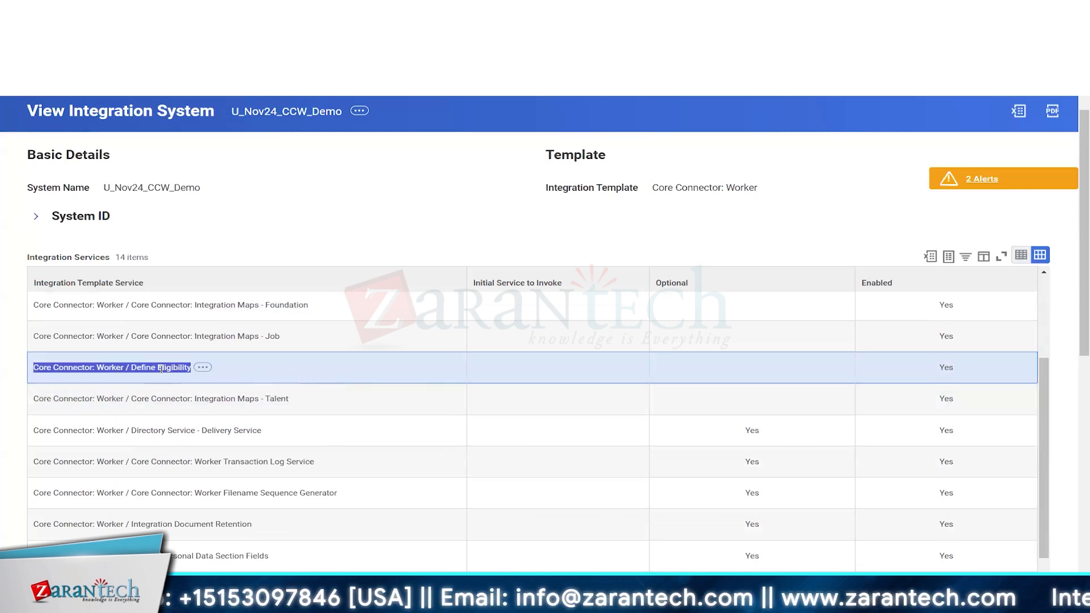
{"action": "double_click", "coordinate": [164, 368]}
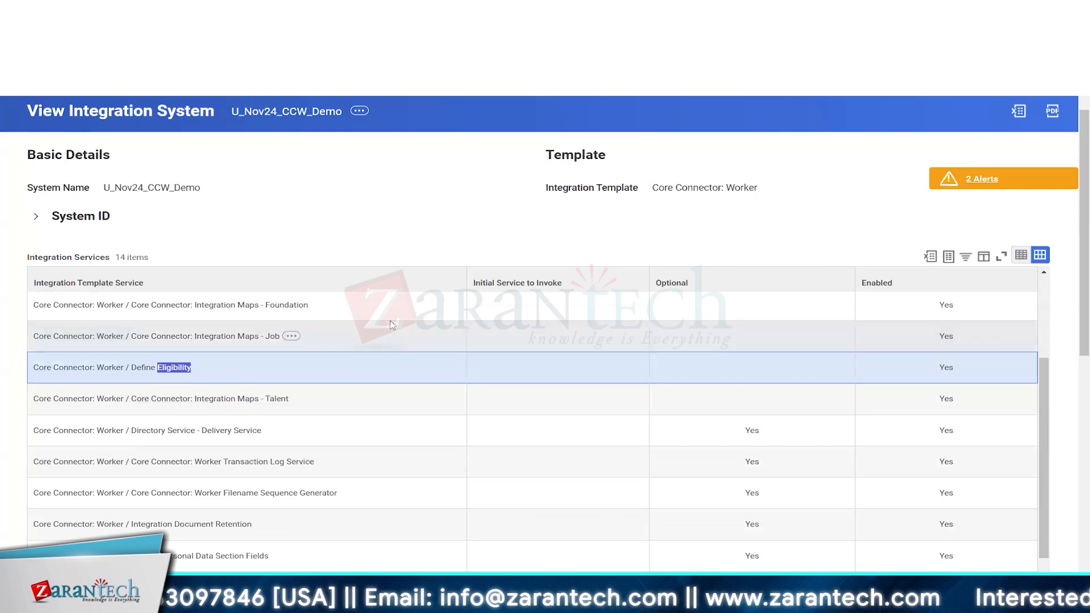
{"action": "scroll", "coordinate": [343, 363], "scroll_direction": "up", "scroll_amount": 4}
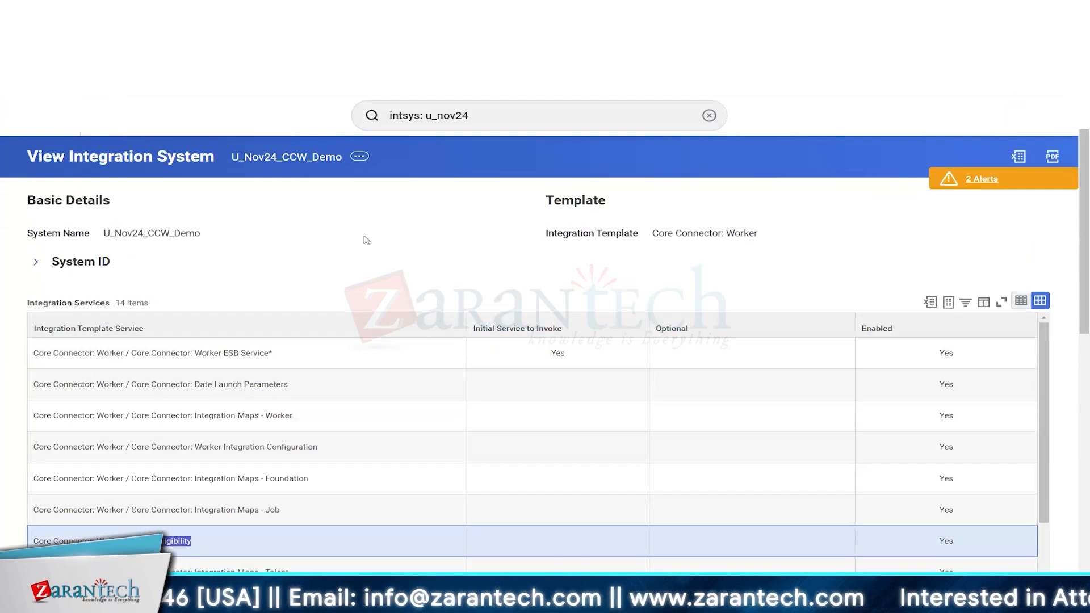
Step: Open the integration field overrides configuration for the U_Nov24_CCW_Demo integration system
{"action": "left_click", "coordinate": [361, 159]}
{"action": "mouse_move", "coordinate": [476, 209]}
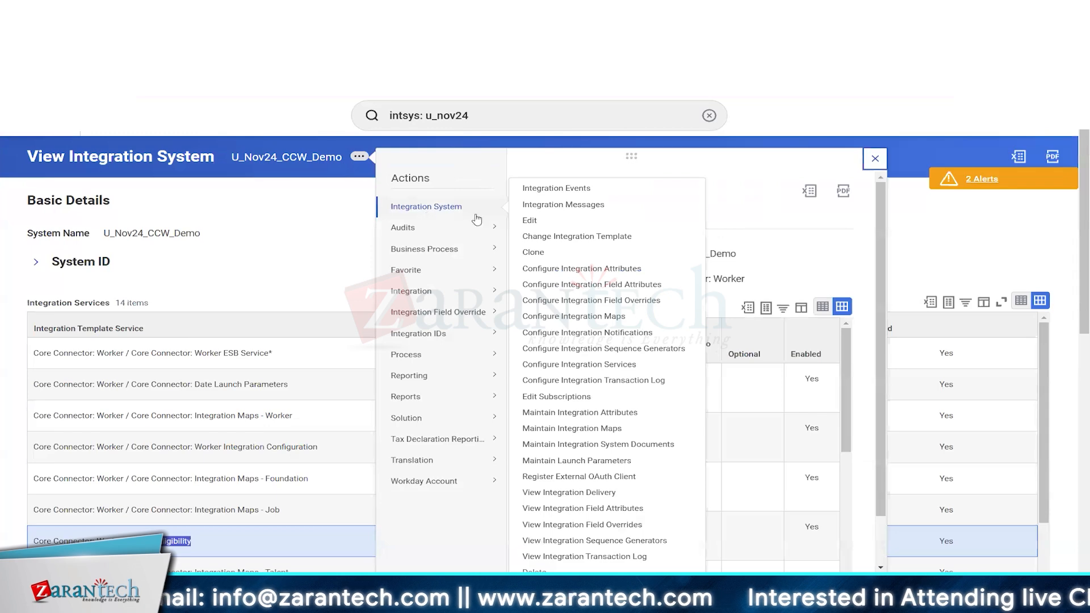
{"action": "left_click", "coordinate": [599, 304]}
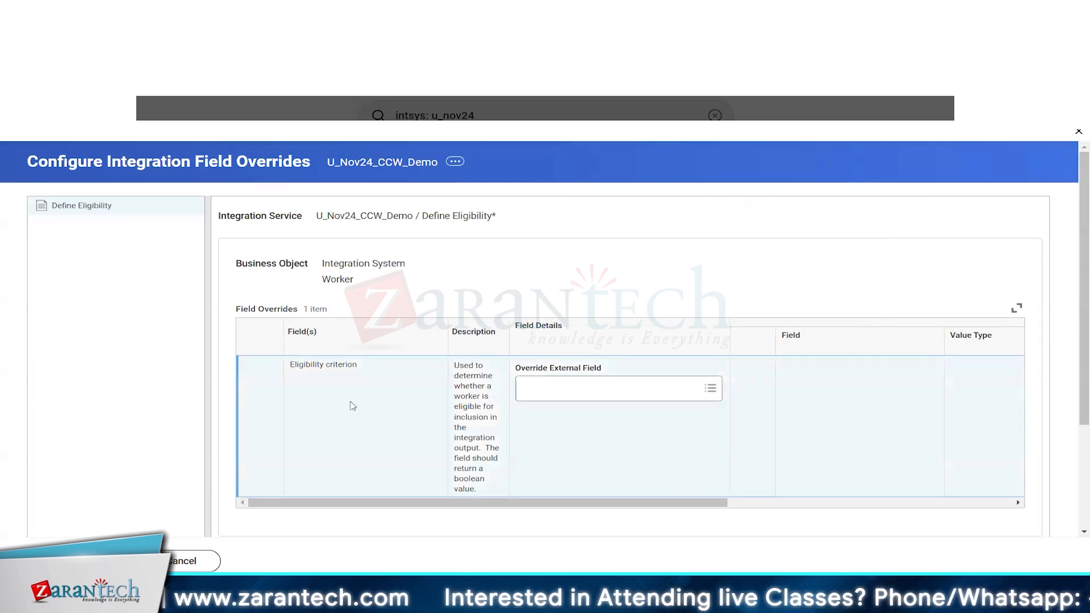
Step: Examine the Eligibility criterion field and its description in the Define Eligibility service
{"action": "triple_click", "coordinate": [339, 373]}
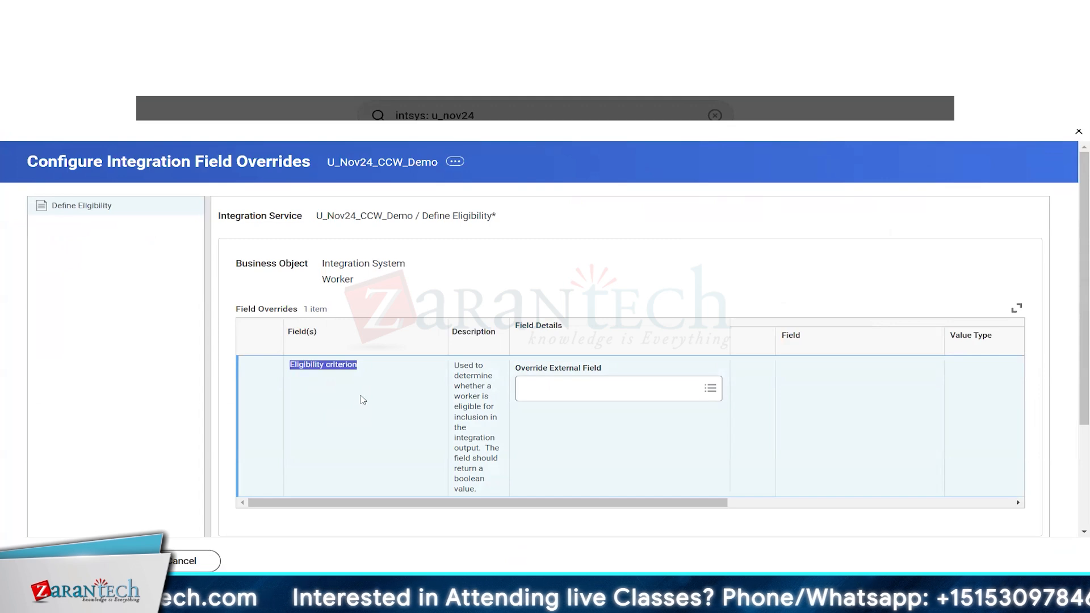
{"action": "left_click", "coordinate": [532, 370]}
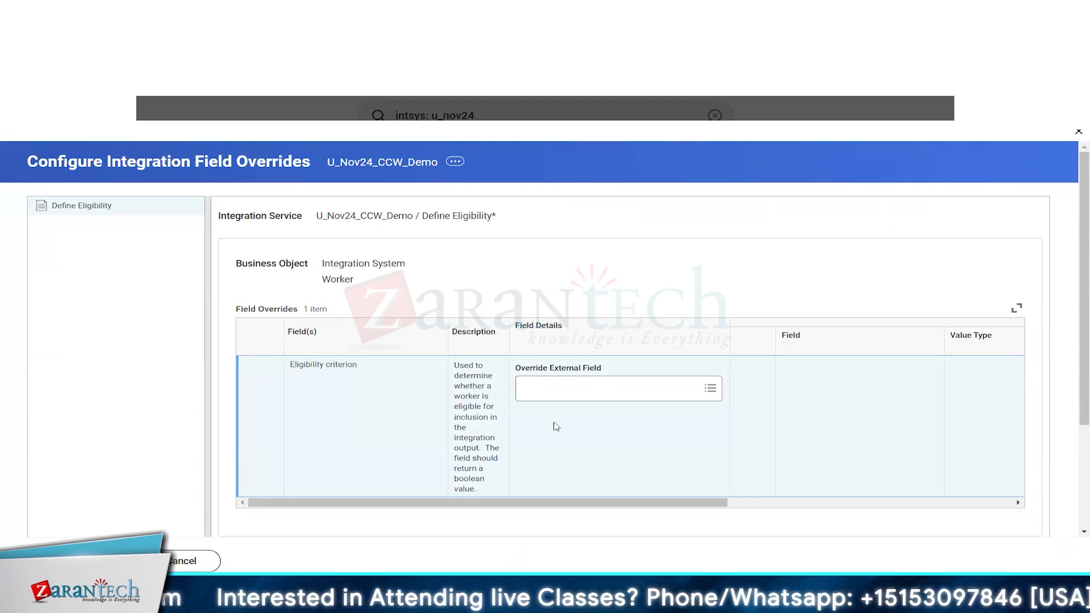
{"action": "double_click", "coordinate": [313, 369]}
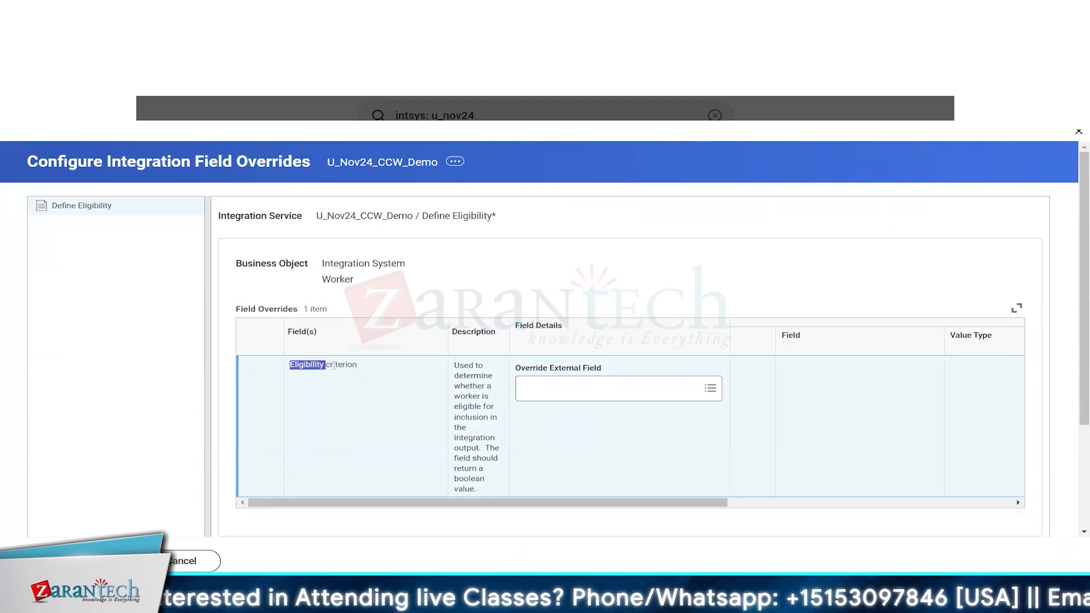
{"action": "triple_click", "coordinate": [334, 366]}
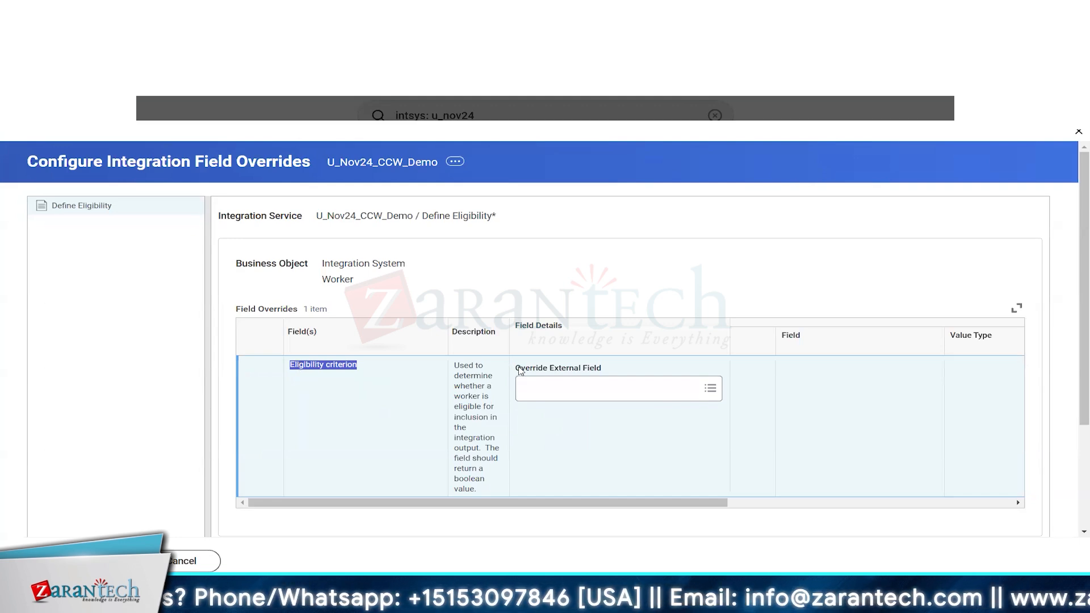
{"action": "left_click", "coordinate": [362, 374]}
{"action": "double_click", "coordinate": [363, 375]}
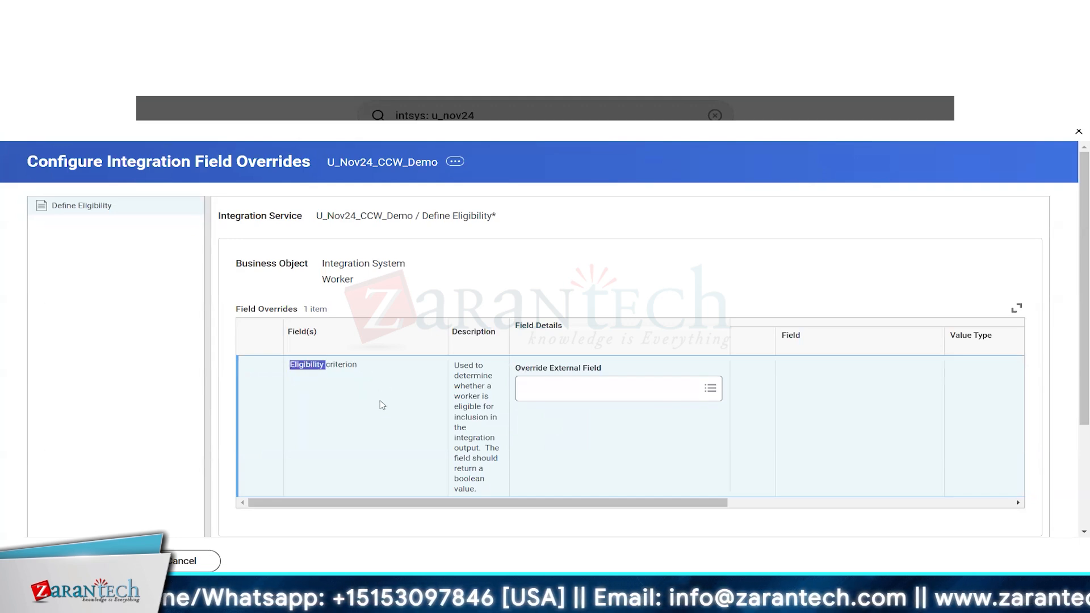
{"action": "triple_click", "coordinate": [470, 386]}
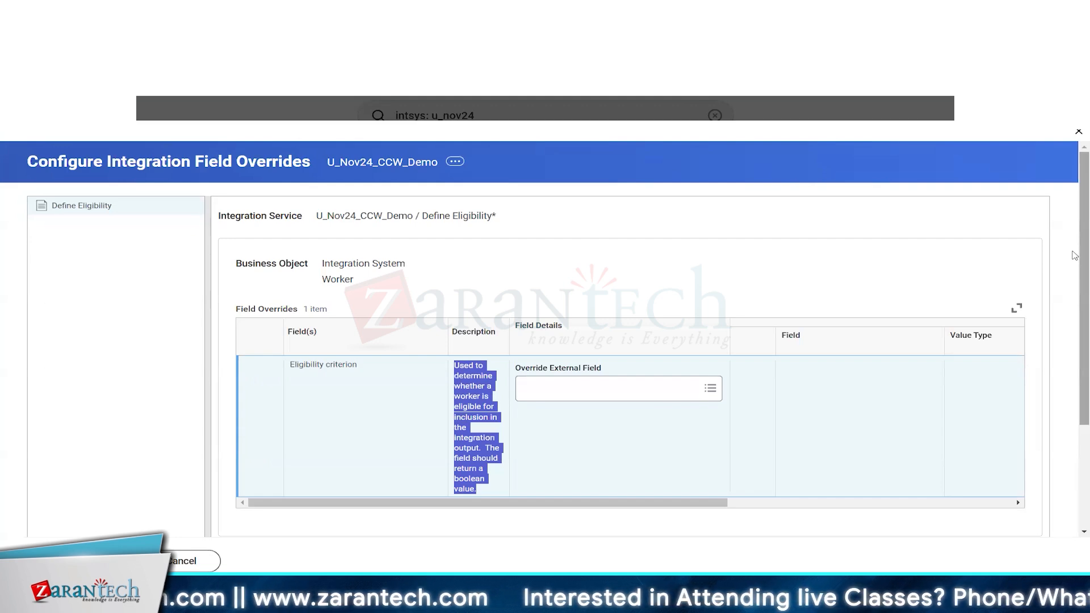
Step: Set the Eligibility criterion's override external field to Is True
{"action": "left_click", "coordinate": [573, 392]}
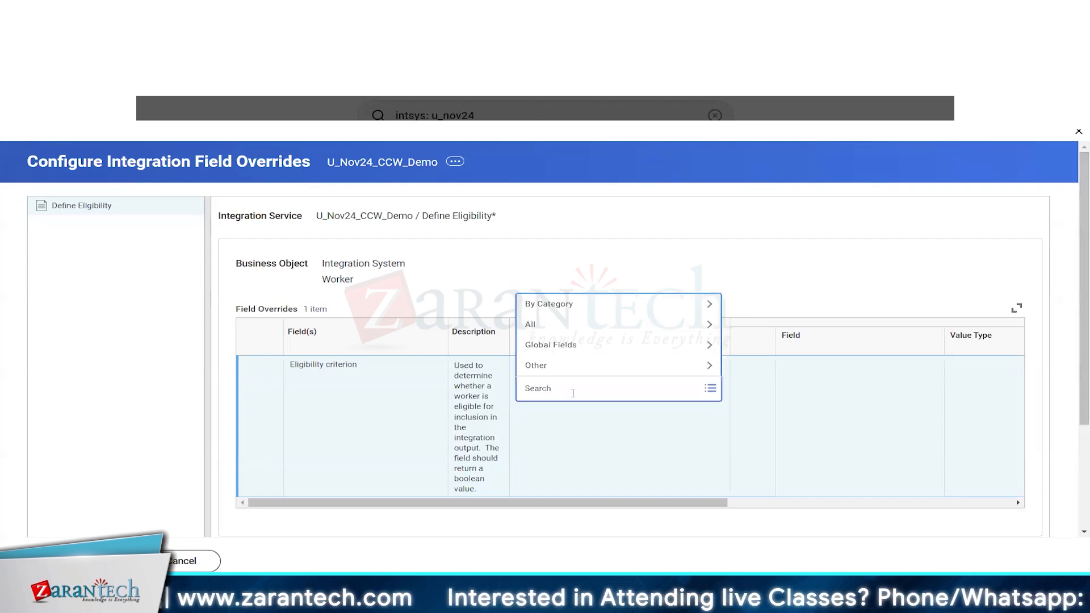
{"action": "type", "text": "is true"}
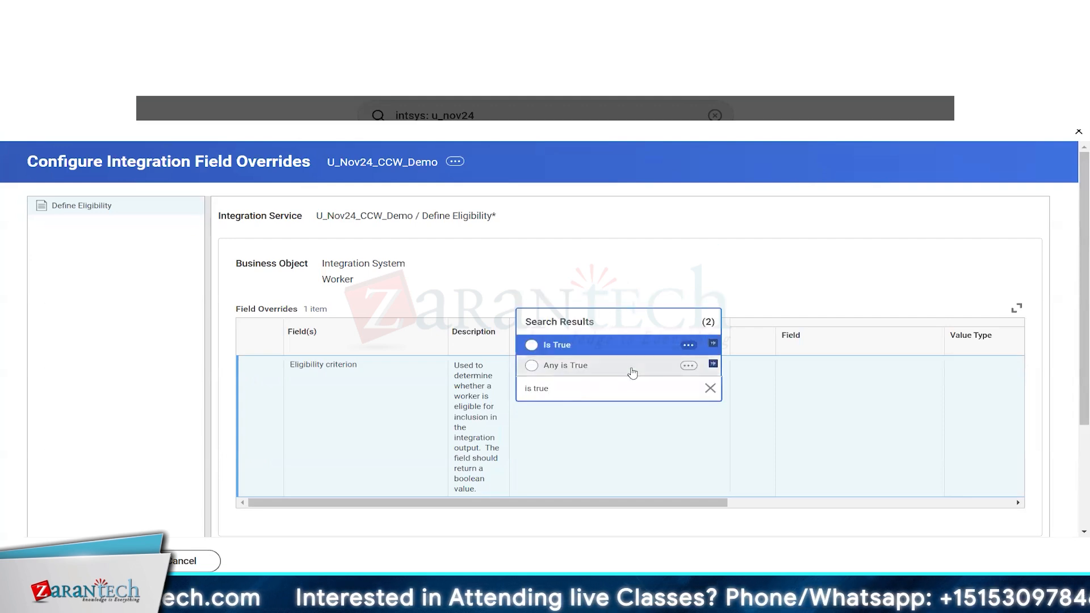
{"action": "left_click", "coordinate": [594, 354]}
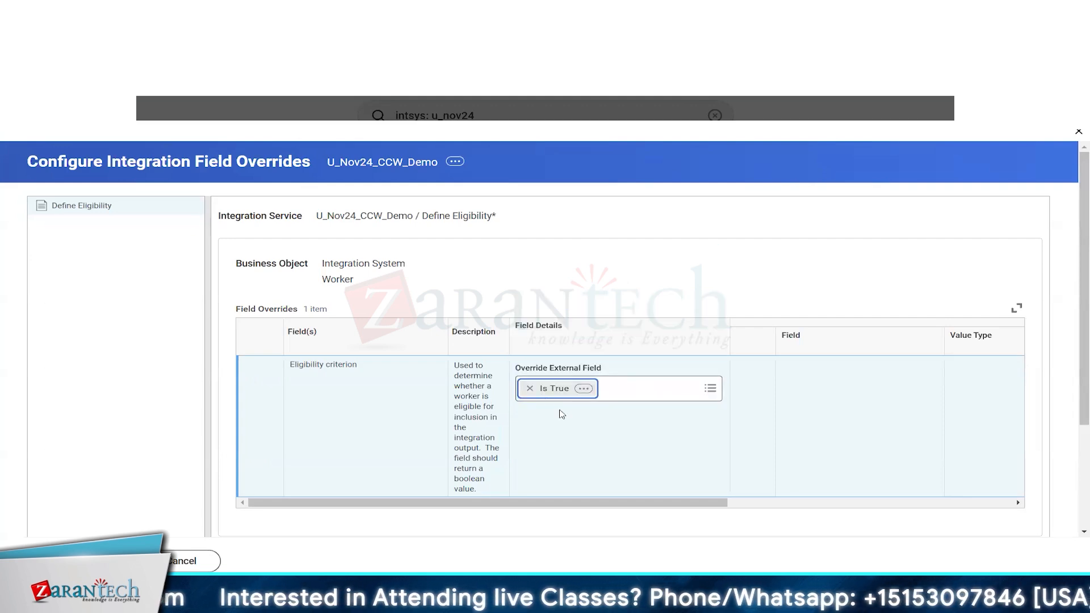
Step: Examine the Is True report field's description, and remove the field from the Eligibility criterion override
{"action": "left_click", "coordinate": [584, 390]}
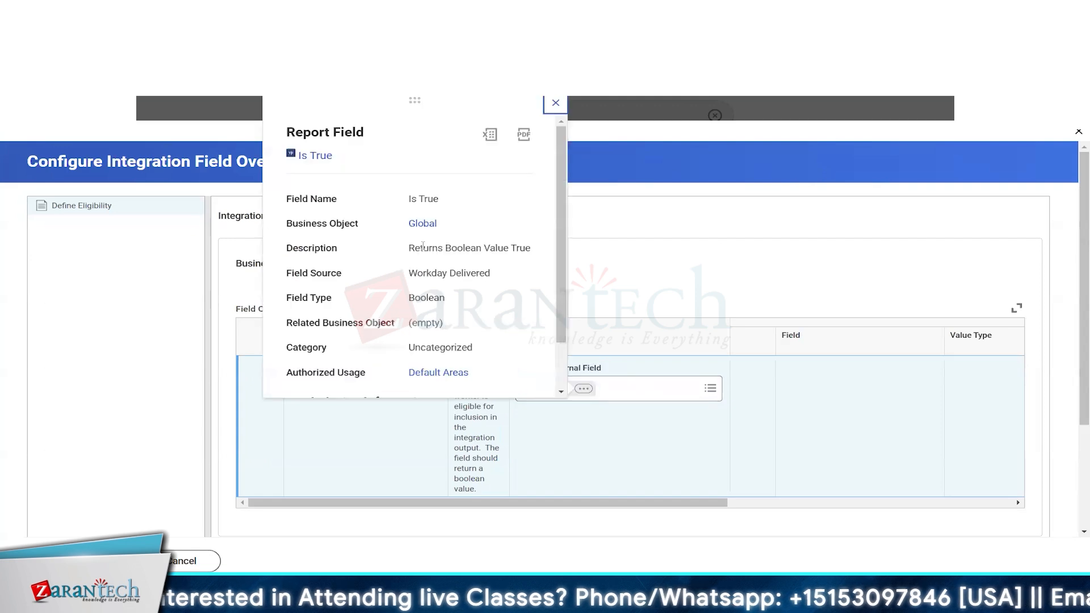
{"action": "mouse_move", "coordinate": [420, 248]}
{"action": "left_mouse_down"}
{"action": "mouse_move", "coordinate": [504, 247]}
{"action": "mouse_move", "coordinate": [437, 248]}
{"action": "left_mouse_up"}
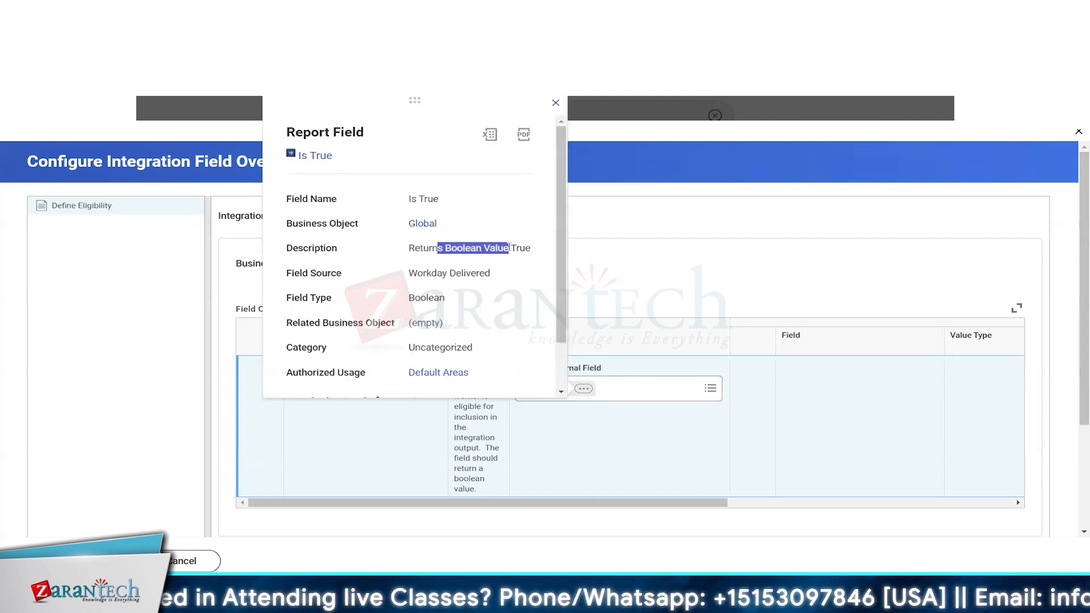
{"action": "left_click", "coordinate": [384, 430]}
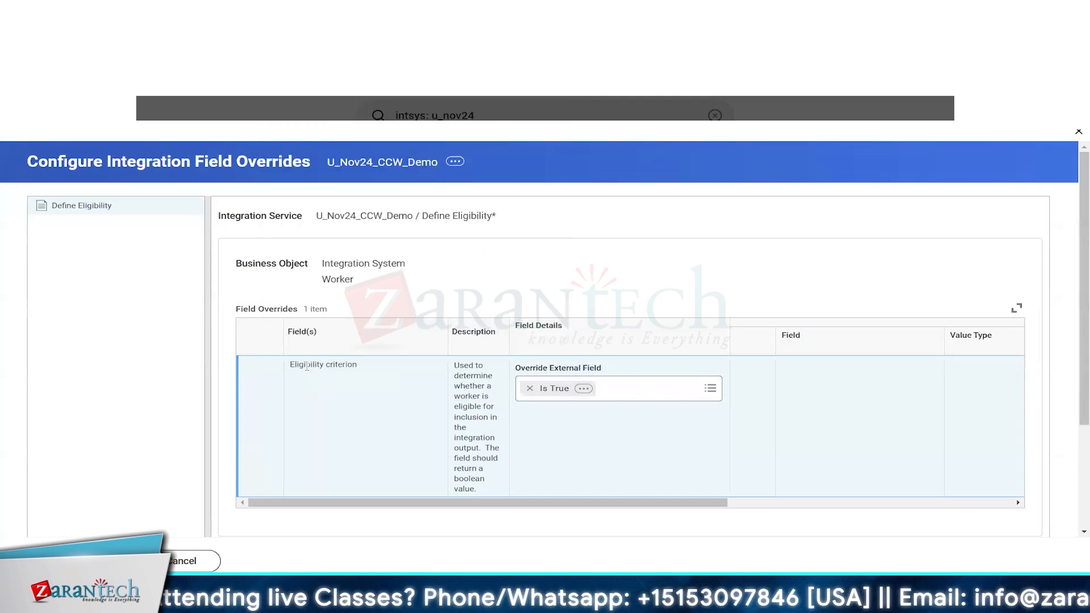
{"action": "left_click_drag", "start_coordinate": [289, 365], "coordinate": [328, 399]}
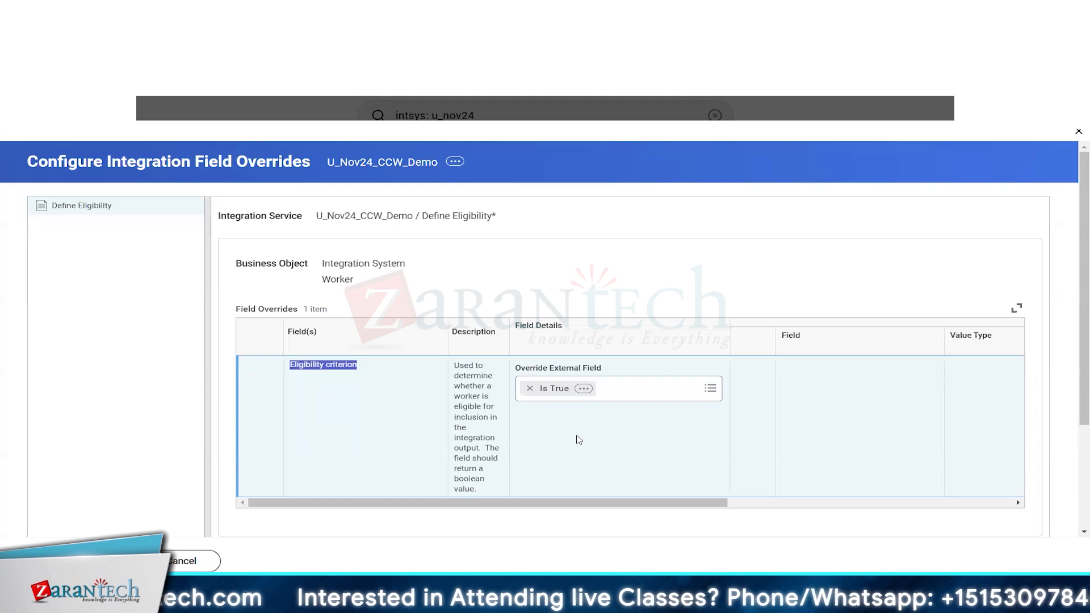
{"action": "left_click", "coordinate": [529, 388]}
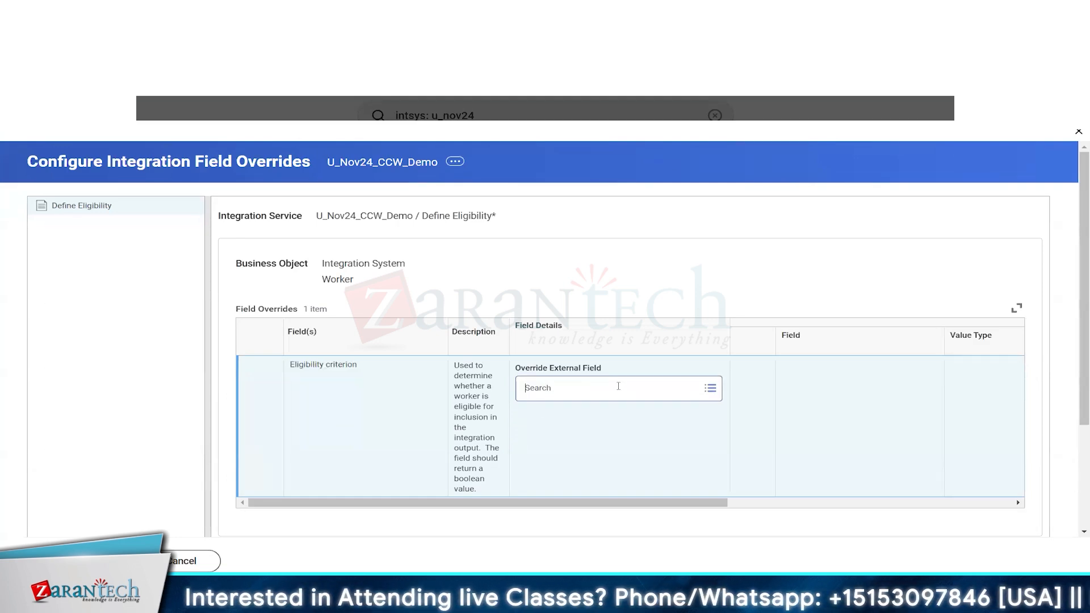
Step: Search the override external fields for "usa" and look through the results for a suitable eligibility field
{"action": "left_click", "coordinate": [709, 389]}
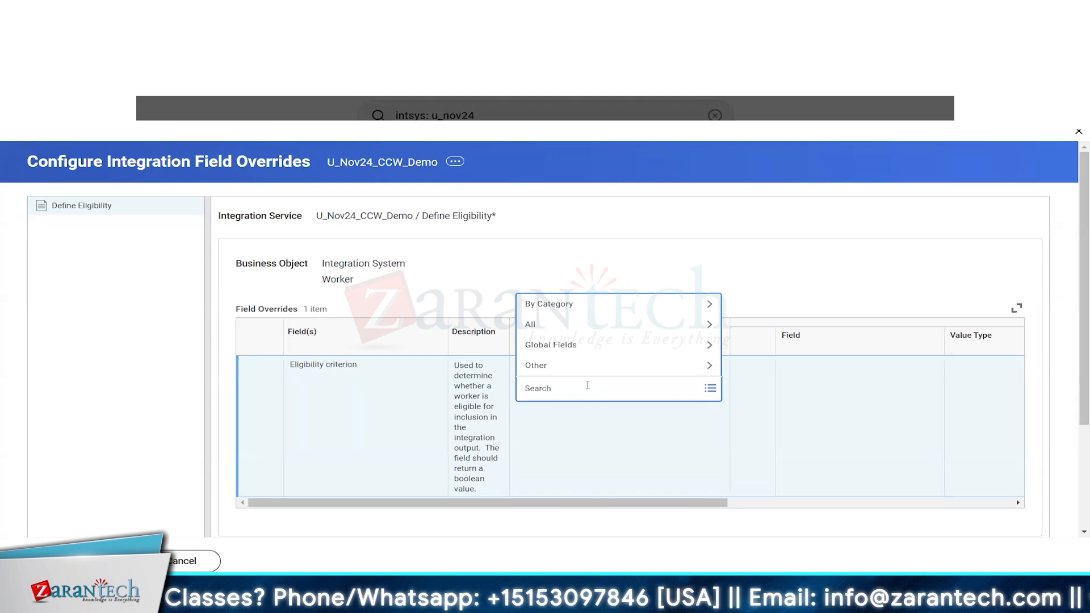
{"action": "type", "text": "usa"}
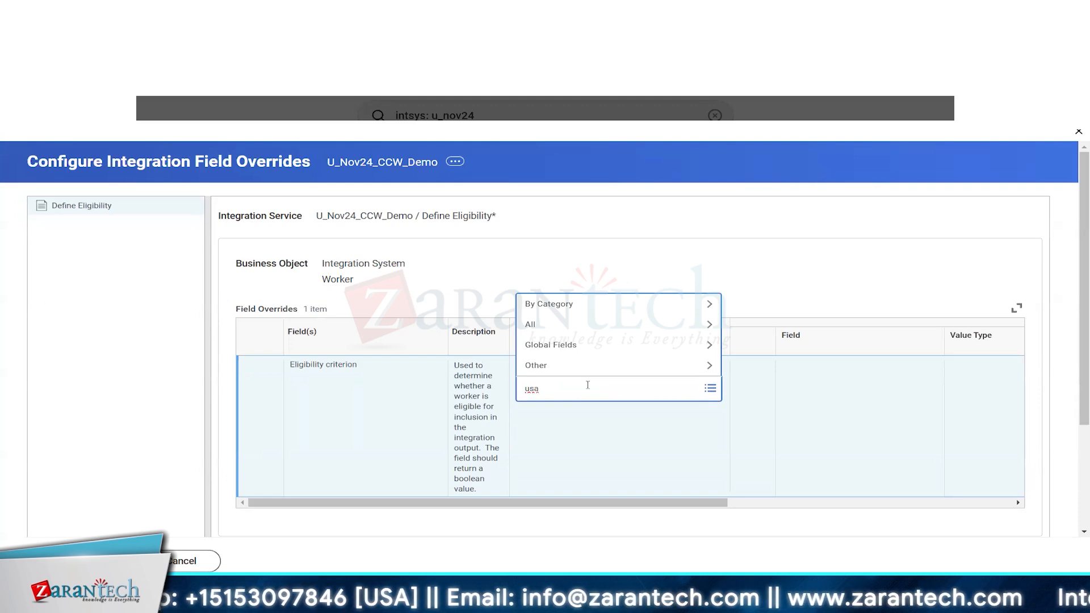
{"action": "key", "text": "Return"}
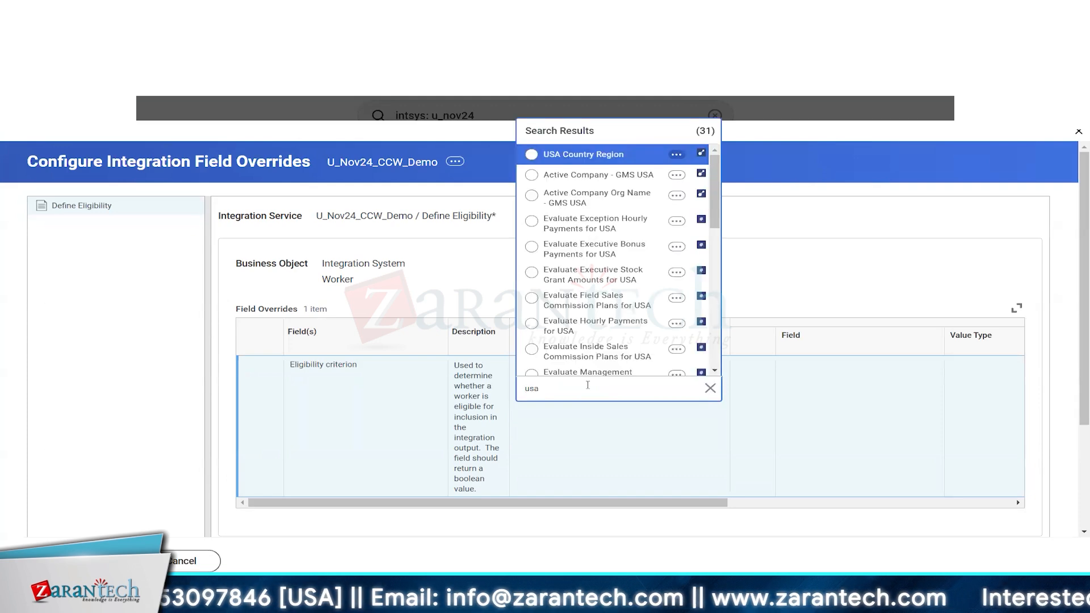
{"action": "scroll", "coordinate": [612, 236], "scroll_direction": "down", "scroll_amount": 8}
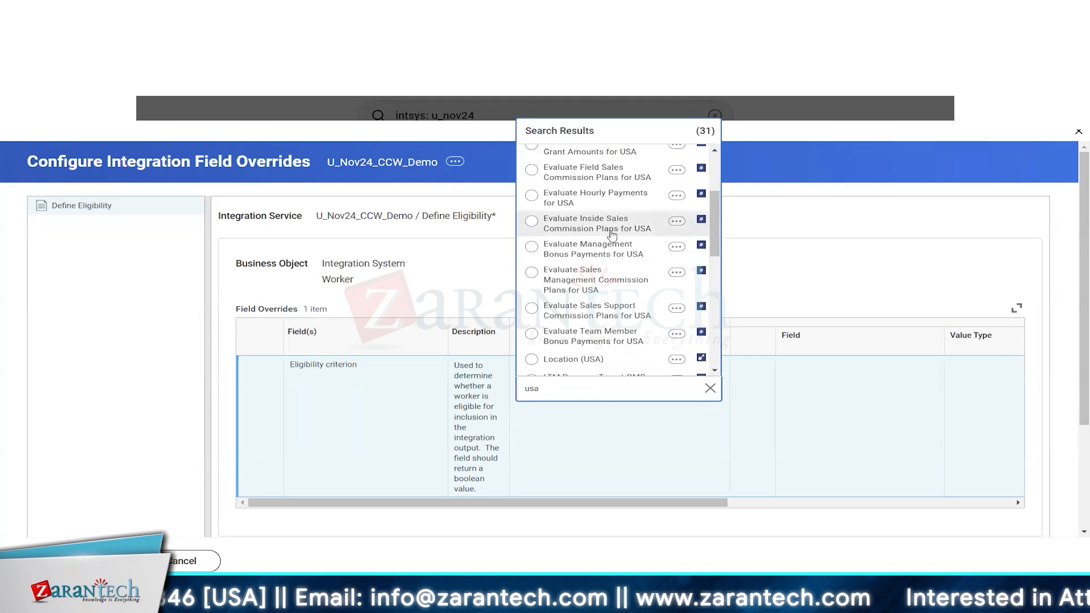
{"action": "scroll", "coordinate": [611, 236], "scroll_direction": "down", "scroll_amount": 6}
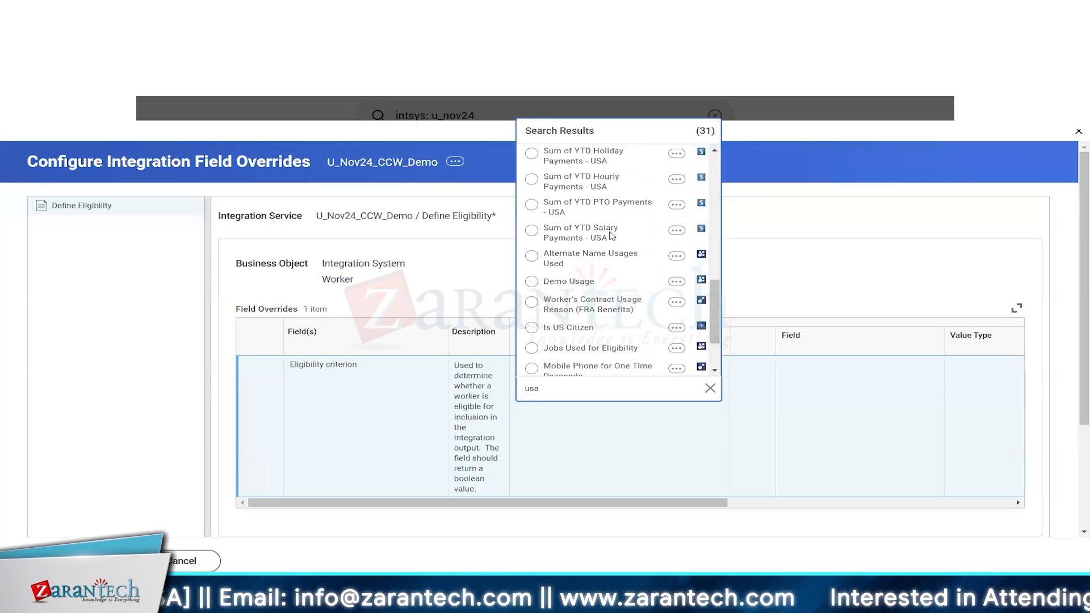
{"action": "scroll", "coordinate": [601, 310], "scroll_direction": "down", "scroll_amount": 1}
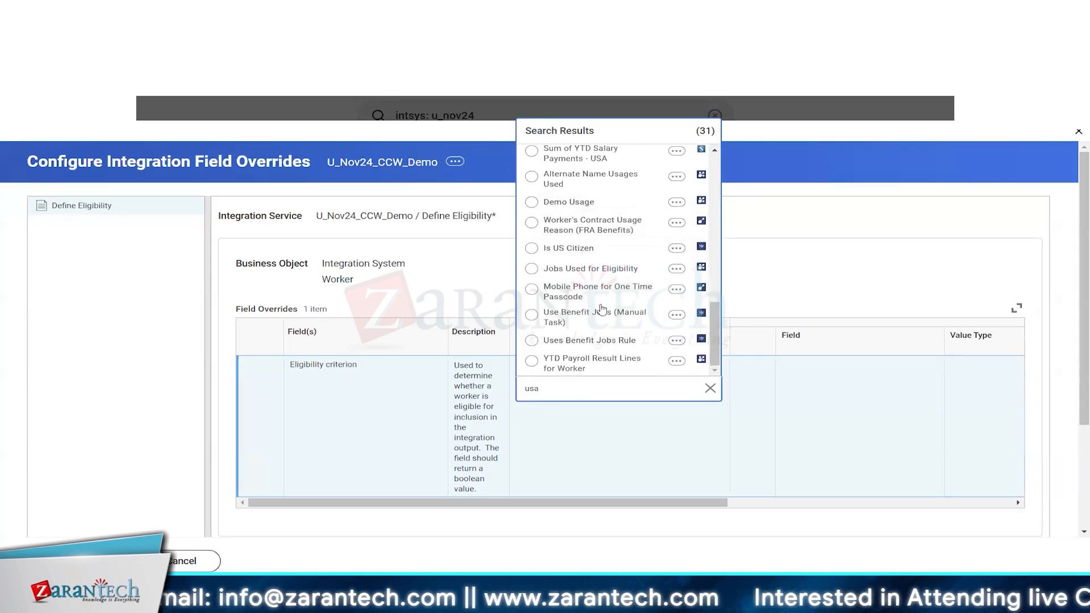
{"action": "scroll", "coordinate": [641, 312], "scroll_direction": "up", "scroll_amount": 15}
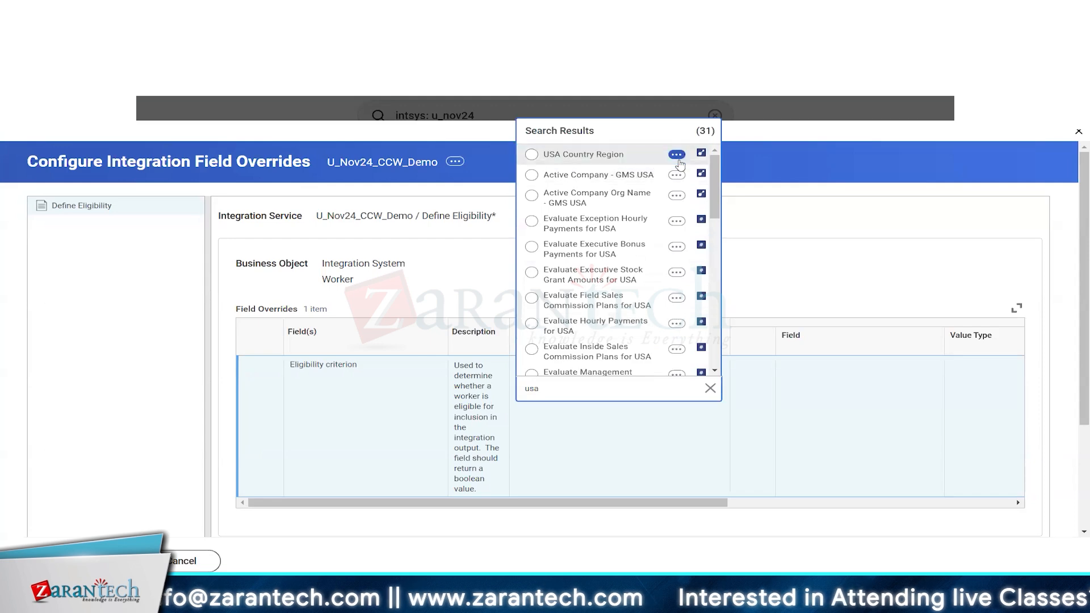
Step: Inspect the details of the USA Country Region and Is US Citizen report fields, then close the field list without choosing one
{"action": "left_click", "coordinate": [676, 154]}
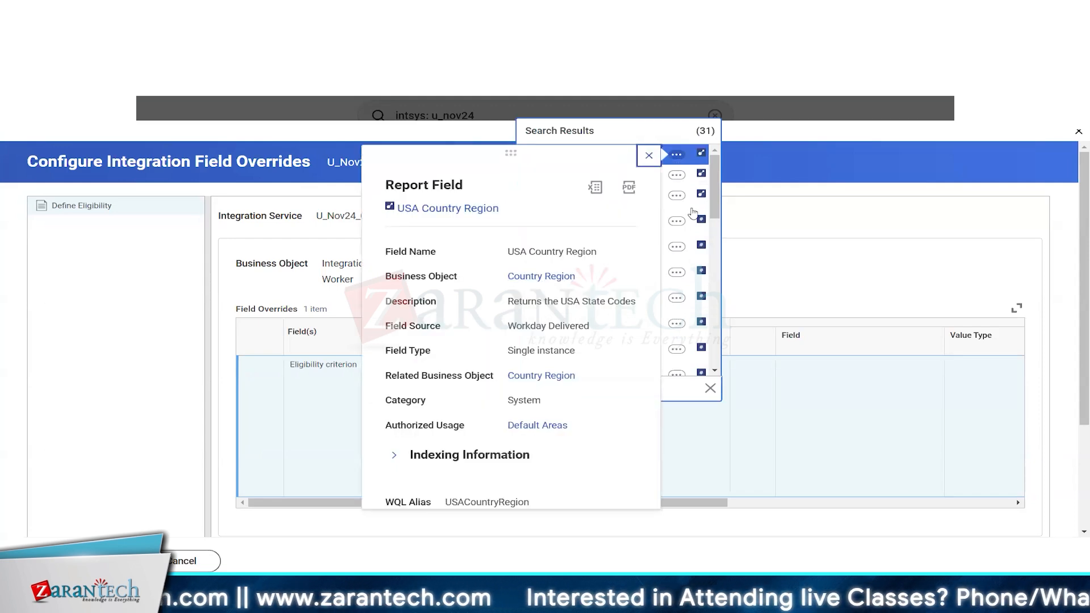
{"action": "left_click", "coordinate": [649, 155]}
{"action": "scroll", "coordinate": [706, 332], "scroll_direction": "down", "scroll_amount": 8}
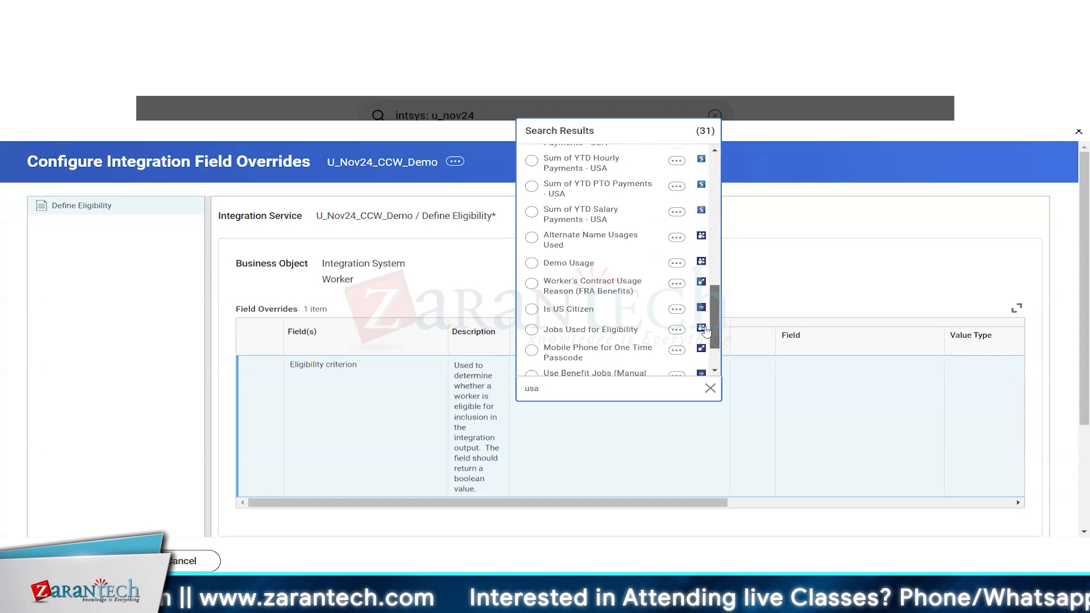
{"action": "left_click", "coordinate": [677, 309]}
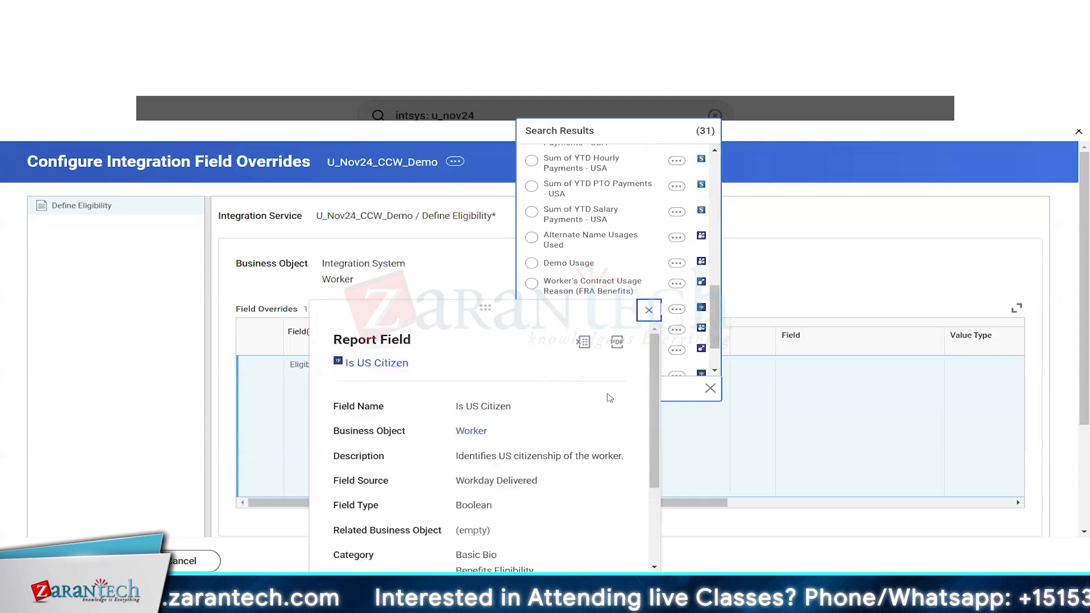
{"action": "left_click", "coordinate": [649, 311]}
{"action": "scroll", "coordinate": [613, 313], "scroll_direction": "down", "scroll_amount": 2}
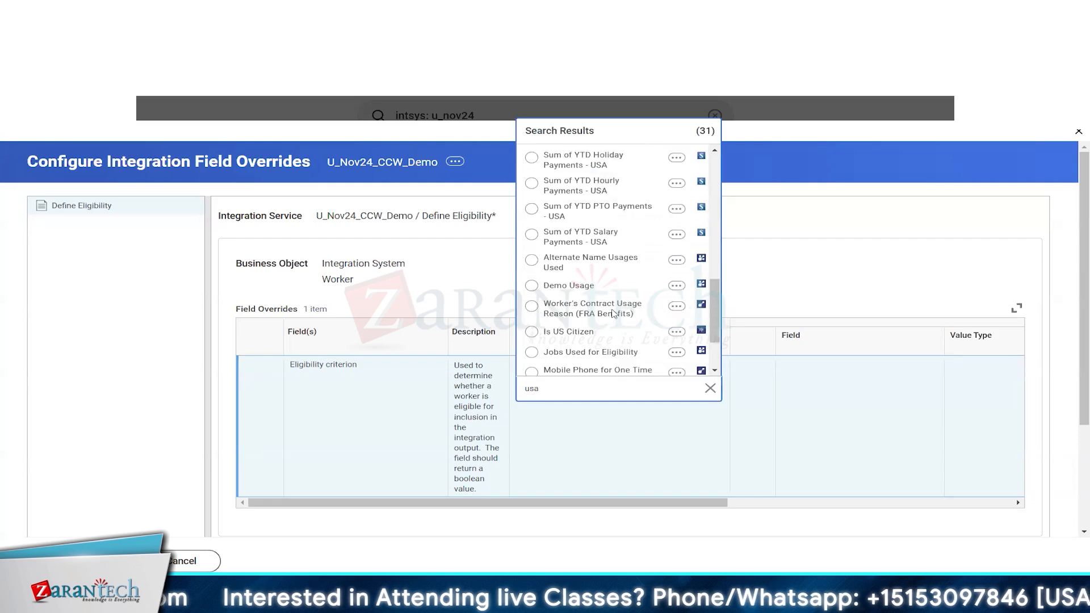
{"action": "scroll", "coordinate": [613, 314], "scroll_direction": "down", "scroll_amount": 1}
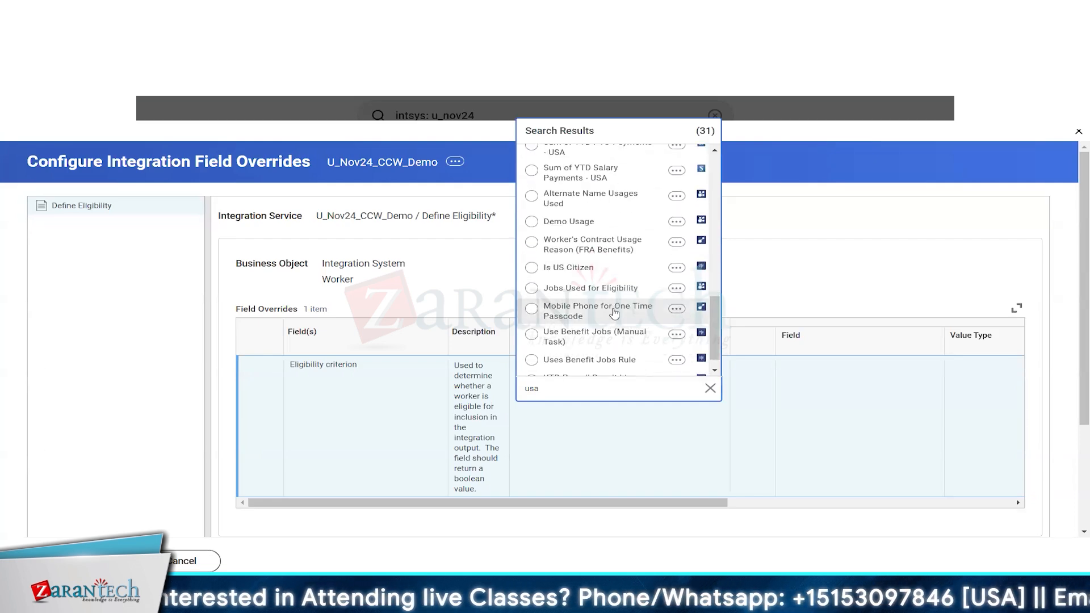
{"action": "left_click", "coordinate": [380, 403]}
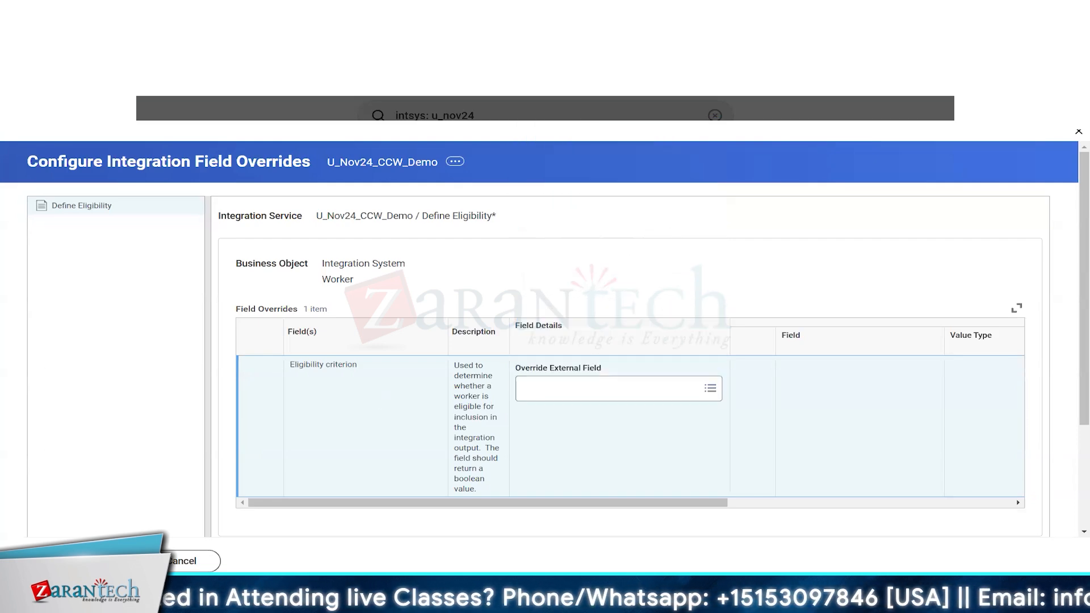
Step: Duplicate the integration system page in a second browser tab and open the Create Calculated Field task there
{"action": "right_click", "coordinate": [296, 121]}
{"action": "left_click", "coordinate": [302, 134]}
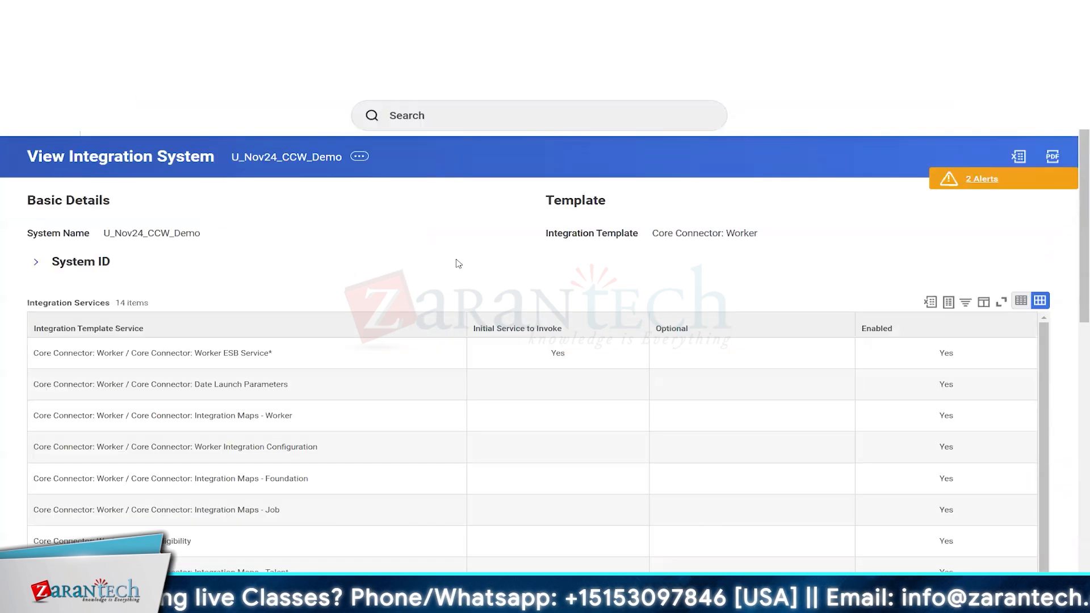
{"action": "left_click", "coordinate": [436, 117]}
{"action": "type", "text": "create calcul fie"}
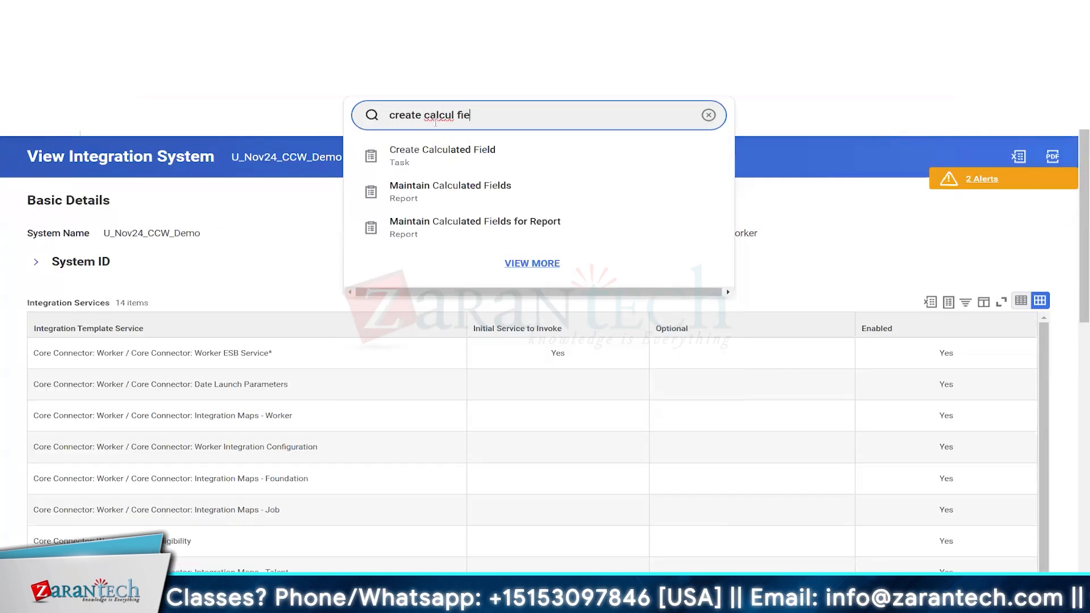
{"action": "left_click", "coordinate": [441, 163]}
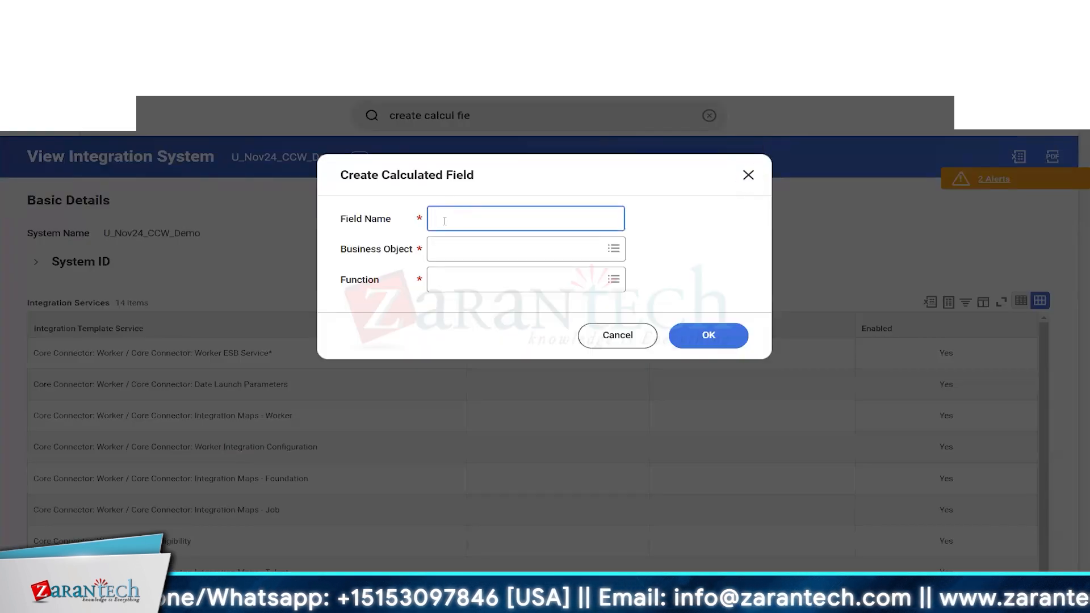
Step: Begin the calculated field's name with U_CF_W and set its business object to Worker, after checking the override's business objects
{"action": "type", "text": "U_CF_W"}
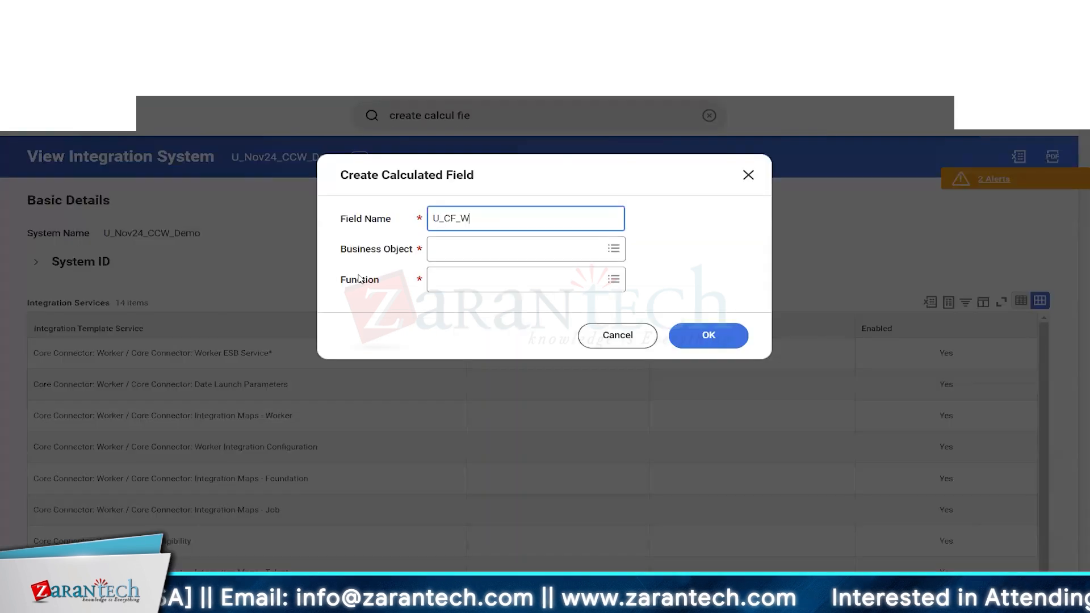
{"action": "left_click_drag", "start_coordinate": [347, 250], "coordinate": [399, 251]}
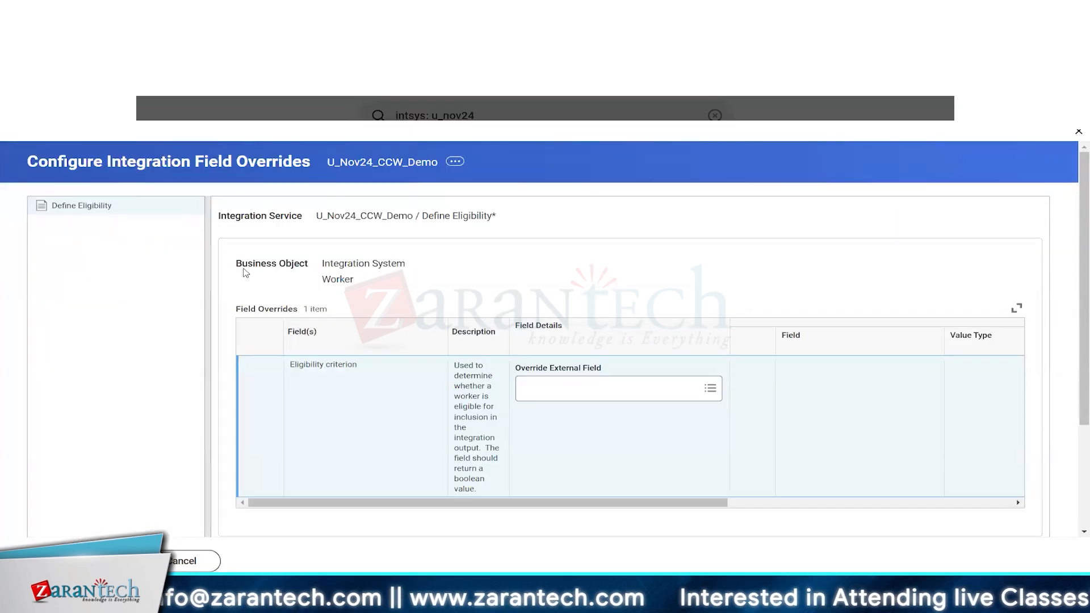
{"action": "left_click_drag", "start_coordinate": [237, 263], "coordinate": [325, 263]}
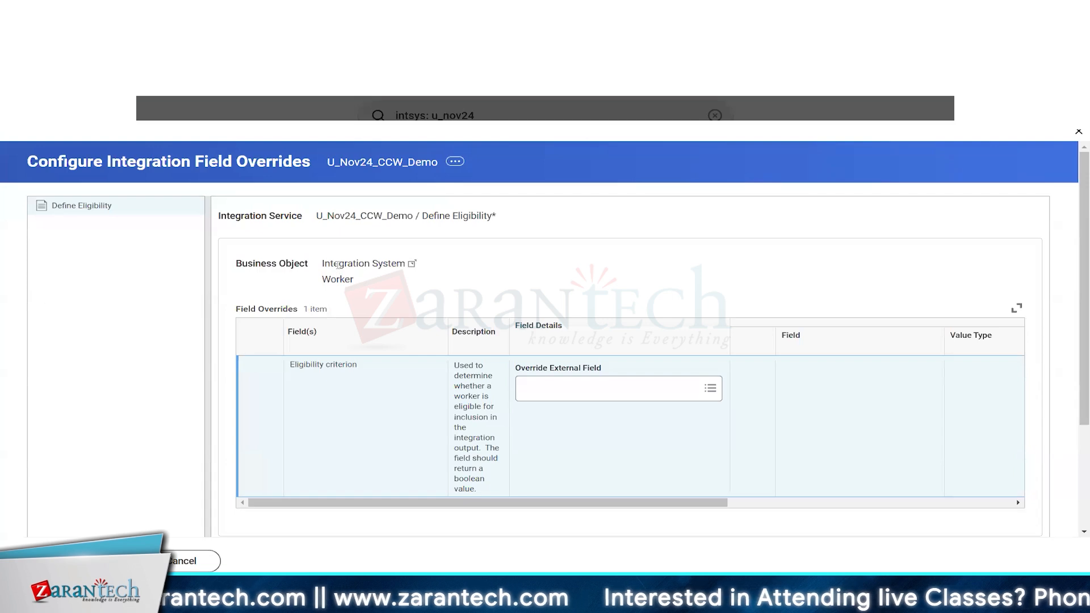
{"action": "triple_click", "coordinate": [338, 265]}
{"action": "left_click", "coordinate": [338, 279]}
{"action": "double_click", "coordinate": [338, 279]}
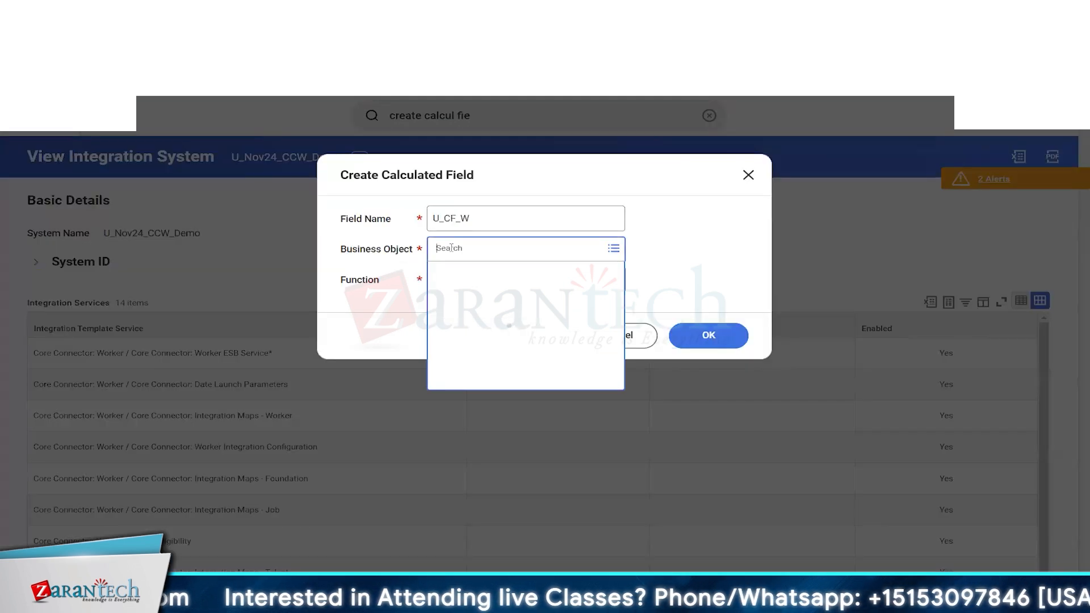
{"action": "key", "text": "Return"}
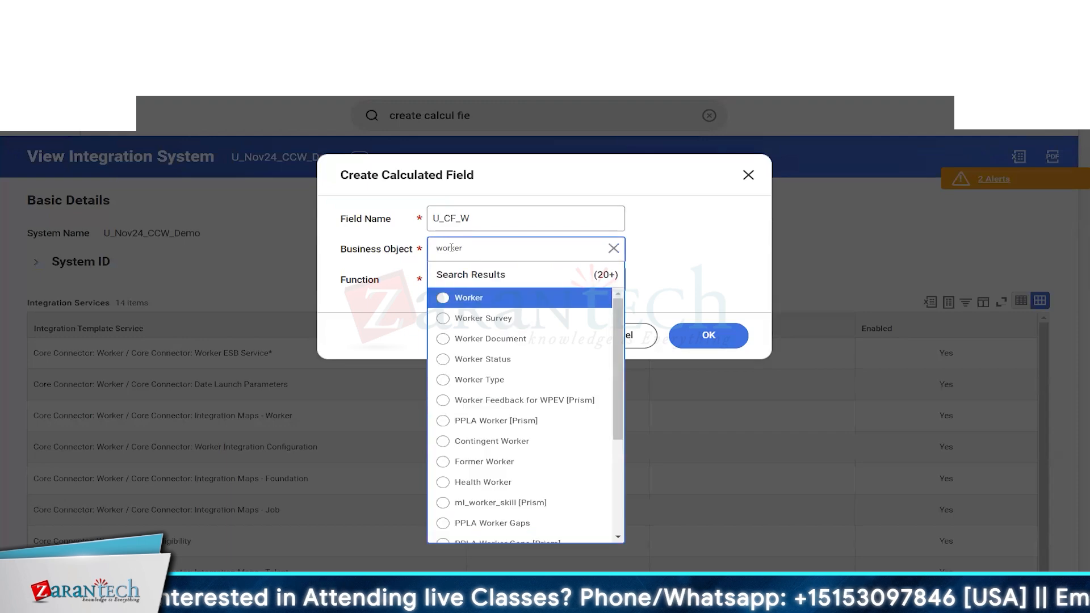
{"action": "left_click", "coordinate": [479, 300]}
Step: Complete the field name as U_CF_W_US Employee TF and create it with the True/False Condition function
{"action": "left_click", "coordinate": [496, 221]}
{"action": "type", "text": "U_CF_W_US"}
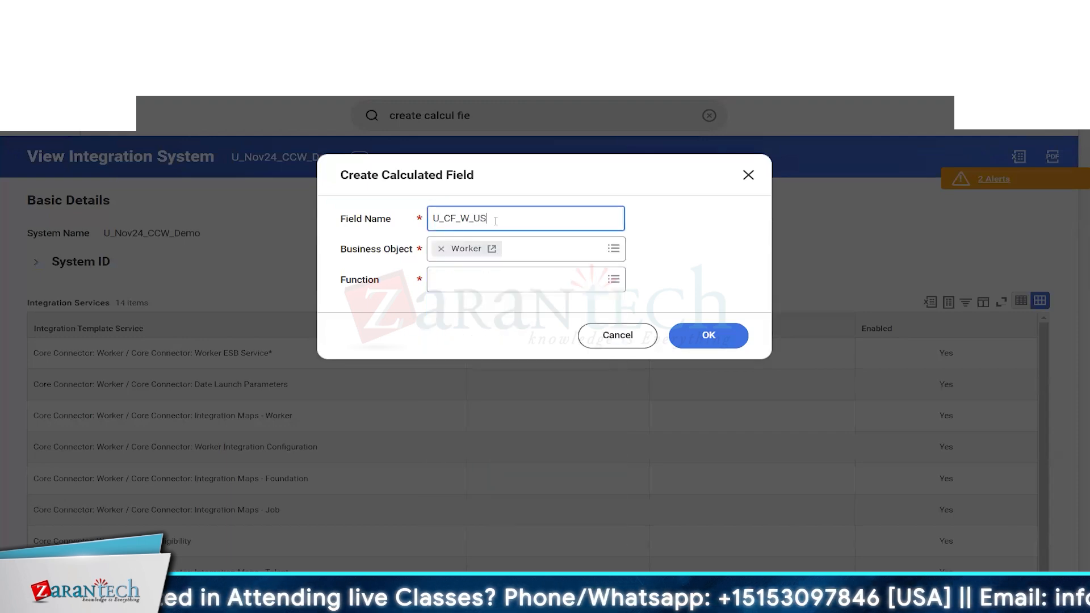
{"action": "type", "text": " Enployee TF"}
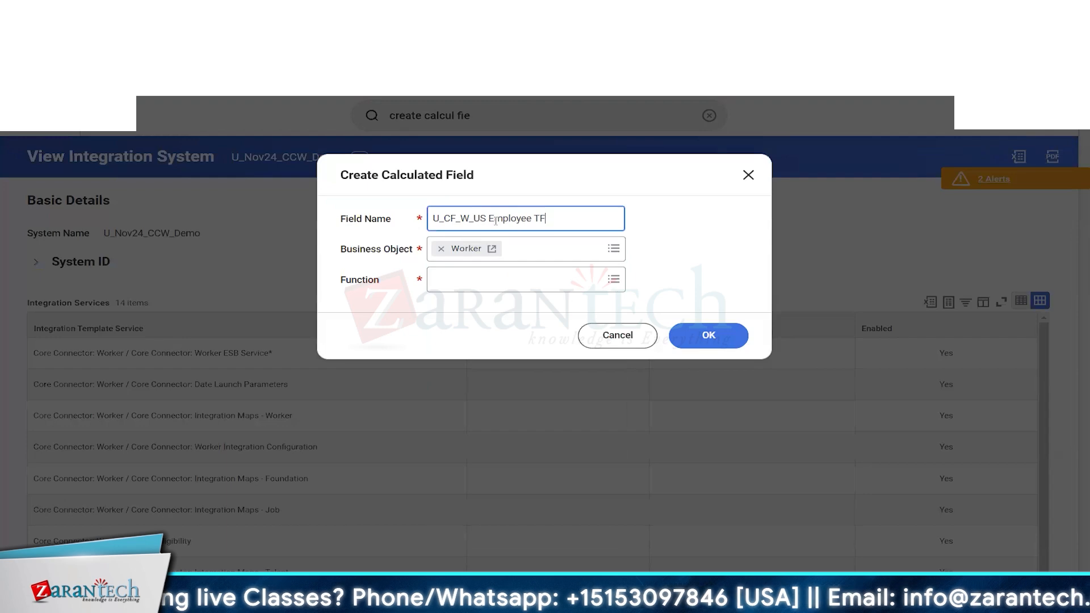
{"action": "left_click", "coordinate": [477, 281]}
{"action": "scroll", "coordinate": [502, 454], "scroll_direction": "down", "scroll_amount": 10}
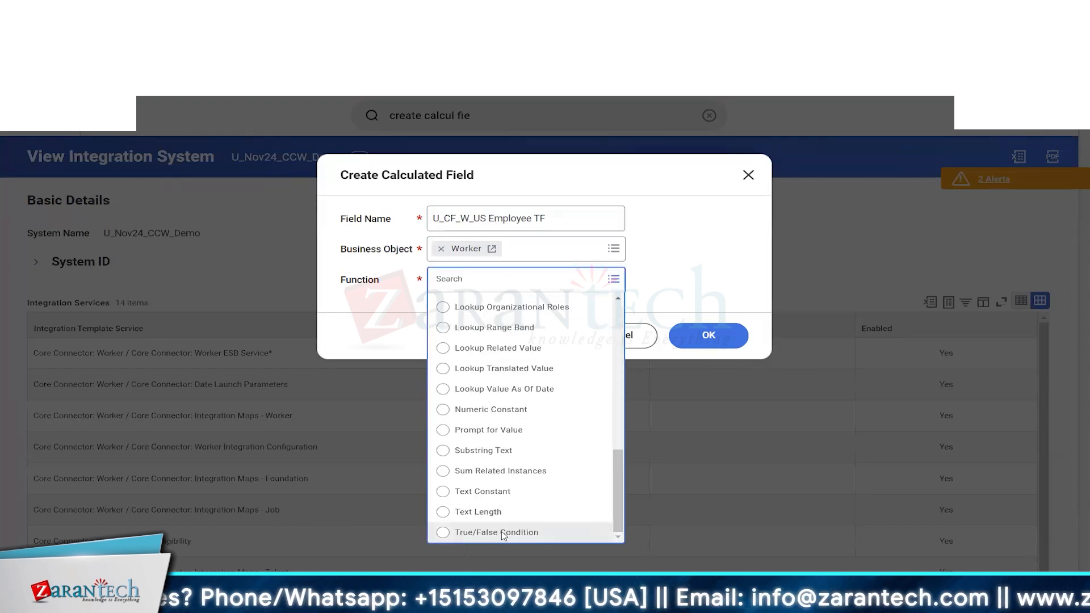
{"action": "left_click", "coordinate": [499, 532]}
{"action": "left_click", "coordinate": [699, 333]}
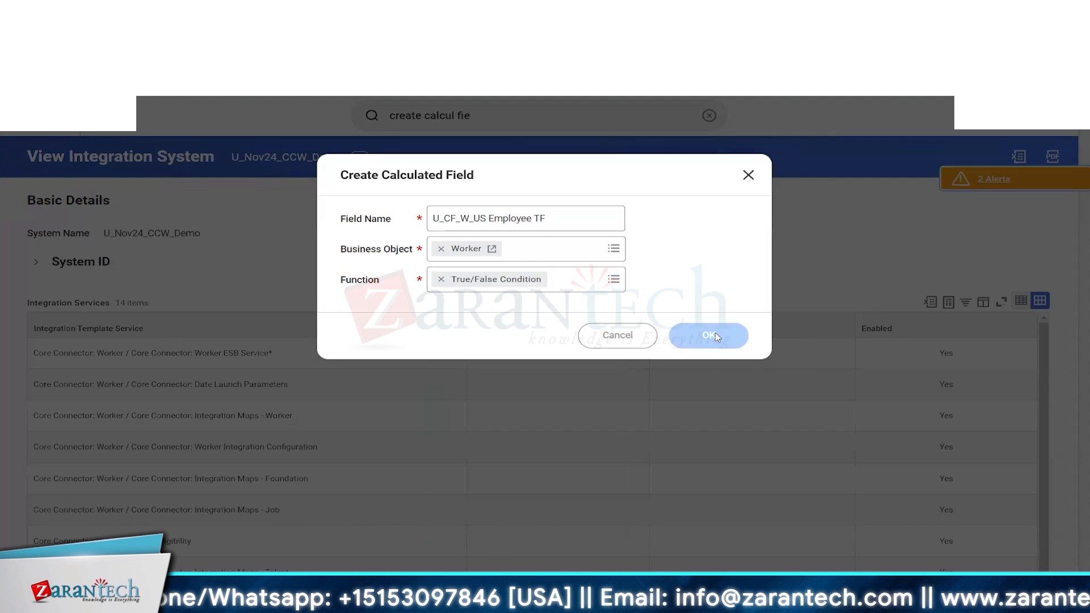
Step: Search the condition's available fields for "work location" and "country" and look through the results for a suitable work country field
{"action": "left_click", "coordinate": [507, 404]}
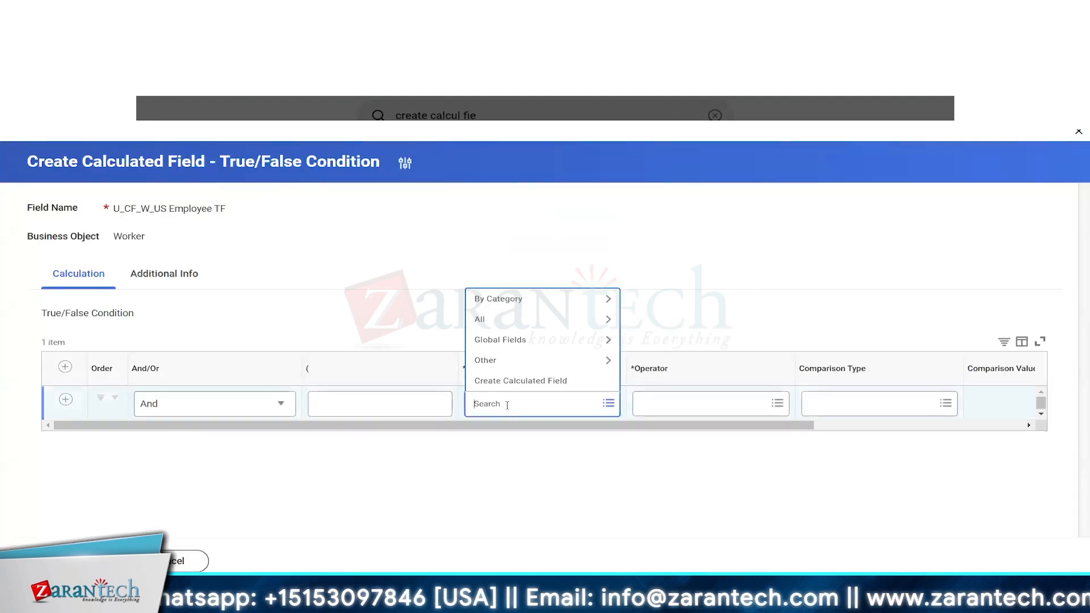
{"action": "type", "text": "work location"}
{"action": "key", "text": "Return"}
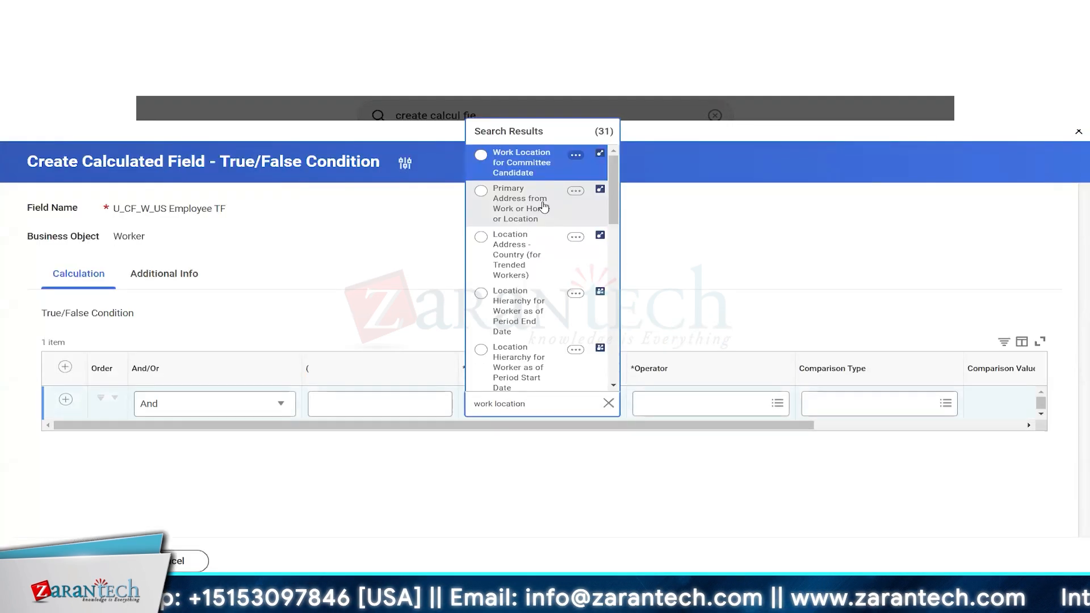
{"action": "scroll", "coordinate": [546, 212], "scroll_direction": "down", "scroll_amount": 5}
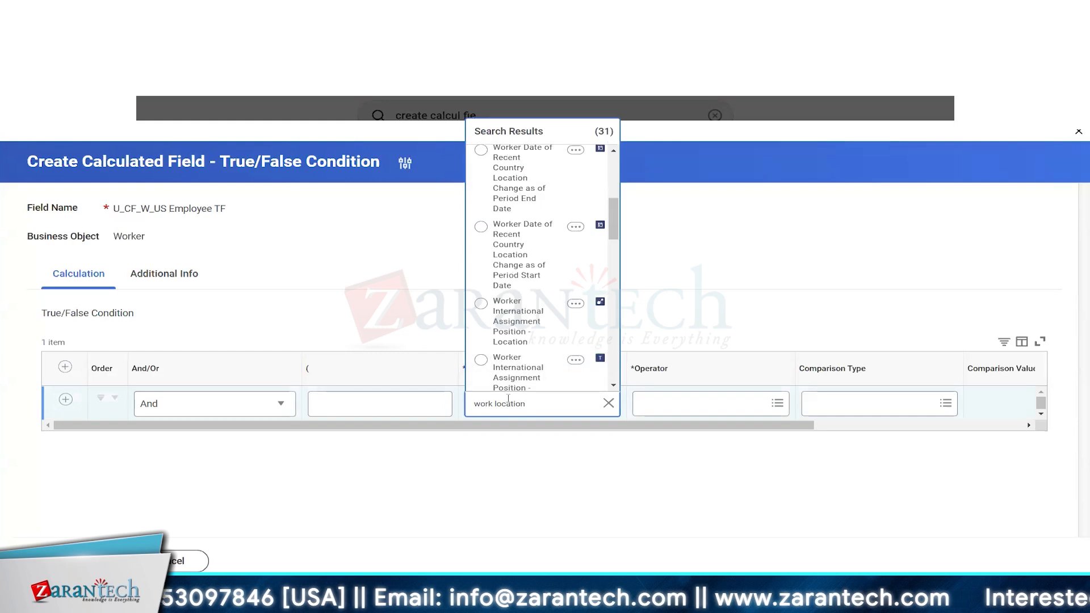
{"action": "left_click", "coordinate": [508, 399]}
{"action": "type", "text": "country"}
{"action": "key", "text": "Return"}
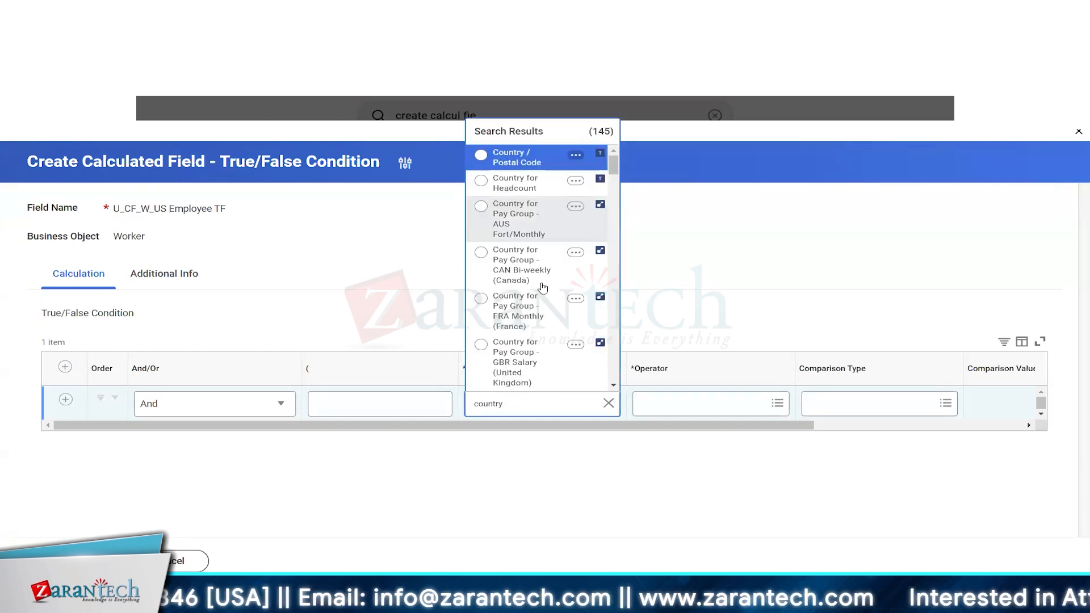
{"action": "scroll", "coordinate": [544, 289], "scroll_direction": "down", "scroll_amount": 4}
{"action": "scroll", "coordinate": [542, 289], "scroll_direction": "down", "scroll_amount": 5}
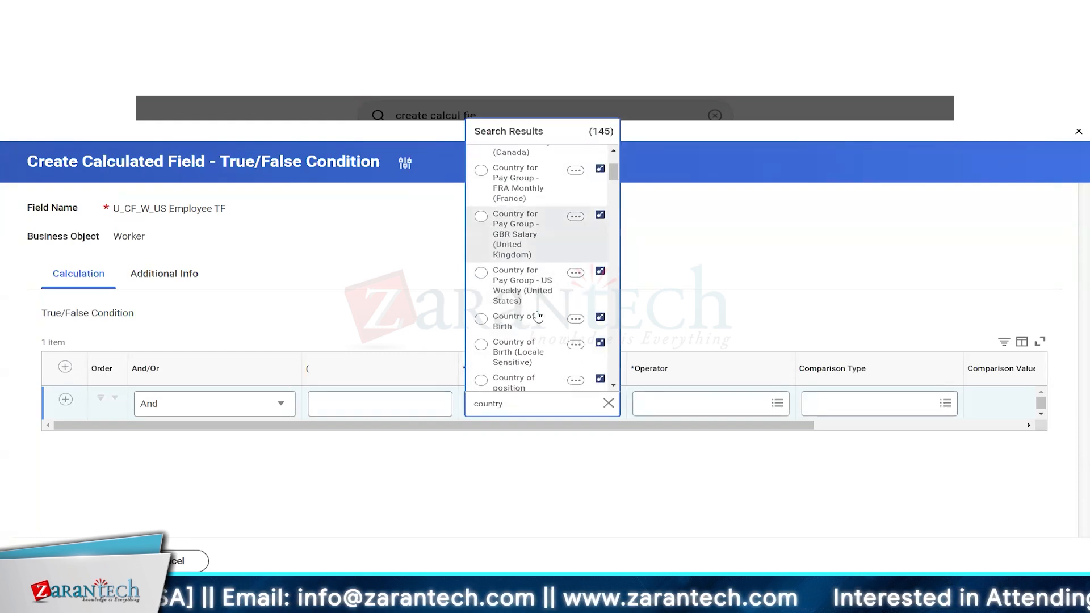
{"action": "scroll", "coordinate": [534, 290], "scroll_direction": "down", "scroll_amount": 8}
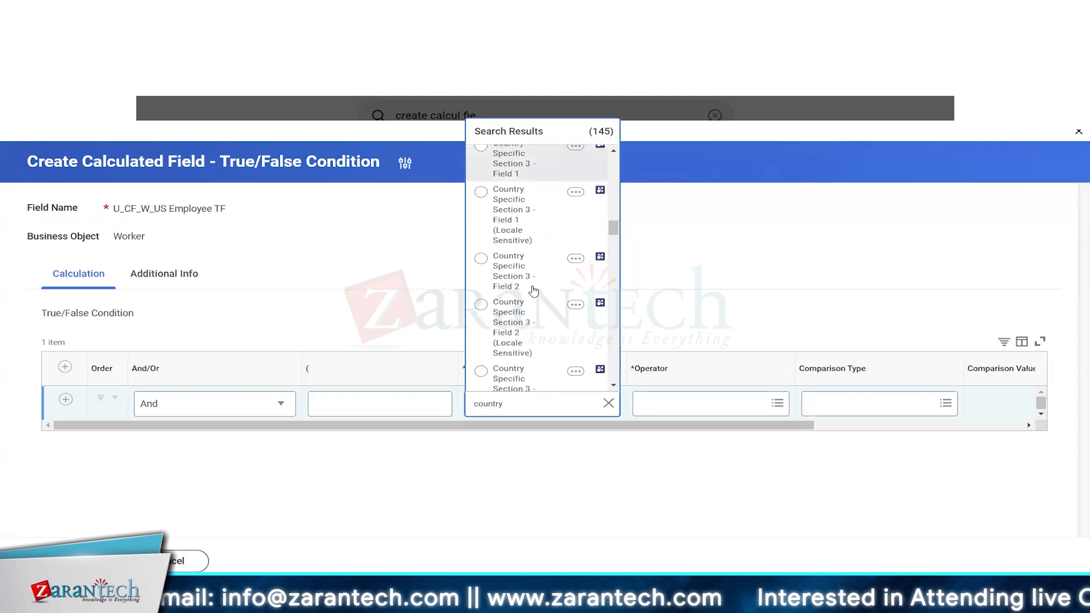
Step: Search the condition fields for "work country" and choose Primary Work Address - Country
{"action": "left_click", "coordinate": [509, 403]}
{"action": "type", "text": "work country"}
{"action": "key", "text": "Return"}
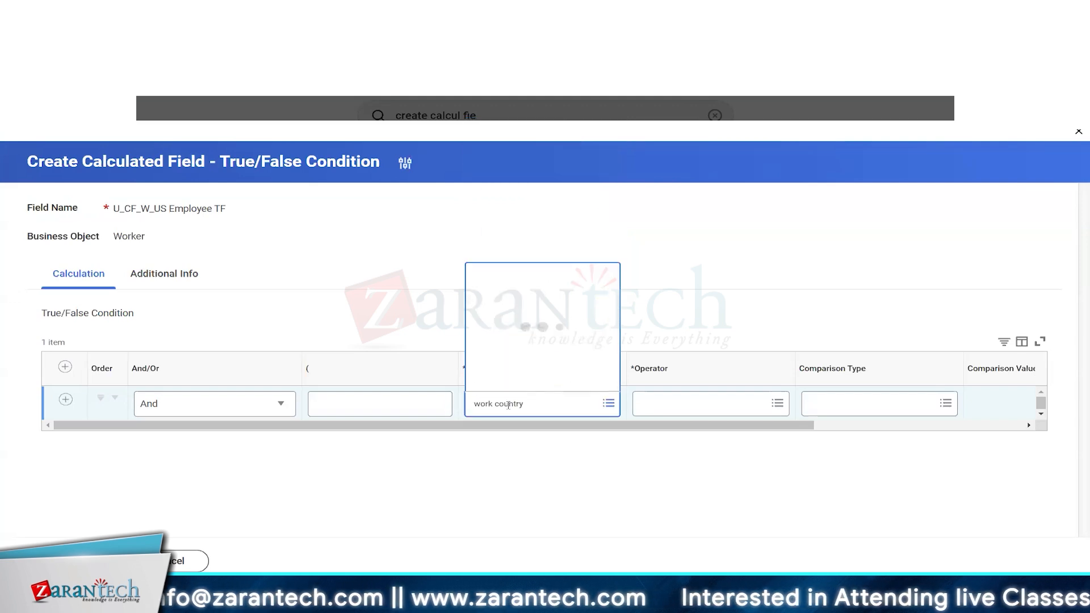
{"action": "left_click", "coordinate": [525, 184]}
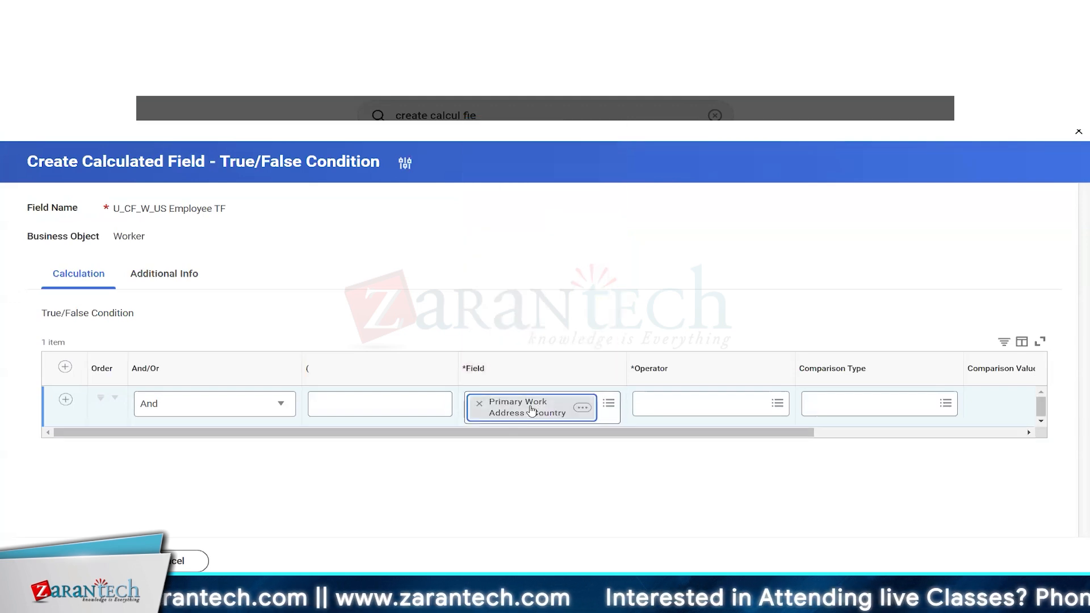
Step: Set the condition's operator to "in the selection list" with comparison value United States of America, and save the calculated field
{"action": "left_click", "coordinate": [682, 404]}
{"action": "left_click", "coordinate": [688, 385]}
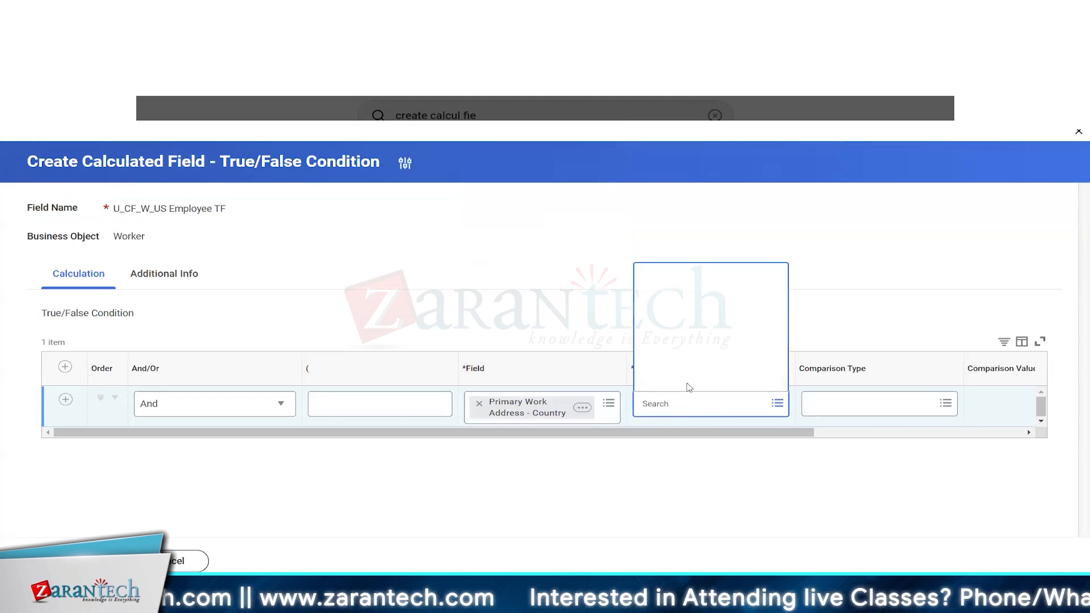
{"action": "scroll", "coordinate": [696, 313], "scroll_direction": "down", "scroll_amount": 3}
{"action": "left_click", "coordinate": [687, 337]}
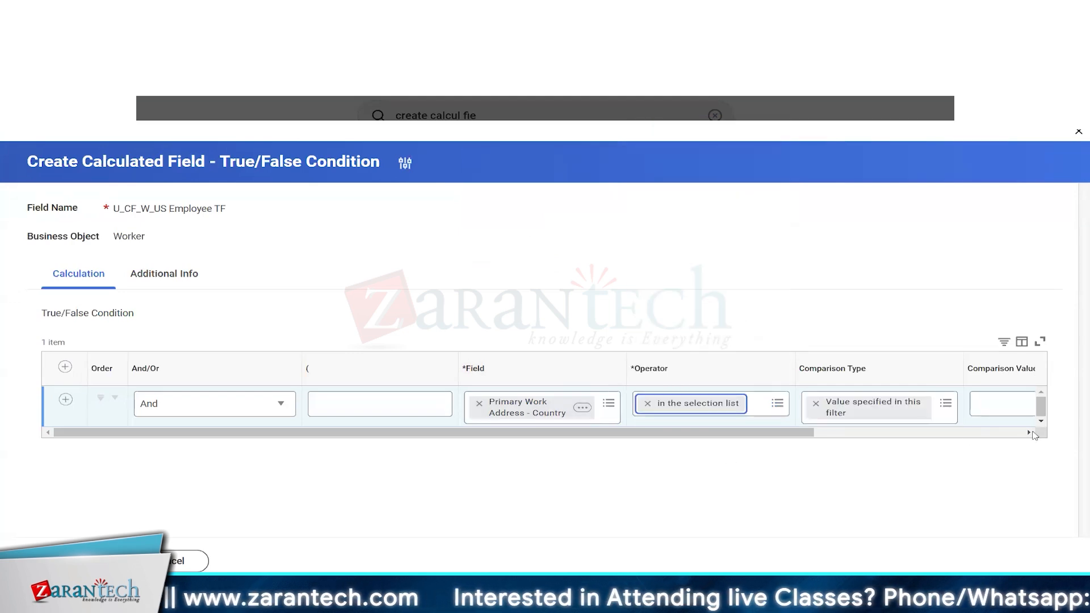
{"action": "left_click", "coordinate": [1002, 404]}
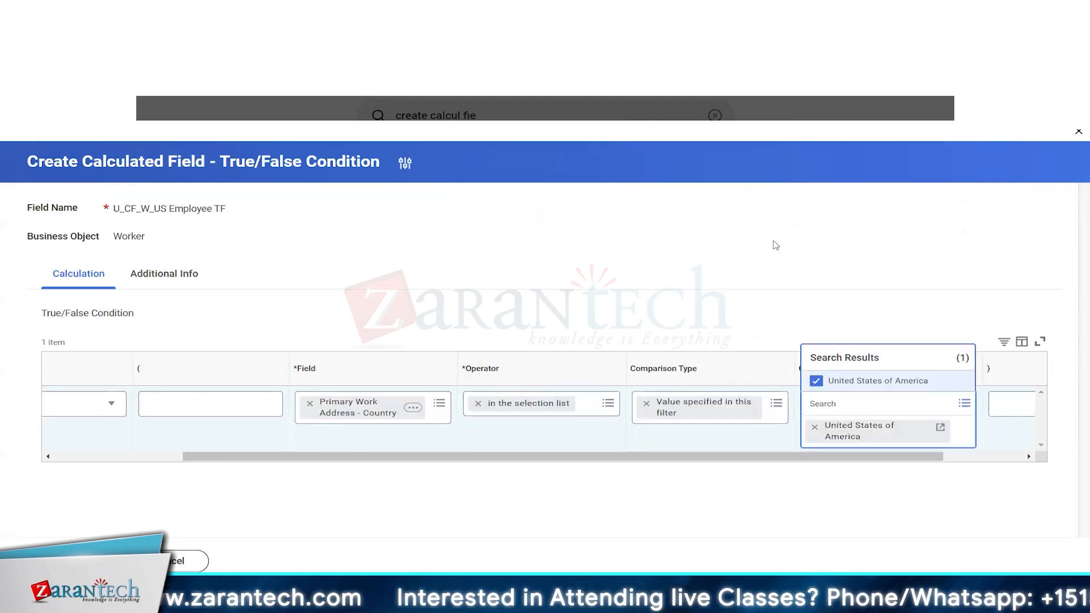
{"action": "left_click", "coordinate": [762, 309]}
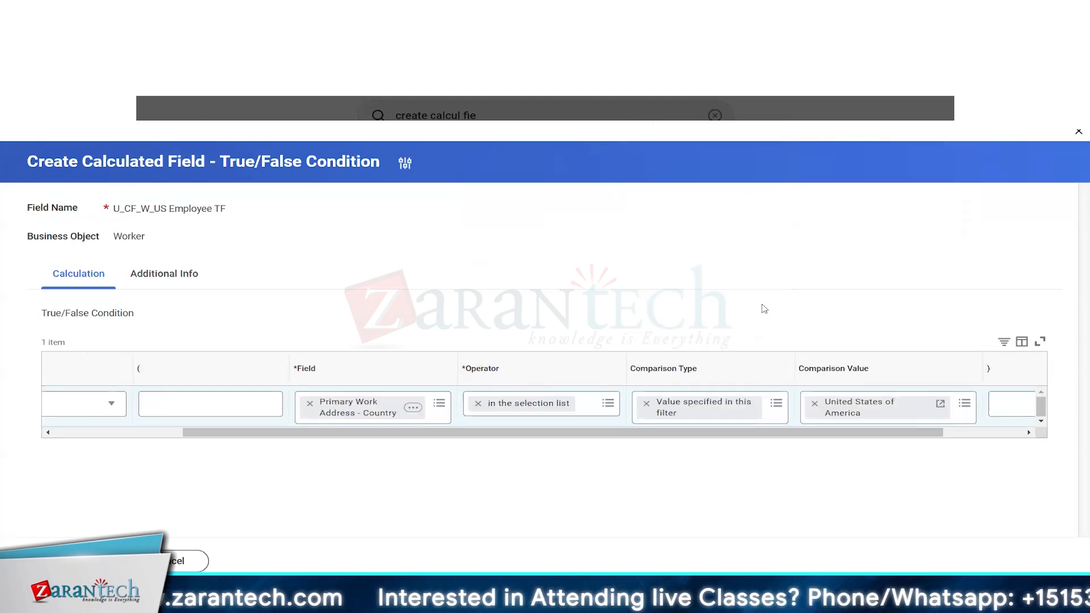
{"action": "left_click", "coordinate": [108, 561]}
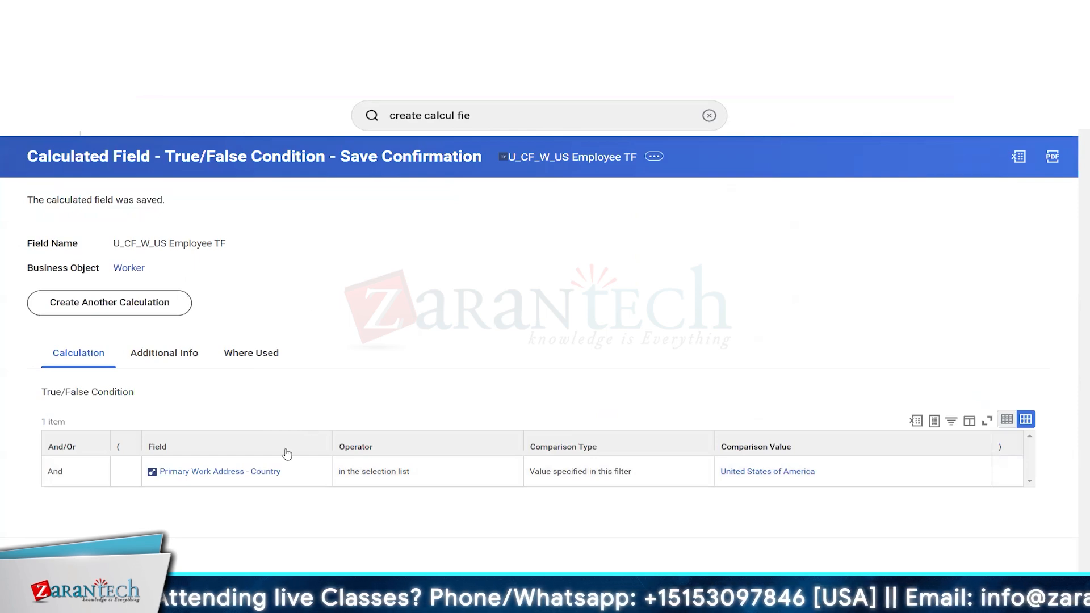
Step: Copy the calculated field's name, assign U_CF_W_US Employee TF as the Eligibility criterion's override external field, and save the override
{"action": "triple_click", "coordinate": [198, 246]}
{"action": "key", "text": "ctrl+c"}
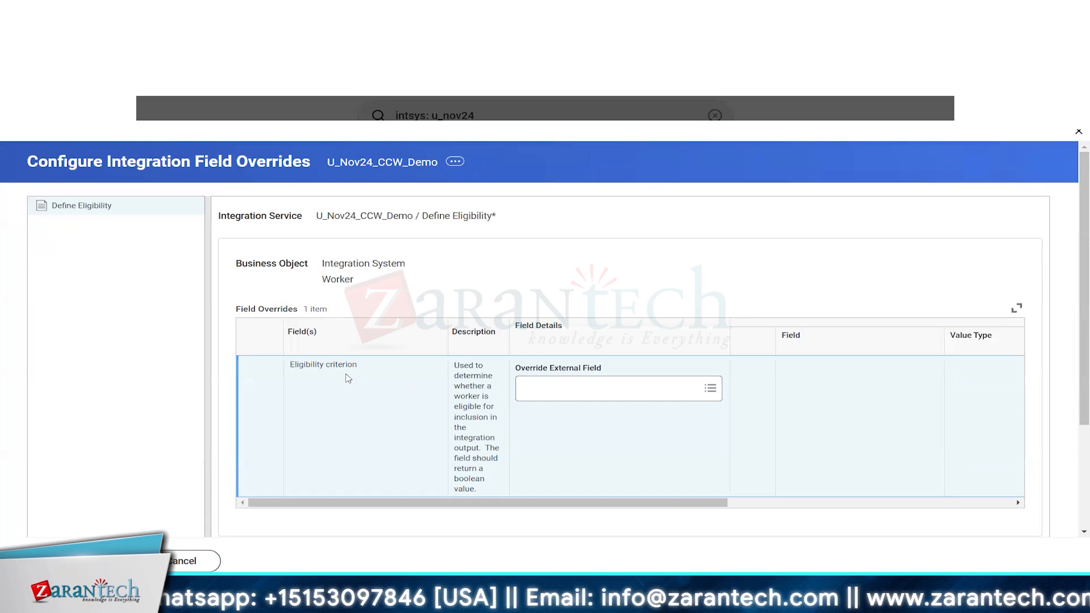
{"action": "left_click", "coordinate": [563, 388]}
{"action": "key", "text": "ctrl+v"}
{"action": "key", "text": "Return"}
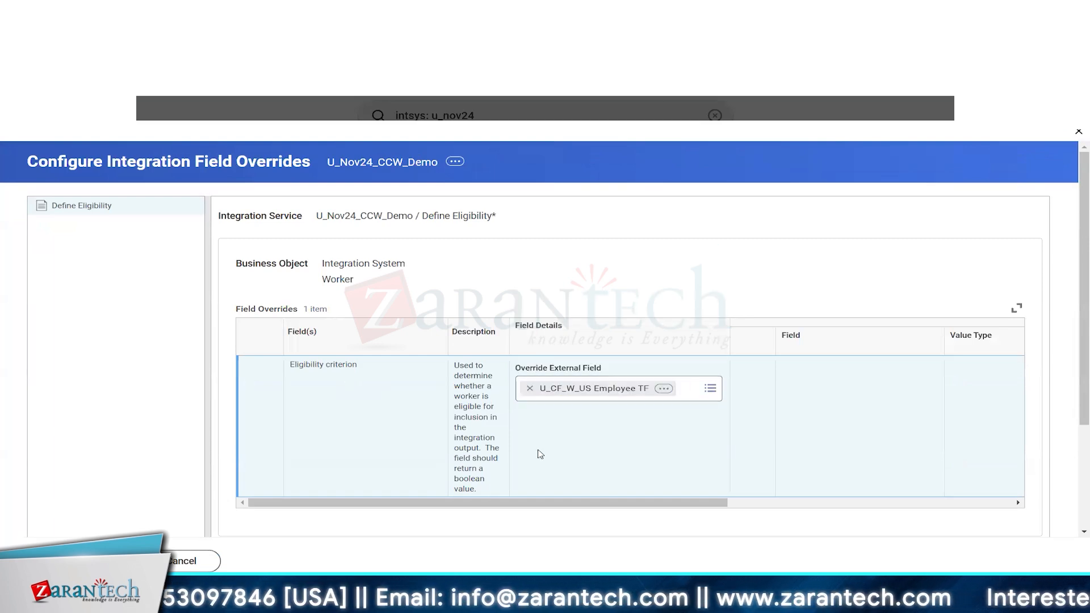
{"action": "key", "text": "Return"}
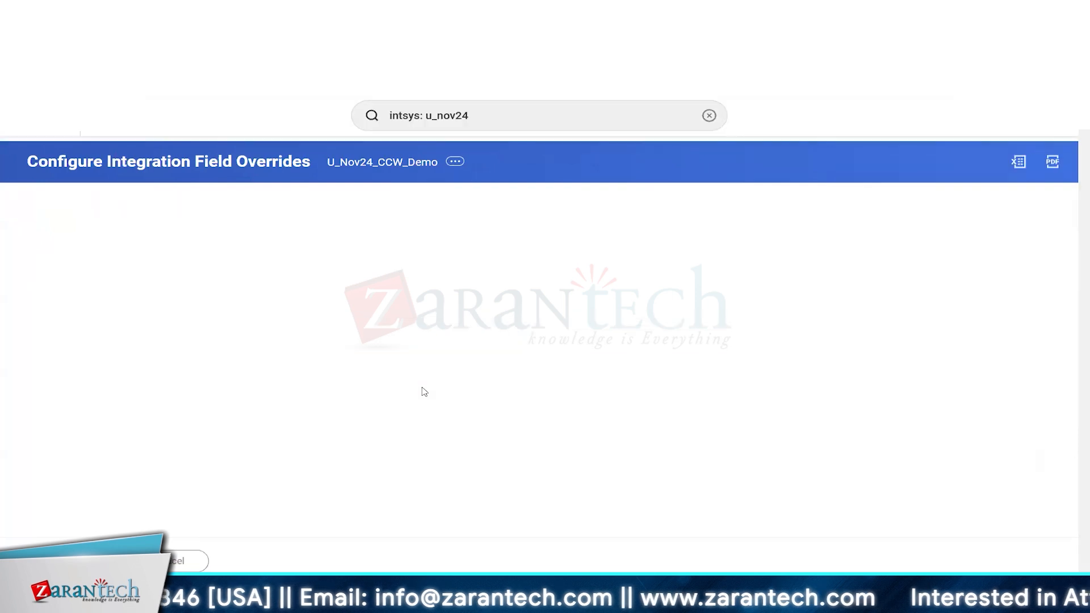
{"action": "left_click", "coordinate": [70, 560]}
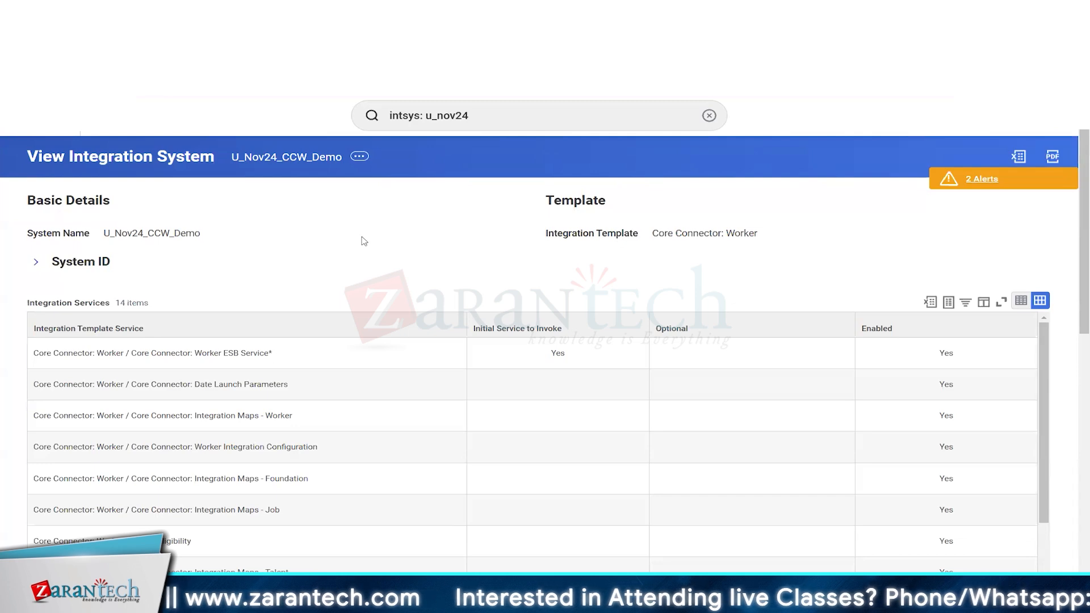
Step: Examine the Date Launch Parameters service in the integration system's list of services
{"action": "left_click", "coordinate": [255, 382]}
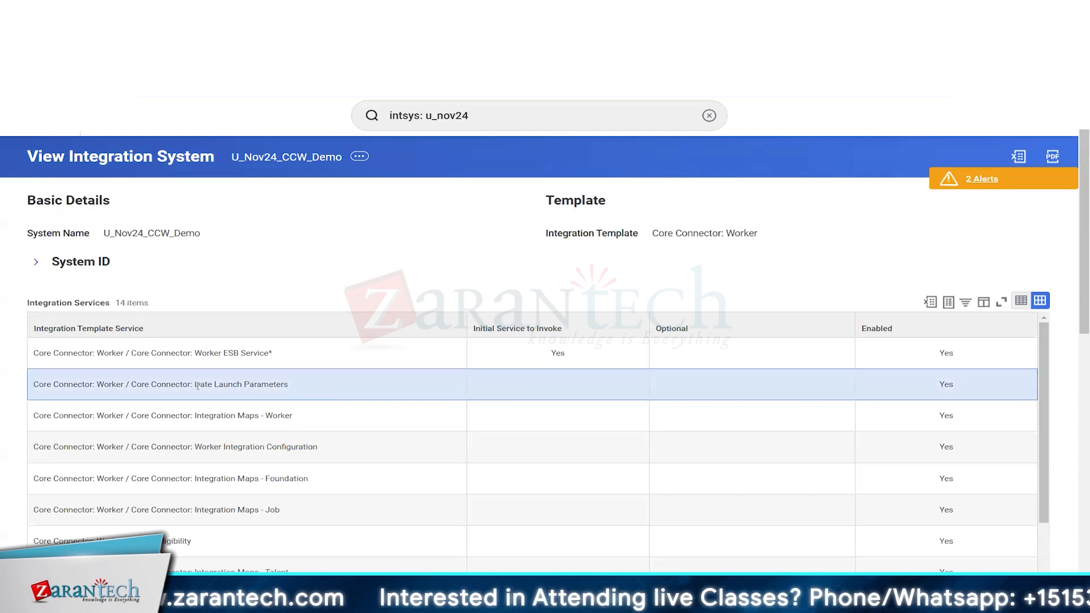
{"action": "left_click_drag", "start_coordinate": [195, 383], "coordinate": [379, 384]}
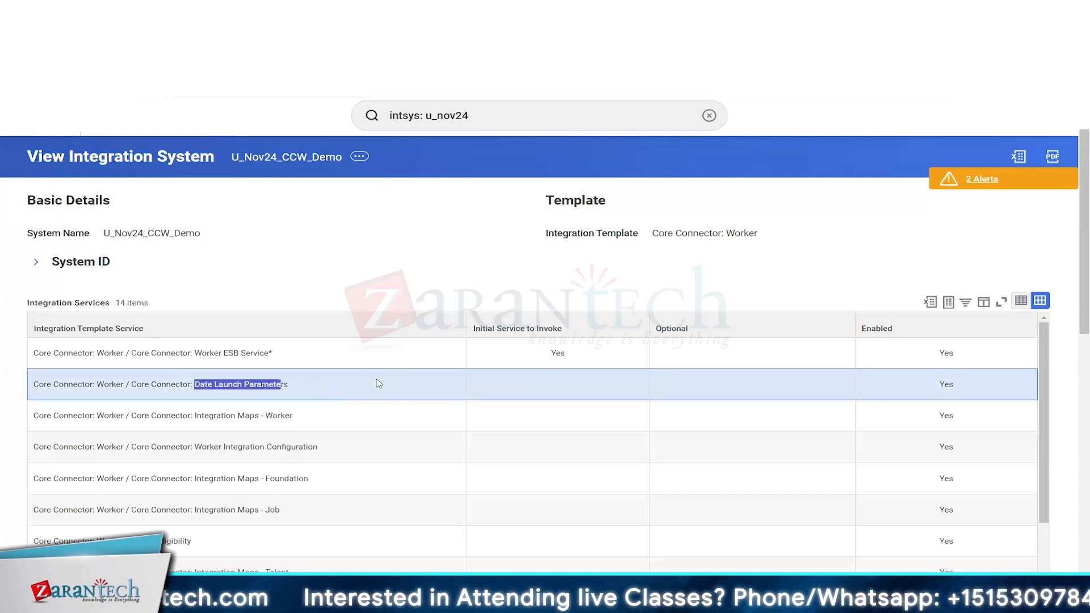
{"action": "left_click_drag", "start_coordinate": [195, 384], "coordinate": [314, 386]}
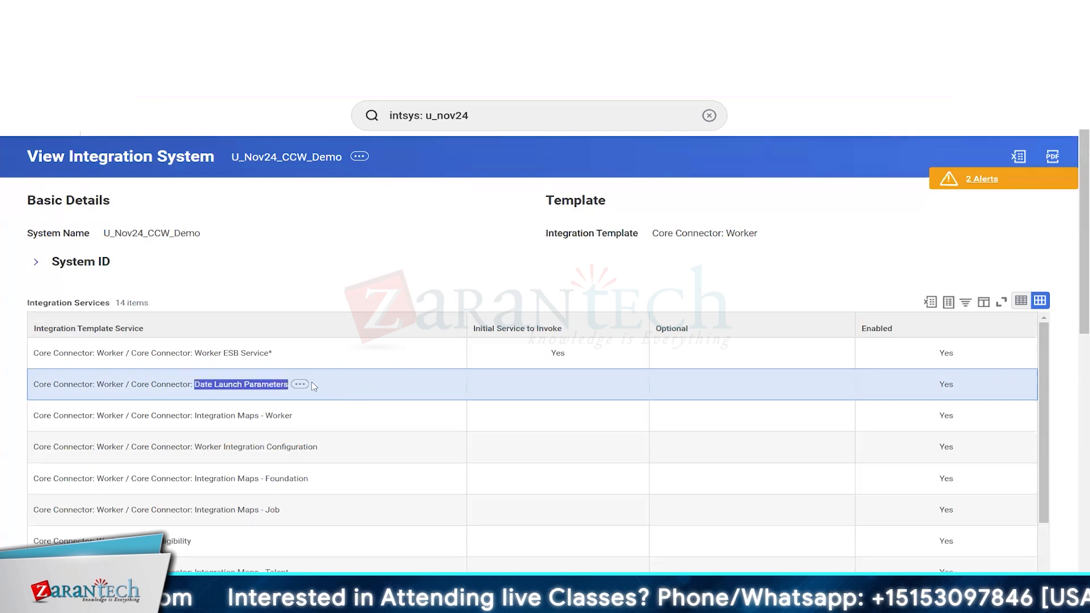
{"action": "scroll", "coordinate": [328, 273], "scroll_direction": "down", "scroll_amount": 3}
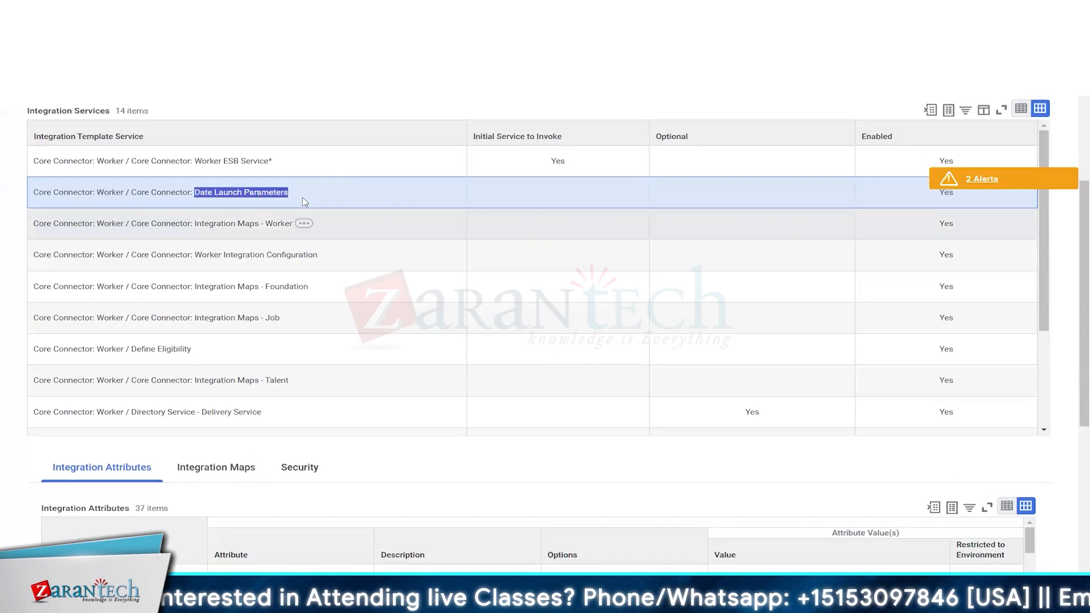
{"action": "scroll", "coordinate": [323, 339], "scroll_direction": "up", "scroll_amount": 3}
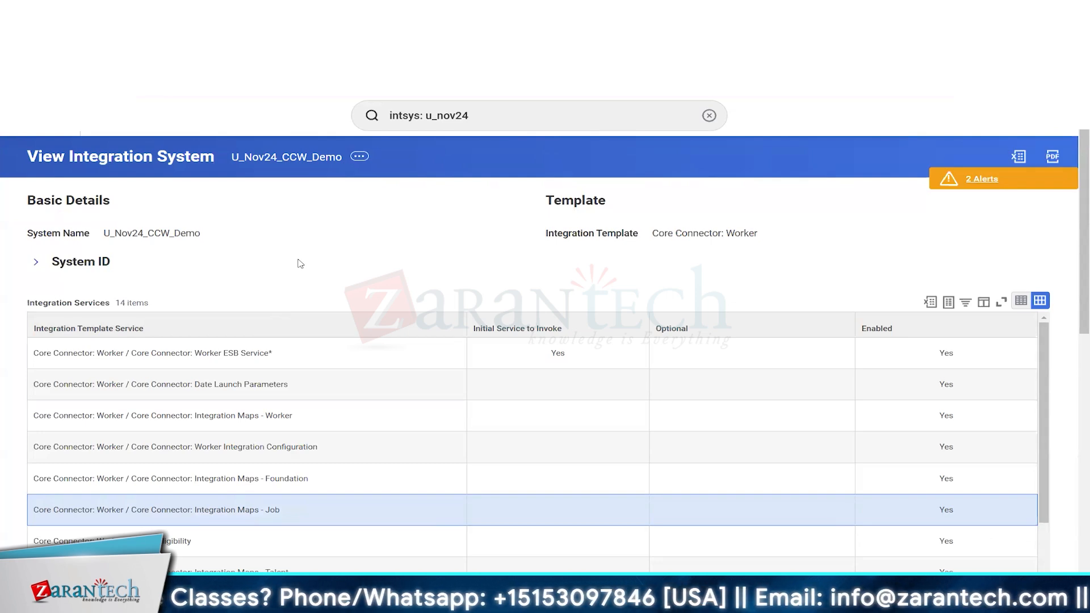
Step: Look through the remaining integration services down to Worker Personal Data Section Fields and Worker Position Data Section Fields
{"action": "scroll", "coordinate": [301, 264], "scroll_direction": "down", "scroll_amount": 2}
{"action": "scroll", "coordinate": [352, 347], "scroll_direction": "down", "scroll_amount": 4}
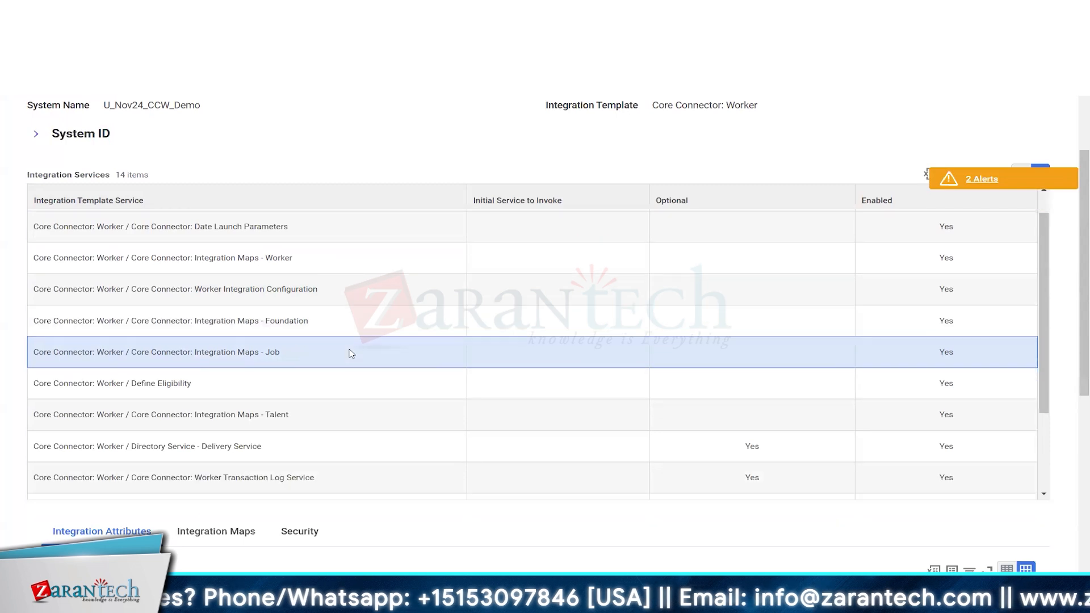
{"action": "triple_click", "coordinate": [57, 181]}
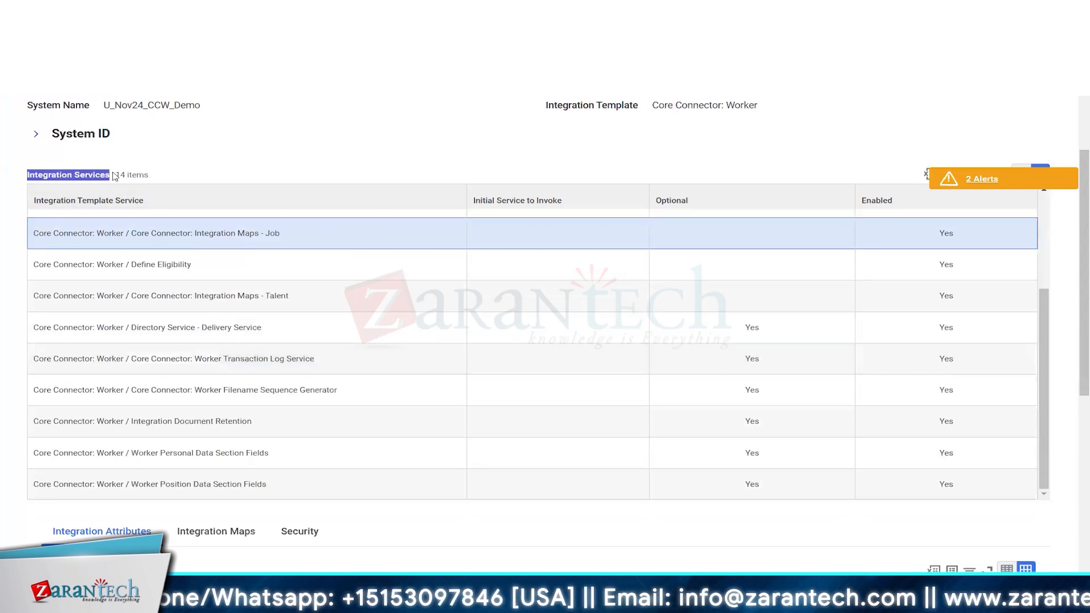
{"action": "scroll", "coordinate": [340, 406], "scroll_direction": "down", "scroll_amount": 1}
{"action": "left_click", "coordinate": [314, 397]}
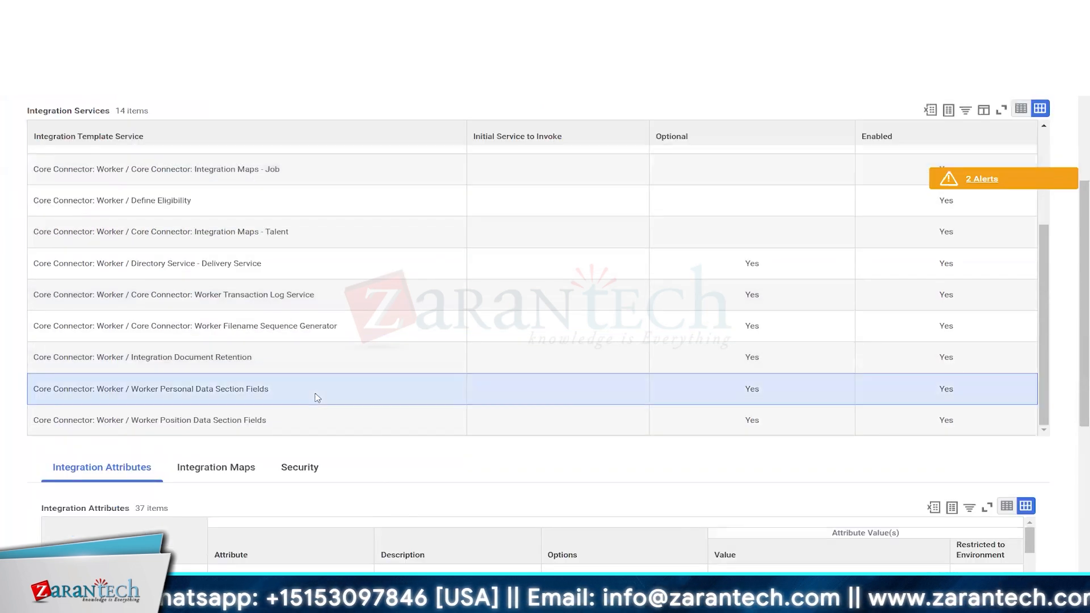
{"action": "left_click", "coordinate": [352, 423]}
{"action": "left_click", "coordinate": [366, 395]}
{"action": "left_click", "coordinate": [364, 426]}
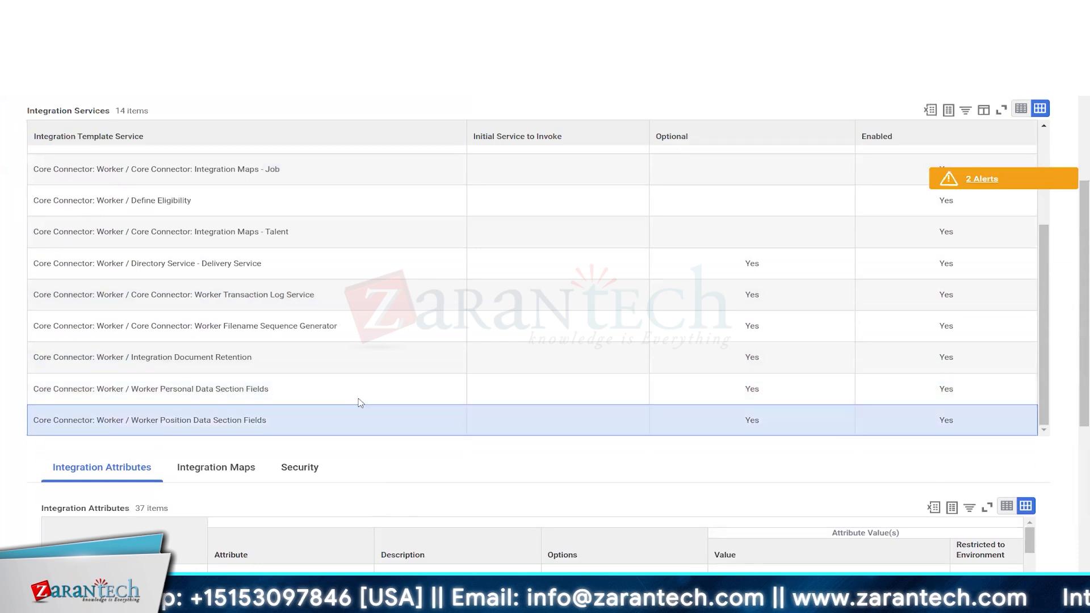
Step: Open the integration field attributes configuration of U_Nov24_CCW_Demo for its Worker Personal Data Section Fields
{"action": "left_click", "coordinate": [361, 402]}
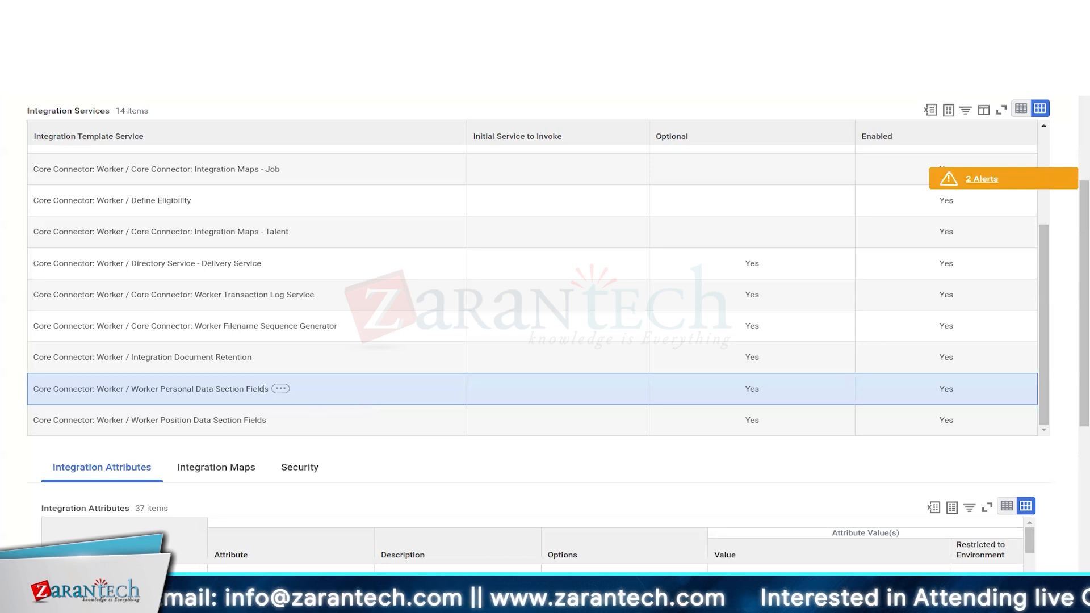
{"action": "double_click", "coordinate": [264, 390]}
{"action": "left_click", "coordinate": [343, 394]}
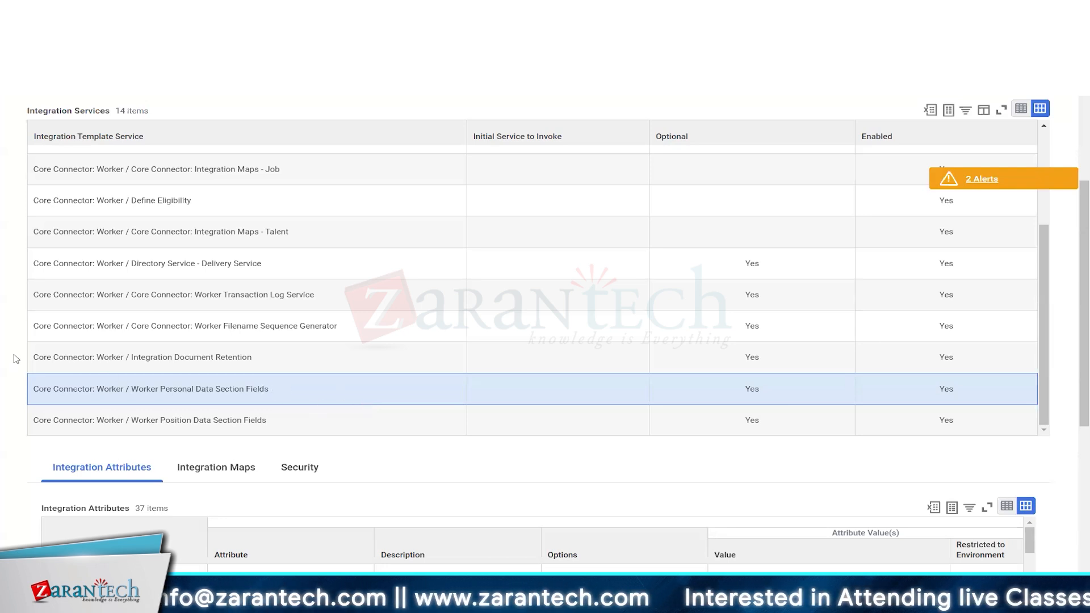
{"action": "scroll", "coordinate": [16, 359], "scroll_direction": "up", "scroll_amount": 4}
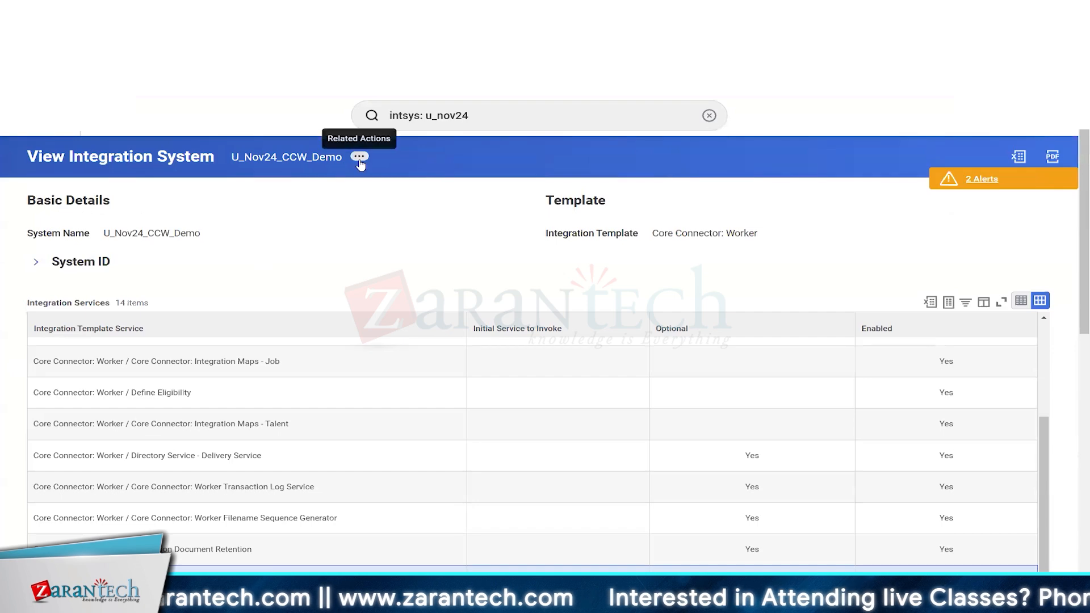
{"action": "left_click", "coordinate": [359, 158]}
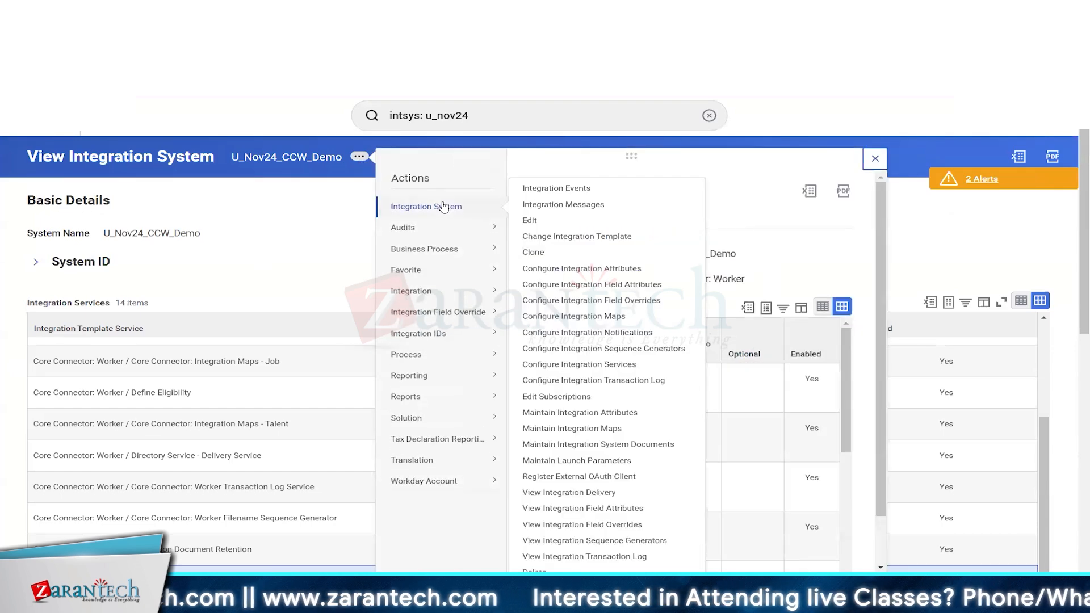
{"action": "left_click", "coordinate": [594, 288]}
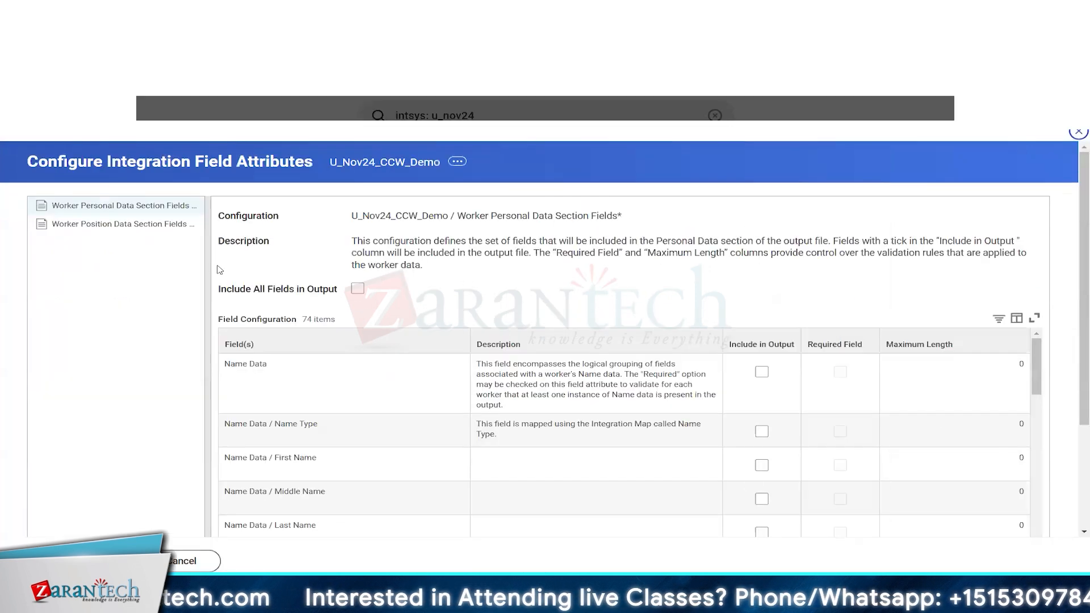
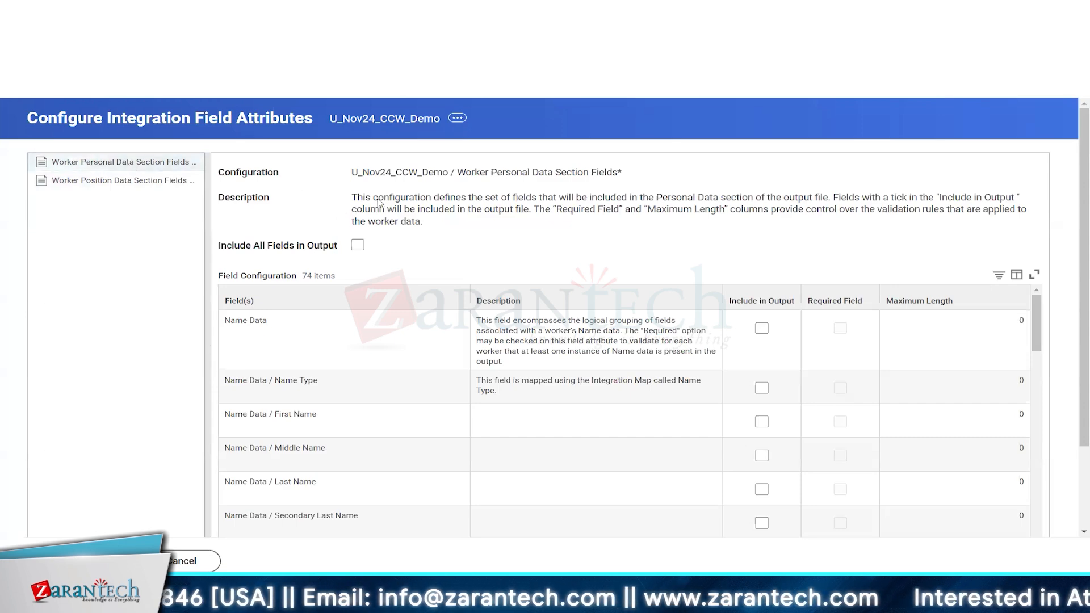
Step: Read the description and the number of configurable fields for the Worker Personal Data Section Fields
{"action": "left_click_drag", "start_coordinate": [354, 197], "coordinate": [432, 226]}
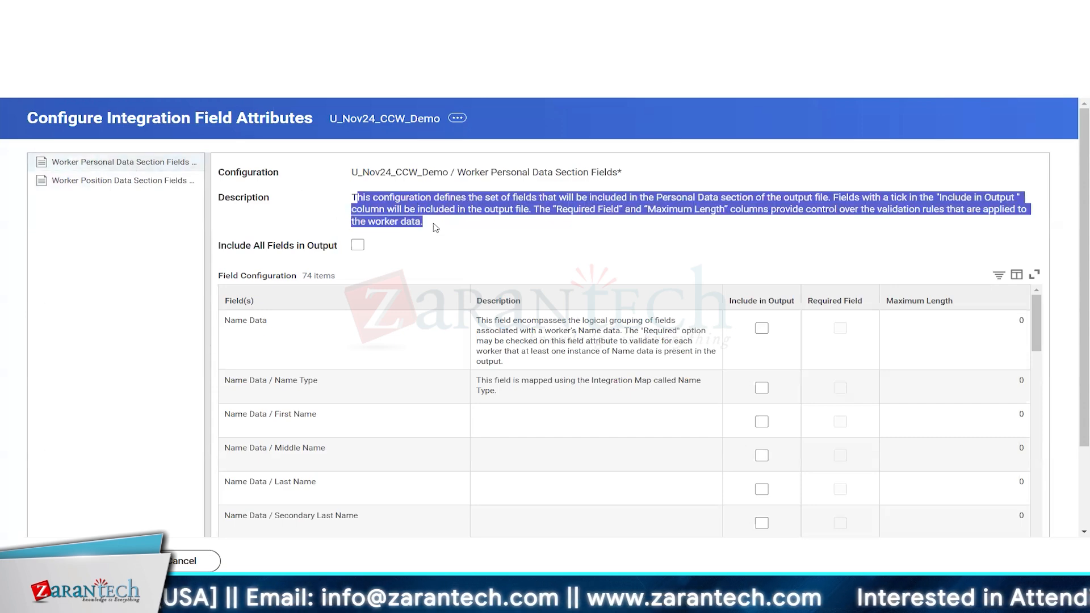
{"action": "left_click", "coordinate": [404, 217]}
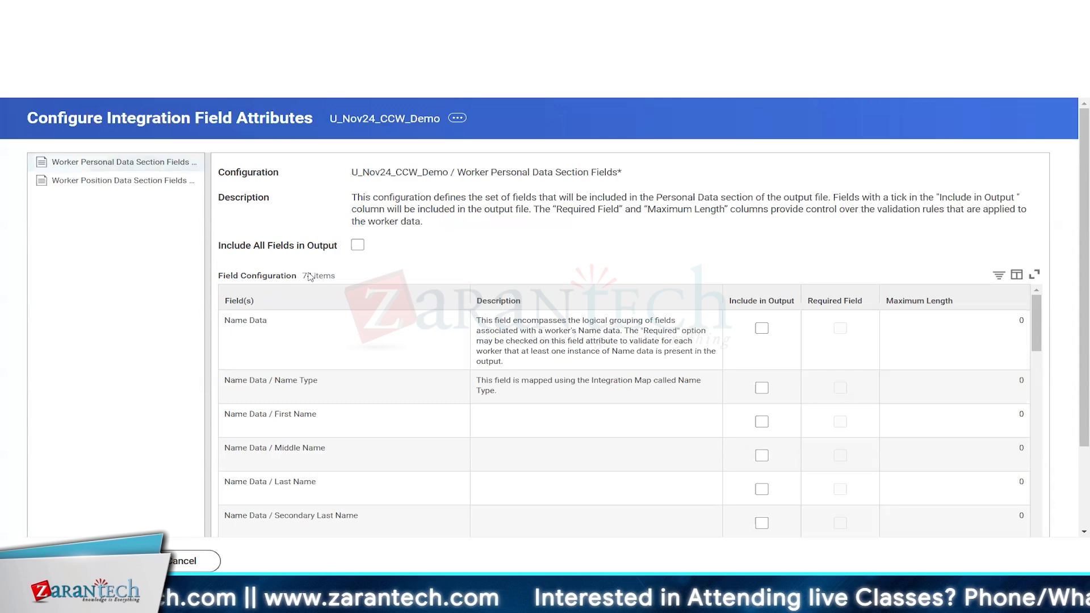
{"action": "left_click_drag", "start_coordinate": [303, 277], "coordinate": [319, 279]}
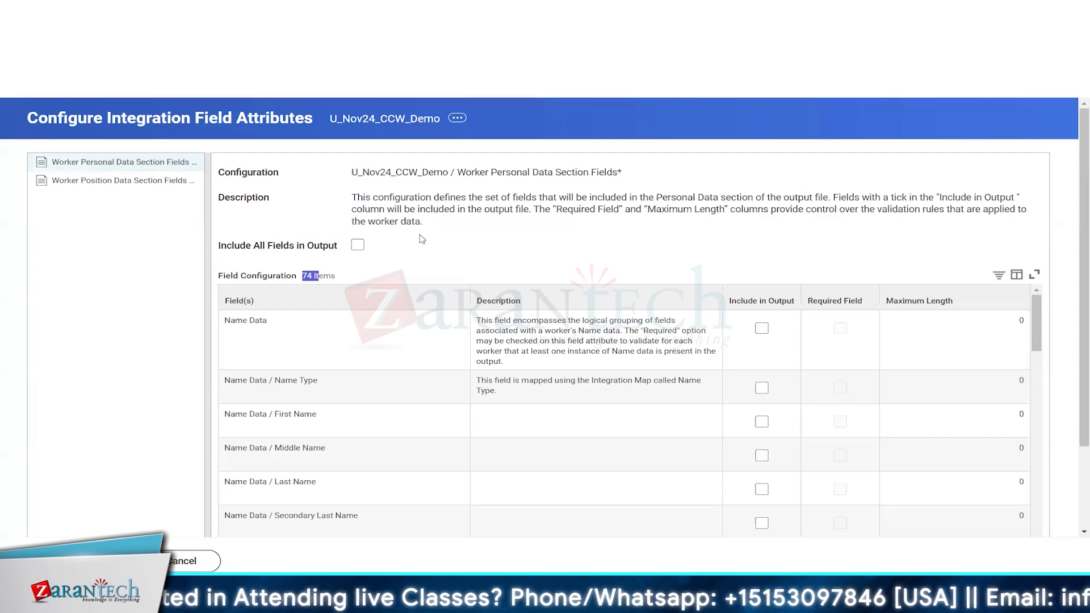
Step: Try including all personal data fields in the output, and switch that option off again
{"action": "left_click", "coordinate": [357, 246]}
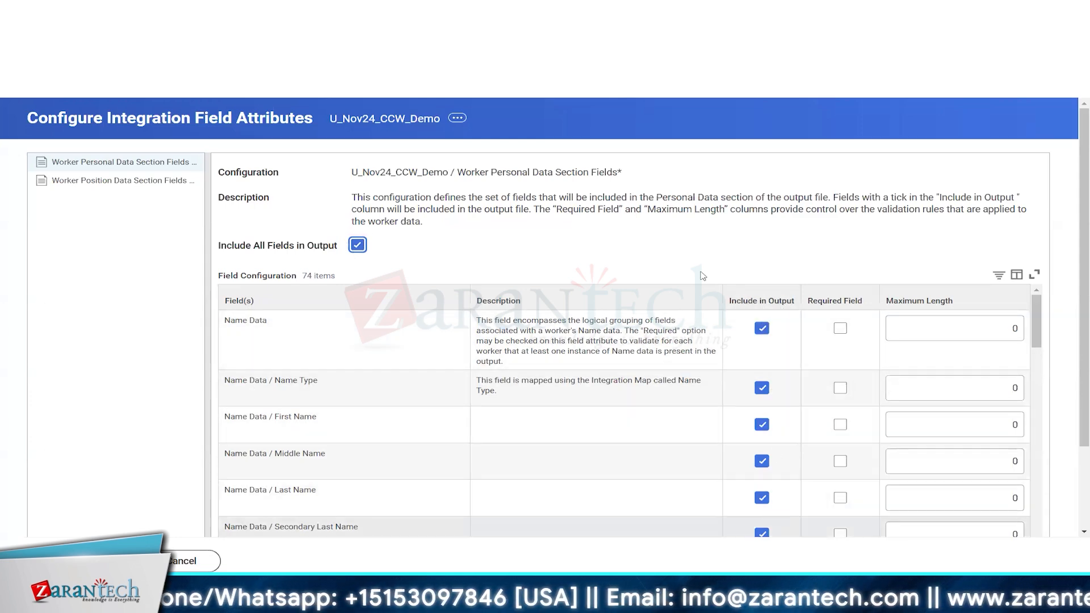
{"action": "left_click", "coordinate": [688, 259]}
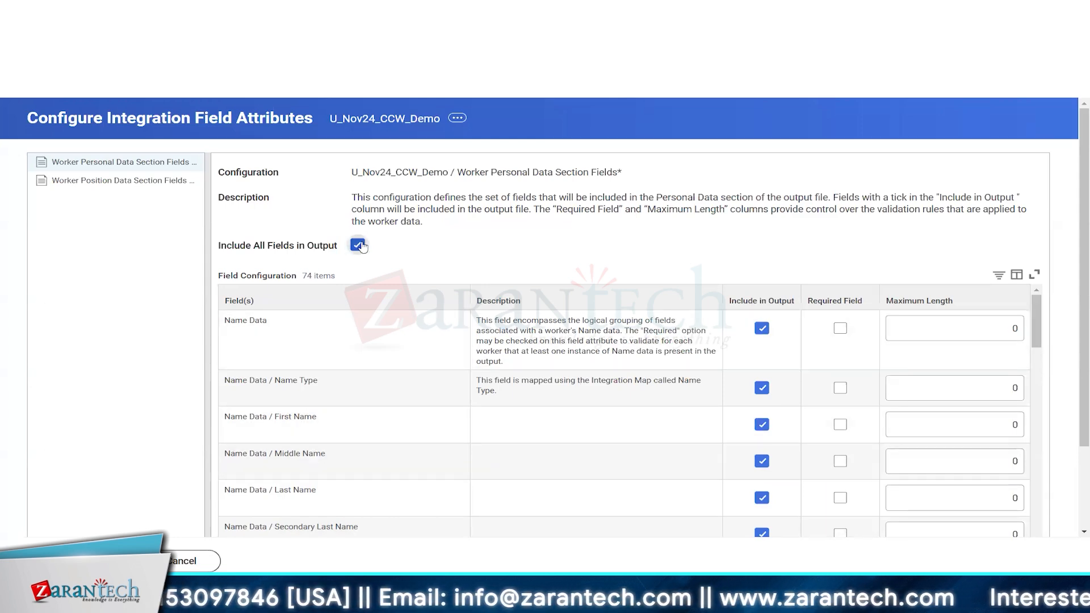
{"action": "left_click", "coordinate": [358, 245]}
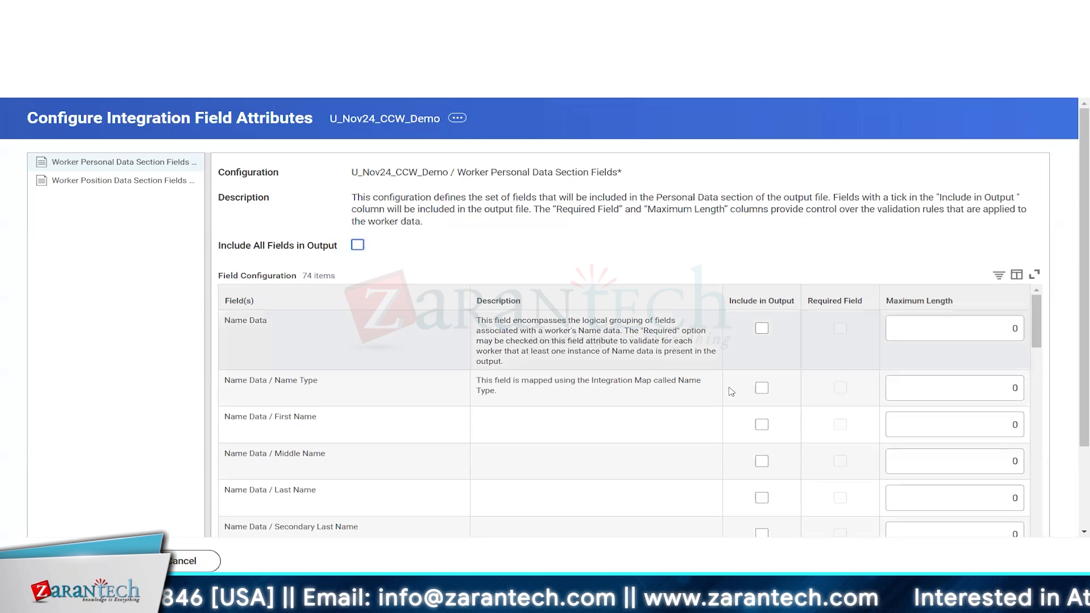
Step: Include Name Data, Name Type, Middle Name, Title, Gender, Birth Date and Country of Birth in the output
{"action": "left_click", "coordinate": [761, 388]}
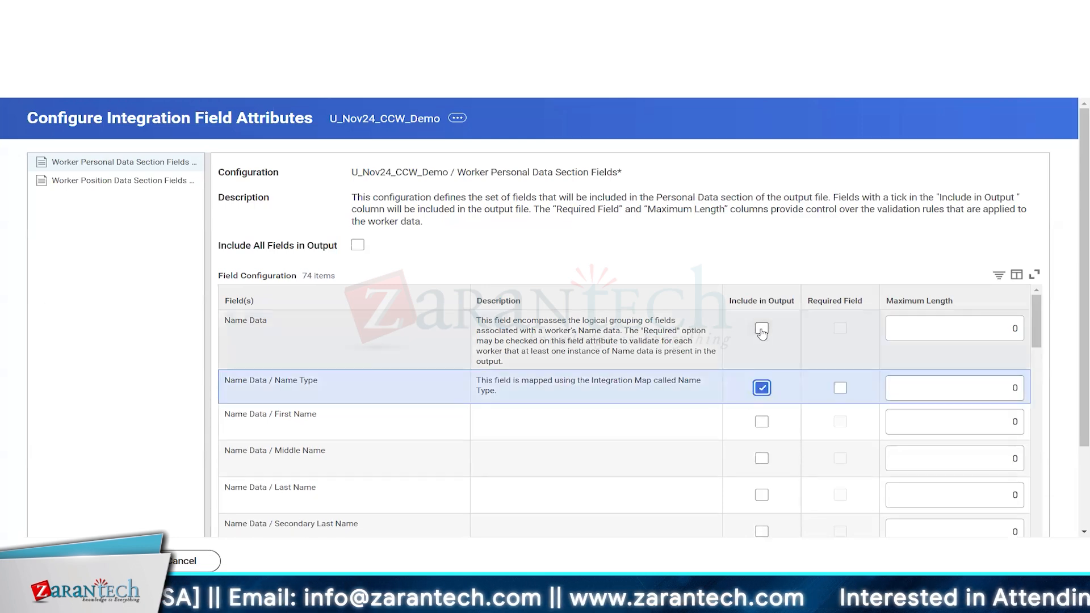
{"action": "left_click", "coordinate": [762, 330]}
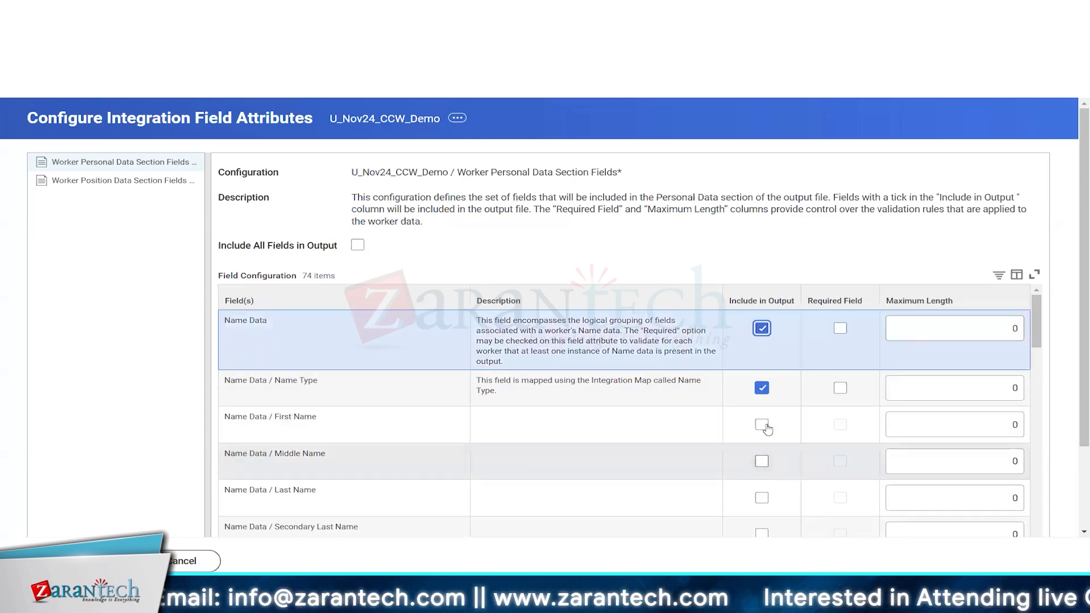
{"action": "left_click", "coordinate": [761, 461]}
{"action": "scroll", "coordinate": [764, 443], "scroll_direction": "down", "scroll_amount": 6}
{"action": "left_click", "coordinate": [762, 413]}
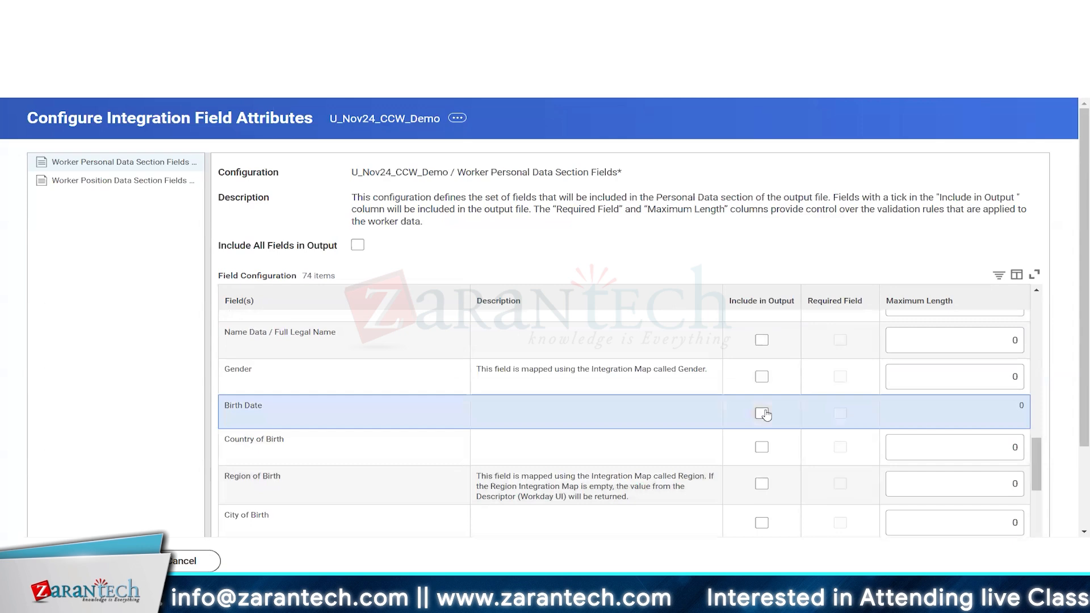
{"action": "left_click", "coordinate": [762, 378]}
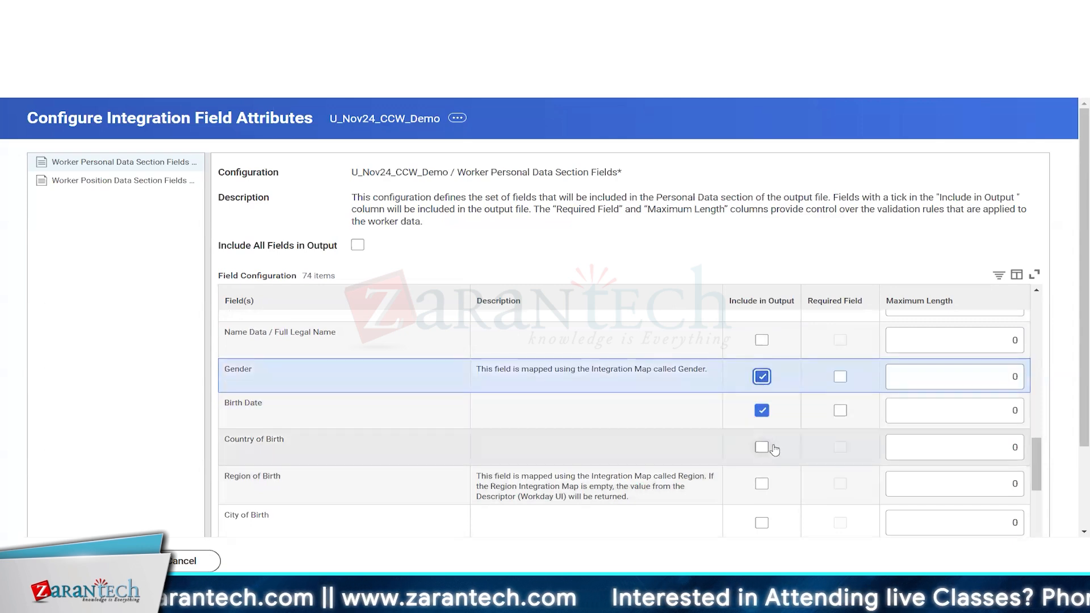
{"action": "left_click", "coordinate": [762, 447]}
{"action": "left_click", "coordinate": [555, 409]}
Step: Check the description of the Name Data field group and mark Name Data as a required field
{"action": "scroll", "coordinate": [556, 409], "scroll_direction": "up", "scroll_amount": 5}
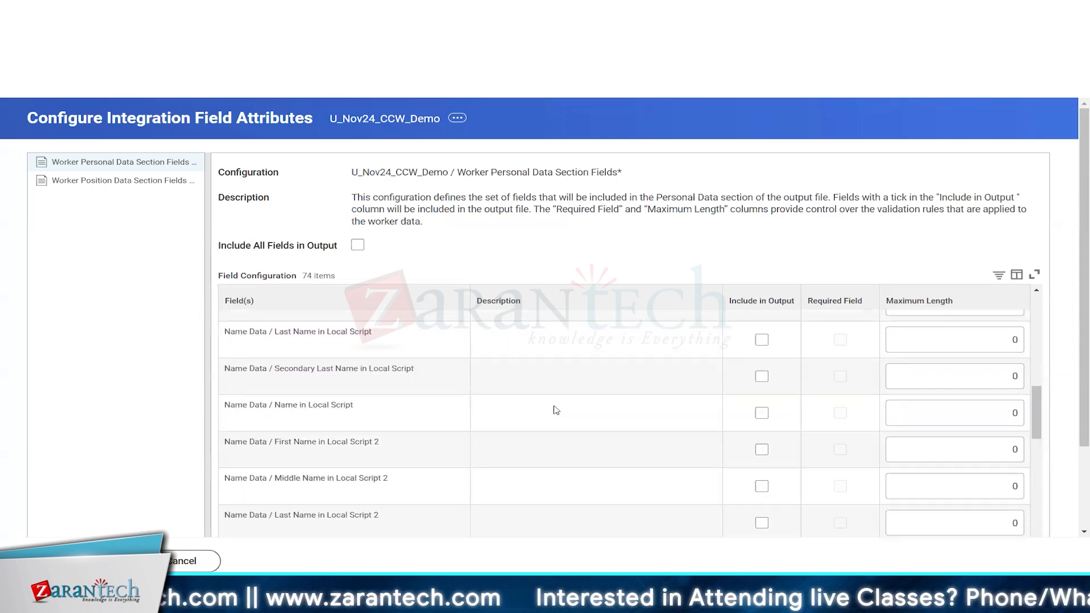
{"action": "scroll", "coordinate": [556, 410], "scroll_direction": "up", "scroll_amount": 5}
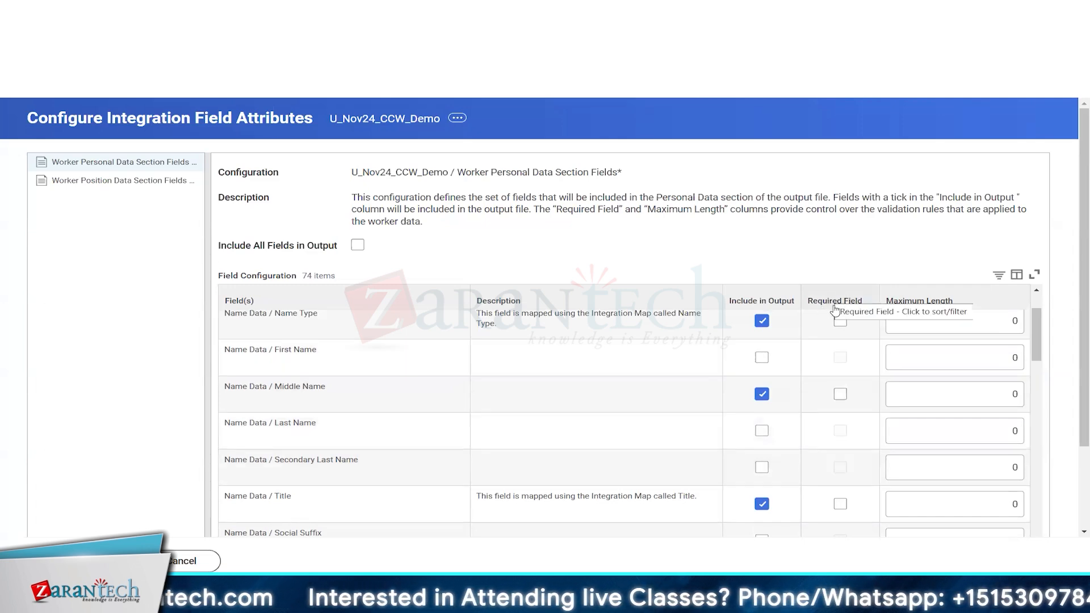
{"action": "scroll", "coordinate": [913, 334], "scroll_direction": "up", "scroll_amount": 2}
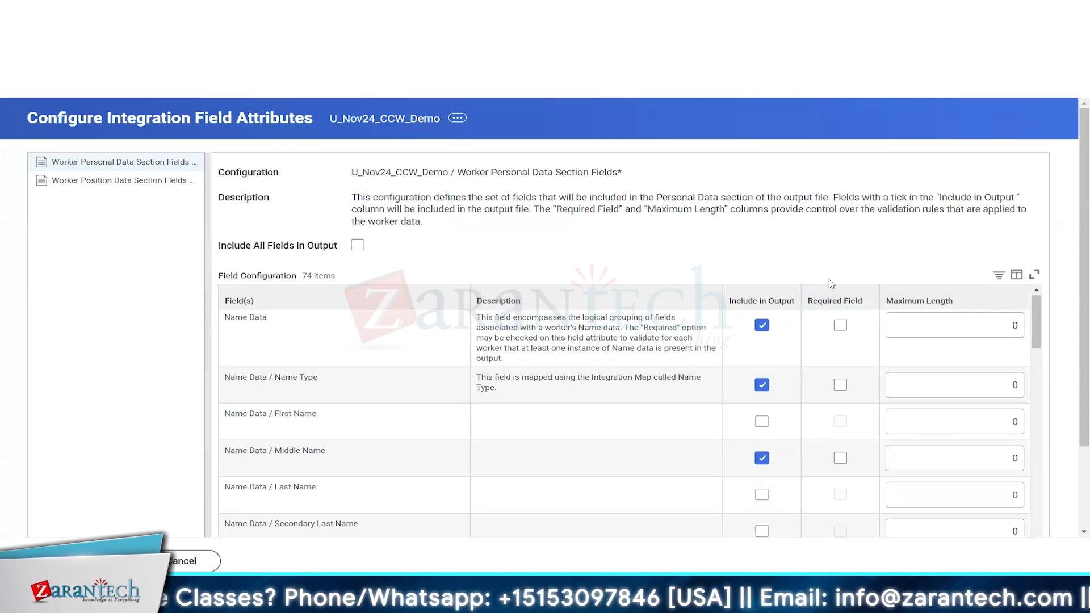
{"action": "scroll", "coordinate": [832, 284], "scroll_direction": "down", "scroll_amount": 1}
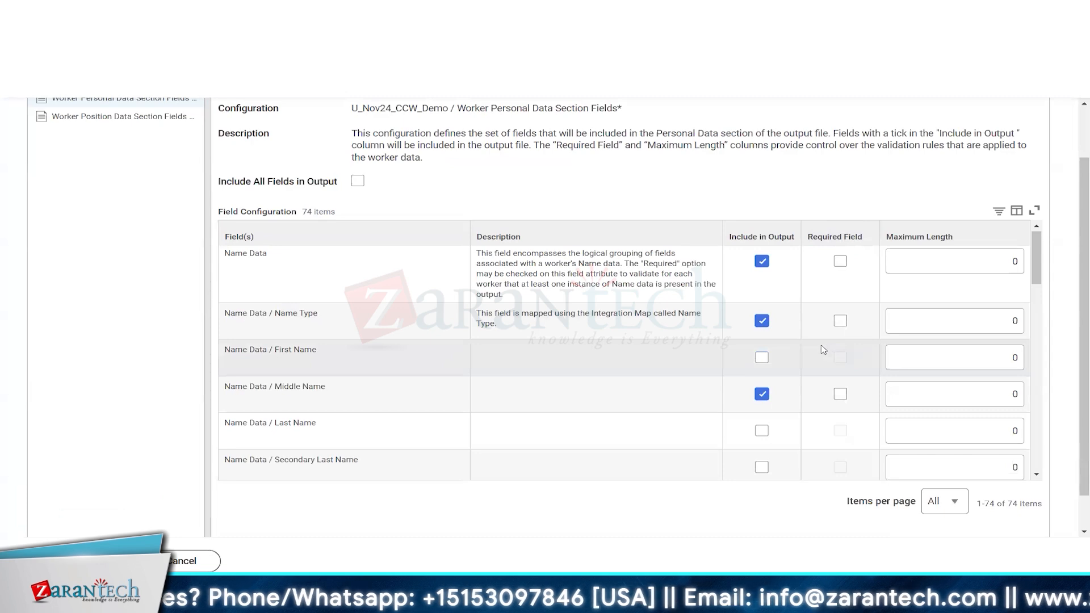
{"action": "left_click", "coordinate": [361, 277]}
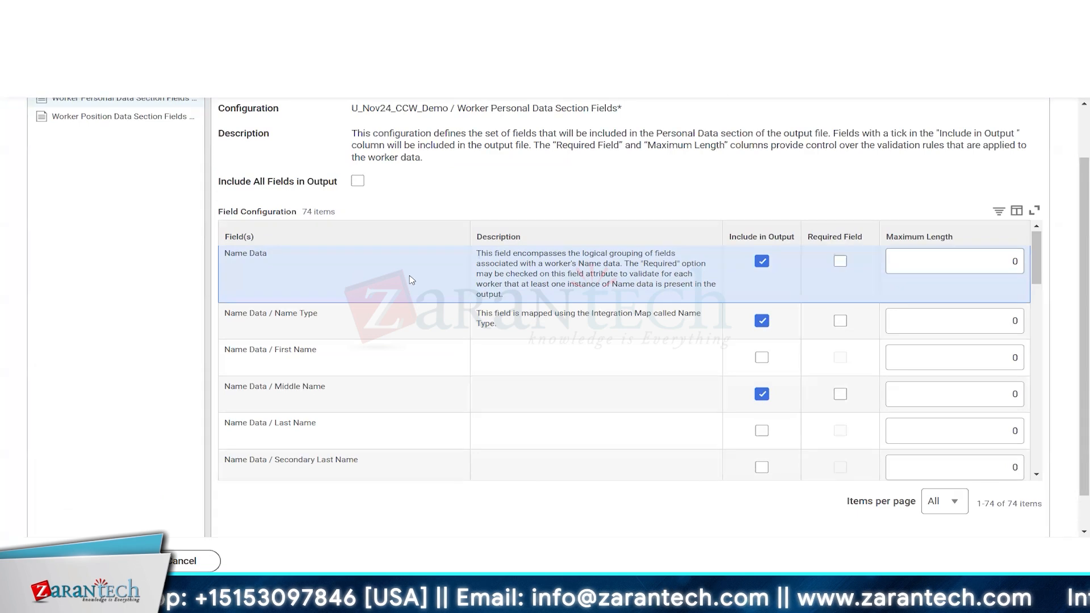
{"action": "double_click", "coordinate": [236, 254]}
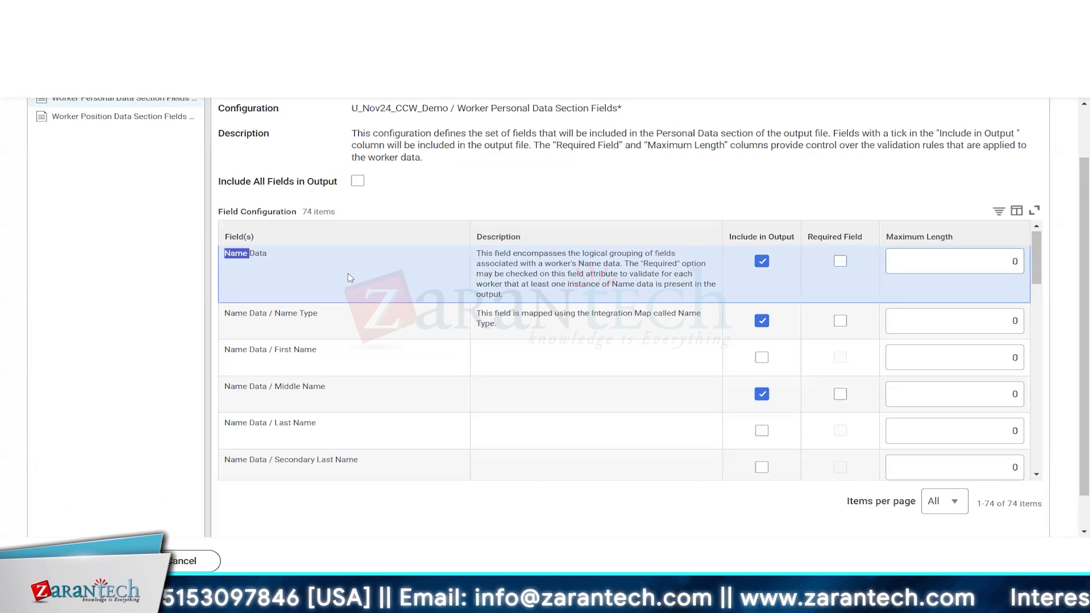
{"action": "left_click", "coordinate": [417, 280]}
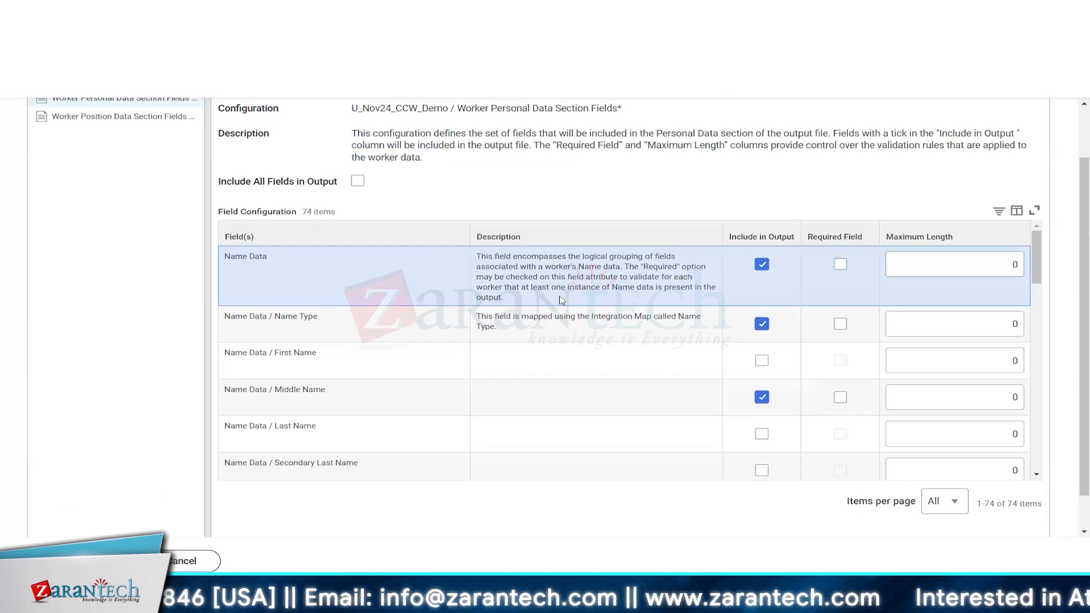
{"action": "scroll", "coordinate": [607, 309], "scroll_direction": "up", "scroll_amount": 2}
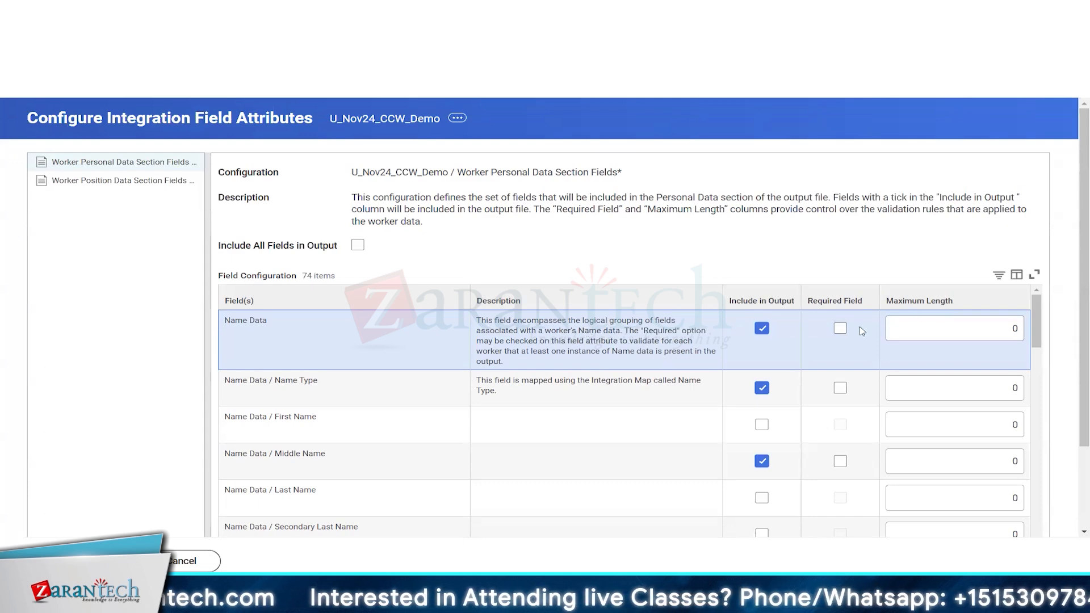
{"action": "left_click", "coordinate": [840, 329]}
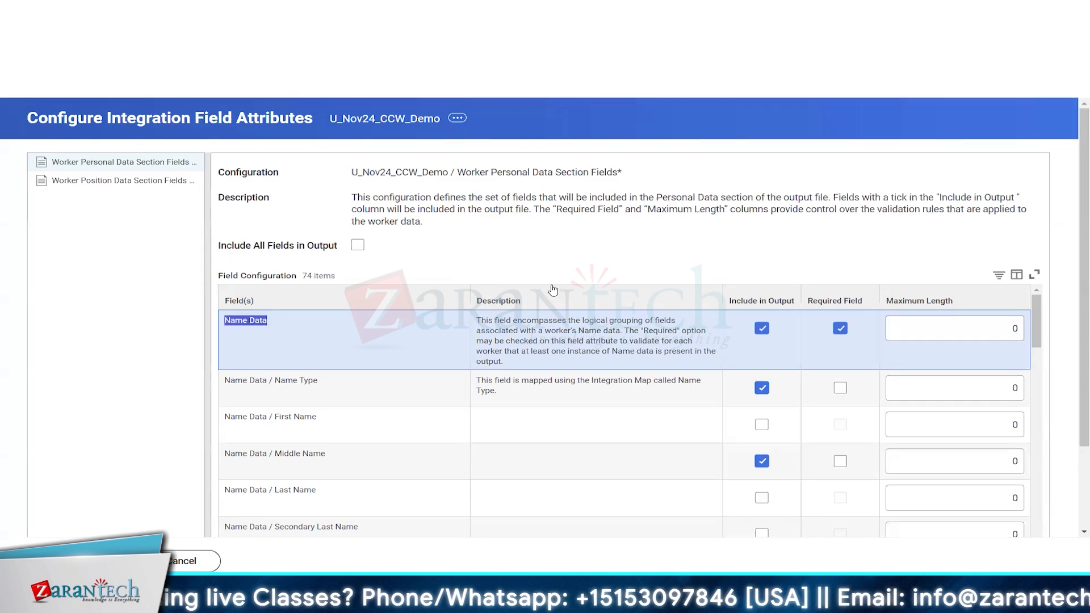
Step: Mark Birth Date as a required field in the personal data section
{"action": "scroll", "coordinate": [769, 358], "scroll_direction": "down", "scroll_amount": 5}
{"action": "scroll", "coordinate": [774, 394], "scroll_direction": "down", "scroll_amount": 2}
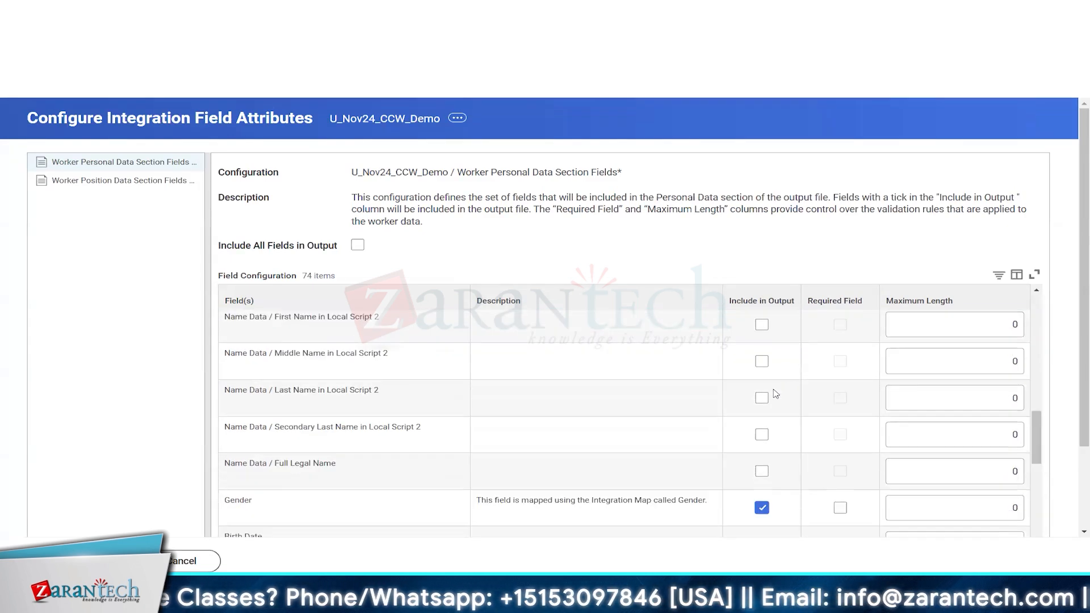
{"action": "scroll", "coordinate": [608, 458], "scroll_direction": "down", "scroll_amount": 4}
{"action": "scroll", "coordinate": [616, 358], "scroll_direction": "down", "scroll_amount": 3}
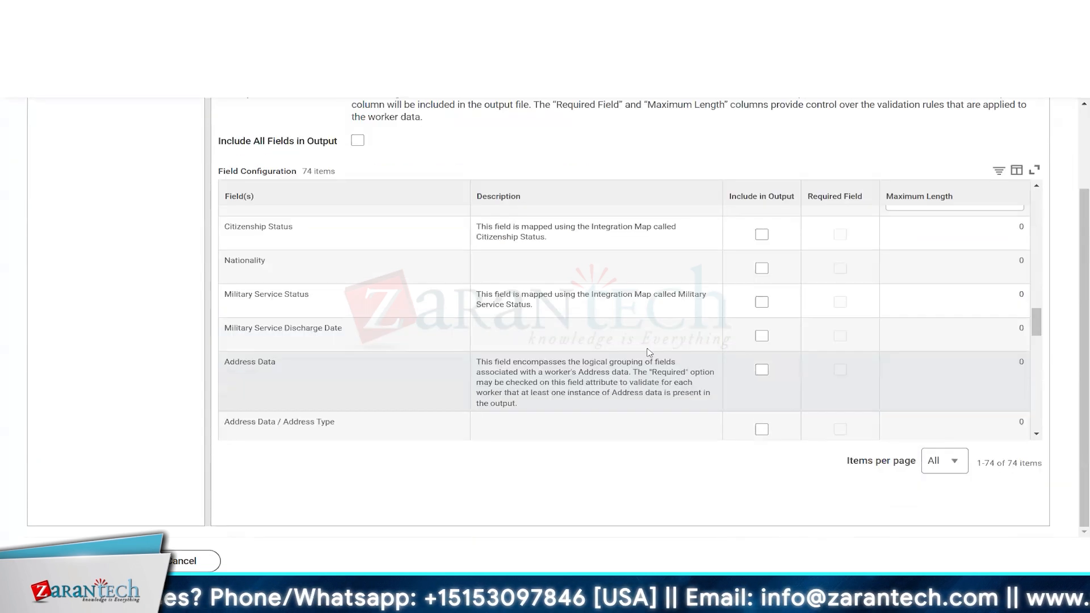
{"action": "left_click", "coordinate": [840, 353]}
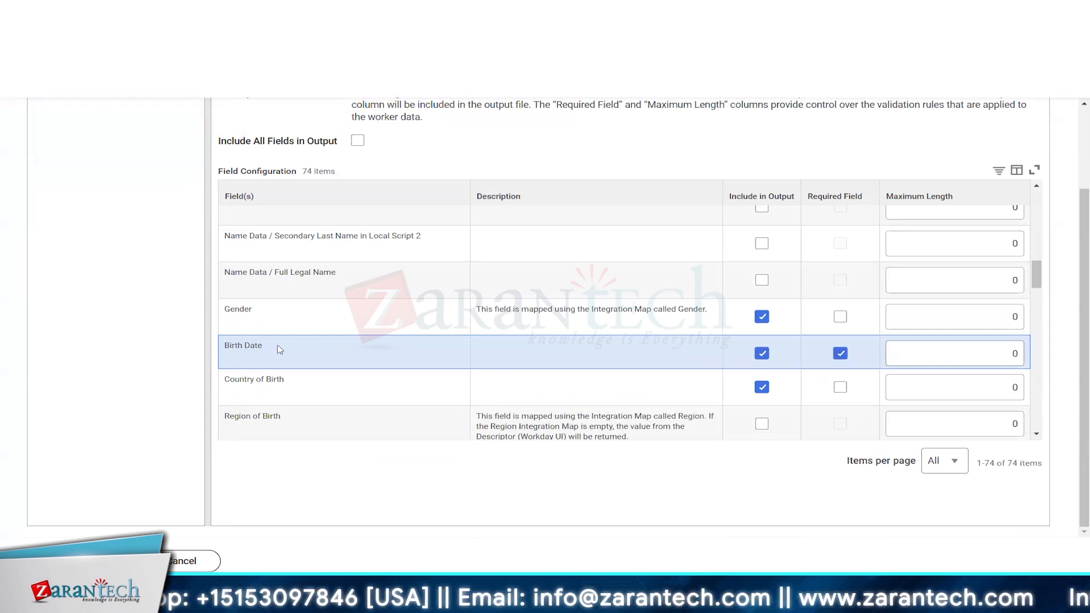
{"action": "left_click_drag", "start_coordinate": [230, 347], "coordinate": [267, 349]}
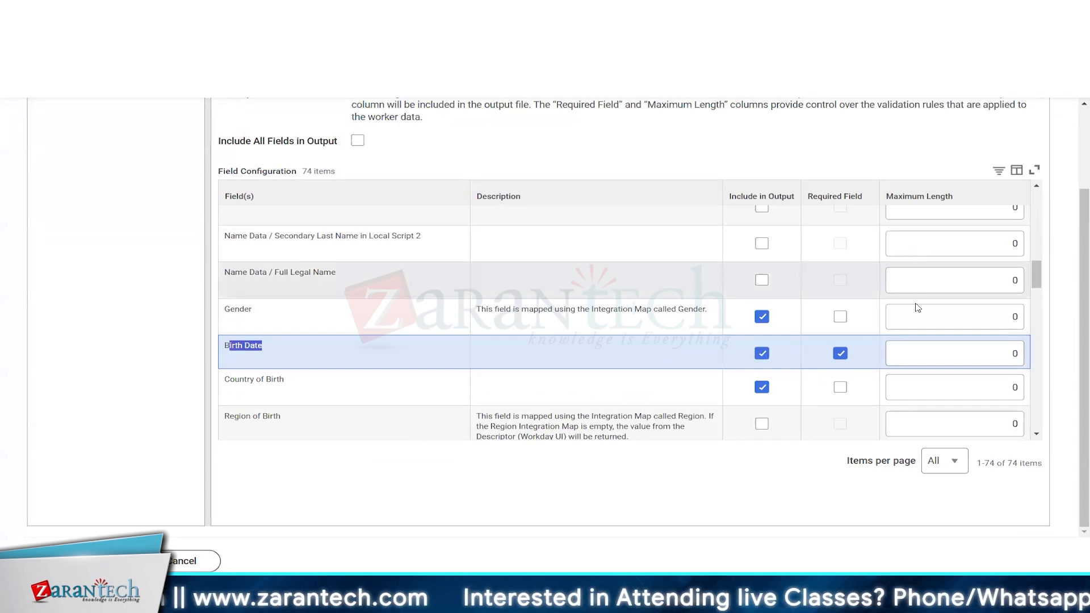
Step: Include City of Birth in the output and set its maximum length to 35
{"action": "triple_click", "coordinate": [954, 199]}
{"action": "left_click", "coordinate": [953, 300]}
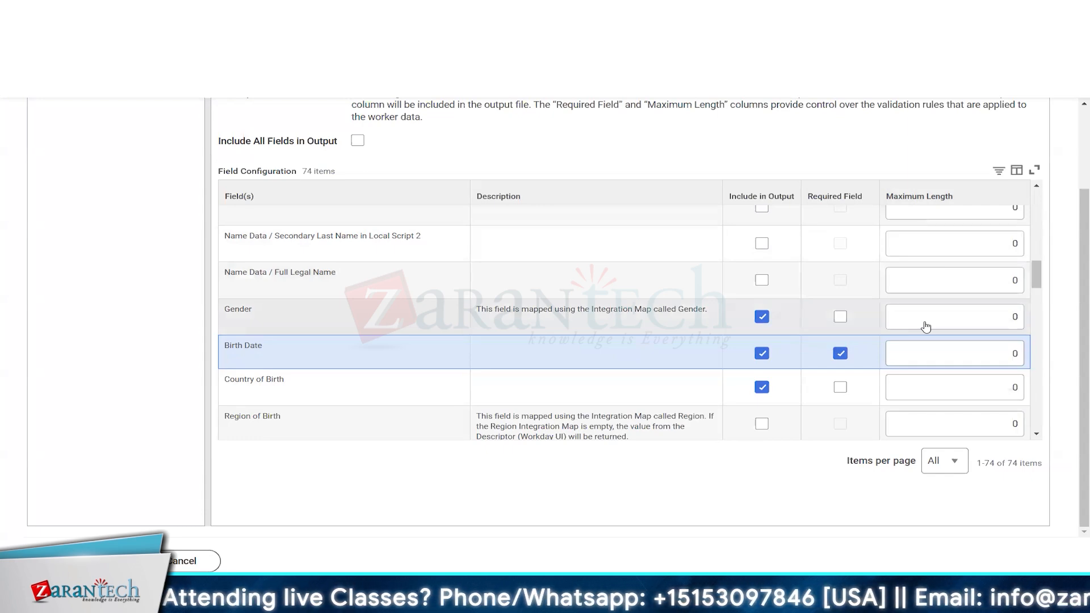
{"action": "scroll", "coordinate": [926, 327], "scroll_direction": "down", "scroll_amount": 1}
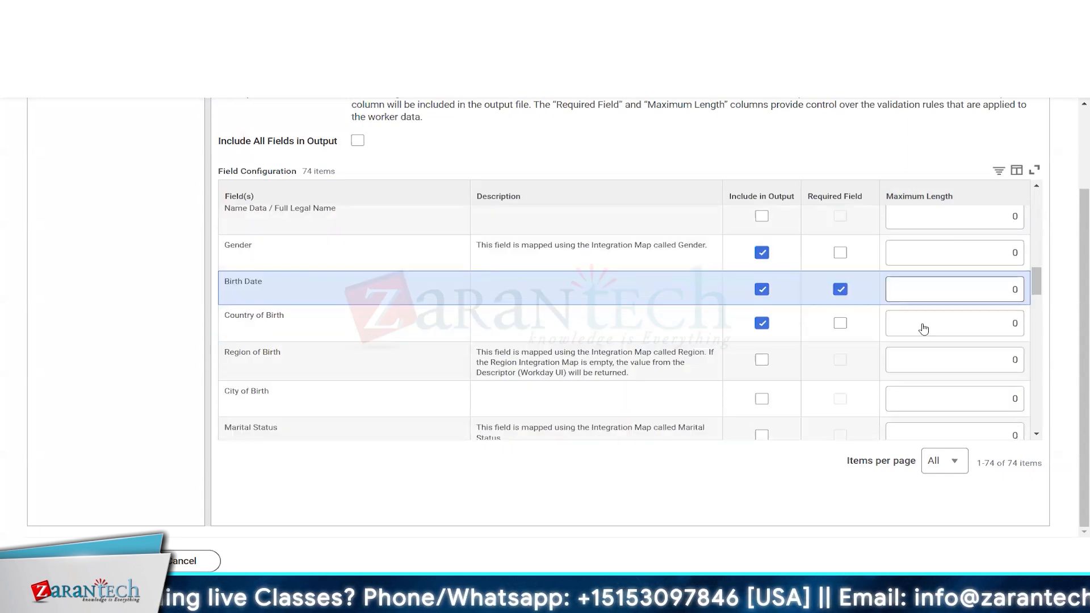
{"action": "scroll", "coordinate": [924, 329], "scroll_direction": "down", "scroll_amount": 2}
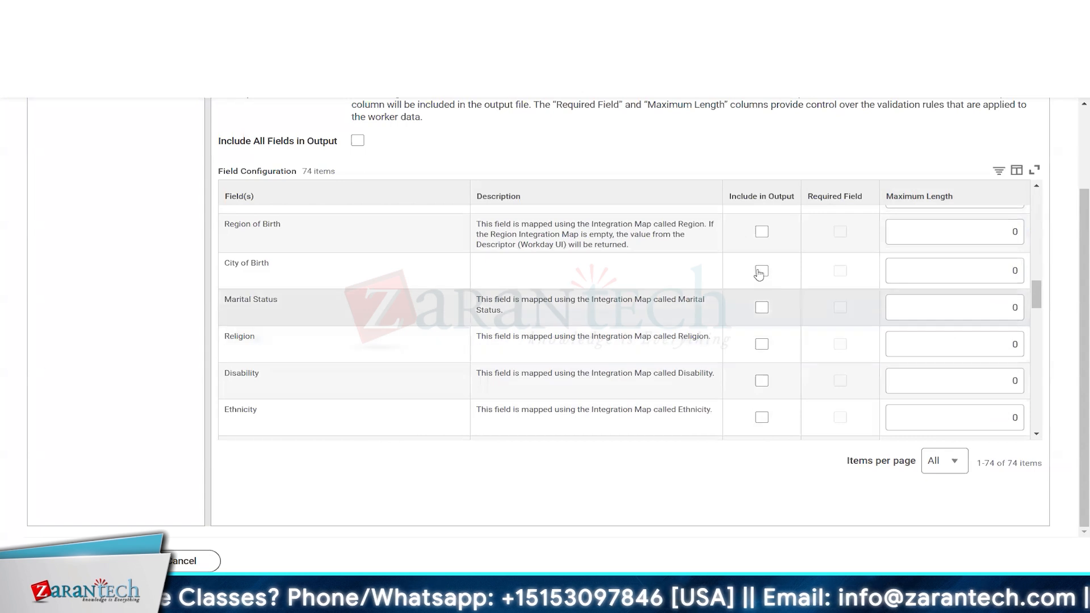
{"action": "left_click", "coordinate": [762, 270]}
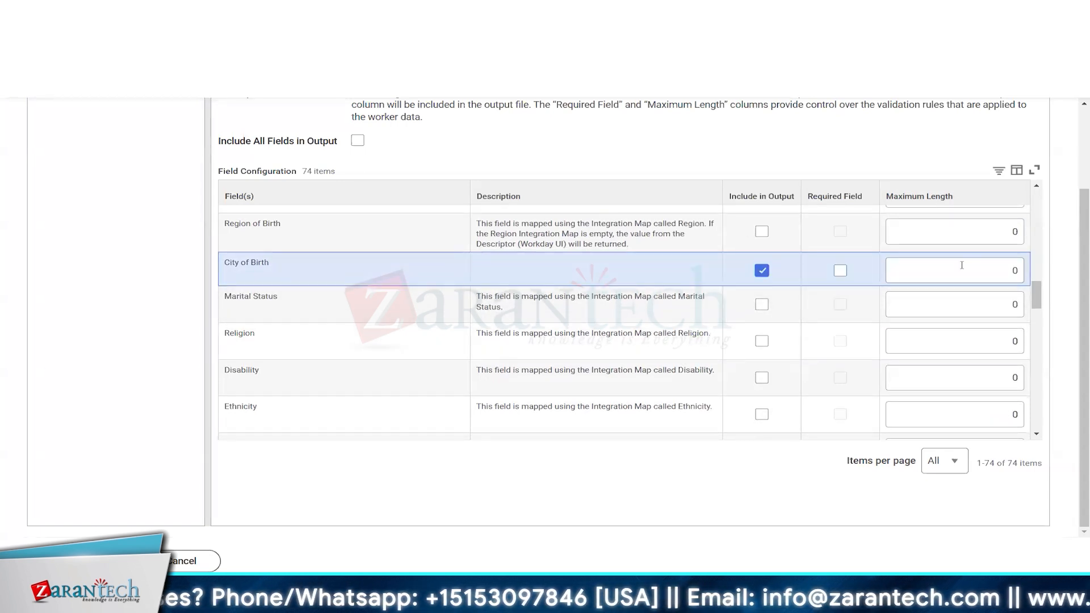
{"action": "left_click", "coordinate": [933, 273]}
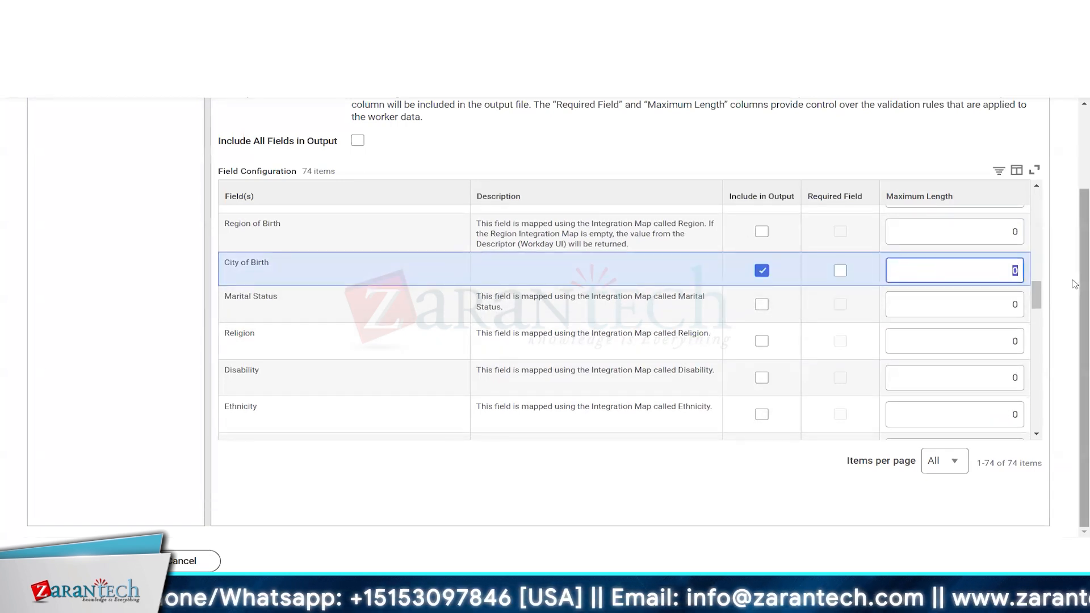
{"action": "type", "text": "35"}
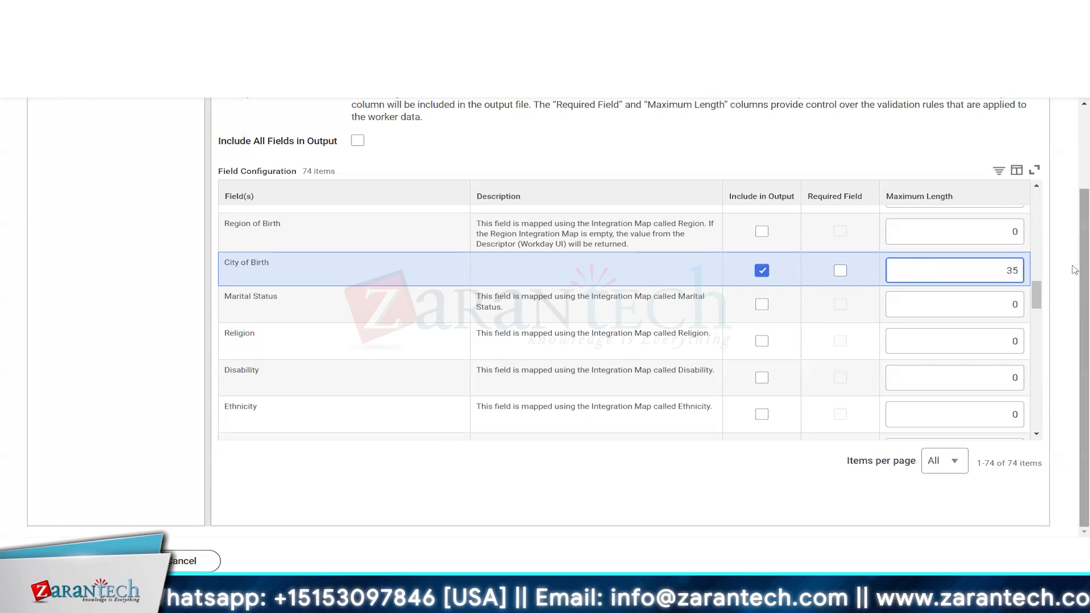
{"action": "left_click", "coordinate": [675, 263]}
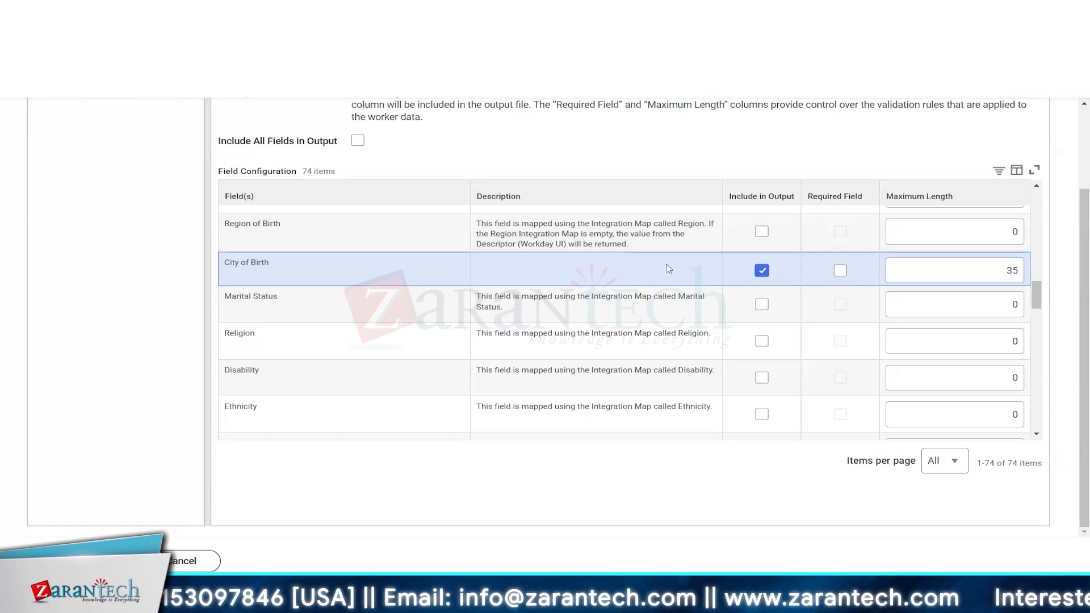
{"action": "double_click", "coordinate": [1005, 270]}
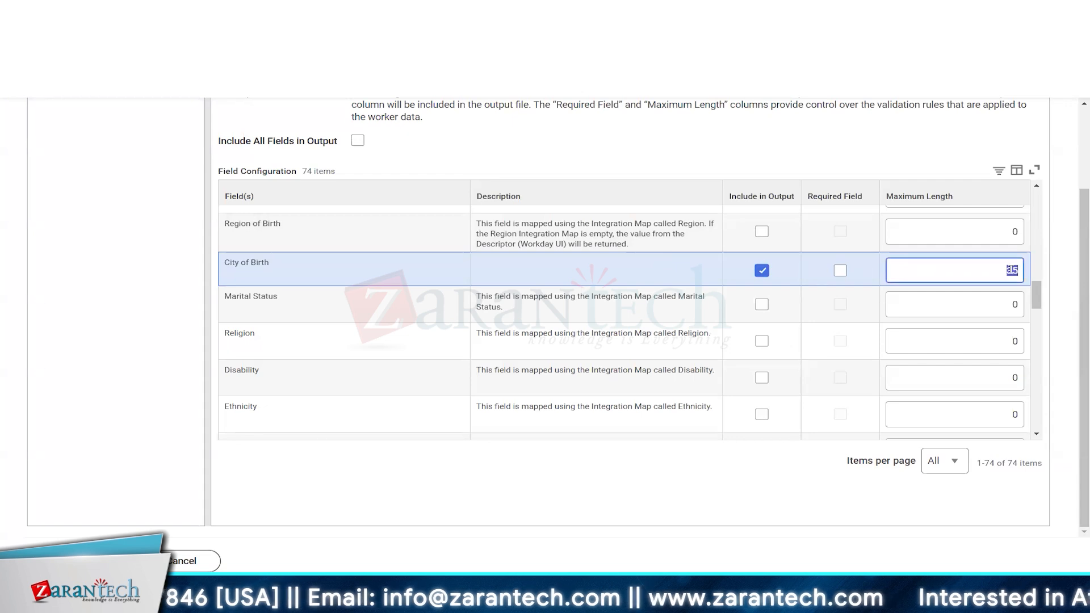
{"action": "left_click", "coordinate": [588, 269]}
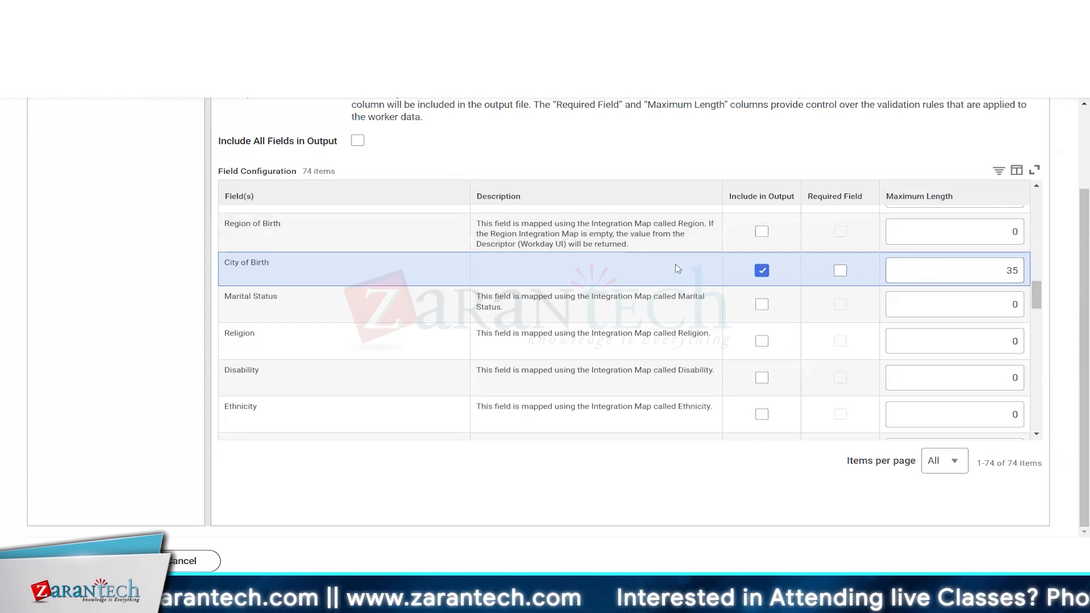
{"action": "triple_click", "coordinate": [245, 262]}
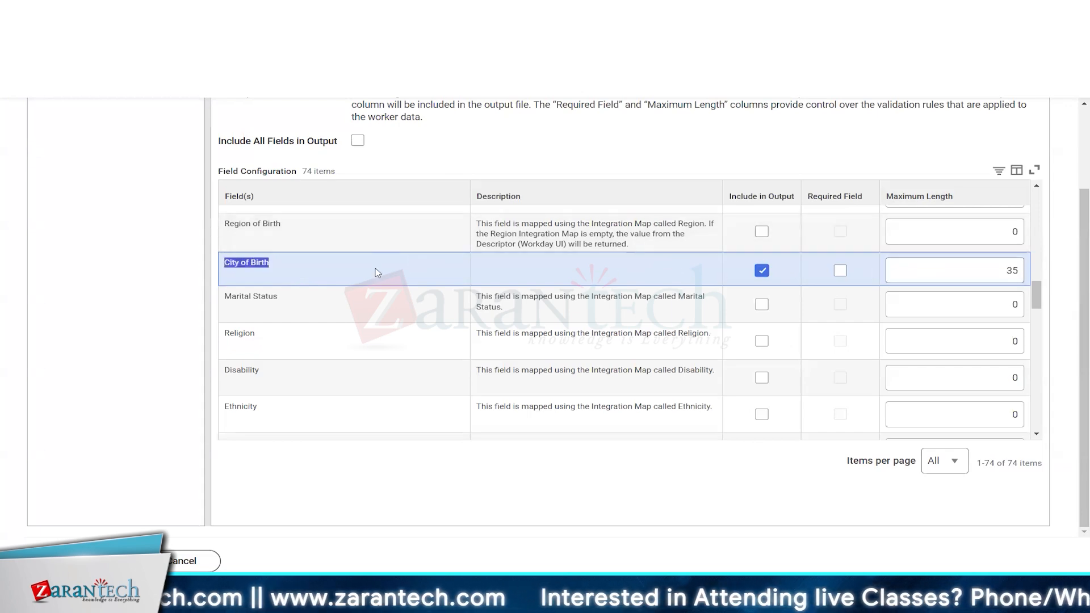
Step: Include Marital Status in the output of the Worker Personal Data Section Fields
{"action": "scroll", "coordinate": [432, 272], "scroll_direction": "down", "scroll_amount": 2}
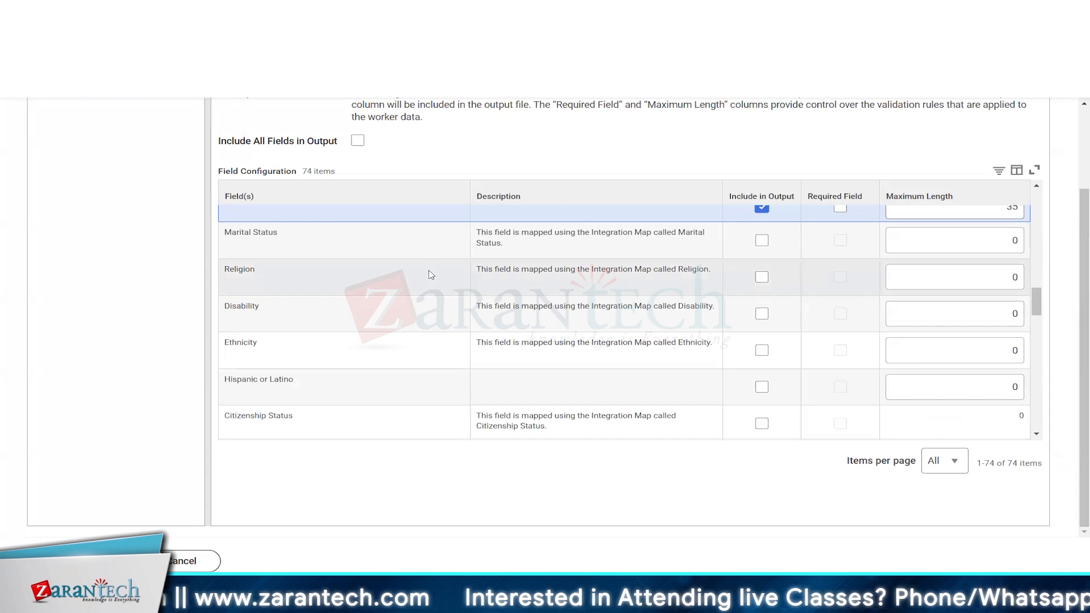
{"action": "scroll", "coordinate": [431, 275], "scroll_direction": "up", "scroll_amount": 2}
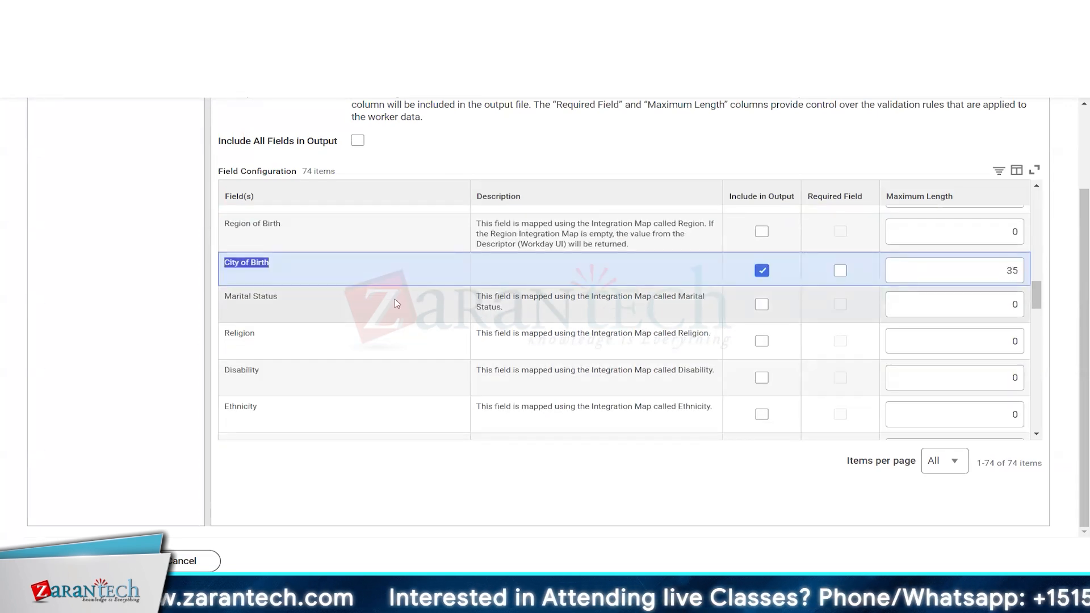
{"action": "left_click", "coordinate": [761, 304]}
{"action": "scroll", "coordinate": [365, 189], "scroll_direction": "up", "scroll_amount": 2}
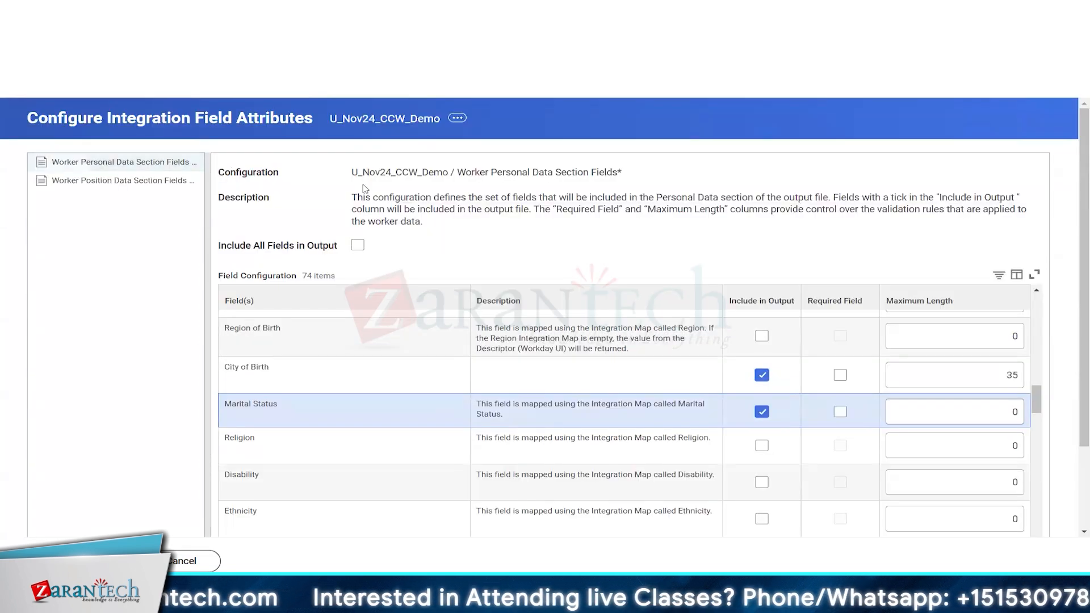
{"action": "scroll", "coordinate": [369, 193], "scroll_direction": "down", "scroll_amount": 1}
{"action": "scroll", "coordinate": [400, 328], "scroll_direction": "up", "scroll_amount": 3}
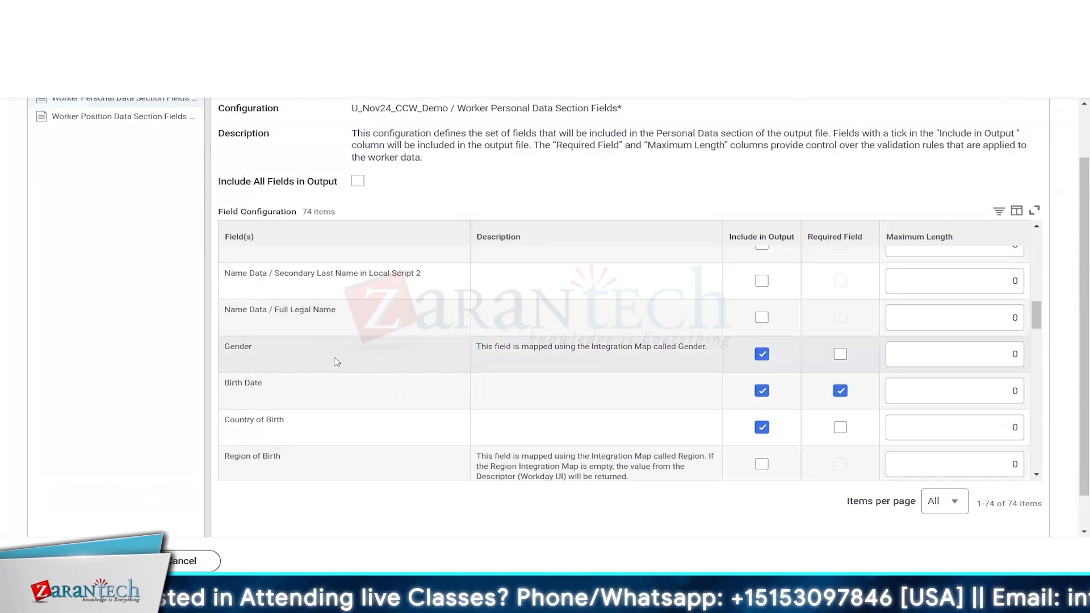
{"action": "scroll", "coordinate": [309, 243], "scroll_direction": "up", "scroll_amount": 1}
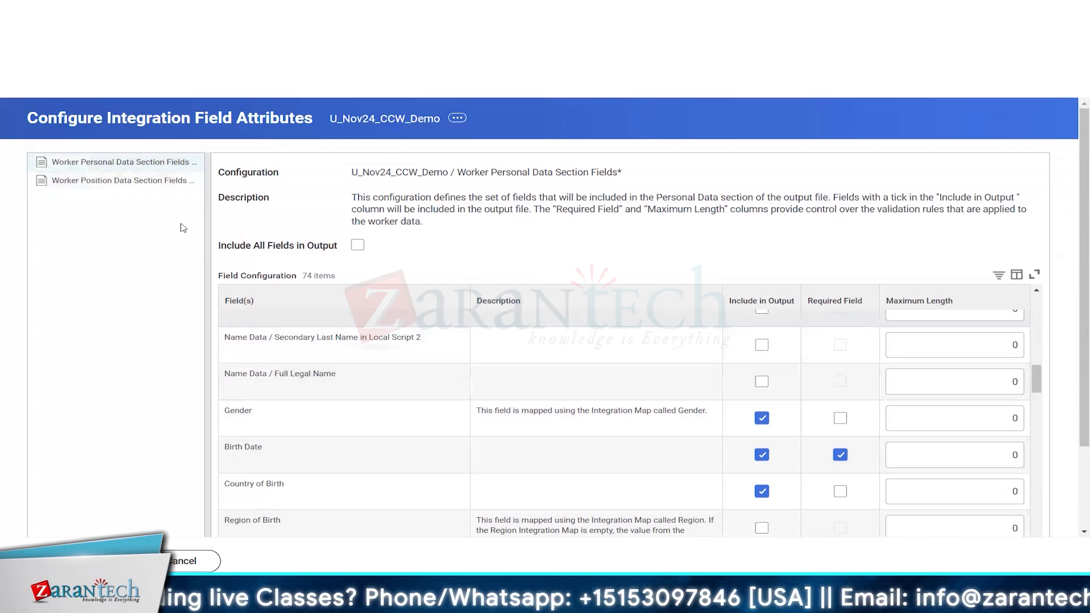
Step: Open the Worker Position Data Section Fields and examine the description and supported values of the Operation field
{"action": "left_click", "coordinate": [120, 182]}
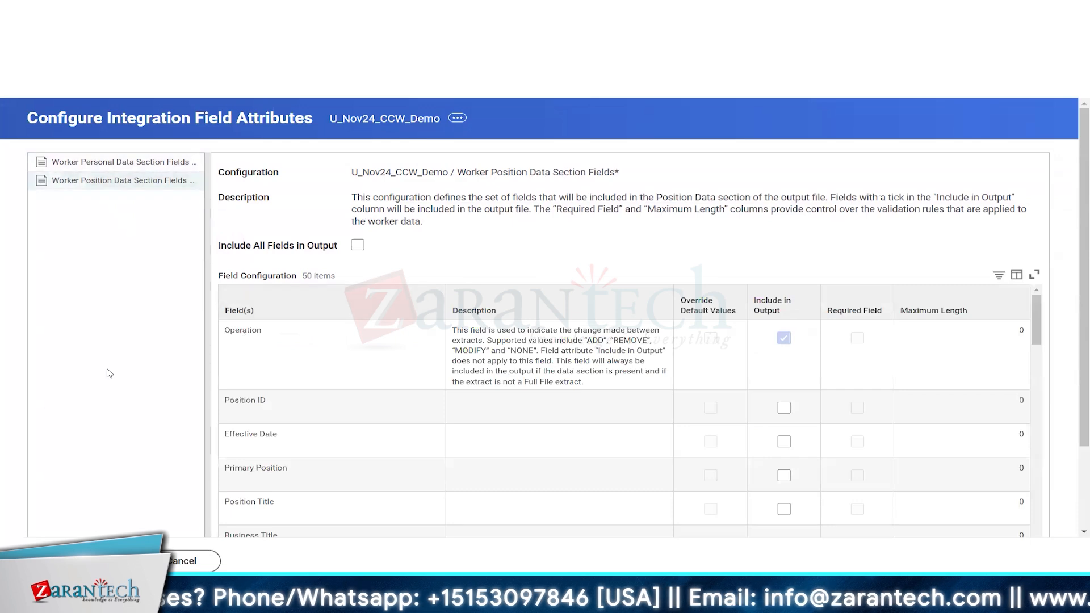
{"action": "scroll", "coordinate": [244, 333], "scroll_direction": "down", "scroll_amount": 1}
{"action": "left_click", "coordinate": [513, 285]}
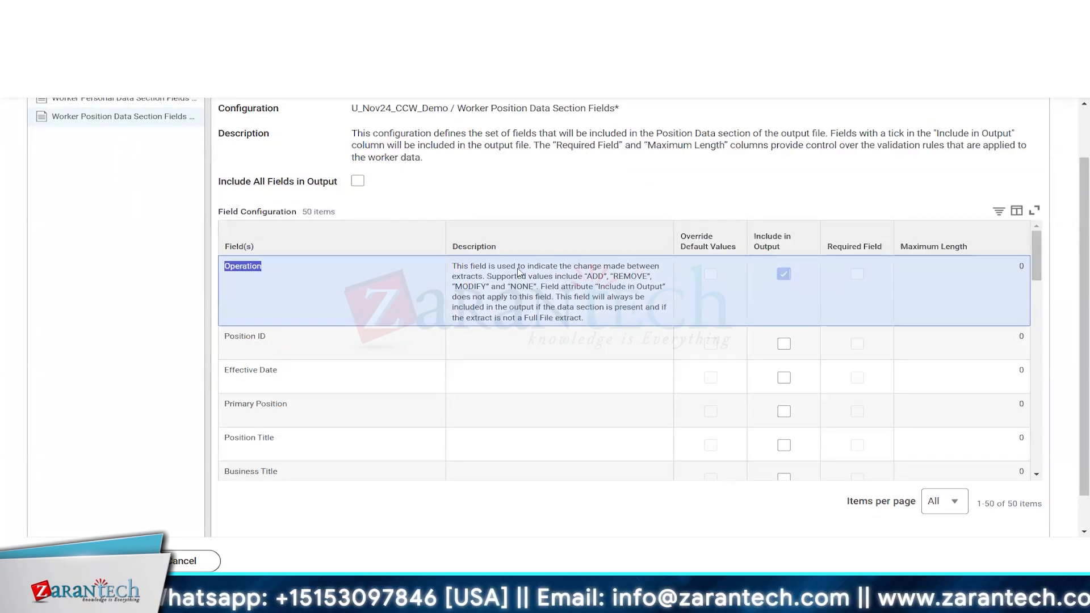
{"action": "left_click_drag", "start_coordinate": [477, 277], "coordinate": [502, 307]}
{"action": "left_click", "coordinate": [784, 274]}
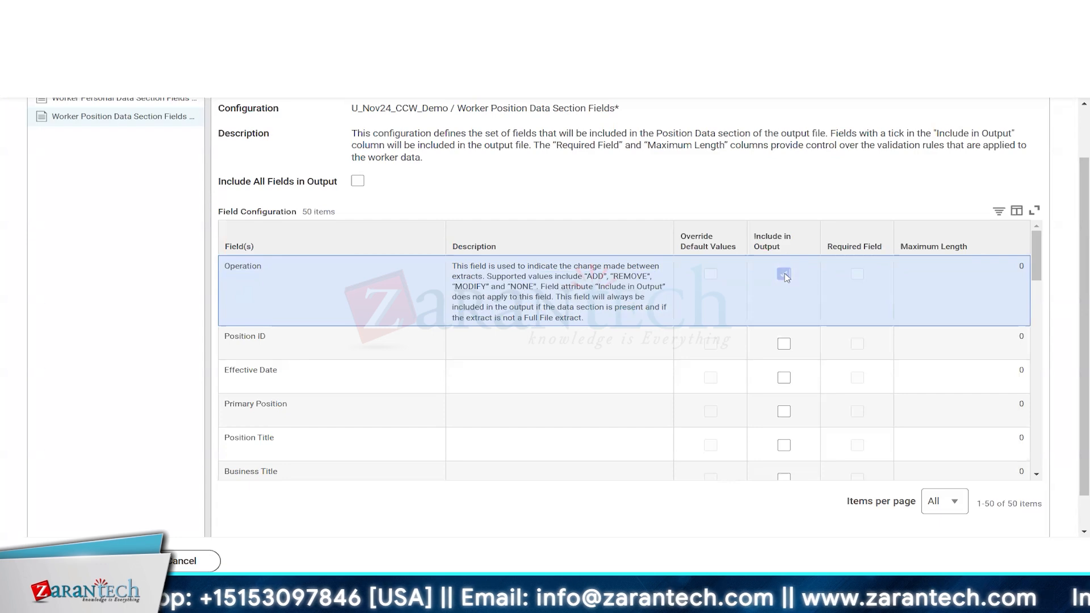
{"action": "scroll", "coordinate": [779, 284], "scroll_direction": "up", "scroll_amount": 1}
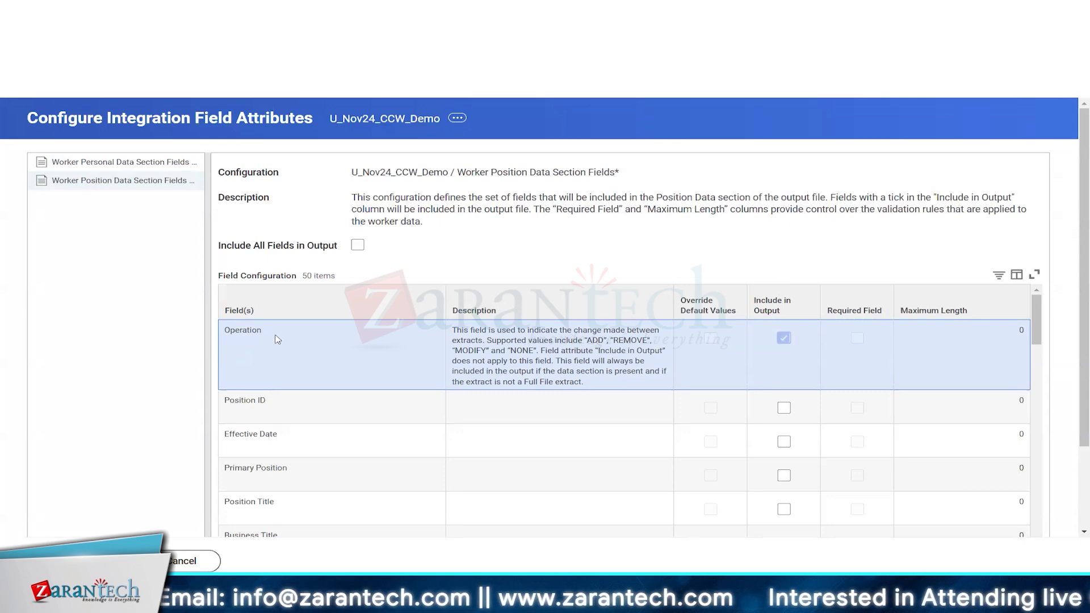
{"action": "double_click", "coordinate": [244, 331]}
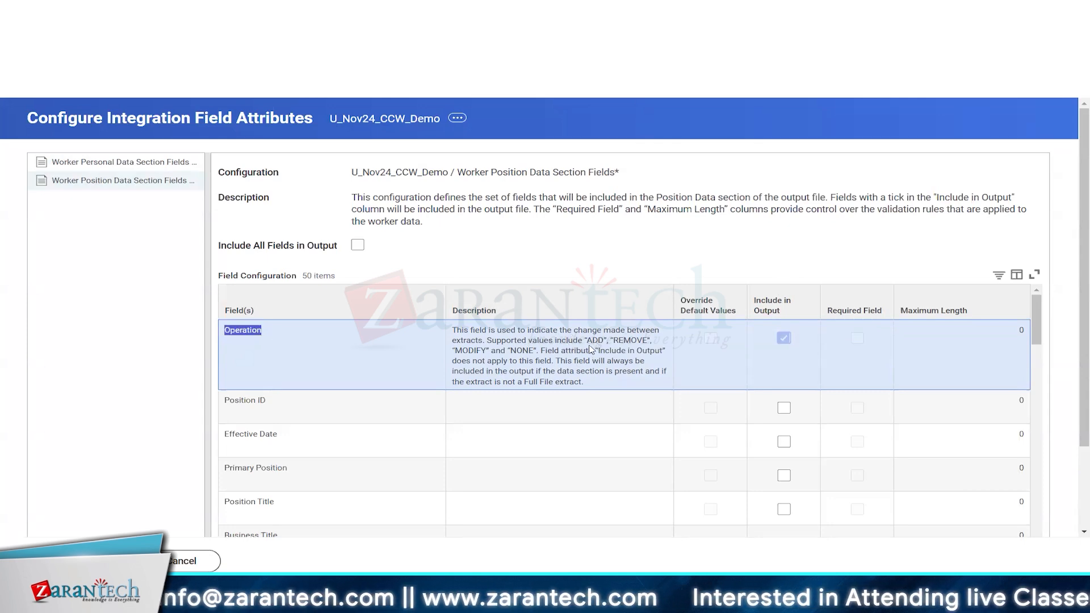
{"action": "left_click_drag", "start_coordinate": [588, 340], "coordinate": [535, 351]}
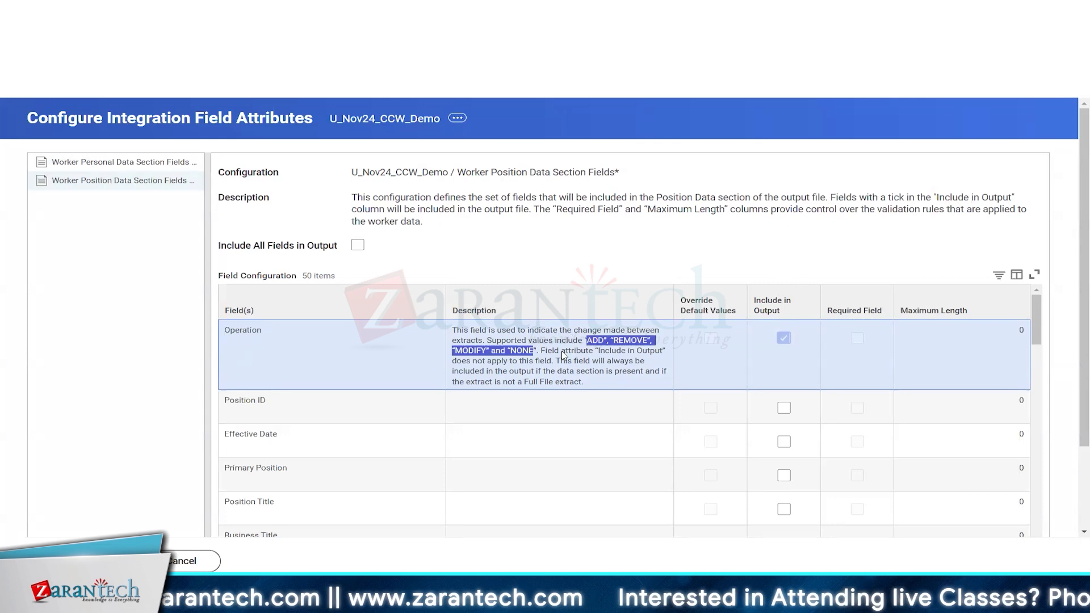
{"action": "left_click", "coordinate": [557, 353]}
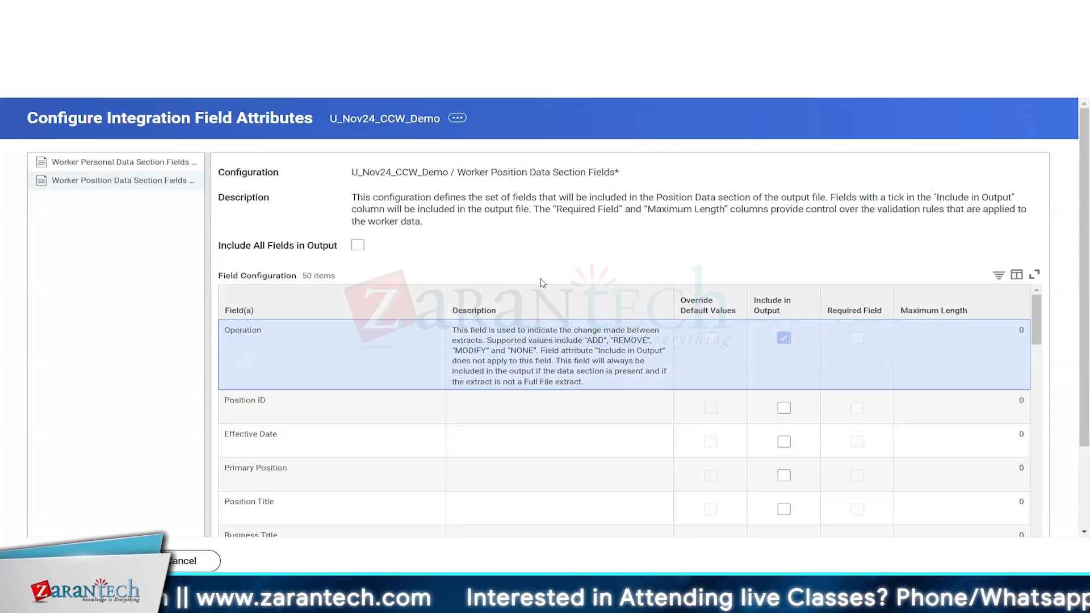
Step: Include Position Title, Business Title, Position Time Type, Default Weekly Hours and Pay Rate Type in the position data output
{"action": "scroll", "coordinate": [557, 353], "scroll_direction": "down", "scroll_amount": 2}
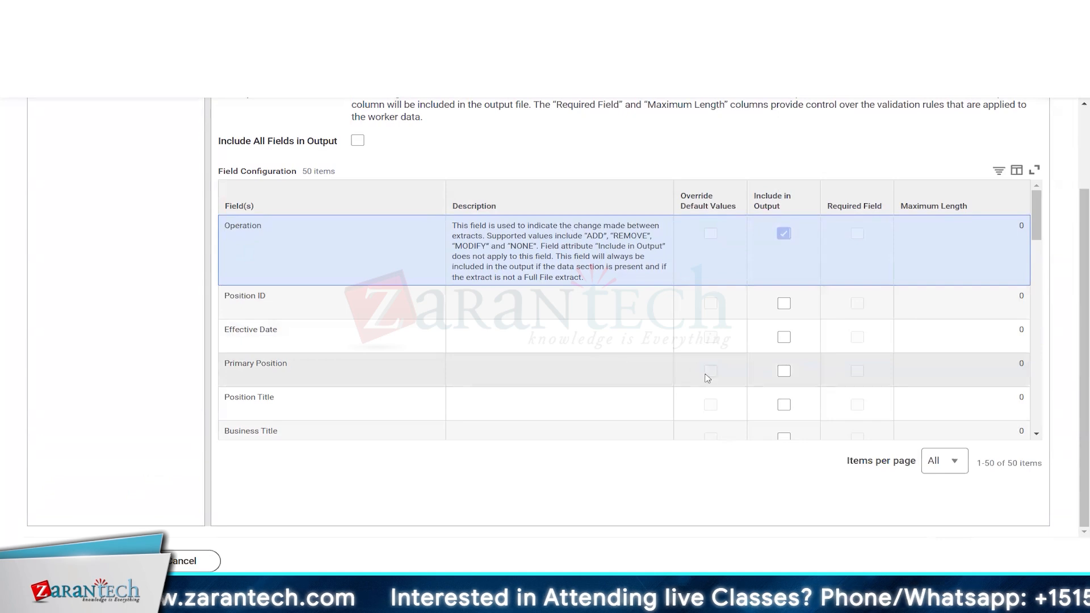
{"action": "left_click", "coordinate": [784, 404]}
{"action": "scroll", "coordinate": [737, 376], "scroll_direction": "down", "scroll_amount": 1}
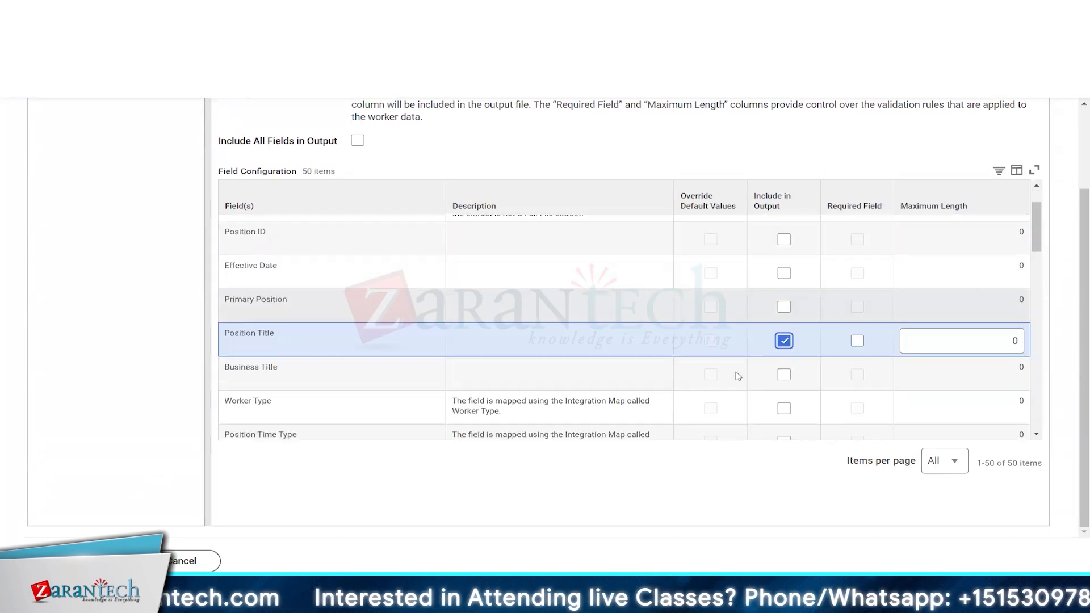
{"action": "left_click", "coordinate": [784, 375]}
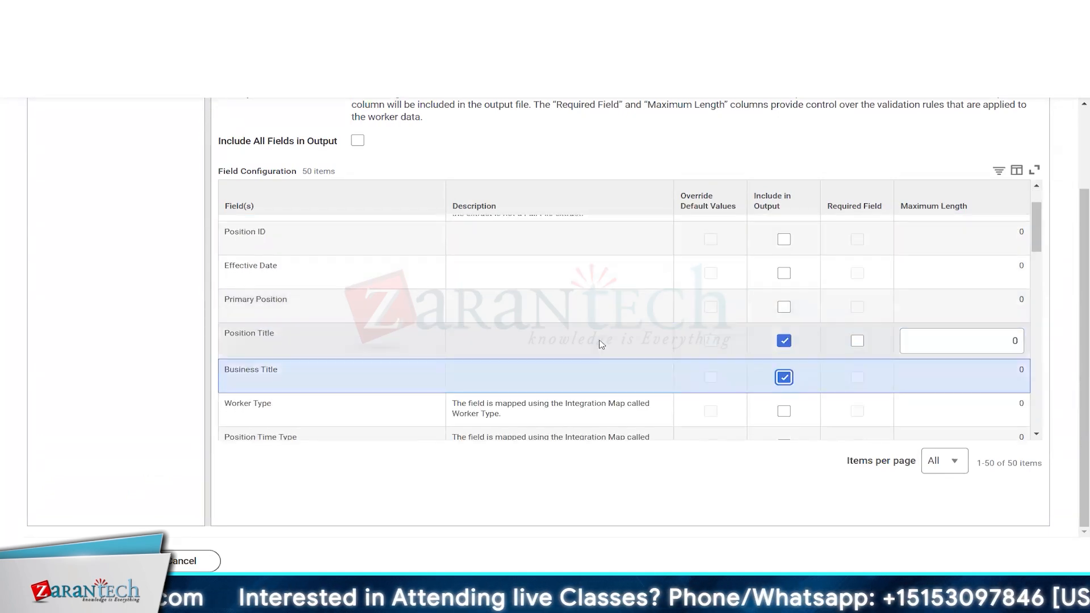
{"action": "scroll", "coordinate": [784, 376], "scroll_direction": "down", "scroll_amount": 1}
{"action": "left_click", "coordinate": [786, 381]}
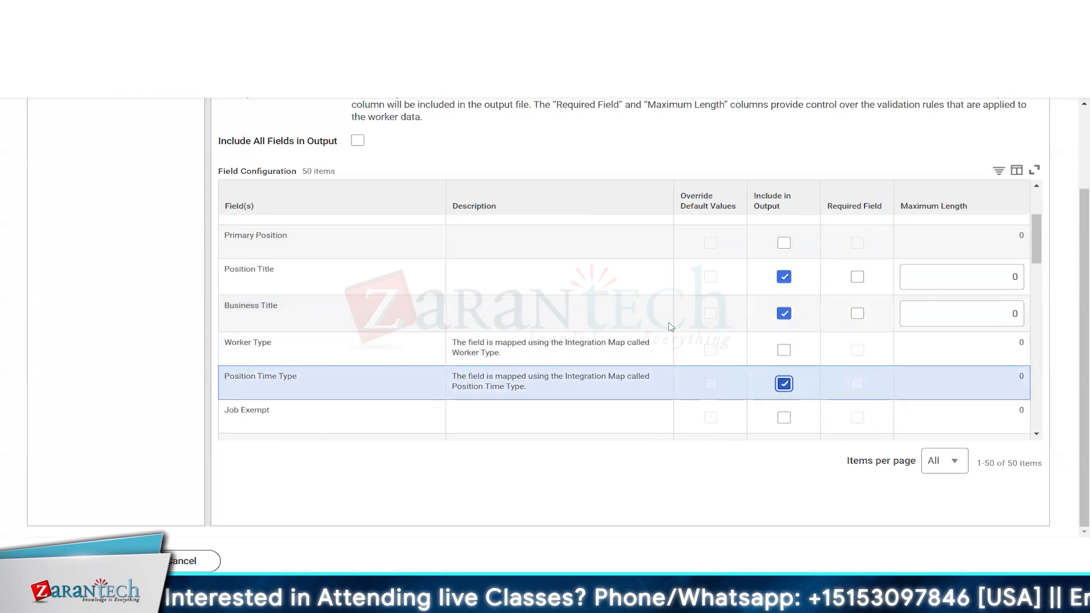
{"action": "scroll", "coordinate": [775, 357], "scroll_direction": "down", "scroll_amount": 2}
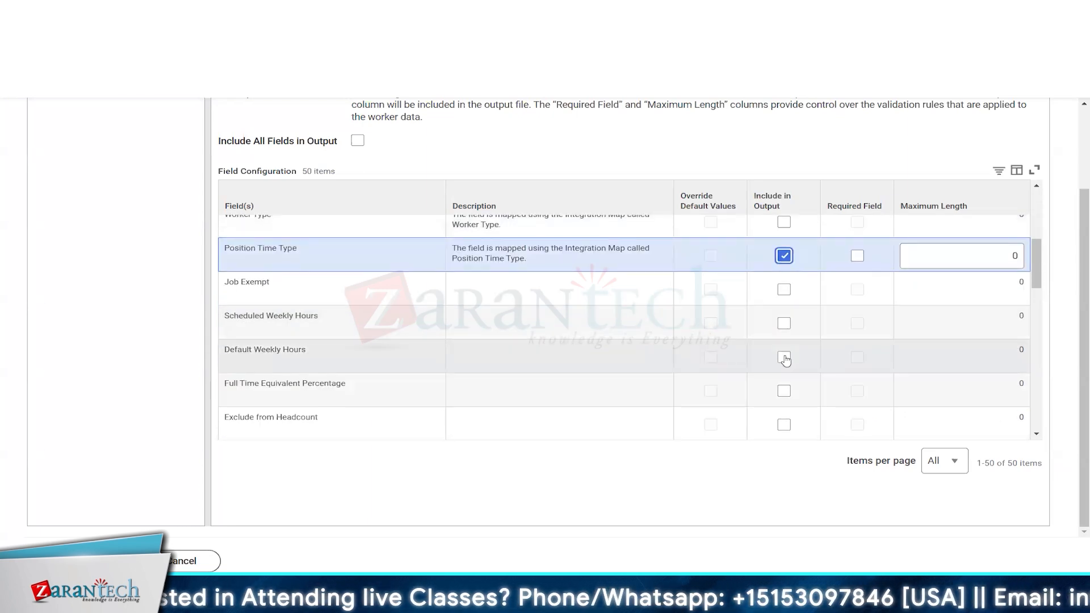
{"action": "left_click", "coordinate": [784, 358]}
{"action": "scroll", "coordinate": [783, 358], "scroll_direction": "down", "scroll_amount": 2}
{"action": "left_click", "coordinate": [784, 336]}
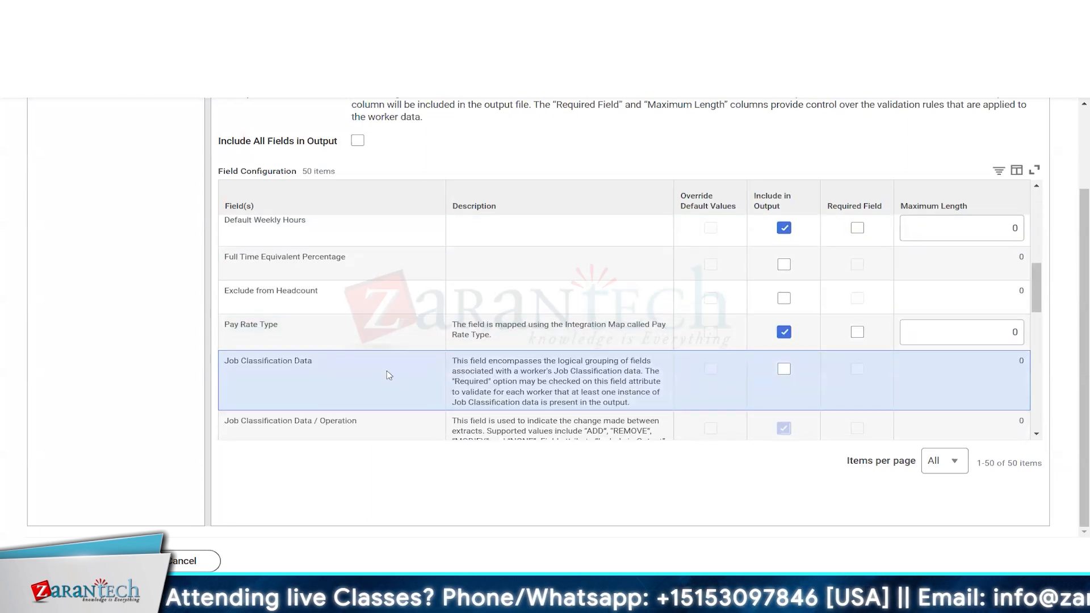
Step: Save the integration field attributes and review the saved personal and position data section fields
{"action": "scroll", "coordinate": [388, 374], "scroll_direction": "down", "scroll_amount": 10}
{"action": "scroll", "coordinate": [388, 378], "scroll_direction": "down", "scroll_amount": 5}
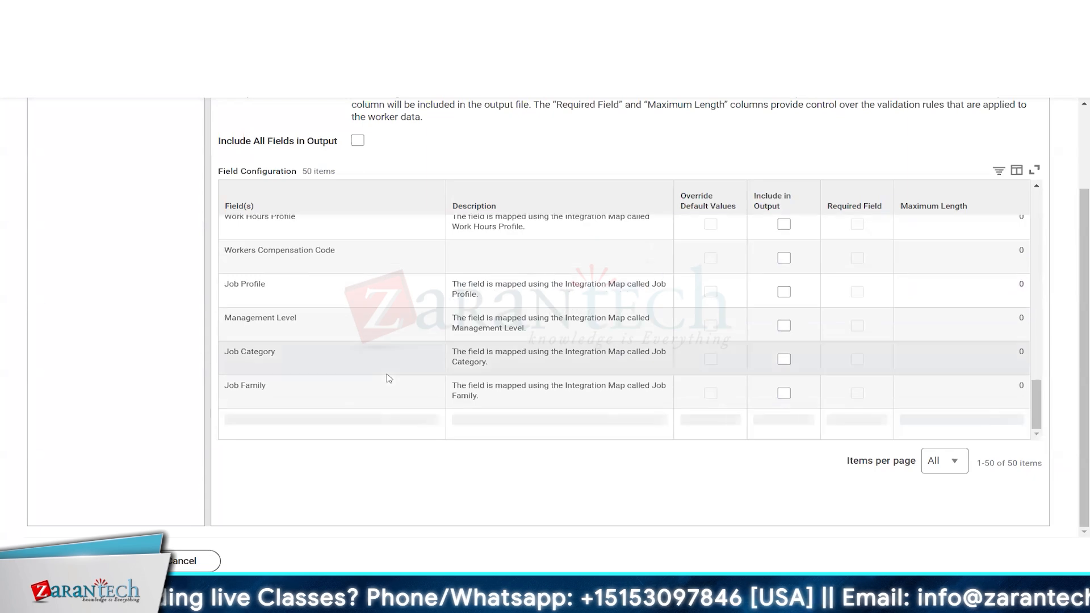
{"action": "scroll", "coordinate": [51, 511], "scroll_direction": "up", "scroll_amount": 2}
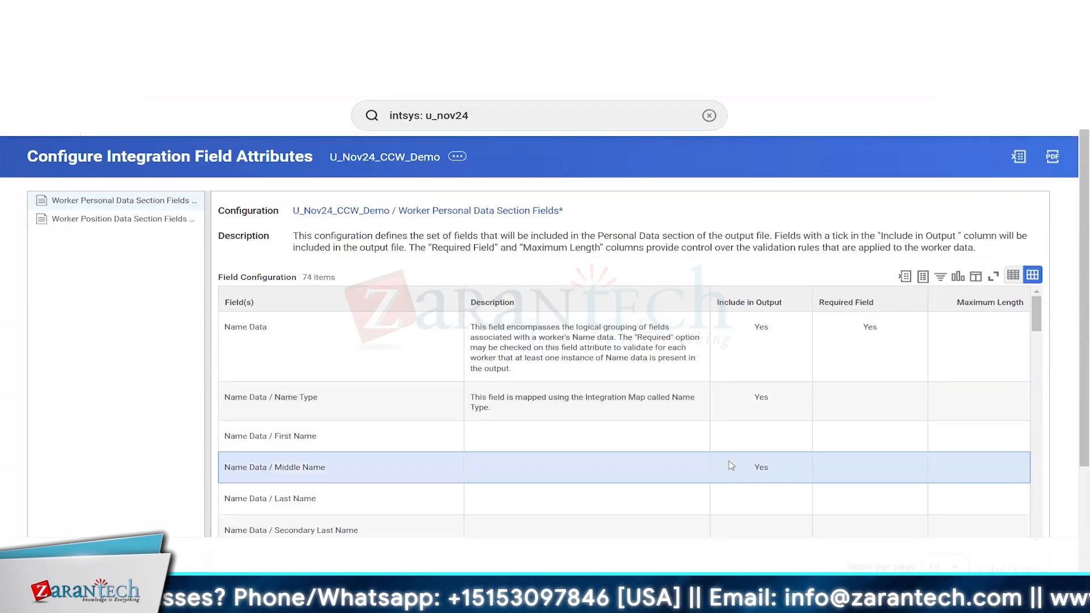
{"action": "scroll", "coordinate": [732, 466], "scroll_direction": "down", "scroll_amount": 5}
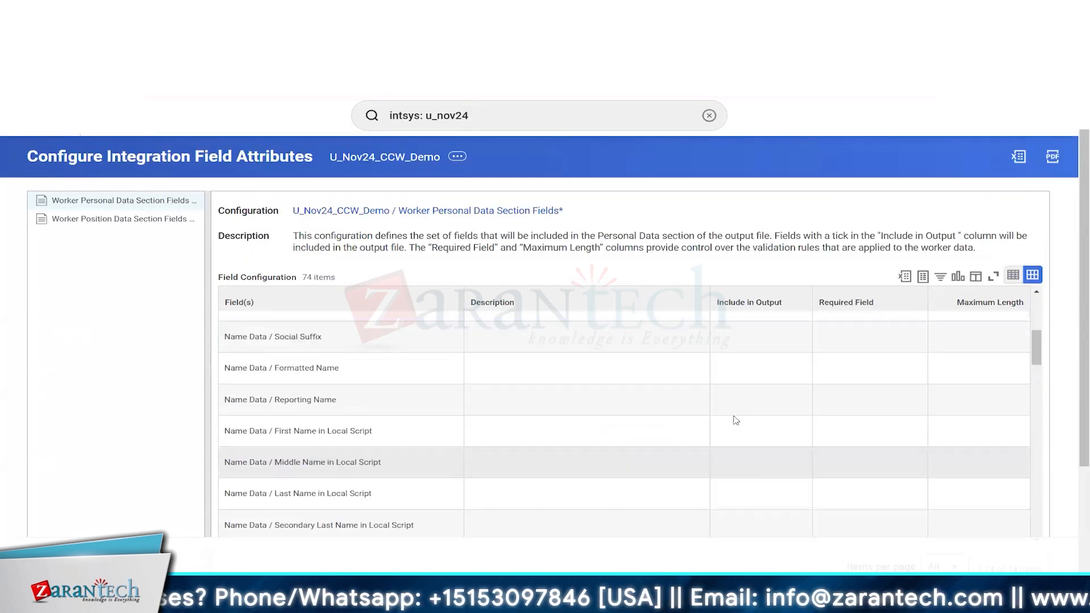
{"action": "scroll", "coordinate": [738, 400], "scroll_direction": "up", "scroll_amount": 1}
{"action": "left_click", "coordinate": [142, 223]}
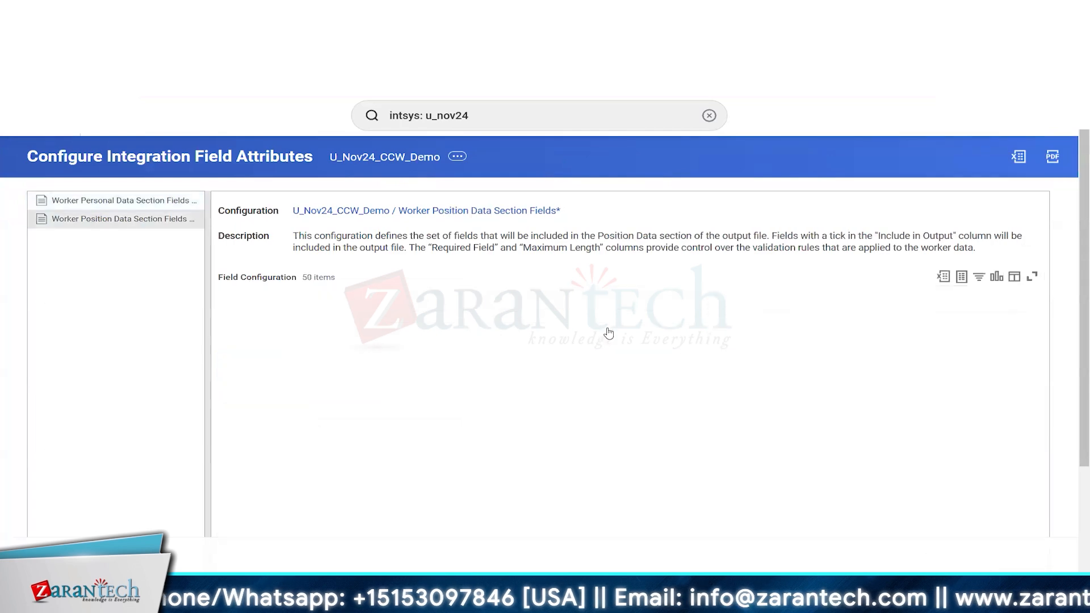
{"action": "scroll", "coordinate": [625, 397], "scroll_direction": "down", "scroll_amount": 3}
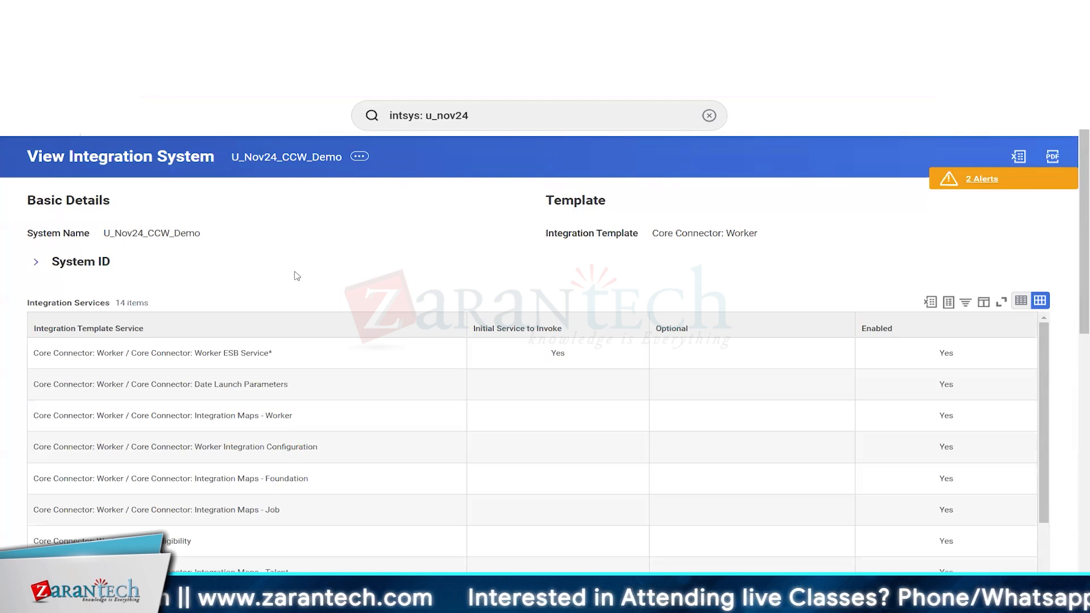
Step: Review the integration services and attributes of U_Nov24_CCW_Demo, including the Worker Personal Data Section Fields service
{"action": "scroll", "coordinate": [301, 284], "scroll_direction": "down", "scroll_amount": 5}
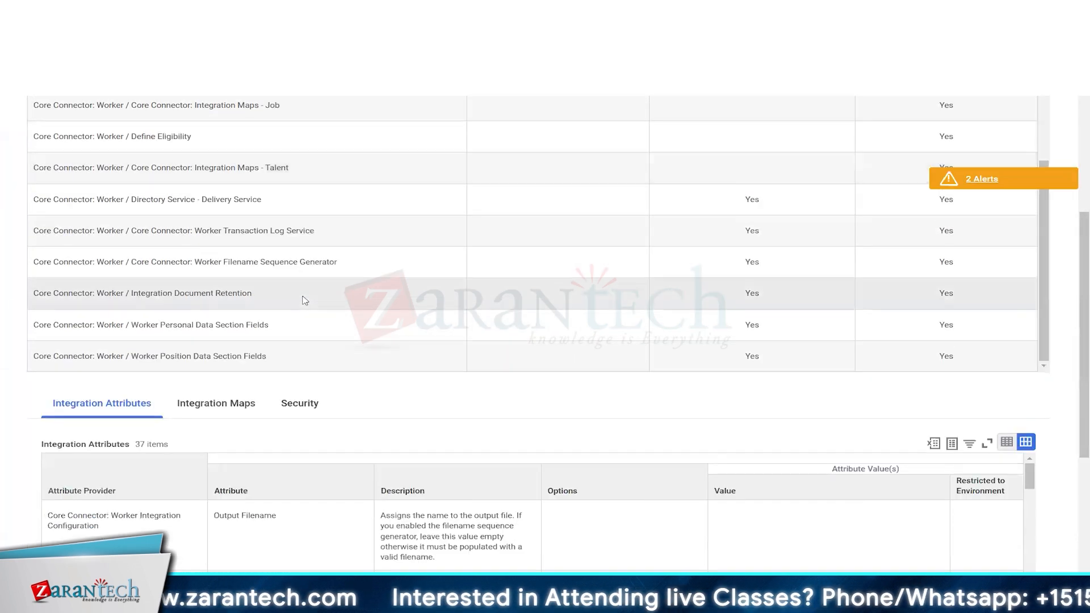
{"action": "scroll", "coordinate": [305, 300], "scroll_direction": "down", "scroll_amount": 2}
{"action": "scroll", "coordinate": [268, 258], "scroll_direction": "up", "scroll_amount": 1}
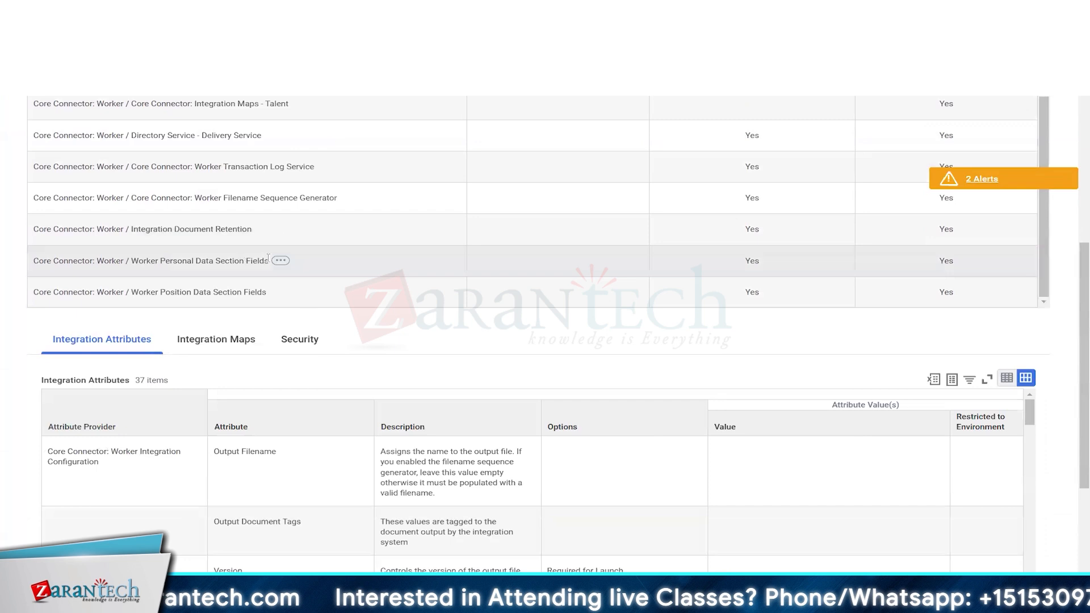
{"action": "left_click", "coordinate": [171, 268]}
{"action": "scroll", "coordinate": [335, 419], "scroll_direction": "up", "scroll_amount": 3}
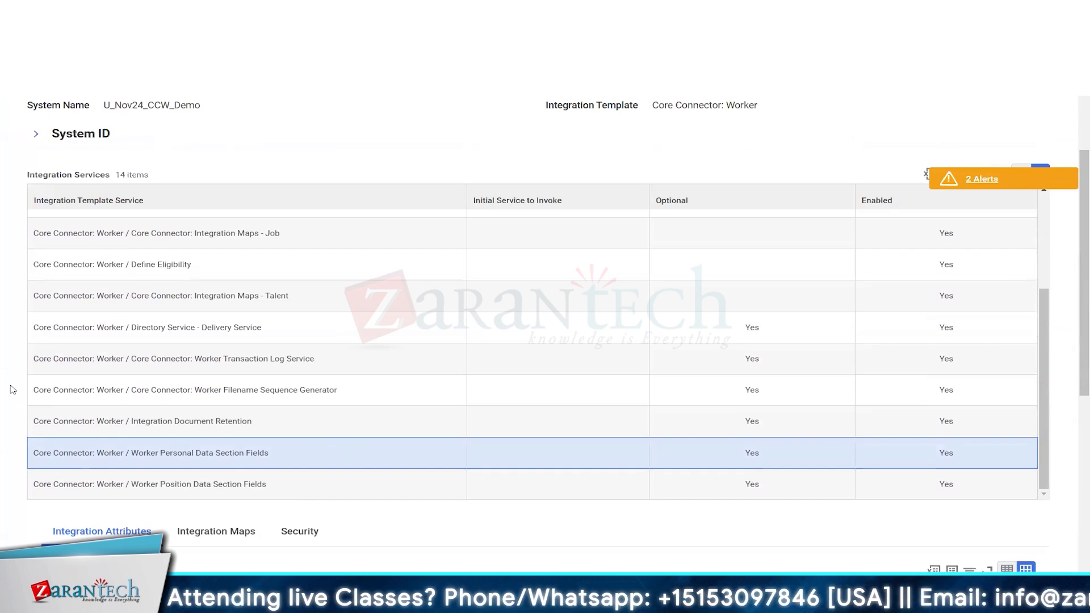
{"action": "scroll", "coordinate": [13, 389], "scroll_direction": "up", "scroll_amount": 3}
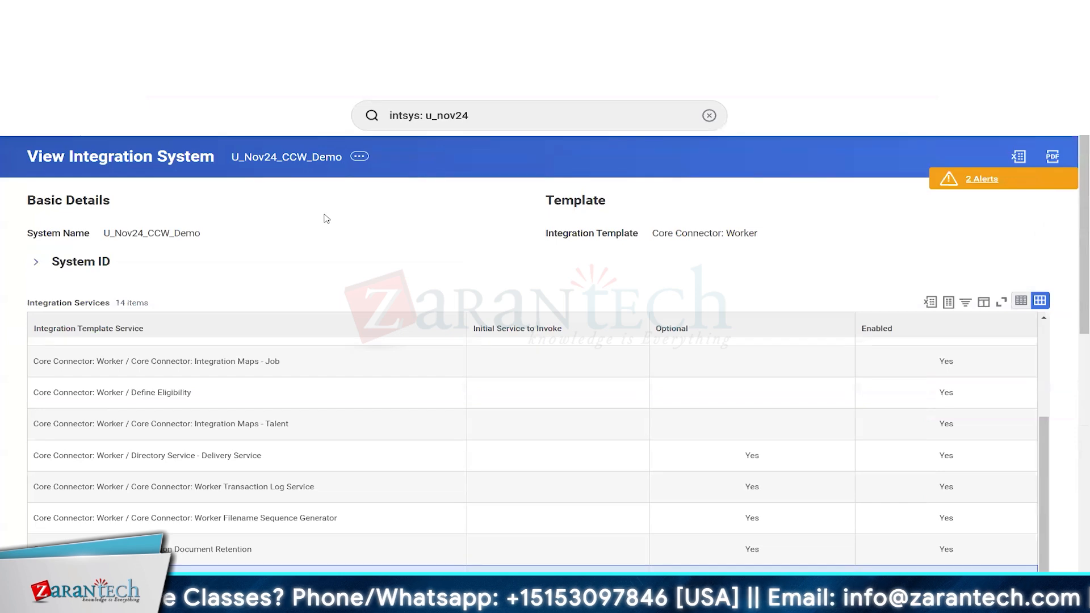
{"action": "scroll", "coordinate": [327, 219], "scroll_direction": "down", "scroll_amount": 5}
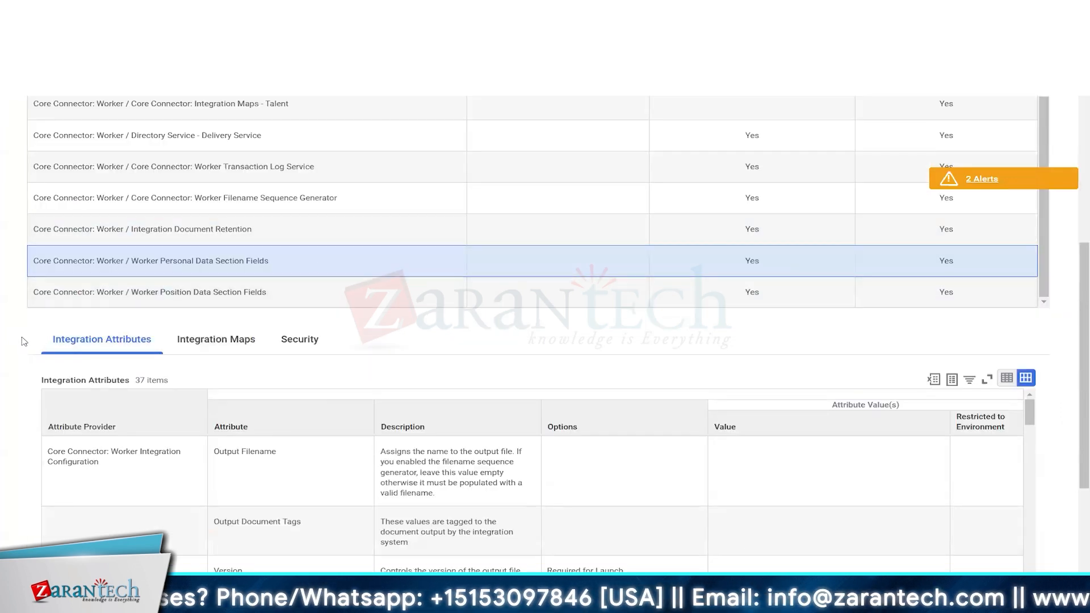
{"action": "scroll", "coordinate": [23, 341], "scroll_direction": "up", "scroll_amount": 2}
{"action": "scroll", "coordinate": [23, 337], "scroll_direction": "up", "scroll_amount": 1}
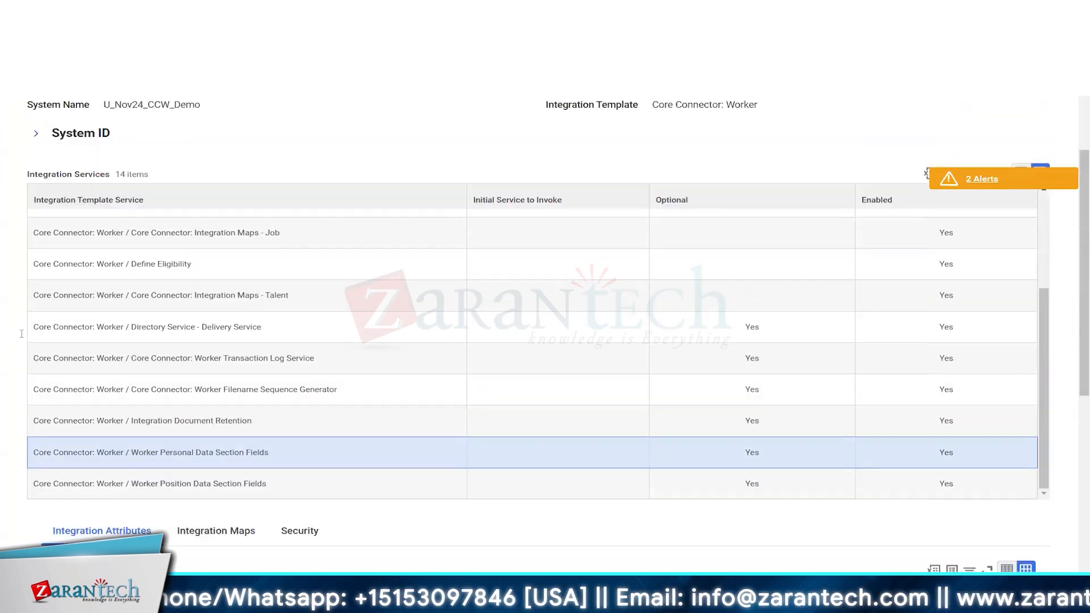
{"action": "scroll", "coordinate": [410, 323], "scroll_direction": "up", "scroll_amount": 3}
{"action": "scroll", "coordinate": [409, 323], "scroll_direction": "up", "scroll_amount": 2}
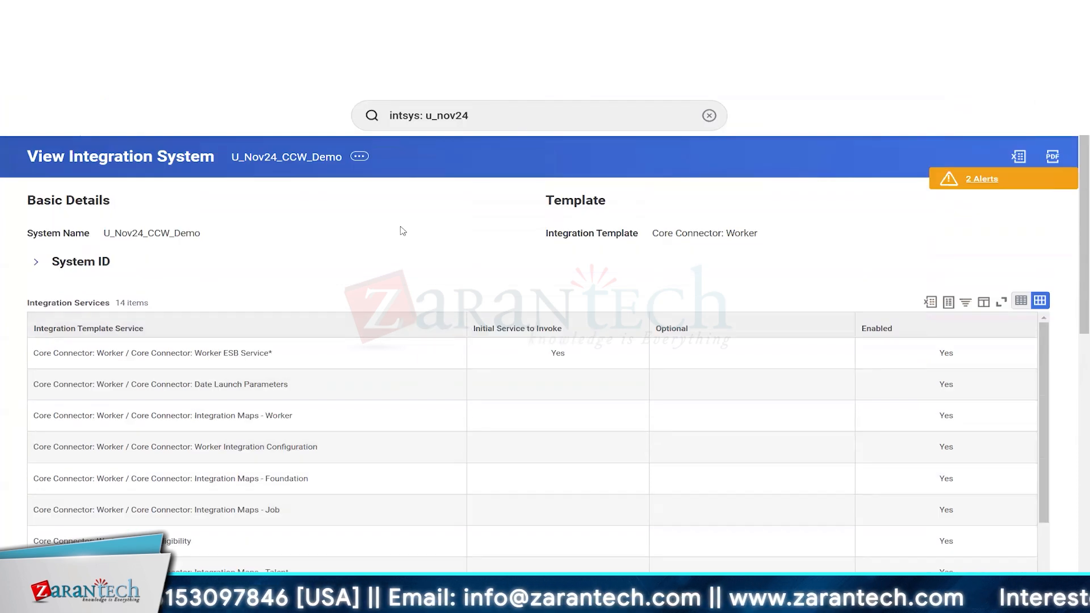
Step: Open the integration field overrides of U_Nov24_CCW_Demo, examine the Define Eligibility service's eligibility criterion override, and leave without changes
{"action": "left_click", "coordinate": [359, 159]}
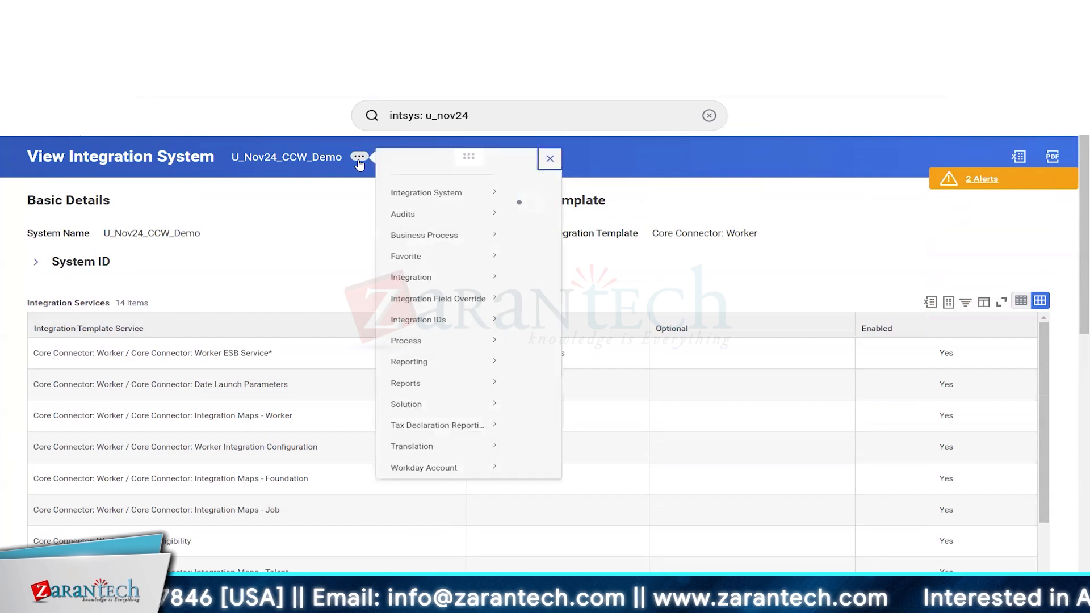
{"action": "mouse_move", "coordinate": [444, 215]}
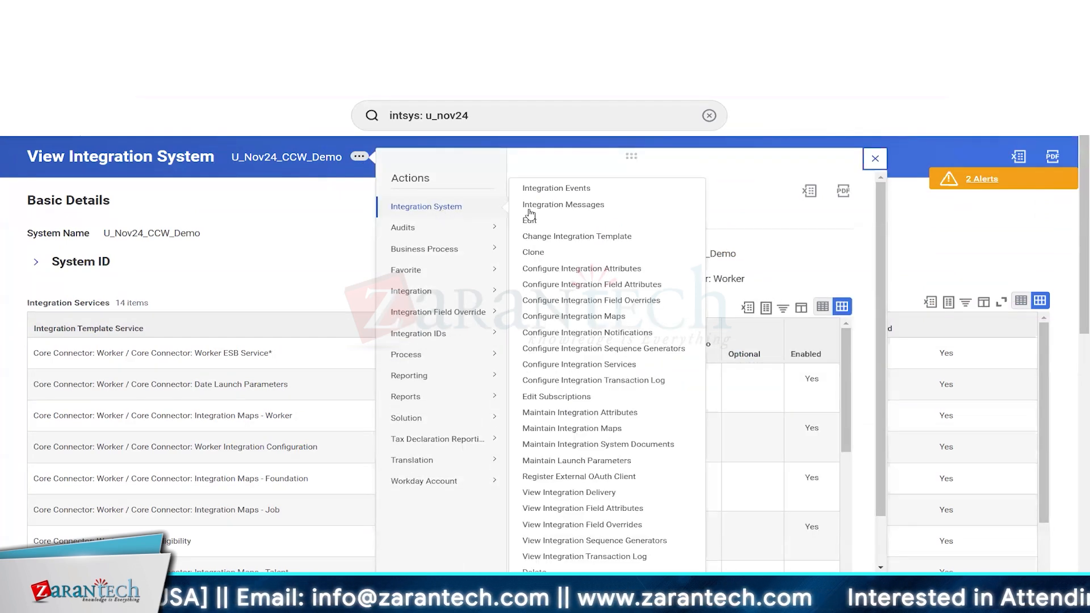
{"action": "left_click", "coordinate": [595, 305]}
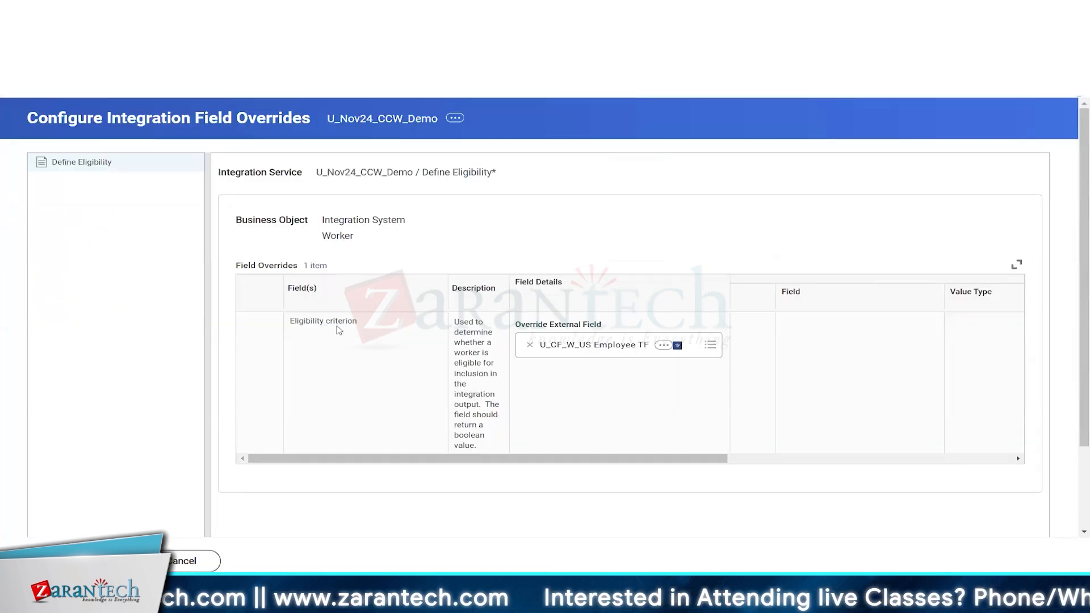
{"action": "left_click", "coordinate": [337, 364]}
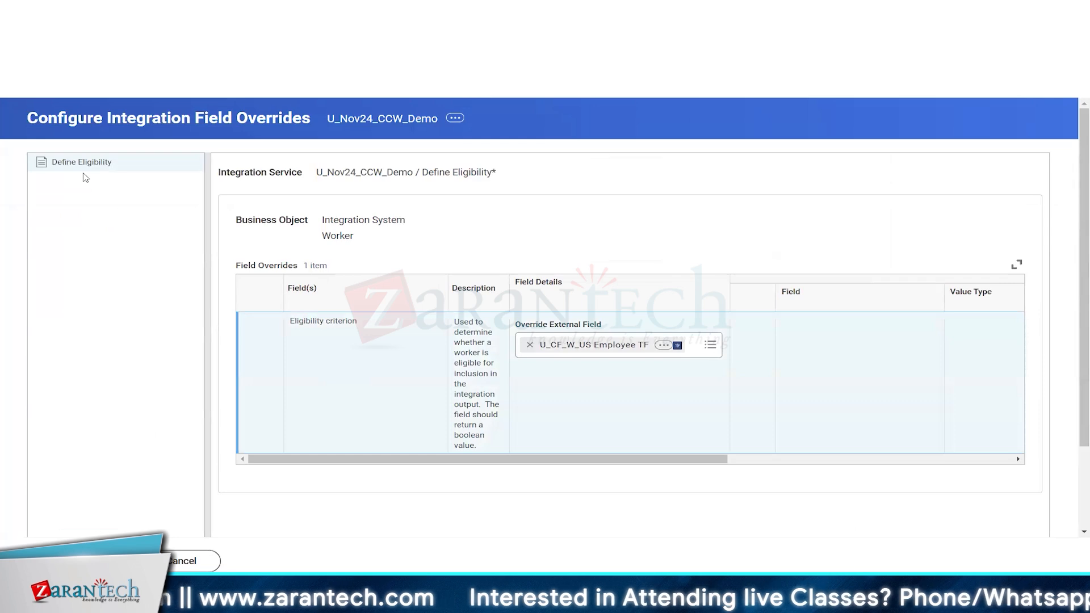
{"action": "scroll", "coordinate": [891, 391], "scroll_direction": "down", "scroll_amount": 2}
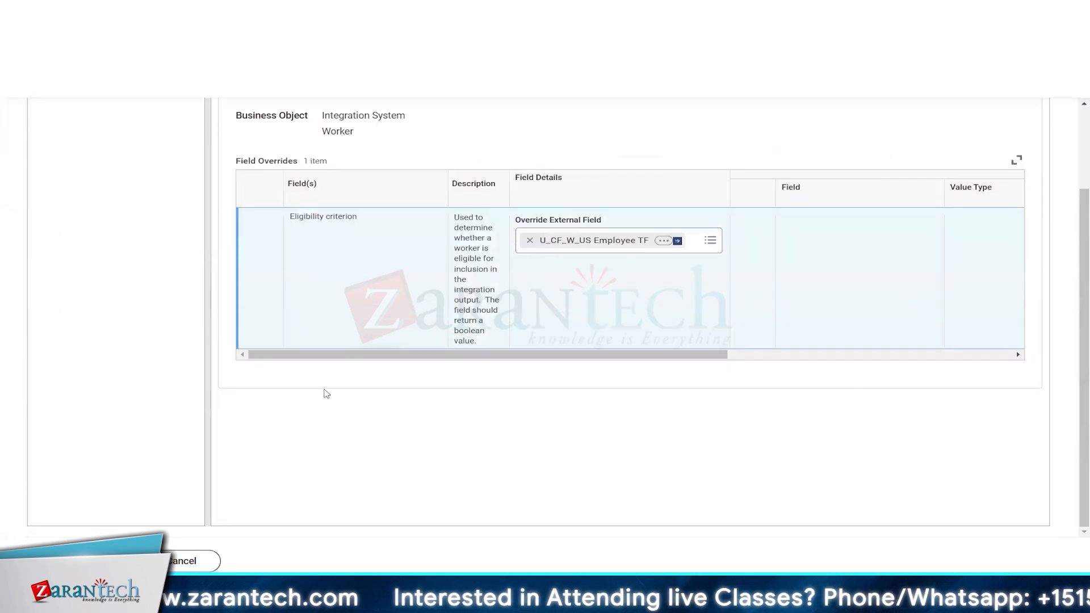
{"action": "scroll", "coordinate": [213, 381], "scroll_direction": "up", "scroll_amount": 2}
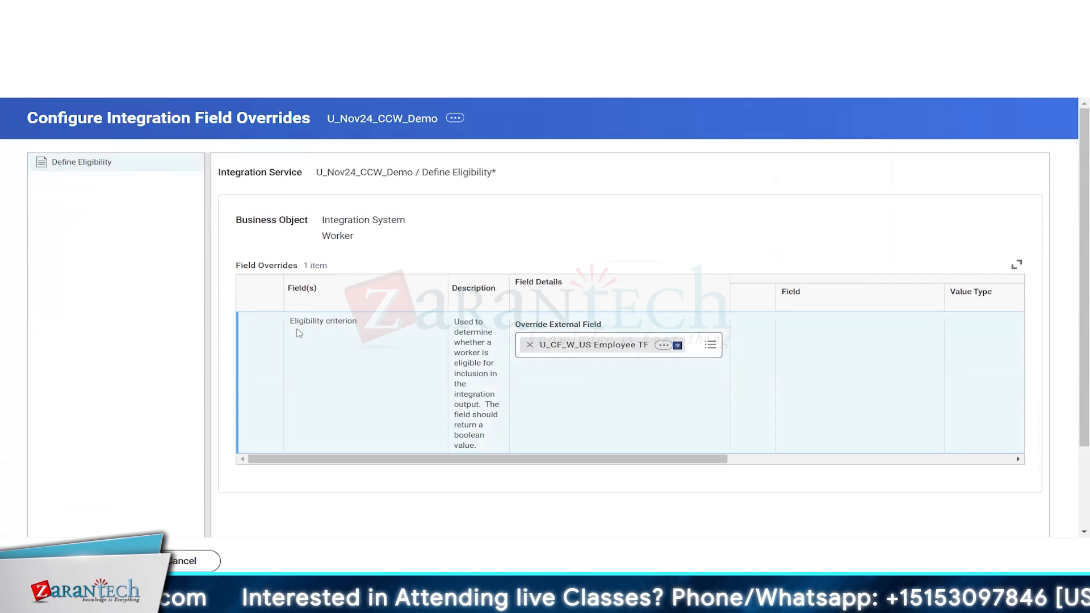
{"action": "triple_click", "coordinate": [319, 324]}
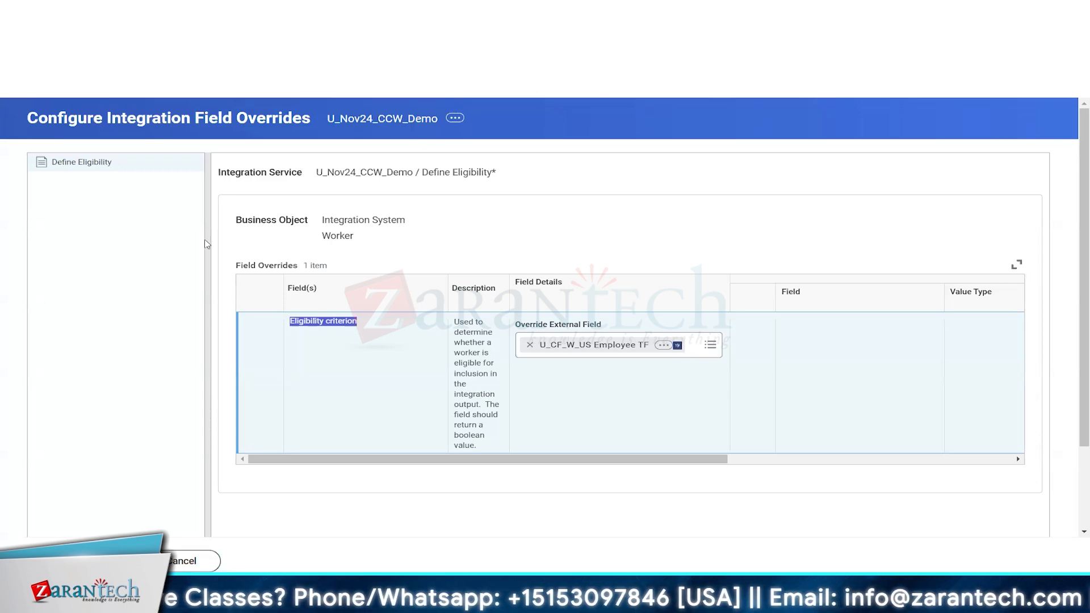
{"action": "left_click", "coordinate": [180, 561]}
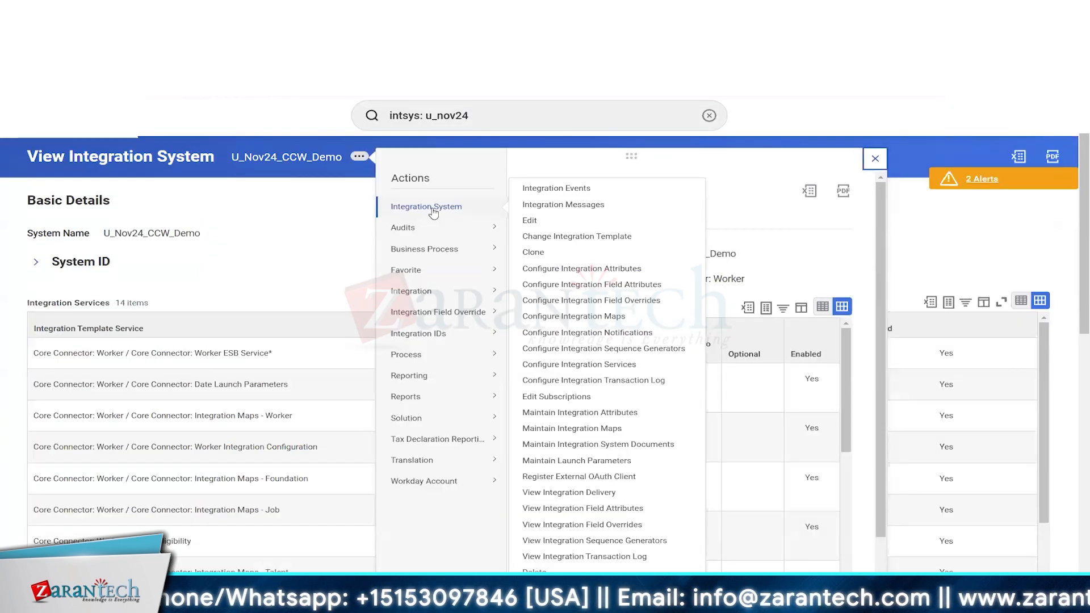
Step: Add a custom integration service row to U_Nov24_CCW_Demo's integration services and start creating an Integration Field Override Service for it
{"action": "left_click", "coordinate": [583, 366]}
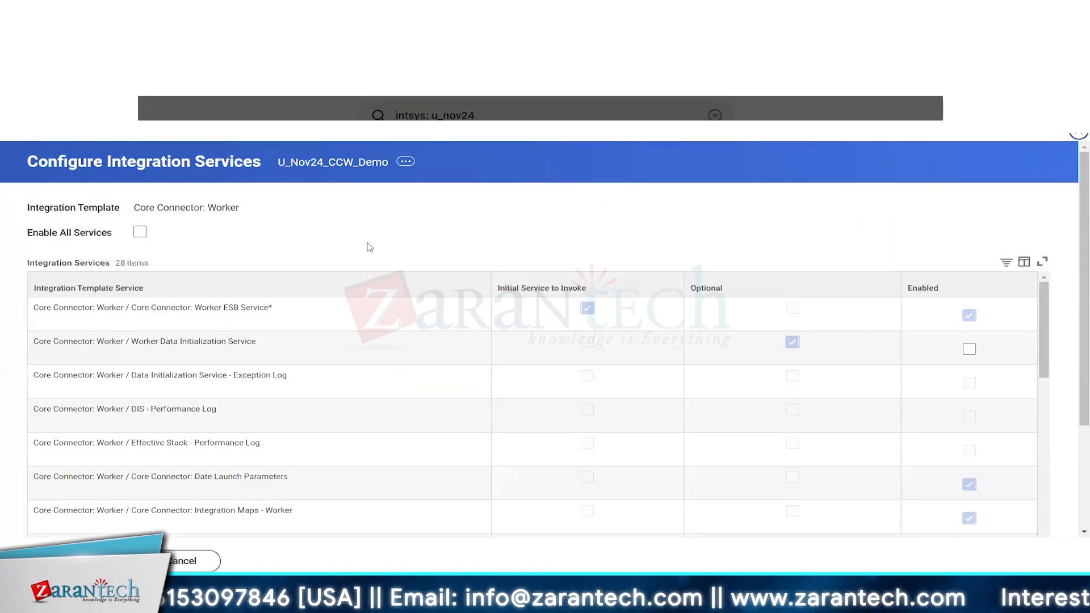
{"action": "scroll", "coordinate": [365, 243], "scroll_direction": "down", "scroll_amount": 10}
{"action": "scroll", "coordinate": [48, 312], "scroll_direction": "down", "scroll_amount": 2}
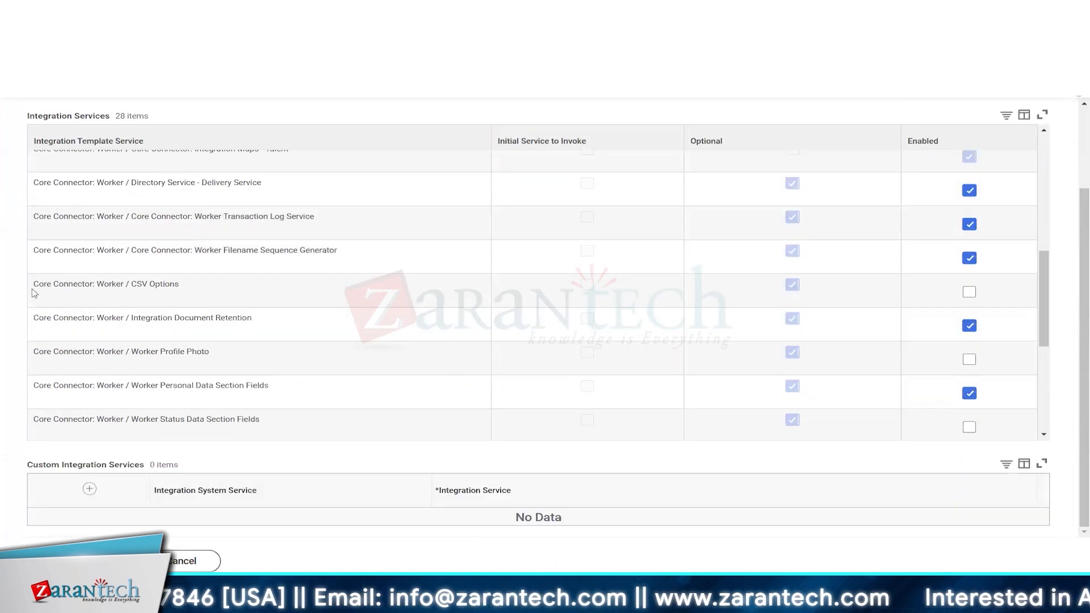
{"action": "left_click_drag", "start_coordinate": [27, 465], "coordinate": [143, 464]}
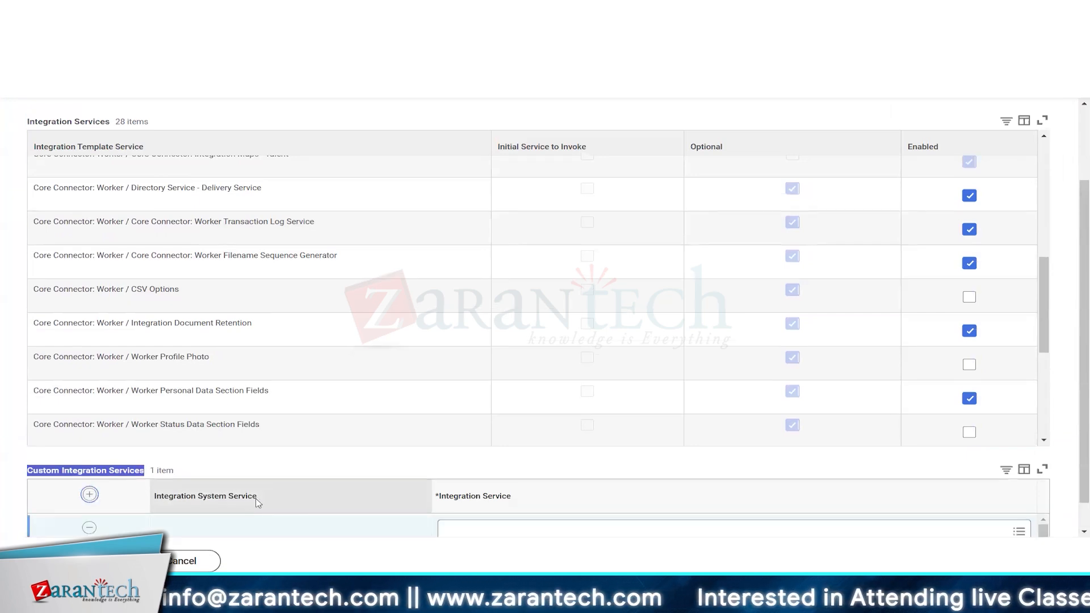
{"action": "scroll", "coordinate": [258, 503], "scroll_direction": "down", "scroll_amount": 1}
{"action": "left_click", "coordinate": [466, 503]}
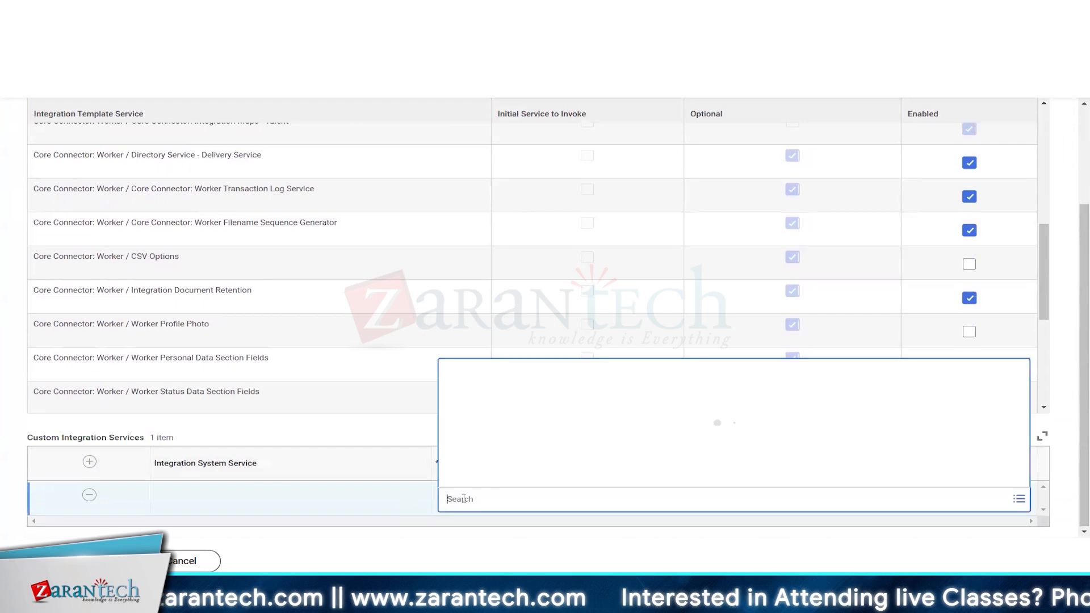
{"action": "left_click", "coordinate": [483, 476]}
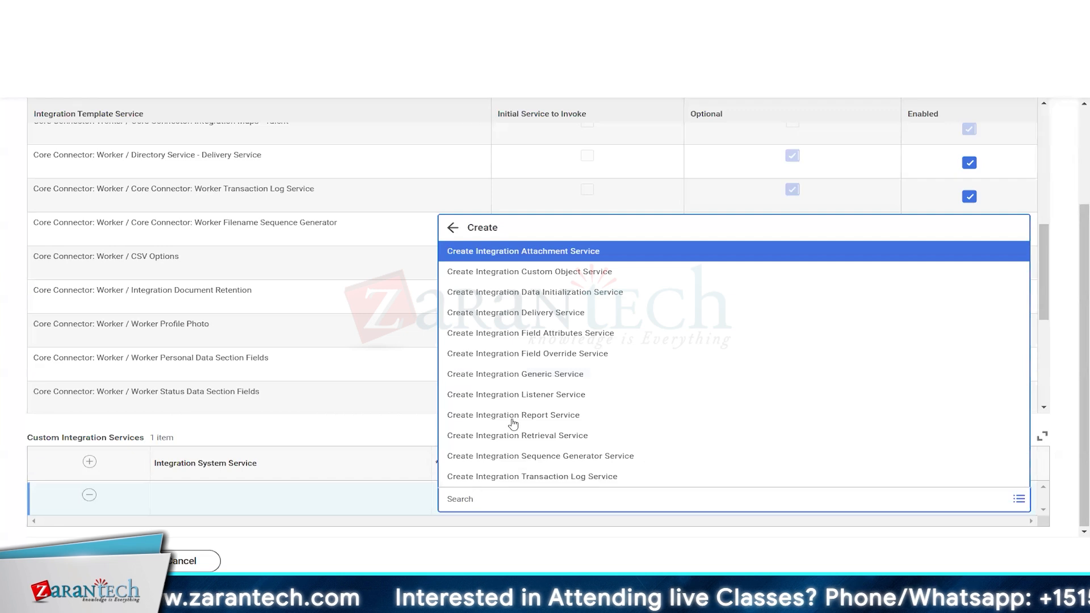
{"action": "left_click", "coordinate": [564, 356]}
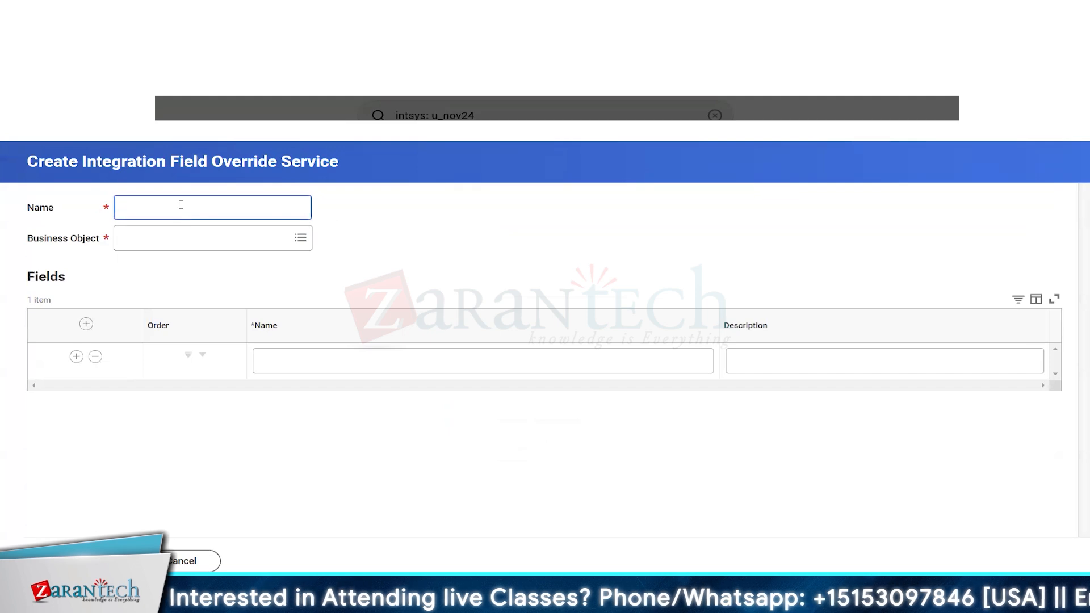
Step: Name the field override service U_Nov24_Field_Overrides and set its business object to Worker
{"action": "type", "text": "U_Nov2"}
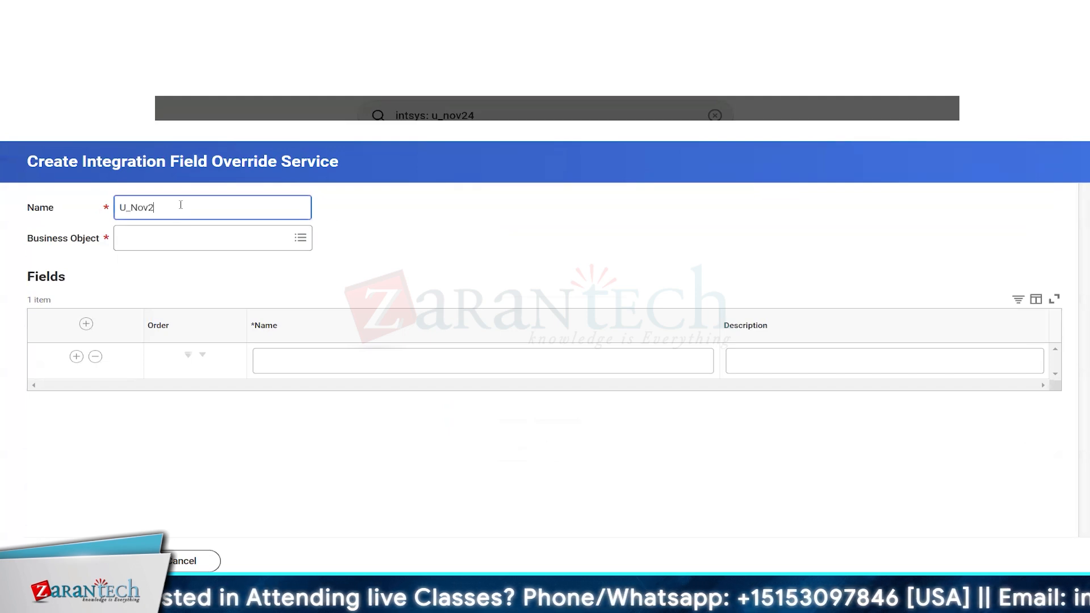
{"action": "type", "text": "4_Field_Overrides"}
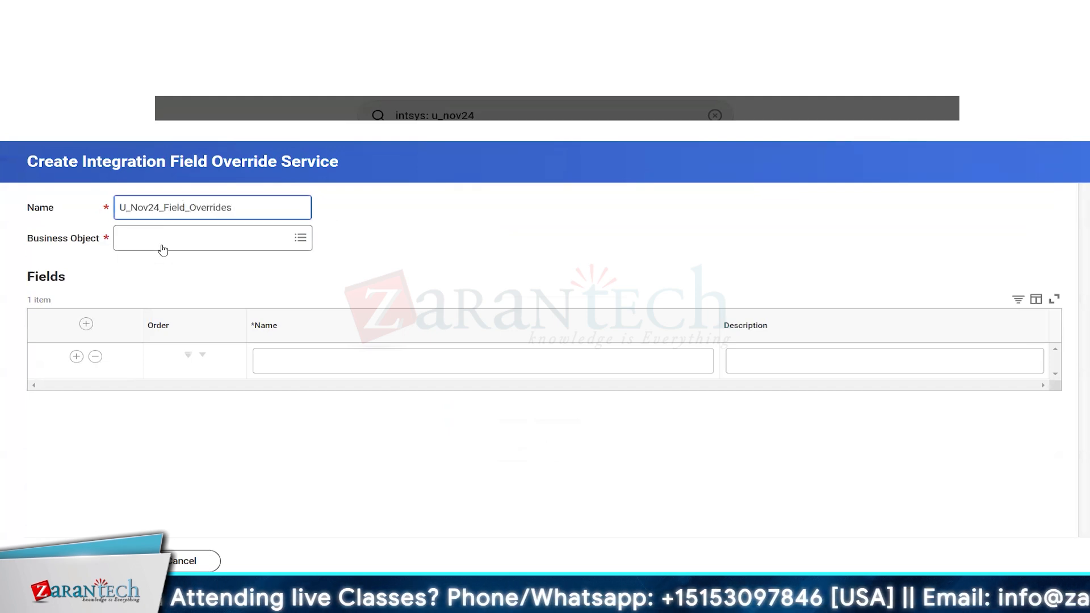
{"action": "left_click", "coordinate": [161, 246]}
{"action": "scroll", "coordinate": [226, 352], "scroll_direction": "down", "scroll_amount": 1}
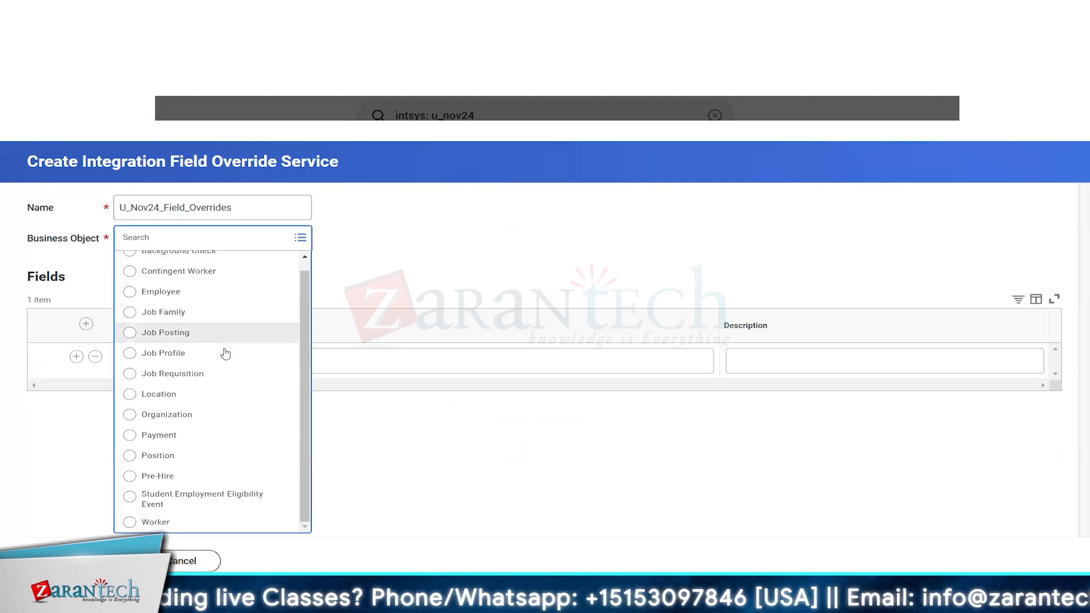
{"action": "left_click", "coordinate": [221, 521]}
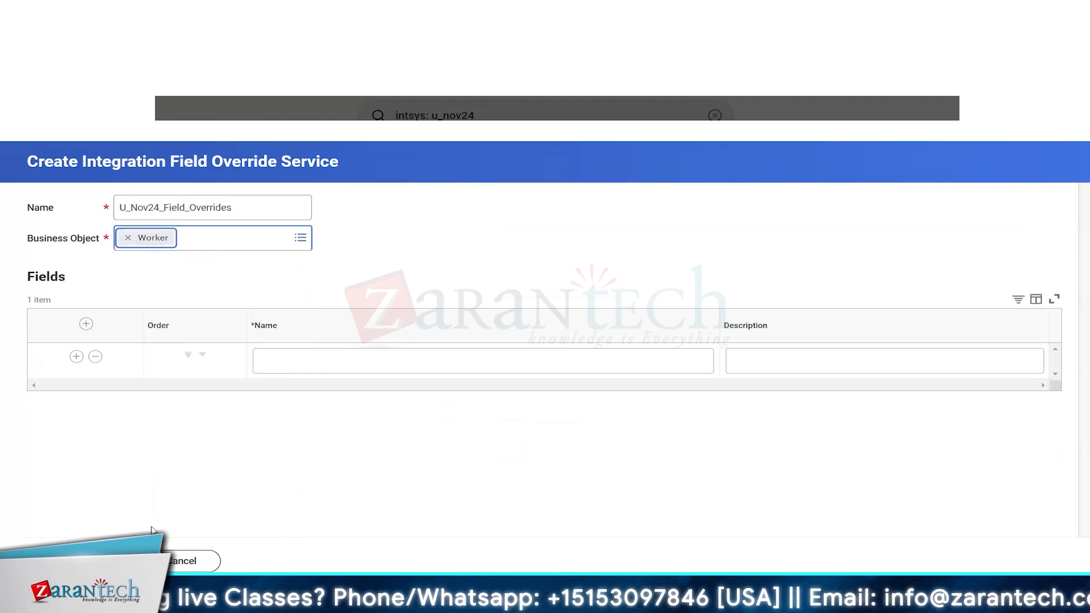
{"action": "left_click", "coordinate": [414, 247]}
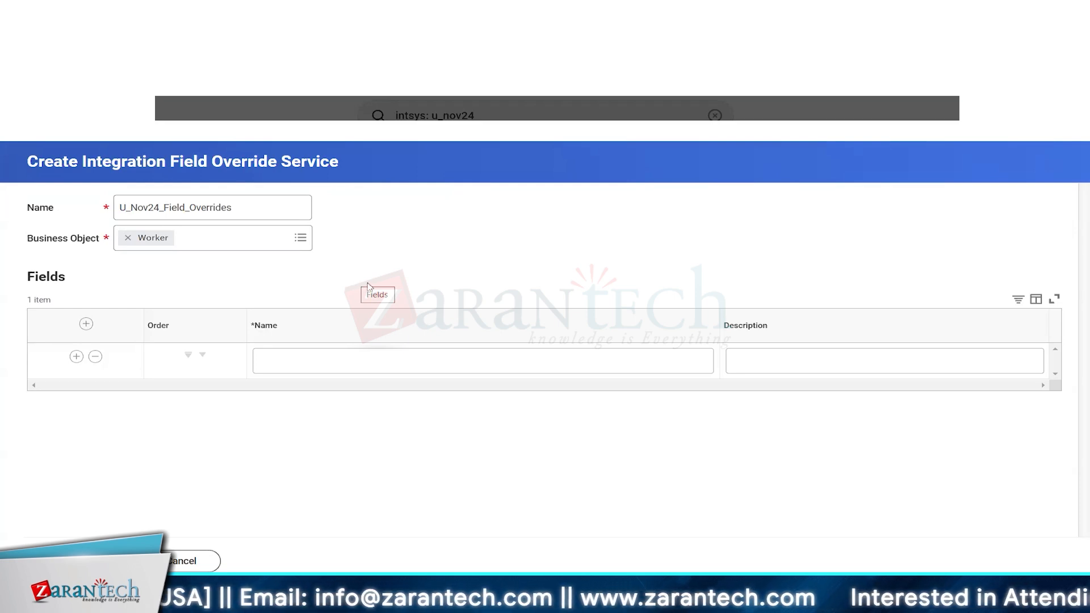
Step: Name the first field of the override service National ID
{"action": "left_click", "coordinate": [377, 366]}
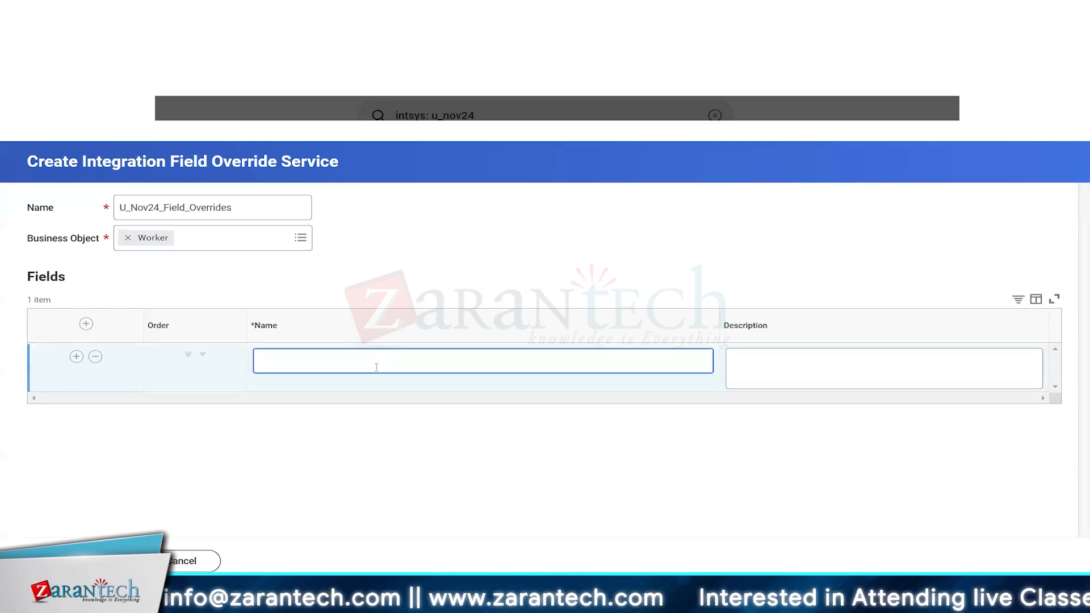
{"action": "type", "text": "National ID"}
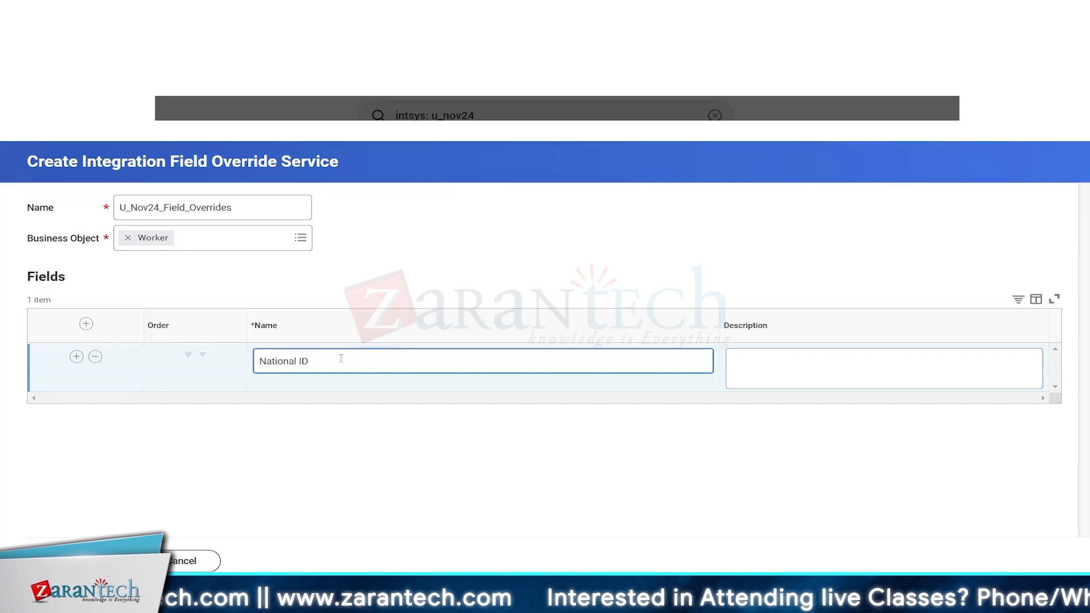
{"action": "left_click_drag", "start_coordinate": [309, 361], "coordinate": [225, 350]}
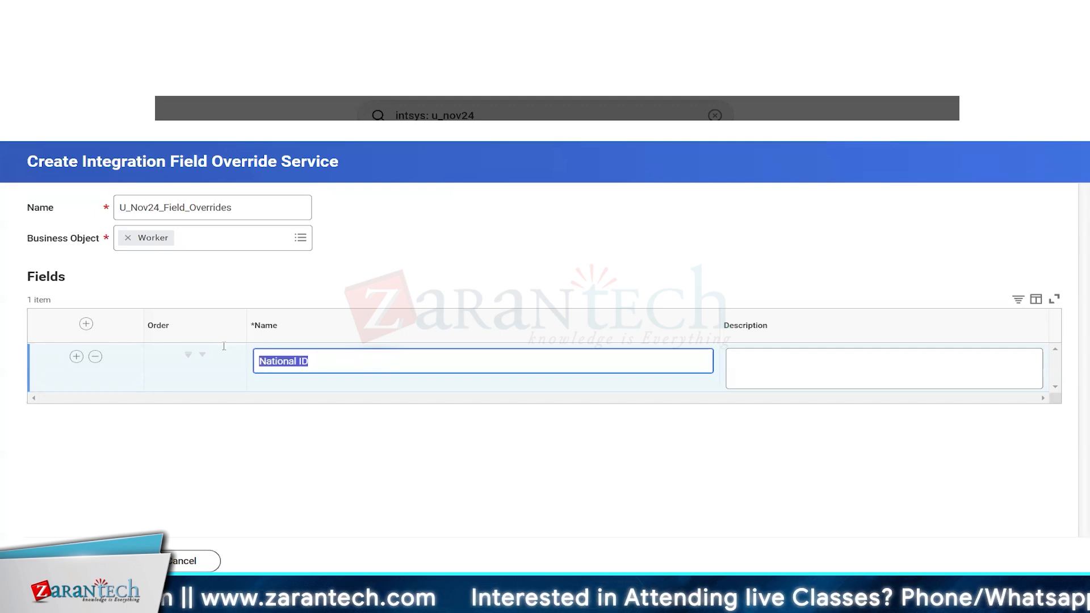
{"action": "left_click", "coordinate": [325, 365]}
{"action": "key", "text": "Tab"}
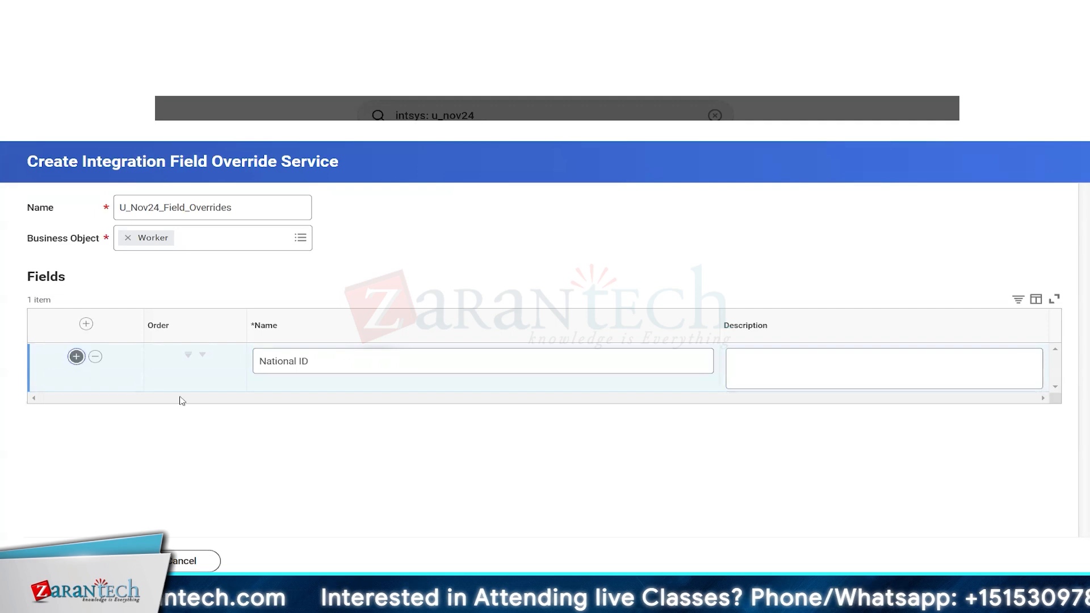
Step: Add two more fields to the override service, named Location and Phone Number
{"action": "left_click", "coordinate": [76, 356]}
{"action": "left_click", "coordinate": [302, 394]}
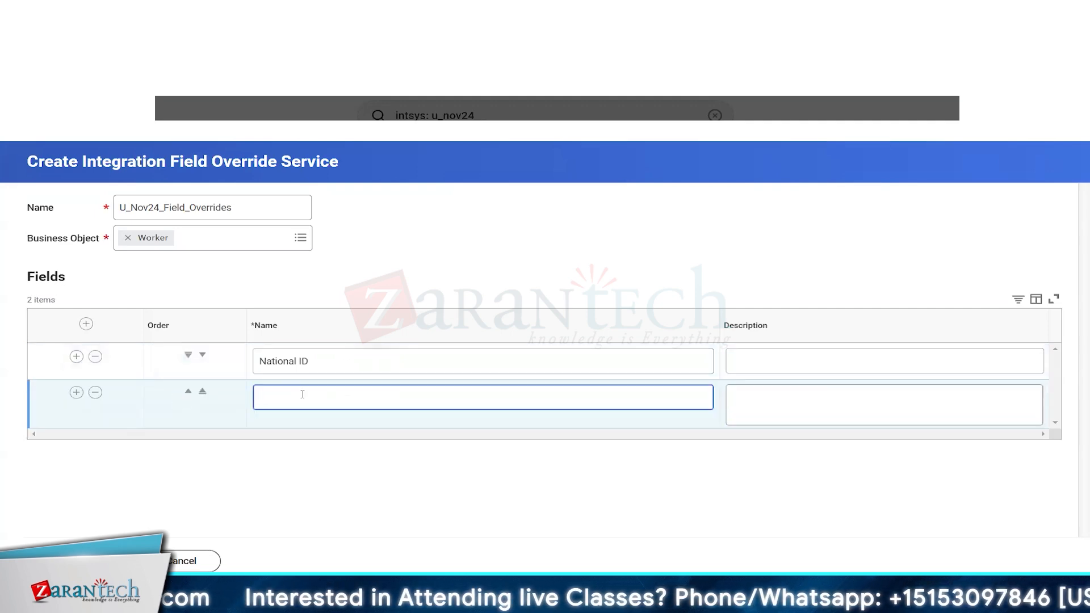
{"action": "type", "text": "Location"}
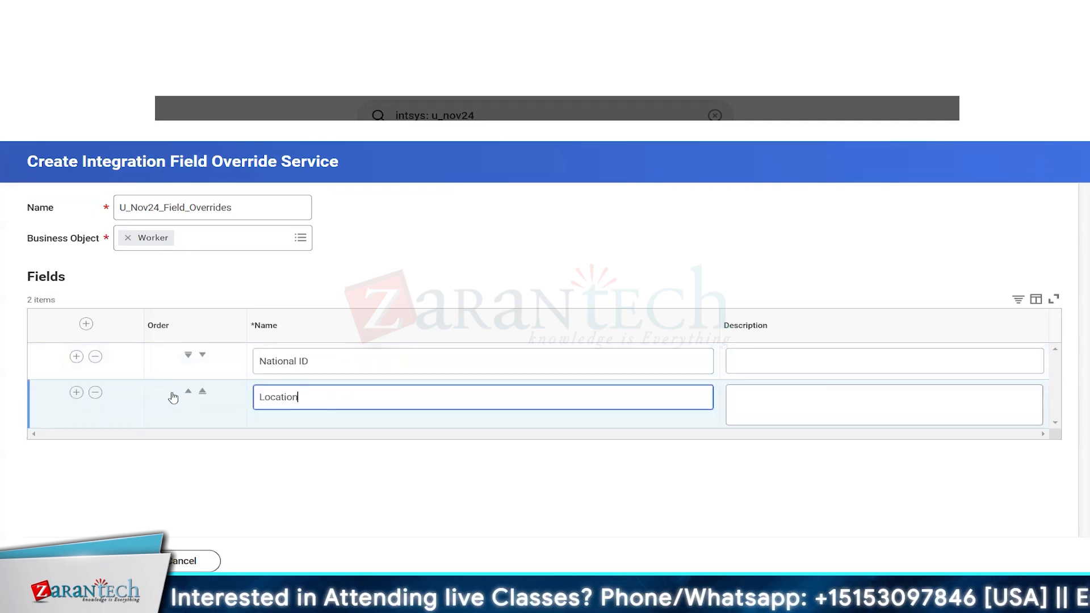
{"action": "left_click", "coordinate": [76, 392]}
{"action": "left_click", "coordinate": [304, 439]}
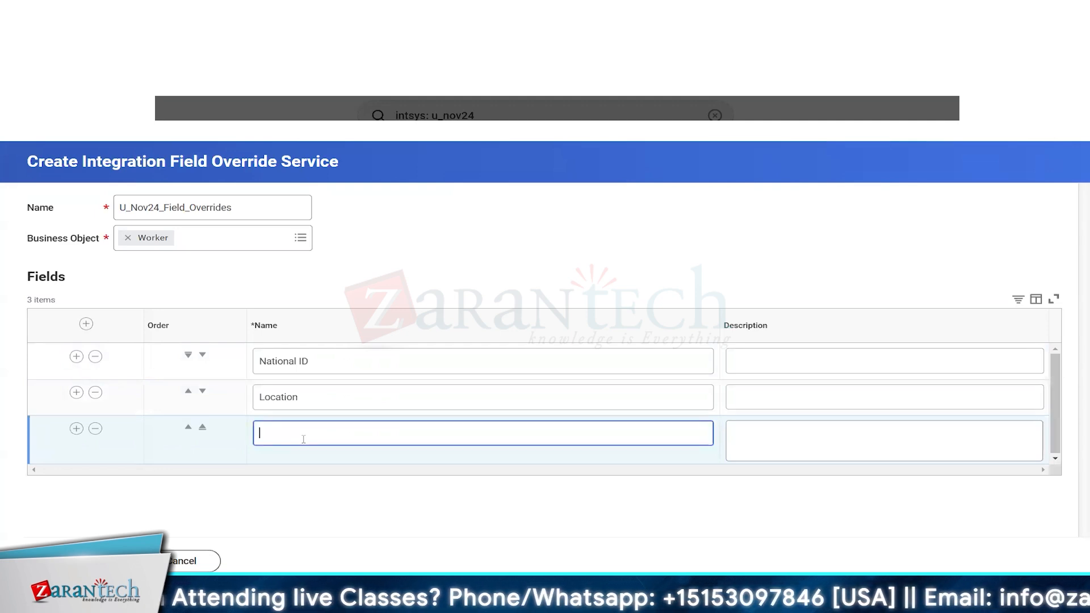
{"action": "type", "text": "Phone Number"}
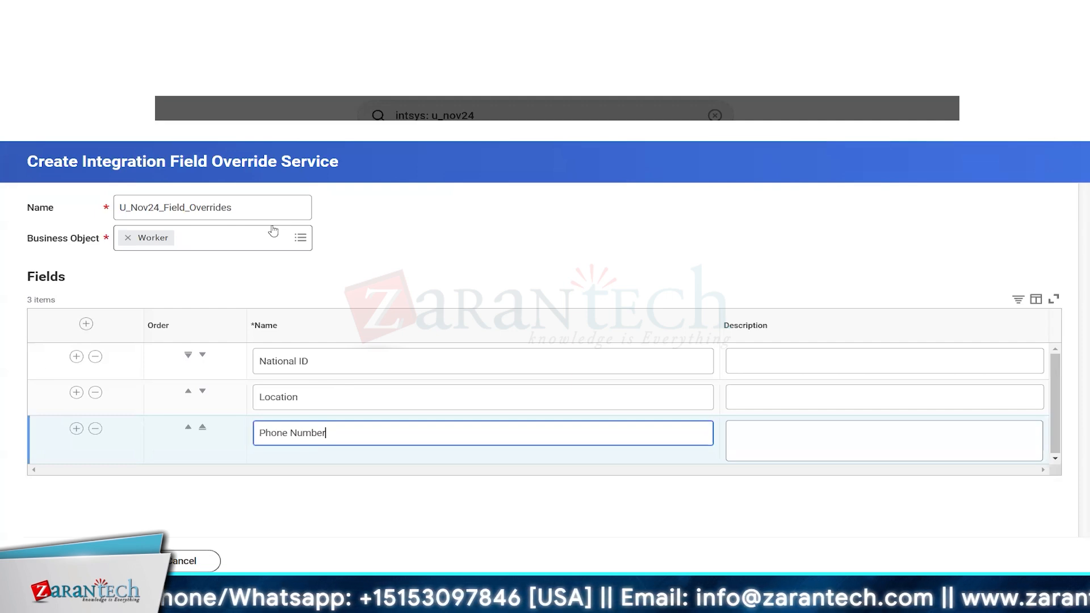
{"action": "left_click", "coordinate": [358, 366]}
{"action": "left_click", "coordinate": [319, 443]}
{"action": "left_click", "coordinate": [318, 482]}
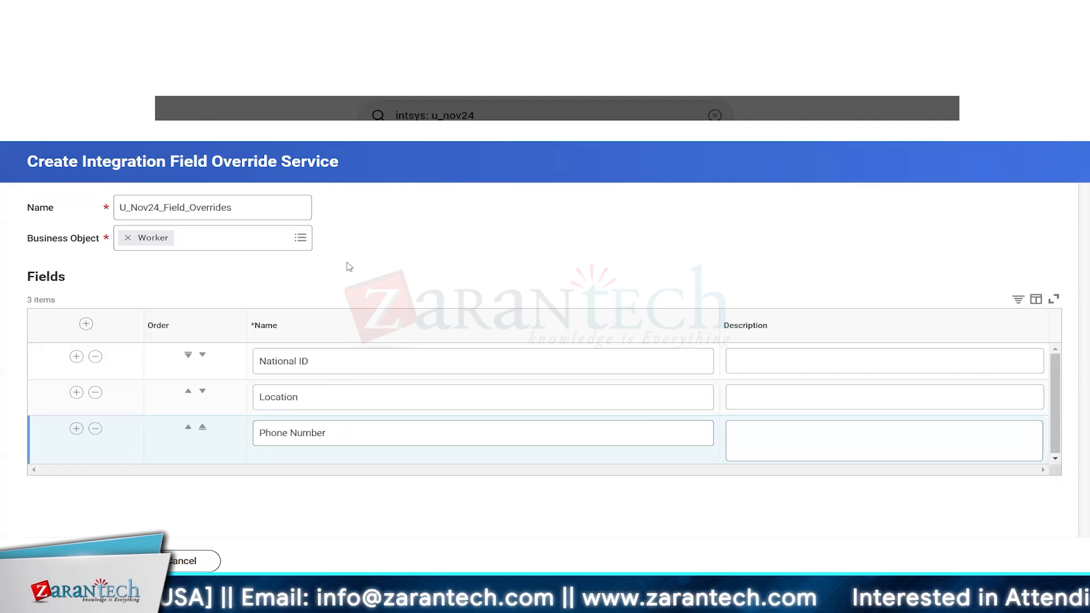
Step: Save the U_Nov24_Field_Overrides service with its three fields and confirm the integration services configuration of U_Nov24_CCW_Demo
{"action": "left_click", "coordinate": [329, 364]}
{"action": "left_click", "coordinate": [319, 404]}
{"action": "left_click", "coordinate": [335, 446]}
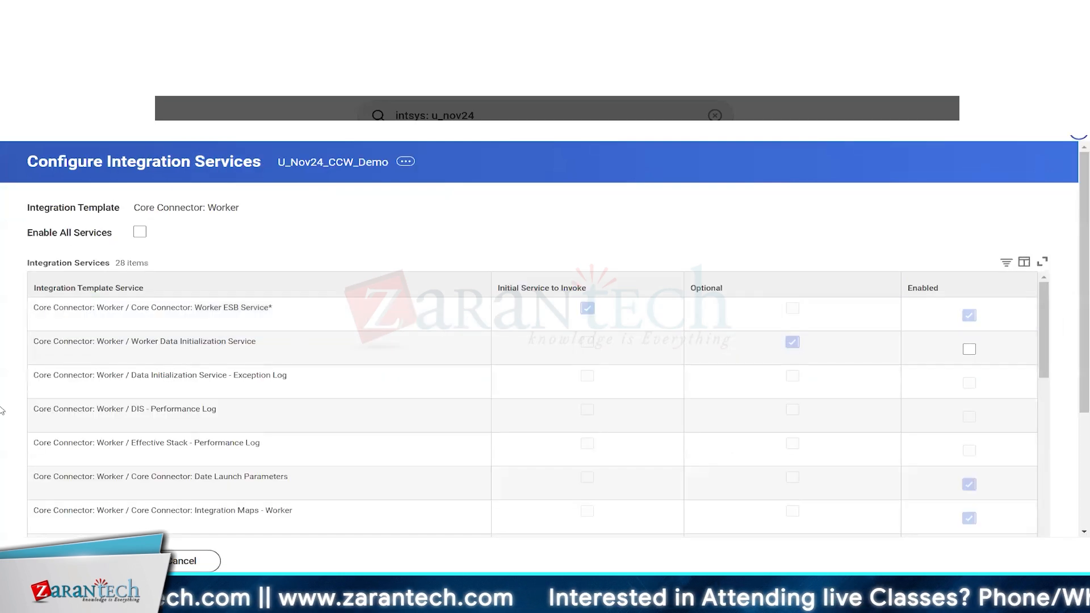
{"action": "scroll", "coordinate": [545, 397], "scroll_direction": "down", "scroll_amount": 3}
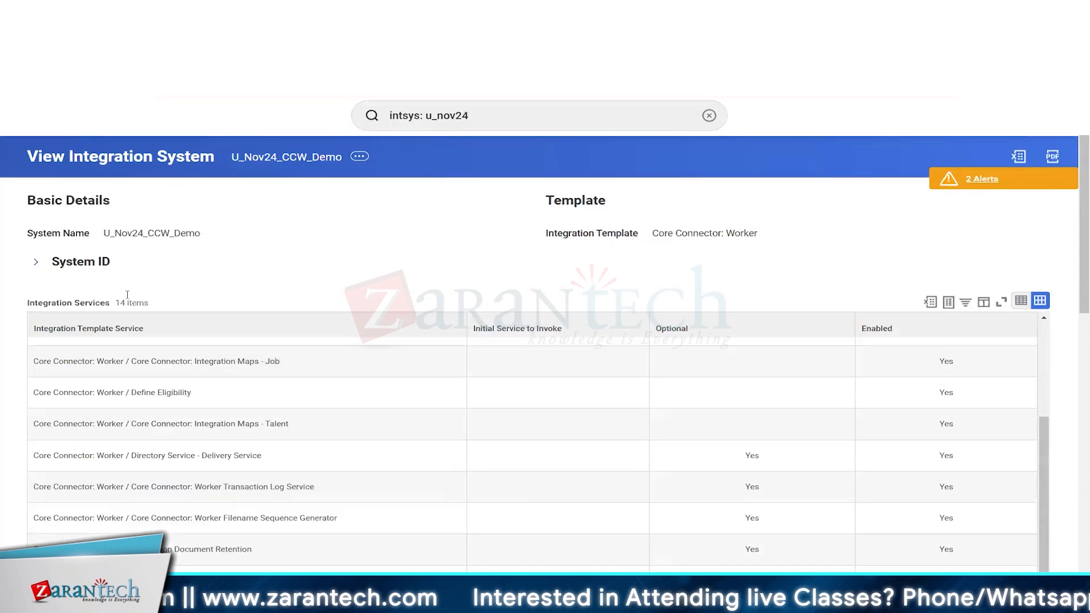
{"action": "scroll", "coordinate": [128, 294], "scroll_direction": "down", "scroll_amount": 5}
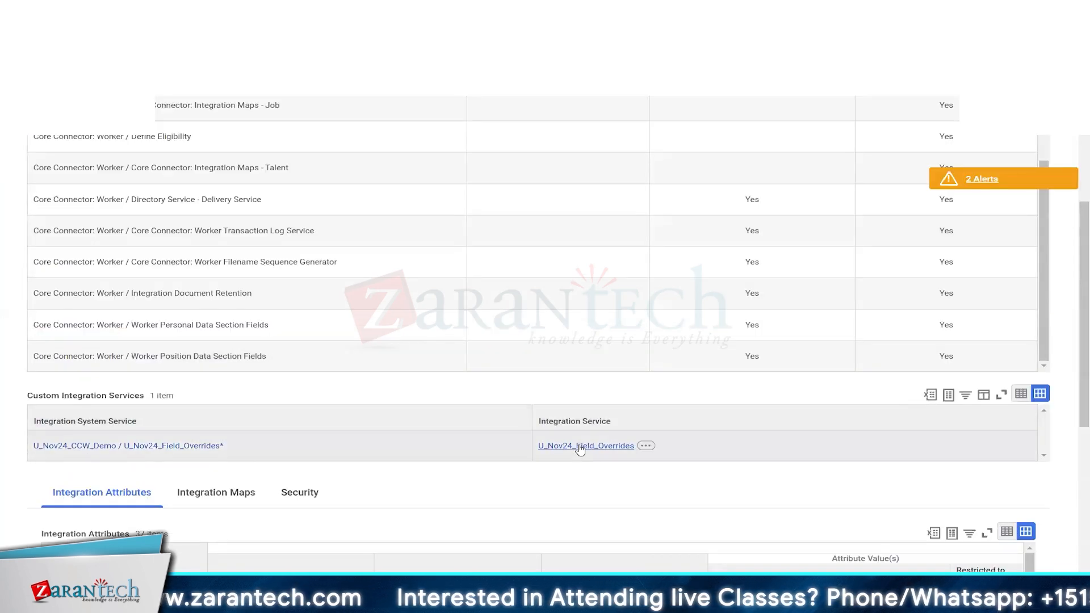
{"action": "scroll", "coordinate": [346, 448], "scroll_direction": "up", "scroll_amount": 5}
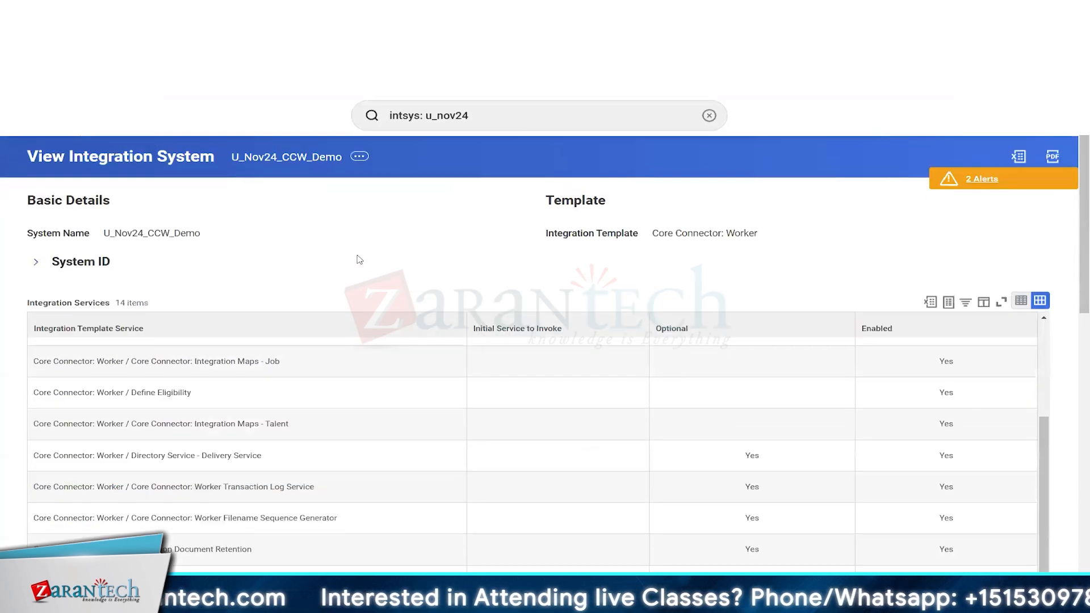
Step: Open the field override configuration of the U_Nov24_CCW_Demo integration system for the U_Nov24_Field_Overrides service
{"action": "left_click", "coordinate": [360, 158]}
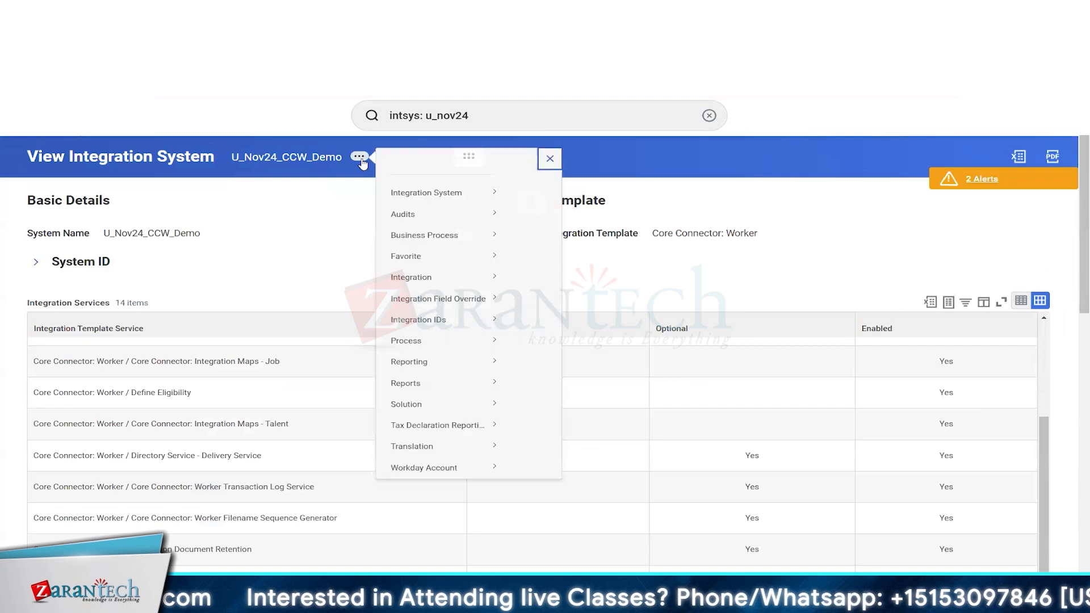
{"action": "mouse_move", "coordinate": [435, 211]}
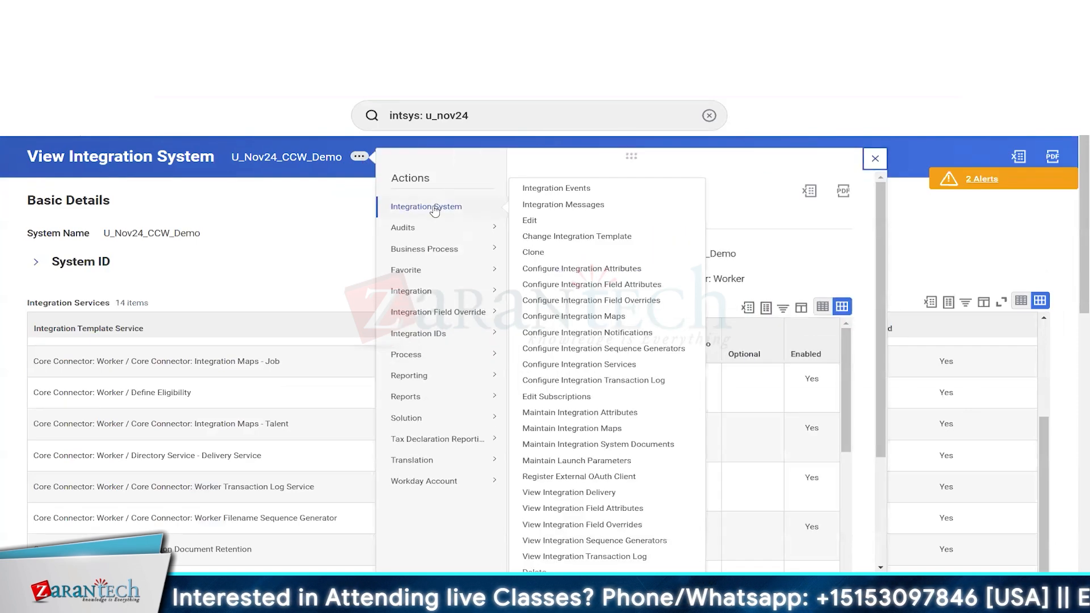
{"action": "left_click", "coordinate": [583, 302]}
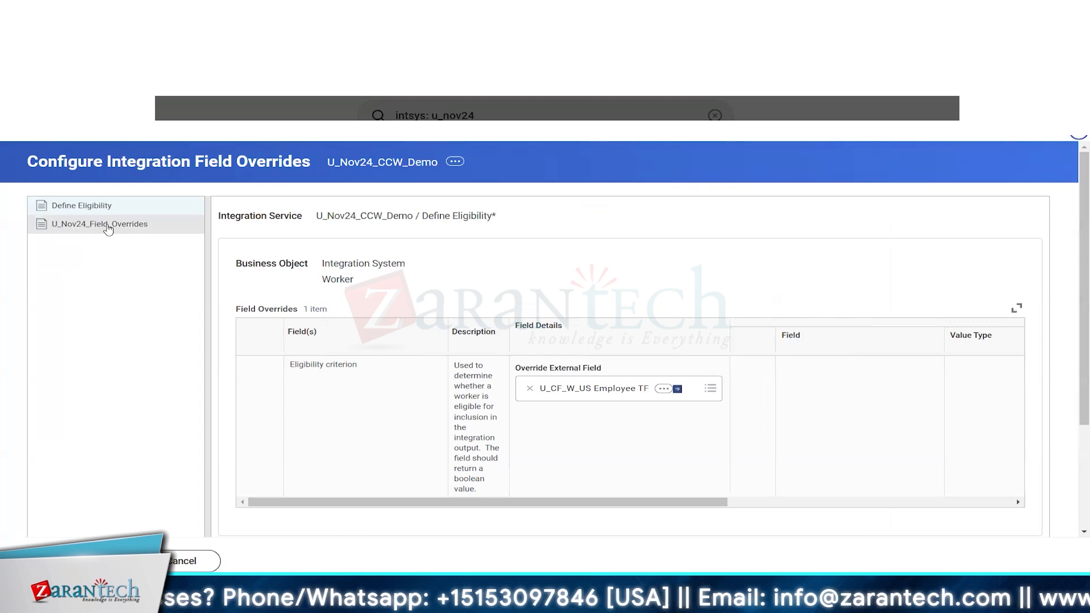
{"action": "left_click", "coordinate": [108, 229]}
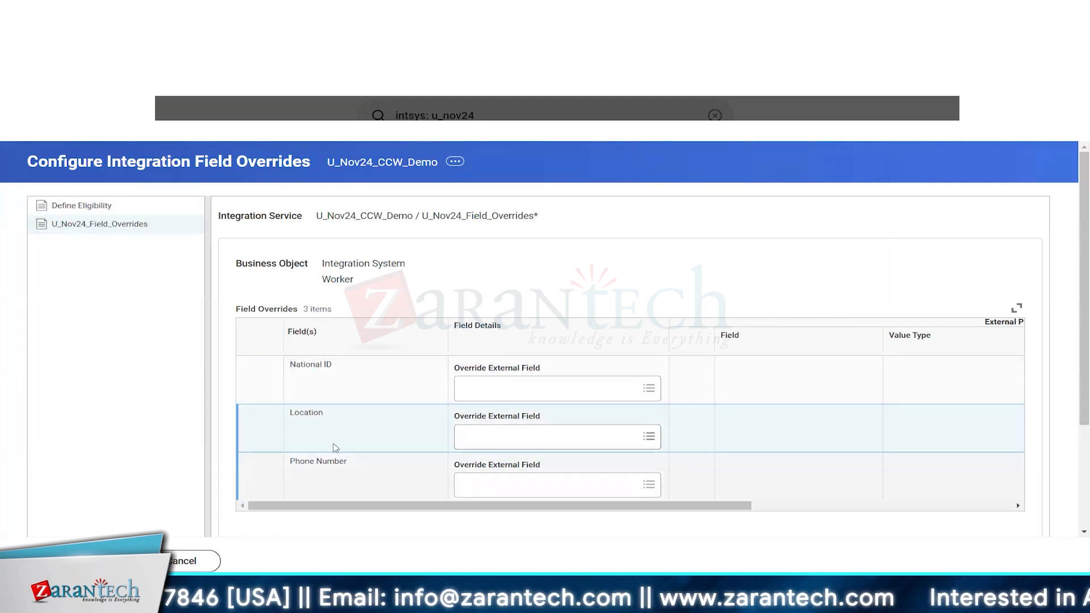
Step: Search for "national id" and assign National ID as the override external field for the National ID field
{"action": "left_click", "coordinate": [565, 388]}
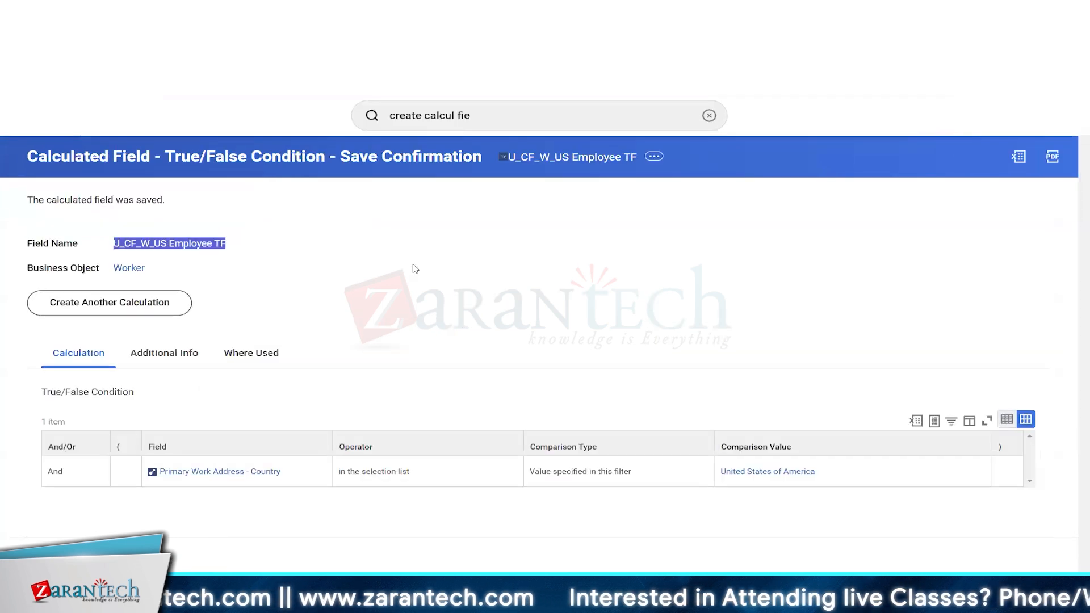
{"action": "left_click", "coordinate": [275, 213]}
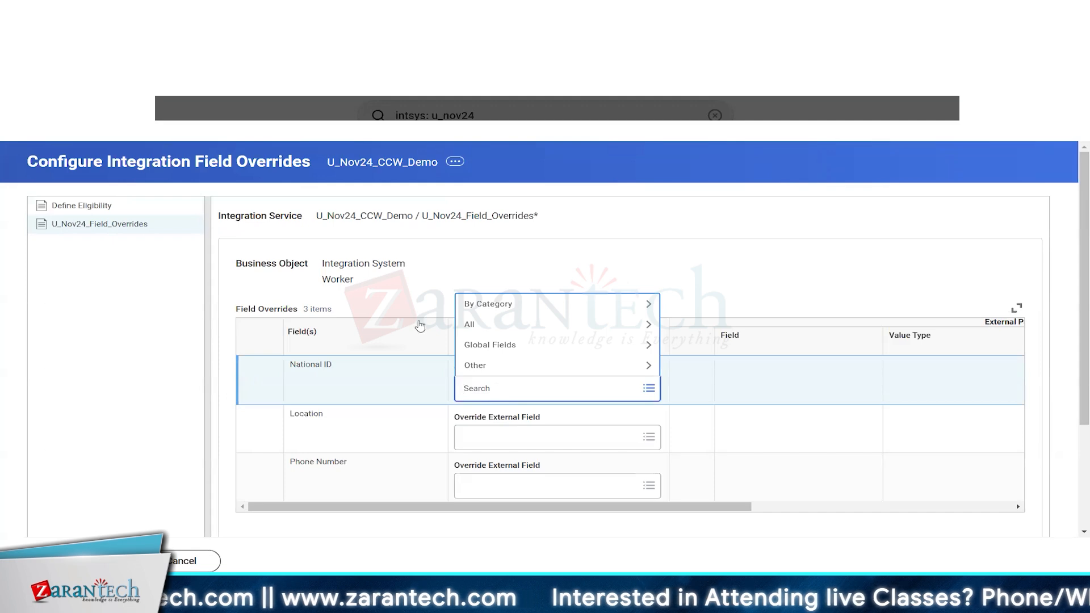
{"action": "type", "text": "nationa"}
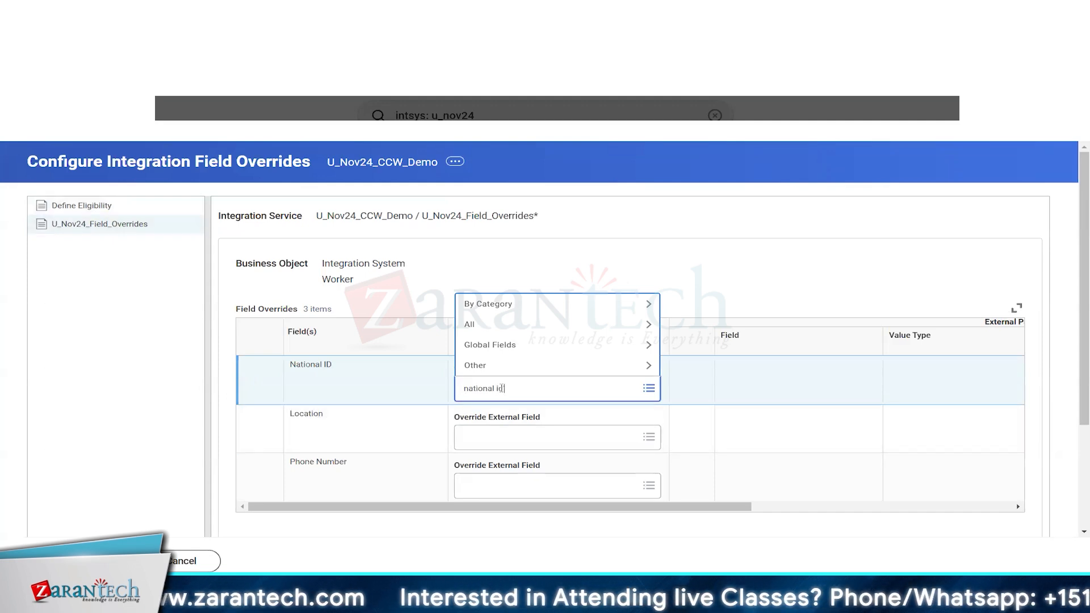
{"action": "type", "text": "l id"}
{"action": "key", "text": "Return"}
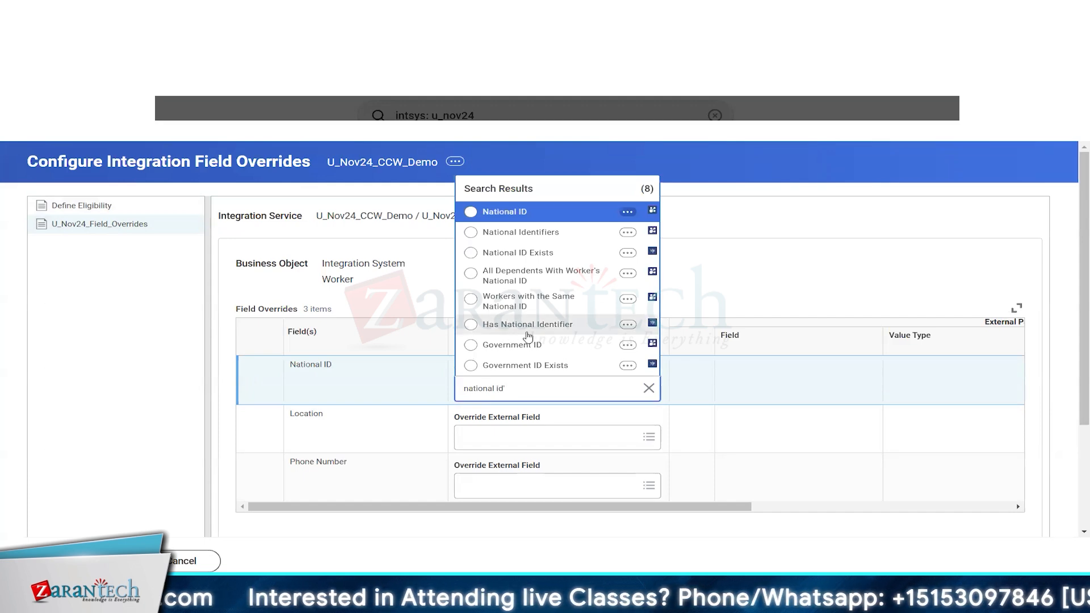
{"action": "left_click", "coordinate": [536, 214]}
{"action": "left_click", "coordinate": [382, 431]}
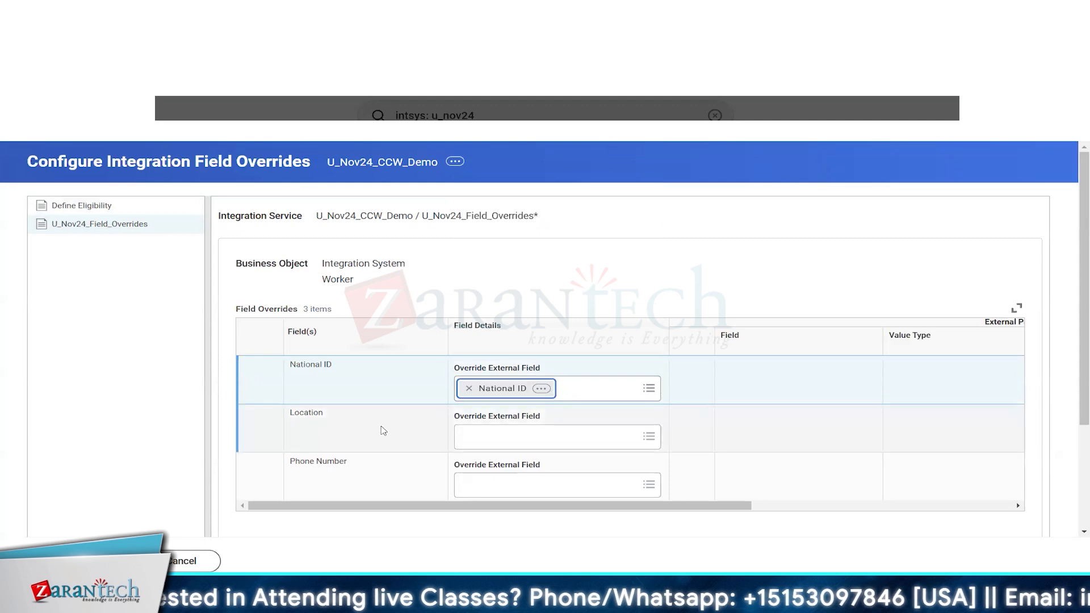
Step: Search for "location" and assign CF W EE for location band as the override external field for Location
{"action": "left_click", "coordinate": [510, 436]}
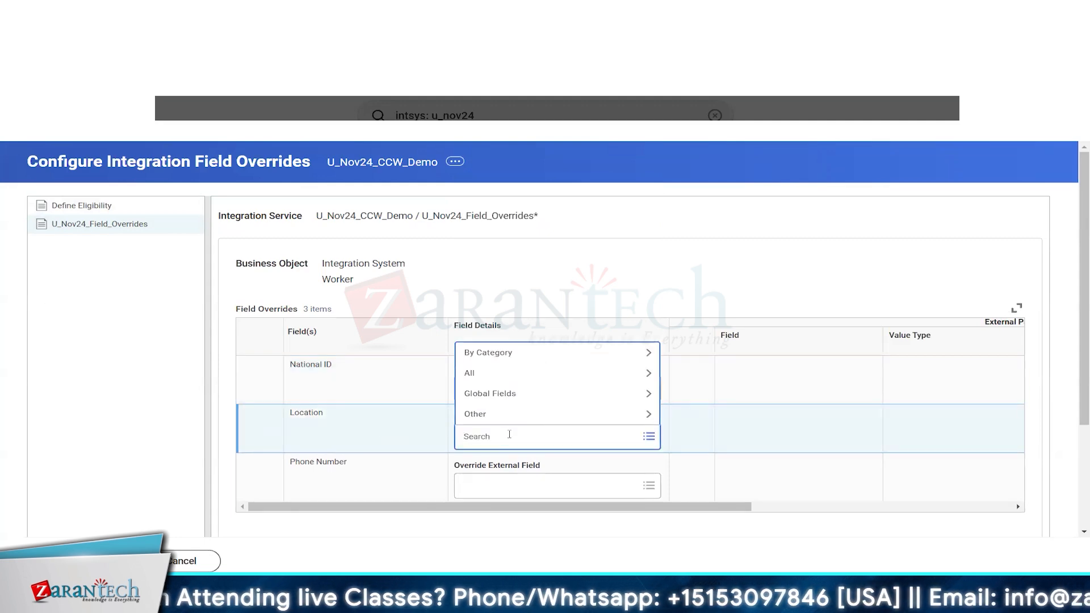
{"action": "type", "text": "location"}
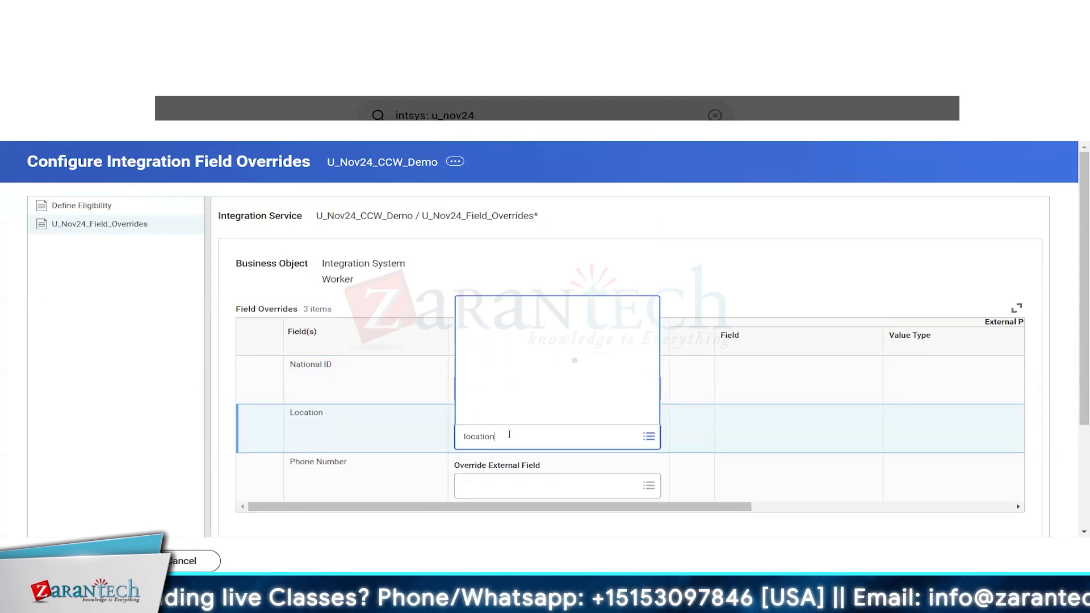
{"action": "scroll", "coordinate": [549, 340], "scroll_direction": "down", "scroll_amount": 5}
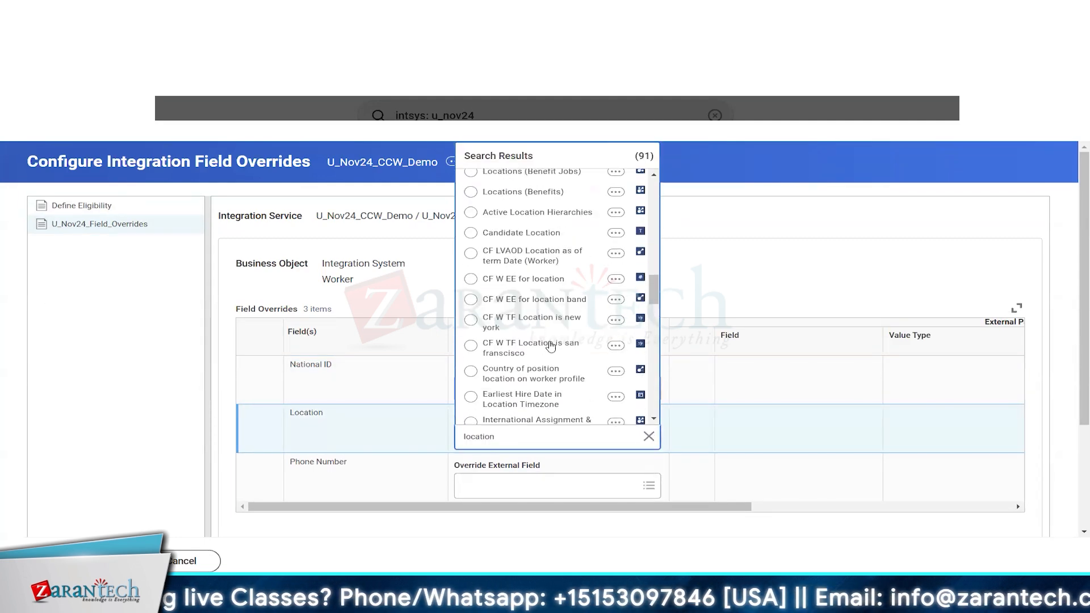
{"action": "left_click", "coordinate": [532, 299]}
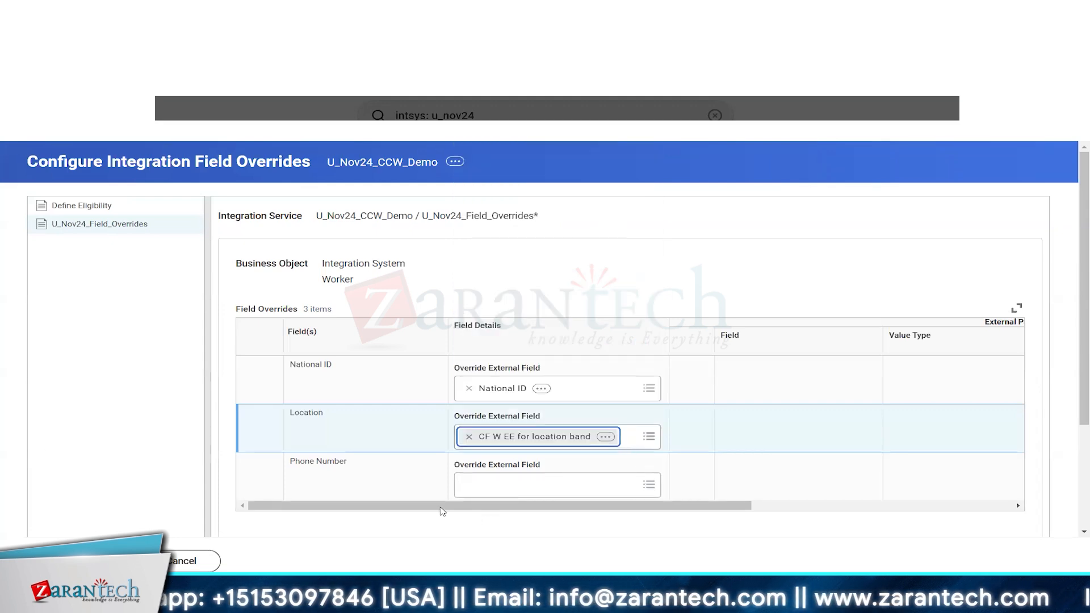
Step: Assign the calculated field CF - Candidate White as the Phone Number override and save the field overrides
{"action": "left_click", "coordinate": [500, 485]}
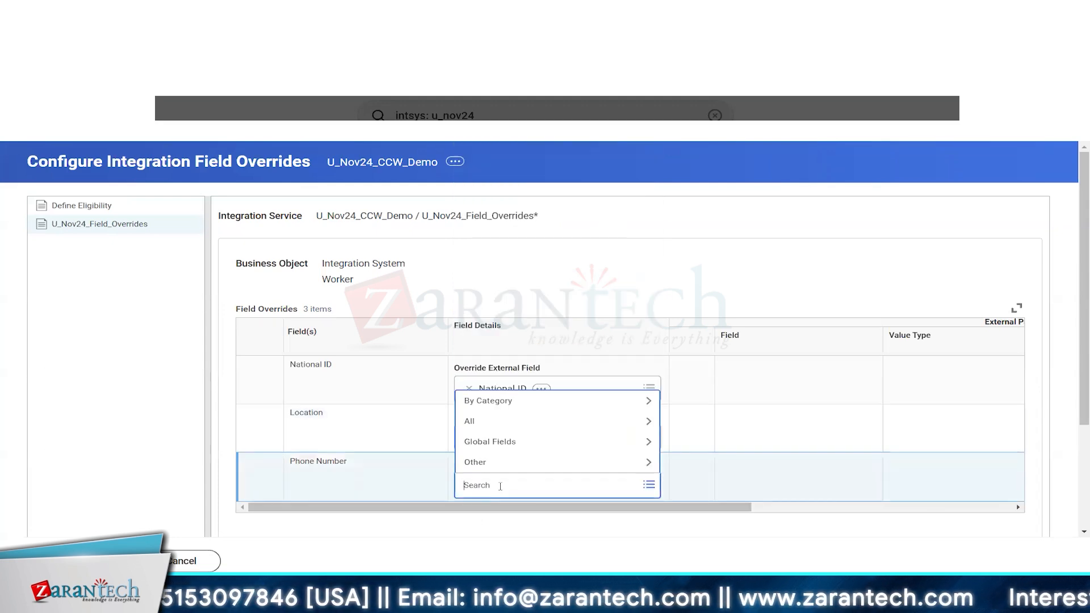
{"action": "type", "text": "CF"}
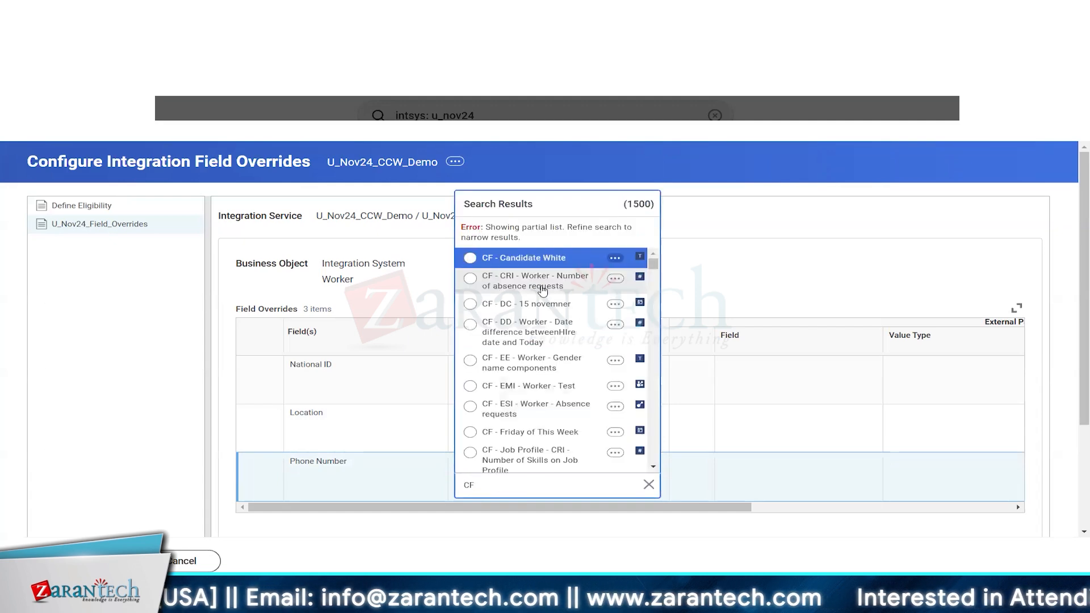
{"action": "scroll", "coordinate": [539, 415], "scroll_direction": "down", "scroll_amount": 5}
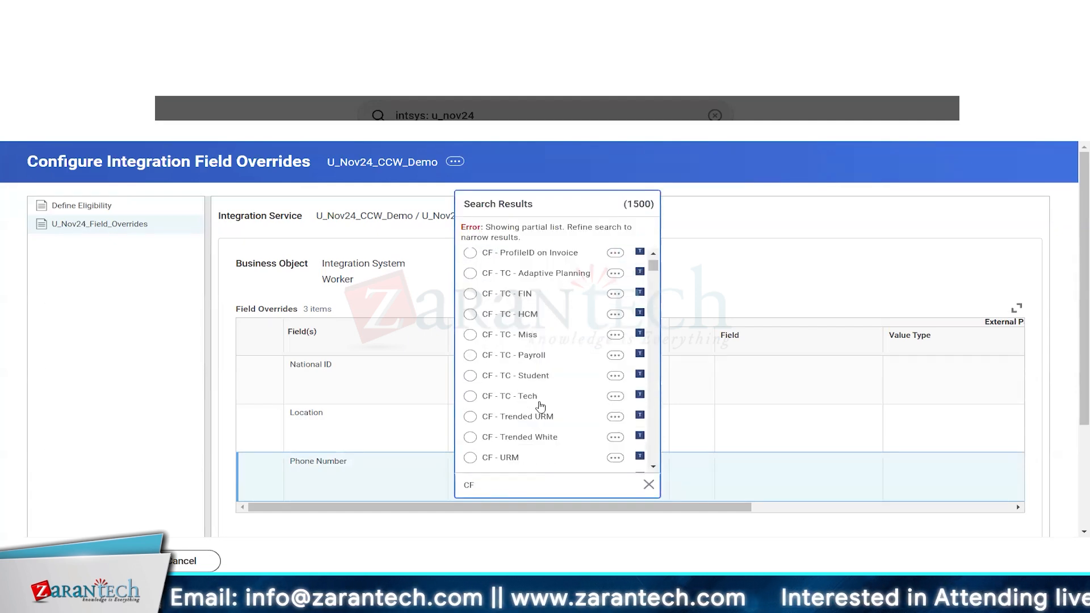
{"action": "scroll", "coordinate": [541, 409], "scroll_direction": "down", "scroll_amount": 10}
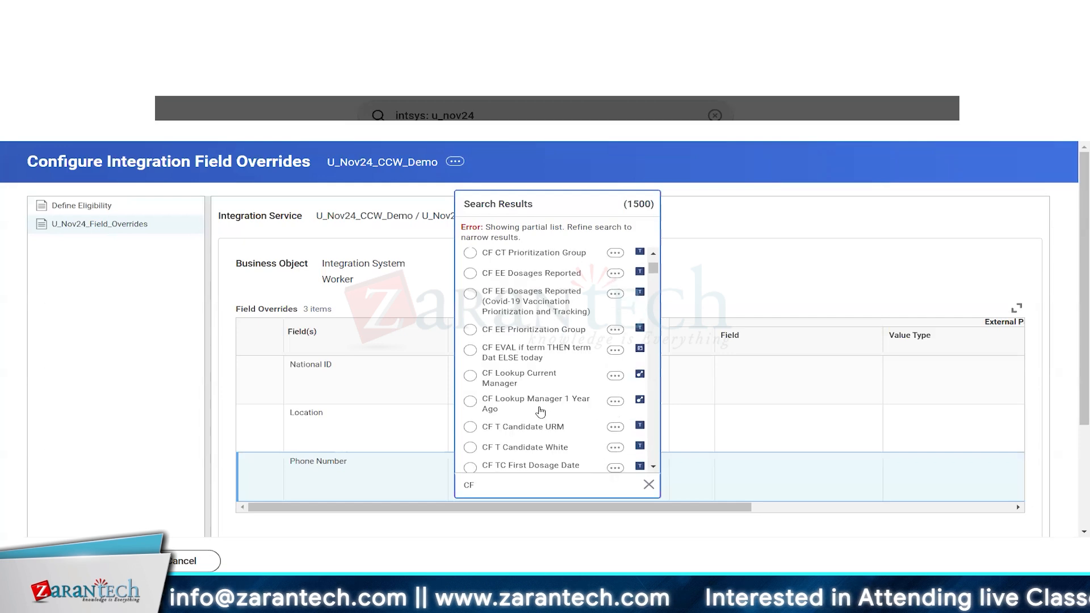
{"action": "scroll", "coordinate": [536, 413], "scroll_direction": "up", "scroll_amount": 15}
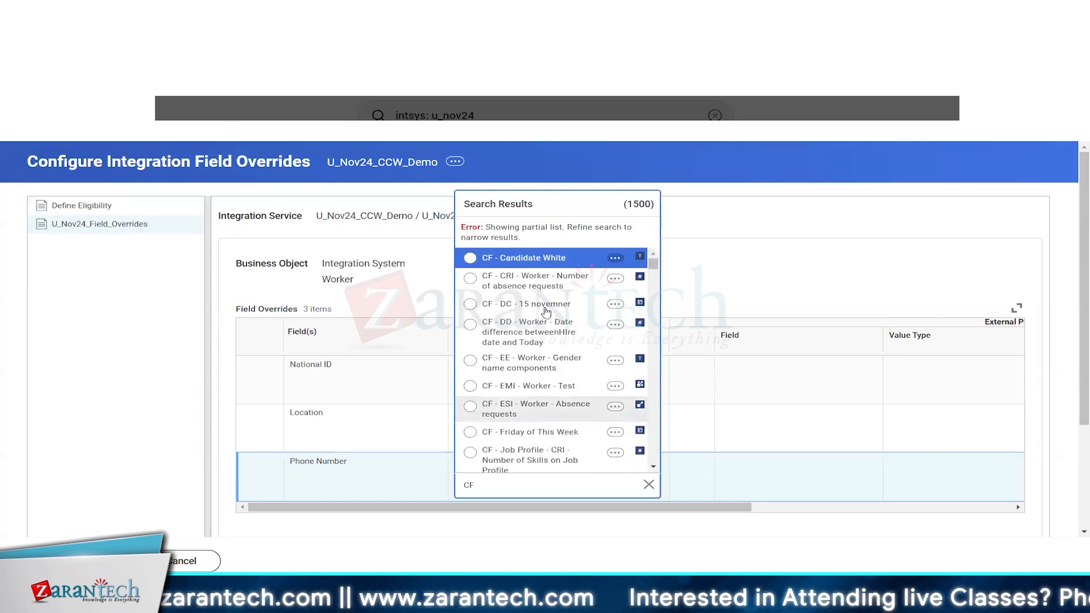
{"action": "left_click", "coordinate": [525, 259]}
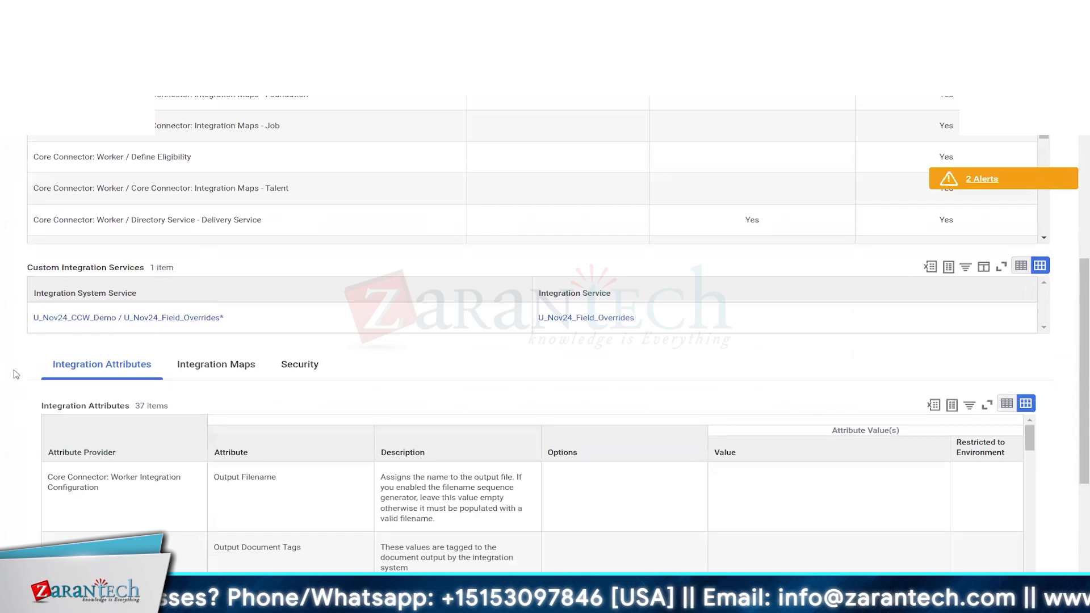
Step: View the integration field attributes of U_Nov24_CCW_Demo and check which Worker Personal Data Section fields are included in the output
{"action": "scroll", "coordinate": [12, 375], "scroll_direction": "up", "scroll_amount": 10}
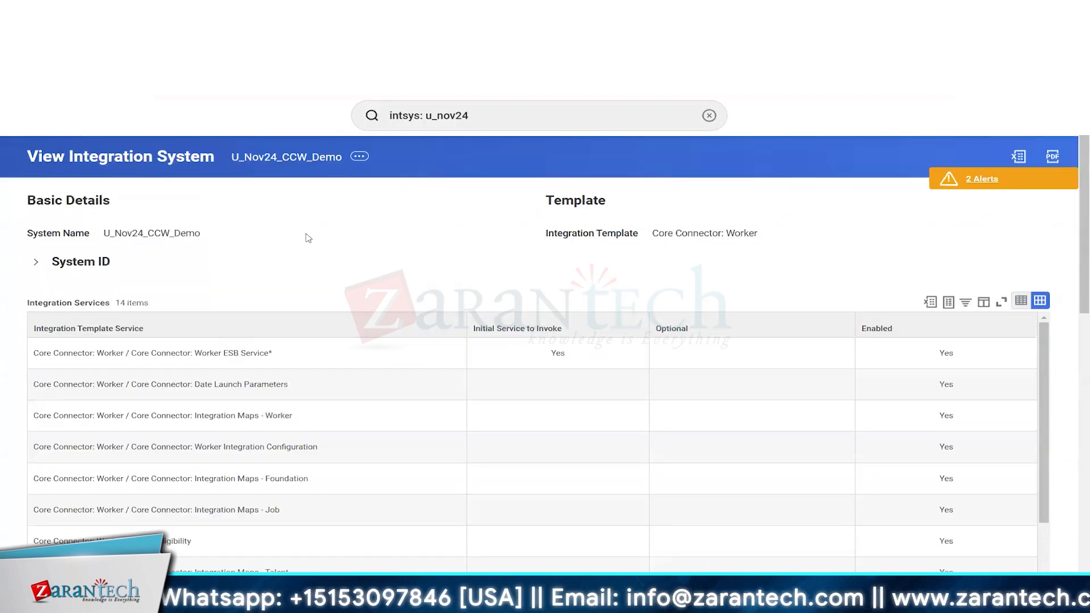
{"action": "scroll", "coordinate": [318, 267], "scroll_direction": "down", "scroll_amount": 8}
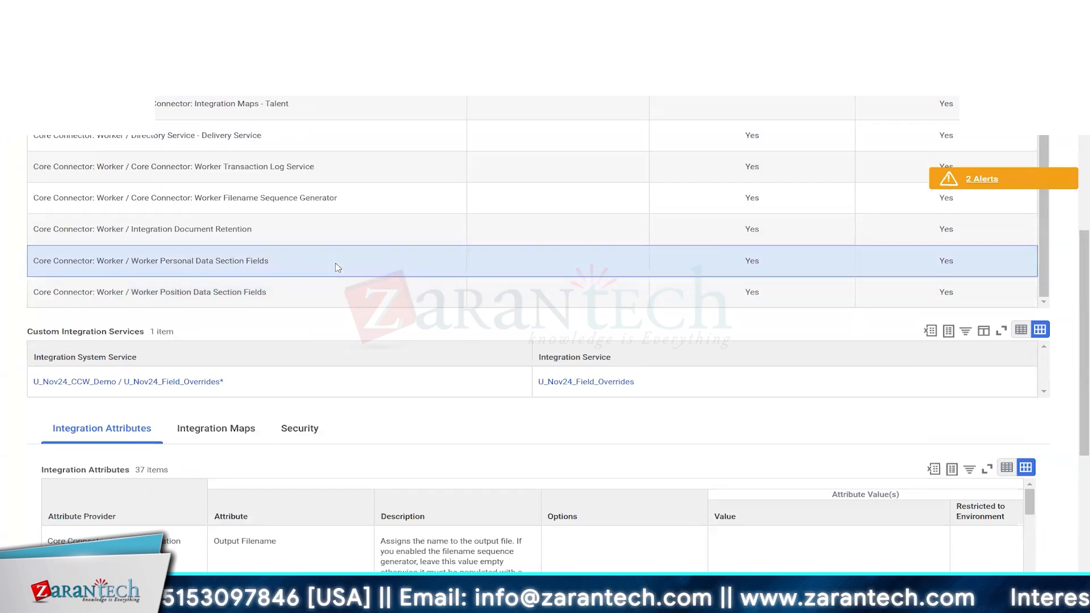
{"action": "scroll", "coordinate": [287, 225], "scroll_direction": "up", "scroll_amount": 8}
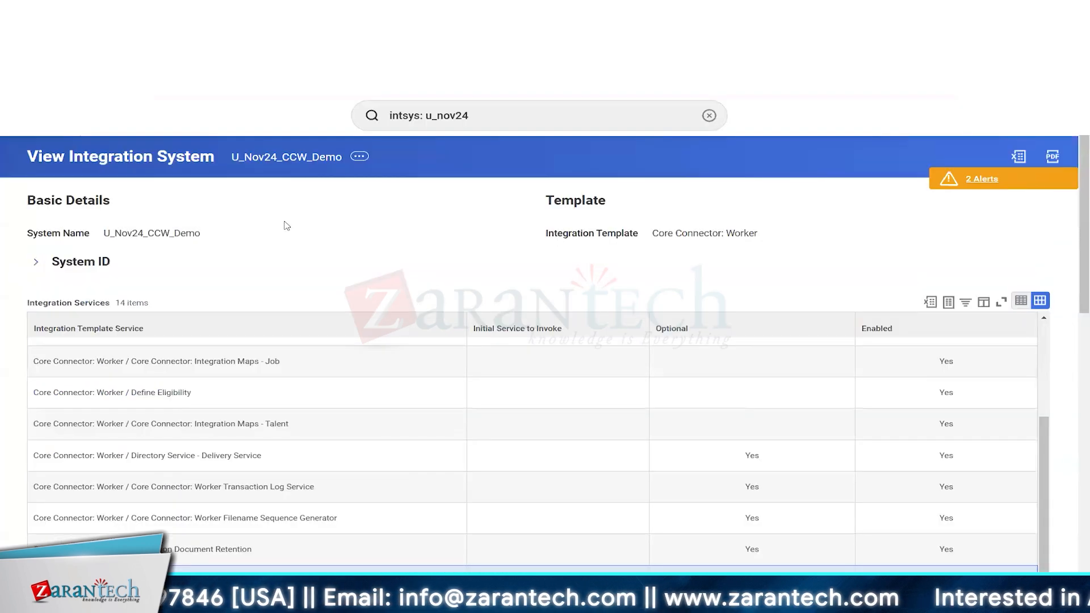
{"action": "left_click", "coordinate": [359, 158]}
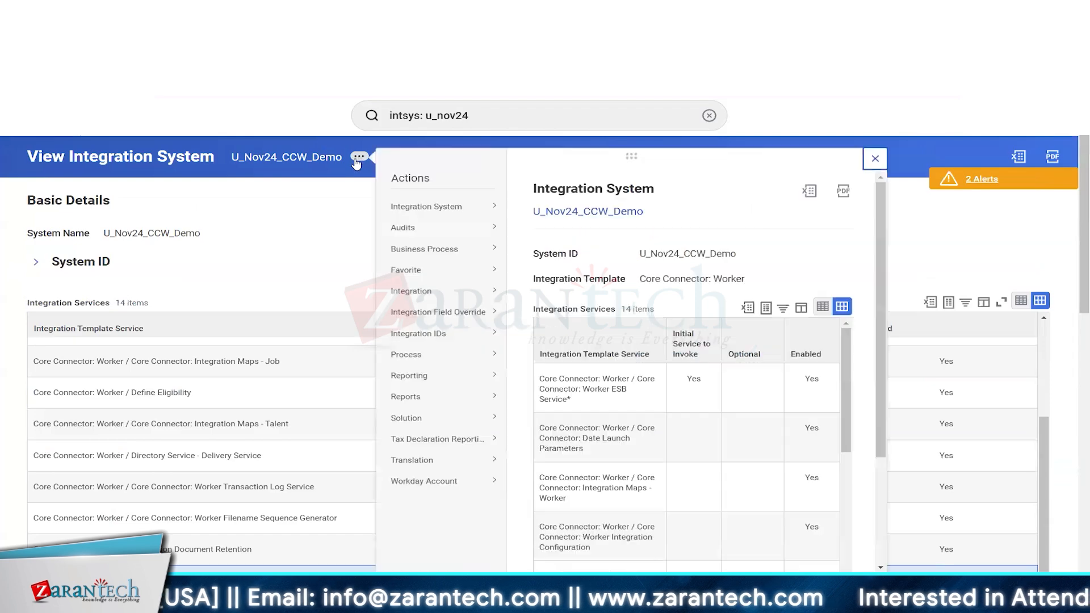
{"action": "mouse_move", "coordinate": [433, 210]}
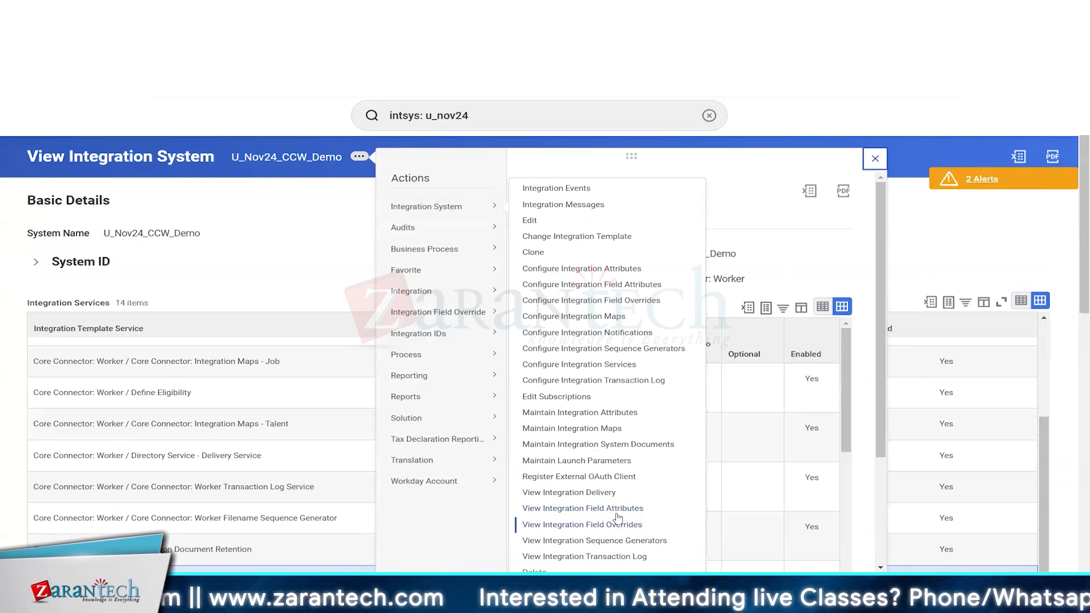
{"action": "left_click", "coordinate": [418, 385]}
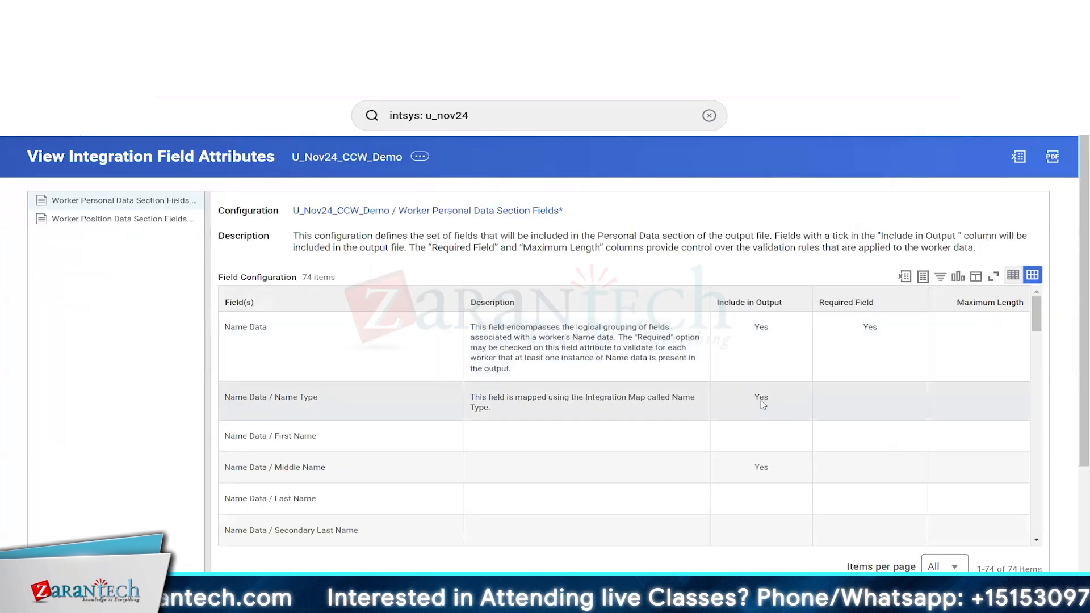
{"action": "left_click", "coordinate": [745, 469]}
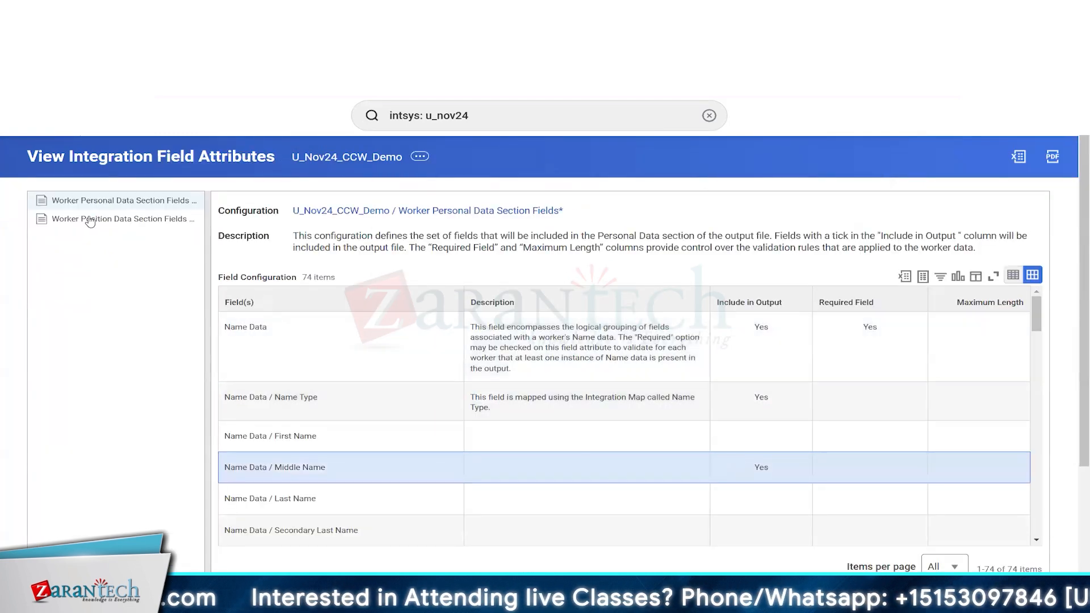
Step: Check which Worker Position Data Section fields are included in the output
{"action": "left_click", "coordinate": [90, 220]}
{"action": "scroll", "coordinate": [755, 434], "scroll_direction": "down", "scroll_amount": 5}
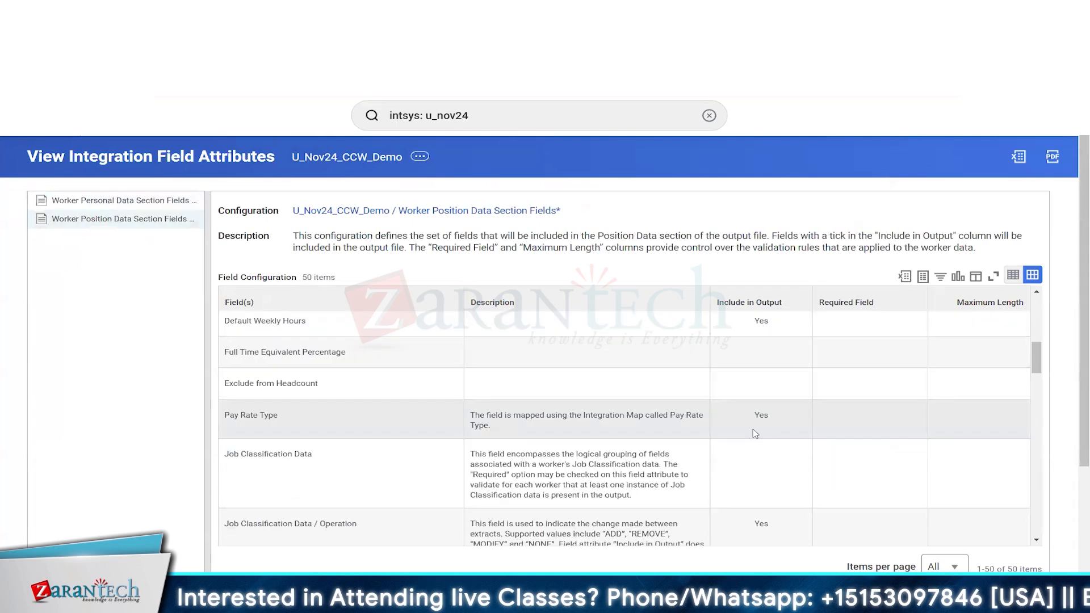
{"action": "scroll", "coordinate": [755, 434], "scroll_direction": "down", "scroll_amount": 3}
{"action": "left_click", "coordinate": [754, 360]}
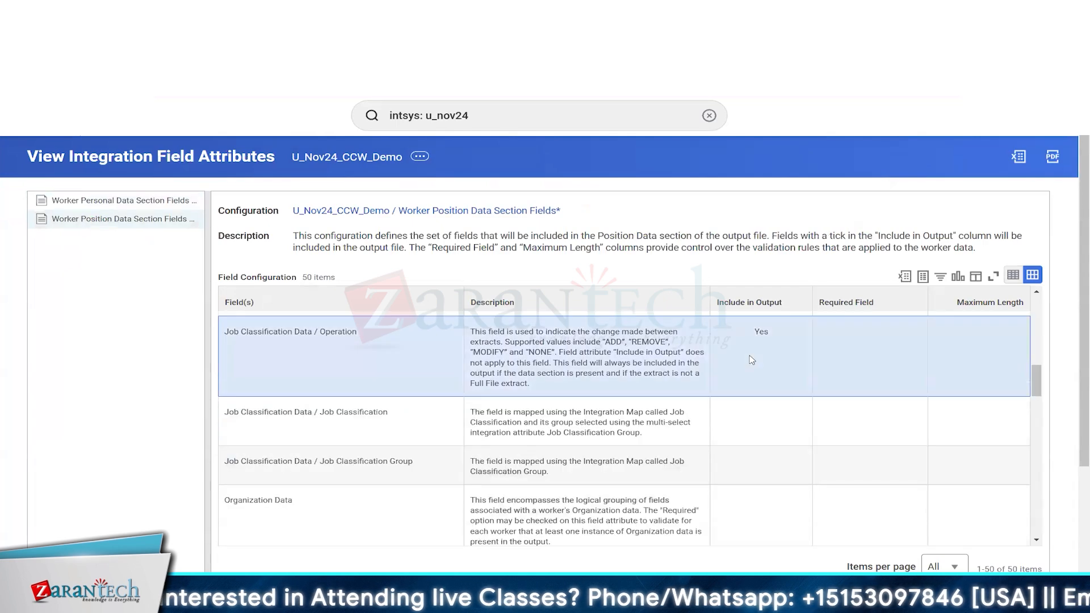
Step: View the integration field overrides of U_Nov24_CCW_Demo and check the external fields assigned in U_Nov24_Field_Overrides
{"action": "left_click", "coordinate": [421, 159]}
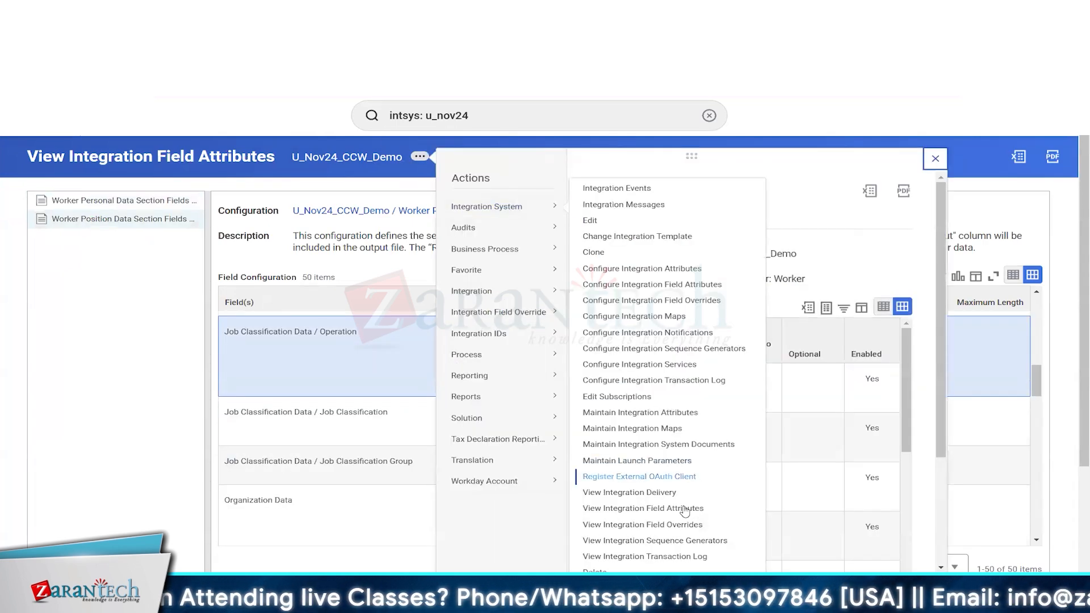
{"action": "left_click", "coordinate": [670, 525]}
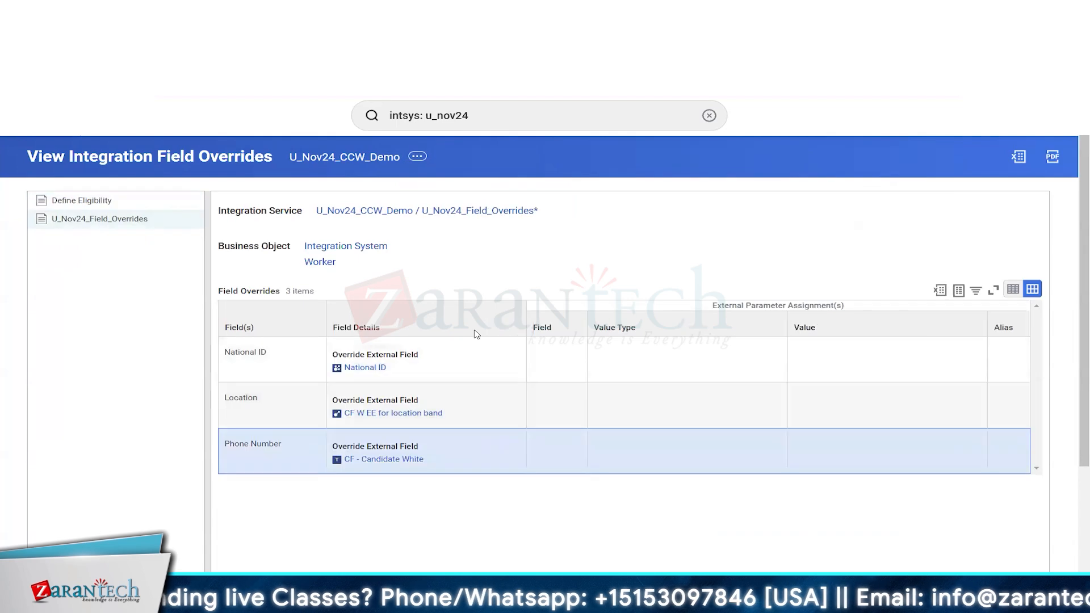
{"action": "double_click", "coordinate": [256, 353]}
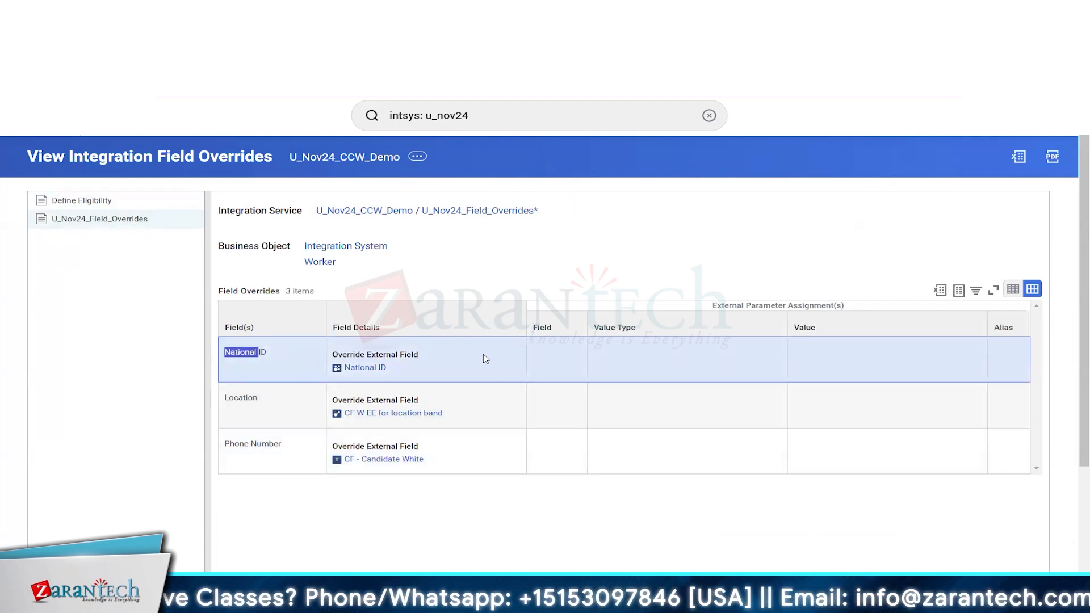
Step: Return to the U_Nov24_CCW_Demo integration system and check its custom integration services, integration attributes and integration maps
{"action": "left_click", "coordinate": [352, 158]}
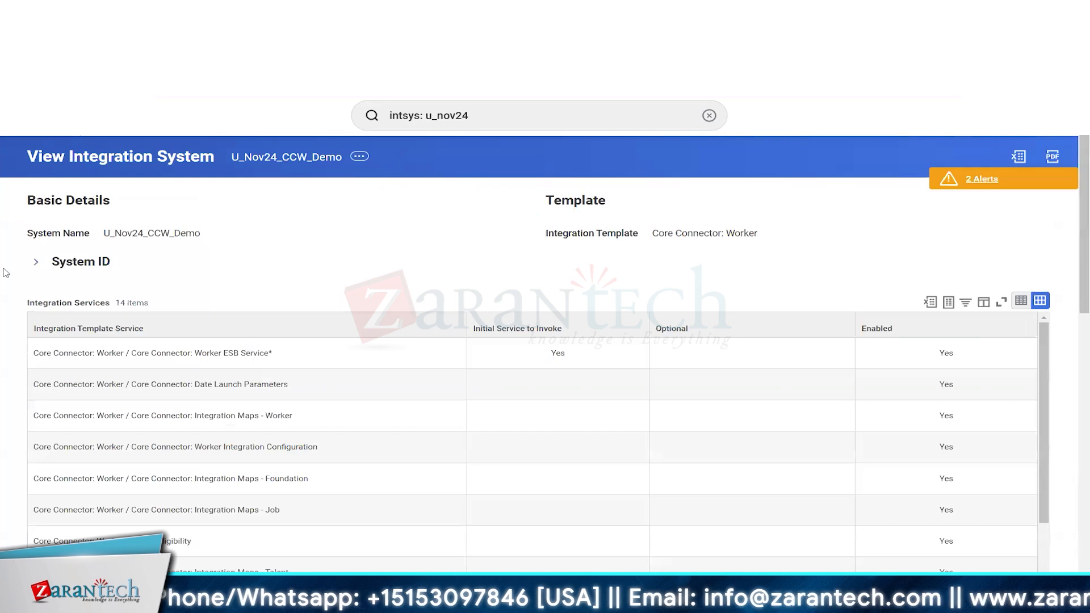
{"action": "scroll", "coordinate": [6, 274], "scroll_direction": "down", "scroll_amount": 2}
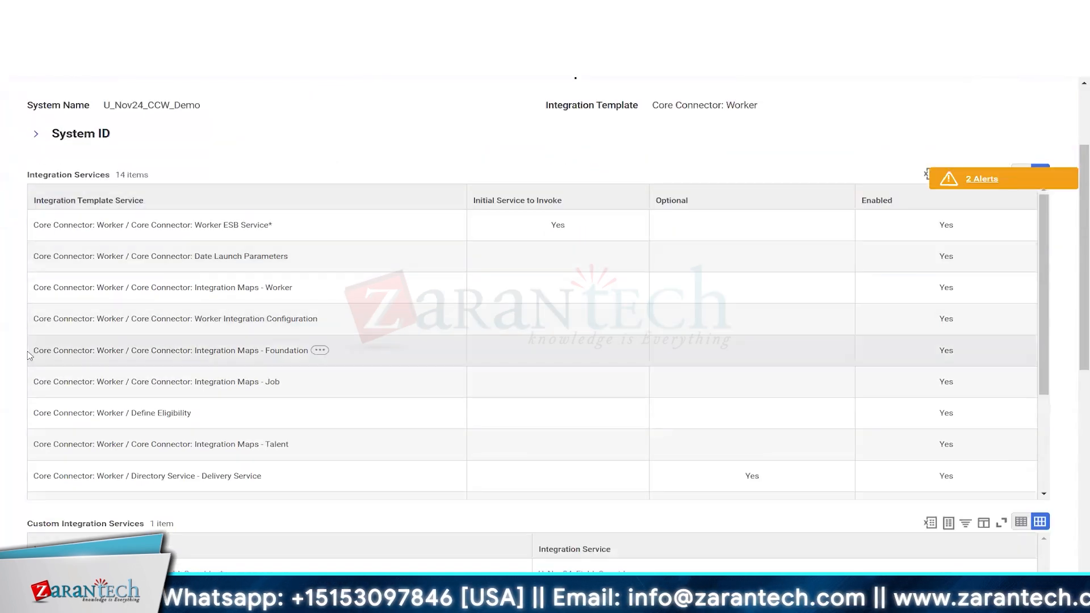
{"action": "scroll", "coordinate": [9, 355], "scroll_direction": "down", "scroll_amount": 4}
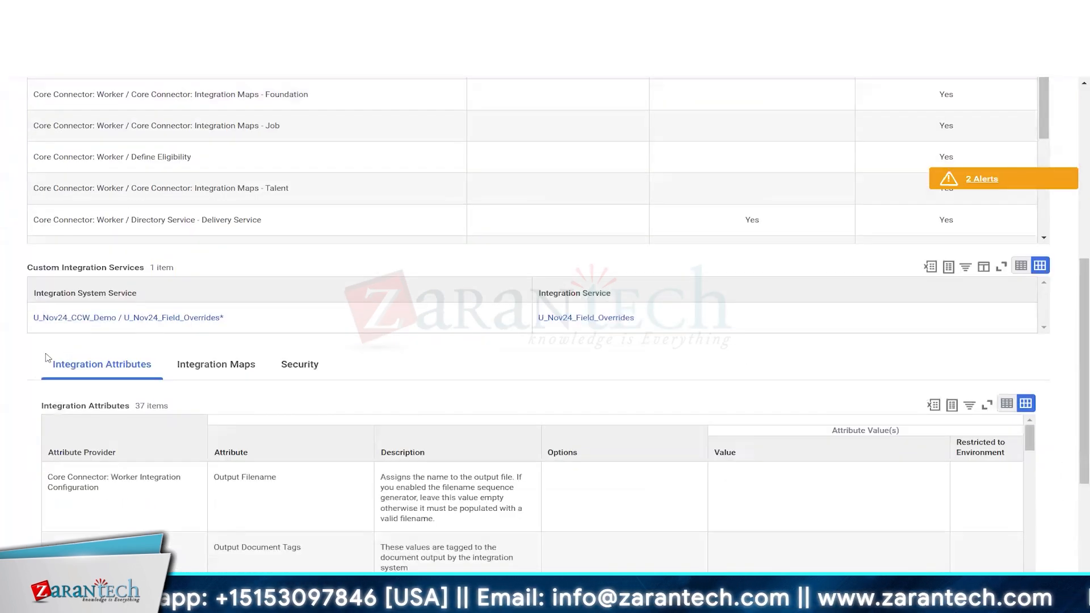
{"action": "scroll", "coordinate": [91, 356], "scroll_direction": "down", "scroll_amount": 2}
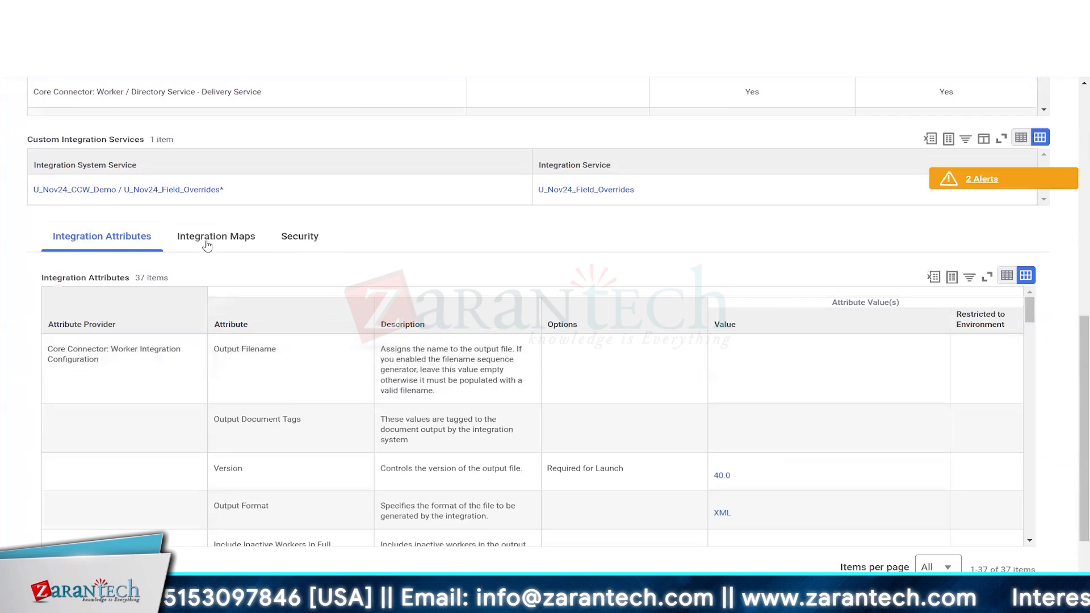
{"action": "left_click", "coordinate": [204, 243]}
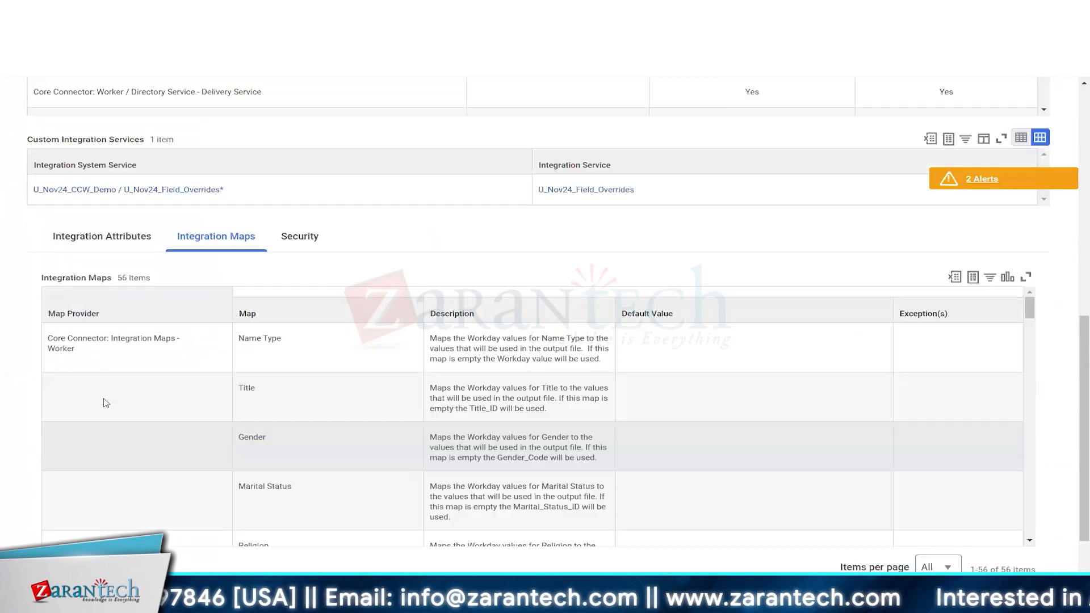
{"action": "left_click", "coordinate": [102, 466]}
{"action": "scroll", "coordinate": [318, 263], "scroll_direction": "down", "scroll_amount": 3}
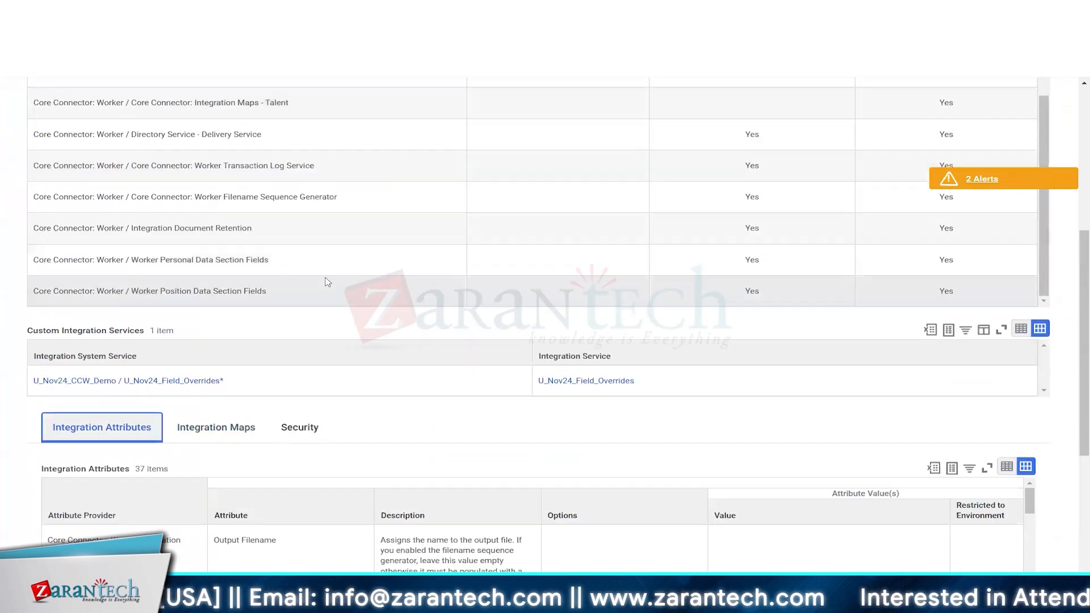
Step: Review the integration services enabled on U_Nov24_CCW_Demo, including Define Eligibility and Worker Position Data Section Fields
{"action": "scroll", "coordinate": [236, 211], "scroll_direction": "up", "scroll_amount": 1}
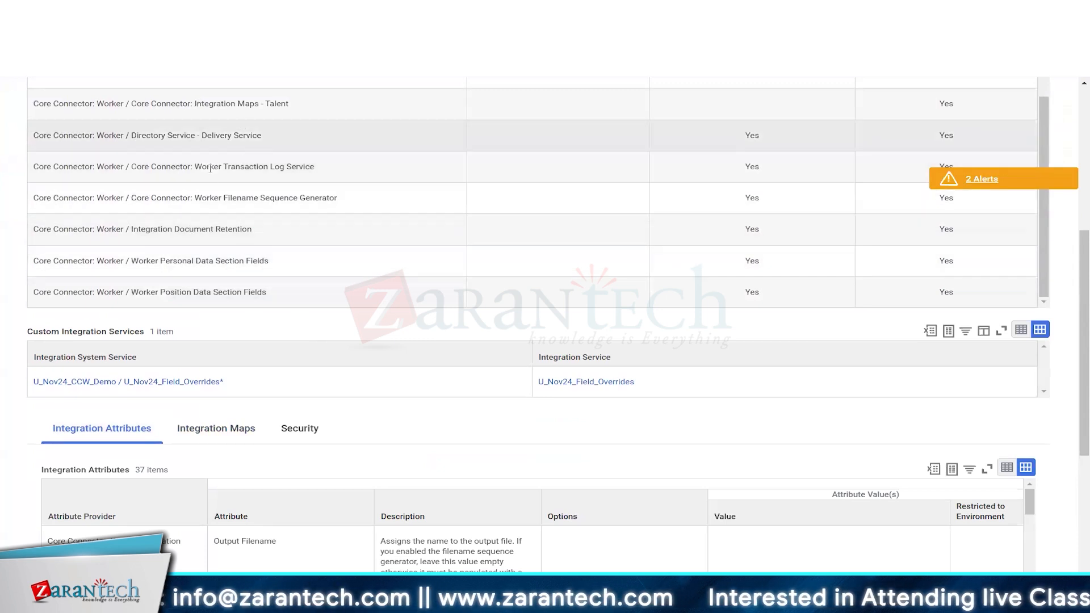
{"action": "scroll", "coordinate": [219, 185], "scroll_direction": "up", "scroll_amount": 3}
{"action": "left_click_drag", "start_coordinate": [183, 200], "coordinate": [150, 200]}
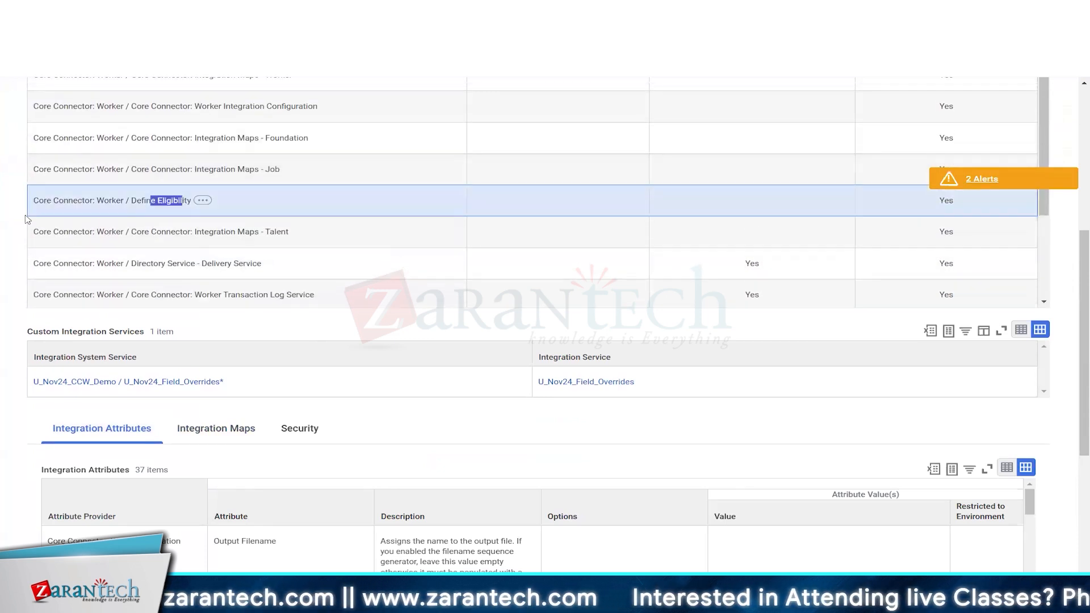
{"action": "scroll", "coordinate": [233, 226], "scroll_direction": "down", "scroll_amount": 3}
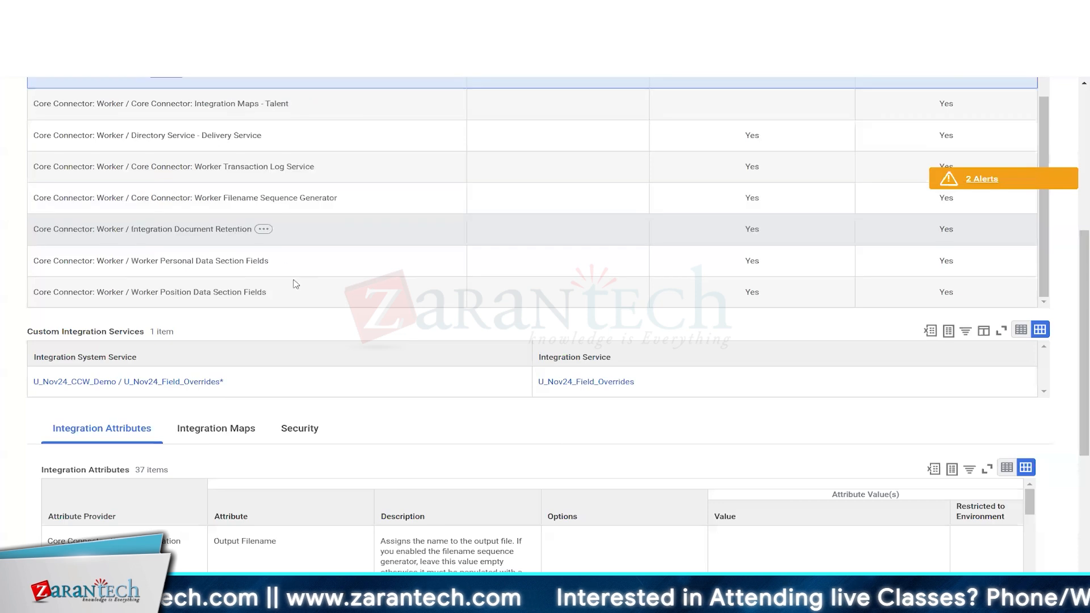
{"action": "left_click", "coordinate": [335, 287]}
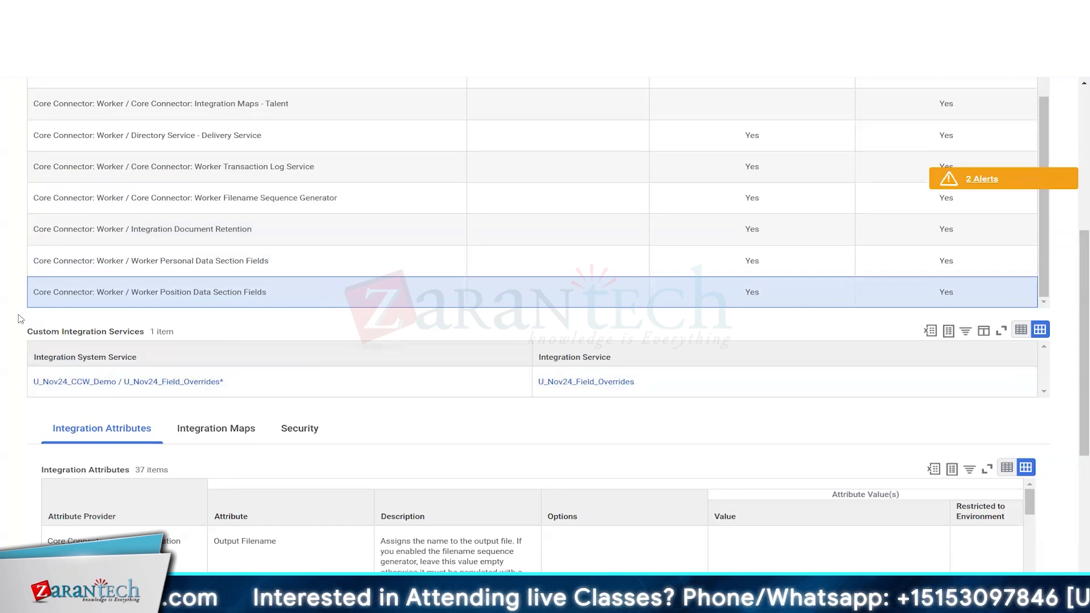
{"action": "scroll", "coordinate": [21, 319], "scroll_direction": "up", "scroll_amount": 3}
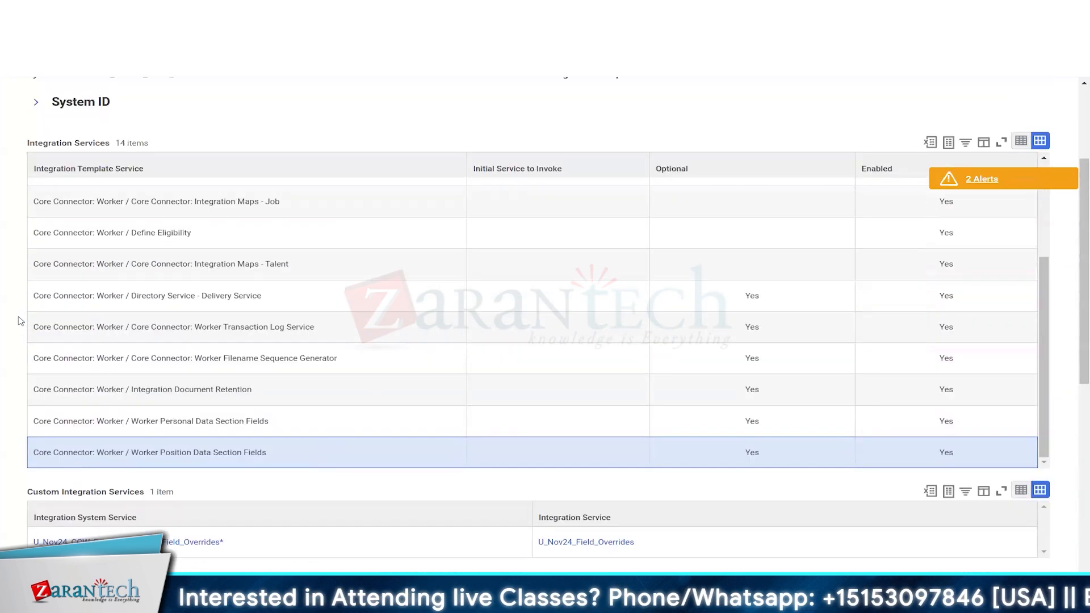
{"action": "scroll", "coordinate": [21, 321], "scroll_direction": "up", "scroll_amount": 2}
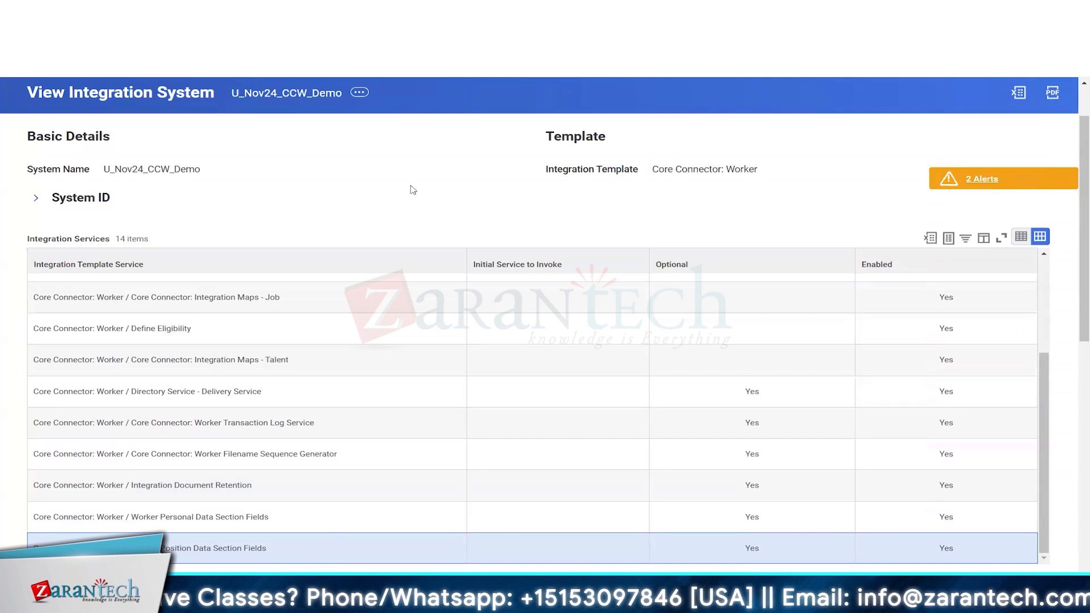
{"action": "double_click", "coordinate": [156, 174]}
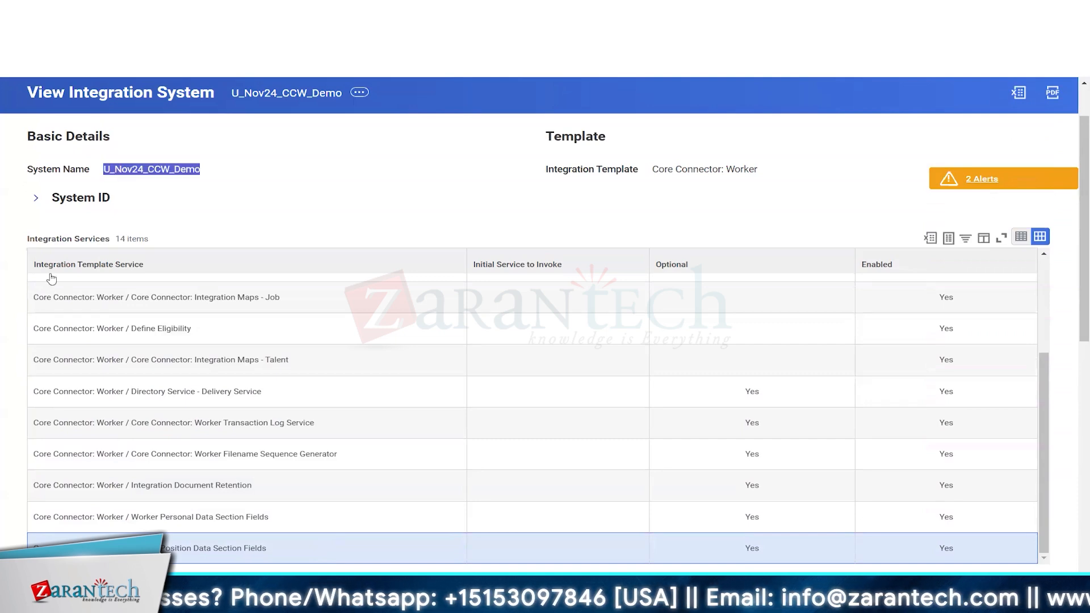
{"action": "scroll", "coordinate": [281, 262], "scroll_direction": "up", "scroll_amount": 2}
{"action": "left_click", "coordinate": [287, 259]}
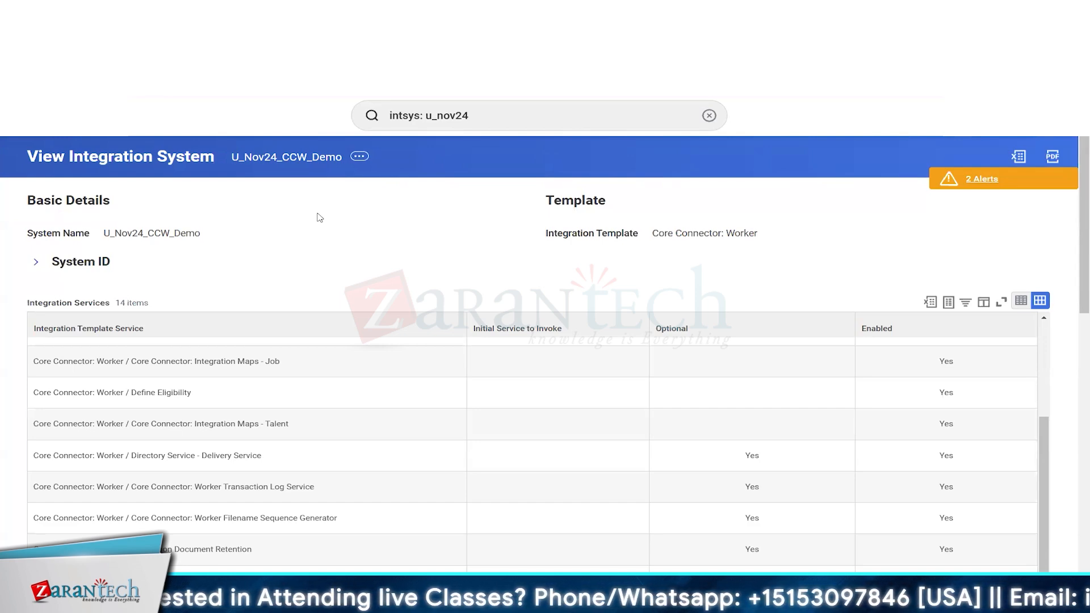
Step: Open Launch / Schedule for the U_Nov24_CCW_Demo integration and confirm it with the run frequency Run Now
{"action": "left_click", "coordinate": [359, 158]}
{"action": "mouse_move", "coordinate": [409, 296]}
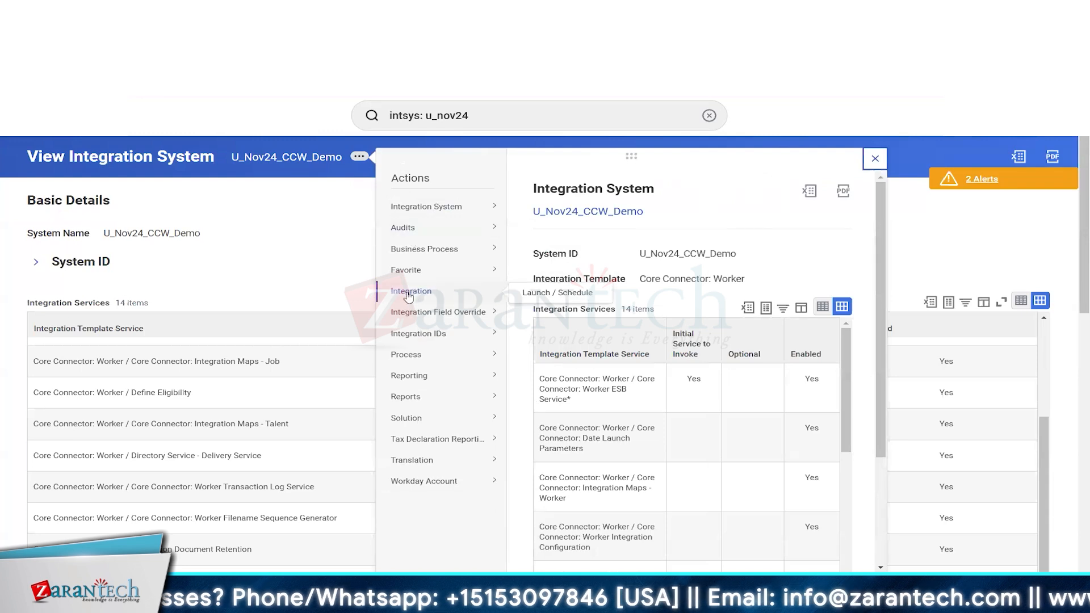
{"action": "left_click", "coordinate": [551, 294]}
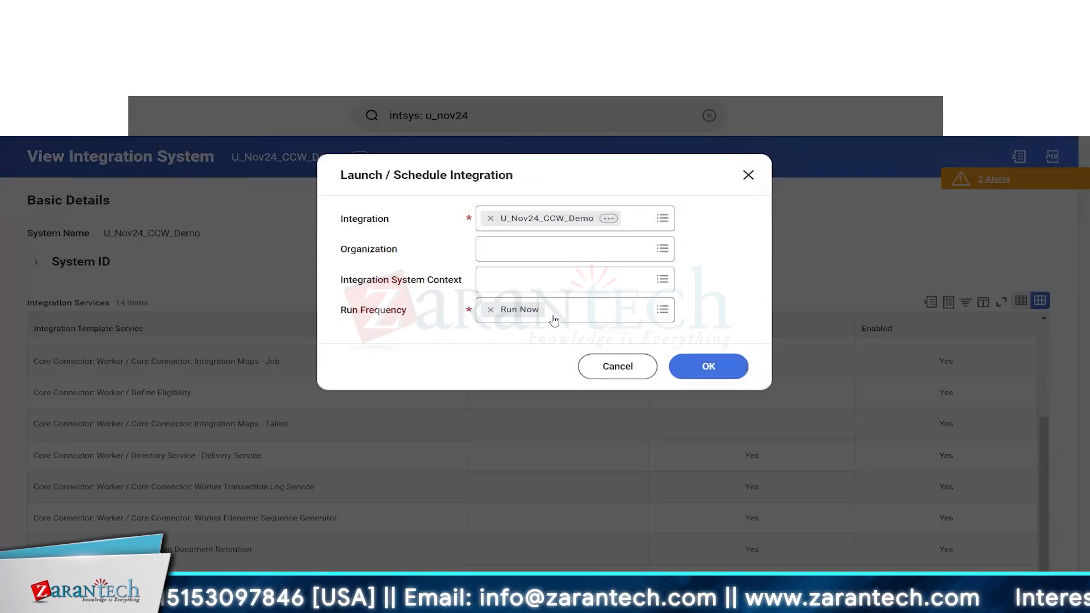
{"action": "left_click", "coordinate": [662, 310]}
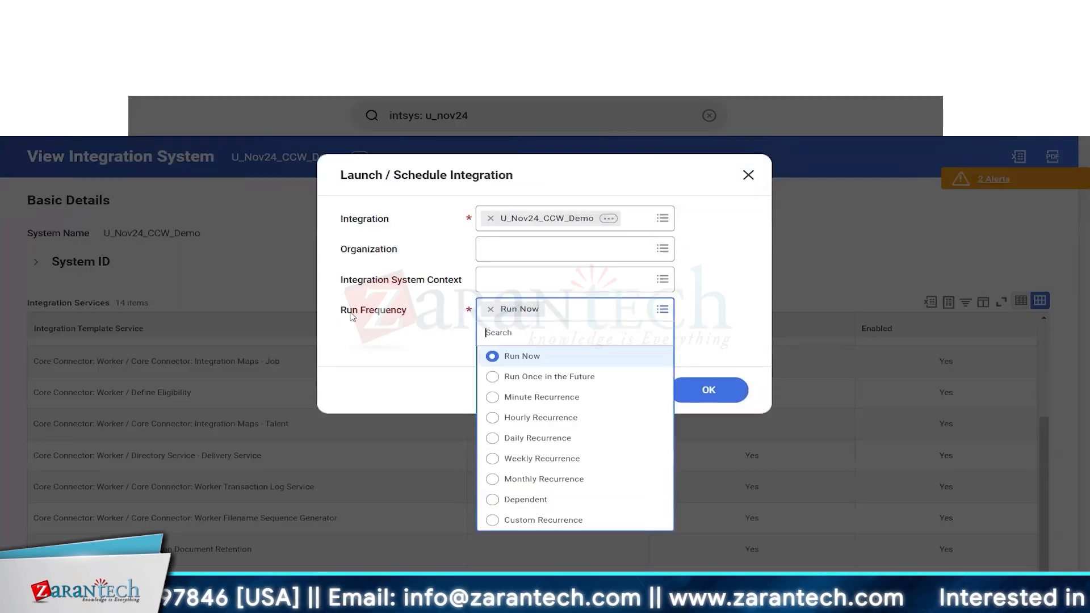
{"action": "left_click_drag", "start_coordinate": [405, 313], "coordinate": [347, 310]}
{"action": "left_click", "coordinate": [662, 311]}
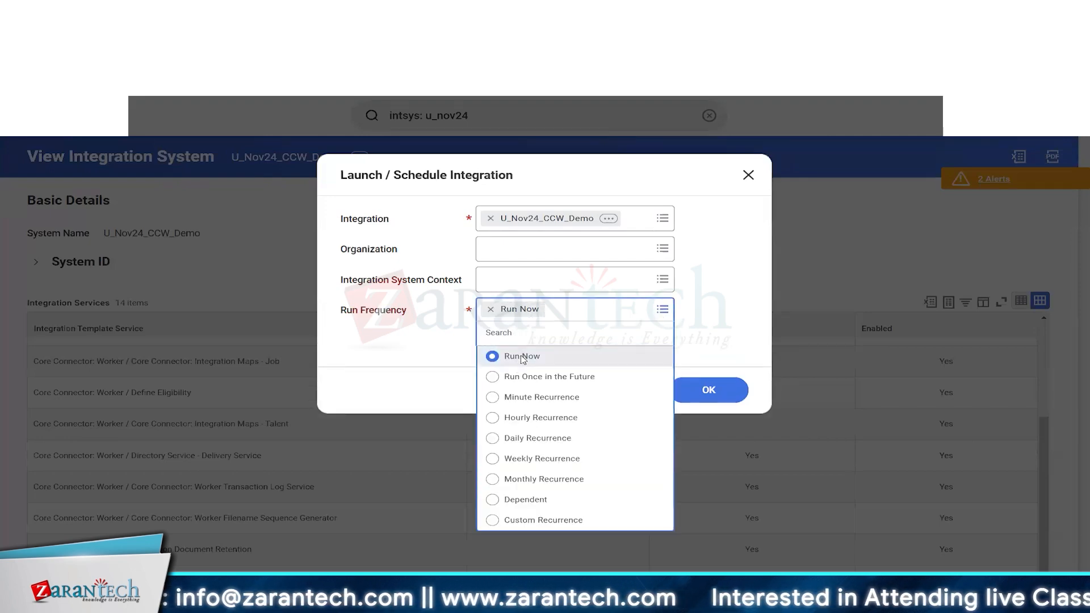
{"action": "left_click", "coordinate": [522, 358]}
{"action": "left_click", "coordinate": [661, 311]}
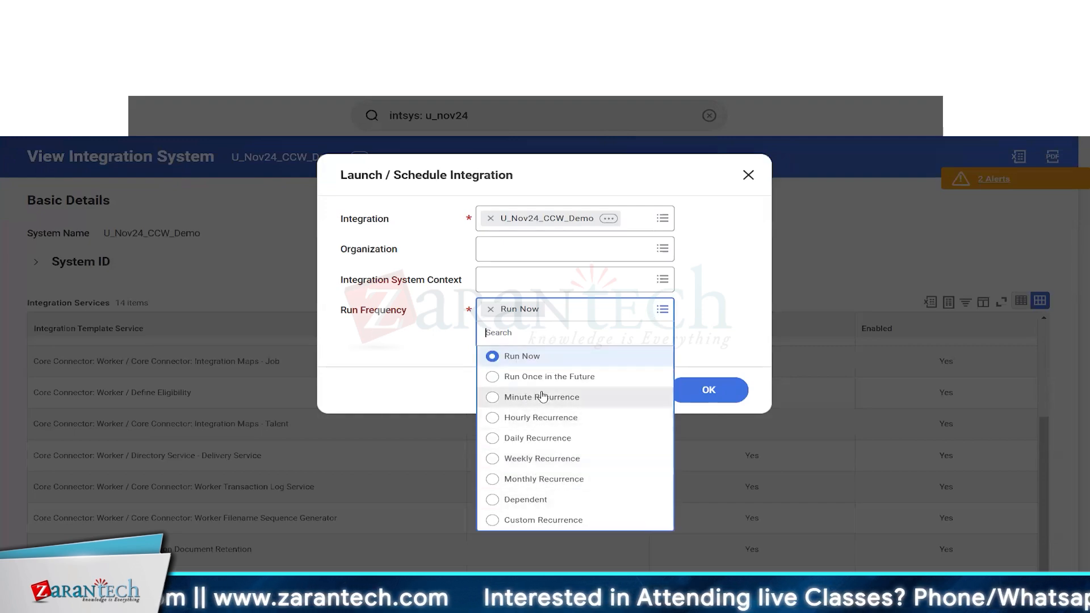
{"action": "left_click", "coordinate": [567, 357]}
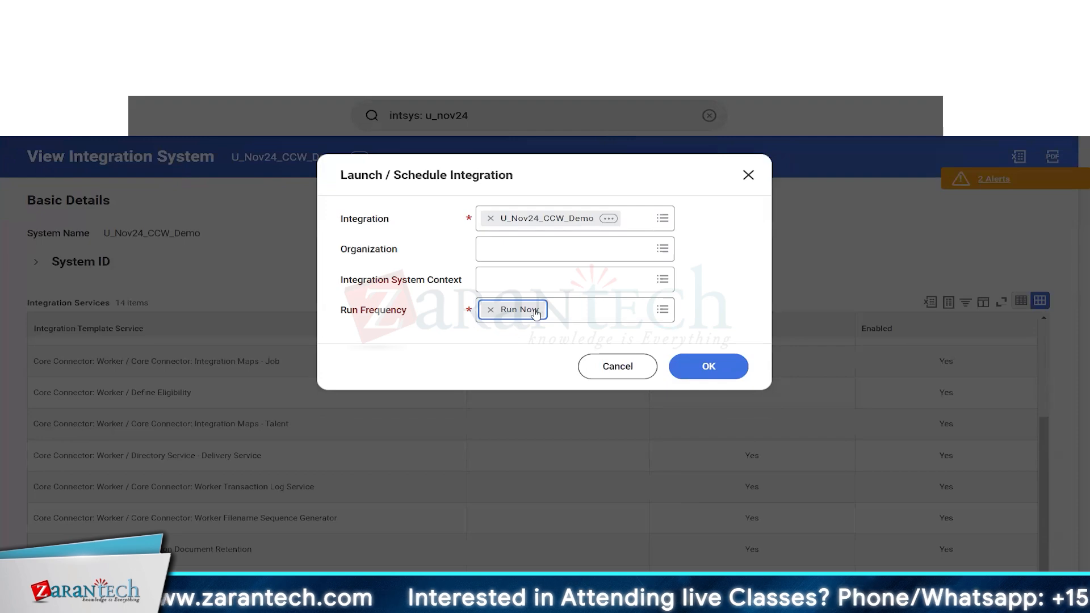
{"action": "key", "text": "Return"}
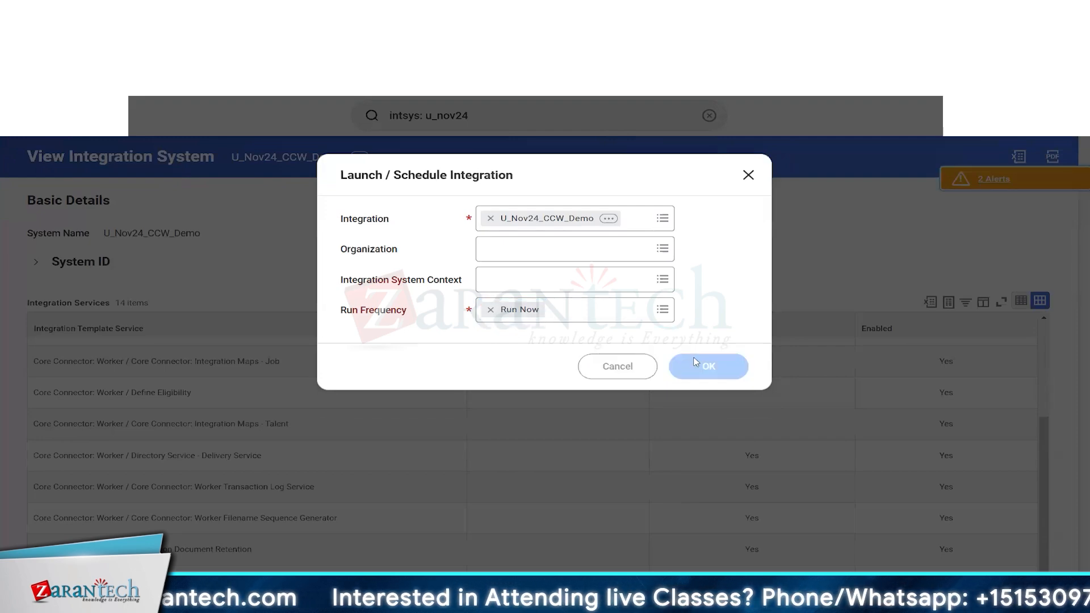
Step: Review the integration criteria of the scheduled run, focusing on the Core Connector: Date Launch Parameters provider
{"action": "scroll", "coordinate": [401, 273], "scroll_direction": "down", "scroll_amount": 2}
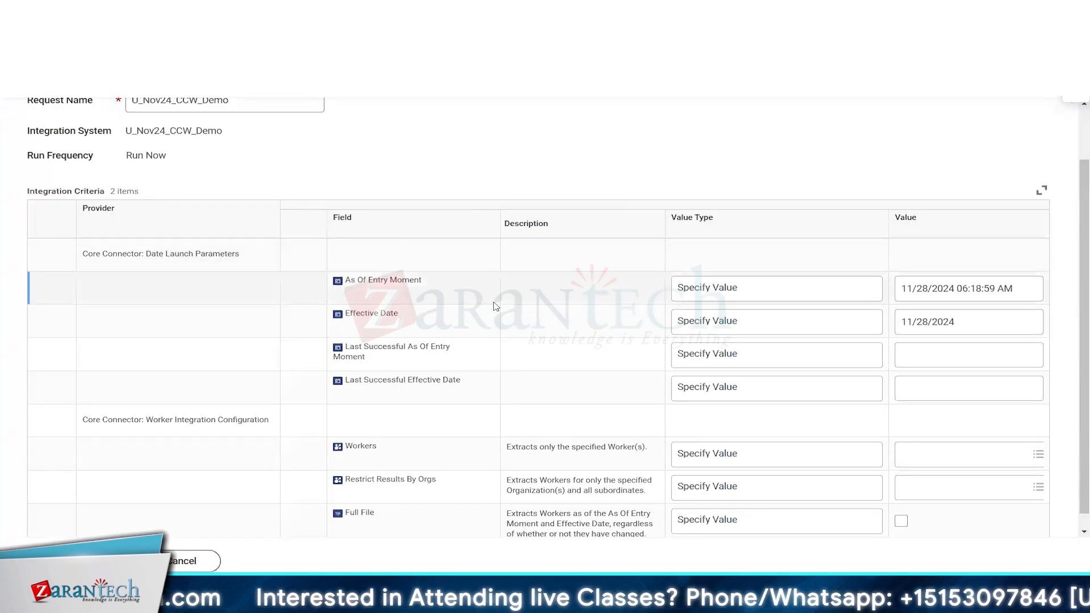
{"action": "scroll", "coordinate": [497, 307], "scroll_direction": "up", "scroll_amount": 1}
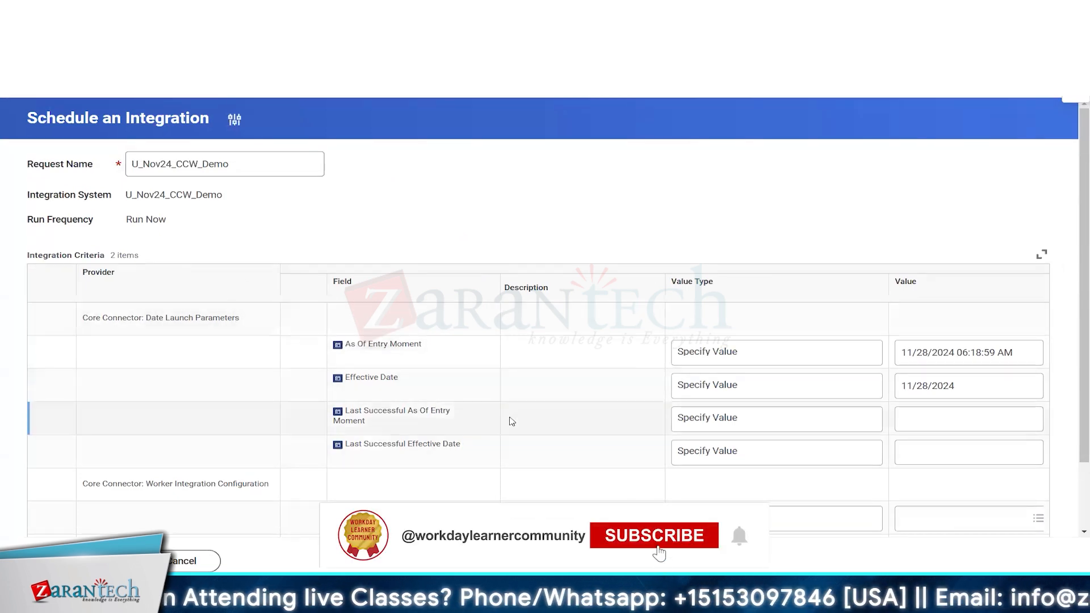
{"action": "scroll", "coordinate": [507, 407], "scroll_direction": "down", "scroll_amount": 2}
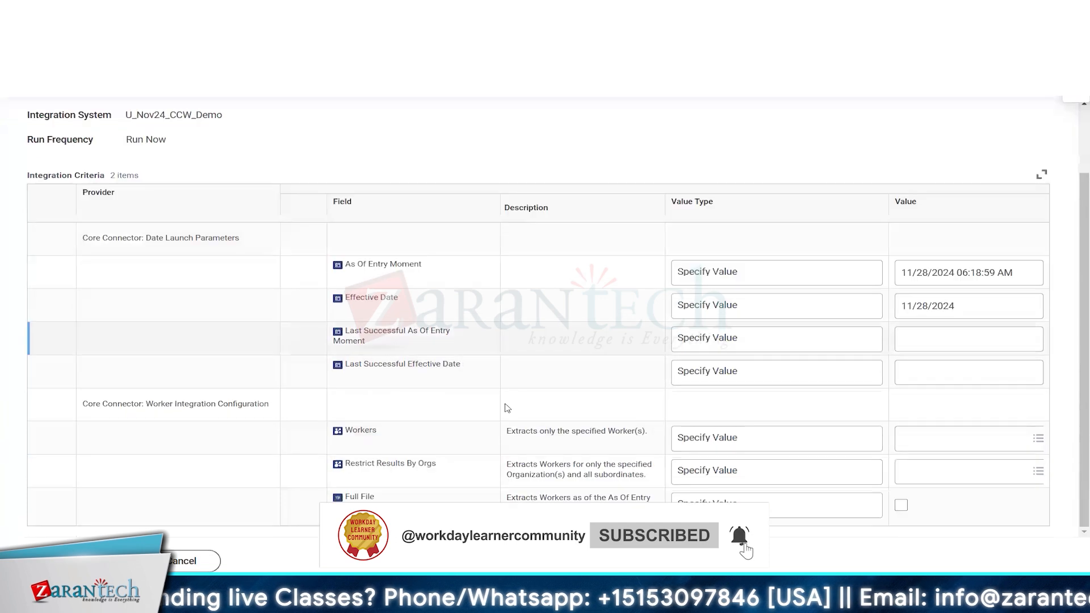
{"action": "scroll", "coordinate": [538, 386], "scroll_direction": "up", "scroll_amount": 2}
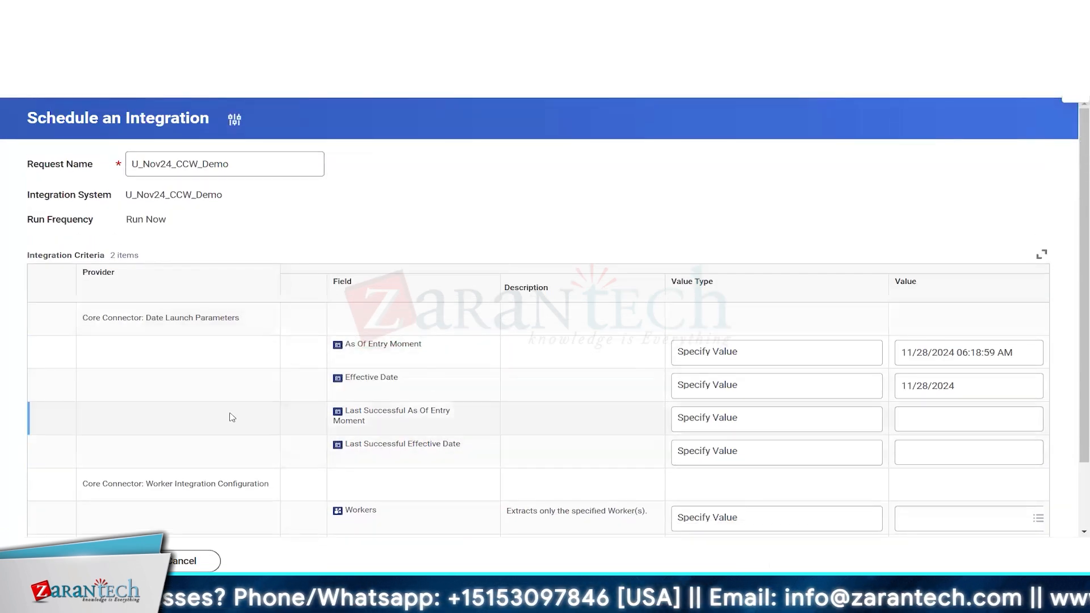
{"action": "triple_click", "coordinate": [116, 319]}
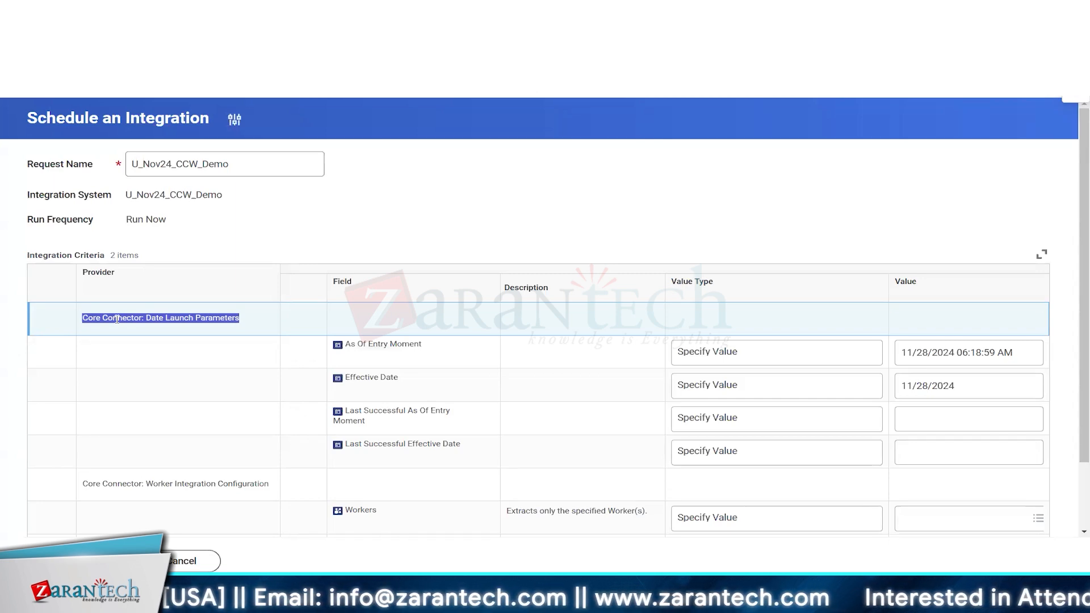
{"action": "double_click", "coordinate": [153, 318]}
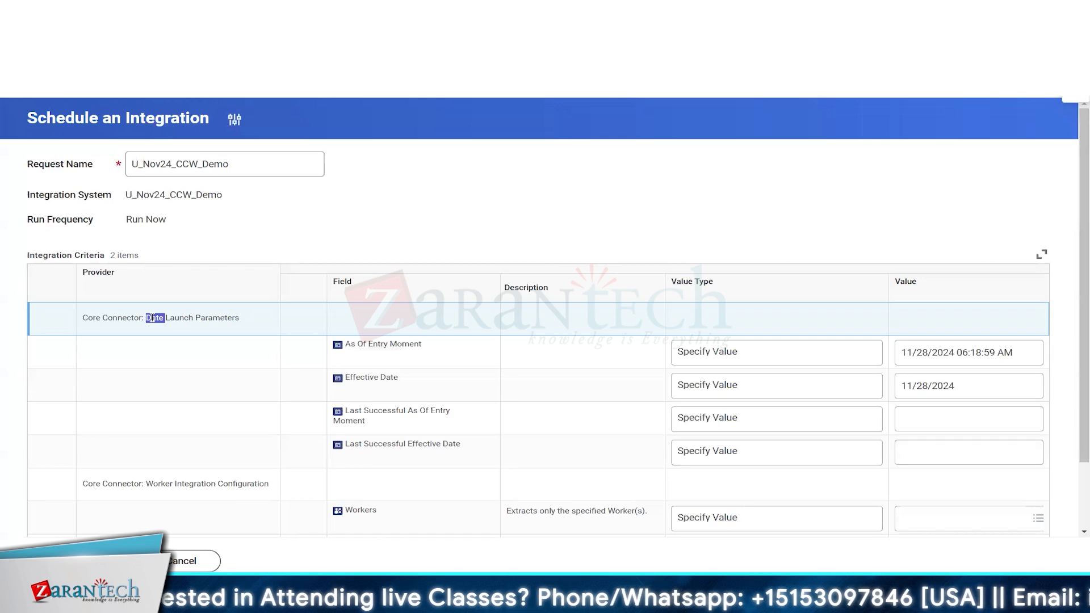
{"action": "left_click", "coordinate": [151, 318]}
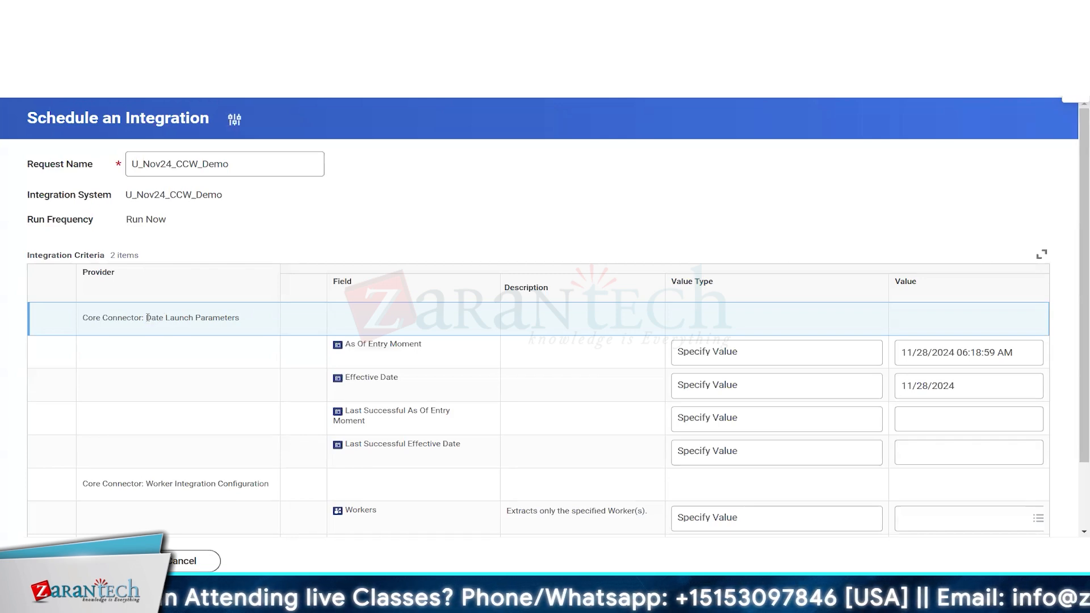
{"action": "mouse_move", "coordinate": [145, 318]}
{"action": "left_mouse_down"}
{"action": "mouse_move", "coordinate": [219, 332]}
{"action": "mouse_move", "coordinate": [240, 319]}
{"action": "mouse_move", "coordinate": [147, 319]}
{"action": "left_mouse_up"}
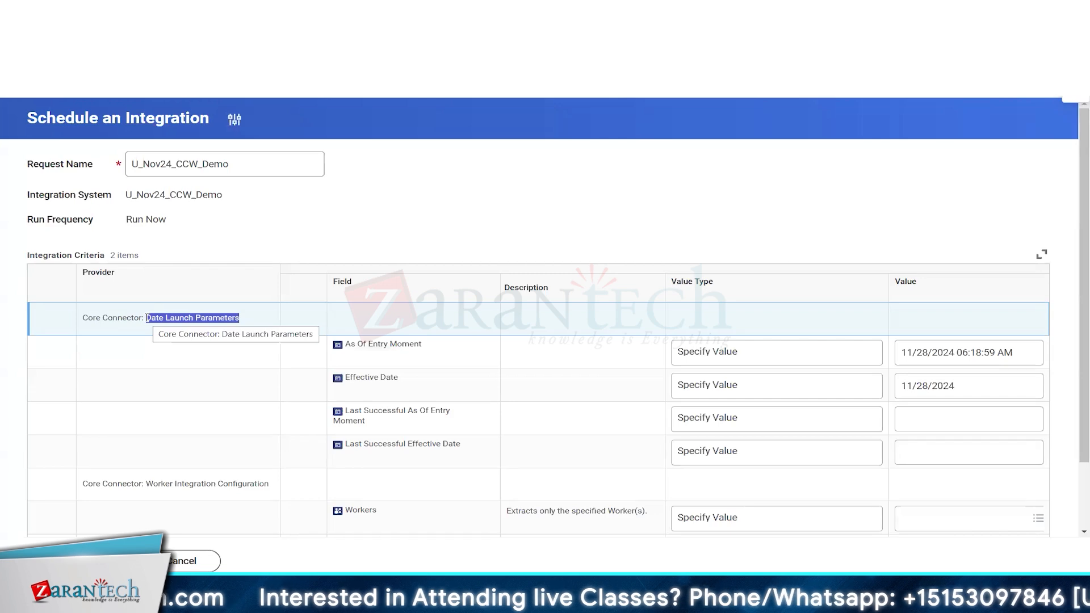
{"action": "triple_click", "coordinate": [150, 318]}
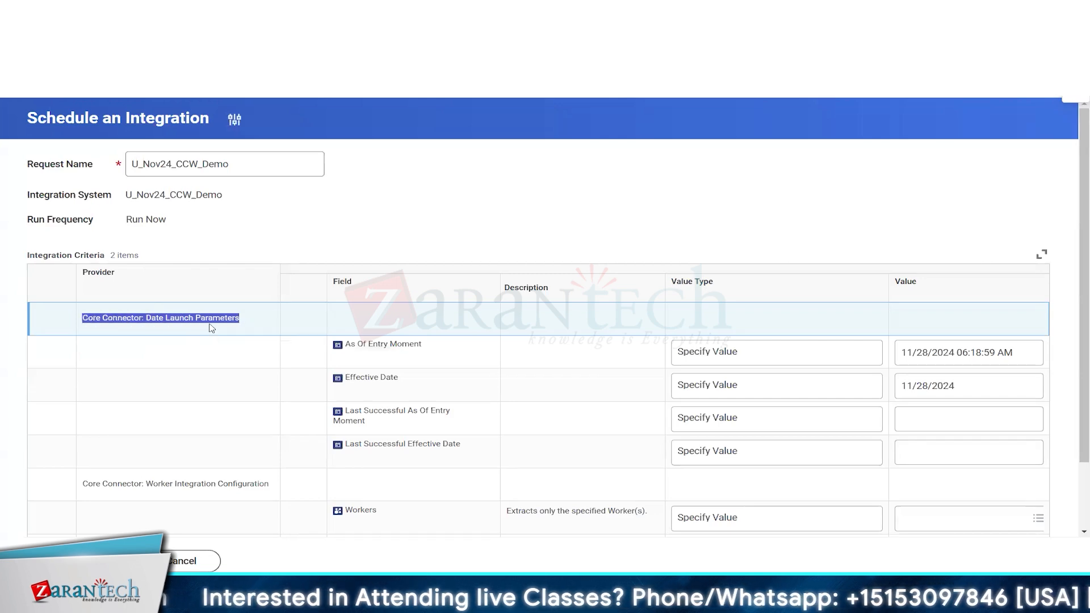
{"action": "left_click", "coordinate": [169, 317]}
Step: Examine the date launch fields As Of Entry Moment, Effective Date and Last Successful As Of Entry Moment
{"action": "left_click", "coordinate": [189, 357]}
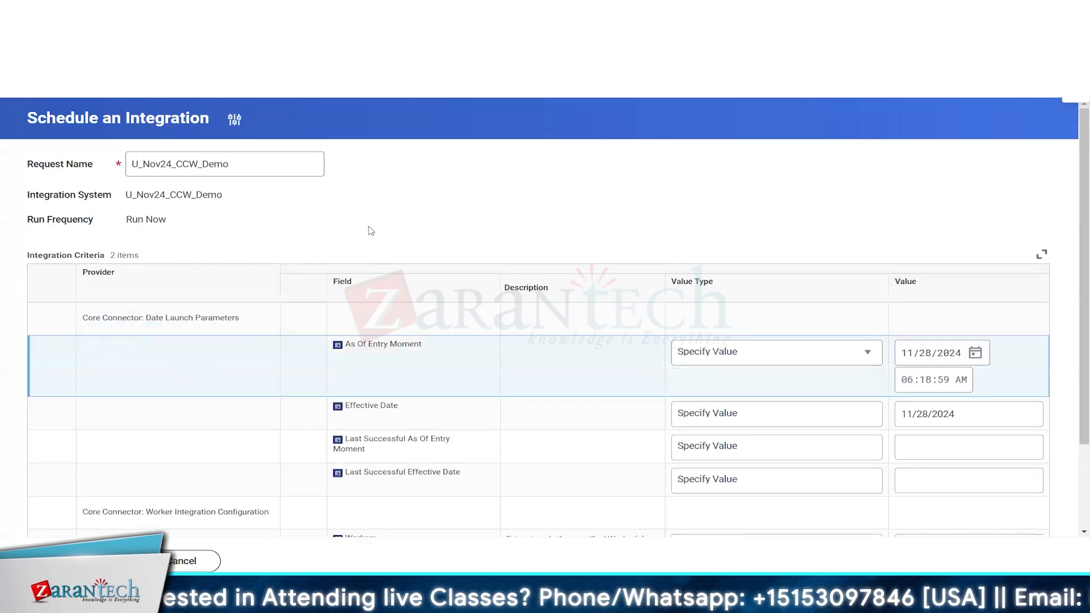
{"action": "scroll", "coordinate": [227, 290], "scroll_direction": "down", "scroll_amount": 1}
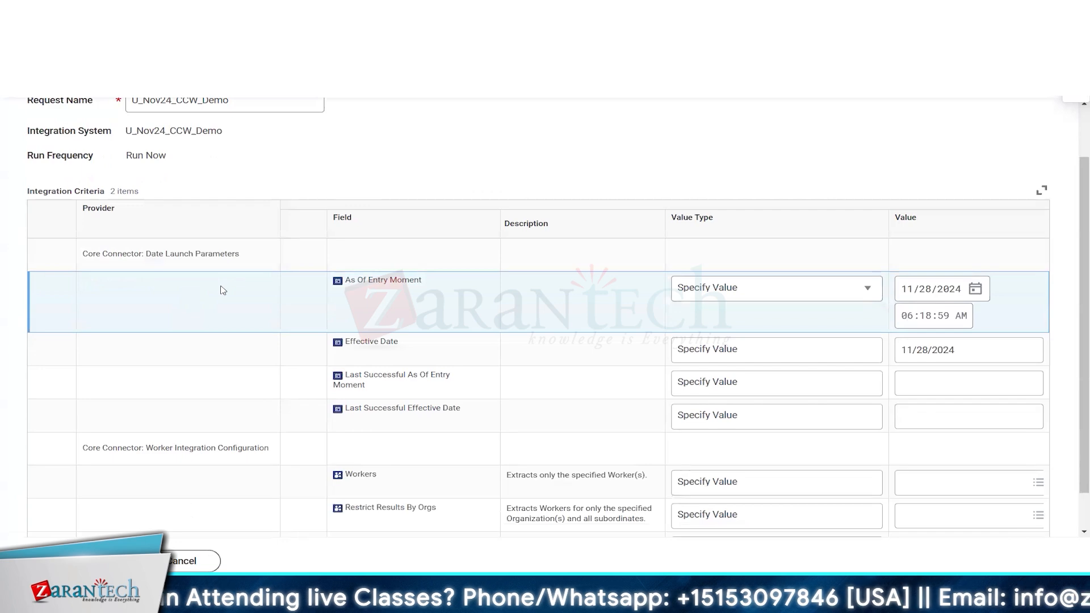
{"action": "left_click_drag", "start_coordinate": [240, 254], "coordinate": [146, 253]}
{"action": "left_click", "coordinate": [220, 297]}
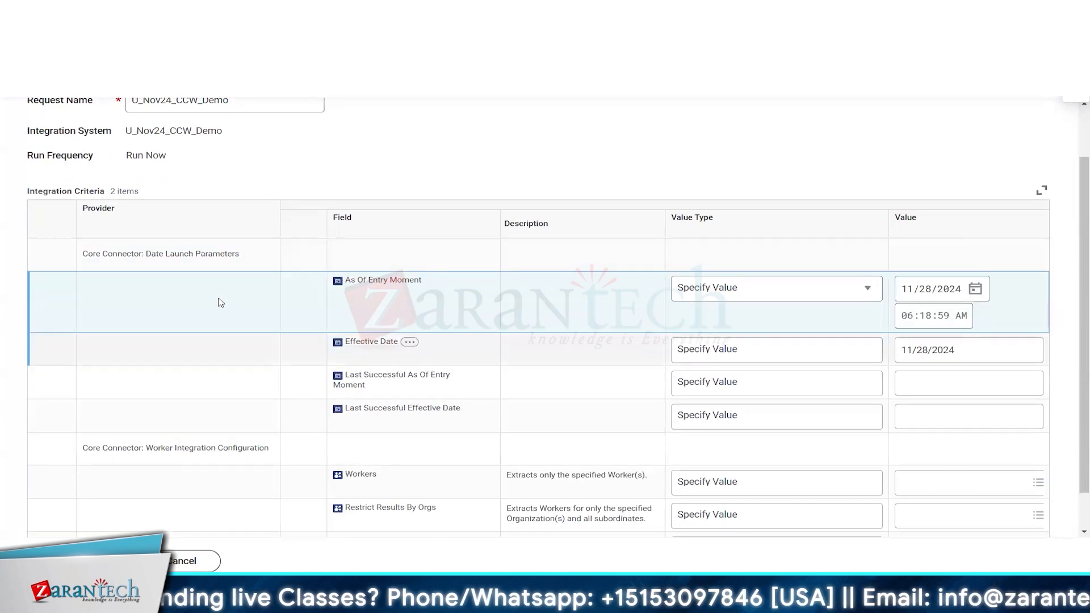
{"action": "left_click", "coordinate": [204, 351]}
{"action": "left_click", "coordinate": [199, 393]}
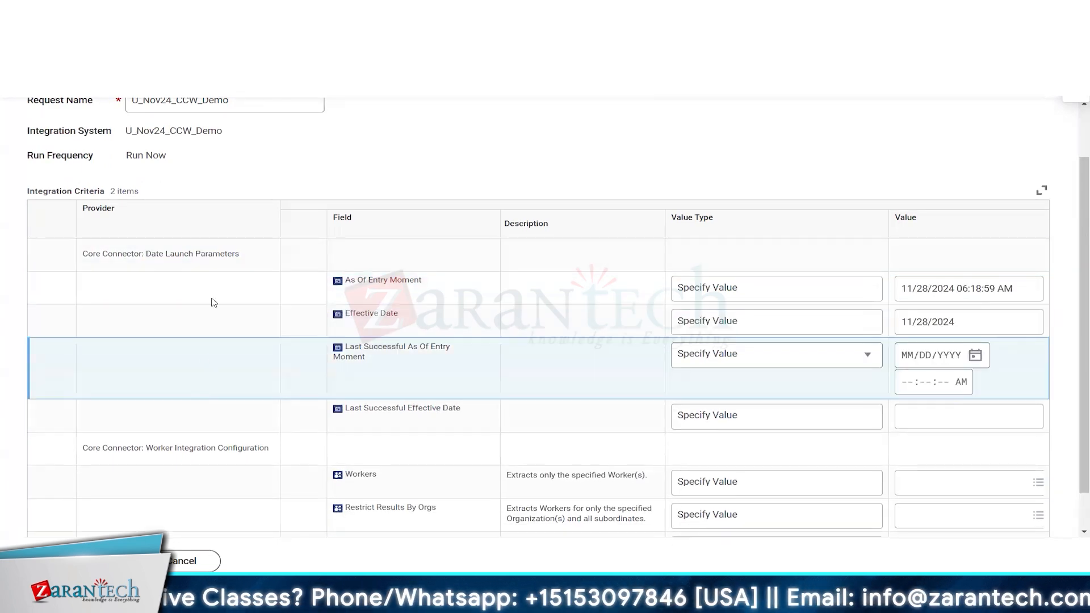
{"action": "left_click", "coordinate": [204, 277]}
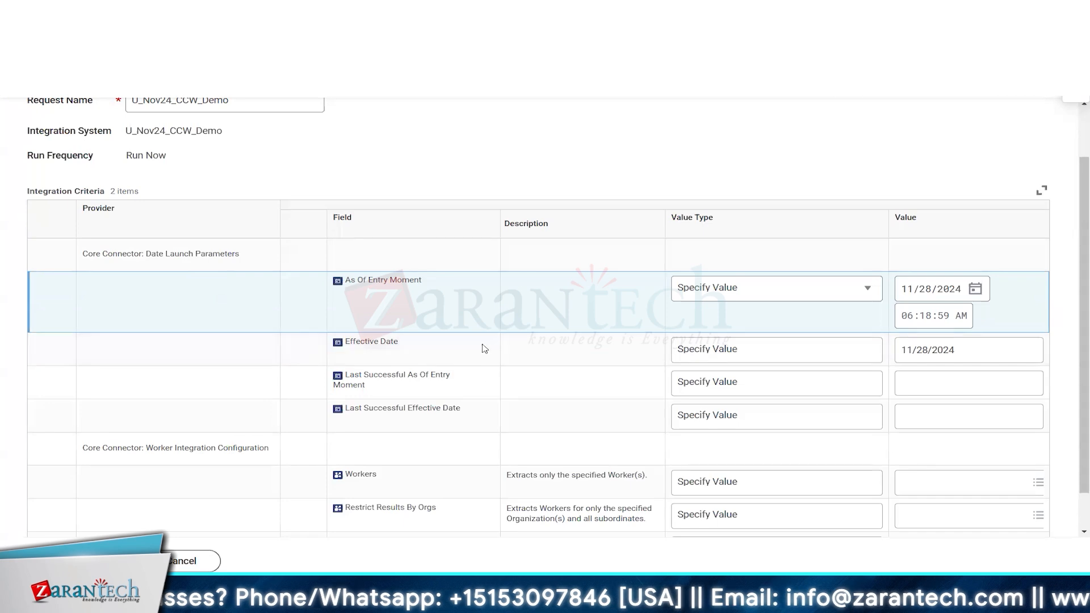
Step: Compare the four date launch parameters of the scheduled run, including Last Successful As Of Entry Moment and Last Successful Effective Date
{"action": "left_click", "coordinate": [571, 408]}
{"action": "left_click", "coordinate": [555, 356]}
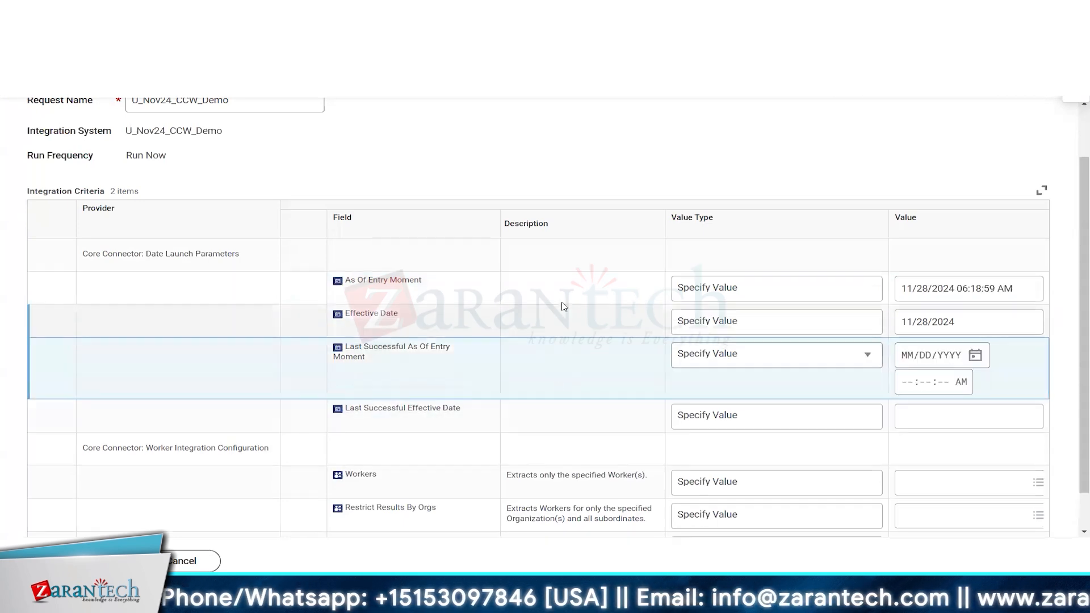
{"action": "left_click", "coordinate": [562, 303]}
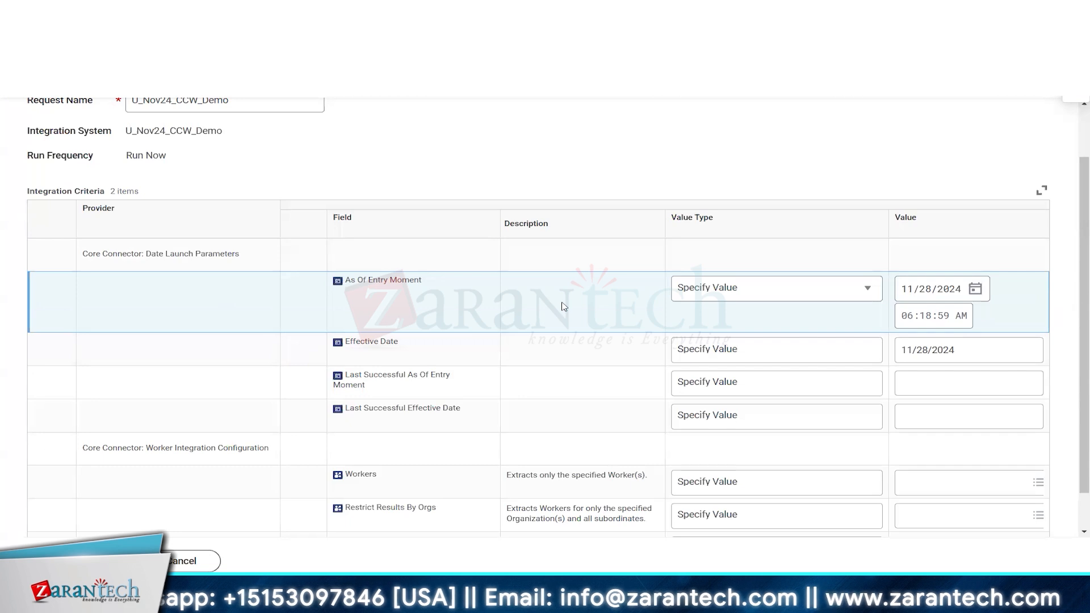
{"action": "left_click", "coordinate": [477, 350]}
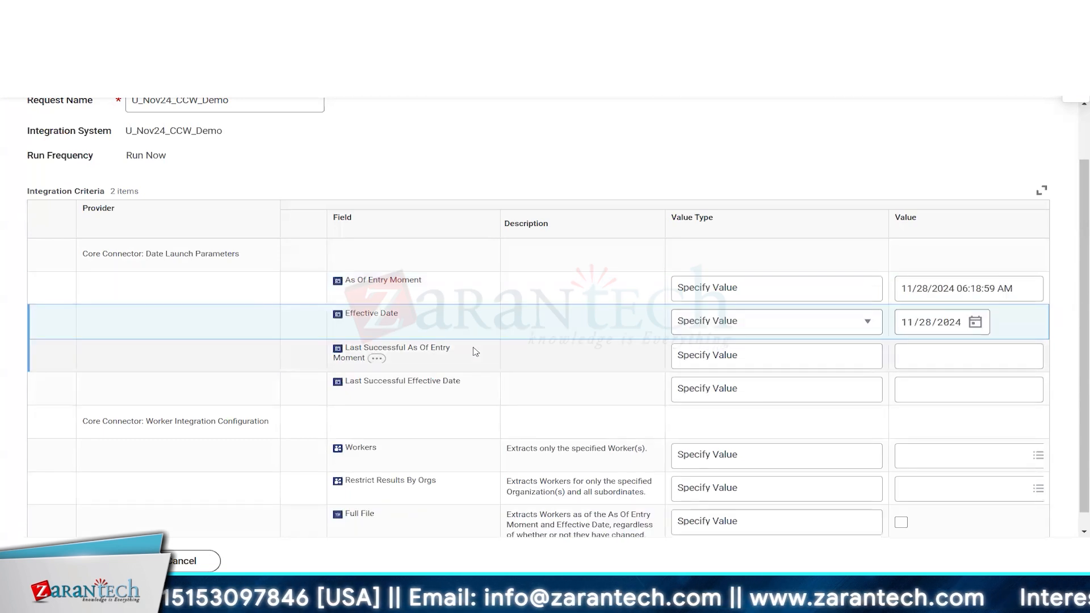
{"action": "left_click", "coordinate": [486, 360]}
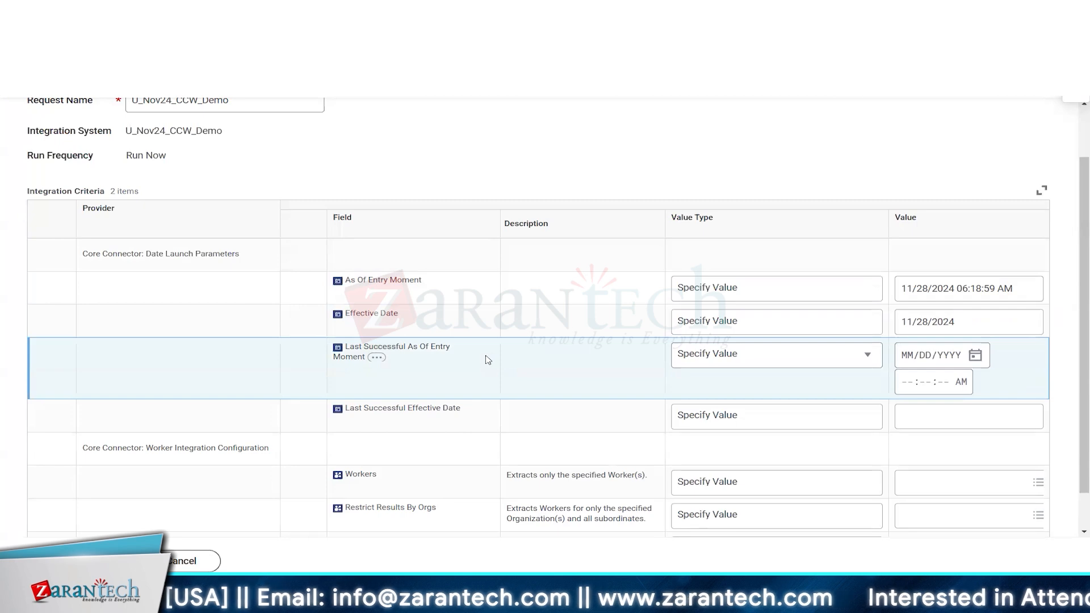
{"action": "left_click", "coordinate": [488, 406]}
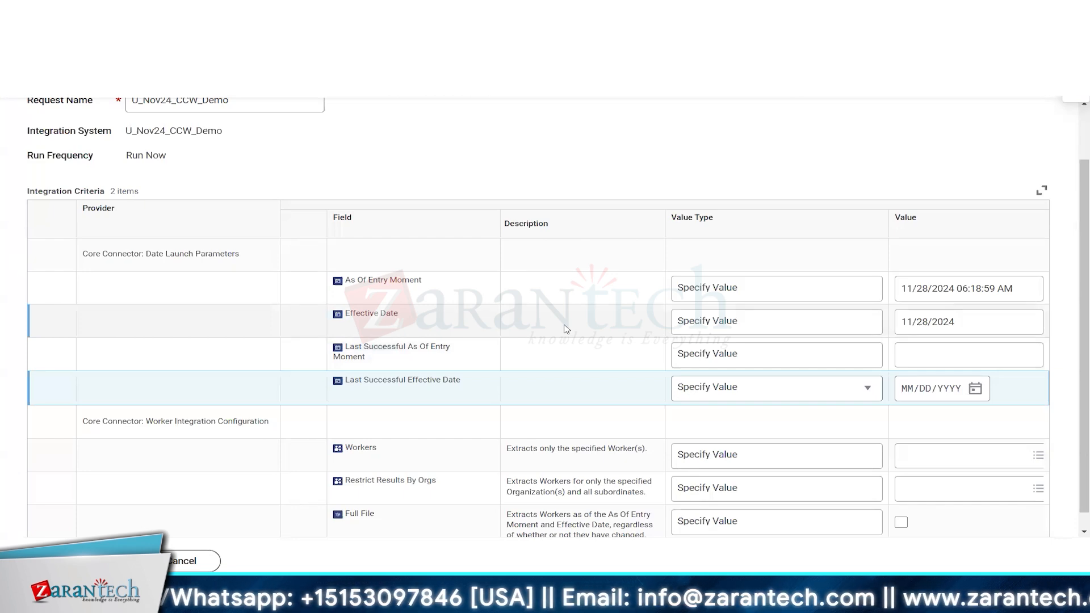
{"action": "scroll", "coordinate": [566, 329], "scroll_direction": "up", "scroll_amount": 2}
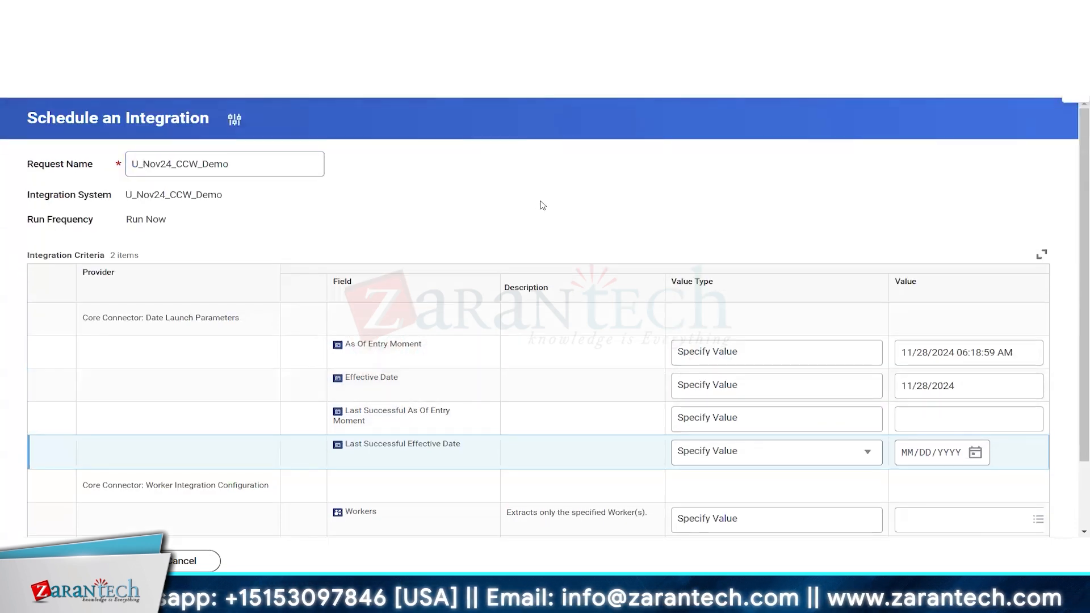
{"action": "scroll", "coordinate": [543, 205], "scroll_direction": "down", "scroll_amount": 2}
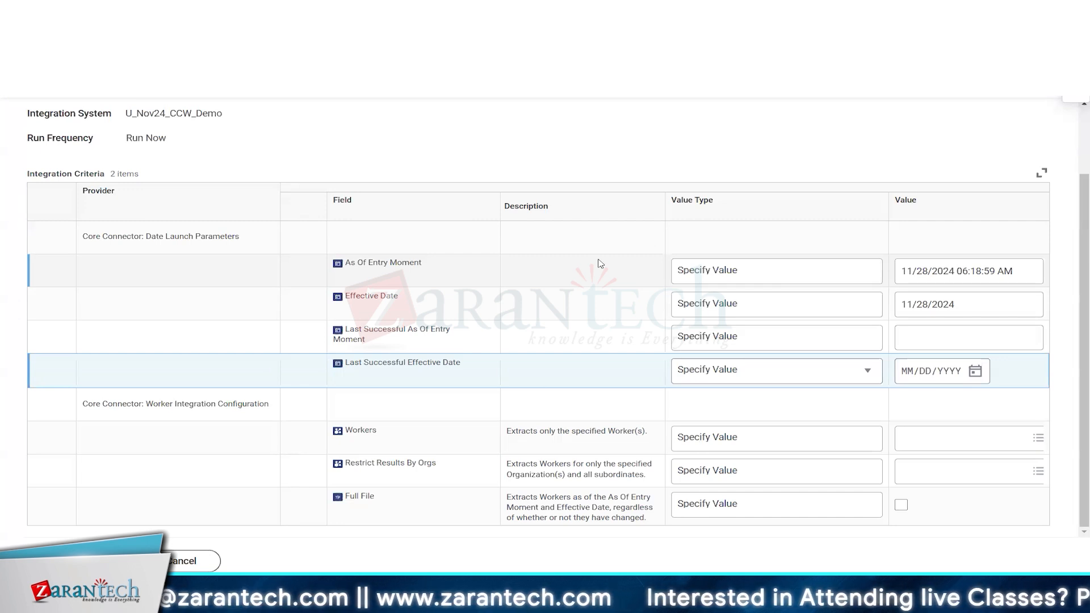
Step: Enable Full File under Core Connector: Worker Integration Configuration, check the date entries, and submit the U_Nov24_CCW_Demo run
{"action": "left_click", "coordinate": [314, 504]}
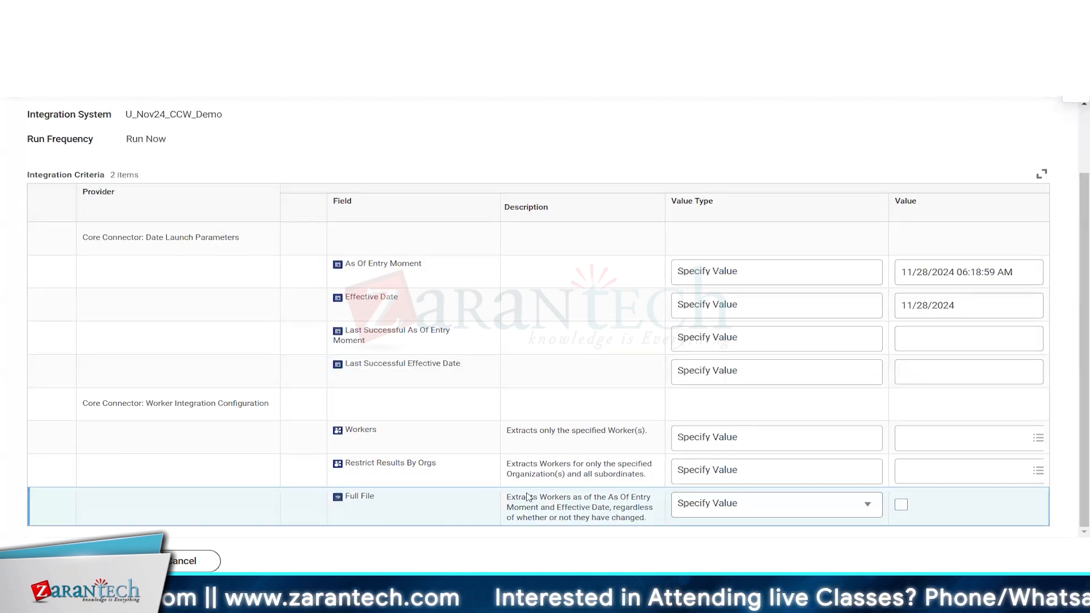
{"action": "left_click", "coordinate": [901, 505]}
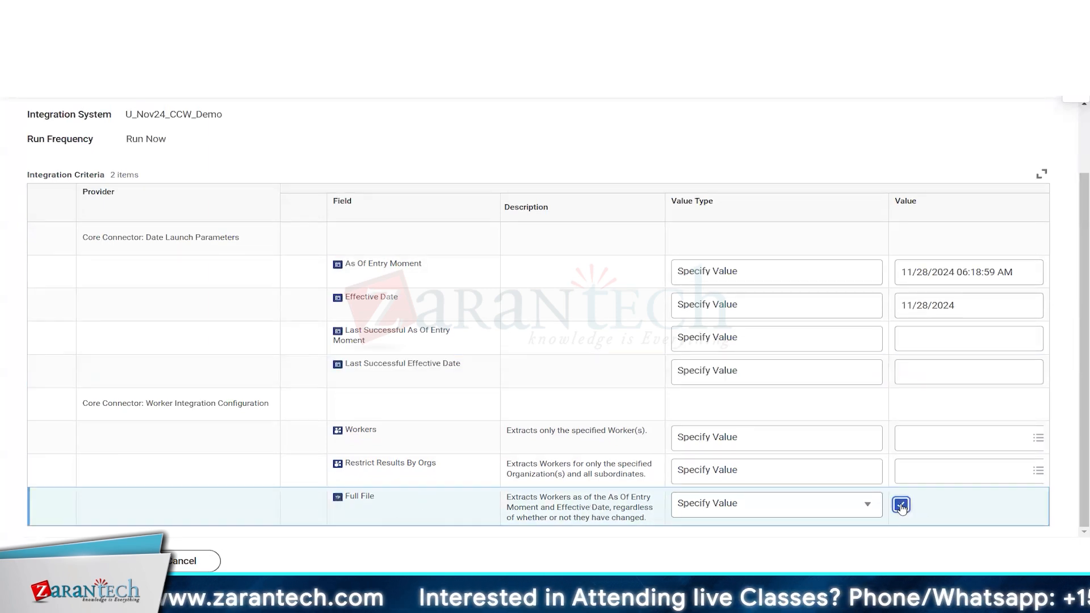
{"action": "left_click_drag", "start_coordinate": [350, 496], "coordinate": [371, 494]}
{"action": "left_click", "coordinate": [460, 500]}
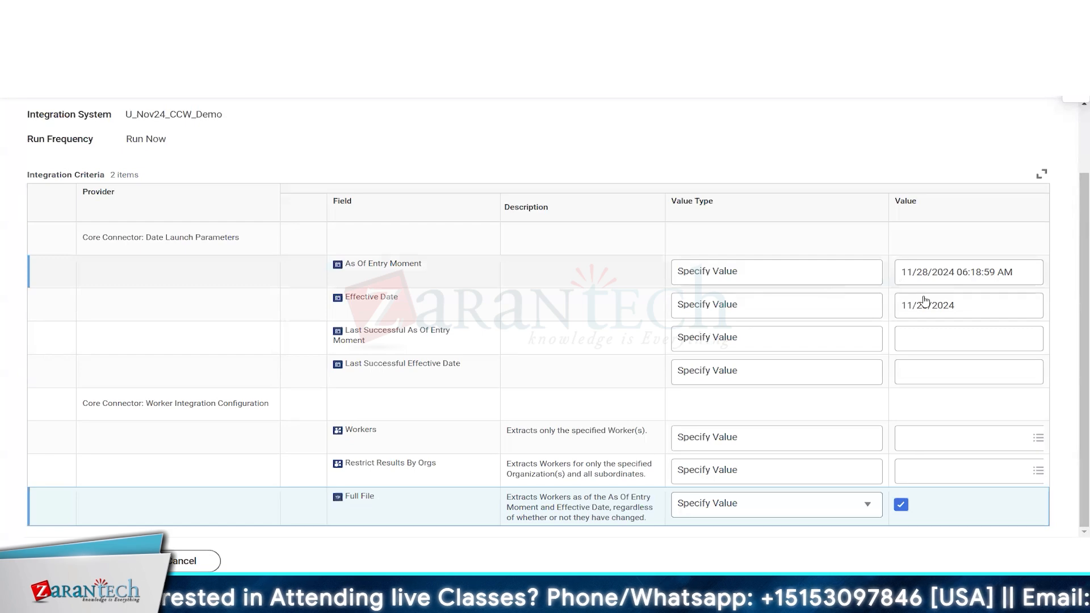
{"action": "left_click", "coordinate": [450, 285]}
{"action": "left_click", "coordinate": [465, 331]}
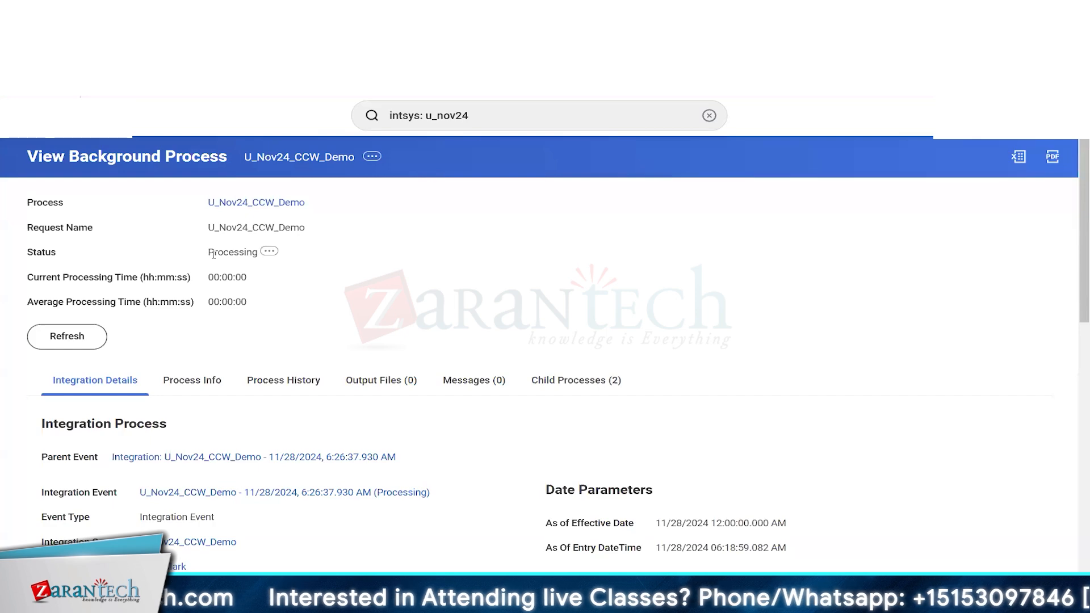
Step: Refresh the U_Nov24_CCW_Demo background process and monitor its status, current processing time and average processing time
{"action": "double_click", "coordinate": [233, 252]}
{"action": "left_click", "coordinate": [421, 300]}
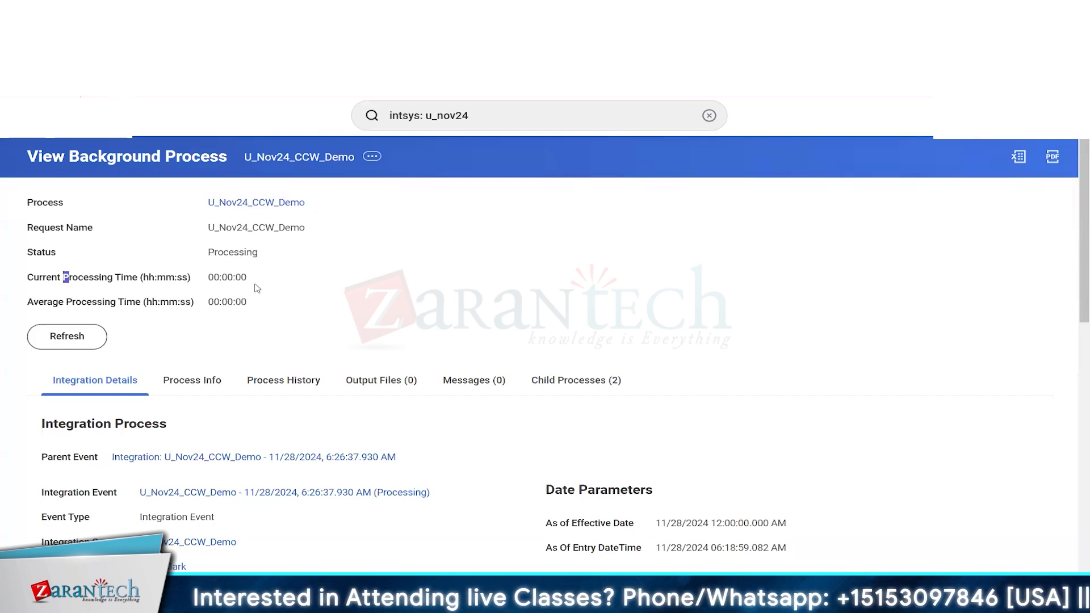
{"action": "left_click_drag", "start_coordinate": [63, 277], "coordinate": [432, 304]}
{"action": "left_click", "coordinate": [427, 301]}
{"action": "left_click_drag", "start_coordinate": [97, 302], "coordinate": [486, 311]}
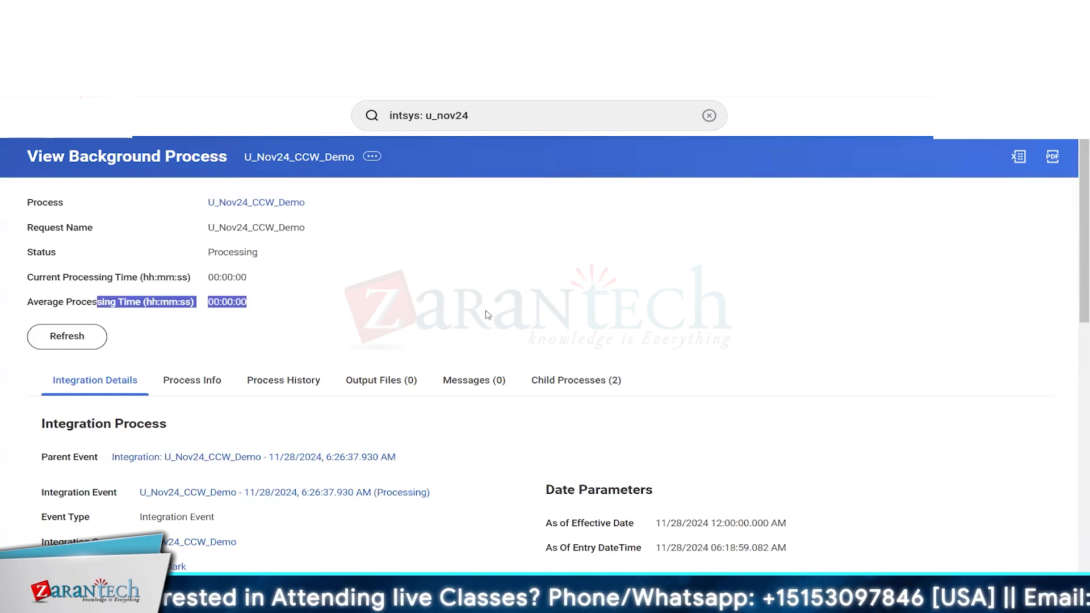
{"action": "left_click", "coordinate": [486, 311]}
{"action": "left_click", "coordinate": [67, 336]}
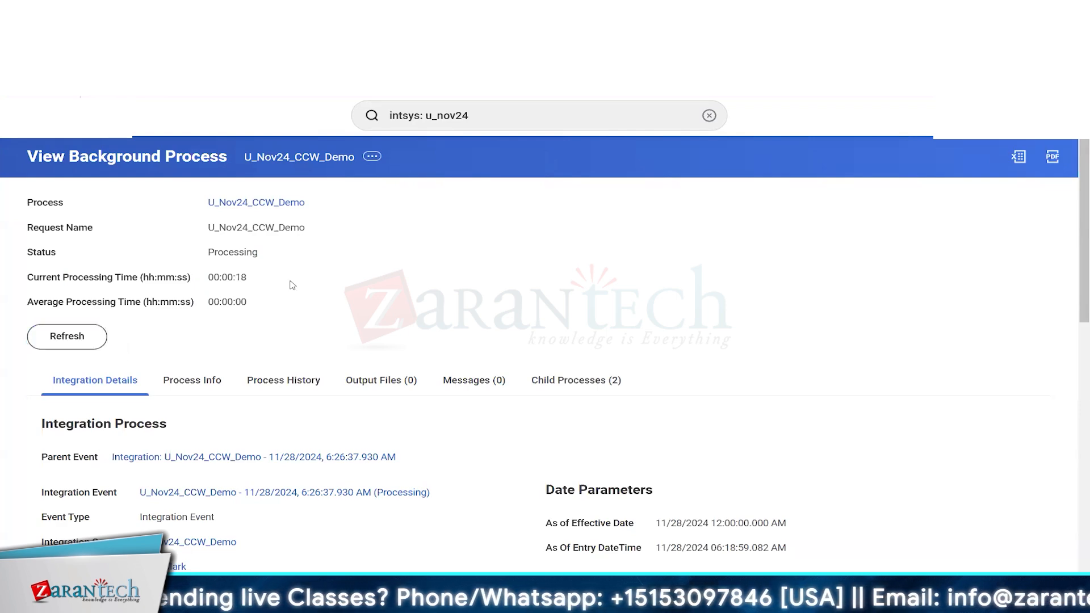
{"action": "left_click_drag", "start_coordinate": [291, 281], "coordinate": [335, 285]}
{"action": "left_click", "coordinate": [334, 285]}
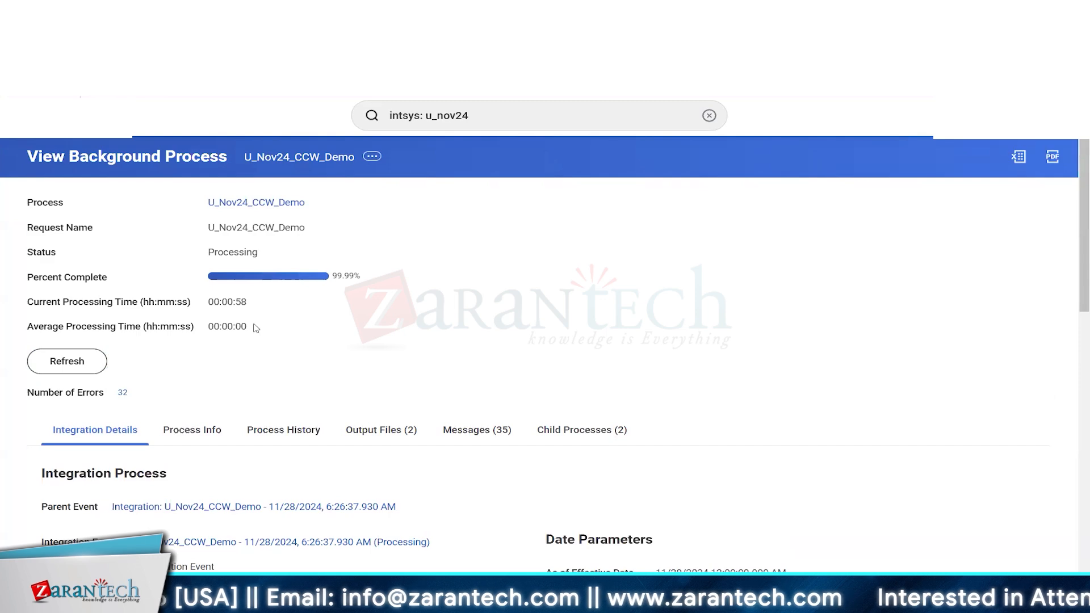
{"action": "left_click_drag", "start_coordinate": [108, 302], "coordinate": [292, 324]}
{"action": "left_click", "coordinate": [291, 325]}
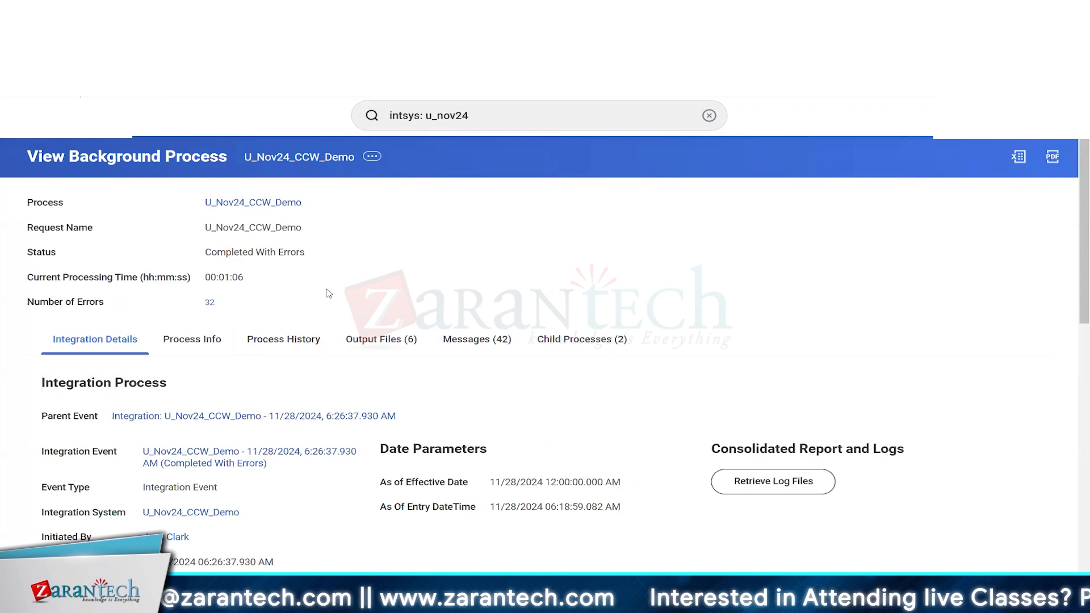
Step: Check the final status and total processing time of the U_Nov24_CCW_Demo run
{"action": "double_click", "coordinate": [39, 252]}
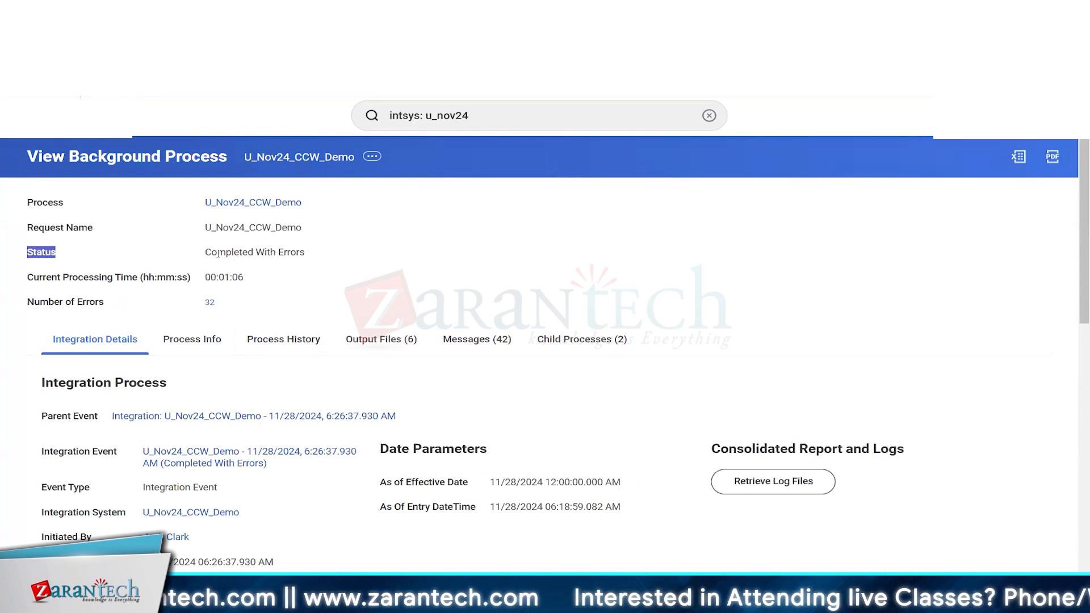
{"action": "triple_click", "coordinate": [292, 252]}
{"action": "left_click", "coordinate": [306, 278]}
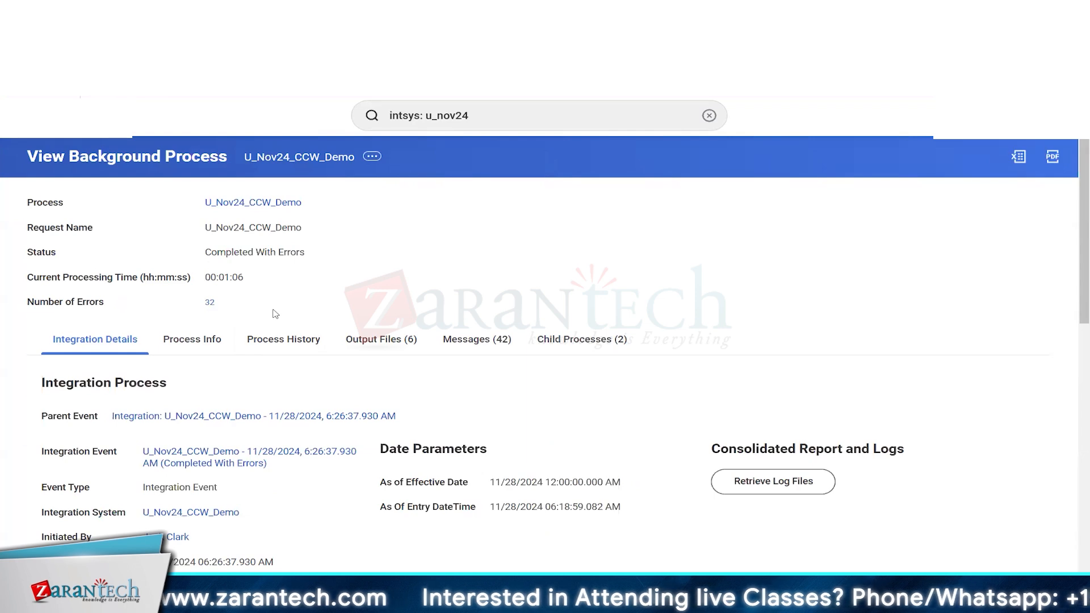
{"action": "left_click_drag", "start_coordinate": [222, 252], "coordinate": [367, 283]}
{"action": "left_click", "coordinate": [397, 268]}
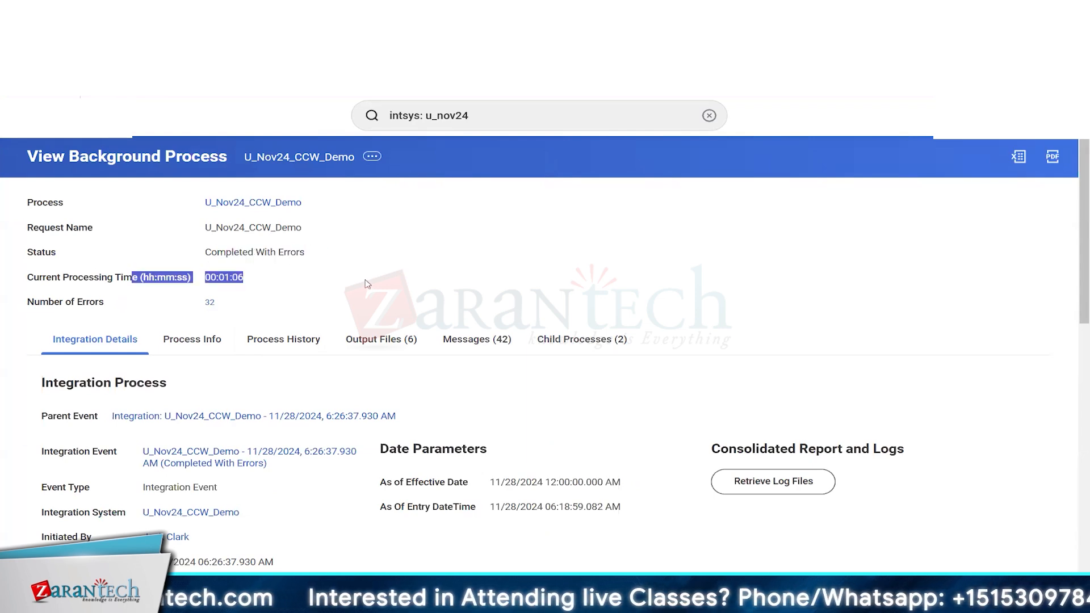
Step: Open the list behind the run's number of errors, read through the messages and affected targets, and close it
{"action": "left_click", "coordinate": [210, 304]}
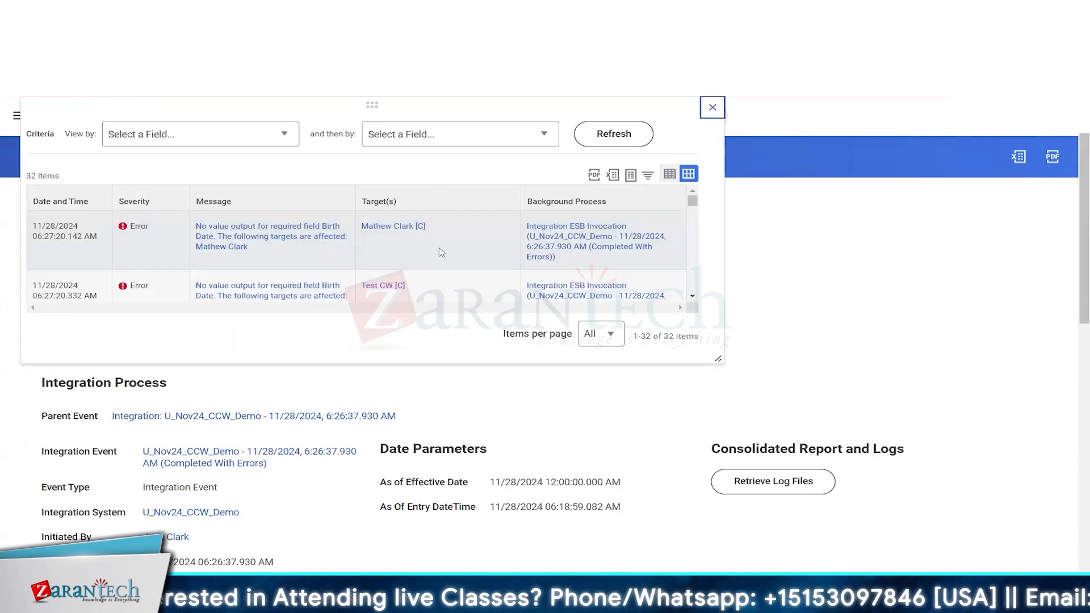
{"action": "scroll", "coordinate": [442, 252], "scroll_direction": "down", "scroll_amount": 5}
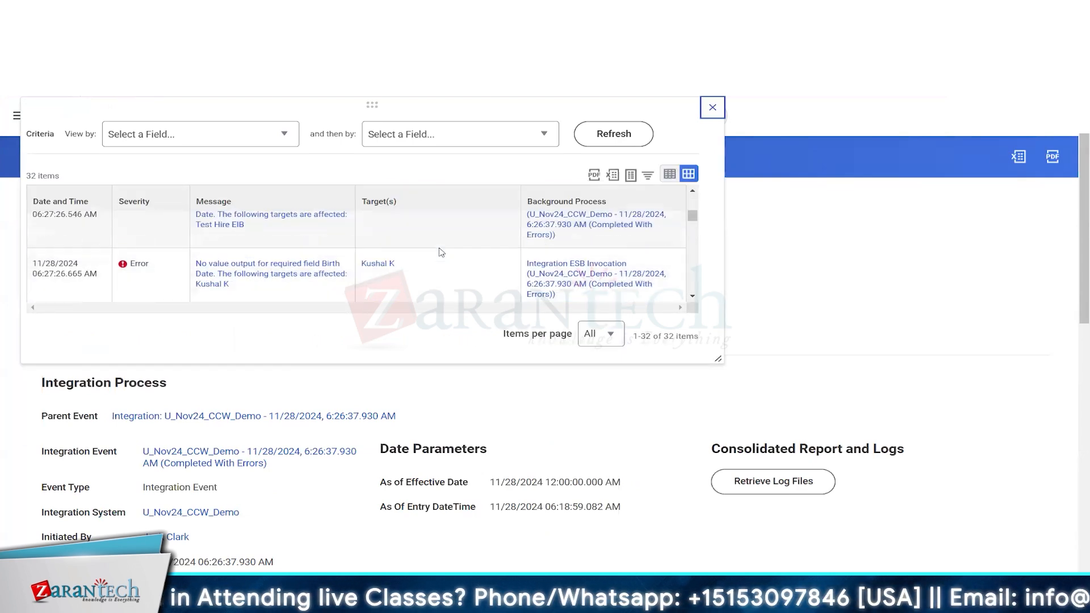
{"action": "scroll", "coordinate": [408, 268], "scroll_direction": "down", "scroll_amount": 2}
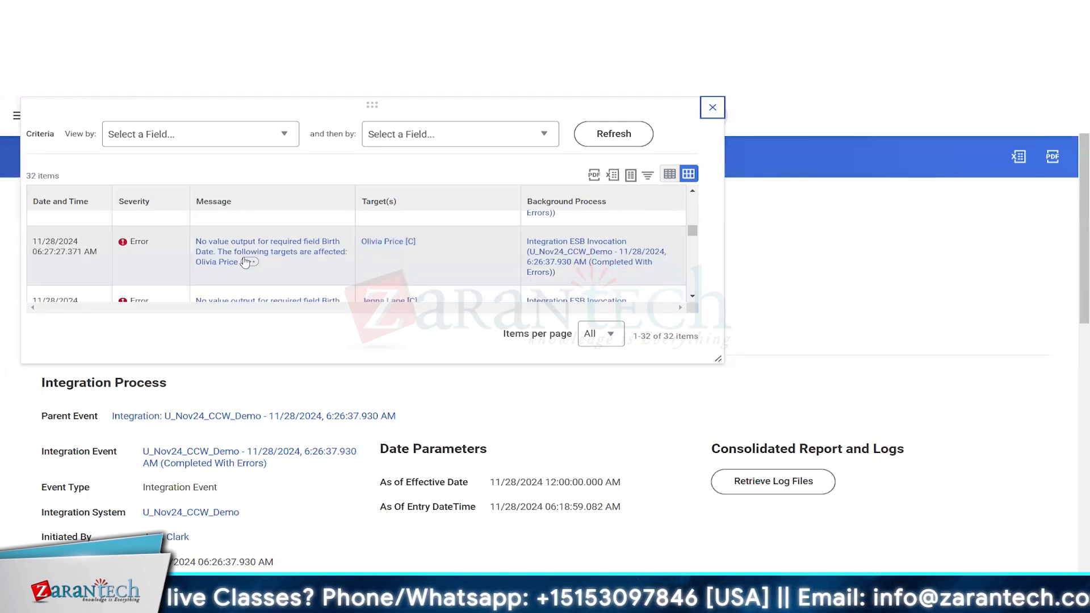
{"action": "mouse_move", "coordinate": [241, 255]}
{"action": "scroll", "coordinate": [250, 250], "scroll_direction": "down", "scroll_amount": 2}
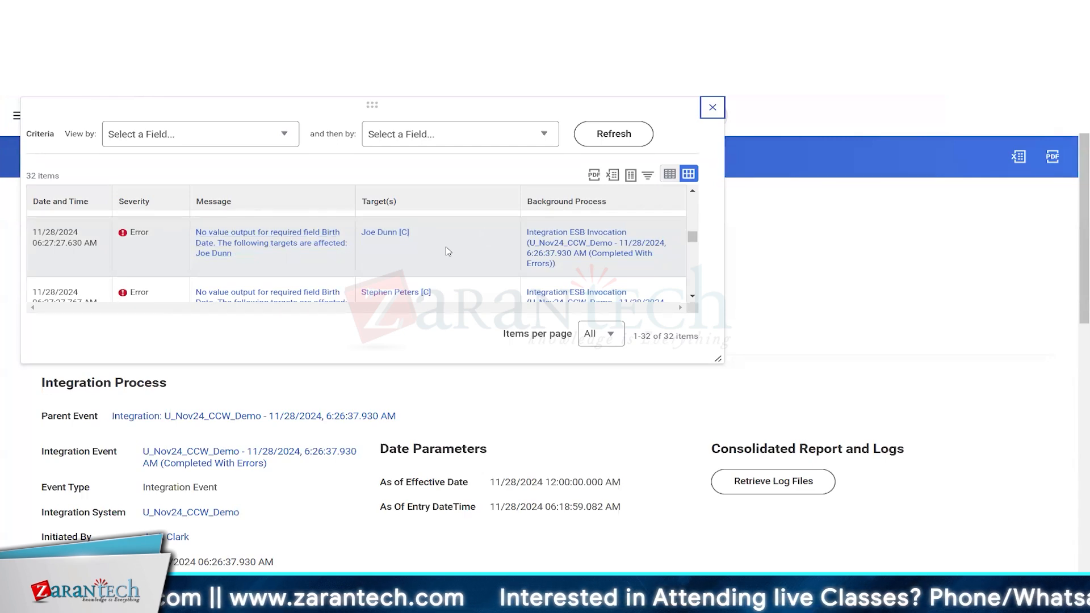
{"action": "scroll", "coordinate": [448, 251], "scroll_direction": "down", "scroll_amount": 3}
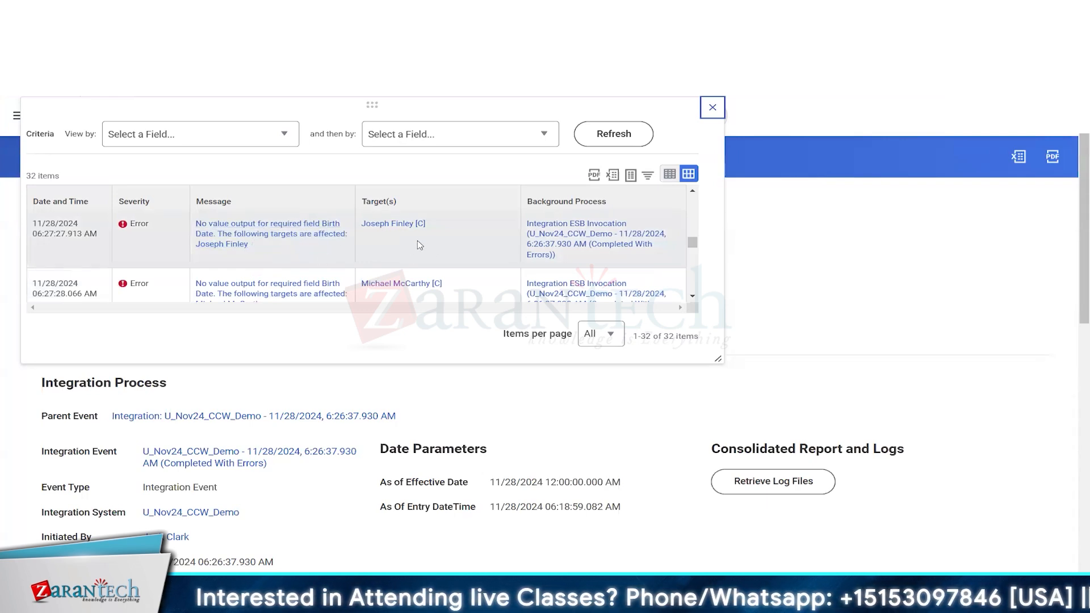
{"action": "scroll", "coordinate": [340, 257], "scroll_direction": "down", "scroll_amount": 3}
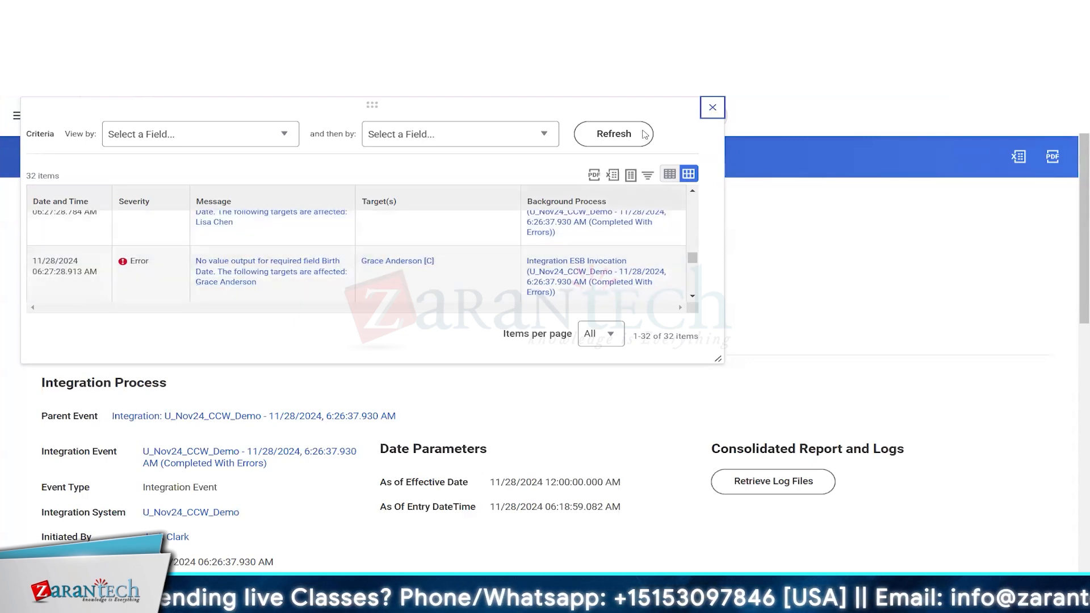
{"action": "left_click", "coordinate": [712, 108]}
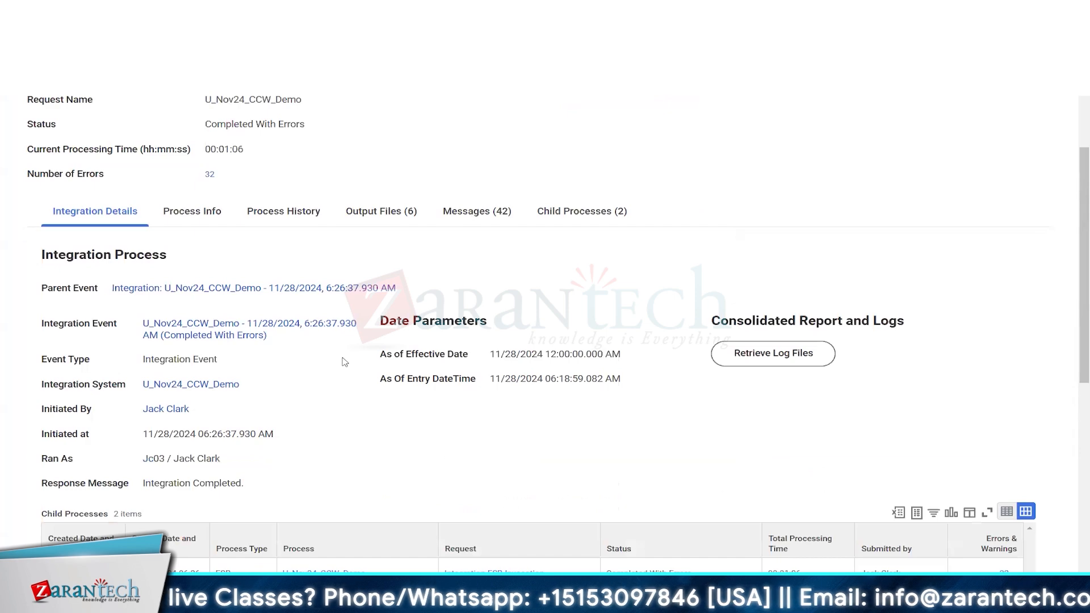
Step: Retrieve the log files for the U_Nov24_CCW_Demo integration event and confirm the request
{"action": "scroll", "coordinate": [347, 365], "scroll_direction": "down", "scroll_amount": 2}
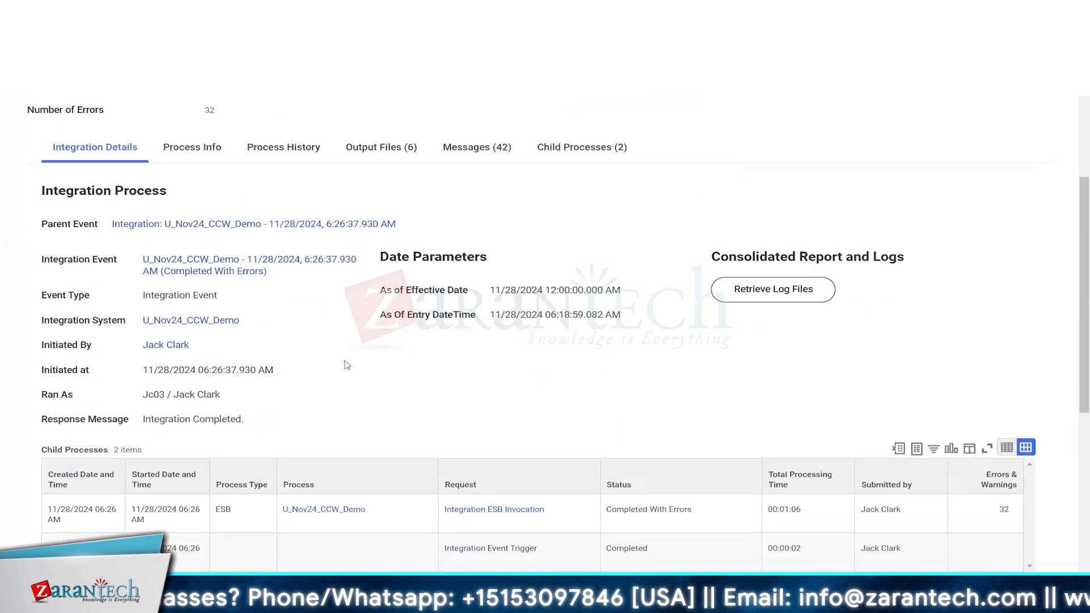
{"action": "left_click", "coordinate": [774, 291]}
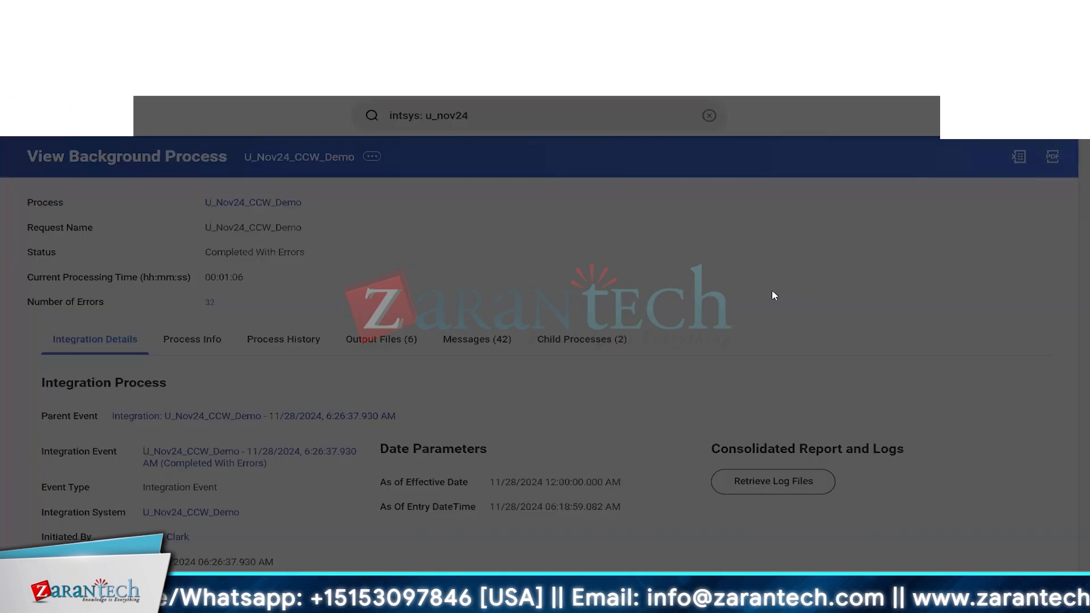
{"action": "left_click", "coordinate": [437, 244]}
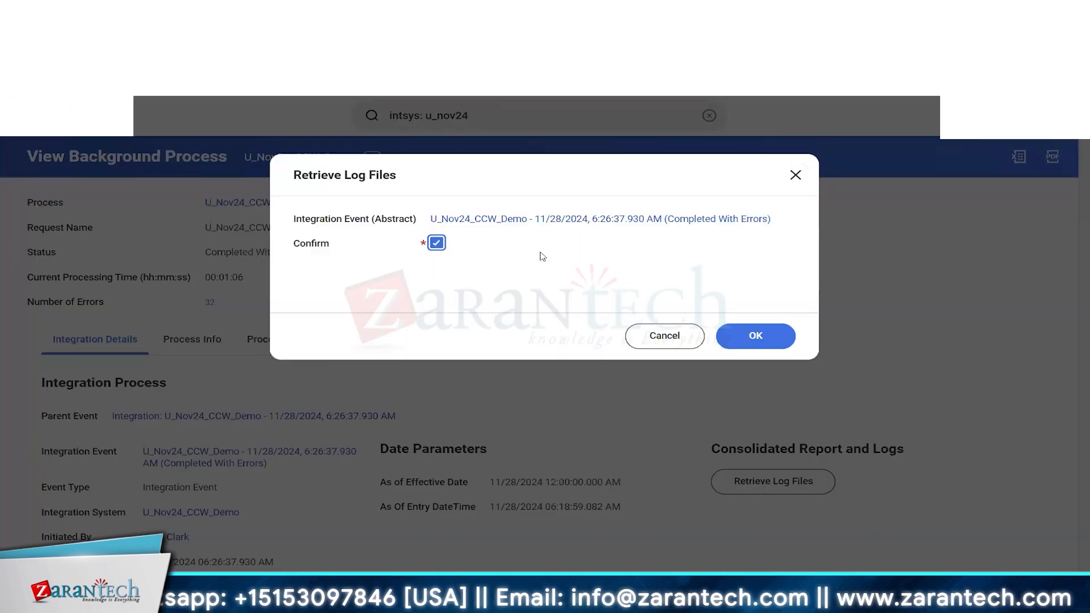
{"action": "left_click", "coordinate": [748, 335]}
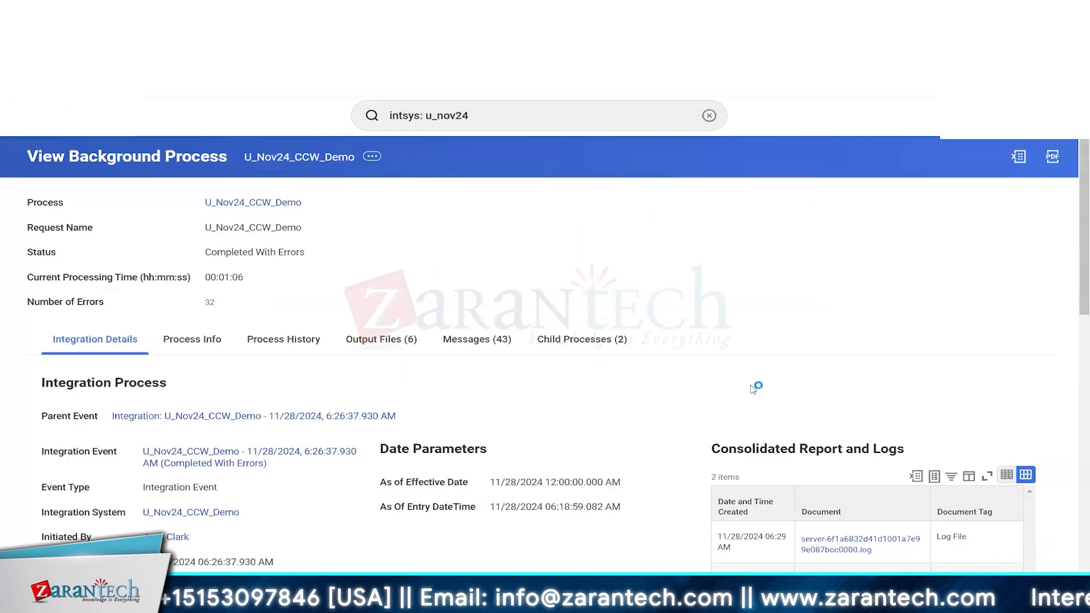
Step: Review the run's Integration Event Parameters, checking As Of Entry Moment, Effective Date and Full File
{"action": "scroll", "coordinate": [788, 373], "scroll_direction": "down", "scroll_amount": 3}
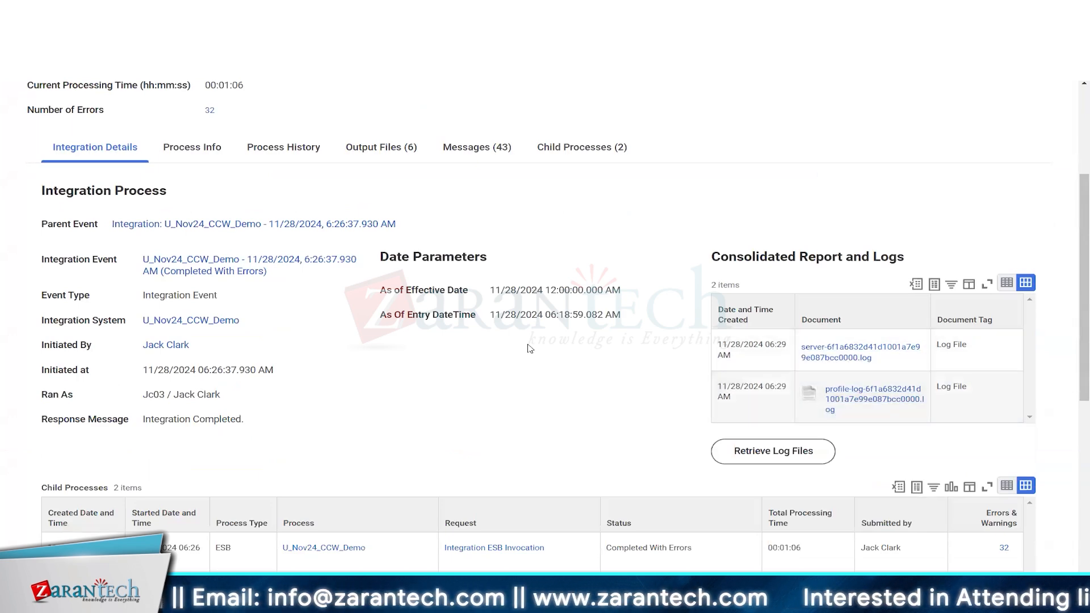
{"action": "scroll", "coordinate": [529, 348], "scroll_direction": "down", "scroll_amount": 7}
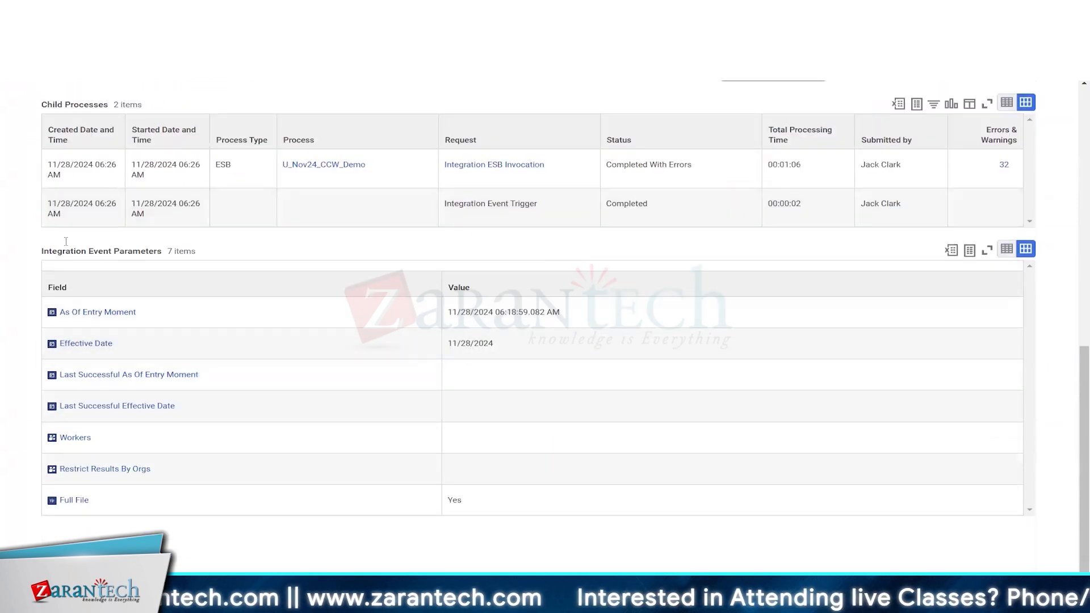
{"action": "left_click_drag", "start_coordinate": [66, 241], "coordinate": [394, 482]}
{"action": "left_click", "coordinate": [389, 499]}
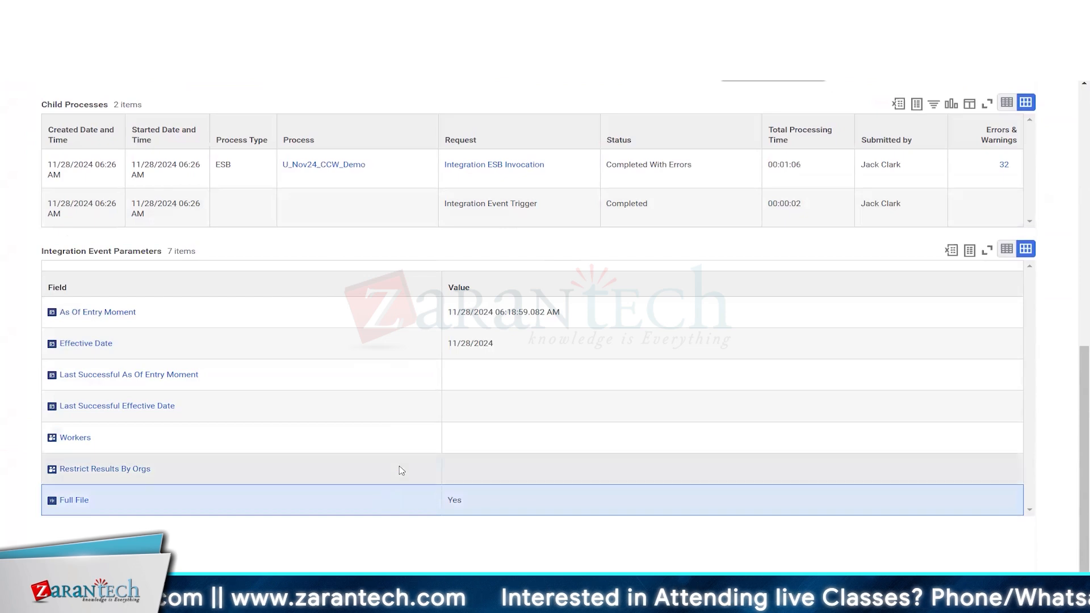
{"action": "left_click", "coordinate": [377, 314]}
{"action": "left_click", "coordinate": [376, 345]}
{"action": "left_click", "coordinate": [411, 500]}
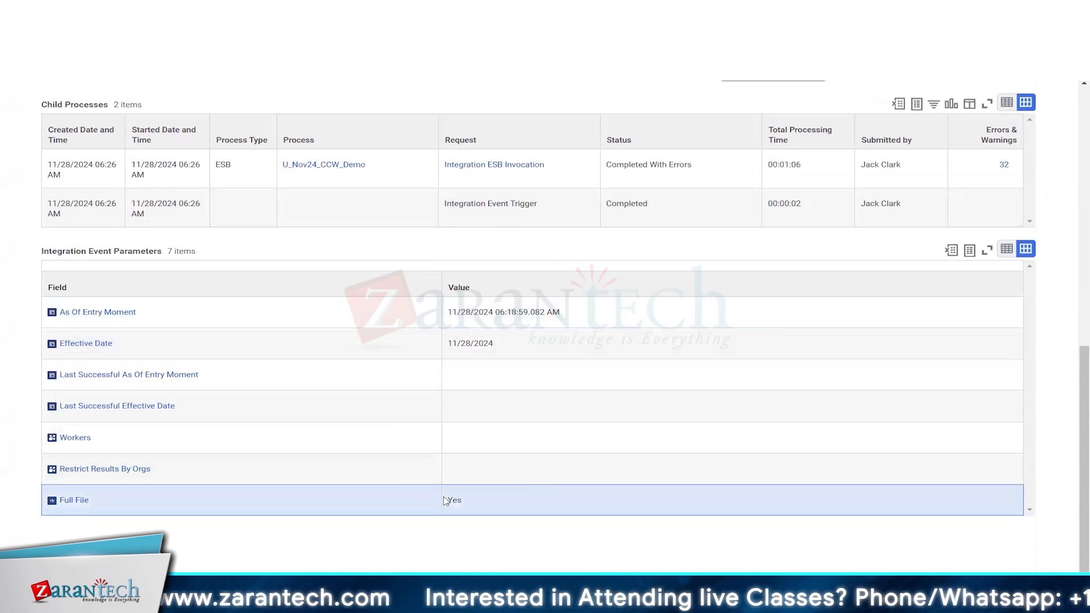
{"action": "scroll", "coordinate": [244, 491], "scroll_direction": "up", "scroll_amount": 8}
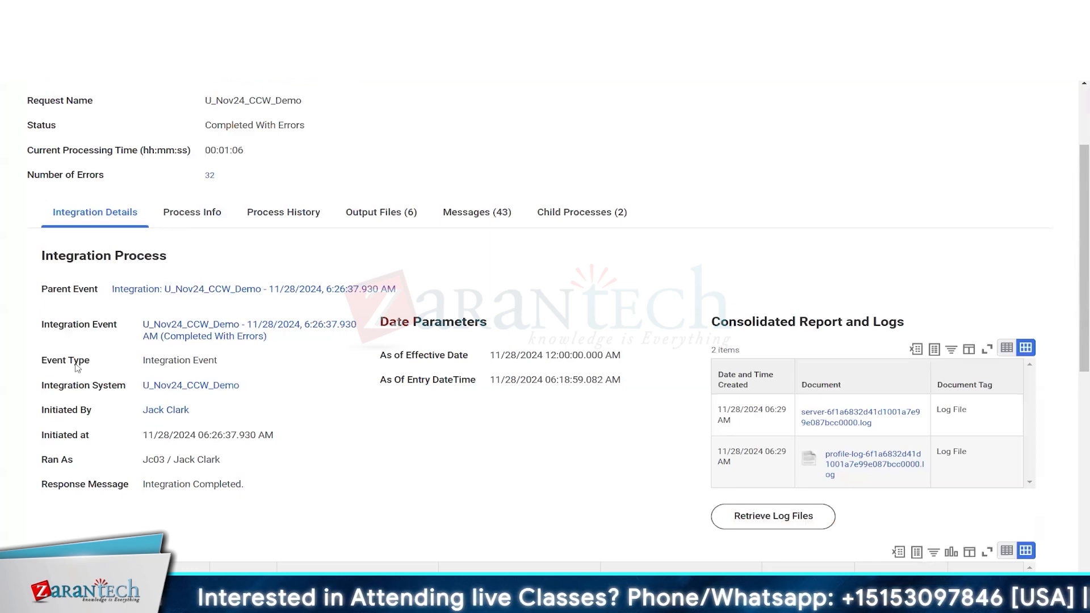
Step: Check the run's Initiated By and Ran As details, and look over its process info and process history
{"action": "left_click_drag", "start_coordinate": [45, 410], "coordinate": [106, 415]}
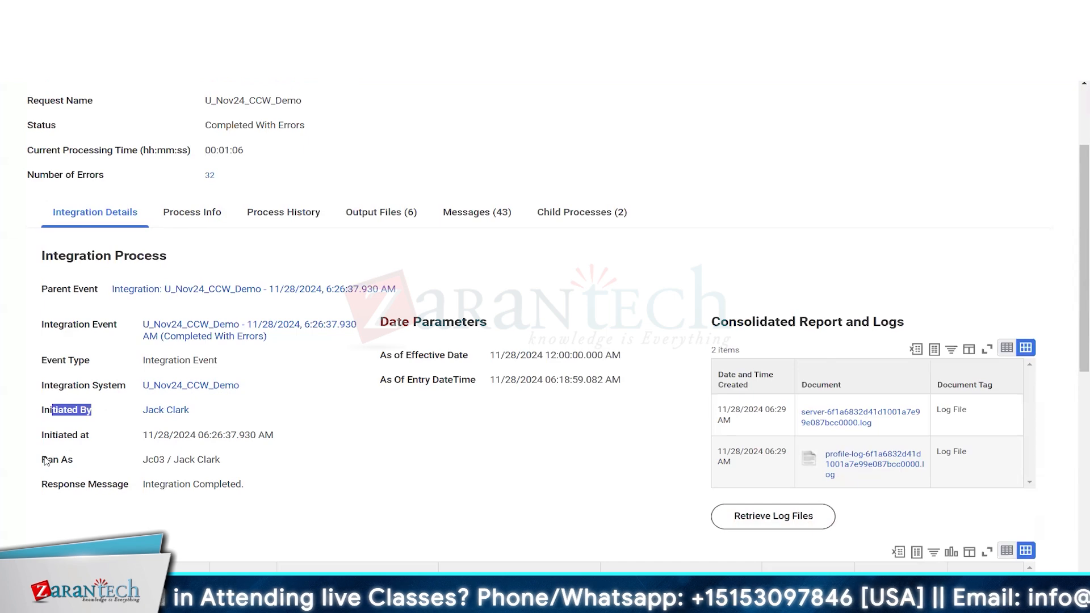
{"action": "left_click_drag", "start_coordinate": [46, 461], "coordinate": [74, 465]}
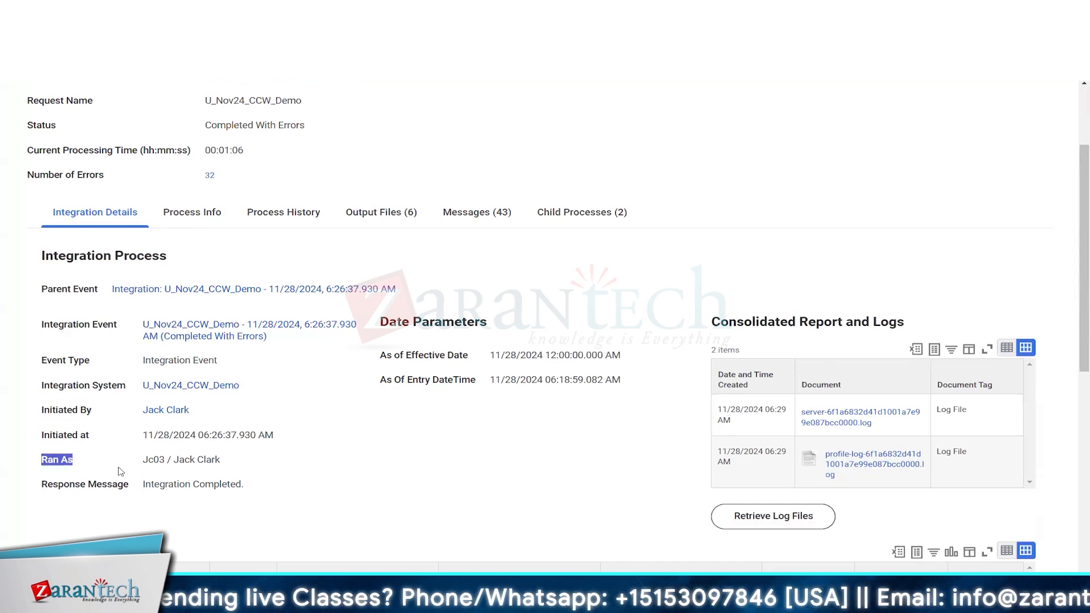
{"action": "left_click", "coordinate": [190, 464]}
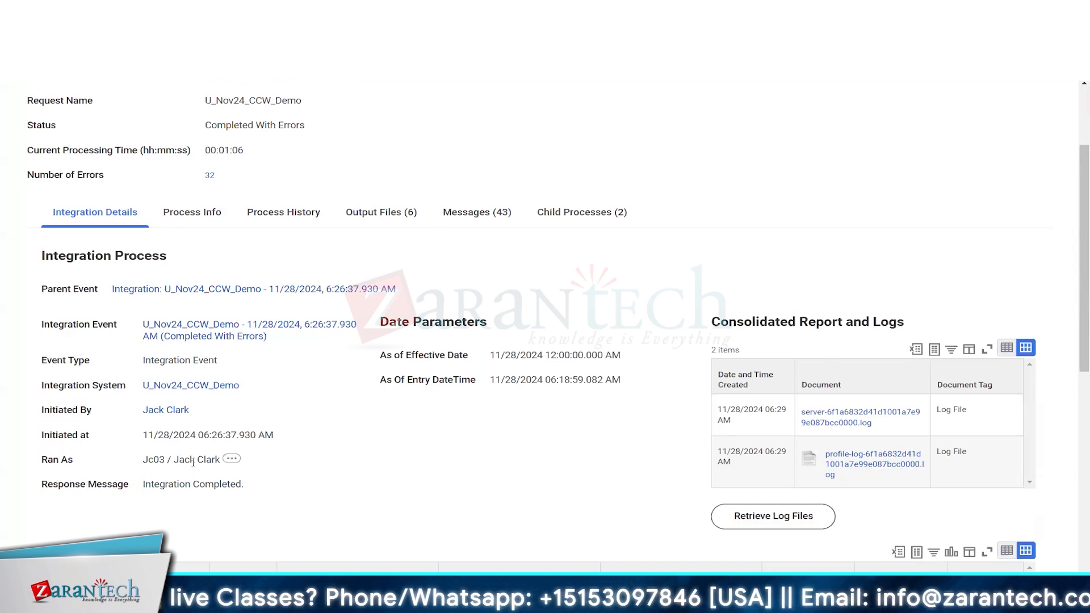
{"action": "left_click", "coordinate": [192, 212]}
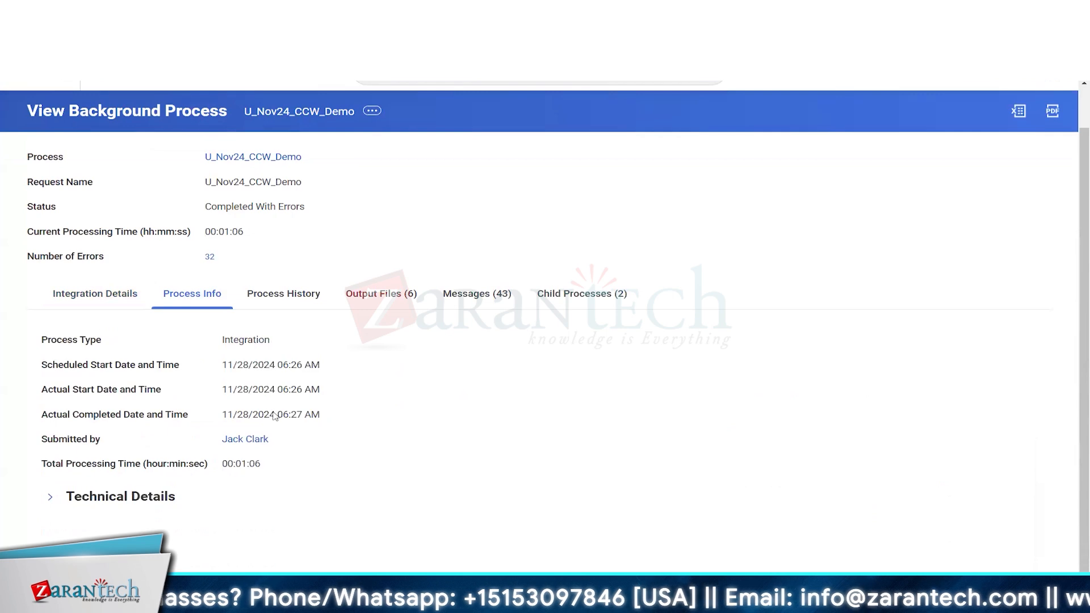
{"action": "left_click", "coordinate": [285, 295]}
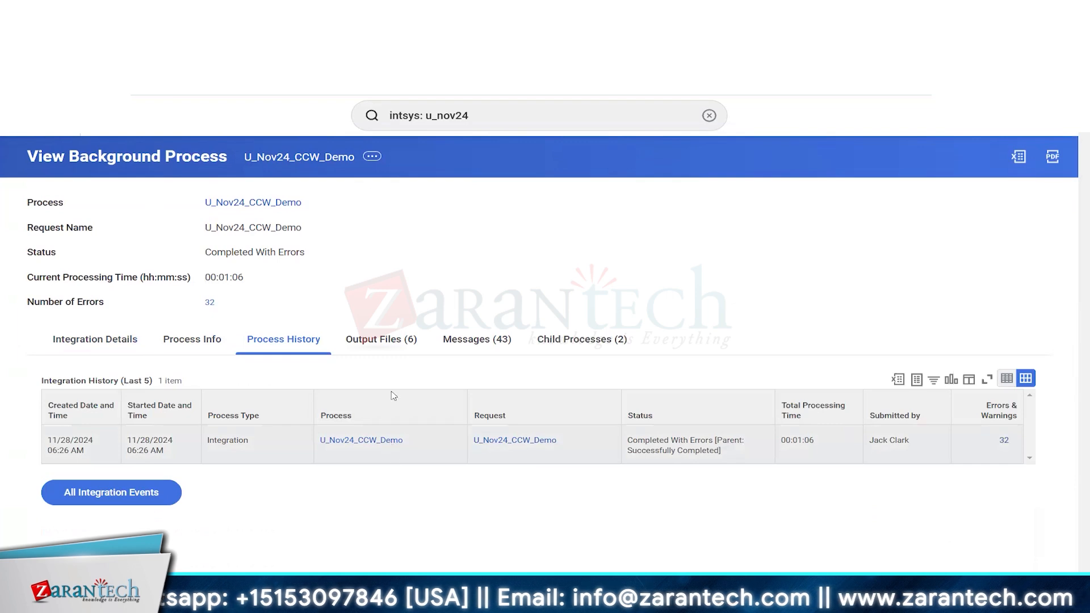
Step: Review the run's output files, picking out the MessagesAudit_2_1.zip, MessagesAudit_1_1.zip and MessagesAudit_1.zip archives
{"action": "left_click", "coordinate": [382, 349]}
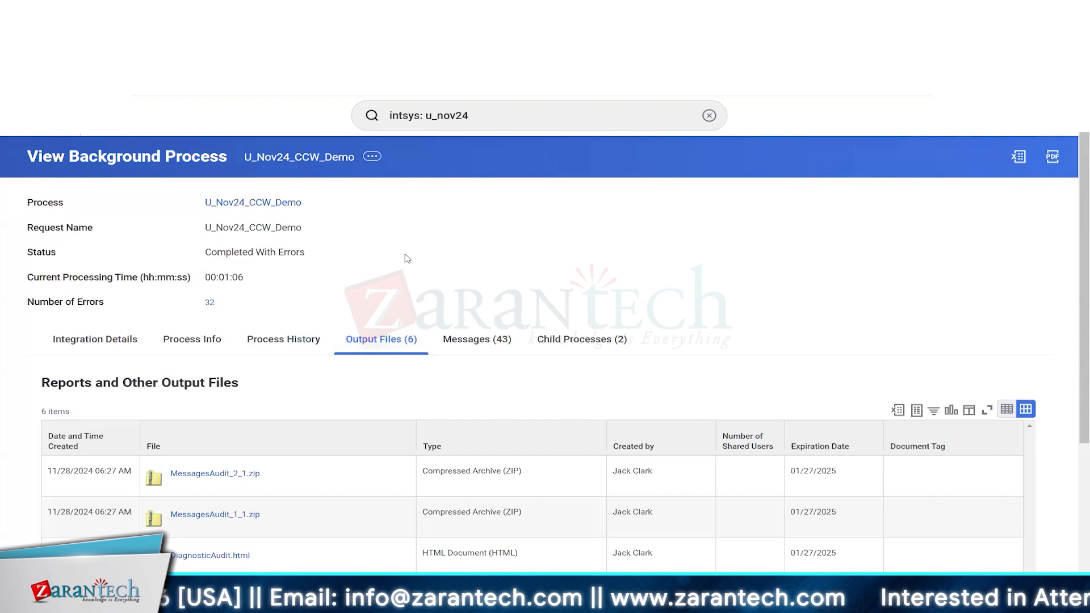
{"action": "scroll", "coordinate": [404, 257], "scroll_direction": "down", "scroll_amount": 4}
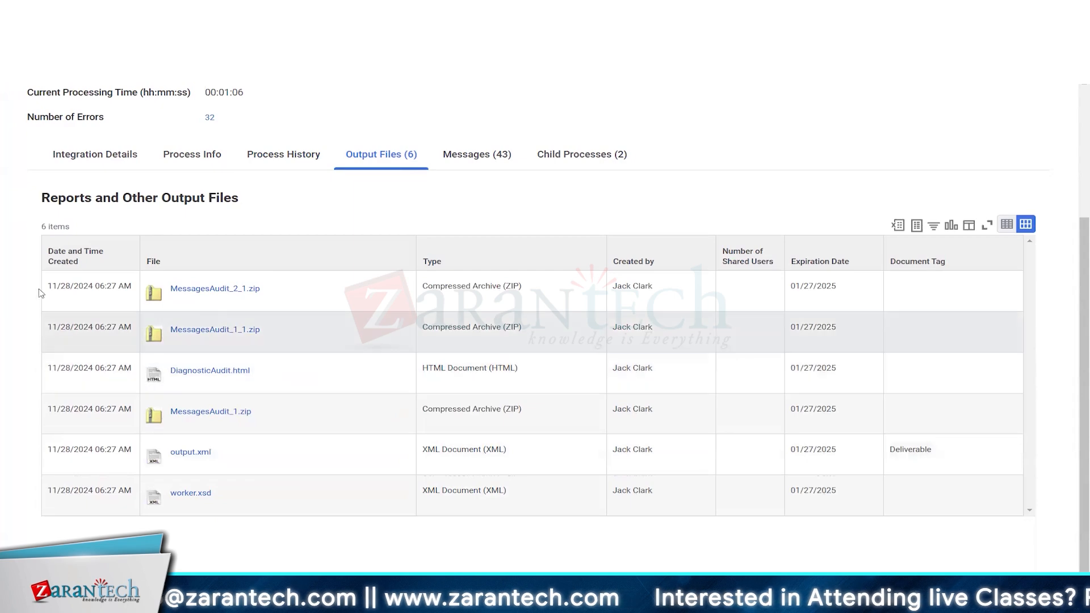
{"action": "scroll", "coordinate": [286, 179], "scroll_direction": "up", "scroll_amount": 4}
{"action": "scroll", "coordinate": [452, 234], "scroll_direction": "down", "scroll_amount": 4}
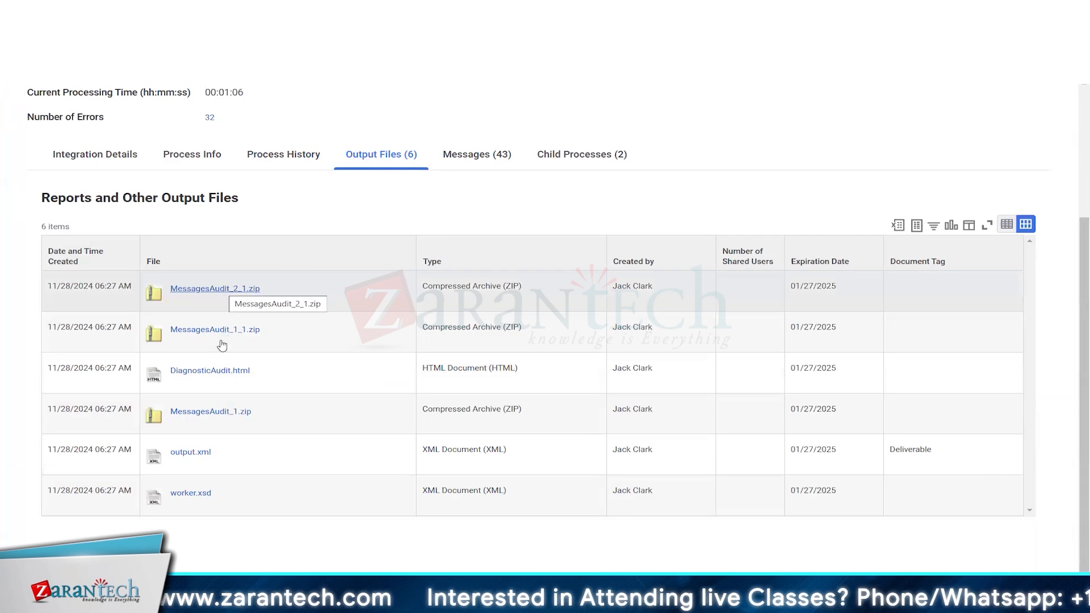
{"action": "left_click", "coordinate": [321, 327]}
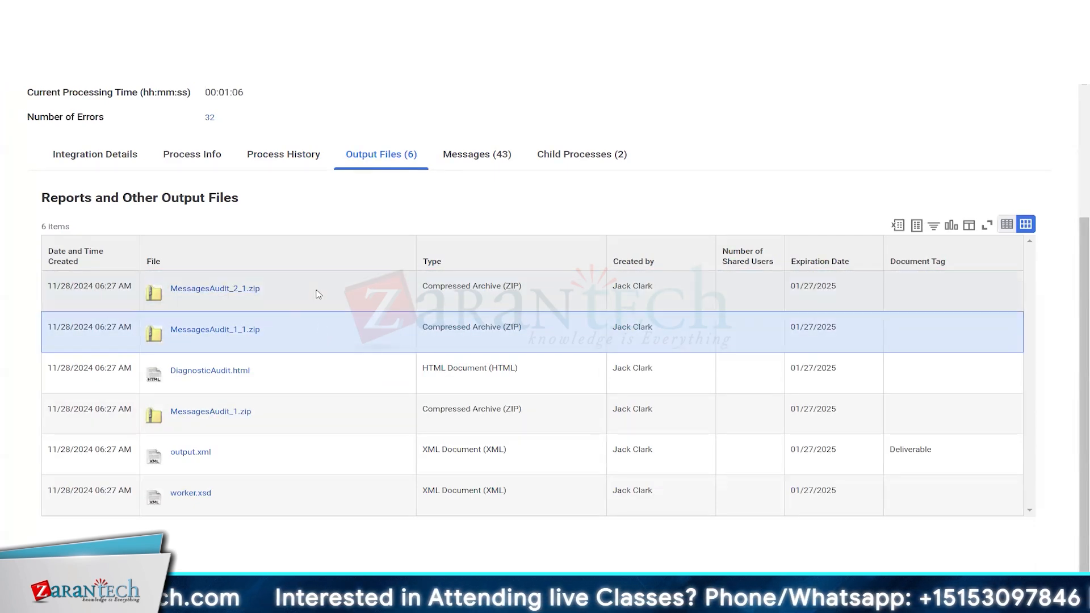
{"action": "left_click", "coordinate": [318, 294]}
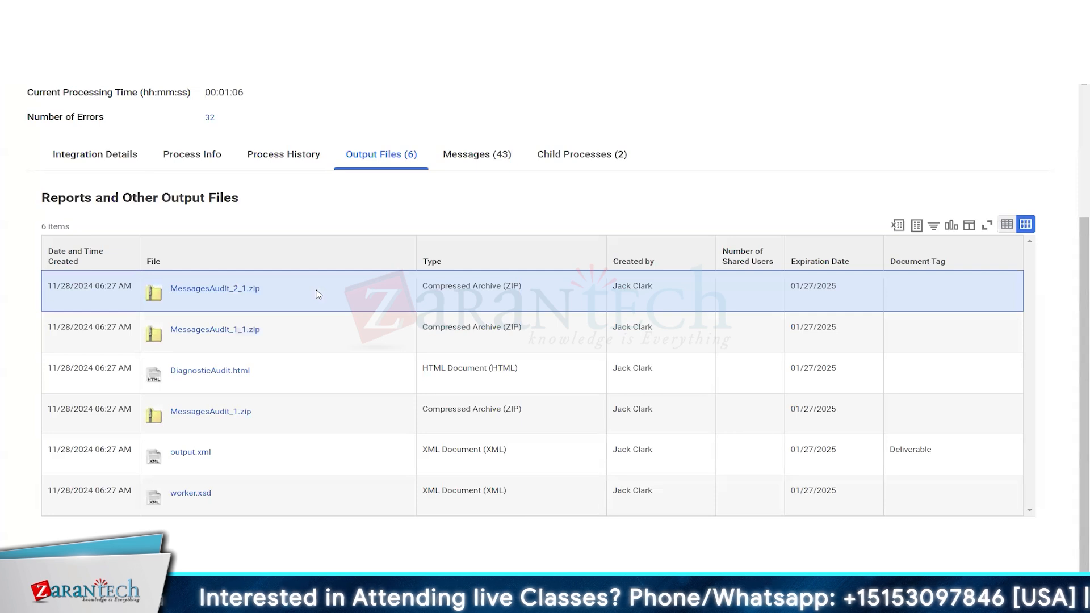
{"action": "left_click", "coordinate": [325, 339]}
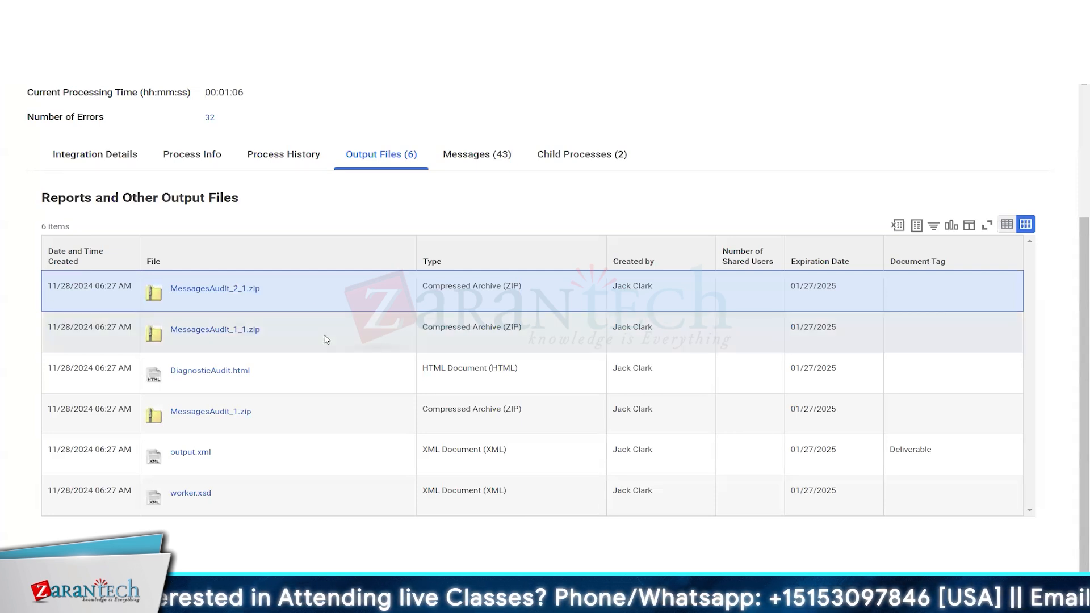
{"action": "left_click", "coordinate": [315, 420]}
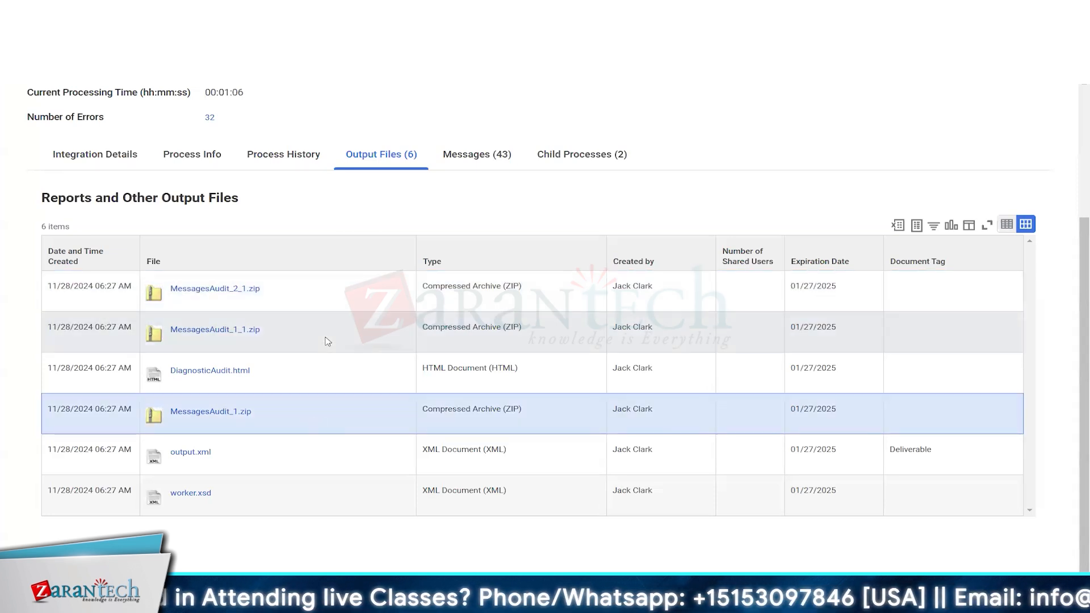
{"action": "left_click", "coordinate": [326, 297]}
{"action": "left_click", "coordinate": [332, 335]}
{"action": "left_click", "coordinate": [328, 412]}
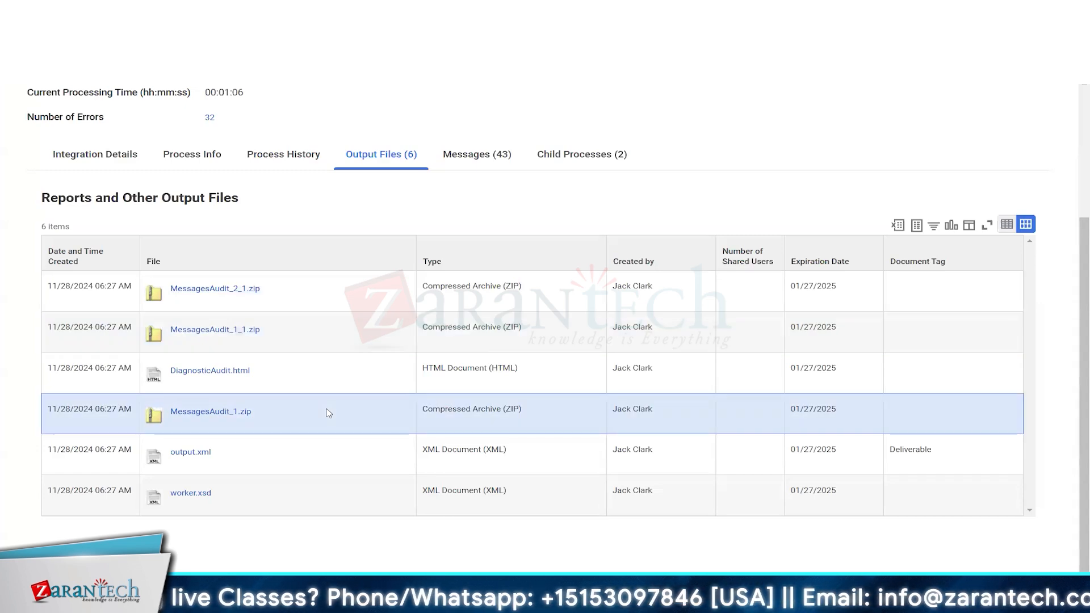
Step: Open the U_Nov24_CCW_Demo integration system separately and find the Suppress Worker Messages Audit and Suppress Audit Reports integration attributes
{"action": "scroll", "coordinate": [343, 273], "scroll_direction": "up", "scroll_amount": 3}
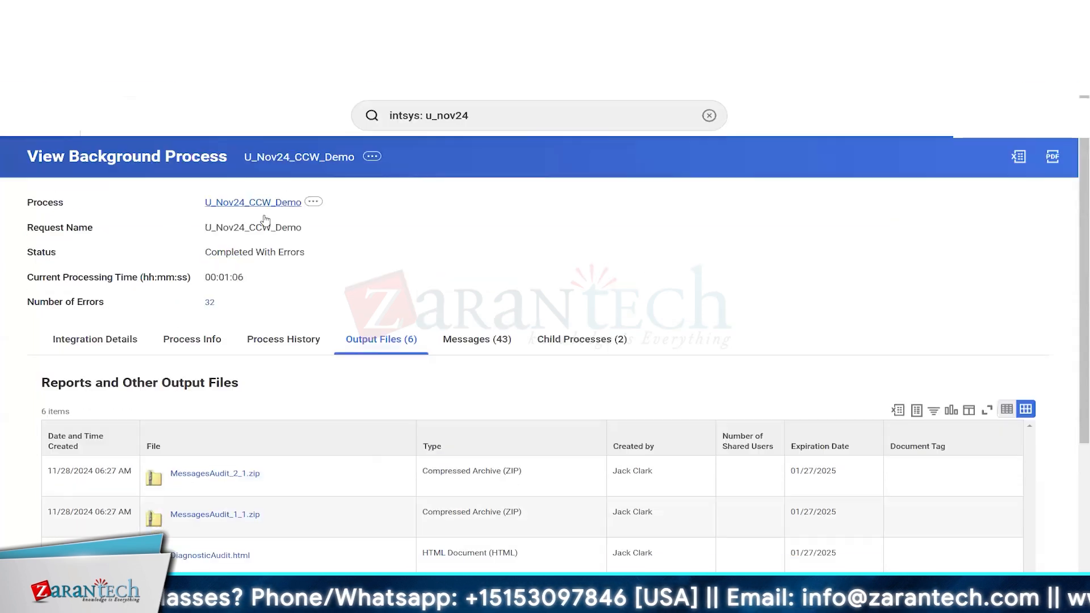
{"action": "right_click", "coordinate": [252, 203]}
{"action": "left_click", "coordinate": [267, 219]}
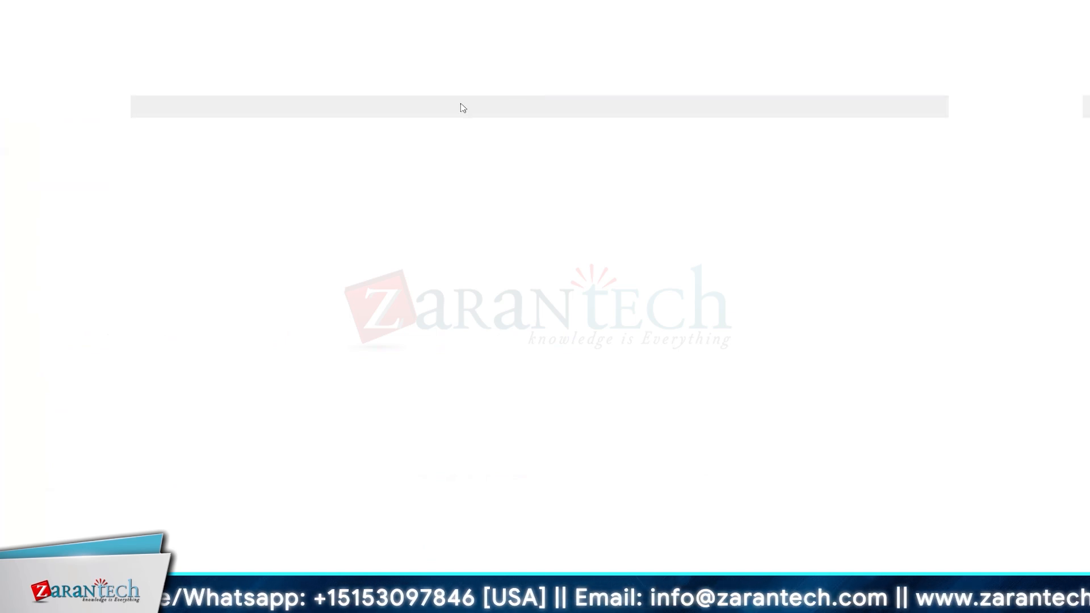
{"action": "scroll", "coordinate": [340, 340], "scroll_direction": "down", "scroll_amount": 15}
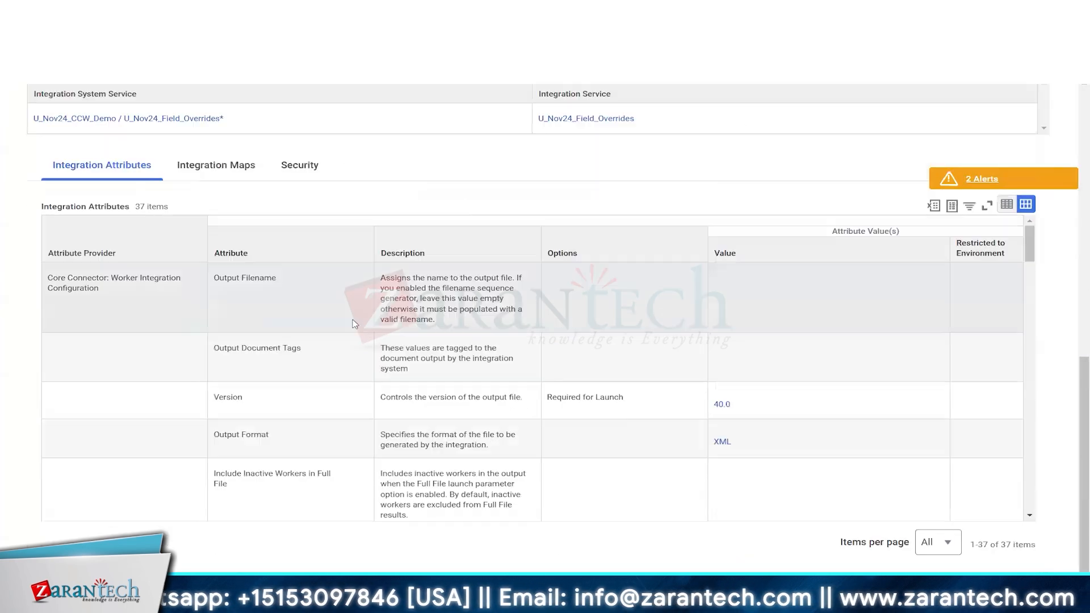
{"action": "scroll", "coordinate": [381, 375], "scroll_direction": "down", "scroll_amount": 10}
{"action": "scroll", "coordinate": [382, 375], "scroll_direction": "down", "scroll_amount": 10}
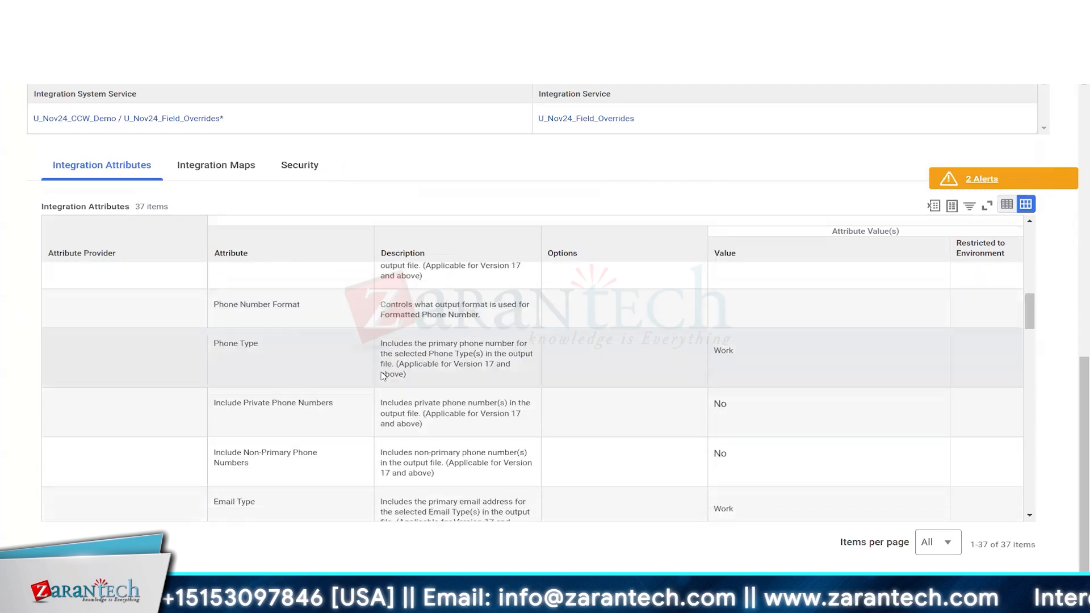
{"action": "scroll", "coordinate": [385, 380], "scroll_direction": "down", "scroll_amount": 10}
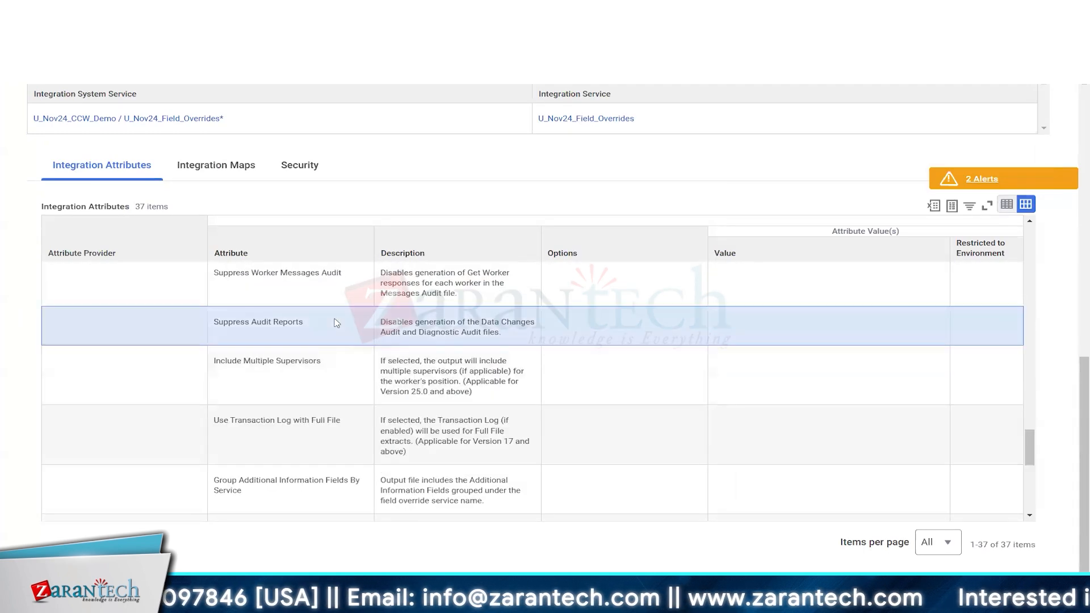
{"action": "left_click_drag", "start_coordinate": [228, 275], "coordinate": [327, 276]}
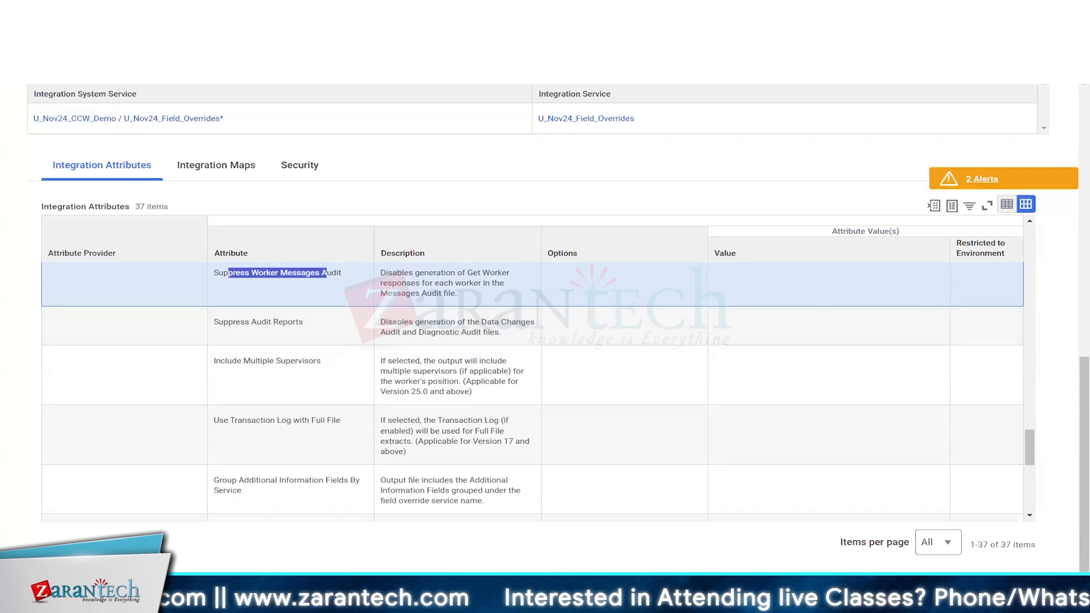
Step: Return to the run's output files and go over the MessagesAudit archives and the DiagnosticAudit.html entry
{"action": "left_click", "coordinate": [241, 11]}
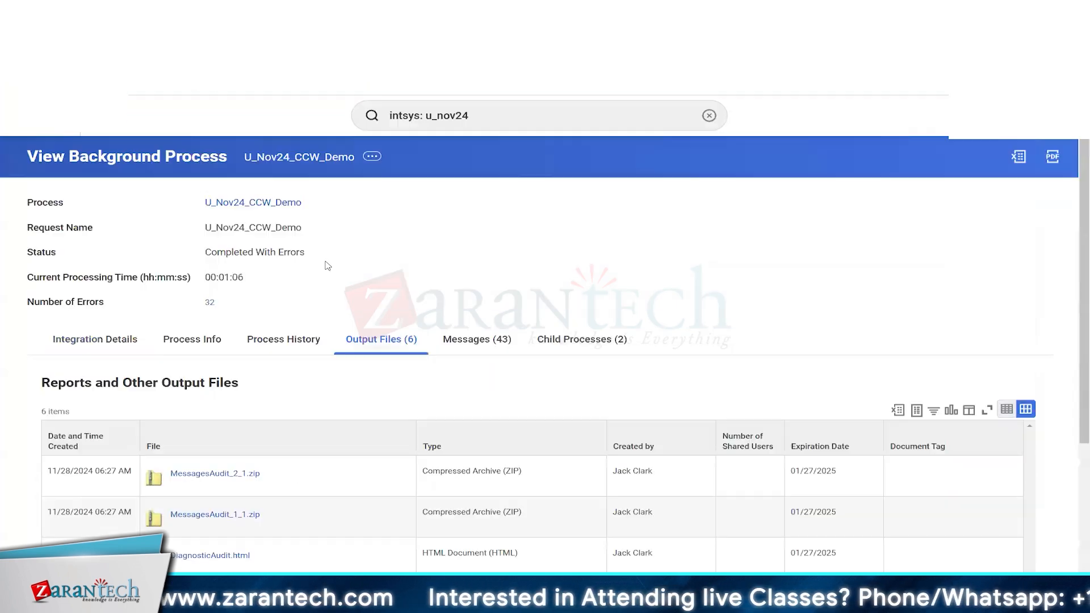
{"action": "scroll", "coordinate": [394, 252], "scroll_direction": "down", "scroll_amount": 3}
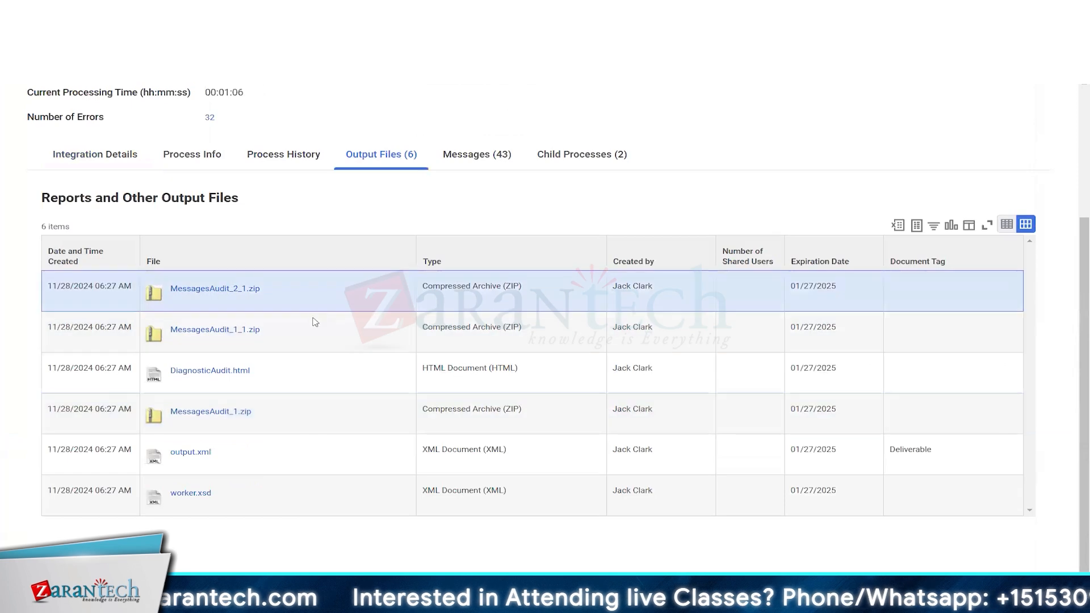
{"action": "left_click", "coordinate": [312, 330]}
{"action": "left_click", "coordinate": [309, 408]}
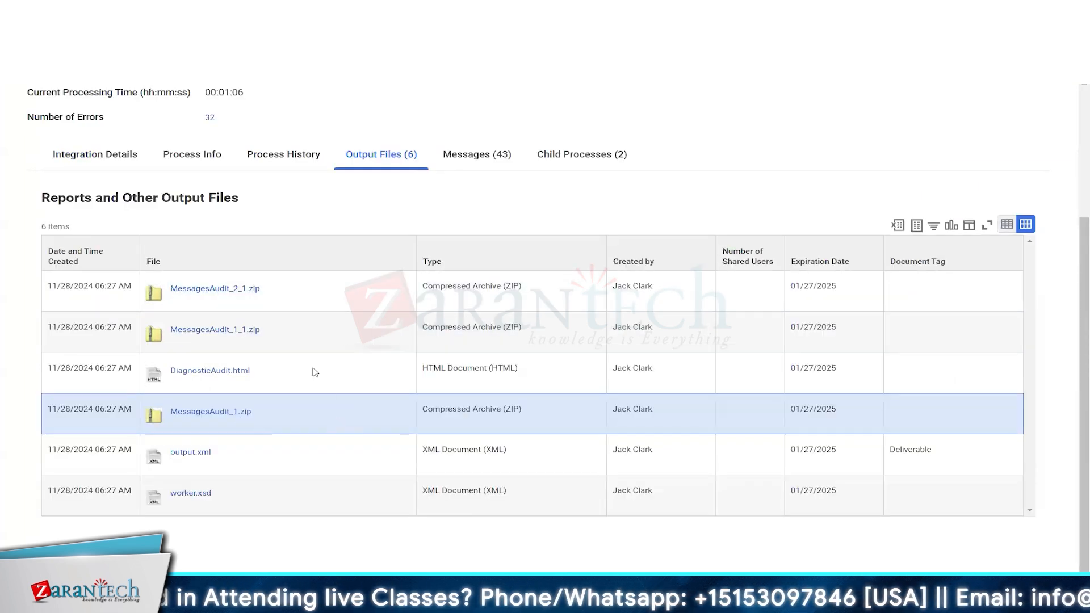
{"action": "left_click", "coordinate": [315, 372]}
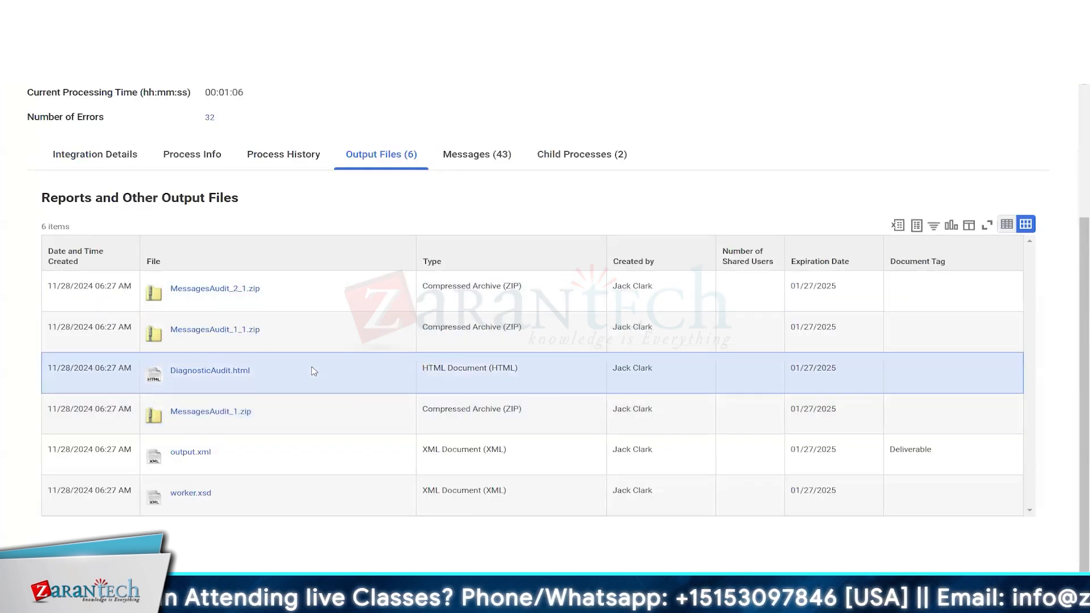
Step: Download DiagnosticAudit.html from the output files and open the downloaded report
{"action": "left_click", "coordinate": [218, 374]}
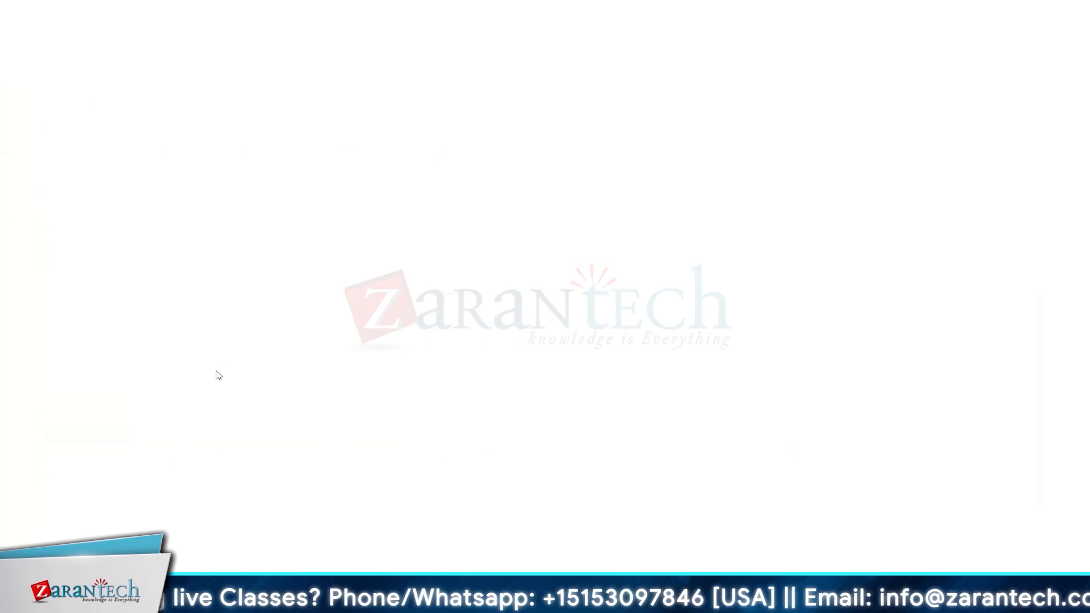
{"action": "left_click", "coordinate": [424, 282]}
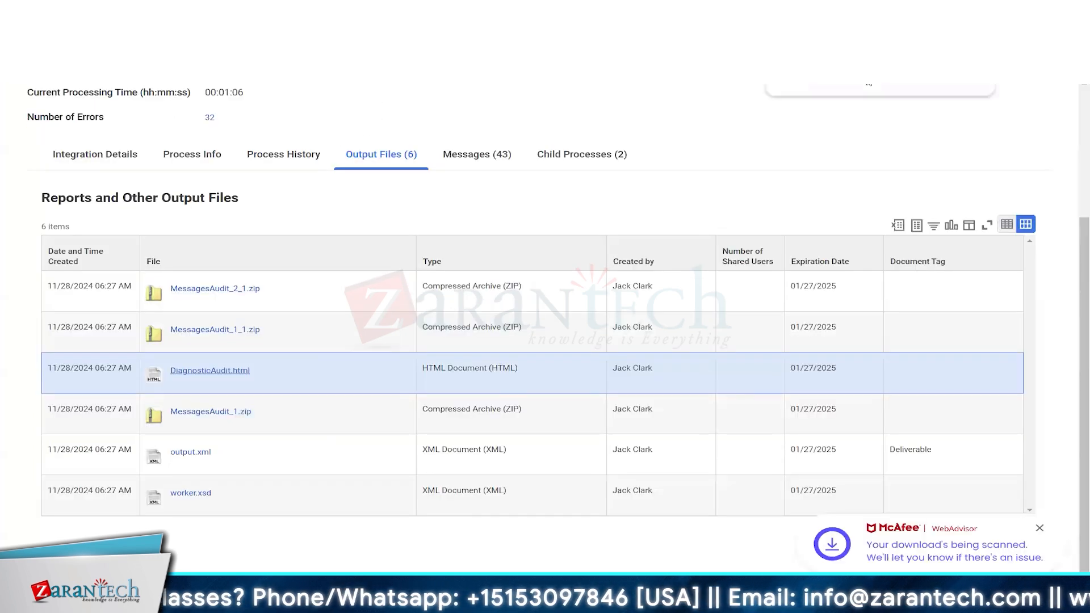
{"action": "left_click", "coordinate": [868, 83]}
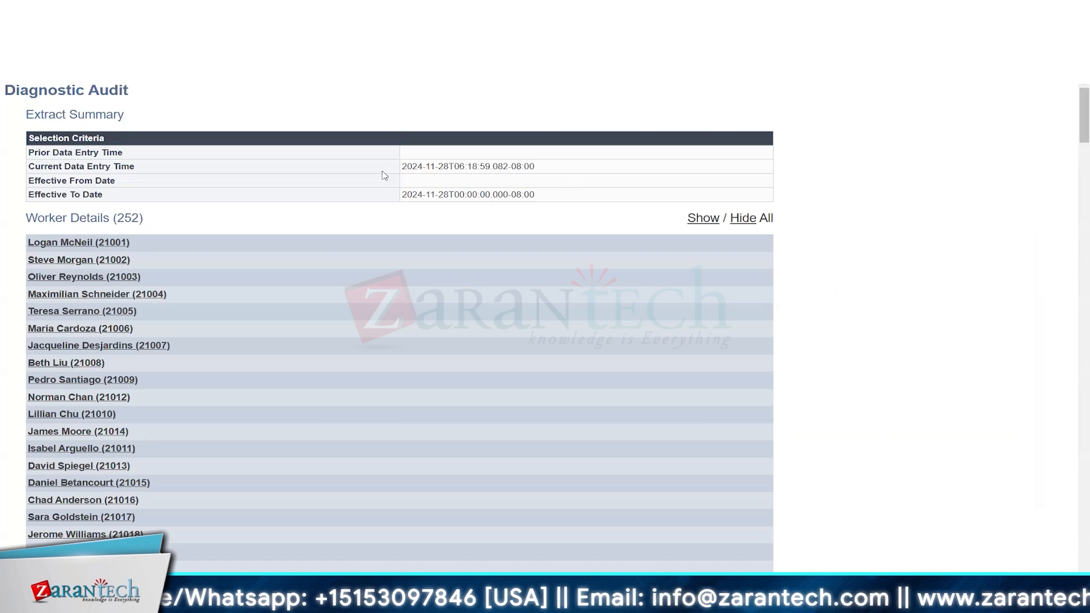
Step: Examine the Diagnostic Audit report's heading and the number of workers under Worker Details
{"action": "left_click_drag", "start_coordinate": [5, 91], "coordinate": [295, 110]}
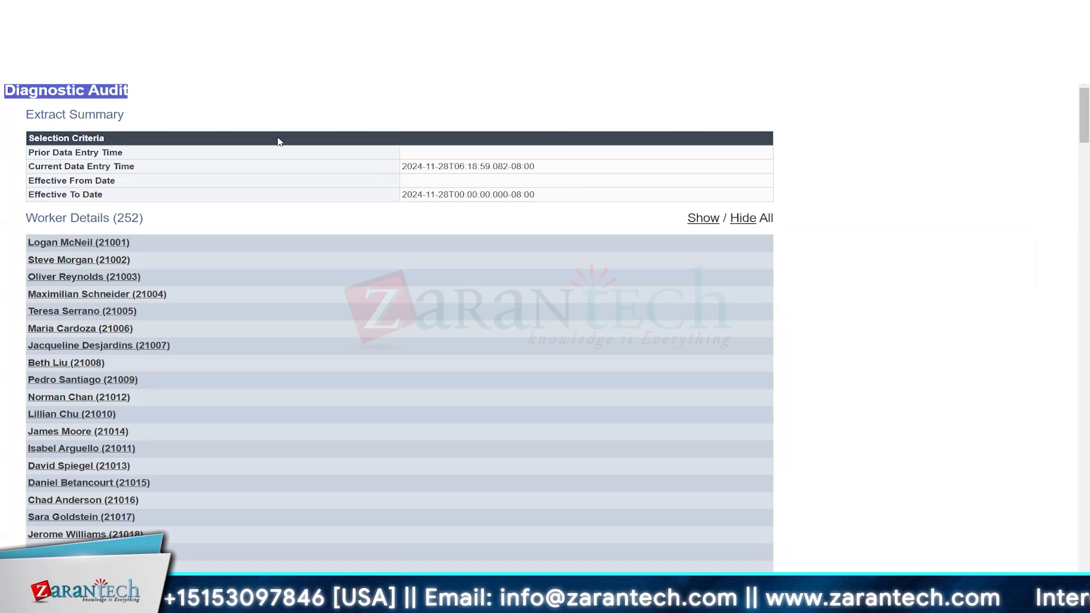
{"action": "left_click", "coordinate": [215, 226]}
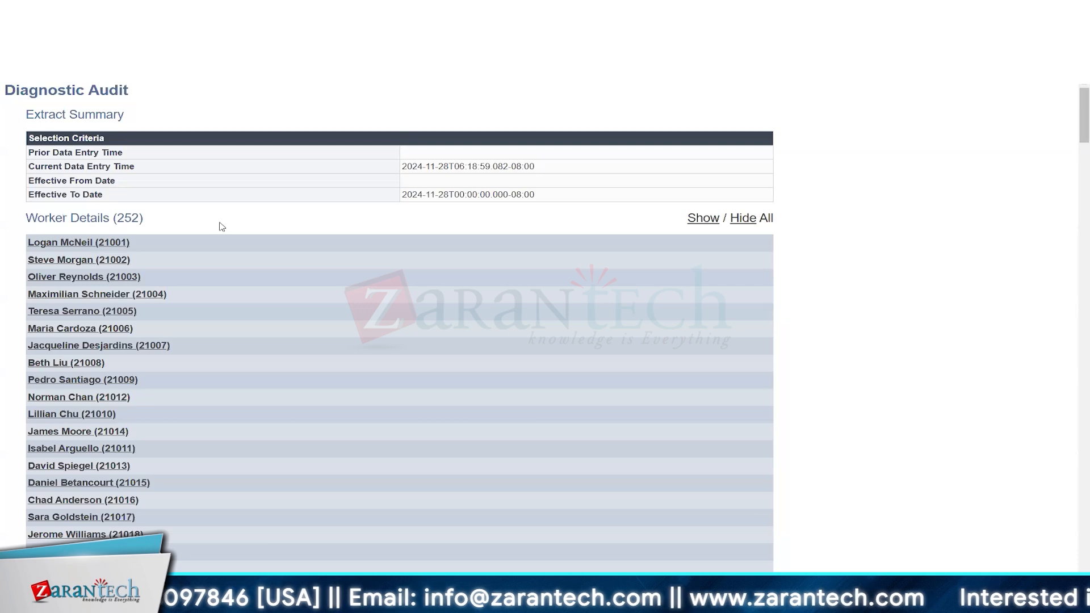
{"action": "left_click_drag", "start_coordinate": [58, 219], "coordinate": [55, 219]}
{"action": "left_click_drag", "start_coordinate": [187, 220], "coordinate": [138, 221]}
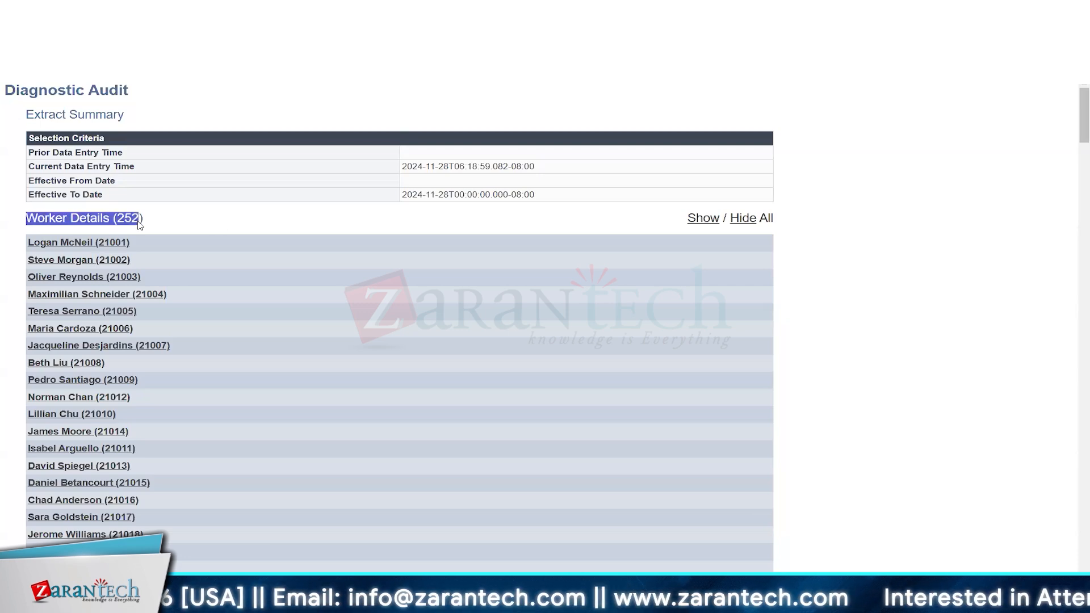
{"action": "left_click", "coordinate": [138, 222]}
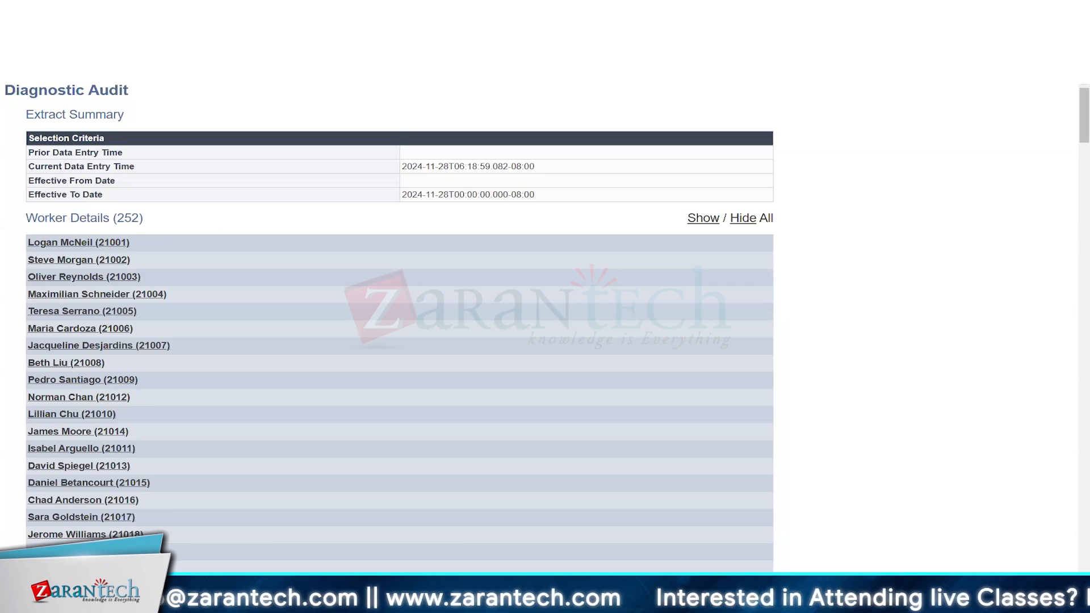
{"action": "key", "text": "ctrl+w"}
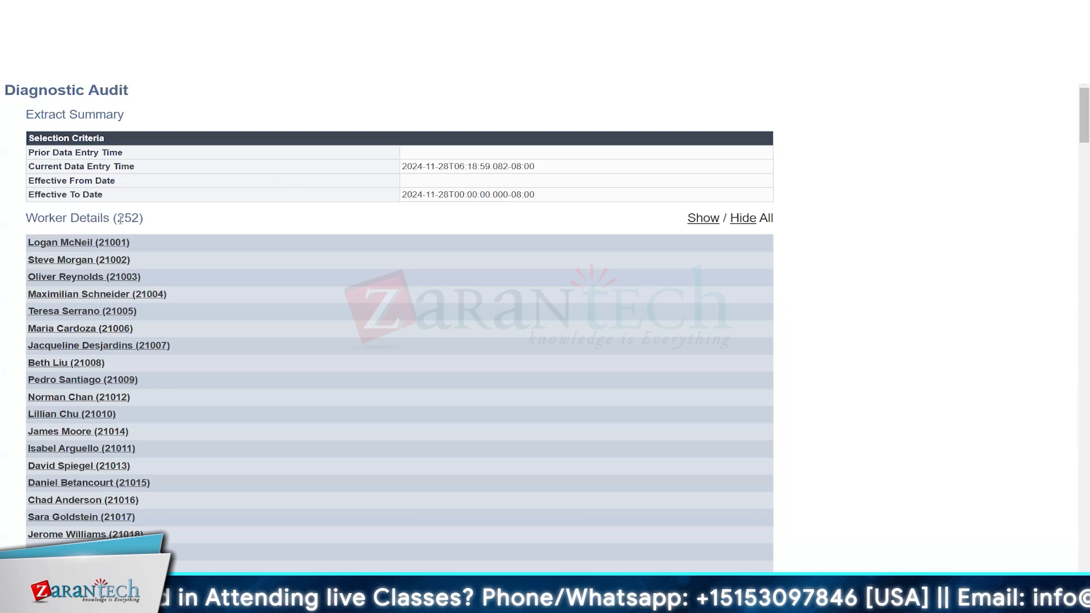
Step: Expand the processing details of the first and sixth workers and check their Summary and Messages Audit File entries
{"action": "left_click", "coordinate": [111, 243]}
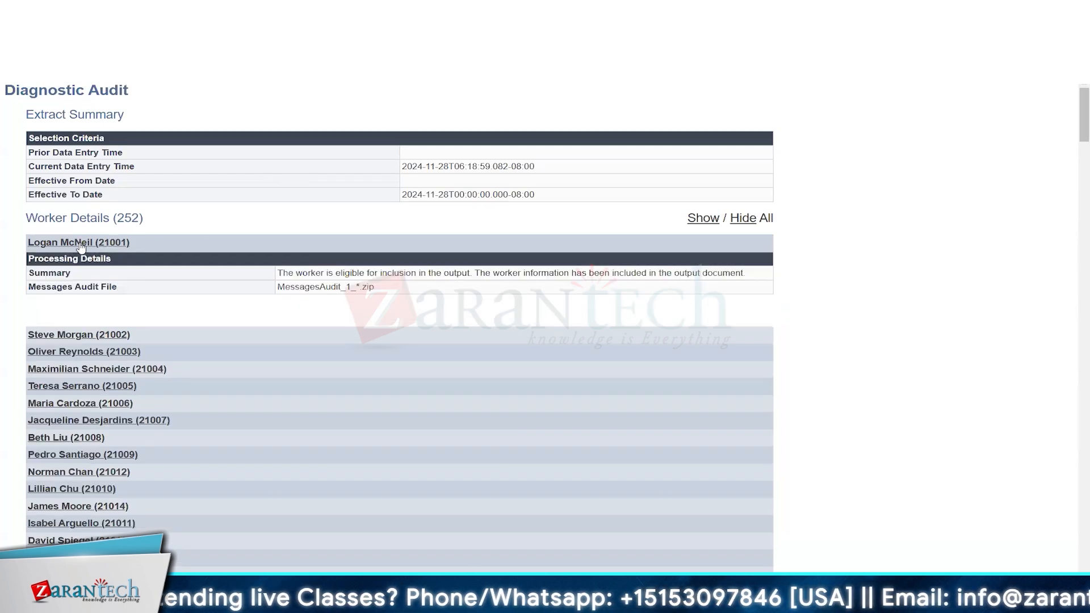
{"action": "left_click", "coordinate": [80, 404]}
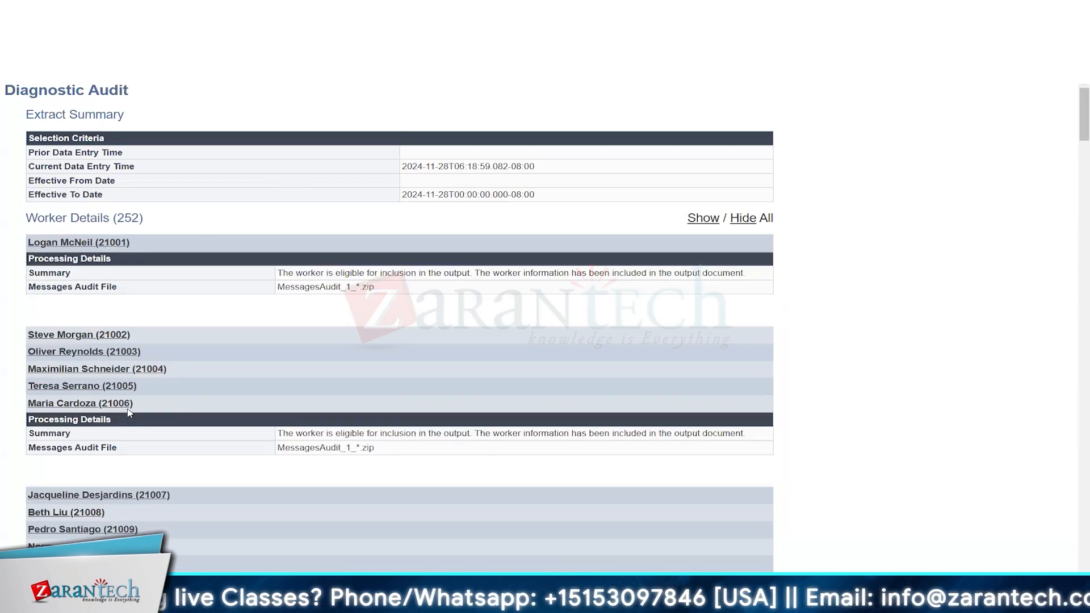
{"action": "triple_click", "coordinate": [71, 287]}
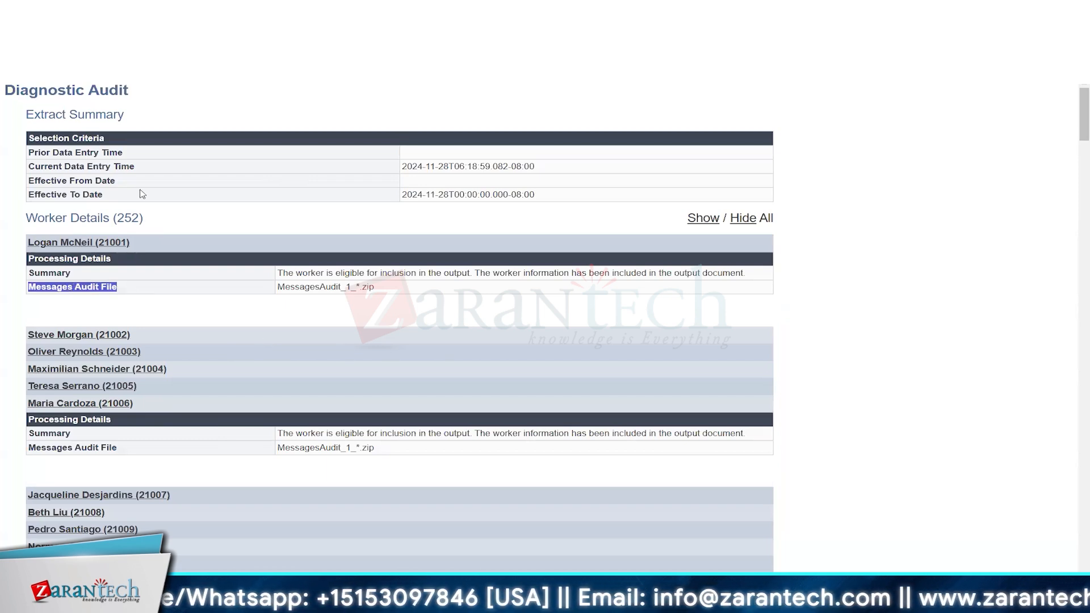
{"action": "triple_click", "coordinate": [128, 96]}
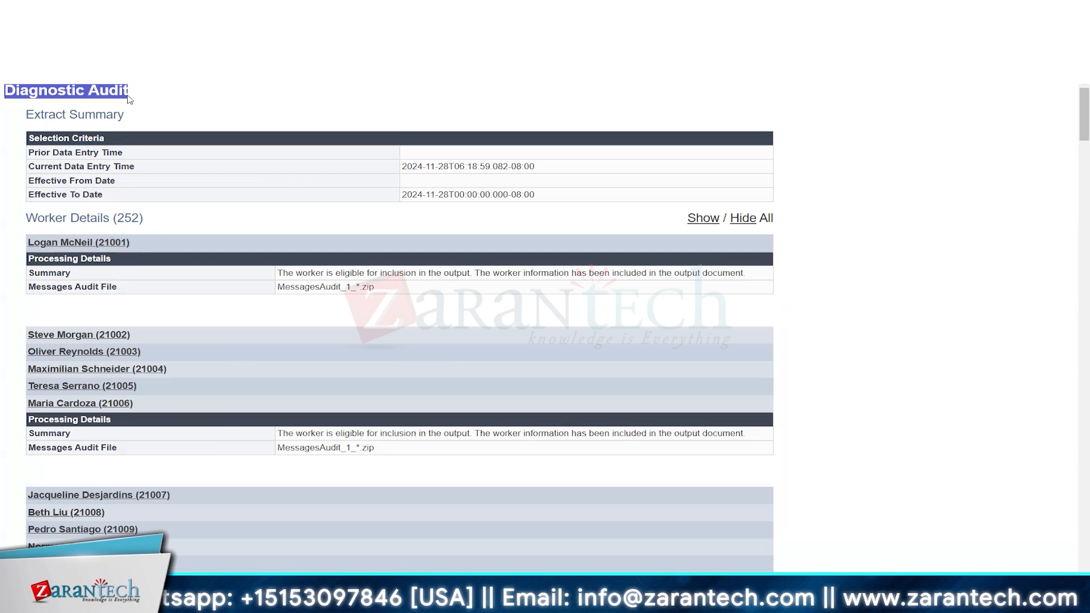
Step: Recheck the Diagnostic Audit's worker count, close the report and open output.xml from the output files
{"action": "left_click", "coordinate": [162, 189]}
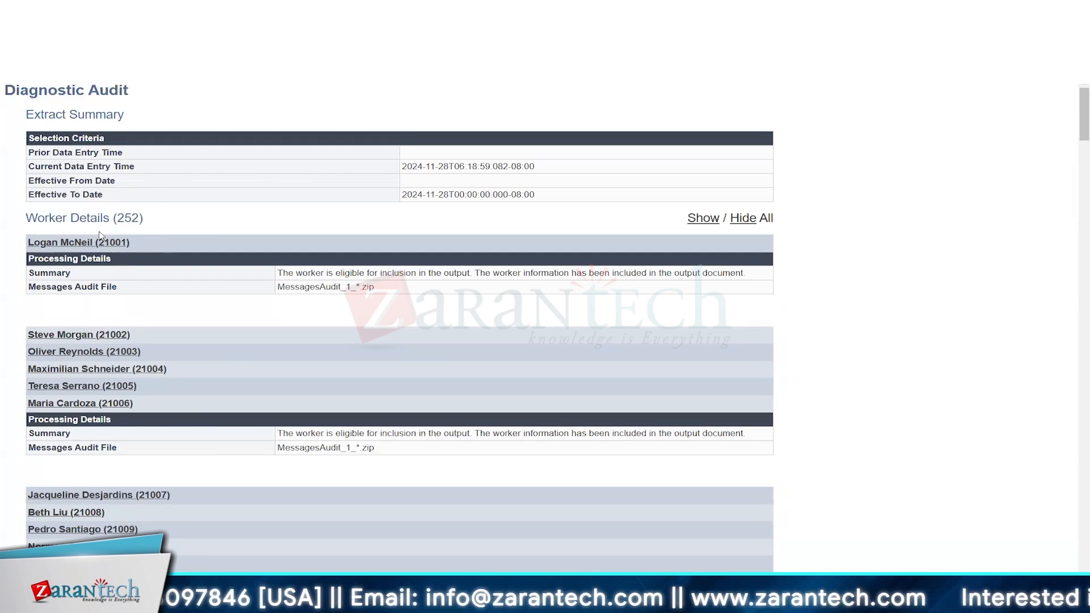
{"action": "double_click", "coordinate": [128, 220]}
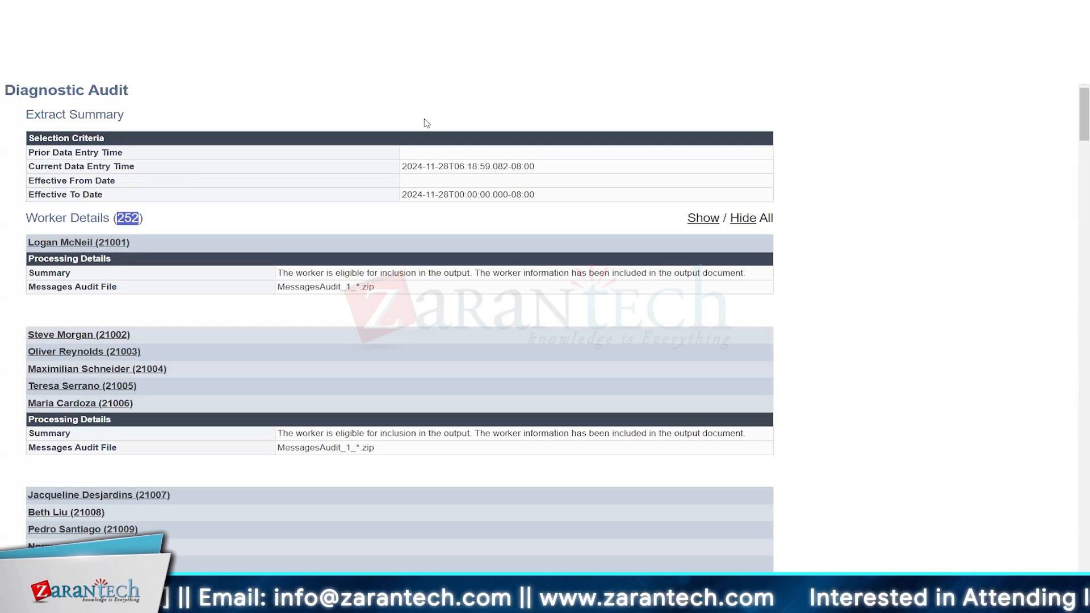
{"action": "key", "text": "ctrl+w"}
{"action": "left_click", "coordinate": [261, 457]}
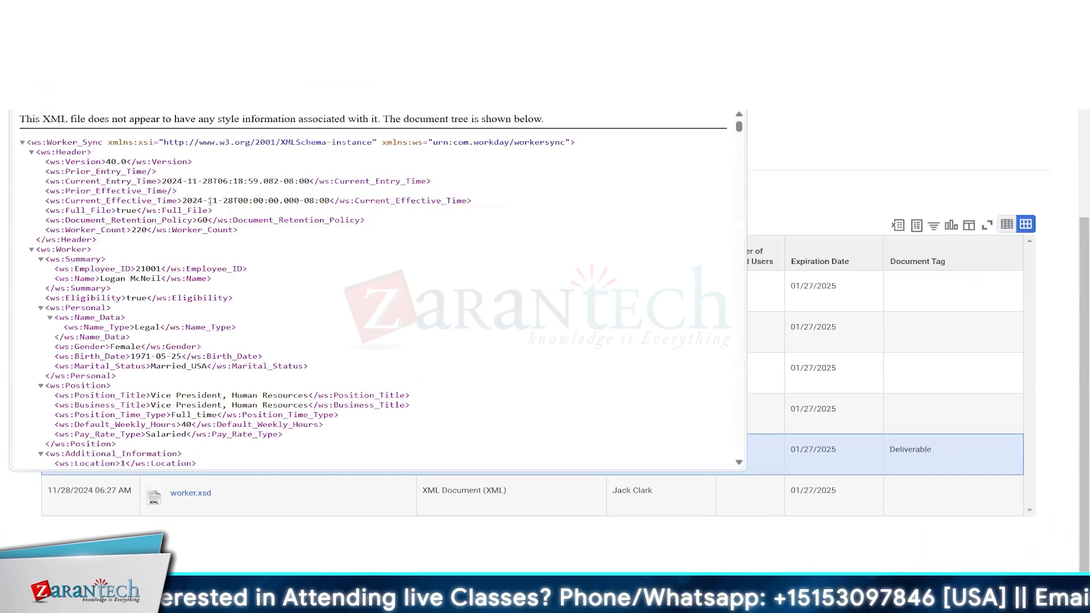
{"action": "scroll", "coordinate": [220, 285], "scroll_direction": "down", "scroll_amount": 1}
{"action": "scroll", "coordinate": [250, 276], "scroll_direction": "up", "scroll_amount": 1}
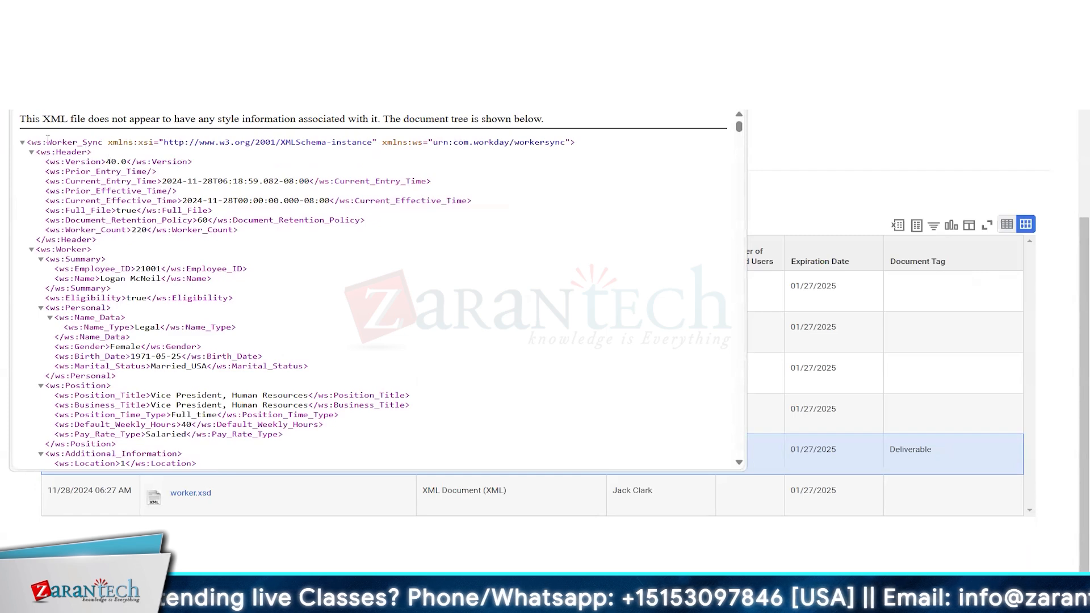
Step: Examine the Worker_Sync root element, its namespaces, and the header fields of output.xml down to Worker_Count
{"action": "left_click_drag", "start_coordinate": [47, 142], "coordinate": [515, 147]}
{"action": "left_click", "coordinate": [515, 147]}
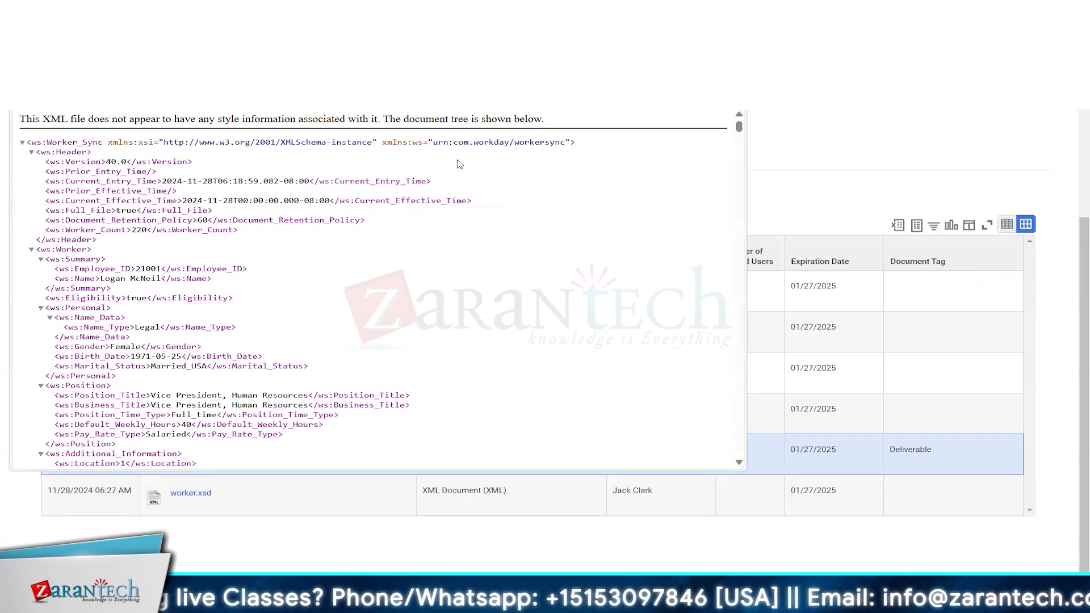
{"action": "left_click_drag", "start_coordinate": [406, 154], "coordinate": [513, 152]}
{"action": "left_click", "coordinate": [300, 211]}
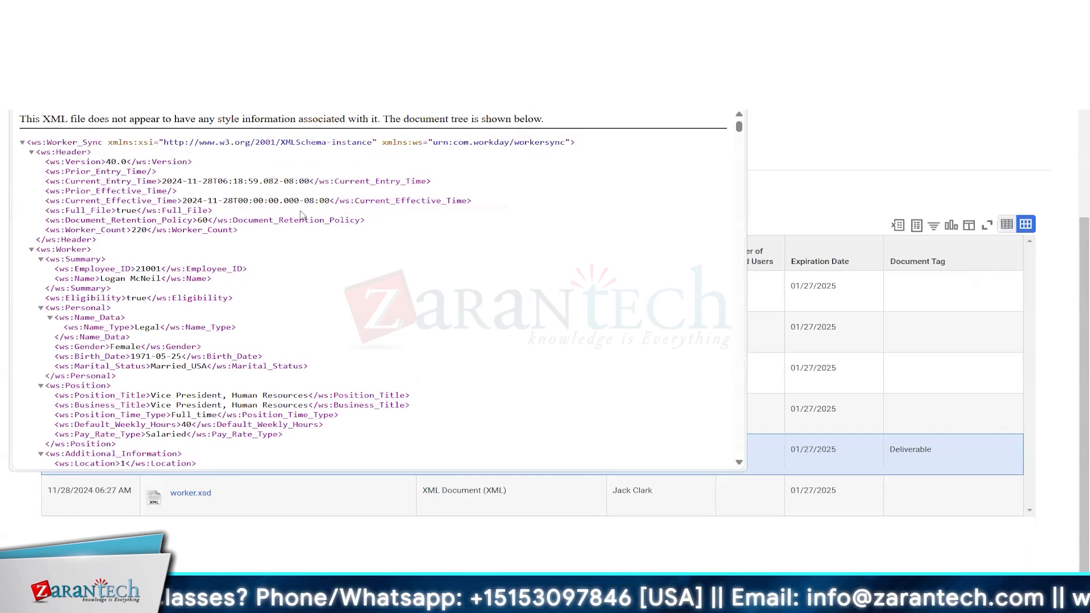
{"action": "left_click_drag", "start_coordinate": [67, 142], "coordinate": [133, 231]}
{"action": "double_click", "coordinate": [138, 230]}
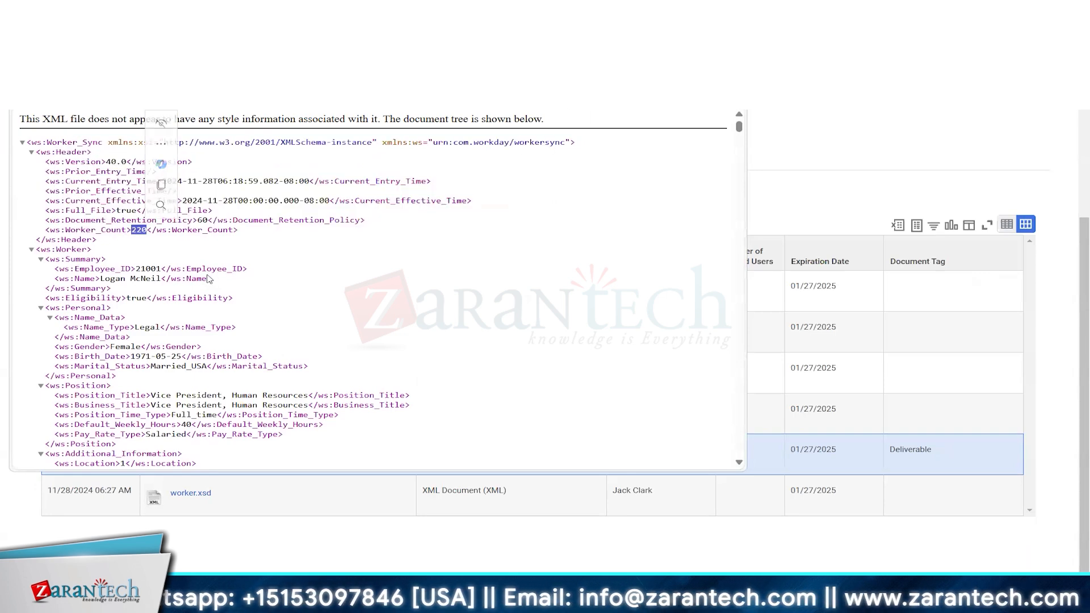
Step: Check the first worker's Summary fields and the Gender, Birth_Date and Marital_Status values in output.xml
{"action": "left_click", "coordinate": [86, 271]}
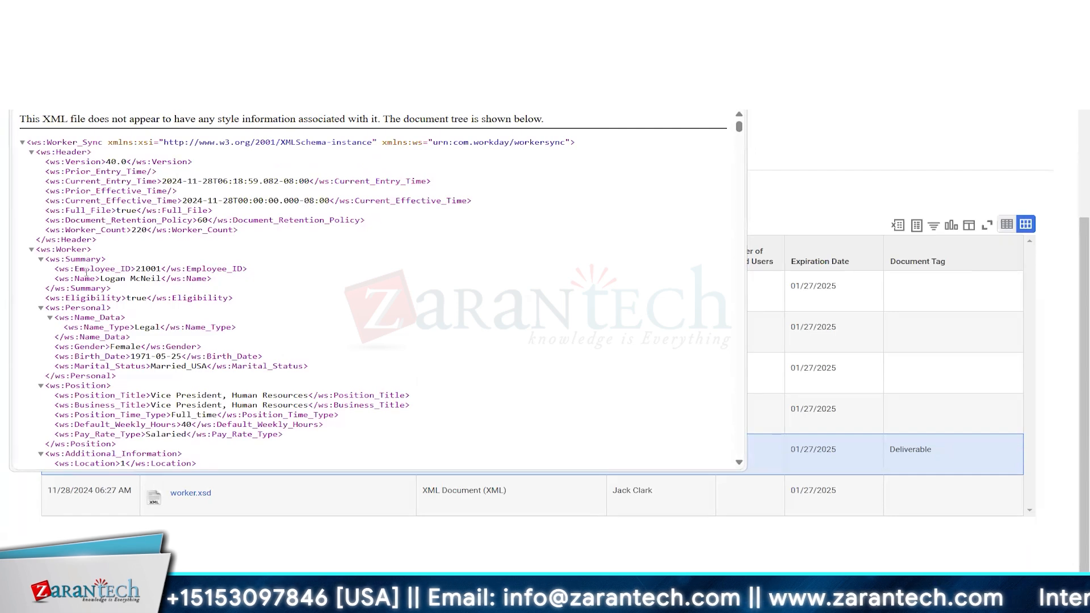
{"action": "double_click", "coordinate": [142, 271]}
{"action": "left_click_drag", "start_coordinate": [111, 279], "coordinate": [141, 279]}
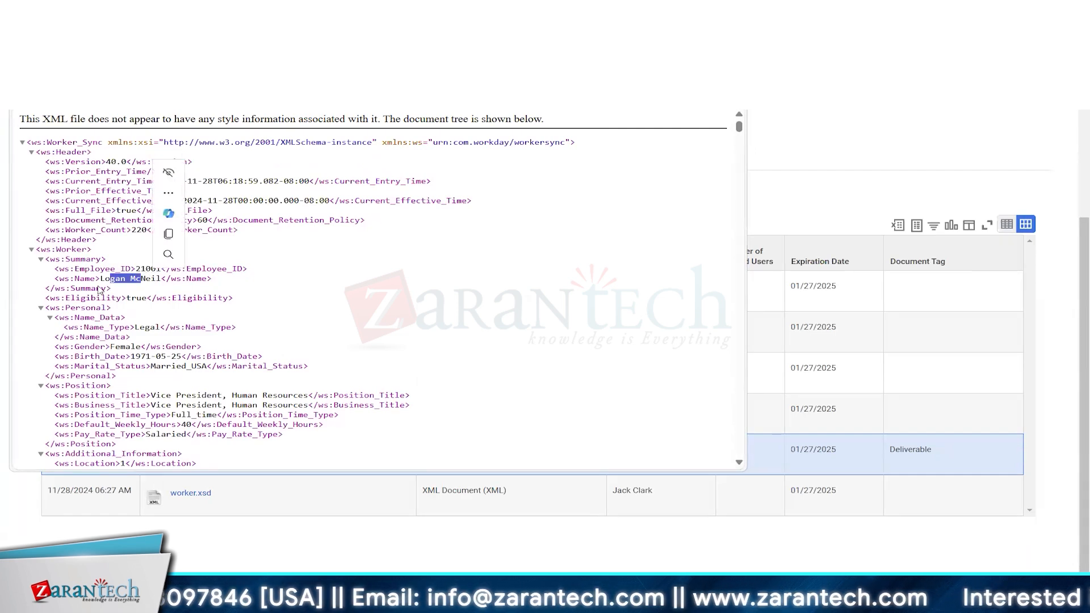
{"action": "left_click_drag", "start_coordinate": [115, 347], "coordinate": [193, 374]}
{"action": "left_click_drag", "start_coordinate": [100, 357], "coordinate": [192, 367]}
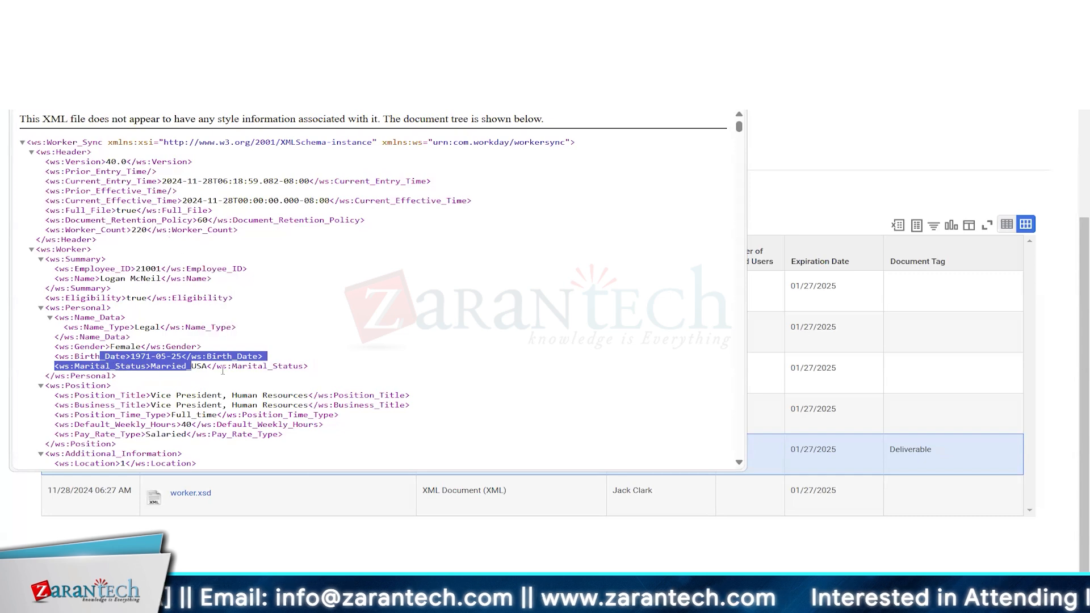
{"action": "left_click", "coordinate": [95, 399]}
{"action": "scroll", "coordinate": [119, 356], "scroll_direction": "down", "scroll_amount": 1}
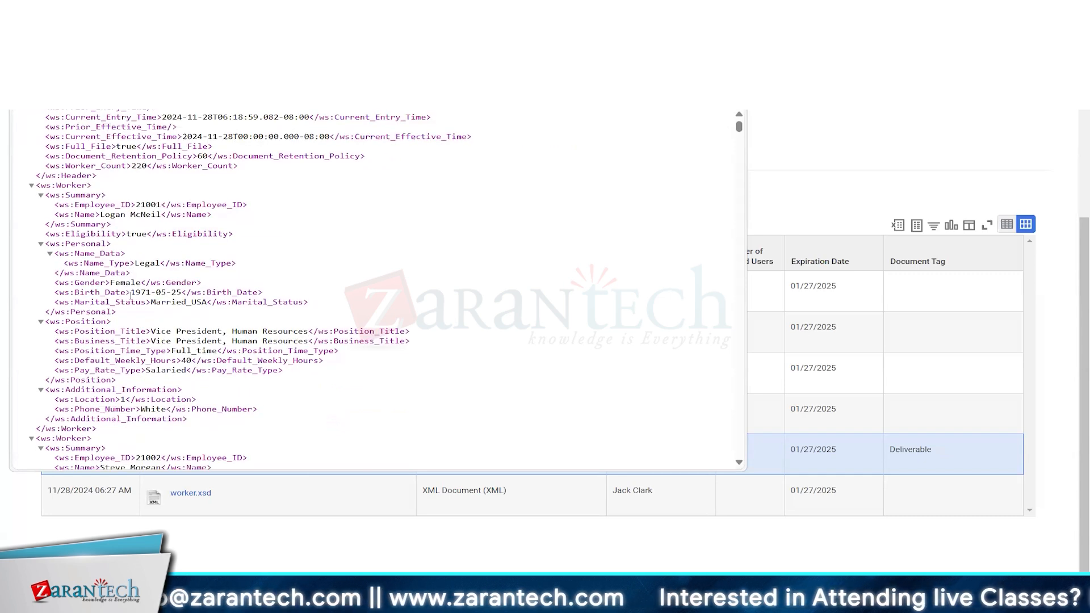
{"action": "scroll", "coordinate": [131, 295], "scroll_direction": "up", "scroll_amount": 1}
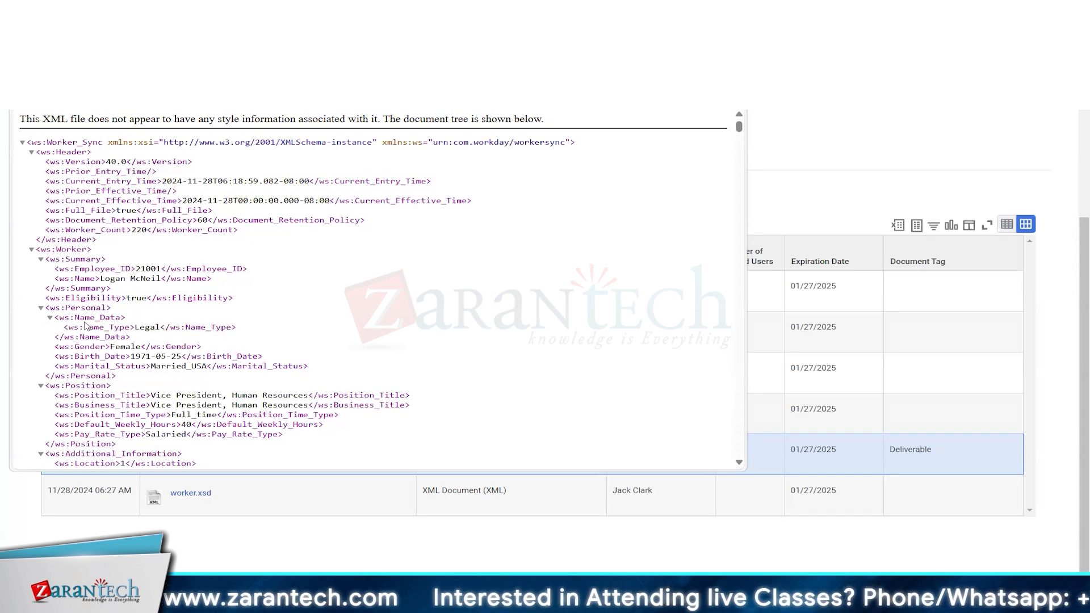
Step: Go over the first worker's complete Personal and Position sections in output.xml
{"action": "left_click", "coordinate": [41, 308]}
{"action": "left_click", "coordinate": [41, 307]}
{"action": "left_click_drag", "start_coordinate": [91, 308], "coordinate": [126, 376]}
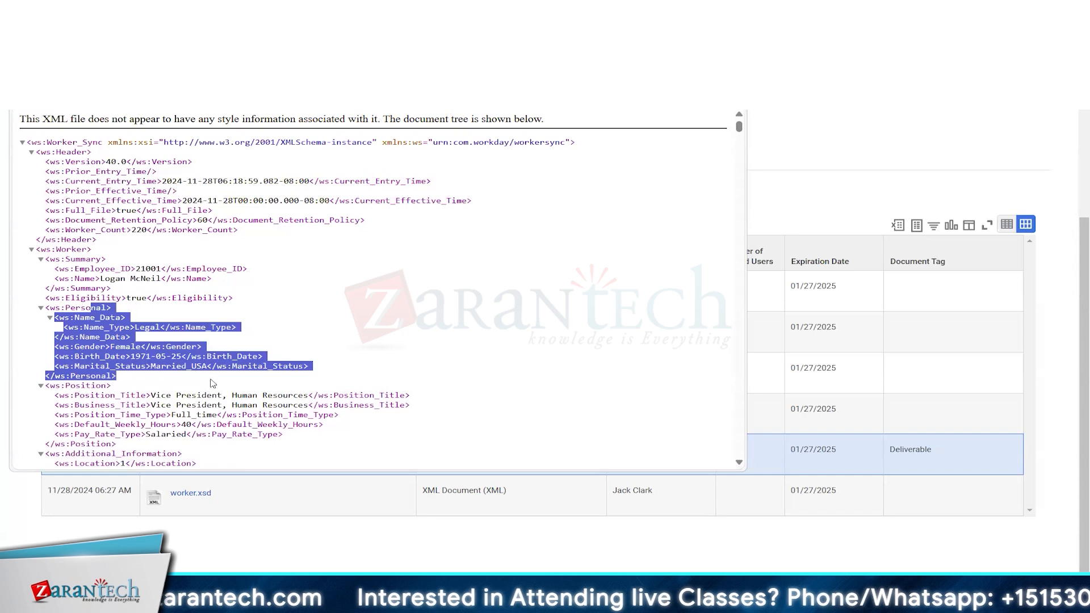
{"action": "left_click", "coordinate": [91, 325]}
{"action": "scroll", "coordinate": [91, 325], "scroll_direction": "down", "scroll_amount": 1}
{"action": "left_click_drag", "start_coordinate": [45, 321], "coordinate": [145, 379]}
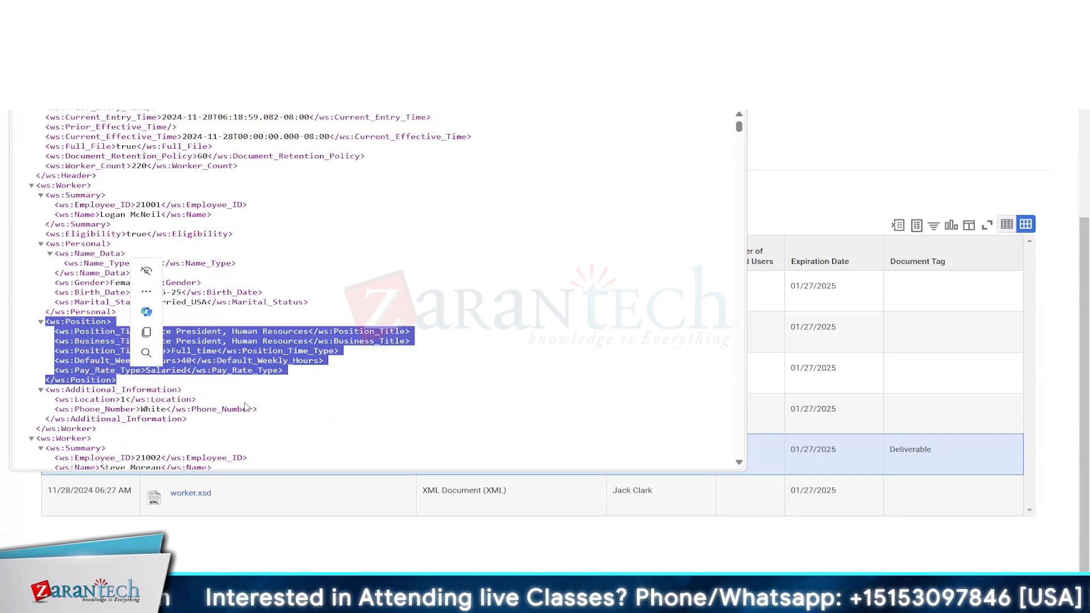
{"action": "left_click_drag", "start_coordinate": [89, 331], "coordinate": [121, 375]}
{"action": "left_click", "coordinate": [103, 381]}
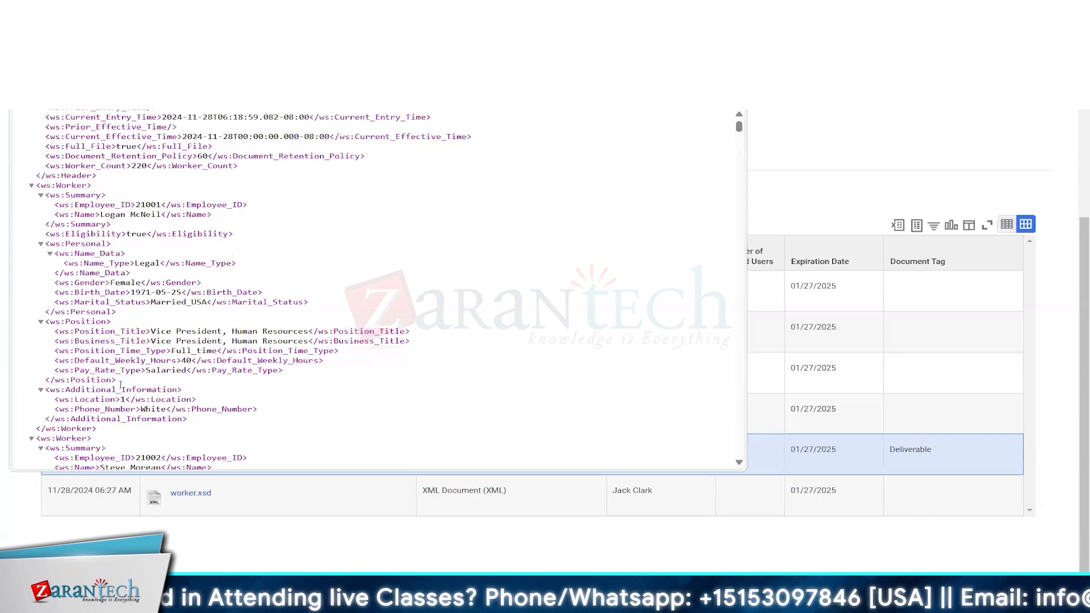
Step: Examine the first worker's Additional_Information section with its Location and Phone_Number fields
{"action": "left_click_drag", "start_coordinate": [189, 420], "coordinate": [47, 390]}
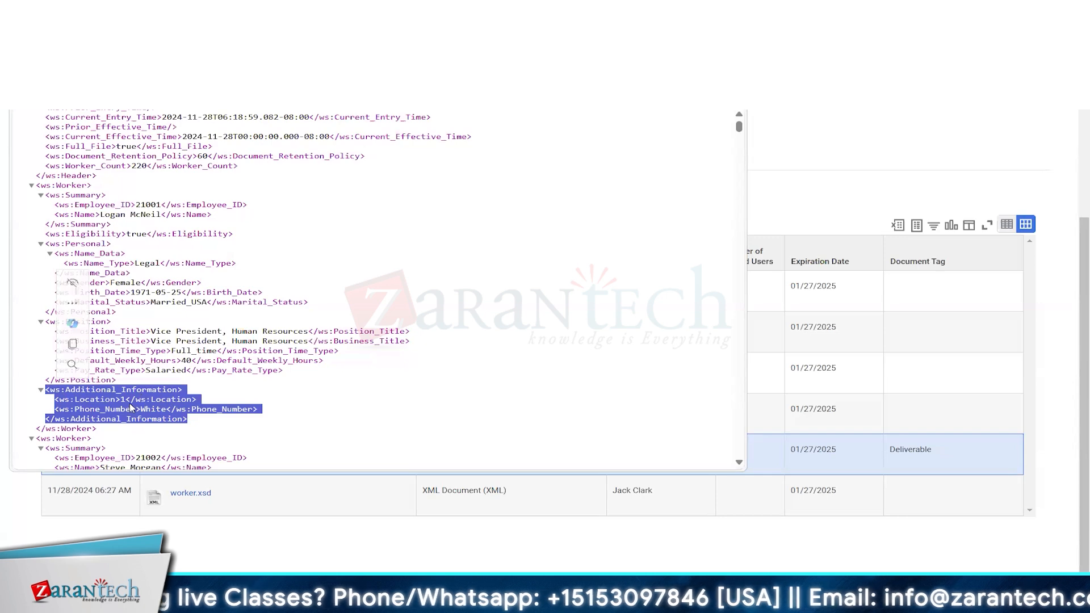
{"action": "double_click", "coordinate": [120, 390]}
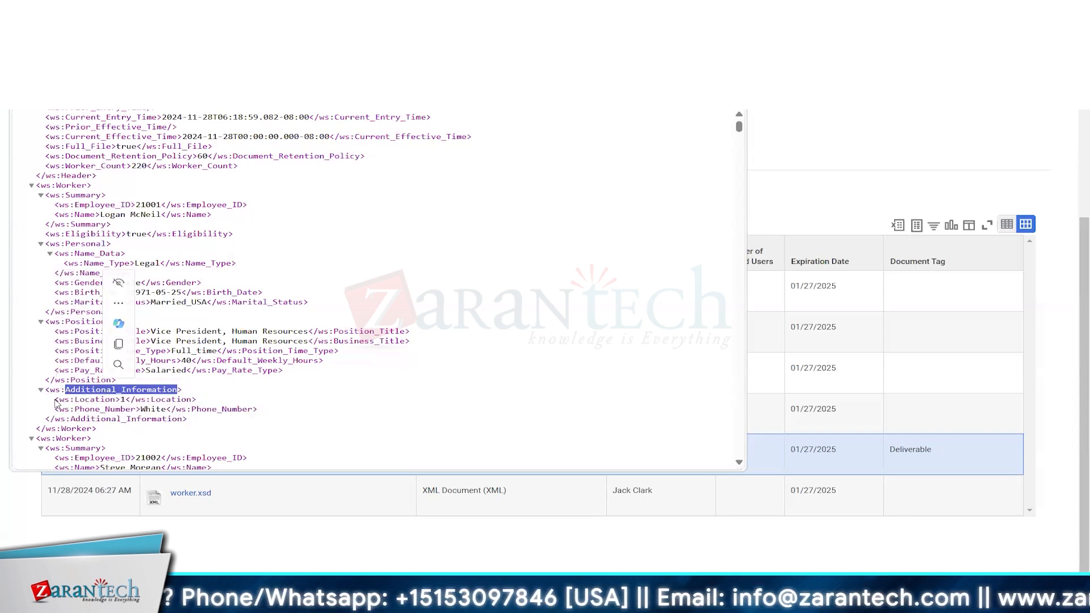
{"action": "left_click_drag", "start_coordinate": [55, 400], "coordinate": [262, 417]}
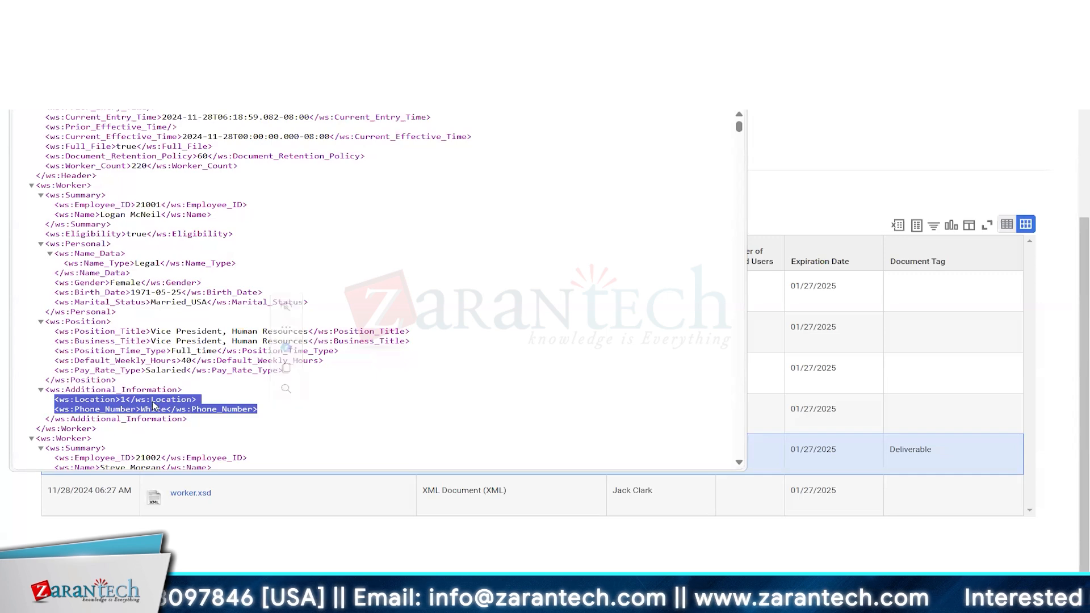
{"action": "left_click", "coordinate": [89, 399]}
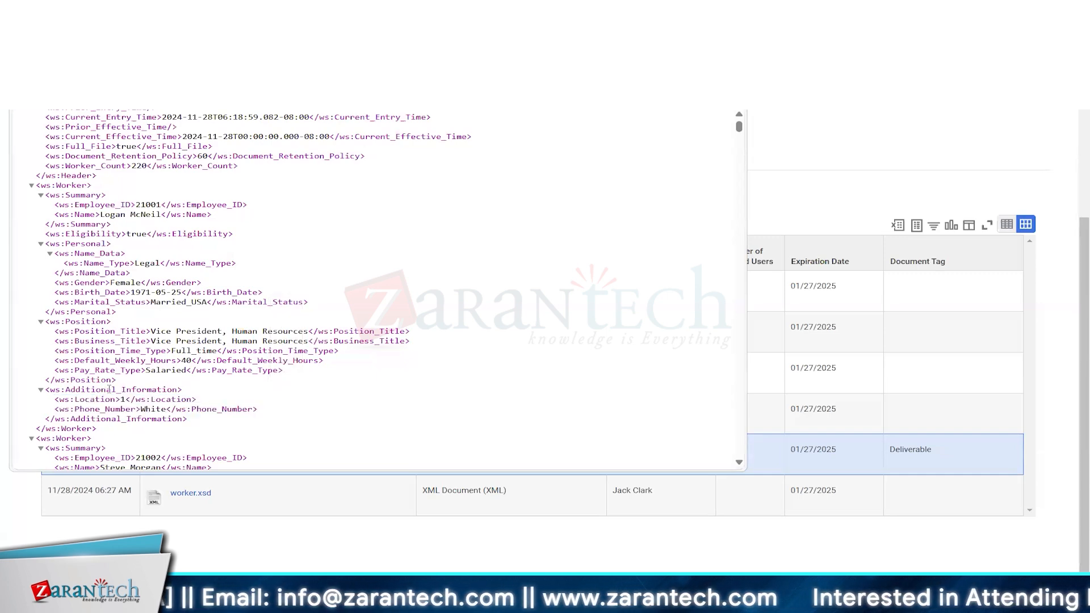
{"action": "left_click_drag", "start_coordinate": [46, 391], "coordinate": [187, 421]}
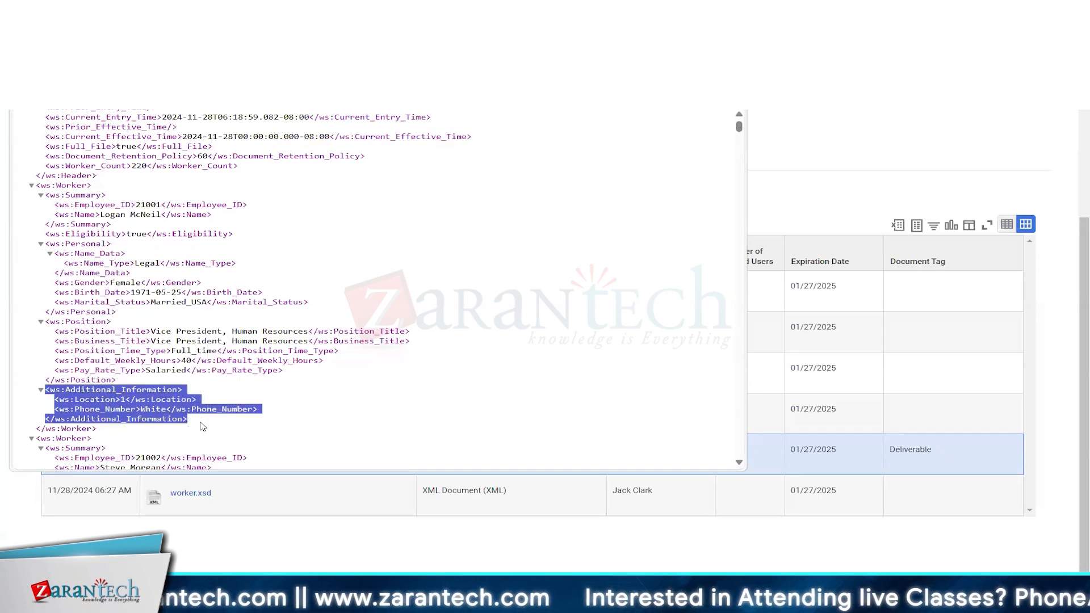
Step: Look over the first worker's whole record from Summary to Additional_Information and browse the Worker records below it
{"action": "left_click", "coordinate": [59, 202]}
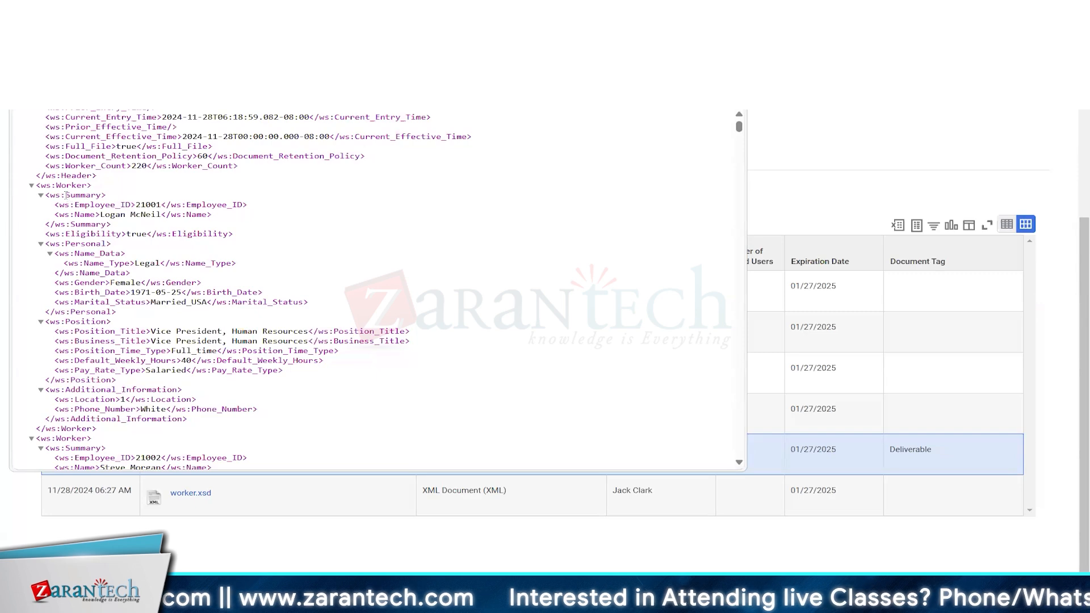
{"action": "left_click_drag", "start_coordinate": [66, 196], "coordinate": [195, 428]}
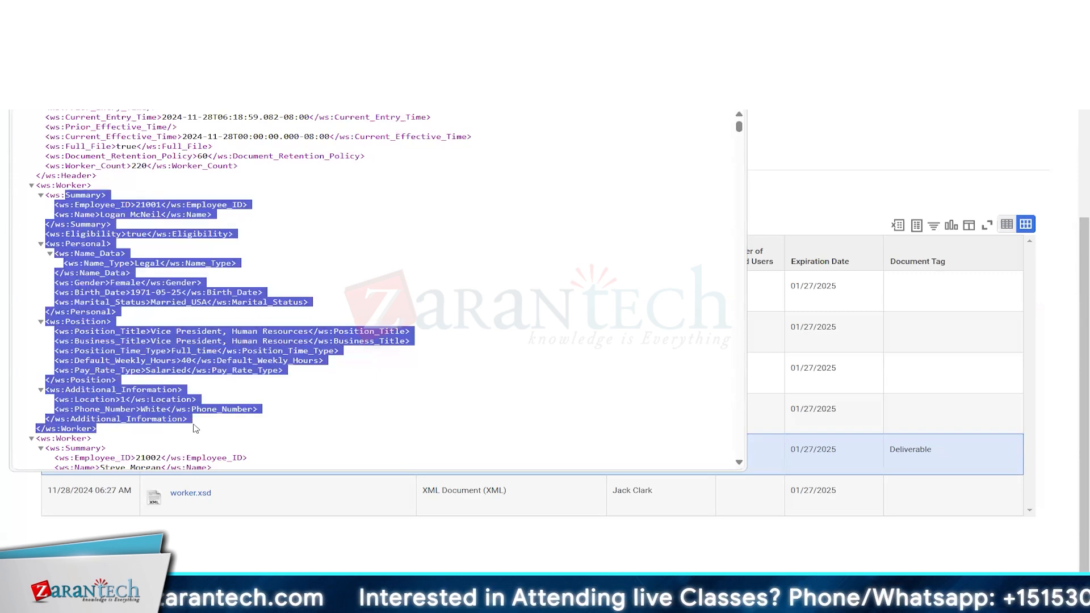
{"action": "scroll", "coordinate": [196, 429], "scroll_direction": "down", "scroll_amount": 5}
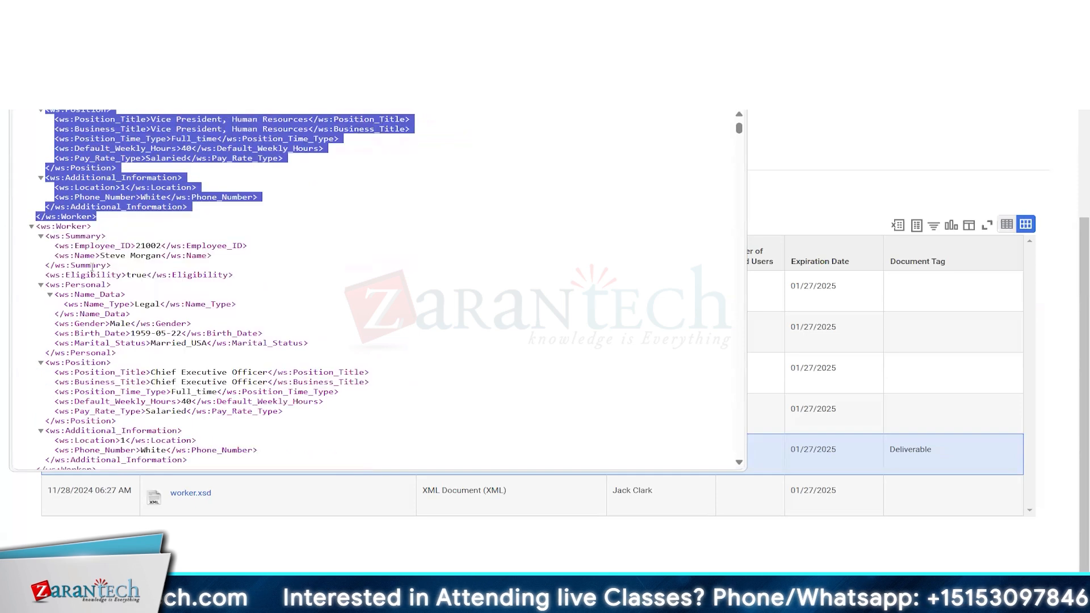
{"action": "scroll", "coordinate": [159, 372], "scroll_direction": "down", "scroll_amount": 20}
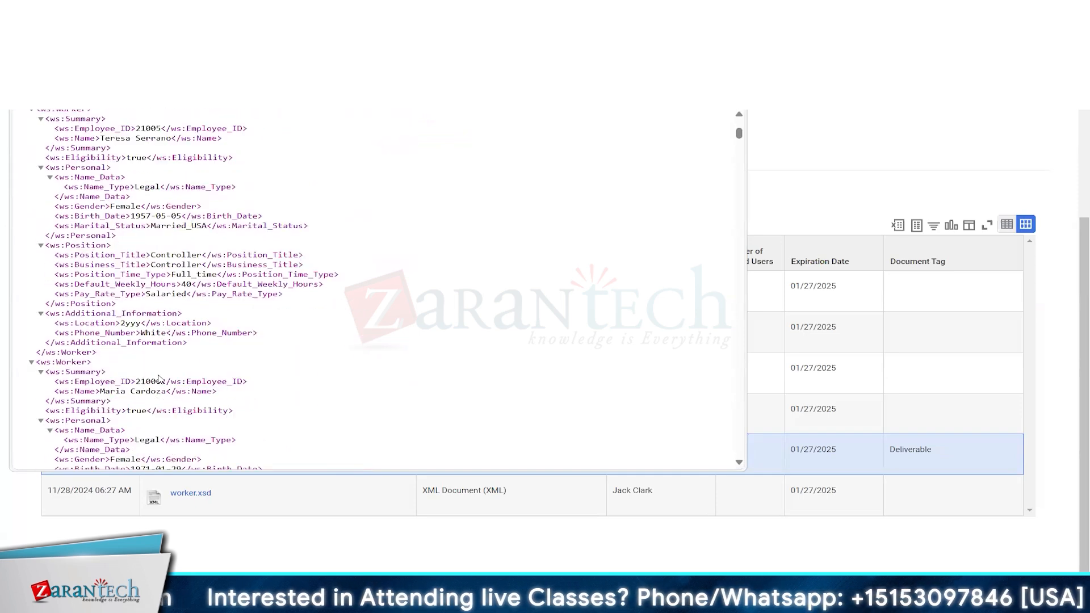
{"action": "scroll", "coordinate": [159, 375], "scroll_direction": "down", "scroll_amount": 1}
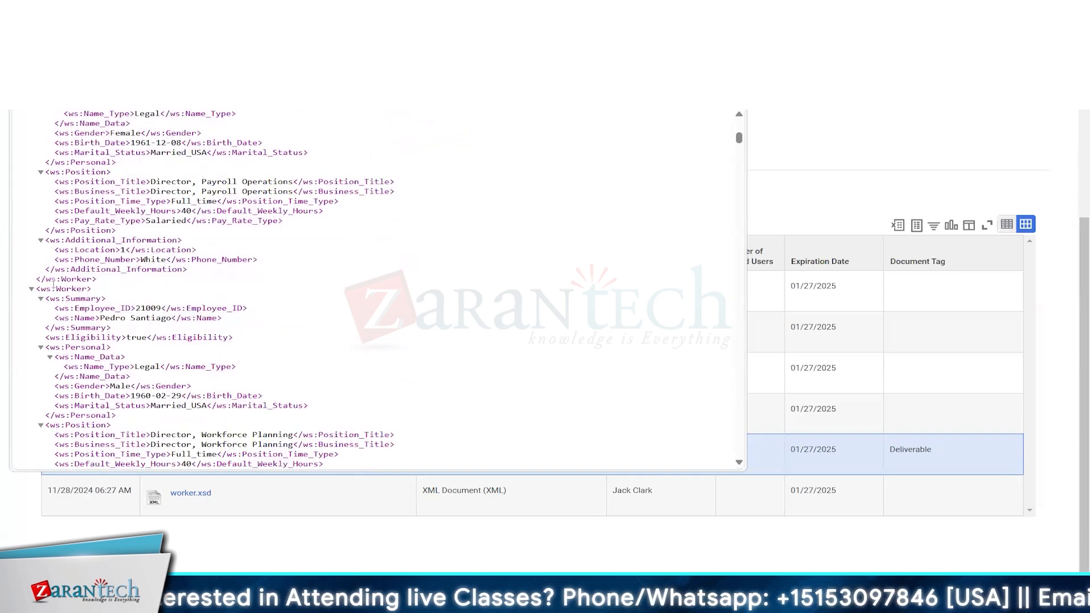
Step: Compare the names and the Personal and Position data of two Worker records further down in output.xml
{"action": "left_click_drag", "start_coordinate": [137, 346], "coordinate": [396, 446]}
{"action": "left_click", "coordinate": [114, 325]}
{"action": "left_click_drag", "start_coordinate": [105, 318], "coordinate": [166, 319]}
{"action": "scroll", "coordinate": [230, 346], "scroll_direction": "down", "scroll_amount": 10}
{"action": "left_click_drag", "start_coordinate": [105, 353], "coordinate": [176, 441]}
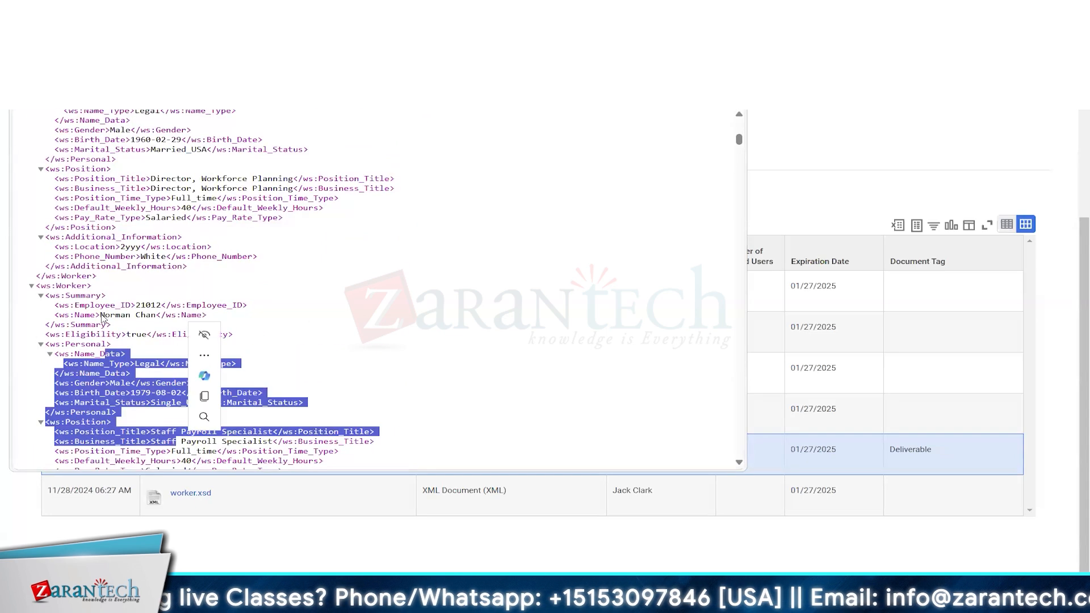
{"action": "left_click_drag", "start_coordinate": [89, 315], "coordinate": [159, 325]}
{"action": "left_click", "coordinate": [250, 356]}
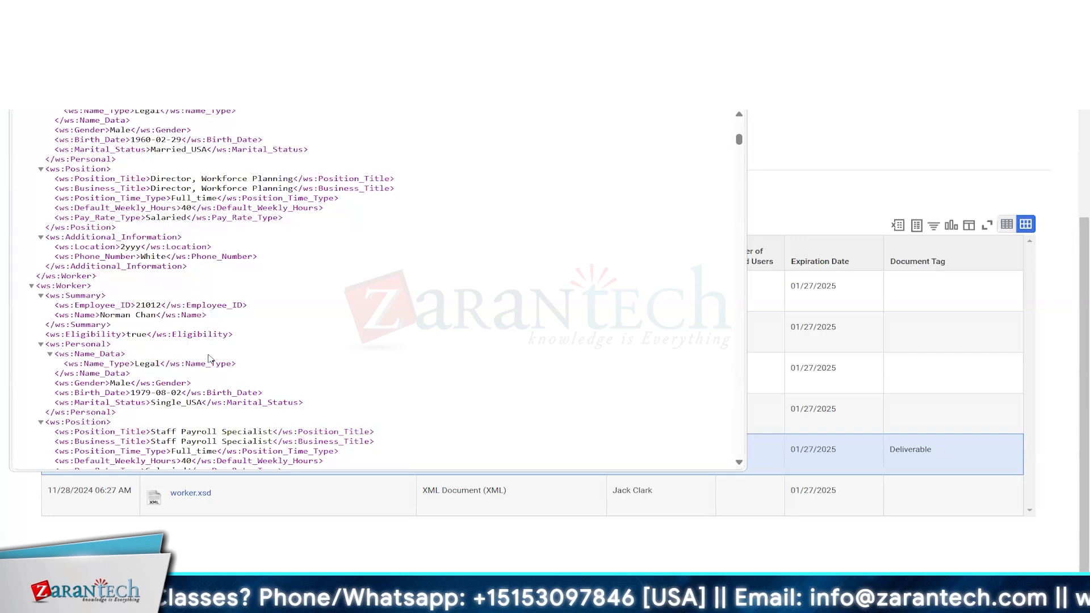
Step: Check the Eligibility element of the Staff Payroll Specialist's record and the preceding worker's Position_Title
{"action": "left_click_drag", "start_coordinate": [46, 334], "coordinate": [250, 336]}
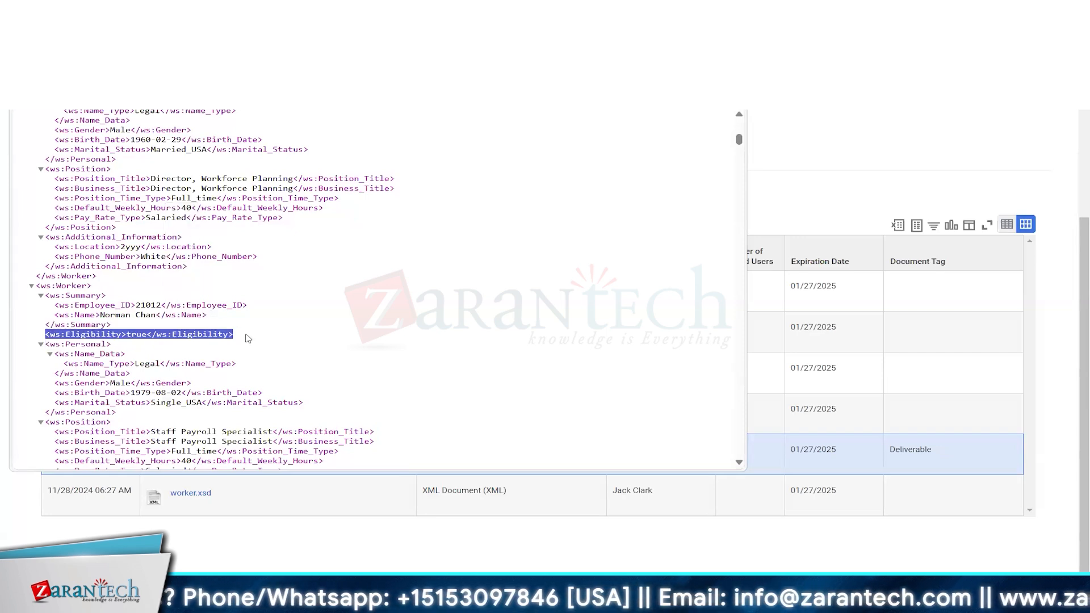
{"action": "double_click", "coordinate": [137, 334]}
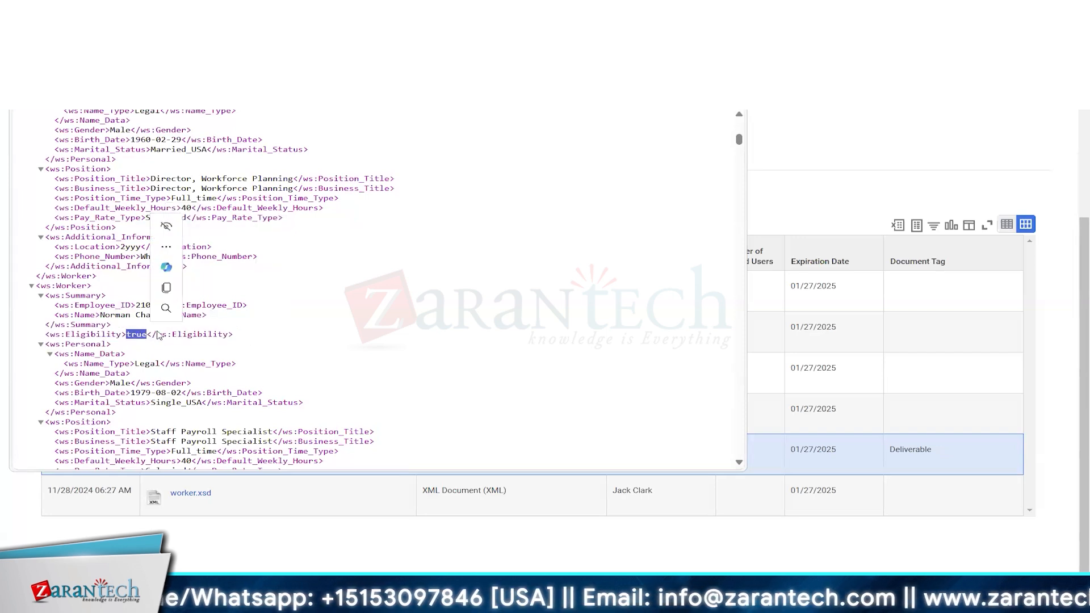
{"action": "left_click_drag", "start_coordinate": [117, 309], "coordinate": [104, 315]}
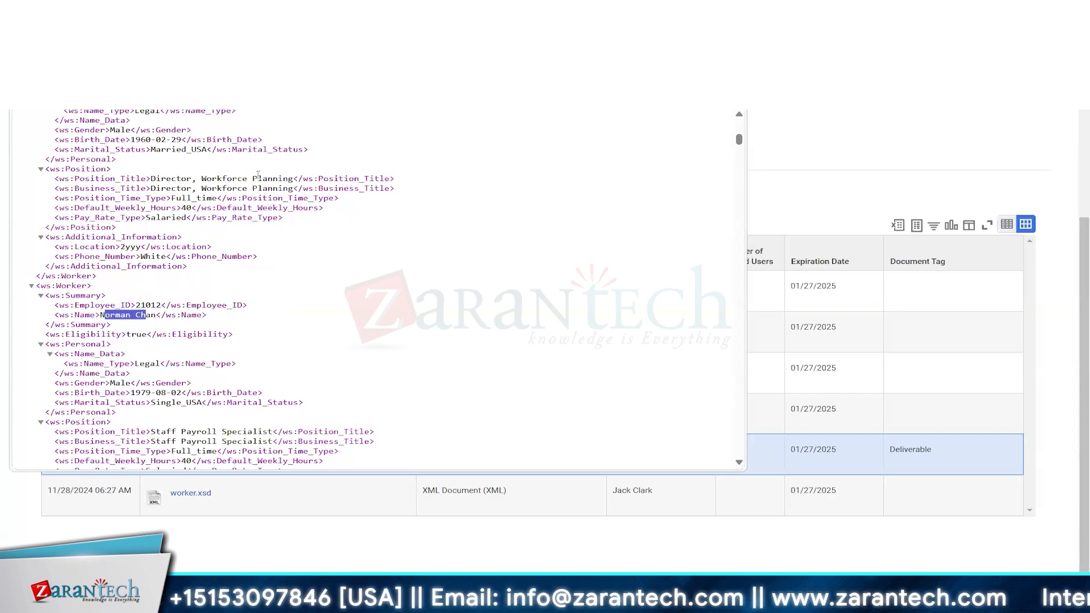
{"action": "left_click_drag", "start_coordinate": [289, 179], "coordinate": [155, 179]}
{"action": "left_click", "coordinate": [465, 234]}
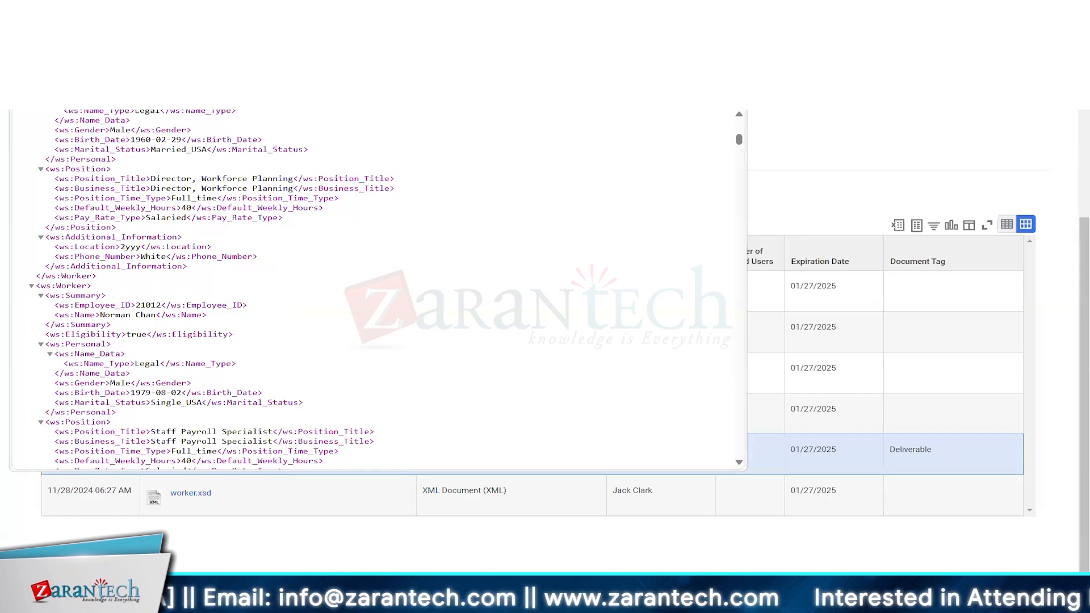
Step: Leave output.xml, return to the run's Integration Details and look over the related actions of U_Nov24_CCW_Demo
{"action": "left_click", "coordinate": [263, 494]}
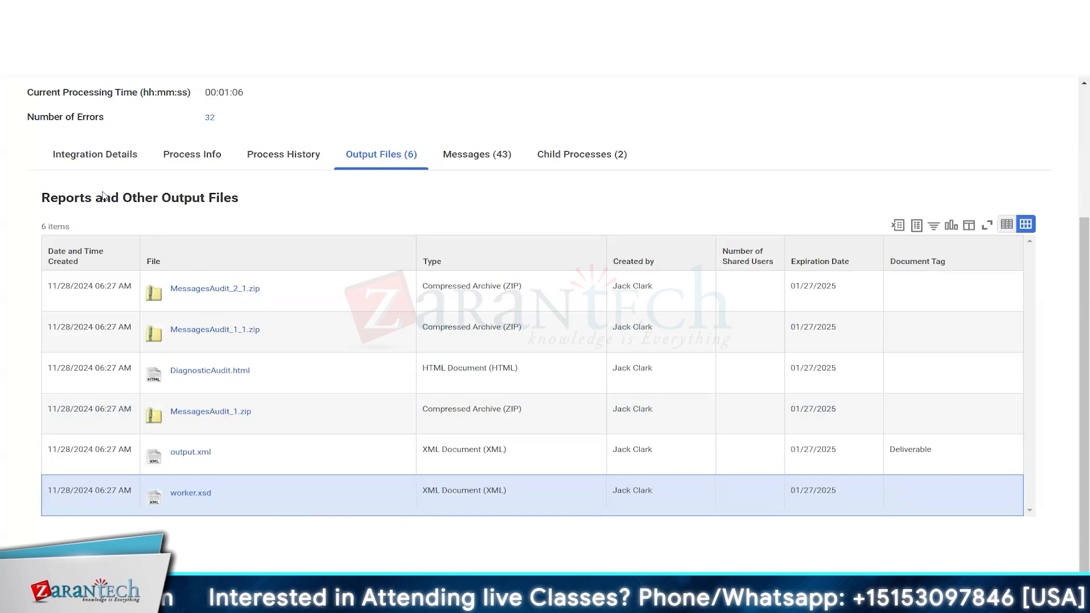
{"action": "left_click", "coordinate": [87, 160]}
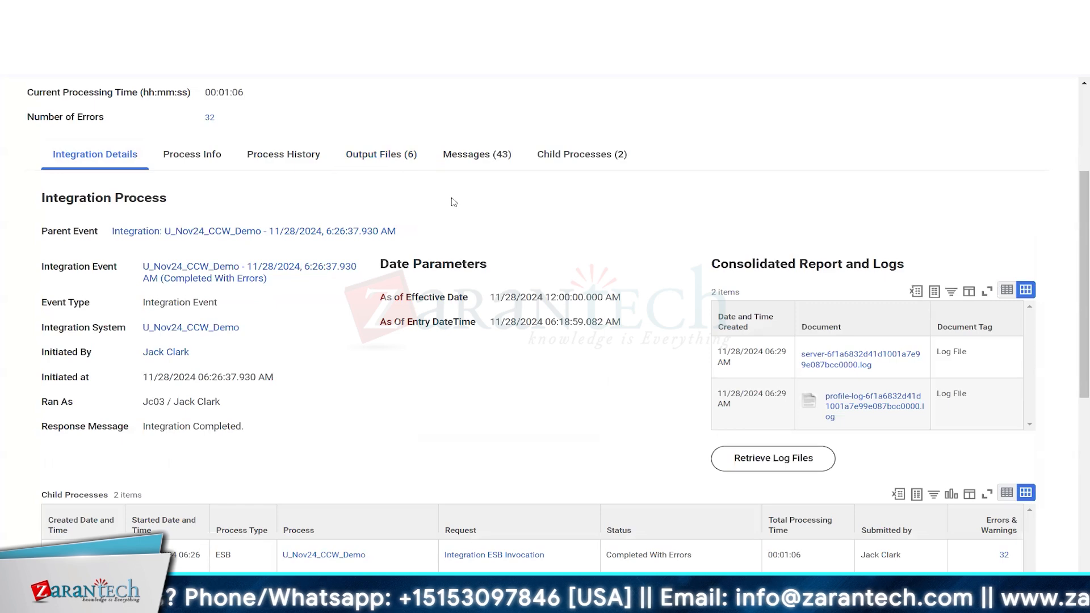
{"action": "scroll", "coordinate": [454, 203], "scroll_direction": "up", "scroll_amount": 3}
{"action": "left_click", "coordinate": [372, 157]}
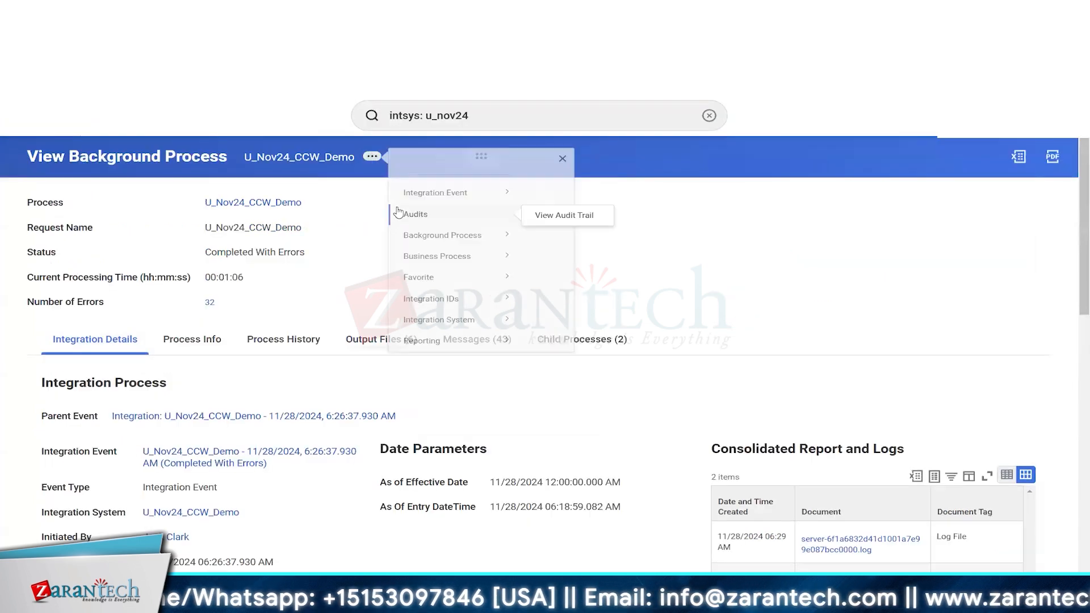
{"action": "double_click", "coordinate": [53, 380]}
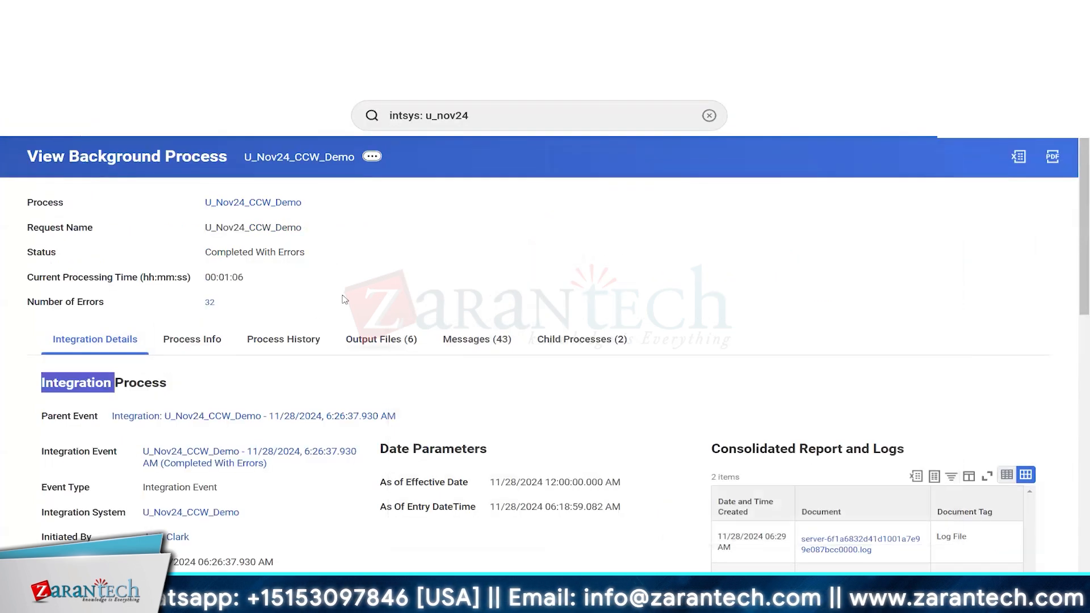
Step: Open the U_Nov24_CCW_Demo integration system from the run's details and start a new launch of it with run frequency Run Now
{"action": "scroll", "coordinate": [345, 313], "scroll_direction": "down", "scroll_amount": 1}
{"action": "left_click", "coordinate": [187, 448]}
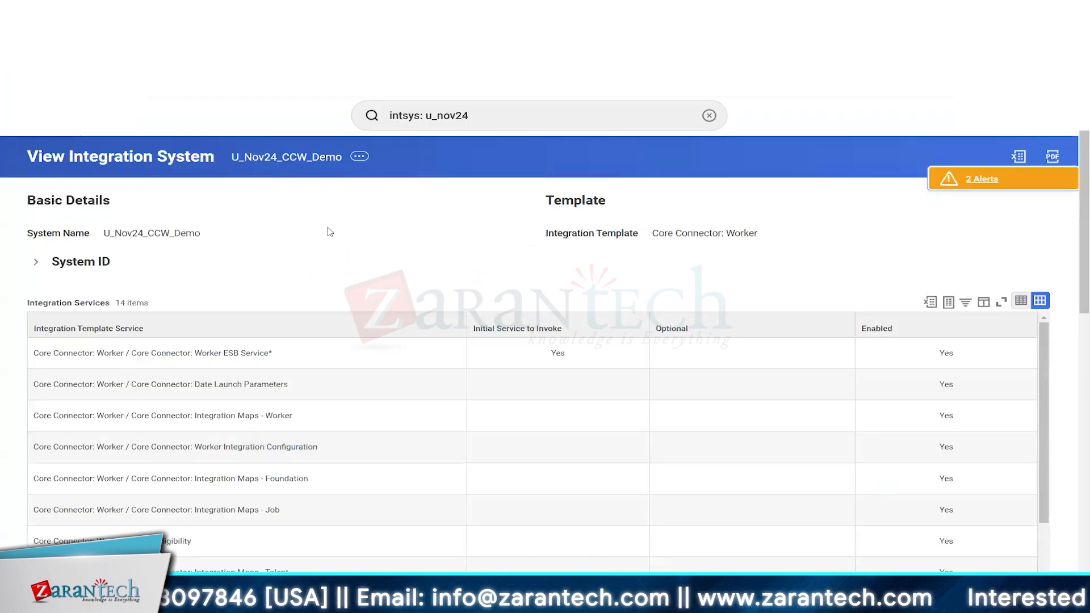
{"action": "left_click", "coordinate": [359, 157]}
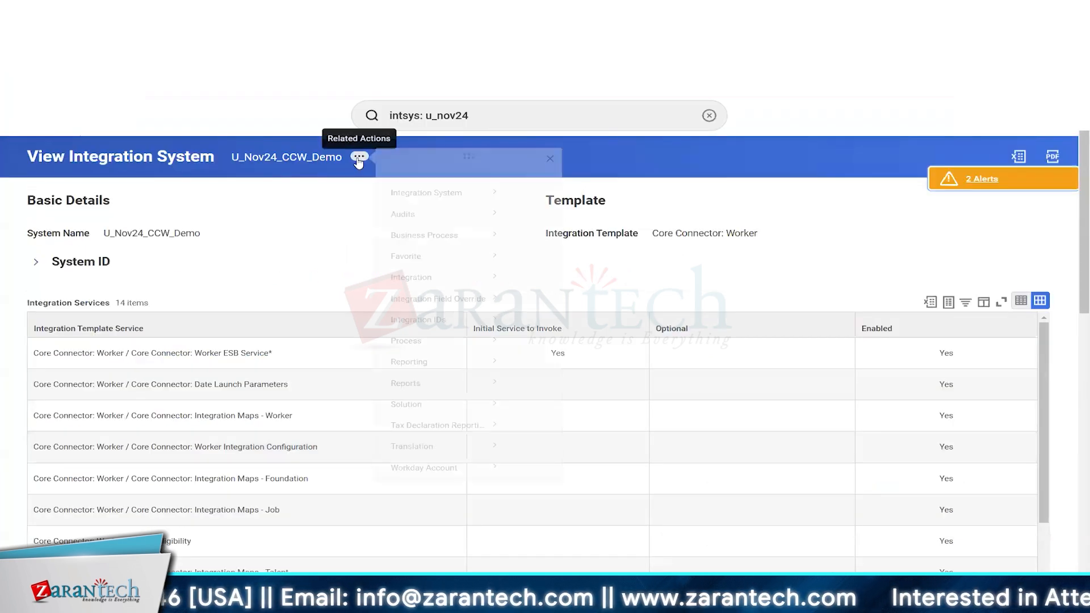
{"action": "mouse_move", "coordinate": [442, 209]}
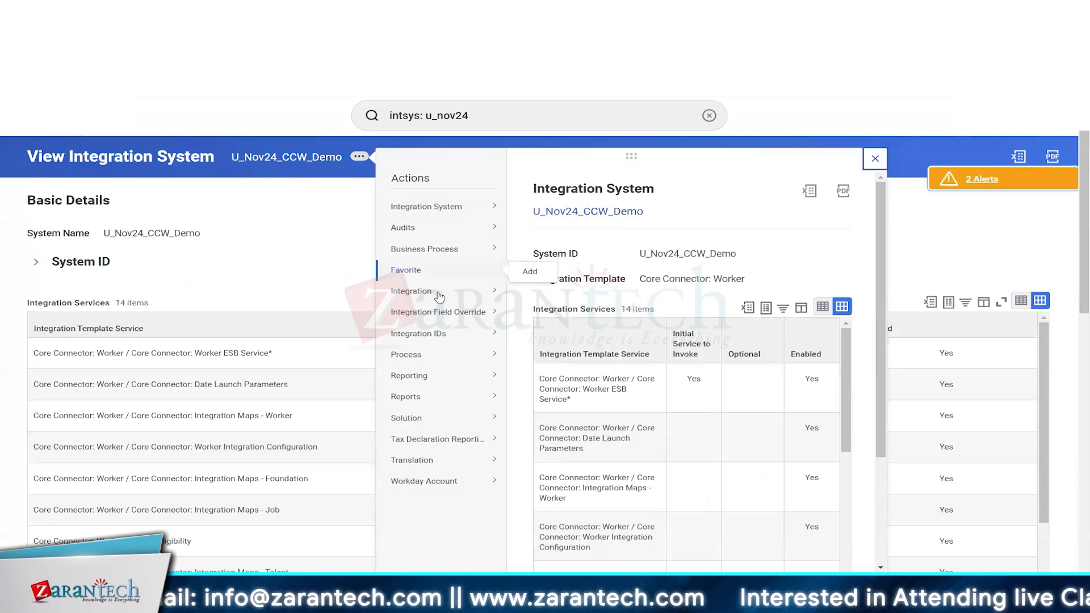
{"action": "mouse_move", "coordinate": [409, 299]}
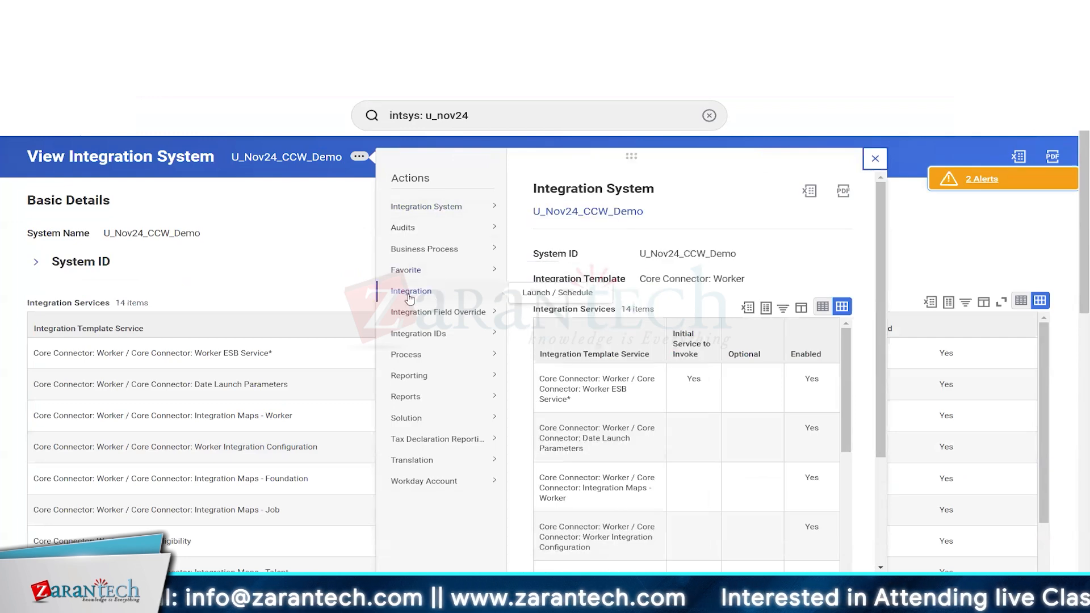
{"action": "left_click", "coordinate": [540, 294]}
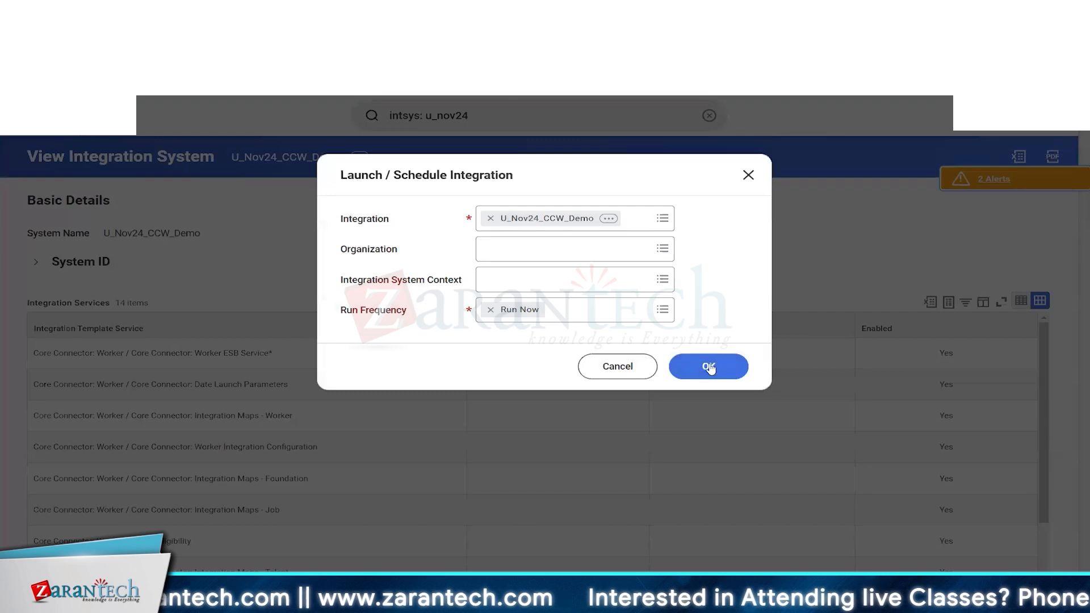
{"action": "left_click", "coordinate": [710, 367]}
Step: Look over the launch's Integration Criteria, including the Full File option and the As Of Entry Moment date parameter
{"action": "scroll", "coordinate": [535, 301], "scroll_direction": "down", "scroll_amount": 3}
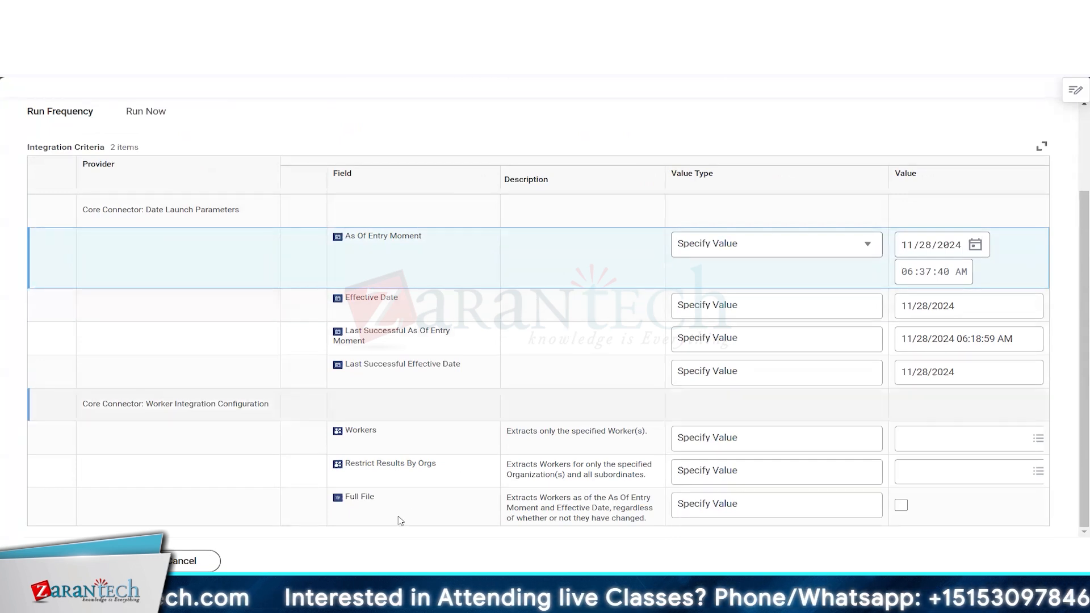
{"action": "left_click", "coordinate": [401, 513]}
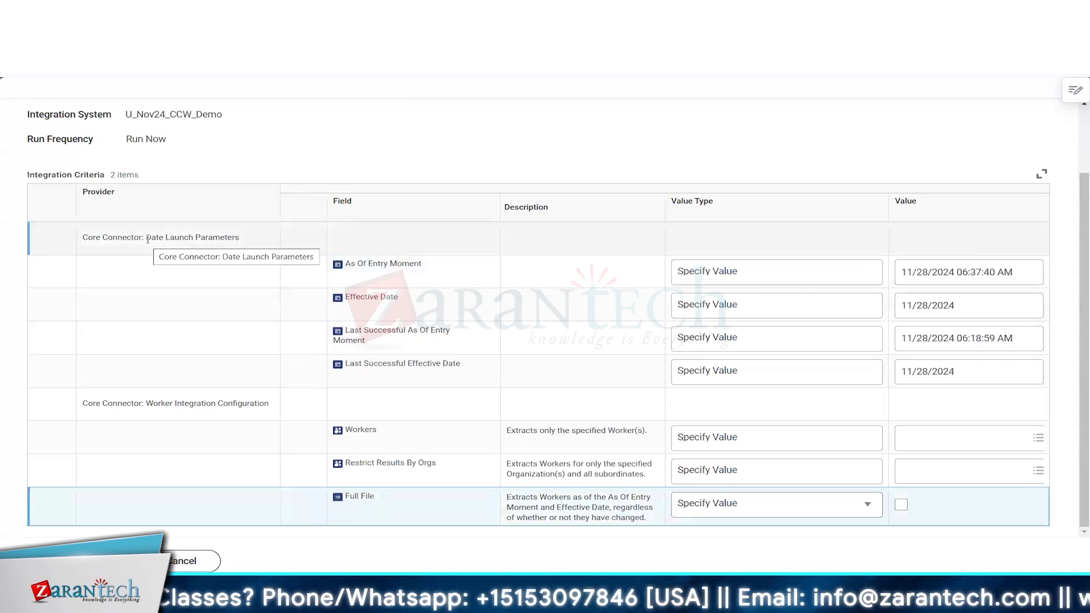
{"action": "scroll", "coordinate": [148, 239], "scroll_direction": "up", "scroll_amount": 1}
{"action": "scroll", "coordinate": [170, 241], "scroll_direction": "up", "scroll_amount": 2}
{"action": "scroll", "coordinate": [578, 268], "scroll_direction": "down", "scroll_amount": 3}
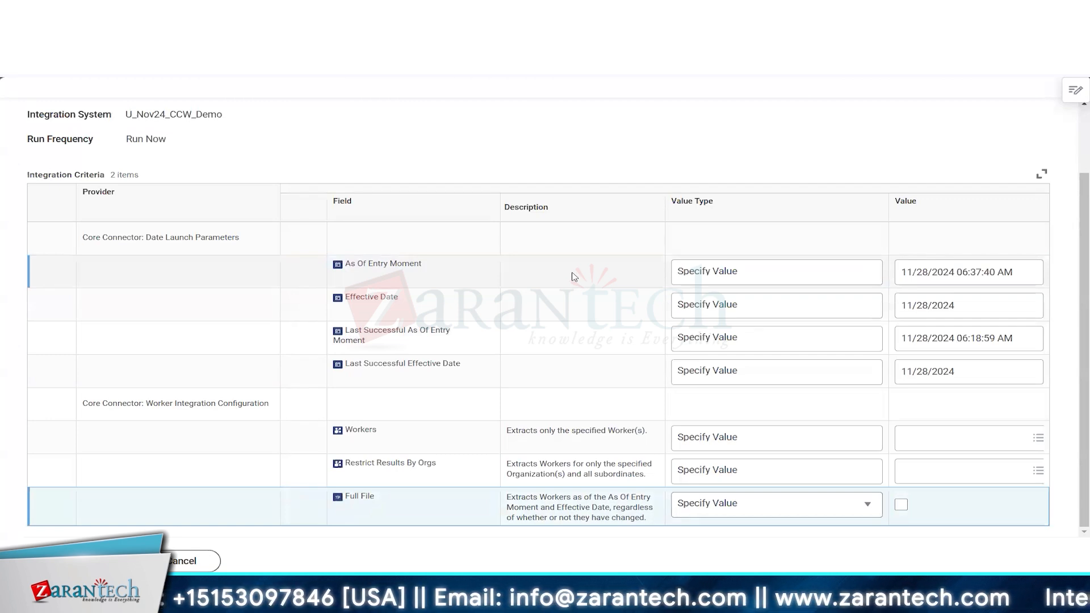
{"action": "left_click", "coordinate": [574, 277]}
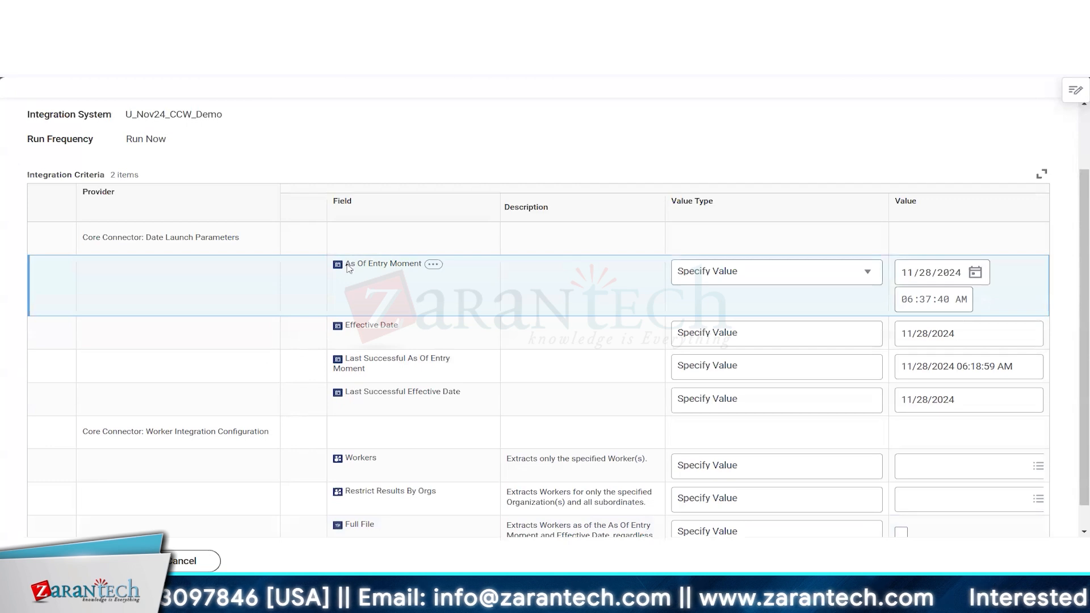
{"action": "triple_click", "coordinate": [416, 268]}
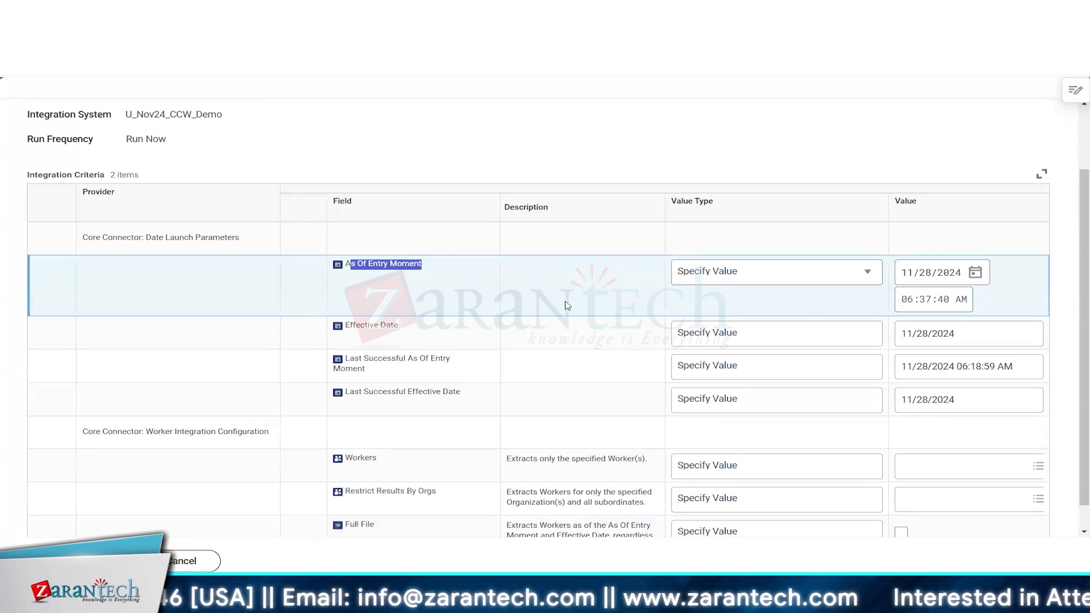
{"action": "left_click", "coordinate": [566, 305]}
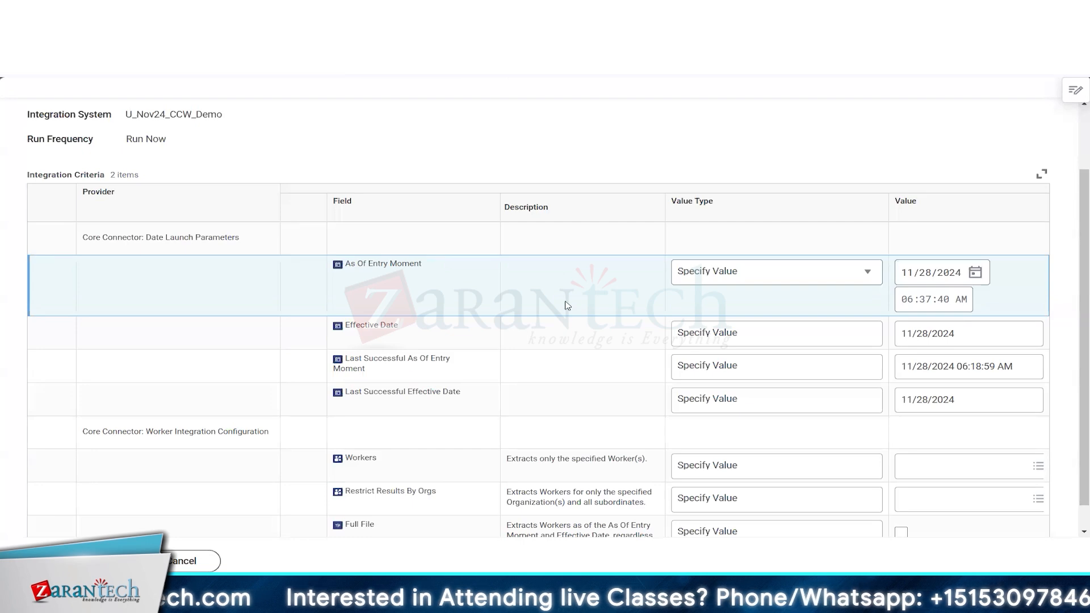
Step: Compare the As Of Entry Moment and Last Successful As Of Entry Moment parameters and their date and time values
{"action": "mouse_move", "coordinate": [343, 264]}
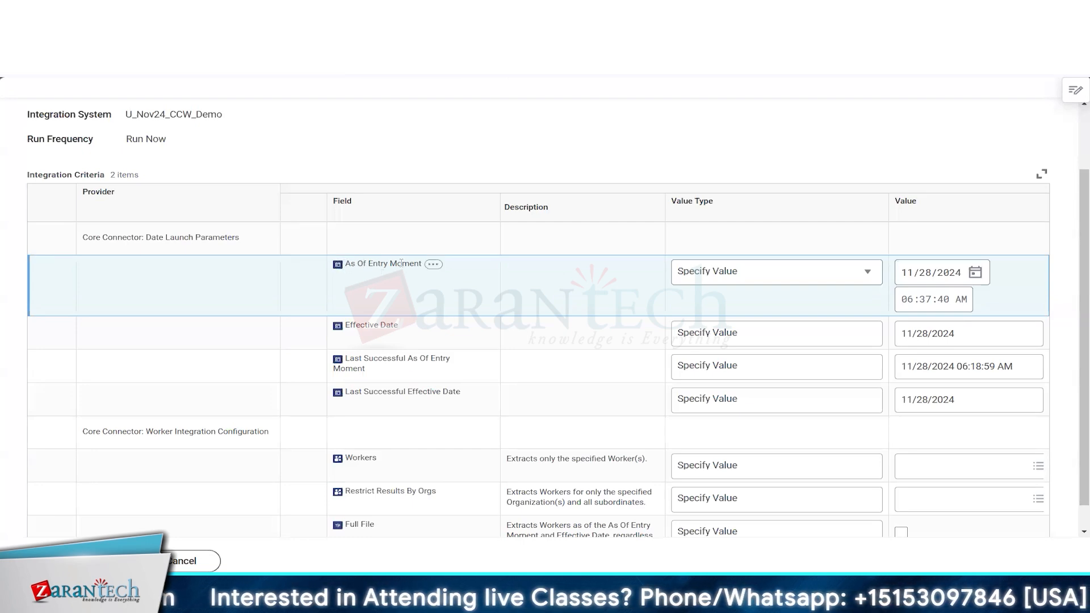
{"action": "left_click_drag", "start_coordinate": [402, 264], "coordinate": [344, 263]}
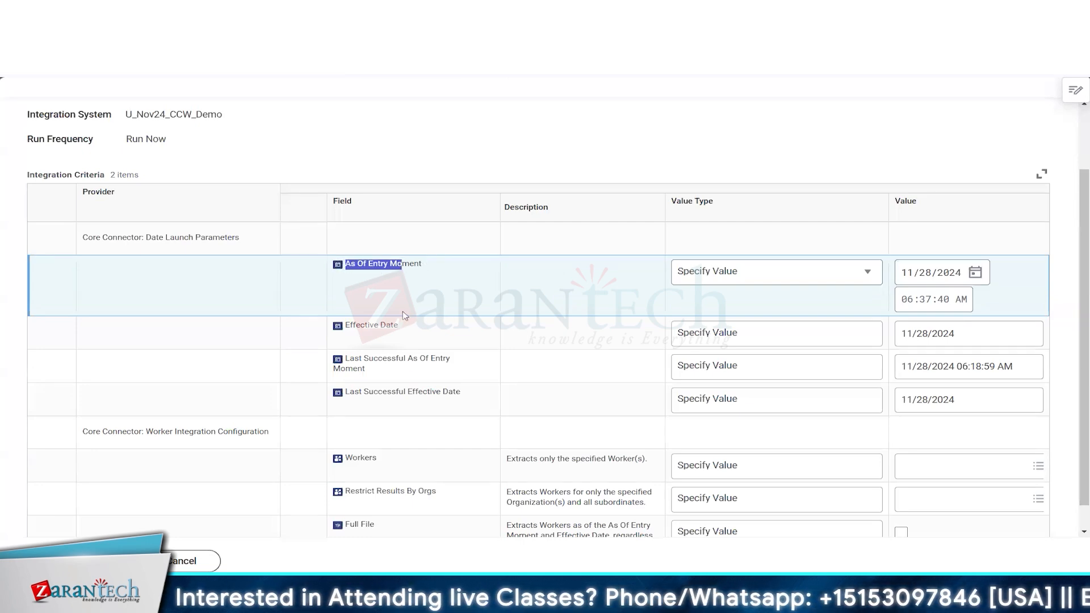
{"action": "left_click", "coordinate": [404, 373]}
{"action": "left_click_drag", "start_coordinate": [345, 331], "coordinate": [351, 342]}
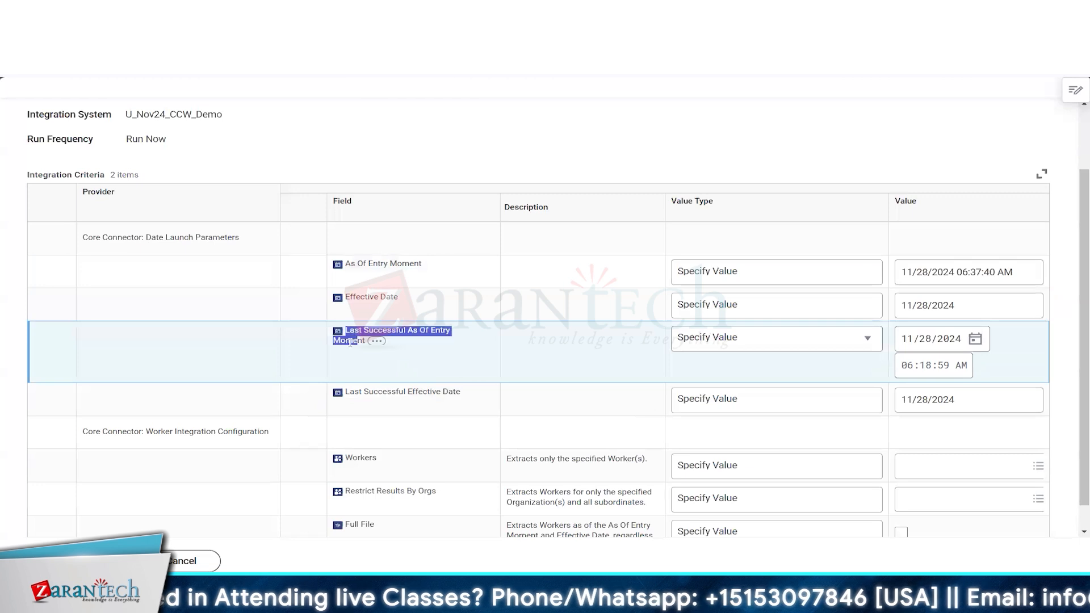
{"action": "left_click", "coordinate": [494, 365]}
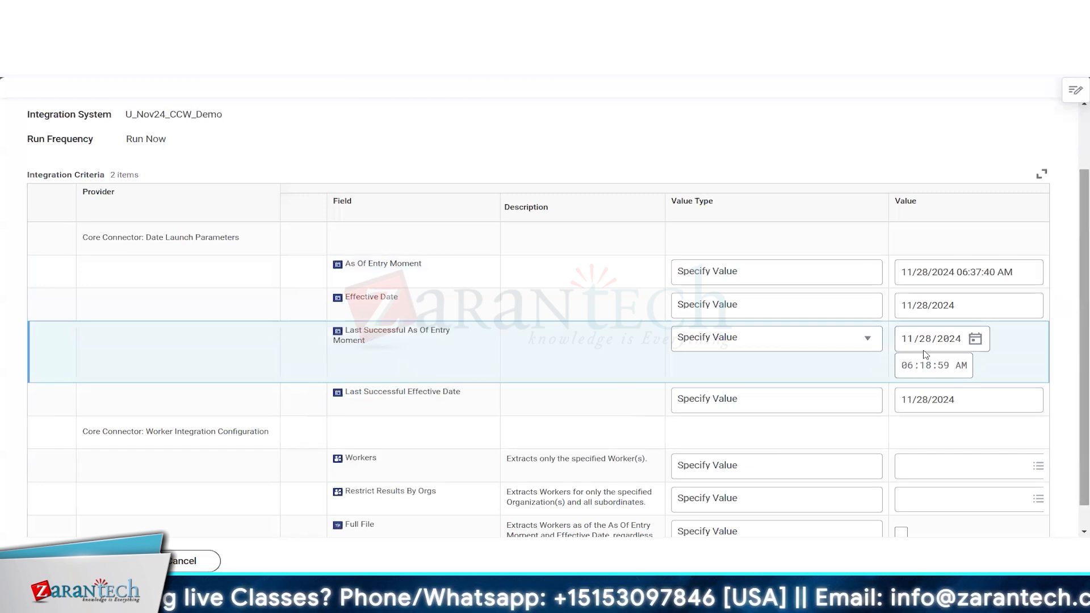
{"action": "left_click", "coordinate": [468, 275]}
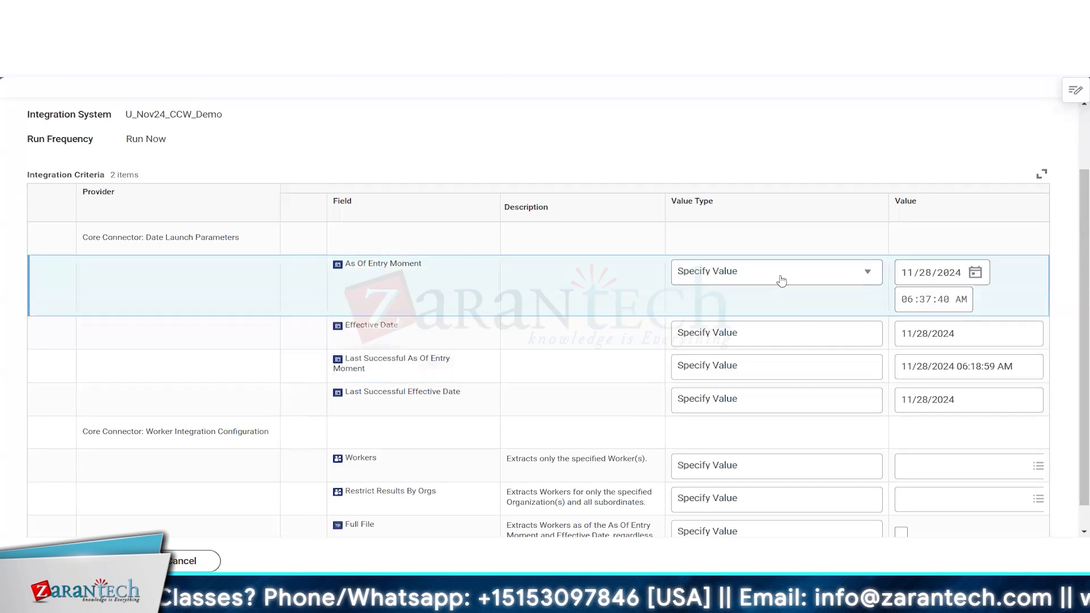
{"action": "left_click", "coordinate": [434, 362]}
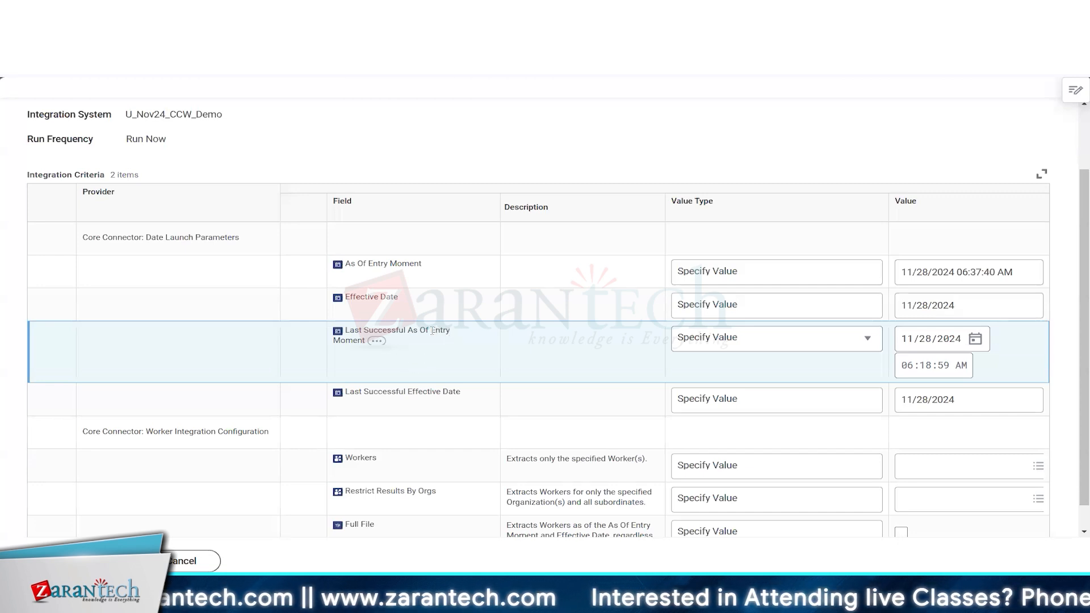
{"action": "left_click_drag", "start_coordinate": [432, 331], "coordinate": [437, 360]}
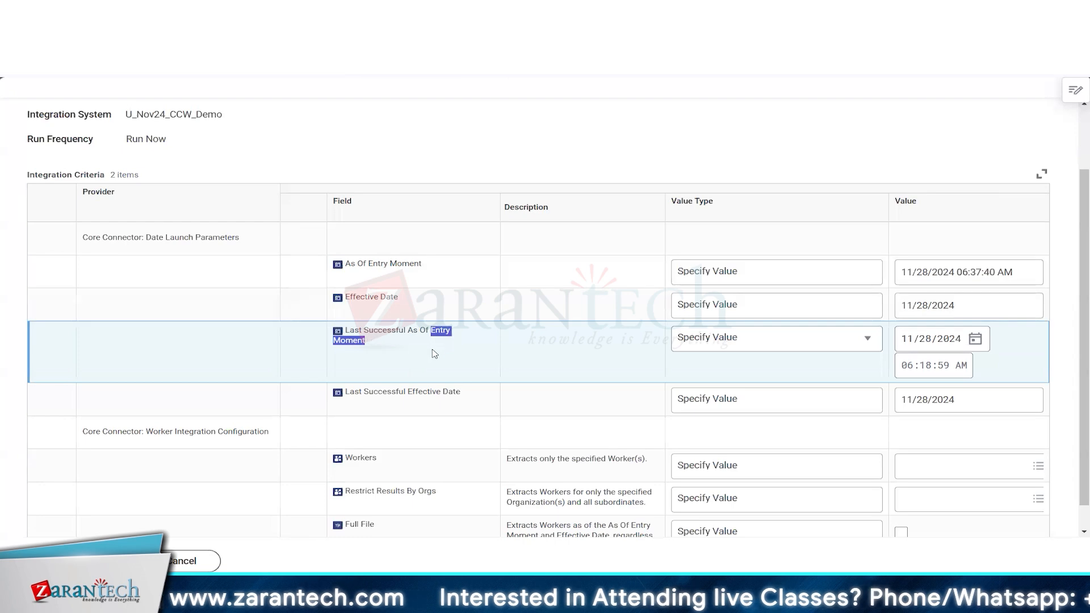
{"action": "left_click", "coordinate": [441, 275]}
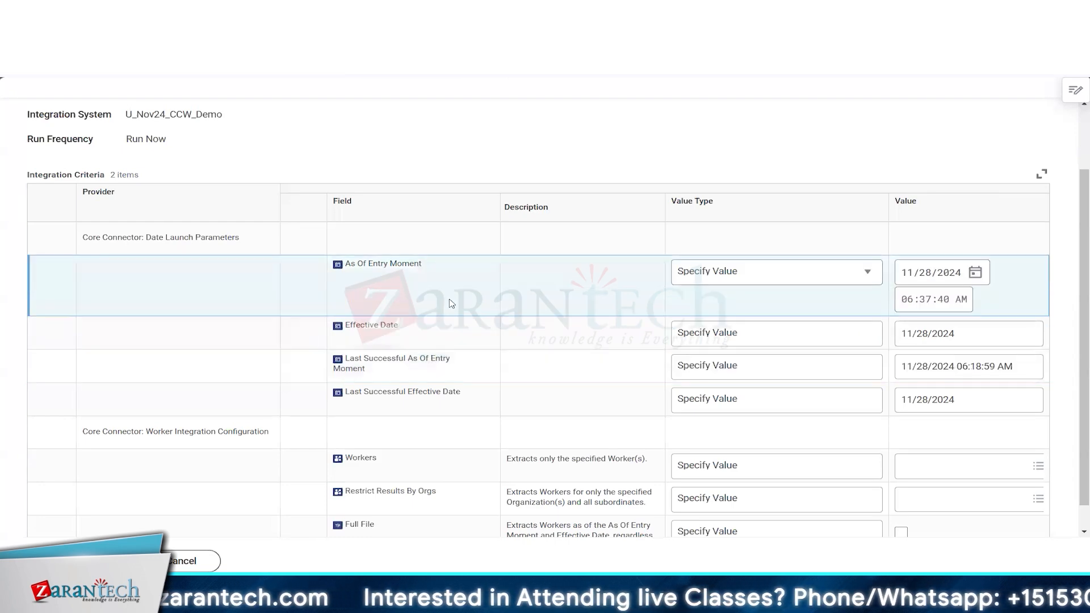
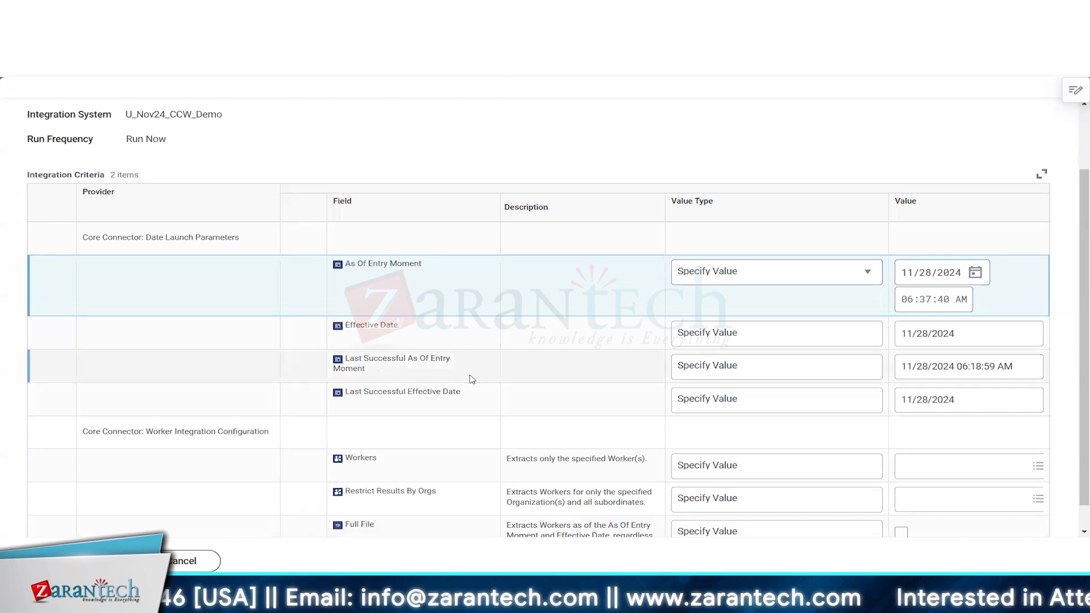
{"action": "left_click", "coordinate": [470, 380]}
{"action": "left_click", "coordinate": [436, 278]}
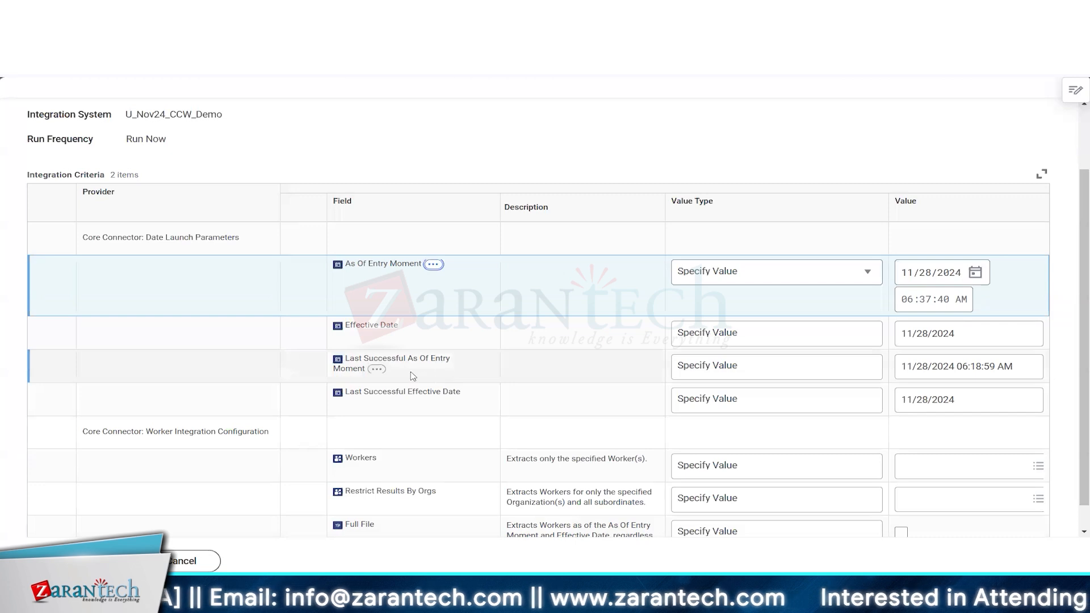
{"action": "left_click", "coordinate": [412, 376]}
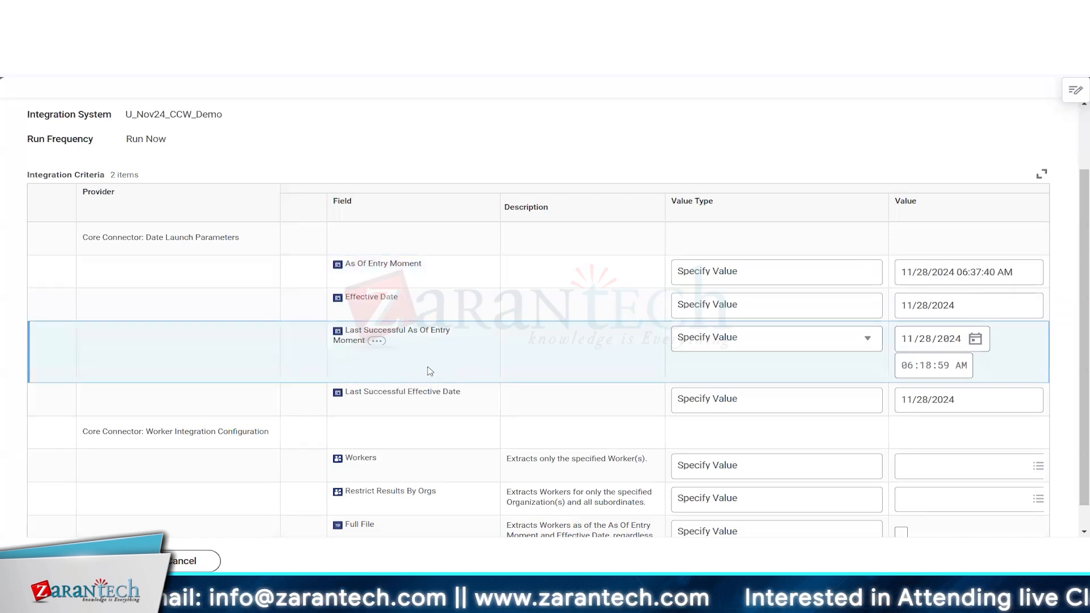
{"action": "left_click_drag", "start_coordinate": [430, 372], "coordinate": [407, 331]}
{"action": "left_click", "coordinate": [398, 275]}
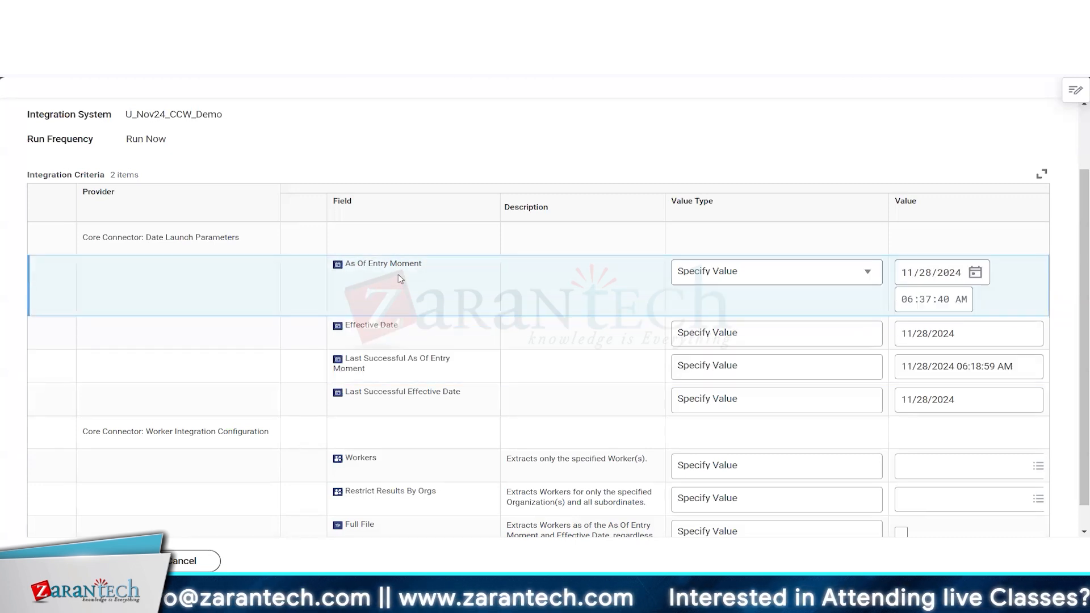
{"action": "left_click", "coordinate": [413, 376]}
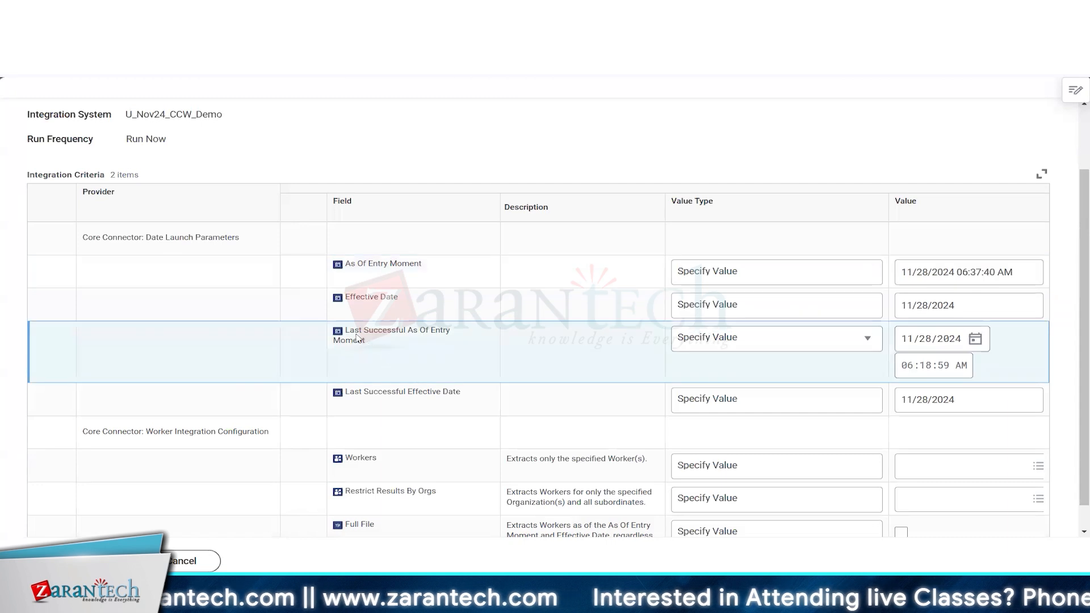
{"action": "left_click_drag", "start_coordinate": [345, 330], "coordinate": [370, 347]}
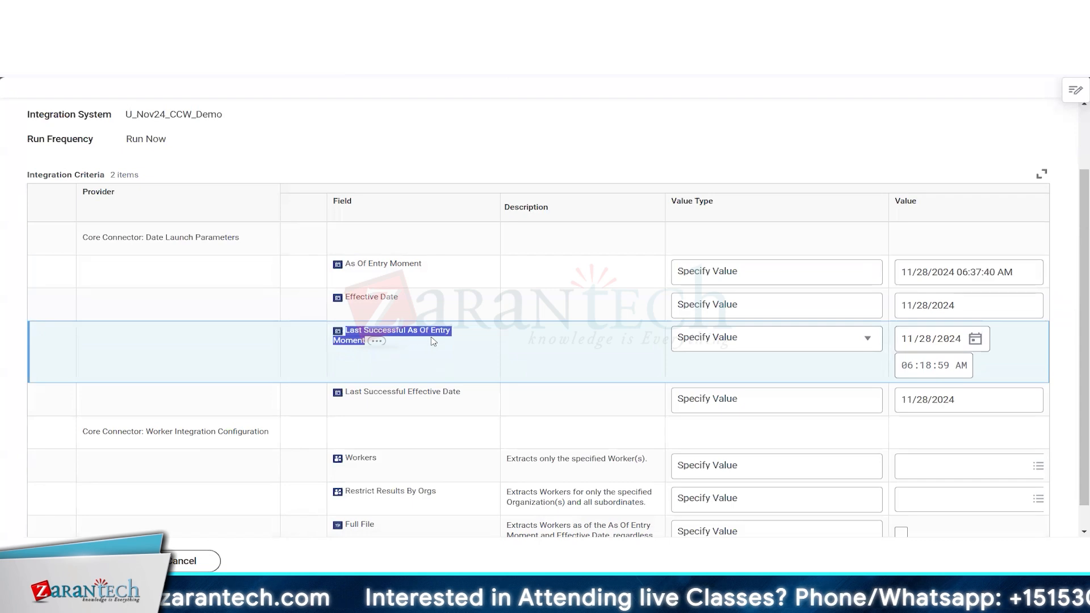
{"action": "left_click", "coordinate": [429, 362]}
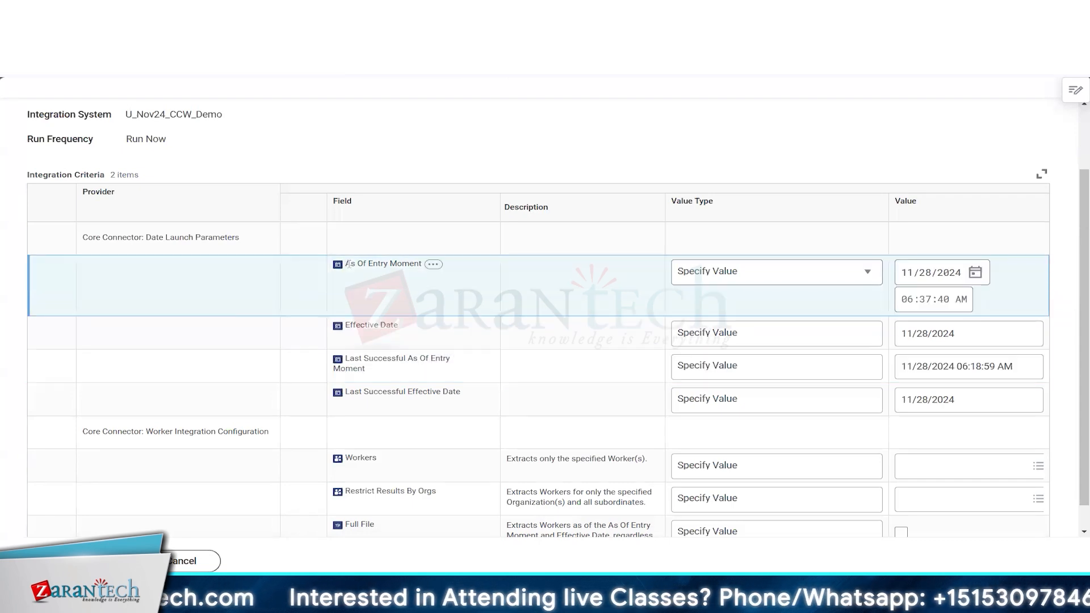
{"action": "left_click_drag", "start_coordinate": [346, 266], "coordinate": [430, 269]}
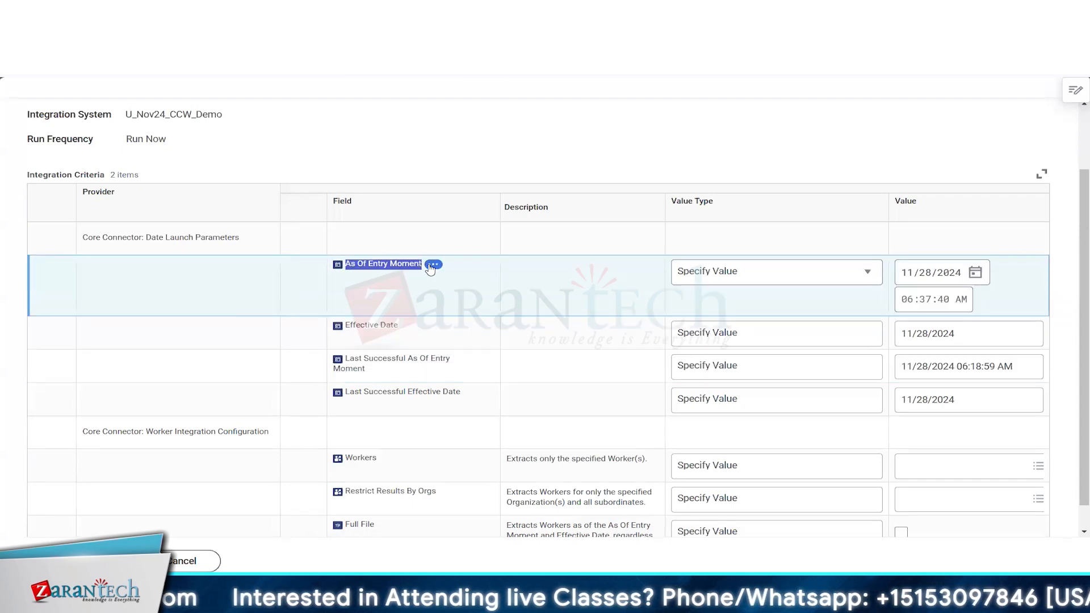
{"action": "left_click", "coordinate": [451, 302]}
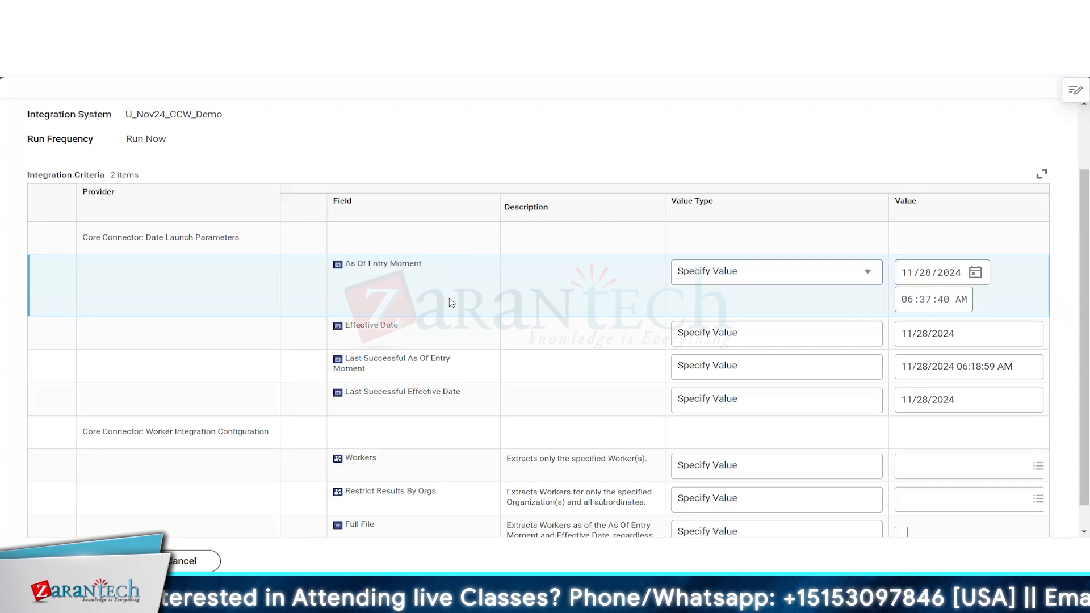
{"action": "left_click", "coordinate": [470, 370]}
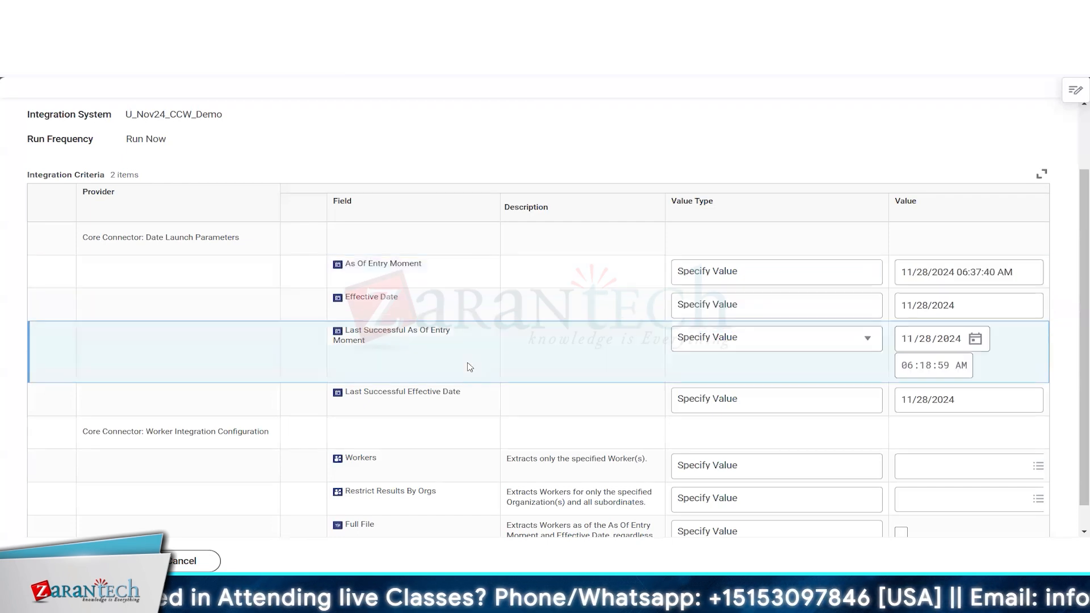
Step: Set As Of Entry Moment to Determine Value at Runtime with Current Moment (DateTime), and select the Last Successful As Of Entry Moment row
{"action": "left_click", "coordinate": [353, 264]}
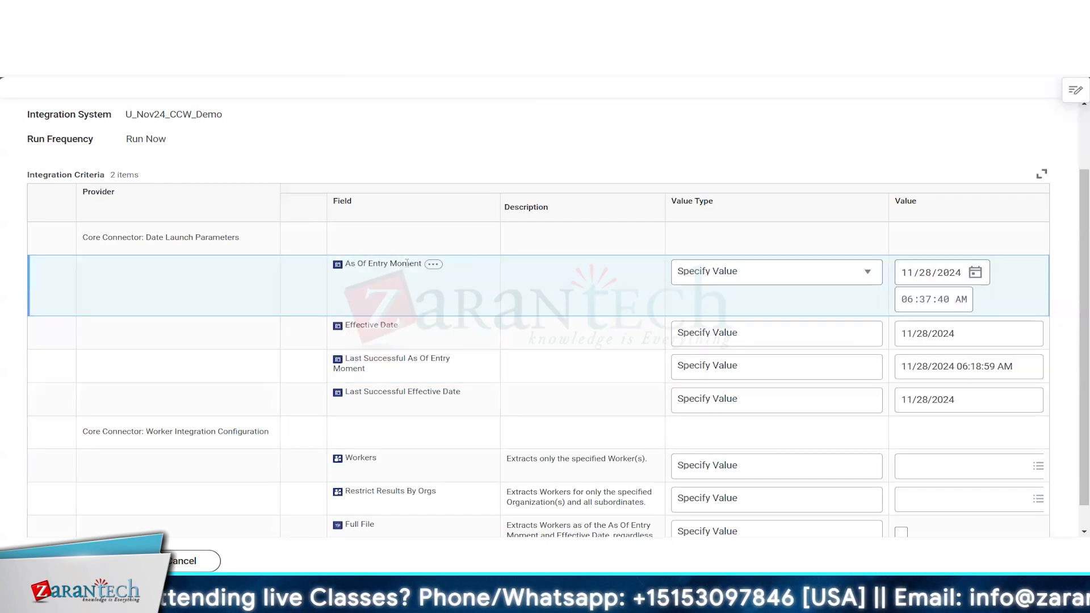
{"action": "left_click_drag", "start_coordinate": [345, 264], "coordinate": [421, 296]}
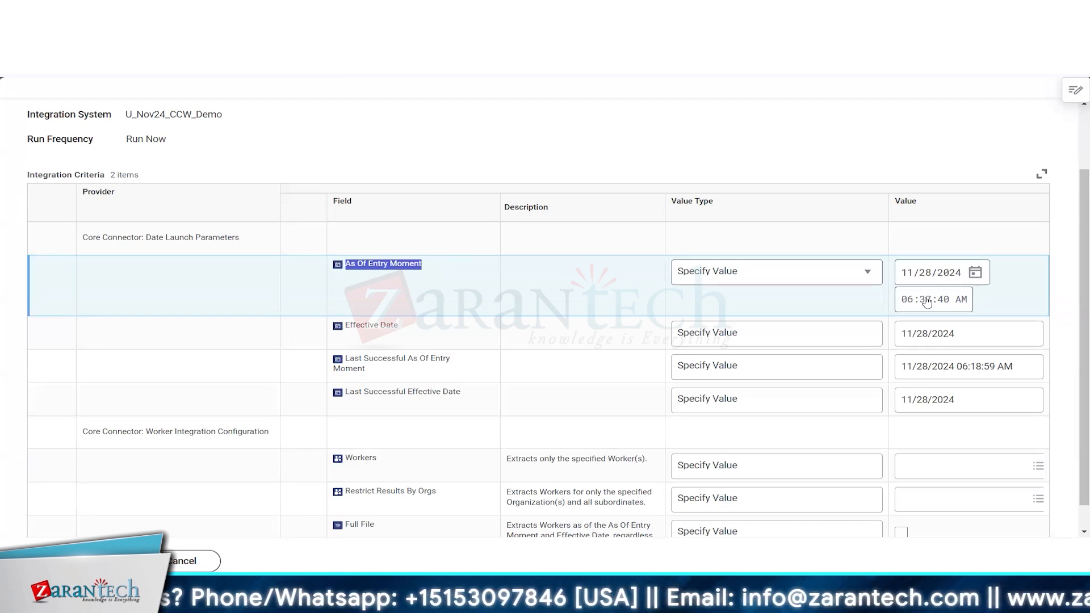
{"action": "left_click", "coordinate": [733, 276]}
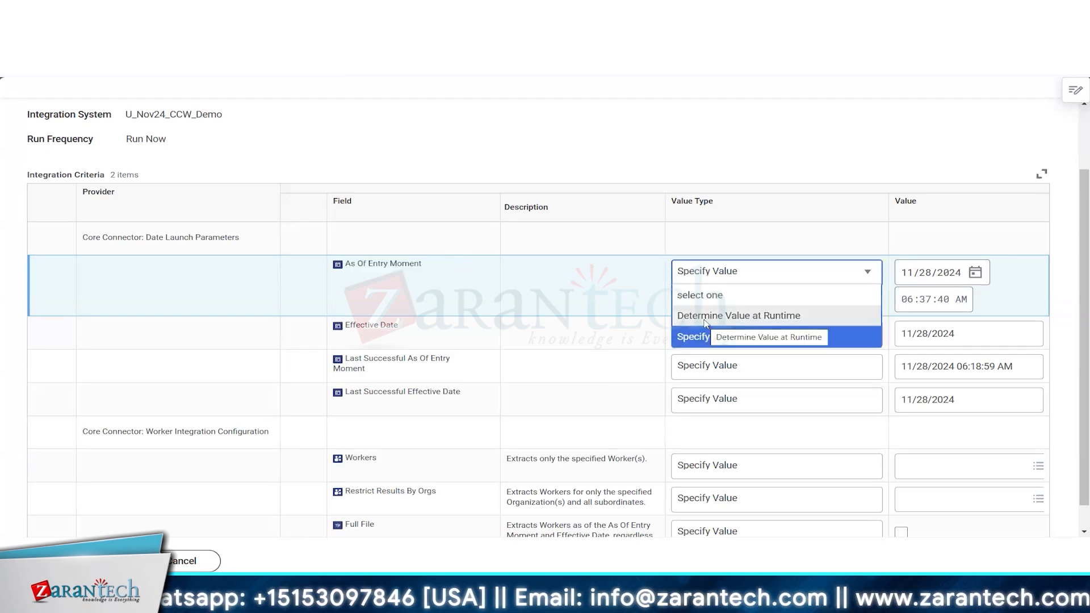
{"action": "left_click", "coordinate": [703, 312]}
{"action": "left_click", "coordinate": [958, 274]}
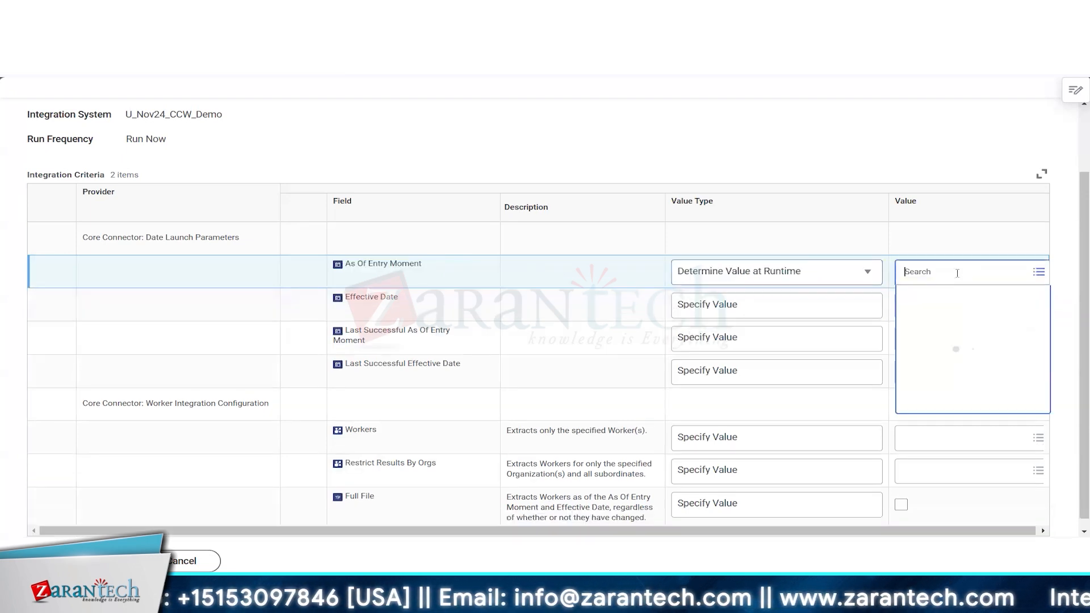
{"action": "type", "text": "current mom"}
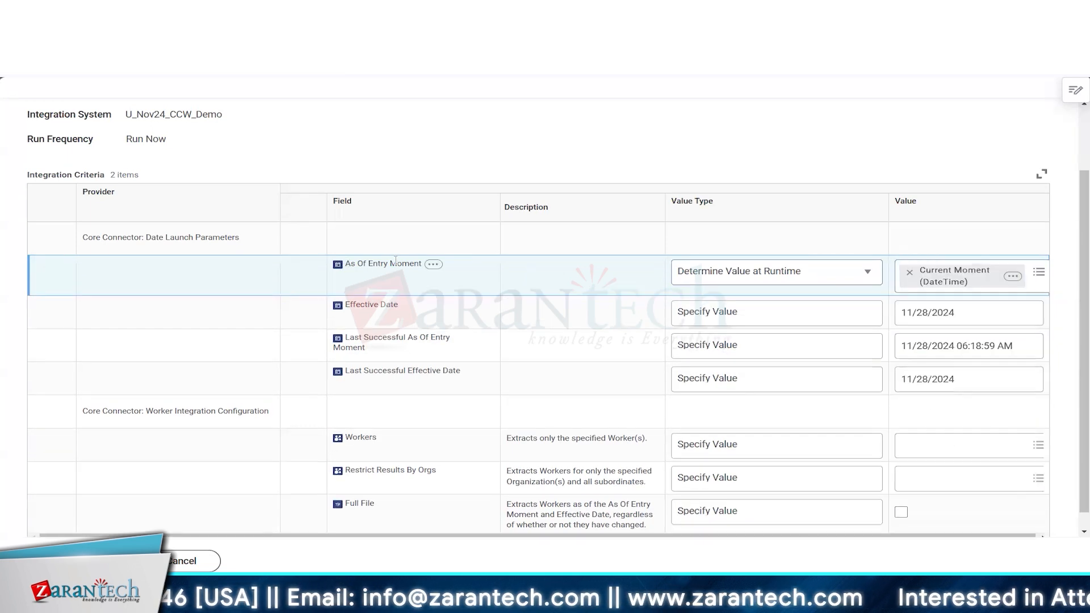
{"action": "left_click_drag", "start_coordinate": [418, 263], "coordinate": [342, 264]}
{"action": "left_click", "coordinate": [484, 353]}
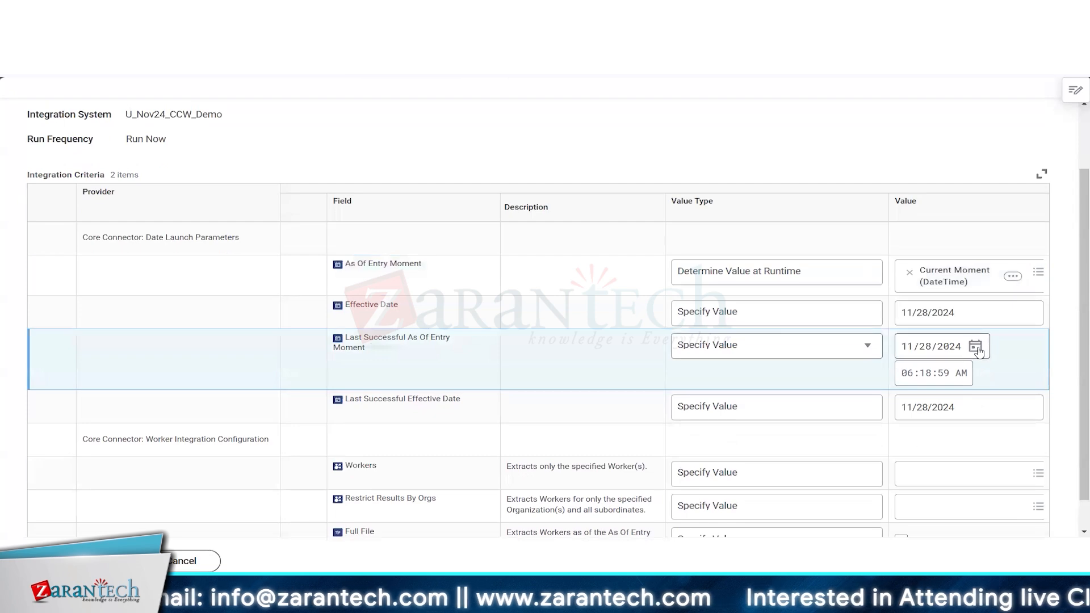
Step: Set the date of Last Successful As Of Entry Moment to 11/27/2024 and compare the row with As Of Entry Moment
{"action": "left_click", "coordinate": [976, 348]}
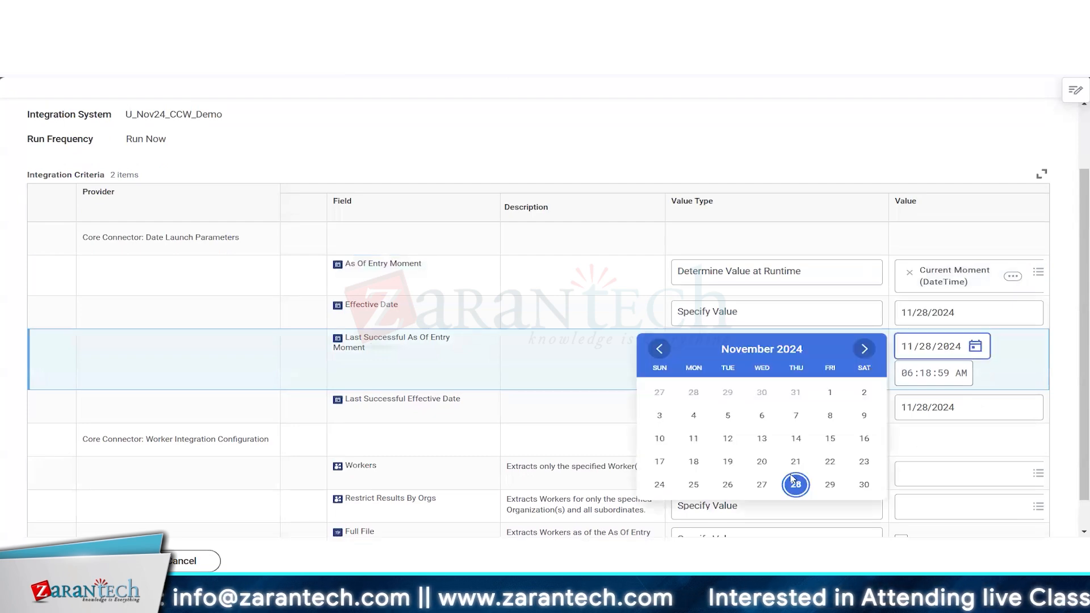
{"action": "left_click", "coordinate": [761, 486]}
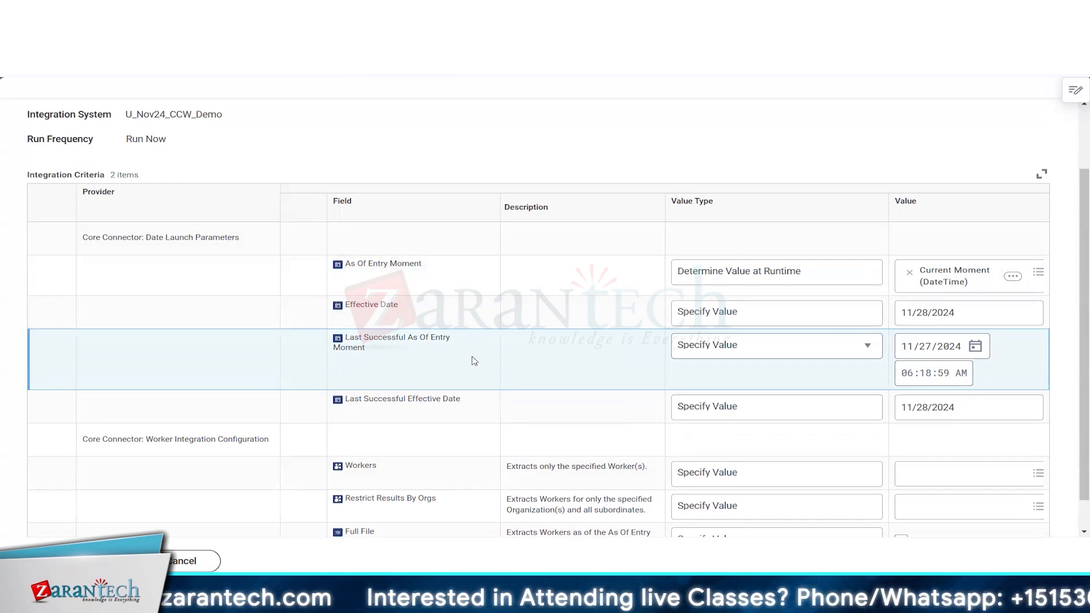
{"action": "left_click", "coordinate": [470, 276]}
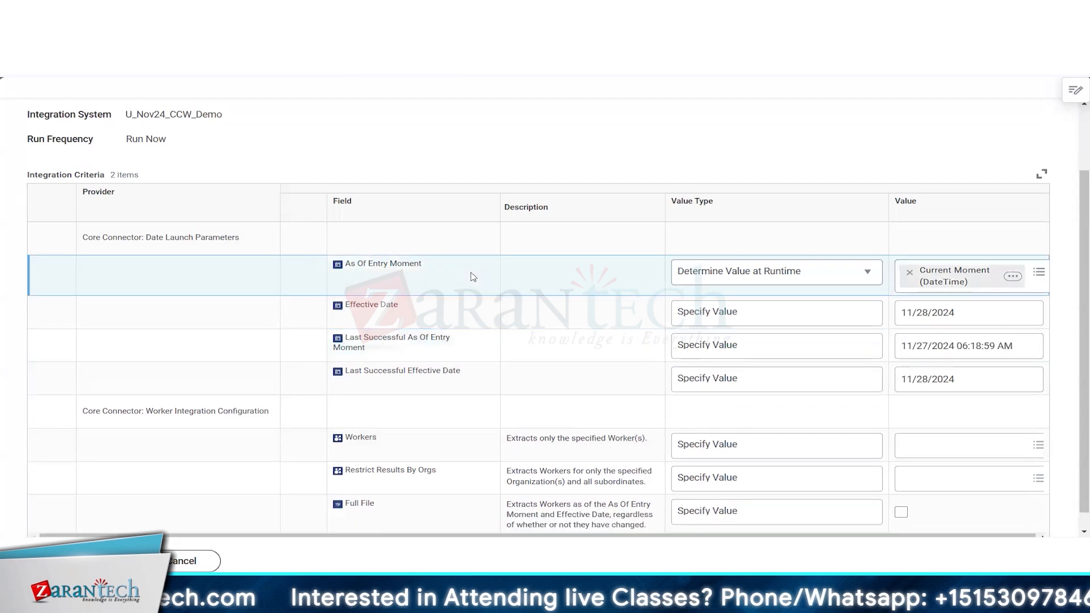
{"action": "left_click", "coordinate": [468, 351]}
{"action": "left_click", "coordinate": [466, 275]}
{"action": "left_click", "coordinate": [469, 351]}
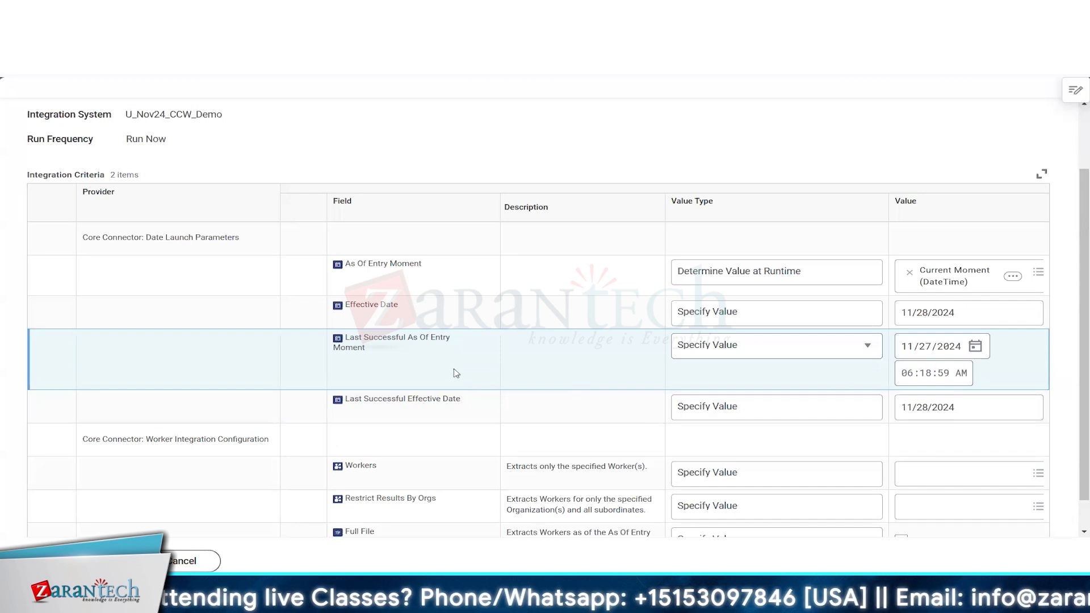
Step: Compare the Effective Date and Last Successful Effective Date launch parameters and their values
{"action": "left_click", "coordinate": [431, 315]}
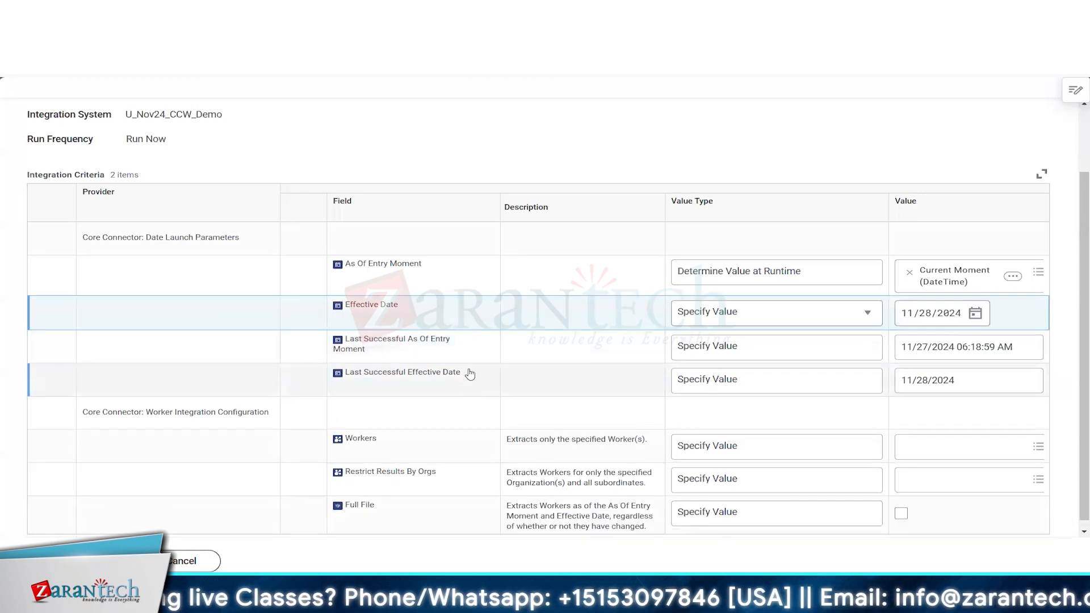
{"action": "left_click", "coordinate": [470, 375]}
{"action": "left_click", "coordinate": [447, 310]}
{"action": "left_click", "coordinate": [468, 378]}
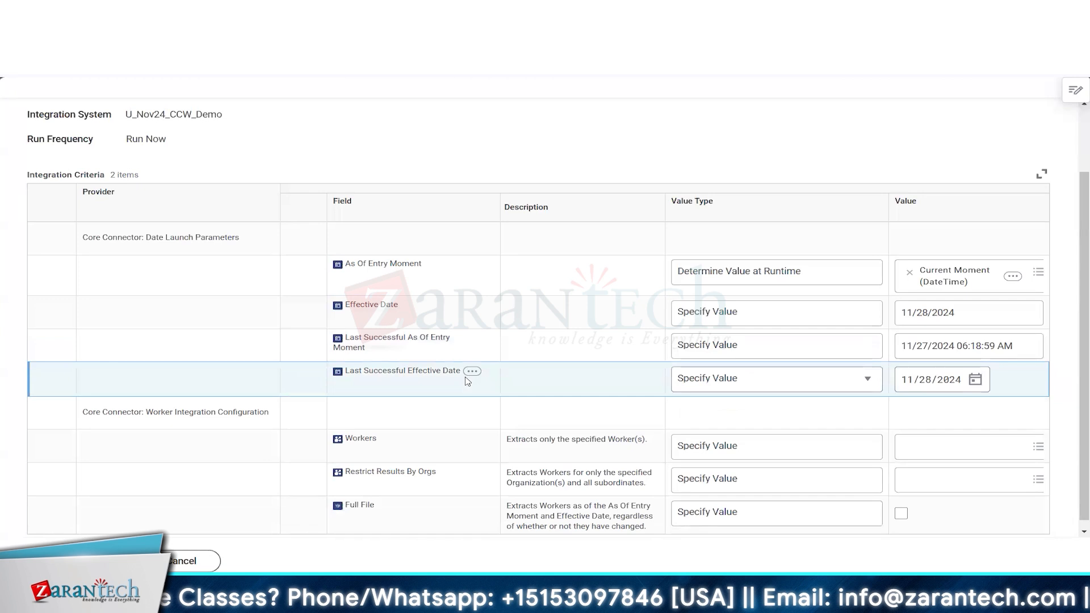
{"action": "left_click", "coordinate": [450, 313]}
{"action": "left_click_drag", "start_coordinate": [353, 305], "coordinate": [379, 306]}
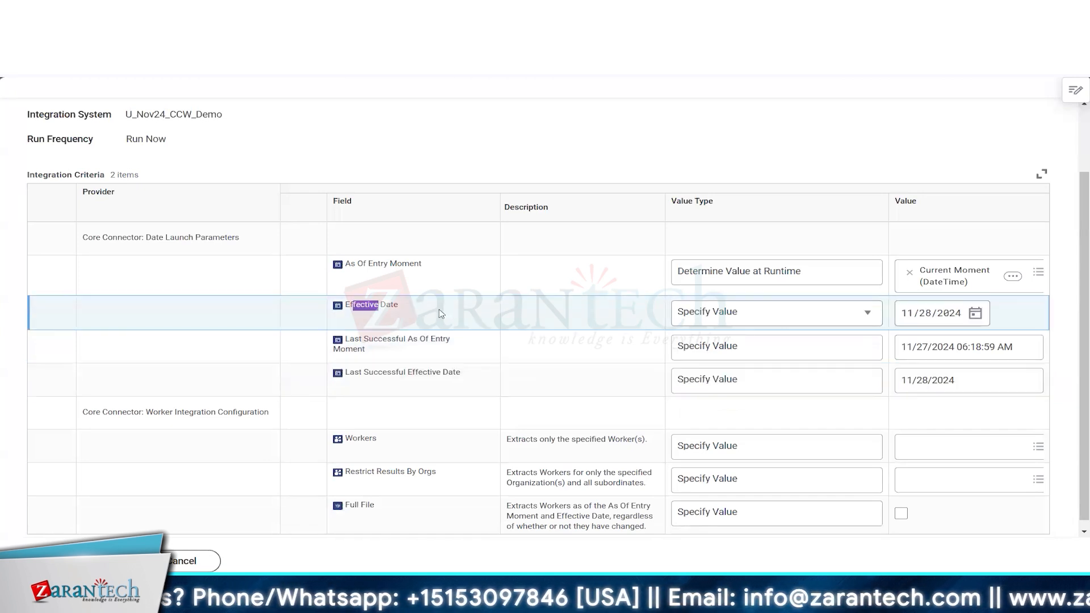
{"action": "left_click", "coordinate": [903, 313]}
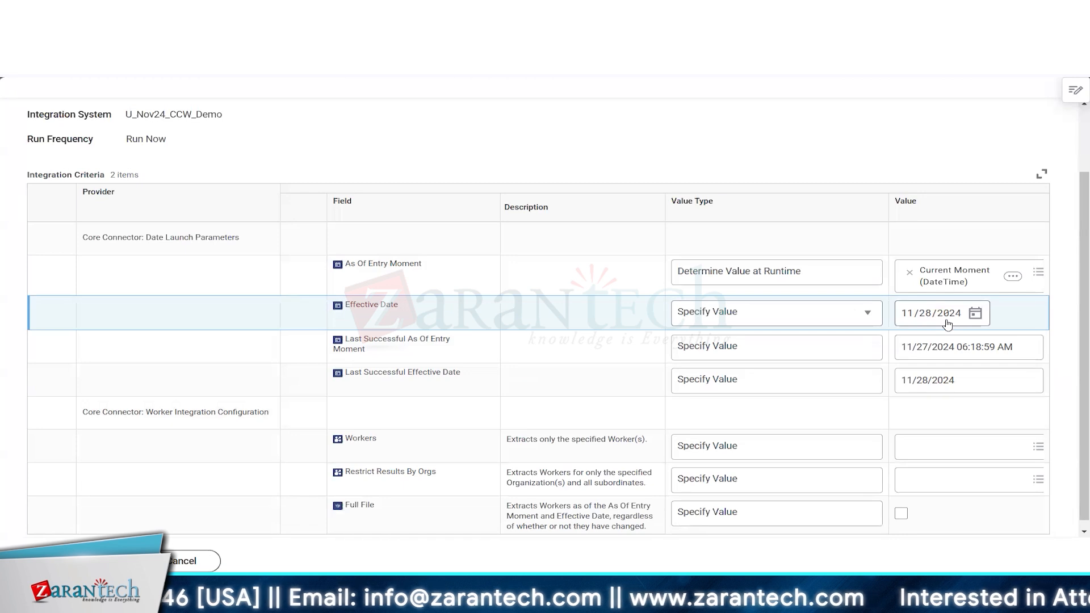
{"action": "left_click", "coordinate": [389, 390]}
{"action": "left_click_drag", "start_coordinate": [453, 372], "coordinate": [355, 372]}
{"action": "left_click", "coordinate": [414, 390]}
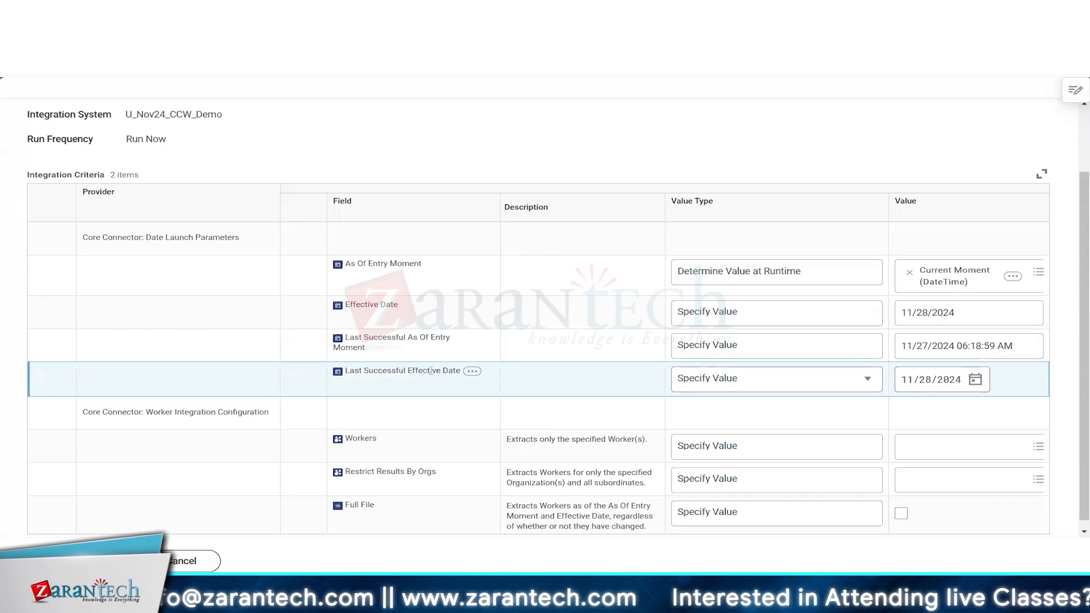
{"action": "left_click_drag", "start_coordinate": [437, 372], "coordinate": [352, 372]}
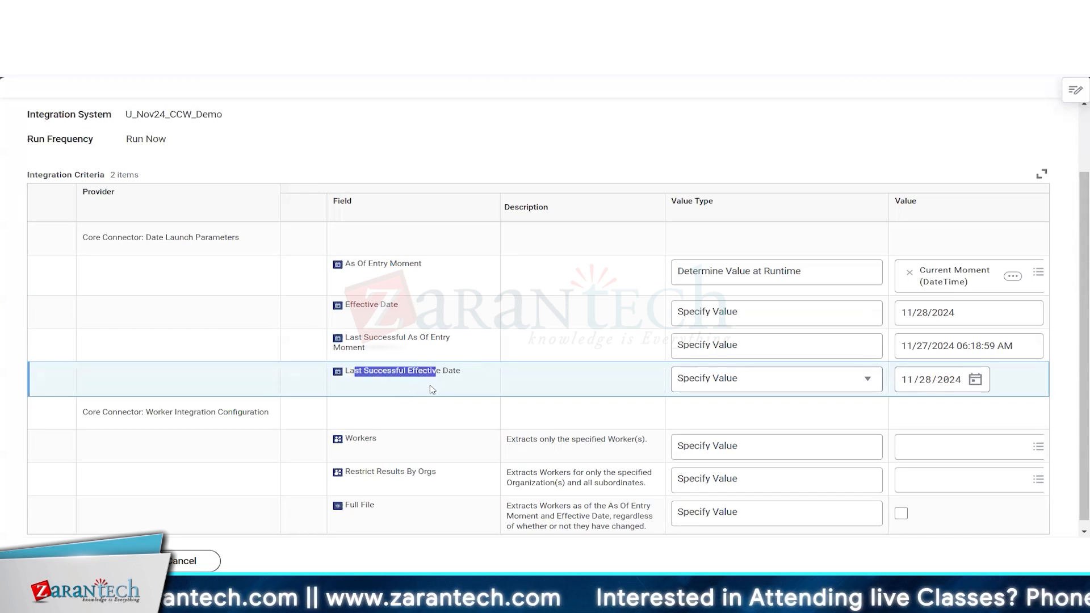
Step: Set Last Successful Effective Date to 11/27/2024 and submit the integration launch
{"action": "left_click", "coordinate": [975, 381]}
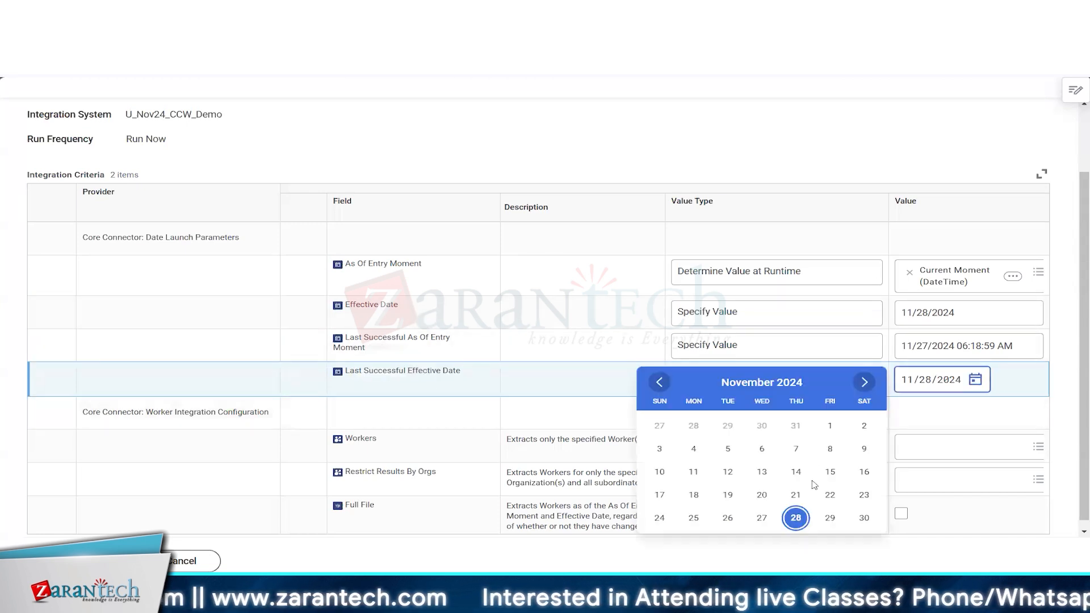
{"action": "left_click", "coordinate": [761, 521]}
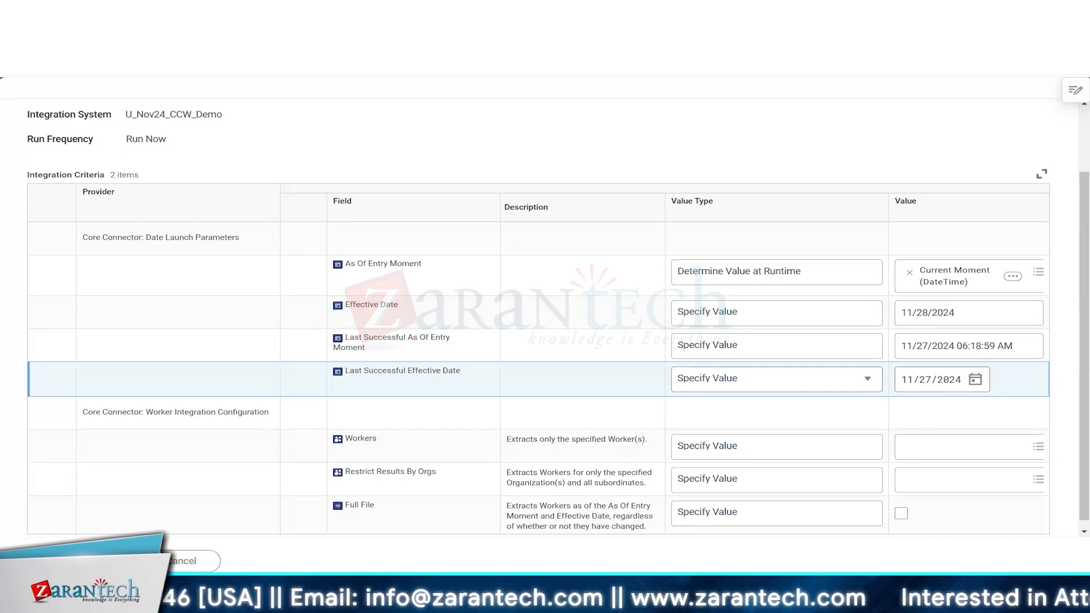
{"action": "left_click", "coordinate": [69, 561]}
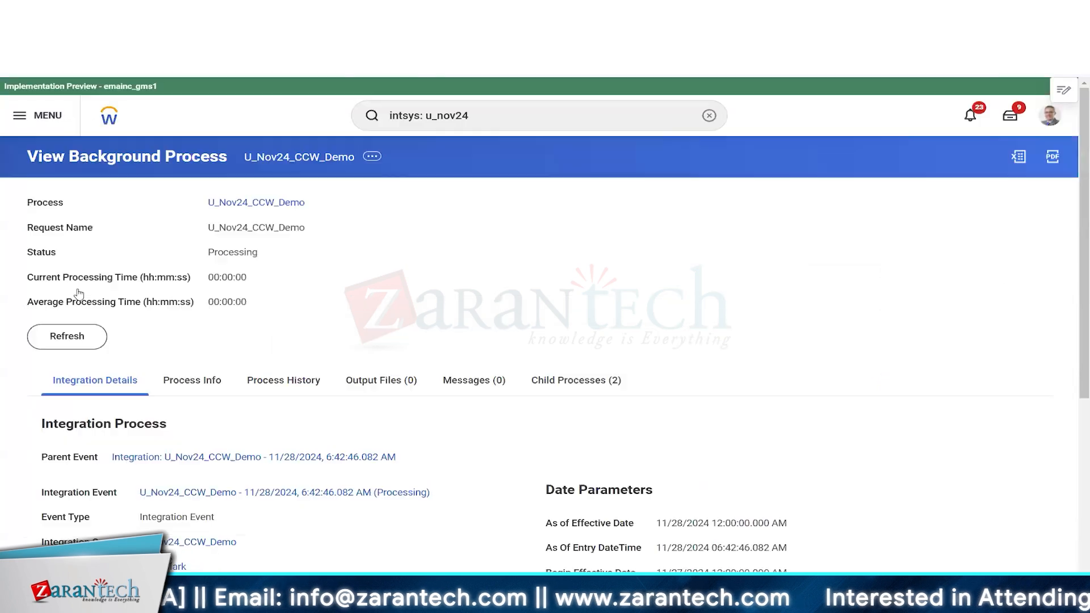
Step: Refresh the U_Nov24_CCW_Demo background process, check its date parameters, and open the output file tagged Deliverable
{"action": "scroll", "coordinate": [505, 182], "scroll_direction": "down", "scroll_amount": 2}
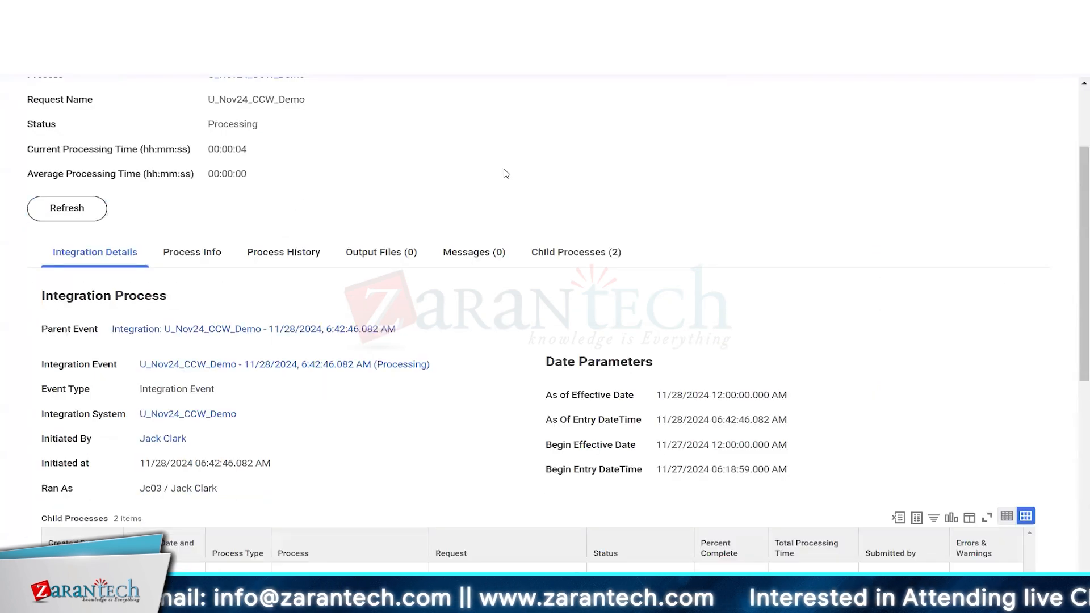
{"action": "left_click", "coordinate": [64, 211]}
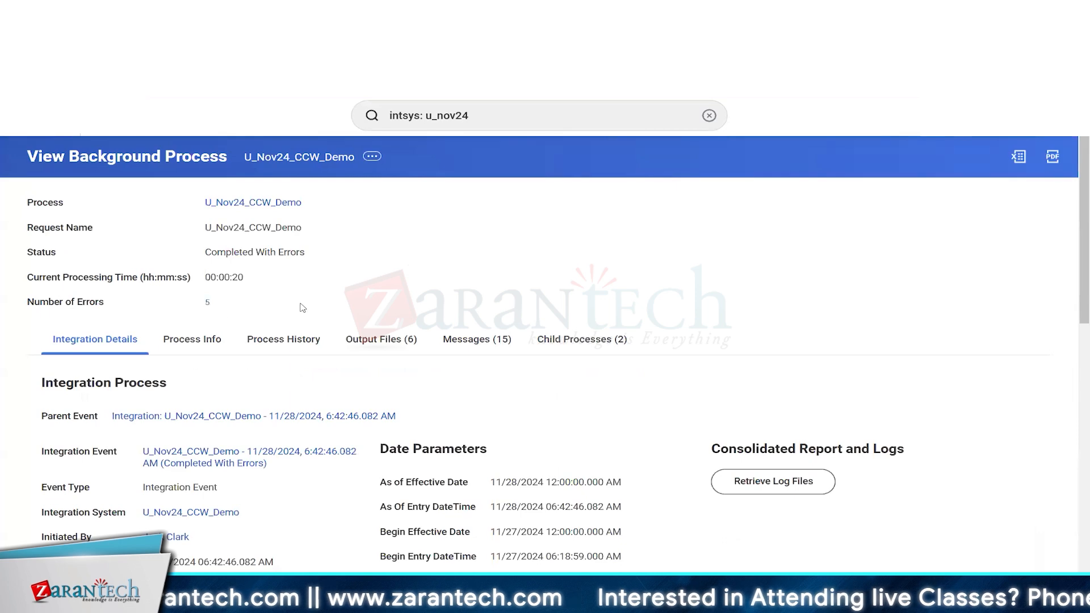
{"action": "scroll", "coordinate": [417, 295], "scroll_direction": "down", "scroll_amount": 2}
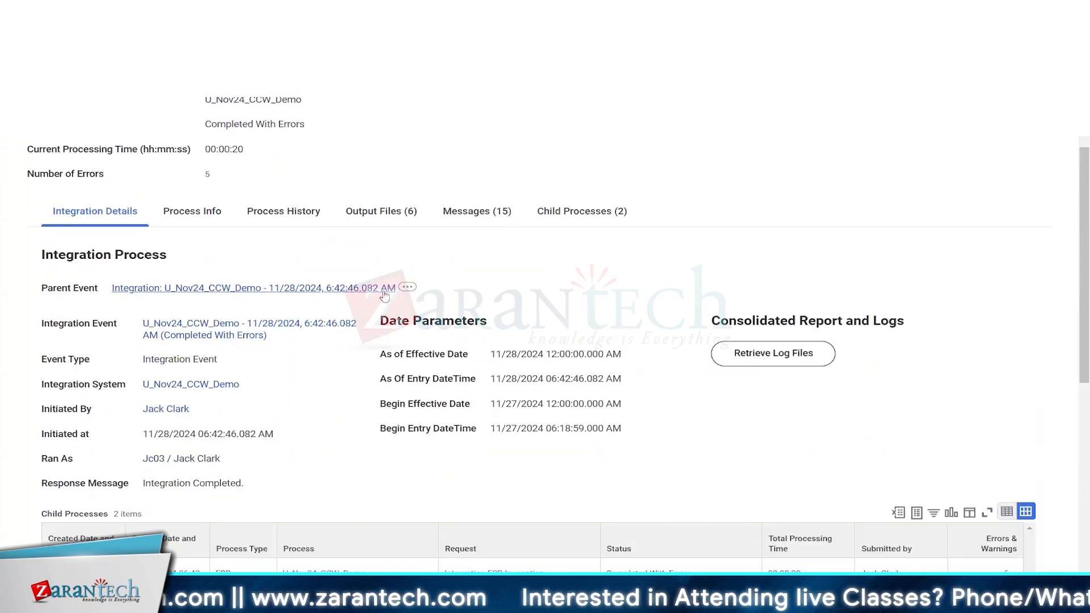
{"action": "scroll", "coordinate": [385, 295], "scroll_direction": "up", "scroll_amount": 2}
{"action": "left_click", "coordinate": [381, 339]}
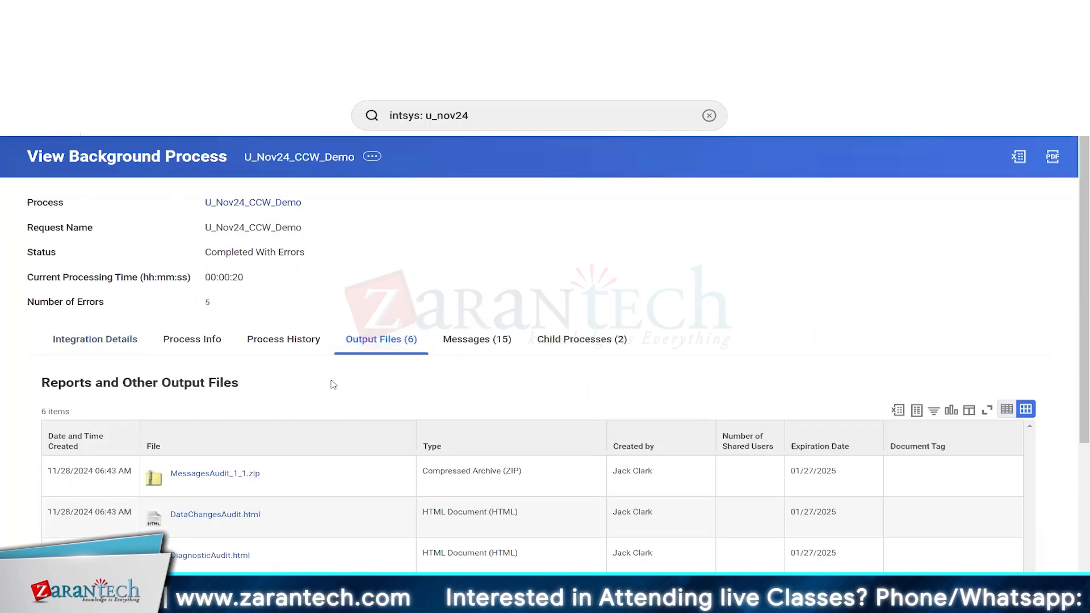
{"action": "scroll", "coordinate": [333, 383], "scroll_direction": "down", "scroll_amount": 3}
{"action": "left_click", "coordinate": [182, 456]}
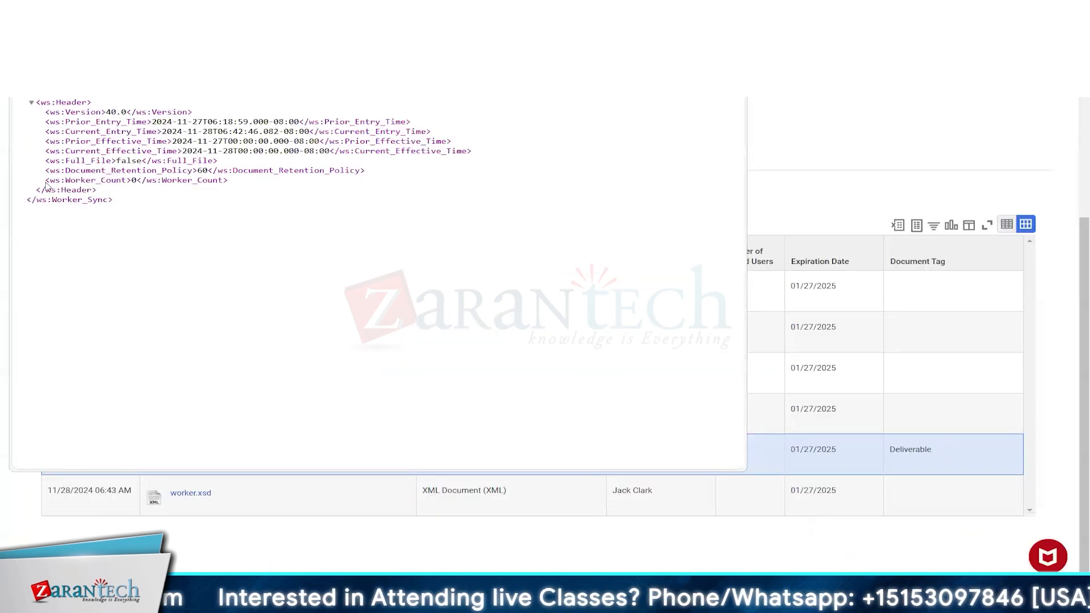
Step: Examine the Worker_Count and Full_File elements in the header of the XML output
{"action": "left_click_drag", "start_coordinate": [45, 182], "coordinate": [175, 191]}
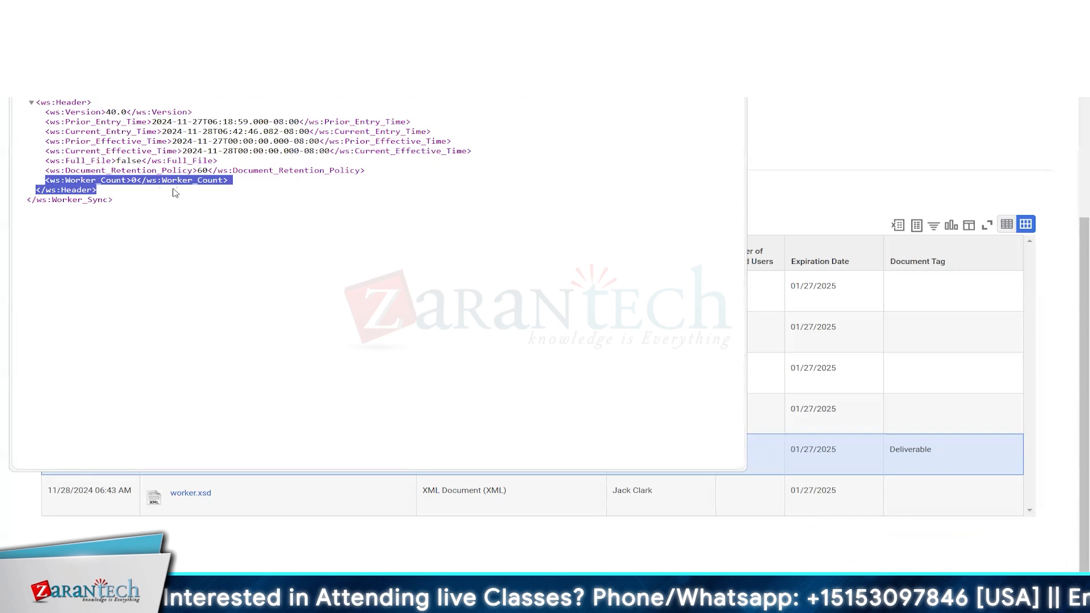
{"action": "left_click", "coordinate": [135, 180]}
{"action": "double_click", "coordinate": [135, 180]}
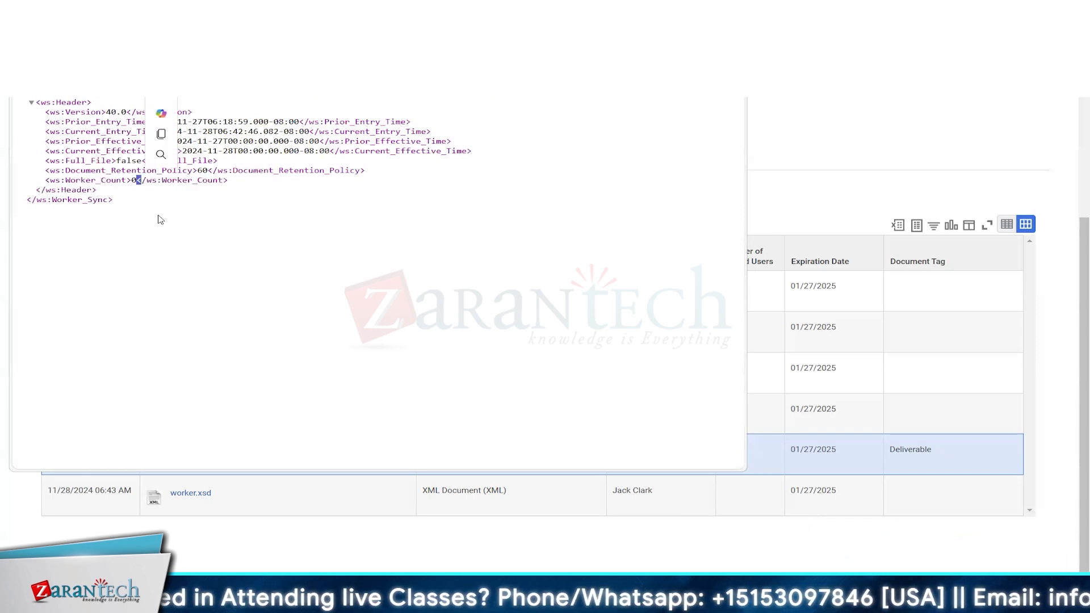
{"action": "triple_click", "coordinate": [264, 184]}
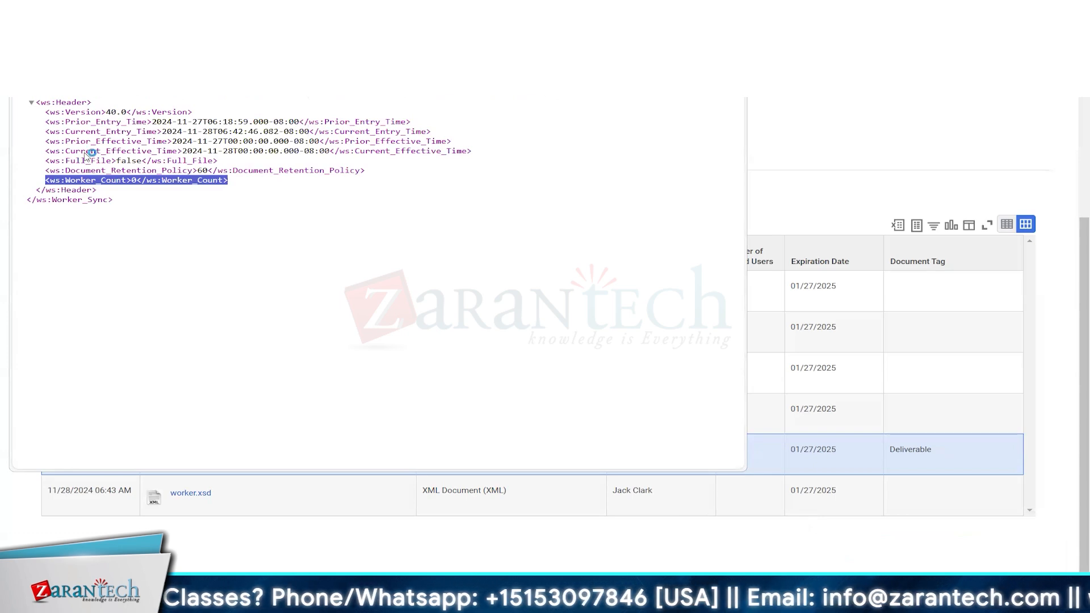
{"action": "left_click", "coordinate": [121, 164]}
Step: Review the run's Integration Event Parameters, comparing the entry moments and effective dates with their last successful counterparts
{"action": "scroll", "coordinate": [21, 267], "scroll_direction": "down", "scroll_amount": 6}
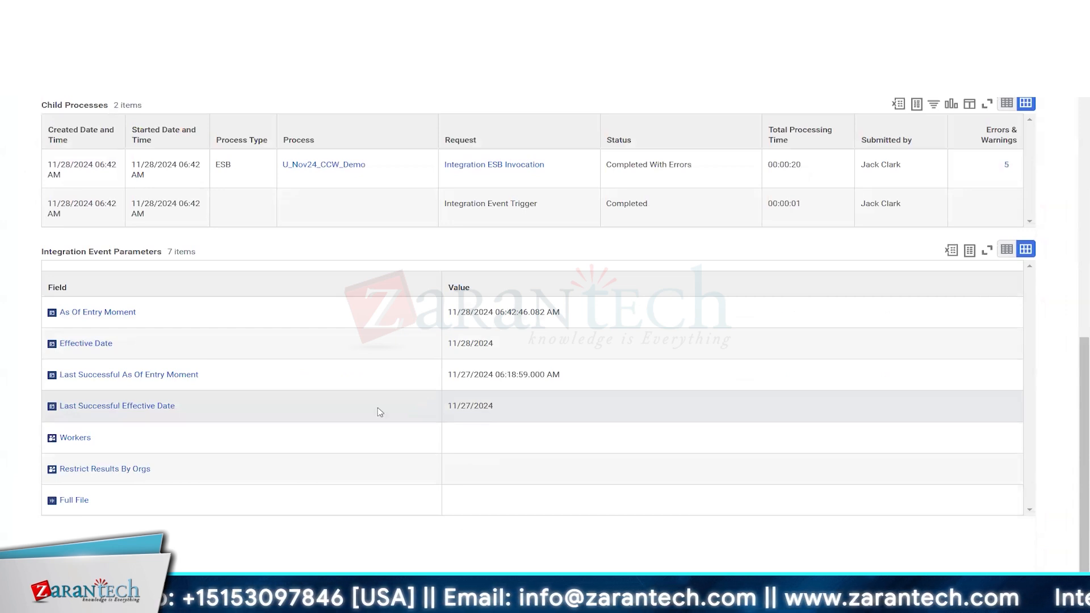
{"action": "left_click", "coordinate": [364, 379]}
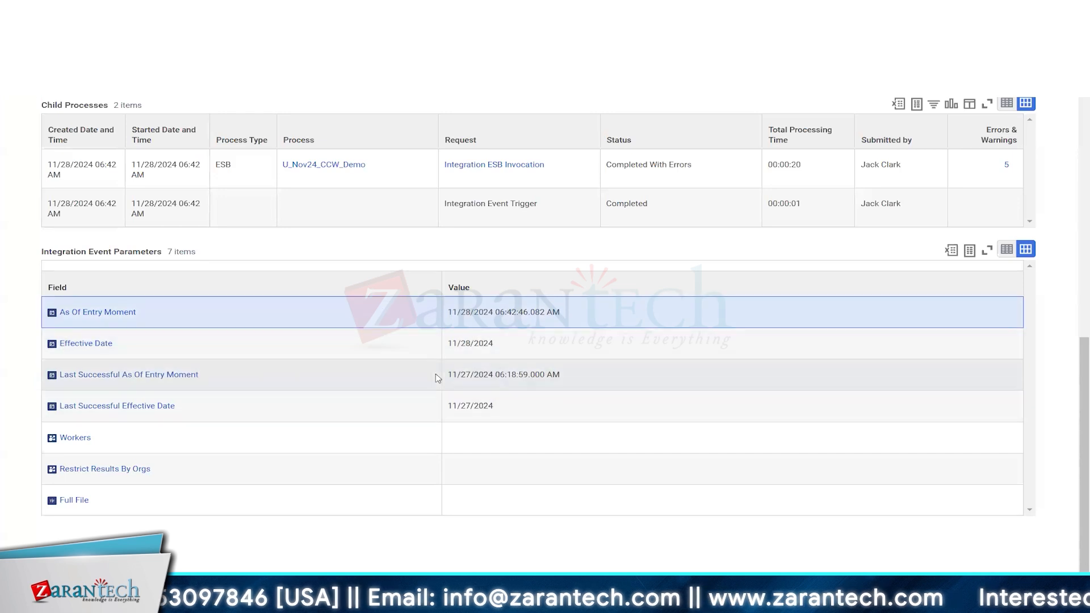
{"action": "left_click_drag", "start_coordinate": [435, 376], "coordinate": [547, 375]}
{"action": "left_click_drag", "start_coordinate": [448, 313], "coordinate": [523, 316]}
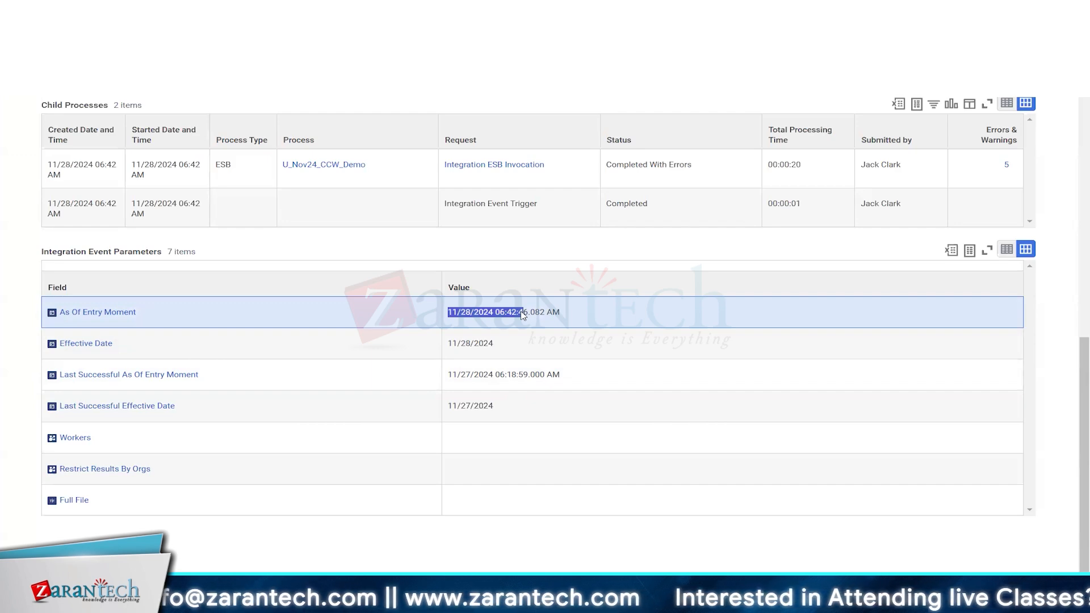
{"action": "left_click_drag", "start_coordinate": [449, 377], "coordinate": [597, 380]}
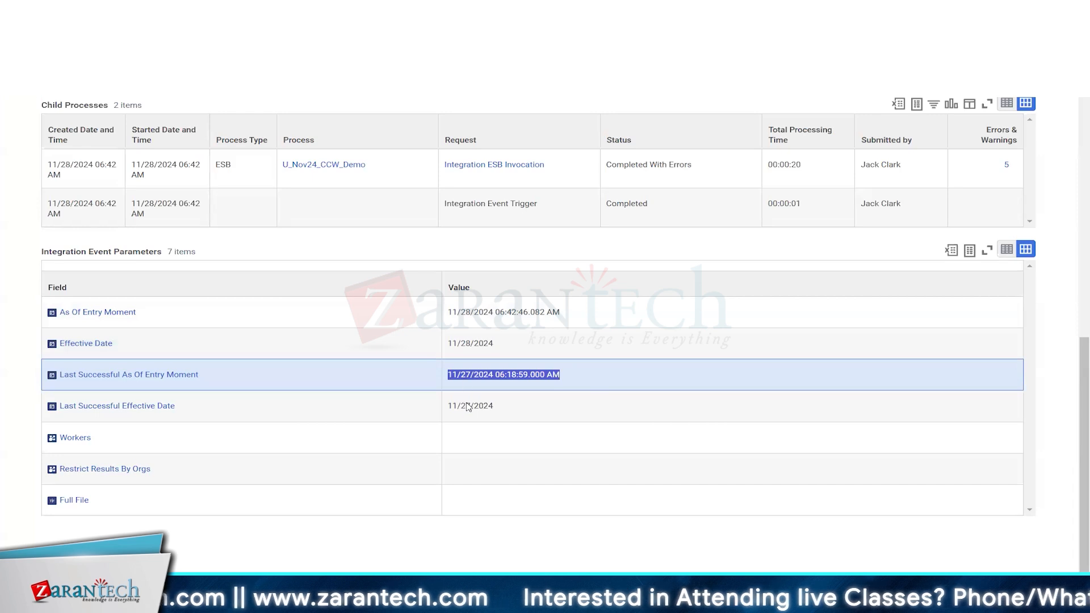
{"action": "left_click_drag", "start_coordinate": [513, 409], "coordinate": [448, 407]}
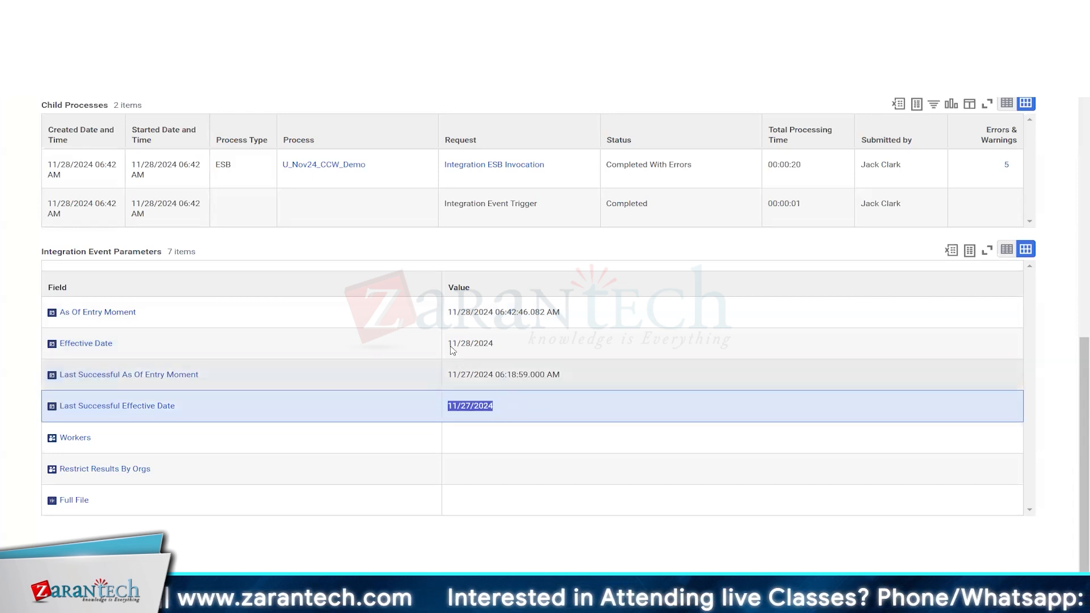
{"action": "left_click_drag", "start_coordinate": [448, 345], "coordinate": [502, 344]}
{"action": "left_click", "coordinate": [441, 410]}
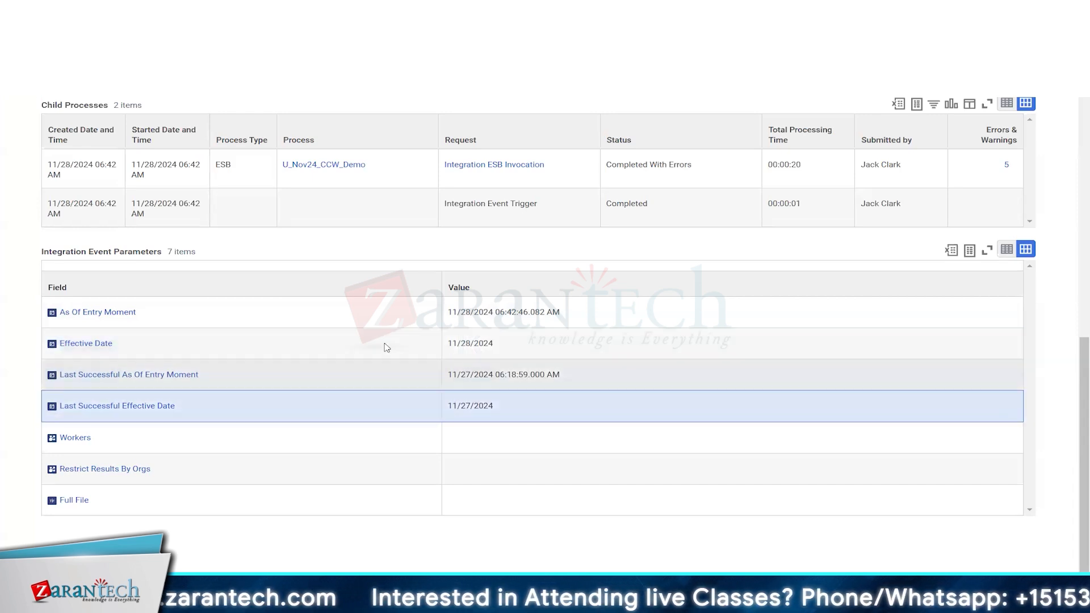
{"action": "left_click", "coordinate": [385, 344]}
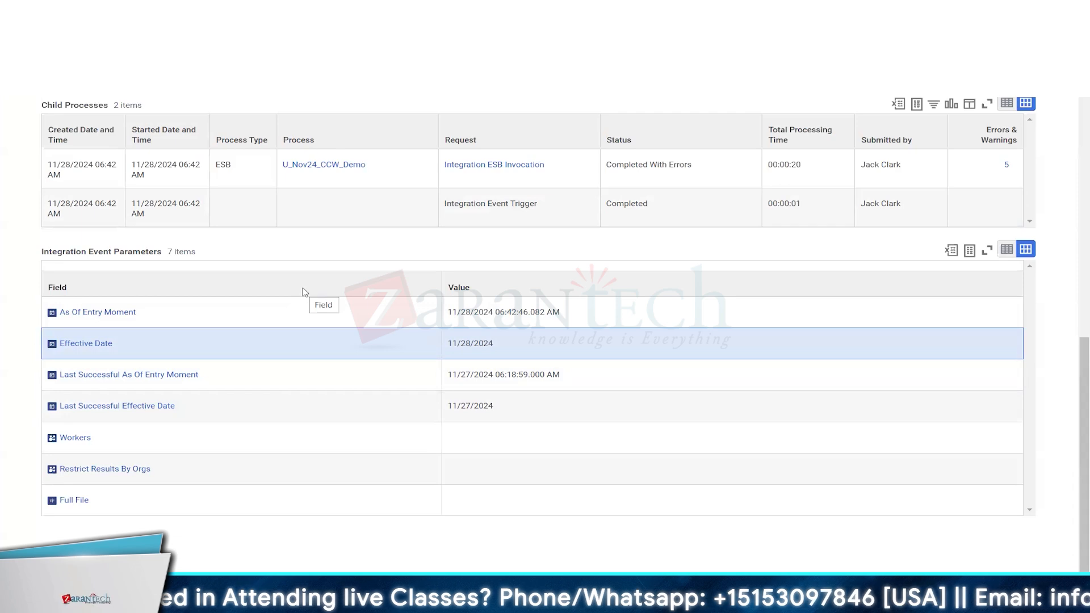
{"action": "left_click", "coordinate": [289, 373]}
{"action": "scroll", "coordinate": [289, 373], "scroll_direction": "up", "scroll_amount": 1}
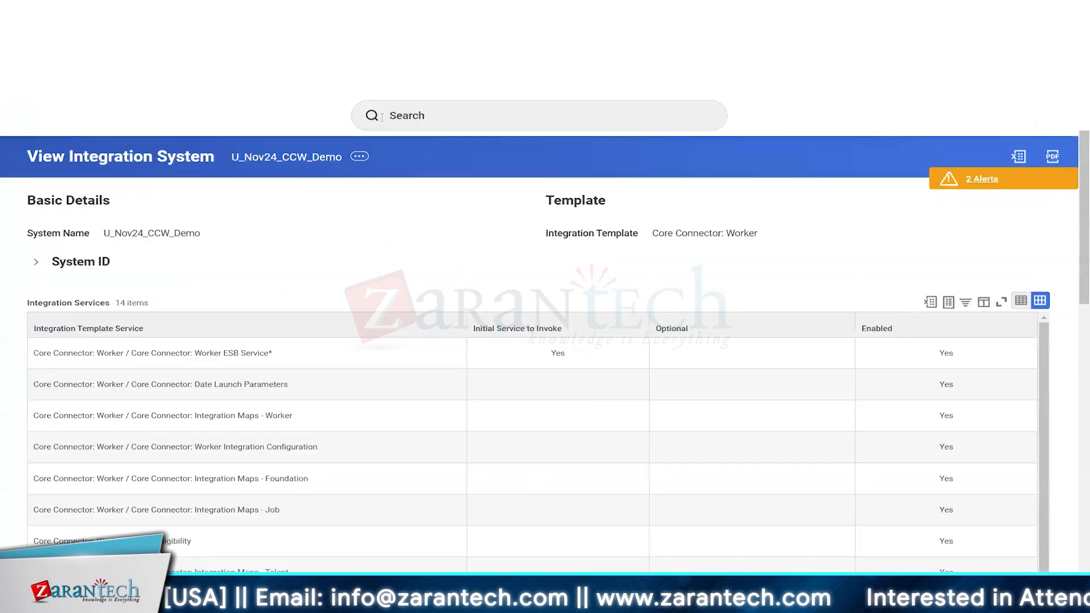
Step: Search for the worker by employee ID and open the worker's profile
{"action": "left_click", "coordinate": [418, 116]}
{"action": "type", "text": "21004"}
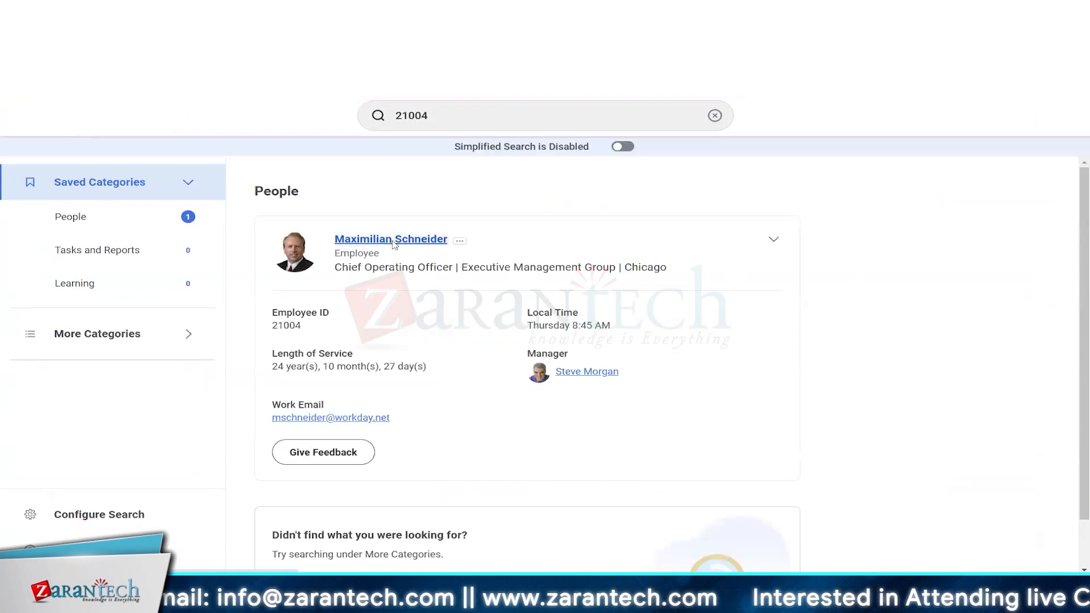
{"action": "left_click", "coordinate": [393, 239]}
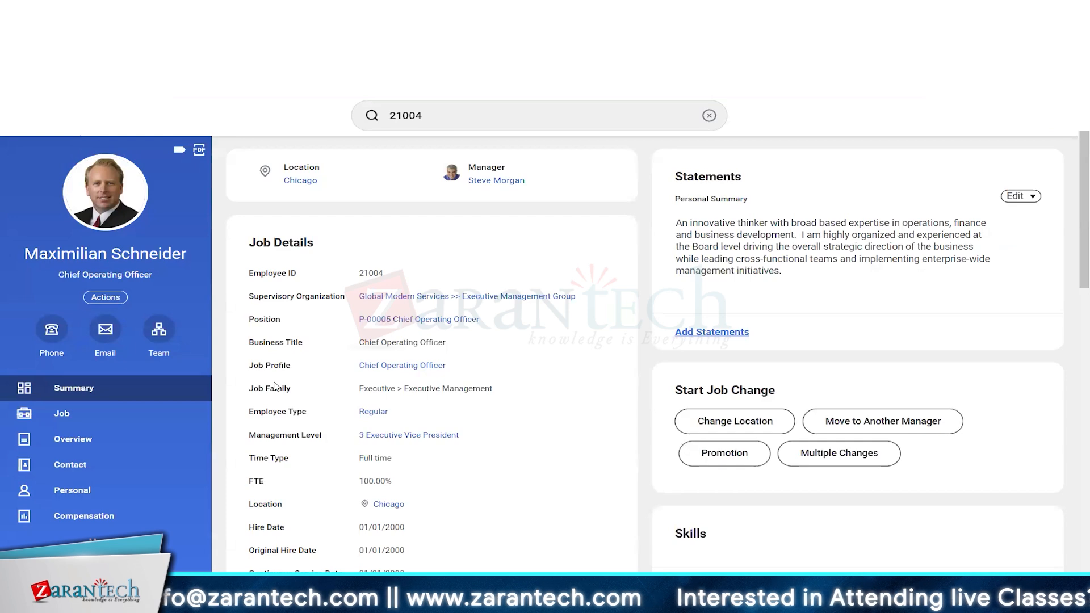
Step: Edit the worker's personal information, change the month and day of the date of birth, and submit the change
{"action": "left_click", "coordinate": [112, 301]}
{"action": "scroll", "coordinate": [148, 398], "scroll_direction": "down", "scroll_amount": 3}
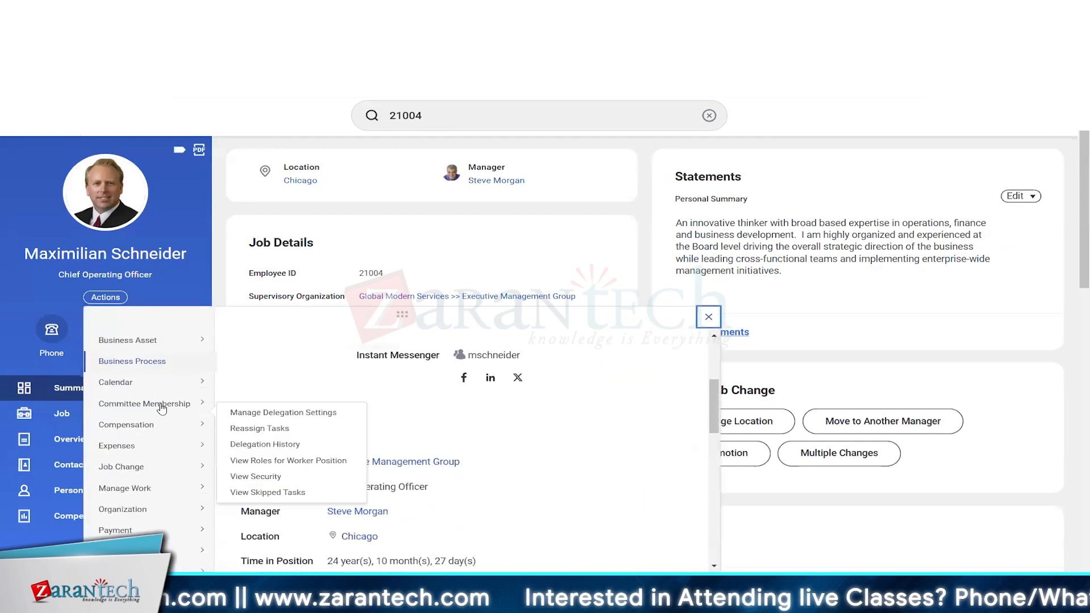
{"action": "scroll", "coordinate": [153, 406], "scroll_direction": "down", "scroll_amount": 5}
{"action": "mouse_move", "coordinate": [170, 452]}
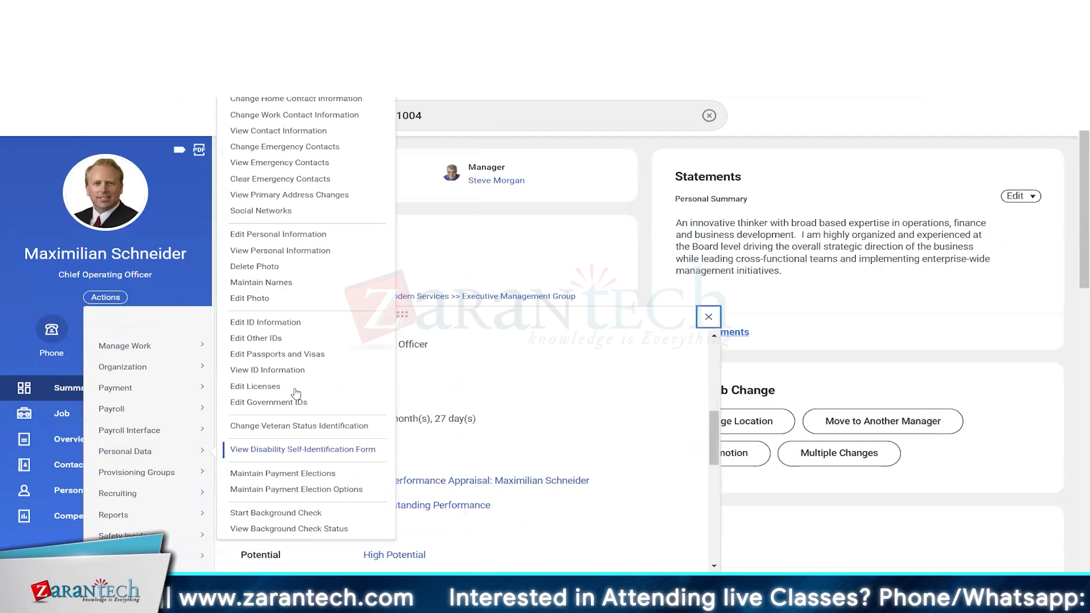
{"action": "left_click", "coordinate": [282, 238]}
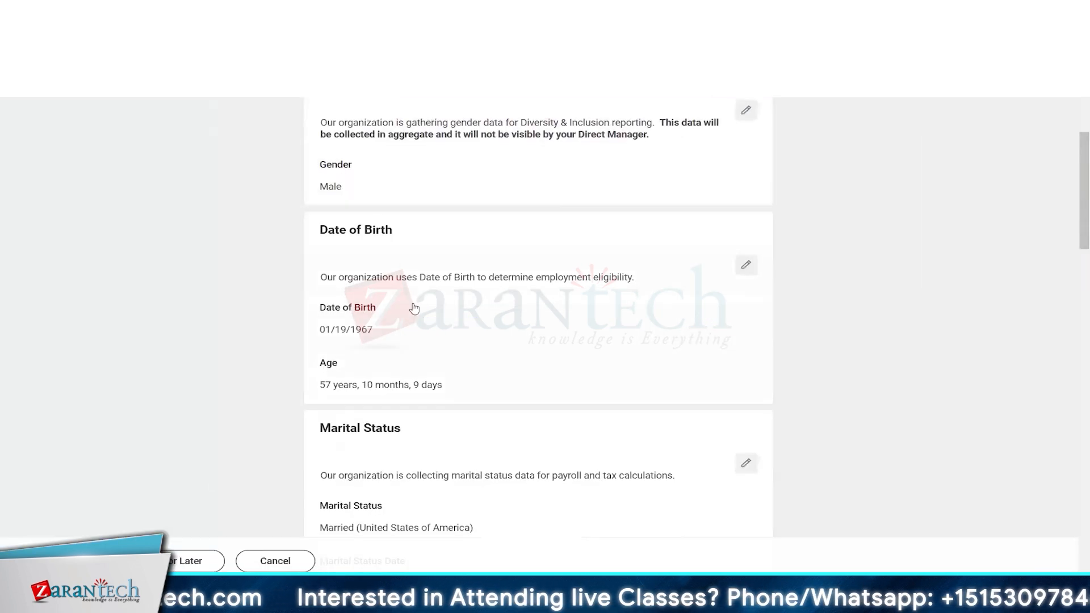
{"action": "left_click", "coordinate": [414, 308]}
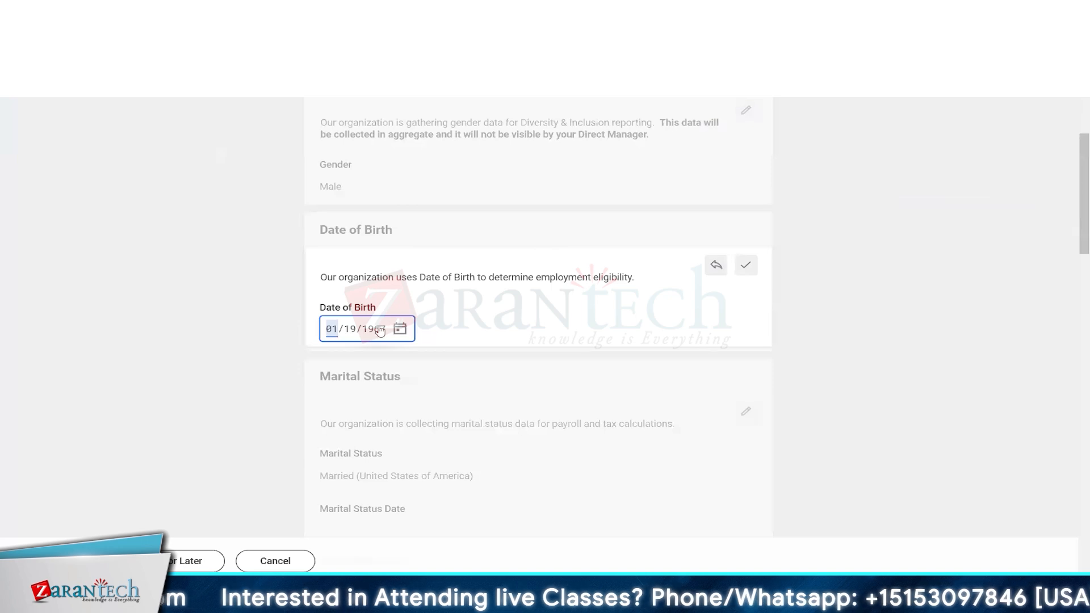
{"action": "type", "text": "06"}
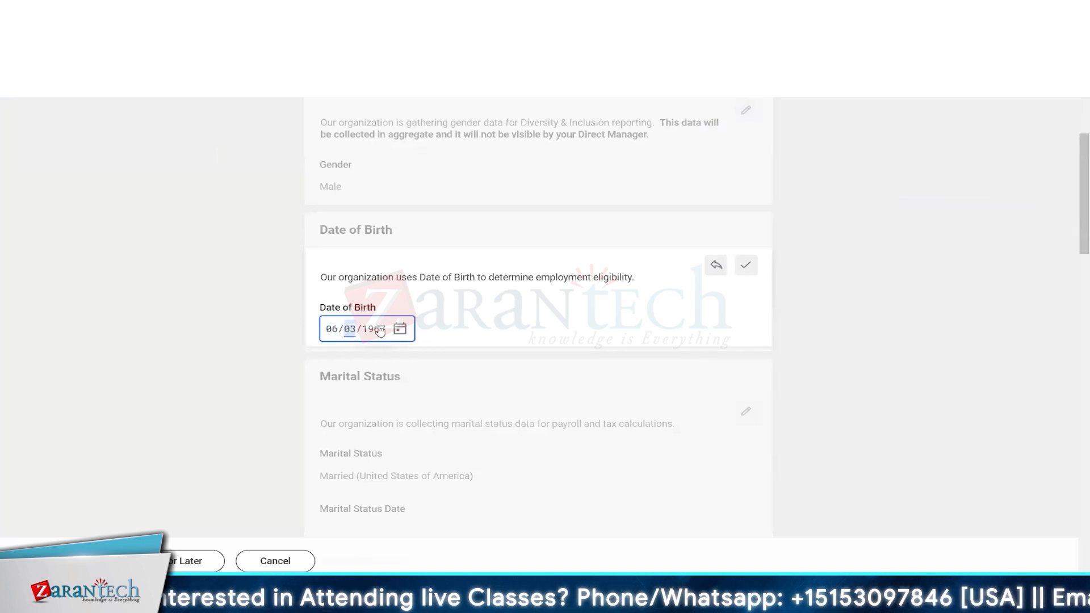
{"action": "left_click", "coordinate": [746, 266]}
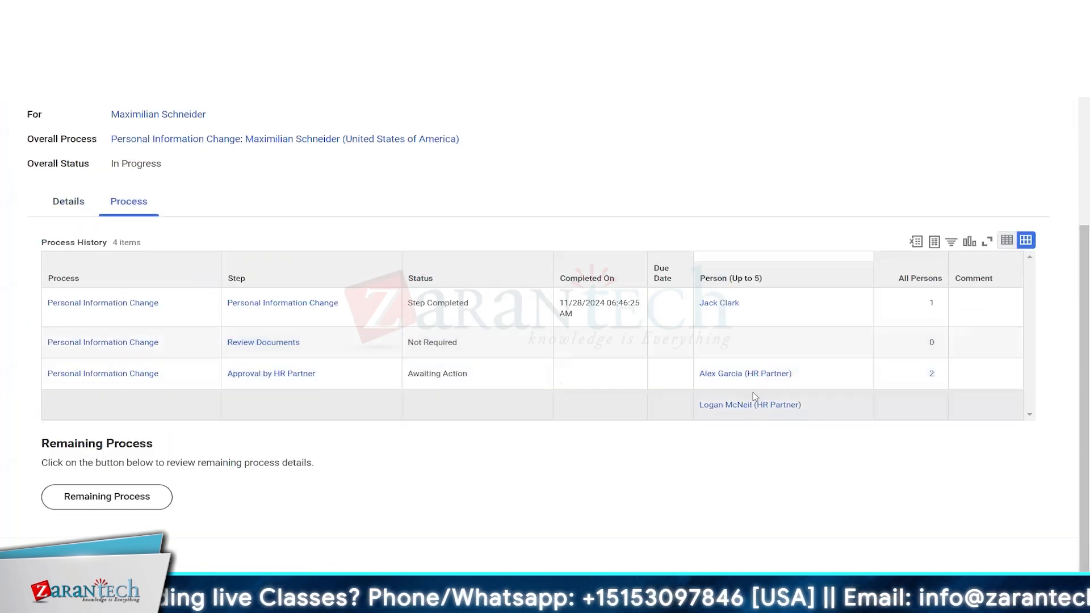
Step: Act as the HR Partner awaiting action and approve the worker's Personal Information Change
{"action": "mouse_move", "coordinate": [814, 407]}
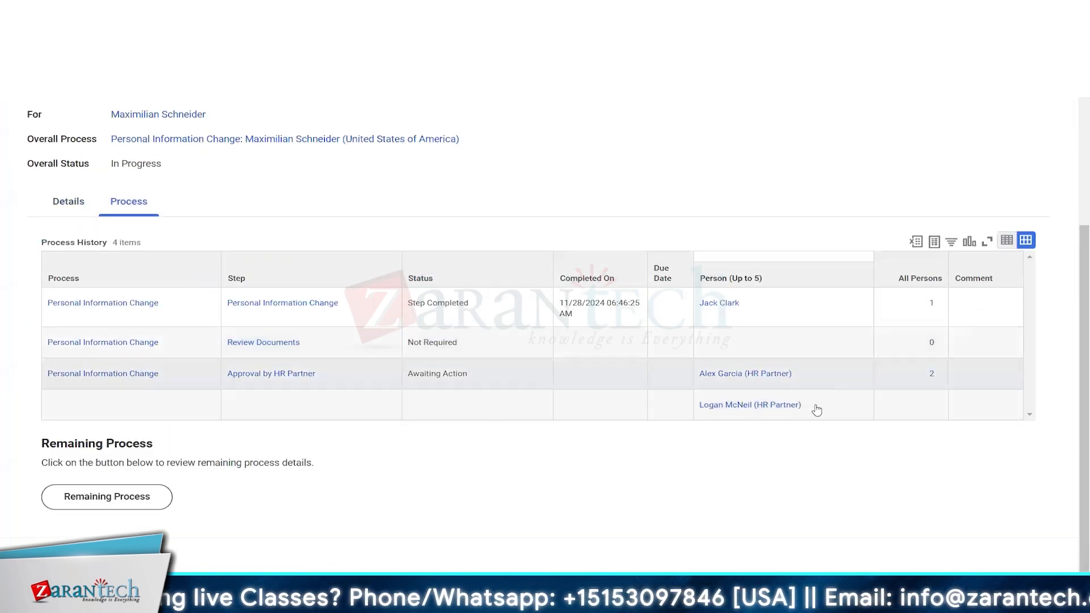
{"action": "left_click", "coordinate": [813, 405]}
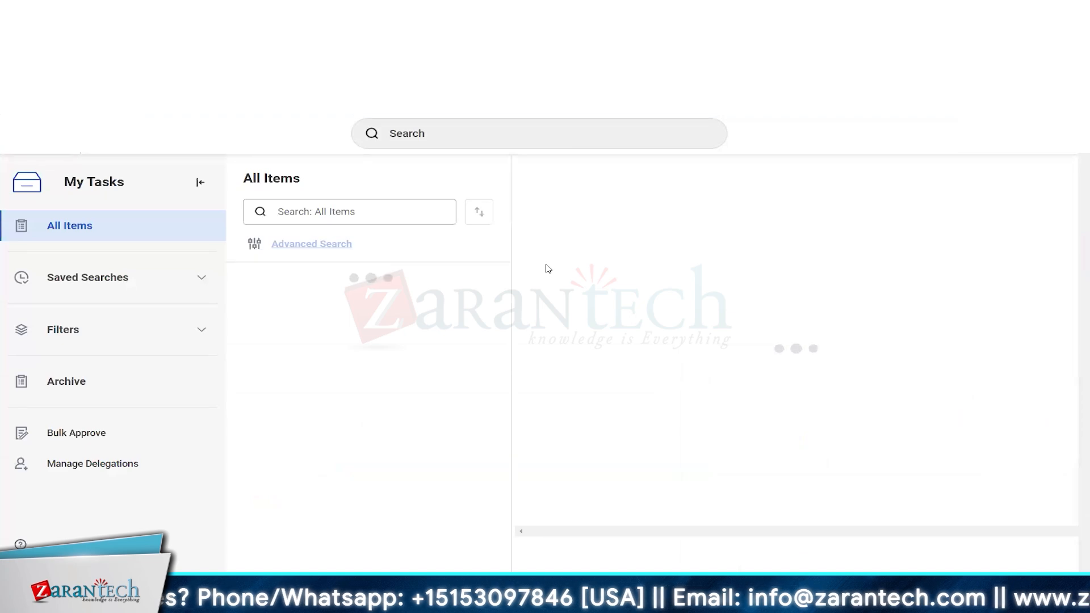
{"action": "left_click", "coordinate": [593, 561]}
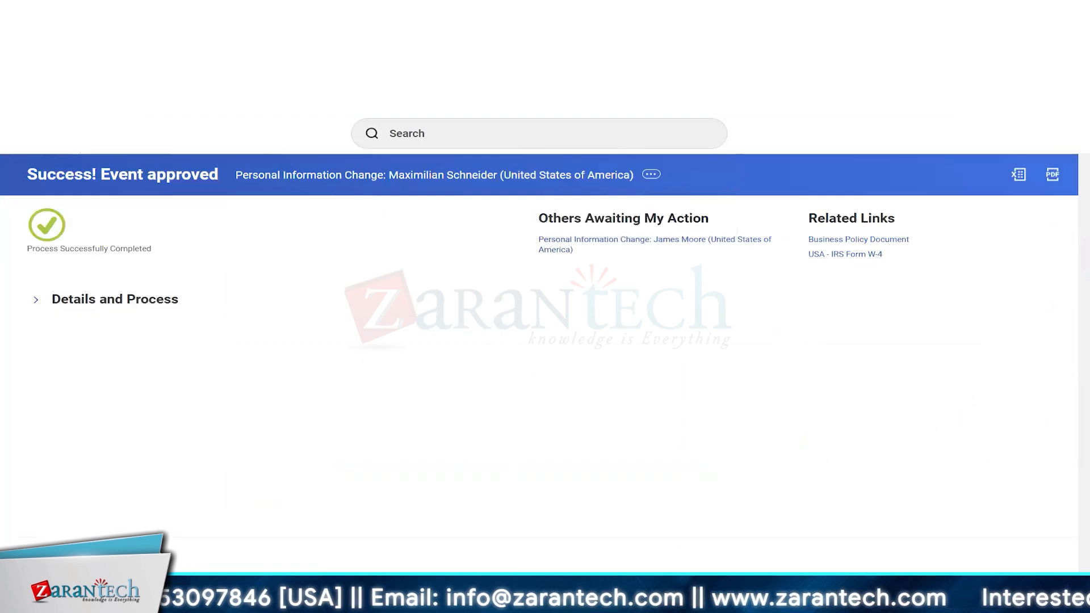
Step: Open the other Personal Information Change awaiting action and examine its process history for the initiation step's completion time
{"action": "left_click", "coordinate": [561, 244]}
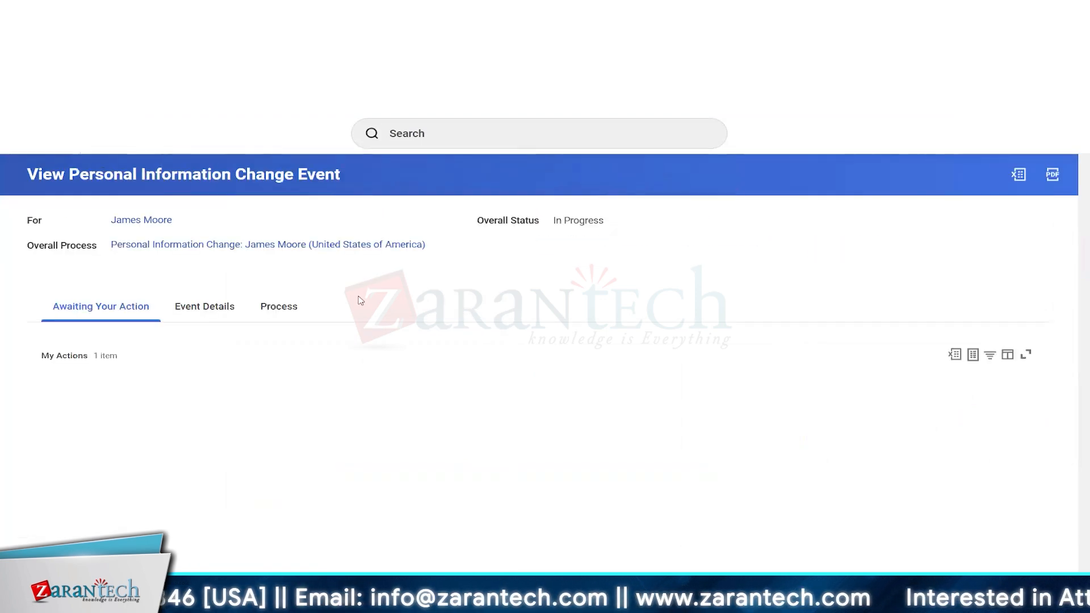
{"action": "left_click", "coordinate": [291, 310]}
{"action": "scroll", "coordinate": [603, 301], "scroll_direction": "down", "scroll_amount": 2}
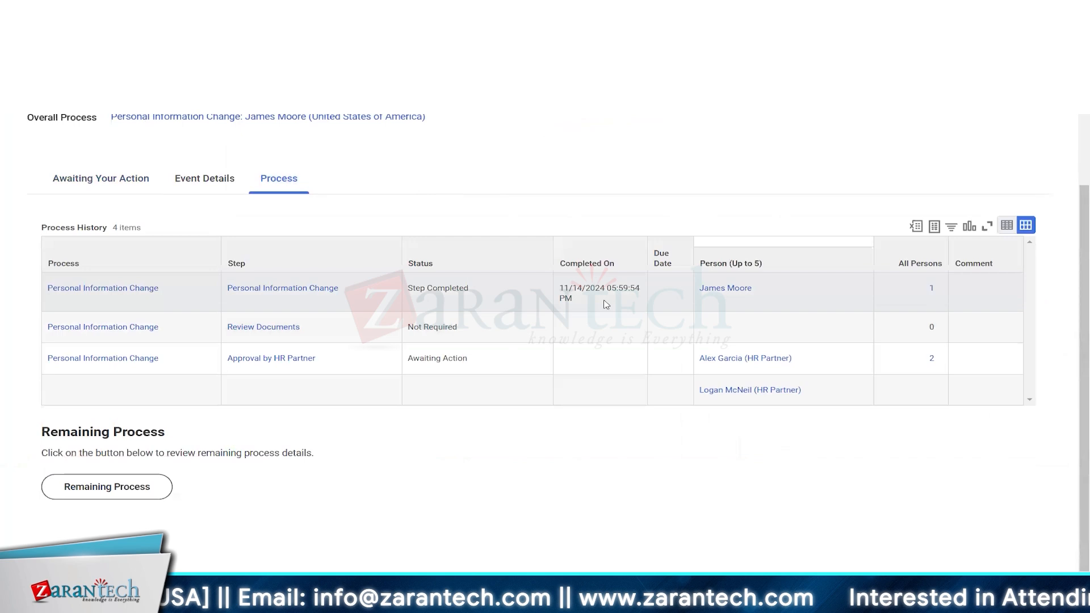
{"action": "left_click", "coordinate": [604, 300]}
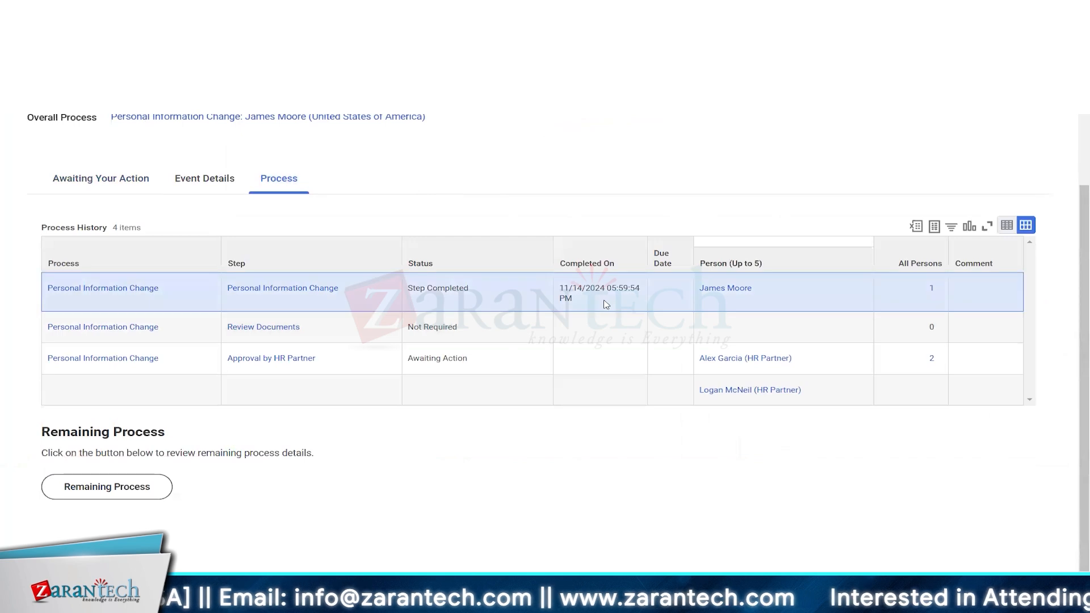
{"action": "triple_click", "coordinate": [598, 298]}
{"action": "left_click", "coordinate": [575, 298]}
{"action": "triple_click", "coordinate": [570, 300]}
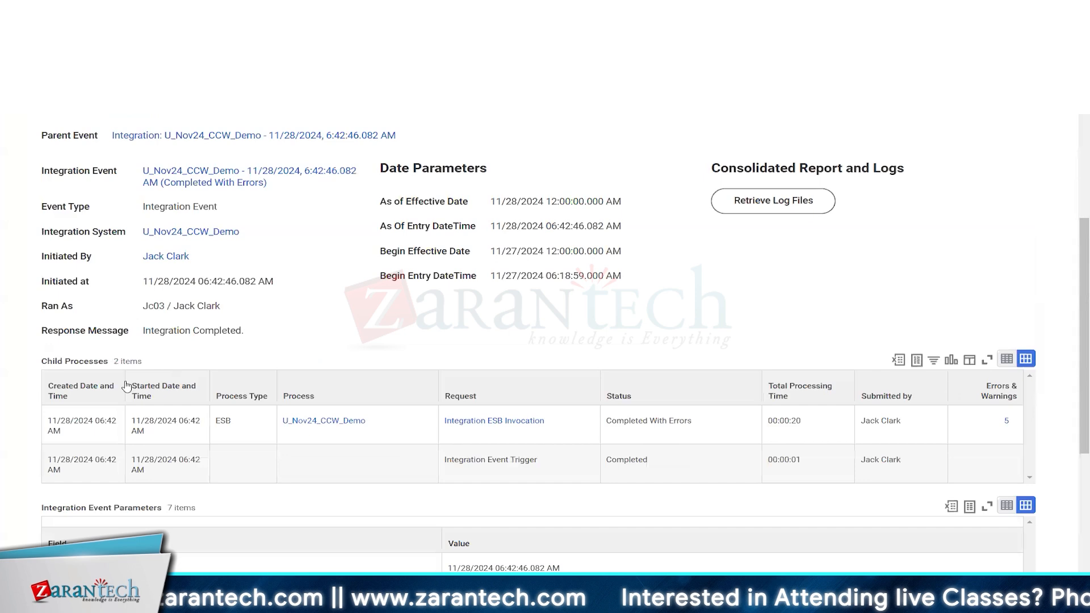
Step: Check the As Of Entry Moment and Last Successful As Of Entry Moment in the U_Nov24_CCW_Demo run's Integration Event Parameters
{"action": "scroll", "coordinate": [182, 357], "scroll_direction": "down", "scroll_amount": 5}
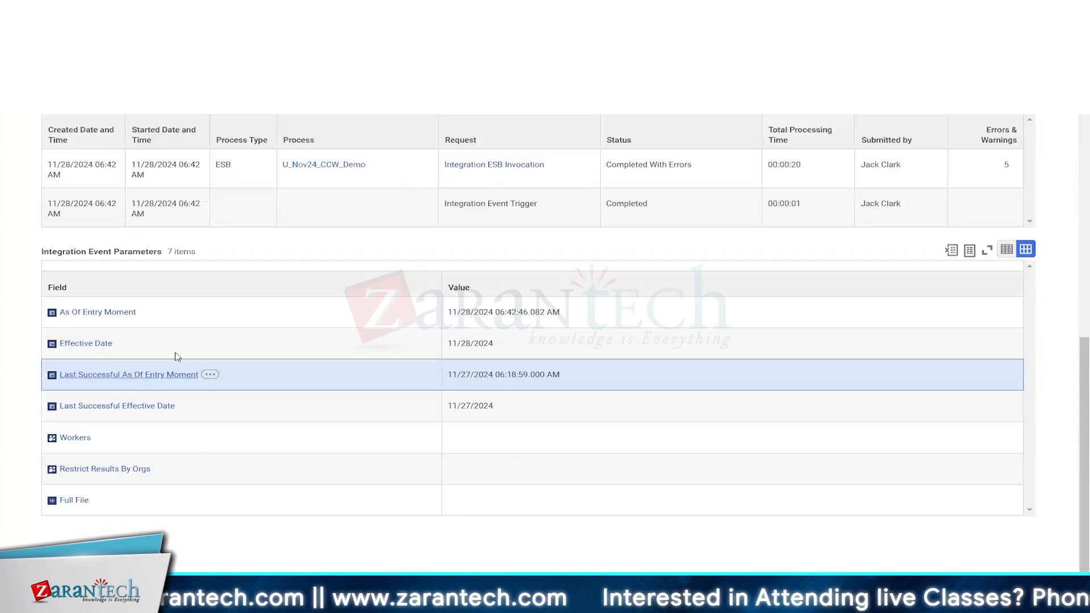
{"action": "left_click_drag", "start_coordinate": [449, 374], "coordinate": [561, 376]}
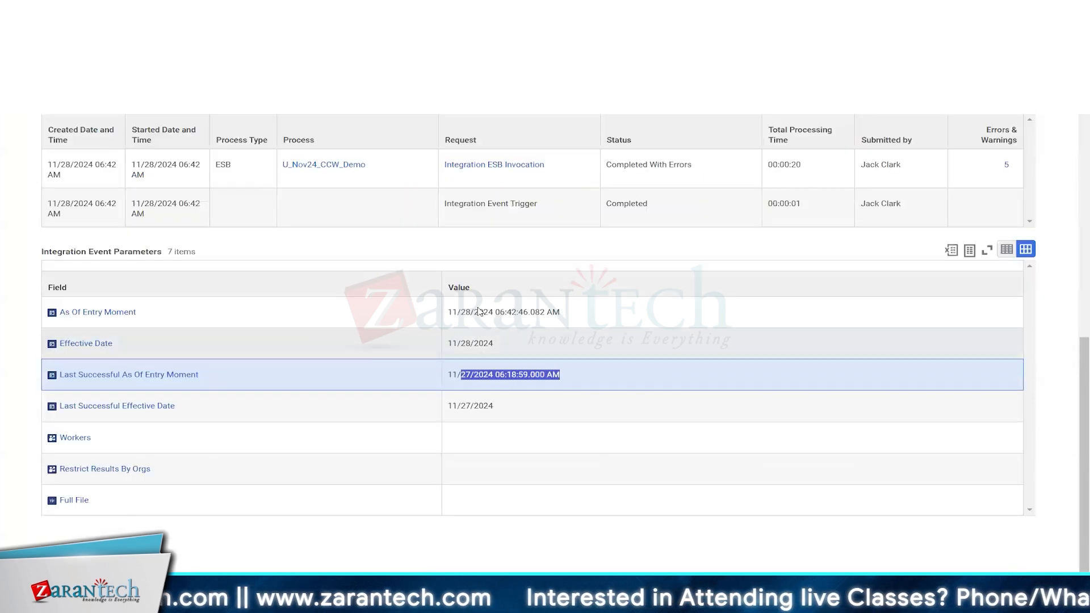
{"action": "triple_click", "coordinate": [505, 312]}
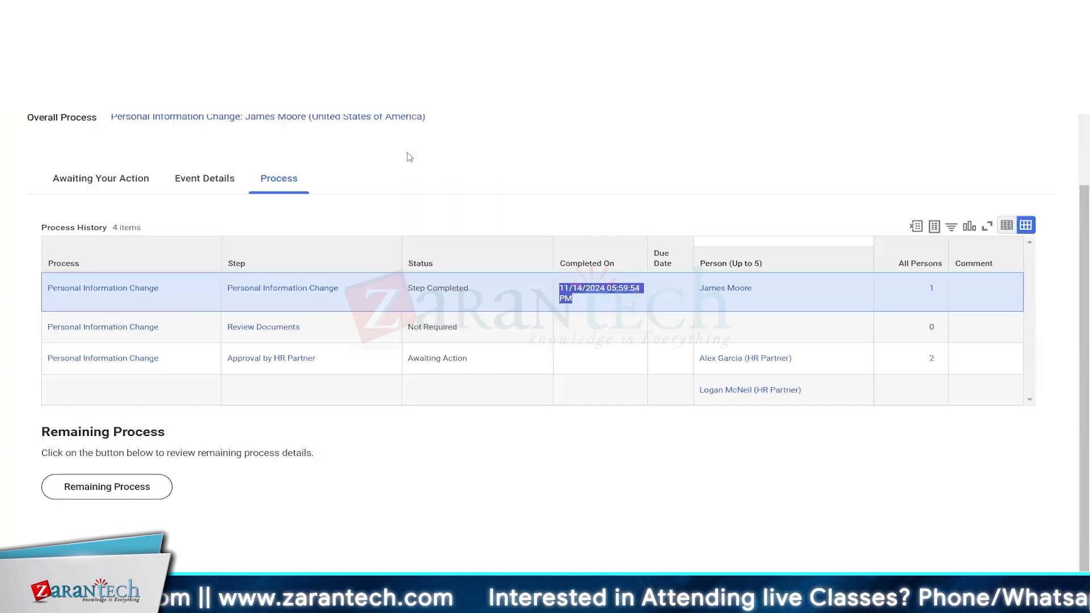
Step: Search for the stop proxy task and end the HR Partner proxy session
{"action": "scroll", "coordinate": [410, 158], "scroll_direction": "up", "scroll_amount": 3}
{"action": "left_click", "coordinate": [461, 134]}
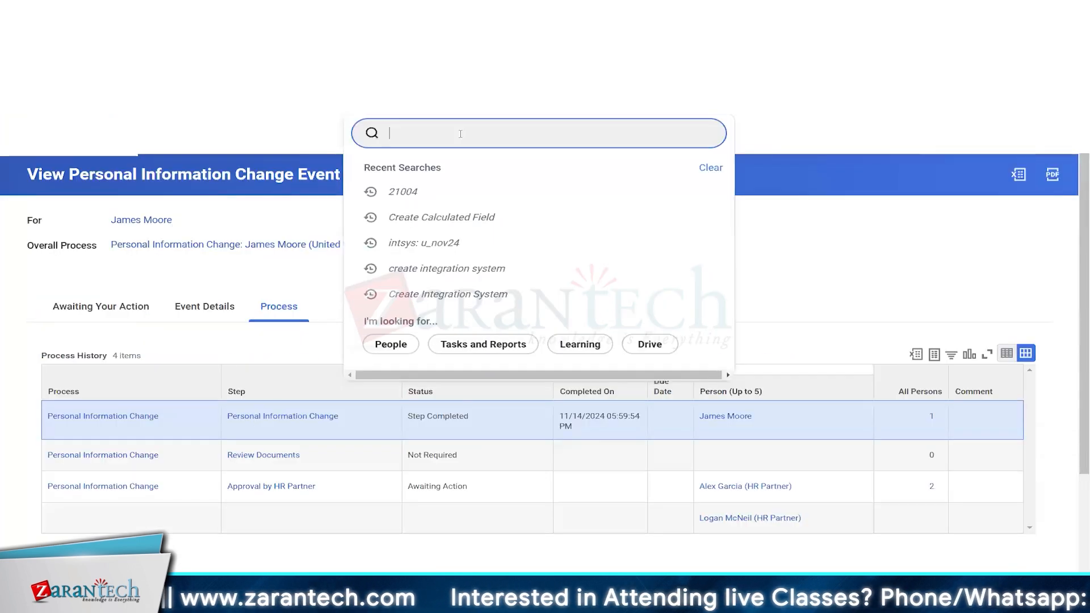
{"action": "type", "text": "stop p"}
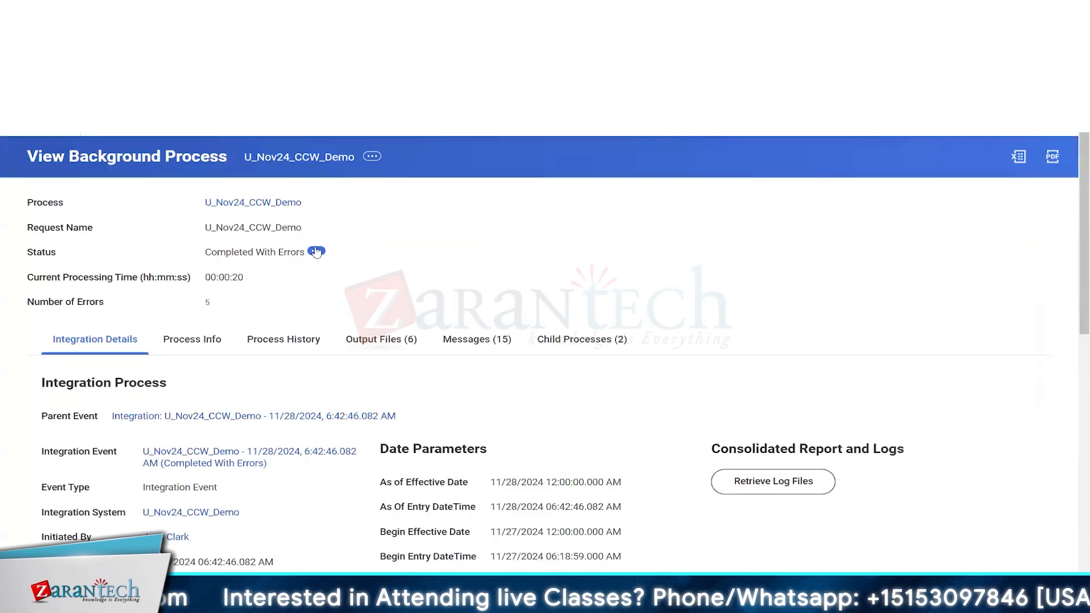
{"action": "scroll", "coordinate": [21, 274], "scroll_direction": "down", "scroll_amount": 3}
{"action": "left_click", "coordinate": [252, 319]}
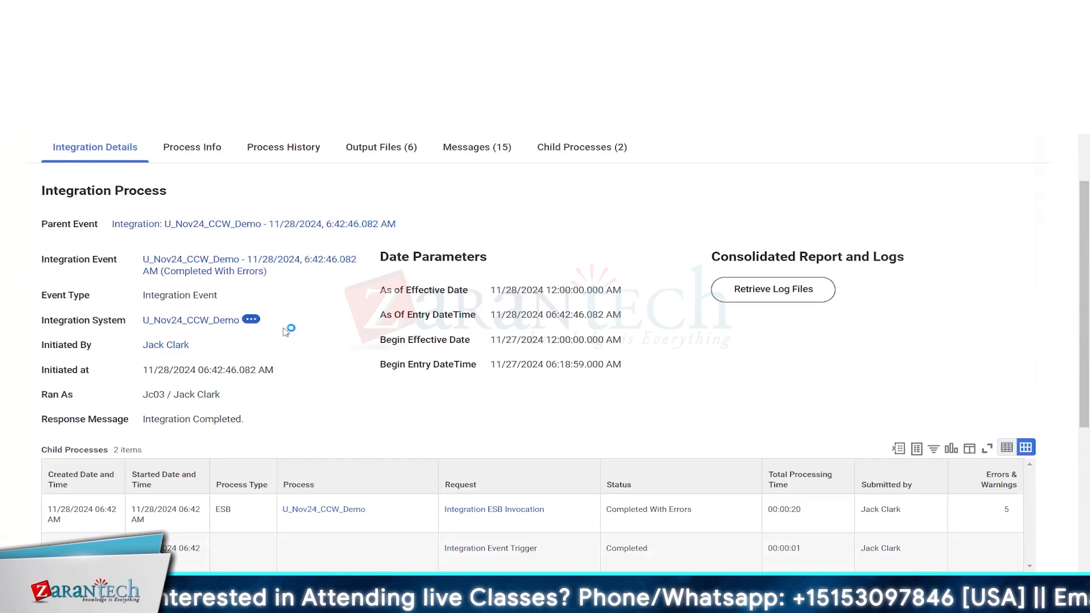
{"action": "mouse_move", "coordinate": [301, 452]}
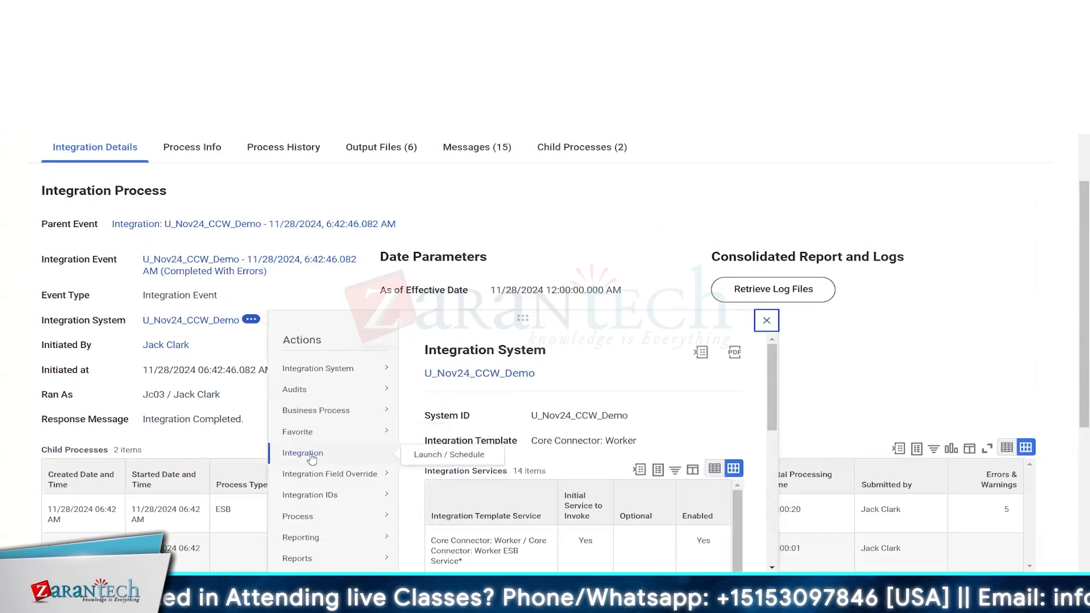
{"action": "left_click", "coordinate": [449, 454]}
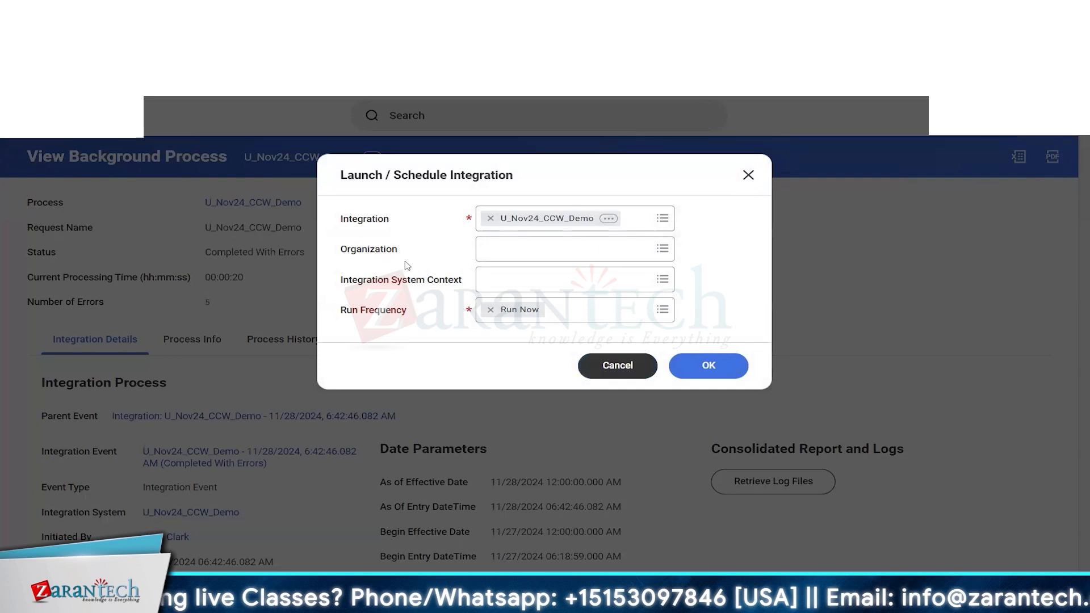
{"action": "left_click_drag", "start_coordinate": [354, 175], "coordinate": [517, 177]}
{"action": "left_click", "coordinate": [460, 177]}
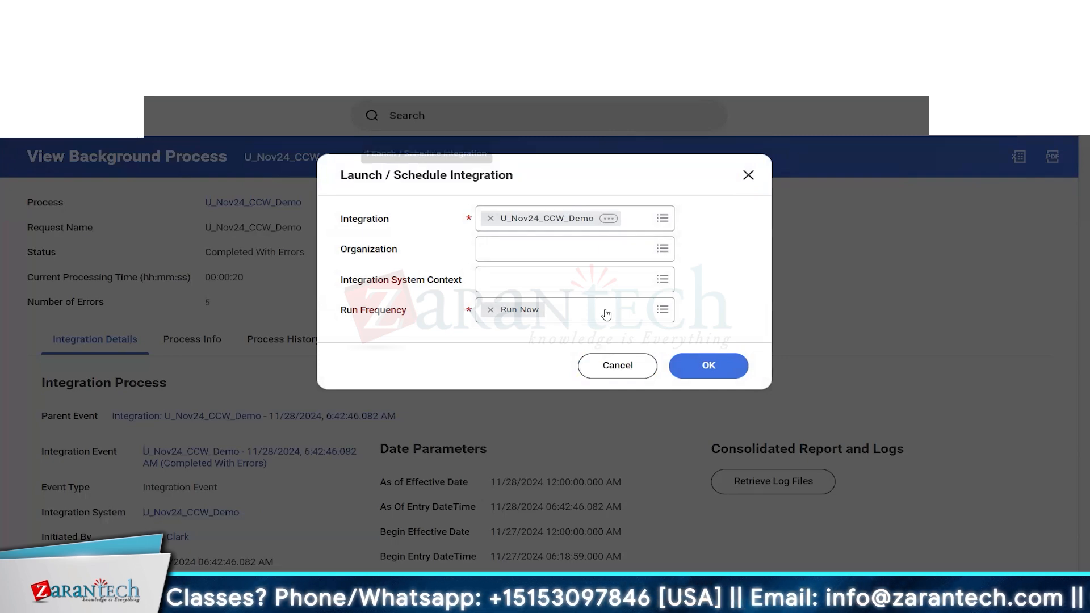
{"action": "left_click", "coordinate": [614, 368]}
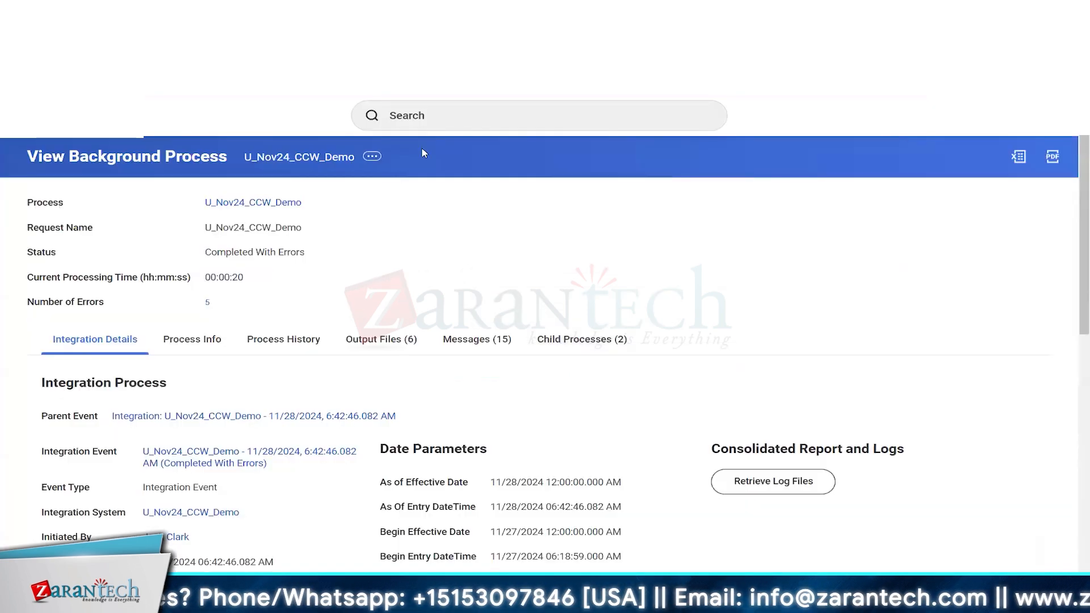
Step: Find the Launch / Schedule Integration task and start it for U_Nov24_CCW_Demo with the Run Now frequency
{"action": "left_click", "coordinate": [434, 115]}
{"action": "type", "text": "launch integration"}
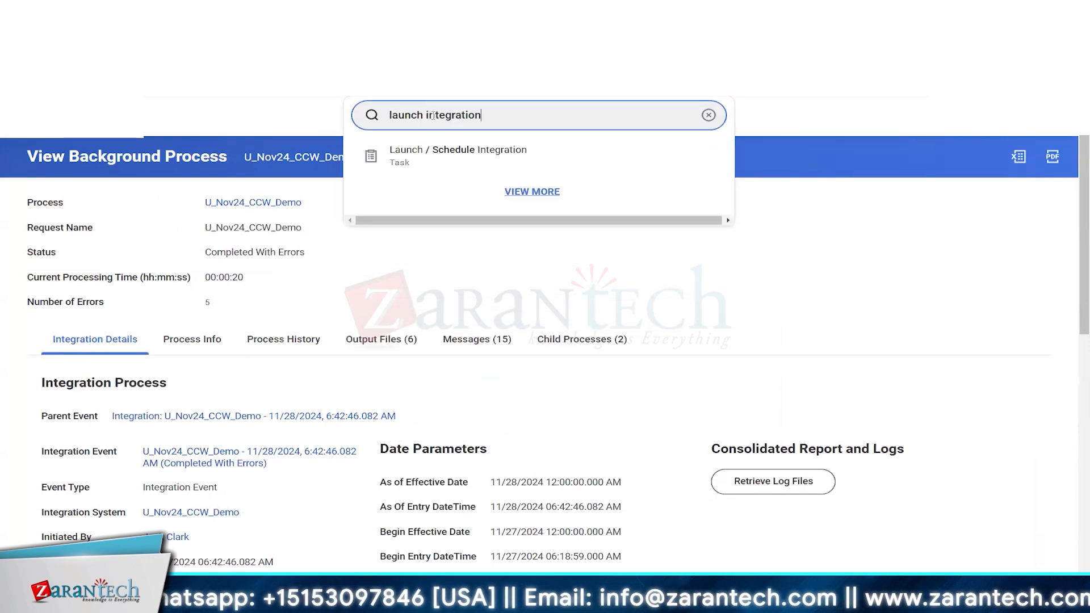
{"action": "left_click", "coordinate": [472, 161]}
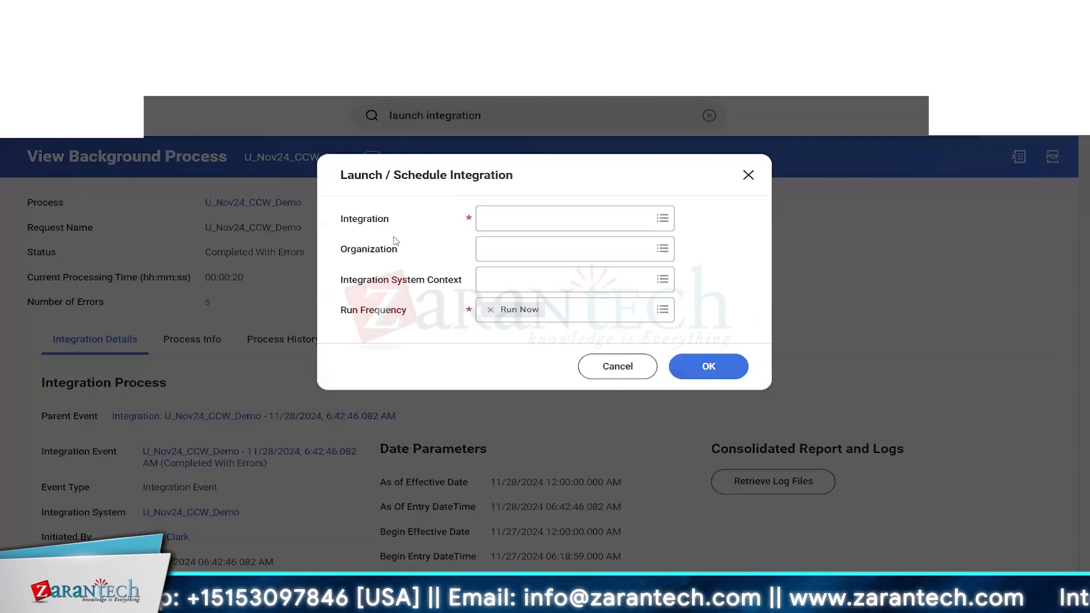
{"action": "left_click", "coordinate": [542, 219]}
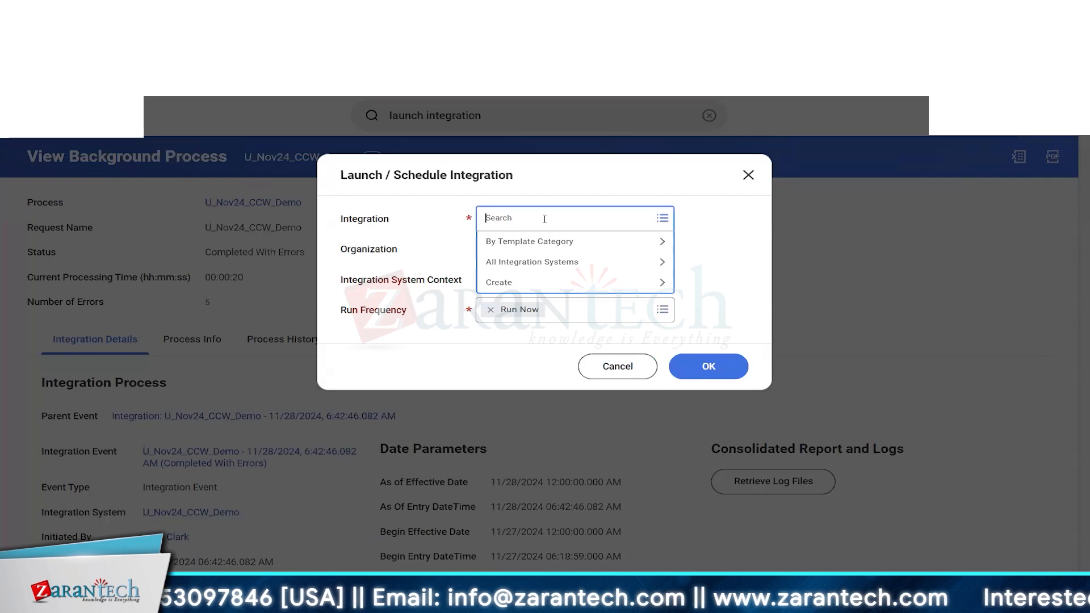
{"action": "type", "text": "u_no"}
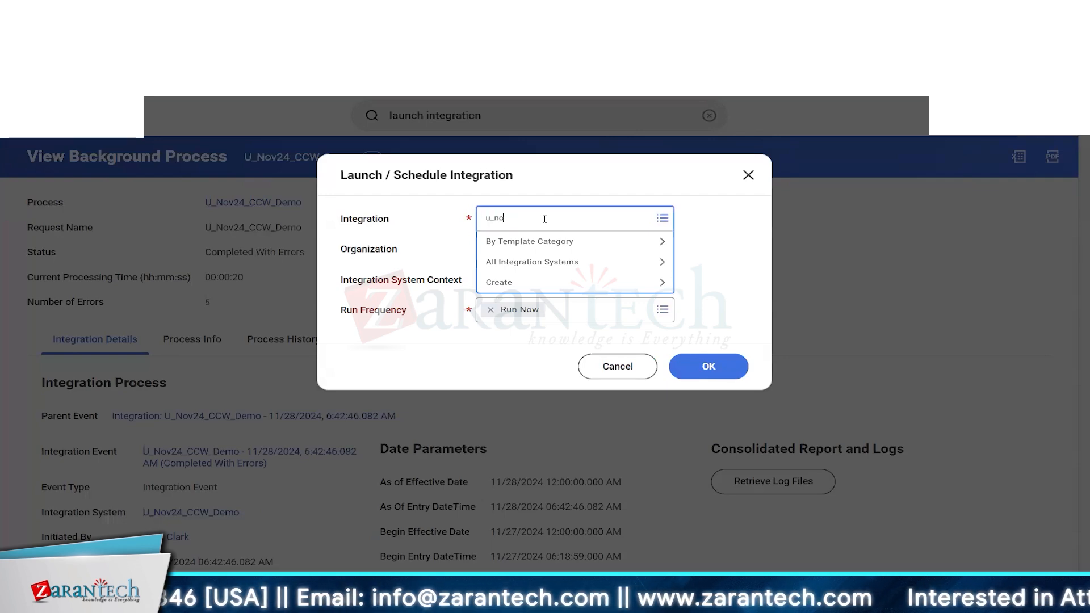
{"action": "type", "text": "v24"}
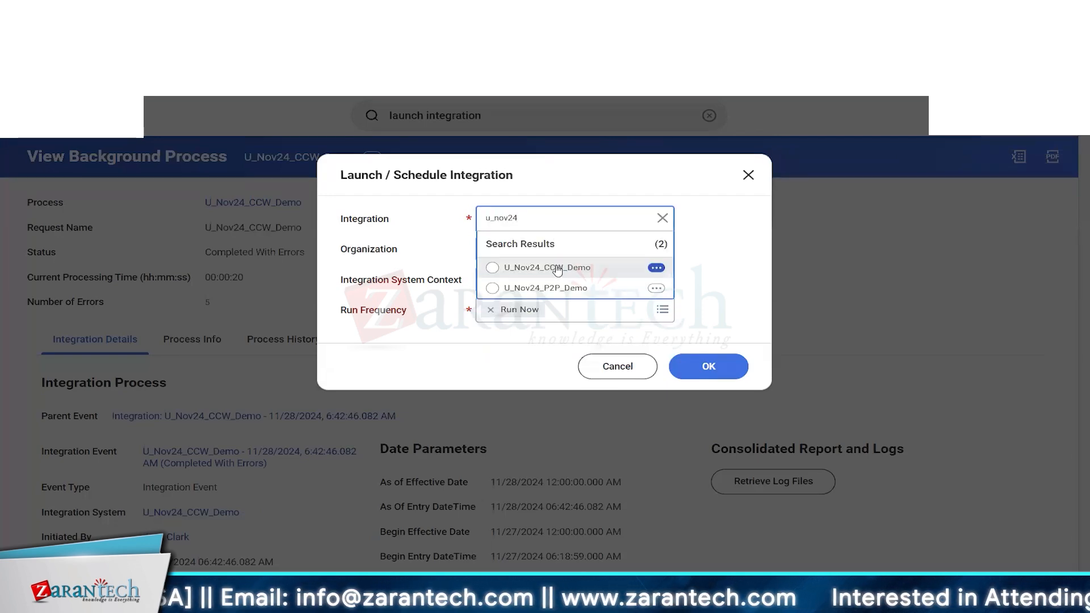
{"action": "left_click", "coordinate": [556, 266]}
{"action": "left_click", "coordinate": [715, 368]}
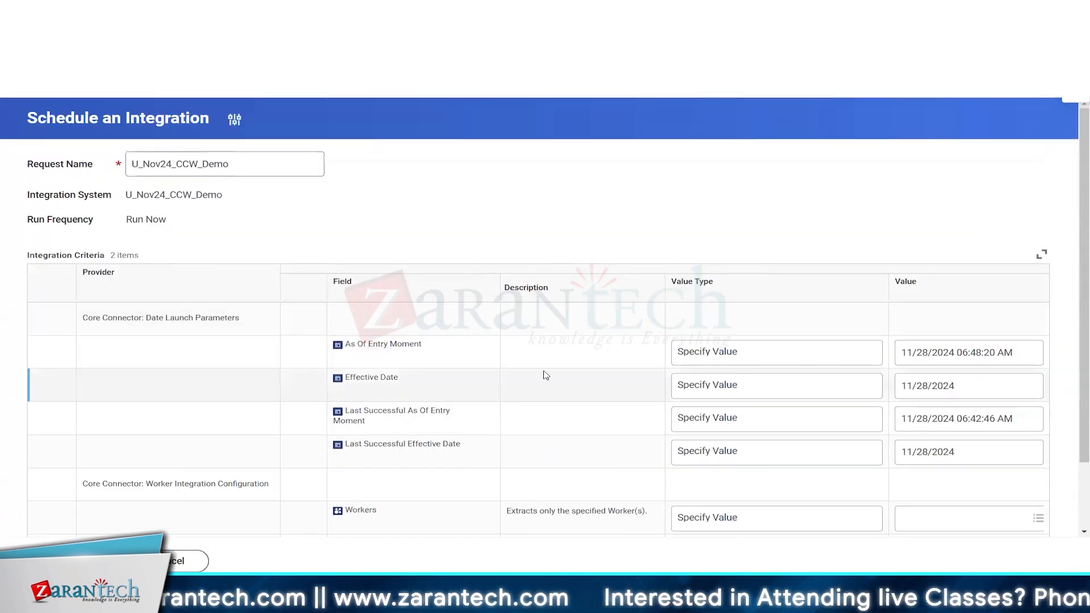
Step: Review the date launch parameters for the new run, comparing the entry moments and effective dates with their last successful counterparts
{"action": "left_click", "coordinate": [576, 357]}
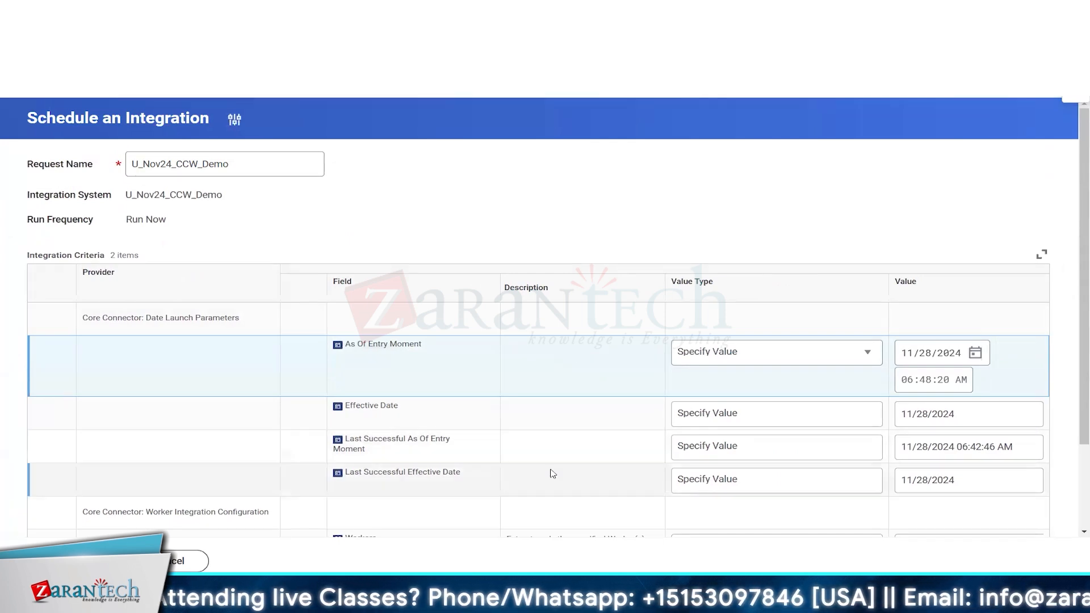
{"action": "double_click", "coordinate": [163, 169]}
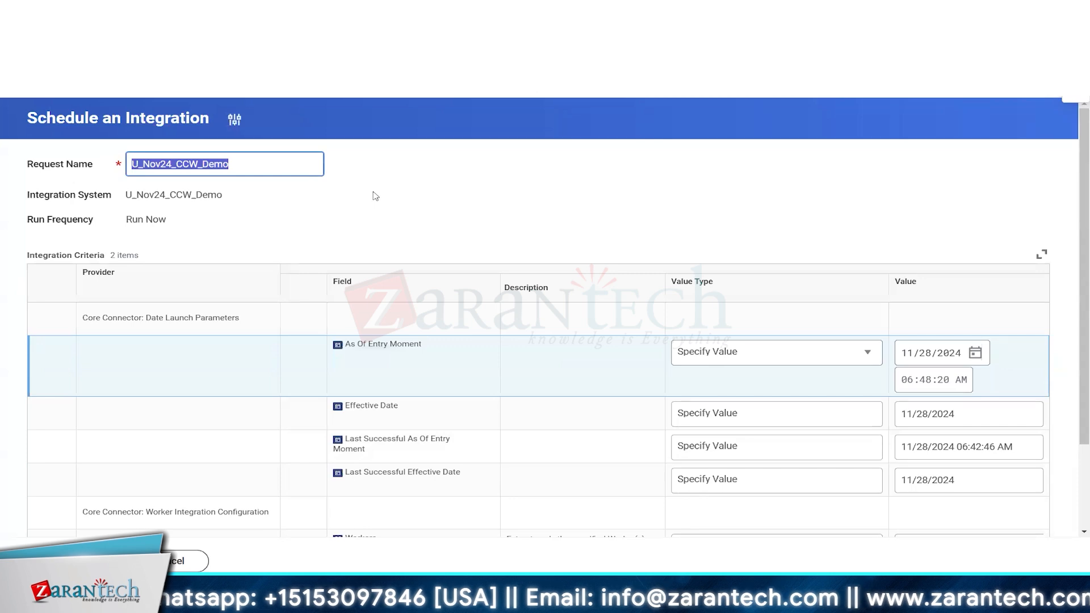
{"action": "left_click", "coordinate": [547, 489]}
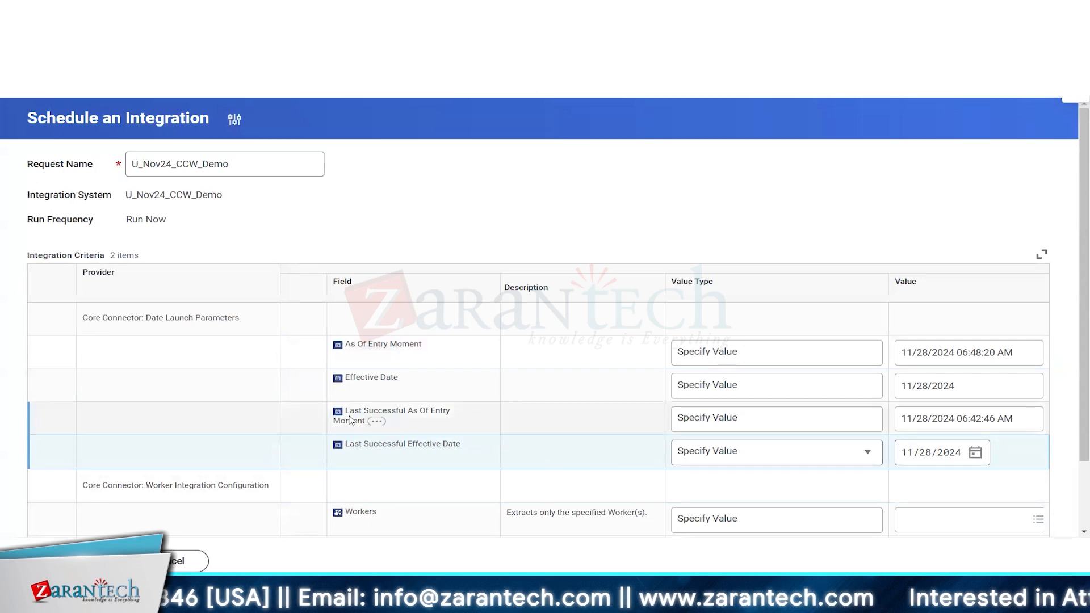
{"action": "left_click_drag", "start_coordinate": [350, 411], "coordinate": [353, 421]}
{"action": "left_click", "coordinate": [488, 425]}
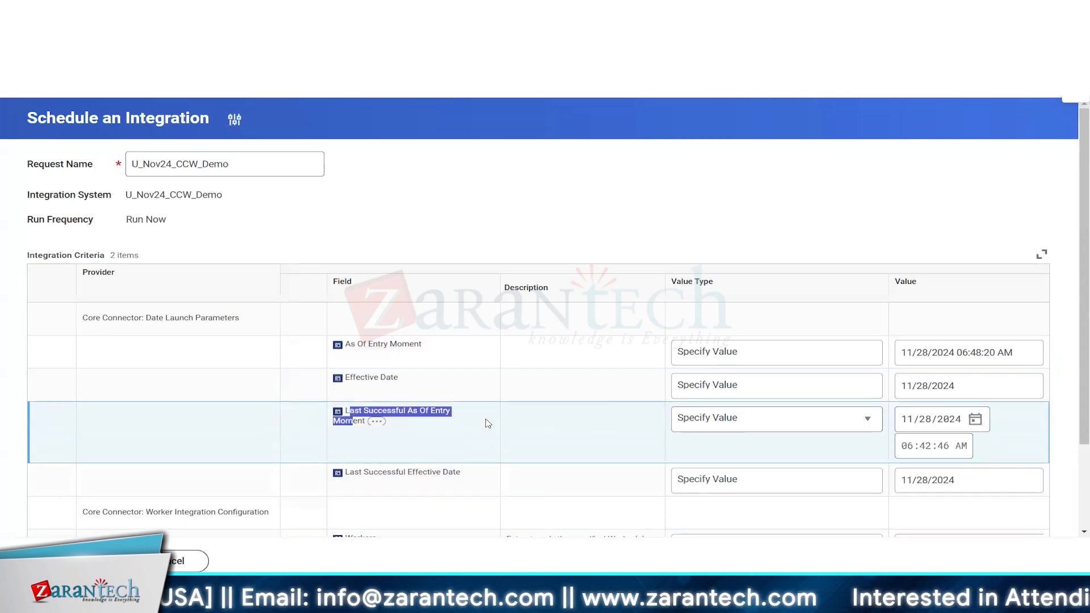
{"action": "left_click", "coordinate": [562, 428]}
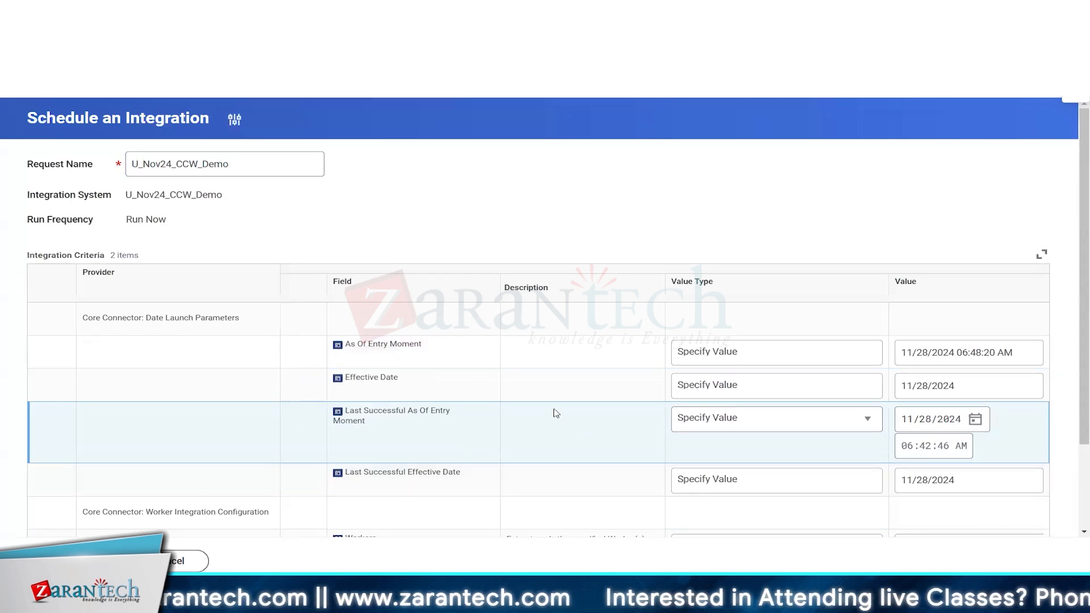
{"action": "left_click", "coordinate": [562, 387]}
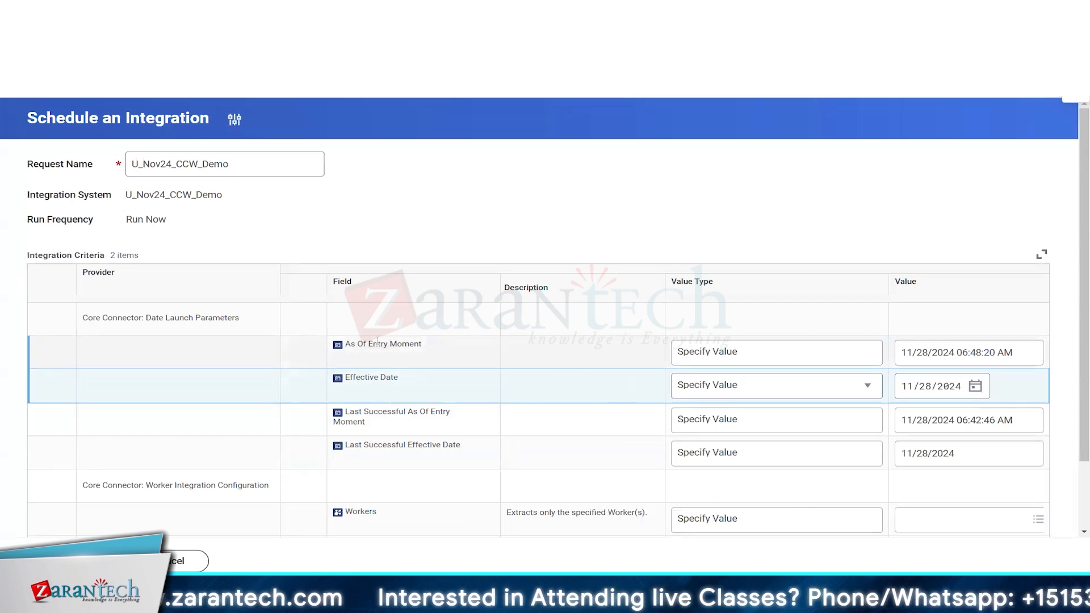
Step: Submit the U_Nov24_CCW_Demo run with the shown launch parameters and refresh the background process until it completes
{"action": "left_click", "coordinate": [427, 343]}
{"action": "left_click", "coordinate": [549, 388]}
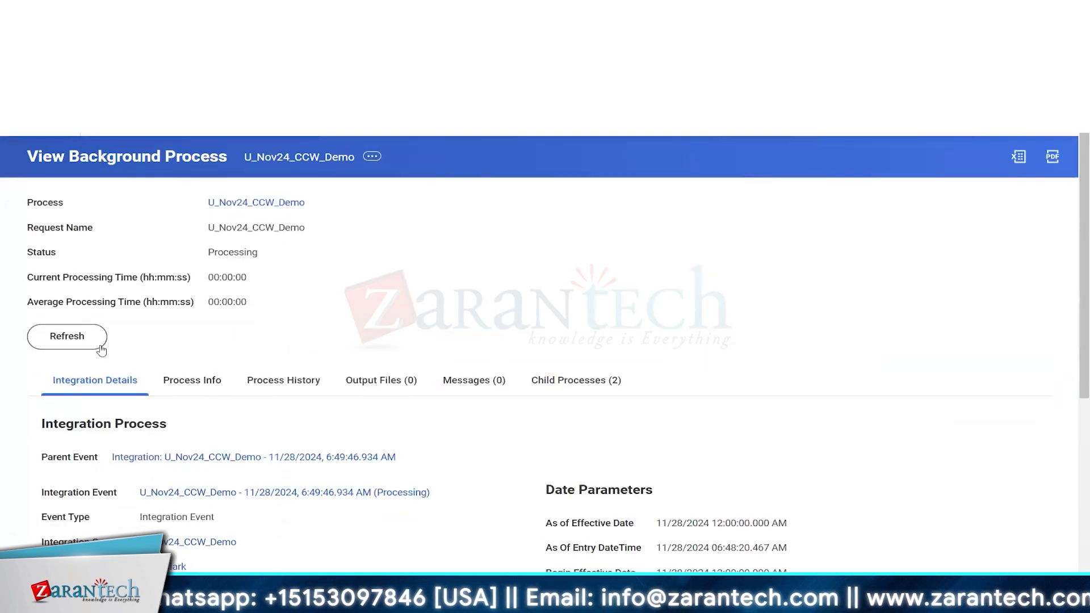
{"action": "left_click", "coordinate": [61, 339]}
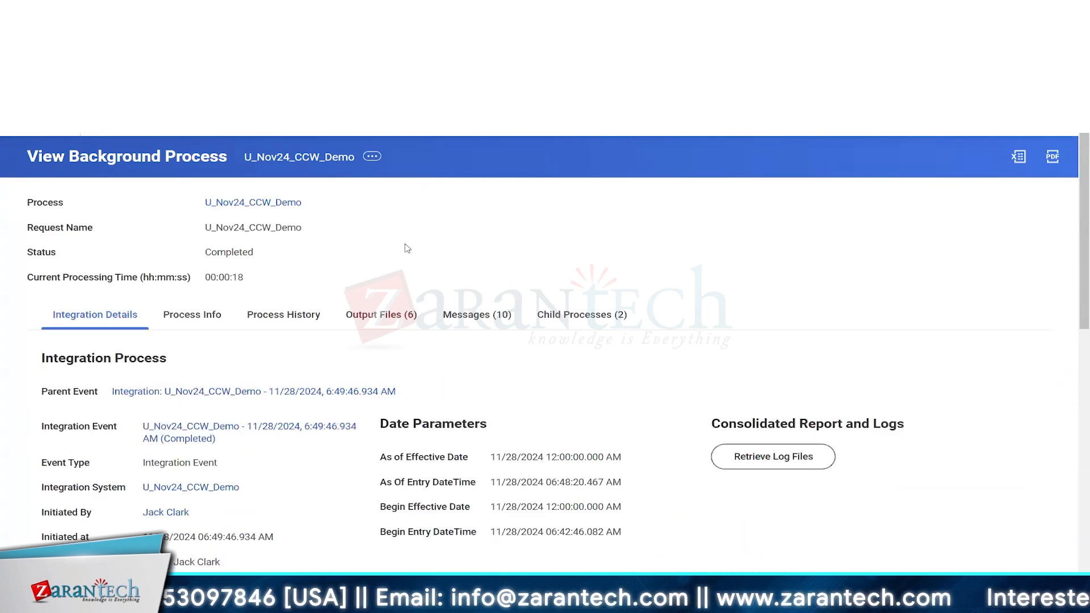
Step: Save output.xml from the completed run's output files as output (2) and open the downloaded file
{"action": "scroll", "coordinate": [389, 247], "scroll_direction": "down", "scroll_amount": 1}
{"action": "left_click", "coordinate": [384, 254]}
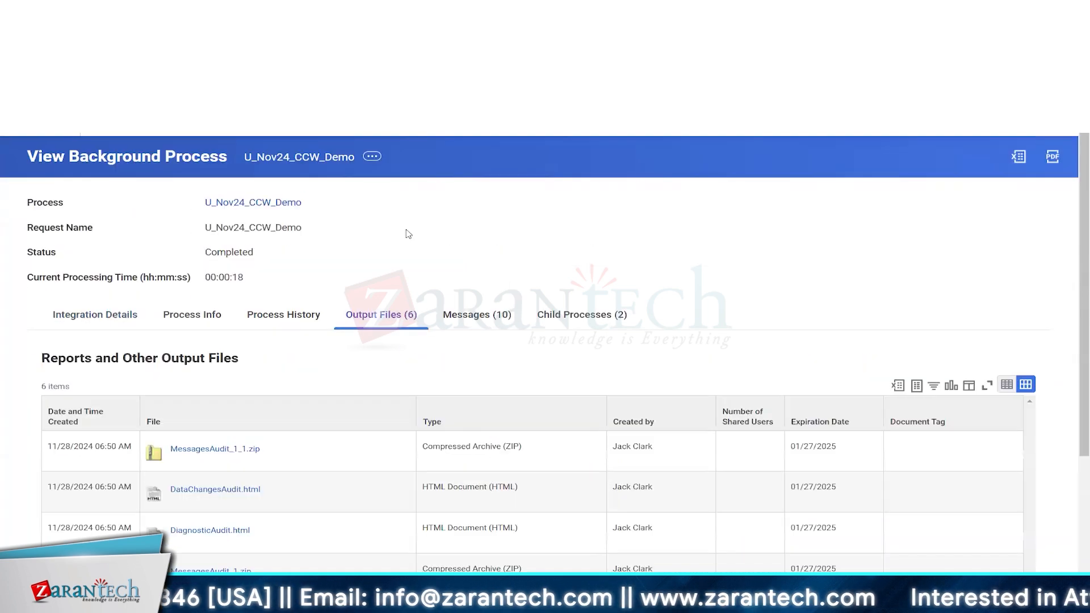
{"action": "scroll", "coordinate": [404, 234], "scroll_direction": "down", "scroll_amount": 3}
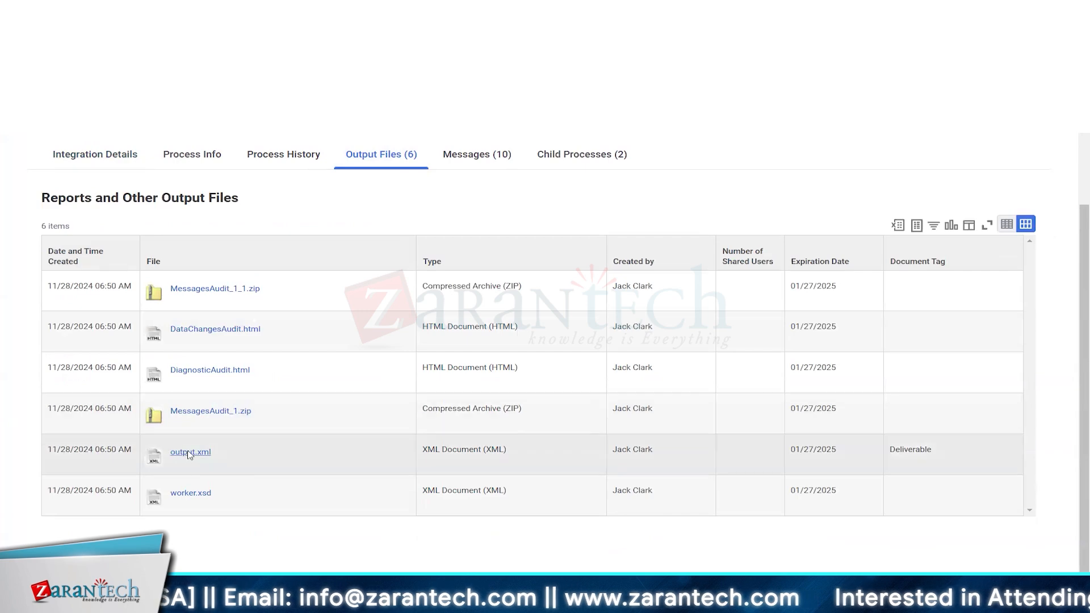
{"action": "left_click", "coordinate": [190, 452]}
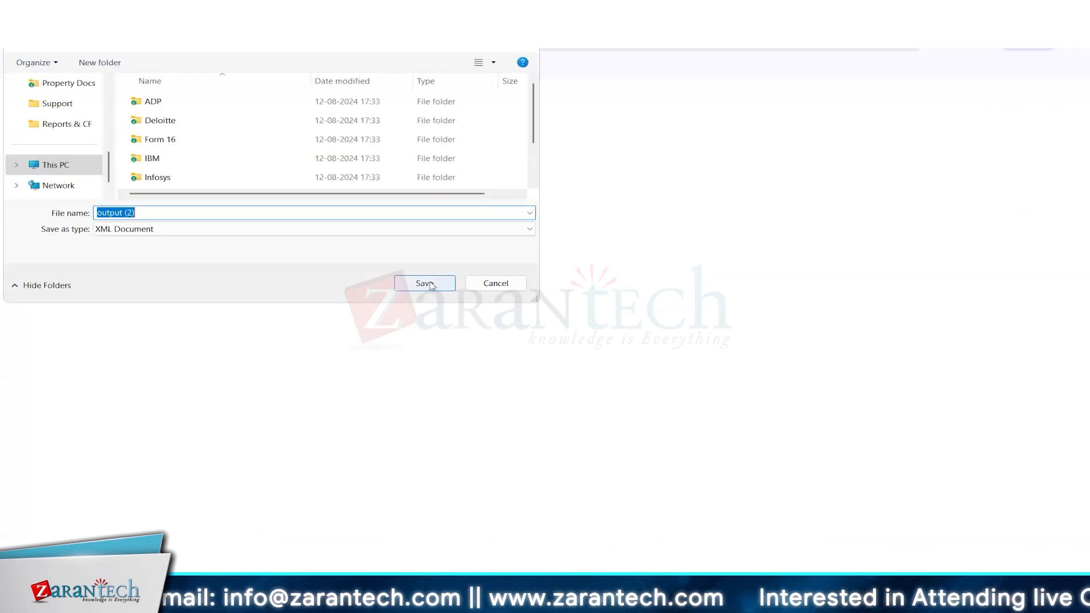
{"action": "left_click", "coordinate": [425, 283]}
{"action": "left_click", "coordinate": [882, 81]}
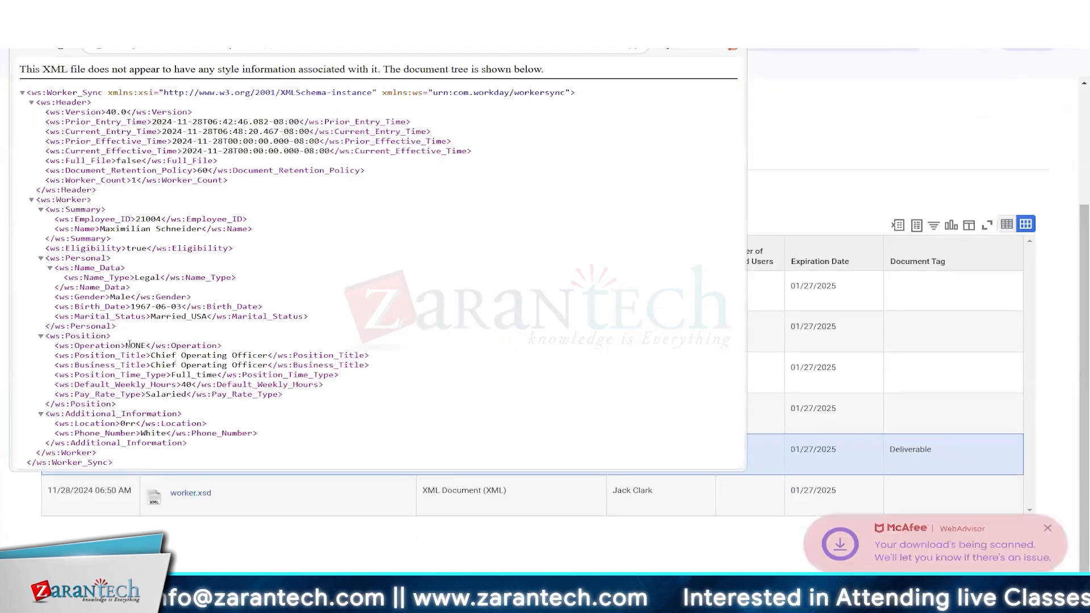
Step: Examine the worker count, worker name and birth date elements in the output XML
{"action": "triple_click", "coordinate": [209, 178]}
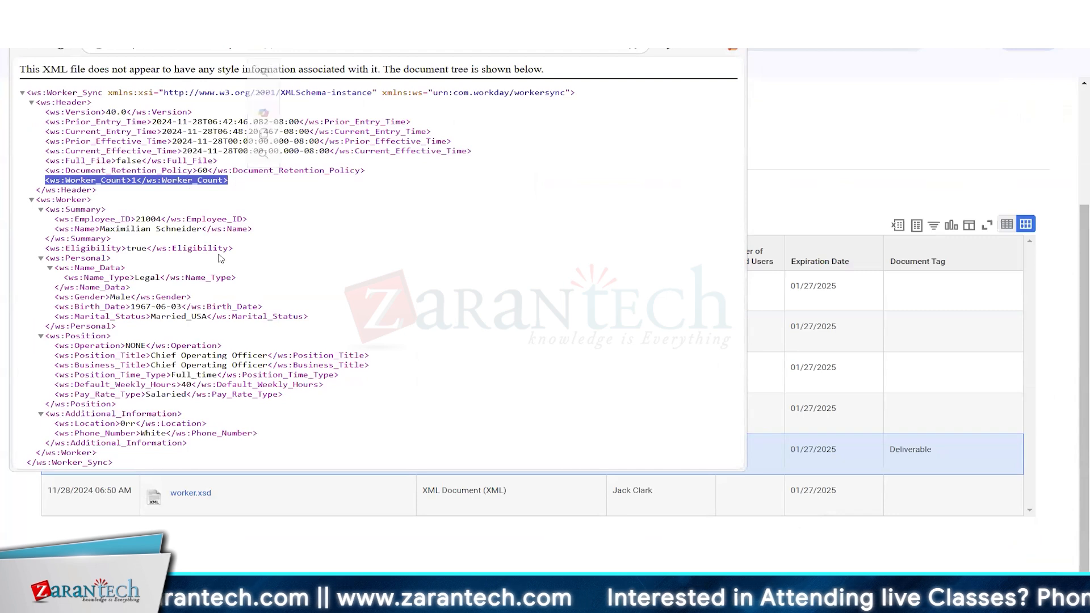
{"action": "left_click_drag", "start_coordinate": [101, 229], "coordinate": [191, 229]}
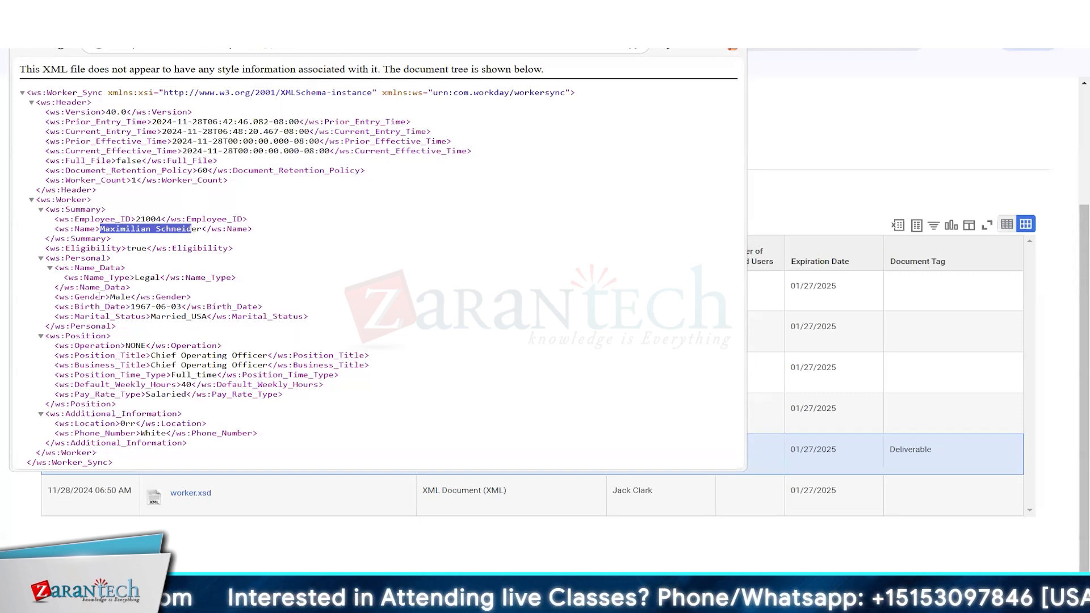
{"action": "left_click", "coordinate": [68, 229]}
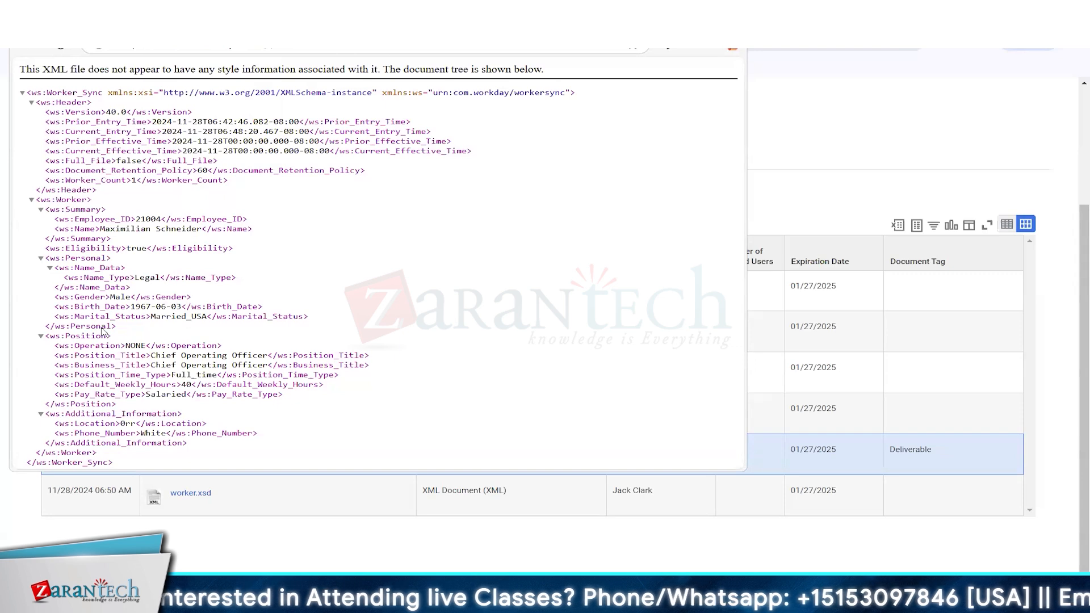
{"action": "left_click_drag", "start_coordinate": [55, 308], "coordinate": [270, 309]}
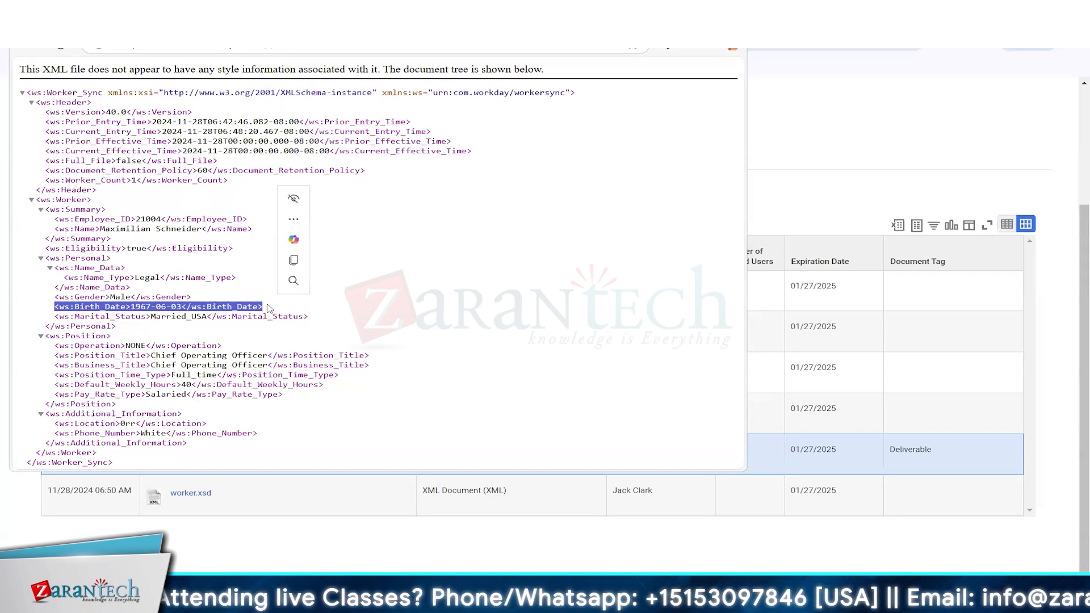
{"action": "left_click", "coordinate": [54, 308]}
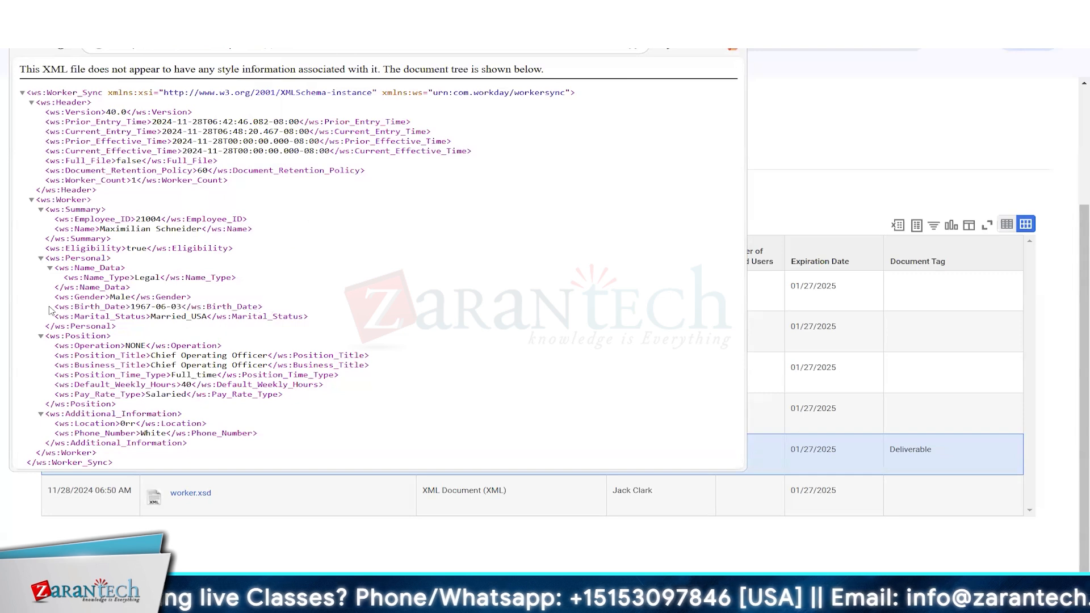
{"action": "left_click", "coordinate": [262, 306], "text": "shift"}
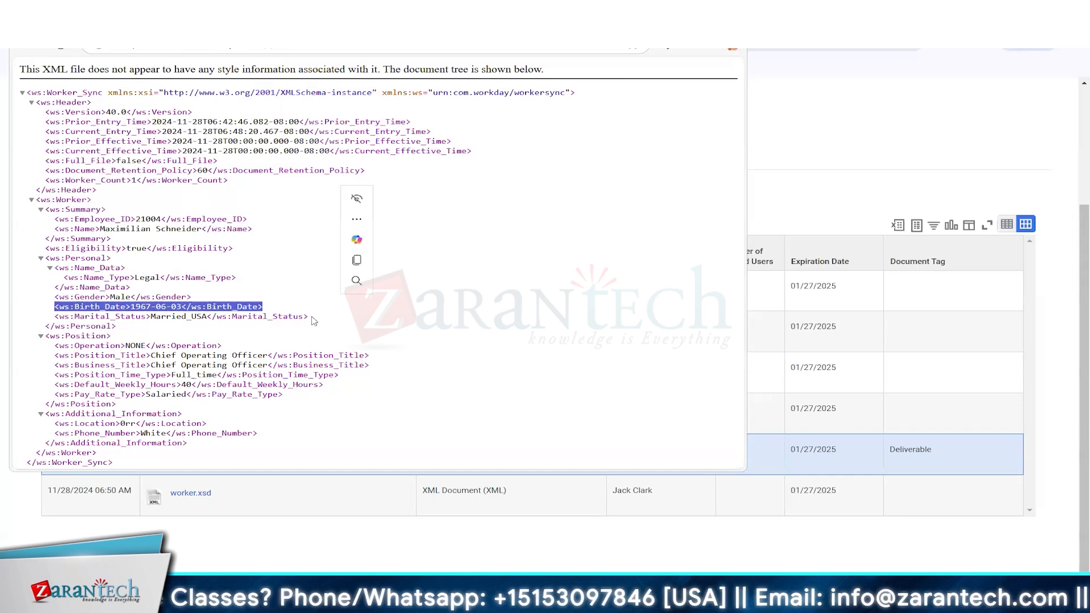
{"action": "left_click", "coordinate": [159, 304]}
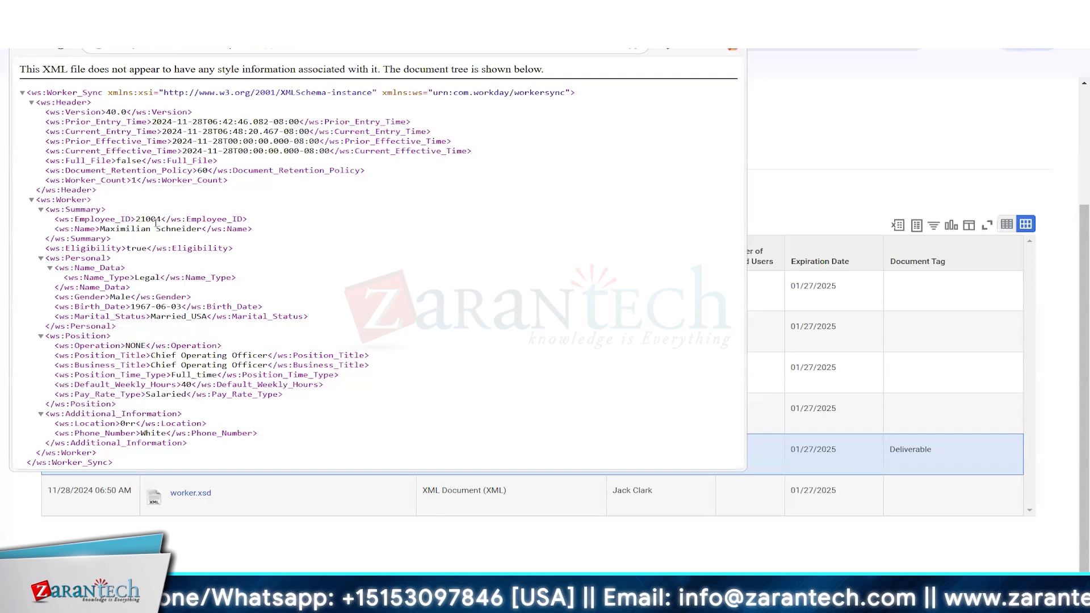
{"action": "triple_click", "coordinate": [122, 229]}
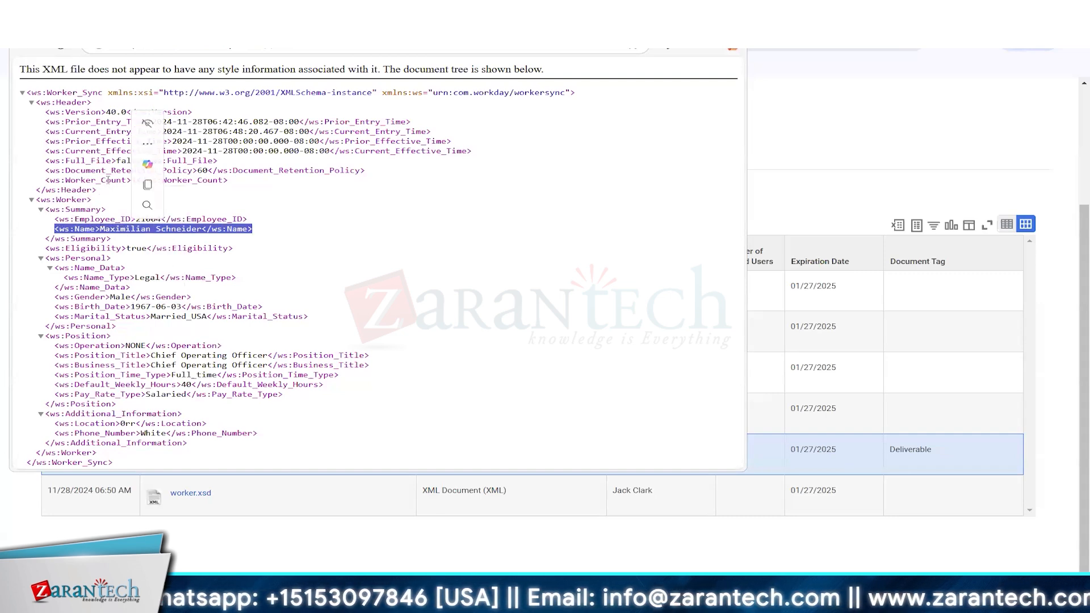
{"action": "left_click", "coordinate": [141, 309]}
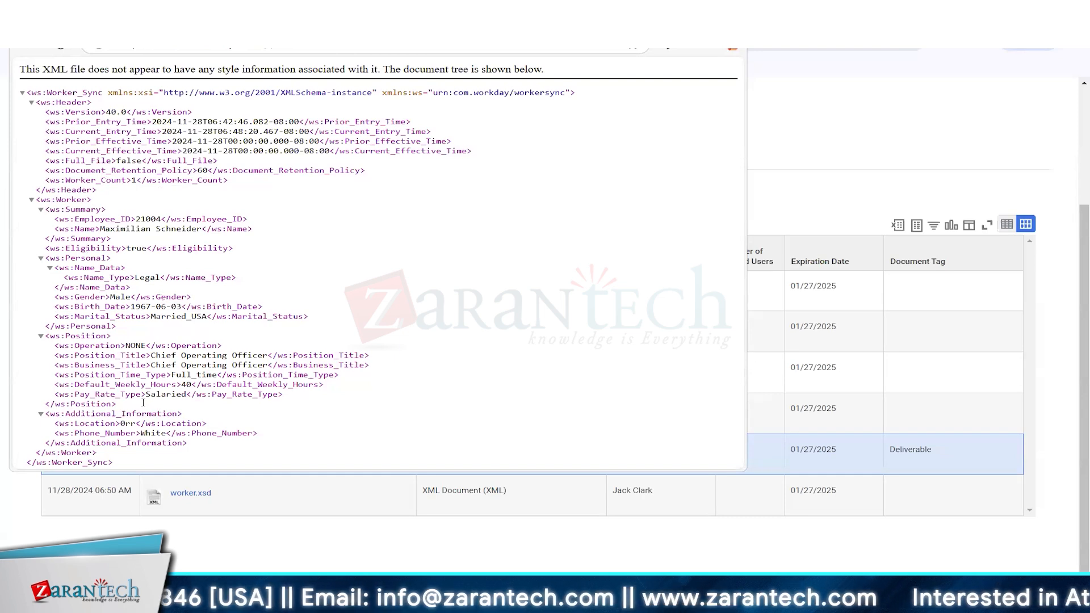
Step: Review the personal, position and additional information data in the XML, checking birth date, marital status and gender, and close the file
{"action": "left_click_drag", "start_coordinate": [82, 262], "coordinate": [196, 449]}
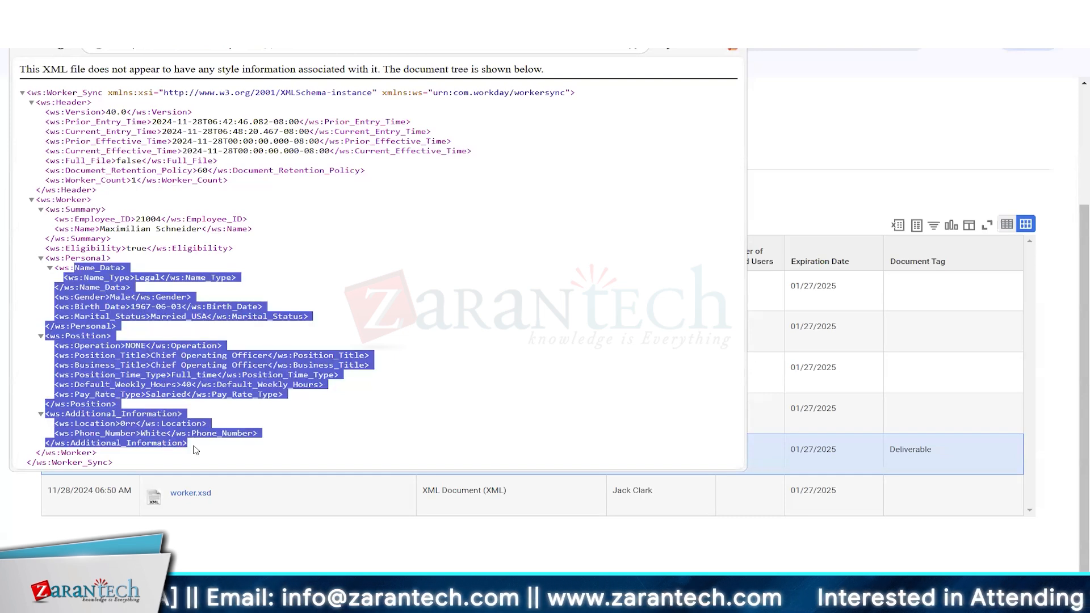
{"action": "left_click", "coordinate": [138, 311]}
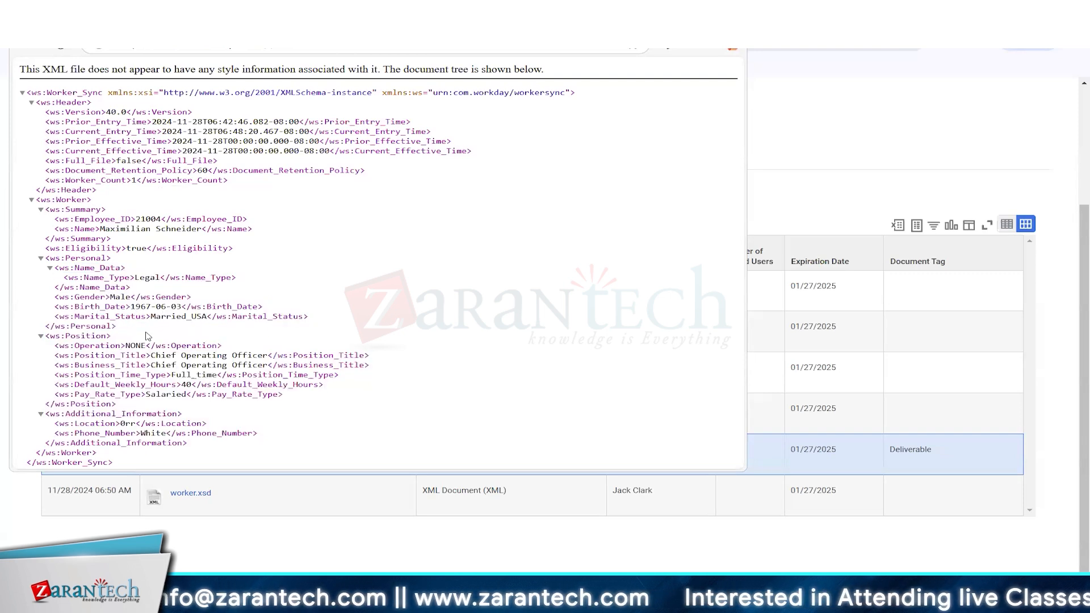
{"action": "left_click_drag", "start_coordinate": [55, 307], "coordinate": [304, 317]}
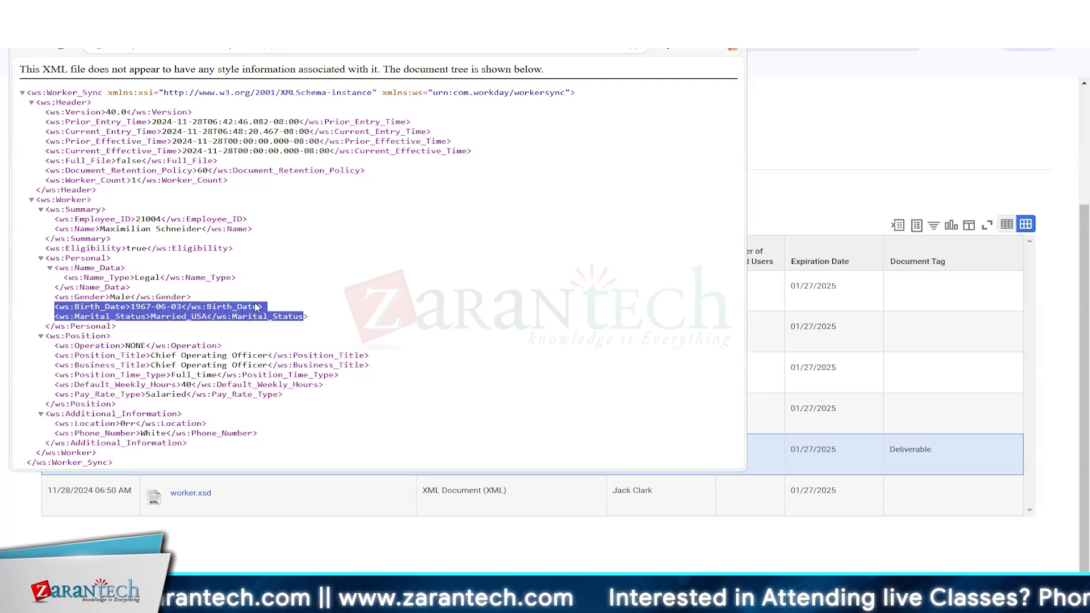
{"action": "left_click", "coordinate": [369, 235]}
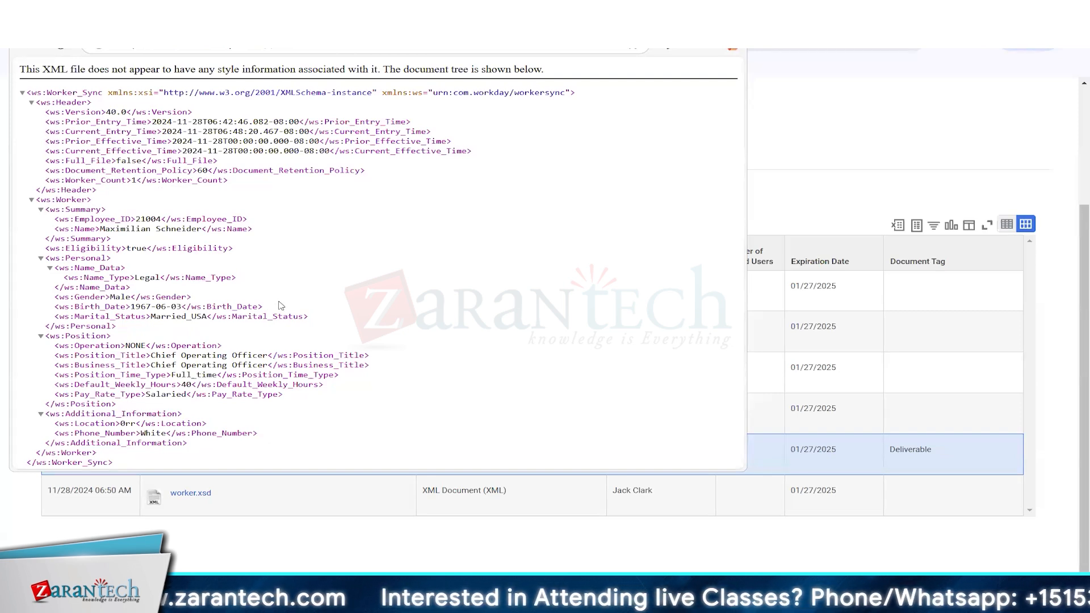
{"action": "left_click_drag", "start_coordinate": [55, 299], "coordinate": [246, 301]}
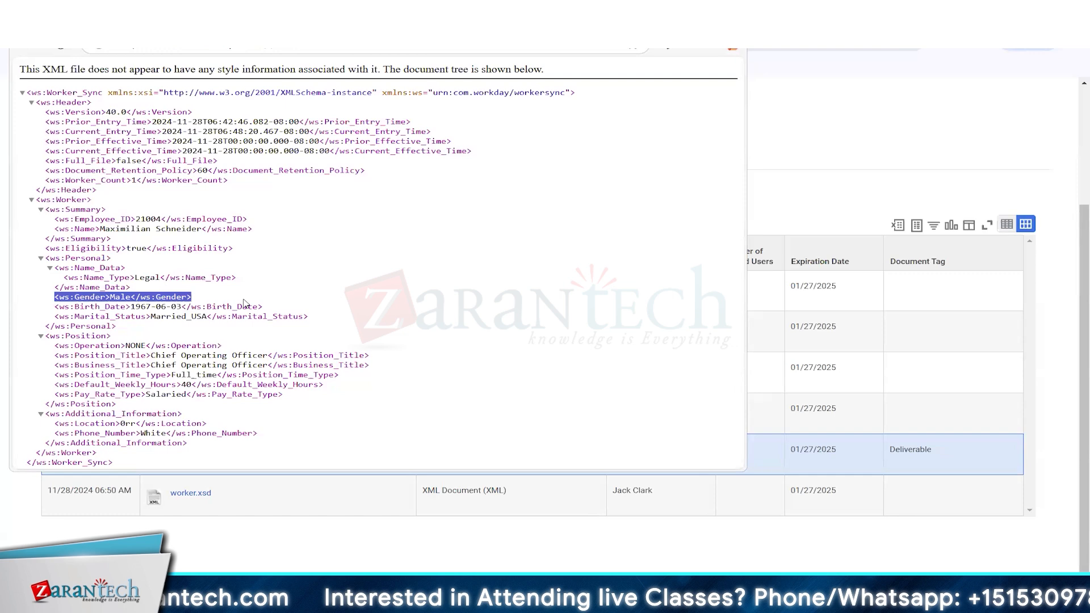
{"action": "left_click", "coordinate": [106, 308]}
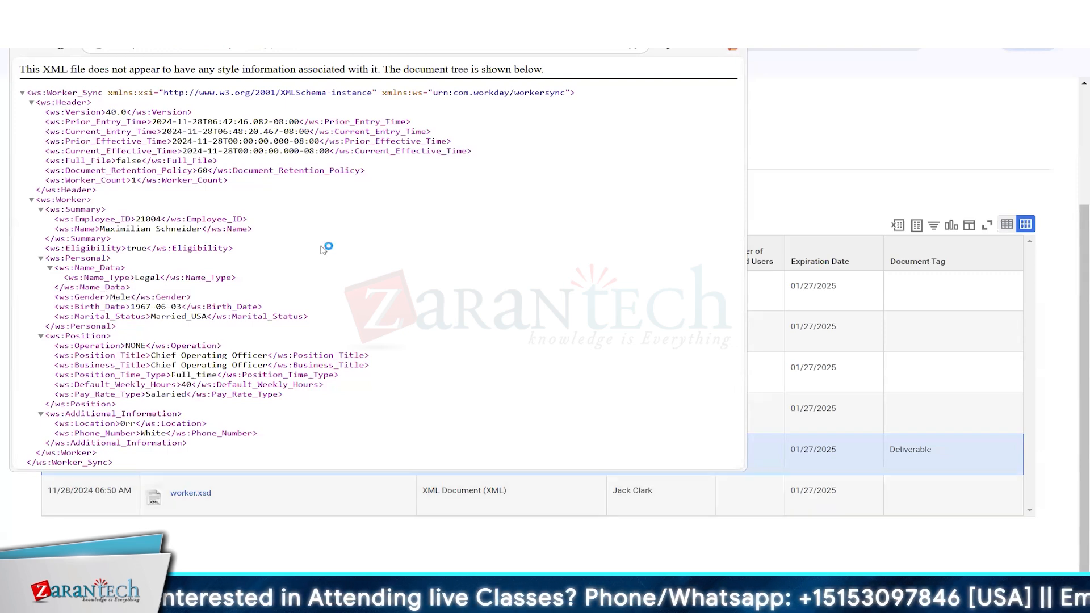
{"action": "key", "text": "Escape"}
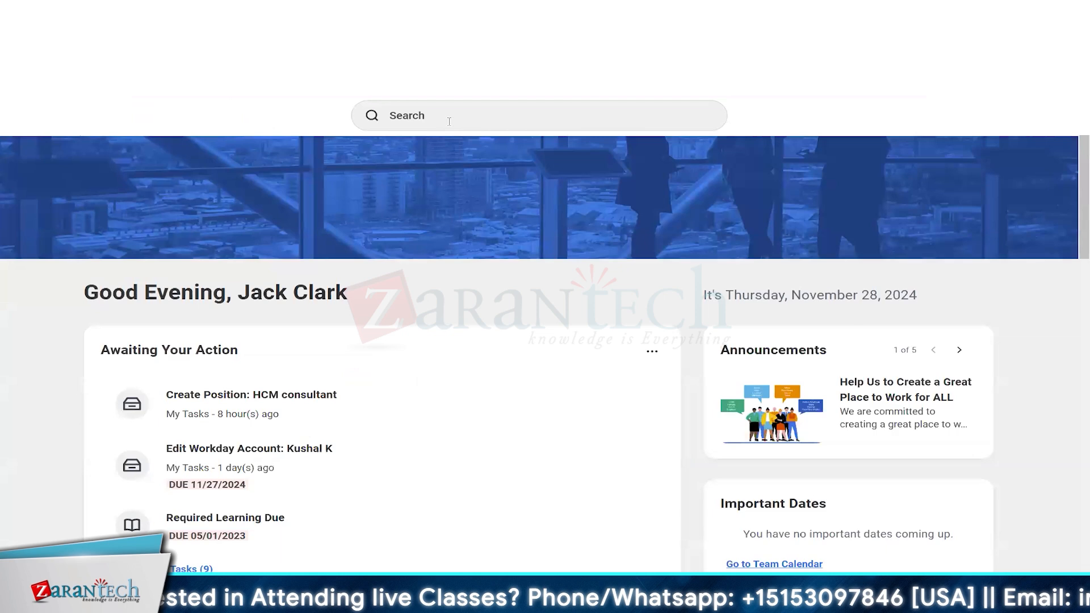
Step: Search for intsys: u_nov24, open the U_Nov24_CCW_Demo integration system and bring up its Configure Integration Attributes page
{"action": "left_click", "coordinate": [448, 121]}
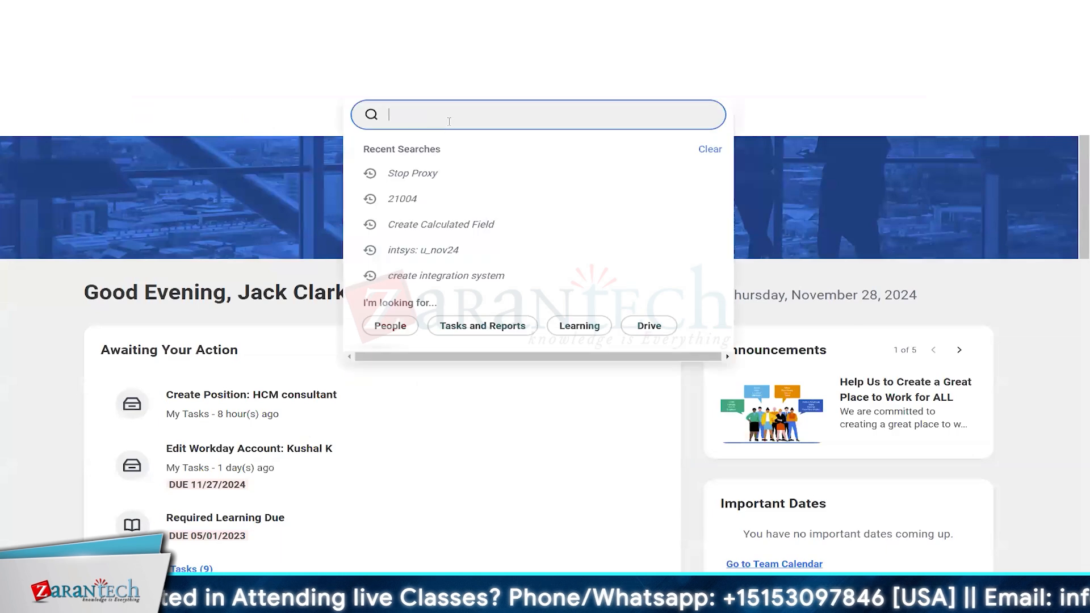
{"action": "left_click", "coordinate": [423, 250]}
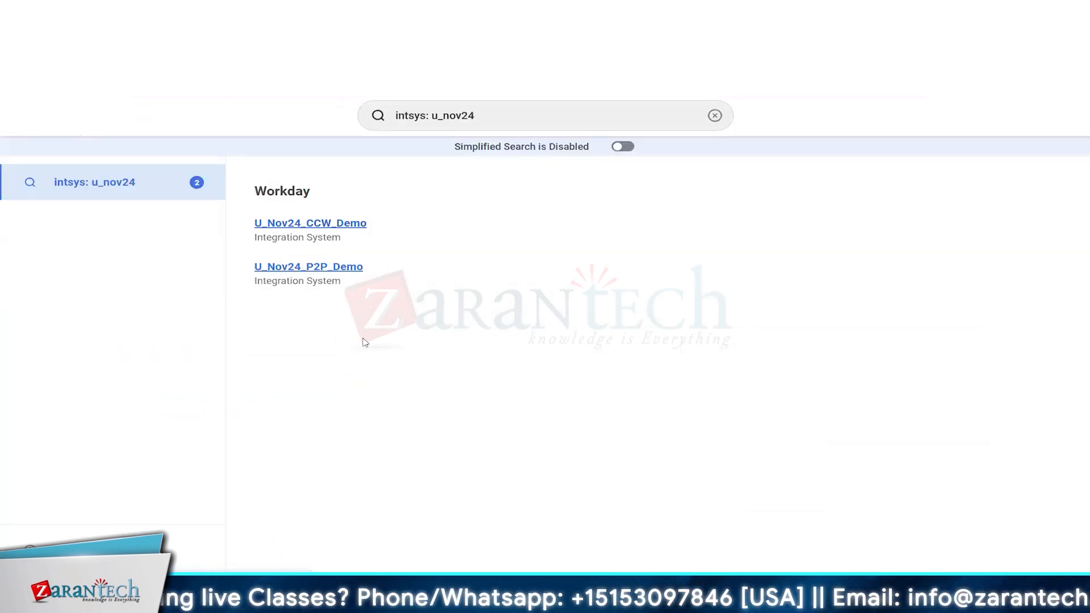
{"action": "left_click", "coordinate": [311, 223]}
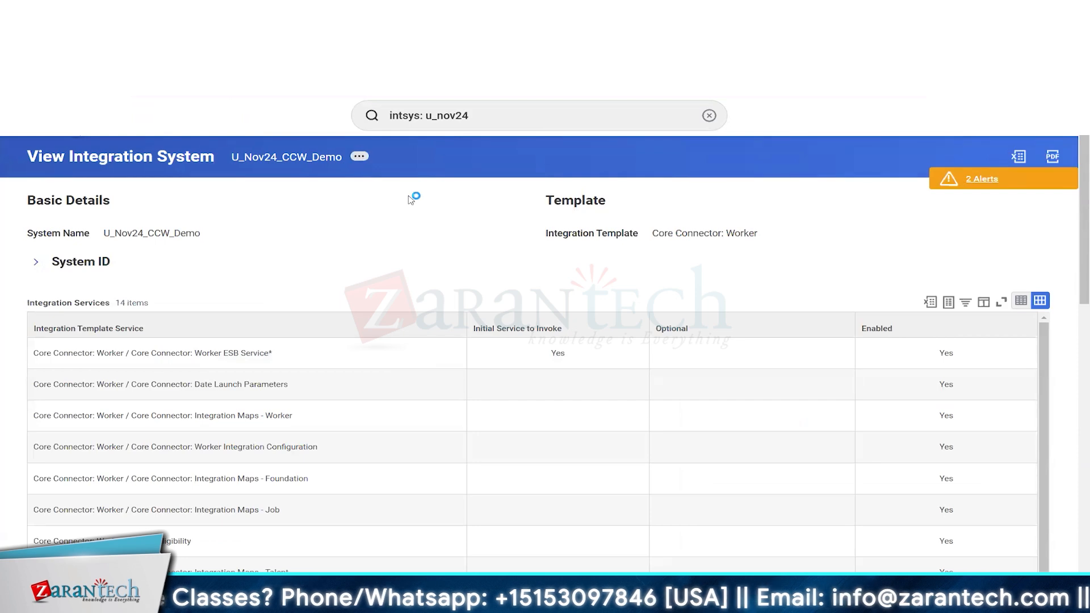
{"action": "left_click", "coordinate": [359, 157]}
{"action": "mouse_move", "coordinate": [450, 203]}
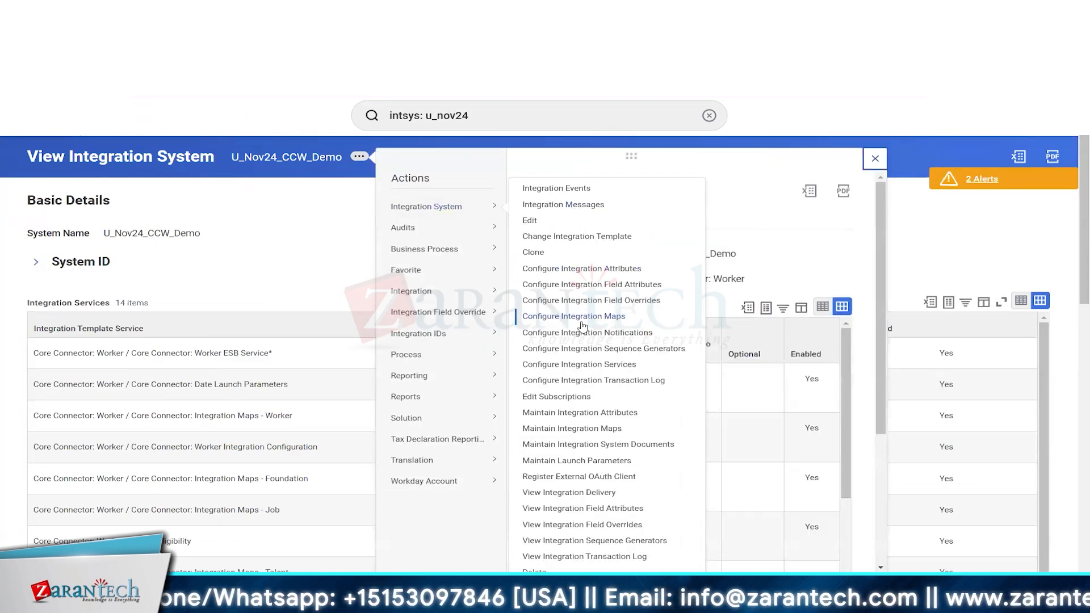
{"action": "left_click", "coordinate": [581, 269]}
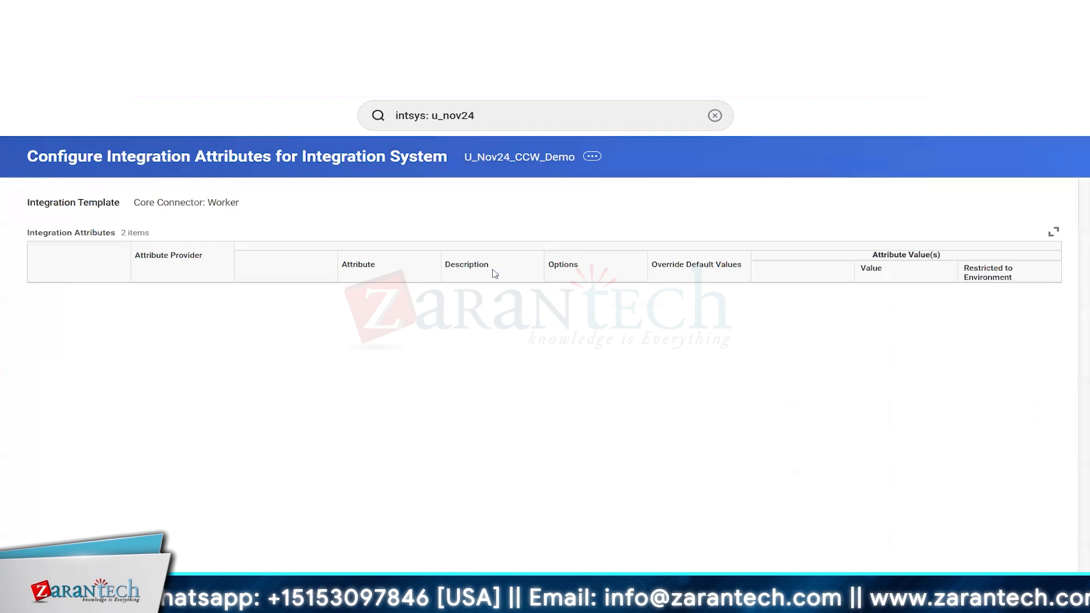
Step: Add a value for the Include Prior Values integration attribute and enable its checkbox
{"action": "scroll", "coordinate": [431, 295], "scroll_direction": "down", "scroll_amount": 10}
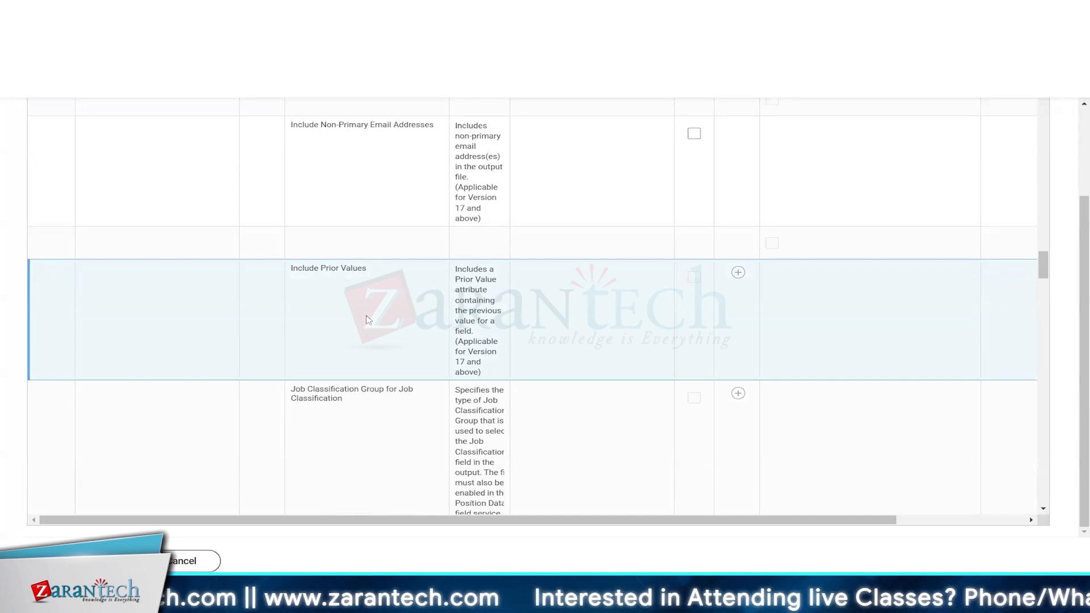
{"action": "left_click", "coordinate": [738, 273]}
{"action": "left_click", "coordinate": [771, 398]}
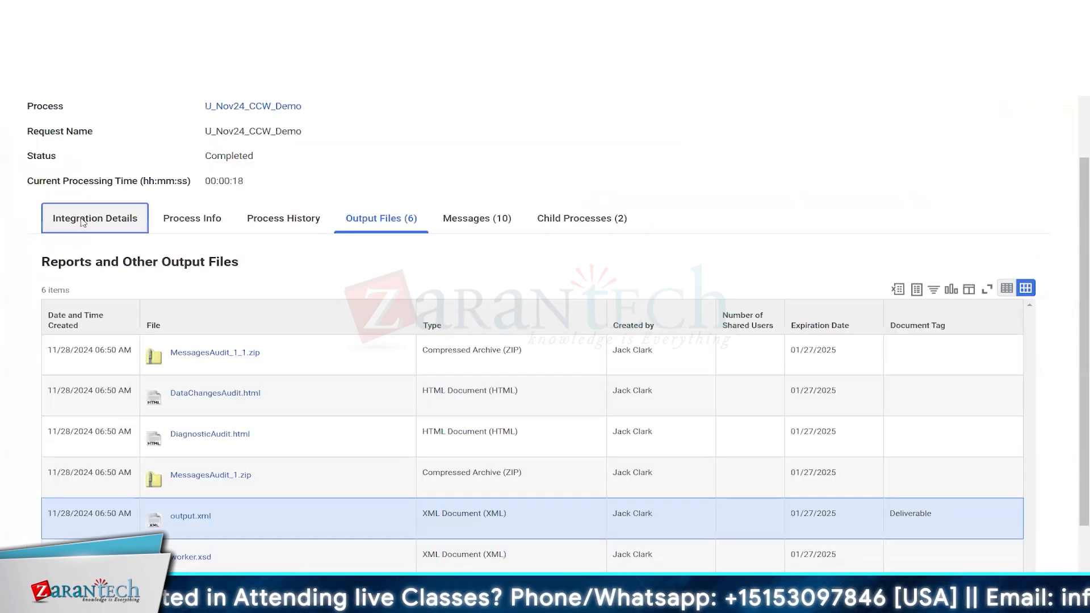
Step: Open the completed run's integration details and examine its child processes
{"action": "left_click", "coordinate": [83, 223]}
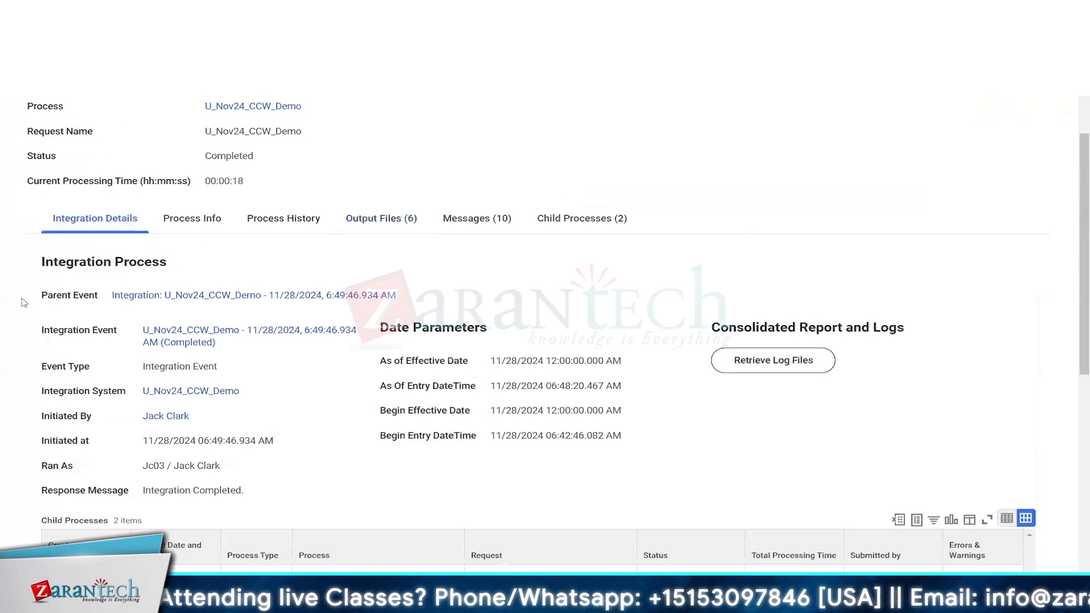
{"action": "scroll", "coordinate": [24, 302], "scroll_direction": "down", "scroll_amount": 6}
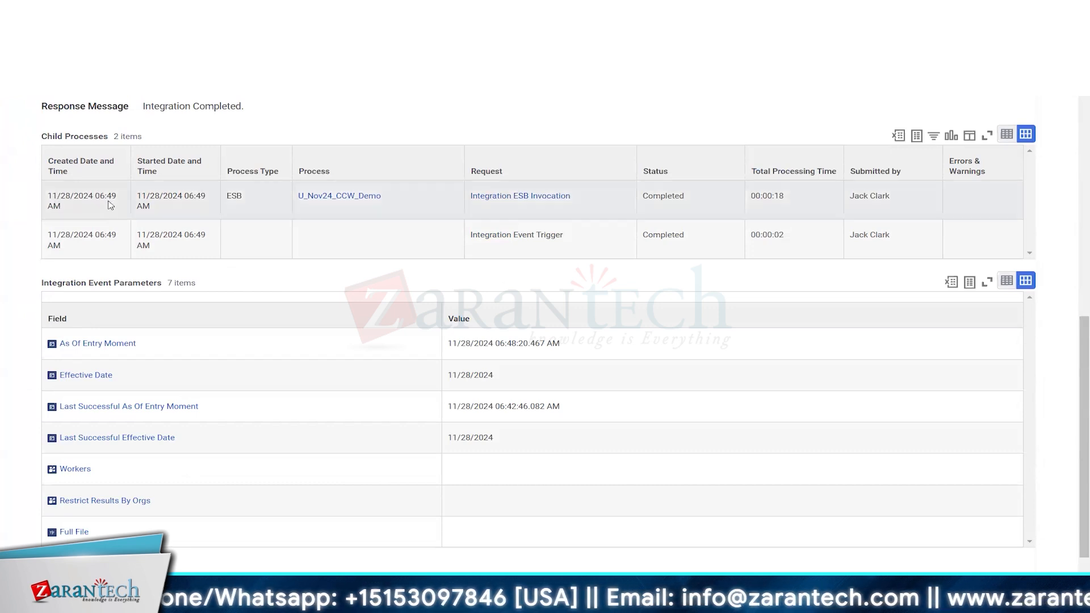
{"action": "triple_click", "coordinate": [60, 204]}
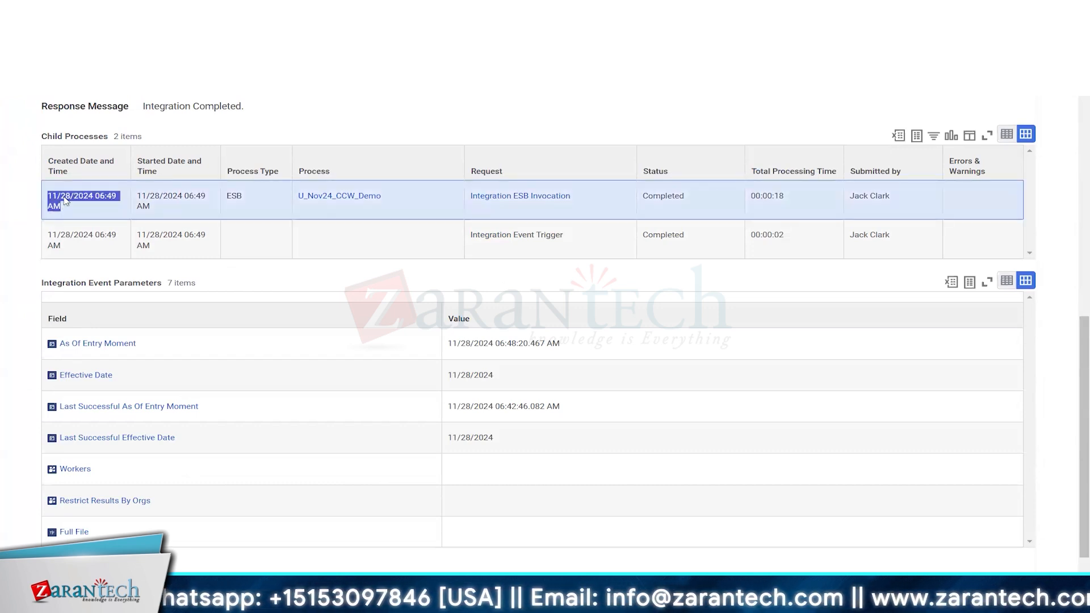
{"action": "left_click", "coordinate": [26, 217]}
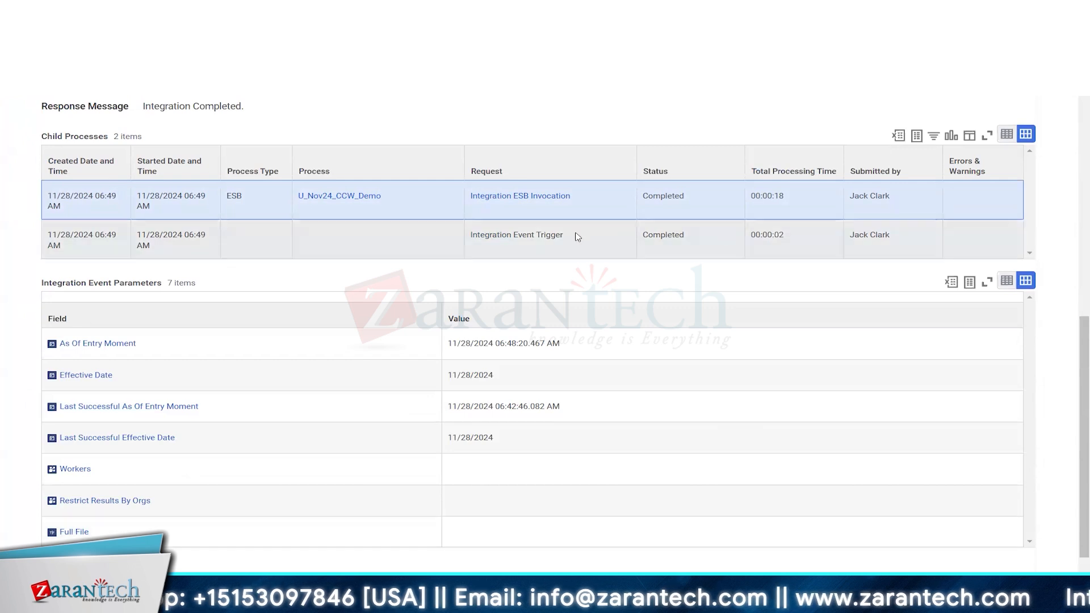
{"action": "left_click", "coordinate": [408, 251]}
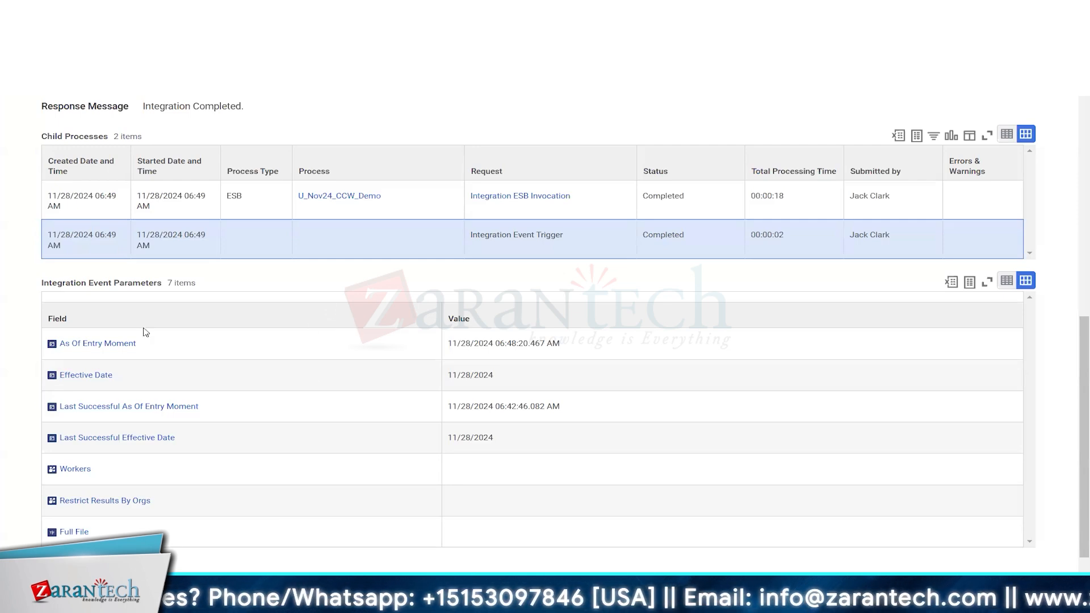
Step: Review the completed run's date parameters and its integration event parameters
{"action": "scroll", "coordinate": [141, 331], "scroll_direction": "up", "scroll_amount": 5}
{"action": "scroll", "coordinate": [142, 331], "scroll_direction": "up", "scroll_amount": 2}
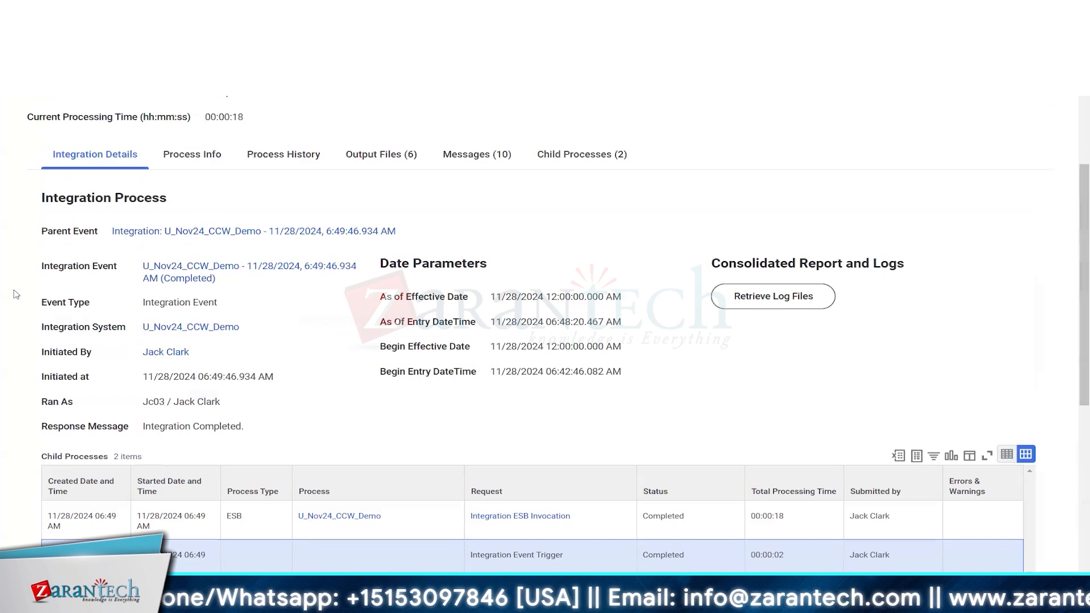
{"action": "scroll", "coordinate": [360, 407], "scroll_direction": "down", "scroll_amount": 9}
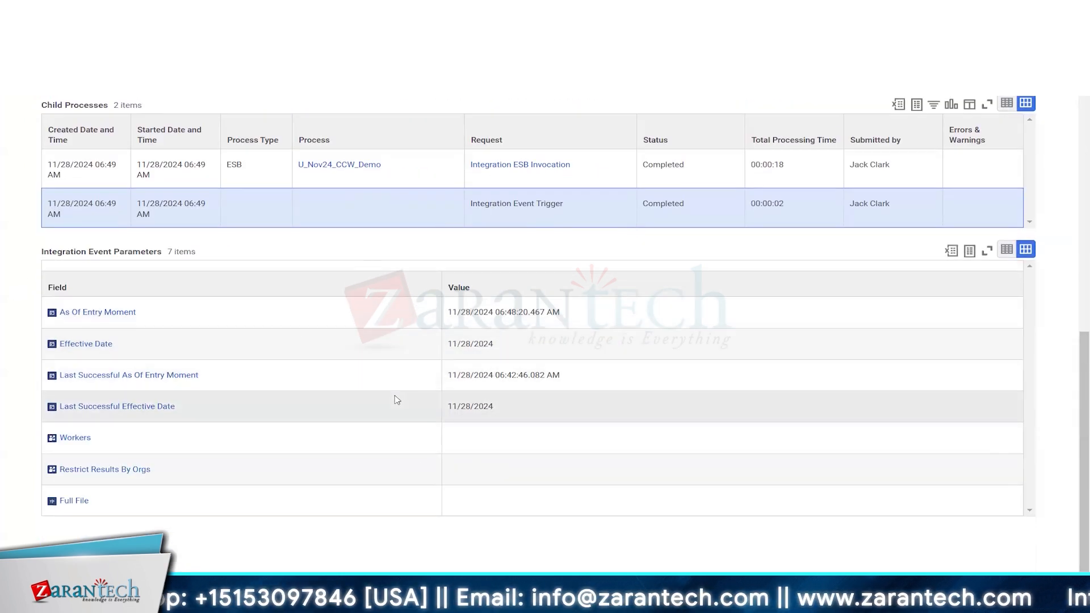
{"action": "scroll", "coordinate": [414, 382], "scroll_direction": "up", "scroll_amount": 5}
{"action": "scroll", "coordinate": [273, 302], "scroll_direction": "down", "scroll_amount": 3}
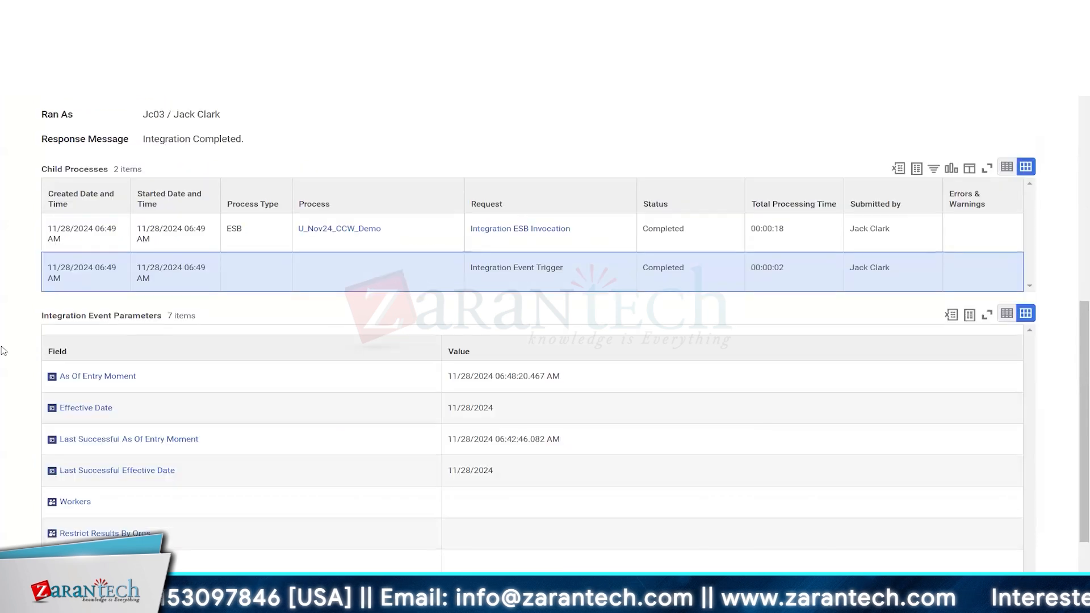
{"action": "scroll", "coordinate": [11, 351], "scroll_direction": "down", "scroll_amount": 2}
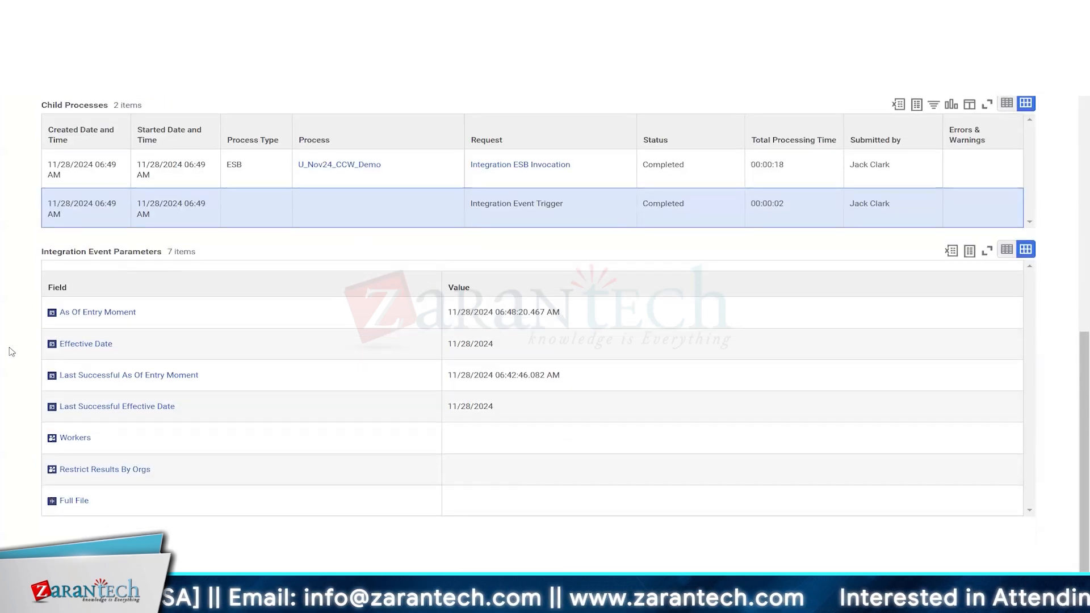
{"action": "scroll", "coordinate": [12, 351], "scroll_direction": "up", "scroll_amount": 10}
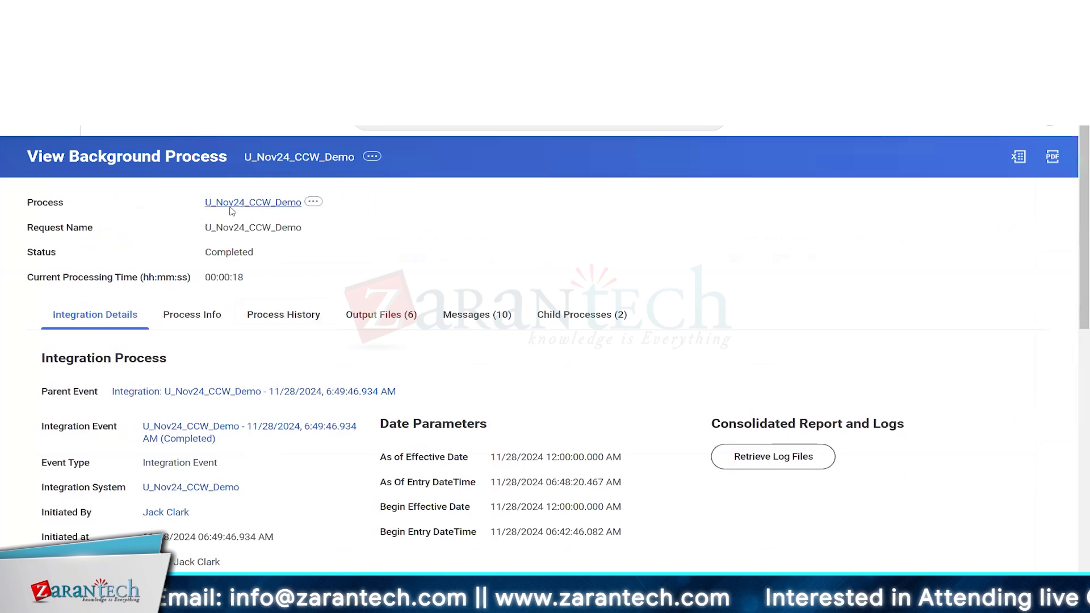
{"action": "scroll", "coordinate": [607, 396], "scroll_direction": "down", "scroll_amount": 10}
{"action": "scroll", "coordinate": [568, 407], "scroll_direction": "down", "scroll_amount": 1}
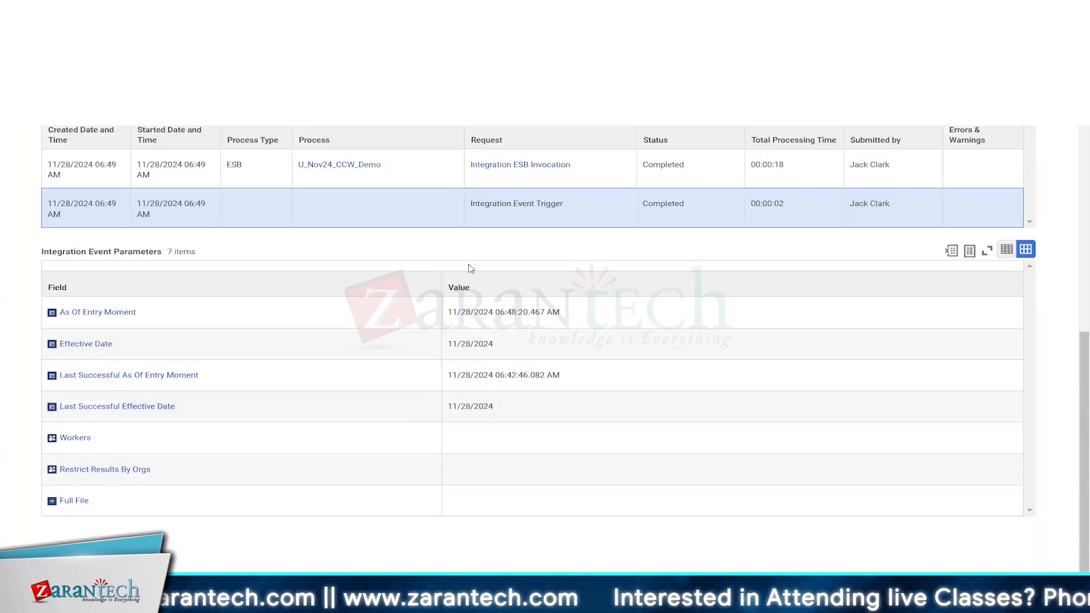
Step: Look over the integration system's custom services and integration attributes, and return to the completed background process
{"action": "key", "text": "ctrl+Tab"}
{"action": "scroll", "coordinate": [24, 376], "scroll_direction": "down", "scroll_amount": 10}
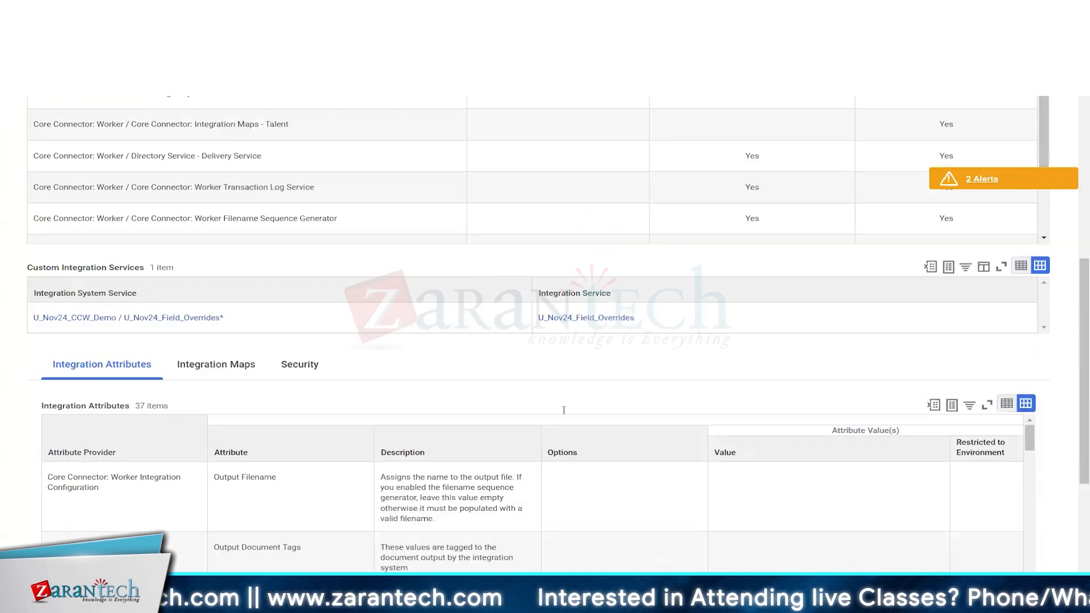
{"action": "key", "text": "ctrl+shift+Tab"}
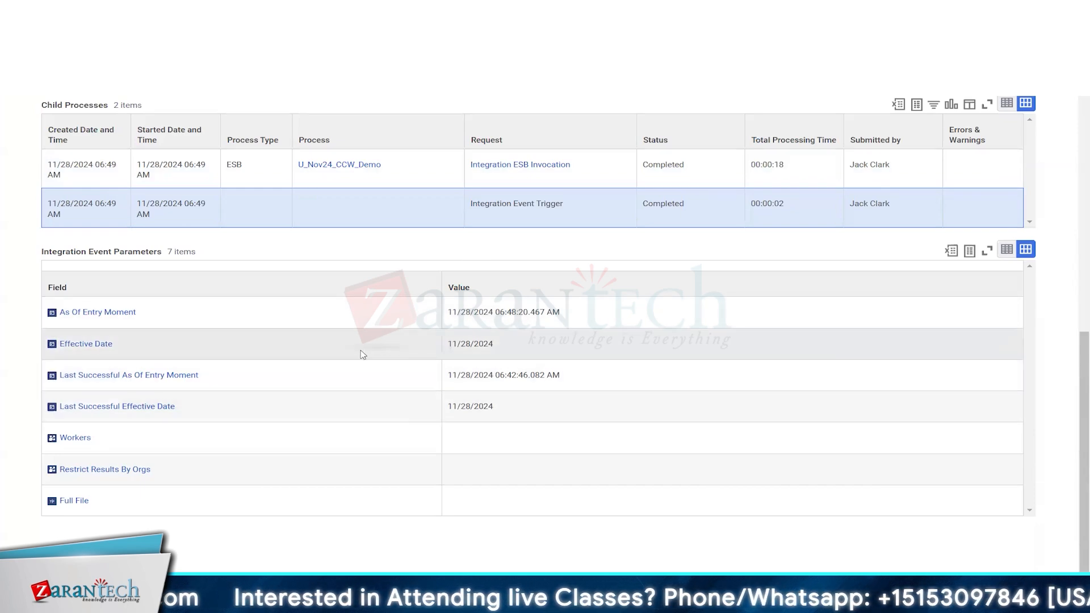
Step: Relaunch the U_Nov24_CCW_Demo integration event with the same launch parameters as the completed run
{"action": "scroll", "coordinate": [11, 239], "scroll_direction": "up", "scroll_amount": 5}
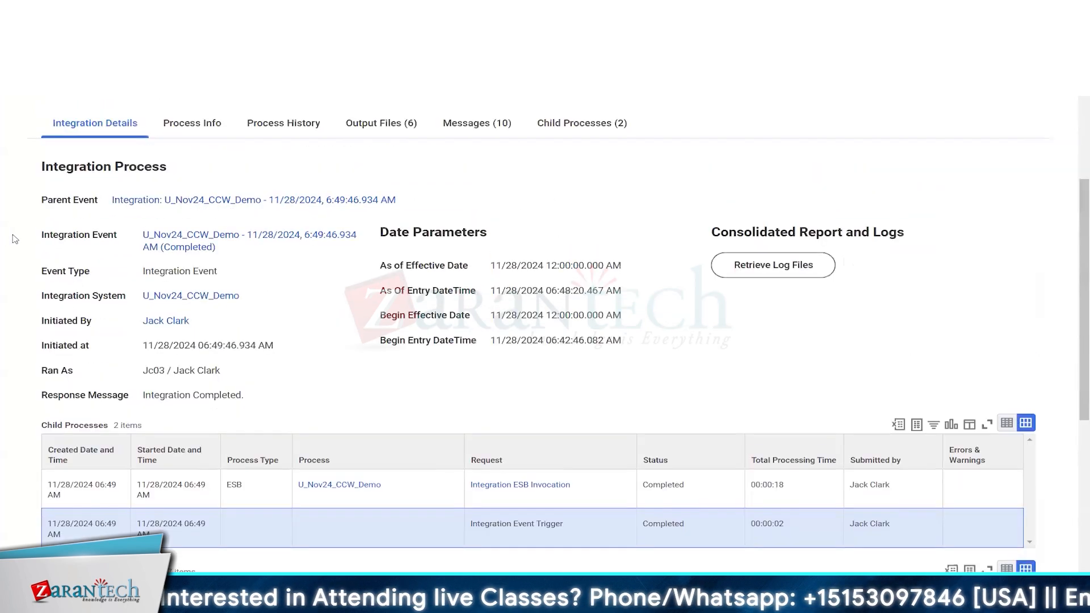
{"action": "scroll", "coordinate": [15, 239], "scroll_direction": "up", "scroll_amount": 1}
{"action": "left_click_drag", "start_coordinate": [42, 299], "coordinate": [118, 301]}
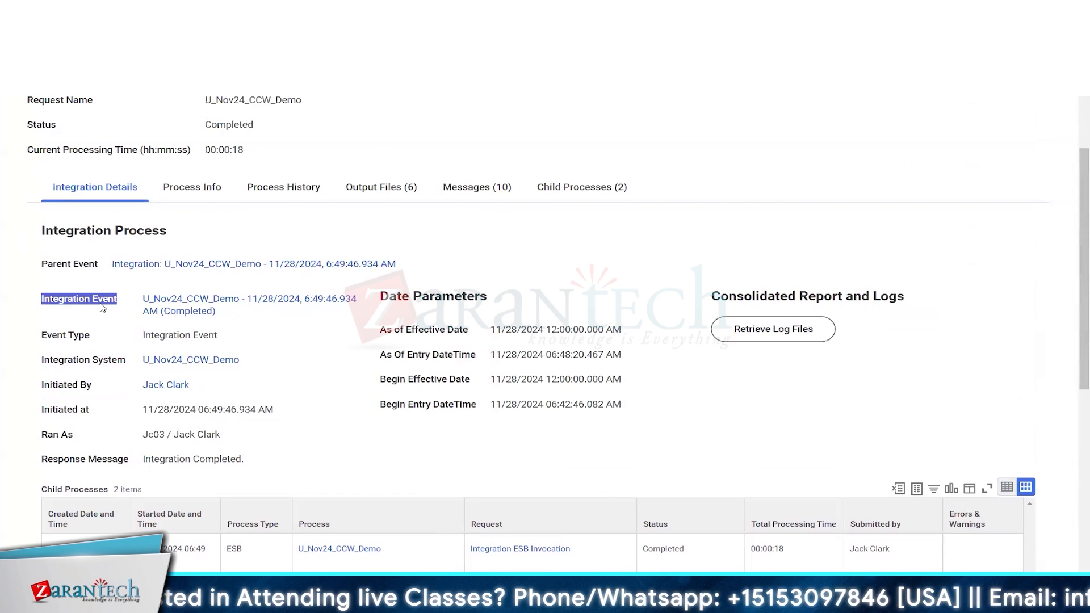
{"action": "left_click", "coordinate": [82, 305]}
{"action": "mouse_move", "coordinate": [226, 313]}
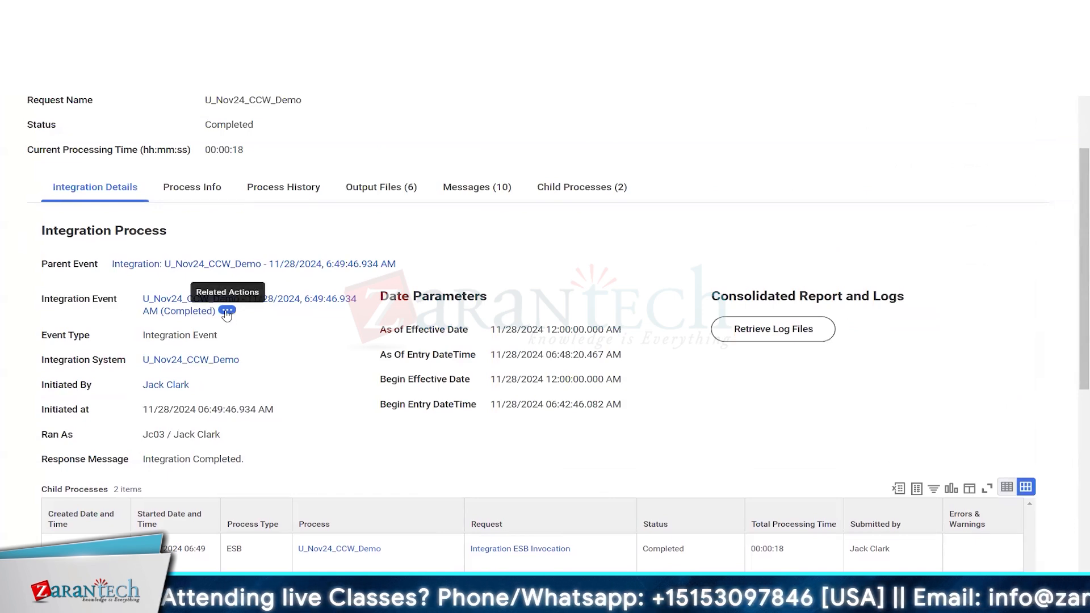
{"action": "left_click", "coordinate": [226, 312]}
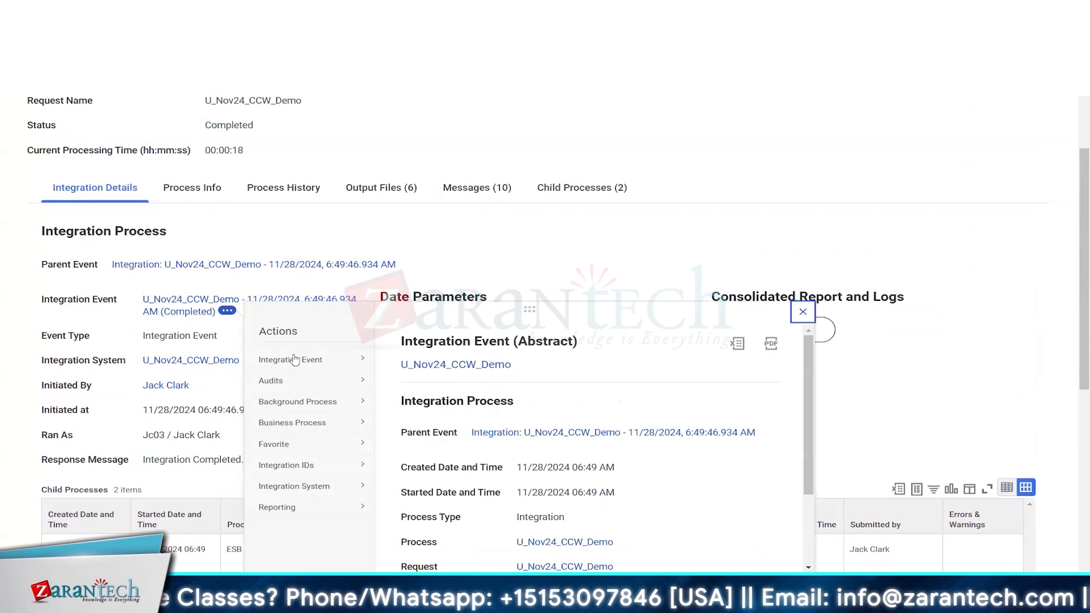
{"action": "mouse_move", "coordinate": [295, 364]}
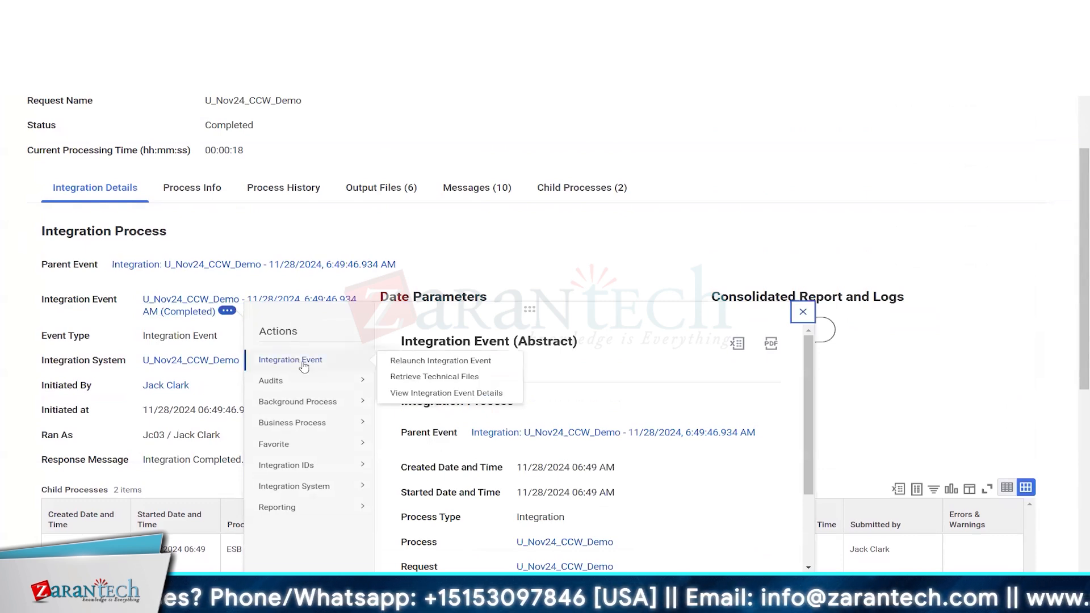
{"action": "left_click", "coordinate": [440, 362]}
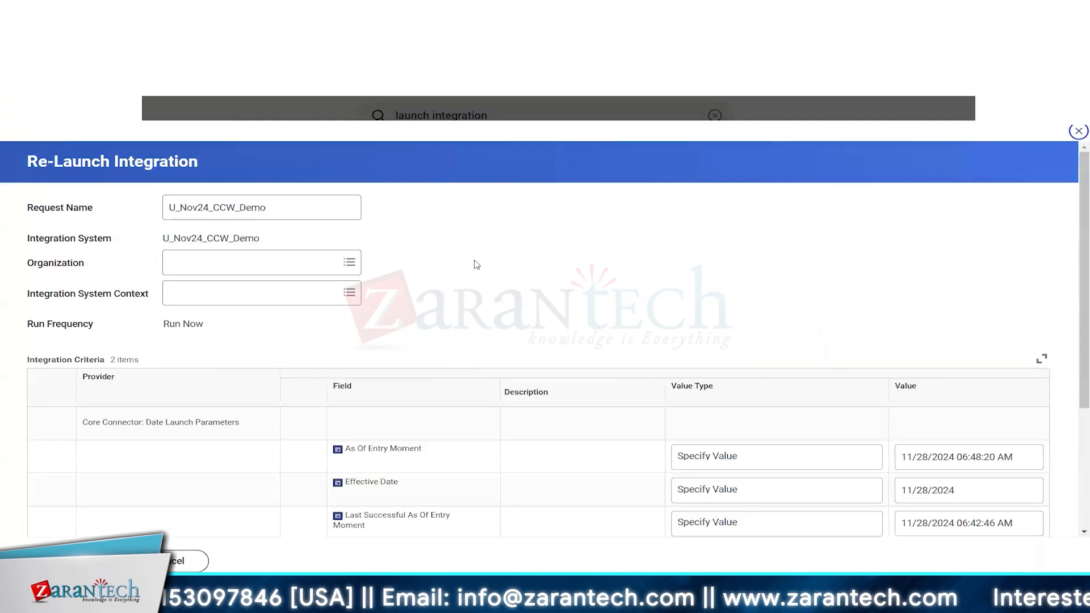
{"action": "scroll", "coordinate": [615, 300], "scroll_direction": "down", "scroll_amount": 3}
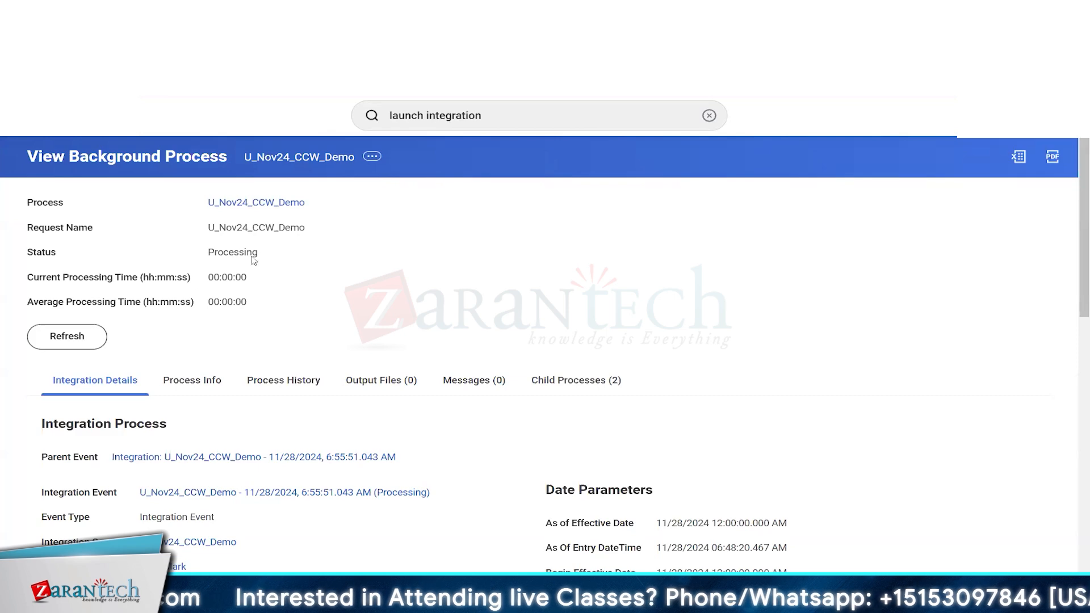
Step: Refresh the relaunched background process and open output.xml from its output files
{"action": "left_click", "coordinate": [33, 337]}
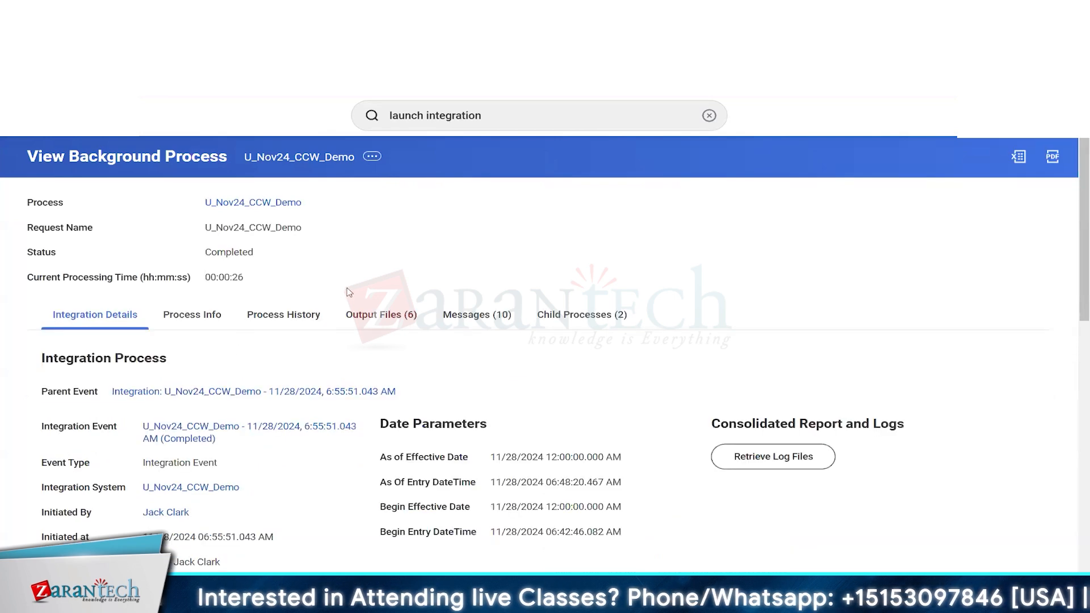
{"action": "left_click", "coordinate": [368, 310]}
{"action": "scroll", "coordinate": [368, 311], "scroll_direction": "down", "scroll_amount": 3}
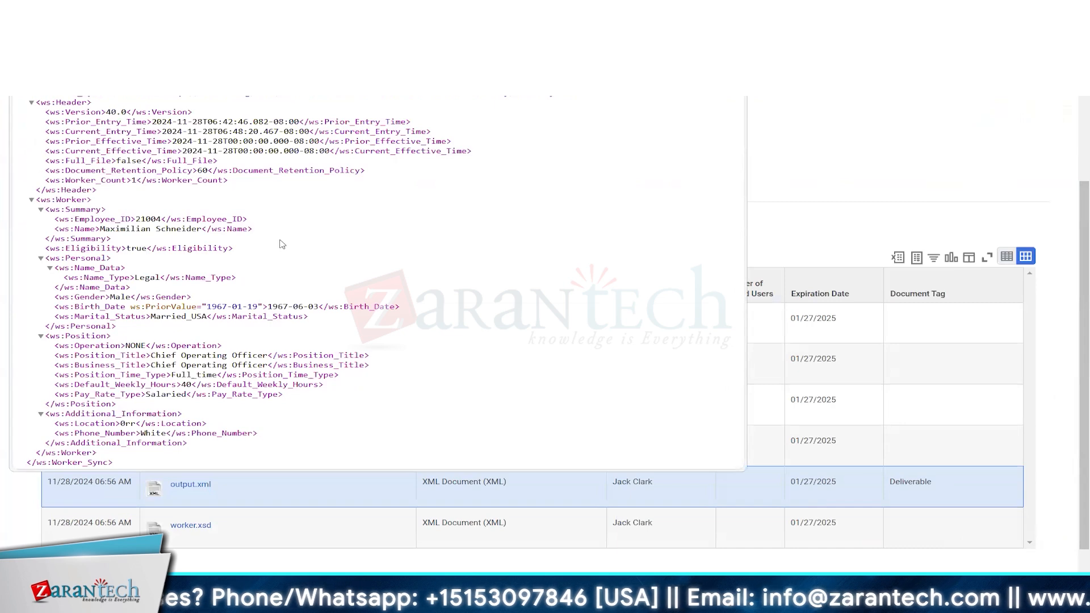
Step: Examine the worker's Birth_Date element in the output XML, comparing its PriorValue attribute with the current value
{"action": "left_click_drag", "start_coordinate": [56, 307], "coordinate": [423, 311]}
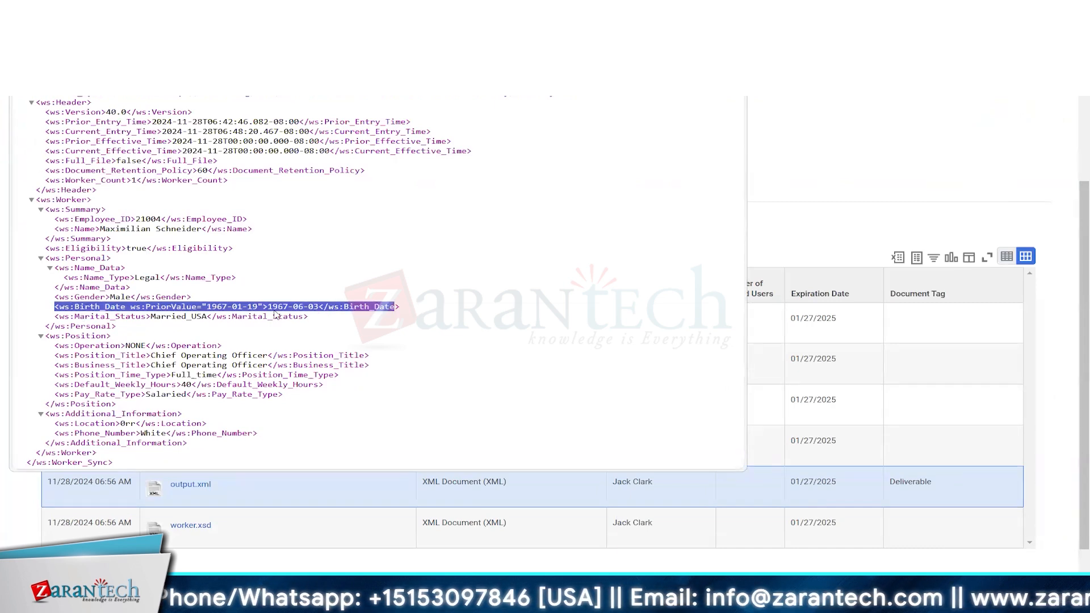
{"action": "left_click", "coordinate": [185, 307]}
{"action": "left_click_drag", "start_coordinate": [131, 306], "coordinate": [262, 307]}
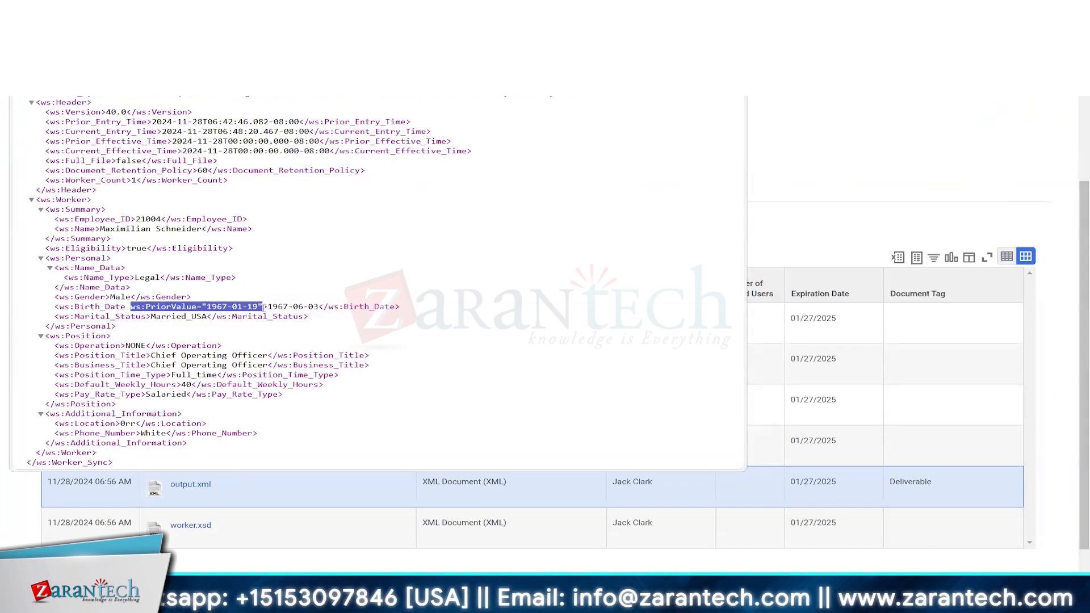
{"action": "double_click", "coordinate": [159, 309]}
{"action": "left_click", "coordinate": [186, 337]}
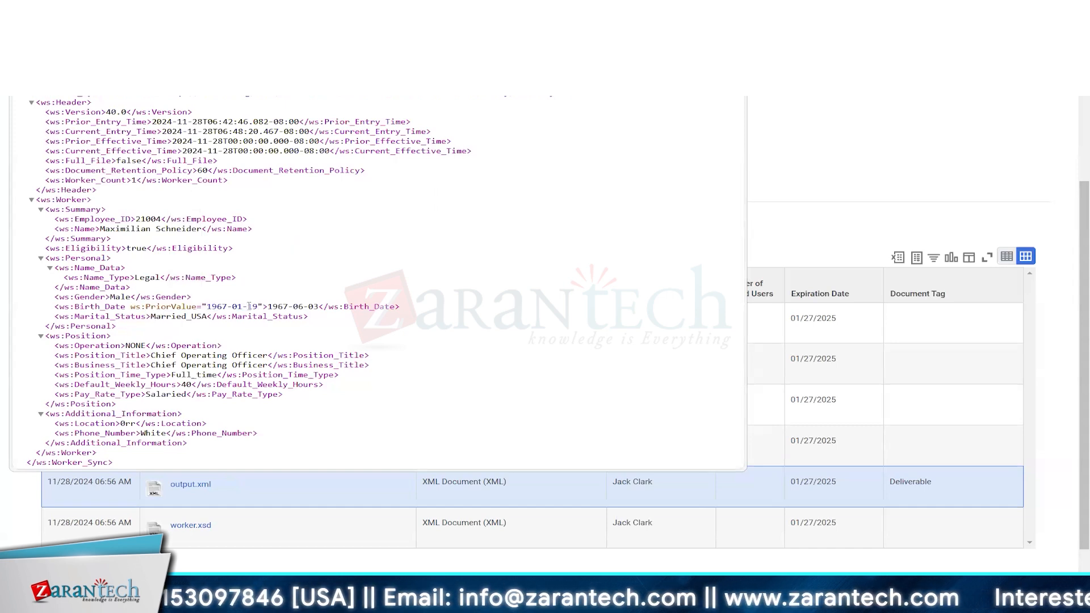
{"action": "left_click_drag", "start_coordinate": [130, 307], "coordinate": [265, 308]}
{"action": "left_click", "coordinate": [70, 307]}
{"action": "left_click_drag", "start_coordinate": [69, 307], "coordinate": [267, 306]}
{"action": "left_click", "coordinate": [190, 338]}
{"action": "left_click", "coordinate": [270, 306]}
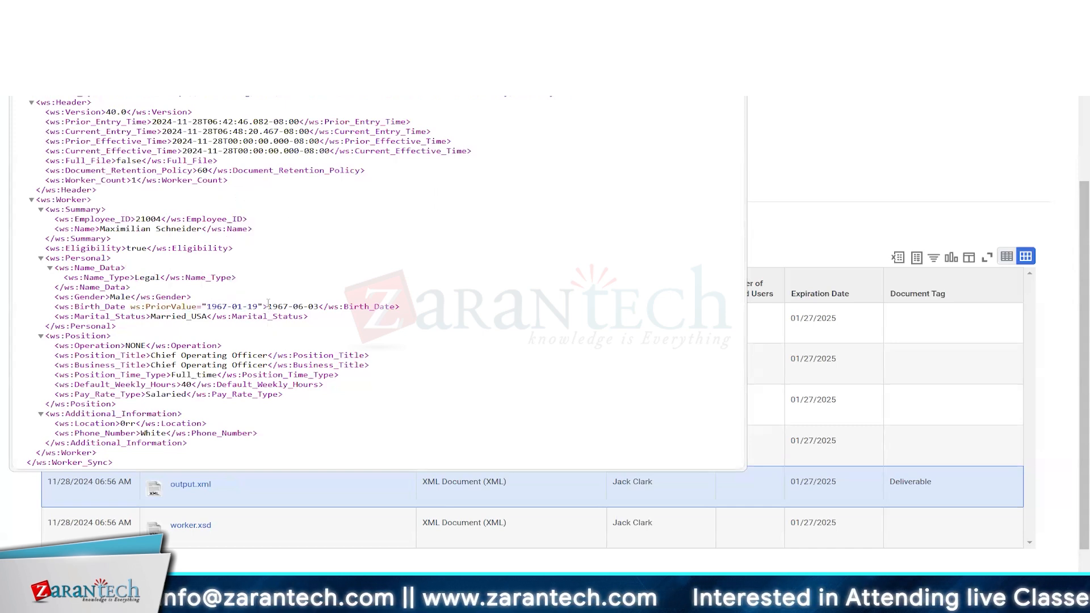
{"action": "left_click_drag", "start_coordinate": [268, 306], "coordinate": [319, 306]}
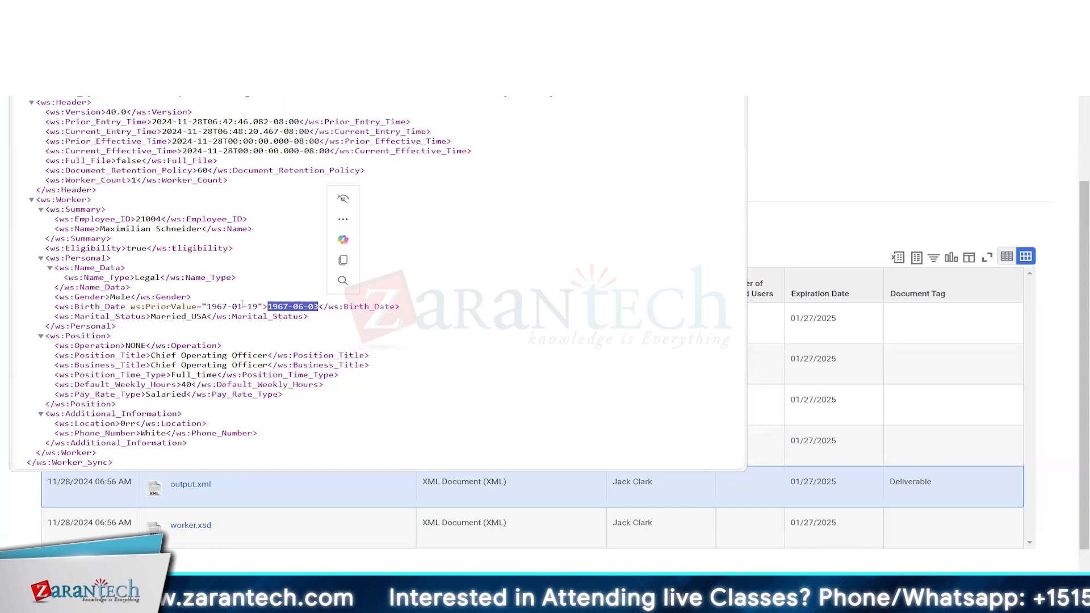
{"action": "left_click_drag", "start_coordinate": [206, 307], "coordinate": [260, 307]}
{"action": "left_click", "coordinate": [204, 312]}
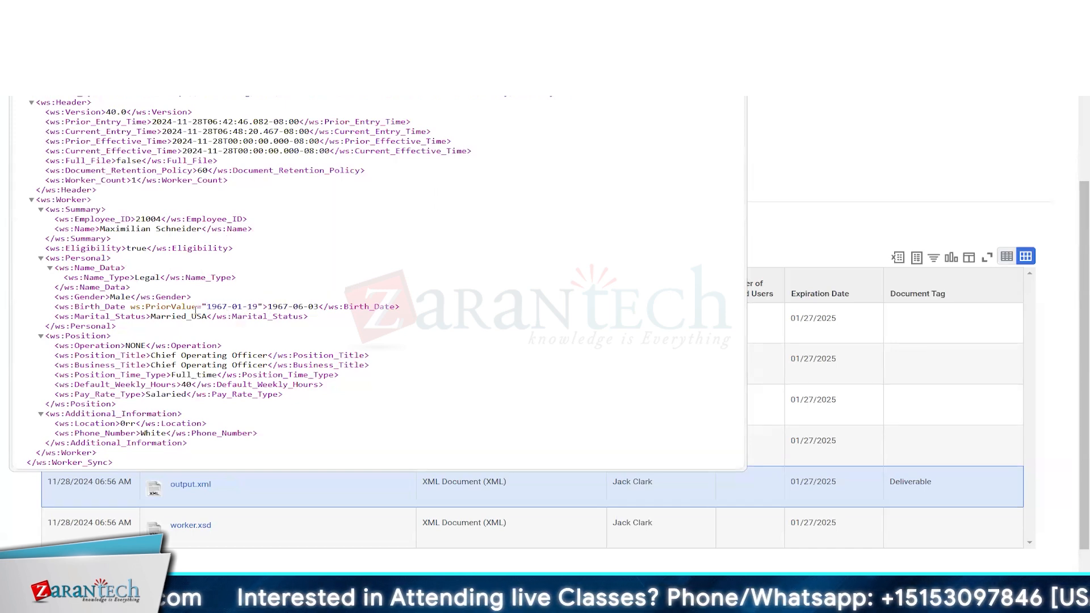
Step: Compare the Marital_Status and Position_Time_Type elements with the PriorValue attribute on Birth_Date
{"action": "left_click_drag", "start_coordinate": [56, 317], "coordinate": [243, 318]}
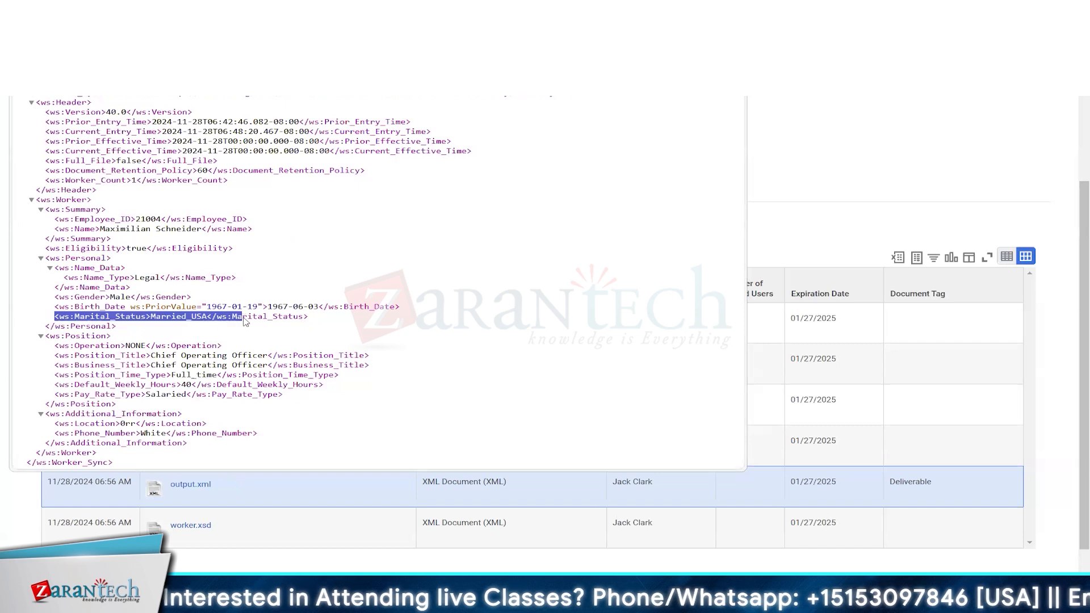
{"action": "left_click", "coordinate": [155, 310]}
{"action": "double_click", "coordinate": [166, 318]}
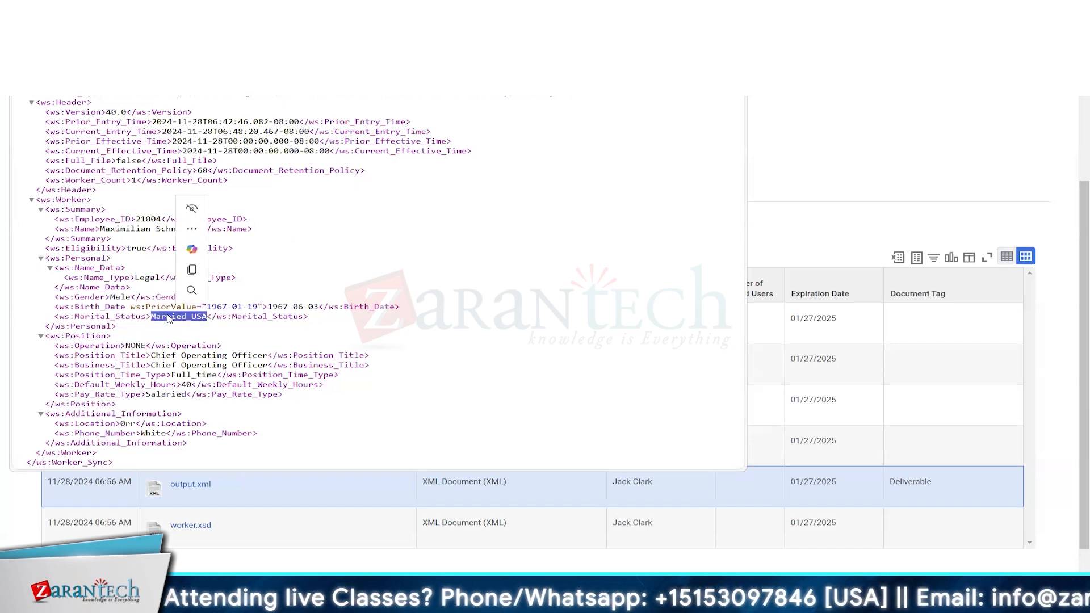
{"action": "left_click", "coordinate": [181, 377]}
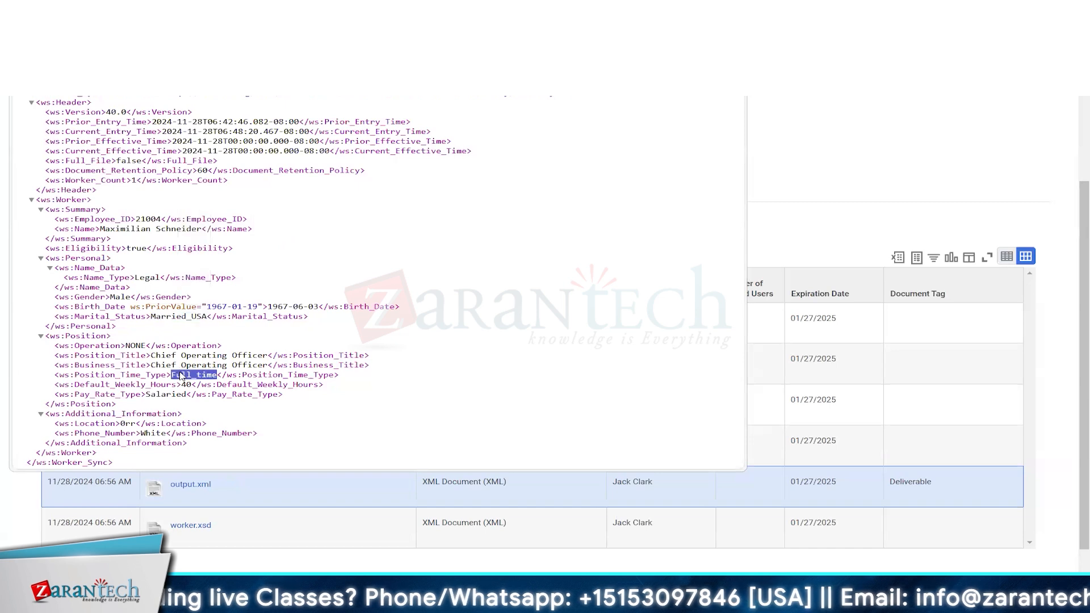
{"action": "double_click", "coordinate": [171, 307]}
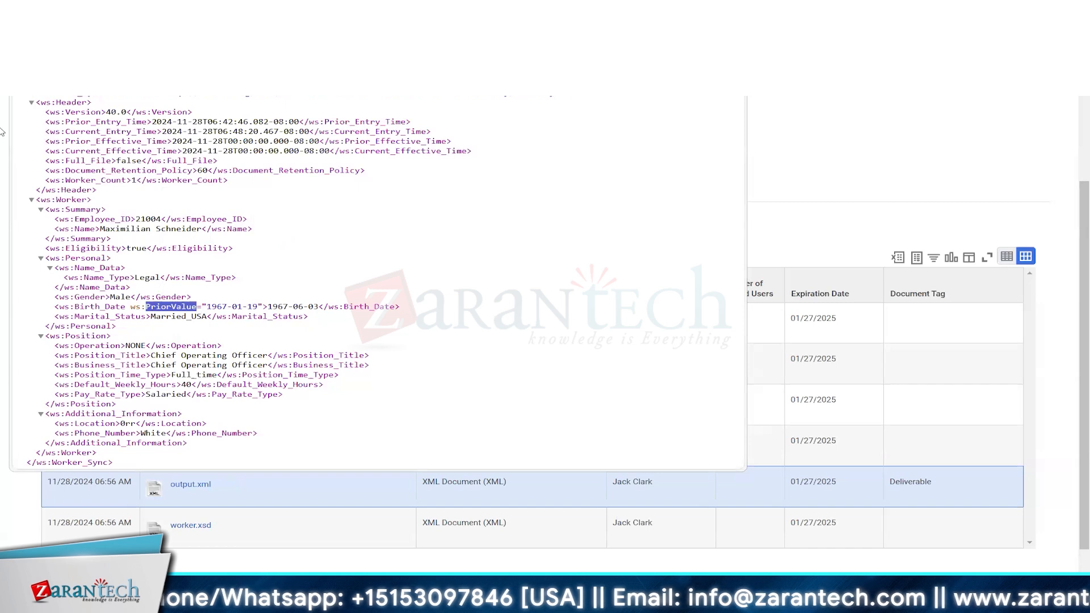
Step: Highlight the XML header entries from Prior_Entry_Time through Full_File
{"action": "left_click_drag", "start_coordinate": [5, 122], "coordinate": [199, 151]}
{"action": "left_click_drag", "start_coordinate": [429, 155], "coordinate": [487, 160]}
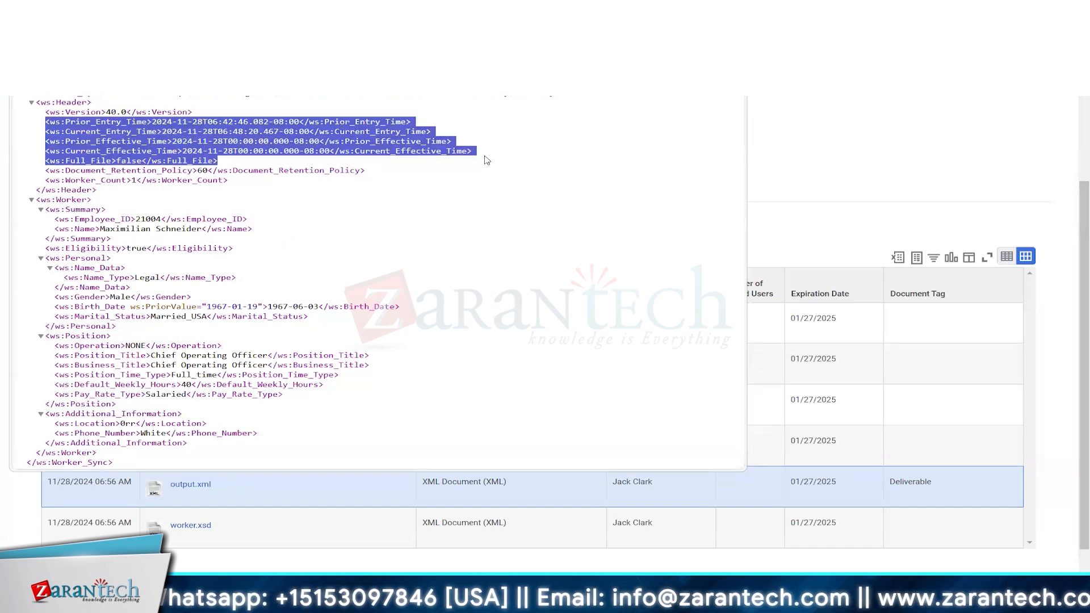
Step: Close output.xml, open DataChangesAudit.html from the output files and examine the data entry and effective dates in its selection criteria
{"action": "left_click", "coordinate": [485, 234]}
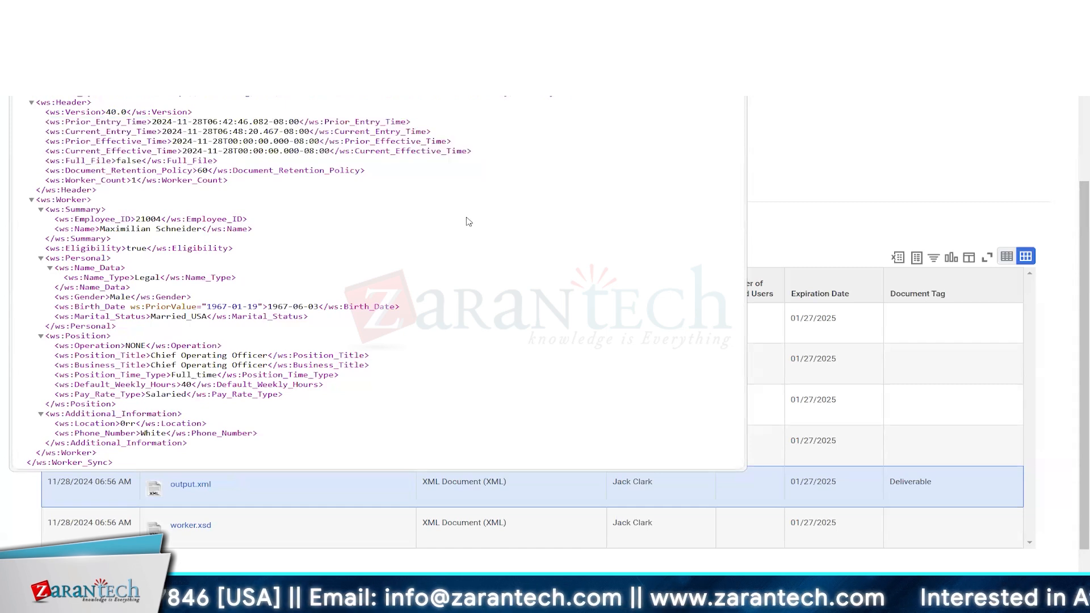
{"action": "key", "text": "ctrl+w"}
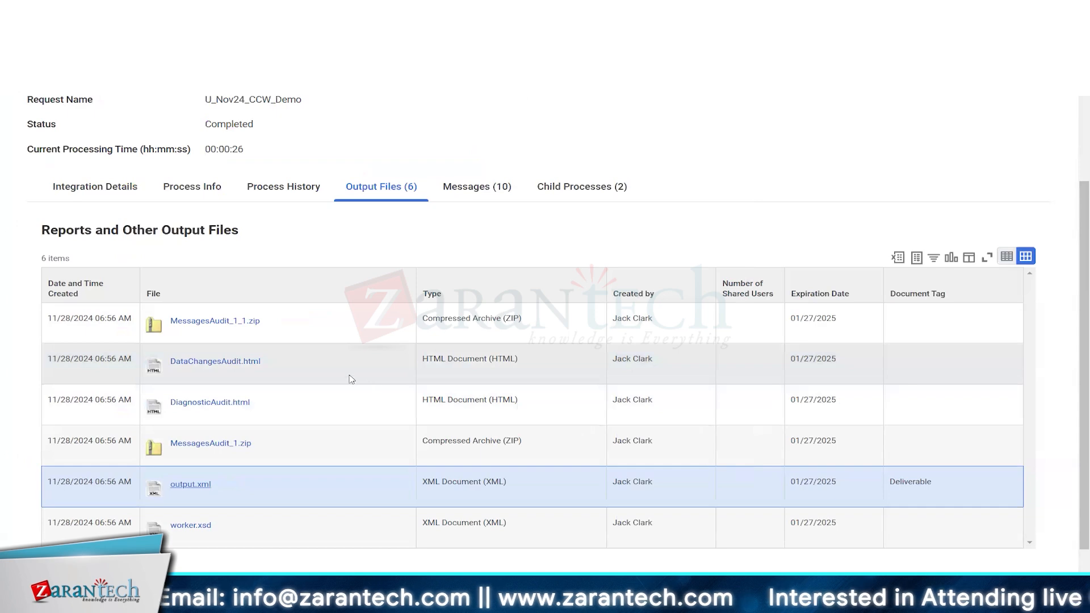
{"action": "left_click", "coordinate": [352, 378]}
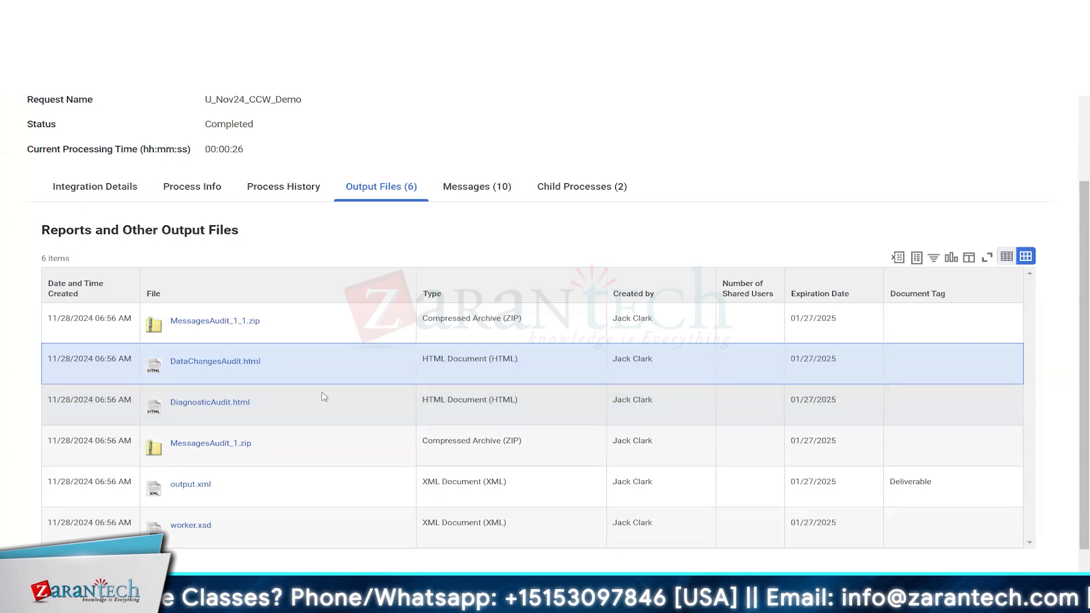
{"action": "left_click", "coordinate": [241, 363]}
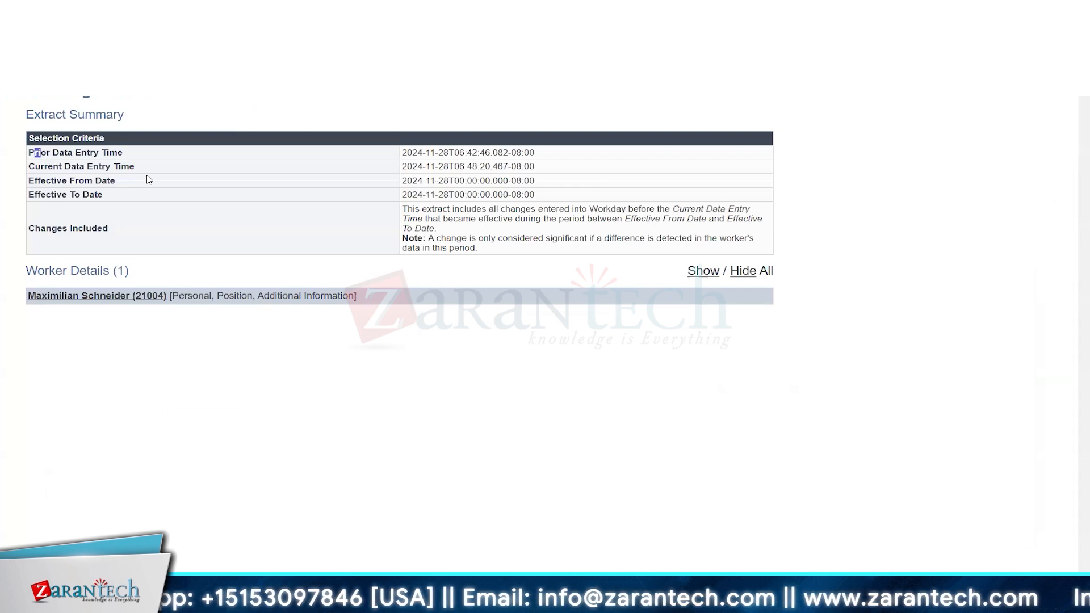
{"action": "mouse_move", "coordinate": [34, 152]}
{"action": "left_mouse_down"}
{"action": "mouse_move", "coordinate": [397, 207]}
{"action": "mouse_move", "coordinate": [560, 195]}
{"action": "mouse_move", "coordinate": [139, 151]}
{"action": "mouse_move", "coordinate": [34, 152]}
{"action": "left_mouse_up"}
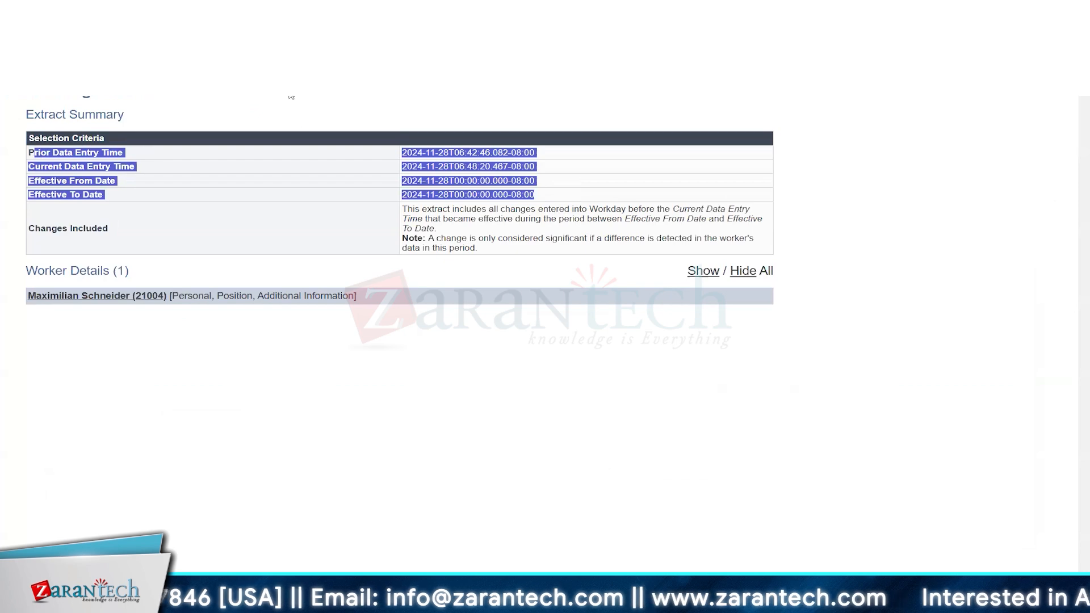
{"action": "left_click", "coordinate": [292, 146]}
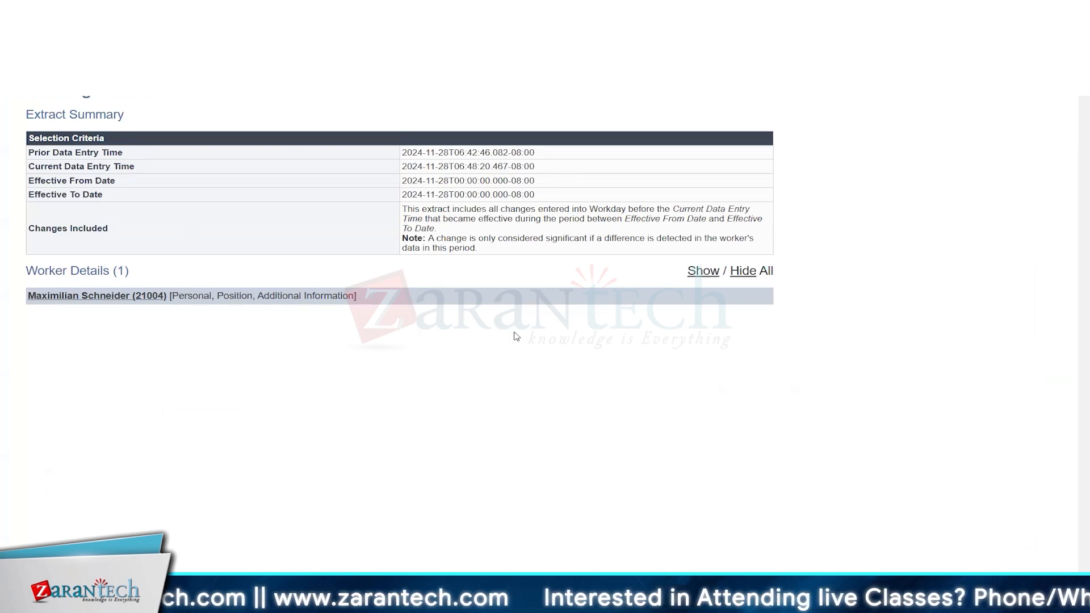
Step: Expand the worker's details in the audit report and compare the current and prior Birth Date values
{"action": "left_click", "coordinate": [63, 297]}
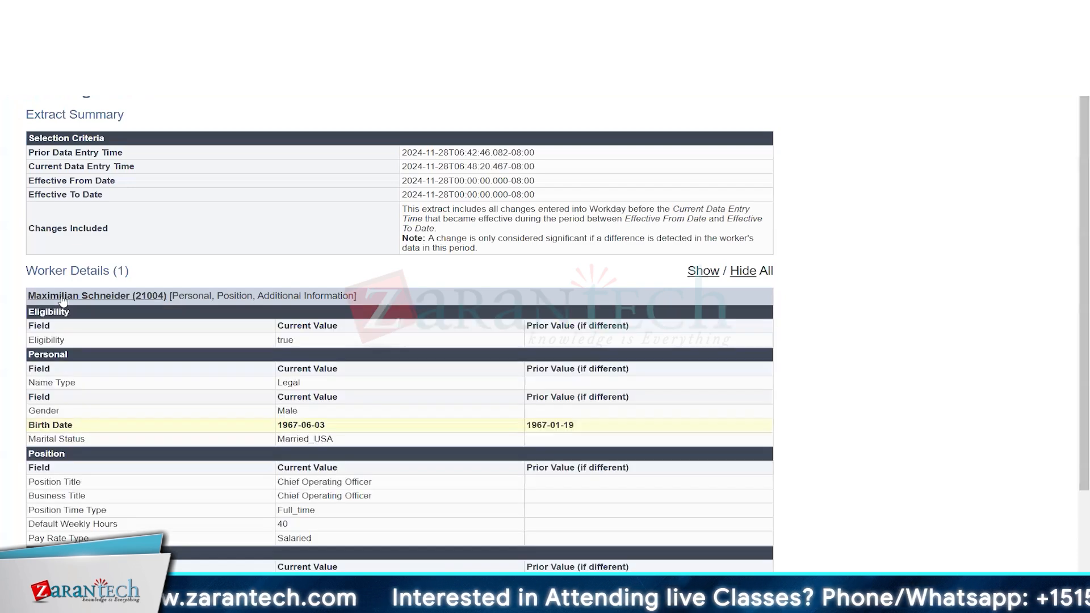
{"action": "scroll", "coordinate": [15, 307], "scroll_direction": "down", "scroll_amount": 2}
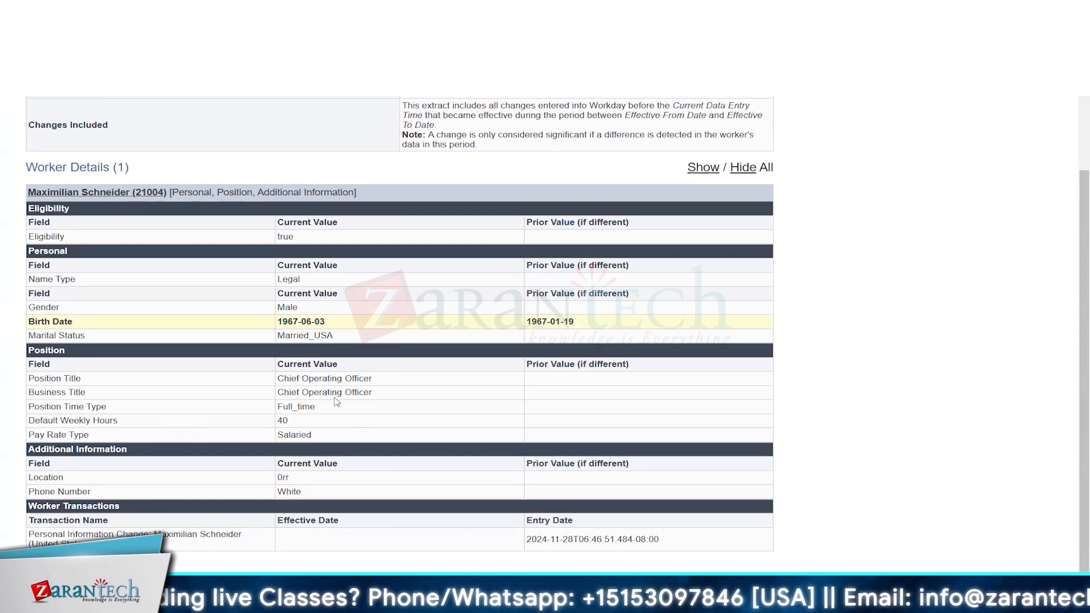
{"action": "triple_click", "coordinate": [284, 321]}
{"action": "triple_click", "coordinate": [565, 321]}
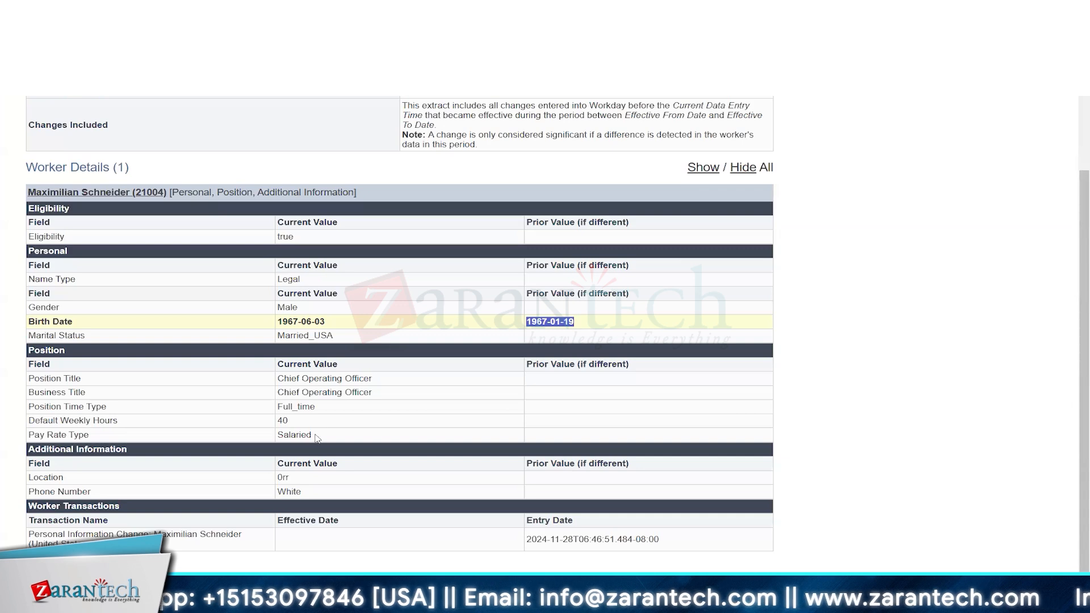
Step: Recheck the Birth Date row and selection criteria in the audit report, alternating with the output files list containing output.xml
{"action": "key", "text": "ctrl+shift+Tab"}
{"action": "left_click", "coordinate": [208, 488]}
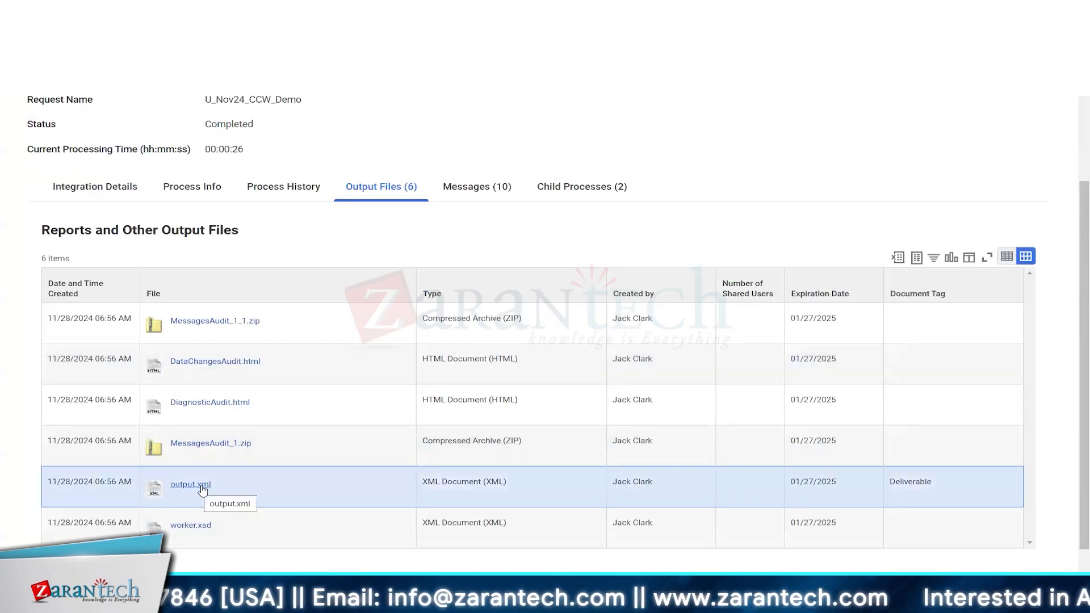
{"action": "key", "text": "ctrl+Tab"}
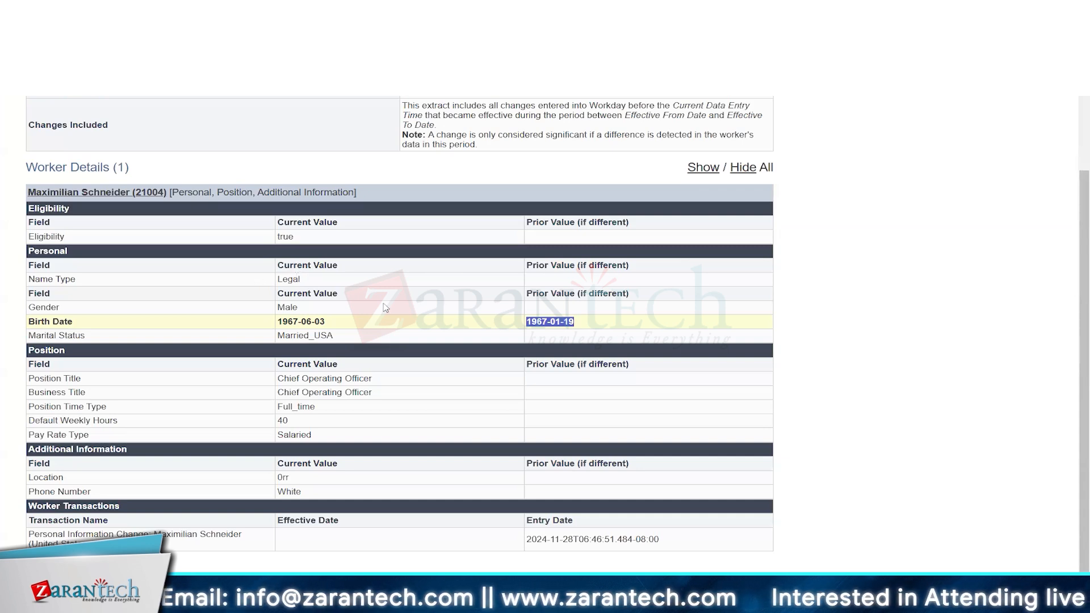
{"action": "left_click", "coordinate": [405, 307]}
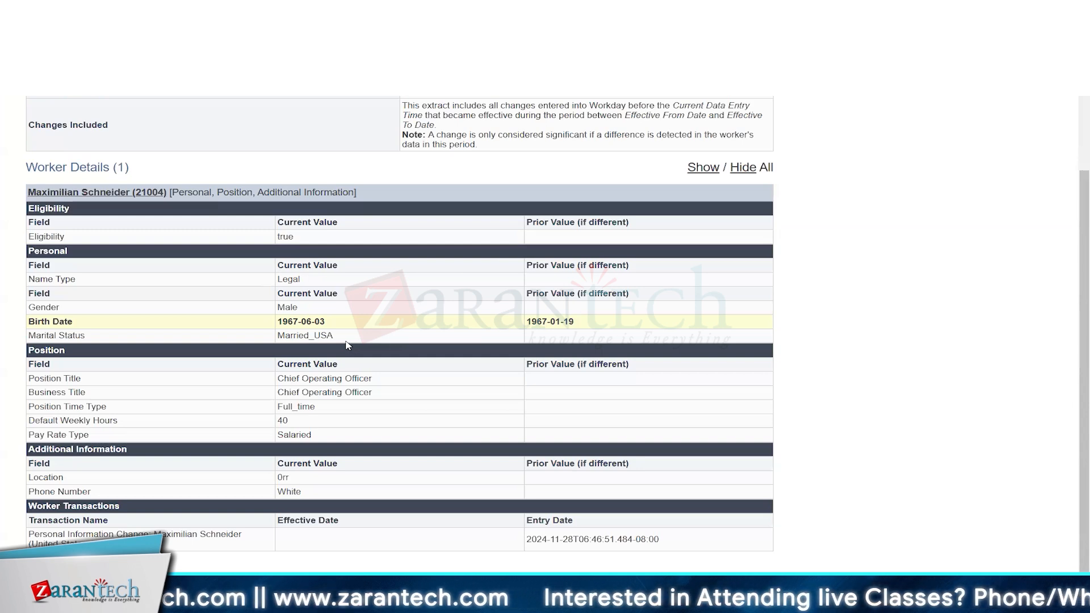
{"action": "scroll", "coordinate": [348, 345], "scroll_direction": "up", "scroll_amount": 2}
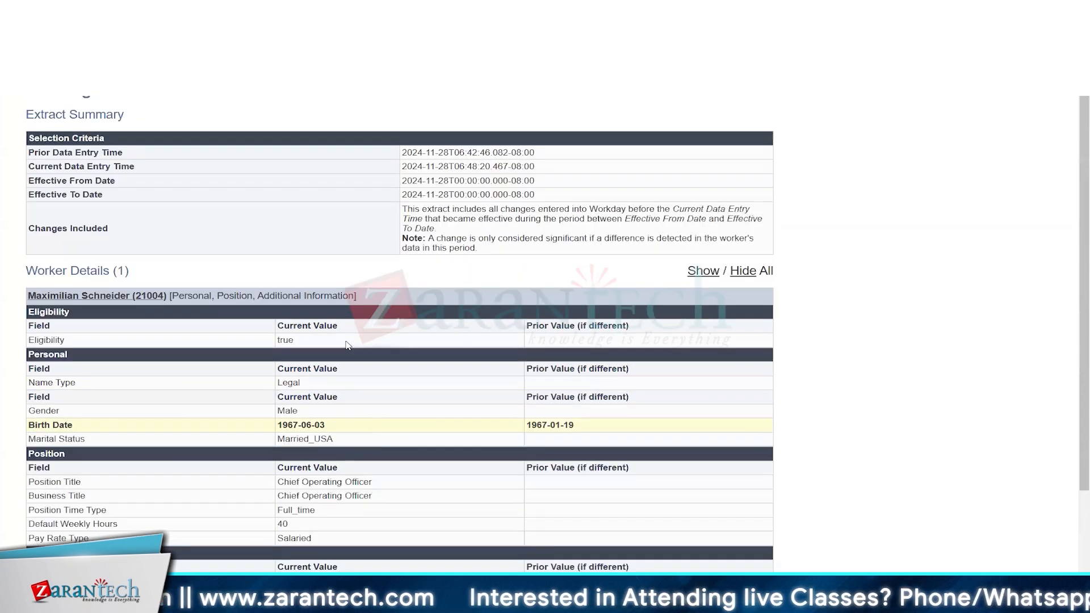
{"action": "scroll", "coordinate": [348, 346], "scroll_direction": "down", "scroll_amount": 2}
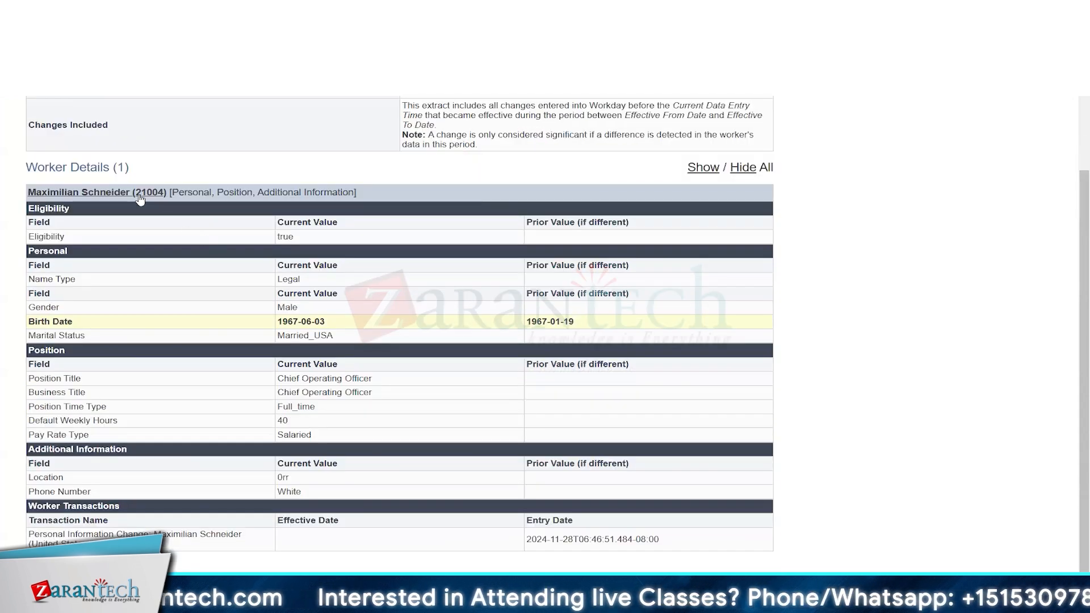
{"action": "double_click", "coordinate": [306, 322]}
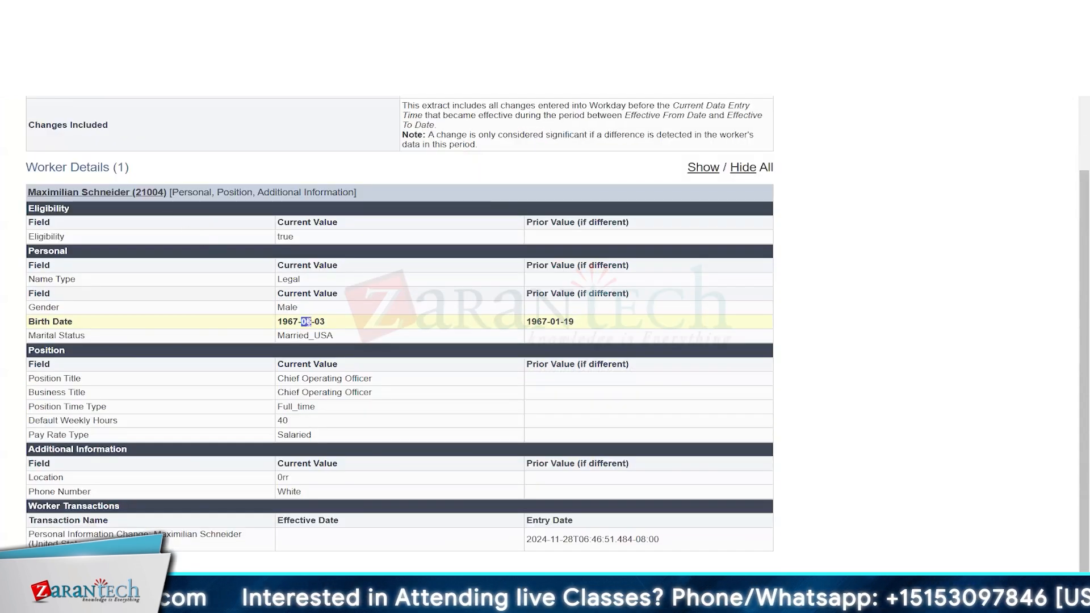
{"action": "left_click", "coordinate": [329, 329]}
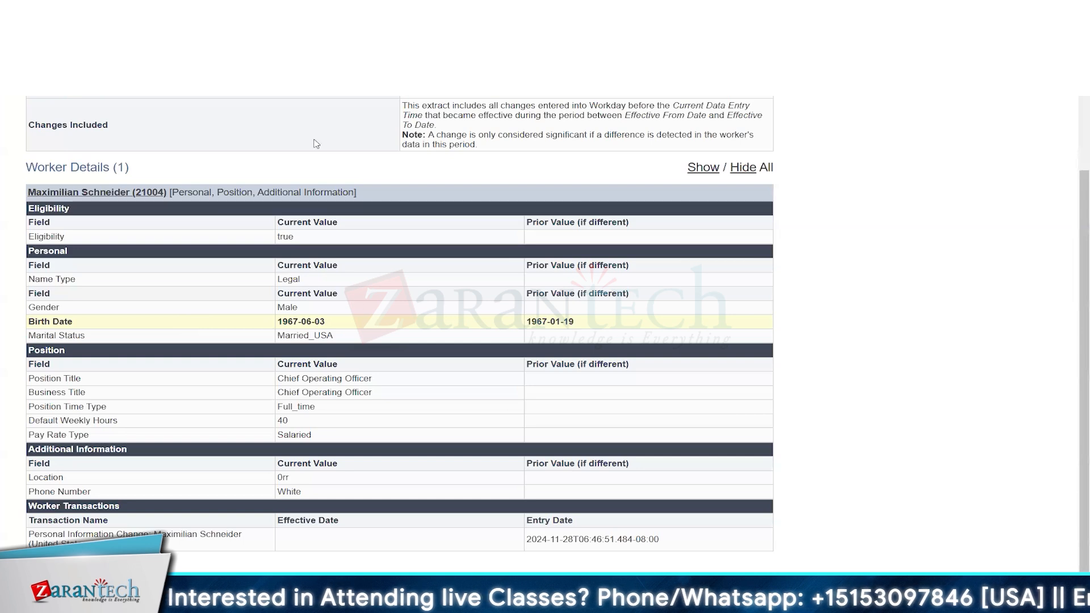
{"action": "left_click", "coordinate": [341, 11]}
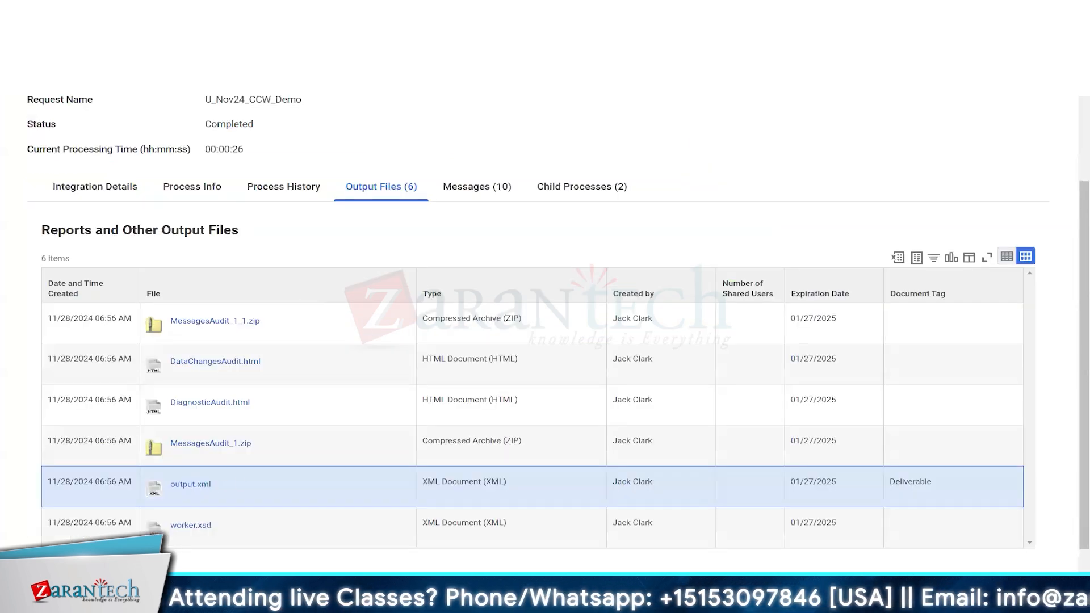
{"action": "left_click", "coordinate": [443, 11]}
{"action": "scroll", "coordinate": [420, 176], "scroll_direction": "up", "scroll_amount": 2}
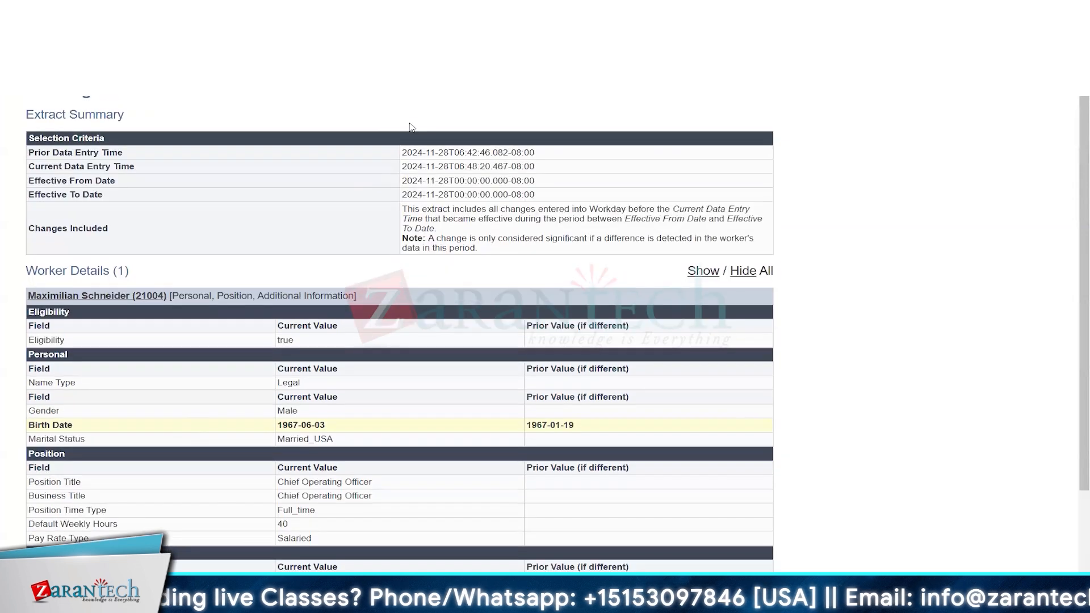
Step: Return to the U_Nov24_CCW_Demo background process and review its process messages
{"action": "left_click", "coordinate": [352, 12]}
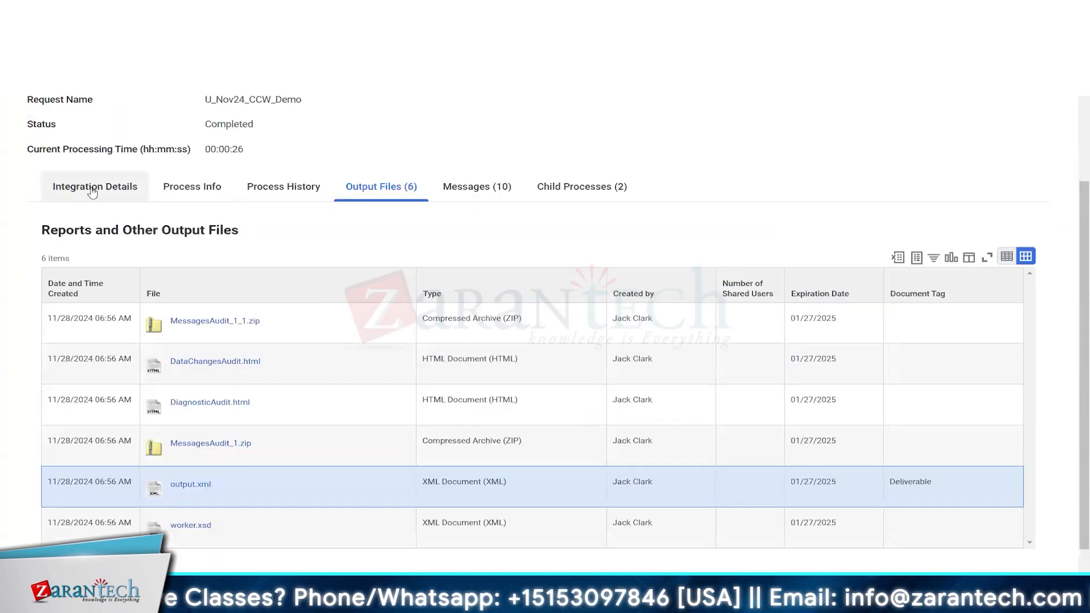
{"action": "left_click", "coordinate": [461, 195]}
{"action": "scroll", "coordinate": [561, 397], "scroll_direction": "down", "scroll_amount": 3}
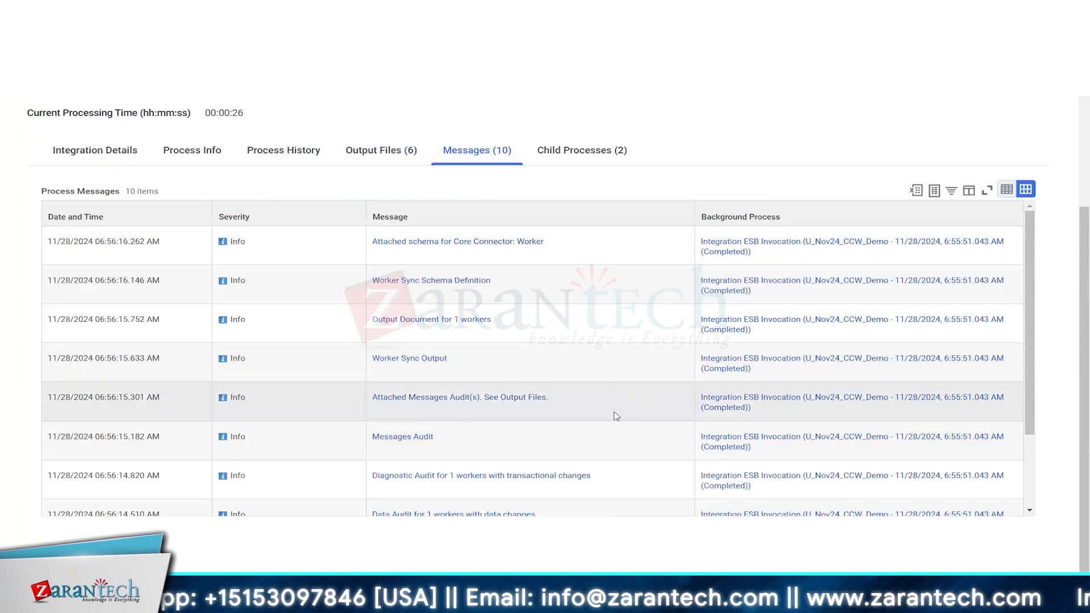
{"action": "scroll", "coordinate": [616, 416], "scroll_direction": "down", "scroll_amount": 2}
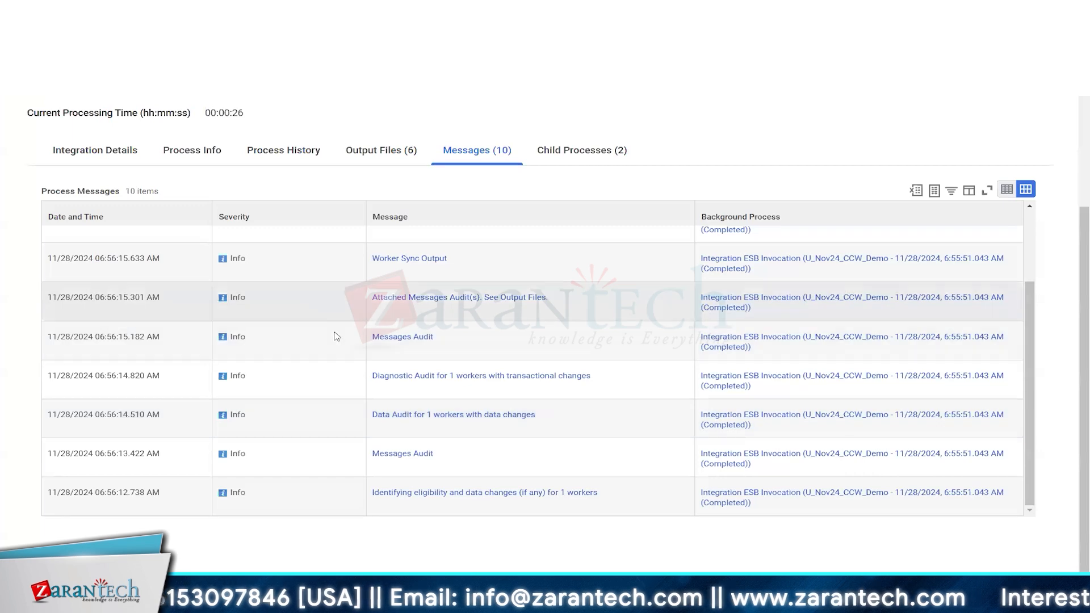
{"action": "scroll", "coordinate": [328, 450], "scroll_direction": "up", "scroll_amount": 2}
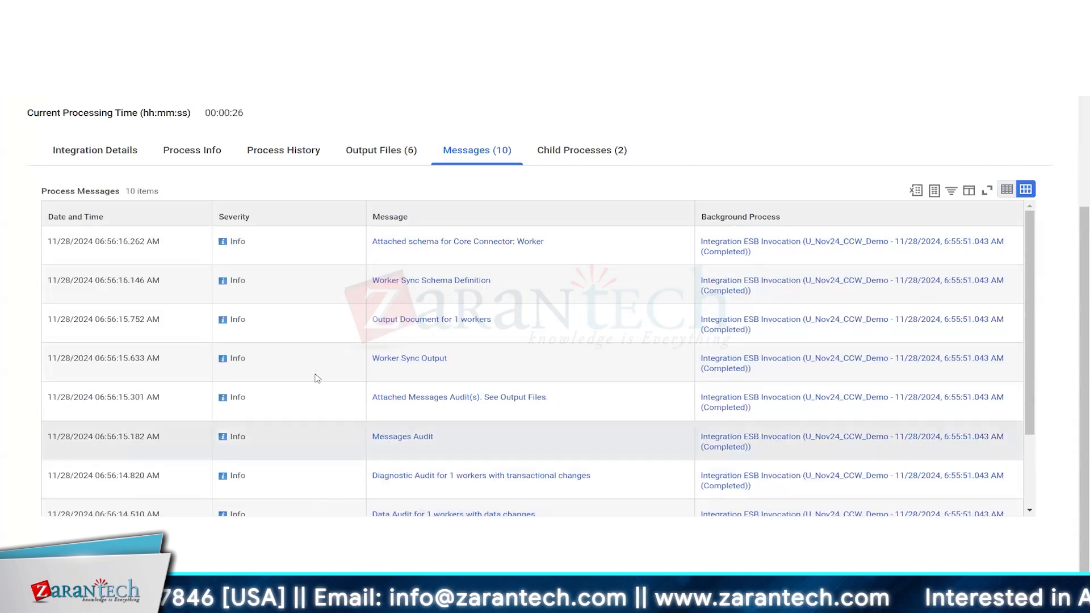
Step: Review the background process's child processes and the date parameters in its integration details
{"action": "scroll", "coordinate": [315, 378], "scroll_direction": "up", "scroll_amount": 3}
{"action": "left_click", "coordinate": [582, 315]}
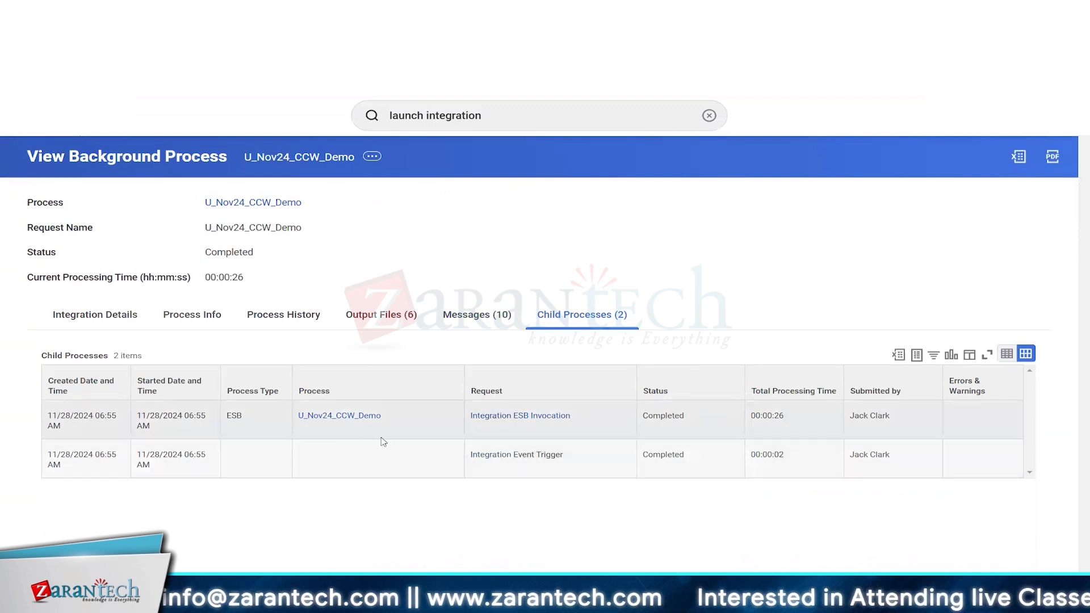
{"action": "left_click", "coordinate": [95, 314]}
{"action": "scroll", "coordinate": [34, 278], "scroll_direction": "down", "scroll_amount": 1}
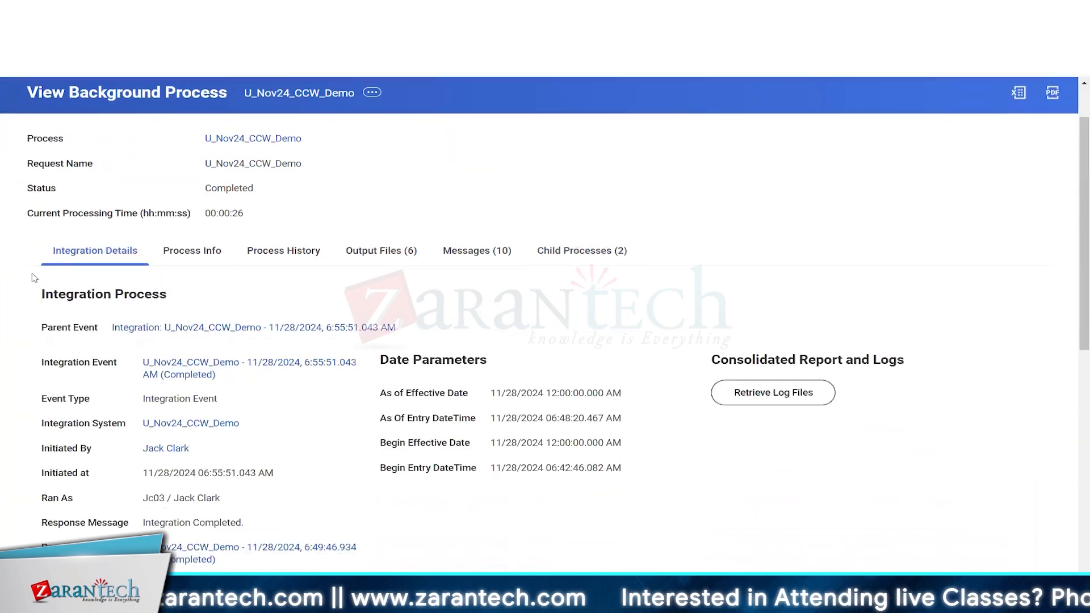
{"action": "left_click", "coordinate": [102, 251]}
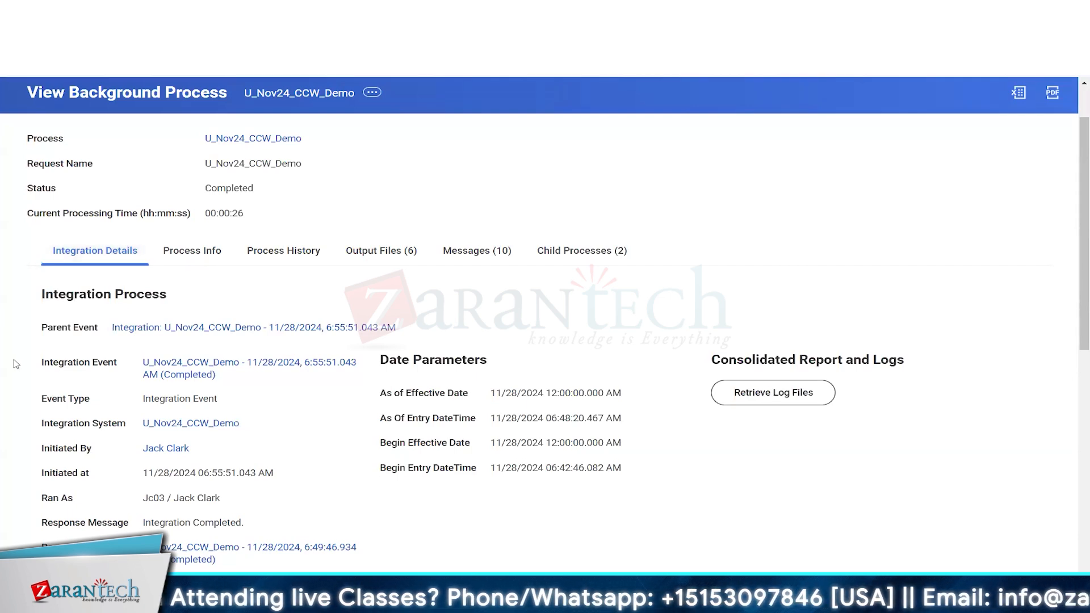
Step: Start the Launch / Schedule action for the U_Nov24_CCW_Demo integration system from the integration details
{"action": "scroll", "coordinate": [16, 365], "scroll_direction": "down", "scroll_amount": 3}
{"action": "scroll", "coordinate": [16, 365], "scroll_direction": "down", "scroll_amount": 1}
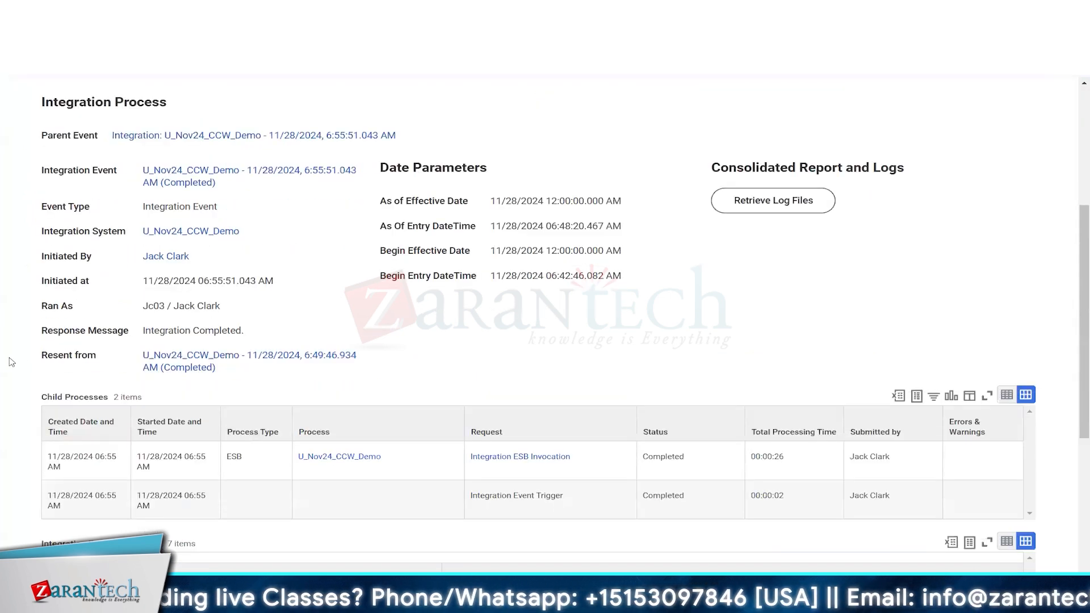
{"action": "left_click", "coordinate": [253, 230]}
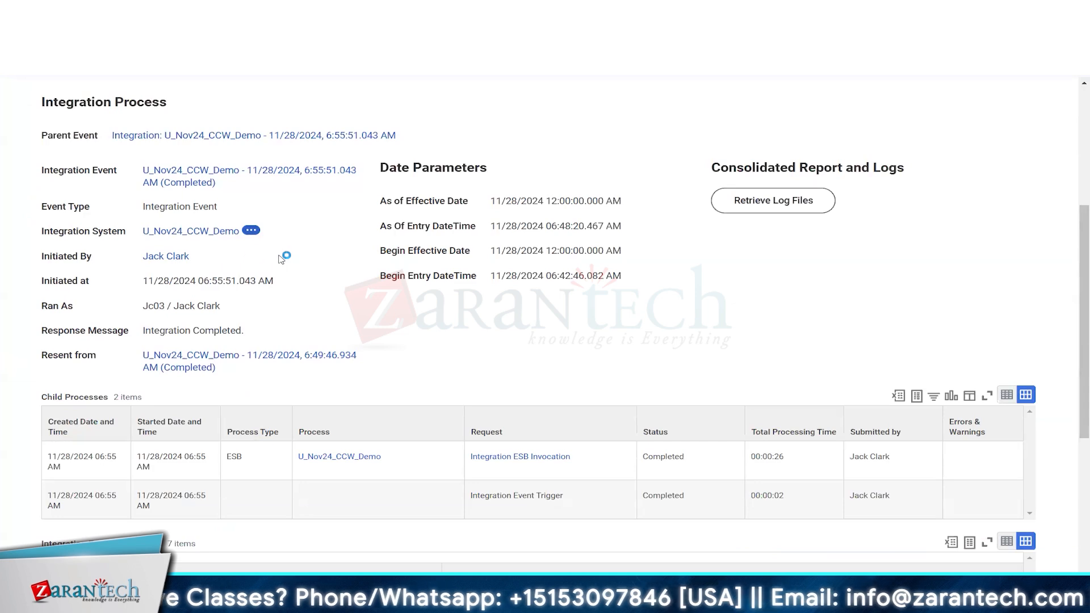
{"action": "mouse_move", "coordinate": [335, 279]}
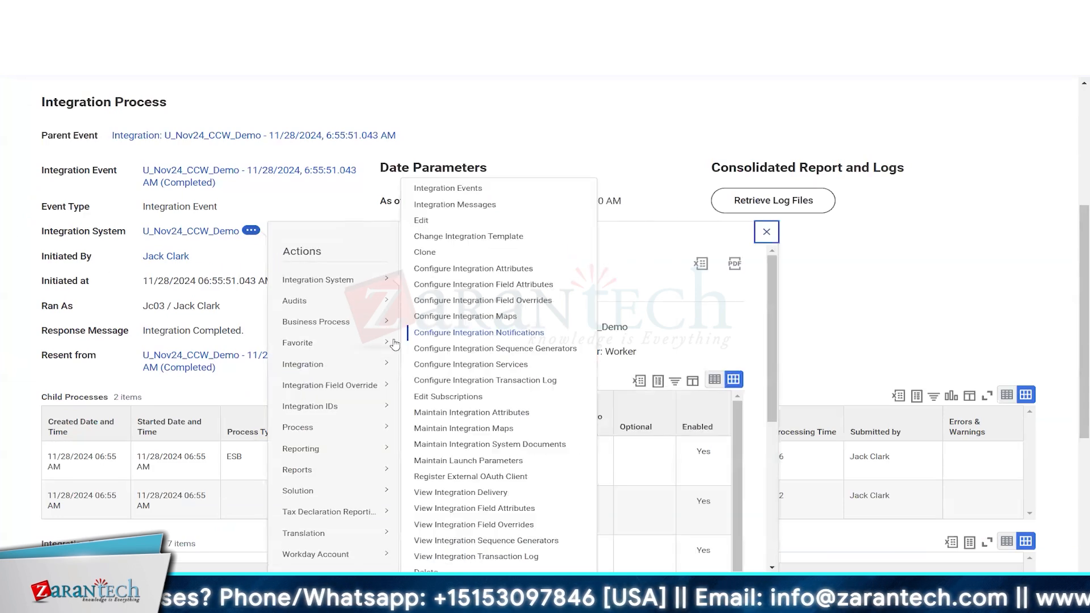
{"action": "mouse_move", "coordinate": [348, 349]}
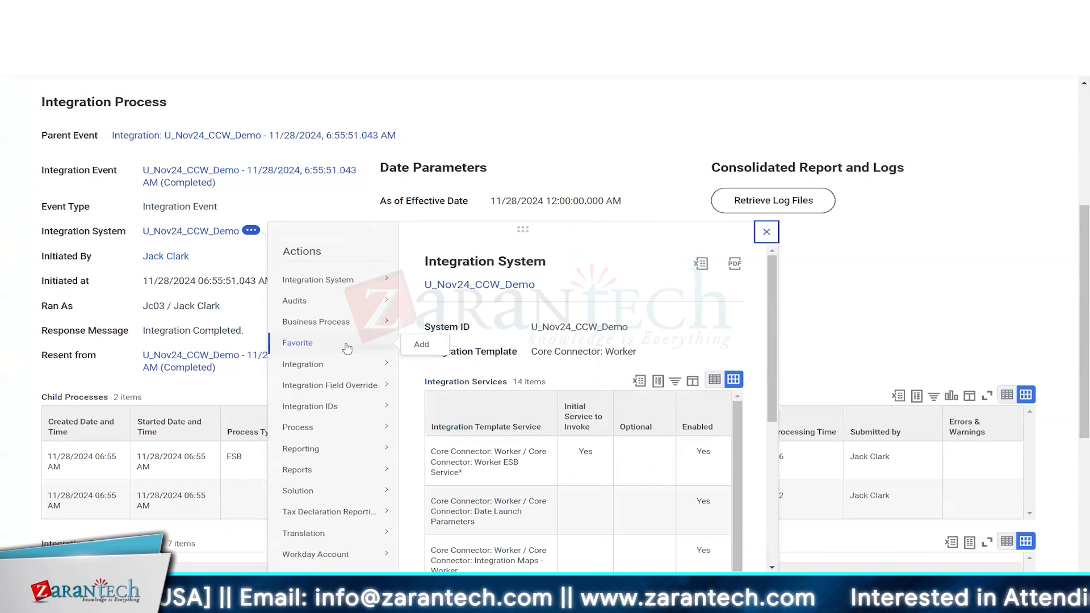
{"action": "mouse_move", "coordinate": [380, 368]}
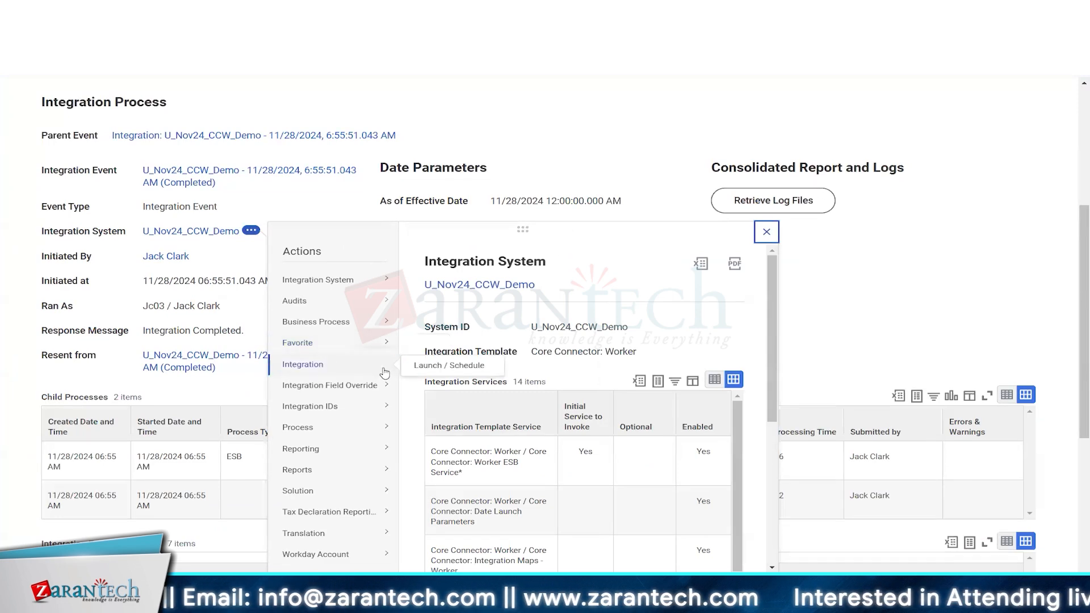
{"action": "left_click", "coordinate": [425, 367]}
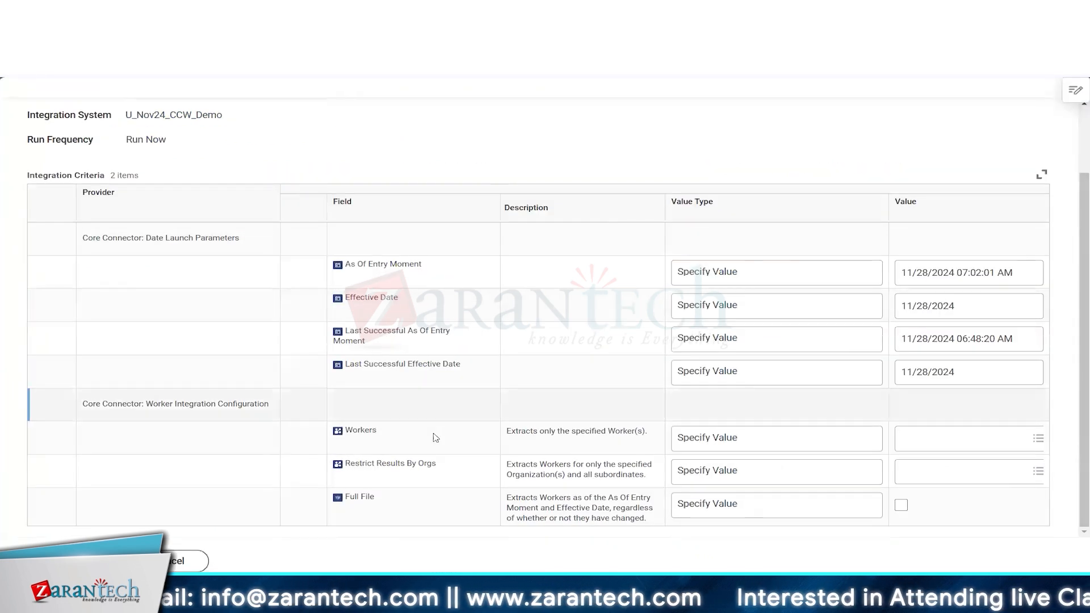
Step: Limit the Workers launch criterion to the worker found by employee ID, enable Full File, and run the integration
{"action": "double_click", "coordinate": [352, 429]}
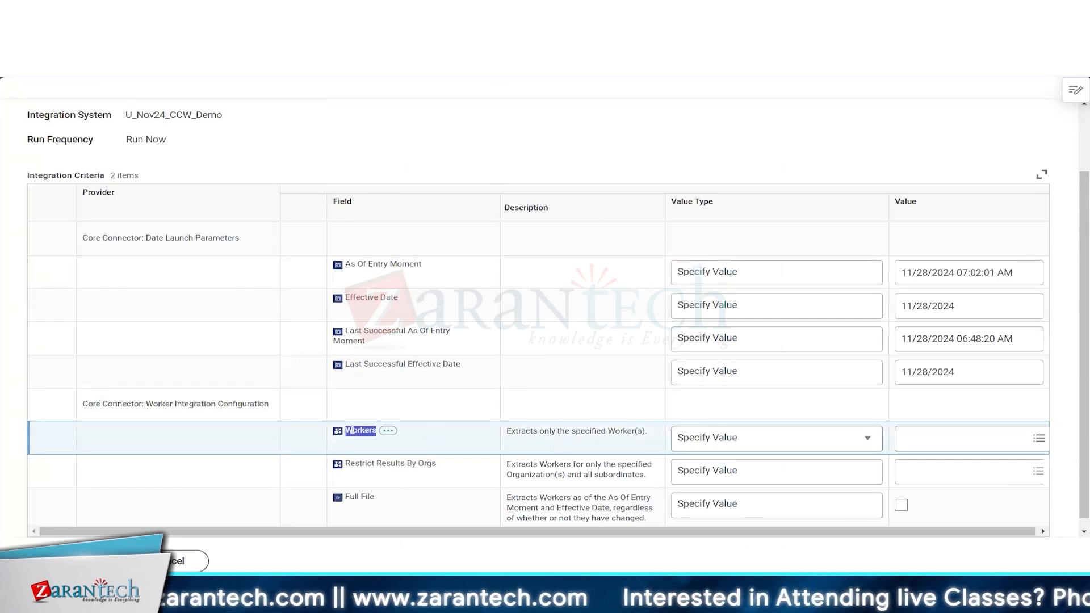
{"action": "left_click", "coordinate": [945, 440]}
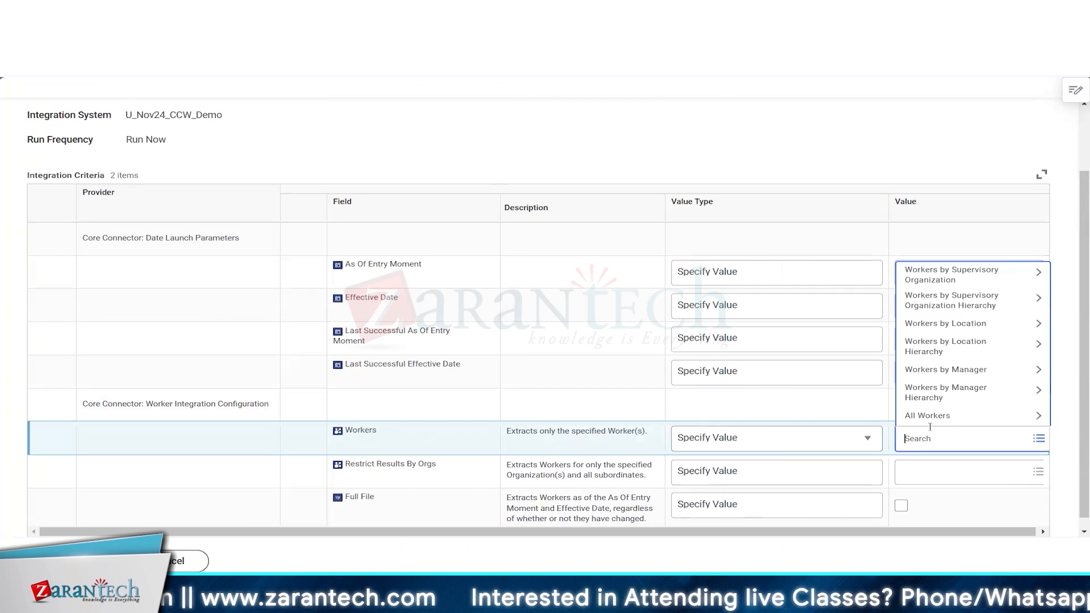
{"action": "left_click", "coordinate": [449, 11]}
{"action": "left_click", "coordinate": [494, 112]}
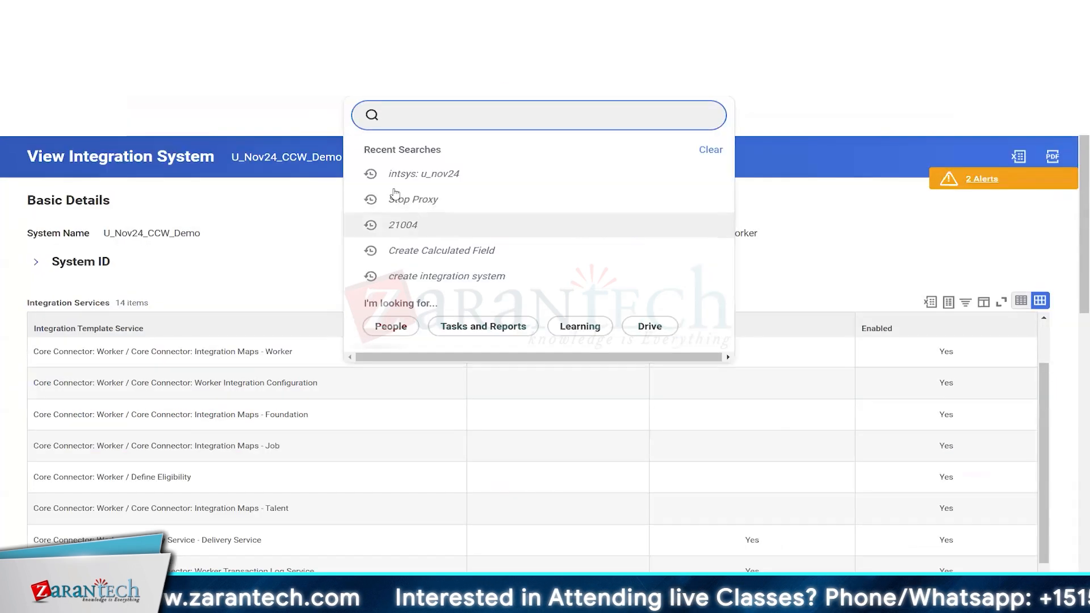
{"action": "left_click", "coordinate": [318, 11]}
{"action": "type", "text": "21004"}
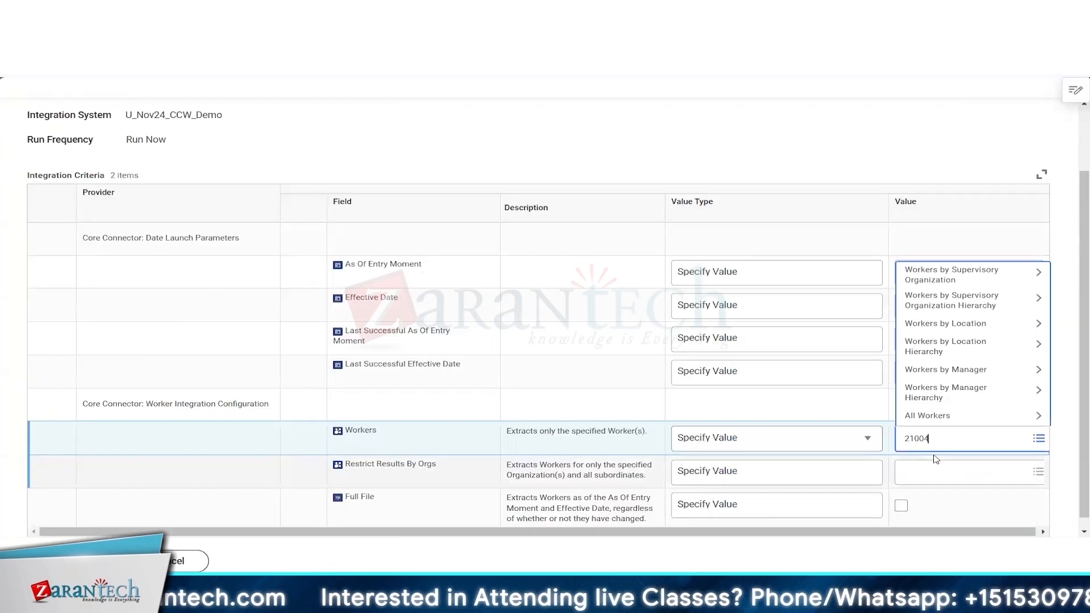
{"action": "key", "text": "Return"}
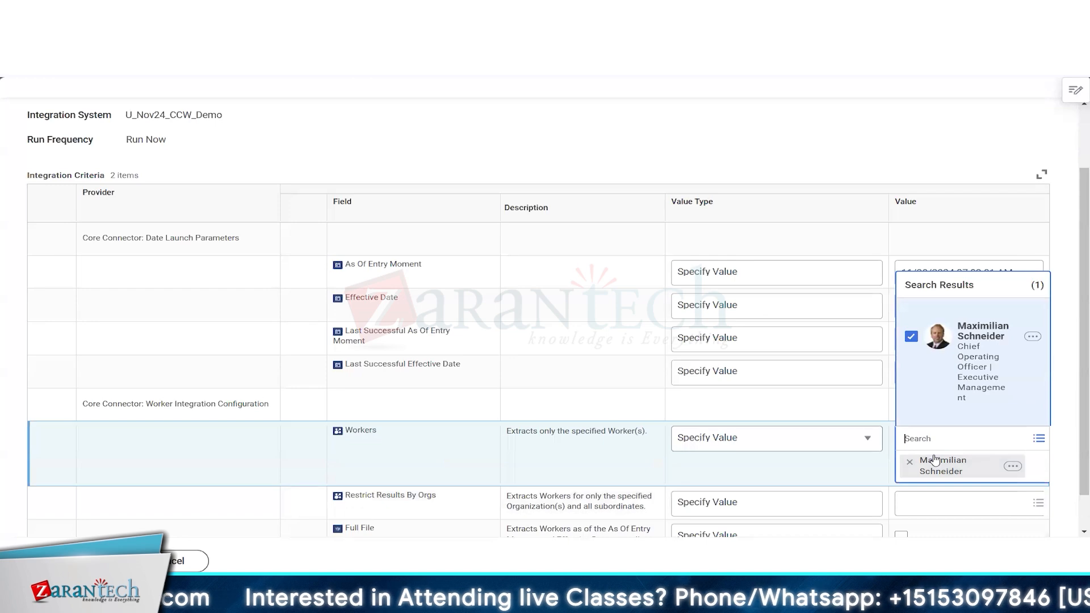
{"action": "left_click", "coordinate": [901, 513]}
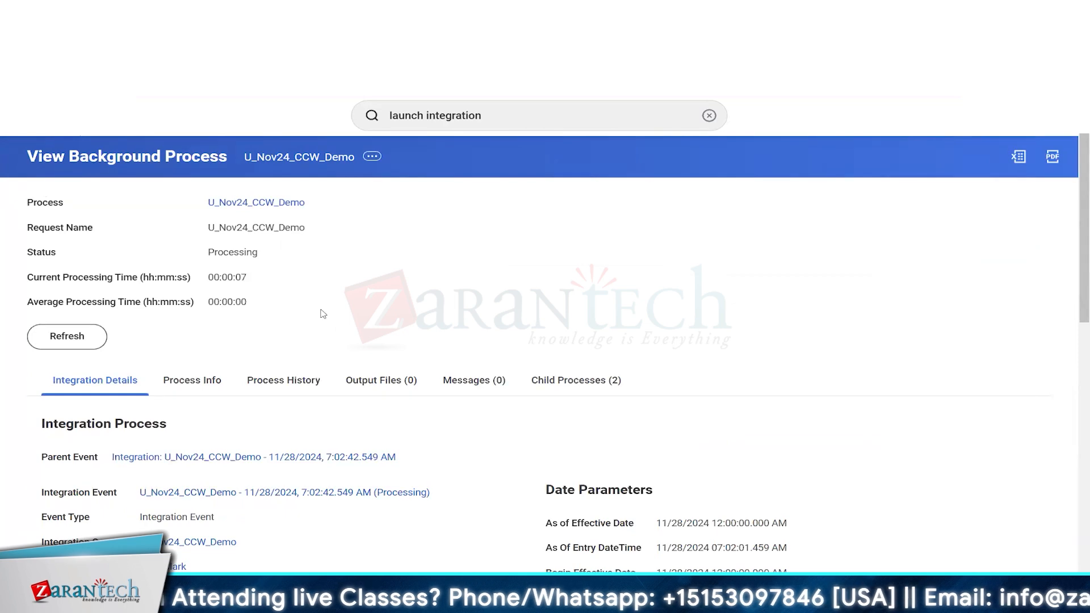
Step: Refresh the U_Nov24_CCW_Demo background process and view its list of output files
{"action": "left_click", "coordinate": [76, 343]}
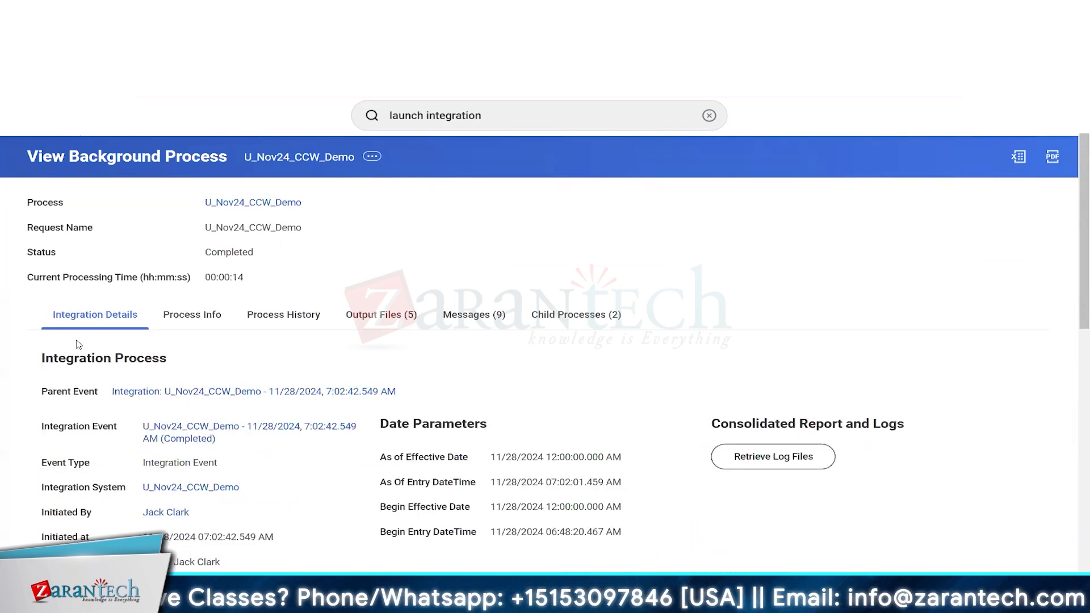
{"action": "left_click", "coordinate": [378, 316]}
{"action": "scroll", "coordinate": [373, 347], "scroll_direction": "down", "scroll_amount": 2}
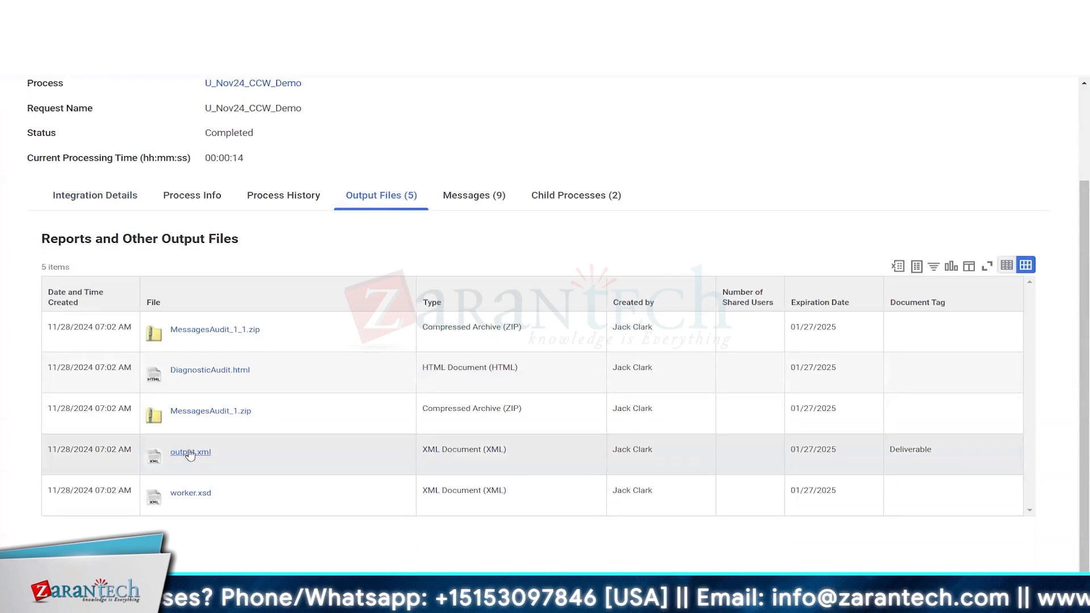
{"action": "left_click", "coordinate": [323, 373]}
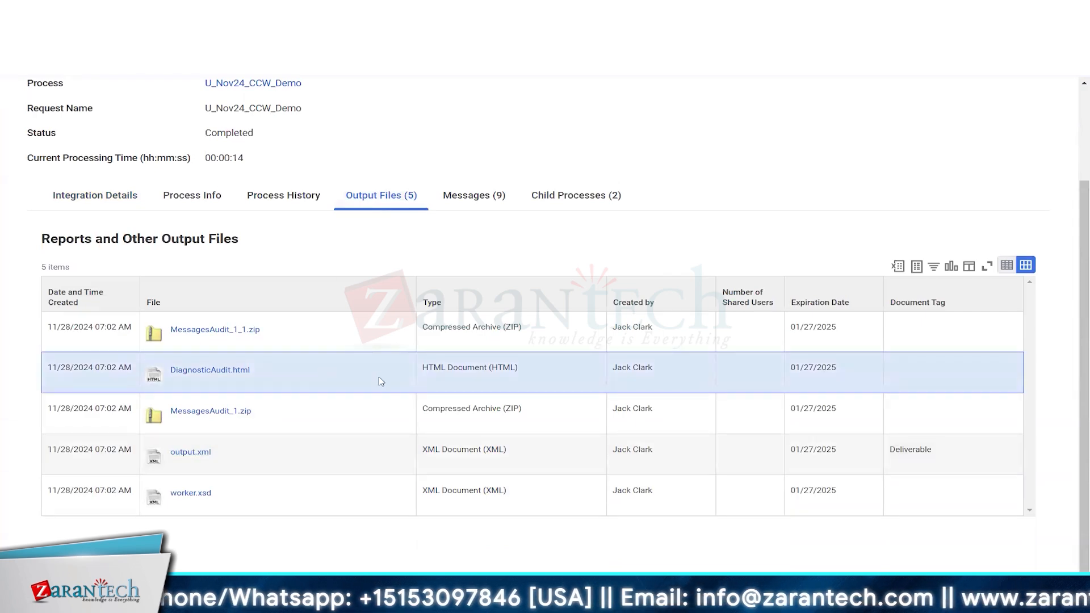
Step: Review the date parameters and child processes in the new run's integration details
{"action": "left_click", "coordinate": [120, 205]}
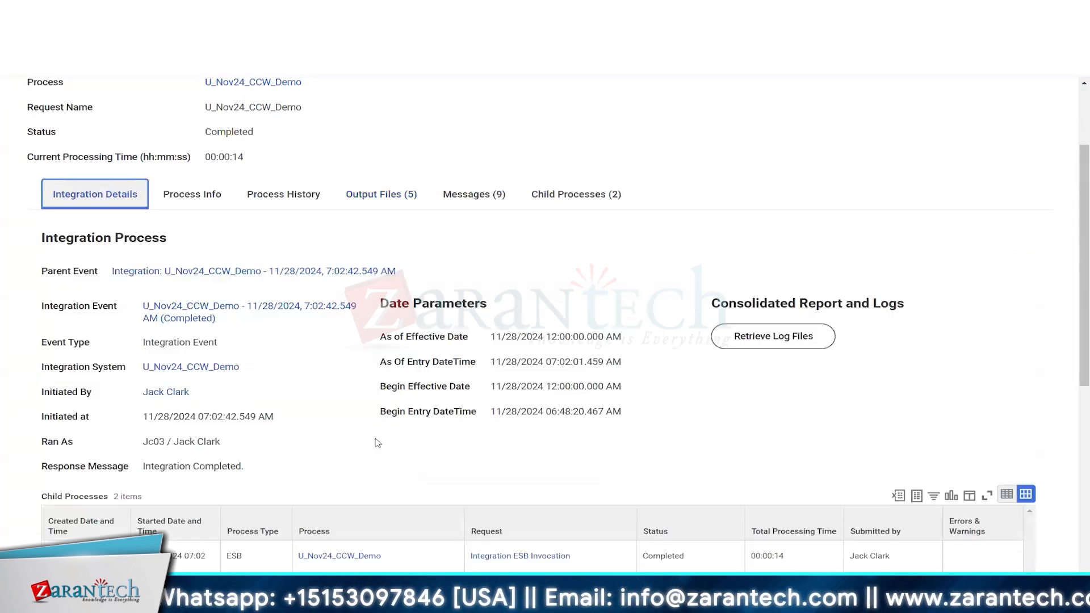
{"action": "scroll", "coordinate": [398, 454], "scroll_direction": "down", "scroll_amount": 7}
{"action": "scroll", "coordinate": [272, 275], "scroll_direction": "up", "scroll_amount": 5}
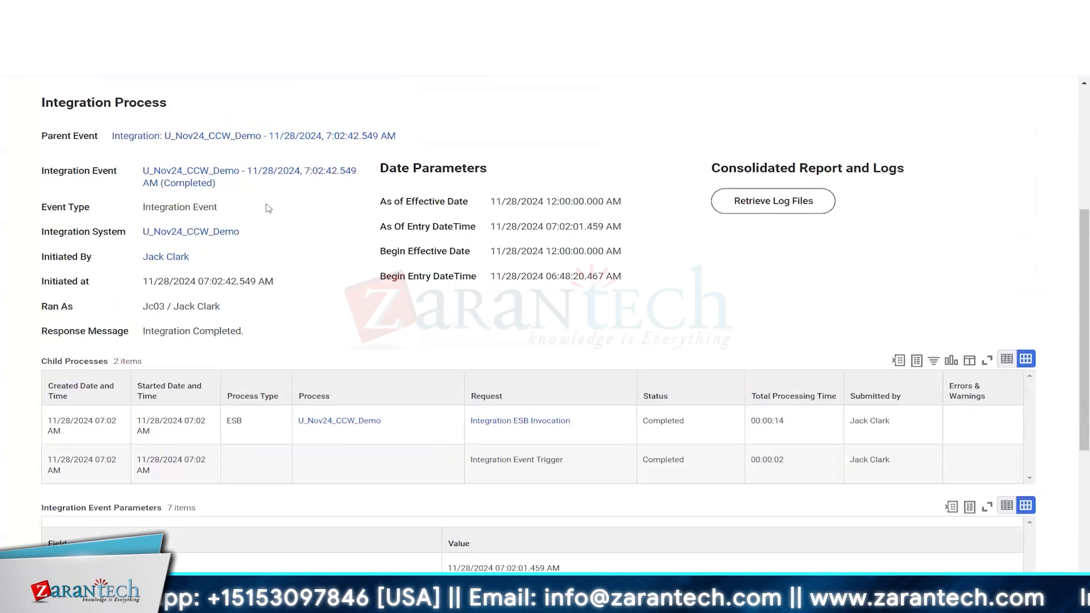
{"action": "scroll", "coordinate": [318, 255], "scroll_direction": "up", "scroll_amount": 3}
Step: Open output.xml from the output files, check its Worker_Count and worker Name elements, and close it
{"action": "left_click", "coordinate": [386, 258]}
{"action": "scroll", "coordinate": [327, 379], "scroll_direction": "down", "scroll_amount": 1}
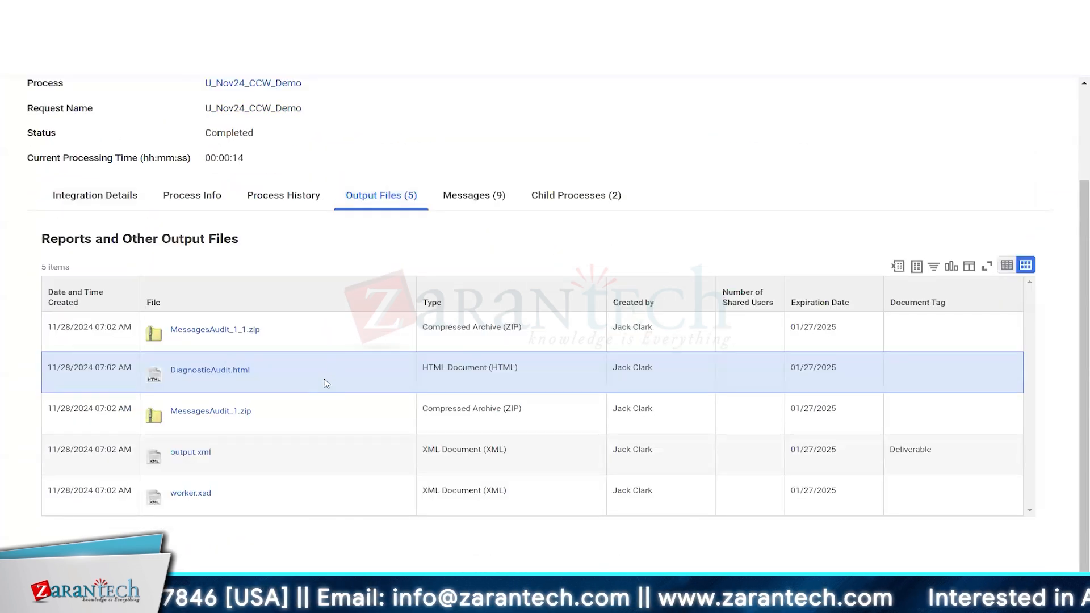
{"action": "left_click", "coordinate": [189, 452]}
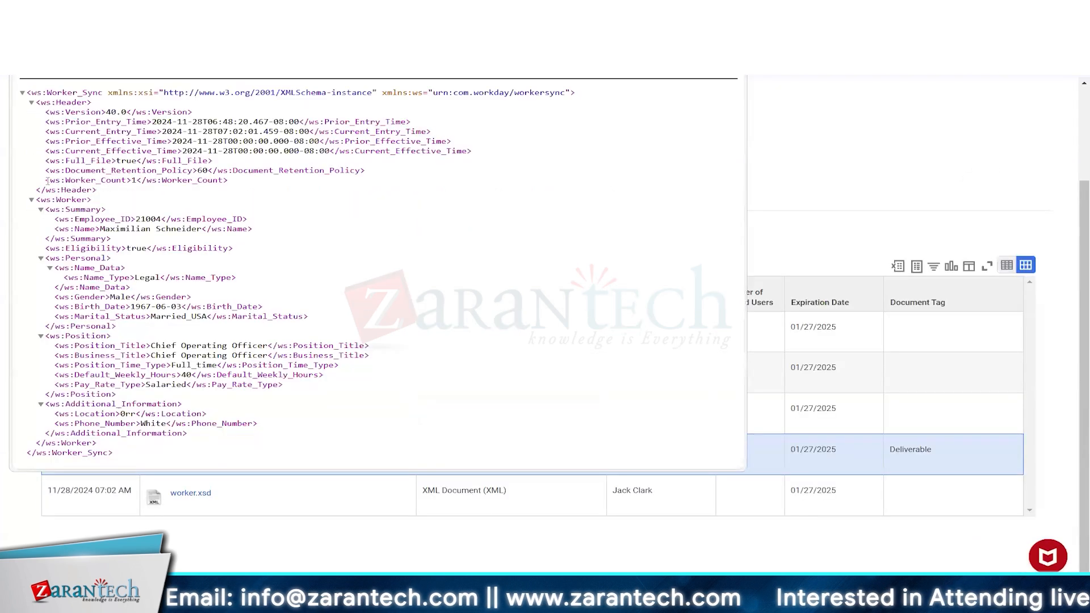
{"action": "left_click_drag", "start_coordinate": [47, 181], "coordinate": [228, 180]}
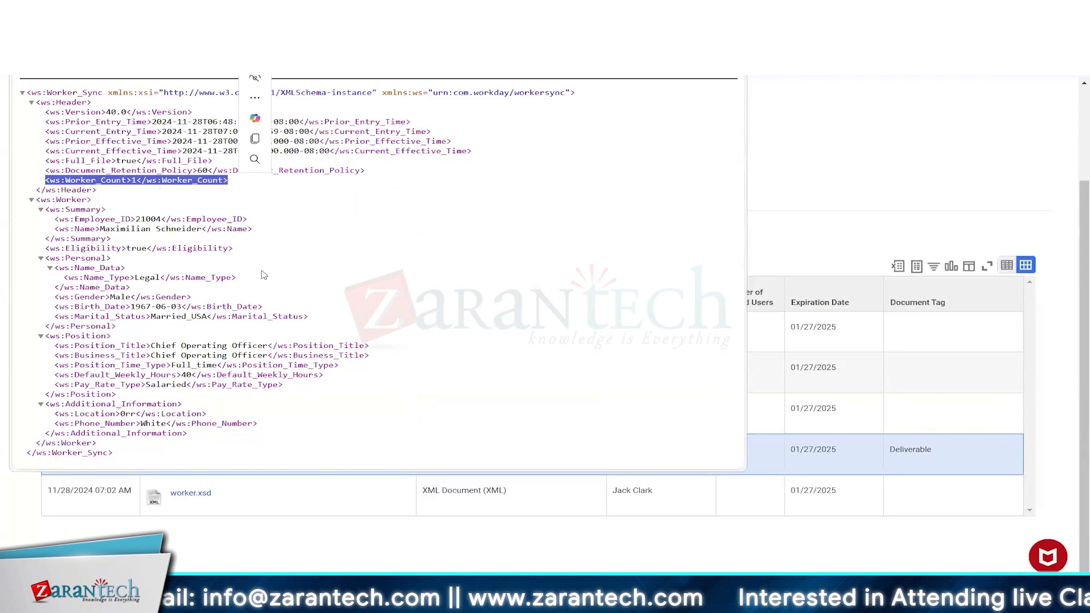
{"action": "left_click", "coordinate": [119, 229]}
{"action": "left_click_drag", "start_coordinate": [111, 229], "coordinate": [182, 229]}
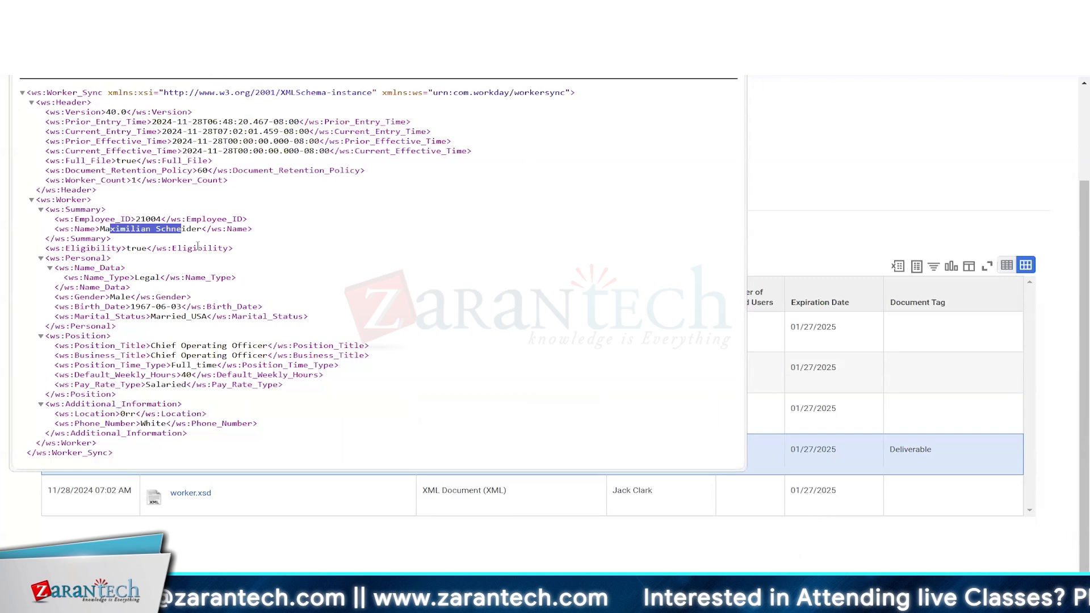
{"action": "left_click", "coordinate": [239, 437]}
{"action": "left_click", "coordinate": [731, 23]}
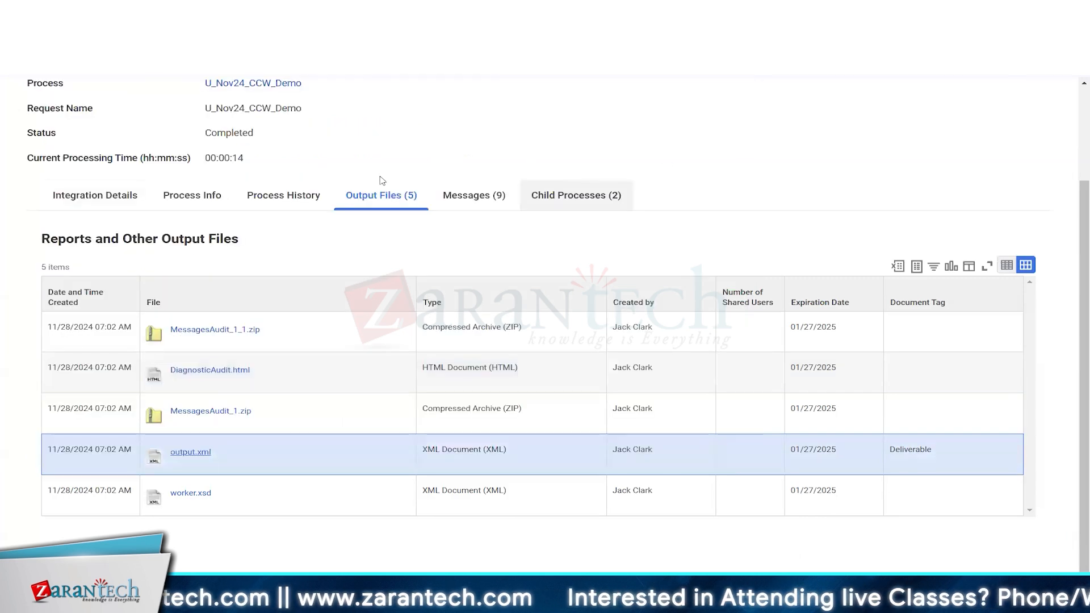
Step: Review the Workers, Restrict Results By Orgs and Full File values in the run's integration event parameters
{"action": "left_click", "coordinate": [108, 200]}
{"action": "scroll", "coordinate": [490, 421], "scroll_direction": "down", "scroll_amount": 8}
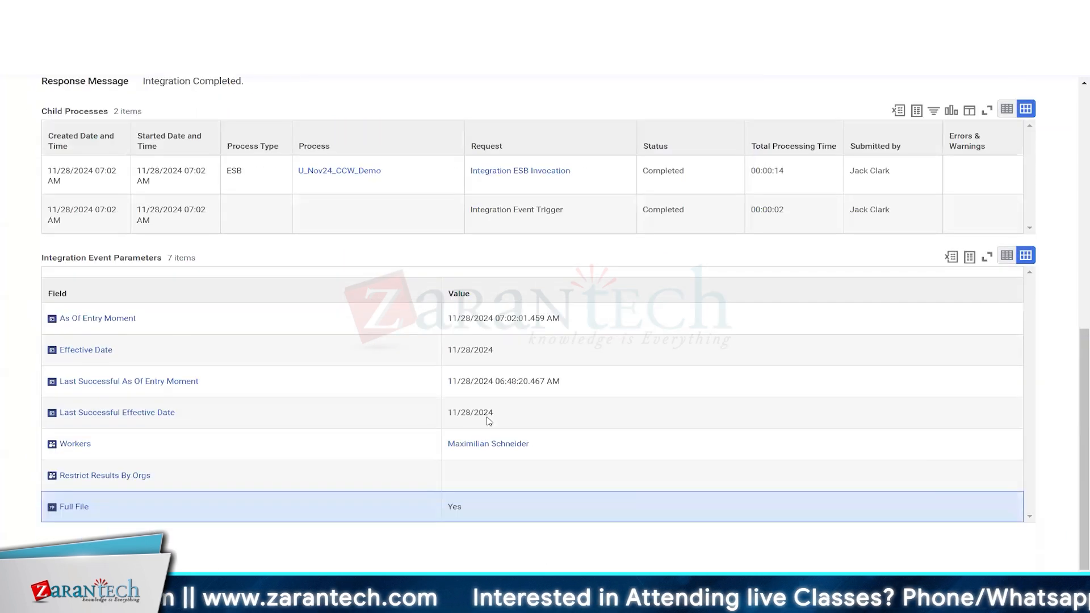
{"action": "left_click", "coordinate": [371, 442]}
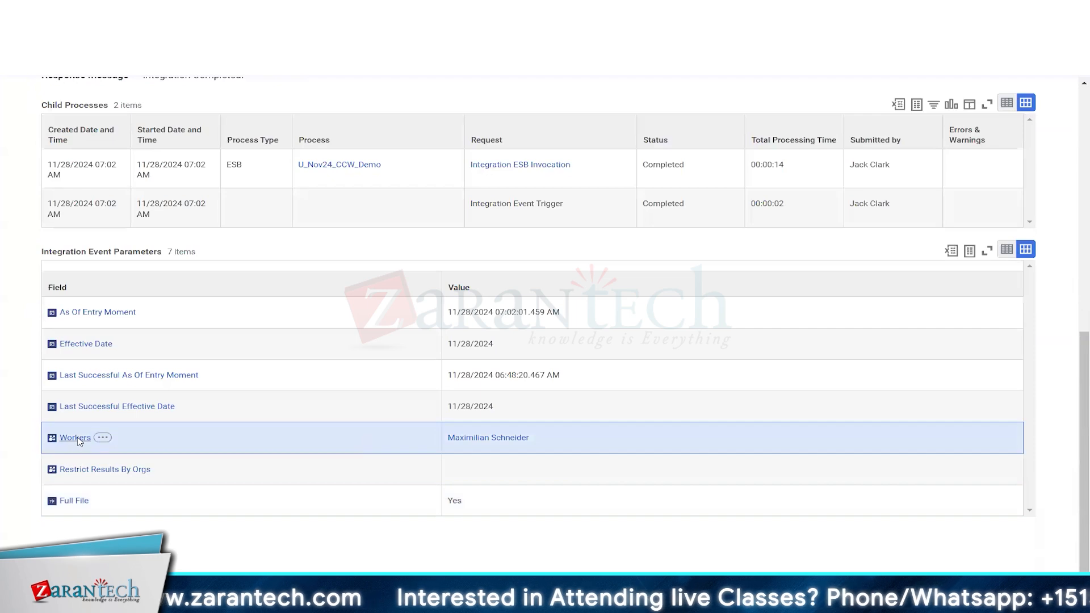
{"action": "left_click", "coordinate": [368, 469]}
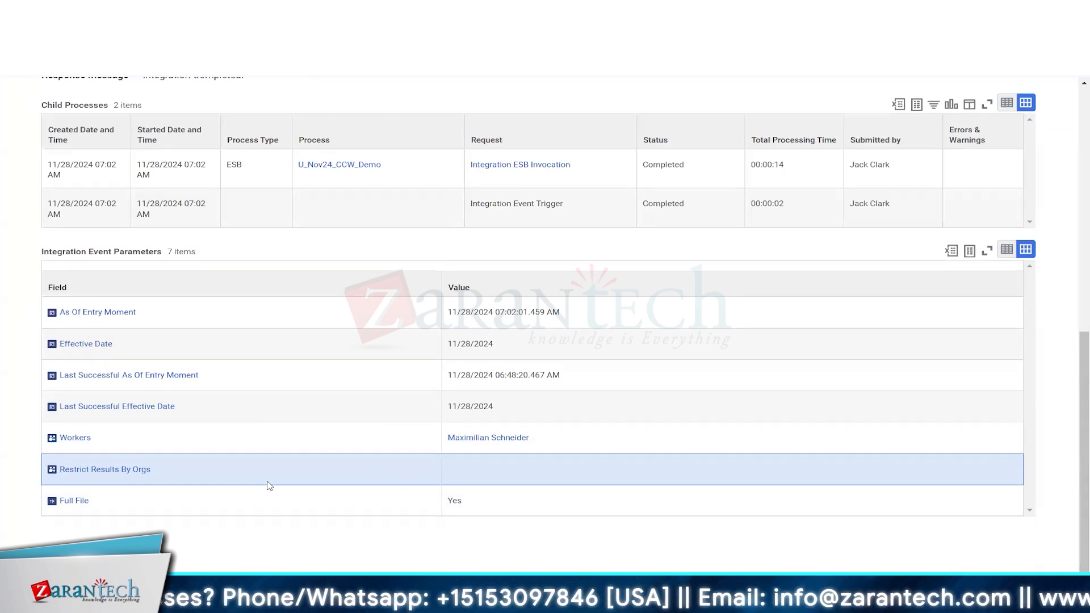
{"action": "scroll", "coordinate": [269, 486], "scroll_direction": "up", "scroll_amount": 15}
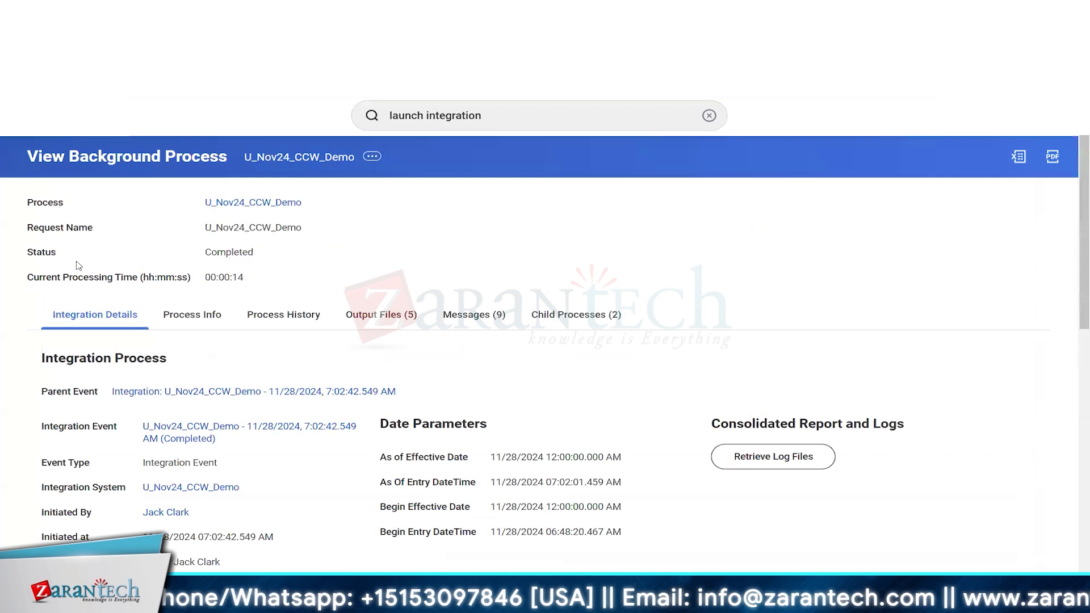
{"action": "scroll", "coordinate": [242, 303], "scroll_direction": "down", "scroll_amount": 3}
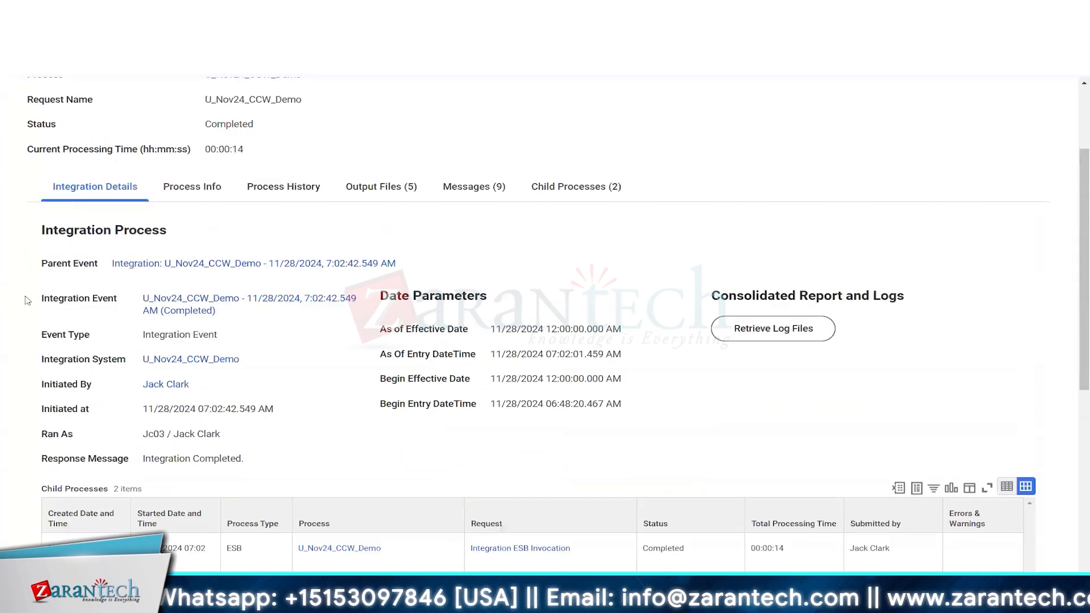
{"action": "scroll", "coordinate": [27, 301], "scroll_direction": "down", "scroll_amount": 1}
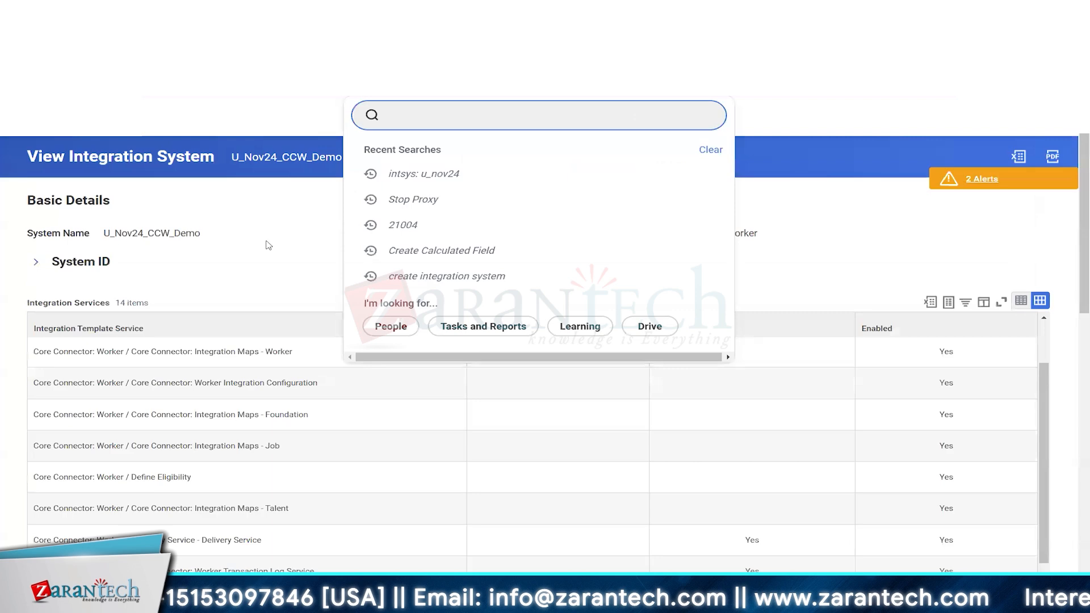
Step: Run the Integration Events report for the U_Nov24_CCW_Demo integration system without any extra filters
{"action": "left_click", "coordinate": [269, 245]}
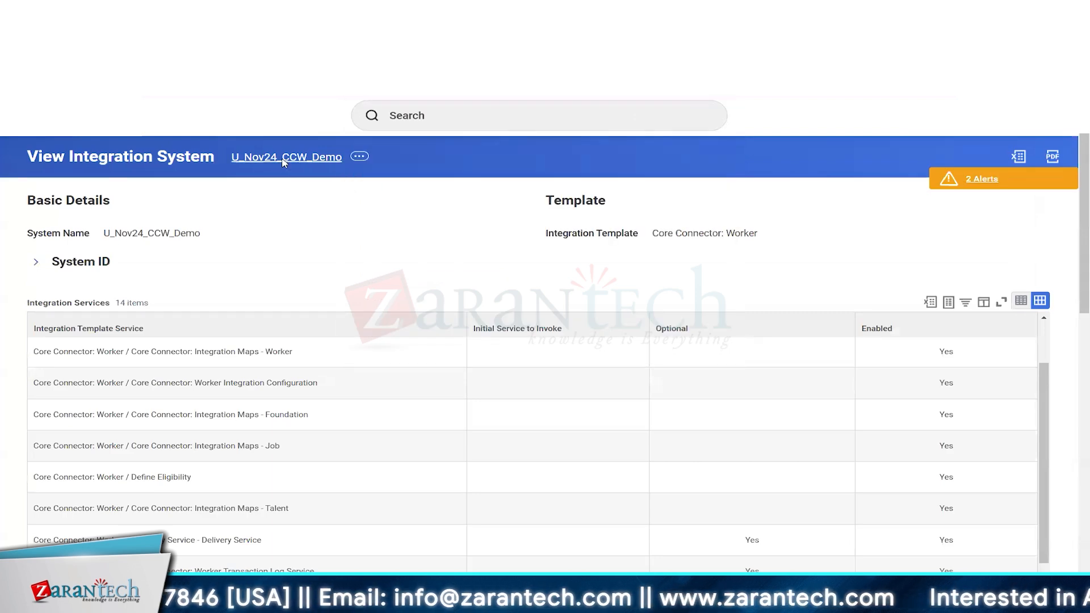
{"action": "left_click", "coordinate": [359, 162]}
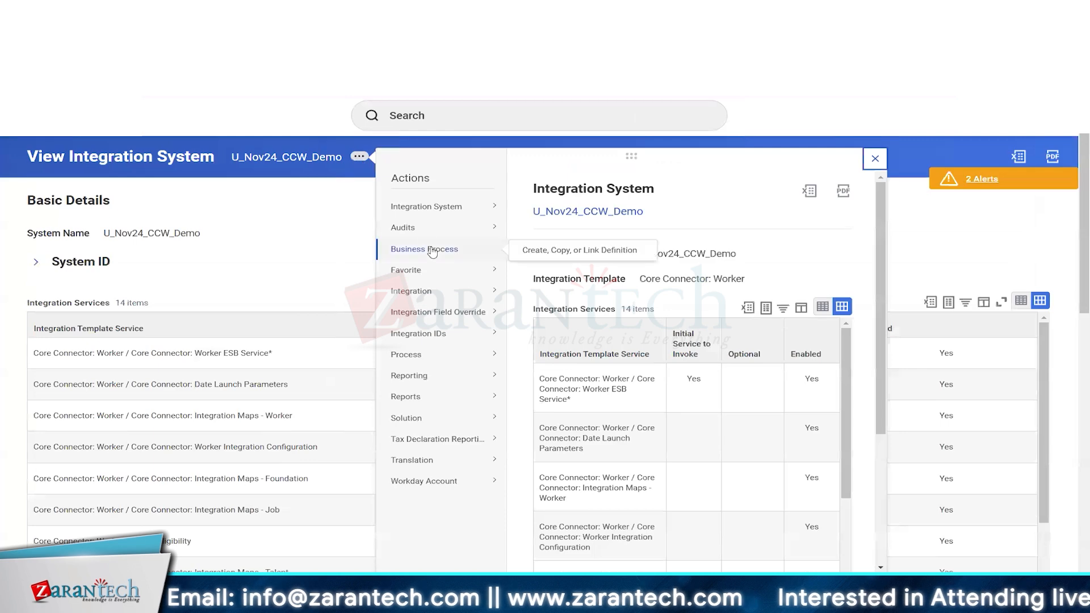
{"action": "mouse_move", "coordinate": [431, 205]}
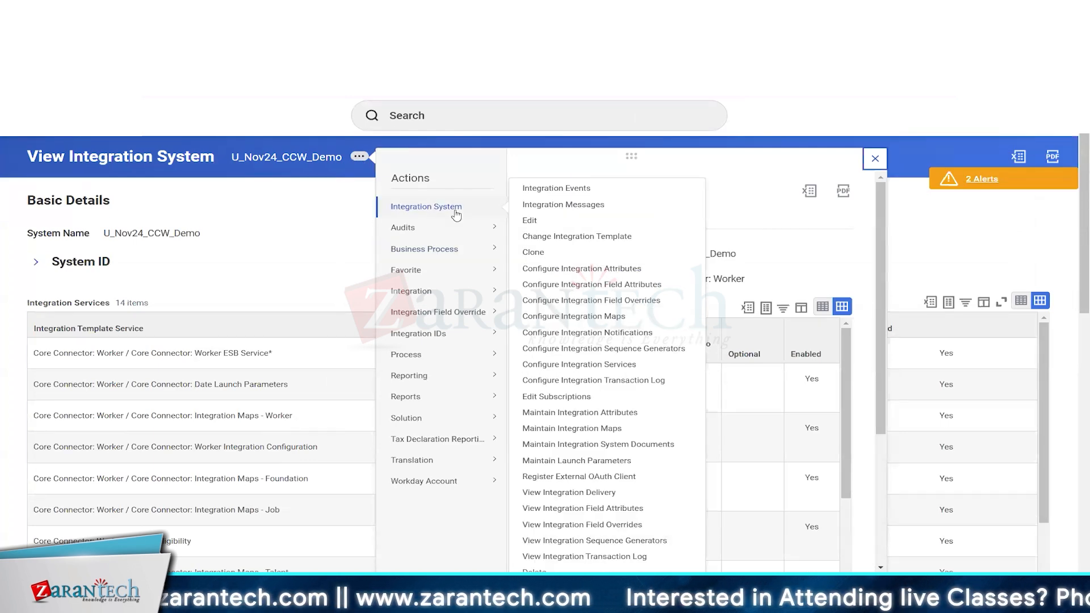
{"action": "left_click", "coordinate": [556, 190]}
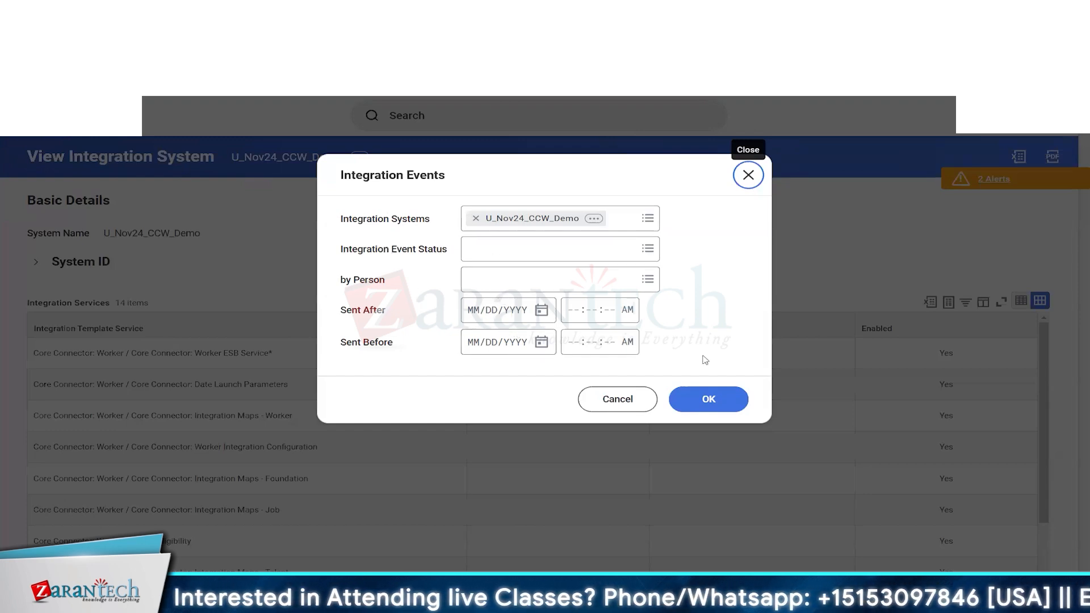
{"action": "left_click", "coordinate": [713, 406]}
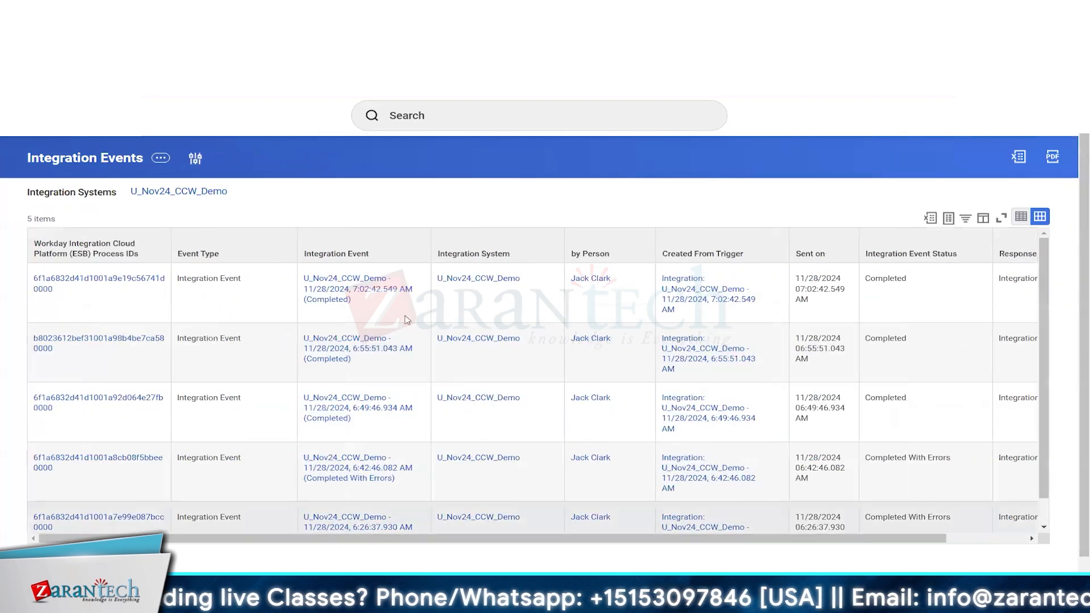
Step: Check the Sent on time of the most recent integration event and open that event
{"action": "scroll", "coordinate": [403, 307], "scroll_direction": "down", "scroll_amount": 1}
{"action": "scroll", "coordinate": [402, 300], "scroll_direction": "up", "scroll_amount": 1}
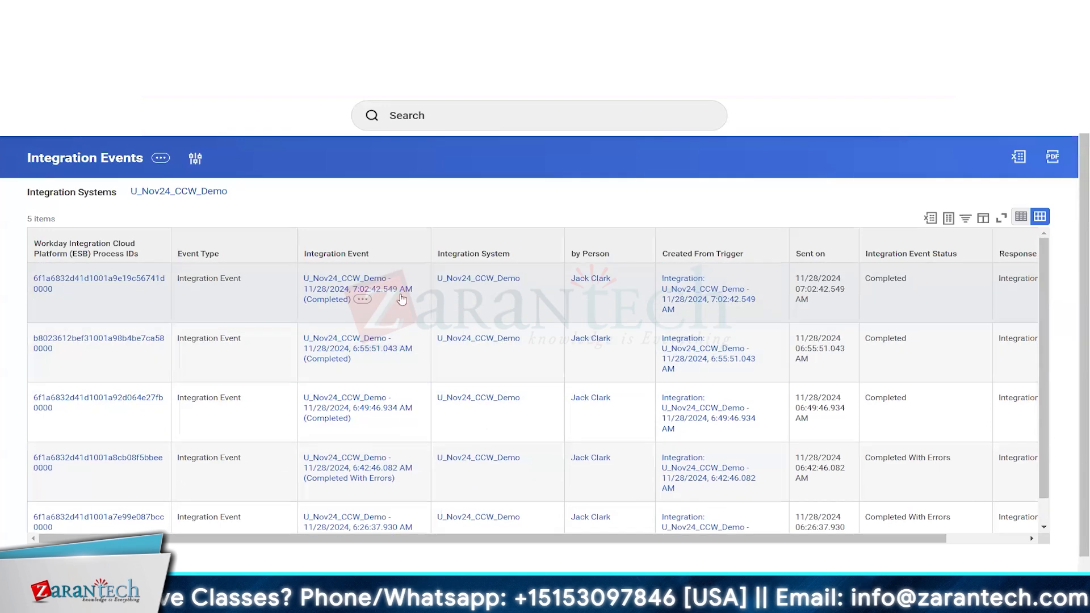
{"action": "left_click_drag", "start_coordinate": [811, 312], "coordinate": [783, 311]}
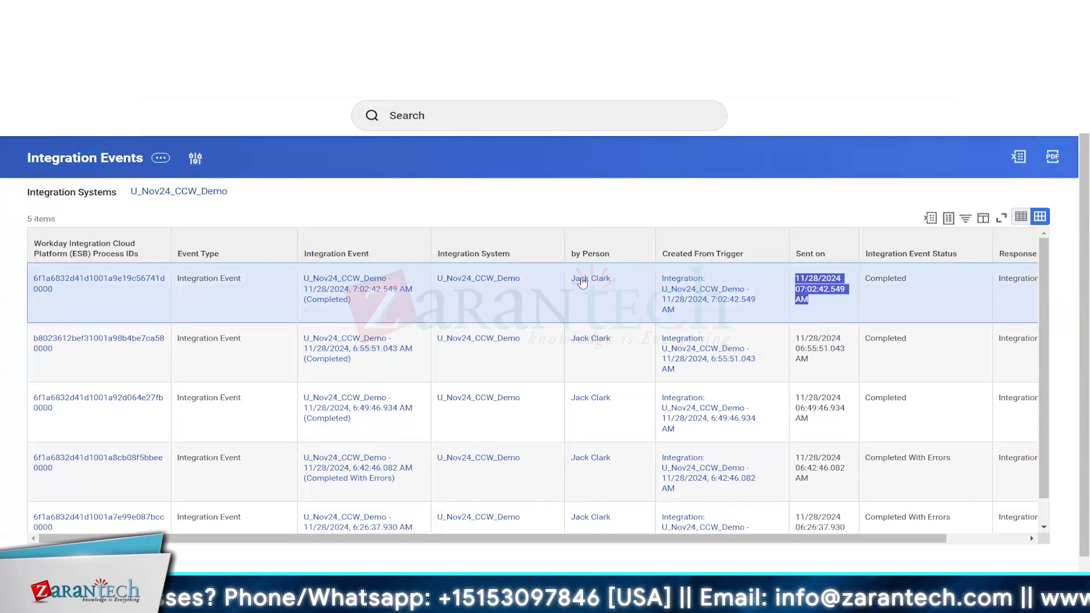
{"action": "left_click", "coordinate": [446, 305]}
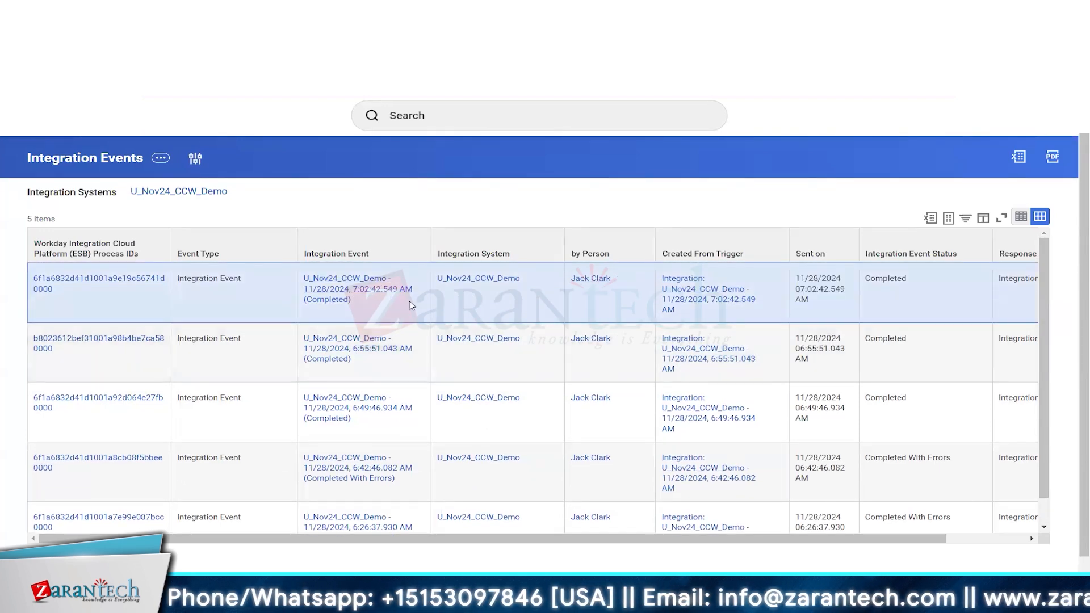
{"action": "left_click", "coordinate": [332, 287]}
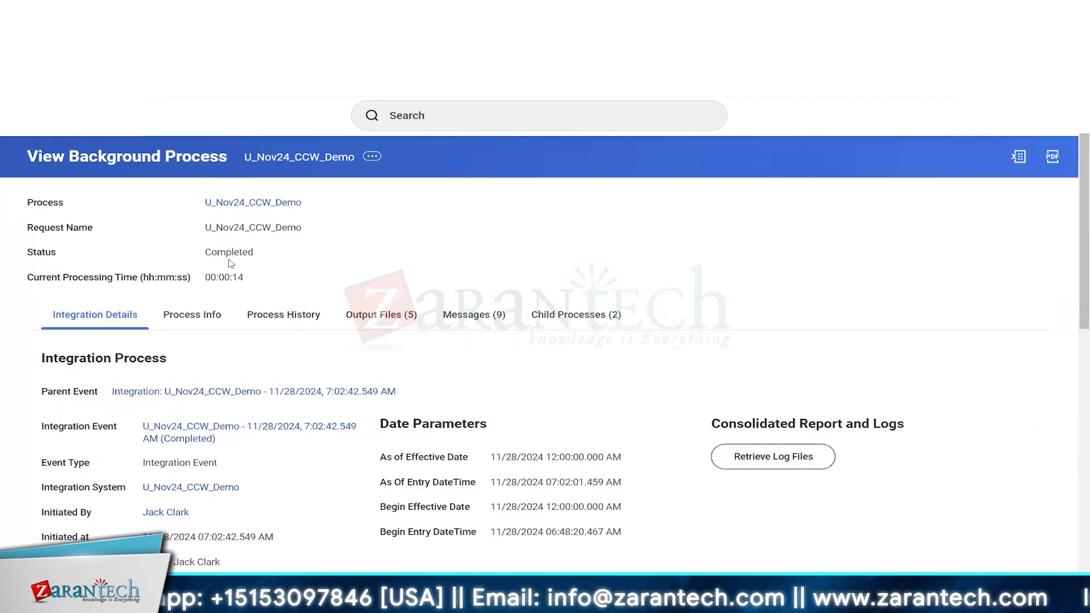
Step: Review the opened event's integration details and its list of output files
{"action": "scroll", "coordinate": [338, 277], "scroll_direction": "down", "scroll_amount": 3}
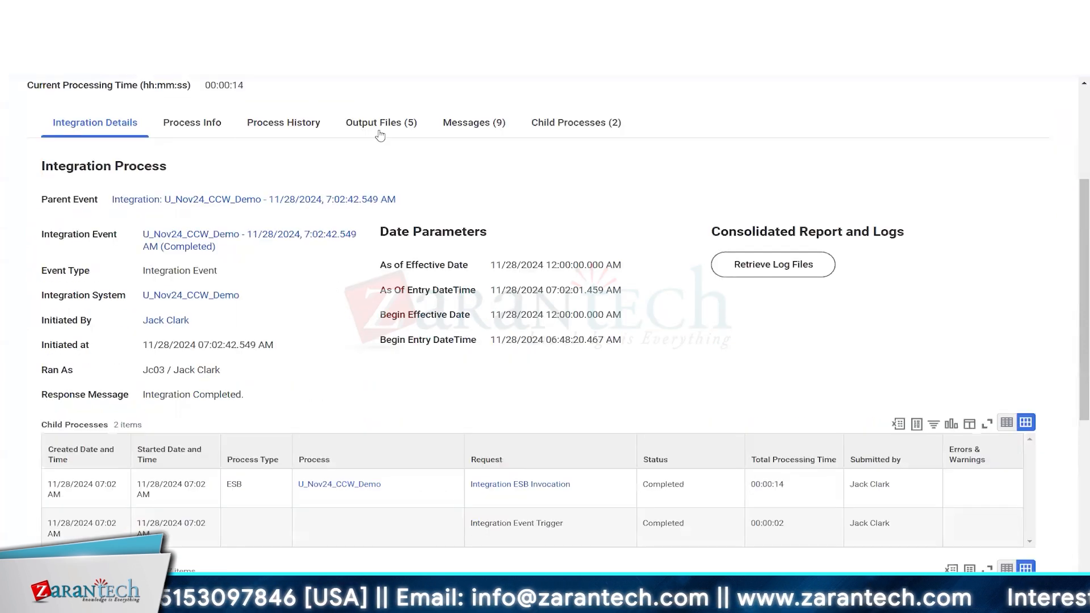
{"action": "left_click", "coordinate": [380, 129]}
{"action": "scroll", "coordinate": [385, 389], "scroll_direction": "down", "scroll_amount": 2}
{"action": "scroll", "coordinate": [462, 230], "scroll_direction": "up", "scroll_amount": 2}
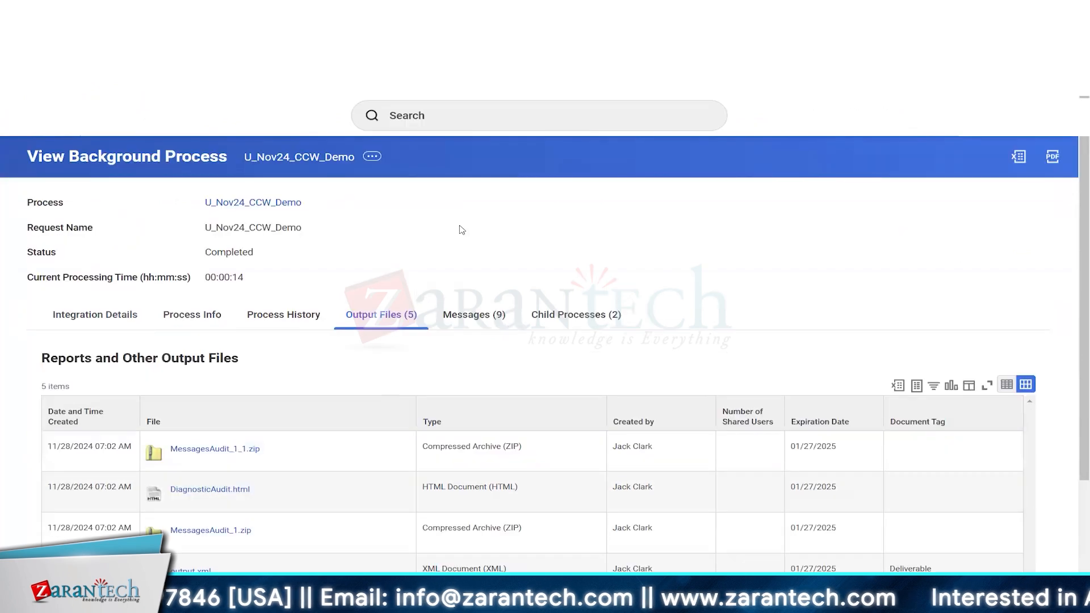
Step: Discard the unsaved recipient, email address and subject changes to the U_Nov24_CCW_Demo integration notification
{"action": "left_click", "coordinate": [314, 202]}
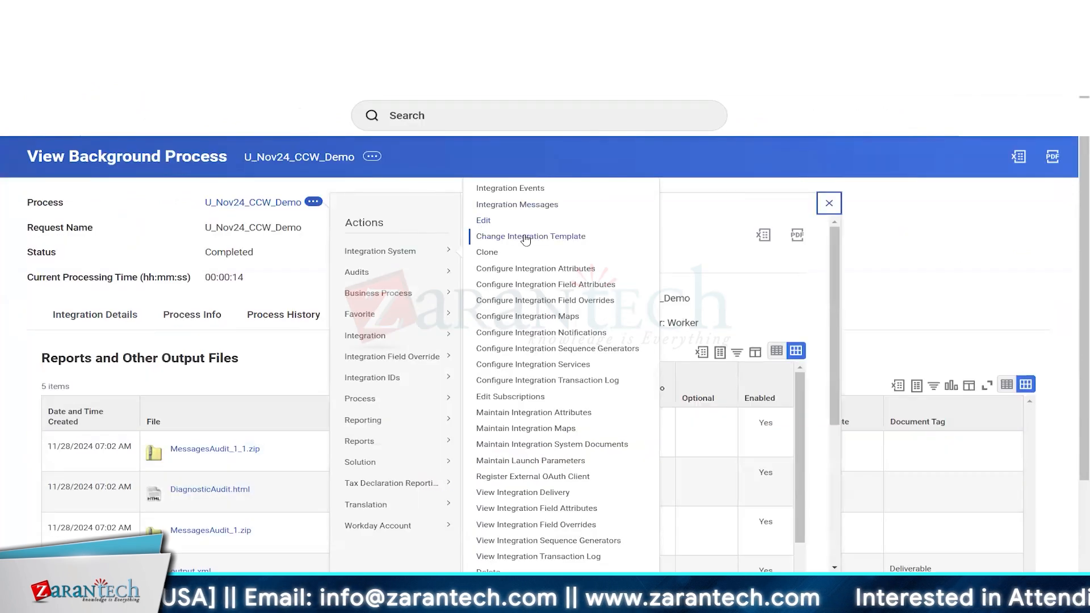
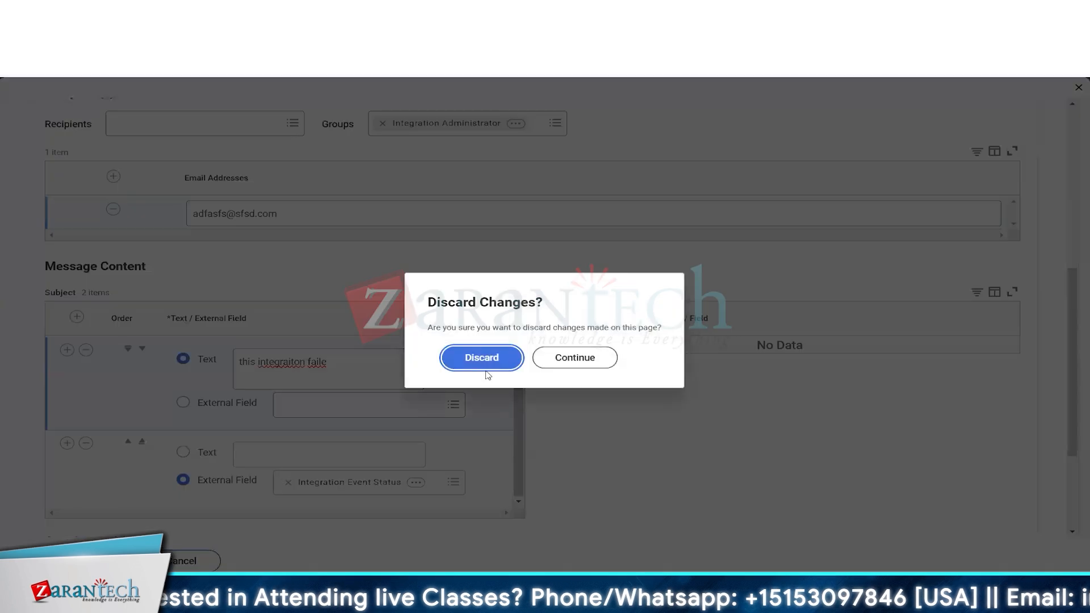
{"action": "left_click", "coordinate": [475, 357]}
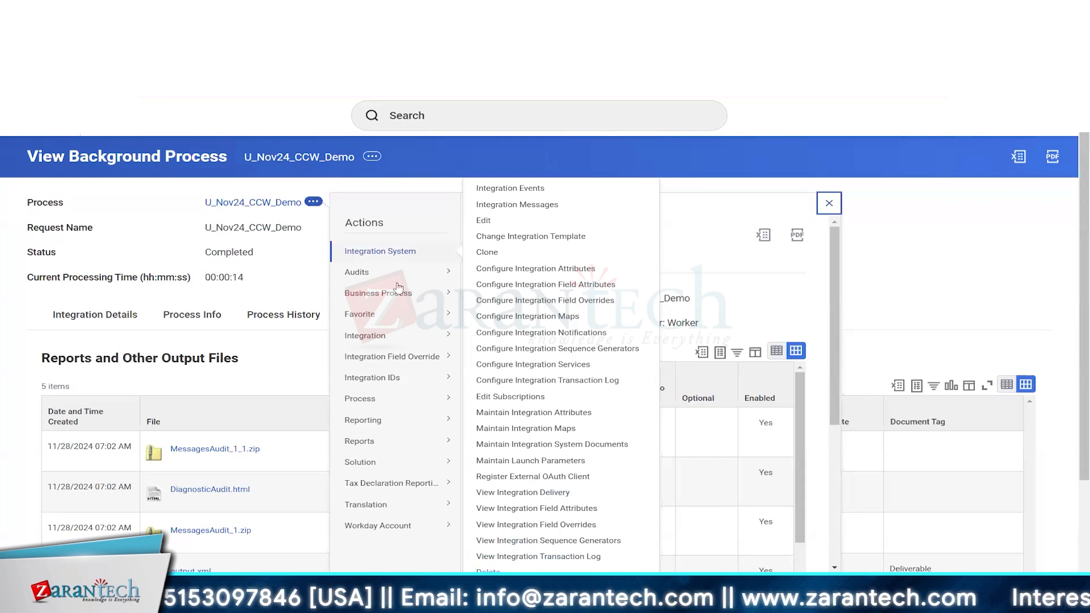
{"action": "mouse_move", "coordinate": [398, 284]}
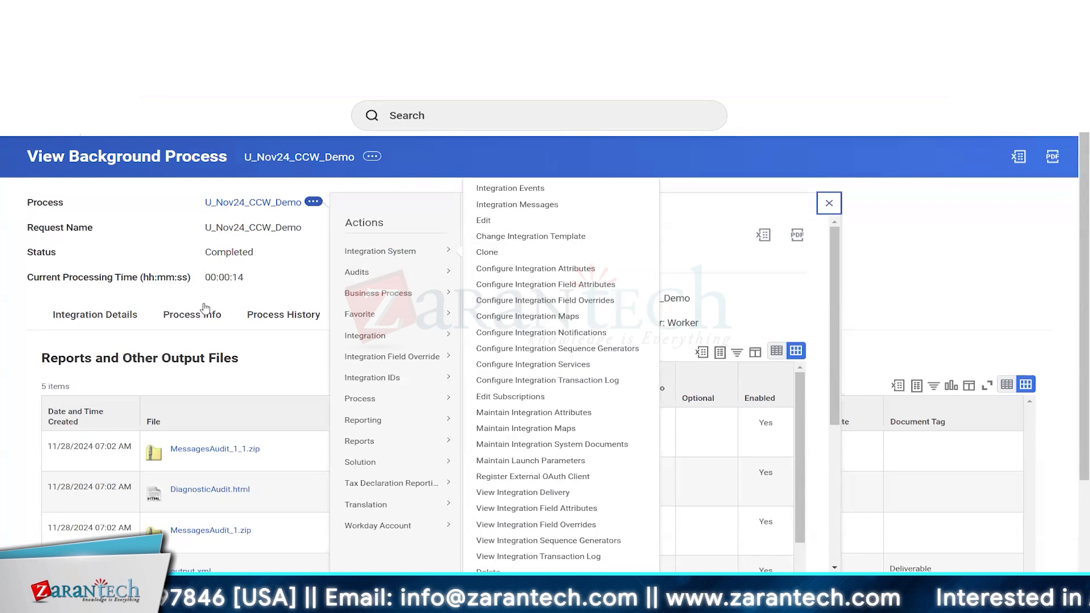
Step: Check the run's integration details and output files, and open the U_Nov24_CCW_Demo integration system to view its integration attributes
{"action": "left_click", "coordinate": [110, 321]}
{"action": "left_click", "coordinate": [112, 324]}
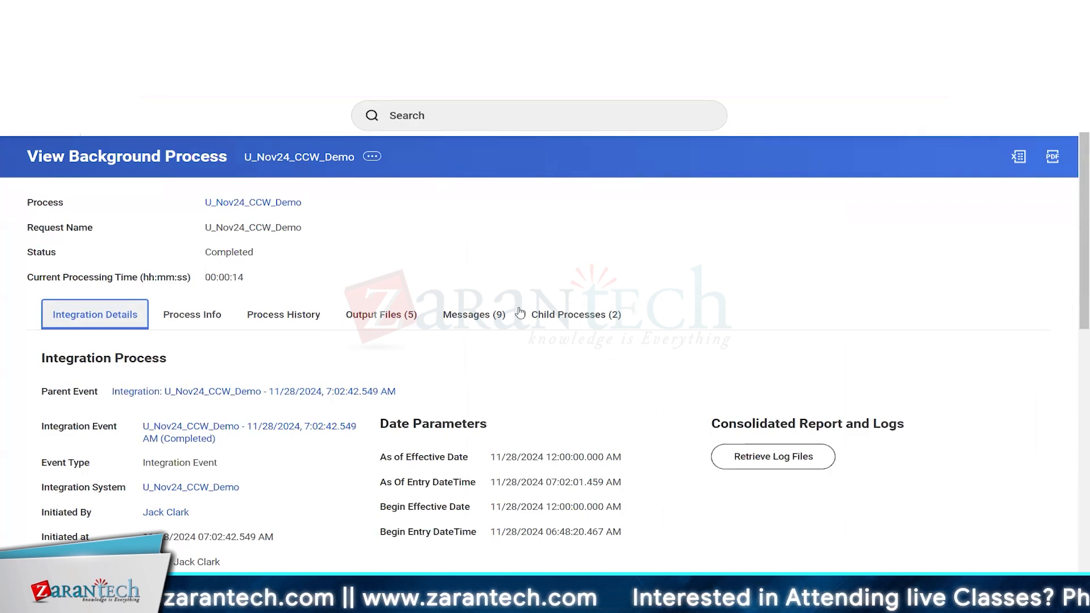
{"action": "left_click", "coordinate": [381, 315]}
{"action": "left_click", "coordinate": [294, 468]}
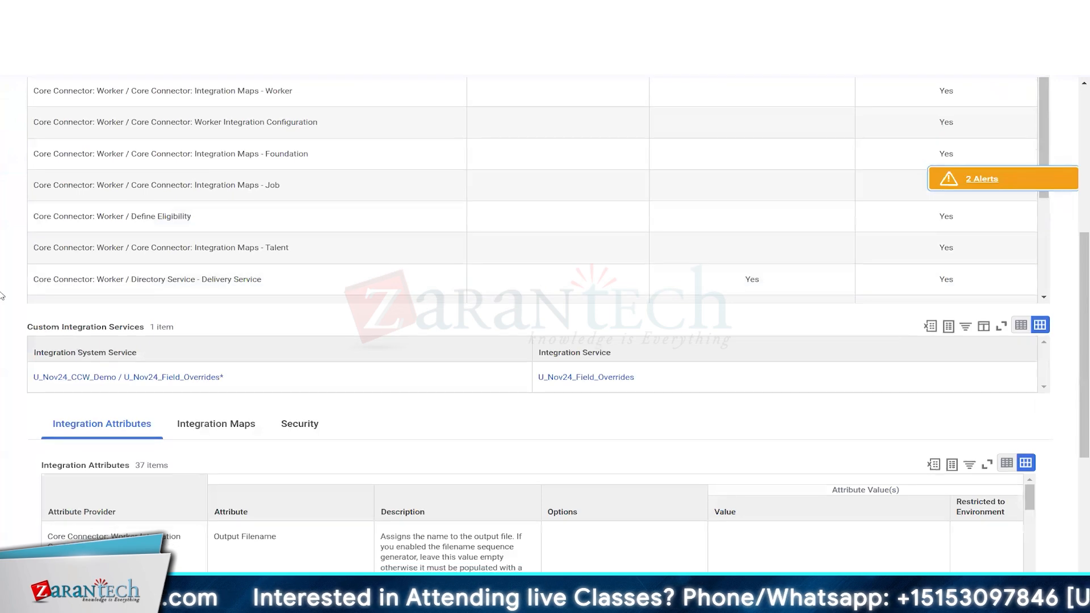
{"action": "scroll", "coordinate": [745, 335], "scroll_direction": "down", "scroll_amount": 5}
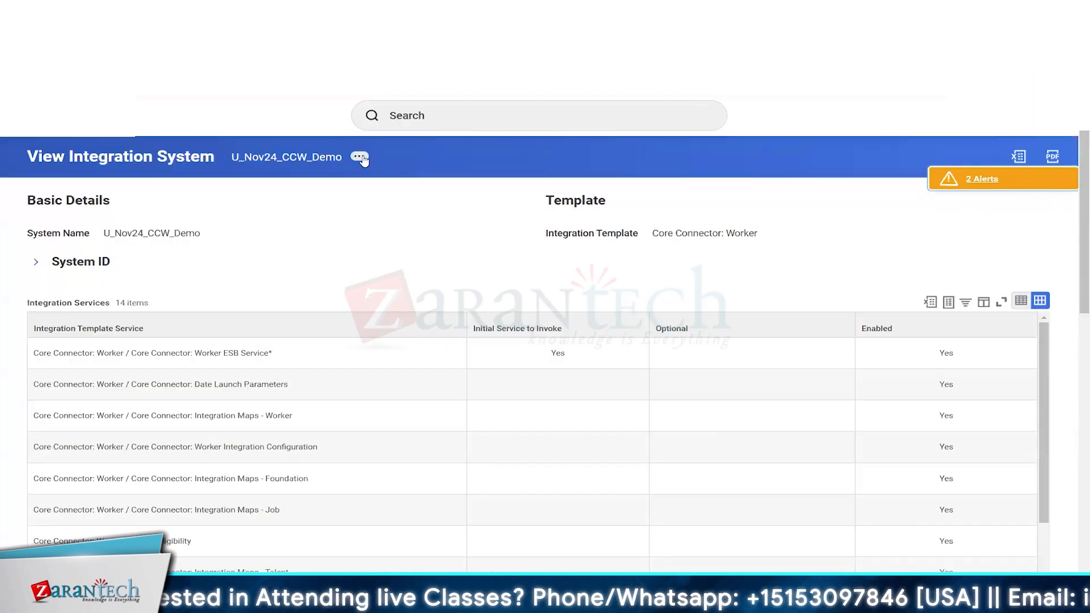
Step: Configure the integration attributes of U_Nov24_CCW_Demo by adding XYZVendor.xml as the Output Filename value, and save the change
{"action": "left_click", "coordinate": [360, 157]}
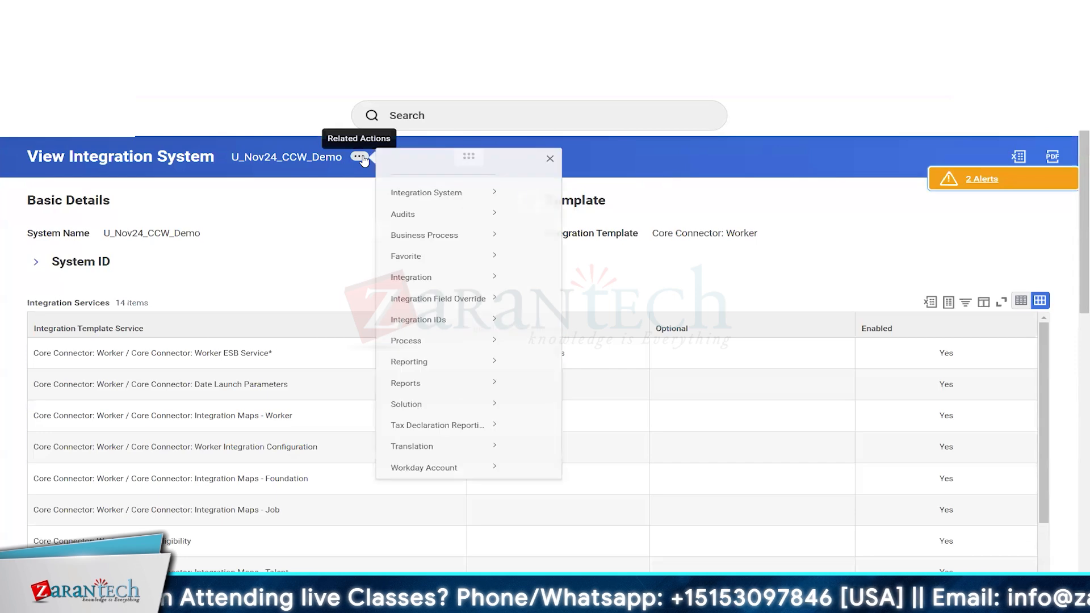
{"action": "mouse_move", "coordinate": [432, 206]}
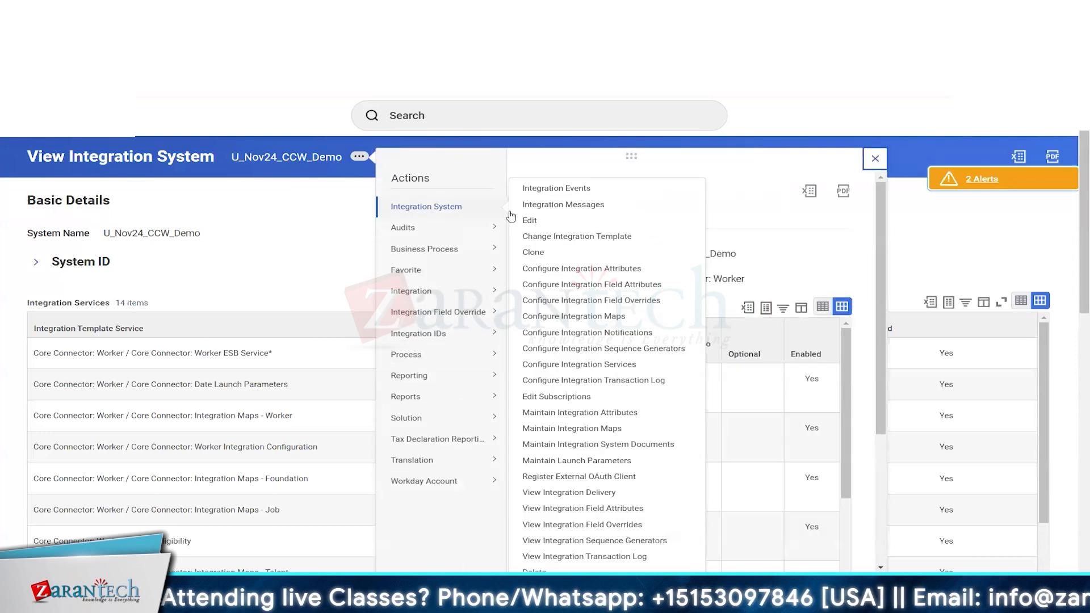
{"action": "left_click", "coordinate": [577, 269]}
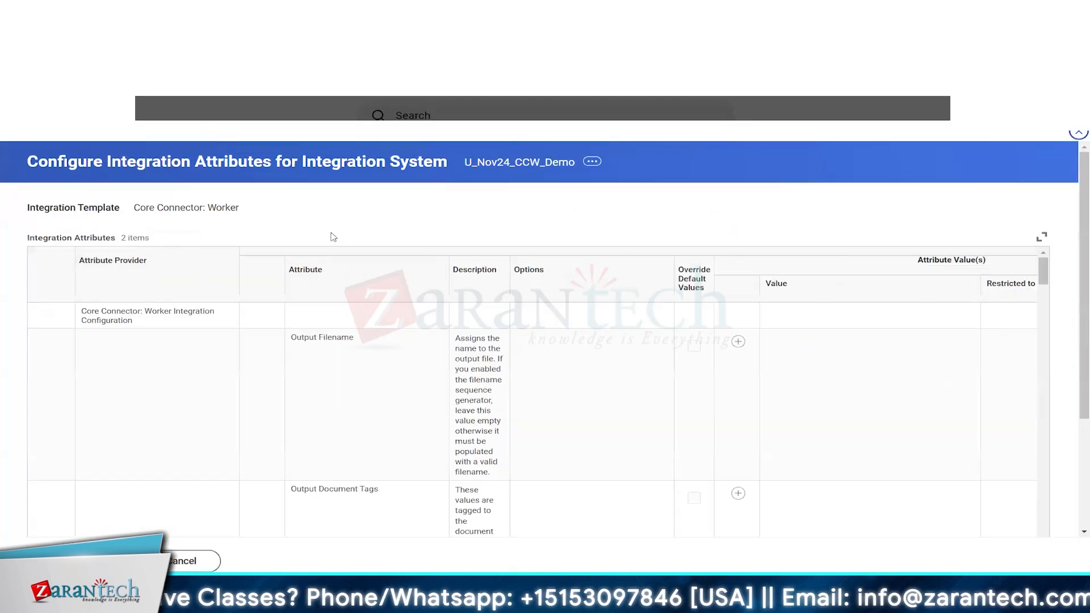
{"action": "left_click", "coordinate": [382, 384]}
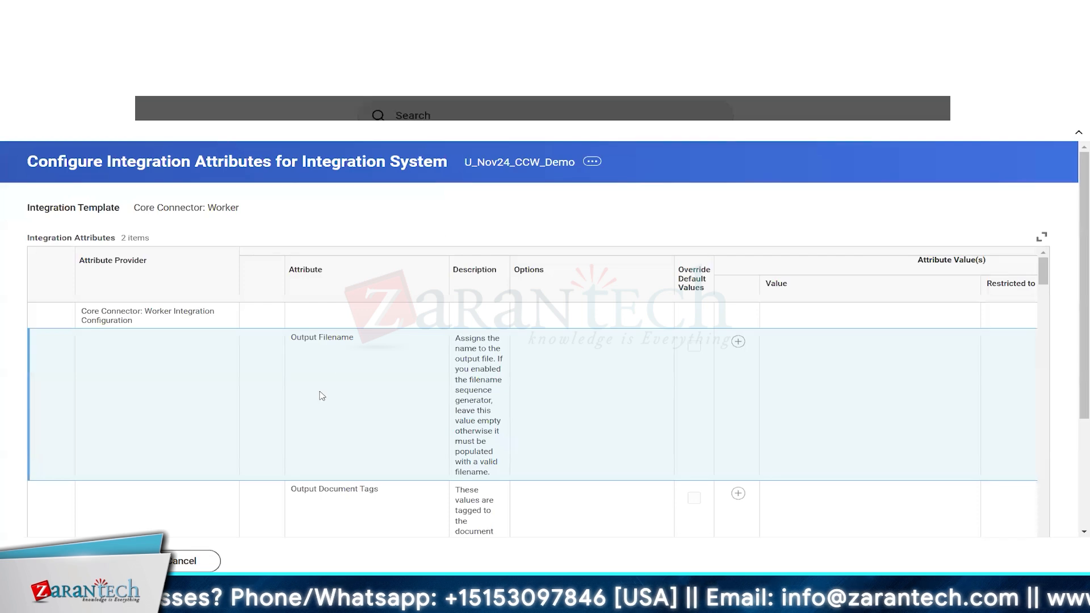
{"action": "left_click_drag", "start_coordinate": [291, 337], "coordinate": [342, 338]}
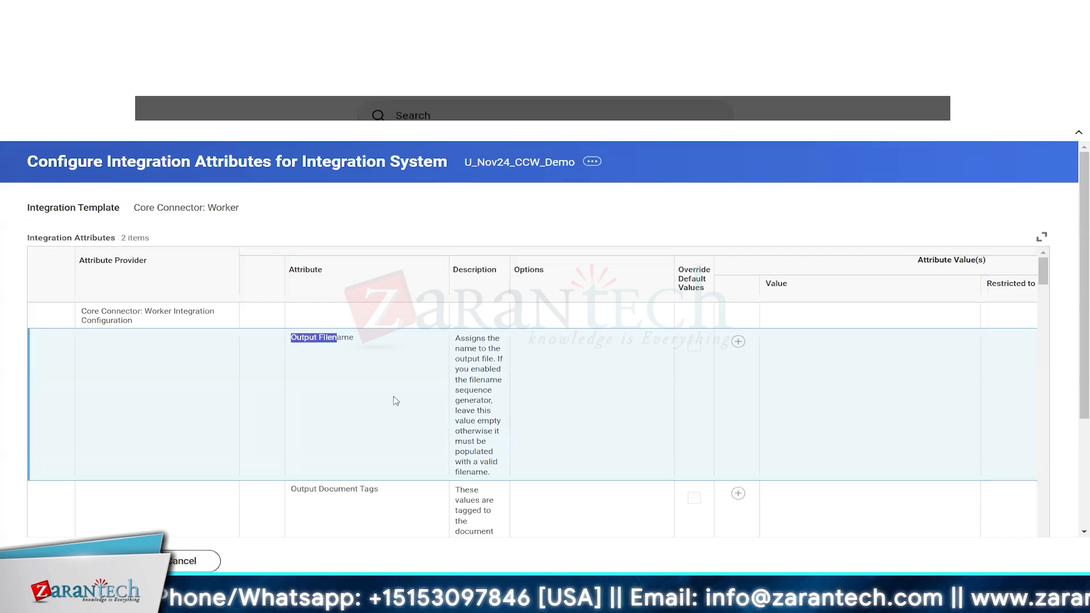
{"action": "left_click", "coordinate": [738, 341]}
{"action": "left_click", "coordinate": [801, 500]}
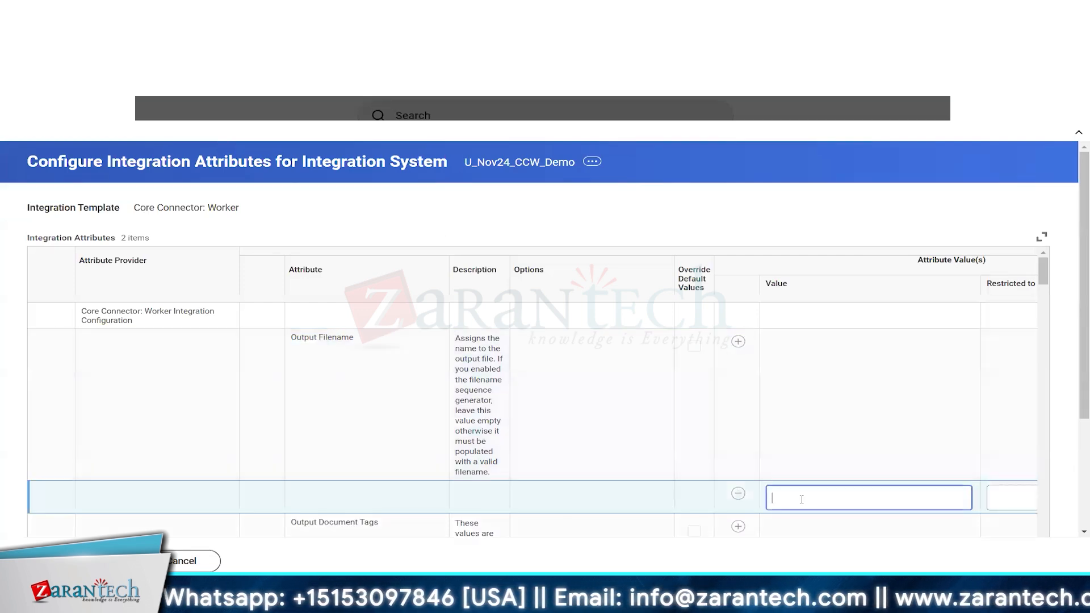
{"action": "type", "text": "XYZVend"}
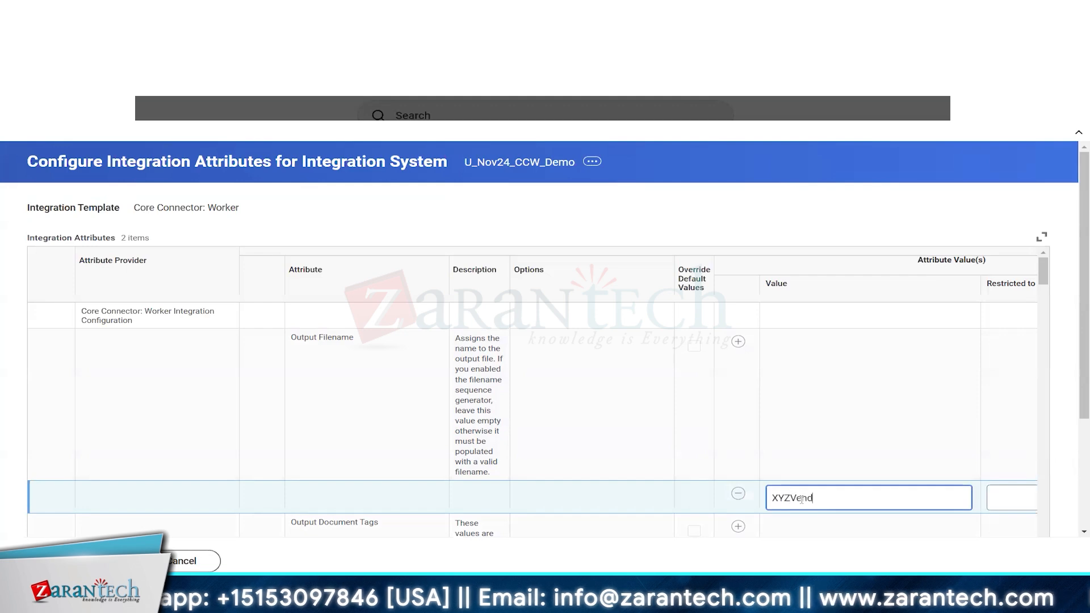
{"action": "type", "text": "or.xml"}
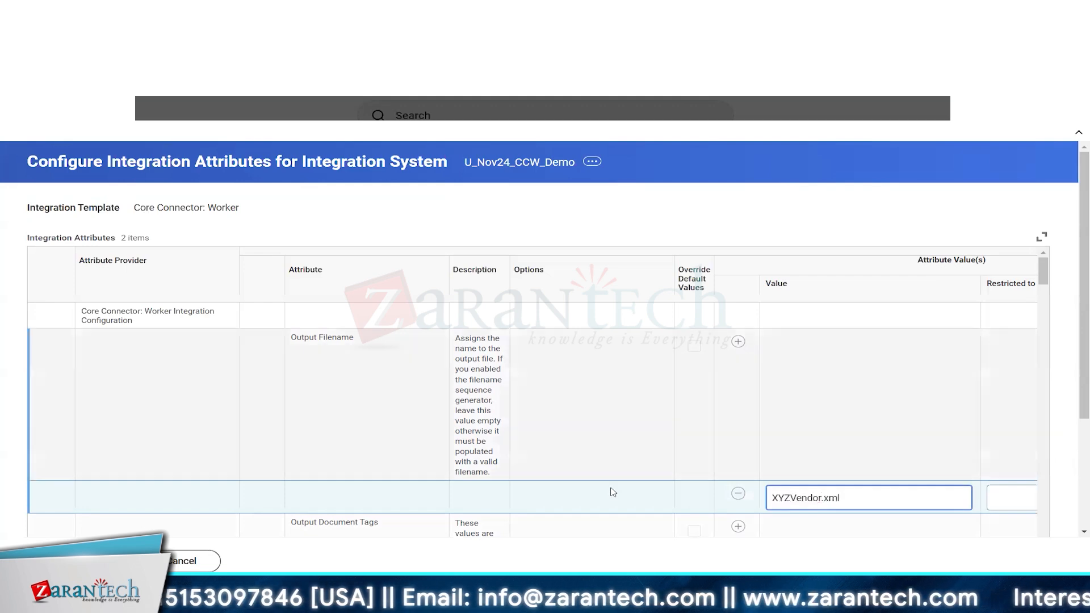
{"action": "left_click", "coordinate": [636, 492]}
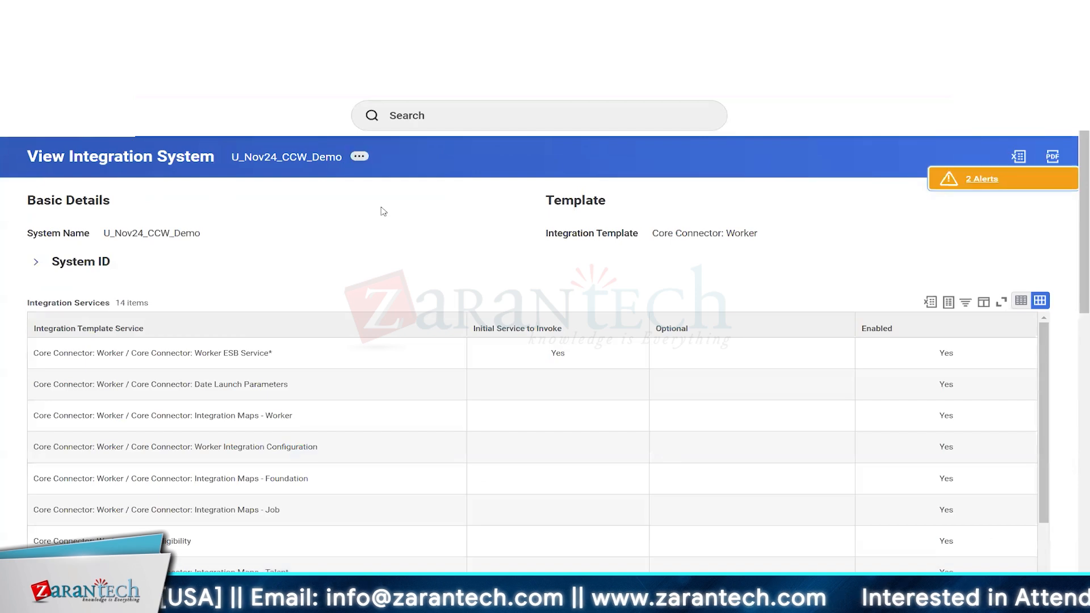
Step: Run the Integration Events report for U_Nov24_CCW_Demo with no status, person or date filters
{"action": "mouse_move", "coordinate": [386, 228]}
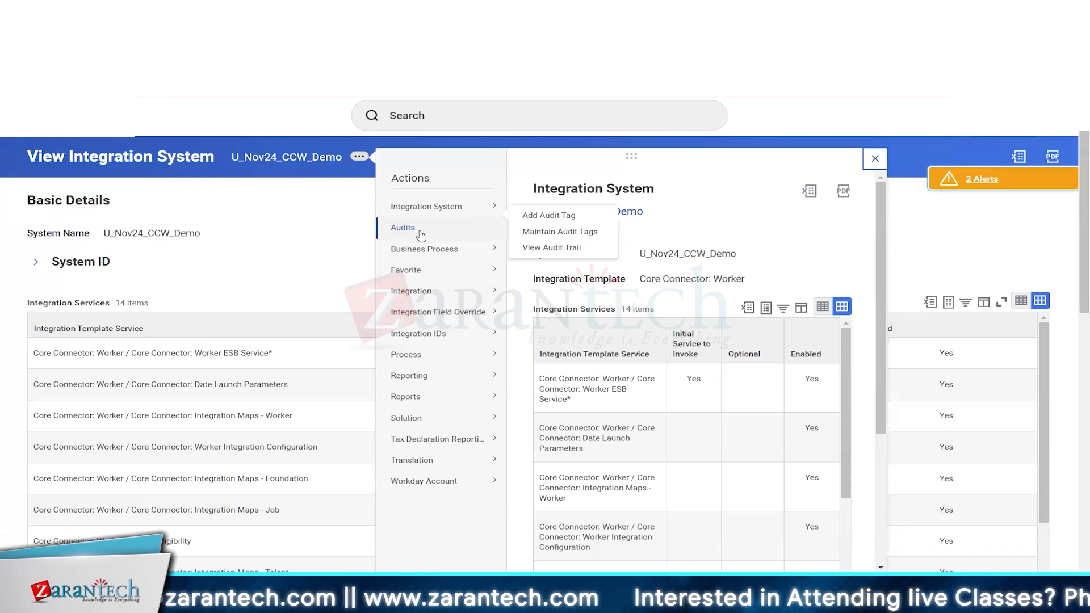
{"action": "mouse_move", "coordinate": [454, 206]}
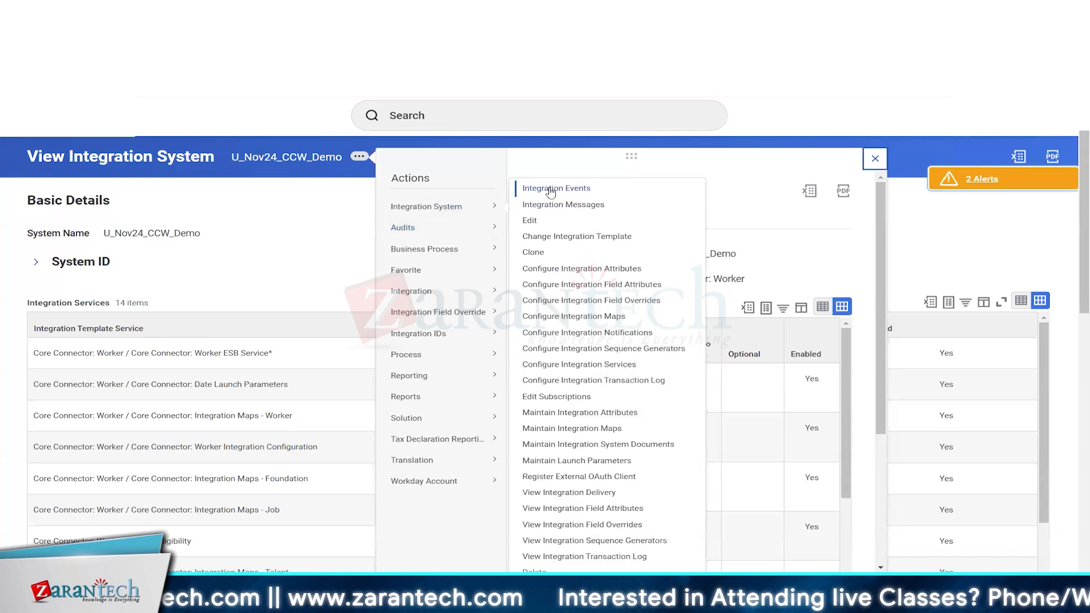
{"action": "left_click", "coordinate": [550, 191]}
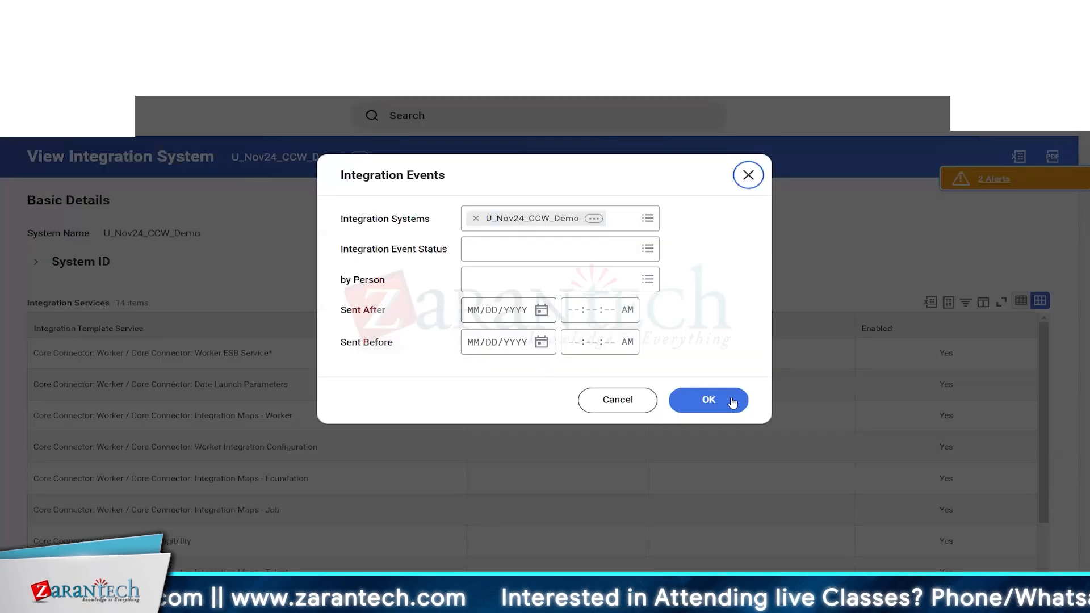
{"action": "left_click", "coordinate": [733, 400]}
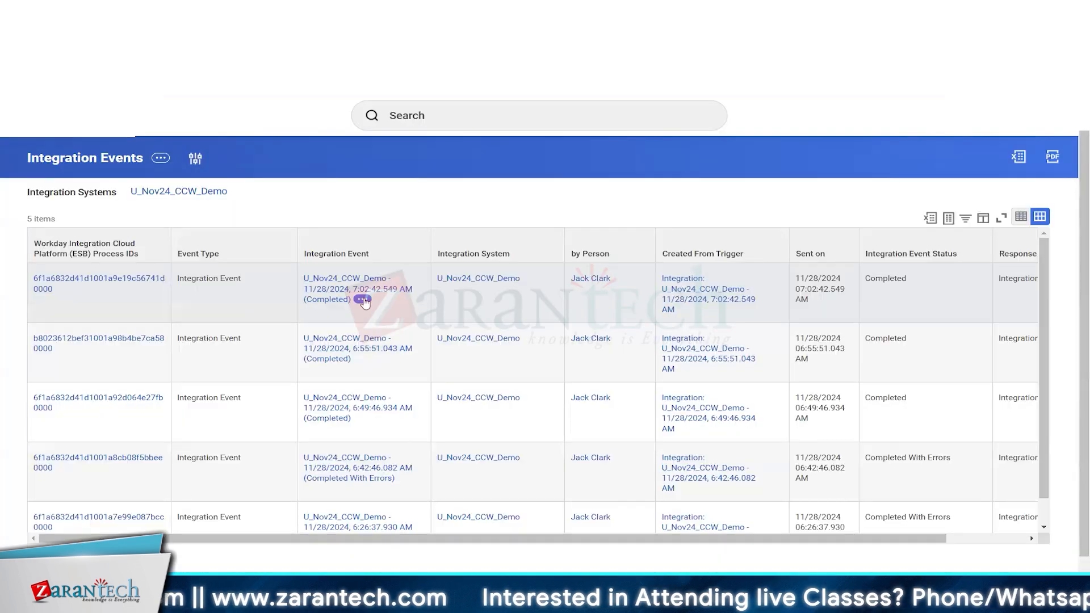
Step: Relaunch the most recent completed integration event with its existing criteria and refresh the background process until it finishes
{"action": "left_click", "coordinate": [362, 299]}
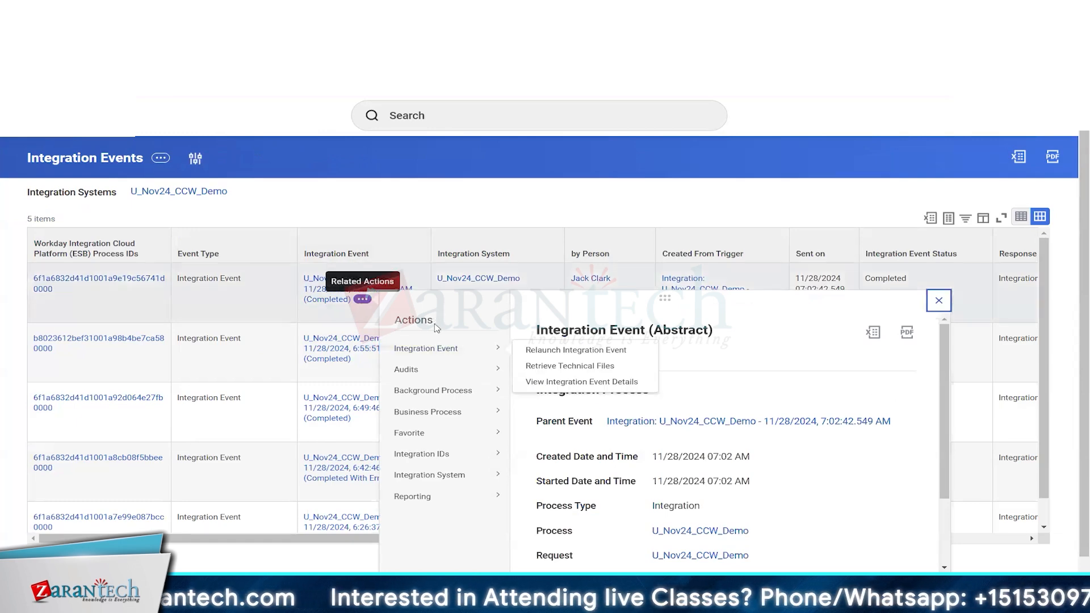
{"action": "left_click", "coordinate": [572, 351]}
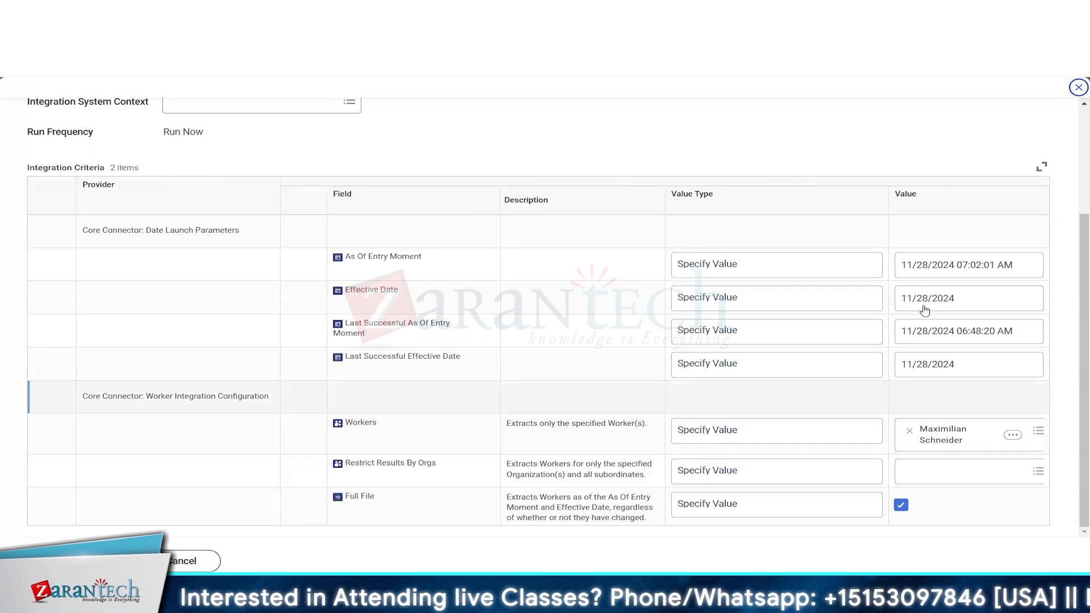
{"action": "left_click", "coordinate": [424, 512]}
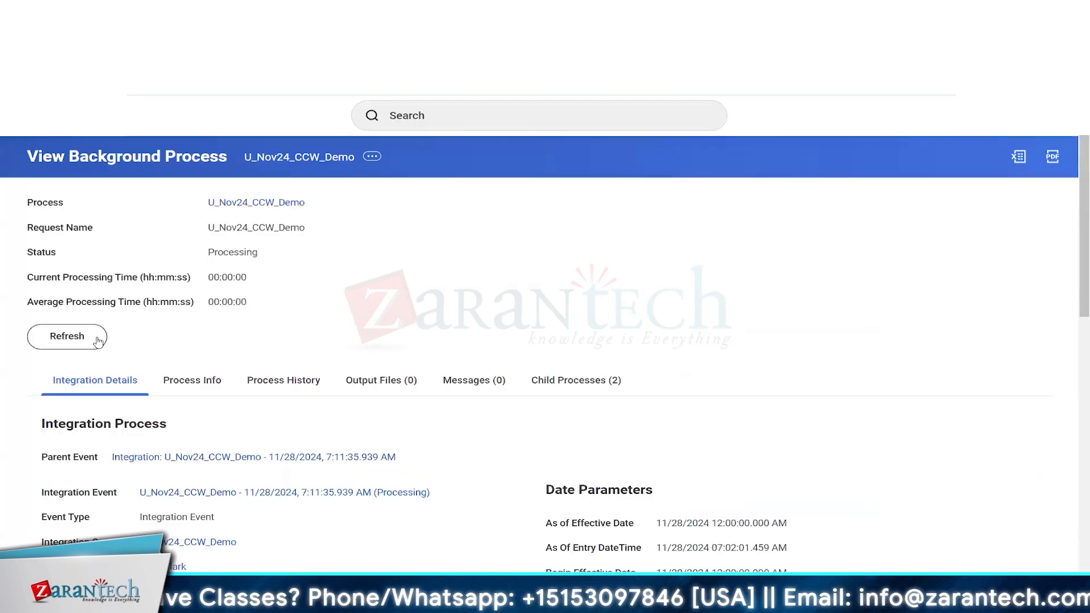
{"action": "left_click", "coordinate": [83, 339]}
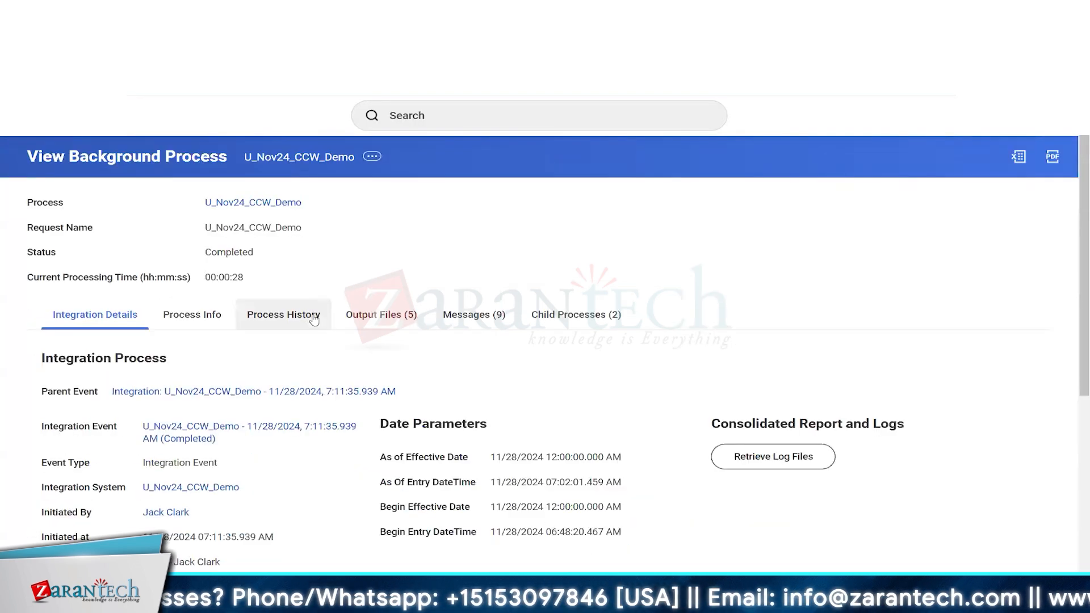
Step: Review the relaunched run's integration details and check the name of the deliverable among its output files
{"action": "scroll", "coordinate": [377, 298], "scroll_direction": "down", "scroll_amount": 8}
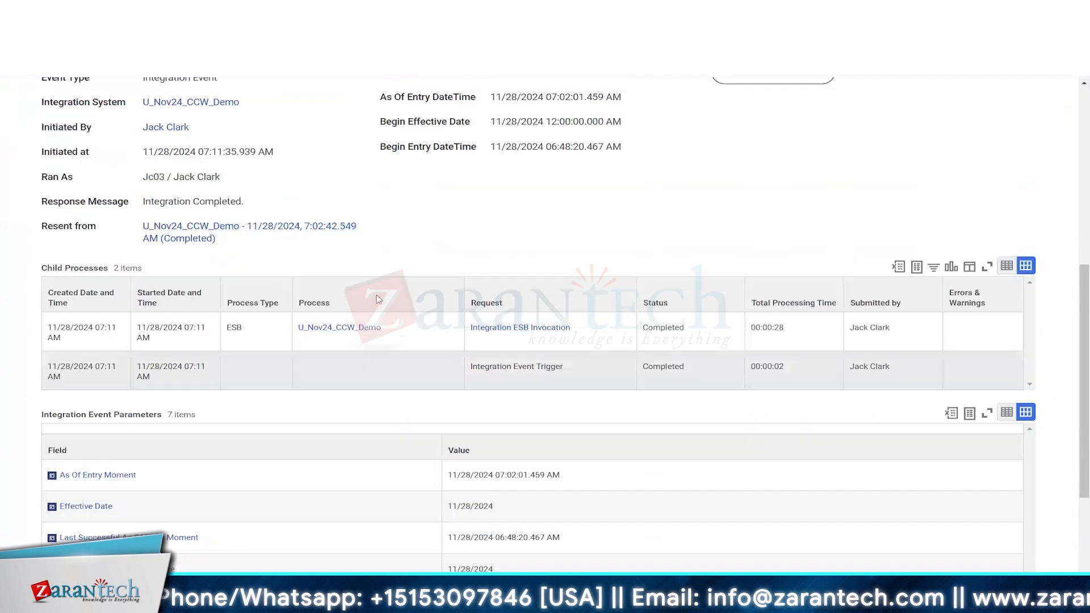
{"action": "scroll", "coordinate": [377, 298], "scroll_direction": "up", "scroll_amount": 8}
{"action": "left_click", "coordinate": [379, 314]}
{"action": "scroll", "coordinate": [380, 315], "scroll_direction": "down", "scroll_amount": 1}
{"action": "scroll", "coordinate": [380, 315], "scroll_direction": "down", "scroll_amount": 2}
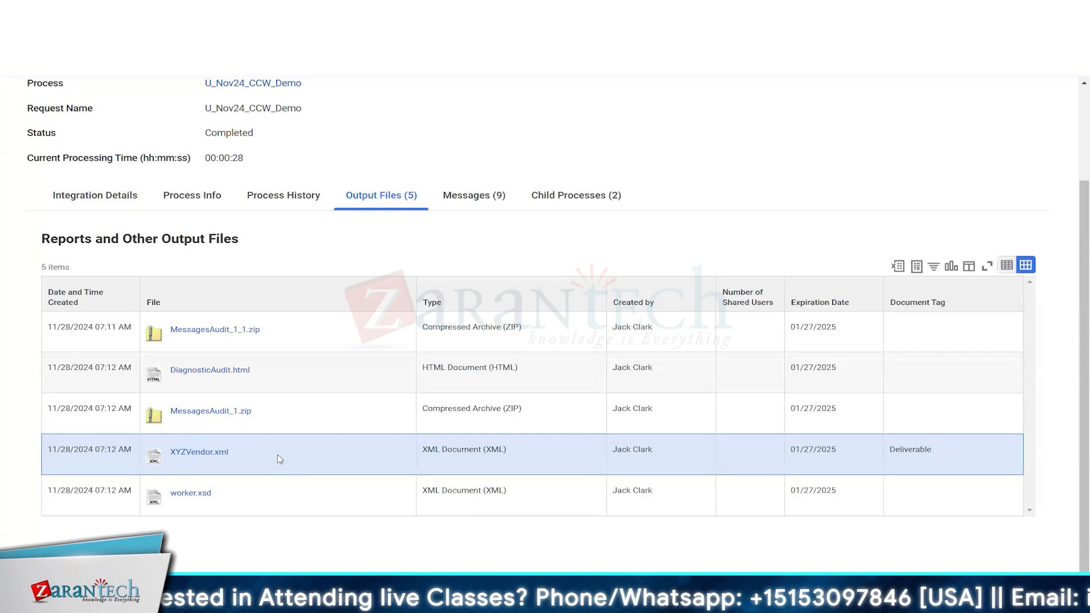
Step: Open the integration system from the run's integration details and check the value of its Output Filename attribute
{"action": "left_click", "coordinate": [108, 197]}
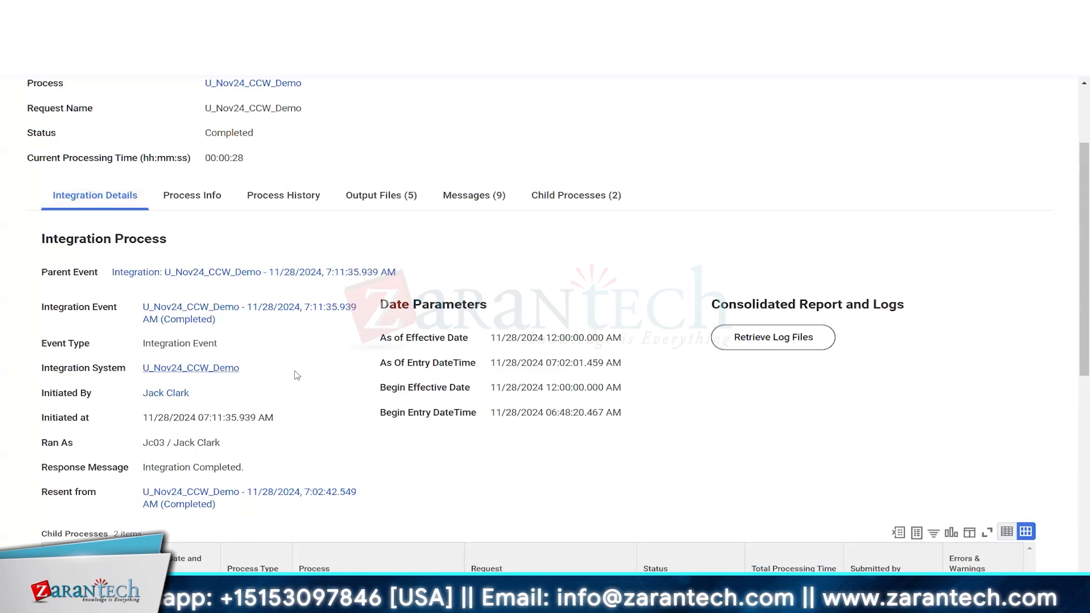
{"action": "left_click", "coordinate": [190, 368]}
{"action": "scroll", "coordinate": [219, 379], "scroll_direction": "down", "scroll_amount": 10}
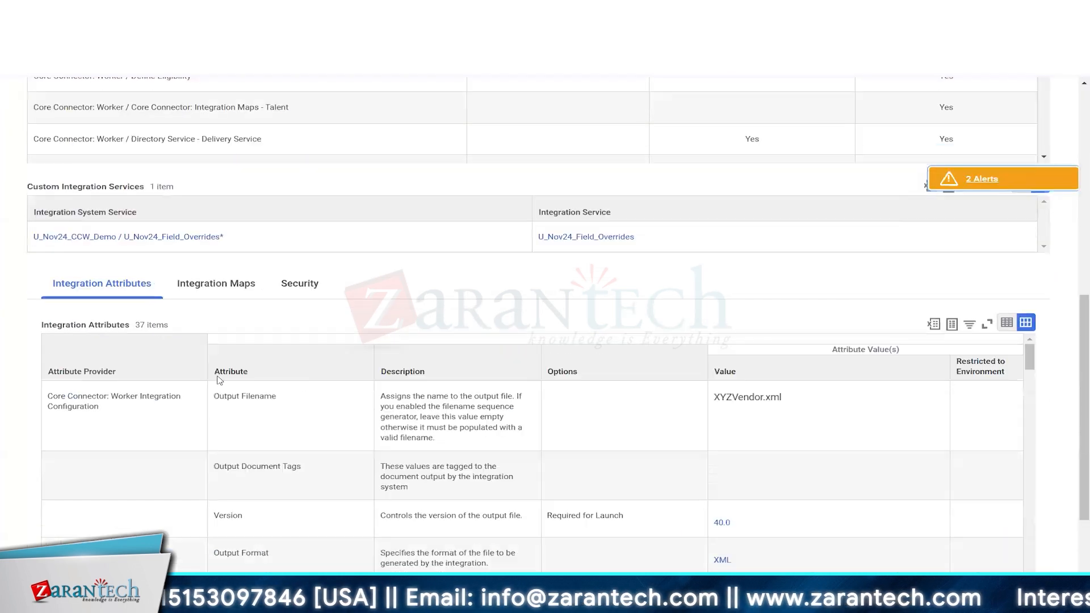
{"action": "scroll", "coordinate": [219, 380], "scroll_direction": "down", "scroll_amount": 1}
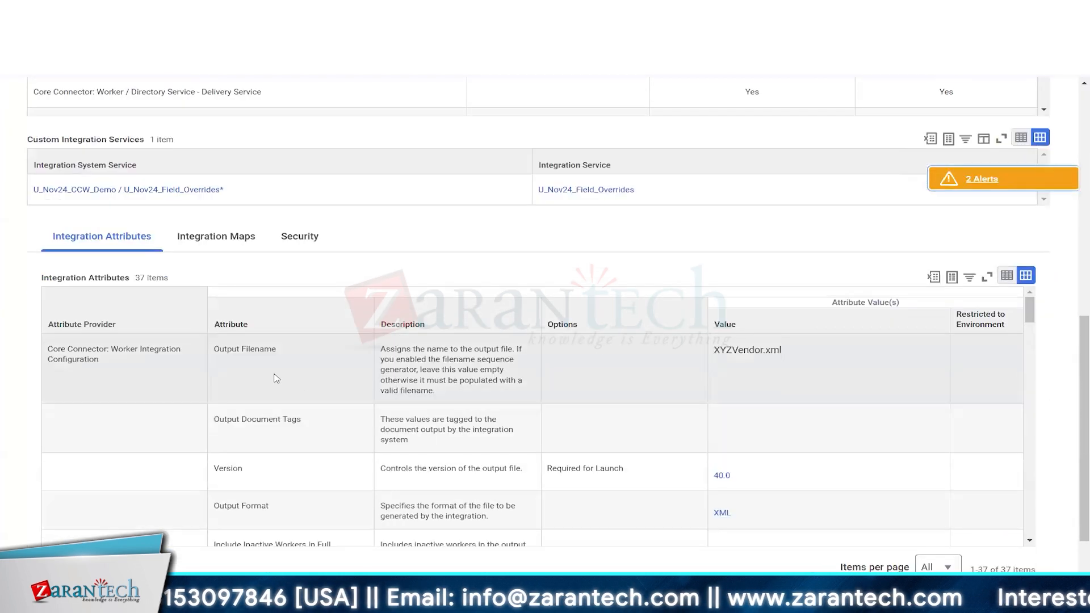
{"action": "double_click", "coordinate": [730, 356]}
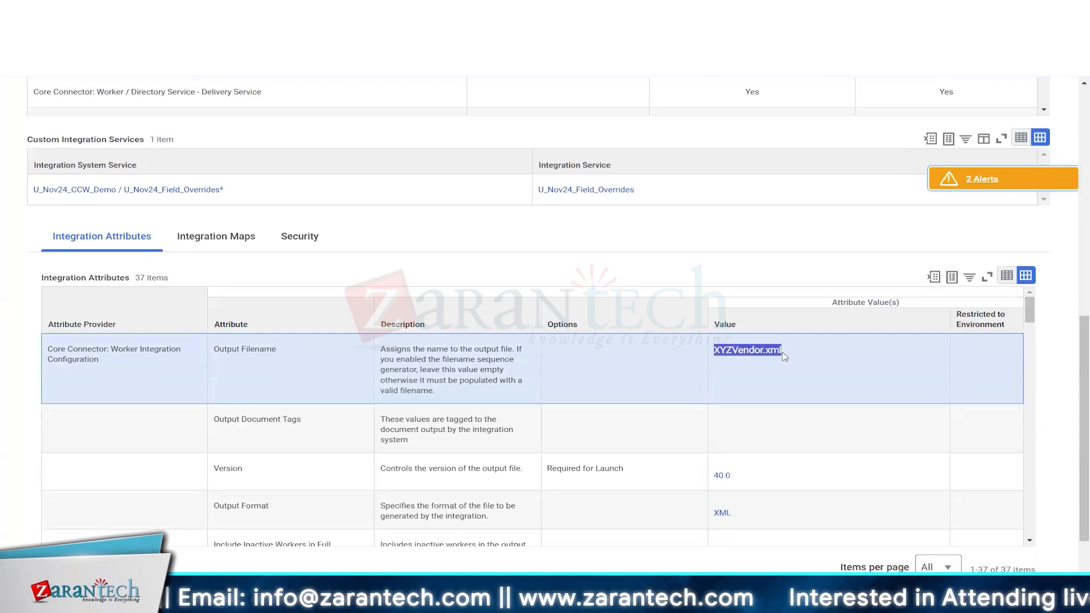
{"action": "left_click", "coordinate": [756, 354]}
{"action": "double_click", "coordinate": [760, 354]}
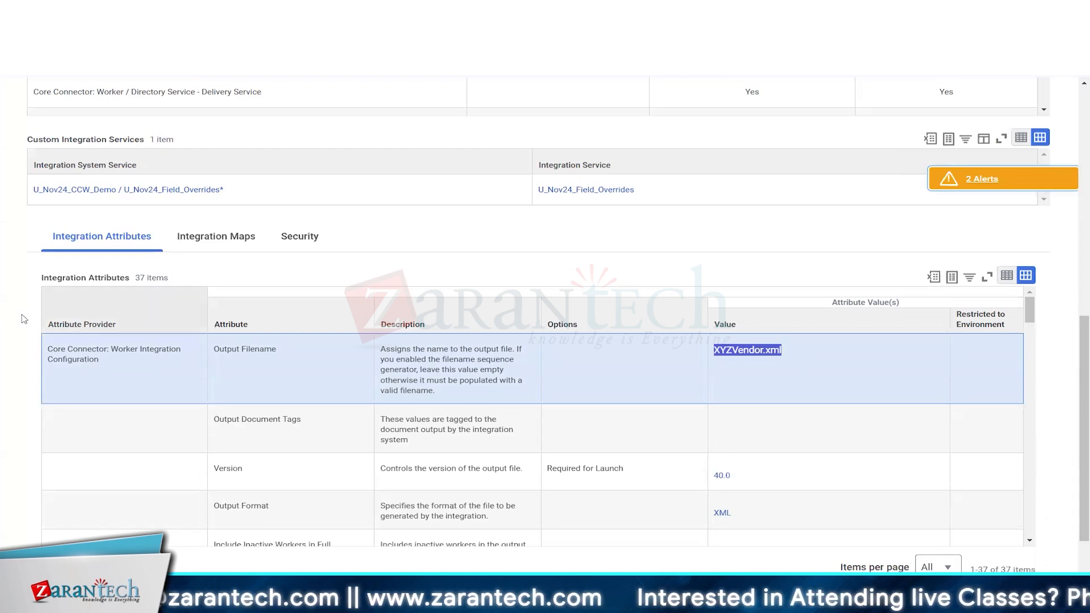
Step: Locate the Worker Filename Sequence Generator service in the integration system's list of integration services
{"action": "scroll", "coordinate": [19, 309], "scroll_direction": "up", "scroll_amount": 2}
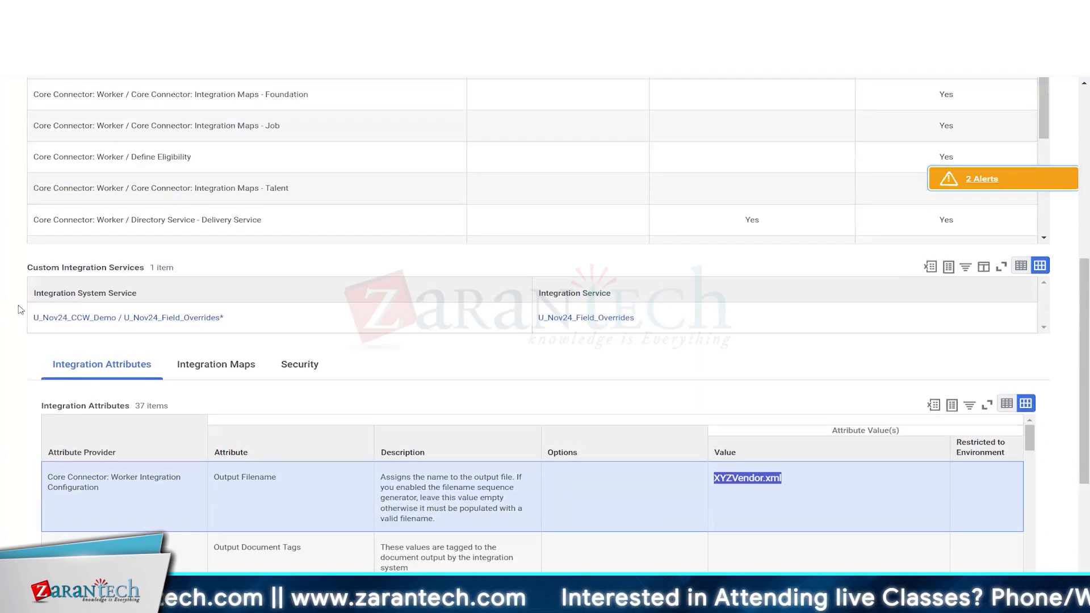
{"action": "scroll", "coordinate": [19, 309], "scroll_direction": "up", "scroll_amount": 2}
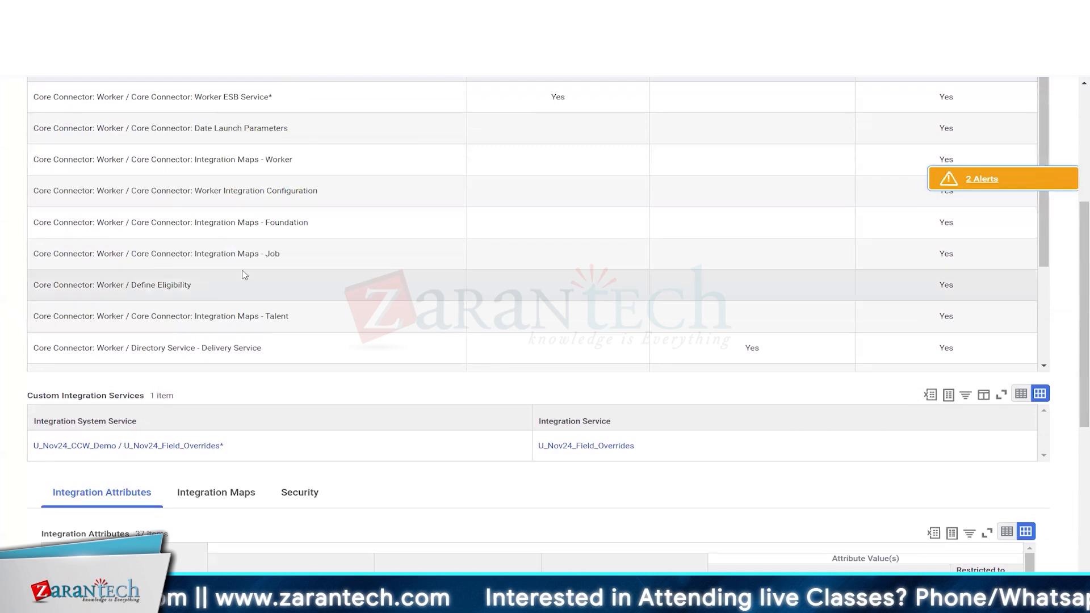
{"action": "scroll", "coordinate": [244, 275], "scroll_direction": "down", "scroll_amount": 3}
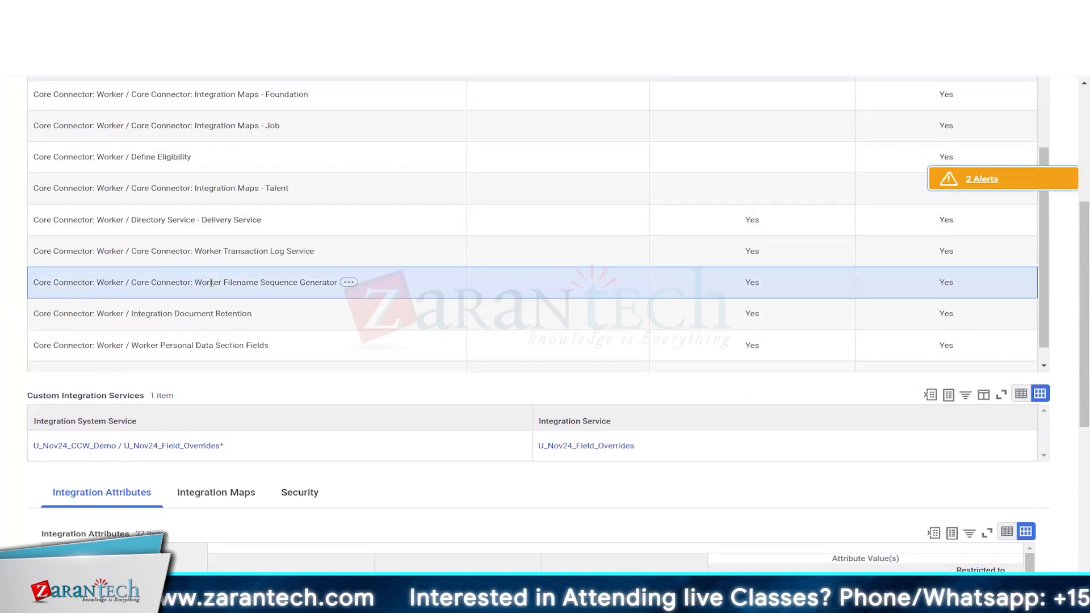
{"action": "left_click_drag", "start_coordinate": [201, 282], "coordinate": [327, 282]}
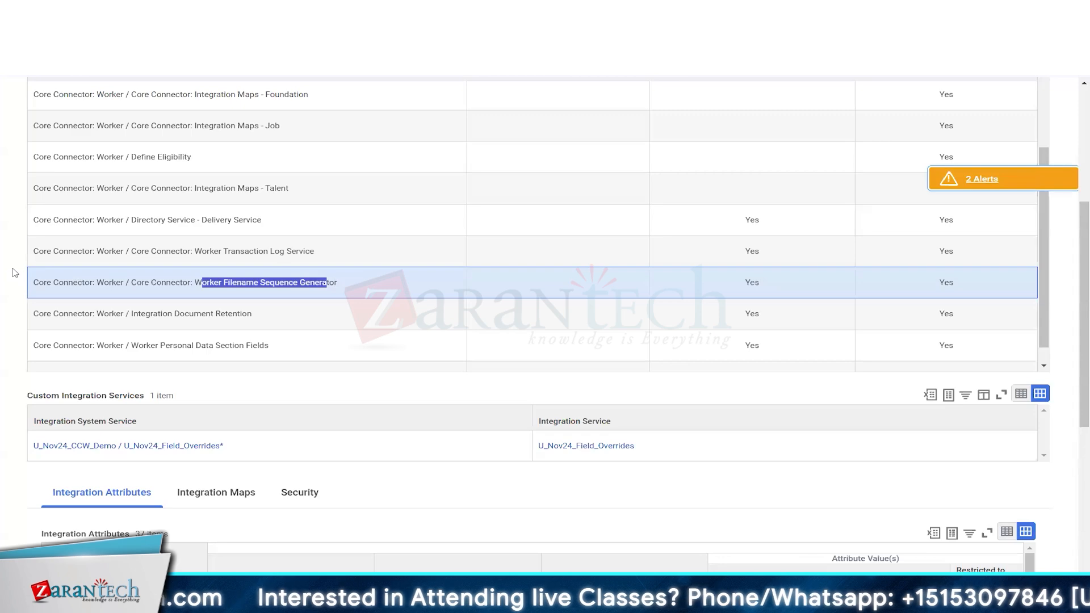
Step: Check the Optional and Enabled settings of the Worker Filename Sequence Generator service in the integration services list
{"action": "left_click_drag", "start_coordinate": [223, 282], "coordinate": [335, 282]}
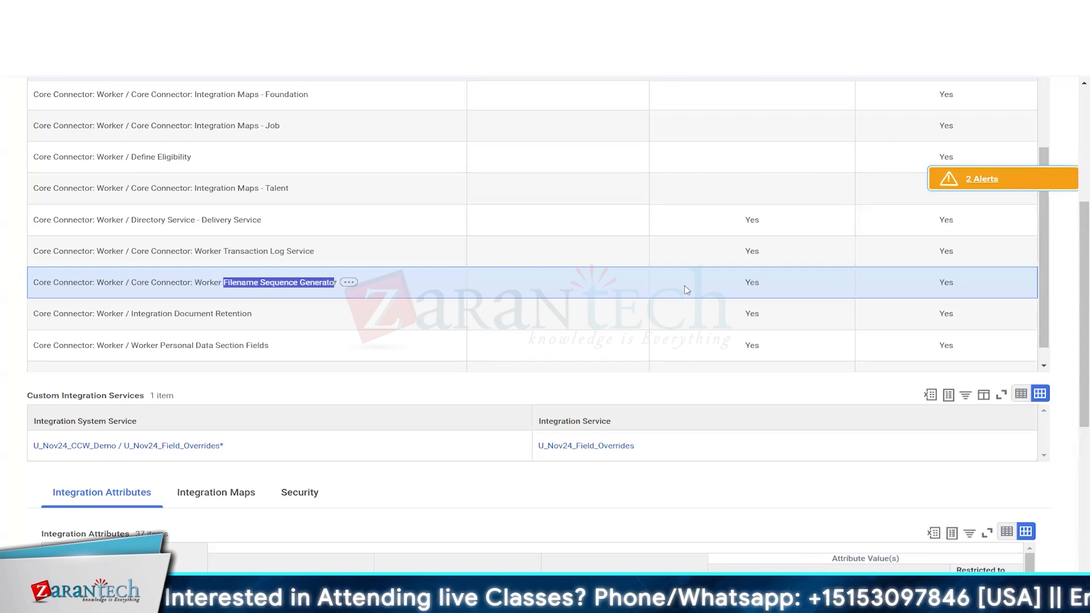
{"action": "double_click", "coordinate": [948, 284]}
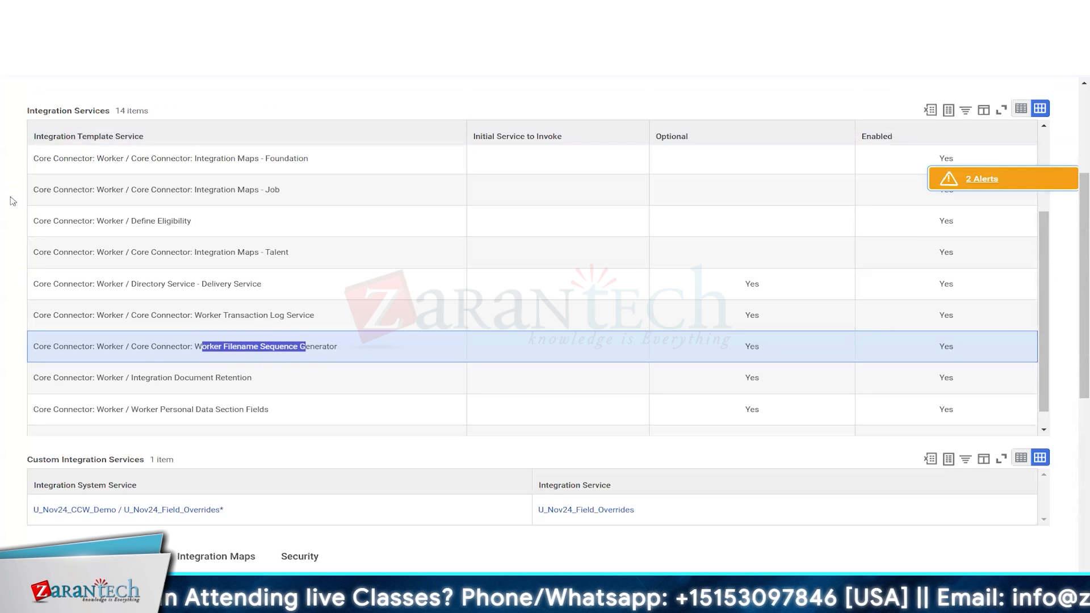
{"action": "scroll", "coordinate": [11, 196], "scroll_direction": "down", "scroll_amount": 1}
{"action": "left_click", "coordinate": [226, 284]}
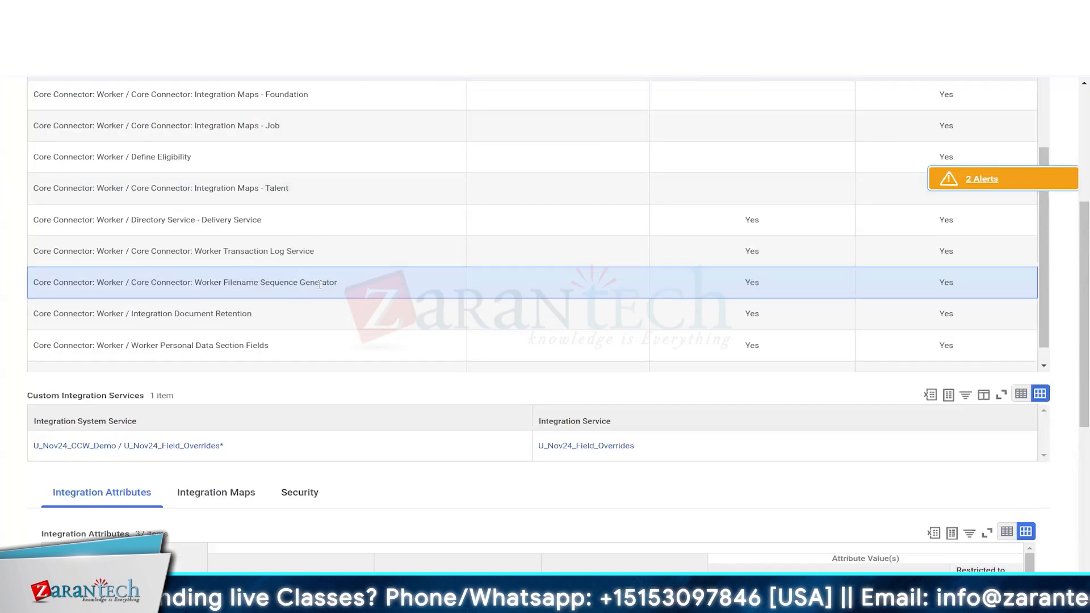
{"action": "left_click_drag", "start_coordinate": [200, 284], "coordinate": [317, 284]}
{"action": "left_click_drag", "start_coordinate": [224, 283], "coordinate": [328, 283]}
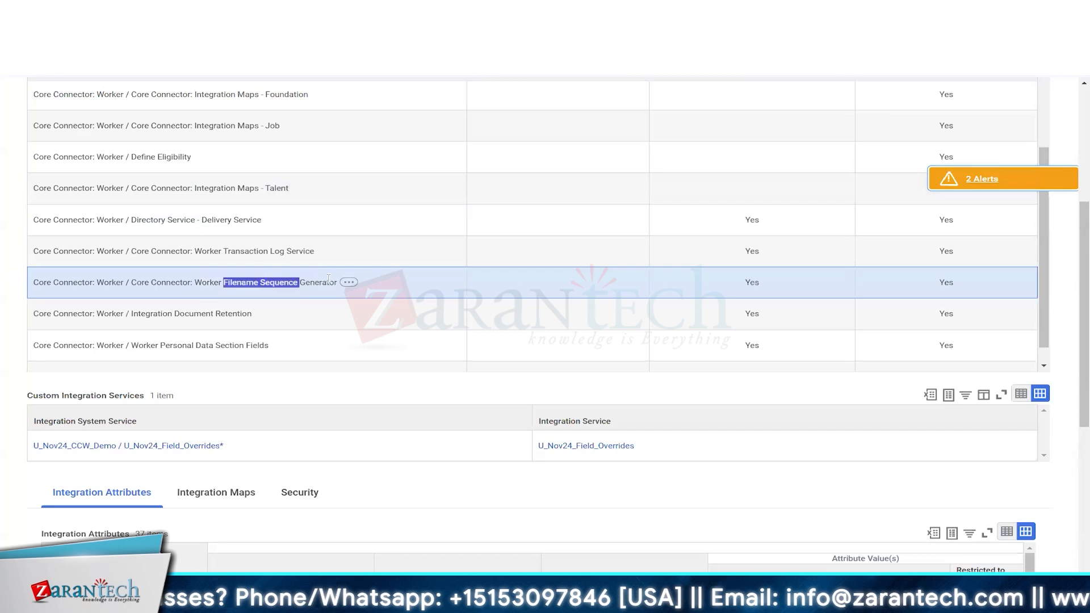
{"action": "double_click", "coordinate": [947, 284]}
Step: Open the Configure Integration Sequence Generators task for the U_Nov24_CCW_Demo integration system
{"action": "scroll", "coordinate": [280, 202], "scroll_direction": "up", "scroll_amount": 5}
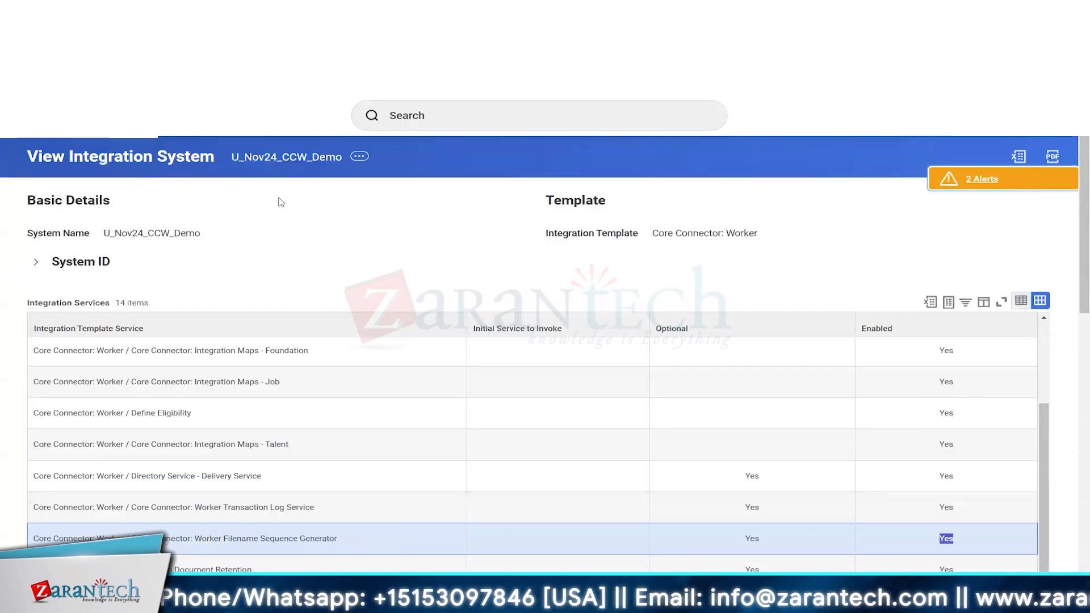
{"action": "left_click", "coordinate": [360, 157]}
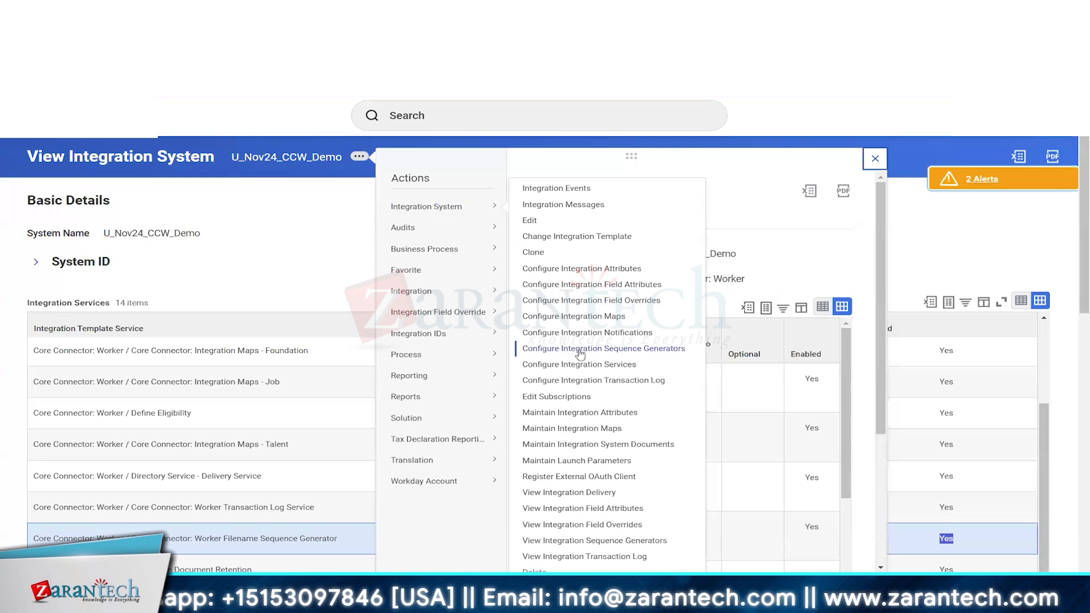
{"action": "left_click", "coordinate": [608, 352]}
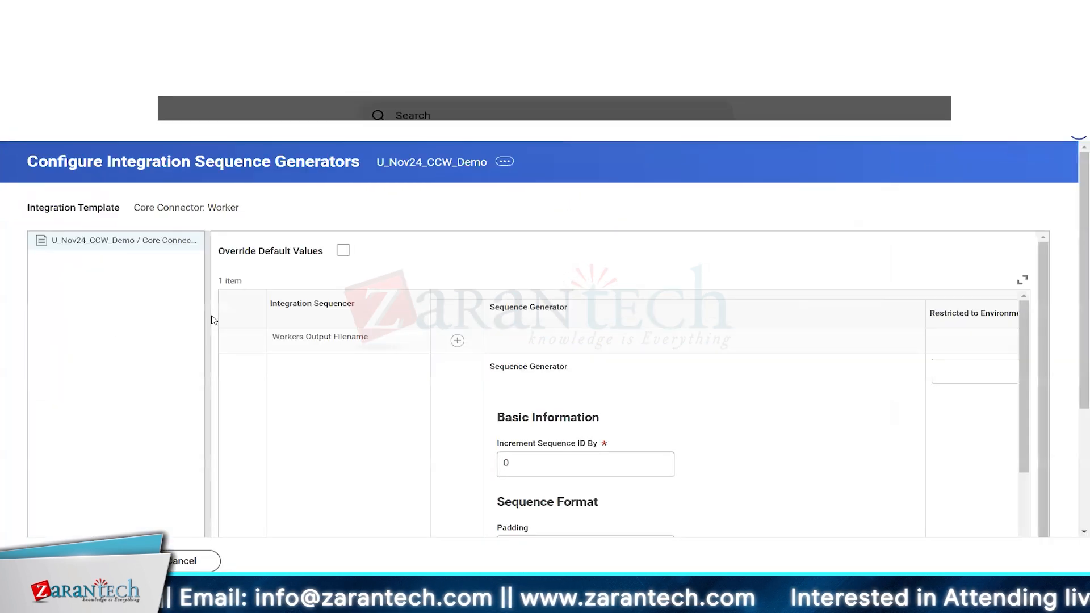
Step: Look over the basic information, sequence format and reset settings of the Workers Output Filename sequence generator
{"action": "scroll", "coordinate": [455, 273], "scroll_direction": "down", "scroll_amount": 3}
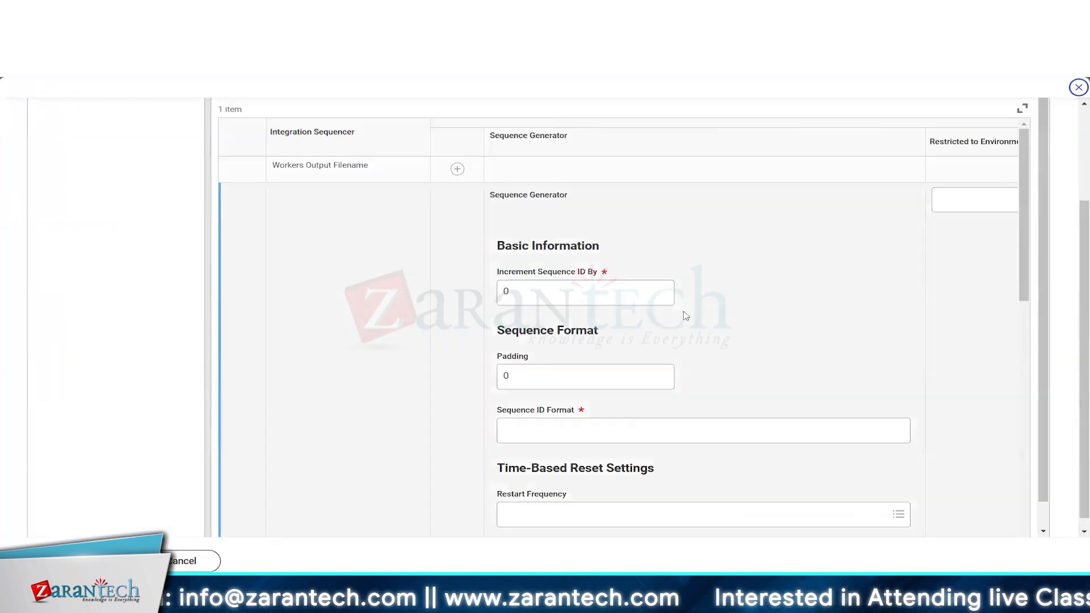
{"action": "key", "text": "alt+f"}
{"action": "left_click", "coordinate": [760, 245]}
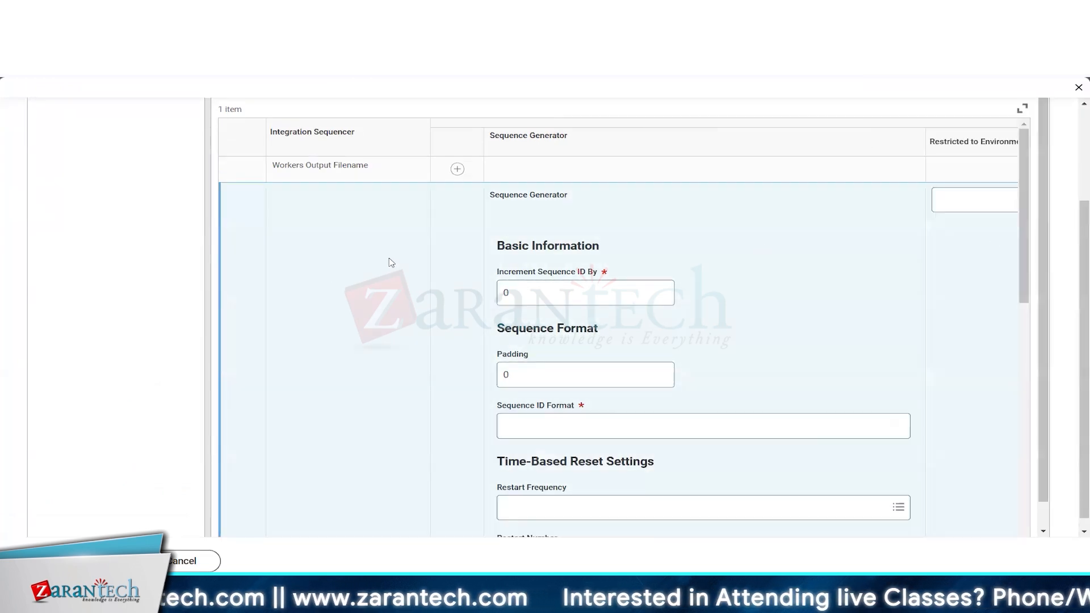
{"action": "scroll", "coordinate": [195, 264], "scroll_direction": "up", "scroll_amount": 2}
{"action": "scroll", "coordinate": [197, 263], "scroll_direction": "up", "scroll_amount": 1}
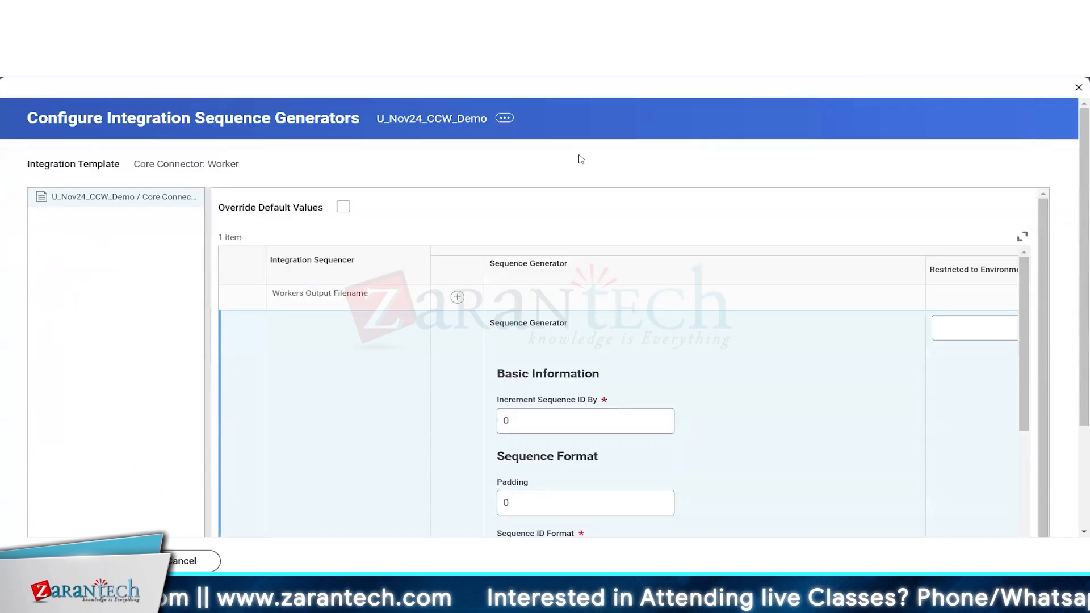
{"action": "scroll", "coordinate": [582, 159], "scroll_direction": "down", "scroll_amount": 1}
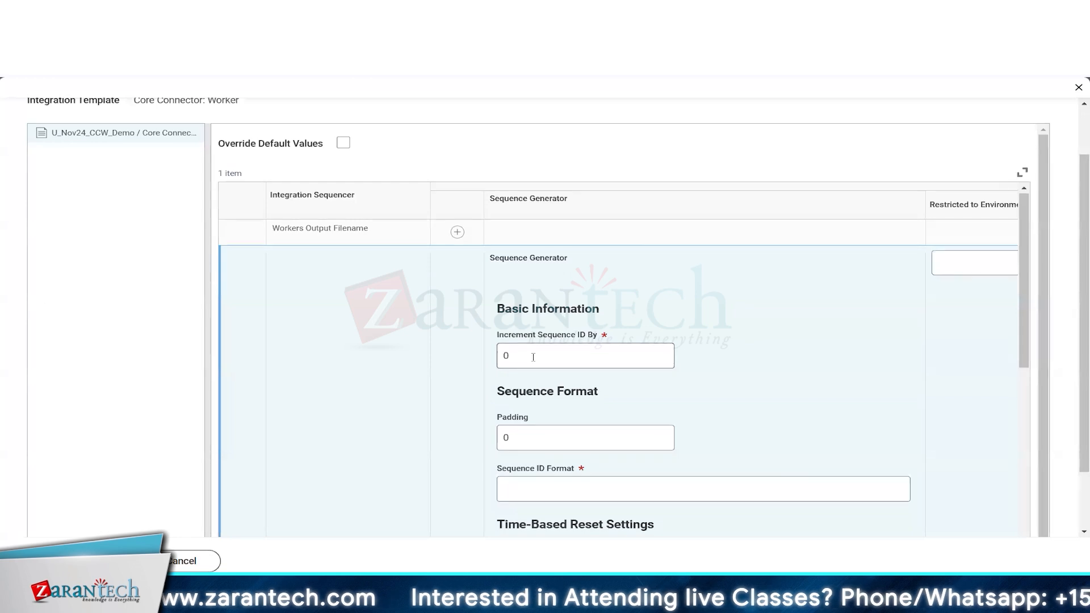
{"action": "scroll", "coordinate": [540, 355], "scroll_direction": "down", "scroll_amount": 1}
{"action": "scroll", "coordinate": [531, 369], "scroll_direction": "up", "scroll_amount": 1}
{"action": "scroll", "coordinate": [538, 347], "scroll_direction": "down", "scroll_amount": 1}
{"action": "scroll", "coordinate": [538, 347], "scroll_direction": "down", "scroll_amount": 2}
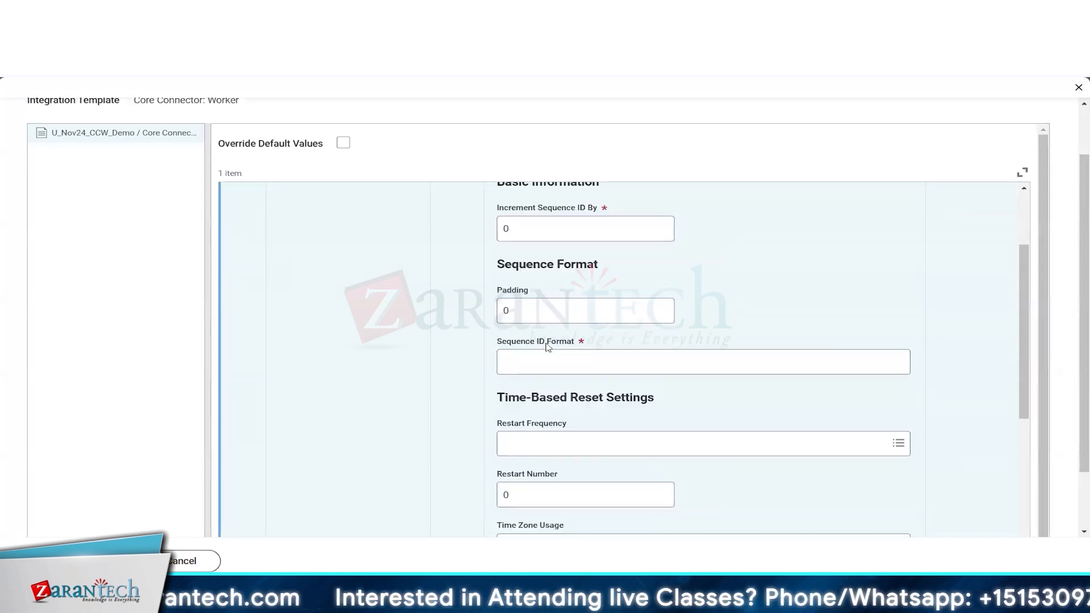
Step: Set Increment Sequence ID By to 1 for the Workers Output Filename sequencer, leaving Padding as it is
{"action": "scroll", "coordinate": [534, 289], "scroll_direction": "up", "scroll_amount": 1}
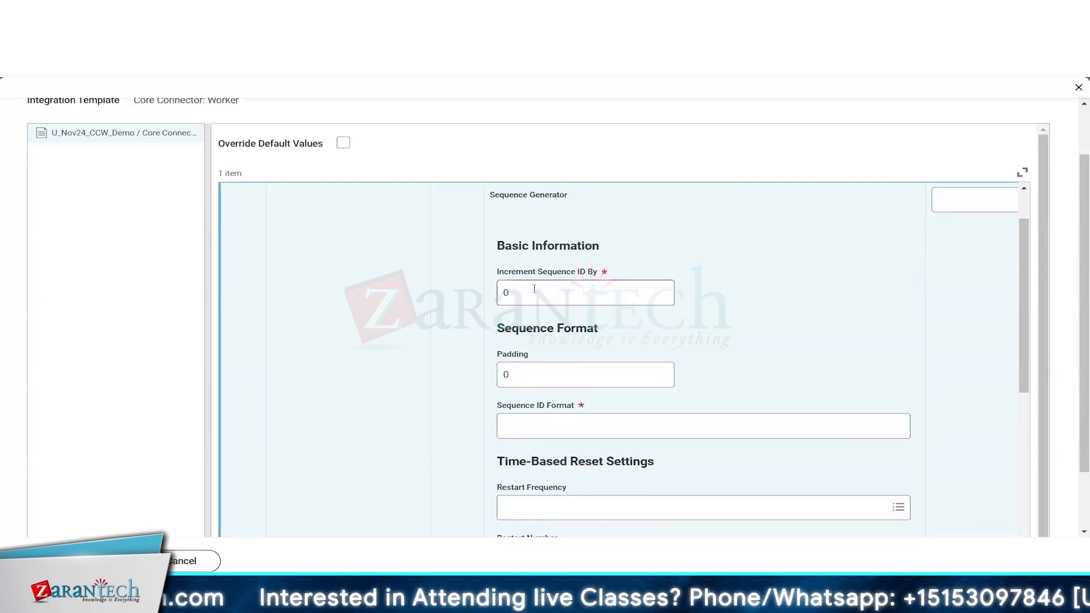
{"action": "left_click", "coordinate": [535, 288]}
{"action": "key", "text": "BackSpace"}
{"action": "type", "text": "1"}
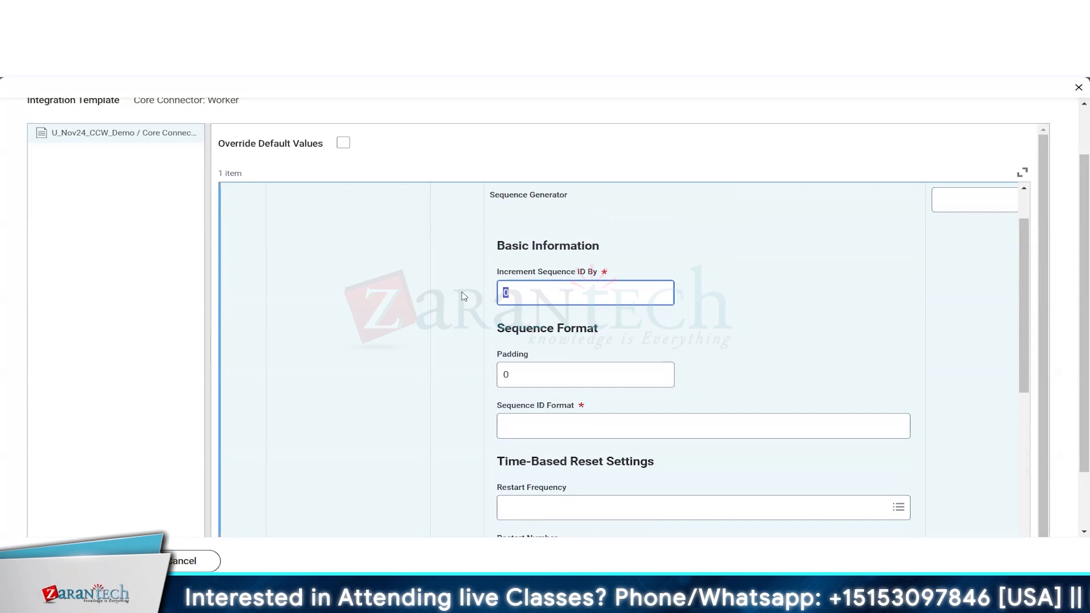
{"action": "left_click", "coordinate": [724, 319]}
{"action": "scroll", "coordinate": [723, 319], "scroll_direction": "down", "scroll_amount": 1}
{"action": "left_click", "coordinate": [531, 312]}
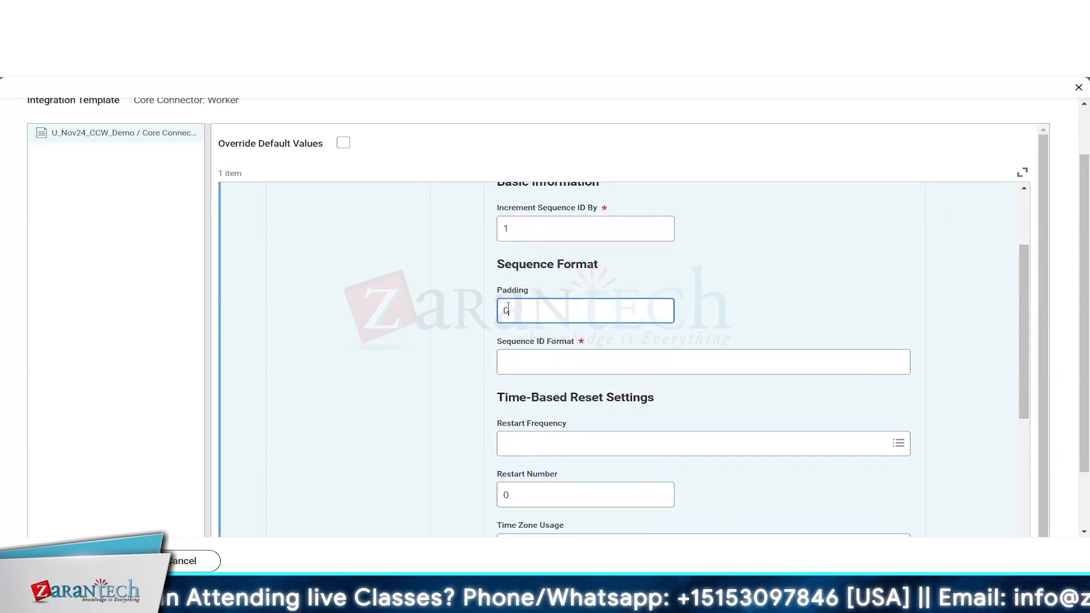
Step: Consult the pattern token help for Sequence ID Format and set the format to xyzvendor_[yyyy][MM][d].xml
{"action": "left_click", "coordinate": [521, 360]}
{"action": "scroll", "coordinate": [568, 369], "scroll_direction": "up", "scroll_amount": 2}
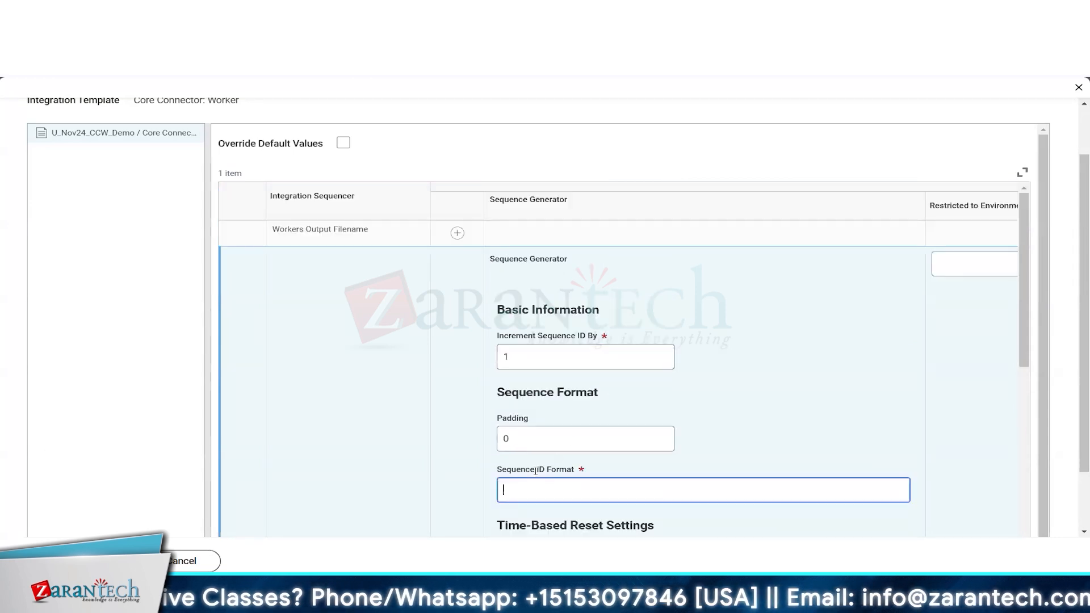
{"action": "scroll", "coordinate": [536, 471], "scroll_direction": "down", "scroll_amount": 6}
{"action": "scroll", "coordinate": [568, 457], "scroll_direction": "down", "scroll_amount": 2}
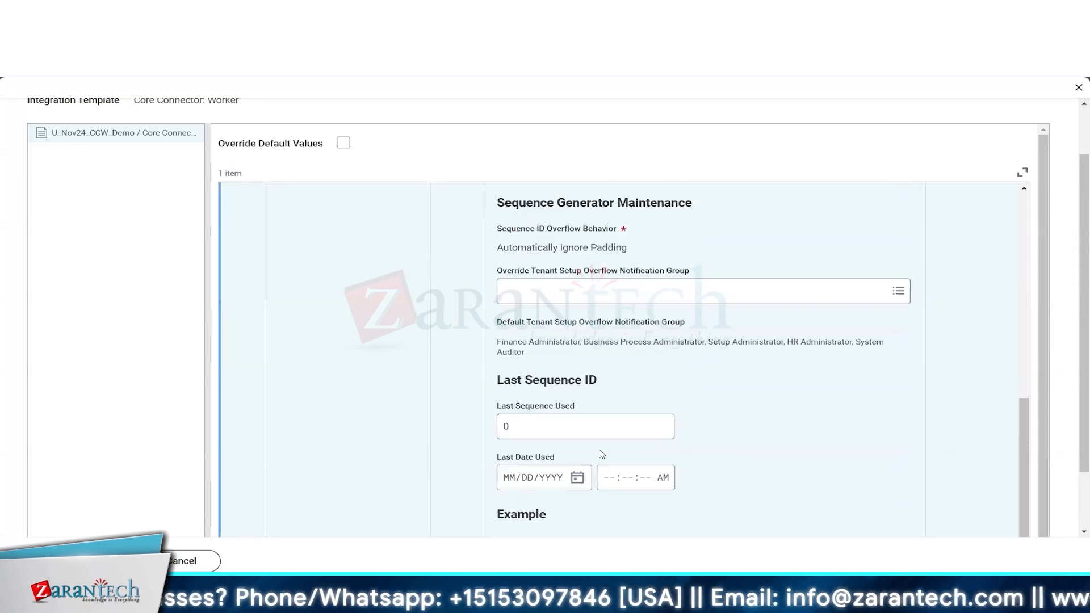
{"action": "scroll", "coordinate": [603, 451], "scroll_direction": "up", "scroll_amount": 5}
{"action": "mouse_move", "coordinate": [531, 300]}
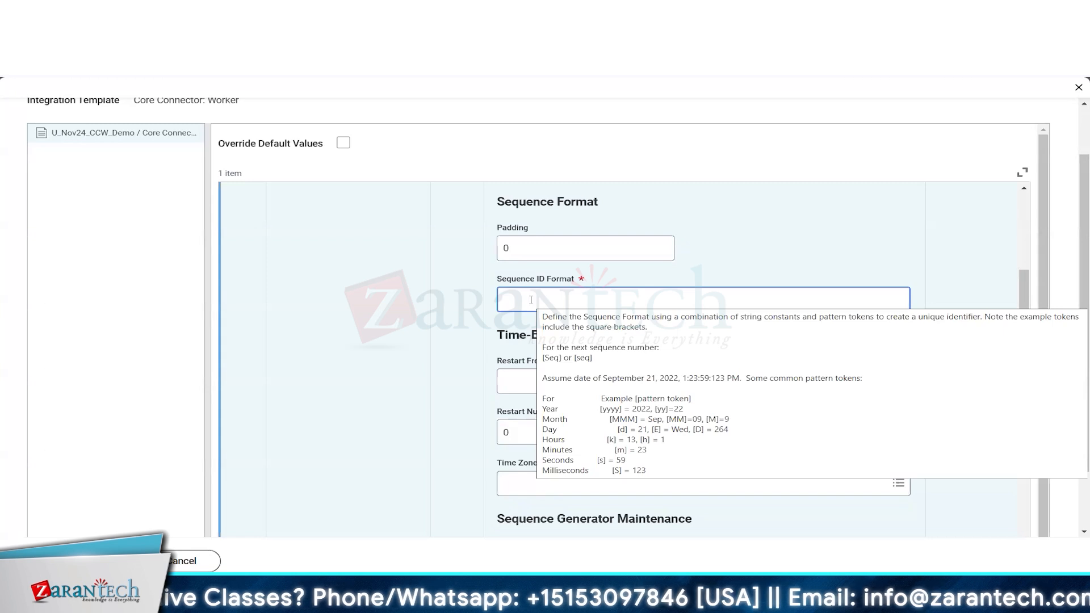
{"action": "type", "text": "[]"}
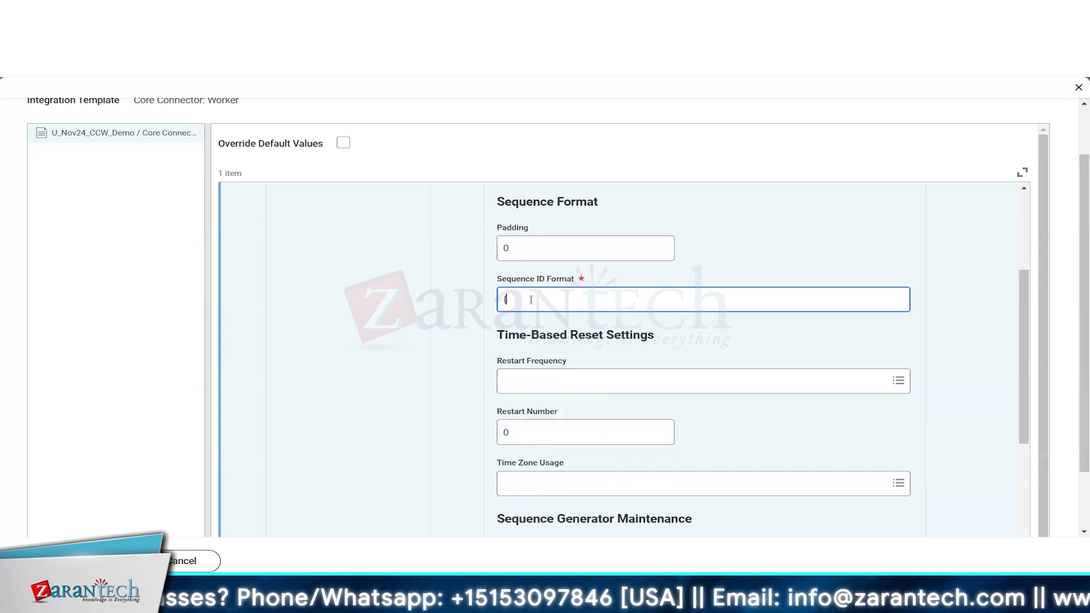
{"action": "type", "text": "yyyy][MM]"}
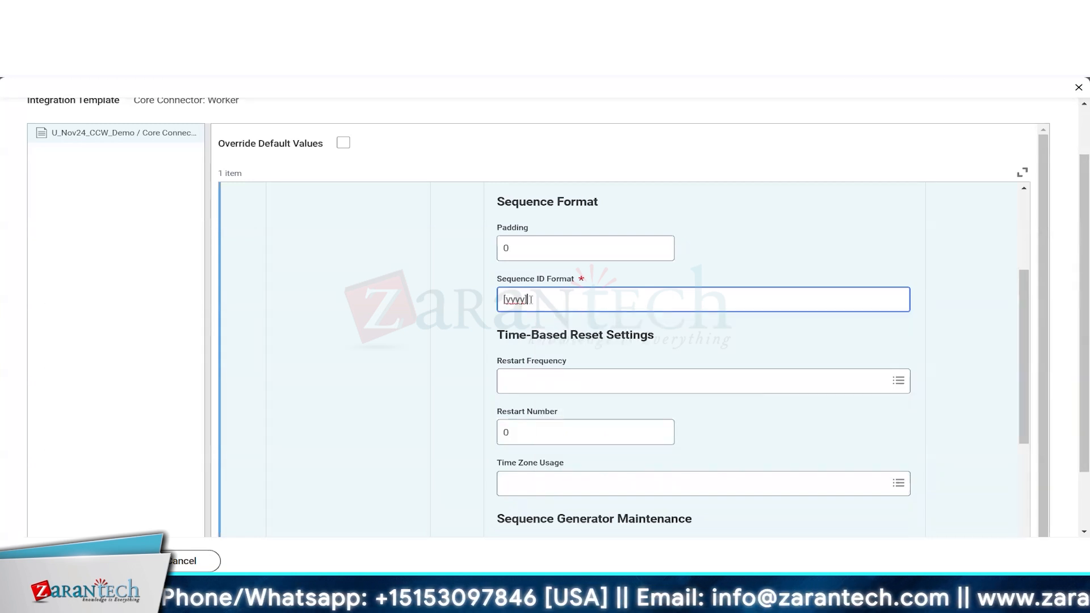
{"action": "type", "text": "[d]"}
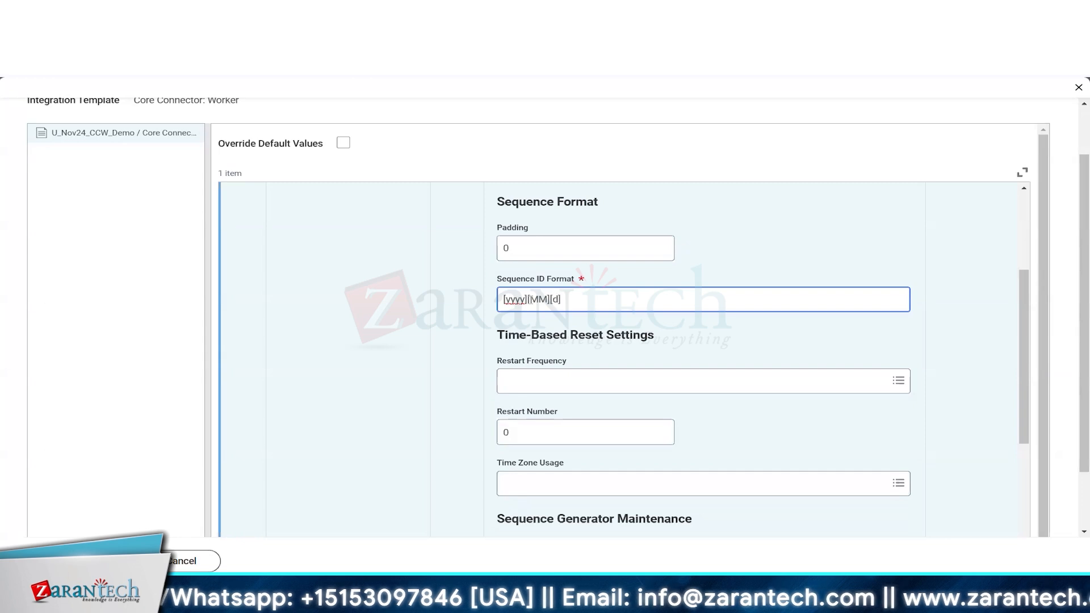
{"action": "type", "text": ".xm"}
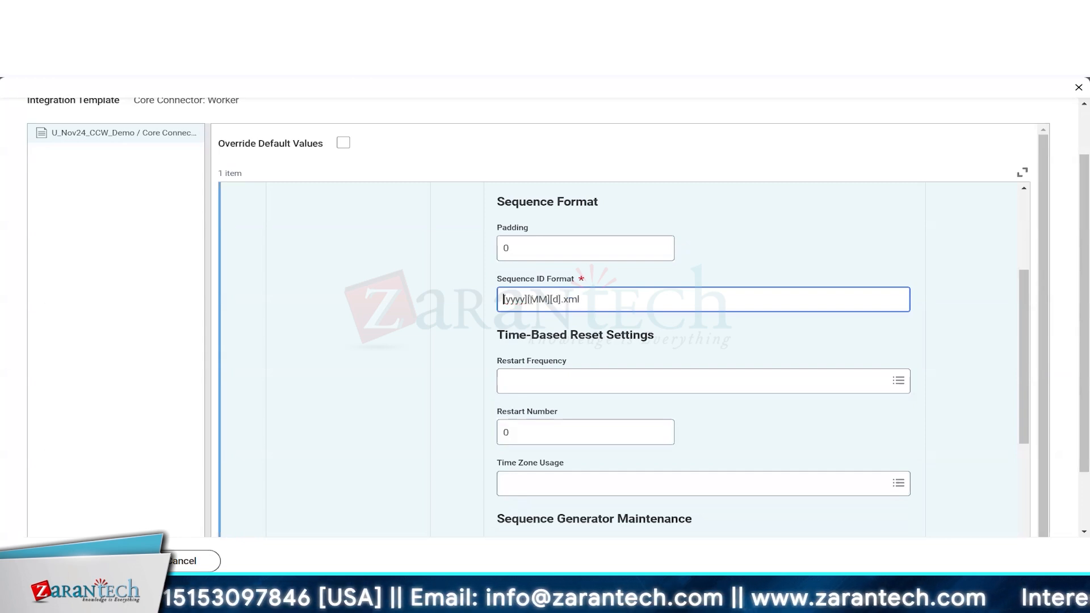
{"action": "type", "text": "l"}
{"action": "key", "text": "Home"}
{"action": "type", "text": "xyzver"}
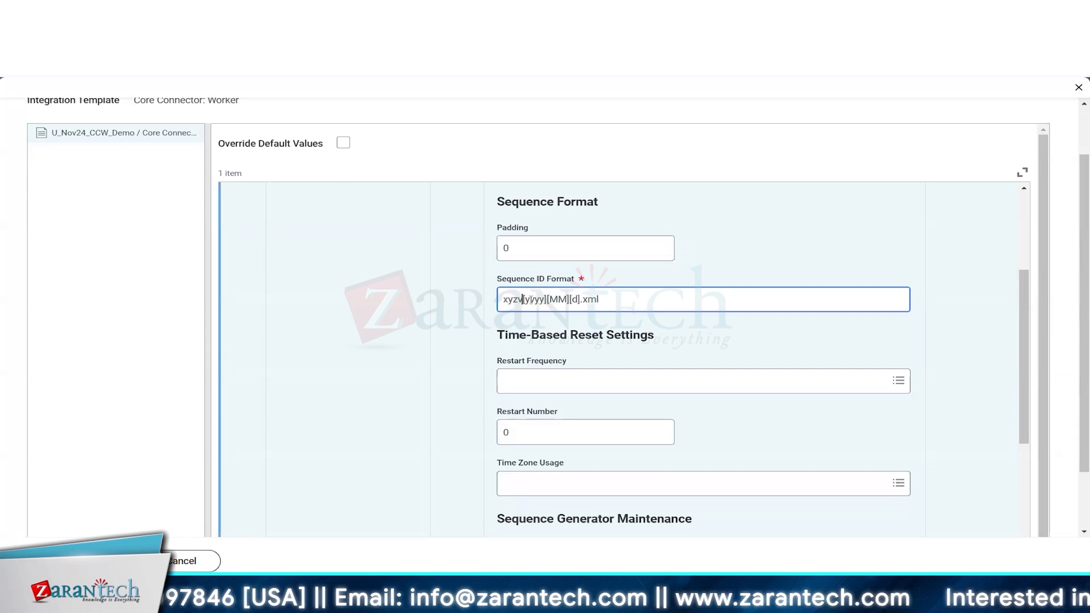
{"action": "type", "text": "dor_"}
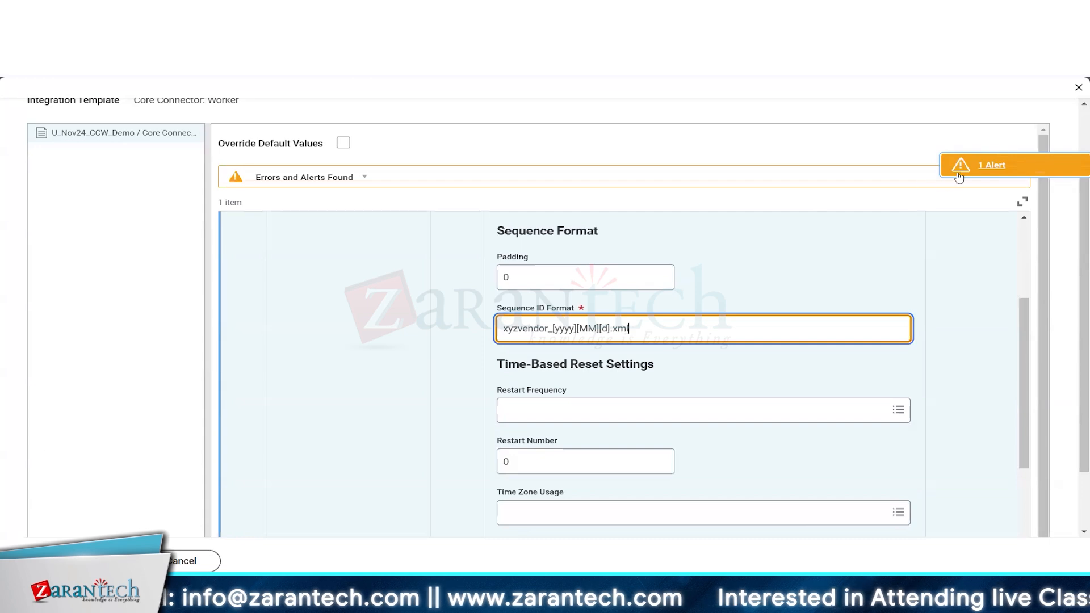
Step: Read the details of the alert raised for the Sequence ID Format and close it
{"action": "left_click", "coordinate": [979, 165]}
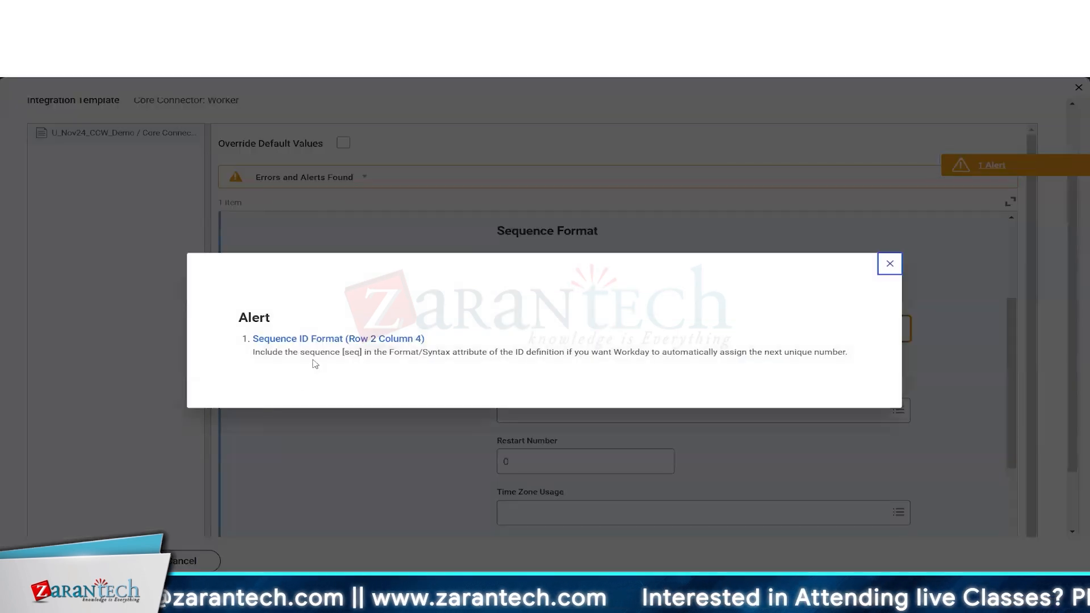
{"action": "left_click_drag", "start_coordinate": [342, 352], "coordinate": [366, 353]}
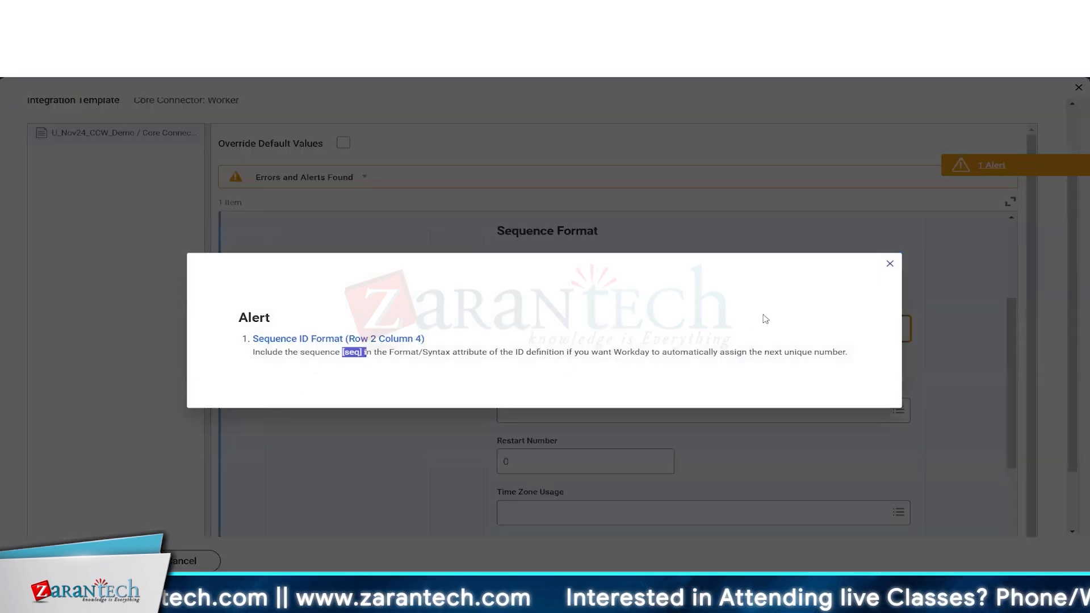
{"action": "left_click", "coordinate": [890, 263]}
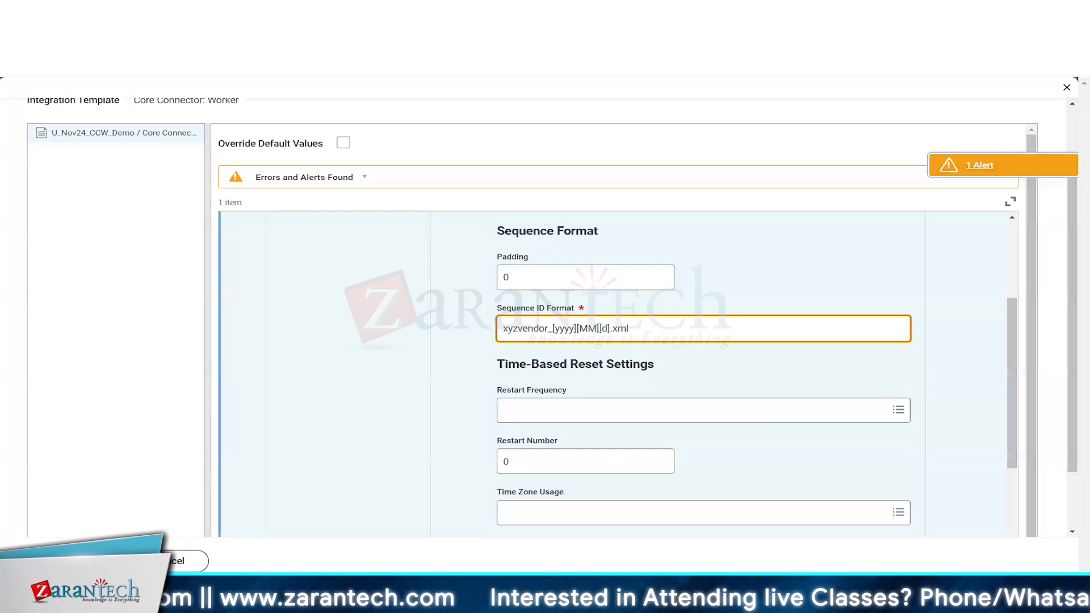
Step: Add the sequence token before the year in the Sequence ID Format, making it xyzvendor_[seq]_[yyyy][MM][d].xml
{"action": "left_click", "coordinate": [609, 329]}
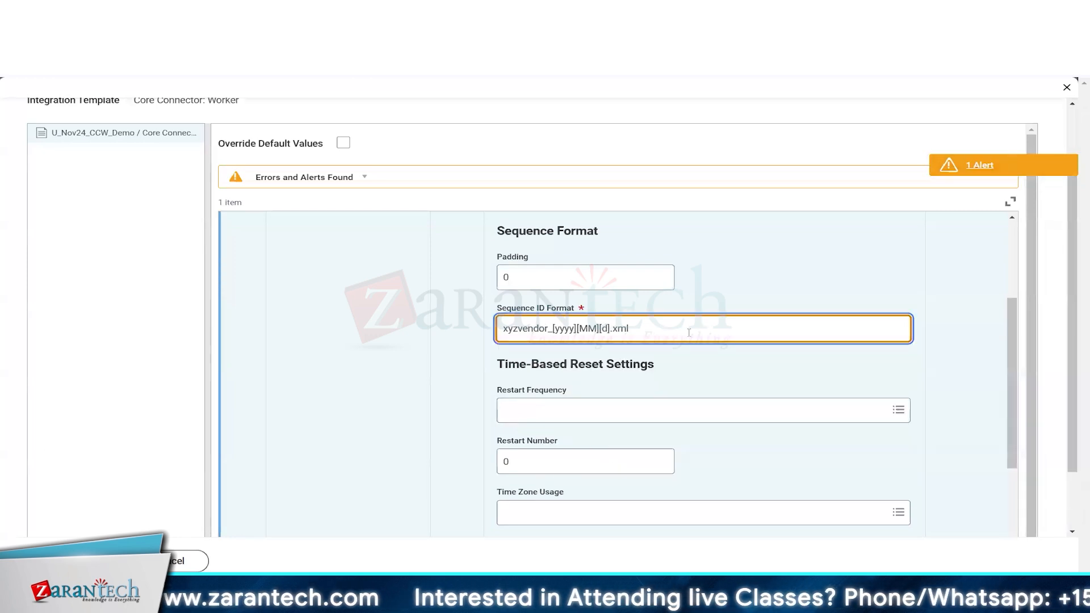
{"action": "left_click", "coordinate": [554, 329]}
{"action": "type", "text": "_"}
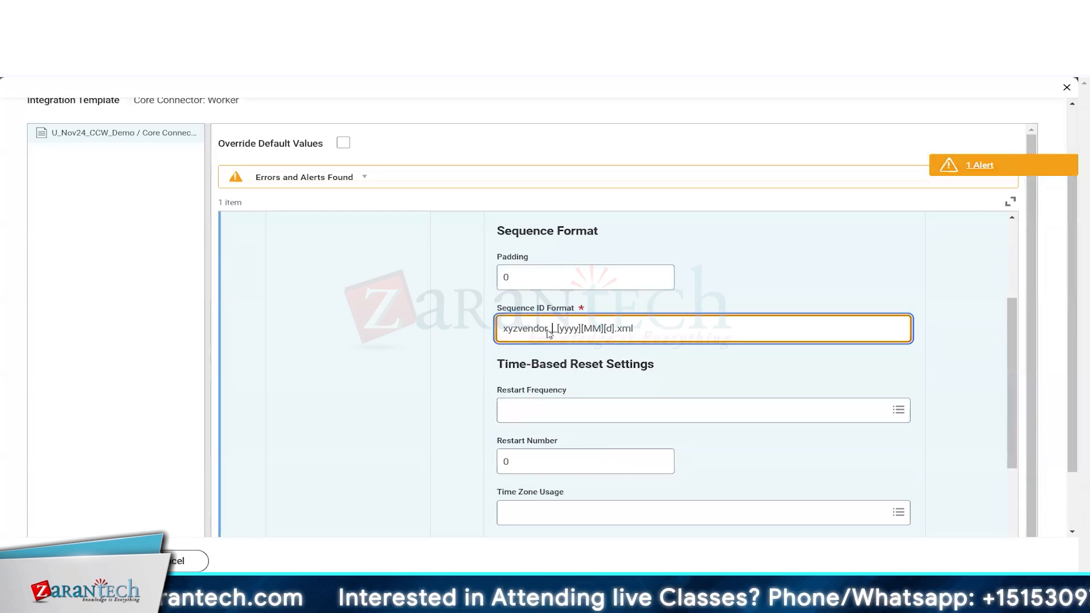
{"action": "type", "text": "[seq]"}
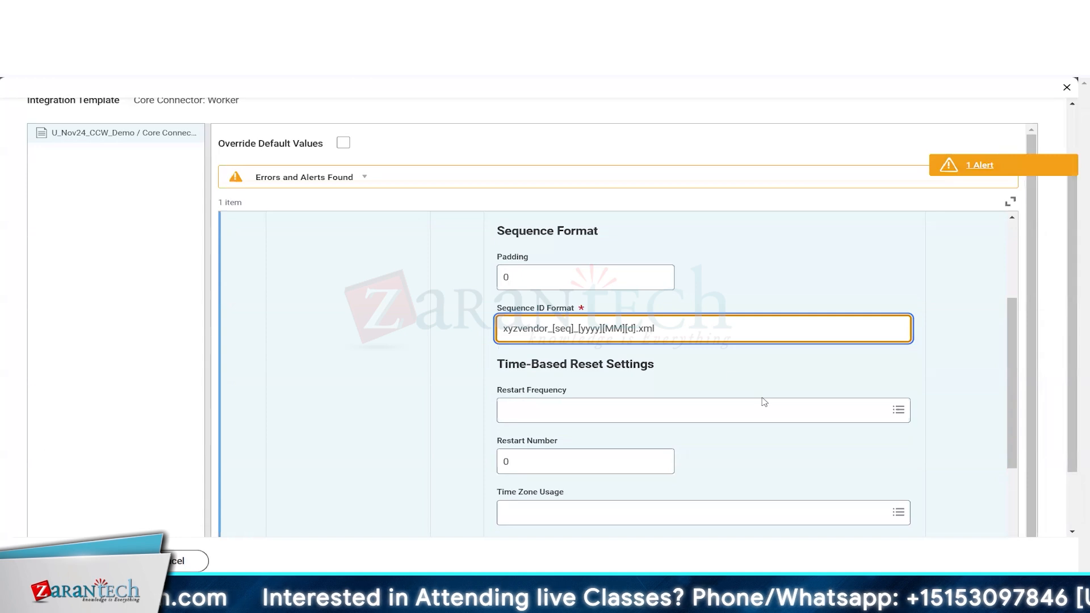
{"action": "left_click", "coordinate": [343, 361]}
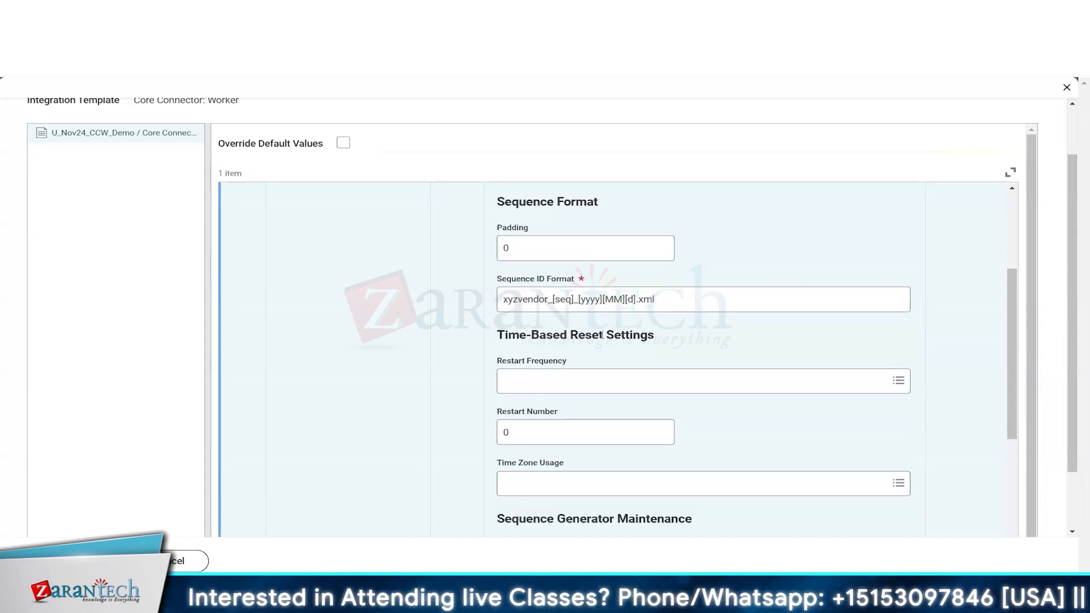
Step: Compare the Sequence ID Format with the Example Sequence shown for the Workers Output Filename generator
{"action": "scroll", "coordinate": [414, 353], "scroll_direction": "down", "scroll_amount": 7}
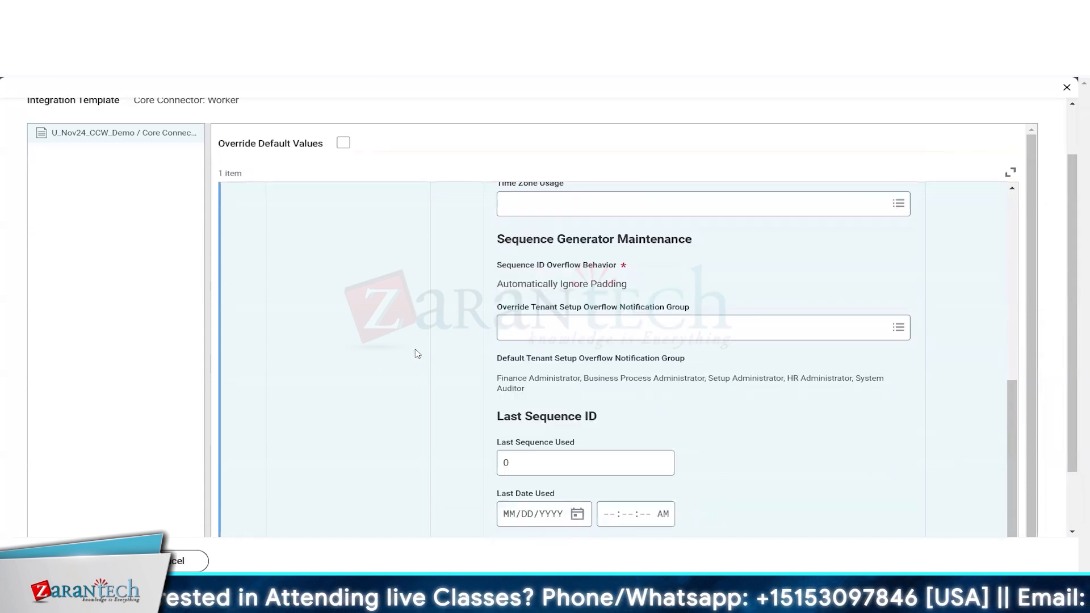
{"action": "scroll", "coordinate": [565, 299], "scroll_direction": "up", "scroll_amount": 5}
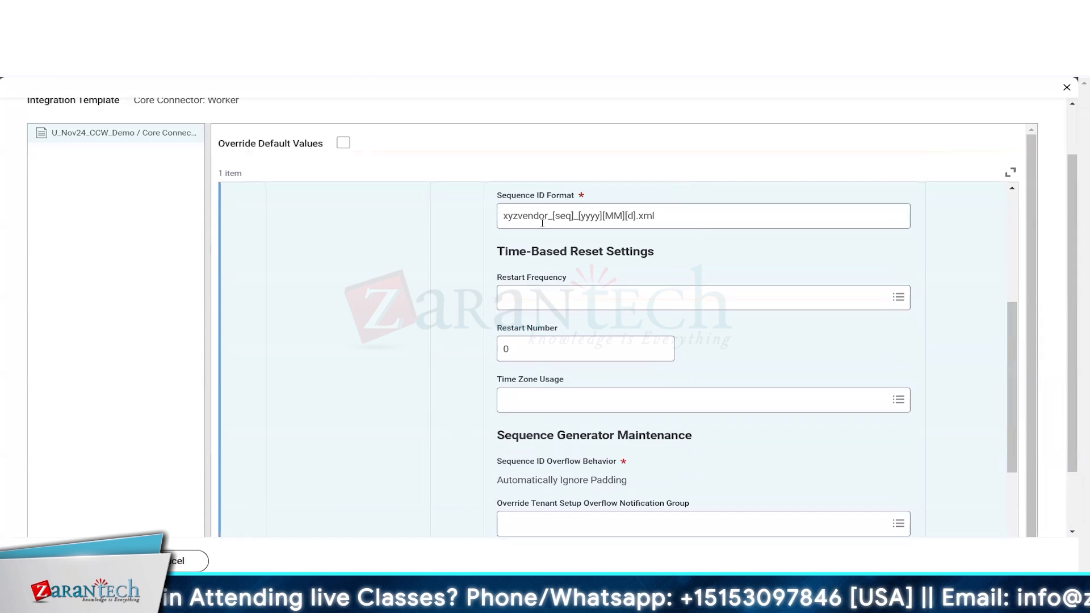
{"action": "triple_click", "coordinate": [511, 216]}
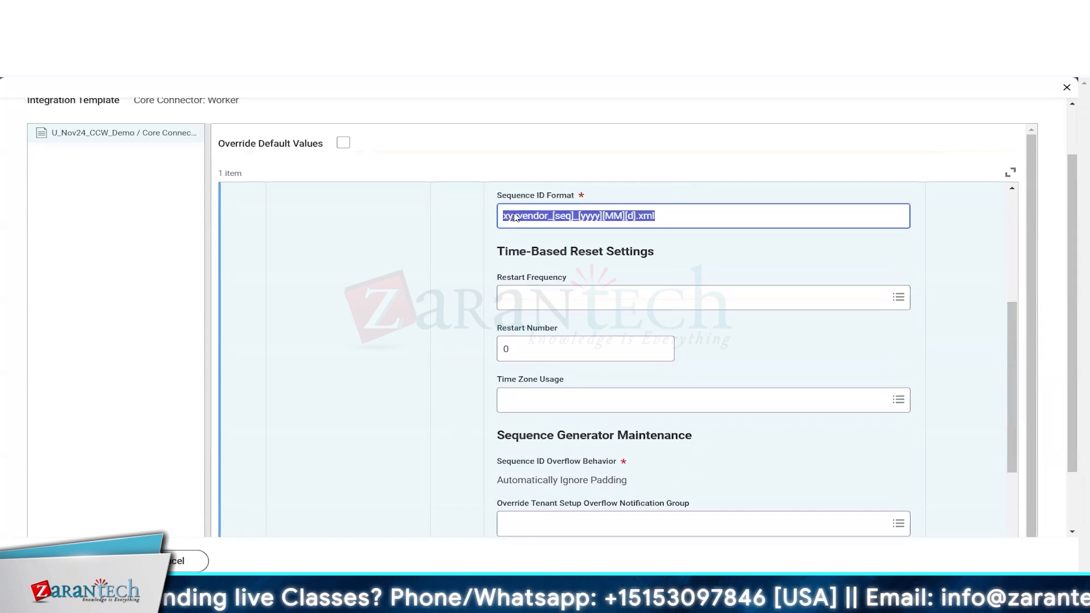
{"action": "scroll", "coordinate": [397, 358], "scroll_direction": "down", "scroll_amount": 5}
{"action": "triple_click", "coordinate": [525, 476]}
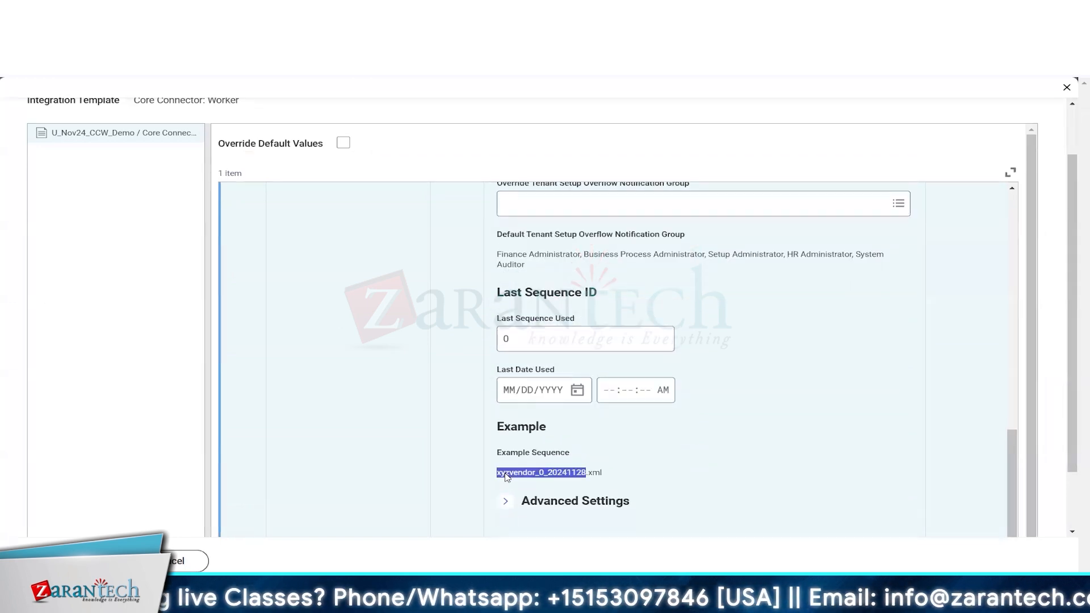
Step: Remove the sequence token from the Sequence ID Format, making it xyzvendor_[yyyy][MM][d].xml
{"action": "left_click", "coordinate": [555, 477]}
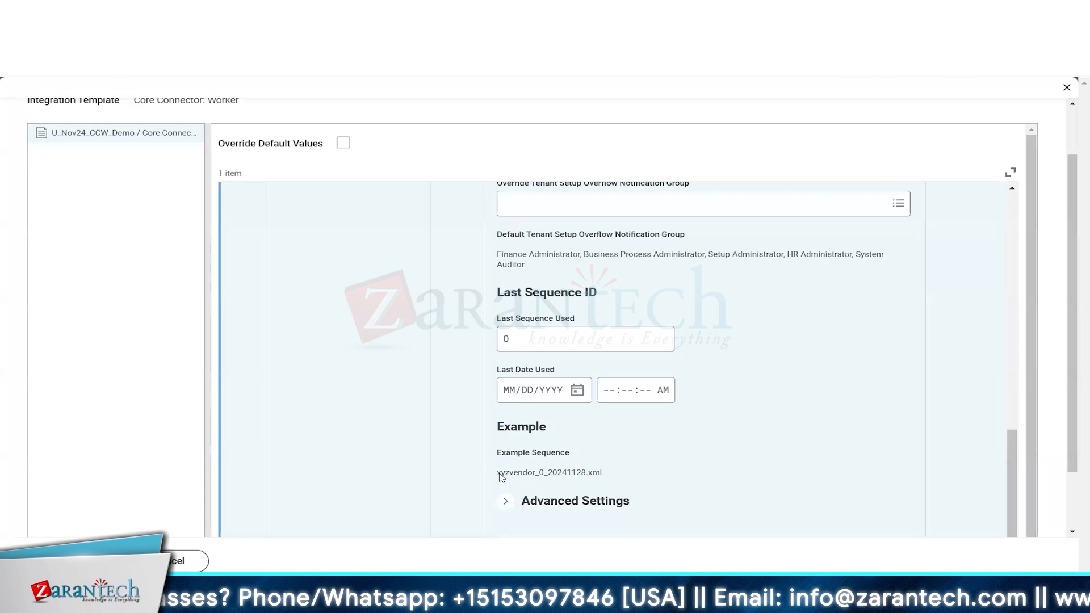
{"action": "left_click_drag", "start_coordinate": [502, 477], "coordinate": [595, 477]}
{"action": "scroll", "coordinate": [602, 477], "scroll_direction": "up", "scroll_amount": 8}
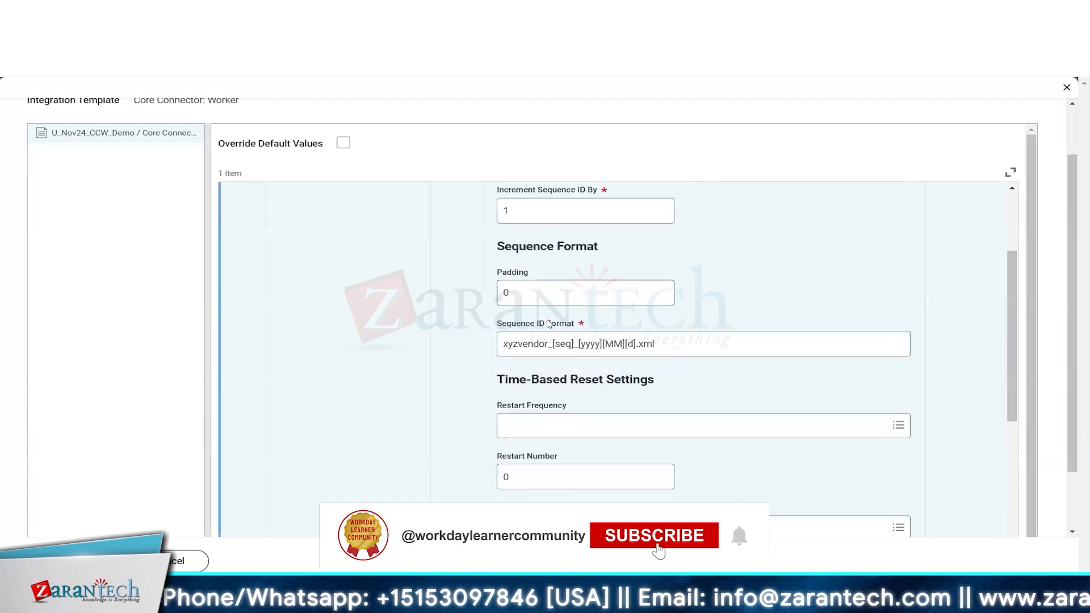
{"action": "left_click_drag", "start_coordinate": [553, 344], "coordinate": [573, 344]}
{"action": "key", "text": "BackSpace"}
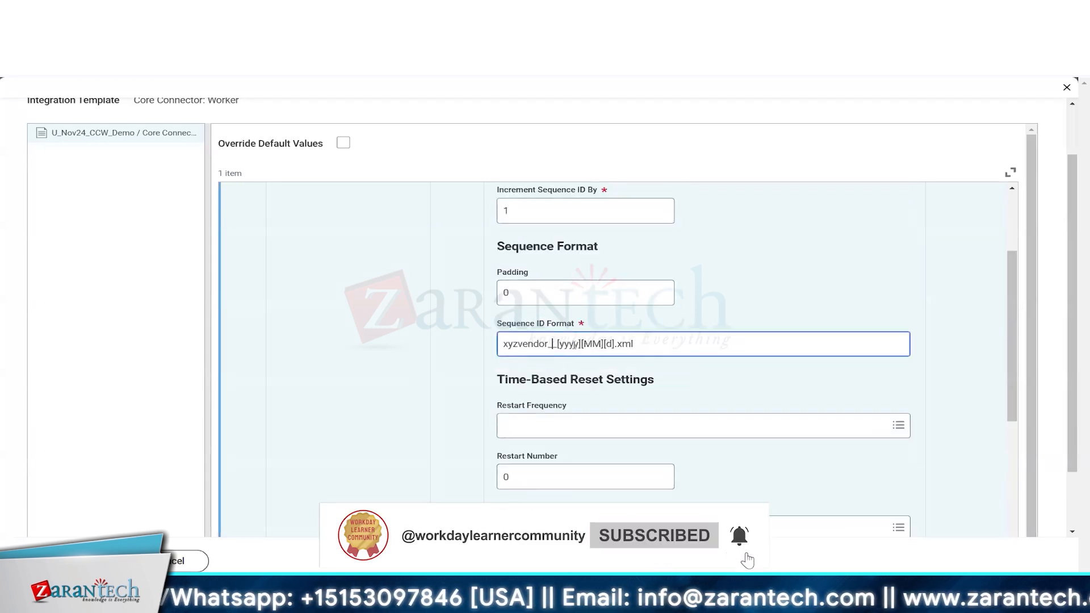
{"action": "key", "text": "BackSpace"}
{"action": "left_click", "coordinate": [394, 350]}
{"action": "scroll", "coordinate": [452, 331], "scroll_direction": "down", "scroll_amount": 1}
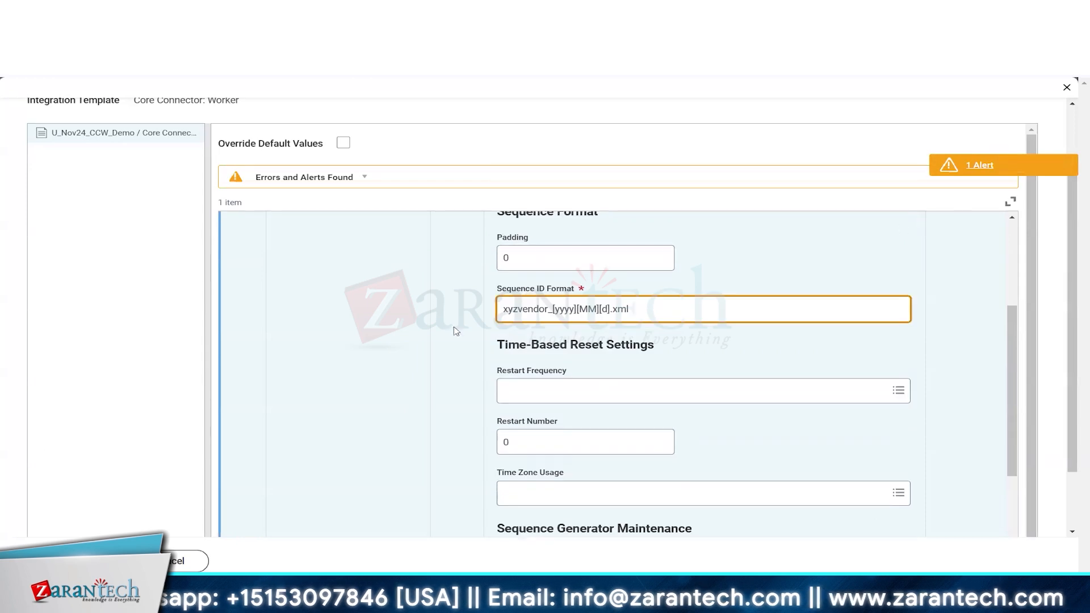
Step: Review the Example Sequence produced by the Sequence ID Format without the sequence token
{"action": "scroll", "coordinate": [323, 351], "scroll_direction": "down", "scroll_amount": 5}
{"action": "scroll", "coordinate": [323, 350], "scroll_direction": "down", "scroll_amount": 1}
{"action": "double_click", "coordinate": [545, 505]}
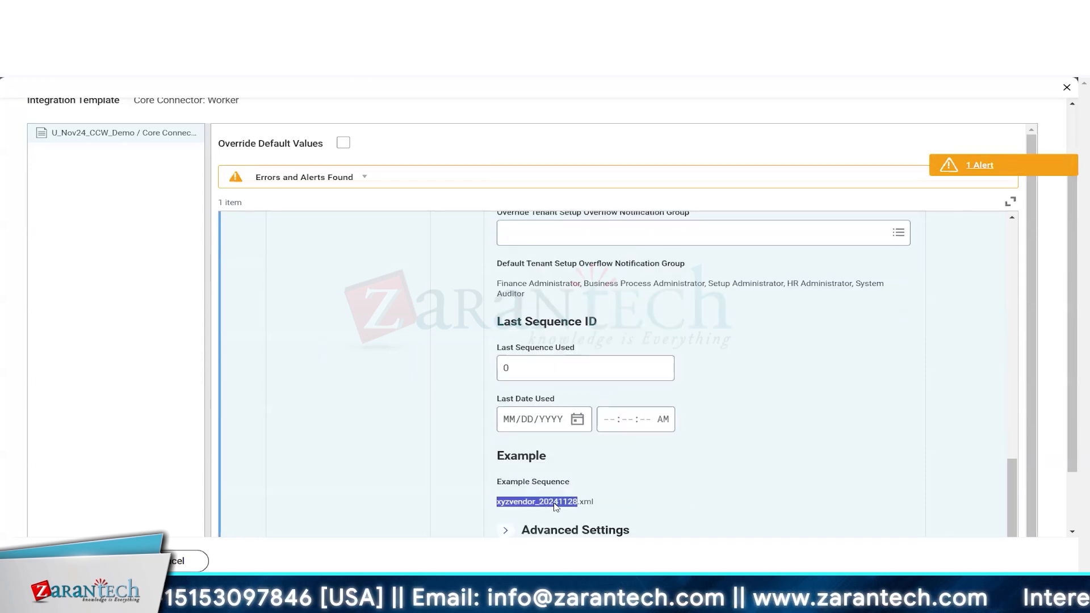
{"action": "triple_click", "coordinate": [569, 504]}
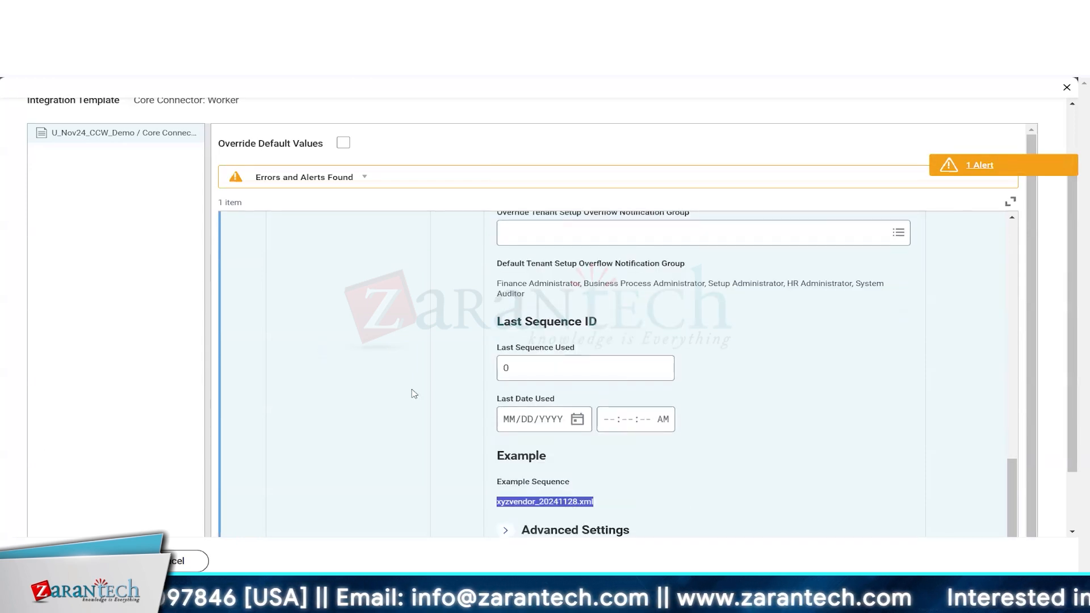
{"action": "double_click", "coordinate": [538, 508]}
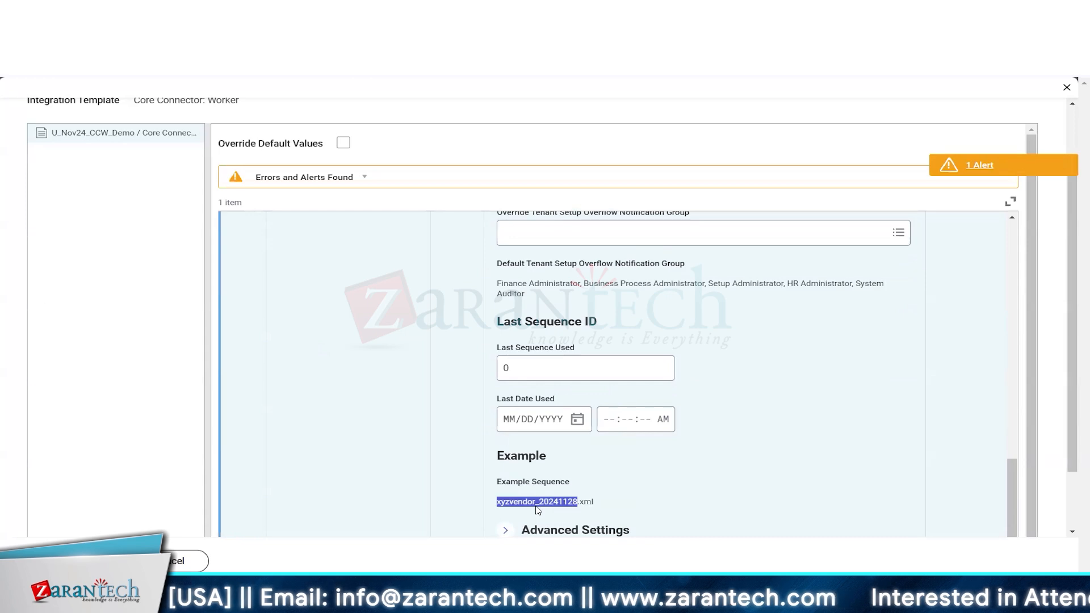
{"action": "scroll", "coordinate": [389, 401], "scroll_direction": "up", "scroll_amount": 6}
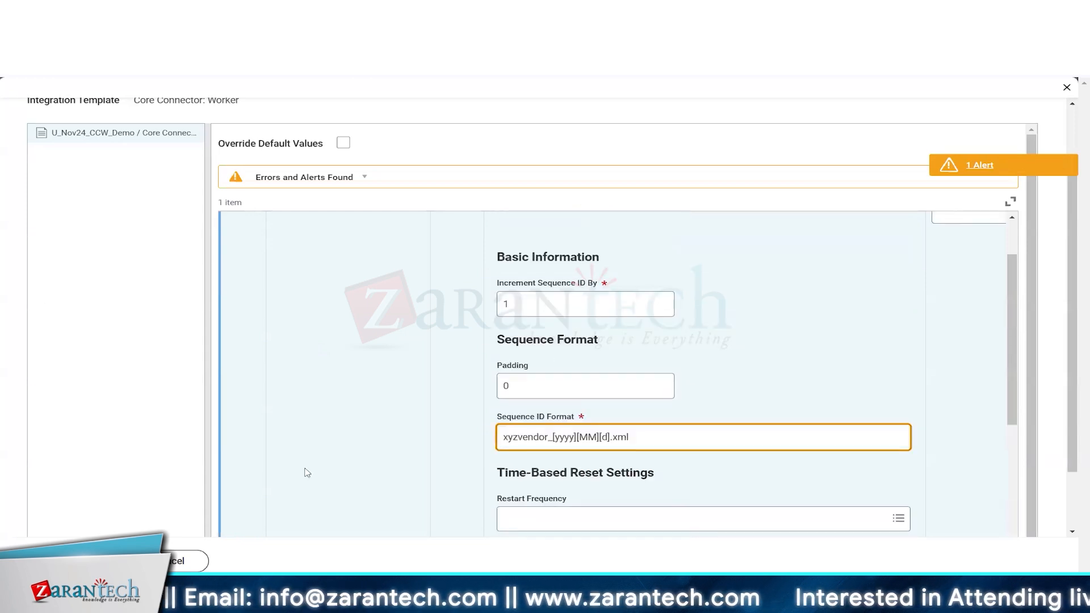
{"action": "scroll", "coordinate": [384, 385], "scroll_direction": "up", "scroll_amount": 3}
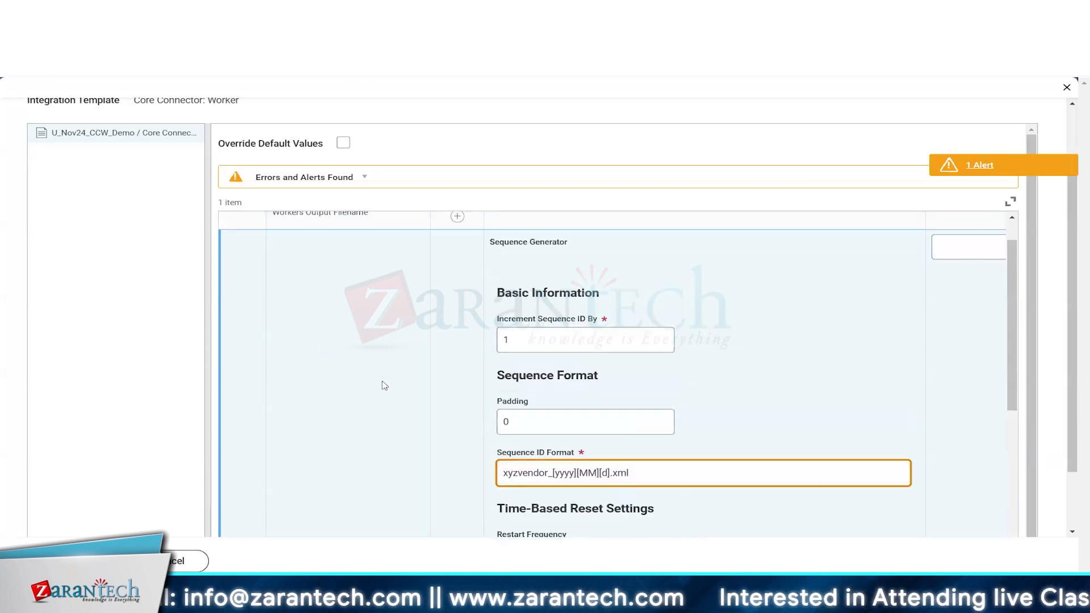
{"action": "scroll", "coordinate": [384, 385], "scroll_direction": "down", "scroll_amount": 3}
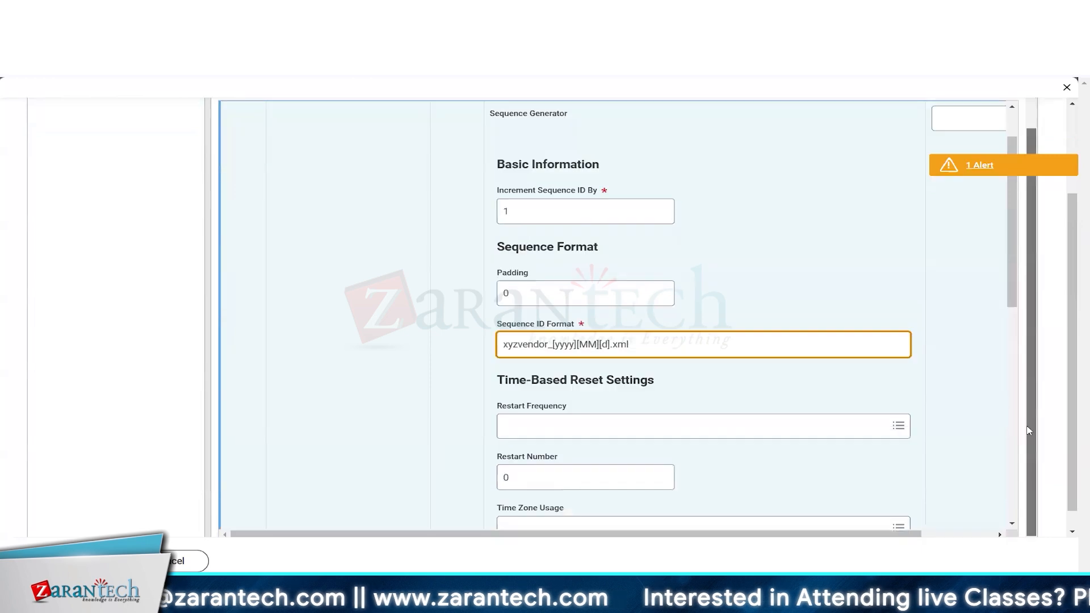
Step: Restrict the Workers Output Filename sequence generator to the Production environment
{"action": "scroll", "coordinate": [859, 540], "scroll_direction": "right", "scroll_amount": 3}
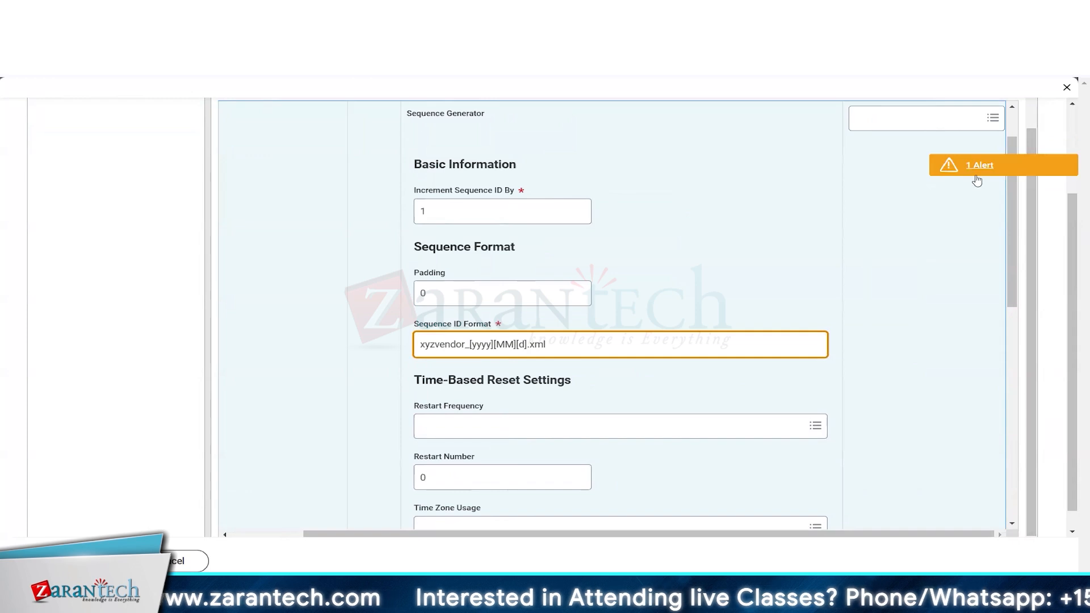
{"action": "scroll", "coordinate": [431, 398], "scroll_direction": "up", "scroll_amount": 1}
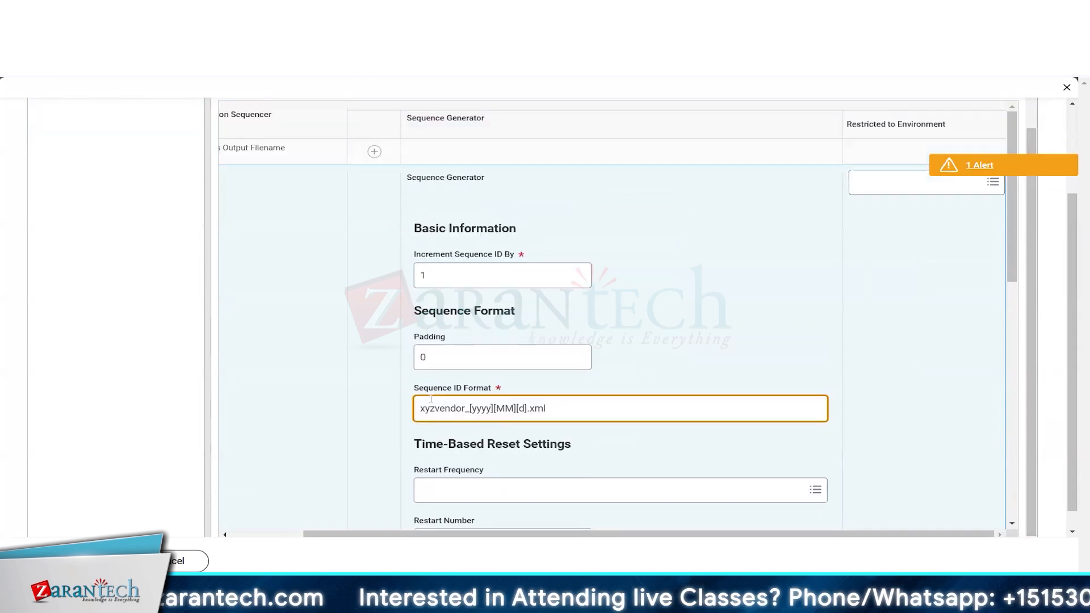
{"action": "double_click", "coordinate": [464, 410]}
{"action": "left_click_drag", "start_coordinate": [464, 410], "coordinate": [558, 409]}
{"action": "left_click", "coordinate": [909, 201]}
{"action": "left_click", "coordinate": [882, 187]}
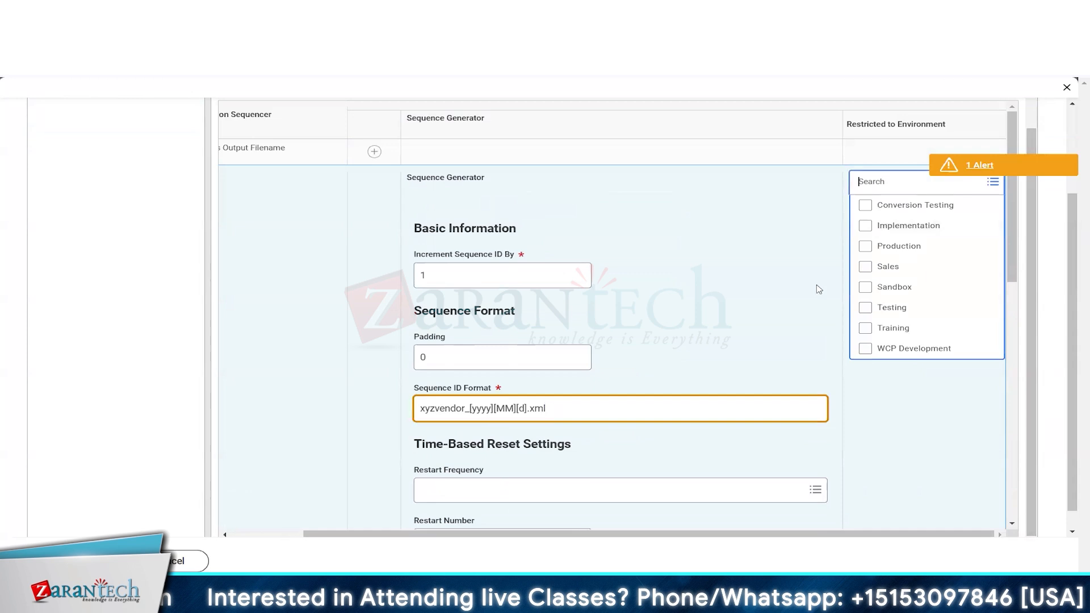
{"action": "left_click", "coordinate": [895, 247]}
{"action": "left_click", "coordinate": [805, 250]}
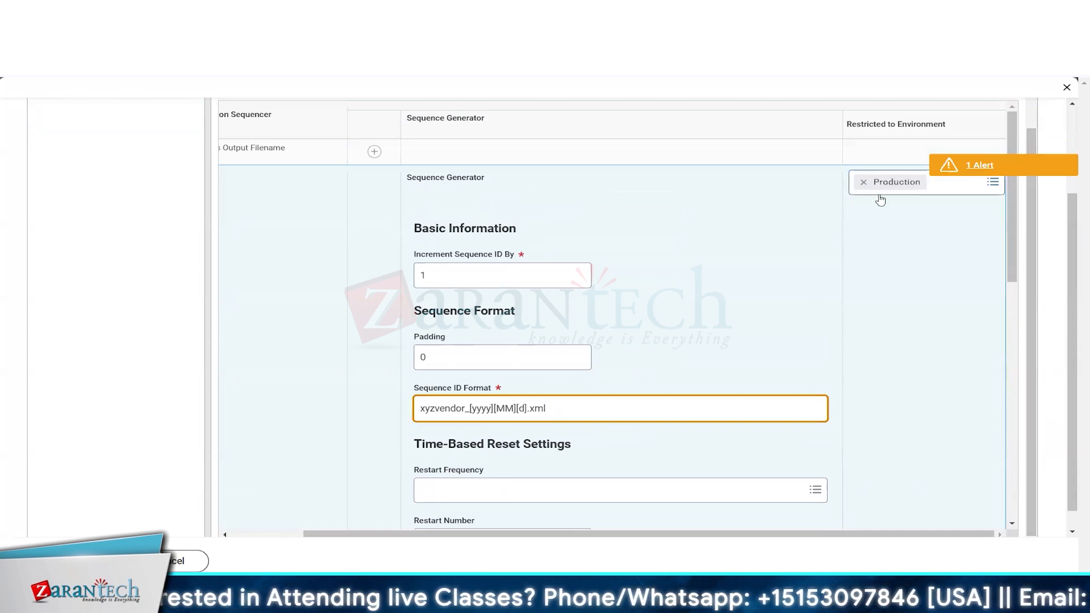
Step: Copy the Production generator's Sequence ID Format and add a second sequence generator restricted to the Implementation environment
{"action": "left_click_drag", "start_coordinate": [547, 408], "coordinate": [266, 394]}
{"action": "key", "text": "ctrl+c"}
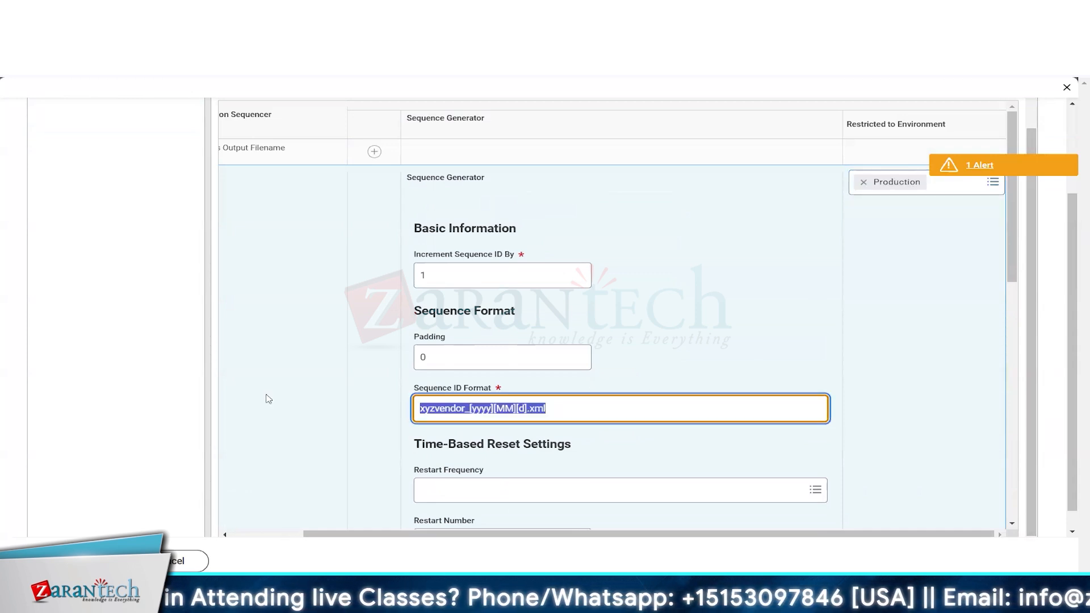
{"action": "left_click", "coordinate": [309, 310]}
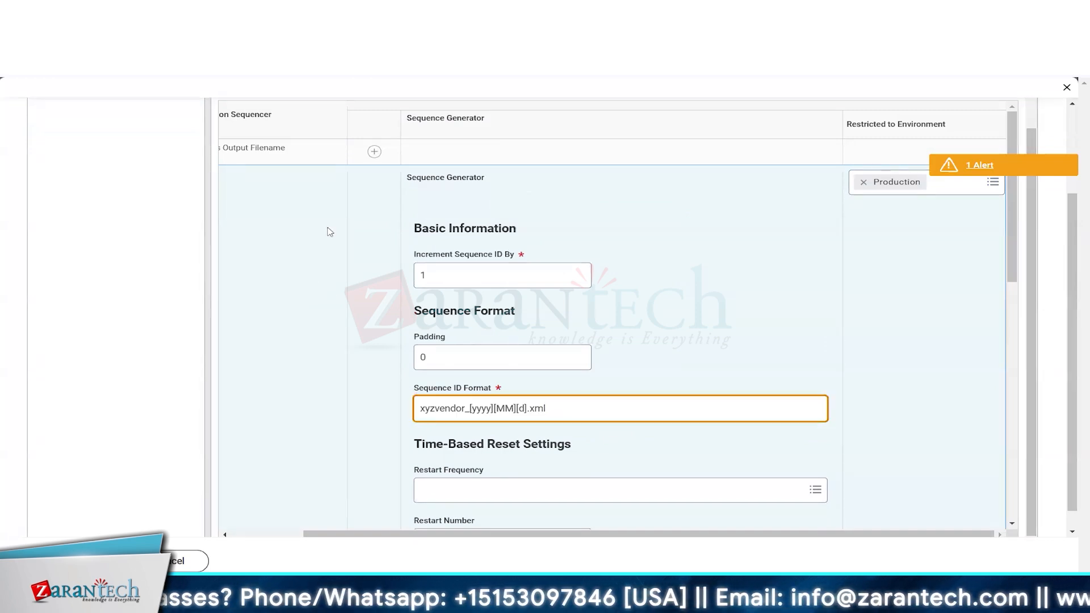
{"action": "left_click", "coordinate": [375, 151]}
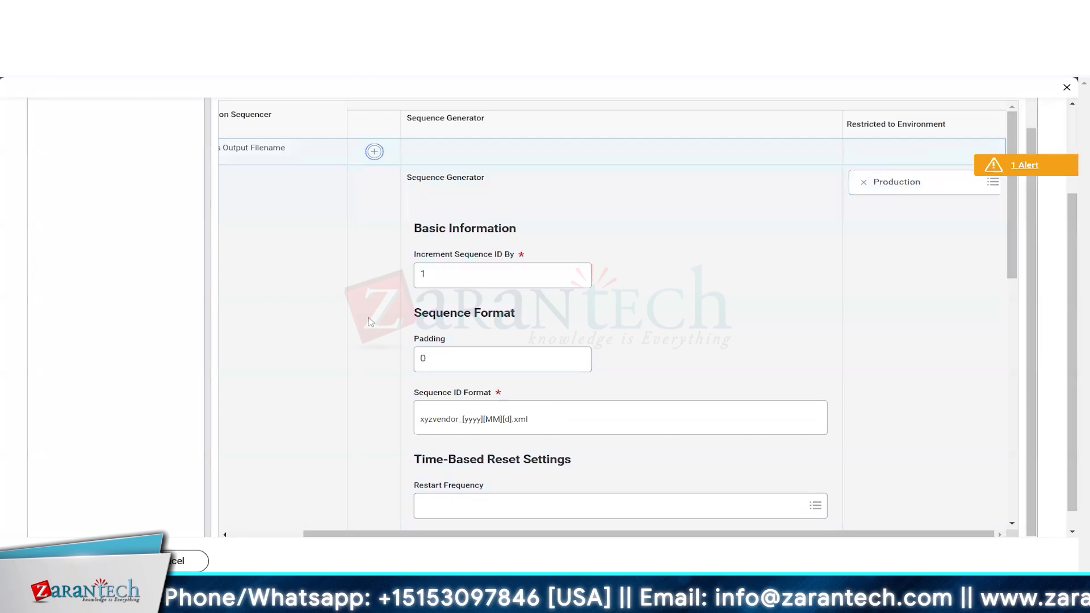
{"action": "left_click", "coordinate": [866, 197]}
{"action": "left_click", "coordinate": [888, 222]}
Step: Set the Implementation generator's increment to 1 and its Sequence ID Format to TEST_xyzvendor_[yyyy][MM][d].xml
{"action": "left_click", "coordinate": [443, 272]}
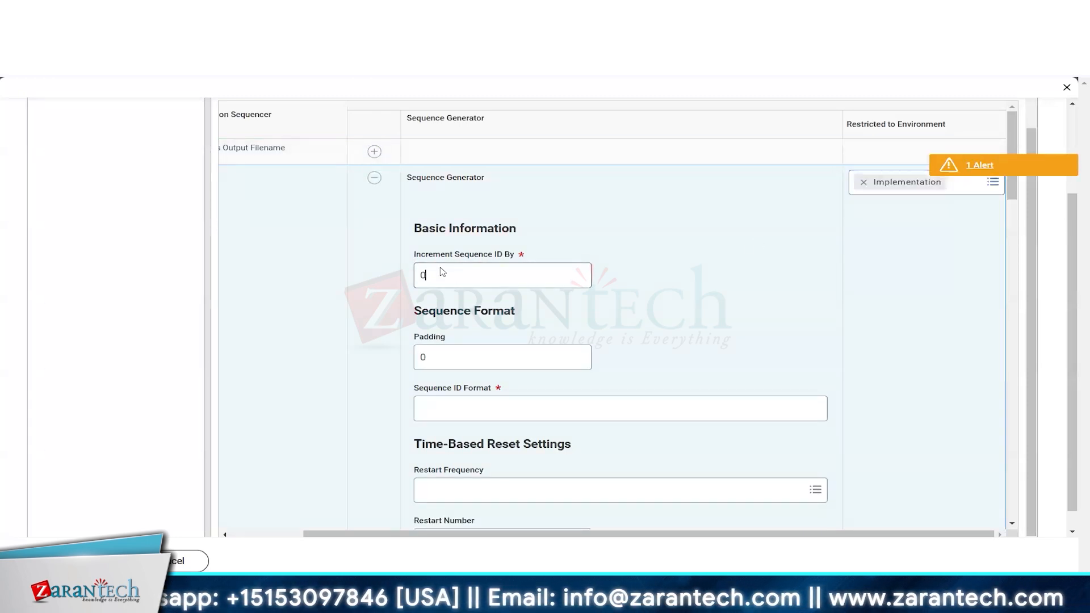
{"action": "key", "text": "BackSpace"}
{"action": "type", "text": "1"}
{"action": "left_click", "coordinate": [552, 410]}
{"action": "key", "text": "ctrl+v"}
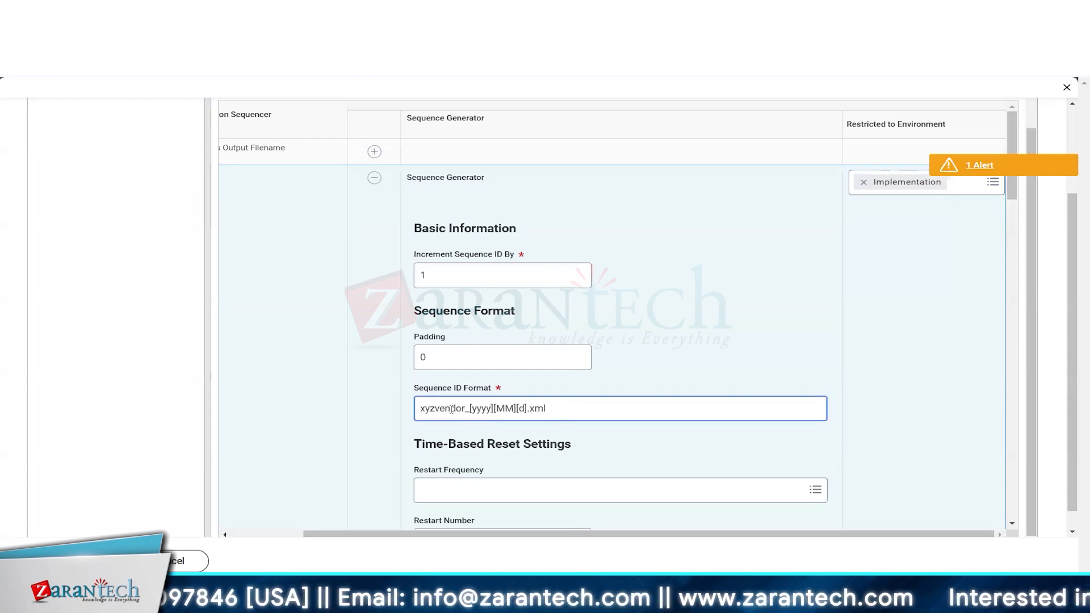
{"action": "type", "text": "TEST_"}
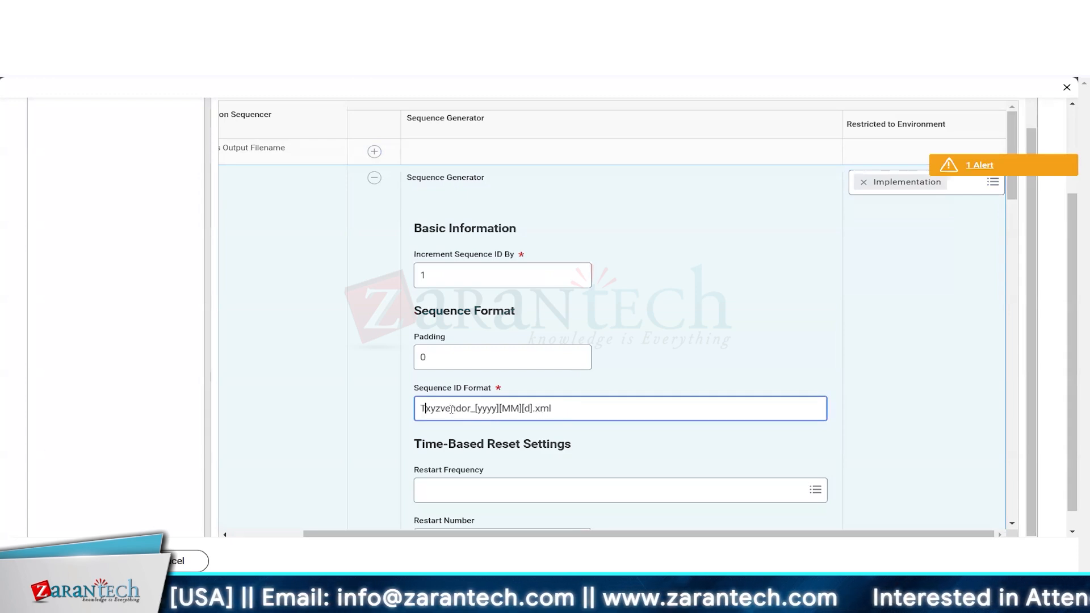
Step: Check the Implementation generator's Example Sequence and compare its settings with those of the Production generator
{"action": "scroll", "coordinate": [278, 377], "scroll_direction": "down", "scroll_amount": 5}
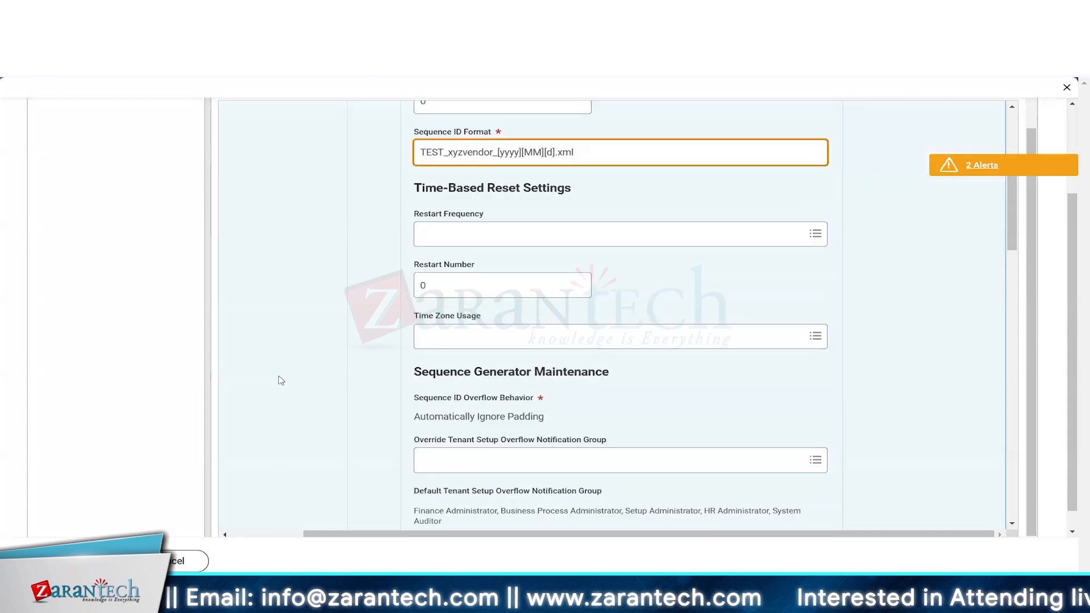
{"action": "scroll", "coordinate": [959, 212], "scroll_direction": "up", "scroll_amount": 3}
{"action": "scroll", "coordinate": [908, 194], "scroll_direction": "up", "scroll_amount": 2}
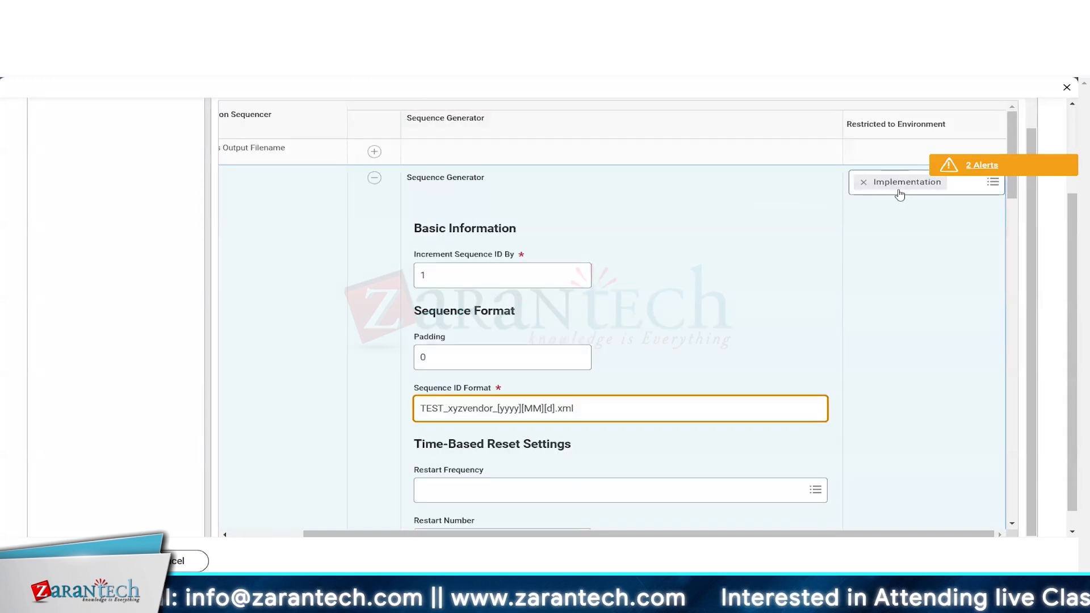
{"action": "scroll", "coordinate": [292, 307], "scroll_direction": "down", "scroll_amount": 5}
{"action": "scroll", "coordinate": [293, 309], "scroll_direction": "down", "scroll_amount": 5}
{"action": "double_click", "coordinate": [454, 410]}
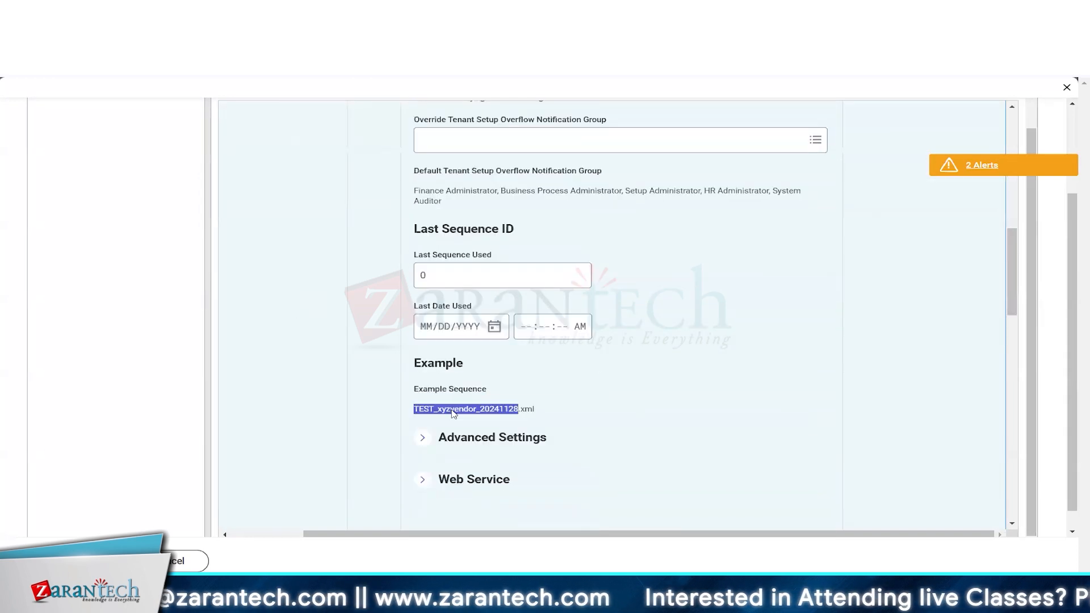
{"action": "triple_click", "coordinate": [455, 410]}
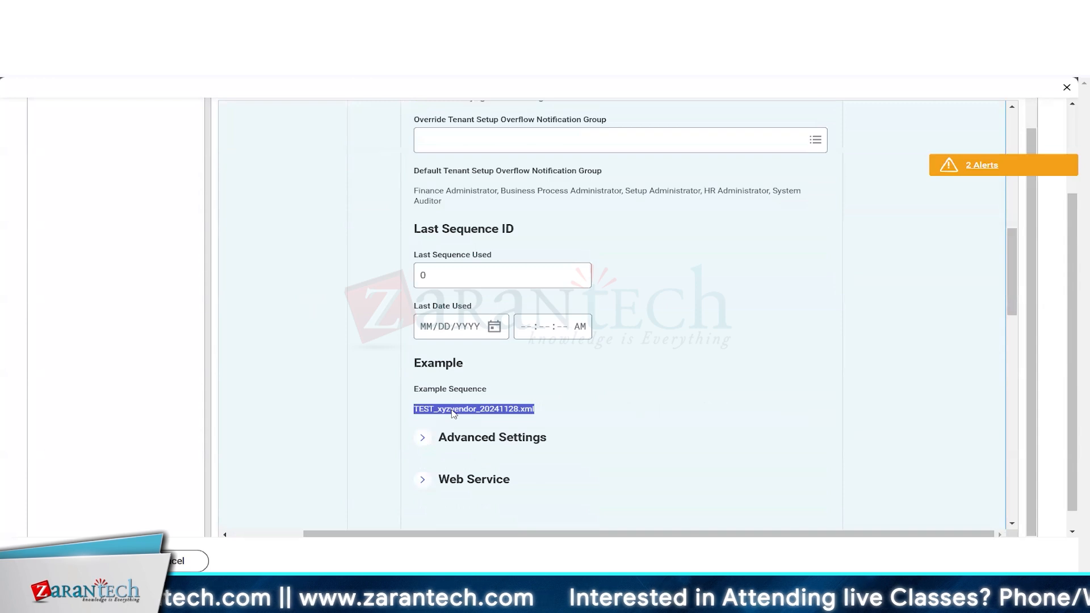
{"action": "scroll", "coordinate": [616, 406], "scroll_direction": "down", "scroll_amount": 7}
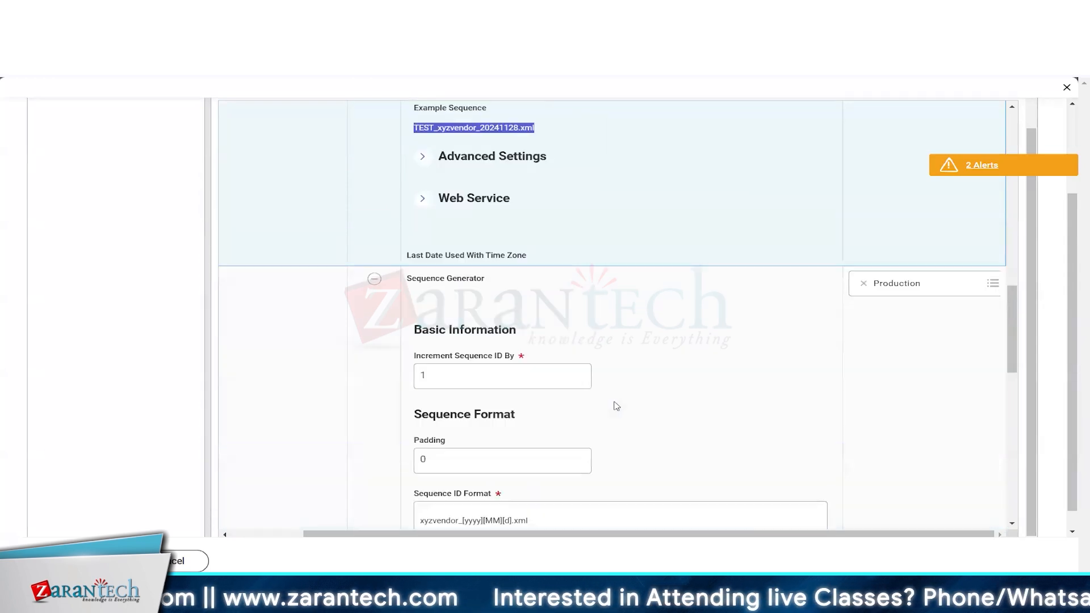
{"action": "scroll", "coordinate": [721, 342], "scroll_direction": "down", "scroll_amount": 7}
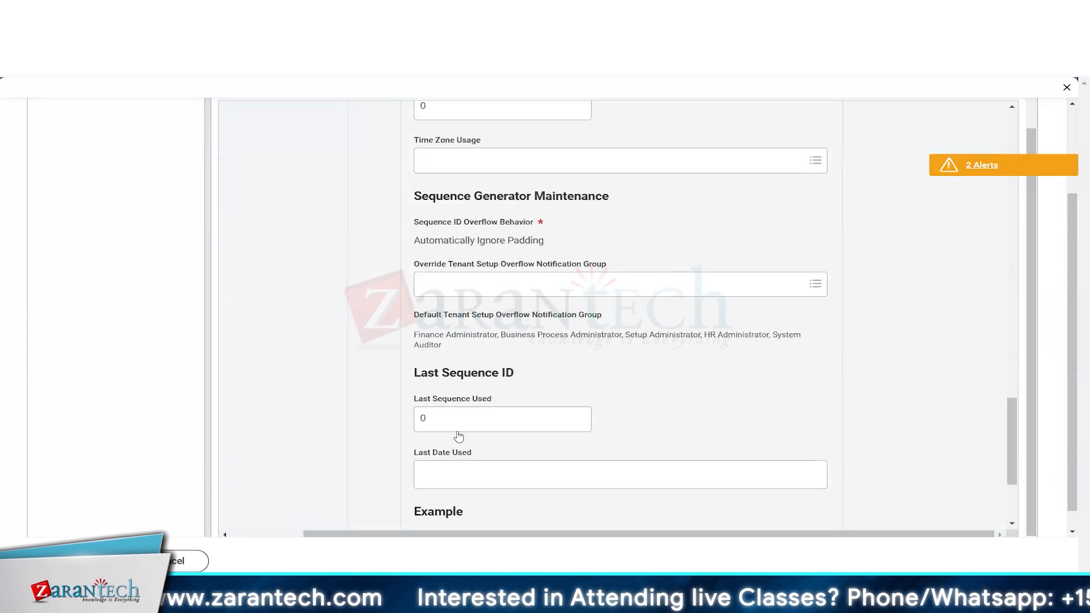
{"action": "scroll", "coordinate": [298, 398], "scroll_direction": "up", "scroll_amount": 12}
{"action": "scroll", "coordinate": [298, 398], "scroll_direction": "up", "scroll_amount": 10}
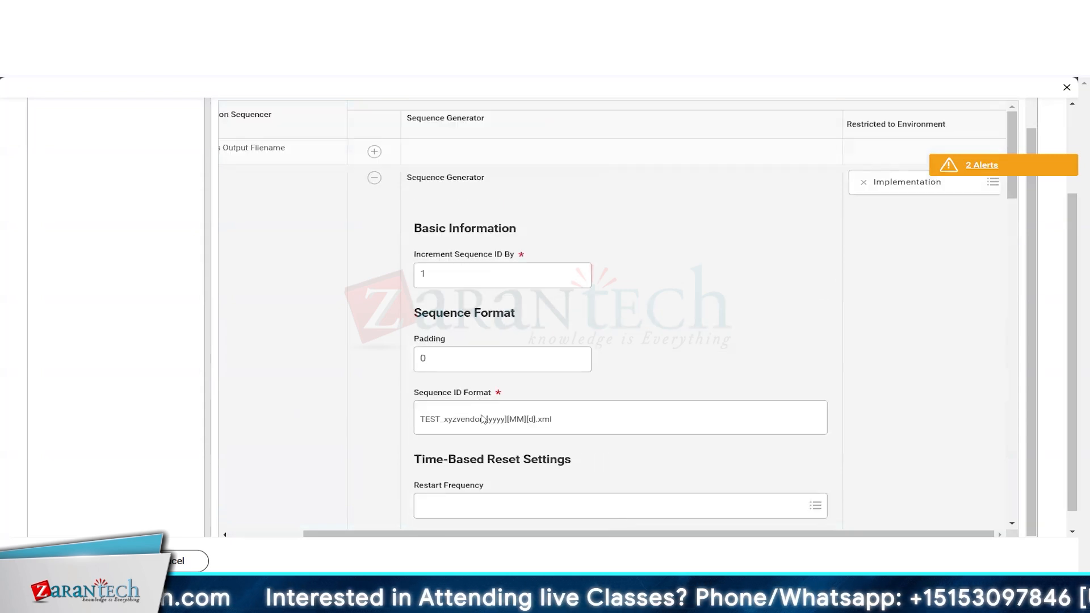
{"action": "mouse_move", "coordinate": [491, 420]}
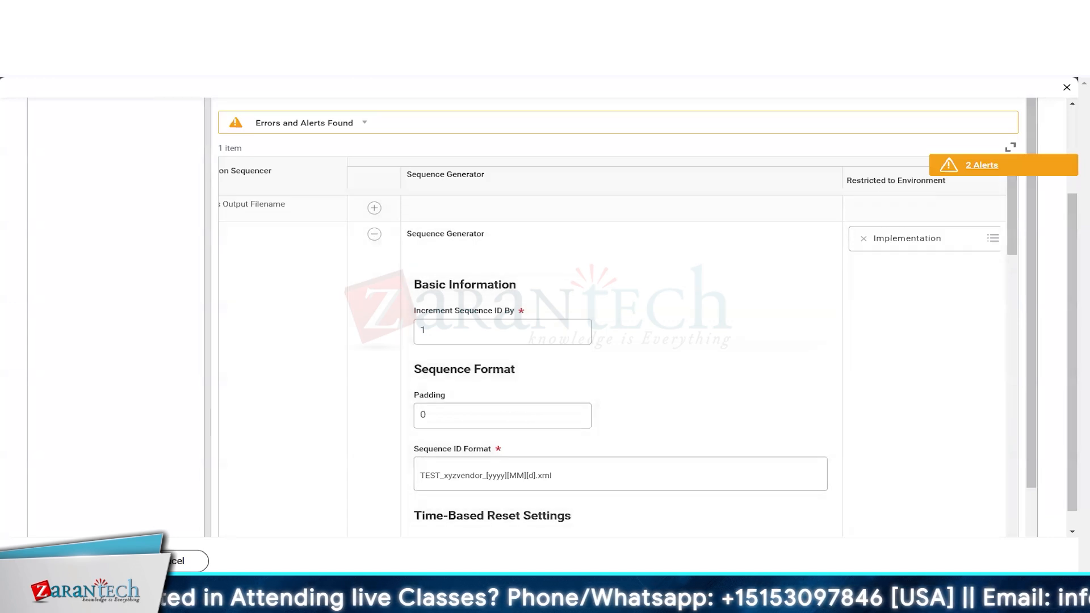
Step: Save both sequence generators despite the alerts and review the saved configuration
{"action": "left_click", "coordinate": [79, 561]}
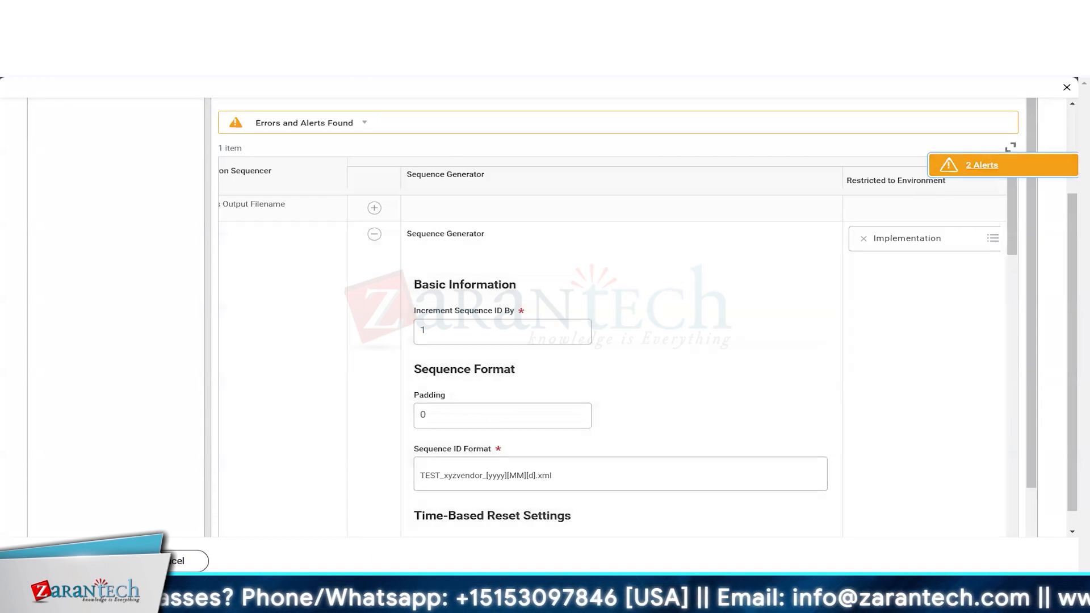
{"action": "left_click", "coordinate": [71, 561]}
{"action": "scroll", "coordinate": [608, 344], "scroll_direction": "down", "scroll_amount": 11}
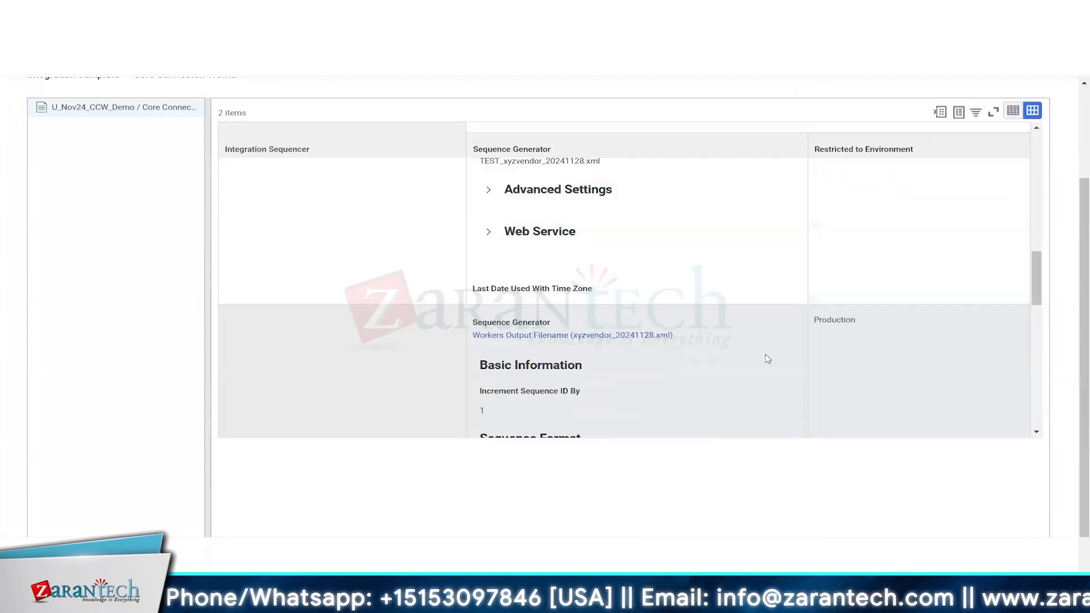
{"action": "scroll", "coordinate": [768, 359], "scroll_direction": "down", "scroll_amount": 6}
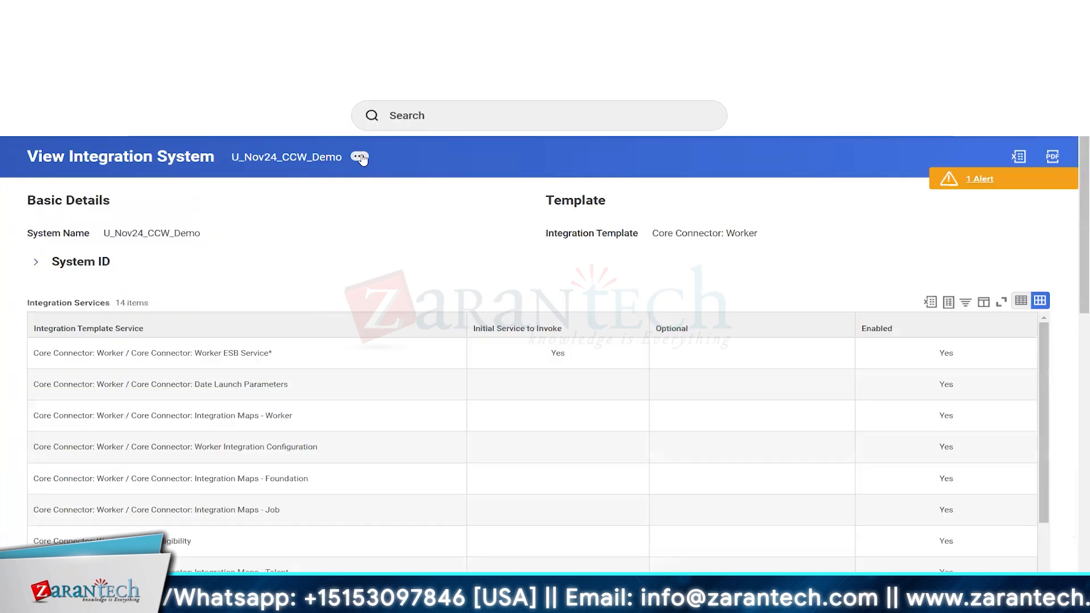
Step: Open the launch form for U_Nov24_CCW_Demo, enable Full File and specify a single worker in the integration criteria
{"action": "left_click", "coordinate": [359, 156]}
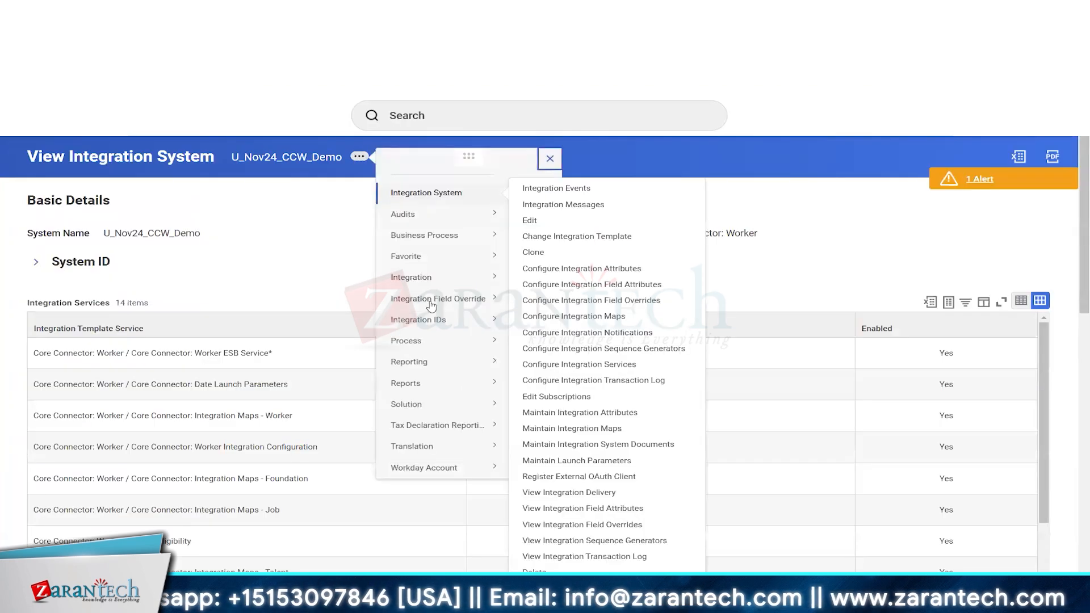
{"action": "mouse_move", "coordinate": [432, 290]}
{"action": "left_click", "coordinate": [575, 293]}
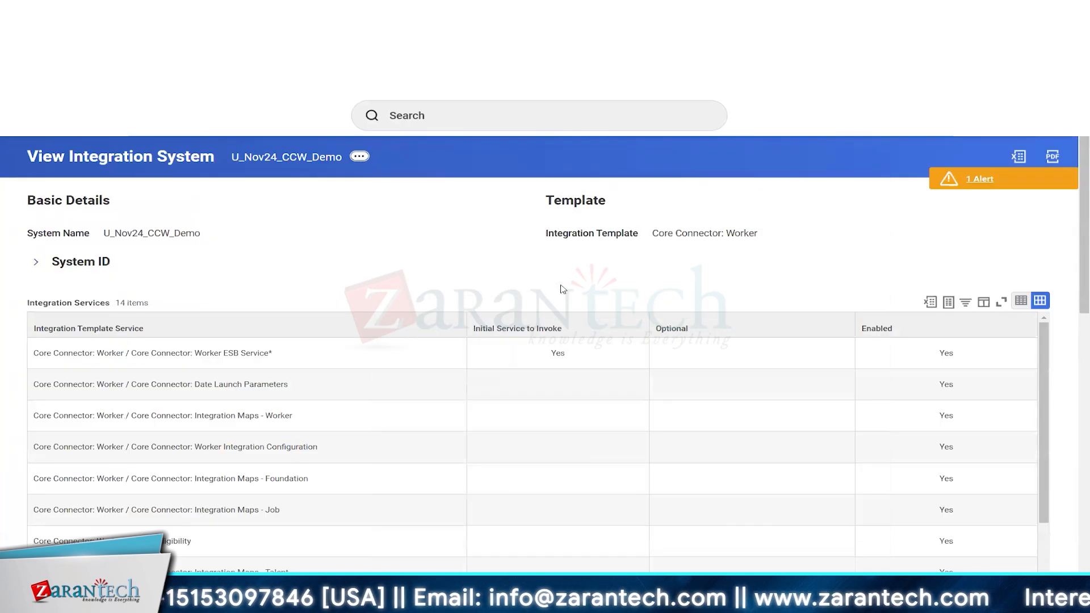
{"action": "left_click", "coordinate": [722, 371]}
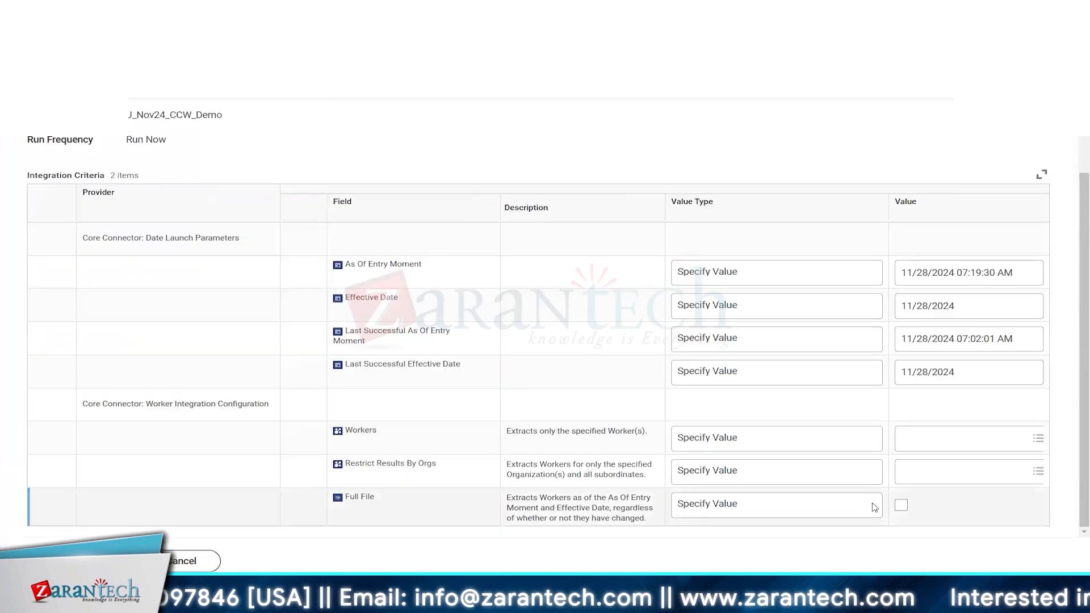
{"action": "left_click", "coordinate": [901, 506]}
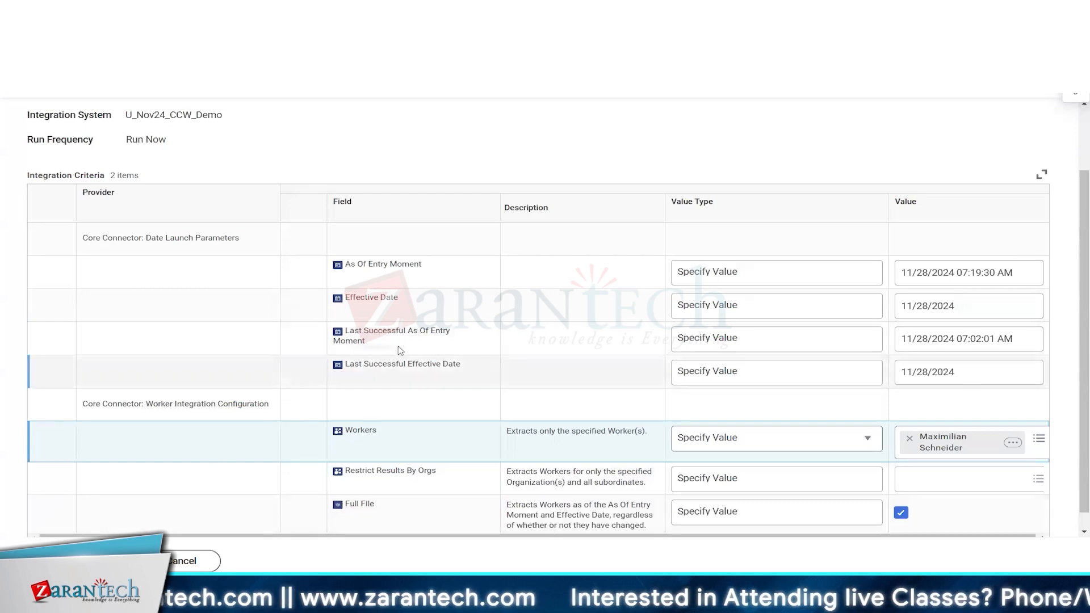
Step: Launch the integration with the specified criteria and refresh its background process until it completes
{"action": "left_click", "coordinate": [592, 344]}
{"action": "left_click", "coordinate": [575, 406]}
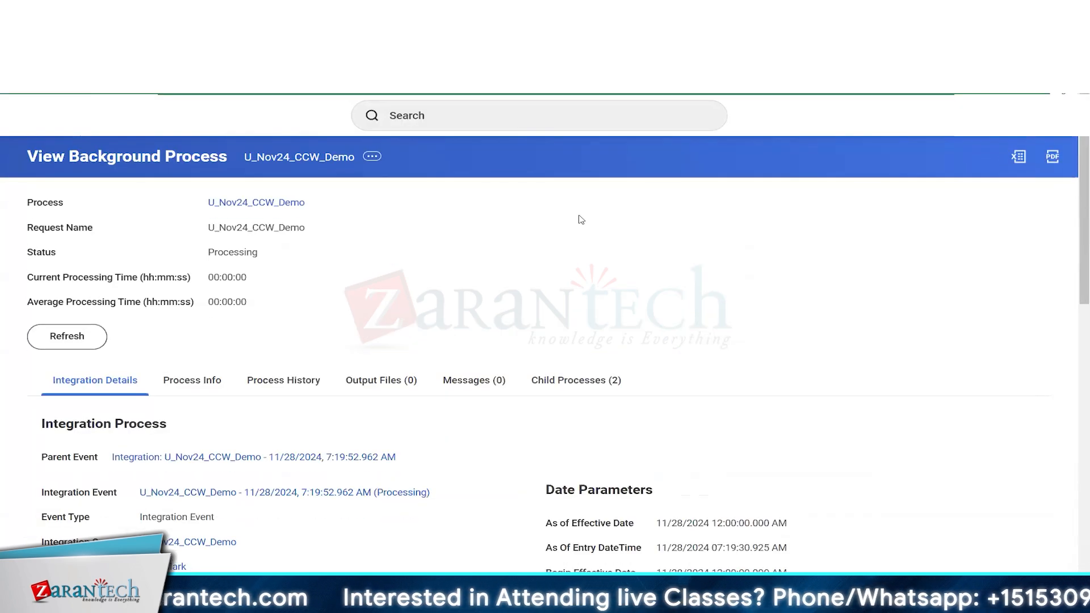
{"action": "left_click", "coordinate": [67, 341]}
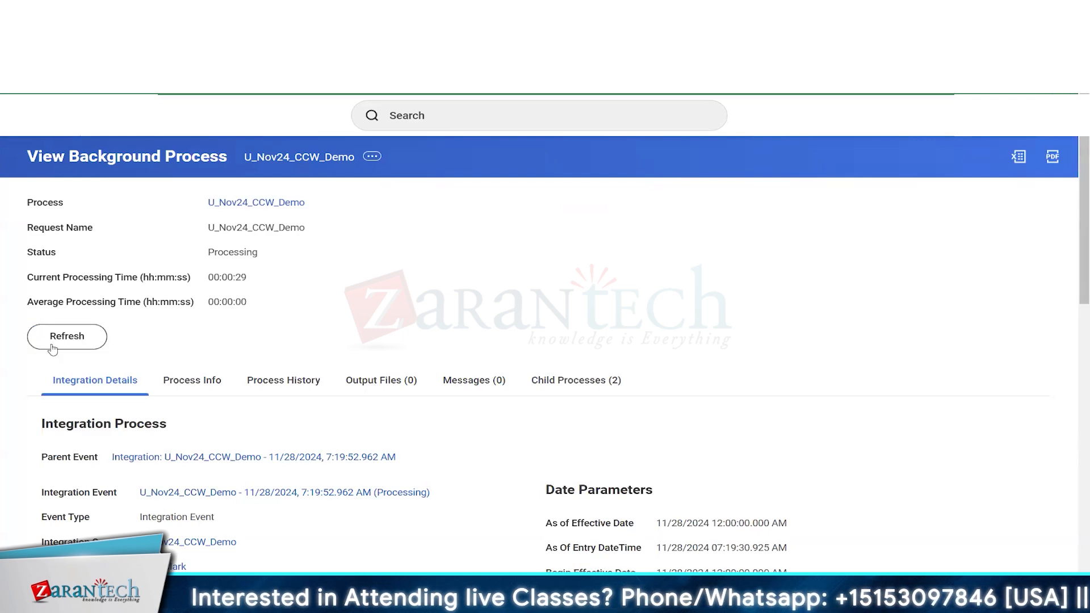
{"action": "left_click", "coordinate": [76, 339]}
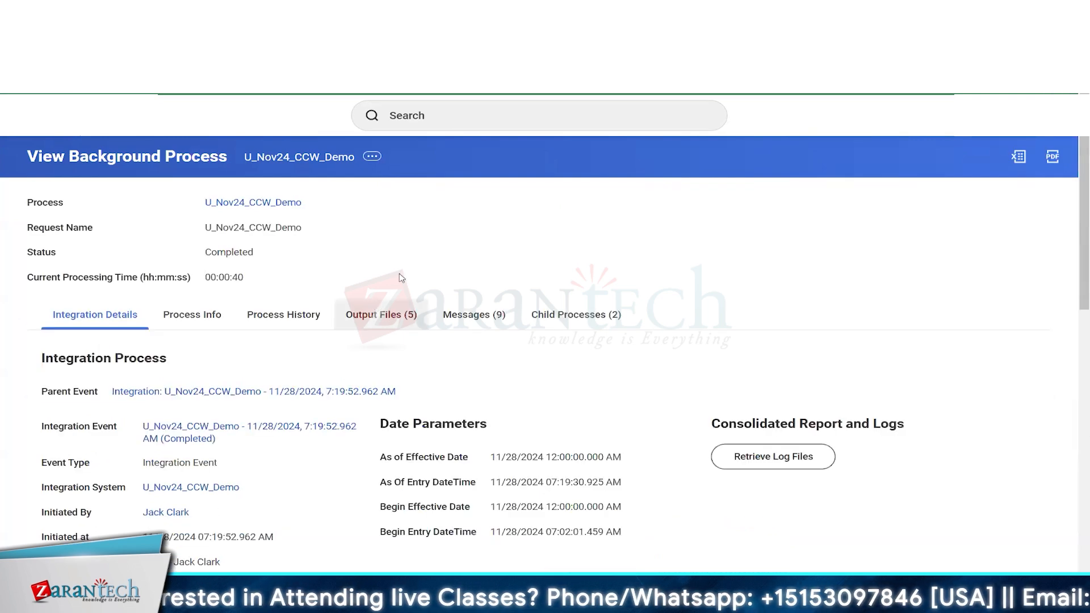
Step: Review the completed run's output files and check the filename of the deliverable XML document
{"action": "left_click", "coordinate": [378, 314]}
{"action": "scroll", "coordinate": [355, 462], "scroll_direction": "down", "scroll_amount": 2}
{"action": "left_click", "coordinate": [355, 462]}
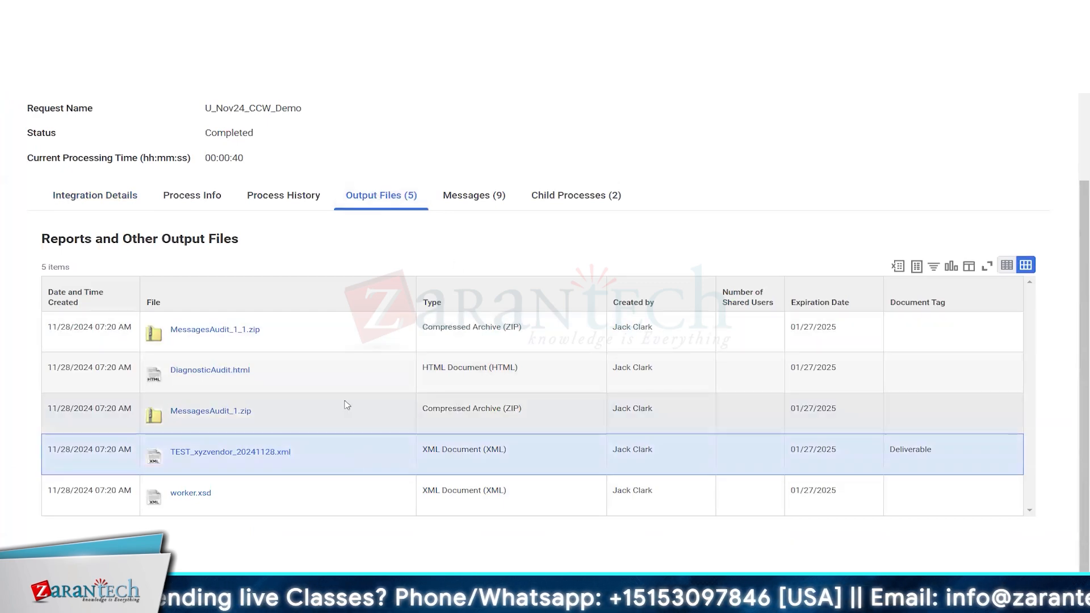
{"action": "scroll", "coordinate": [345, 404], "scroll_direction": "up", "scroll_amount": 2}
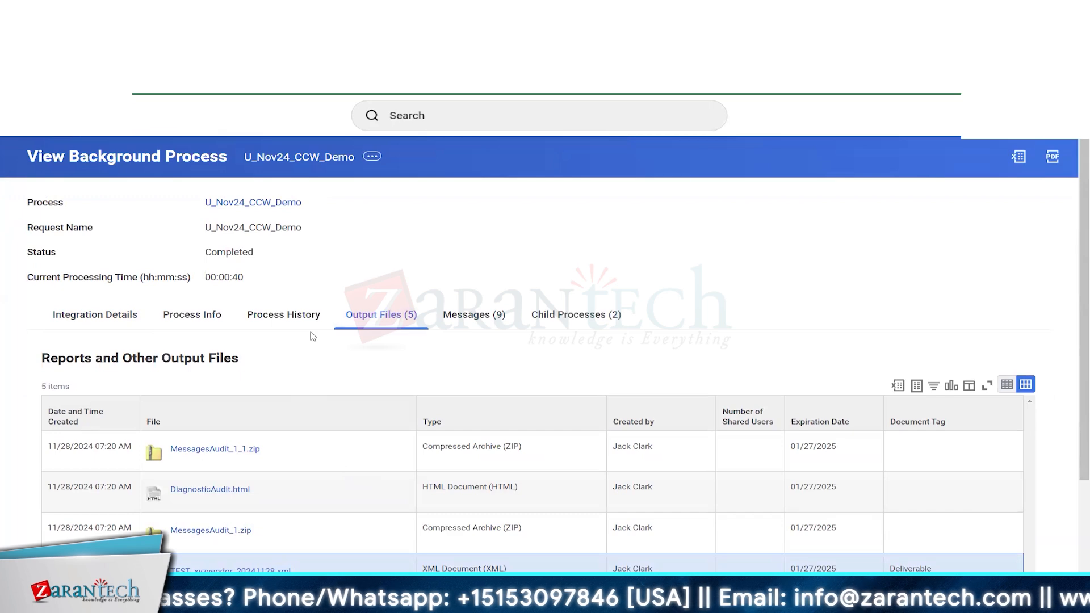
{"action": "scroll", "coordinate": [311, 336], "scroll_direction": "down", "scroll_amount": 2}
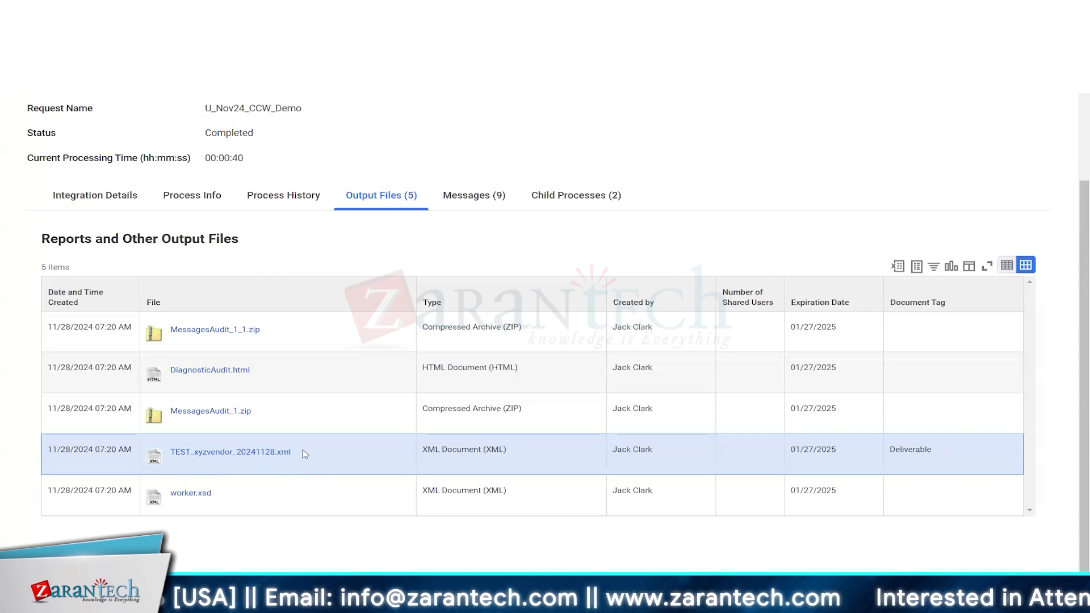
Step: Look through the integration system's available actions from the run's integration details and return to the output files
{"action": "left_click", "coordinate": [84, 202]}
{"action": "left_click", "coordinate": [251, 368]}
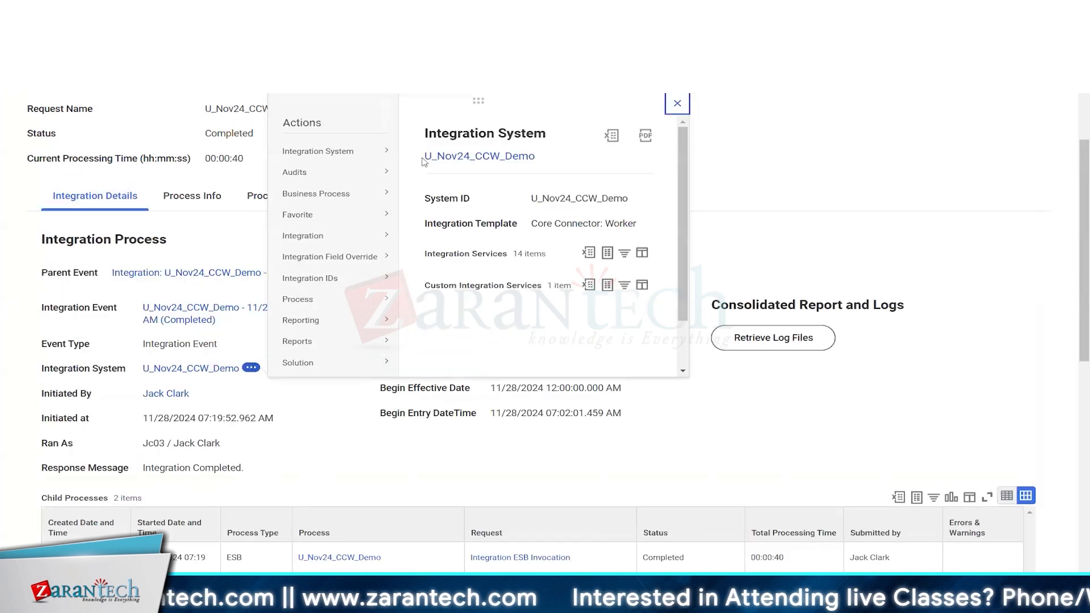
{"action": "mouse_move", "coordinate": [363, 151]}
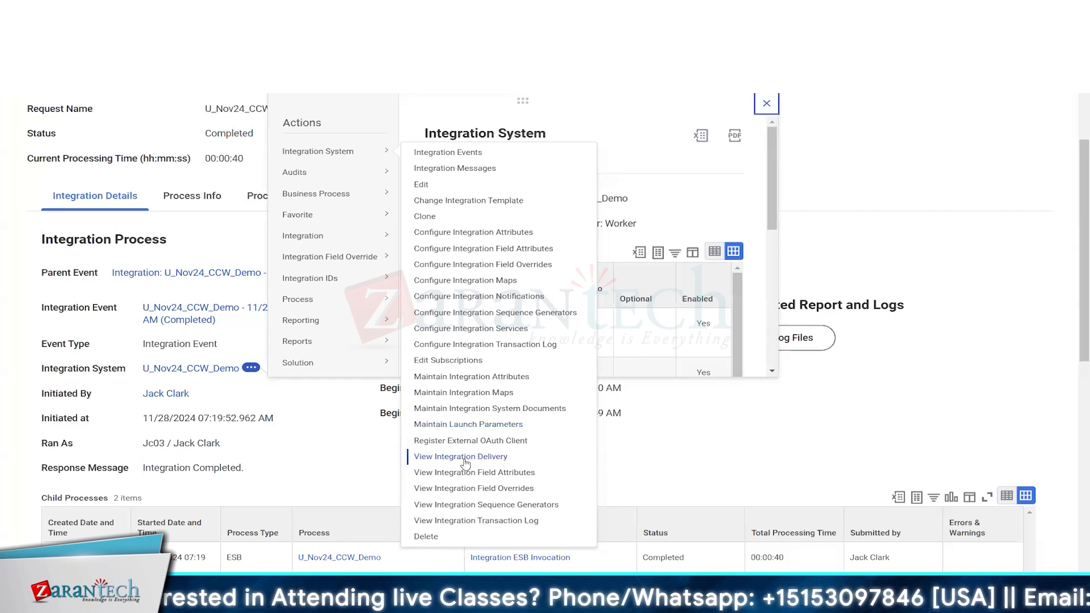
{"action": "double_click", "coordinate": [9, 364]}
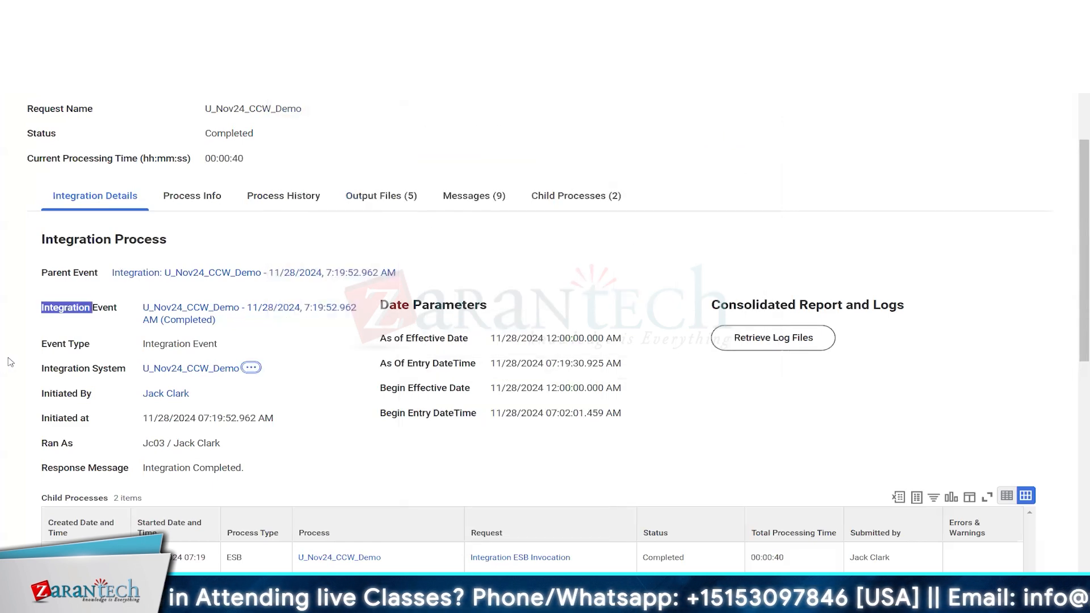
{"action": "scroll", "coordinate": [369, 265], "scroll_direction": "up", "scroll_amount": 1}
{"action": "left_click", "coordinate": [370, 265]}
{"action": "scroll", "coordinate": [373, 301], "scroll_direction": "down", "scroll_amount": 1}
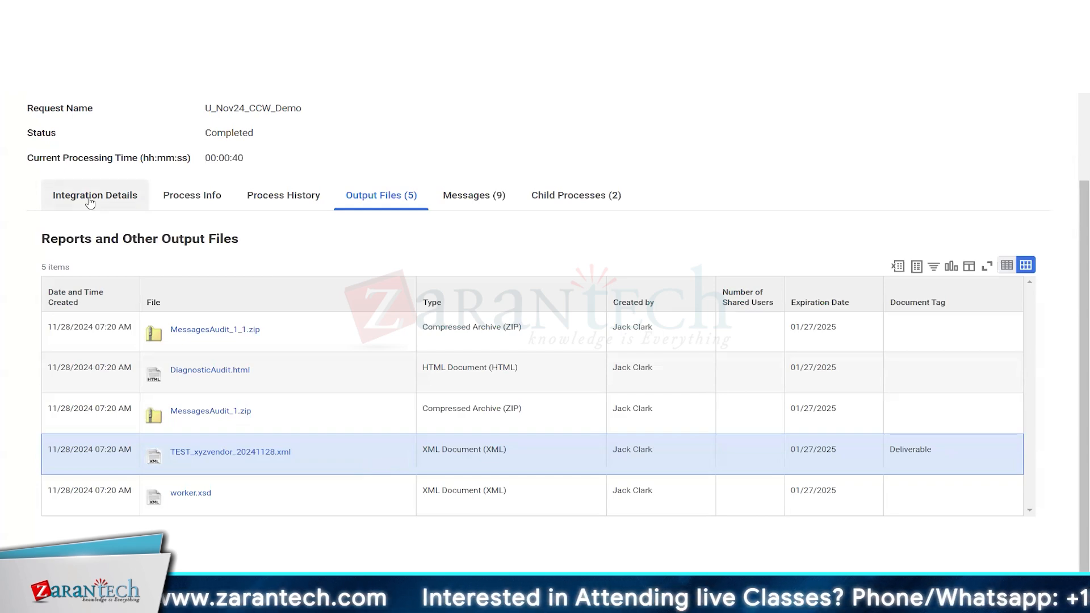
Step: Review the run's integration details again and locate the deliverable XML document among its output files
{"action": "left_click", "coordinate": [90, 201]}
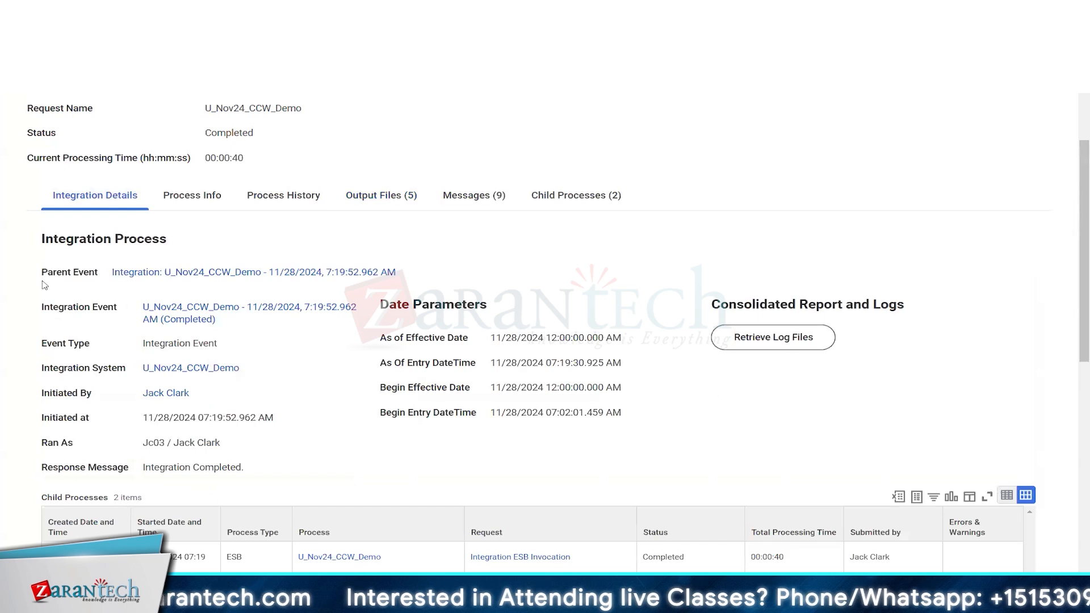
{"action": "scroll", "coordinate": [13, 280], "scroll_direction": "up", "scroll_amount": 1}
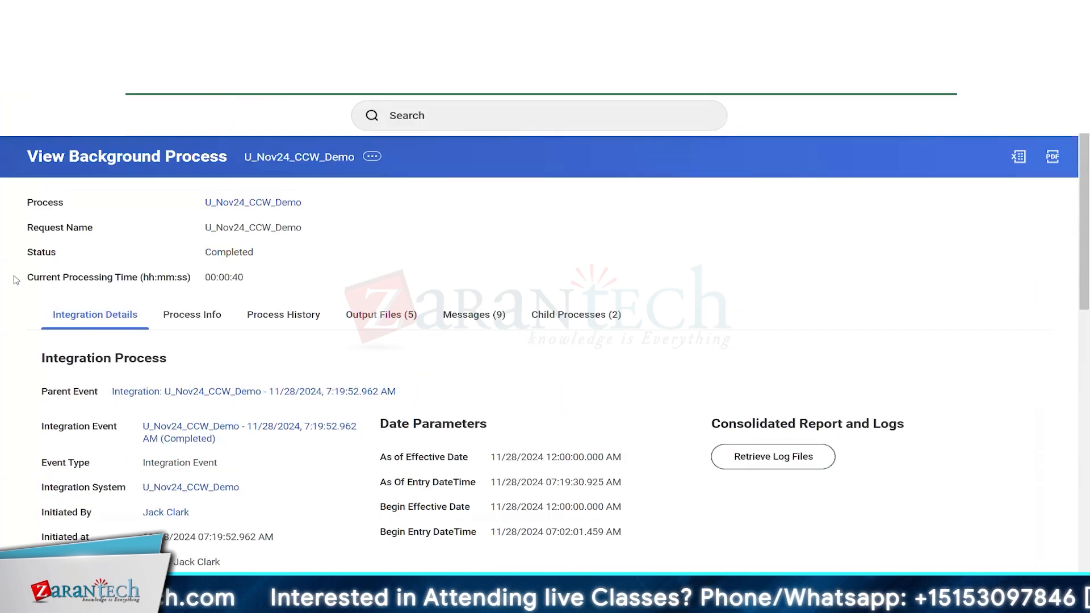
{"action": "scroll", "coordinate": [15, 280], "scroll_direction": "down", "scroll_amount": 2}
{"action": "left_click", "coordinate": [375, 123]}
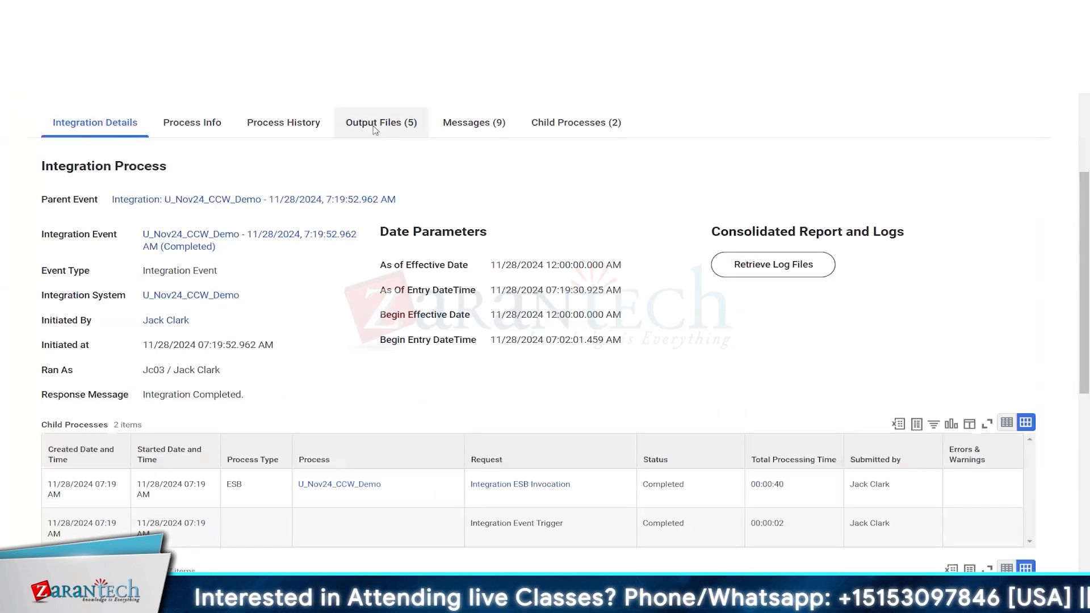
{"action": "left_click", "coordinate": [378, 423]}
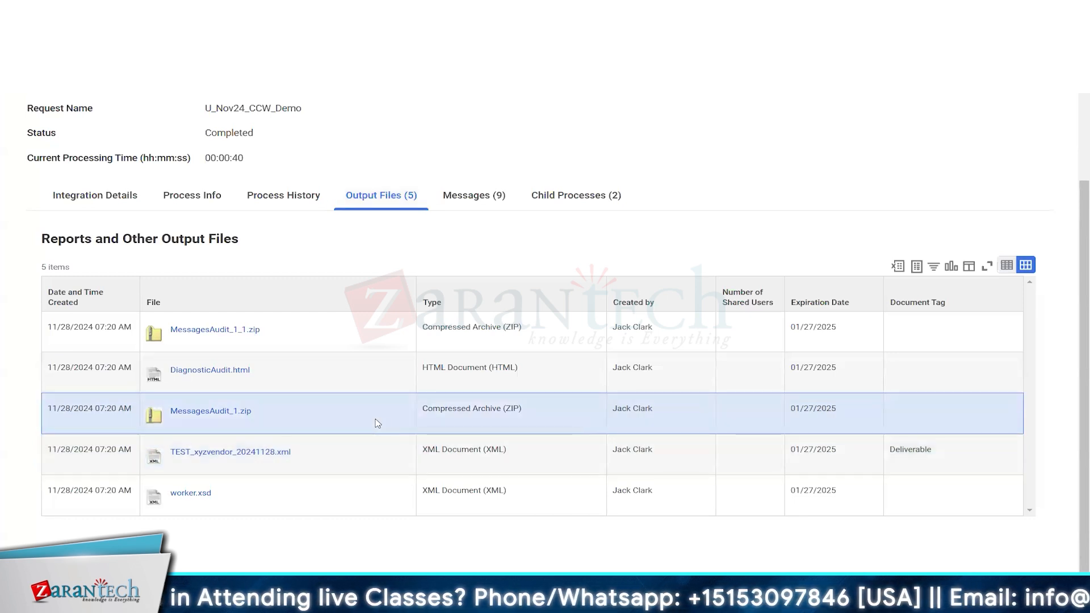
{"action": "left_click", "coordinate": [337, 458]}
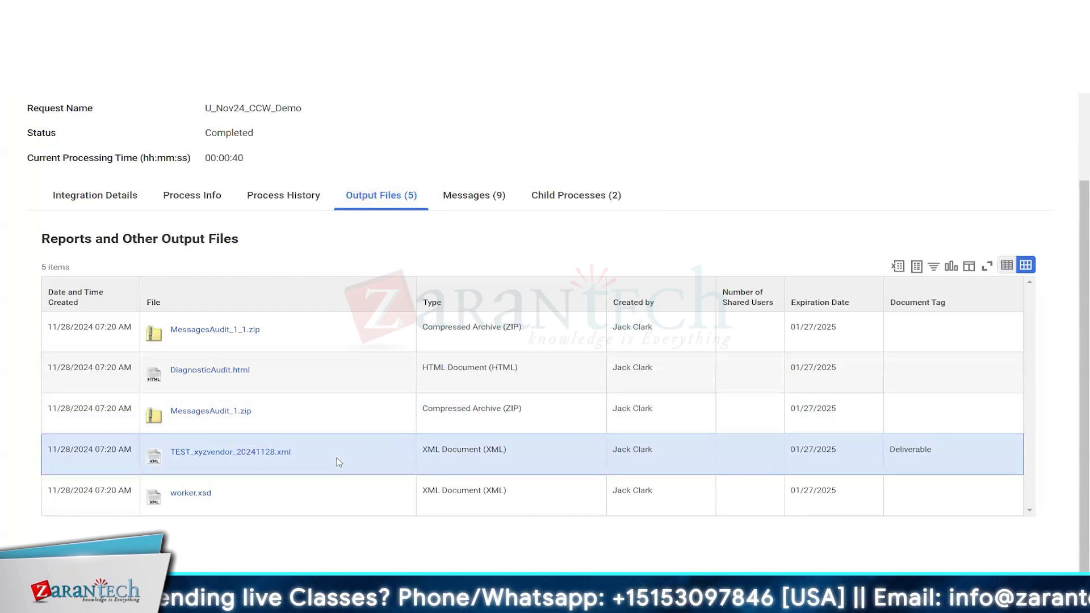
Step: Open the View Integration Delivery page for the U_Nov24_CCW_Demo integration system from the run's details
{"action": "left_click", "coordinate": [73, 204]}
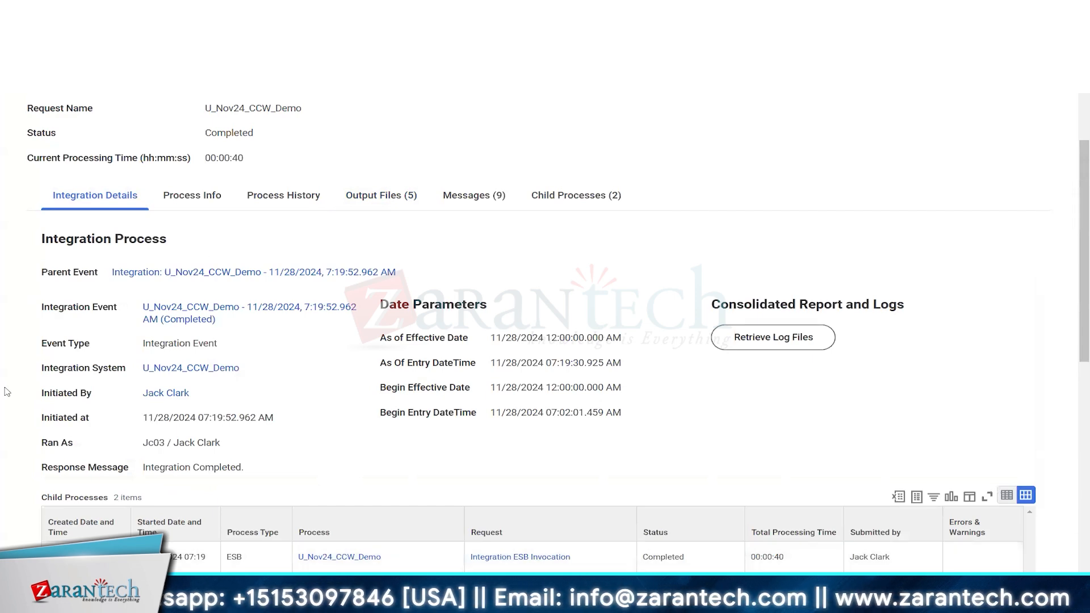
{"action": "scroll", "coordinate": [6, 392], "scroll_direction": "down", "scroll_amount": 2}
{"action": "scroll", "coordinate": [6, 392], "scroll_direction": "up", "scroll_amount": 4}
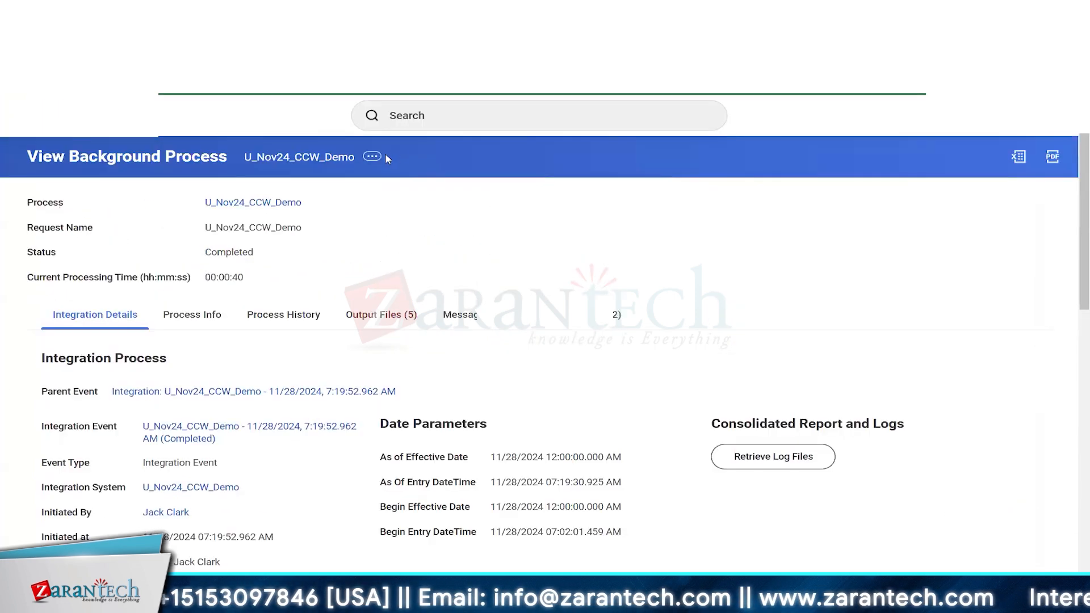
{"action": "left_click", "coordinate": [372, 157]}
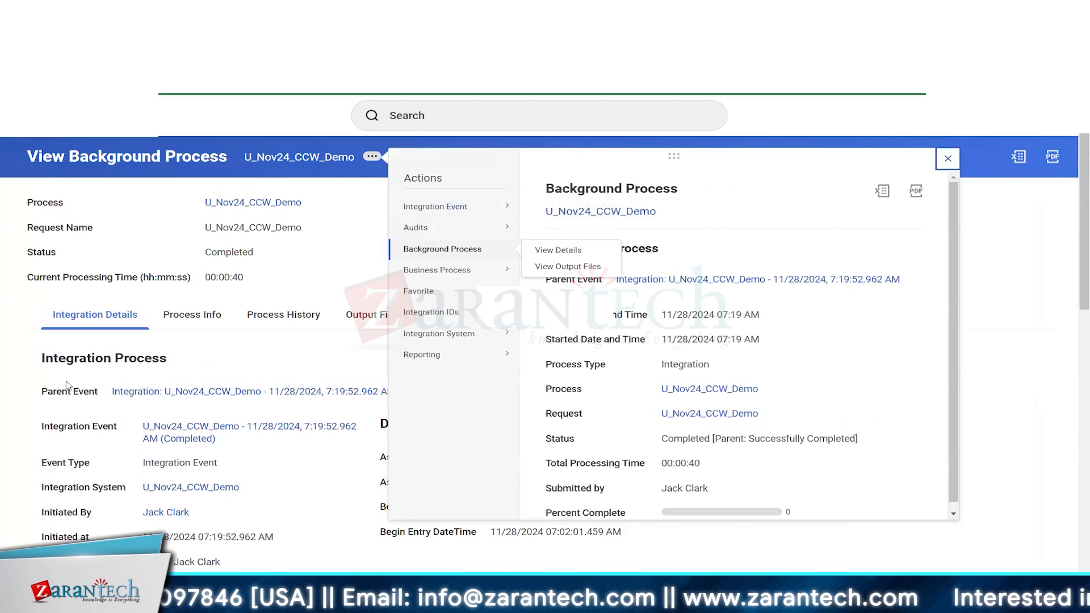
{"action": "double_click", "coordinate": [6, 399]}
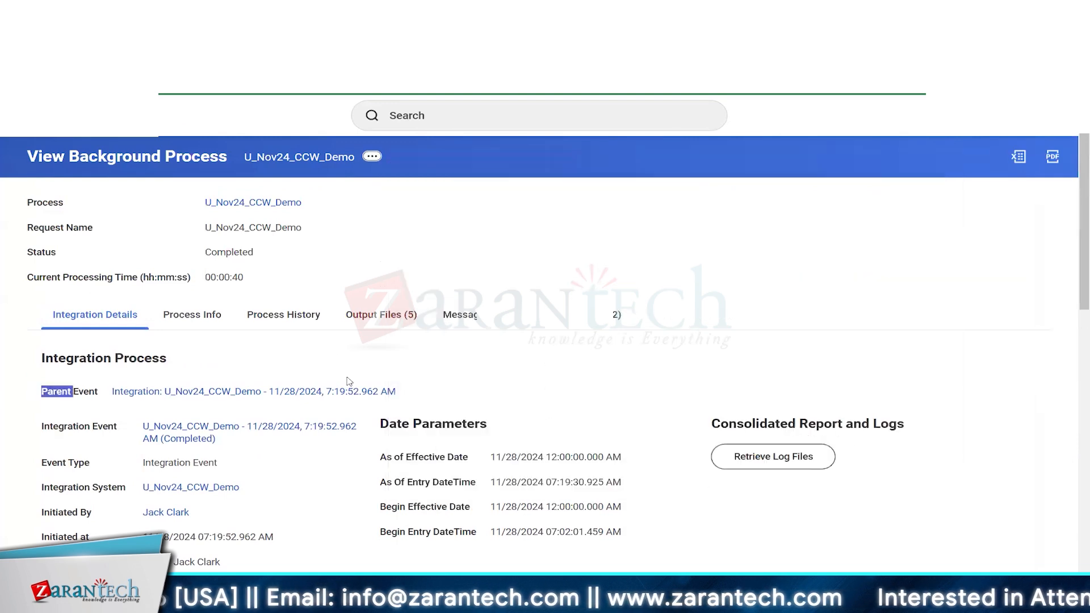
{"action": "scroll", "coordinate": [5, 399], "scroll_direction": "down", "scroll_amount": 2}
{"action": "left_click", "coordinate": [251, 359]}
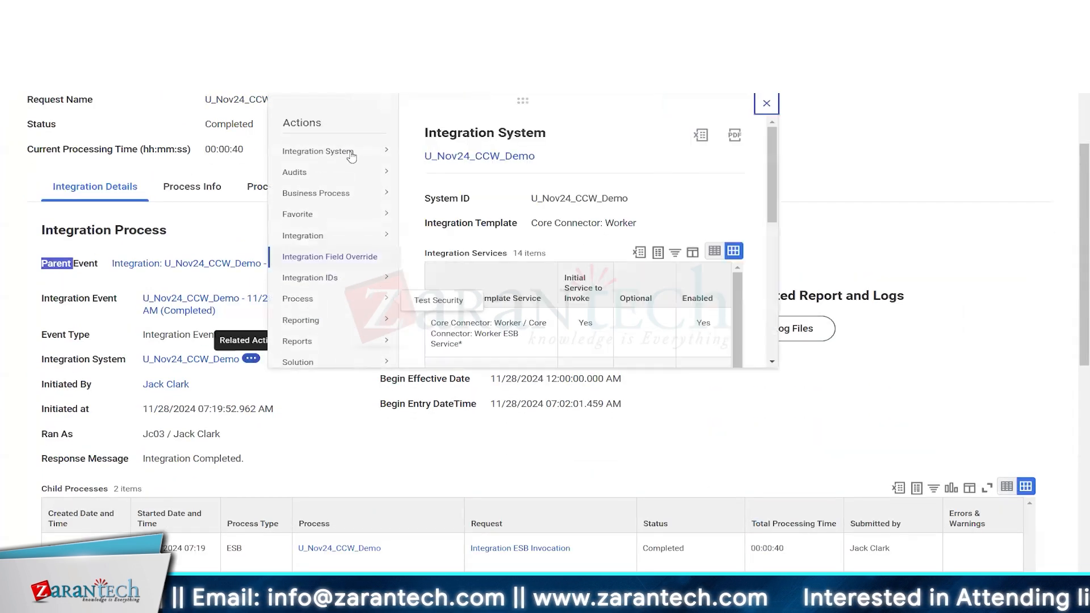
{"action": "mouse_move", "coordinate": [341, 151]}
{"action": "left_click", "coordinate": [460, 456]}
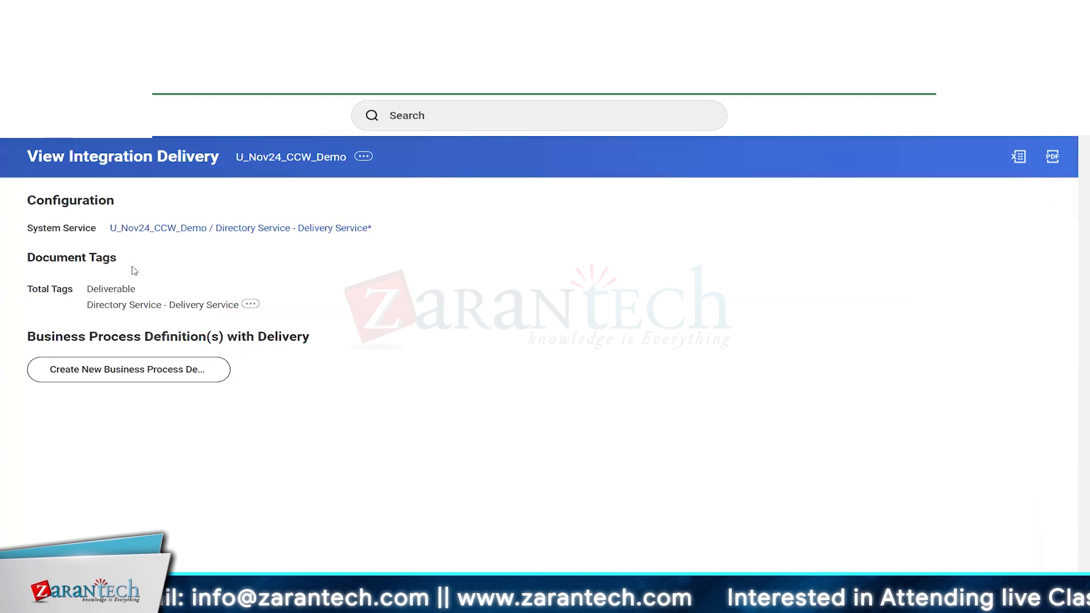
{"action": "left_click_drag", "start_coordinate": [30, 157], "coordinate": [193, 159]}
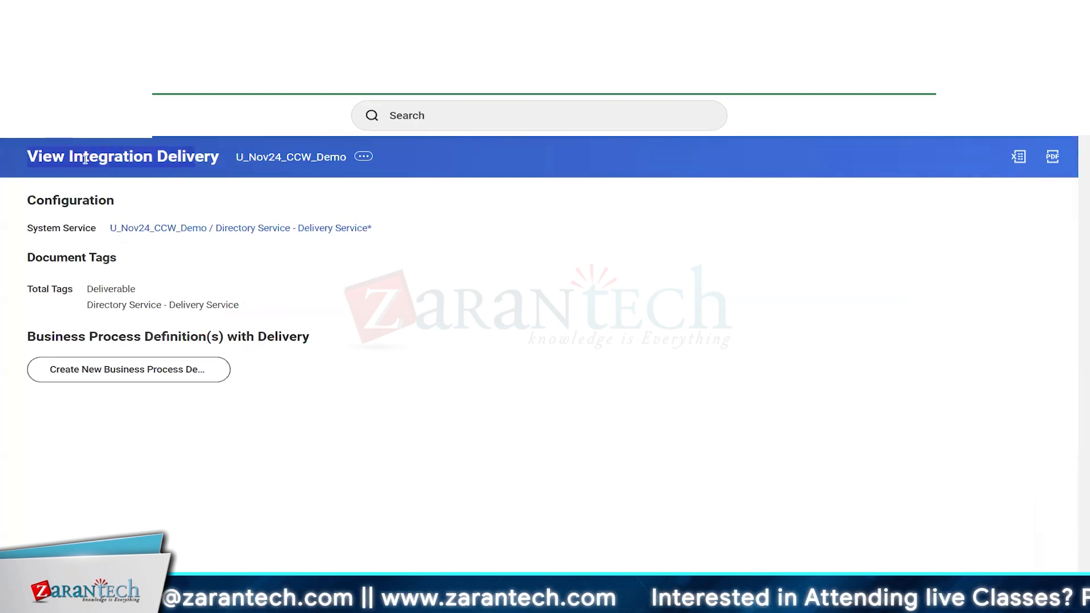
{"action": "double_click", "coordinate": [130, 158]}
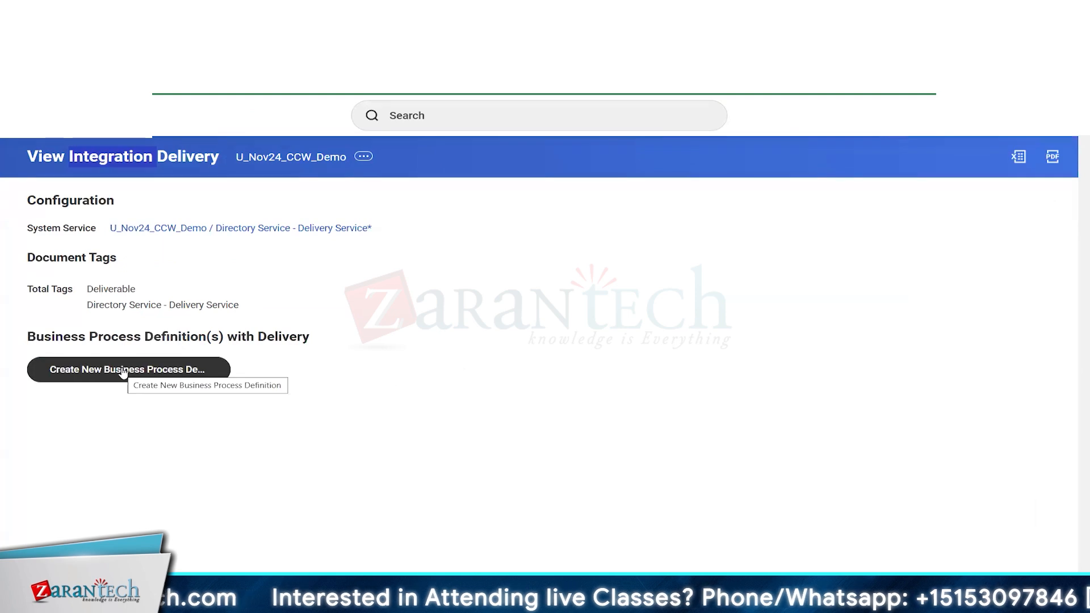
Step: Create a new business process definition for the integration without copying or linking an existing one, and review its steps
{"action": "left_click", "coordinate": [159, 370]}
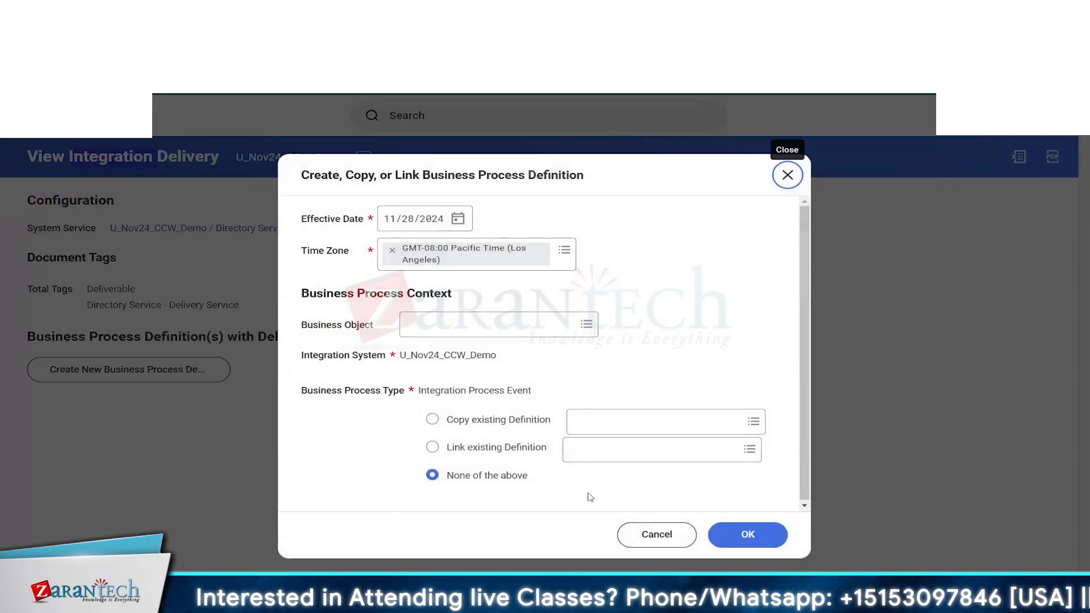
{"action": "left_click", "coordinate": [750, 536]}
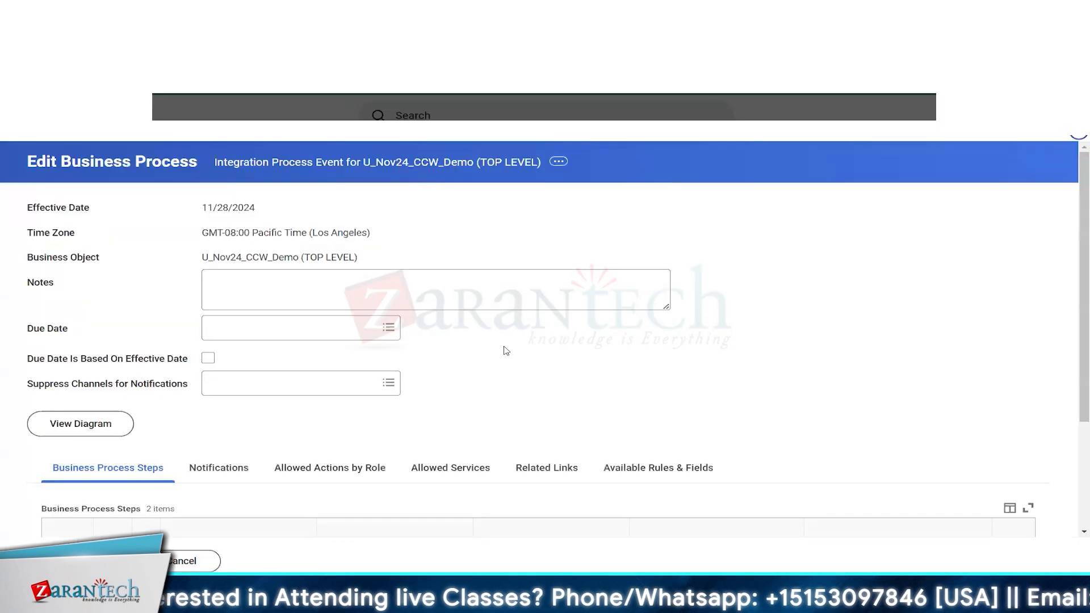
{"action": "scroll", "coordinate": [470, 319], "scroll_direction": "down", "scroll_amount": 3}
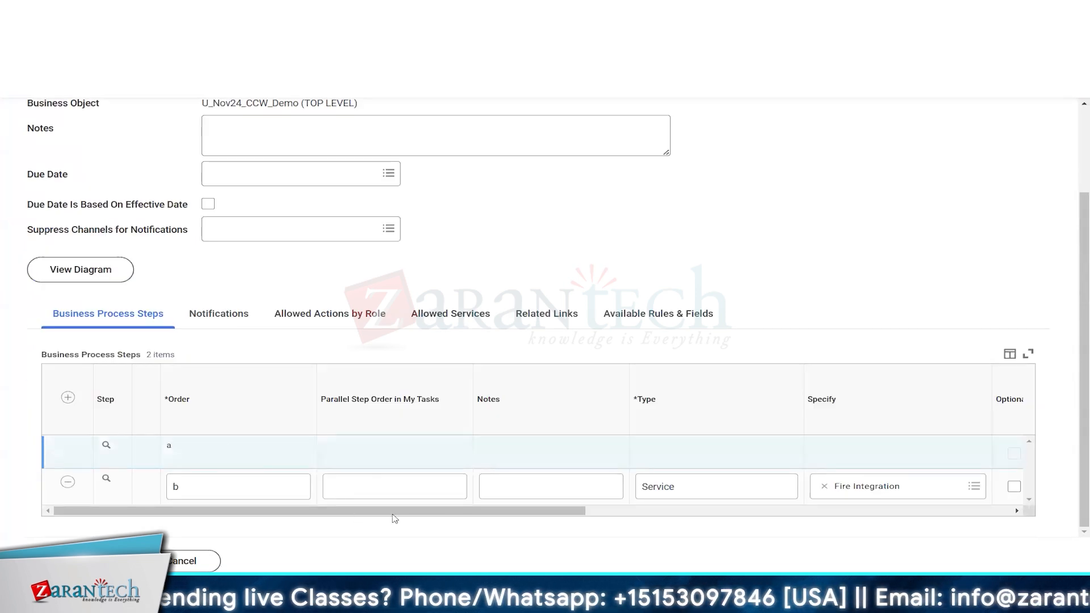
{"action": "left_click_drag", "start_coordinate": [470, 510], "coordinate": [356, 507]}
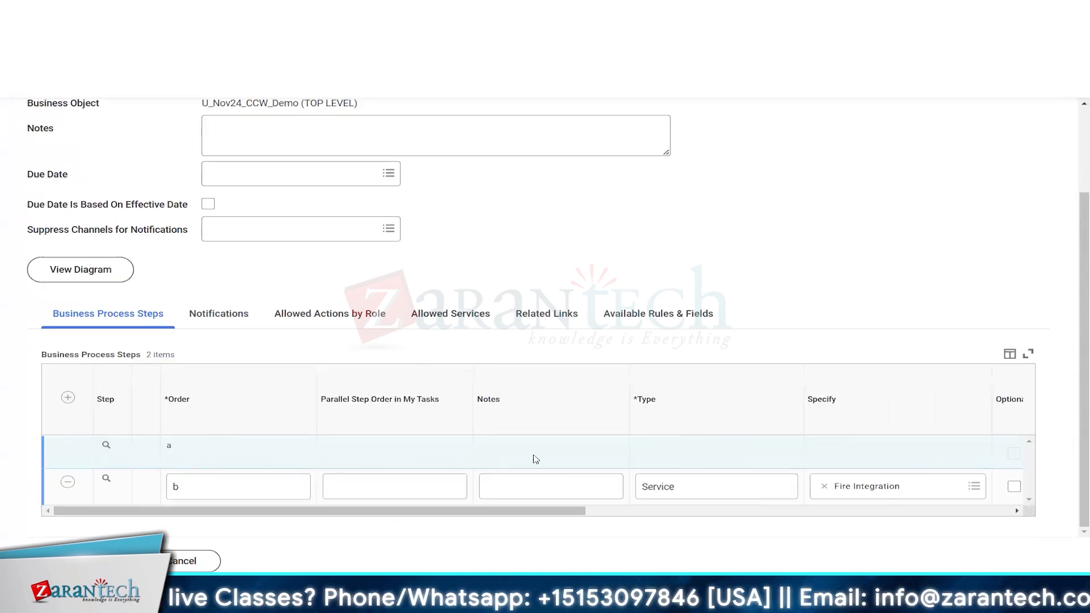
{"action": "left_click", "coordinate": [372, 481]}
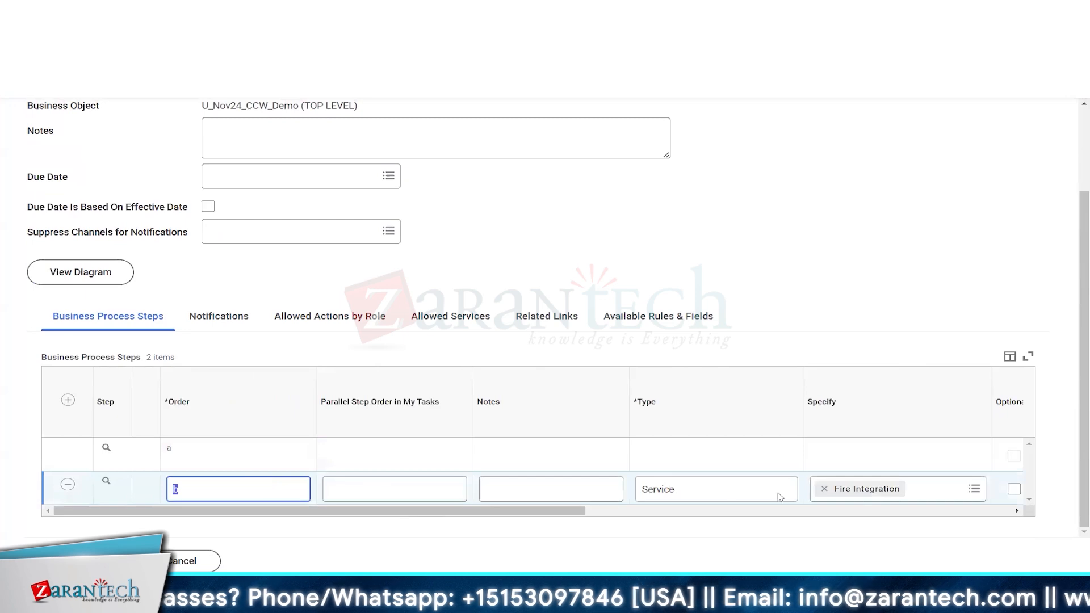
{"action": "left_click_drag", "start_coordinate": [430, 510], "coordinate": [170, 522]}
Step: Add business process step c of type Service with Document Delivery specified, and save the definition
{"action": "left_click", "coordinate": [68, 405]}
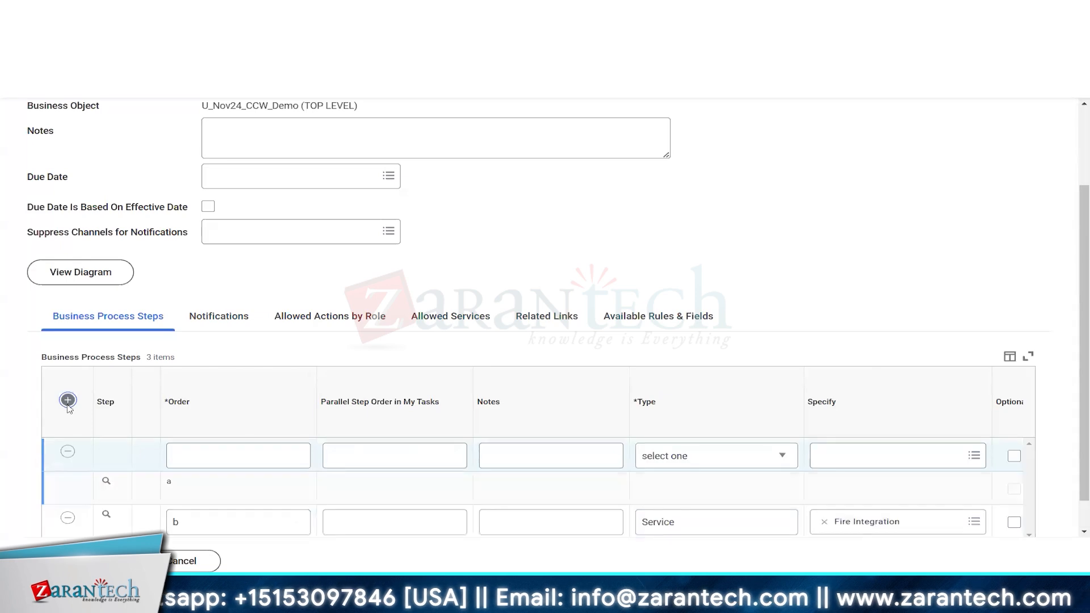
{"action": "left_click", "coordinate": [213, 463]}
{"action": "type", "text": "c"}
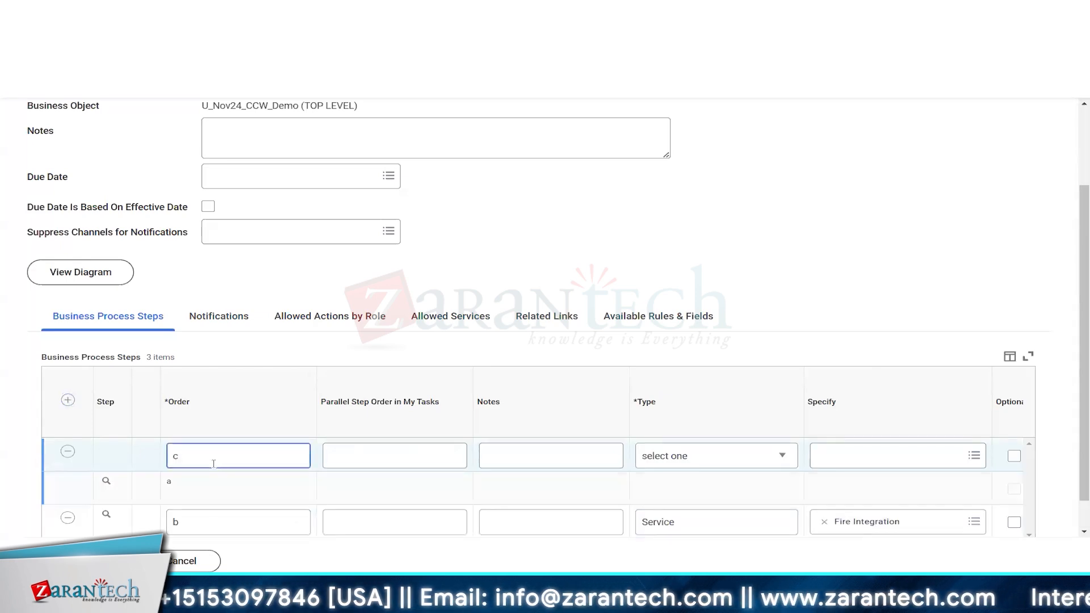
{"action": "left_click", "coordinate": [667, 458]}
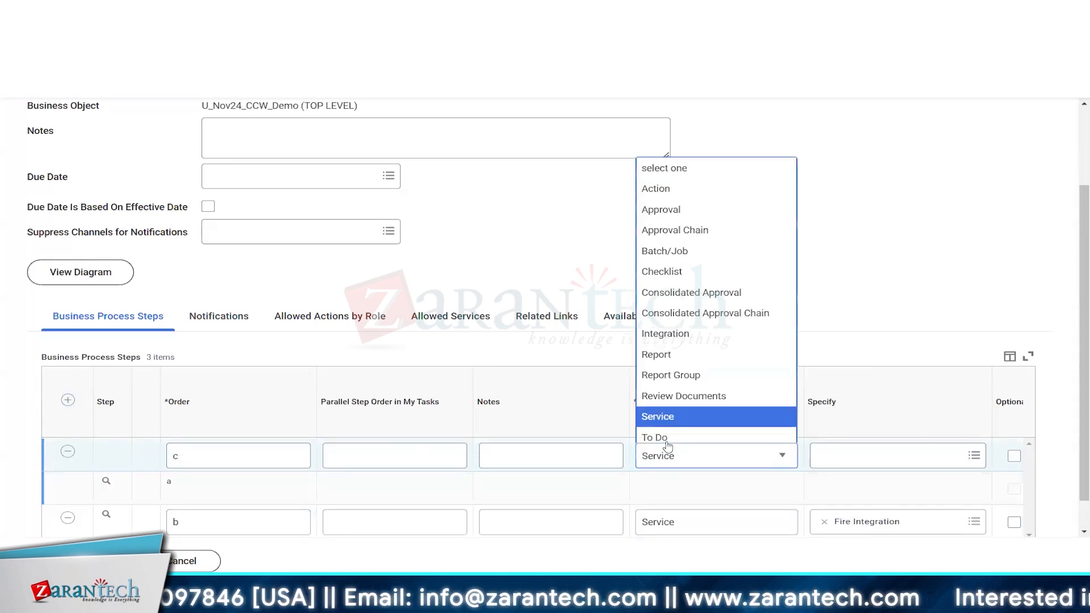
{"action": "left_click", "coordinate": [659, 413]}
{"action": "left_click", "coordinate": [846, 456]}
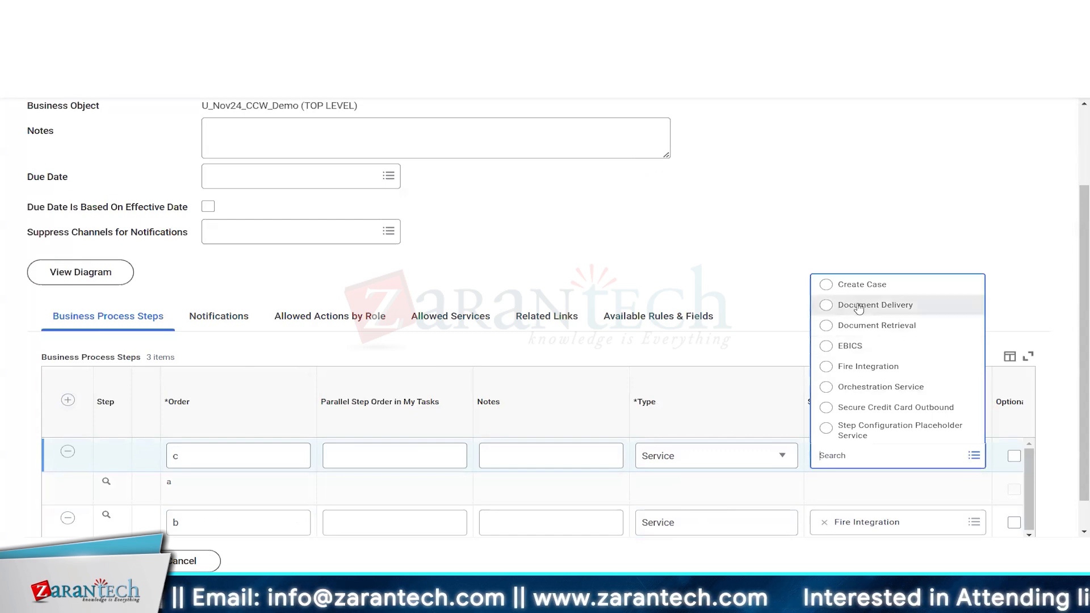
{"action": "left_click", "coordinate": [859, 307]}
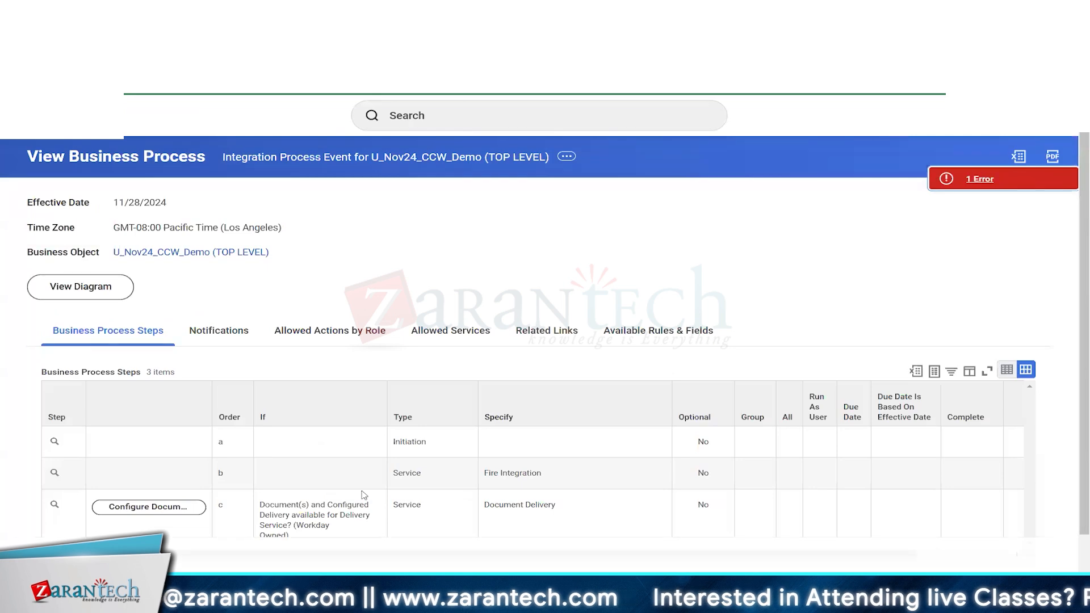
Step: Open the page error on the saved business process and read what the Document Delivery step requires
{"action": "left_click", "coordinate": [980, 179]}
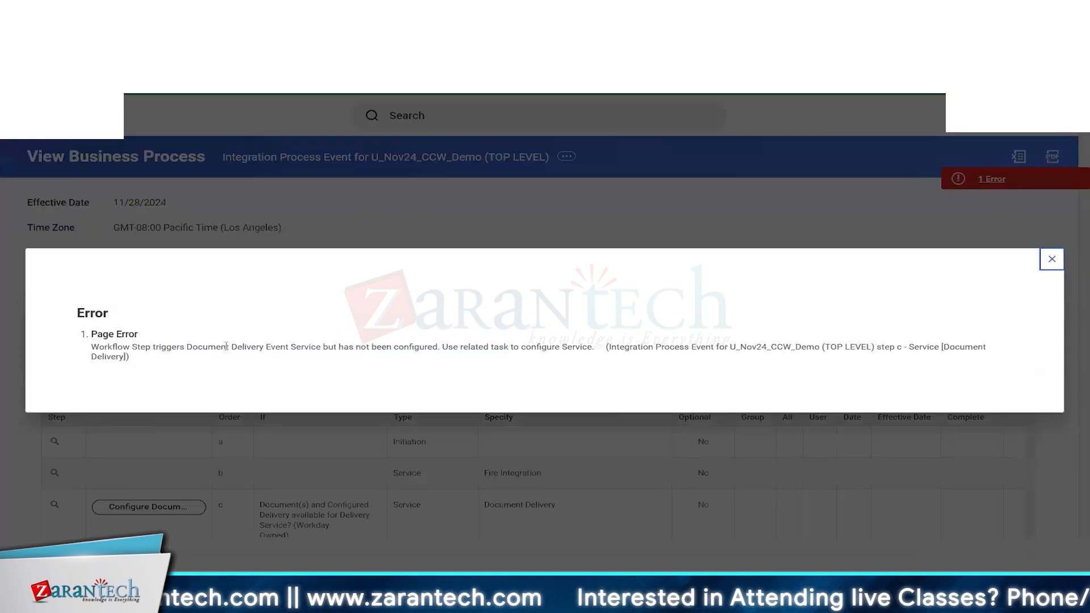
{"action": "left_click_drag", "start_coordinate": [105, 348], "coordinate": [521, 348]}
{"action": "left_click", "coordinate": [268, 356]}
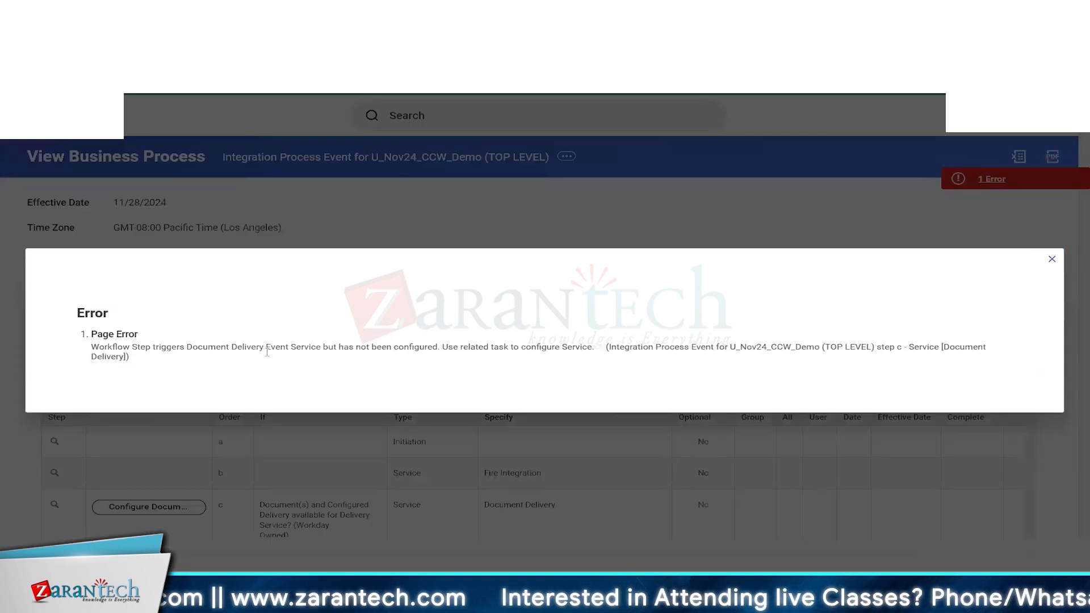
Step: Close the page error and open the Document Delivery configuration for business process step c with effective date 11/28/2024
{"action": "left_click_drag", "start_coordinate": [188, 348], "coordinate": [419, 348]}
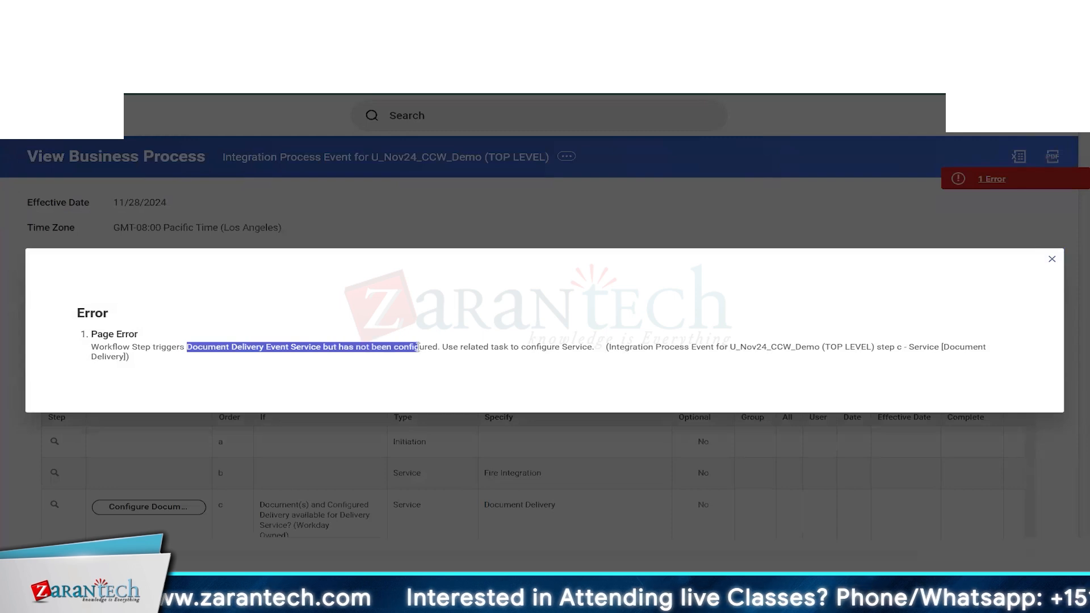
{"action": "left_click", "coordinate": [1053, 259]}
{"action": "scroll", "coordinate": [456, 335], "scroll_direction": "down", "scroll_amount": 1}
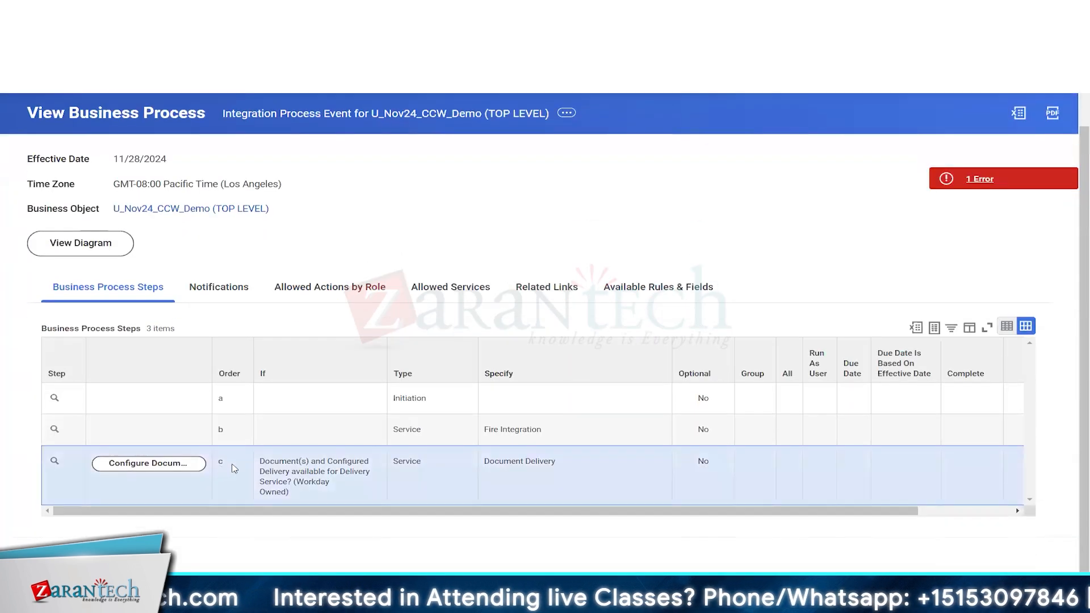
{"action": "double_click", "coordinate": [233, 465]}
{"action": "left_click_drag", "start_coordinate": [543, 462], "coordinate": [489, 463]}
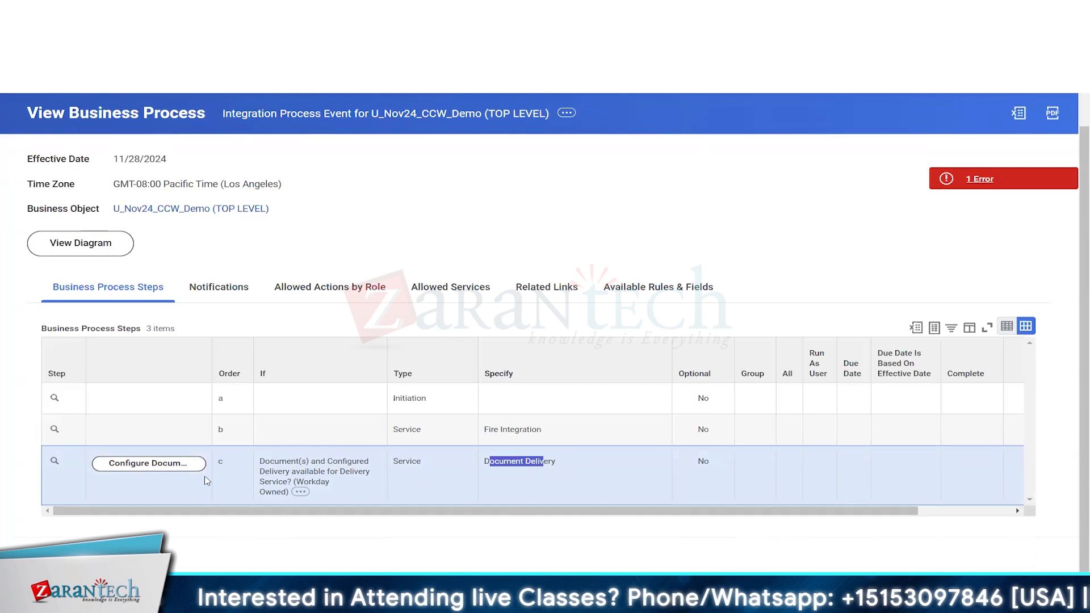
{"action": "left_click", "coordinate": [153, 466]}
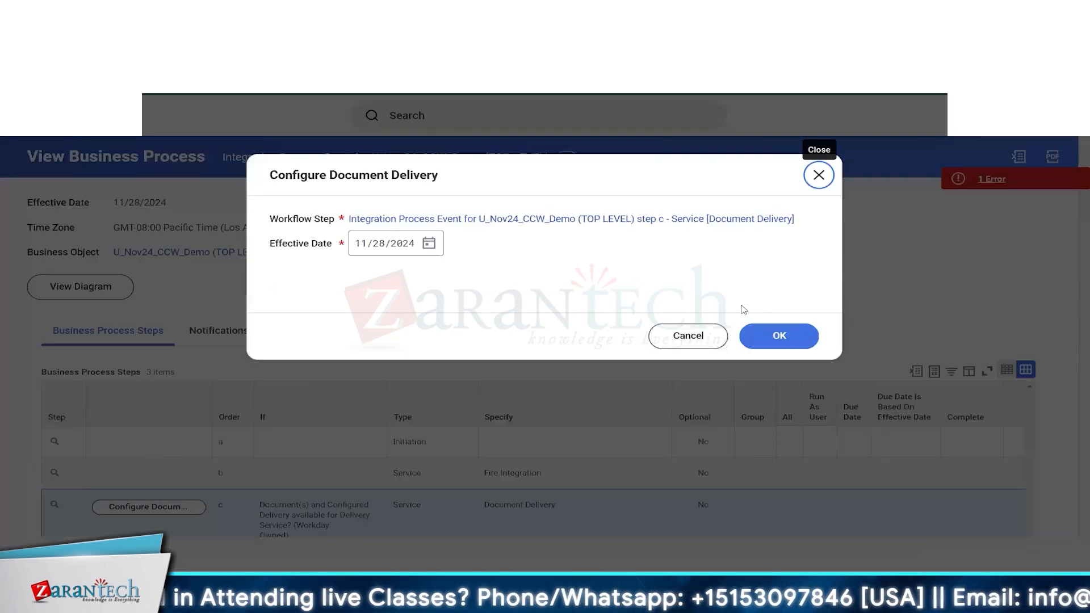
{"action": "left_click", "coordinate": [780, 336]}
{"action": "scroll", "coordinate": [587, 338], "scroll_direction": "down", "scroll_amount": 6}
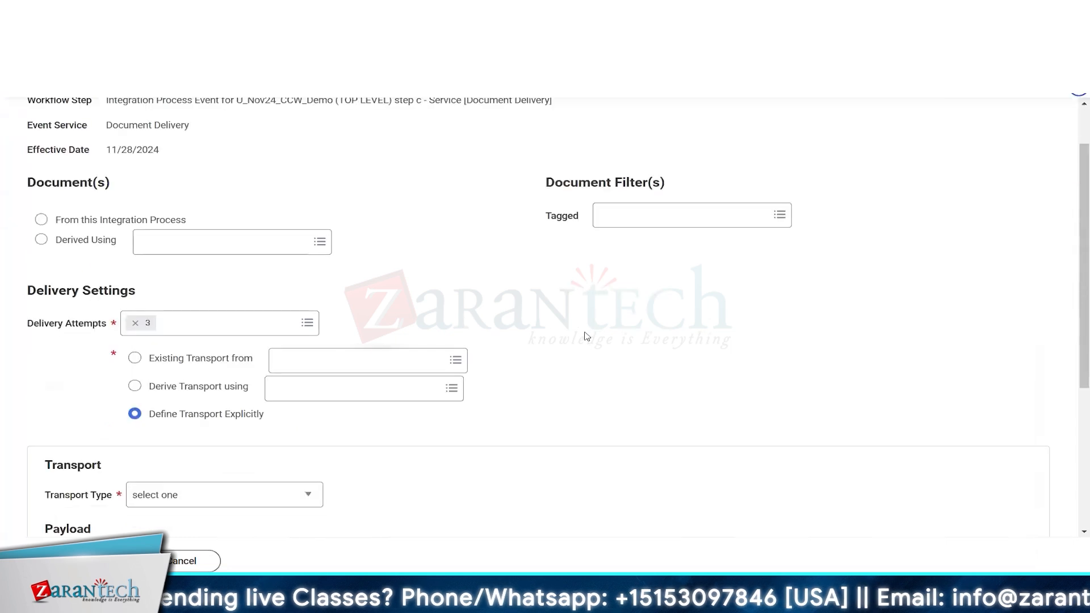
{"action": "scroll", "coordinate": [587, 338], "scroll_direction": "up", "scroll_amount": 6}
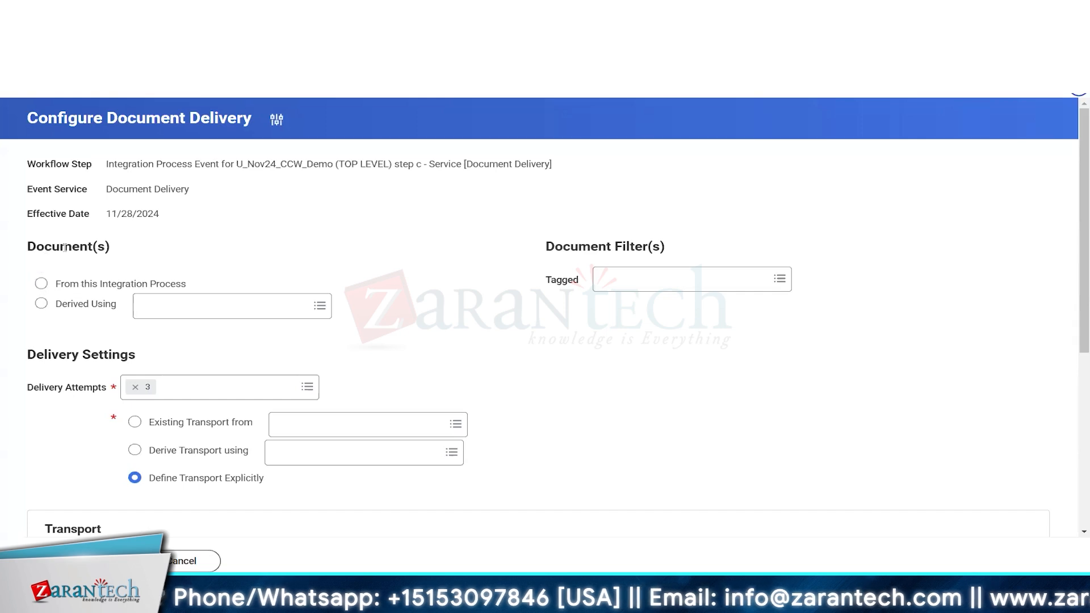
Step: Set the delivery documents to From this Integration Process and look over the Tagged document filter choices
{"action": "left_click", "coordinate": [80, 284]}
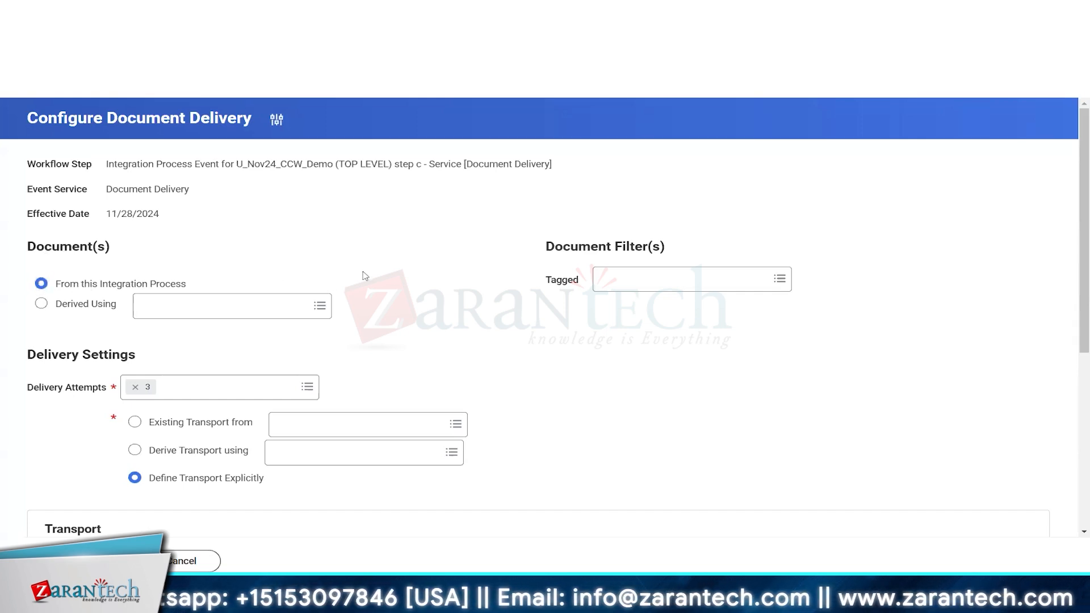
{"action": "left_click", "coordinate": [633, 279]}
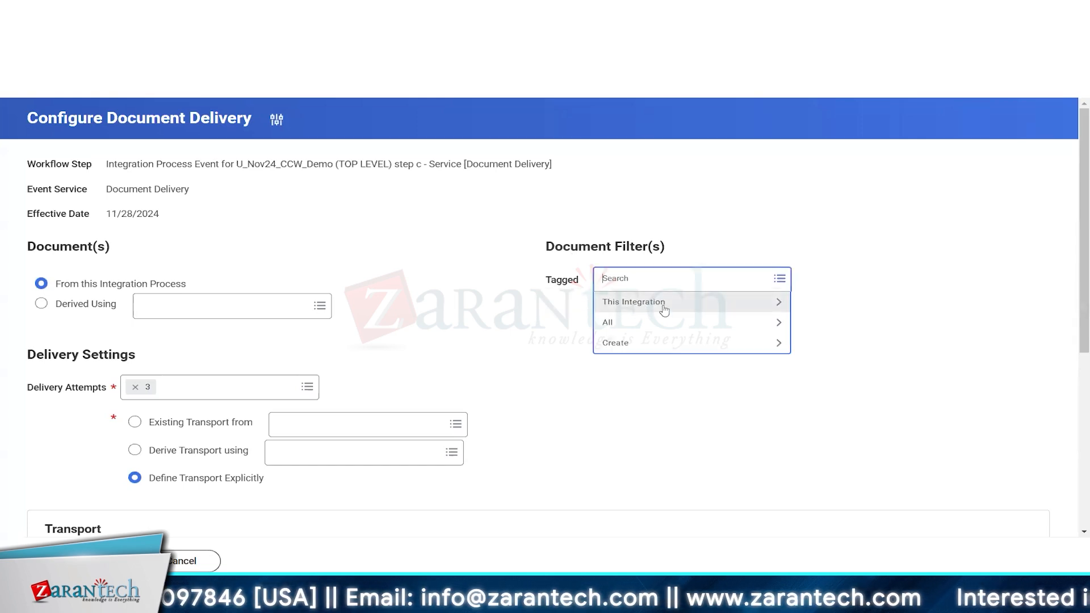
{"action": "left_click", "coordinate": [516, 298]}
{"action": "mouse_move", "coordinate": [554, 281]}
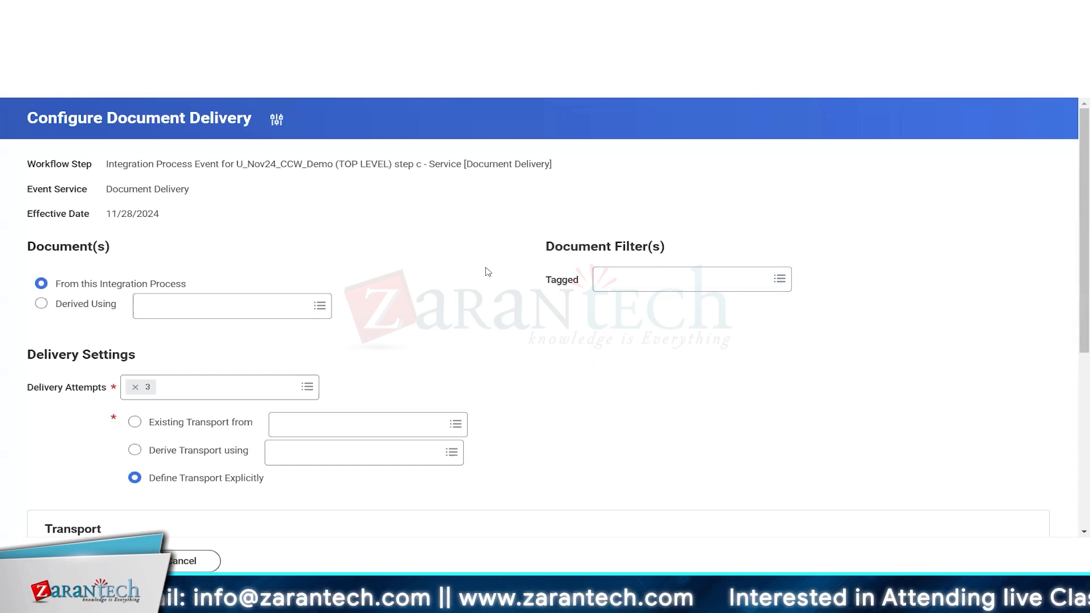
Step: Open the U_Nov24_CCW_Demo integration system in a duplicate browser tab, read its page error and close the message
{"action": "right_click", "coordinate": [301, 102]}
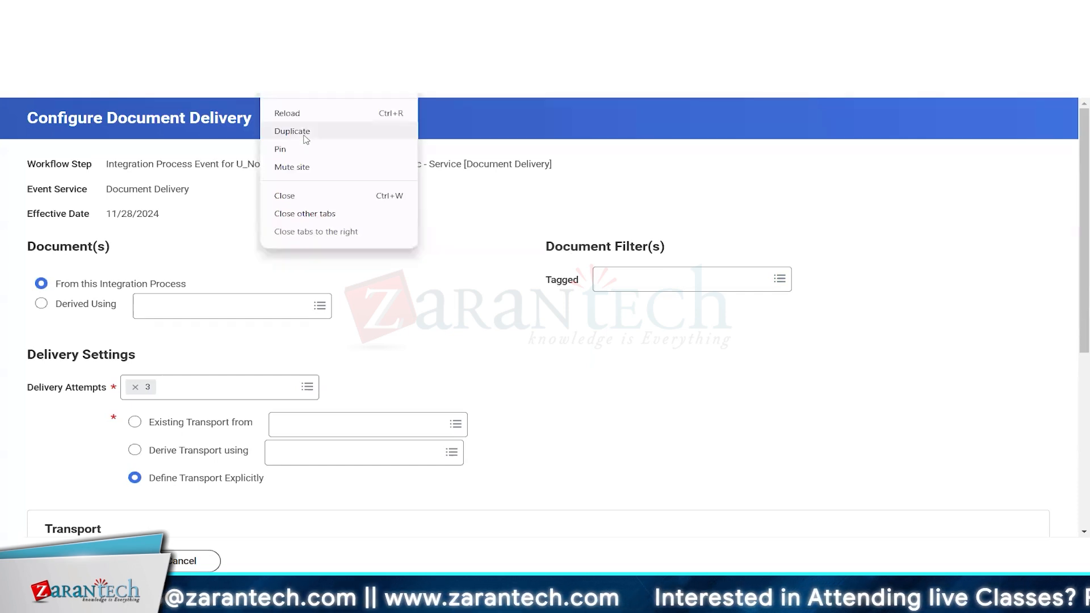
{"action": "left_click", "coordinate": [350, 126]}
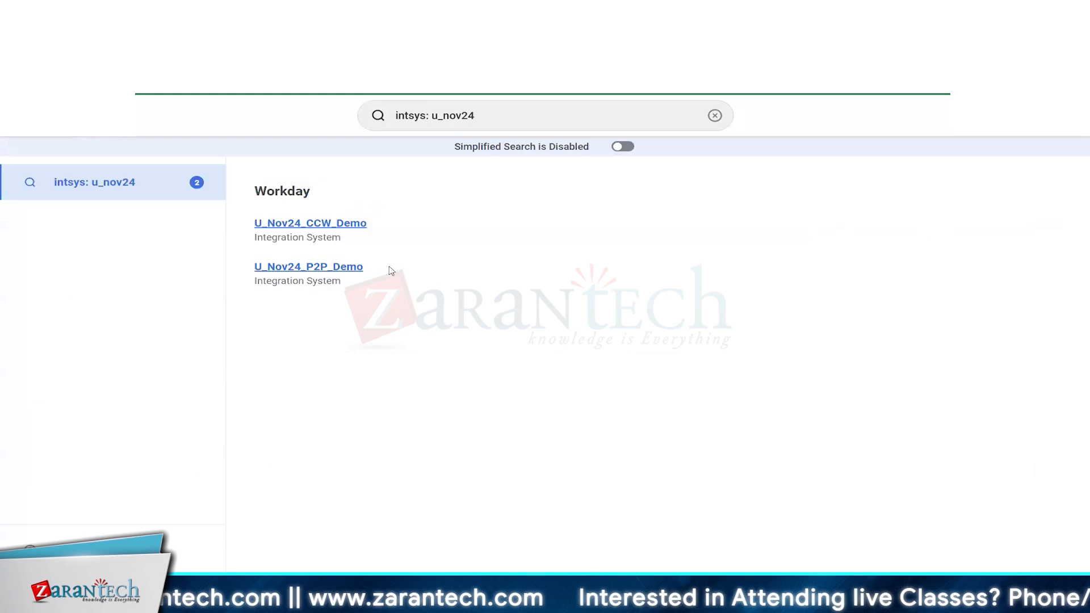
{"action": "left_click", "coordinate": [318, 226]}
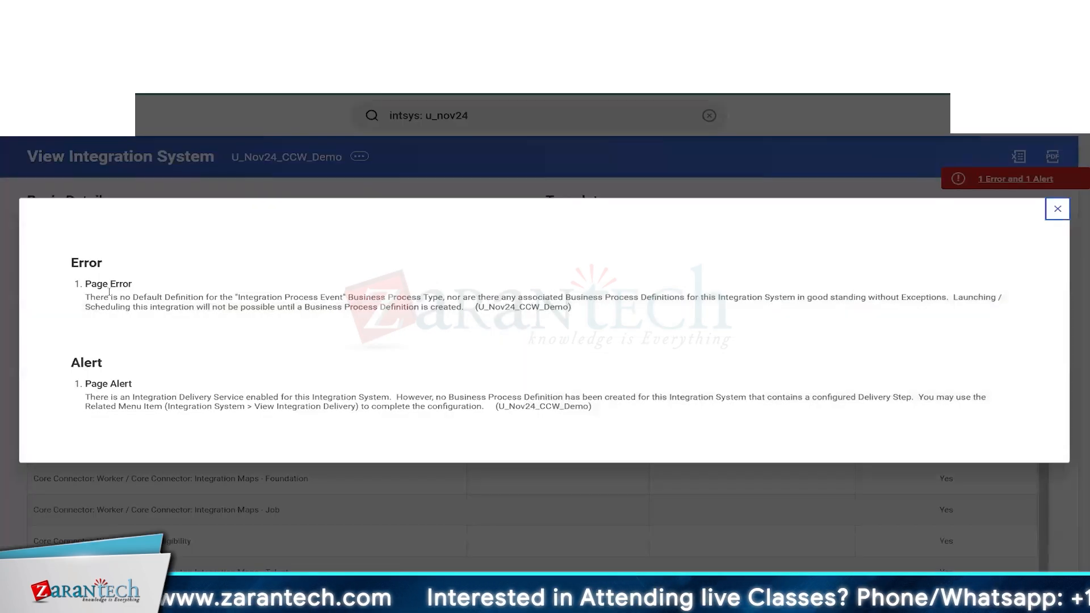
{"action": "left_click_drag", "start_coordinate": [558, 311], "coordinate": [218, 297]}
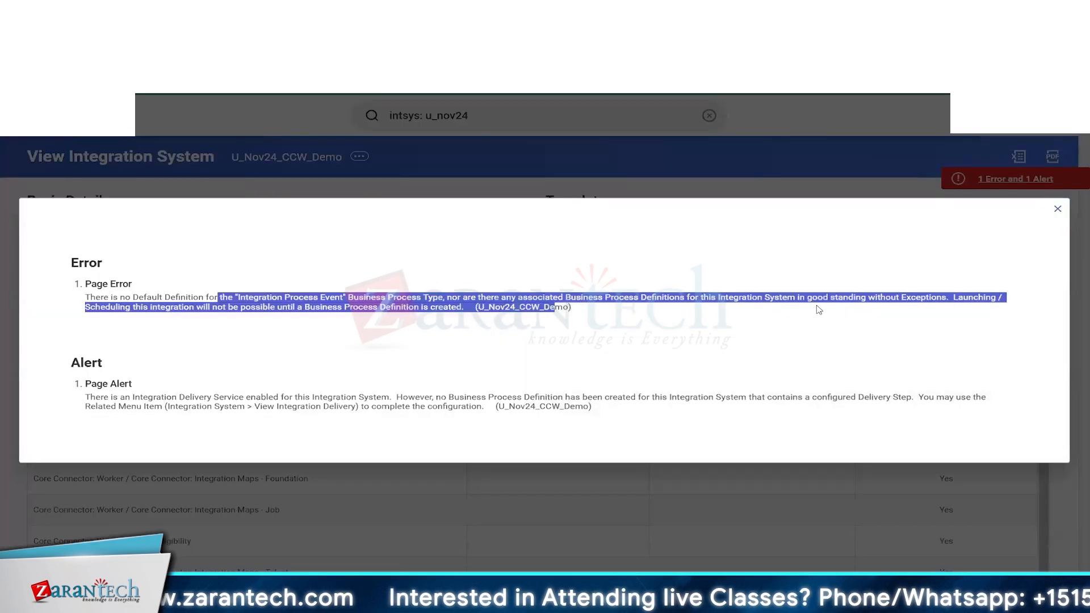
{"action": "left_click", "coordinate": [1058, 209]}
Step: Examine the integration system's business process definitions and its Output Document Tags attribute
{"action": "scroll", "coordinate": [428, 222], "scroll_direction": "down", "scroll_amount": 6}
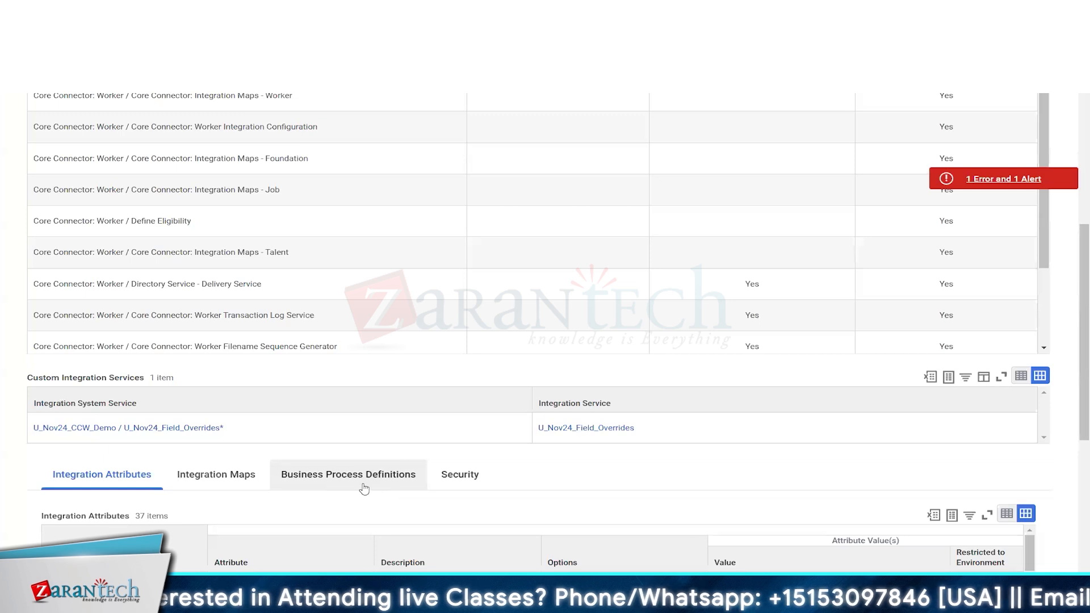
{"action": "left_click", "coordinate": [359, 477]}
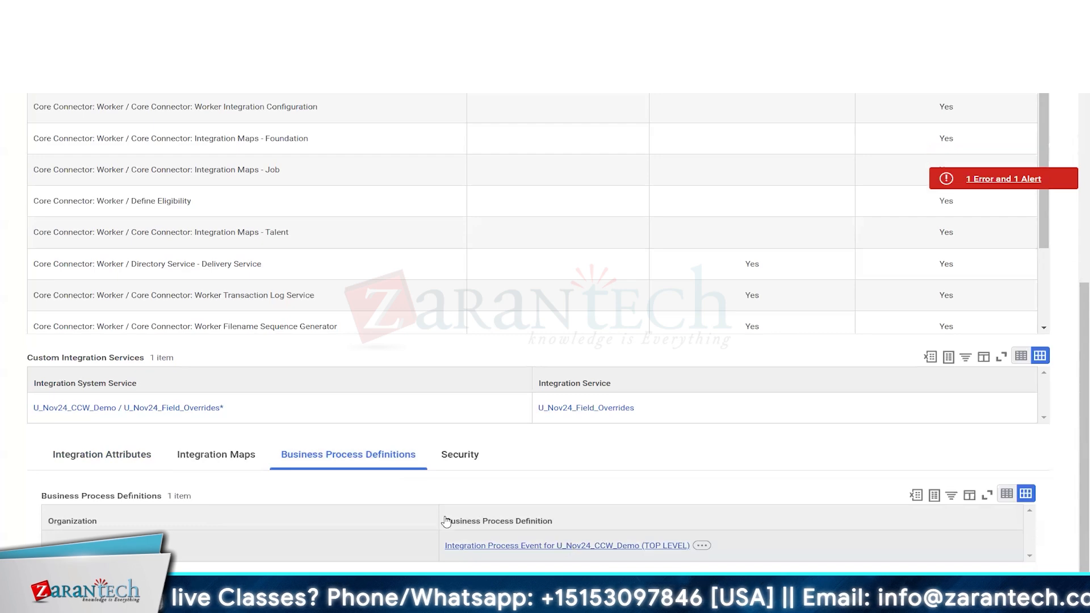
{"action": "left_click", "coordinate": [95, 470]}
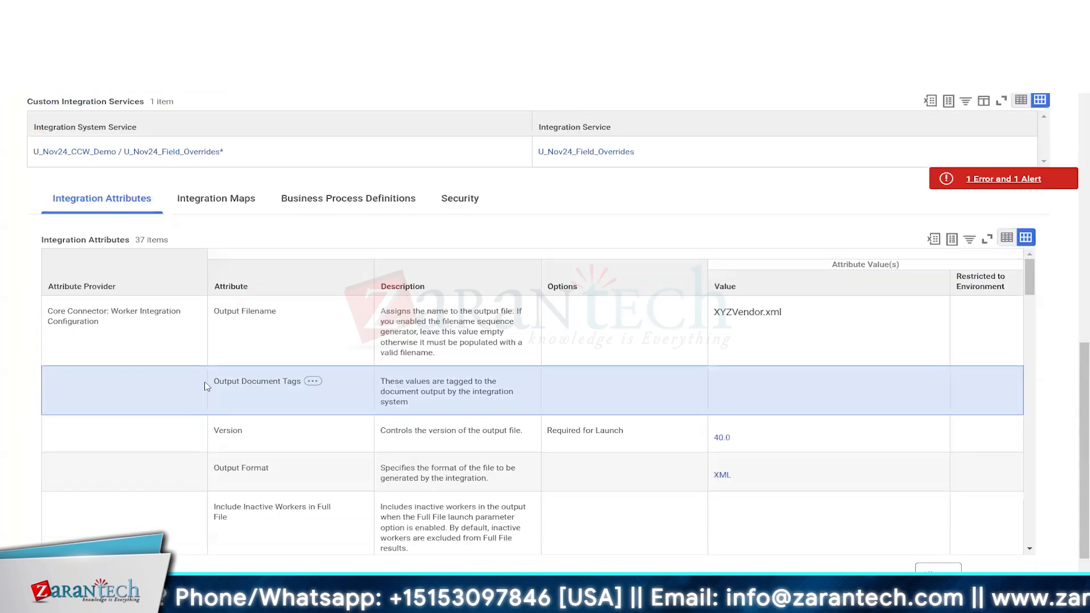
{"action": "left_click_drag", "start_coordinate": [214, 382], "coordinate": [303, 383]}
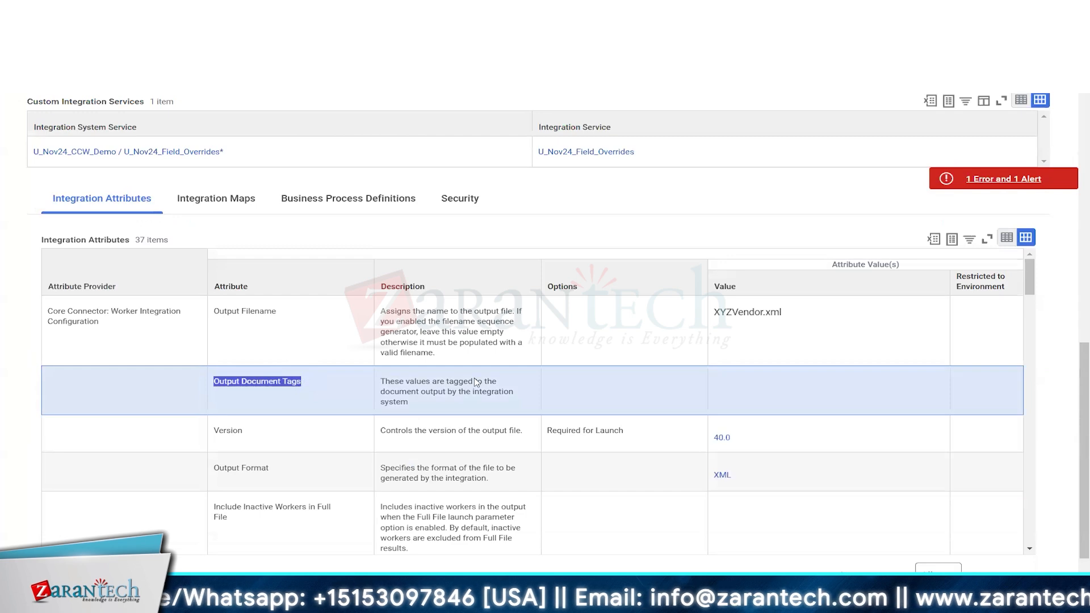
{"action": "left_click", "coordinate": [745, 386]}
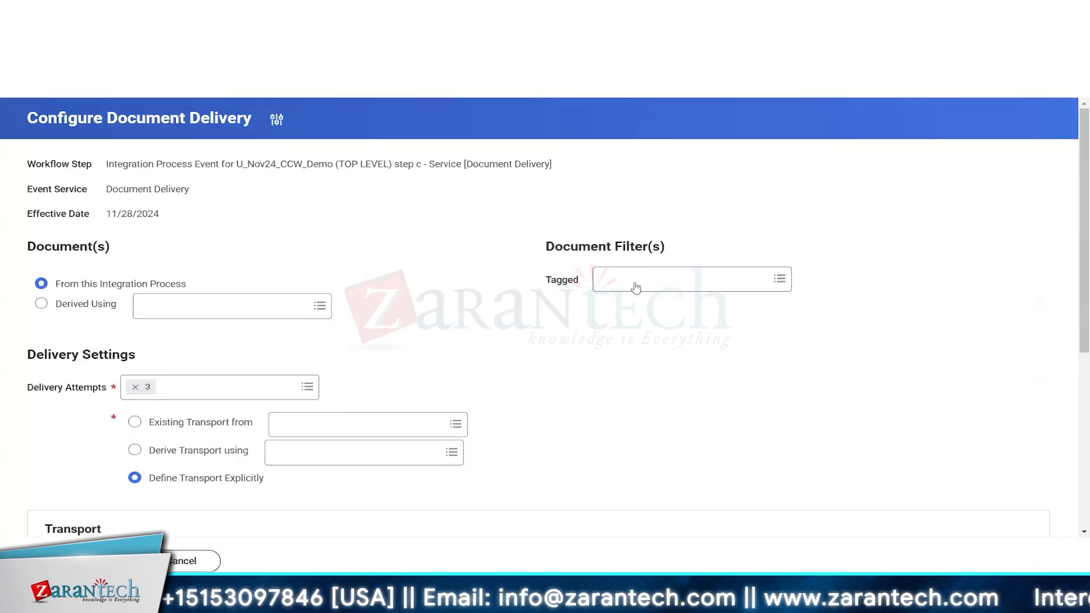
Step: Back in the Document Delivery configuration, review the delivery attempts and set the transport type to SFTP
{"action": "mouse_move", "coordinate": [630, 281]}
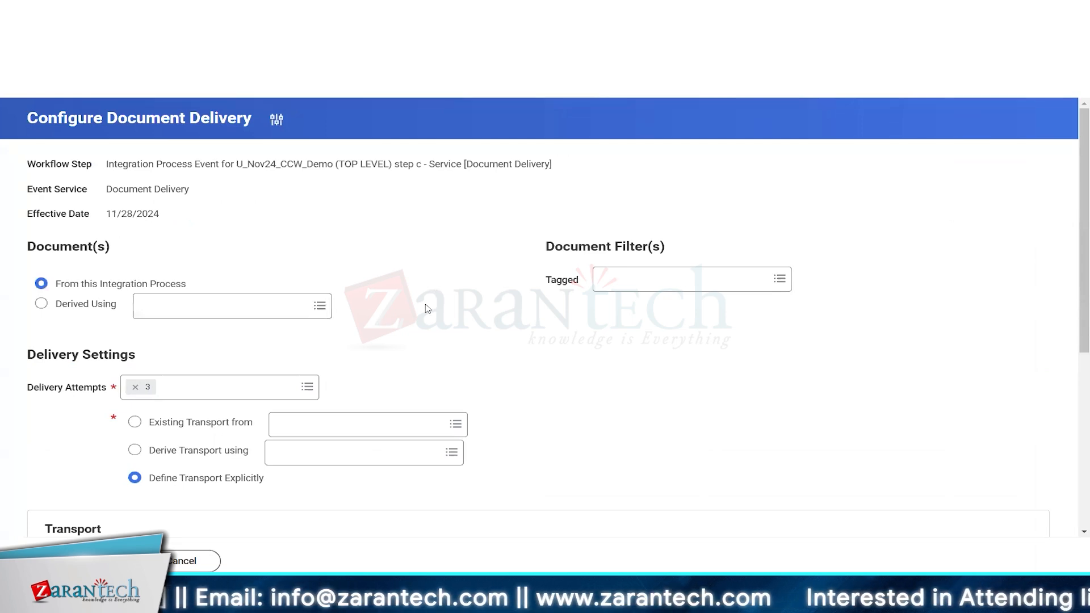
{"action": "scroll", "coordinate": [582, 275], "scroll_direction": "down", "scroll_amount": 2}
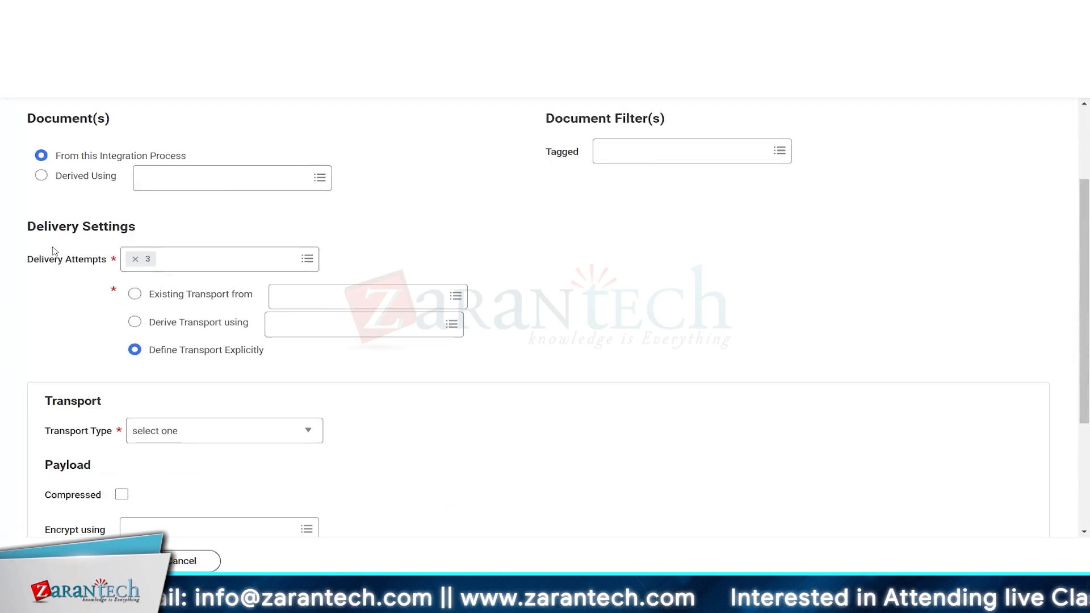
{"action": "left_click_drag", "start_coordinate": [33, 260], "coordinate": [81, 262]}
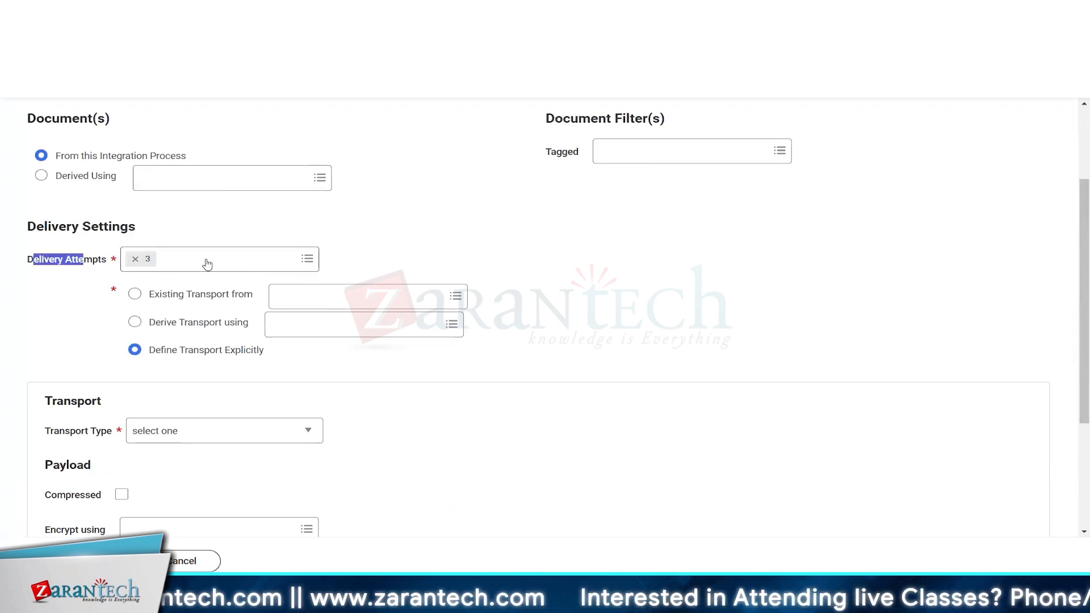
{"action": "scroll", "coordinate": [252, 388], "scroll_direction": "down", "scroll_amount": 3}
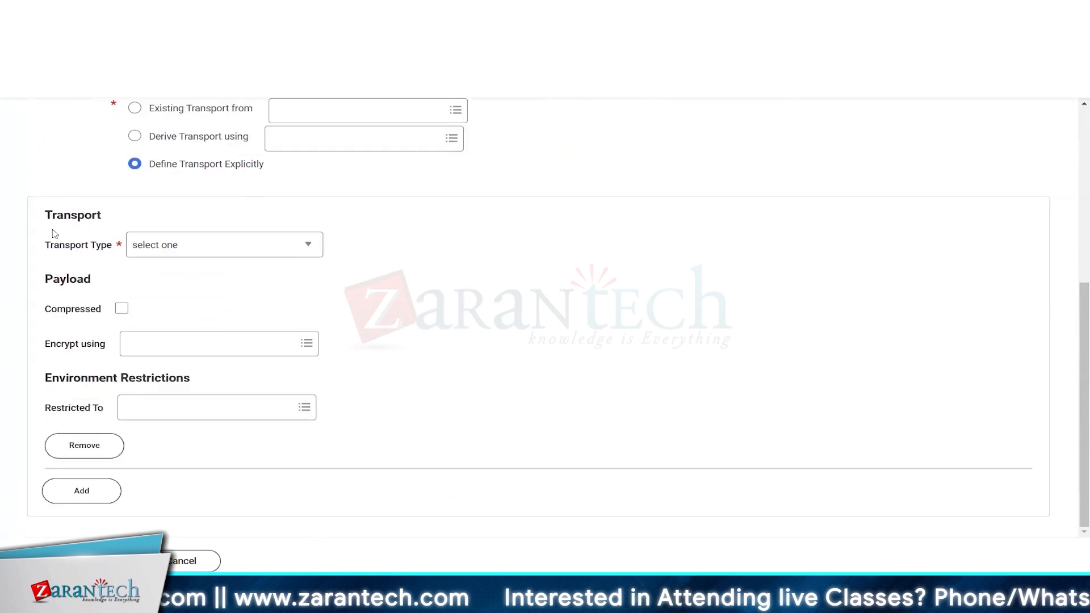
{"action": "double_click", "coordinate": [60, 248]}
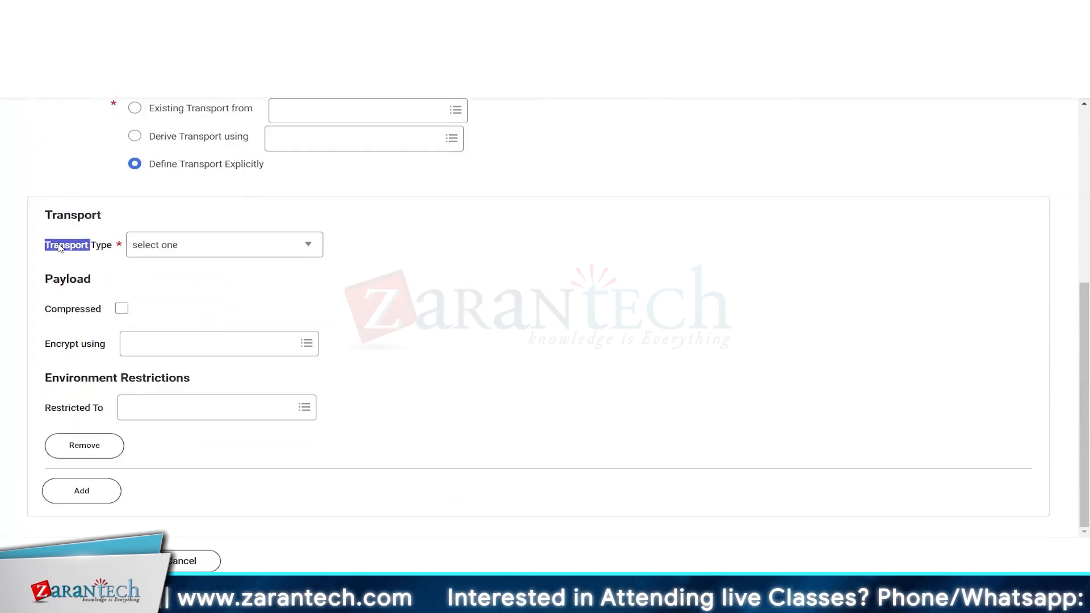
{"action": "left_click", "coordinate": [180, 246]}
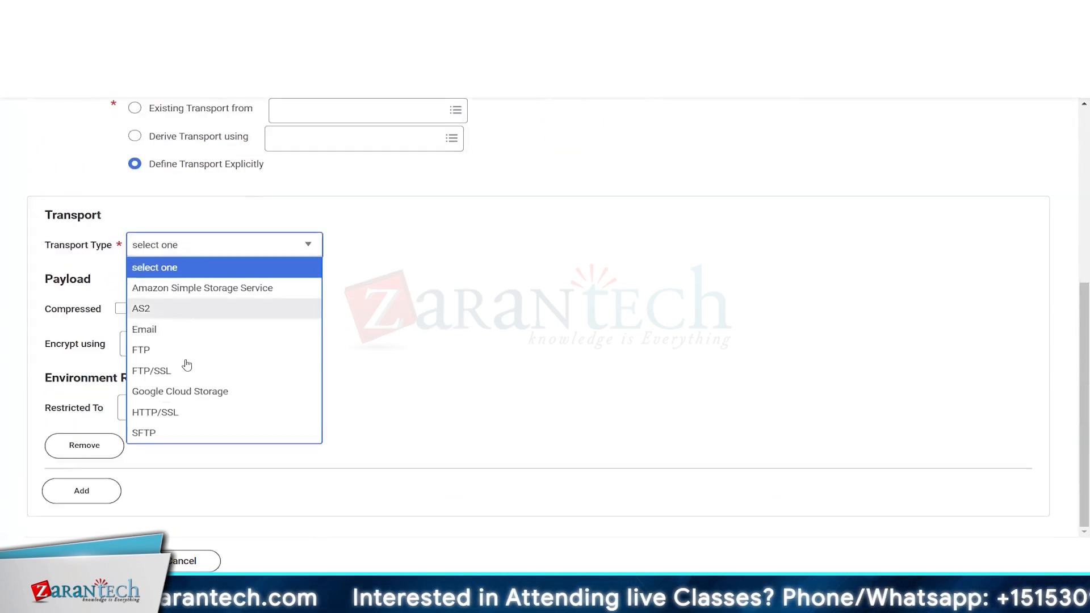
{"action": "left_click", "coordinate": [171, 434]}
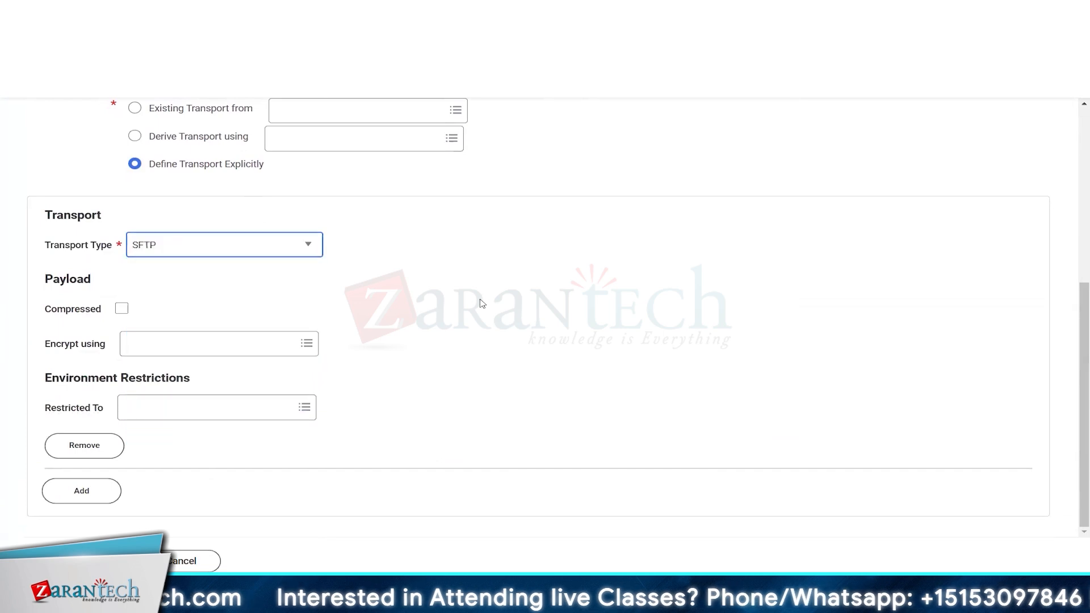
Step: Review the SFTP address, directory and authentication fields, and choose Dual Authentication as the authentication method
{"action": "scroll", "coordinate": [28, 301], "scroll_direction": "down", "scroll_amount": 1}
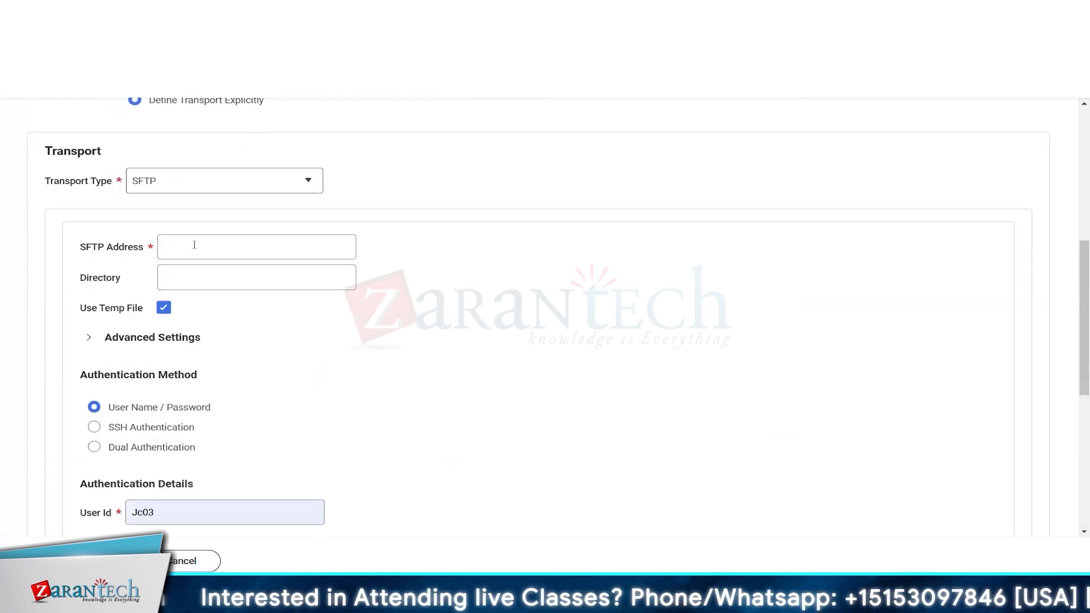
{"action": "left_click", "coordinate": [171, 246]}
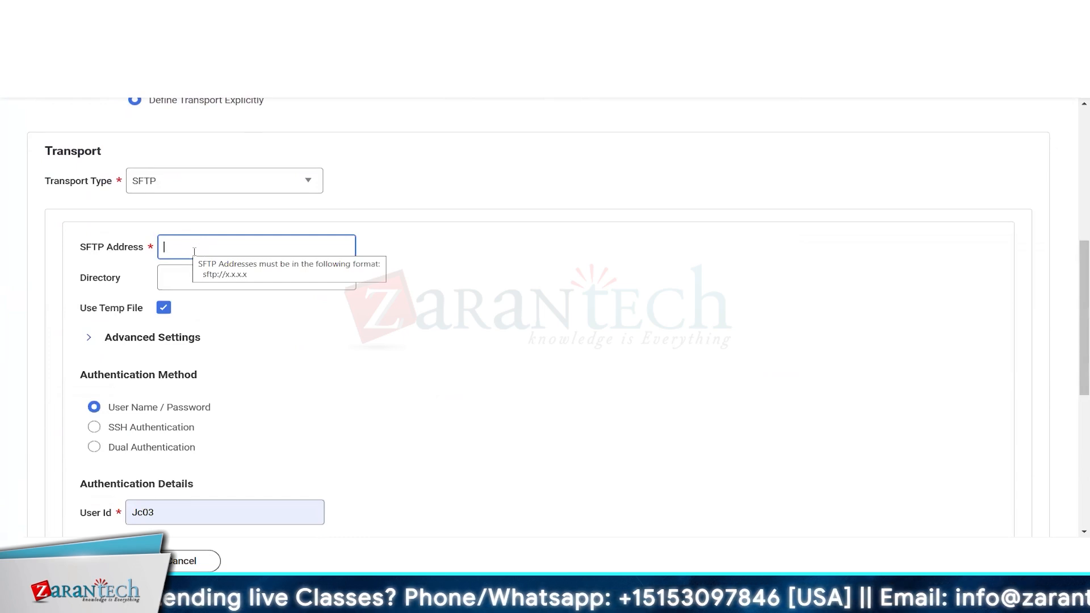
{"action": "left_click", "coordinate": [181, 273]}
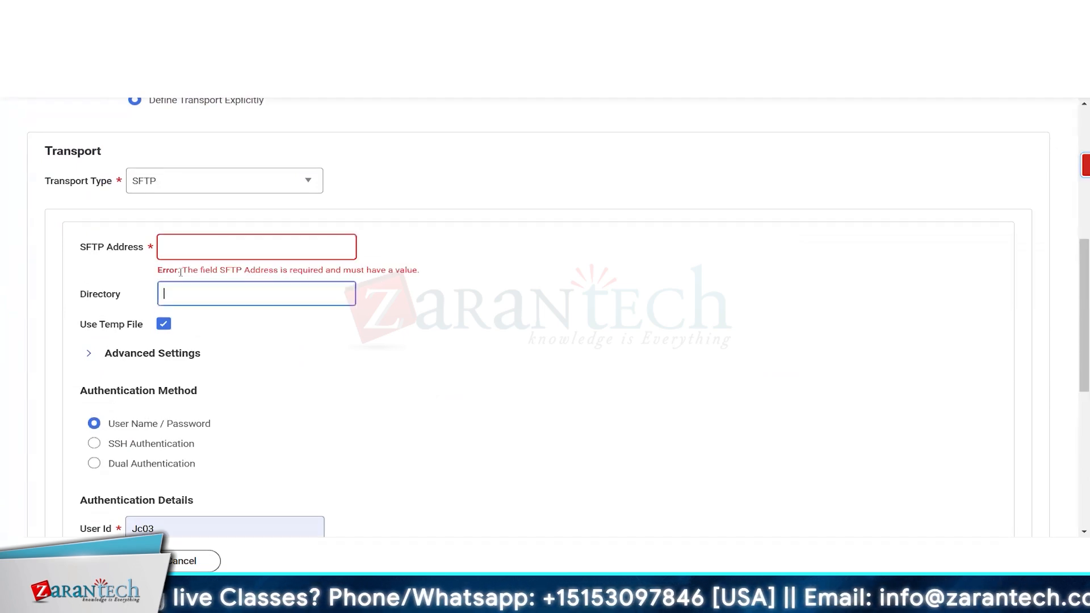
{"action": "scroll", "coordinate": [213, 341], "scroll_direction": "down", "scroll_amount": 1}
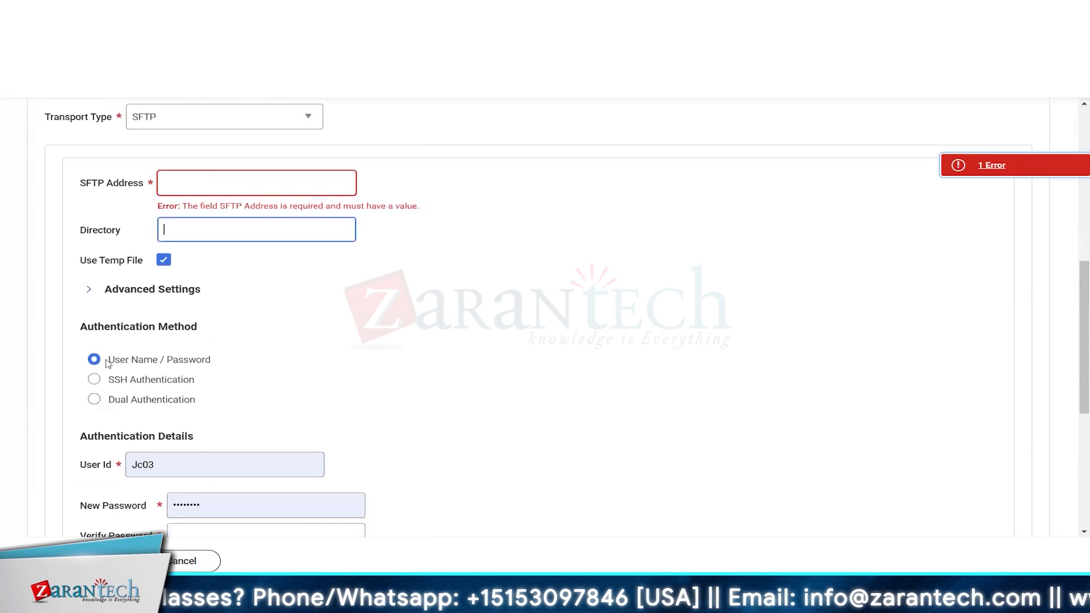
{"action": "scroll", "coordinate": [170, 284], "scroll_direction": "down", "scroll_amount": 3}
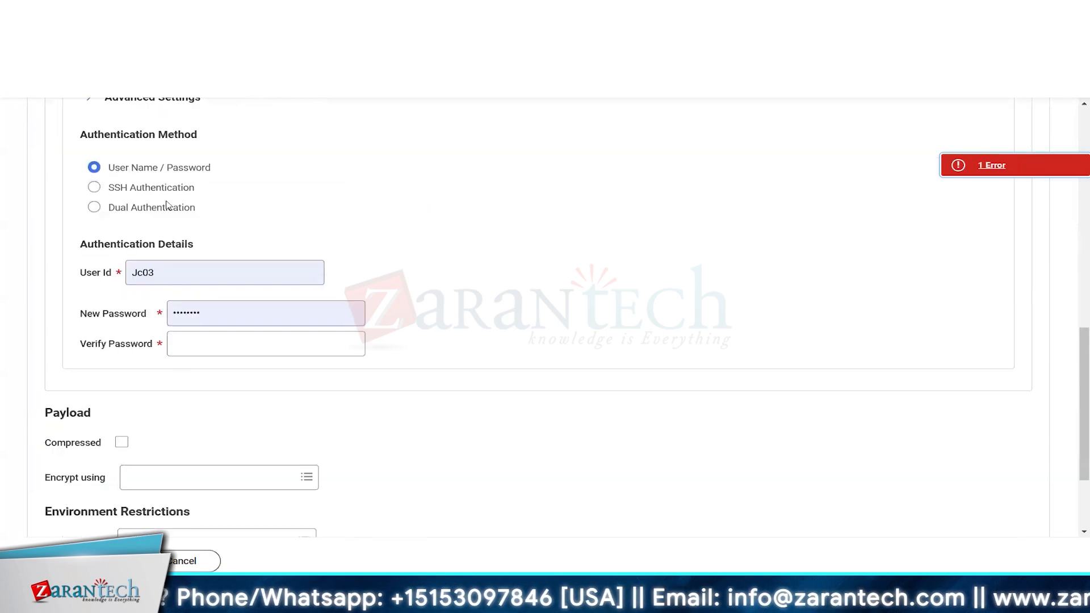
{"action": "scroll", "coordinate": [175, 190], "scroll_direction": "up", "scroll_amount": 2}
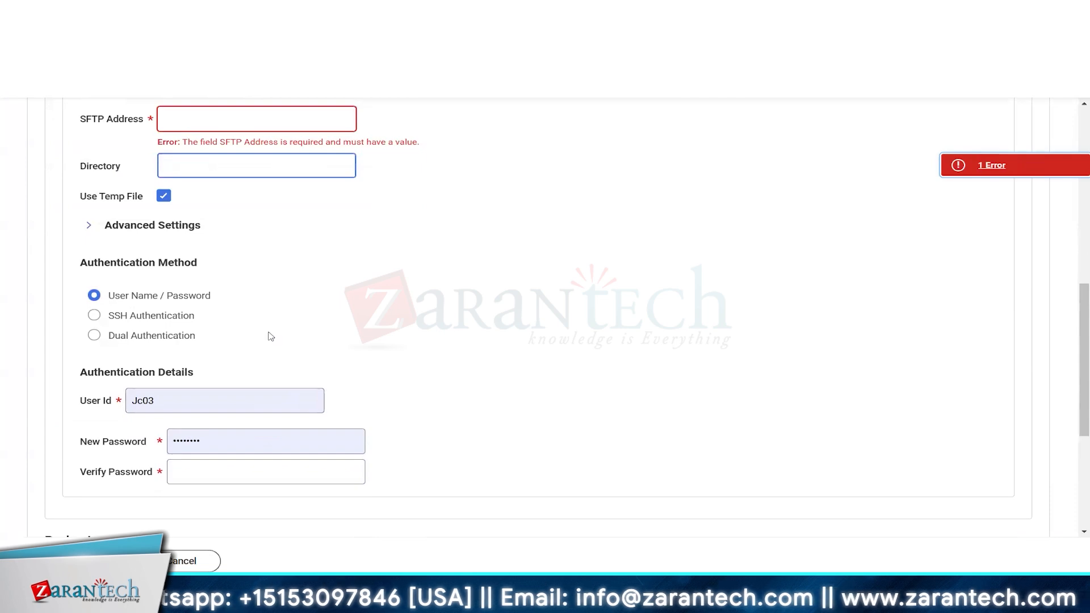
{"action": "left_click", "coordinate": [125, 316]}
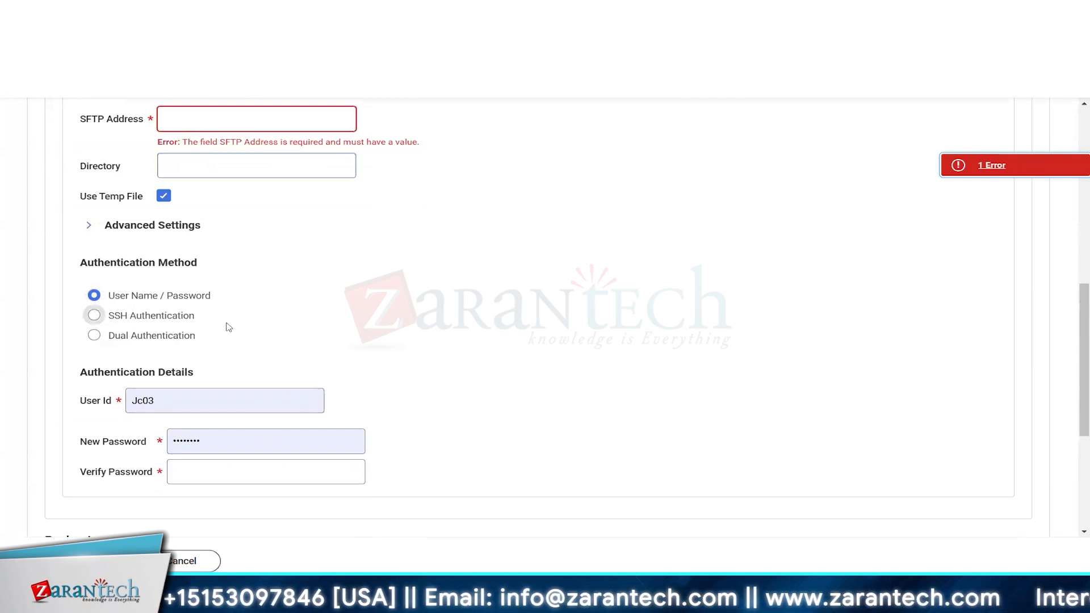
{"action": "left_click", "coordinate": [124, 338]}
Step: Look over the payload section's Encrypt using setting for the SFTP transport
{"action": "scroll", "coordinate": [288, 342], "scroll_direction": "down", "scroll_amount": 5}
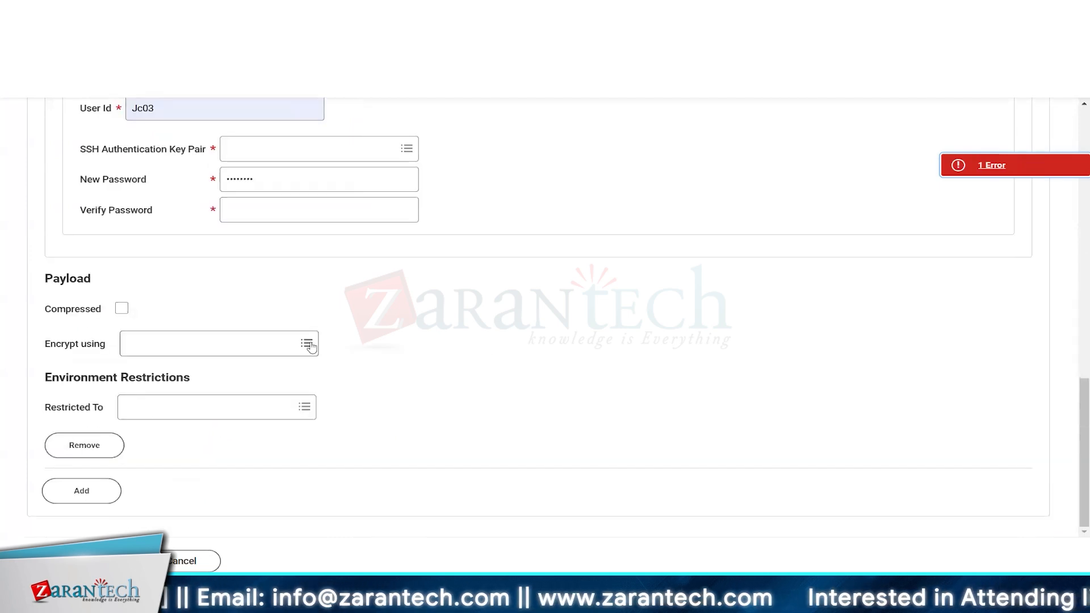
{"action": "left_click", "coordinate": [243, 344]}
{"action": "left_click_drag", "start_coordinate": [44, 344], "coordinate": [109, 345]}
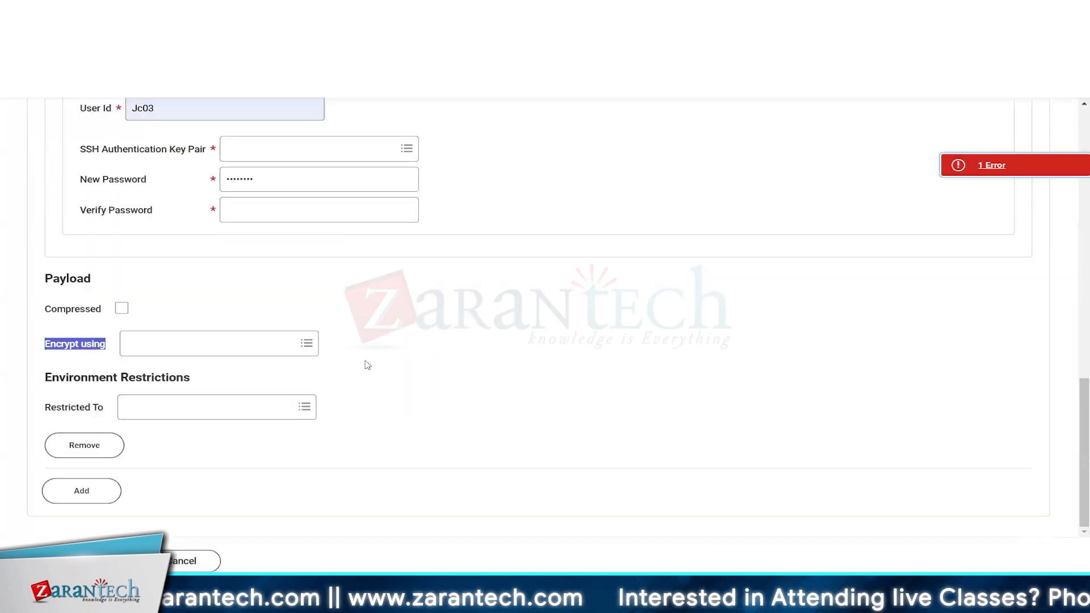
{"action": "left_click", "coordinate": [307, 347]}
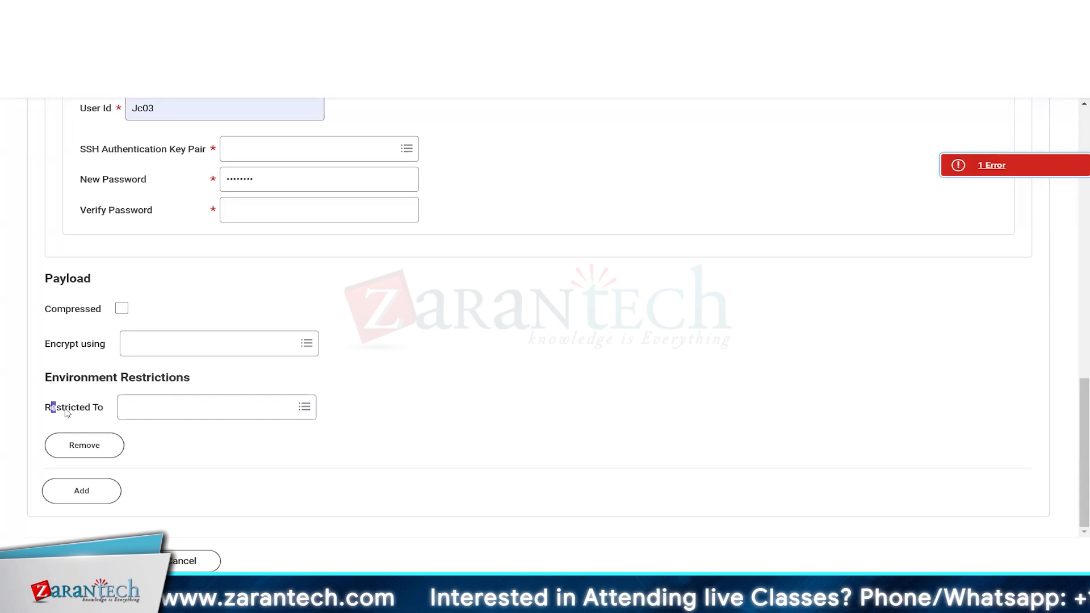
Step: Restrict the SFTP transport to the Production and Sandbox environments
{"action": "left_click_drag", "start_coordinate": [66, 413], "coordinate": [67, 413]}
{"action": "left_click", "coordinate": [262, 410]}
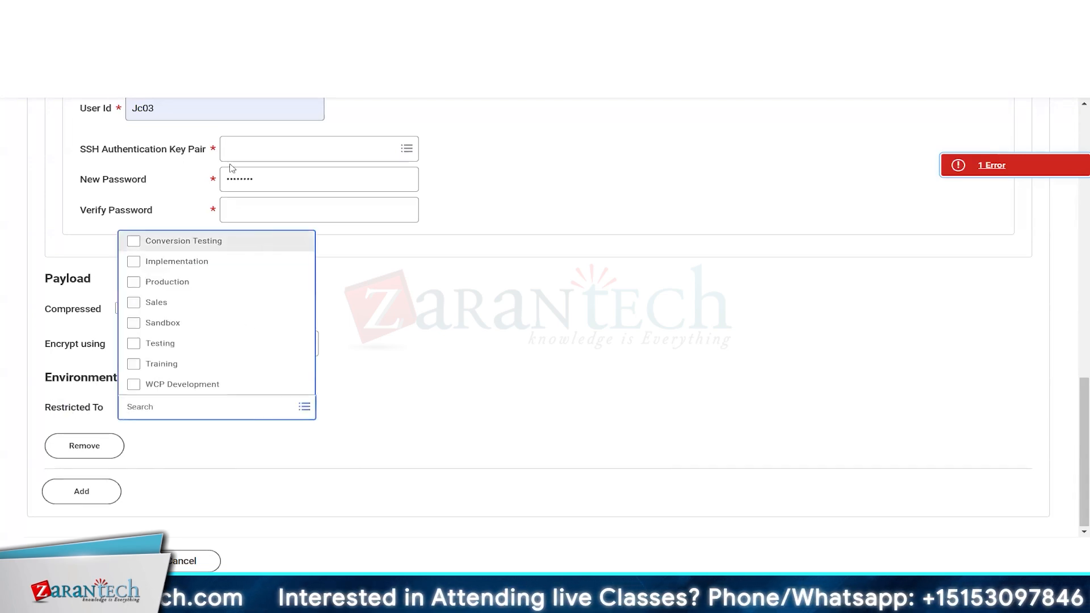
{"action": "left_click", "coordinate": [162, 282]}
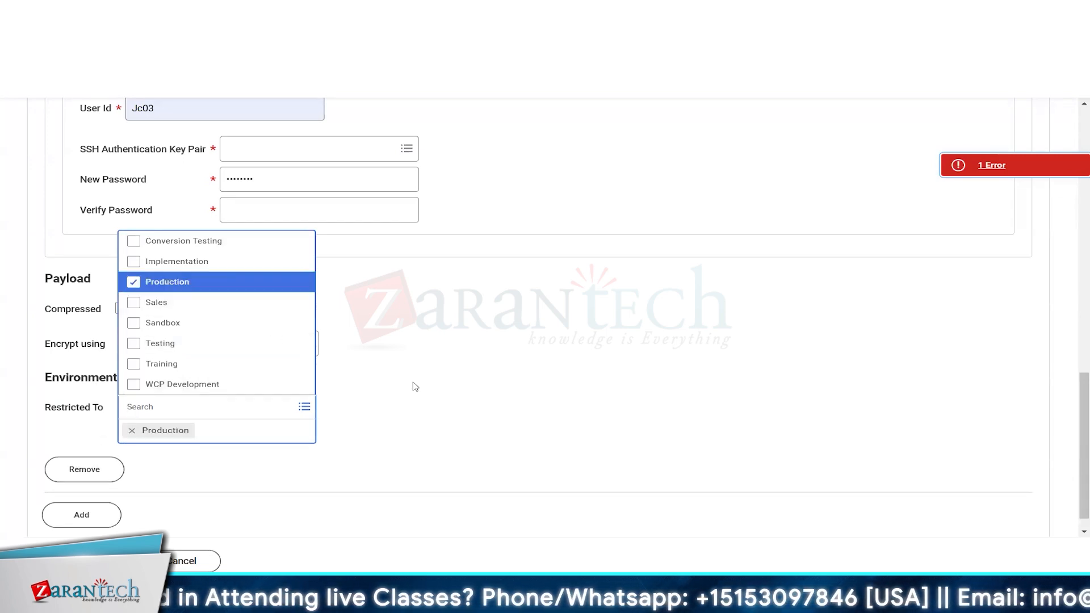
{"action": "left_click", "coordinate": [194, 324]}
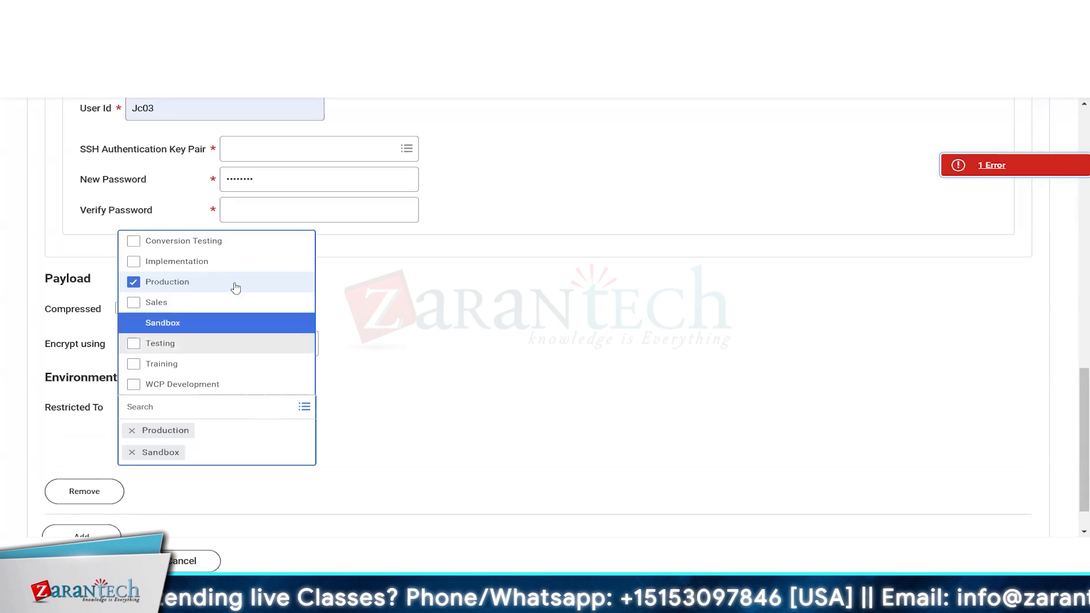
{"action": "left_click", "coordinate": [407, 343]}
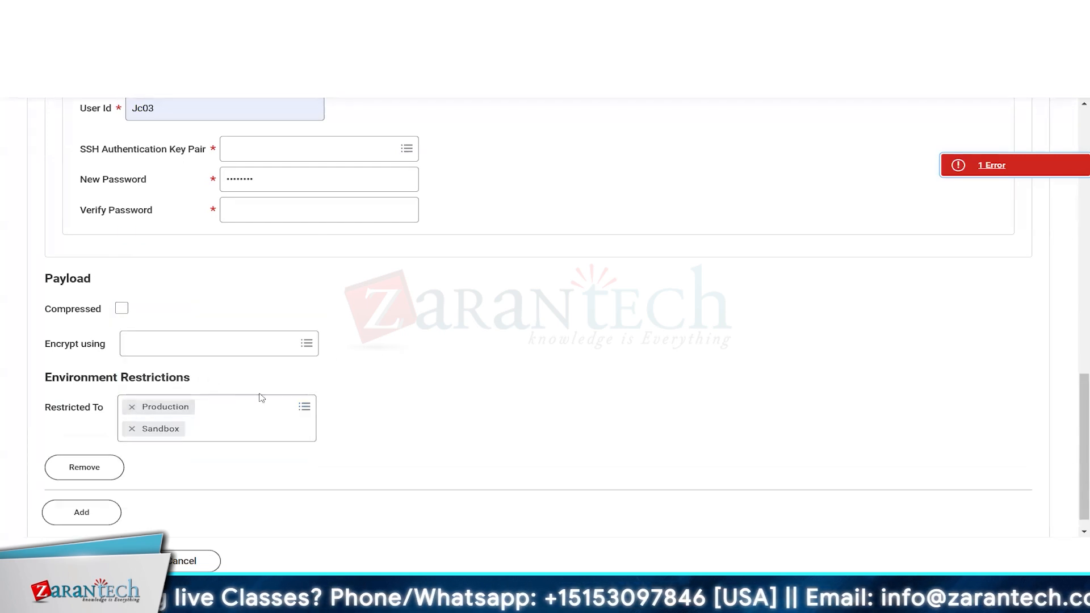
Step: Recheck the SFTP address and directory fields, and reduce the transport's environment restriction to Production only
{"action": "scroll", "coordinate": [348, 402], "scroll_direction": "up", "scroll_amount": 2}
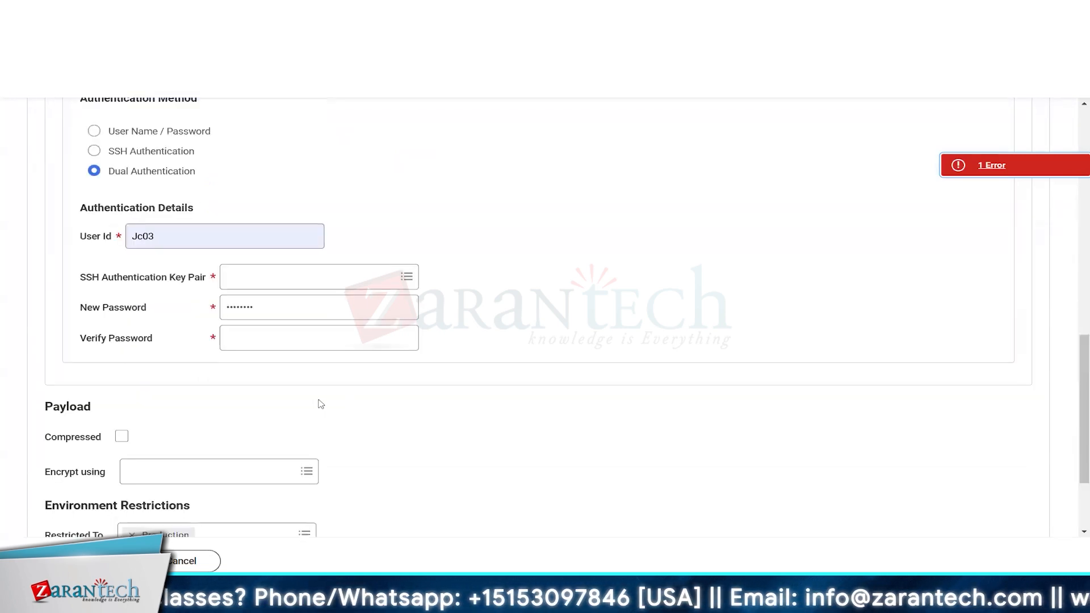
{"action": "scroll", "coordinate": [321, 404], "scroll_direction": "down", "scroll_amount": 2}
{"action": "scroll", "coordinate": [329, 385], "scroll_direction": "up", "scroll_amount": 5}
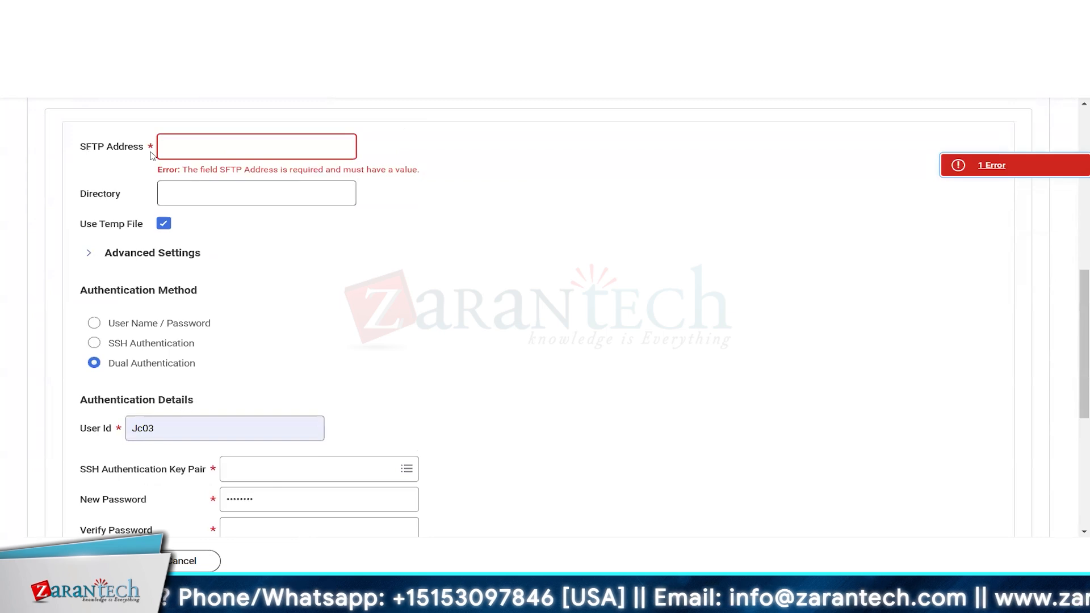
{"action": "left_click", "coordinate": [214, 148]}
{"action": "left_click", "coordinate": [291, 192]}
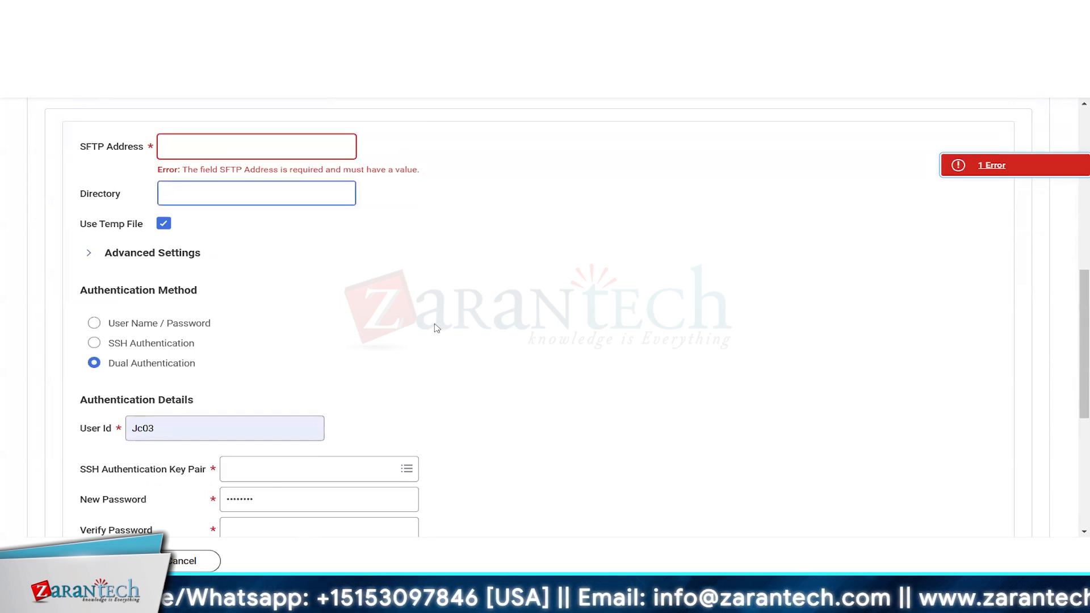
{"action": "scroll", "coordinate": [436, 328], "scroll_direction": "down", "scroll_amount": 5}
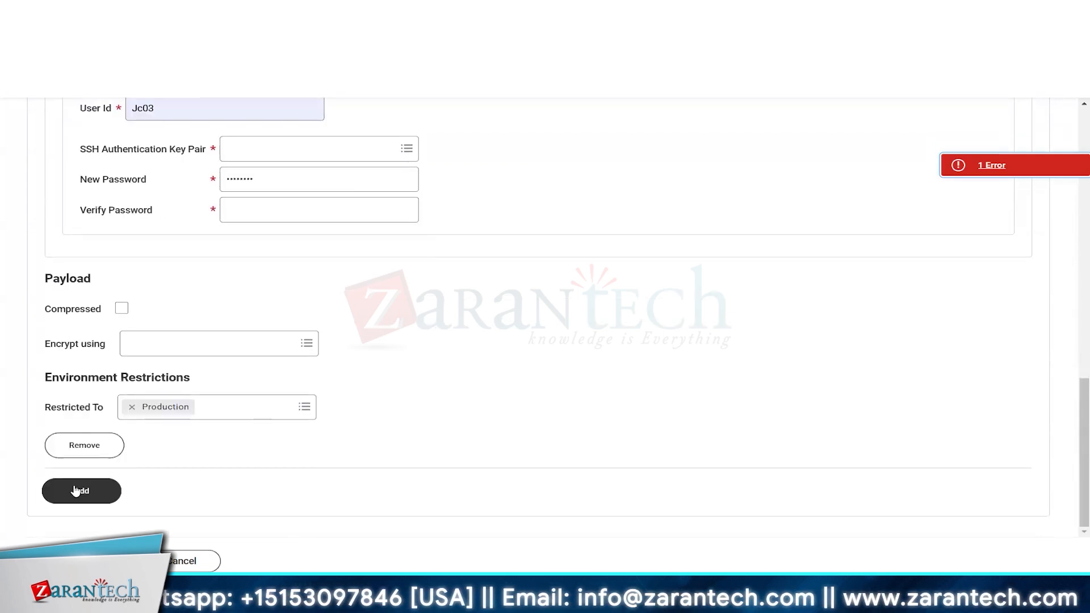
Step: Add a second, blank transport entry below the Production one, and discard the document delivery changes
{"action": "left_click", "coordinate": [77, 490]}
{"action": "scroll", "coordinate": [306, 454], "scroll_direction": "down", "scroll_amount": 3}
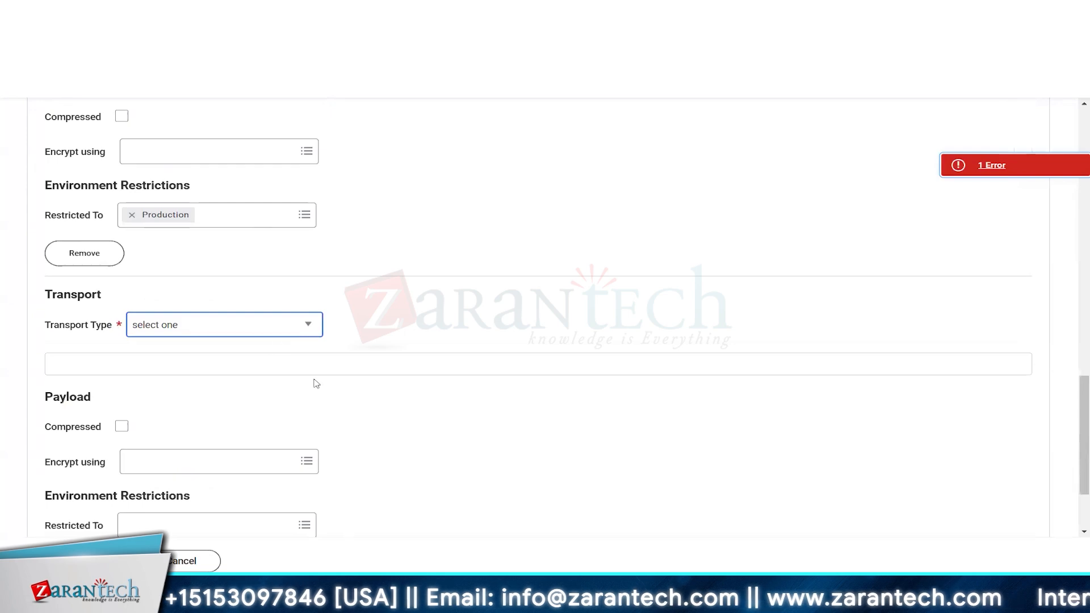
{"action": "scroll", "coordinate": [317, 387], "scroll_direction": "down", "scroll_amount": 2}
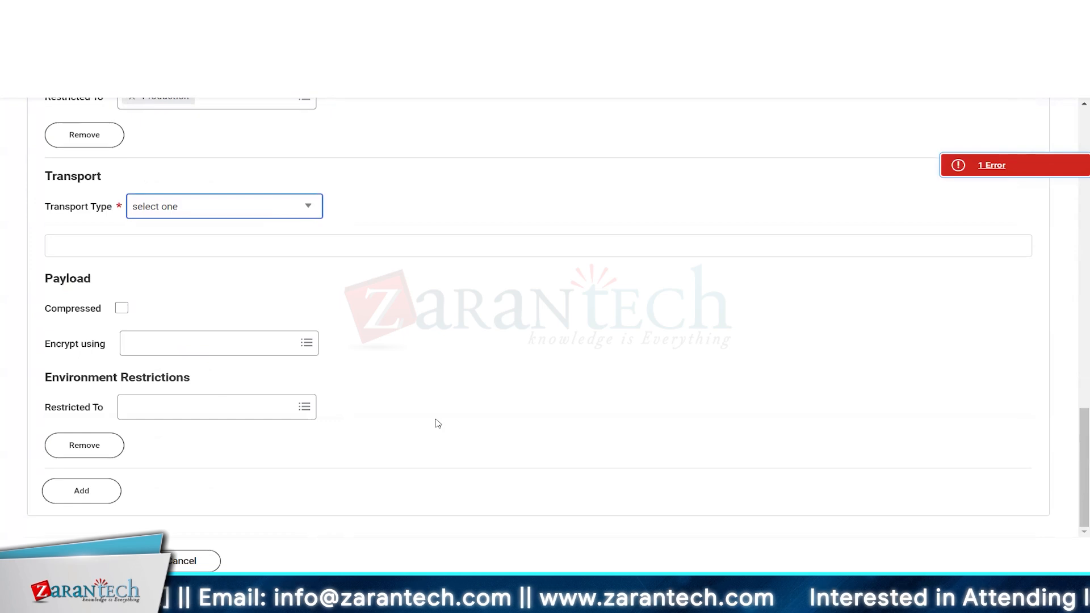
{"action": "left_click", "coordinate": [193, 561]}
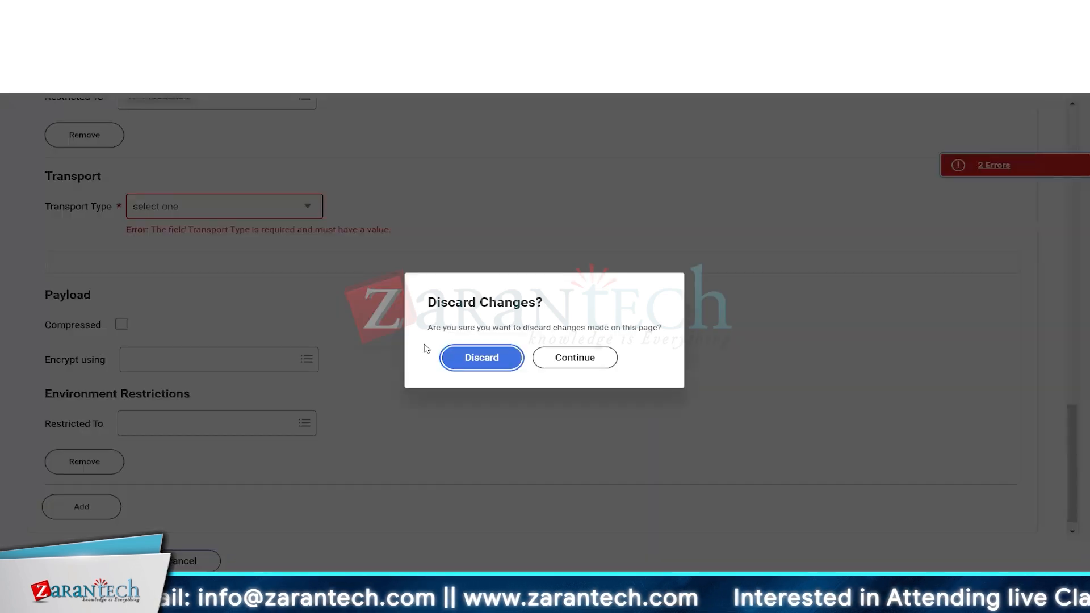
{"action": "left_click", "coordinate": [464, 356]}
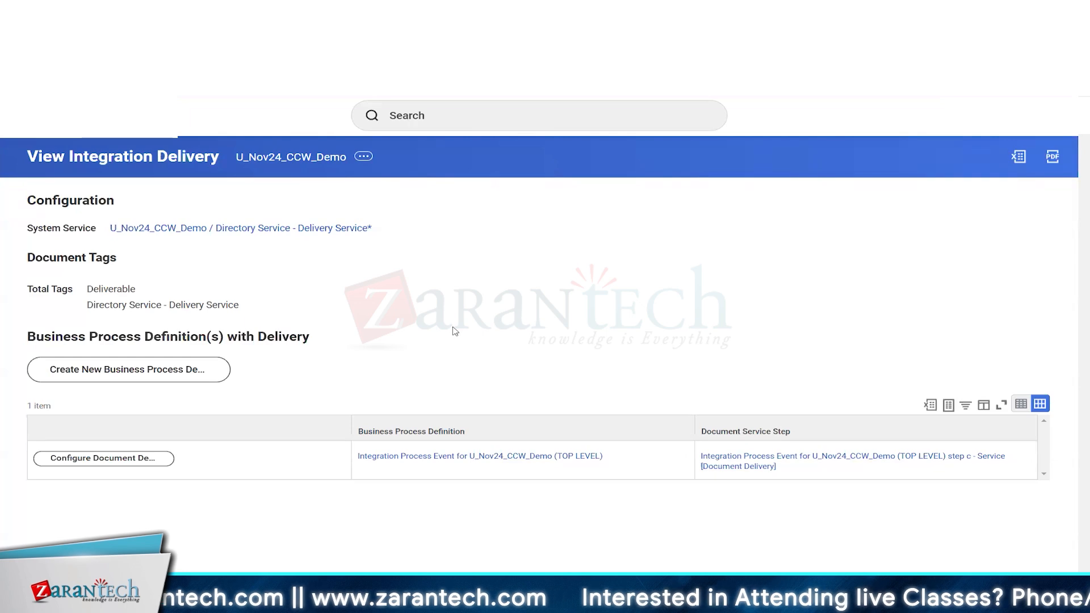
Step: Reopen the document delivery configuration, set the documents to come from this integration process, and discard the changes
{"action": "left_click", "coordinate": [104, 458]}
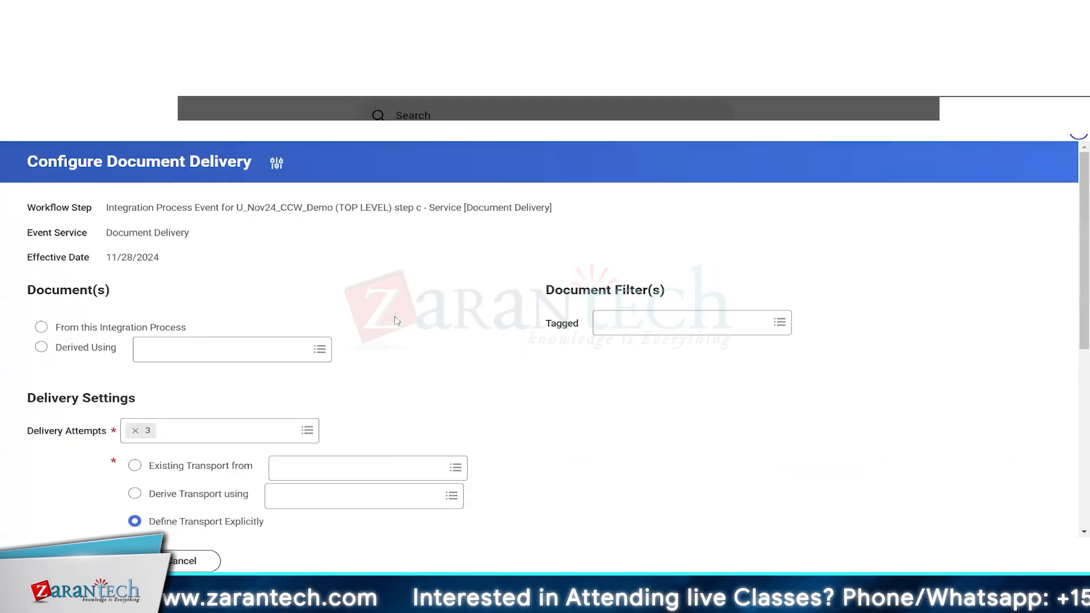
{"action": "left_click", "coordinate": [42, 326]}
{"action": "scroll", "coordinate": [503, 318], "scroll_direction": "down", "scroll_amount": 5}
{"action": "left_click", "coordinate": [222, 308]}
{"action": "left_click", "coordinate": [443, 391]}
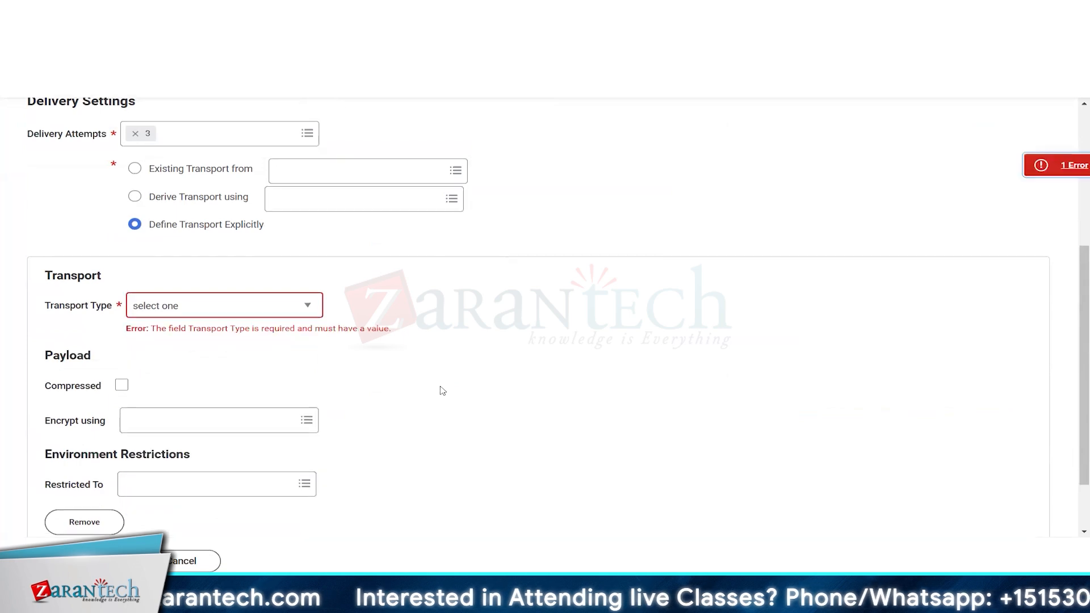
{"action": "scroll", "coordinate": [443, 391], "scroll_direction": "down", "scroll_amount": 2}
{"action": "left_click", "coordinate": [183, 562]}
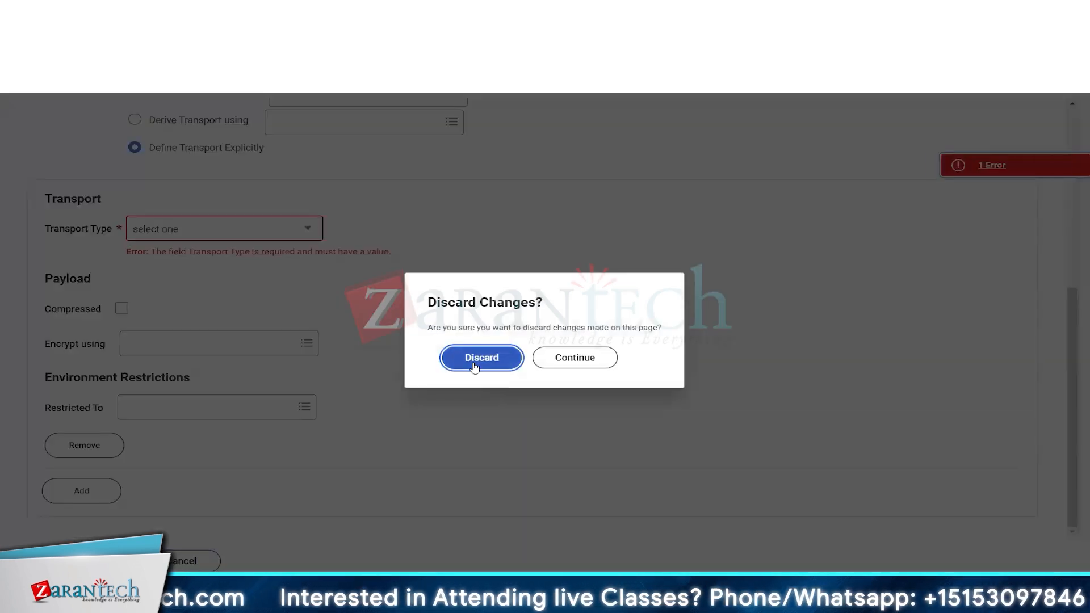
{"action": "left_click", "coordinate": [480, 358]}
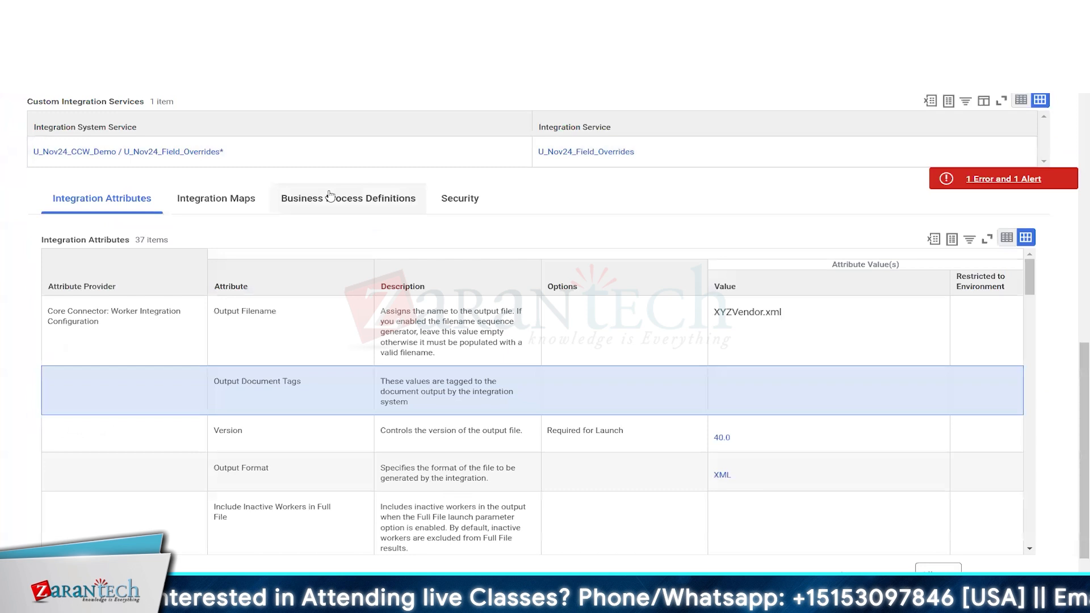
Step: Remove the Document Delivery step from U_Nov24_CCW_Demo's Integration Process Event definition, effective 11/28/2024, and save it
{"action": "left_click", "coordinate": [332, 195]}
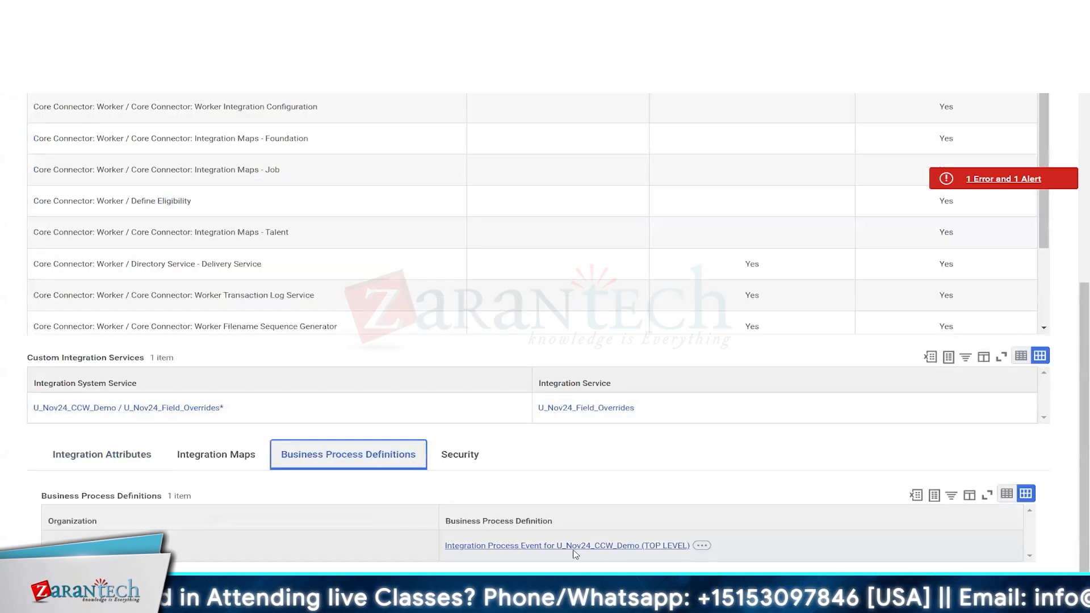
{"action": "left_click", "coordinate": [535, 546]}
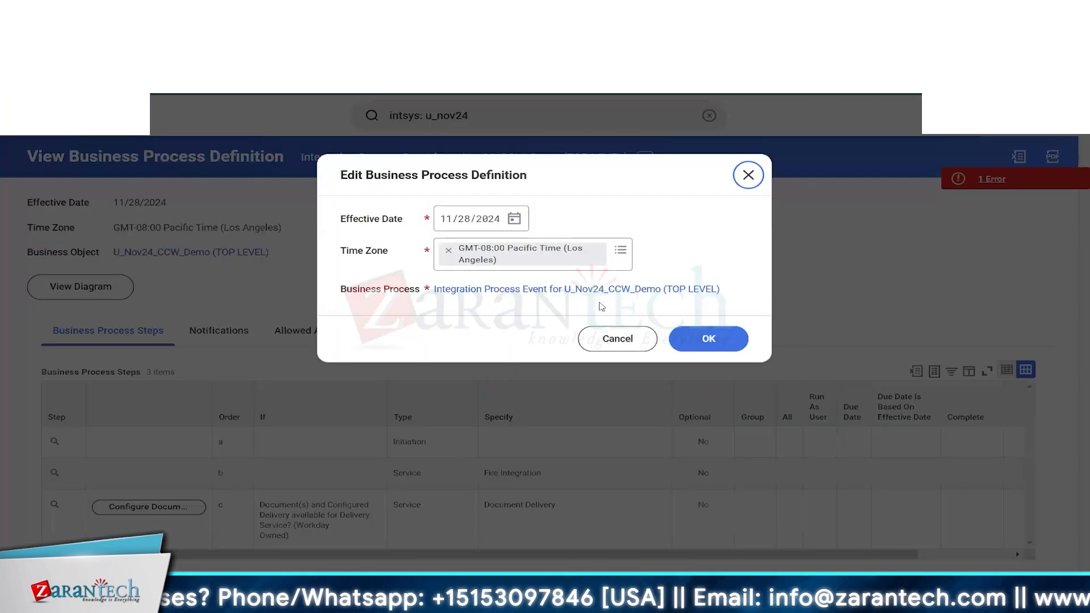
{"action": "left_click", "coordinate": [725, 347]}
{"action": "scroll", "coordinate": [450, 347], "scroll_direction": "down", "scroll_amount": 2}
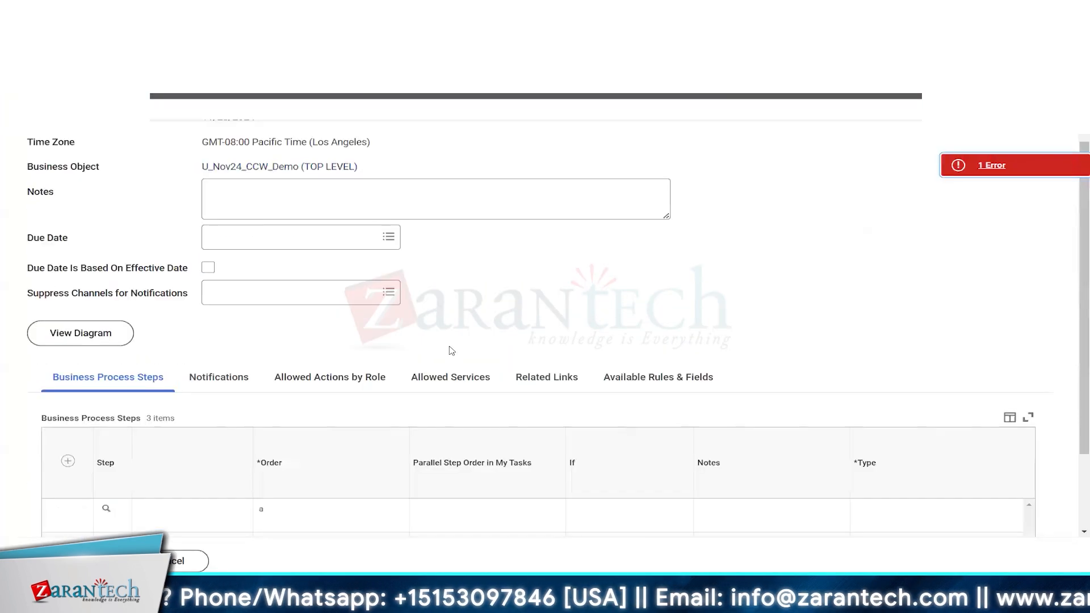
{"action": "scroll", "coordinate": [452, 350], "scroll_direction": "down", "scroll_amount": 2}
{"action": "left_click", "coordinate": [68, 479]}
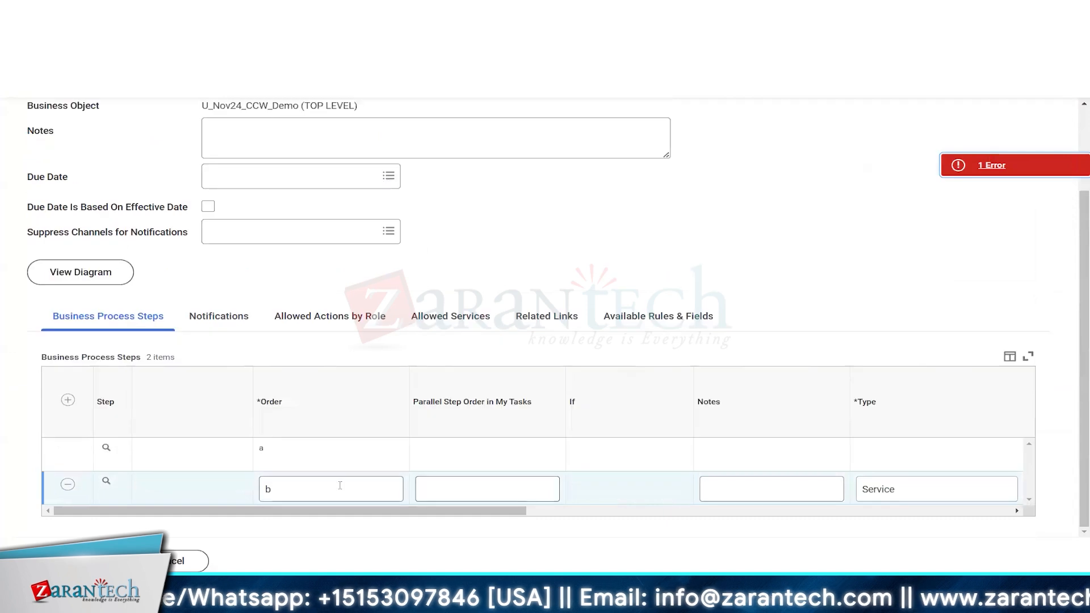
{"action": "left_click", "coordinate": [74, 561]}
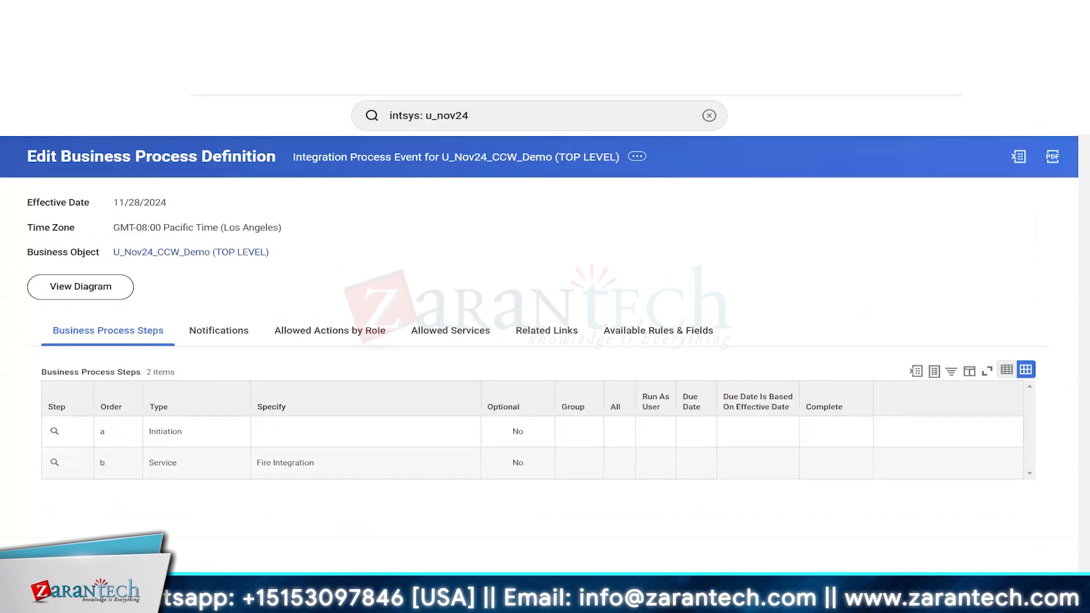
Step: Return to the U_Nov24_CCW_Demo integration system with the search intsys: u_nov24 and read its page alert
{"action": "left_click", "coordinate": [510, 120]}
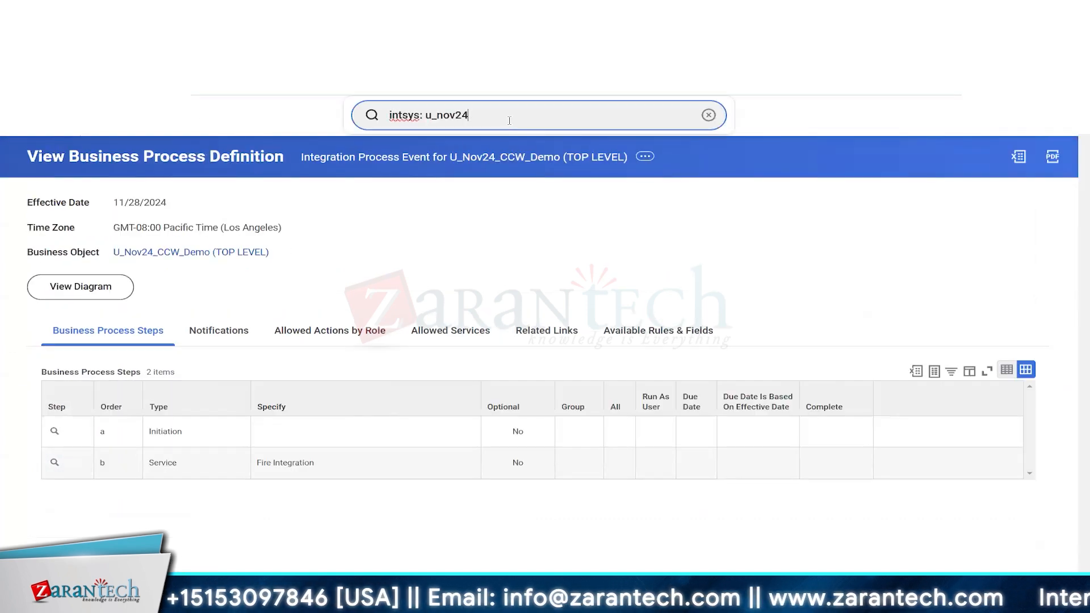
{"action": "key", "text": "Return"}
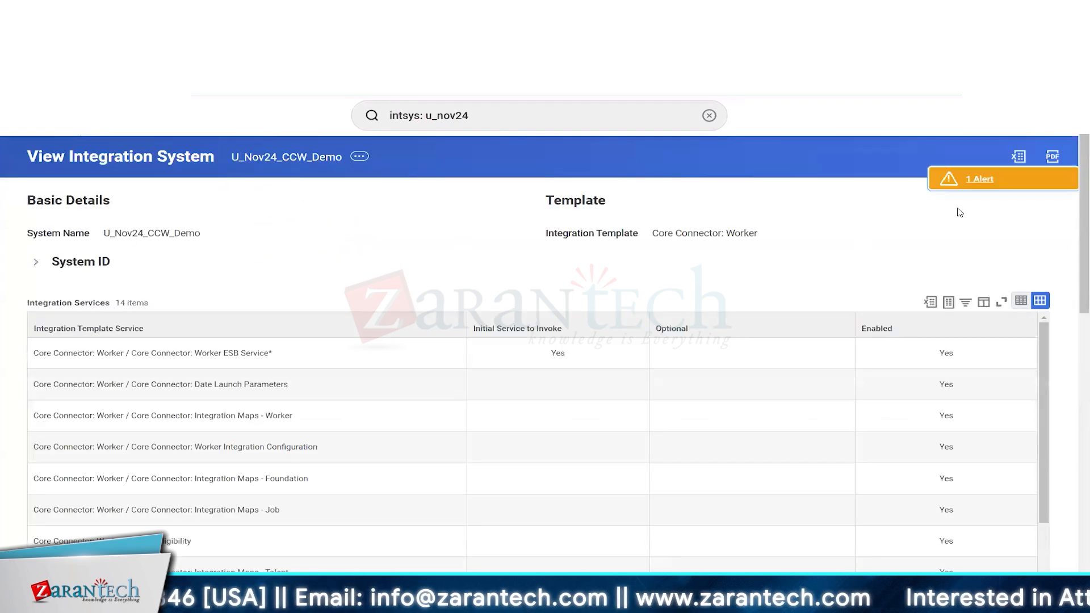
{"action": "left_click", "coordinate": [974, 179]}
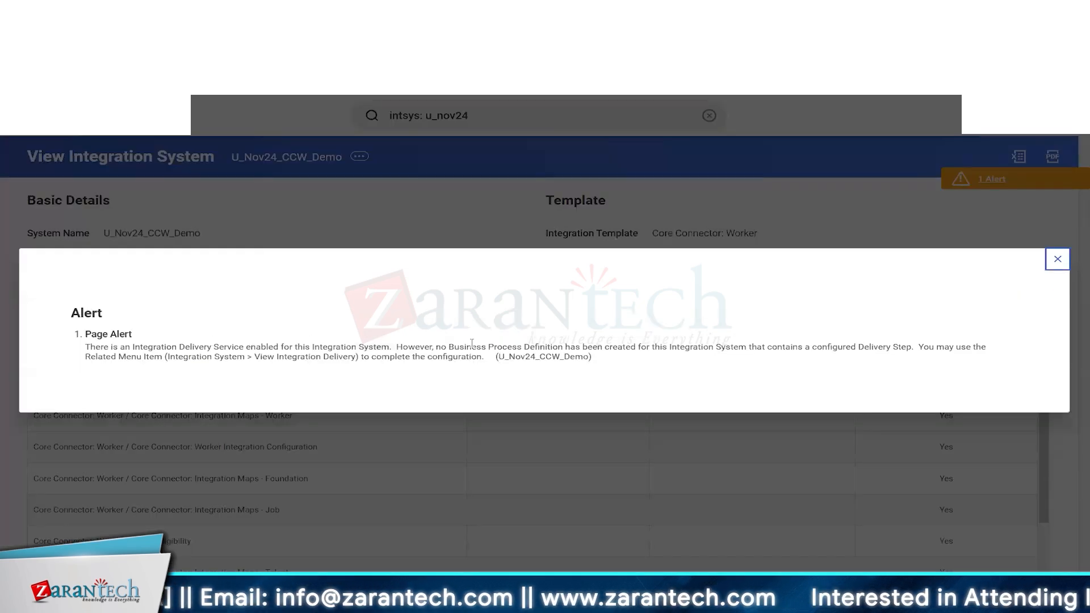
{"action": "left_click_drag", "start_coordinate": [178, 357], "coordinate": [316, 358]}
{"action": "left_click", "coordinate": [270, 359]}
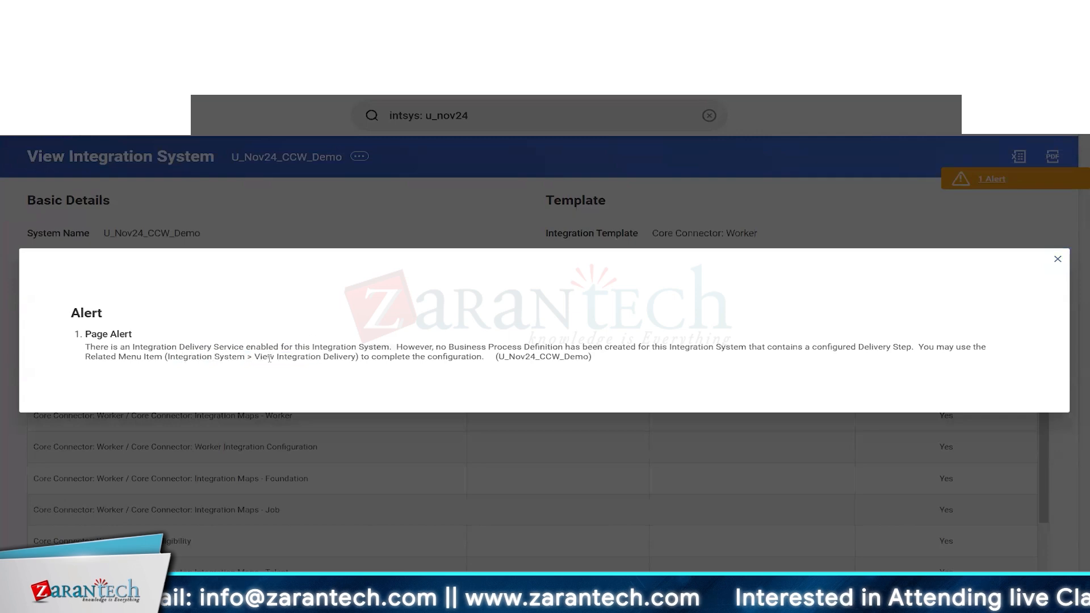
{"action": "left_click_drag", "start_coordinate": [181, 357], "coordinate": [359, 358]}
{"action": "left_click", "coordinate": [237, 358]}
{"action": "left_click_drag", "start_coordinate": [178, 357], "coordinate": [342, 359]}
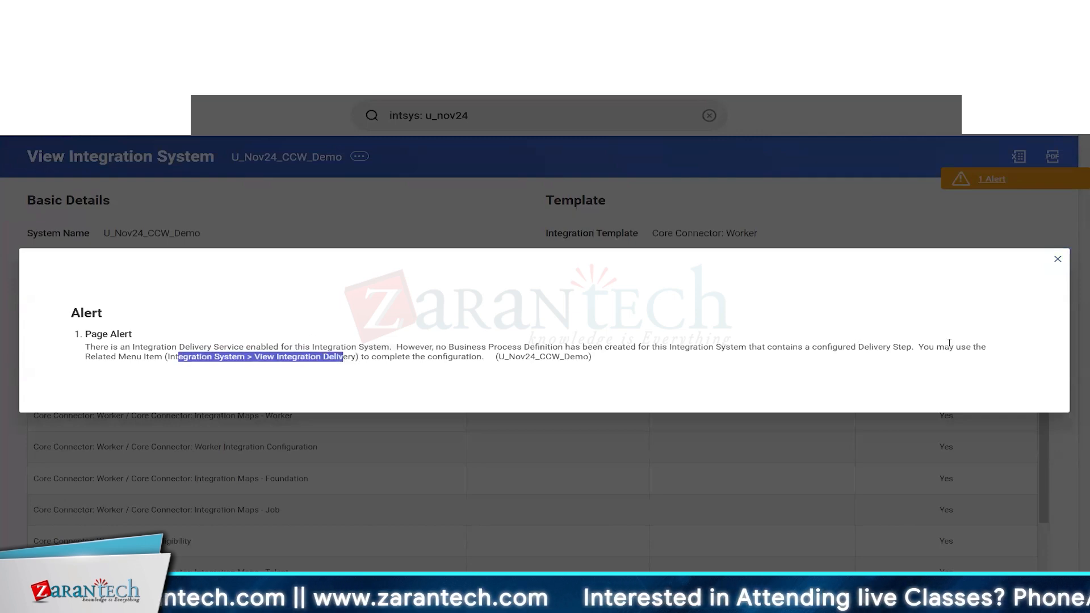
{"action": "left_click", "coordinate": [1057, 259]}
Step: Bring up the related actions of the U_Nov24_CCW_Demo integration system
{"action": "scroll", "coordinate": [461, 251], "scroll_direction": "down", "scroll_amount": 7}
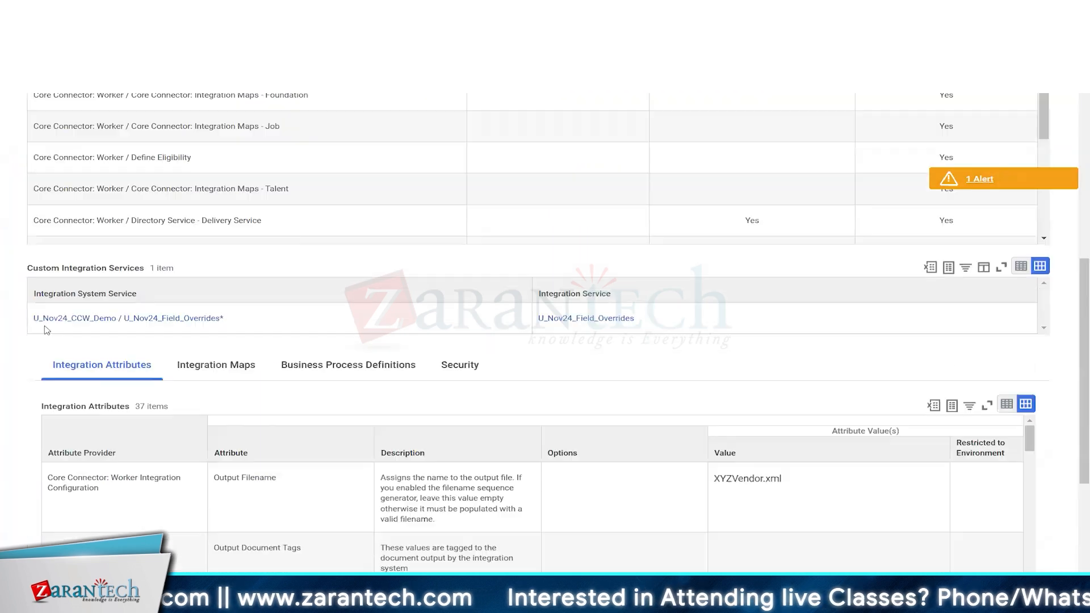
{"action": "scroll", "coordinate": [433, 211], "scroll_direction": "up", "scroll_amount": 7}
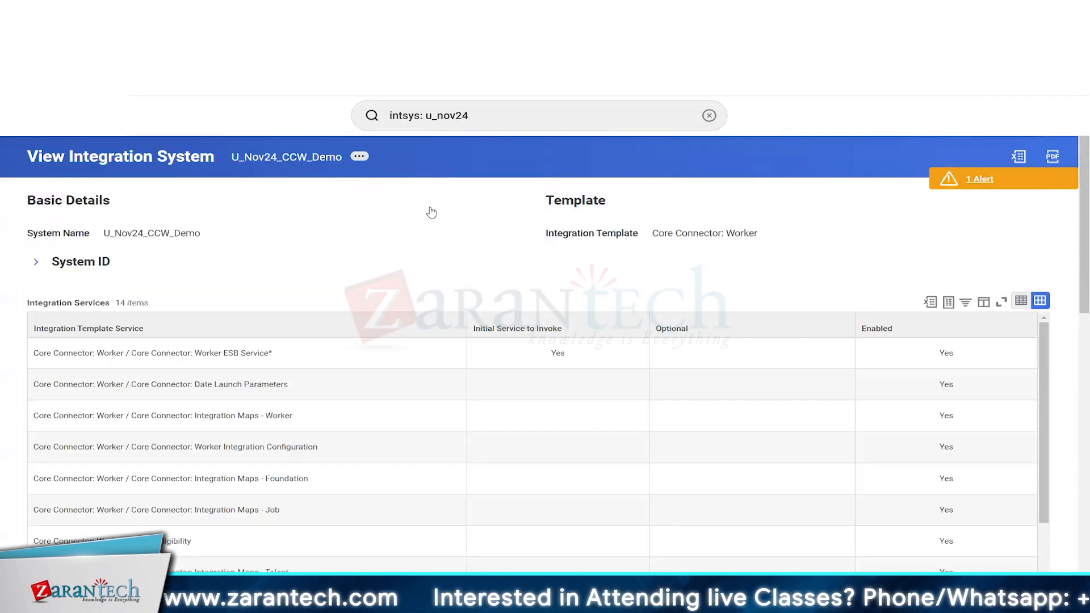
{"action": "scroll", "coordinate": [594, 326], "scroll_direction": "down", "scroll_amount": 6}
{"action": "scroll", "coordinate": [586, 298], "scroll_direction": "up", "scroll_amount": 3}
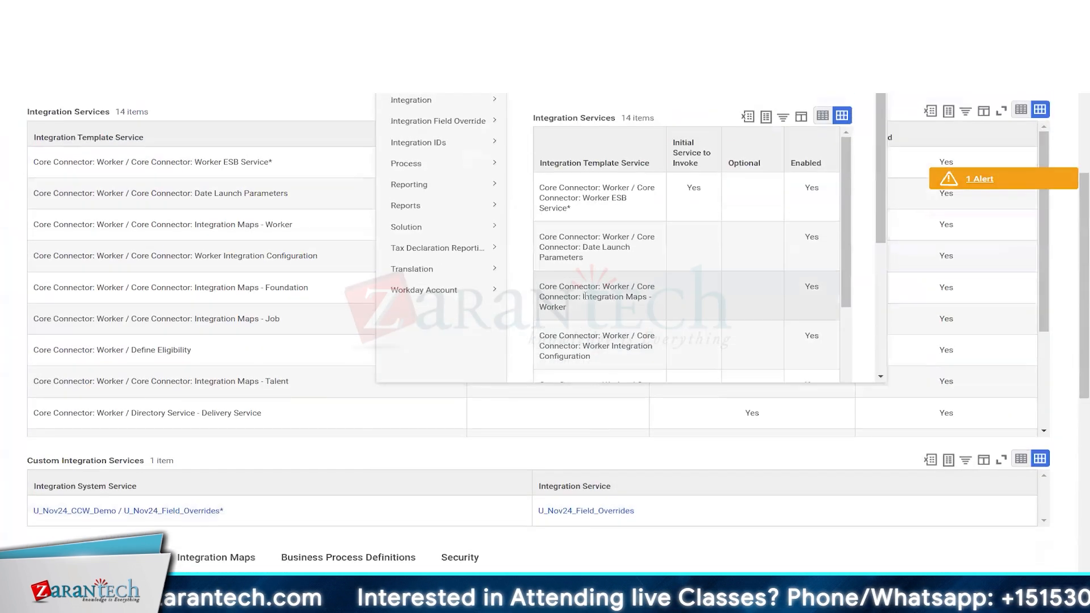
{"action": "scroll", "coordinate": [586, 295], "scroll_direction": "up", "scroll_amount": 4}
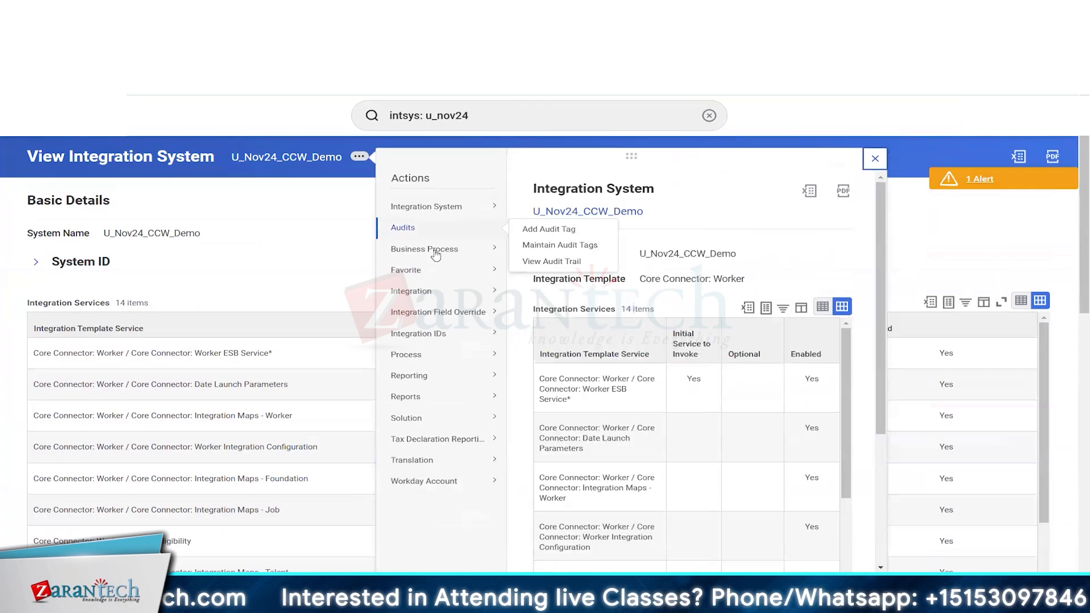